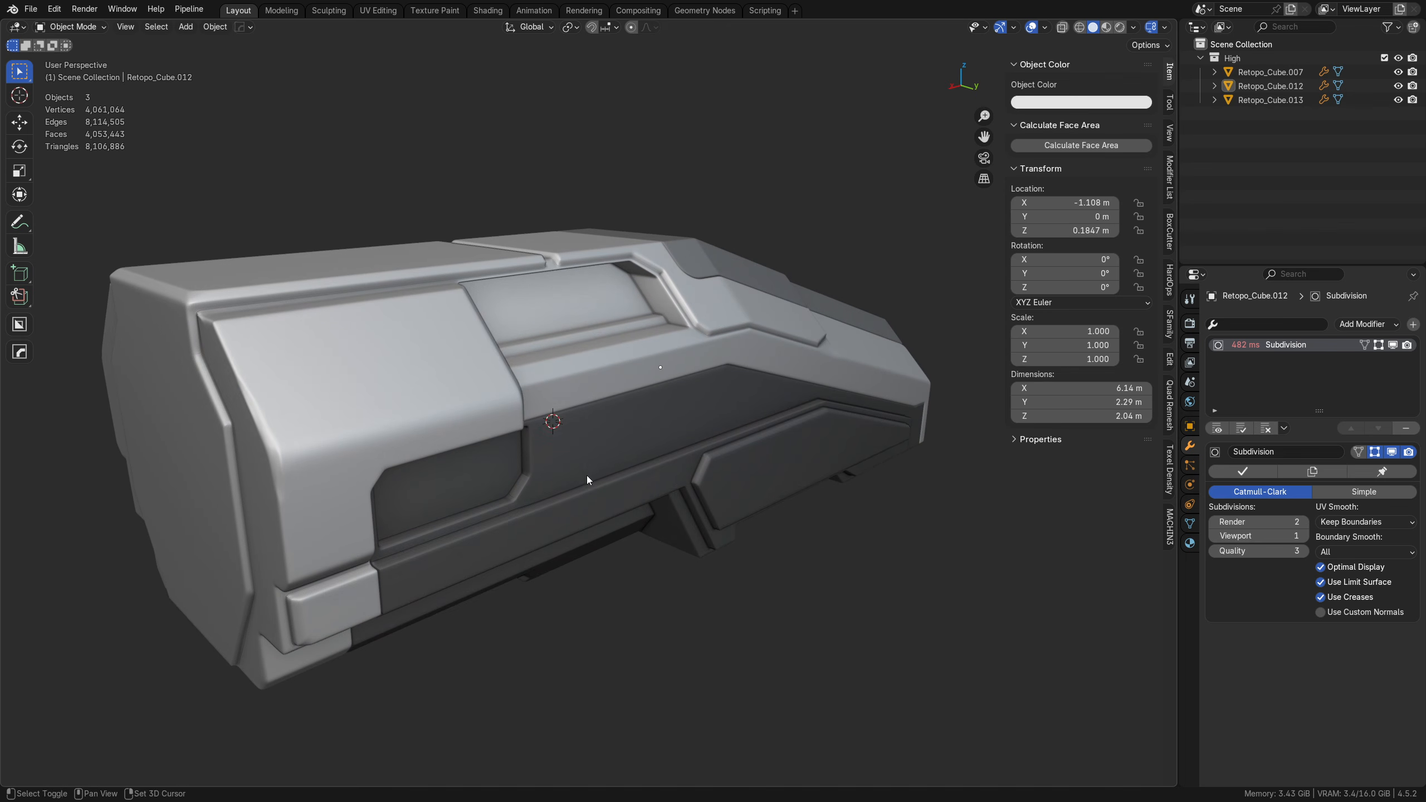
Step: Symmetrize the dark lower hull mesh across the Y axis from positive to negative, and return to Object Mode
{"action": "middle_click_drag", "start_coordinate": [537, 522], "coordinate": [658, 504]}
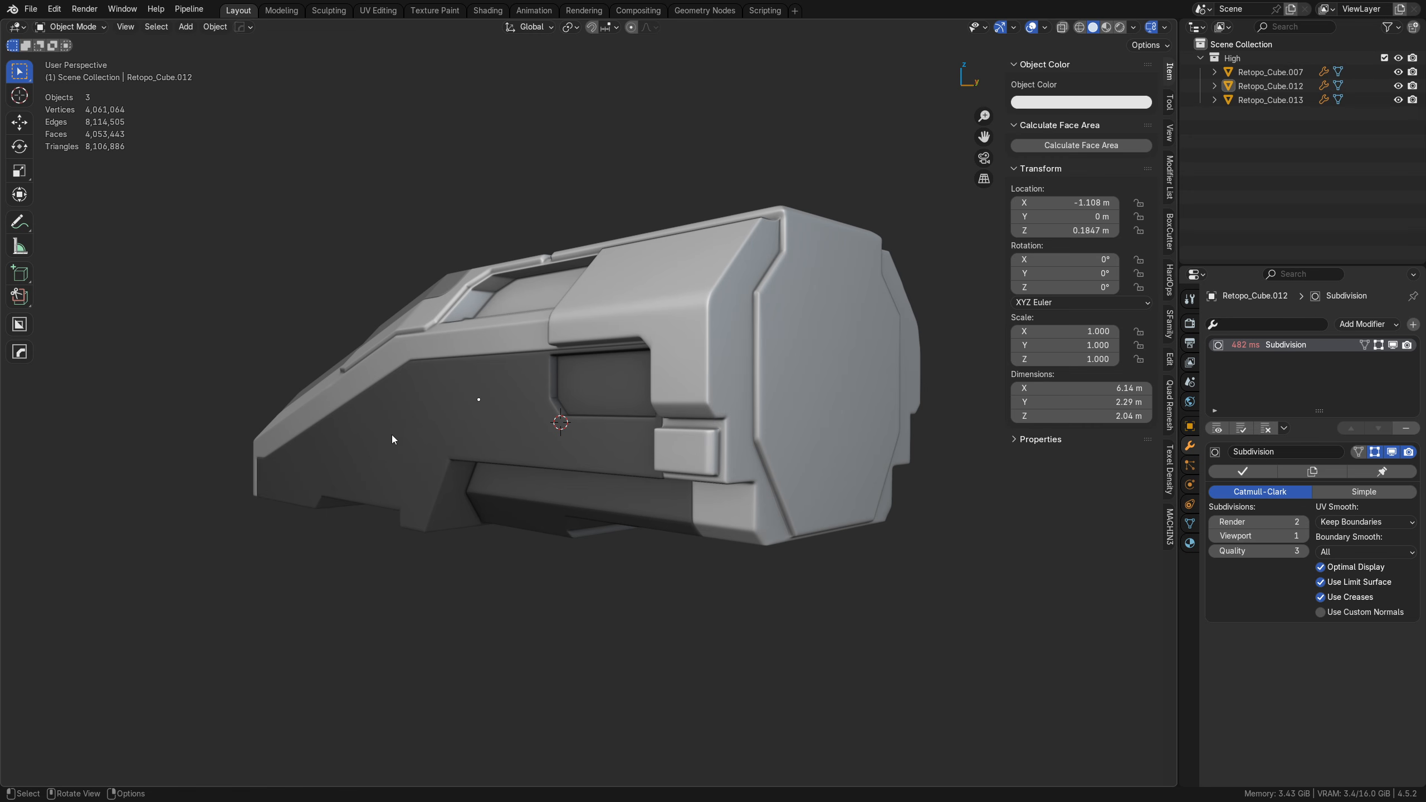
{"action": "middle_click_drag", "start_coordinate": [740, 440], "coordinate": [672, 475]}
{"action": "left_click", "coordinate": [639, 446]}
{"action": "key", "text": "Tab"}
{"action": "left_click", "coordinate": [671, 459]}
{"action": "key", "text": "alt+x"}
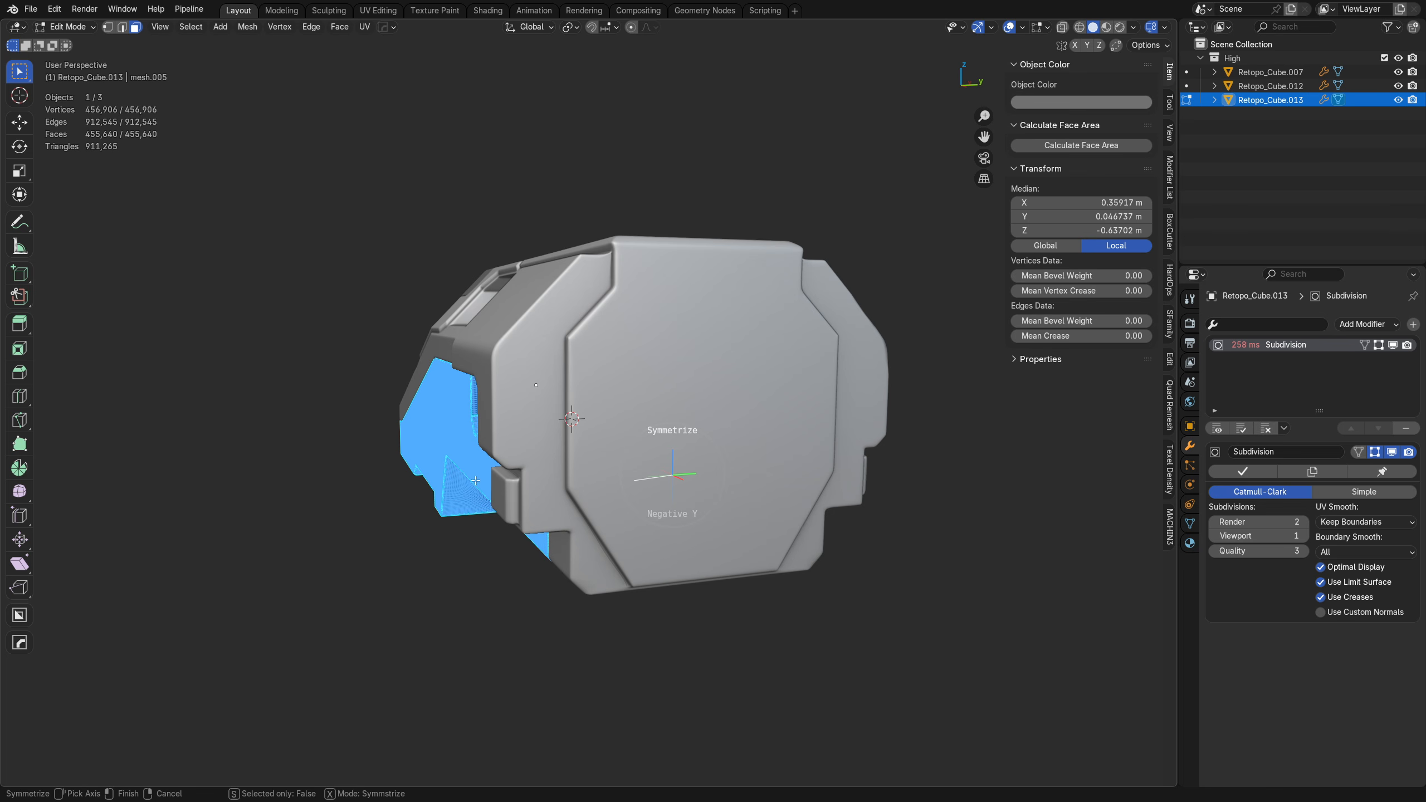
{"action": "left_click", "coordinate": [475, 480]}
{"action": "key", "text": "Tab"}
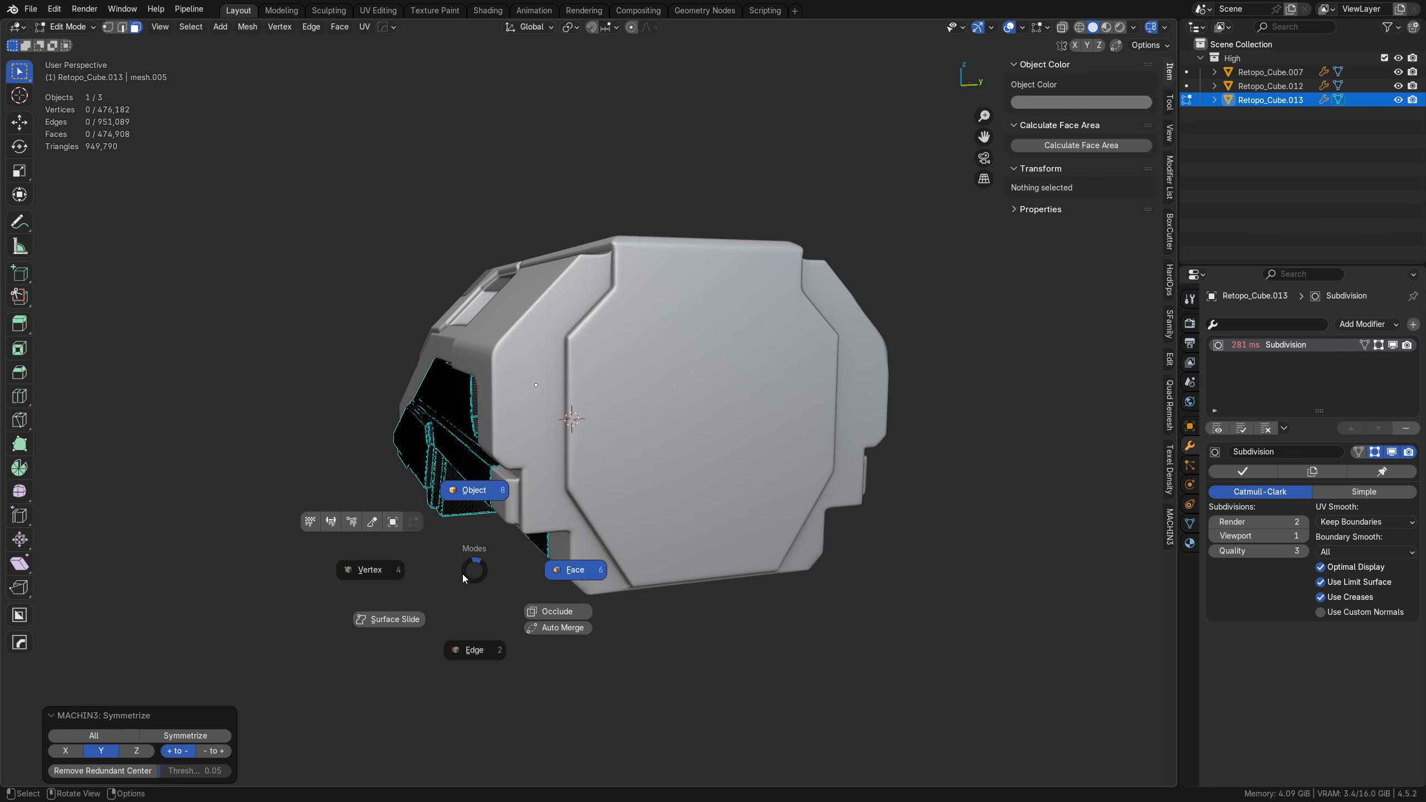
{"action": "left_click", "coordinate": [464, 555]}
{"action": "left_click", "coordinate": [465, 554]}
{"action": "middle_click_drag", "start_coordinate": [464, 555], "coordinate": [626, 515]}
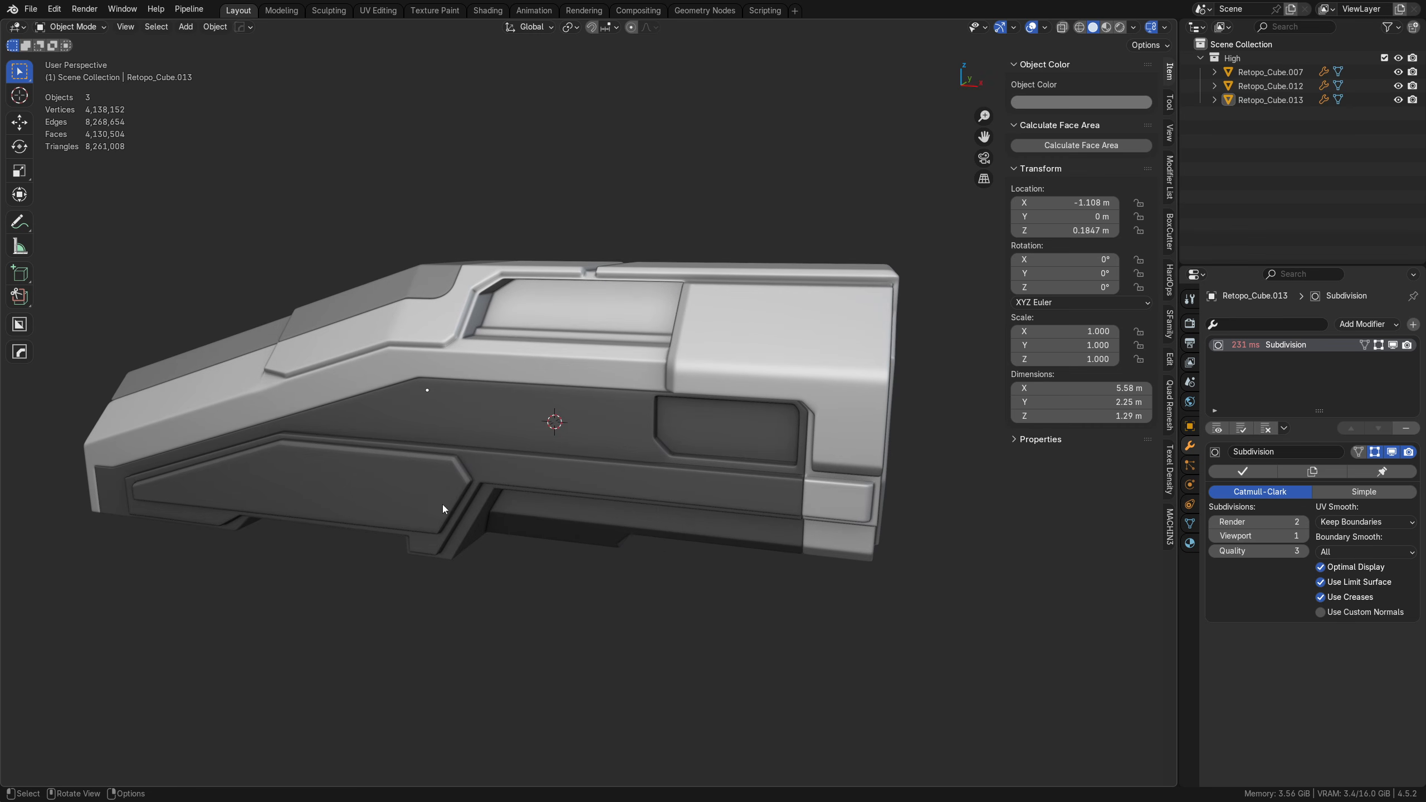
Step: Remove the Subdivision modifier from the light upper hull, Retopo_Cube.012
{"action": "middle_click_drag", "start_coordinate": [657, 467], "coordinate": [534, 456]}
{"action": "scroll", "coordinate": [534, 456], "scroll_direction": "up", "scroll_amount": 4}
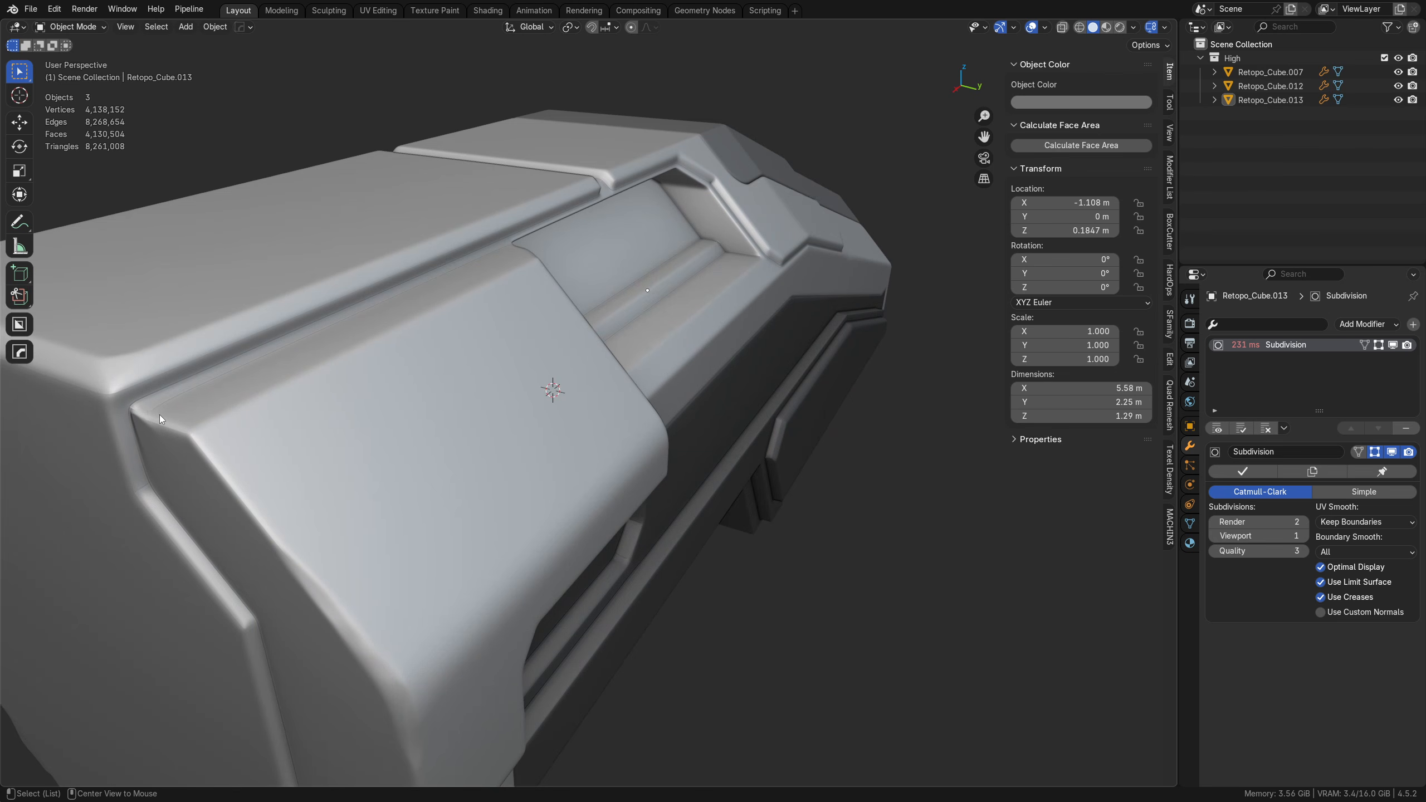
{"action": "middle_click_drag", "start_coordinate": [137, 416], "coordinate": [609, 492]}
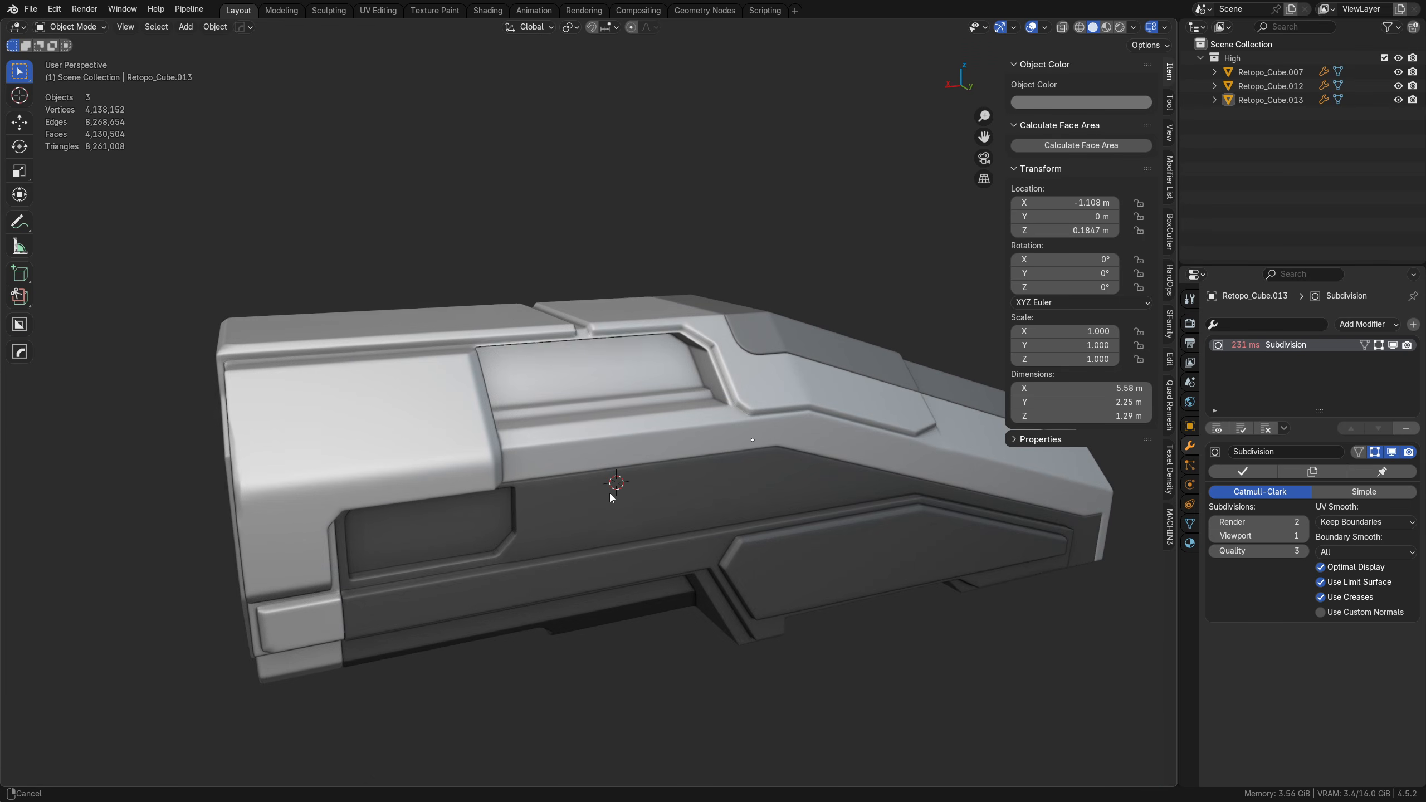
{"action": "middle_click_drag", "start_coordinate": [495, 478], "coordinate": [585, 478]}
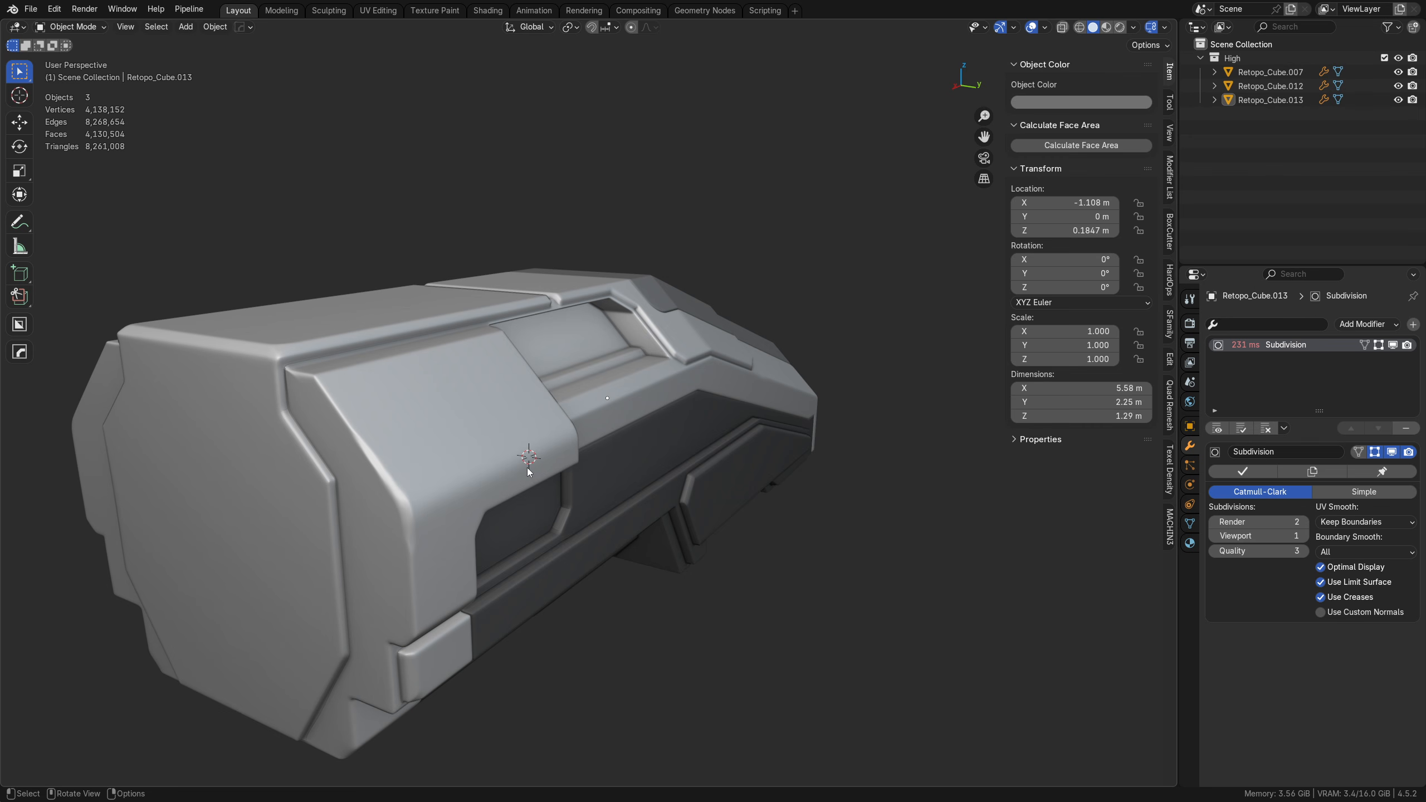
{"action": "scroll", "coordinate": [524, 467], "scroll_direction": "down", "scroll_amount": 1}
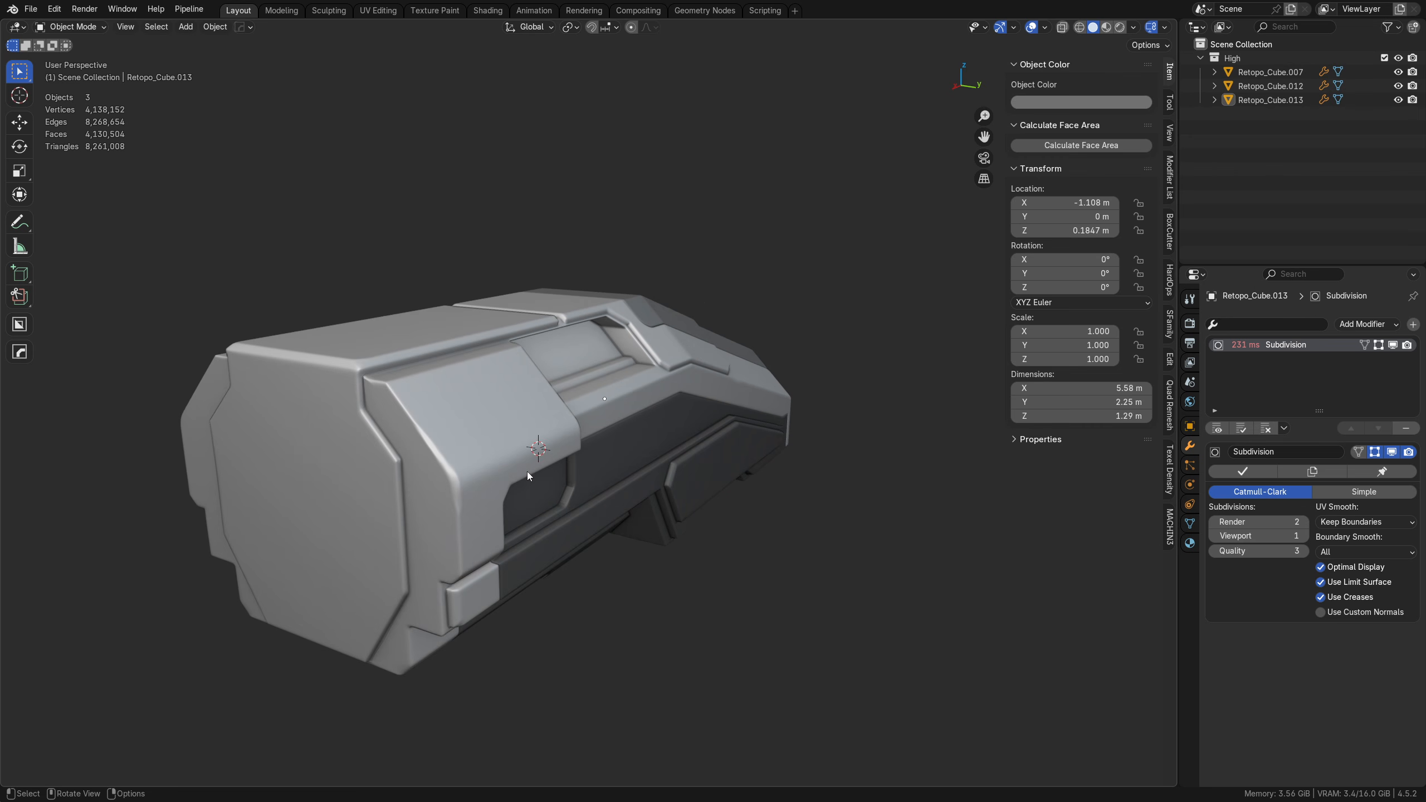
{"action": "left_click", "coordinate": [494, 473]}
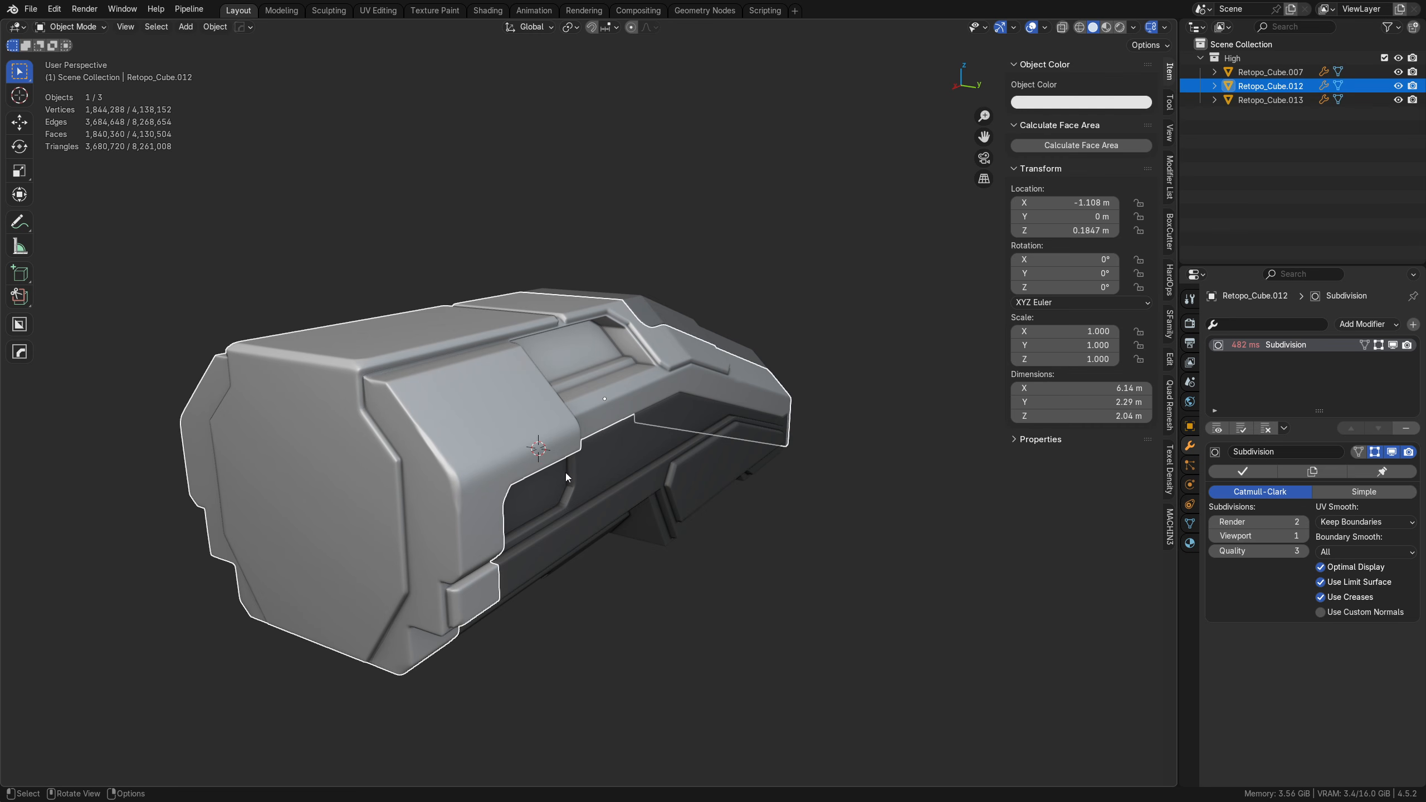
{"action": "middle_click_drag", "start_coordinate": [567, 471], "coordinate": [559, 456]}
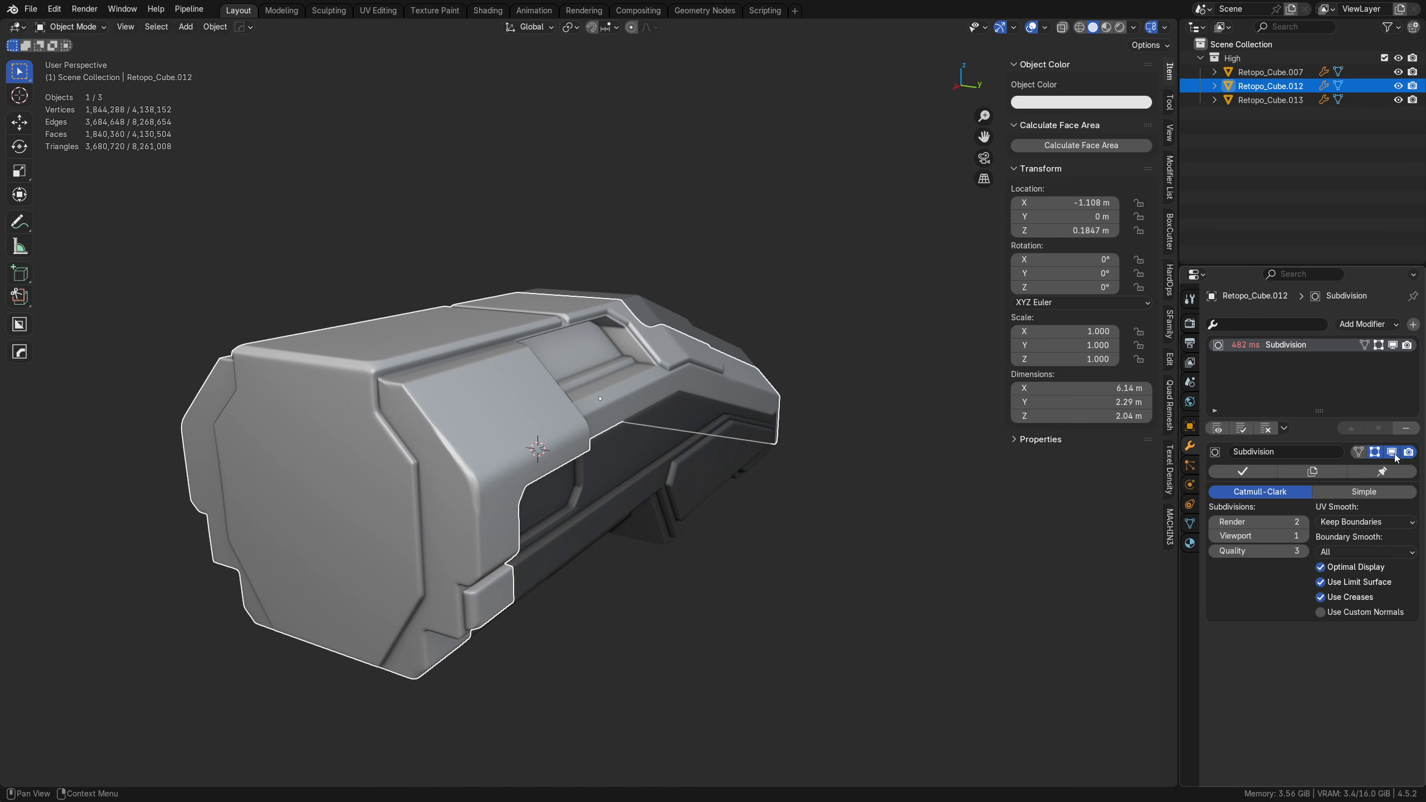
{"action": "left_click", "coordinate": [1404, 430]}
Step: Remove the Subdivision modifiers from the dark lower hull and the front canopy piece, and deselect everything
{"action": "left_click", "coordinate": [679, 477]}
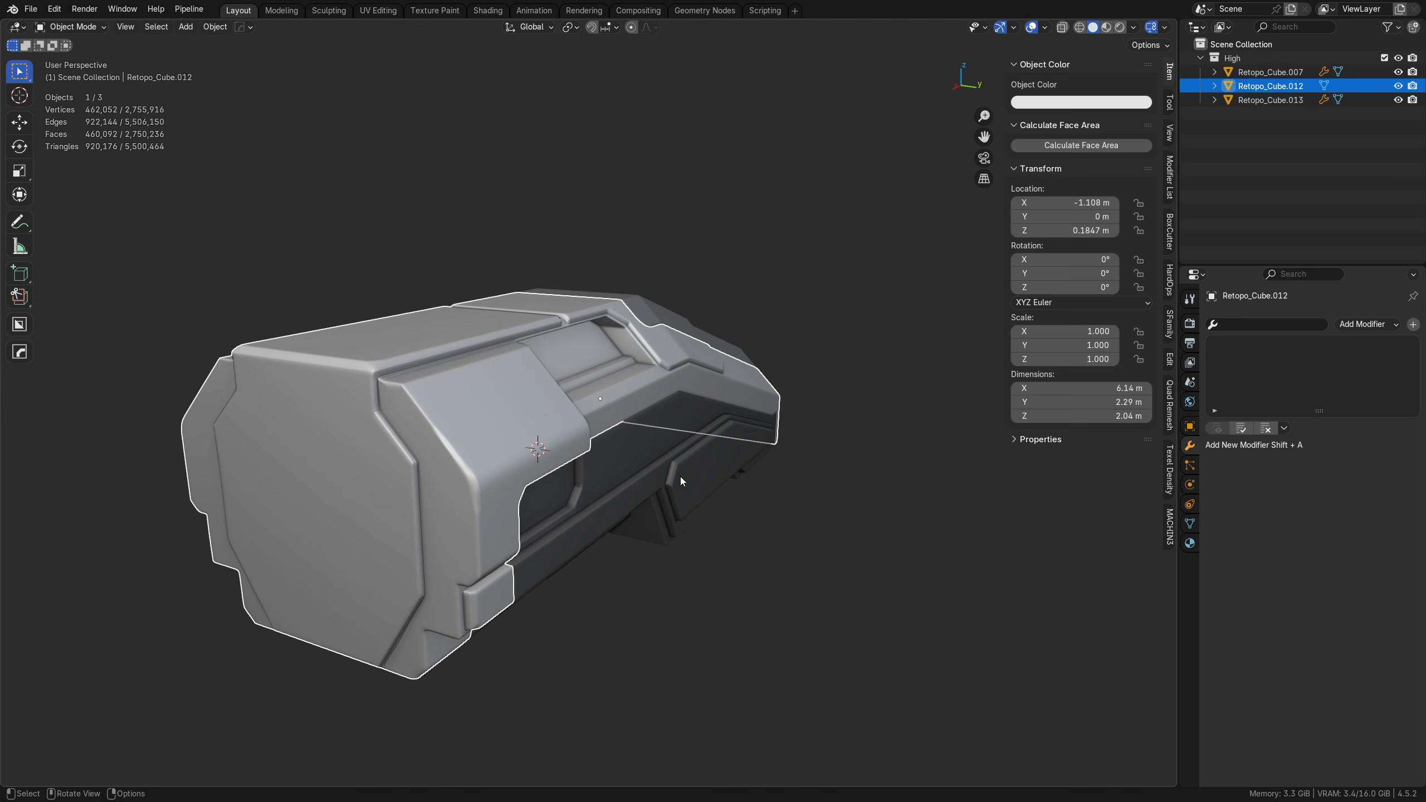
{"action": "left_click", "coordinate": [1409, 429]}
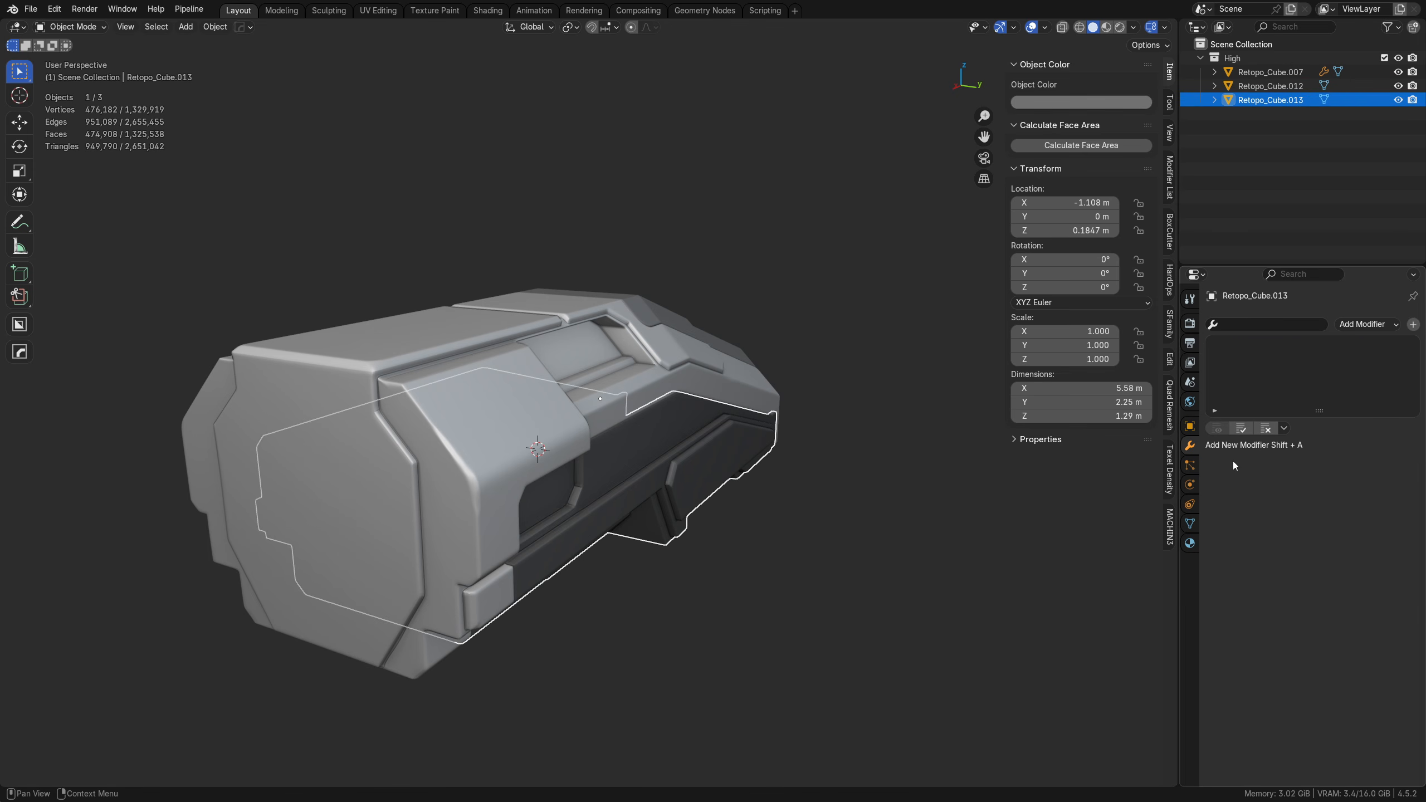
{"action": "left_click", "coordinate": [649, 353]}
{"action": "left_click", "coordinate": [634, 320]}
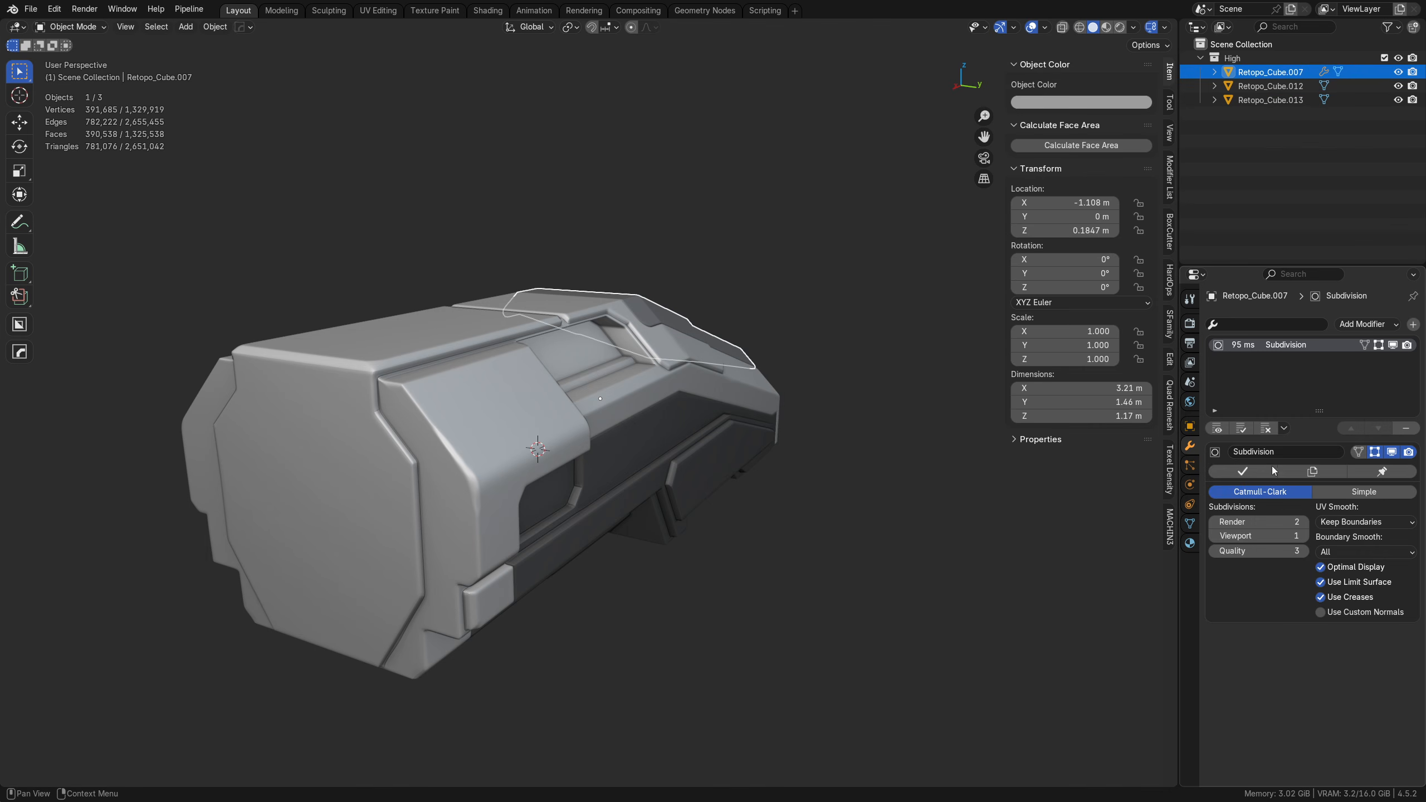
{"action": "left_click", "coordinate": [1406, 429]}
{"action": "left_click", "coordinate": [812, 463]}
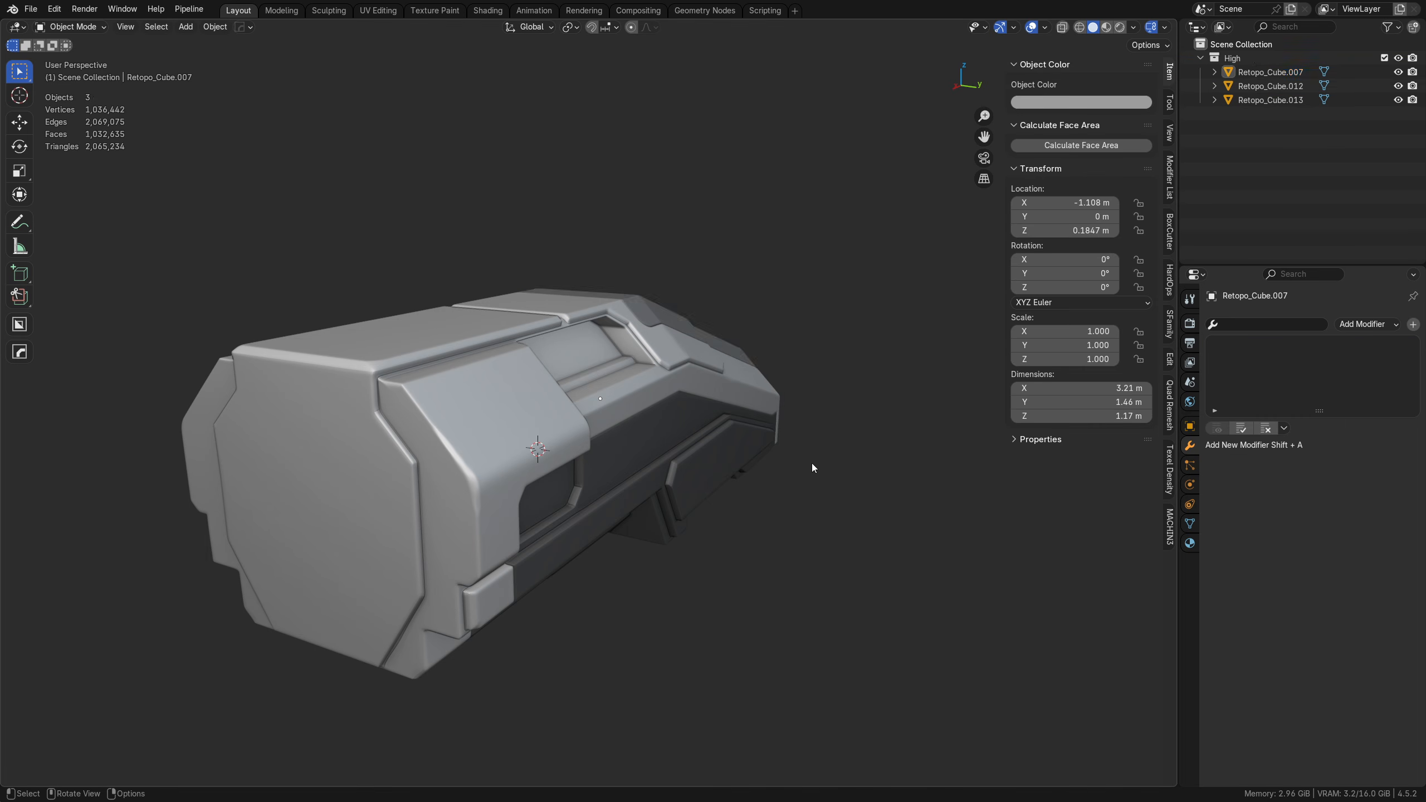
Step: Show the wireframe overlay and examine the mesh density across the three hull parts
{"action": "key", "text": "a"}
{"action": "middle_click_drag", "start_coordinate": [662, 467], "coordinate": [522, 467]}
{"action": "key", "text": "shift+z"}
{"action": "mouse_move", "coordinate": [755, 427]}
{"action": "middle_mouse_down"}
{"action": "mouse_move", "coordinate": [654, 436]}
{"action": "mouse_move", "coordinate": [778, 422]}
{"action": "middle_mouse_up"}
{"action": "left_click", "coordinate": [457, 463]}
{"action": "middle_click_drag", "start_coordinate": [460, 464], "coordinate": [640, 459]}
Step: Duplicate all three hull parts in place
{"action": "left_click", "coordinate": [403, 452]}
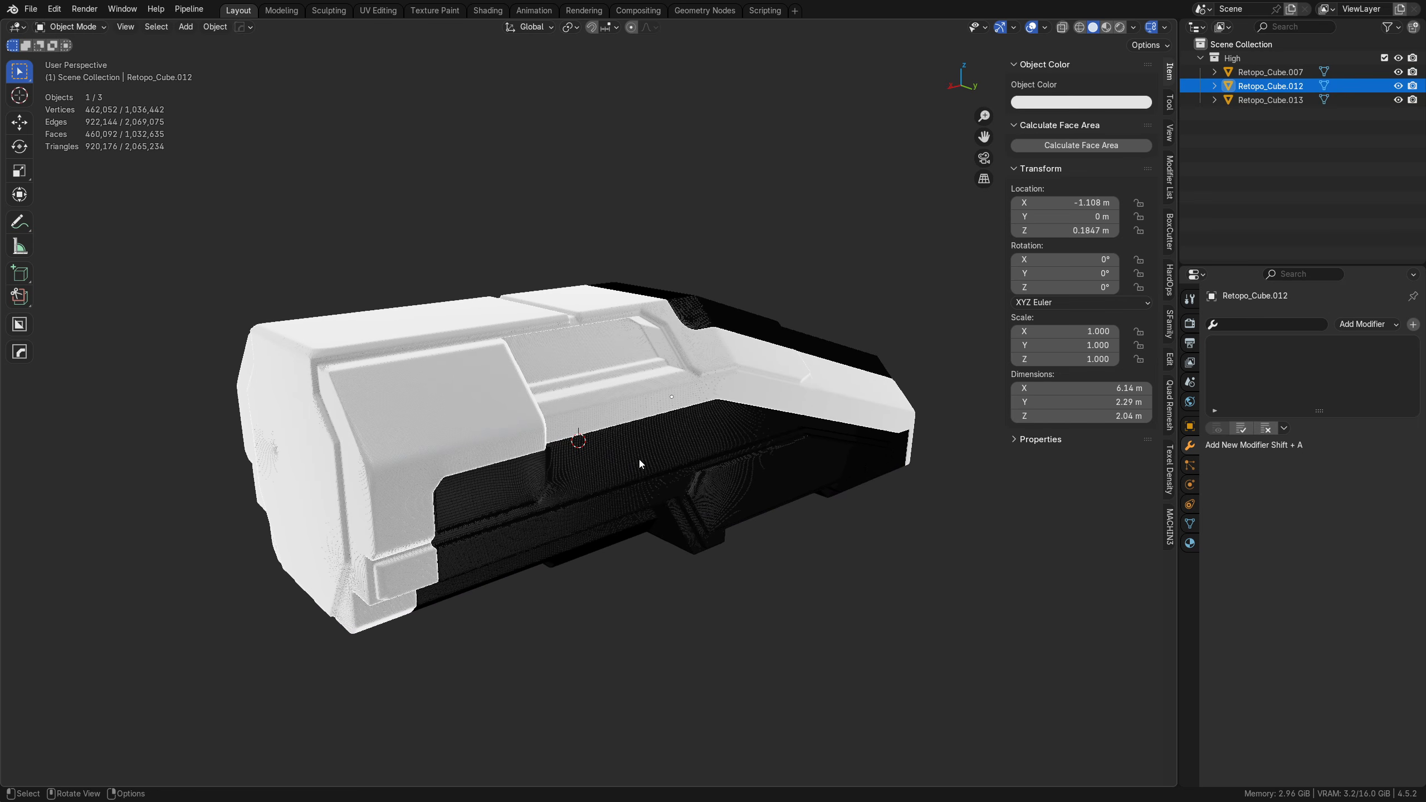
{"action": "middle_click_drag", "start_coordinate": [519, 413], "coordinate": [492, 395]}
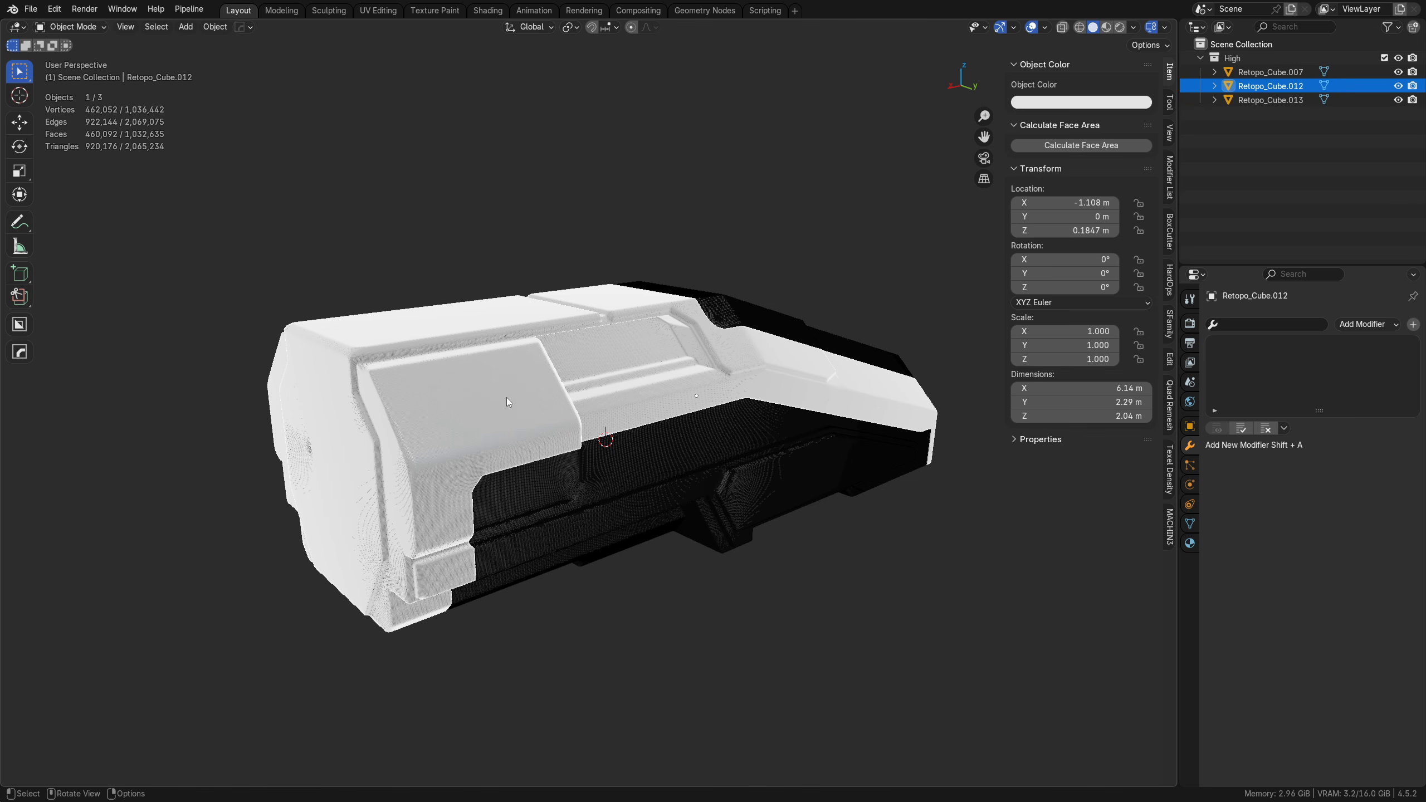
{"action": "left_click", "coordinate": [642, 470], "text": "shift"}
{"action": "left_click", "coordinate": [722, 312], "text": "shift"}
{"action": "key", "text": "shift+d"}
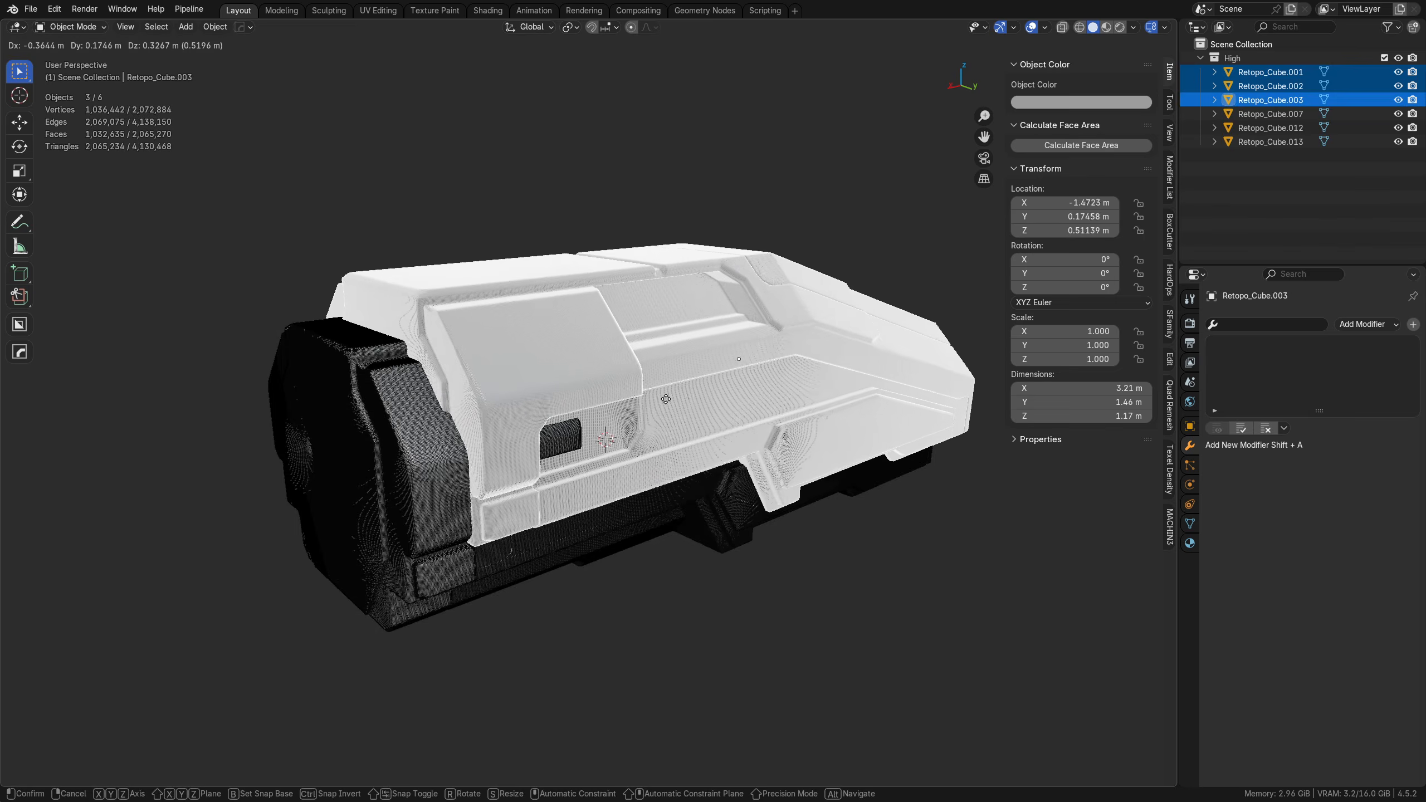
{"action": "right_click", "coordinate": [616, 397]}
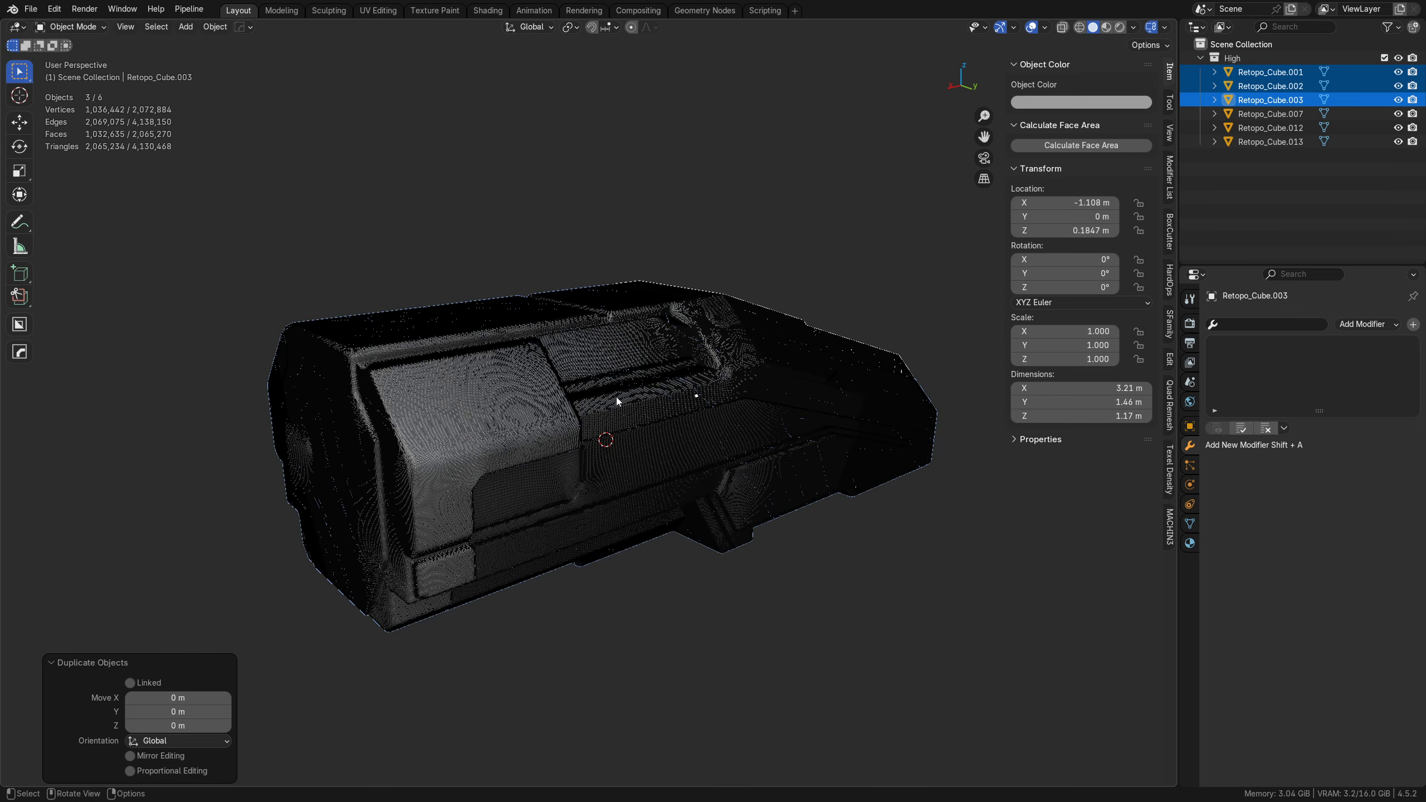
Step: Move the duplicated hull parts to a new collection named Backup
{"action": "key", "text": "m"}
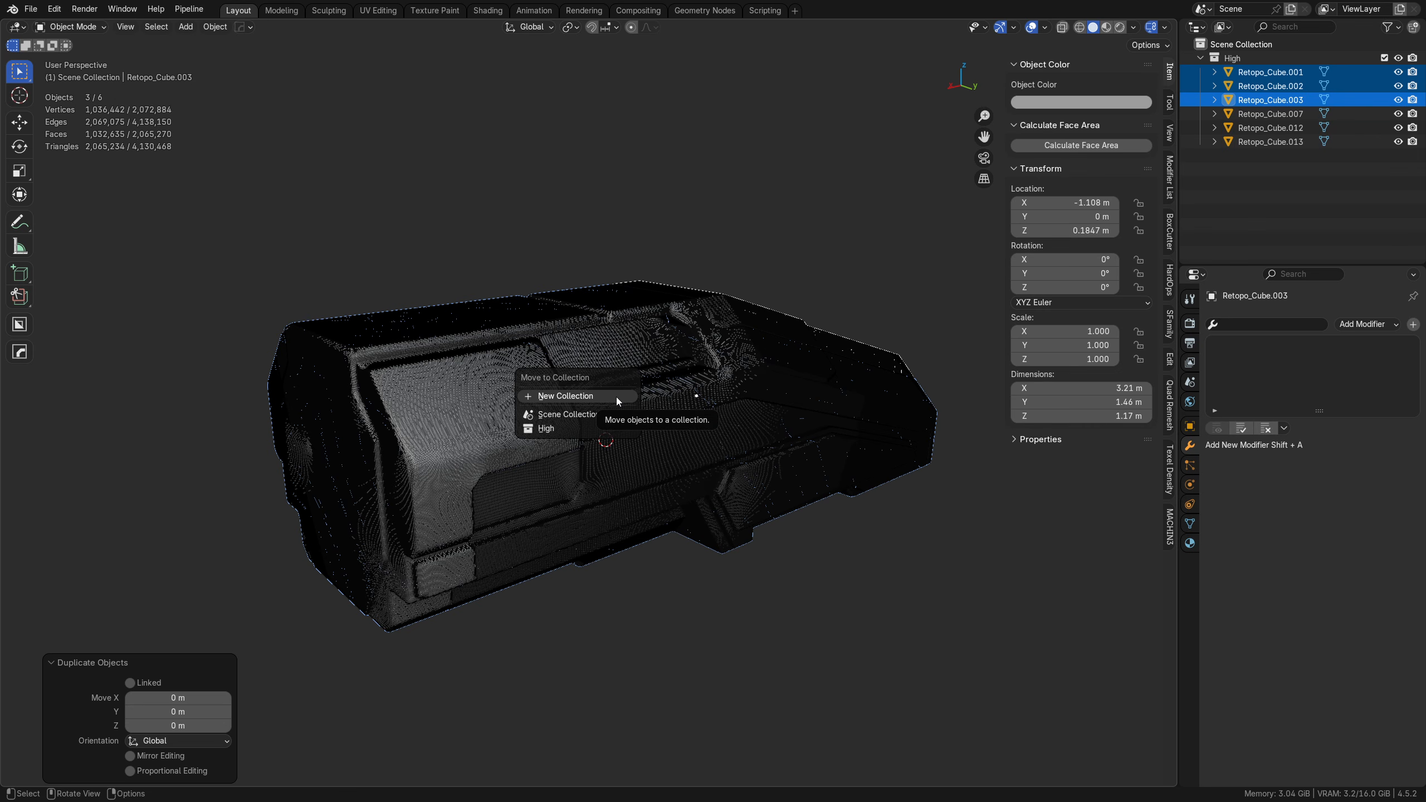
{"action": "left_click", "coordinate": [616, 396]}
{"action": "type", "text": "Backup"}
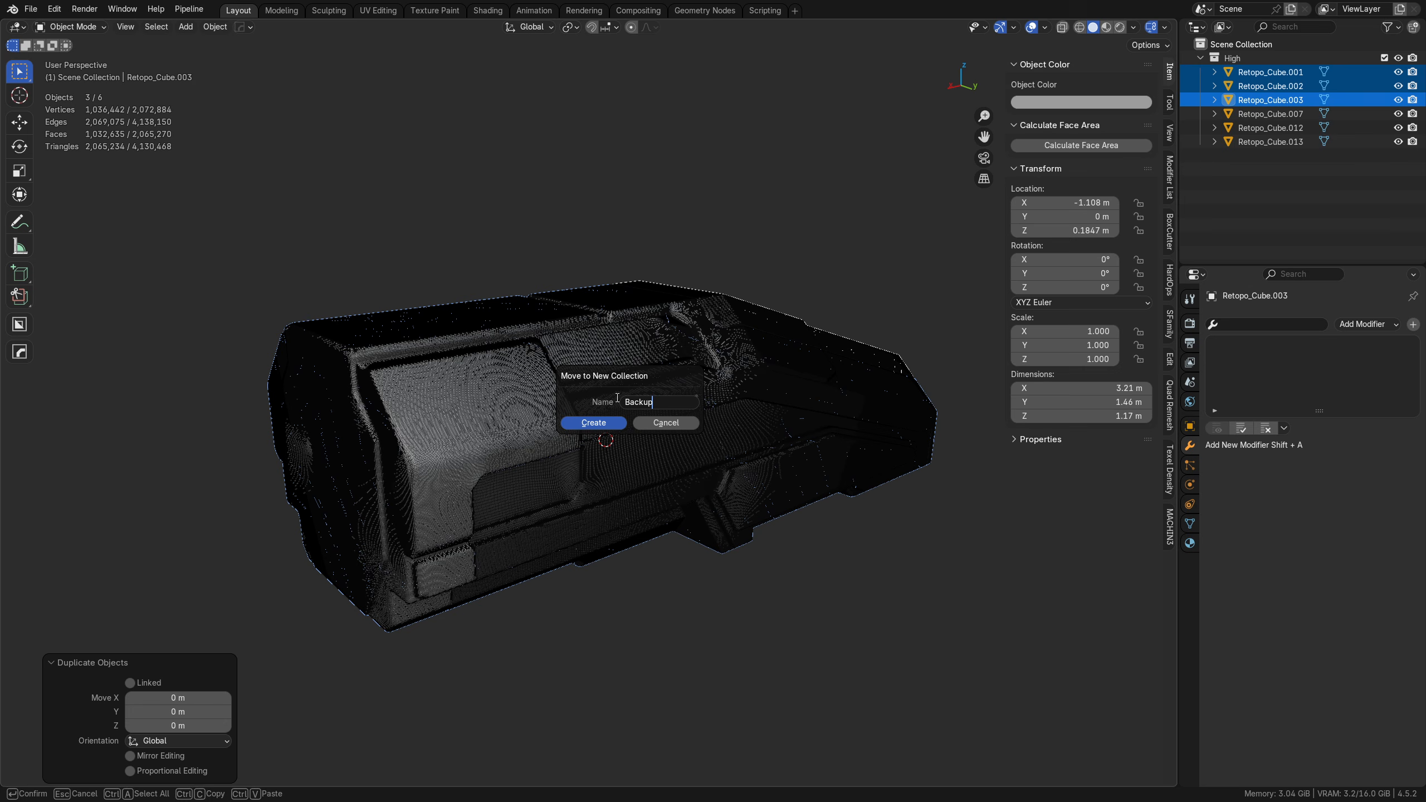
{"action": "key", "text": "Return"}
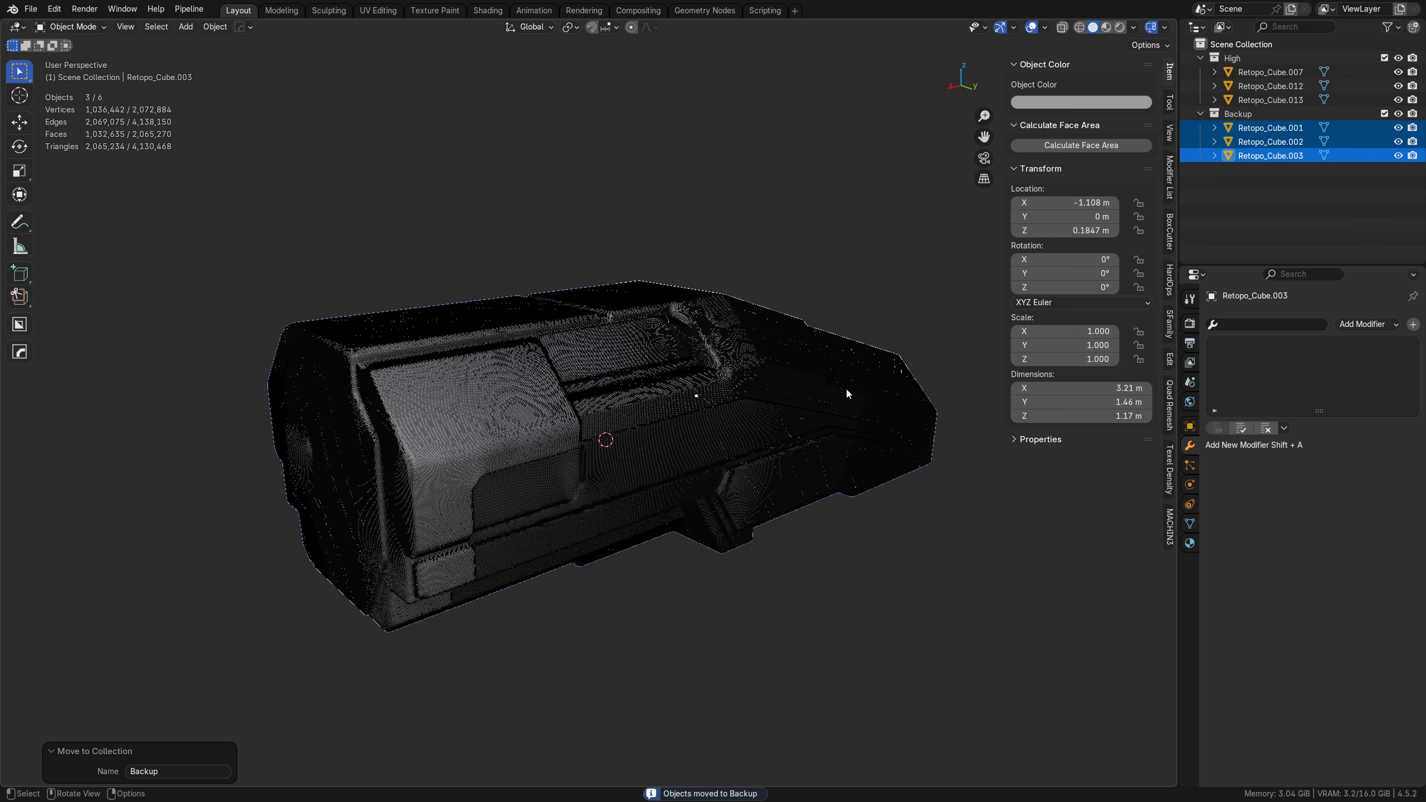
Step: Keep the Backup collection's name and exclude the collection from the view layer
{"action": "left_click", "coordinate": [1242, 118]}
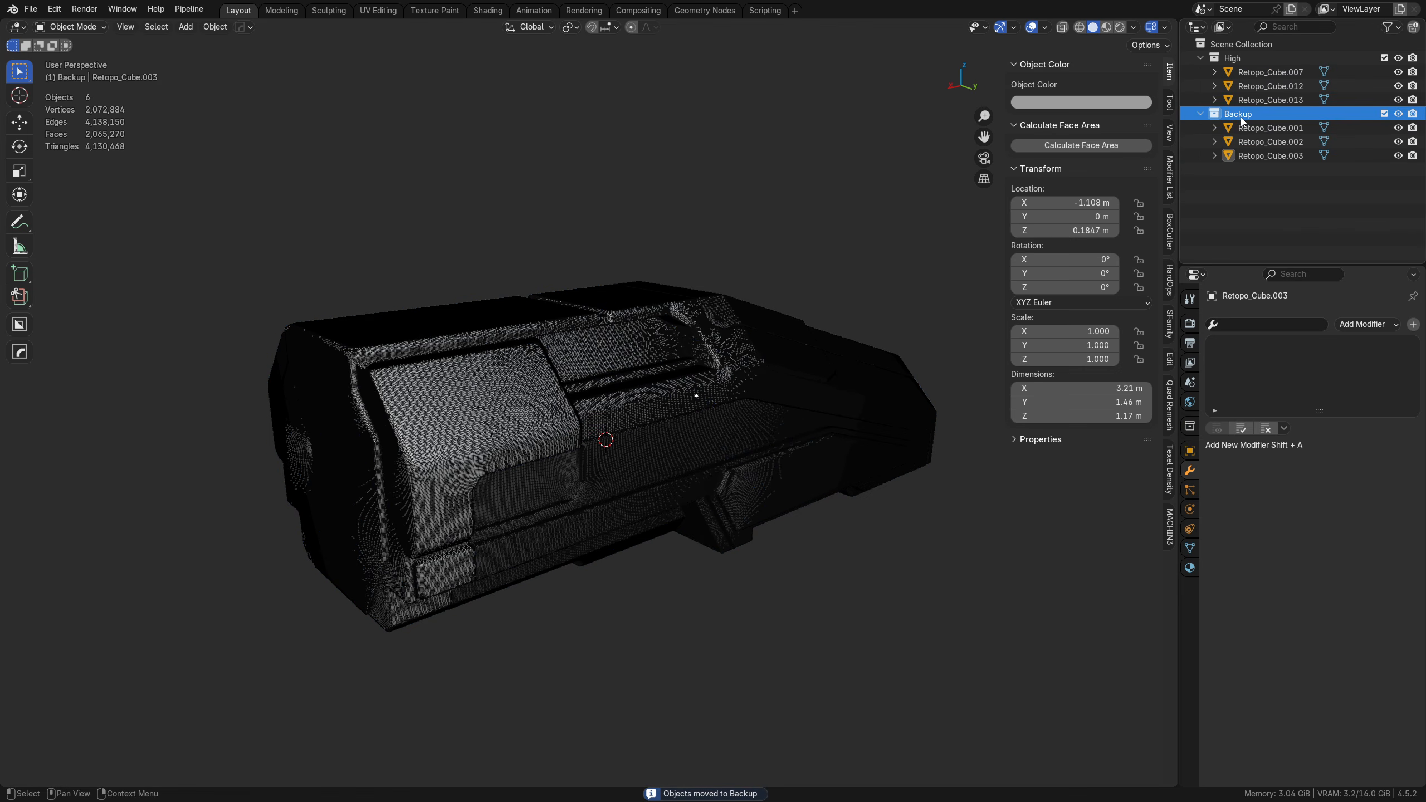
{"action": "double_click", "coordinate": [1242, 114]}
{"action": "key", "text": "End"}
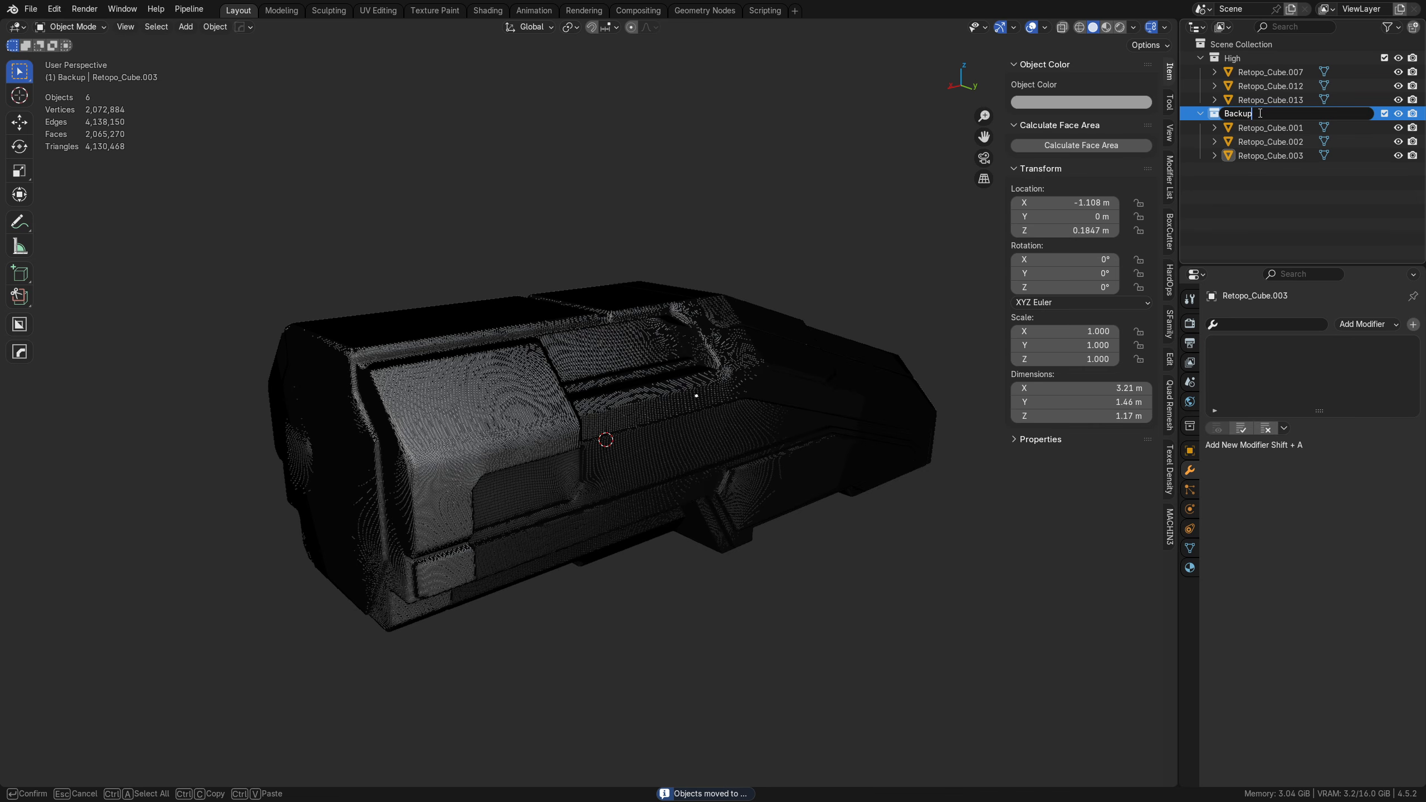
{"action": "key", "text": "Return"}
{"action": "left_click", "coordinate": [1384, 114]}
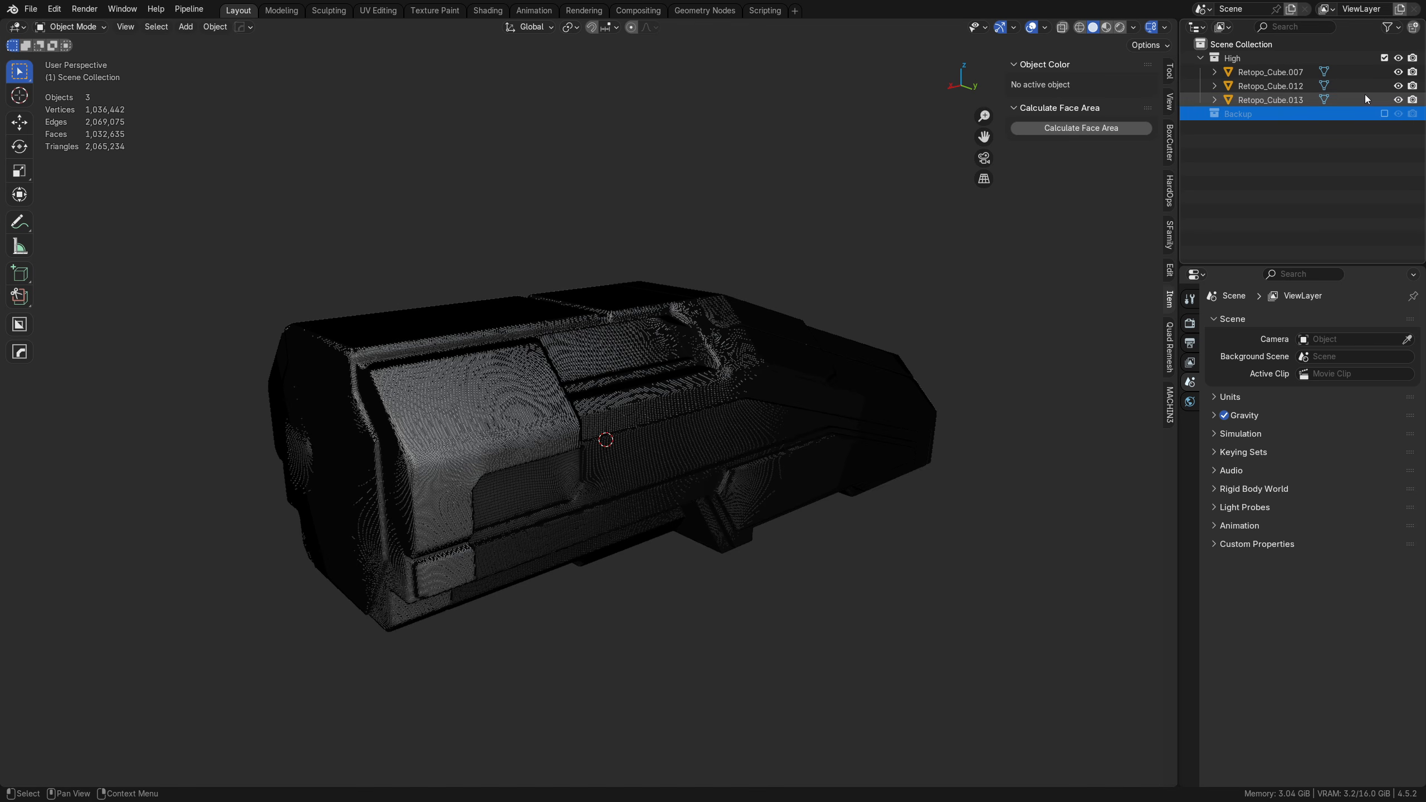
Step: Add a Decimate modifier to the light upper hull, Retopo_Cube.012
{"action": "left_click", "coordinate": [1269, 100]}
{"action": "left_click", "coordinate": [619, 363]}
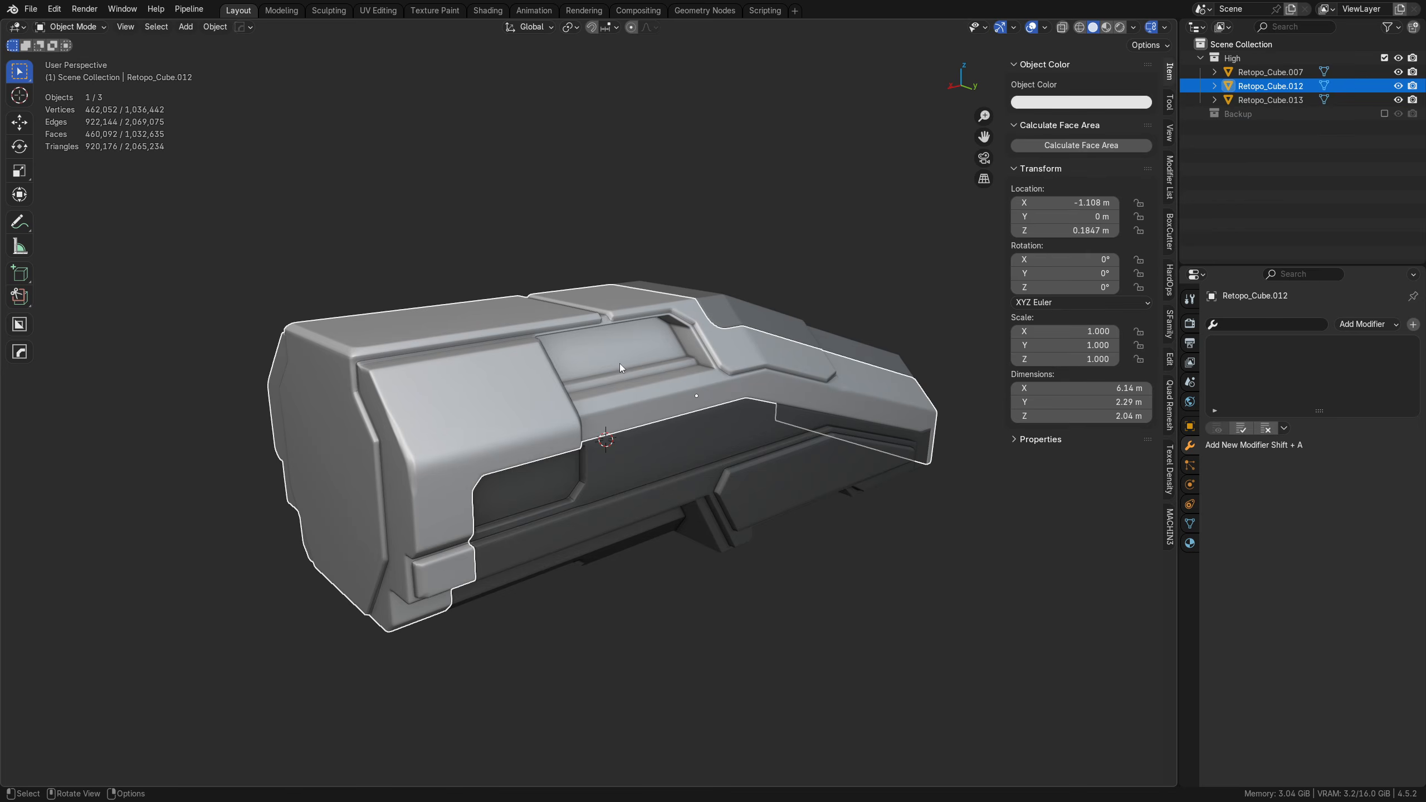
{"action": "left_click", "coordinate": [1256, 325]}
{"action": "type", "text": "d"}
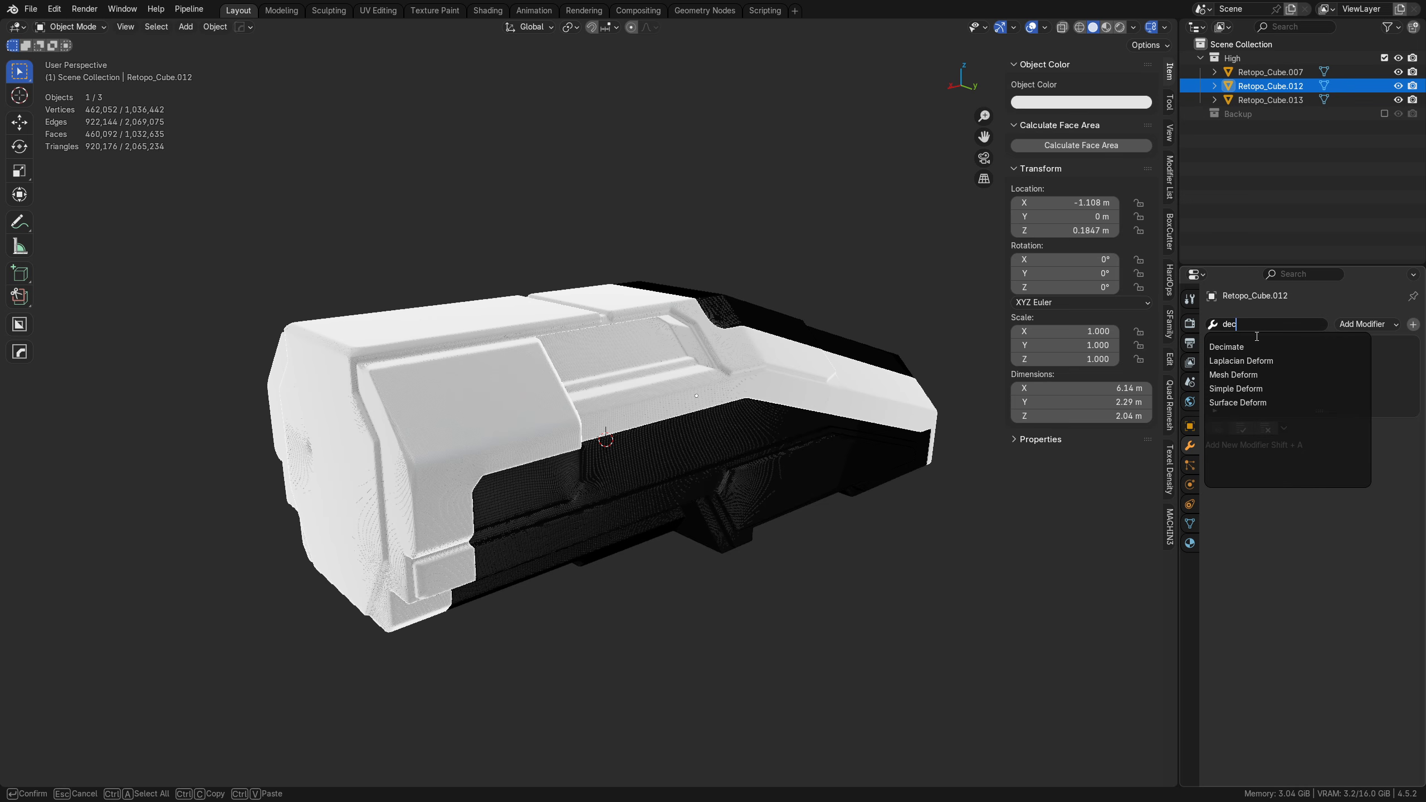
{"action": "type", "text": "ec"}
{"action": "key", "text": "Return"}
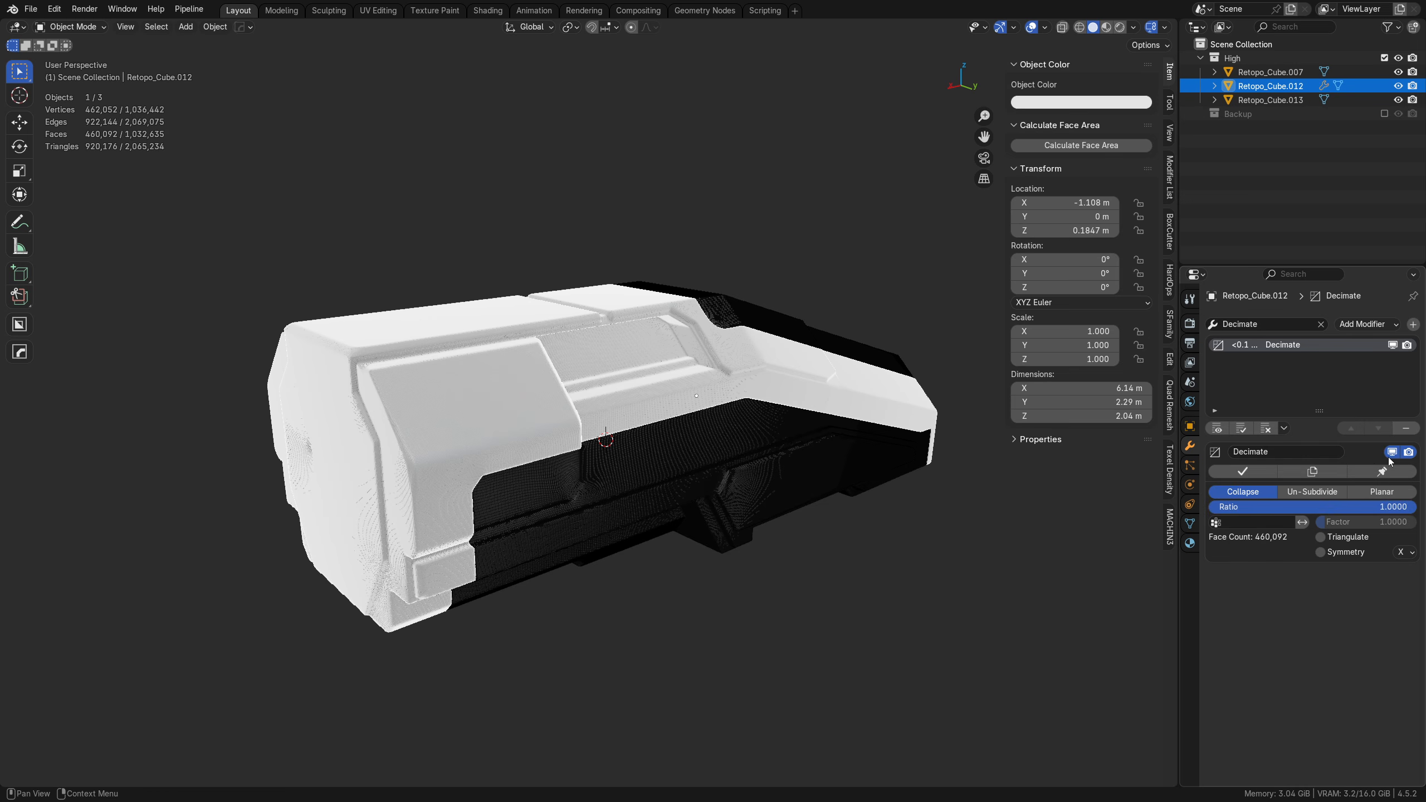
Step: Set the Decimate ratio to 0.5 in Collapse mode and apply the modifier
{"action": "left_click", "coordinate": [1300, 506]}
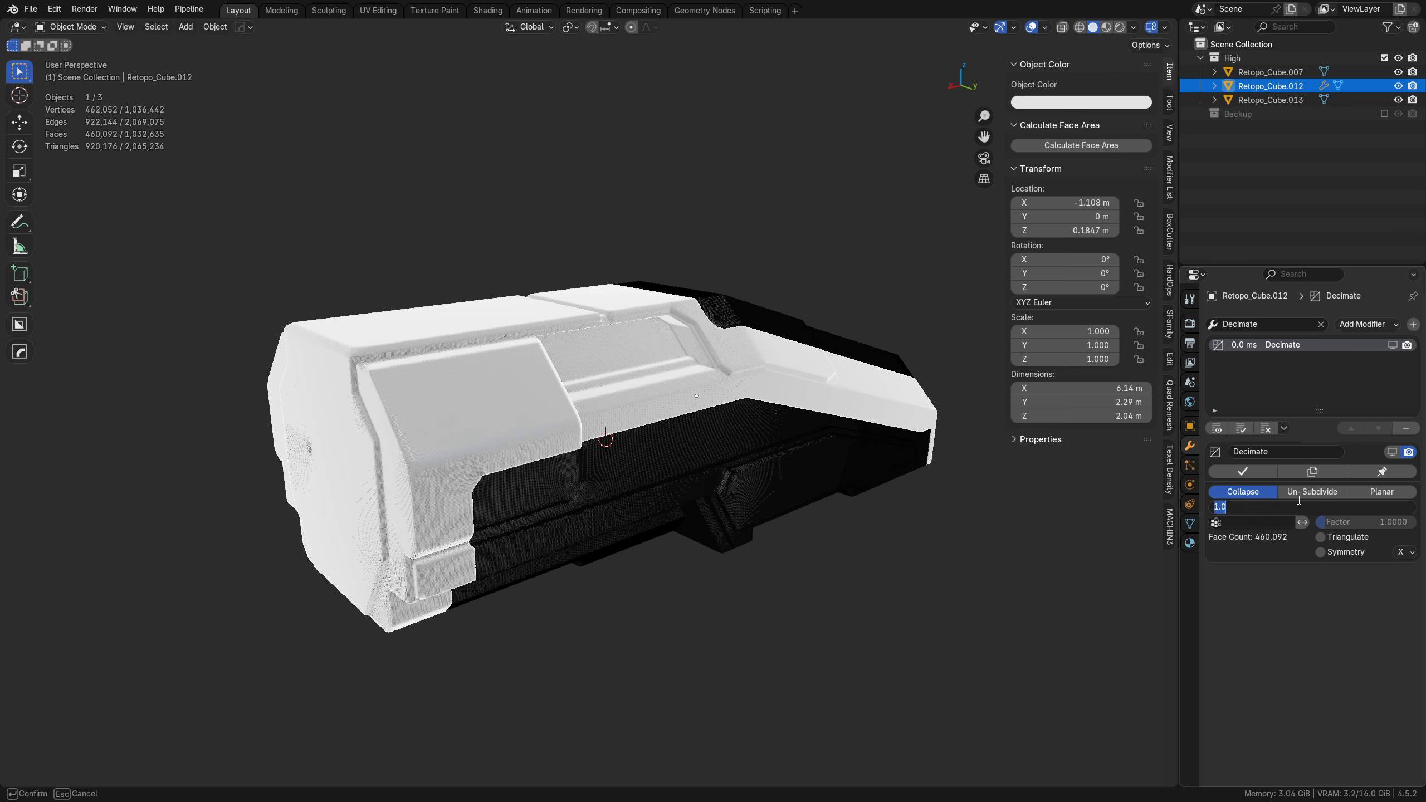
{"action": "type", "text": ".5"}
{"action": "key", "text": "Return"}
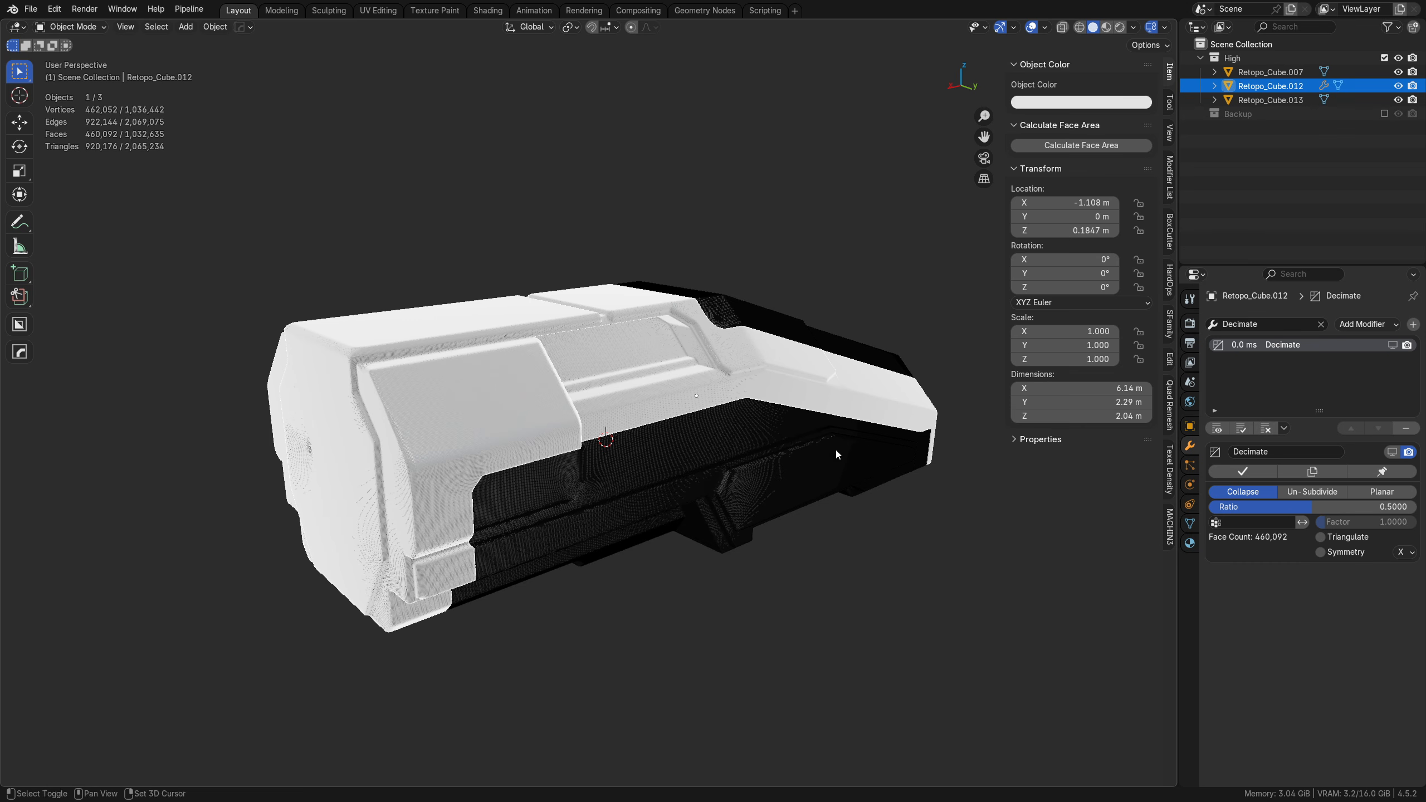
{"action": "middle_click_drag", "start_coordinate": [835, 448], "coordinate": [881, 460], "text": "shift"}
{"action": "left_click", "coordinate": [1232, 472]}
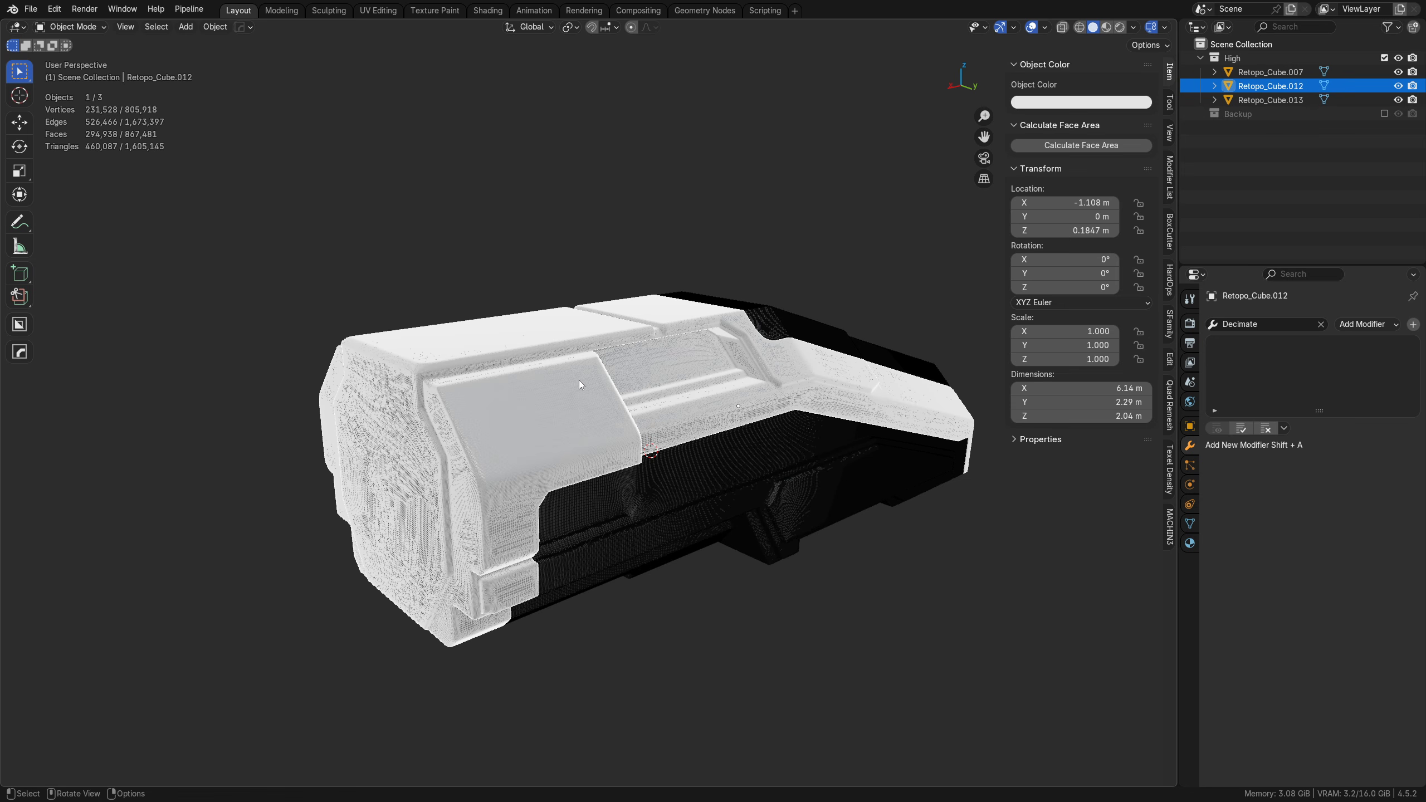
Step: Add a second Decimate modifier to the upper hull with a ratio of 0.5 and apply it
{"action": "scroll", "coordinate": [647, 454], "scroll_direction": "up", "scroll_amount": 8}
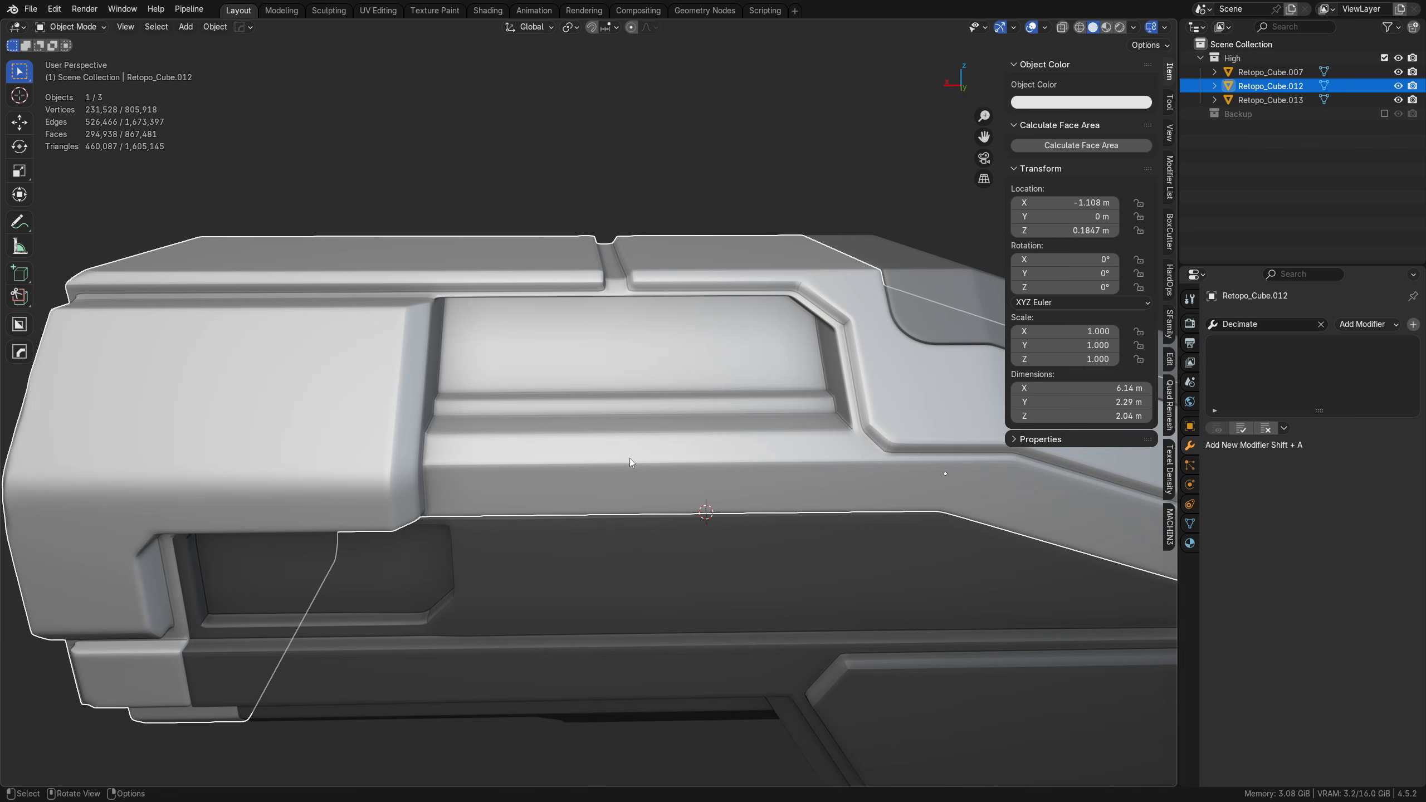
{"action": "left_click", "coordinate": [1273, 326]}
{"action": "type", "text": "de"}
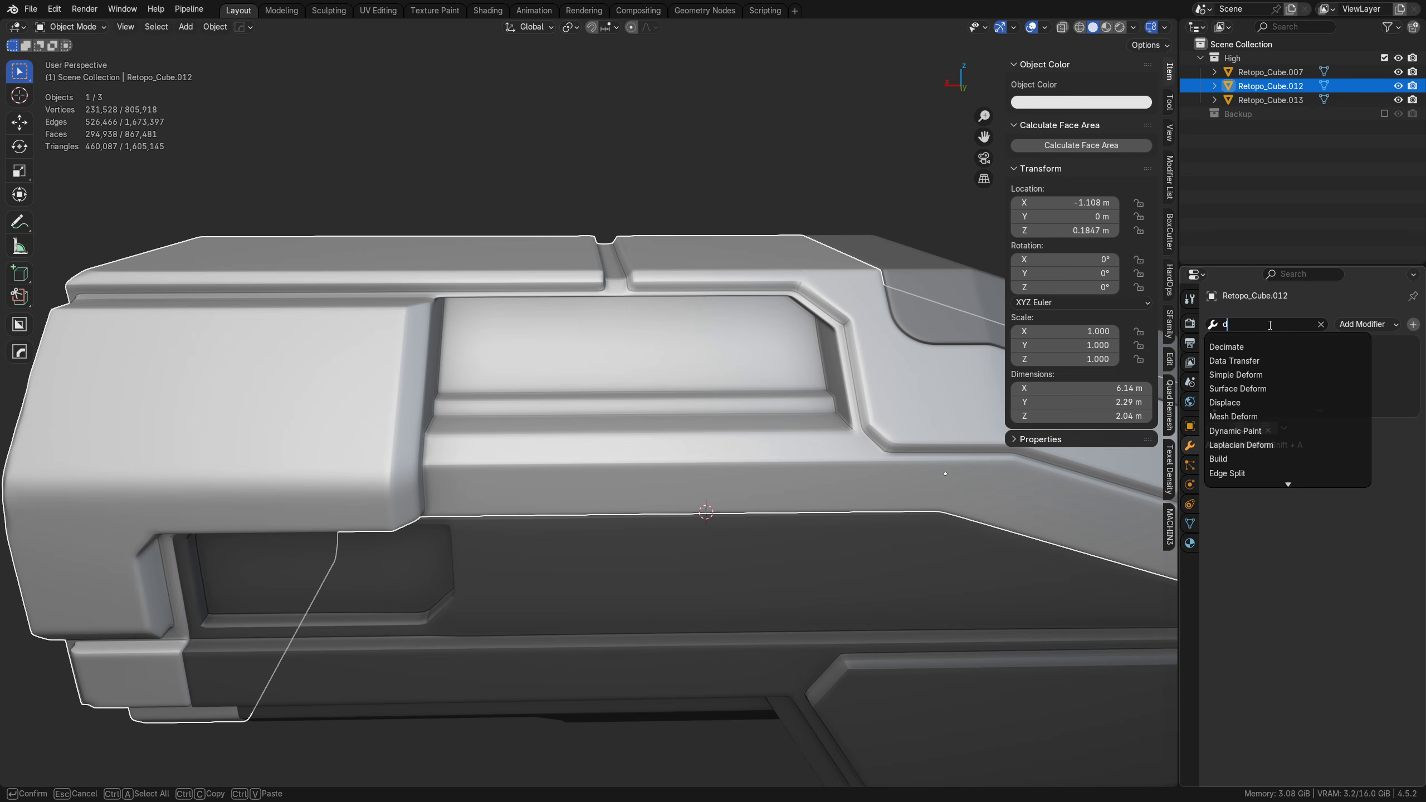
{"action": "left_click", "coordinate": [1258, 347]}
{"action": "left_click", "coordinate": [1329, 506]}
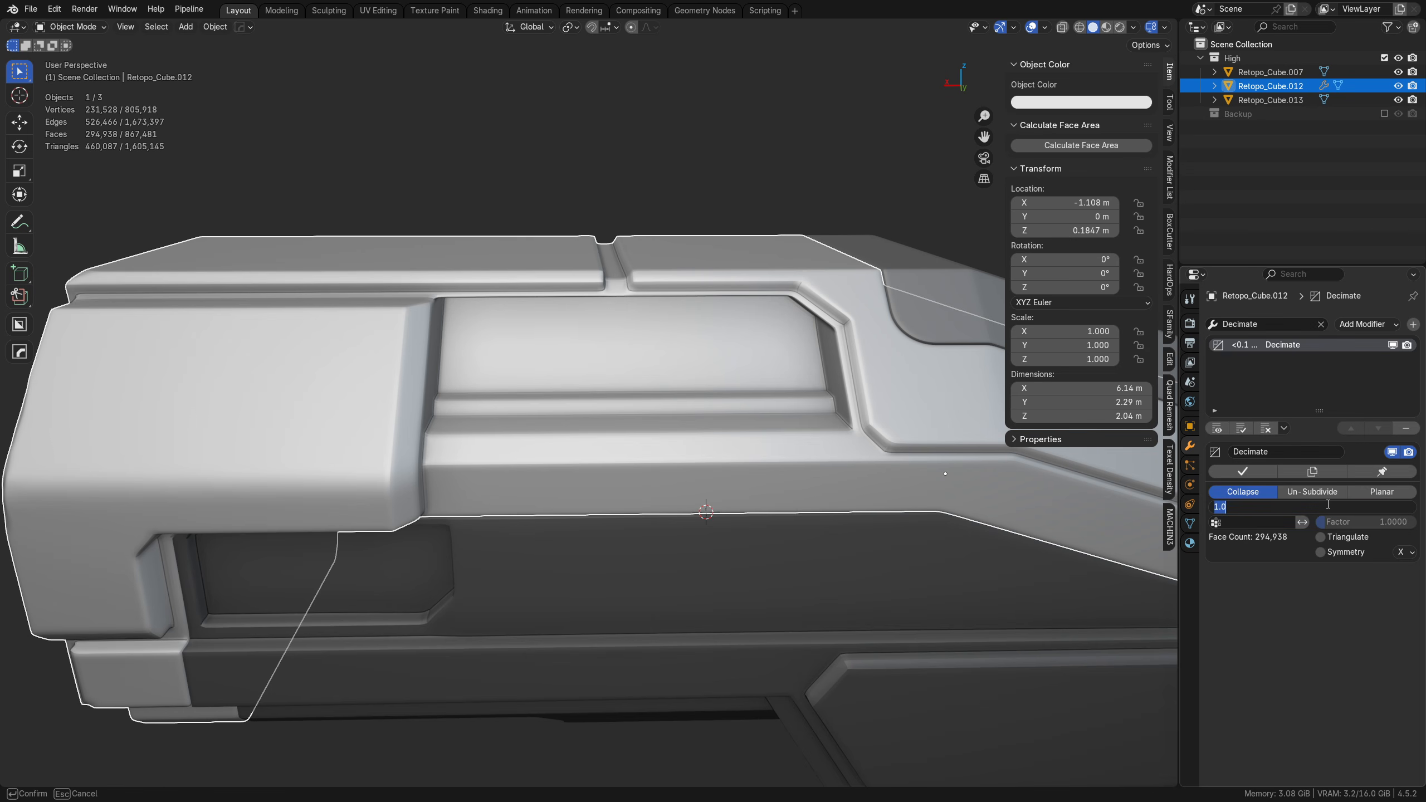
{"action": "type", "text": ".5"}
{"action": "key", "text": "Return"}
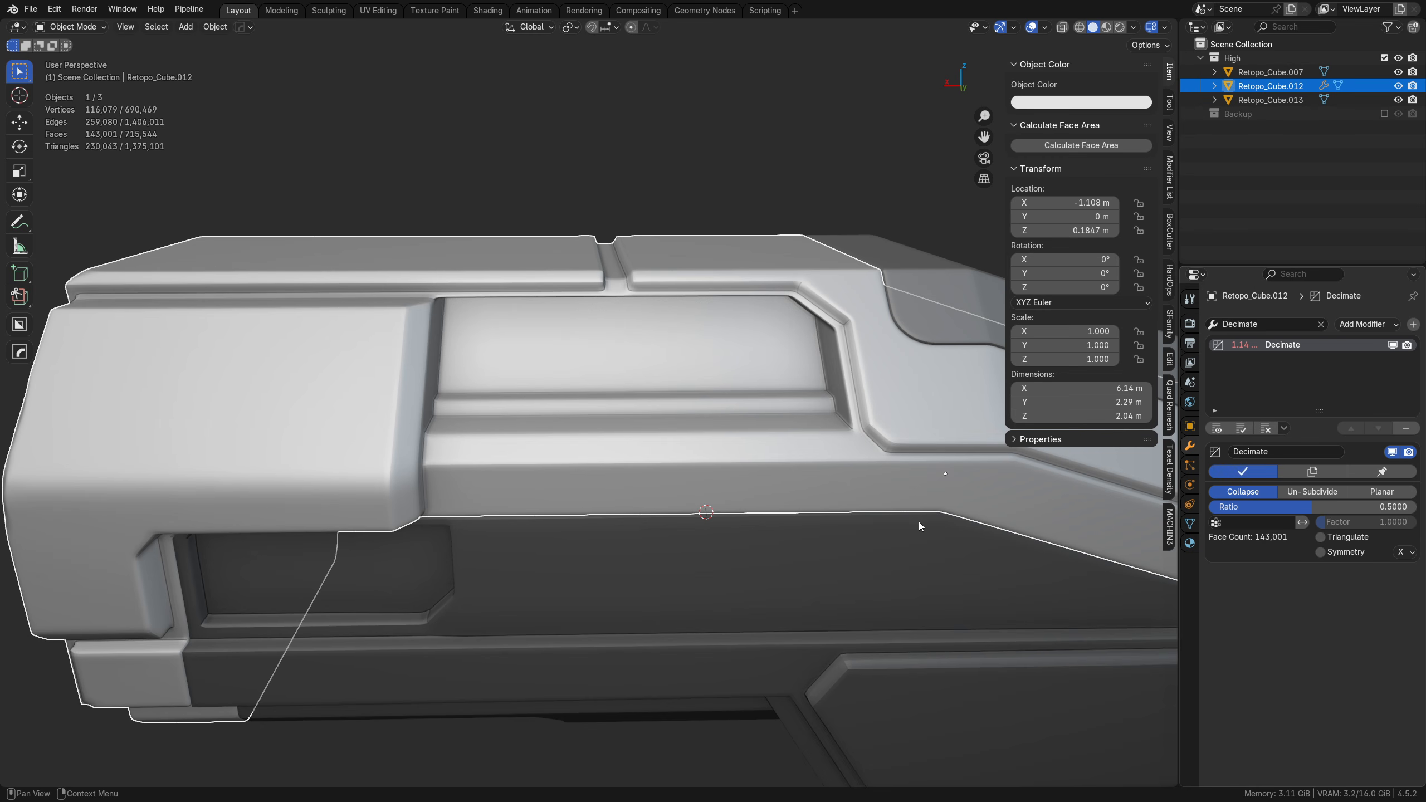
Step: Show the wireframe overlay and examine the triangulation of the decimated upper hull
{"action": "key", "text": "shift+w"}
{"action": "middle_click_drag", "start_coordinate": [648, 436], "coordinate": [574, 448]}
{"action": "key", "text": "a"}
{"action": "key", "text": "a"}
{"action": "left_click", "coordinate": [504, 356]}
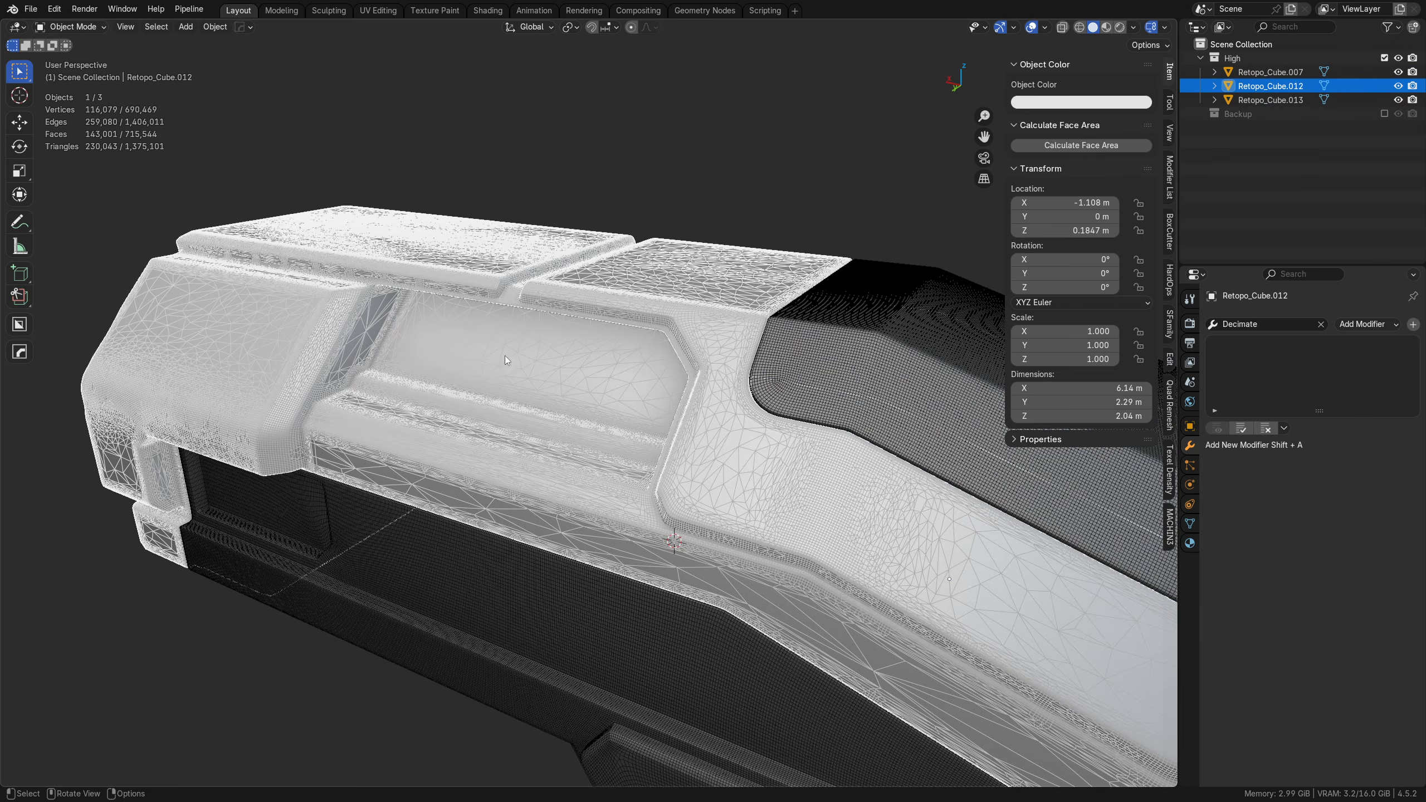
Step: Examine the decimated upper hull around the recessed side panel with and without the wireframe overlay
{"action": "key", "text": "shift+w"}
{"action": "middle_click_drag", "start_coordinate": [571, 306], "coordinate": [594, 415], "text": "shift"}
{"action": "scroll", "coordinate": [595, 414], "scroll_direction": "up", "scroll_amount": 4}
{"action": "key", "text": "shift+w"}
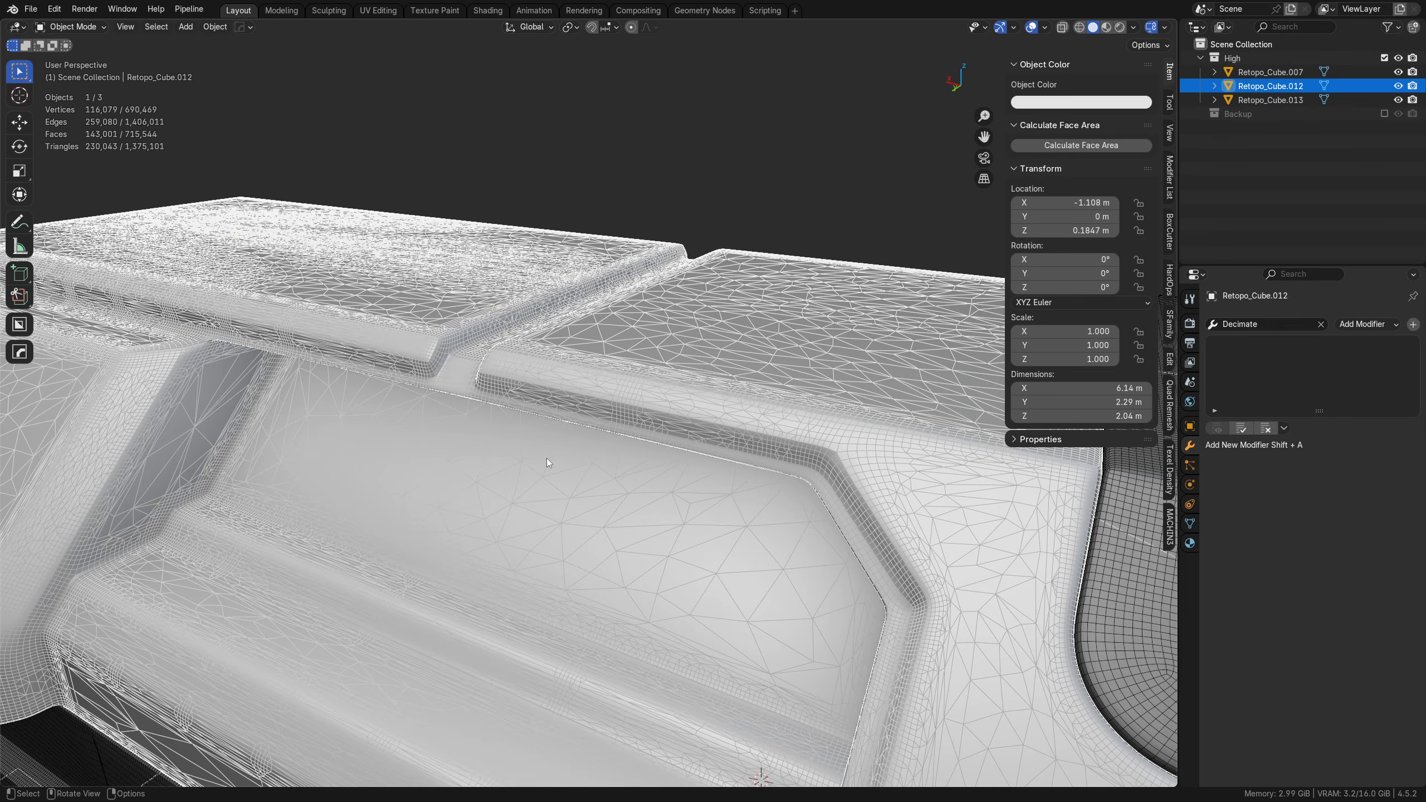
{"action": "middle_click_drag", "start_coordinate": [546, 458], "coordinate": [649, 509]}
{"action": "scroll", "coordinate": [779, 359], "scroll_direction": "down", "scroll_amount": 2}
{"action": "middle_click_drag", "start_coordinate": [778, 483], "coordinate": [758, 539]}
{"action": "middle_click_drag", "start_coordinate": [564, 538], "coordinate": [750, 399], "text": "shift"}
{"action": "scroll", "coordinate": [633, 435], "scroll_direction": "up", "scroll_amount": 3}
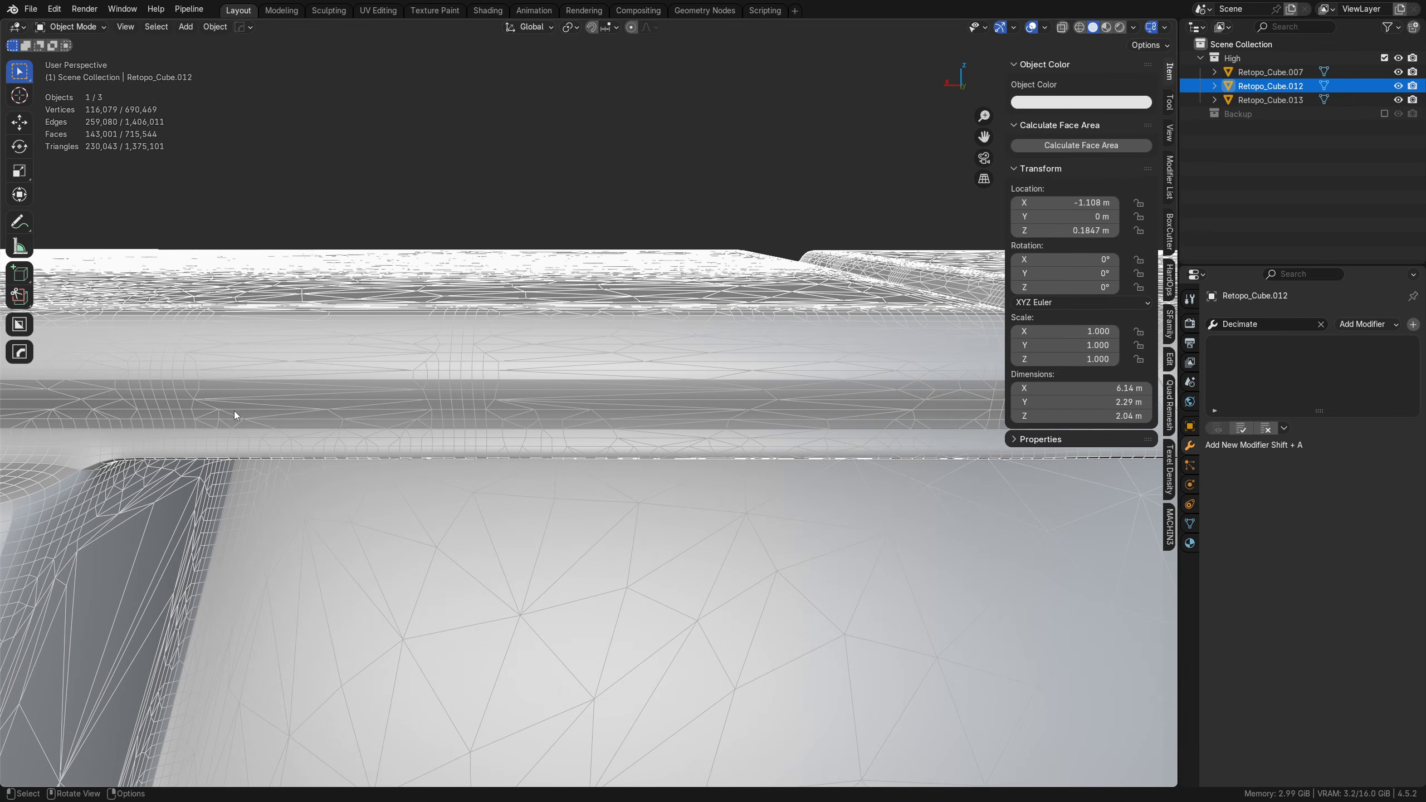
{"action": "scroll", "coordinate": [525, 424], "scroll_direction": "down", "scroll_amount": 4}
{"action": "middle_click_drag", "start_coordinate": [577, 478], "coordinate": [542, 378]}
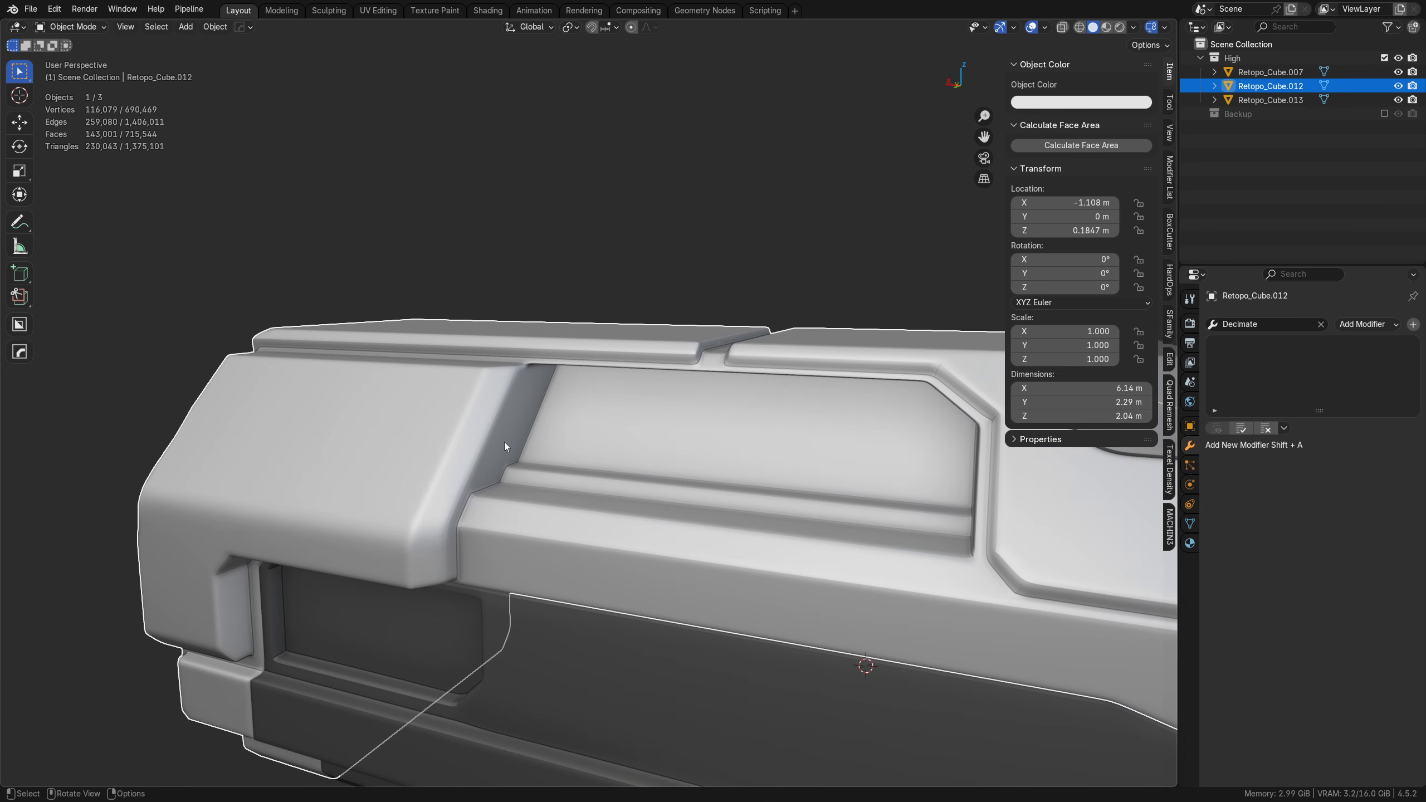
Step: Apply Shade Smooth to the light upper hull with Keep Sharp Edges disabled
{"action": "right_click", "coordinate": [486, 387]}
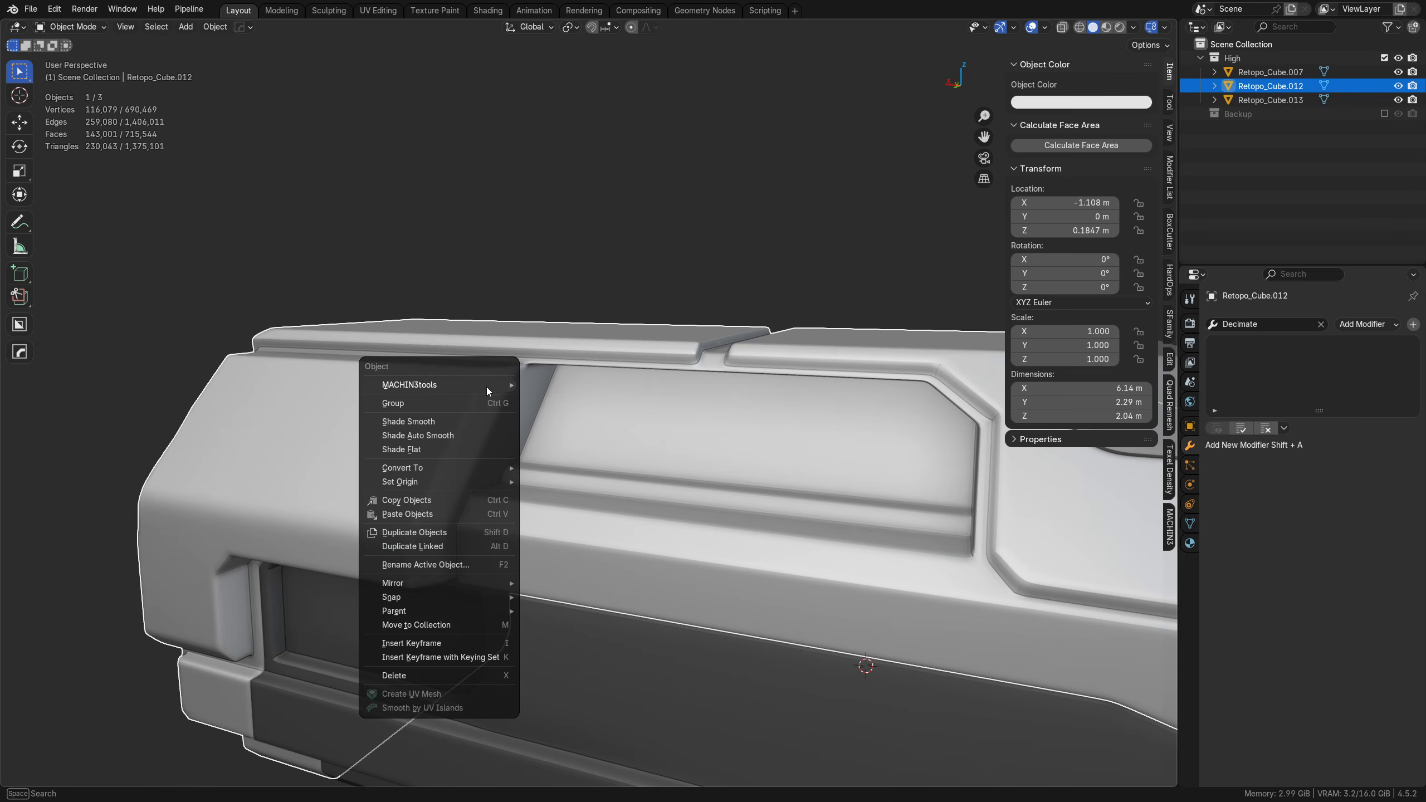
{"action": "left_click", "coordinate": [469, 422]}
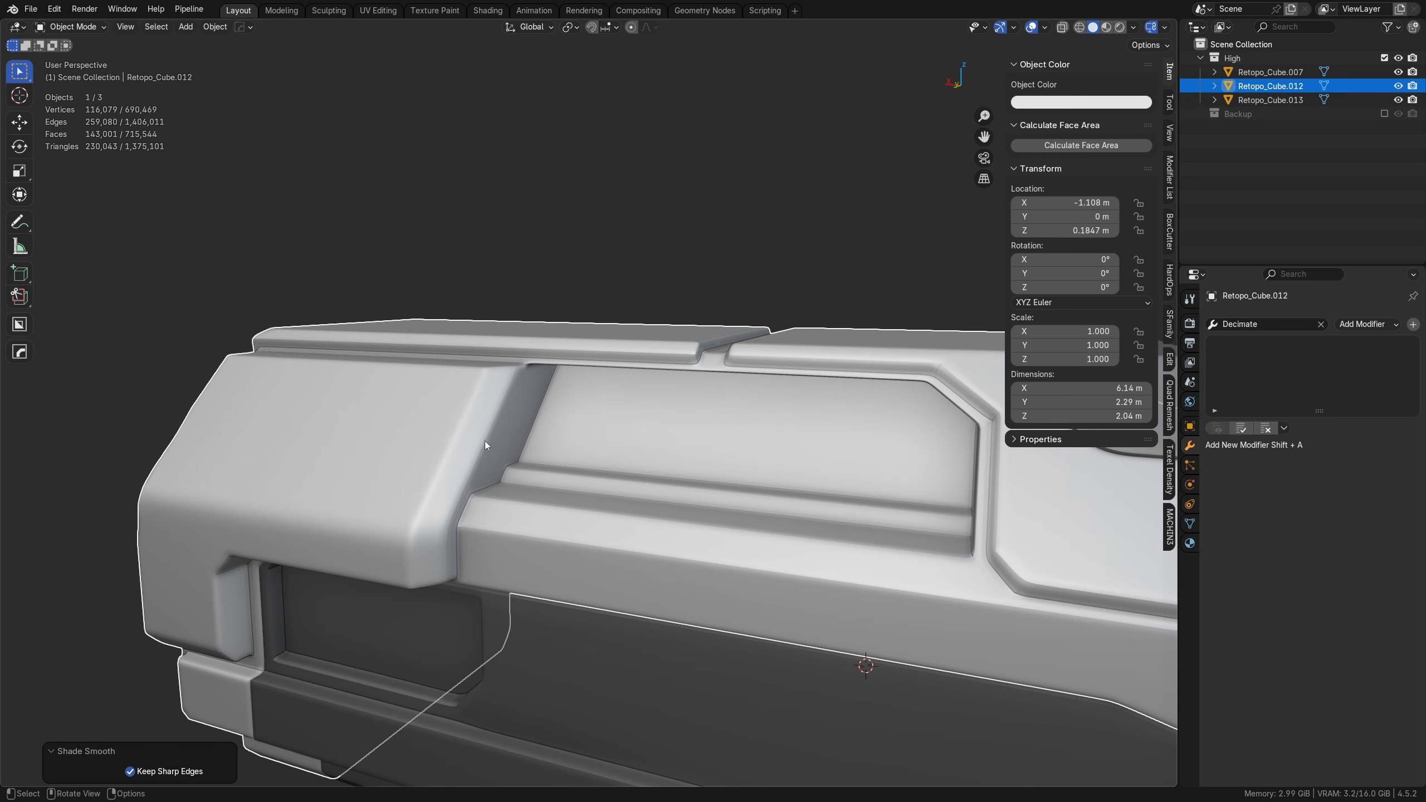
{"action": "left_click", "coordinate": [186, 771]}
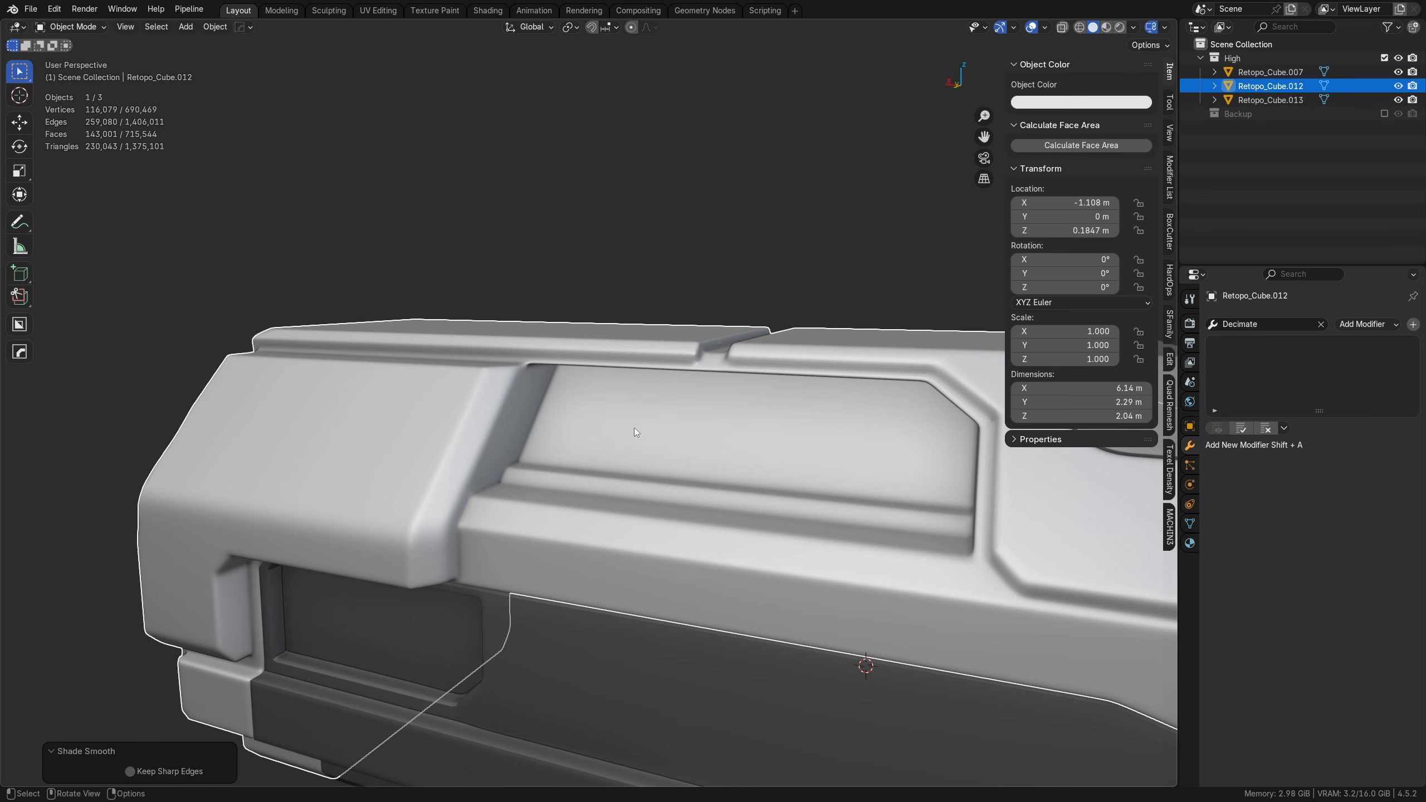
Step: Apply Shade Smooth without keeping sharp edges to the dark lower hull and the grey sloped roof panel
{"action": "mouse_move", "coordinate": [634, 427]}
{"action": "middle_mouse_down"}
{"action": "mouse_move", "coordinate": [666, 535]}
{"action": "mouse_move", "coordinate": [609, 494]}
{"action": "middle_mouse_up"}
{"action": "left_click", "coordinate": [549, 539]}
{"action": "middle_click_drag", "start_coordinate": [549, 539], "coordinate": [627, 487]}
{"action": "right_click", "coordinate": [626, 485]}
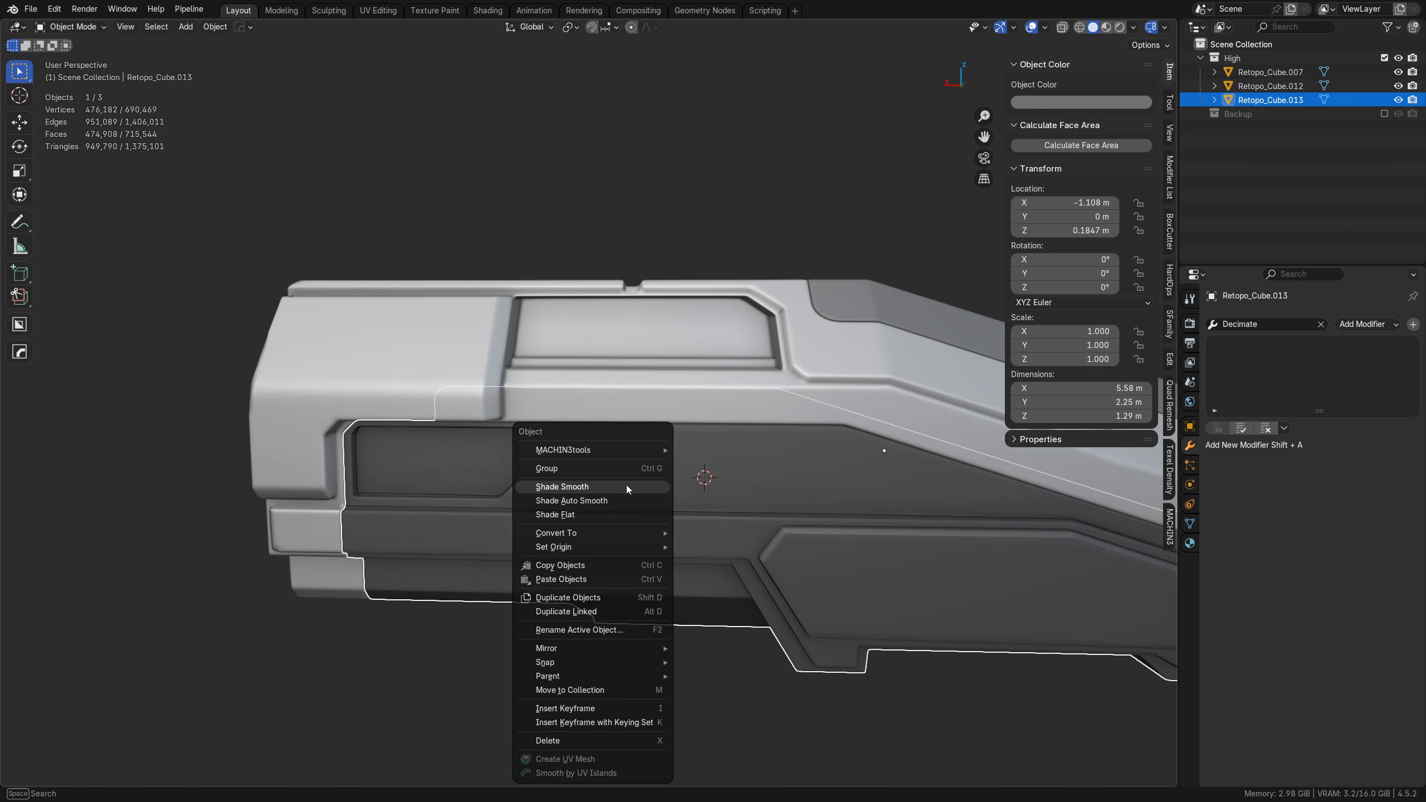
{"action": "left_click", "coordinate": [626, 484]}
{"action": "middle_click_drag", "start_coordinate": [909, 565], "coordinate": [758, 384]}
{"action": "left_click", "coordinate": [738, 394]}
{"action": "right_click", "coordinate": [738, 394]}
{"action": "left_click", "coordinate": [737, 395]}
Step: Add a Decimate modifier to the dark lower hull, Retopo_Cube.013, and disable its viewport display
{"action": "middle_click_drag", "start_coordinate": [354, 553], "coordinate": [472, 540], "text": "shift"}
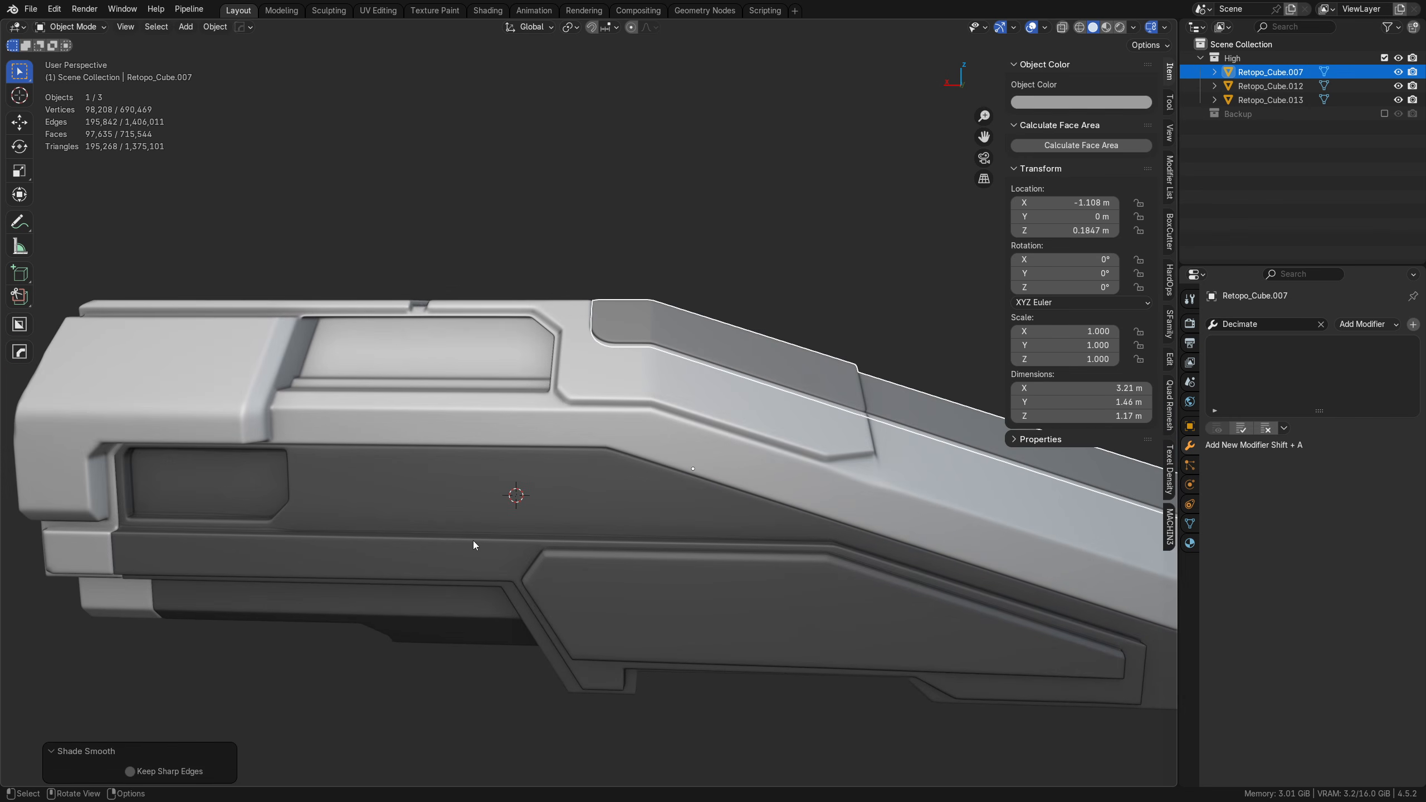
{"action": "left_click", "coordinate": [473, 540]}
{"action": "left_click", "coordinate": [1250, 326]}
{"action": "type", "text": "dec"}
{"action": "left_click", "coordinate": [1251, 344]}
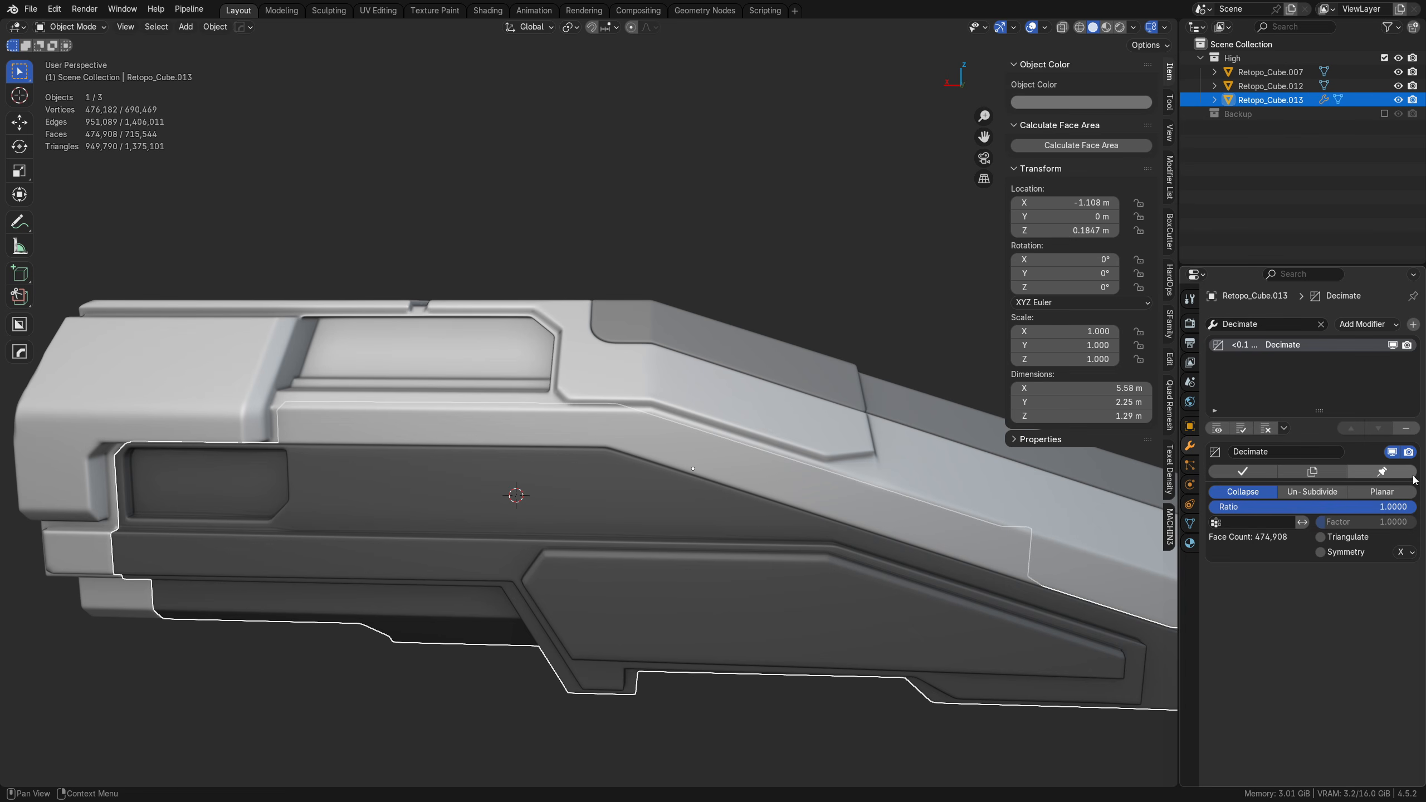
{"action": "left_click", "coordinate": [1392, 452]}
Step: Set the lower hull's Decimate ratio to 0.5 in Collapse mode and apply the modifier
{"action": "left_click", "coordinate": [1308, 505]}
{"action": "type", "text": ".5"}
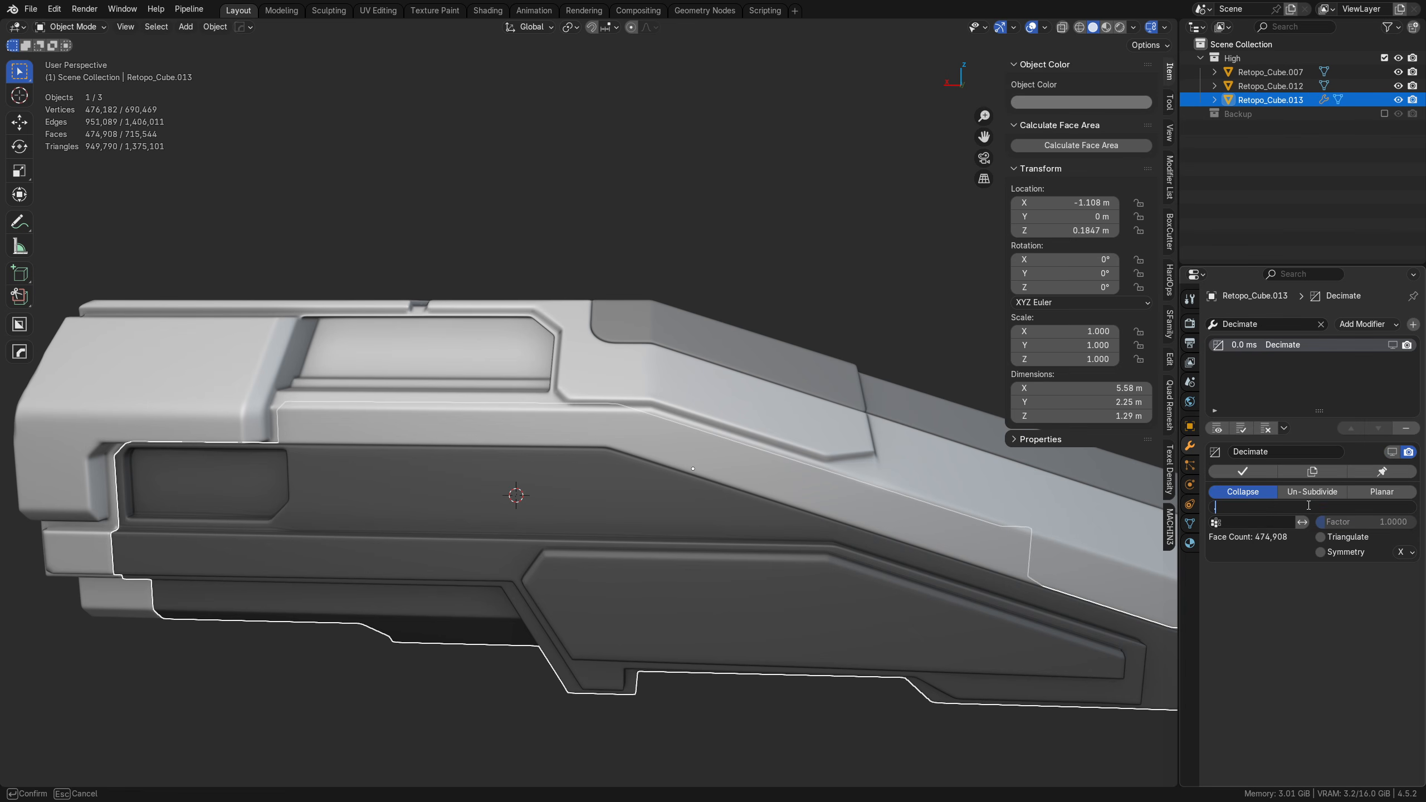
{"action": "key", "text": "Return"}
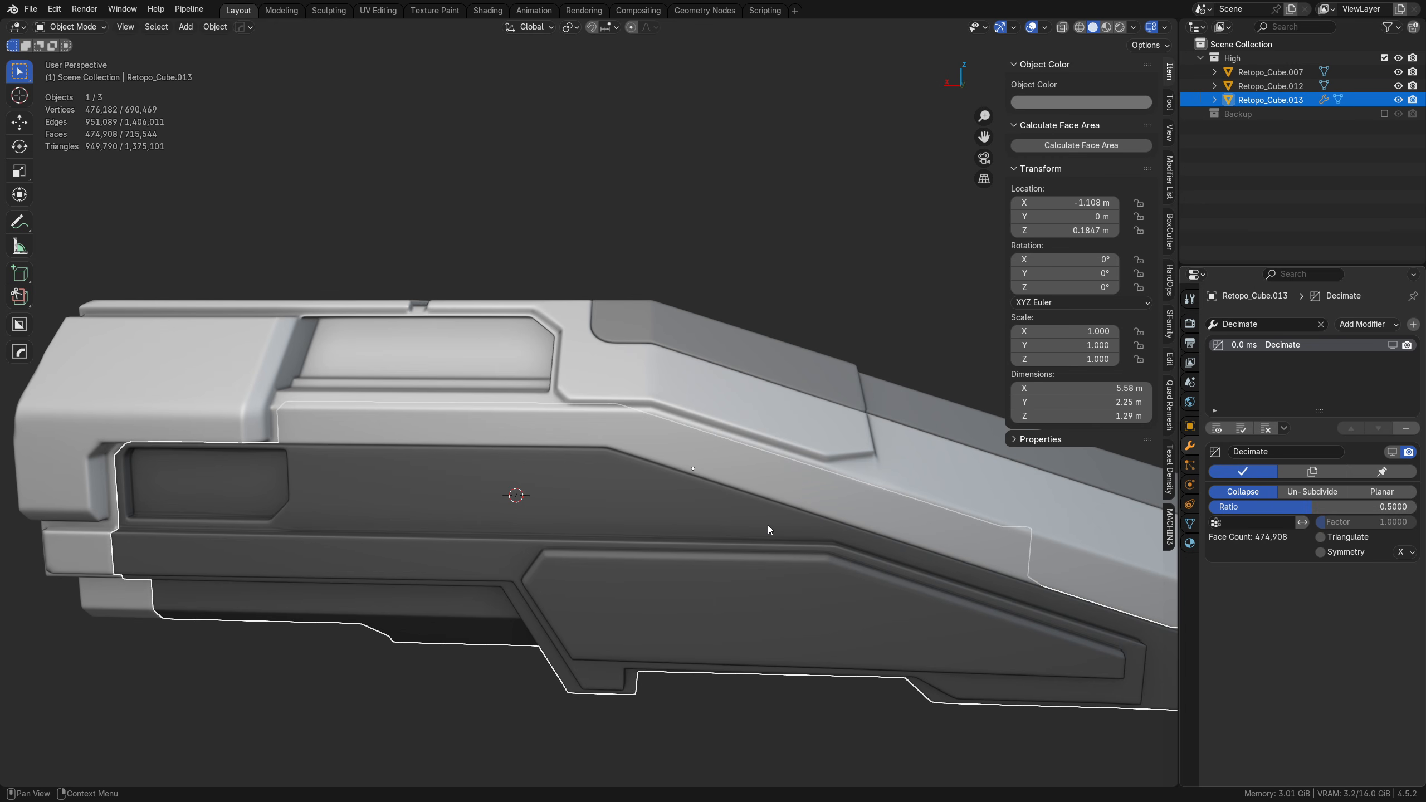
{"action": "key", "text": "shift+w"}
{"action": "key", "text": "shift+w"}
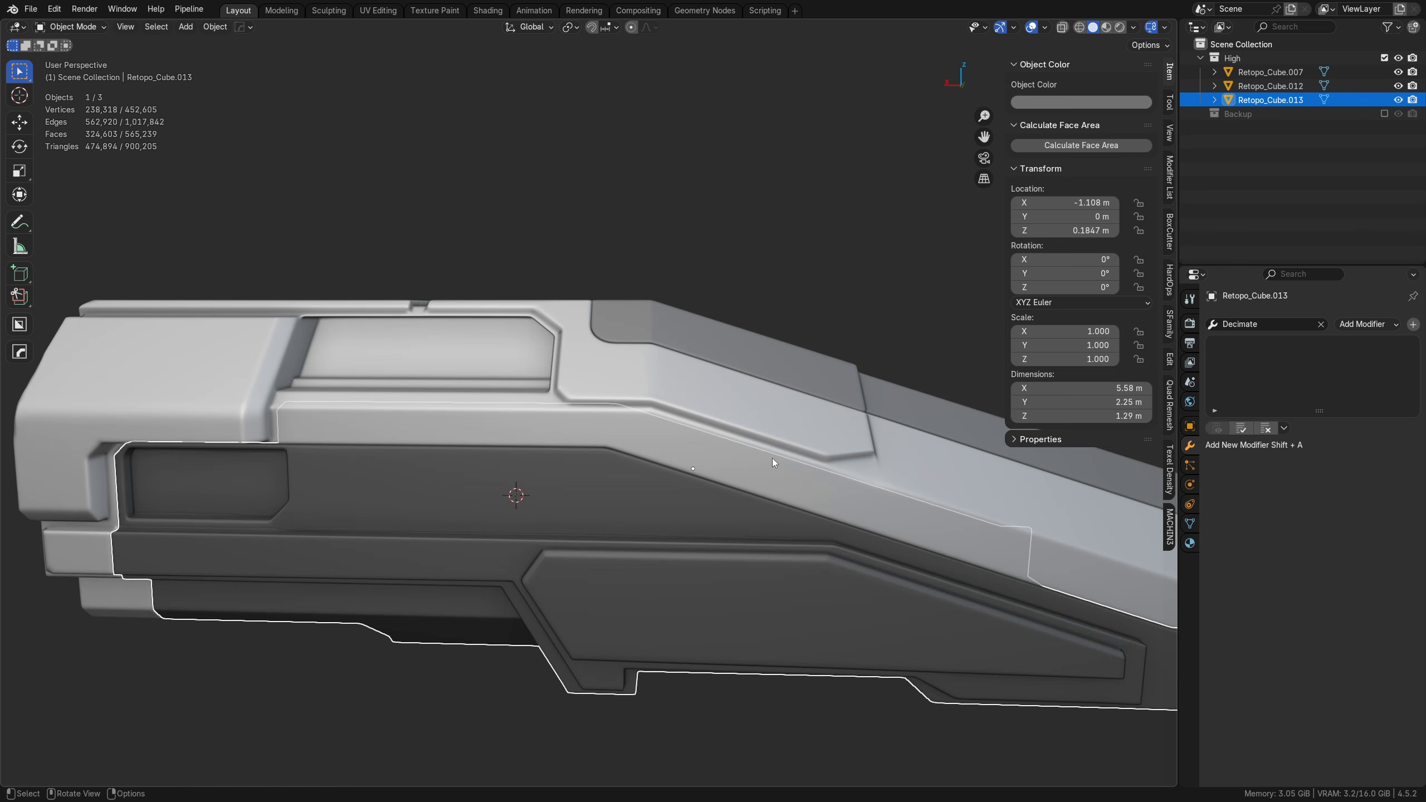
Step: Add a Decimate modifier to the grey sloped roof panel, Retopo_Cube.007, and disable its viewport display
{"action": "middle_click_drag", "start_coordinate": [796, 383], "coordinate": [699, 369]}
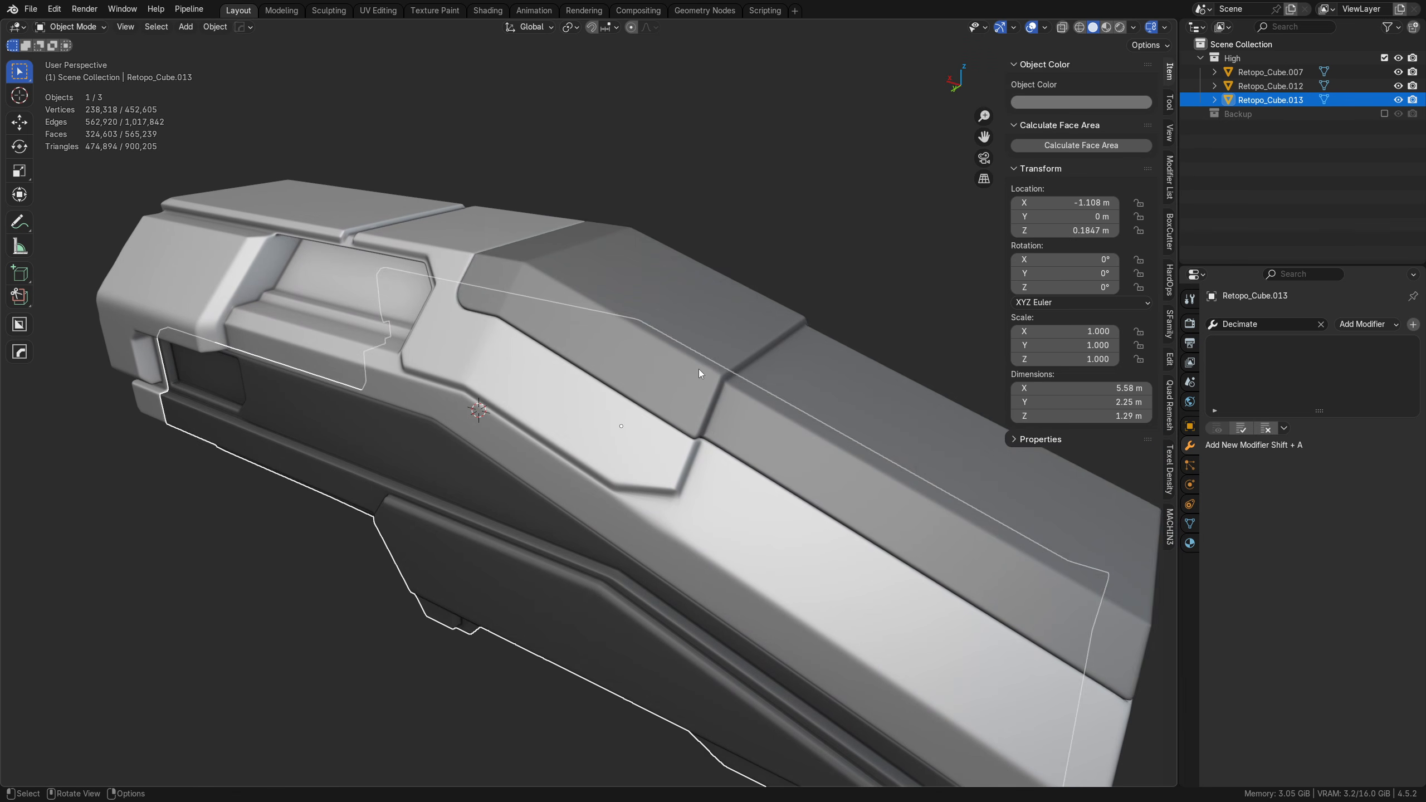
{"action": "left_click", "coordinate": [698, 369]}
{"action": "left_click", "coordinate": [1257, 325]}
{"action": "type", "text": "dec"}
{"action": "left_click", "coordinate": [1254, 348]}
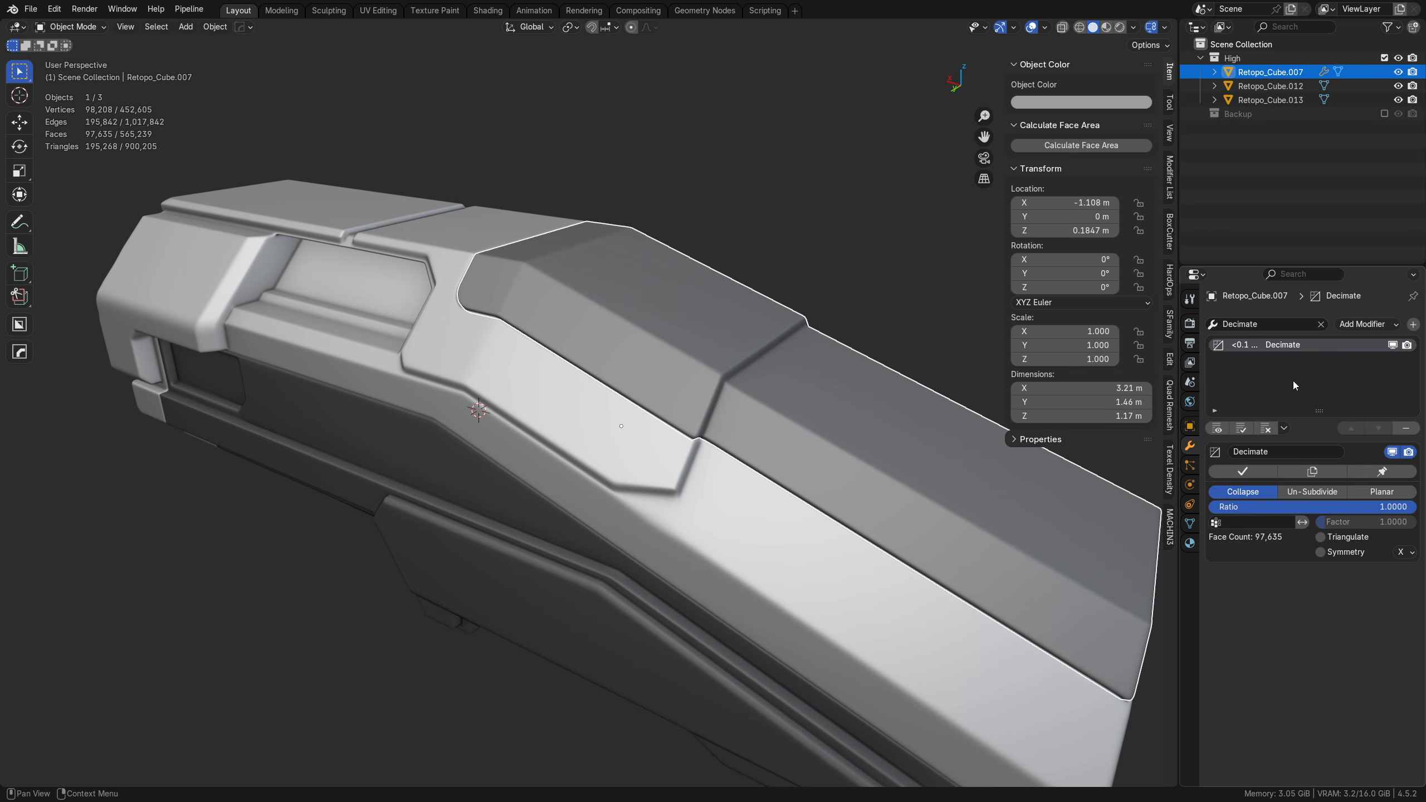
{"action": "left_click", "coordinate": [1392, 452]}
Step: Set the roof panel's Decimate ratio to 0.5 in Collapse mode and apply the modifier
{"action": "left_click", "coordinate": [1326, 506]}
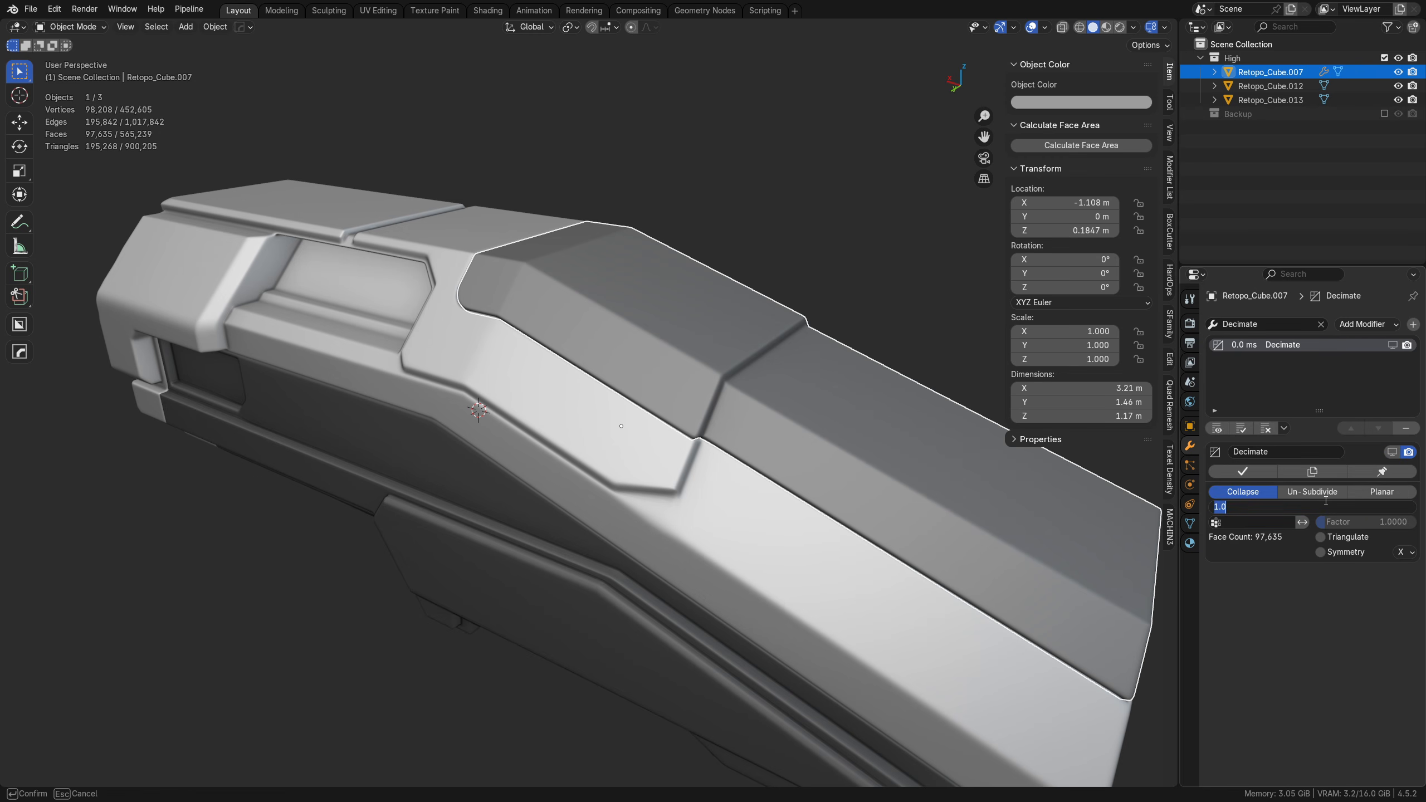
{"action": "key", "text": "BackSpace"}
{"action": "type", "text": "0.5"}
{"action": "key", "text": "Return"}
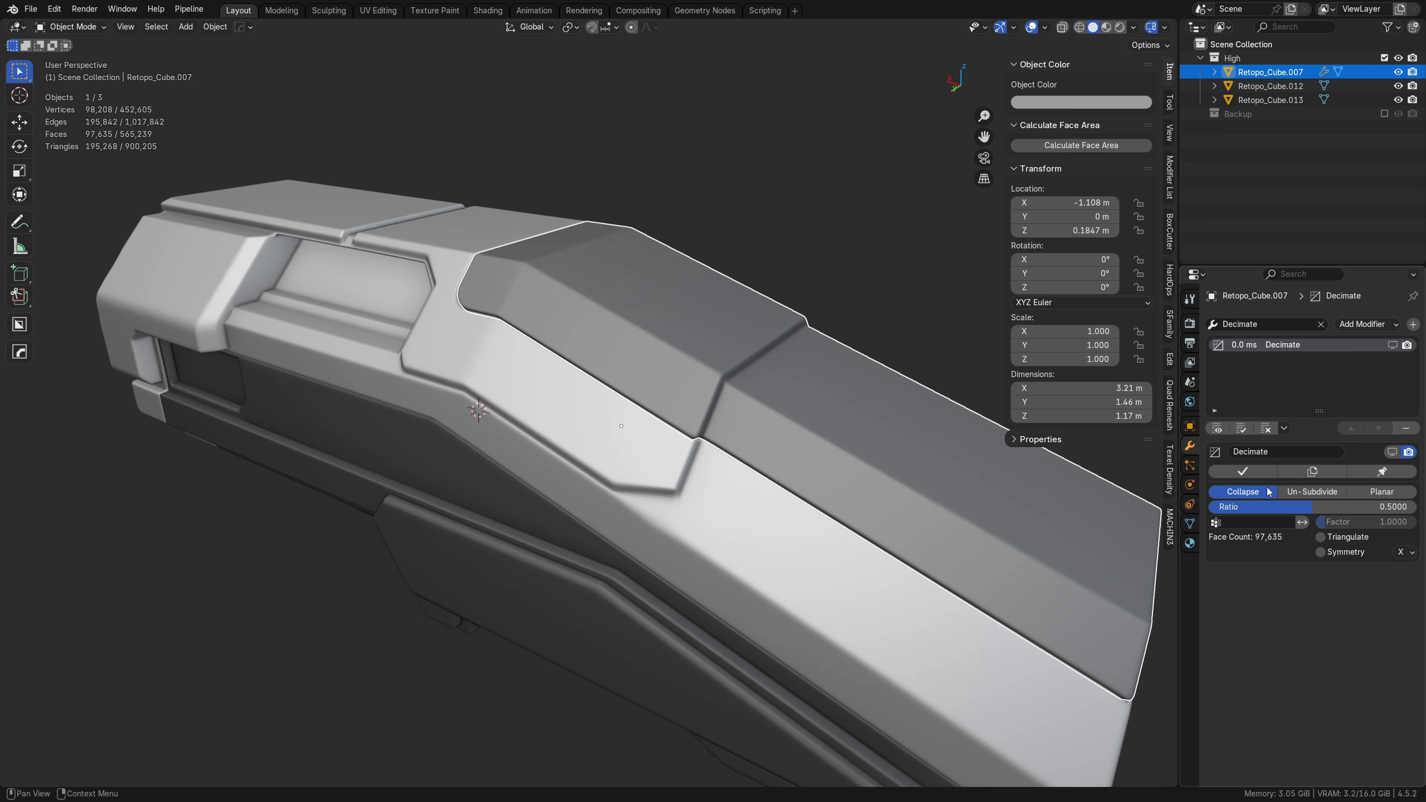
{"action": "left_click", "coordinate": [1242, 470]}
Step: Examine all three decimated hull parts from several angles, with the wireframe overlay and in plain solid shading
{"action": "key", "text": "shift+w"}
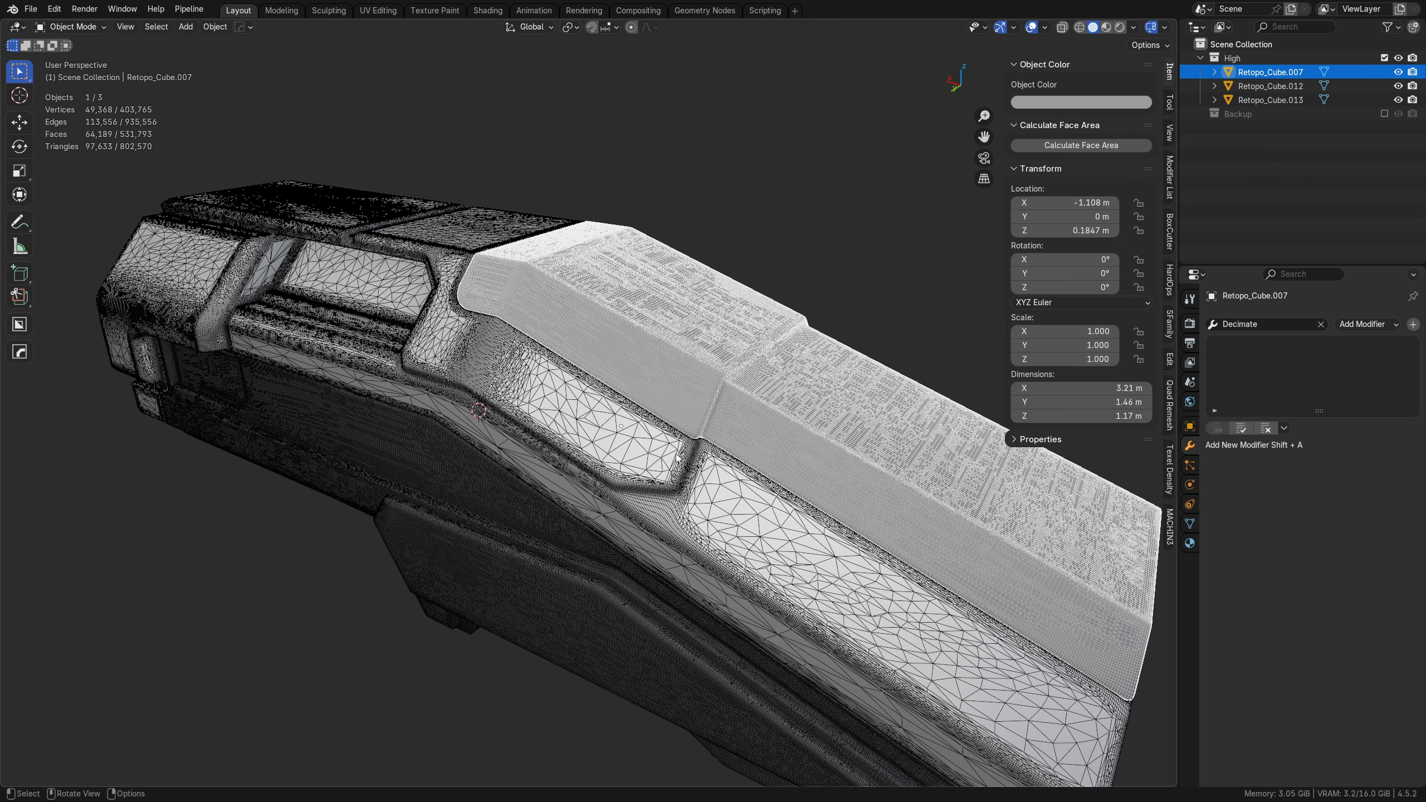
{"action": "key", "text": "a"}
{"action": "key", "text": "a"}
{"action": "middle_click_drag", "start_coordinate": [717, 458], "coordinate": [535, 407]}
{"action": "key", "text": "a"}
{"action": "key", "text": "a"}
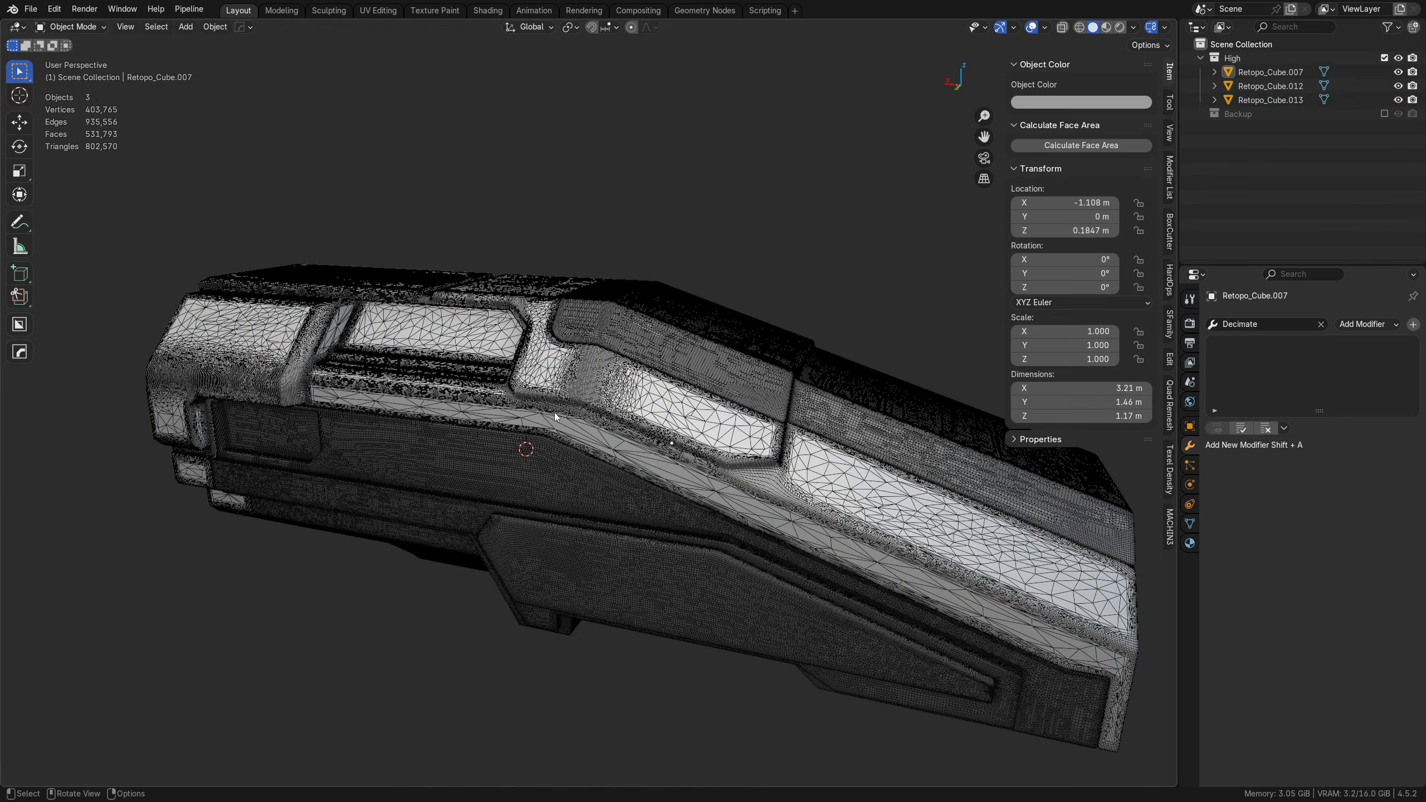
{"action": "key", "text": "shift+w"}
{"action": "scroll", "coordinate": [196, 321], "scroll_direction": "down", "scroll_amount": 1}
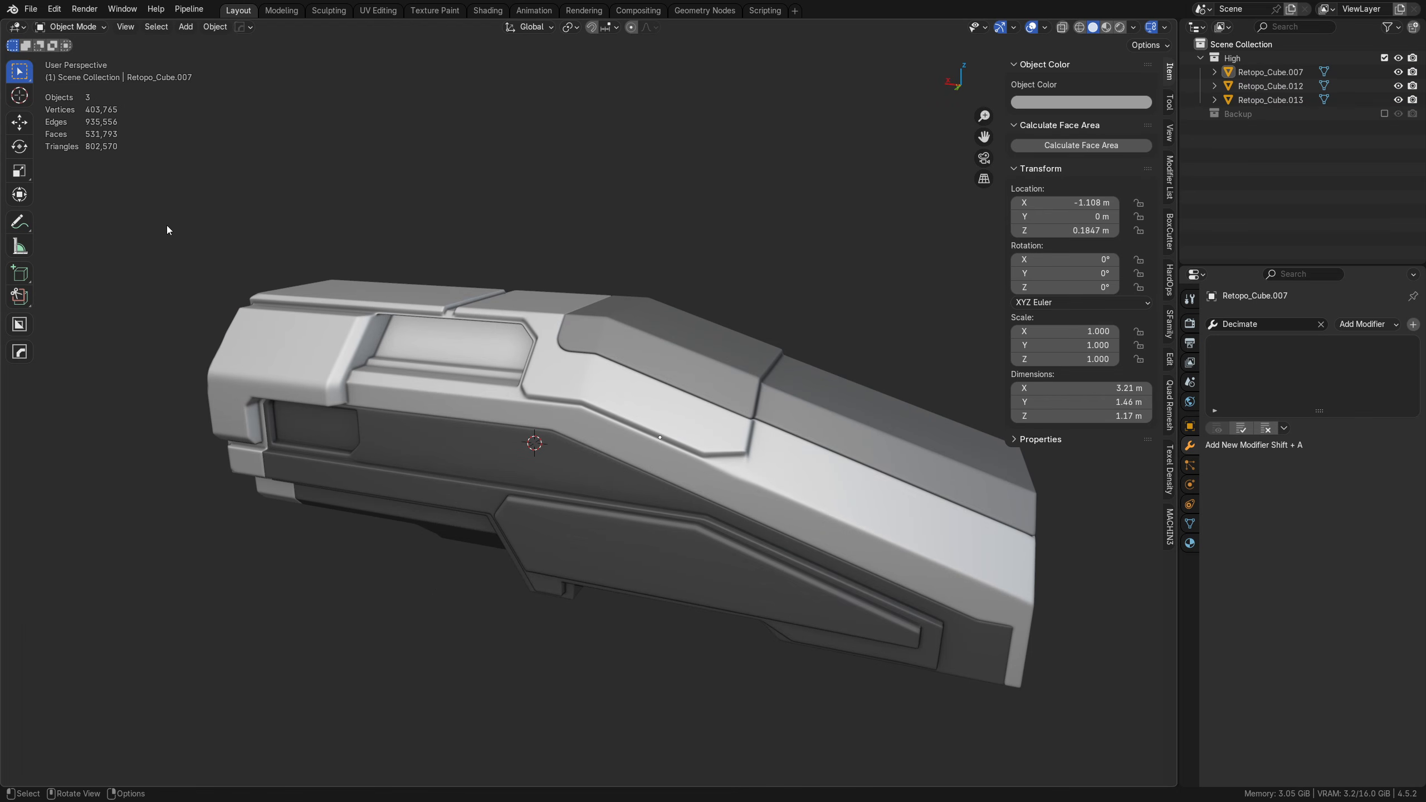
{"action": "middle_click_drag", "start_coordinate": [233, 247], "coordinate": [343, 264]}
{"action": "left_click", "coordinate": [333, 392]}
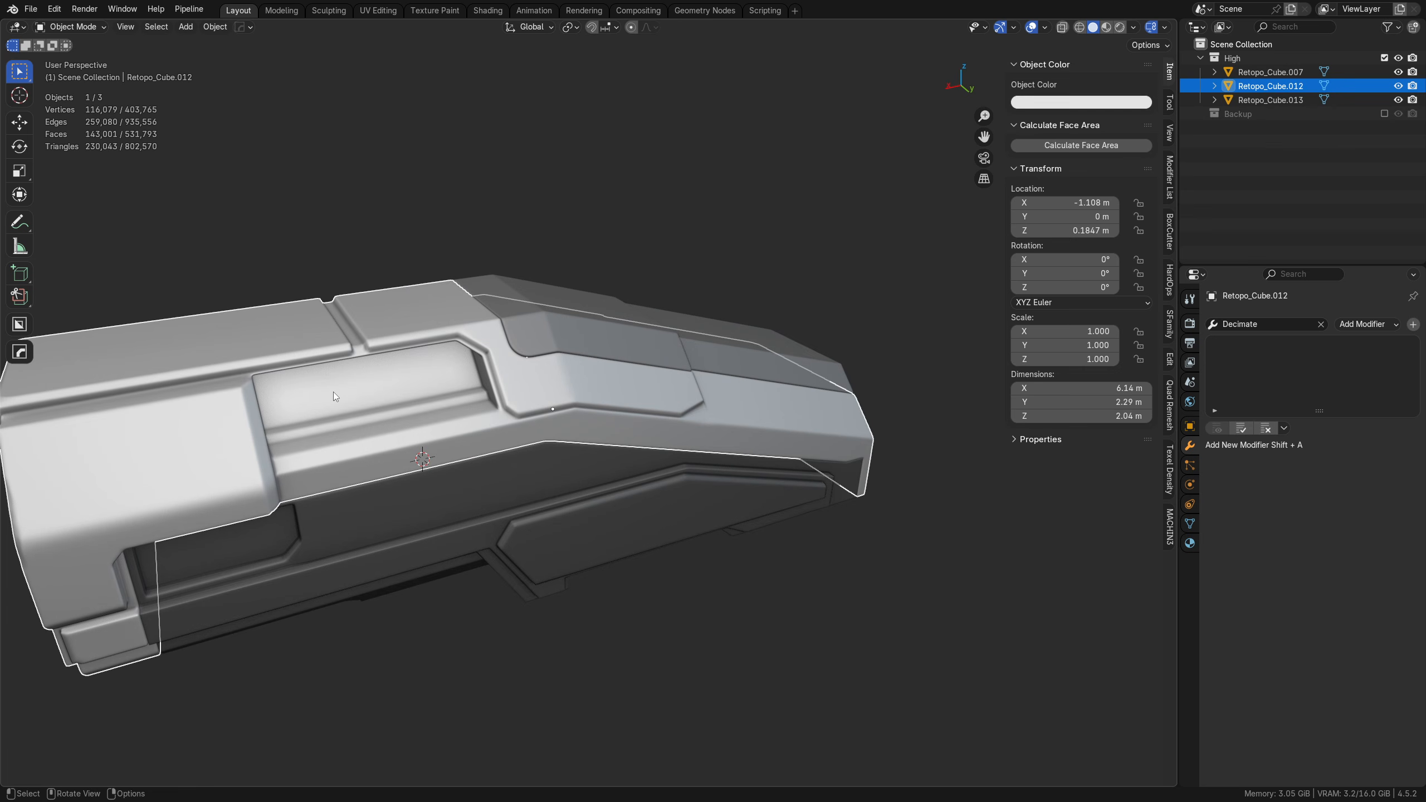
{"action": "left_click", "coordinate": [362, 254]}
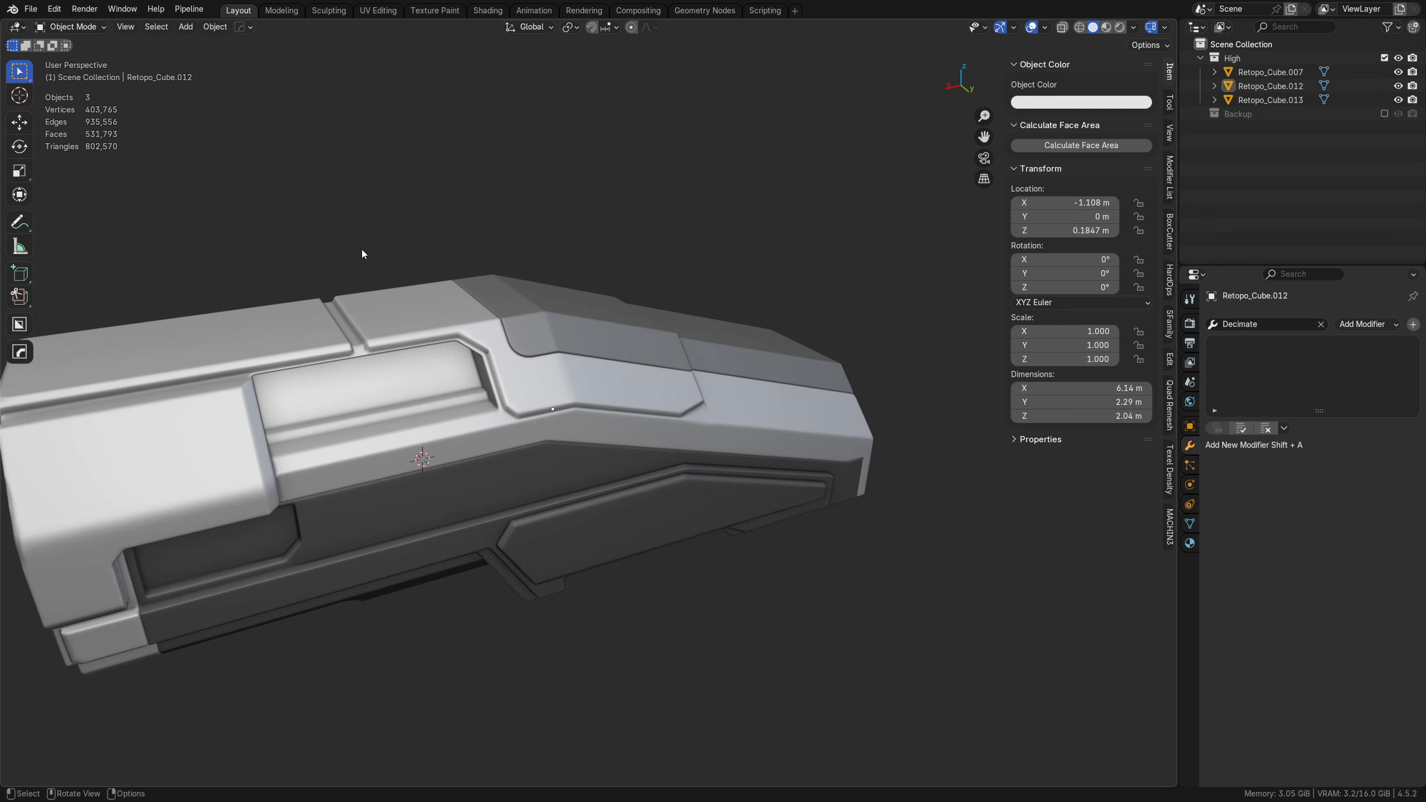
{"action": "middle_click_drag", "start_coordinate": [360, 249], "coordinate": [697, 333]}
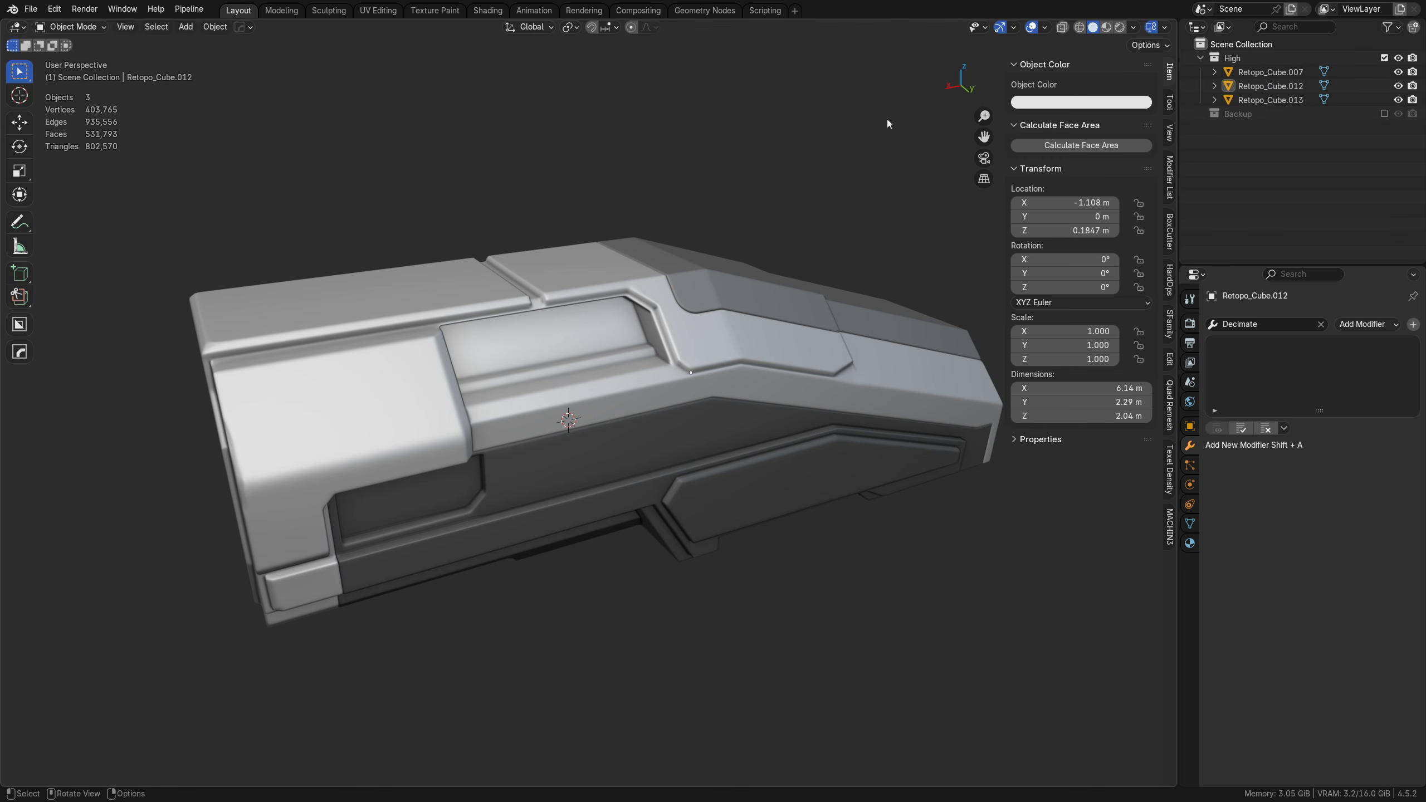
Step: Switch to Material Preview shading and give the upper hull a new material with a pure red base color
{"action": "left_click", "coordinate": [1106, 28]}
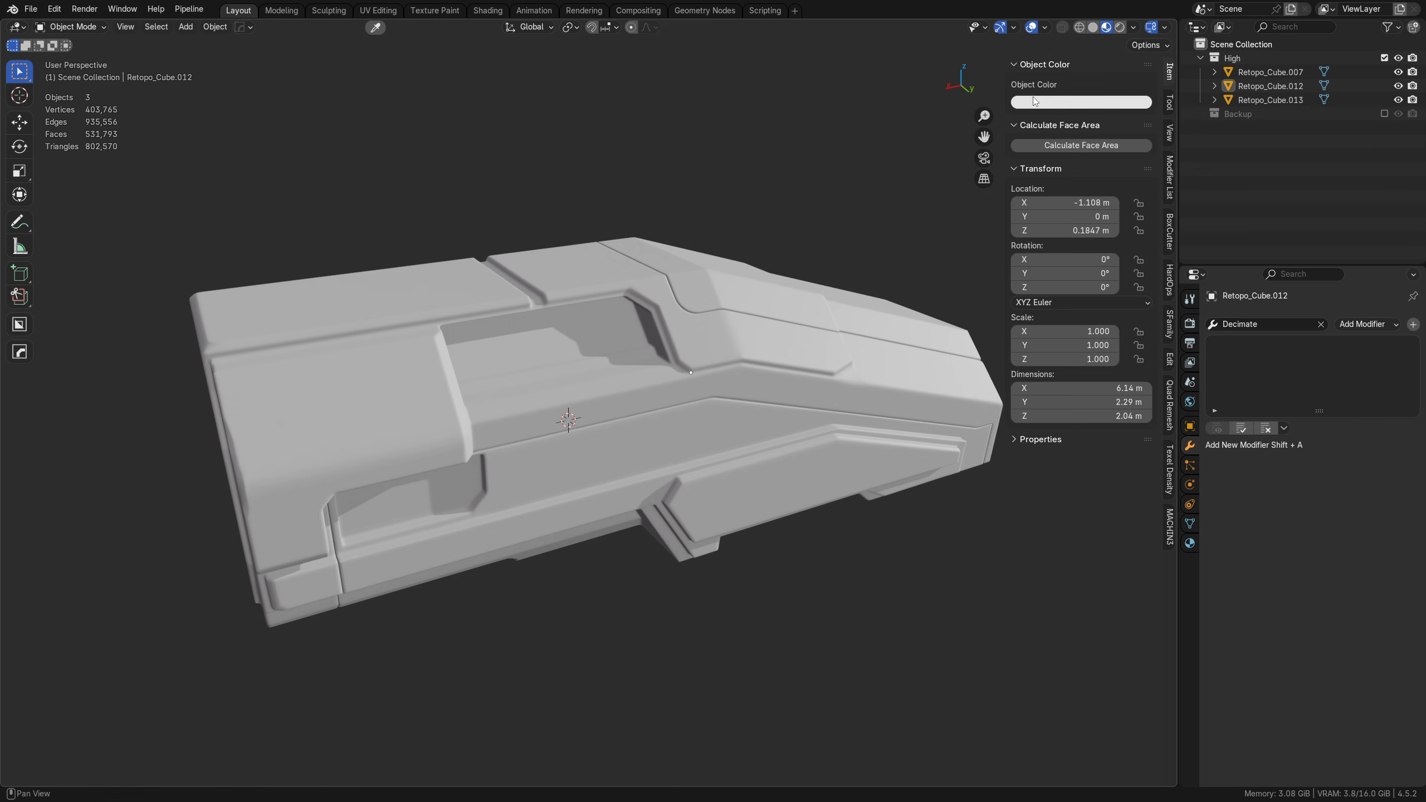
{"action": "left_click", "coordinate": [522, 357]}
{"action": "left_click", "coordinate": [1189, 543]}
{"action": "left_click", "coordinate": [1261, 380]}
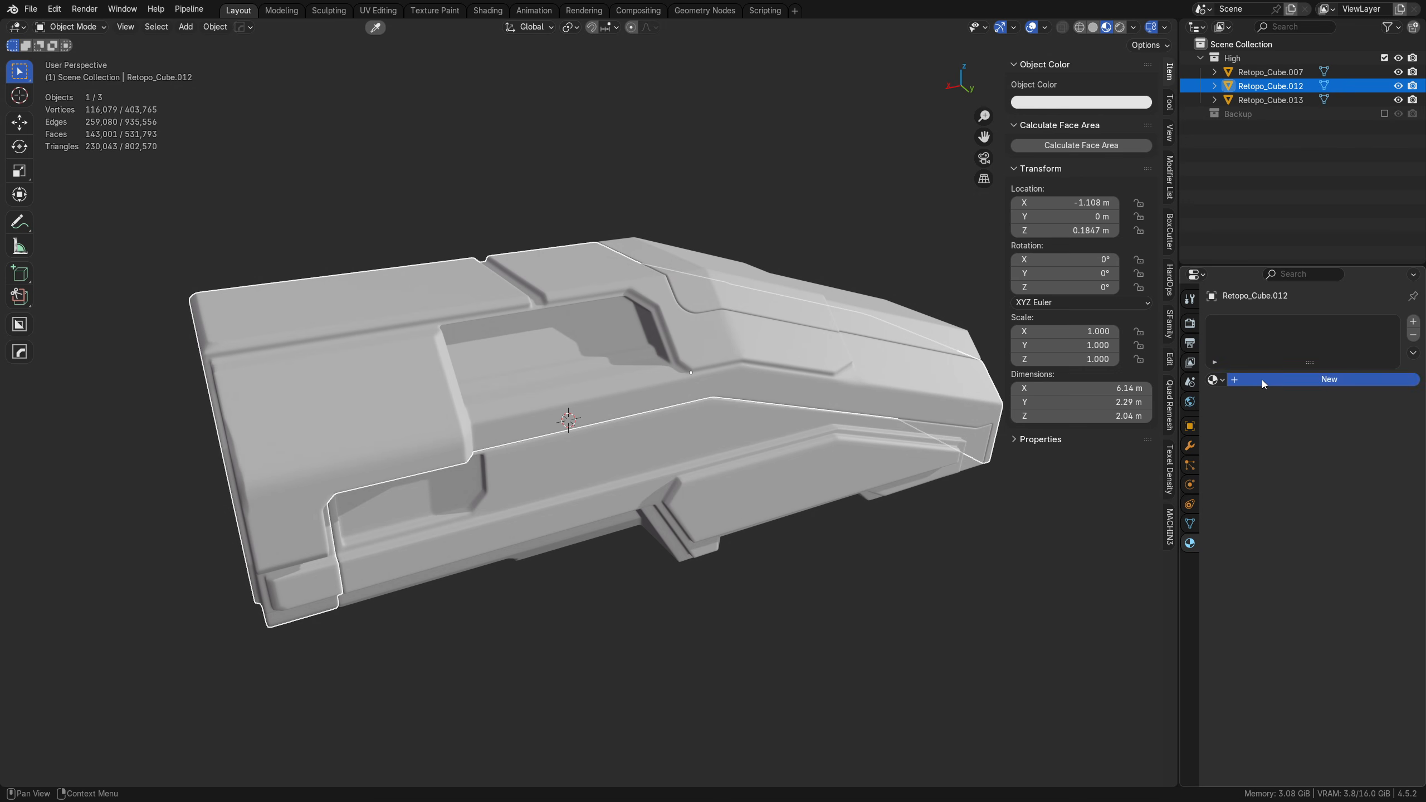
{"action": "left_click", "coordinate": [1317, 465]}
{"action": "left_click", "coordinate": [1368, 247]}
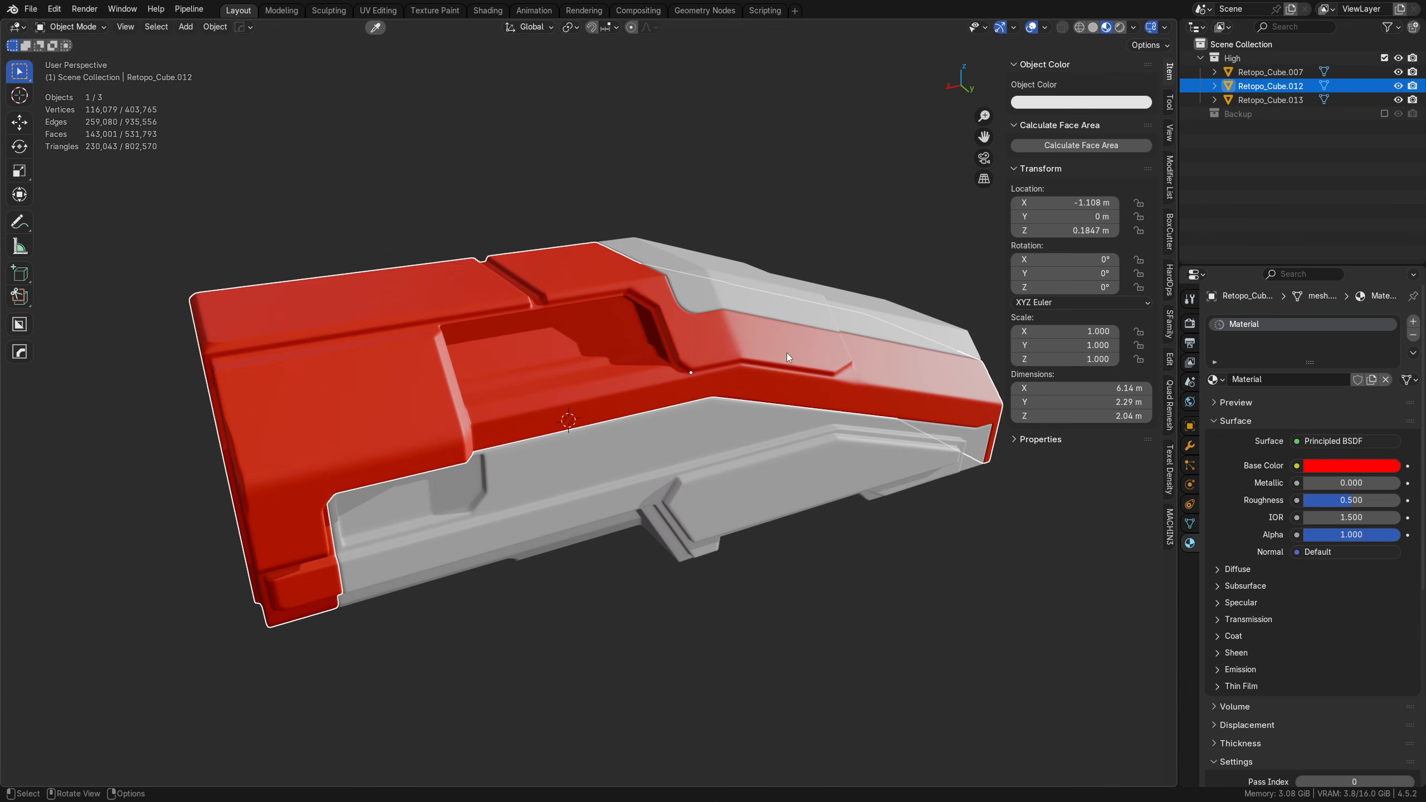
Step: Create a new material for the lower hull and set its base color to a saturated blue
{"action": "left_click", "coordinate": [594, 463]}
{"action": "left_click", "coordinate": [1279, 380]}
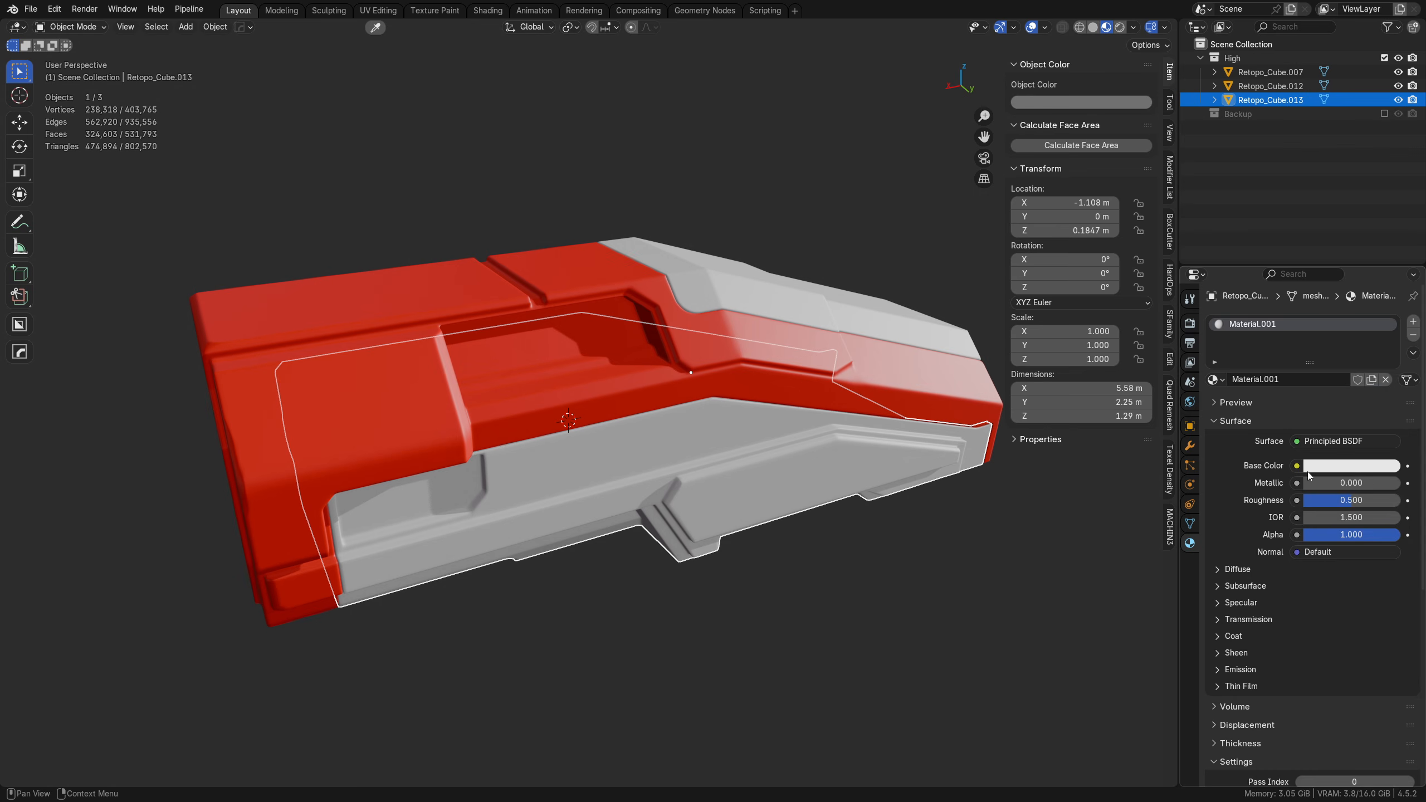
{"action": "left_click", "coordinate": [1313, 466]}
{"action": "left_click", "coordinate": [1354, 343]}
{"action": "left_click", "coordinate": [1336, 289]}
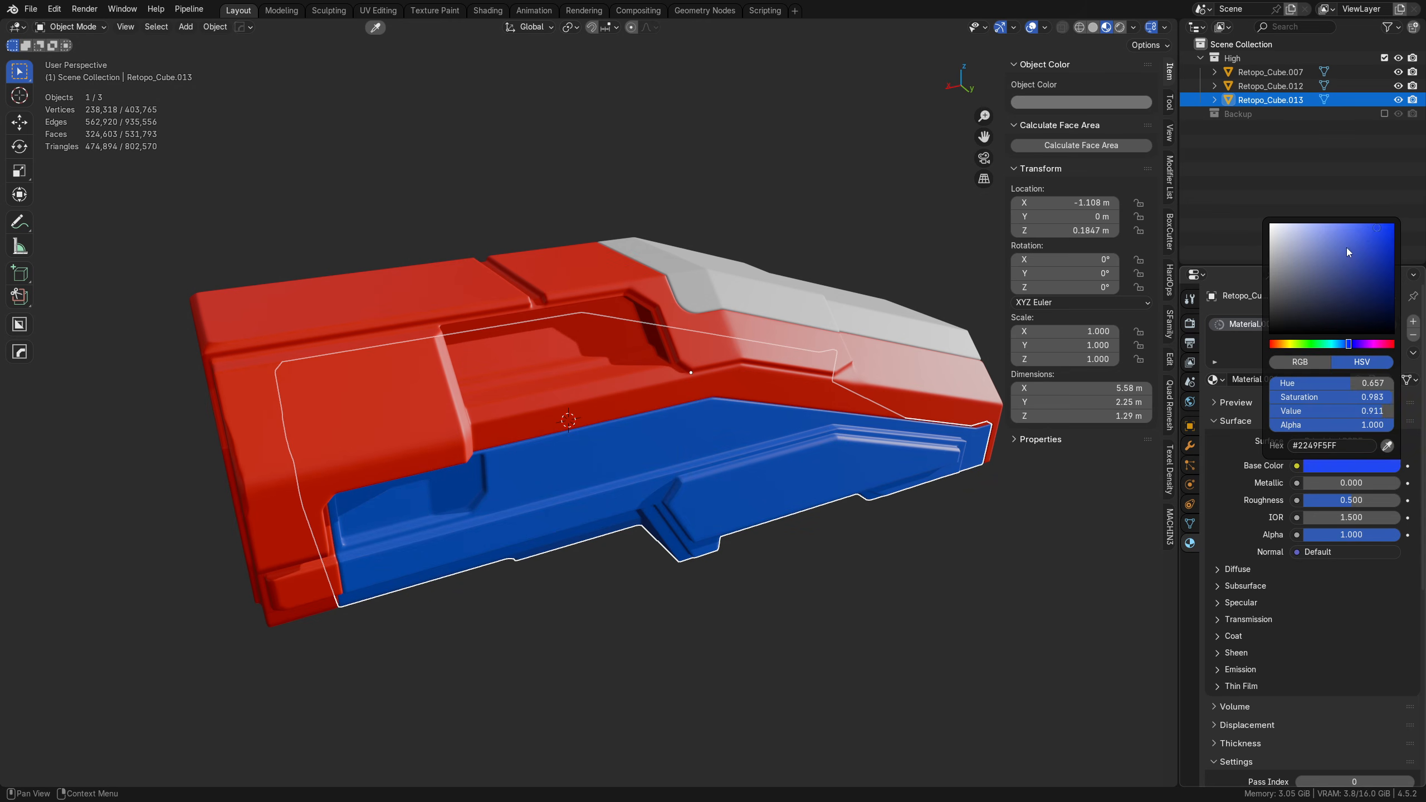
Step: Create a new material with the default white base color for the sloped roof panel and return to Solid shading
{"action": "left_click", "coordinate": [882, 348]}
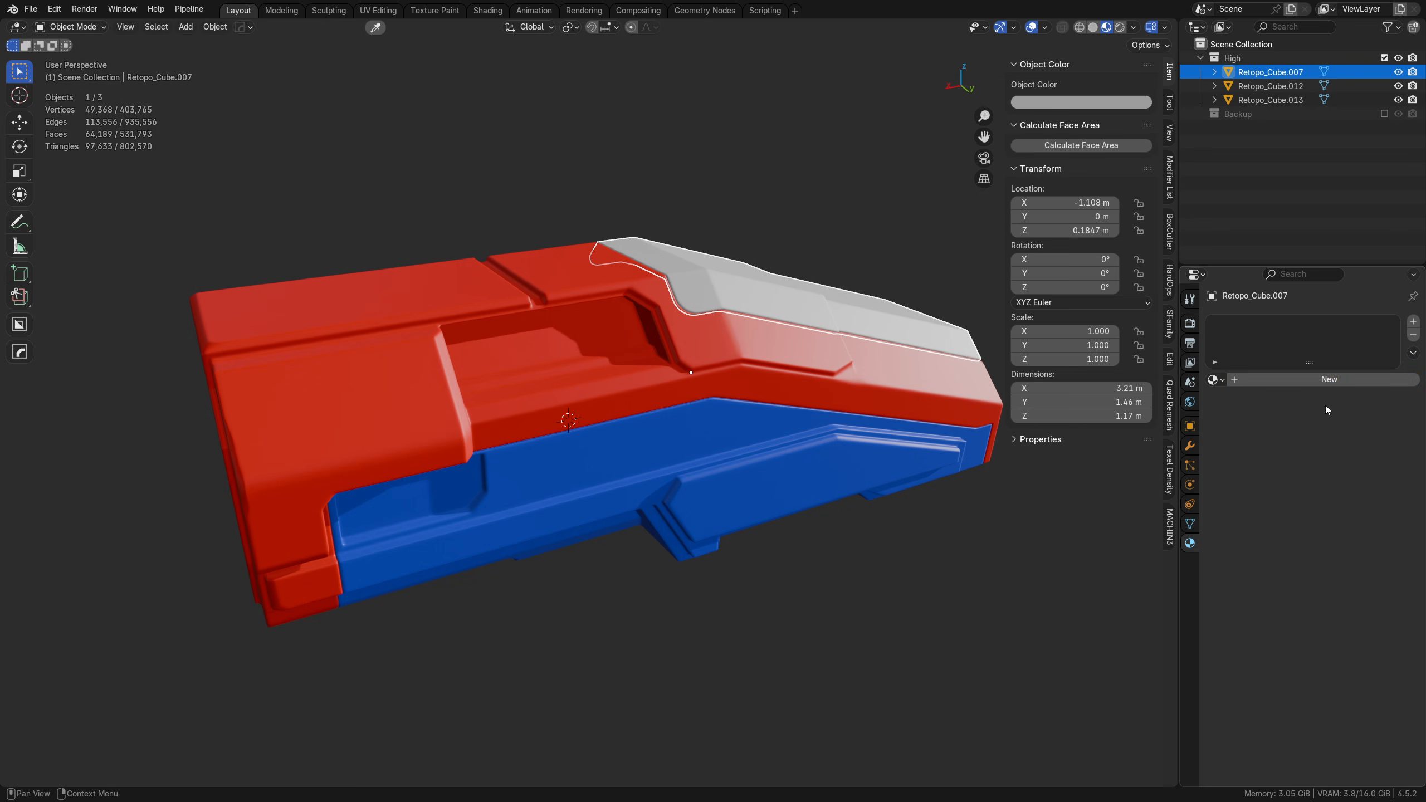
{"action": "left_click", "coordinate": [1301, 380]}
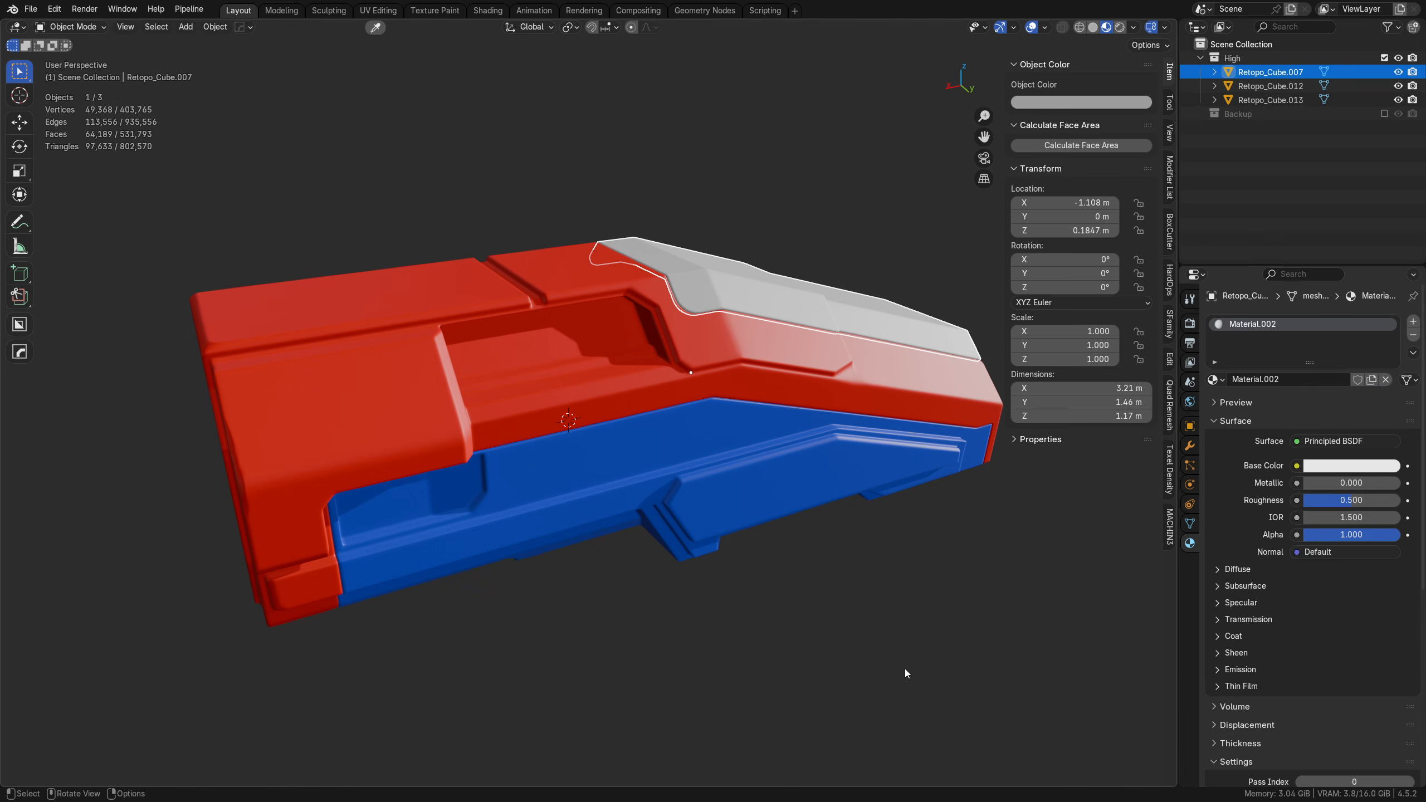
{"action": "left_click", "coordinate": [796, 569]}
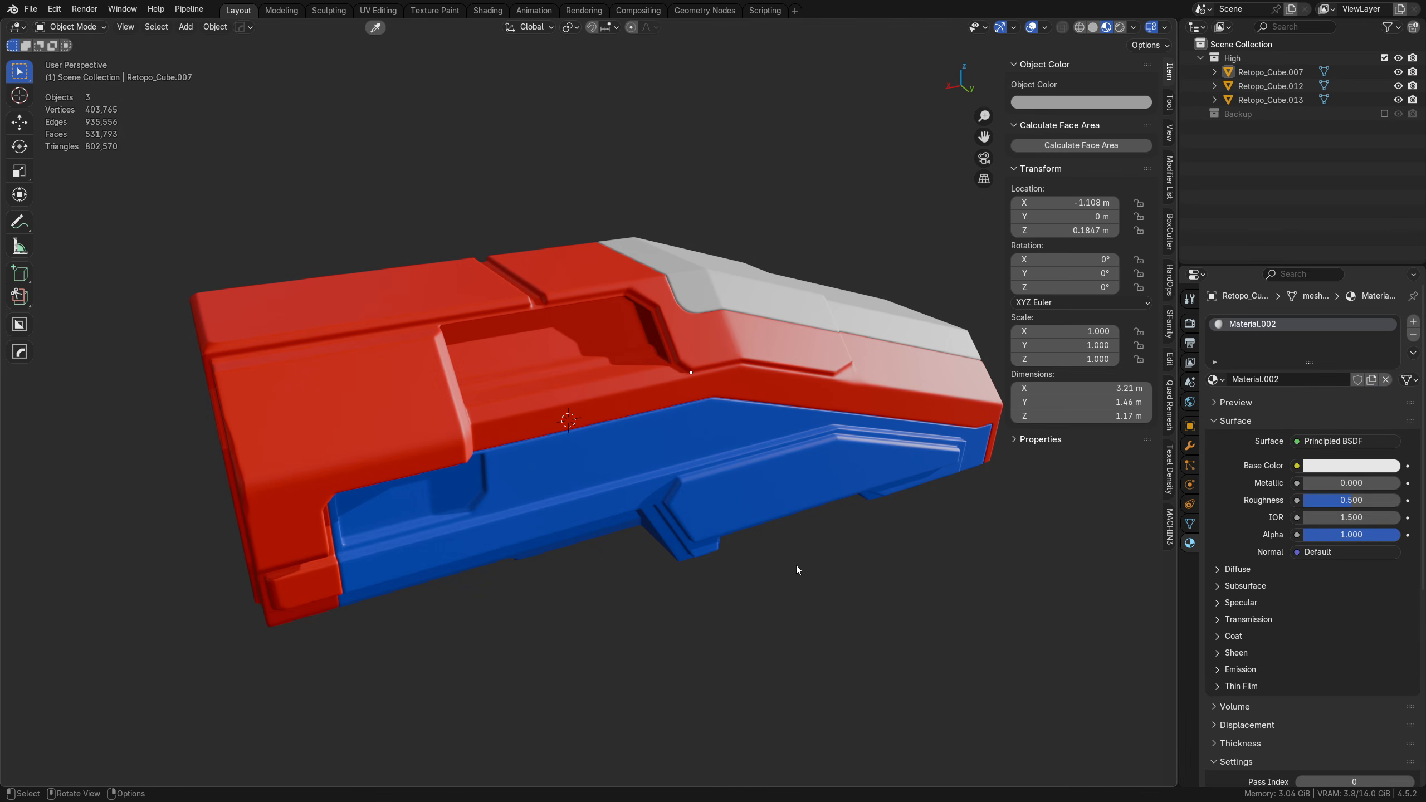
{"action": "left_click", "coordinate": [1097, 29]}
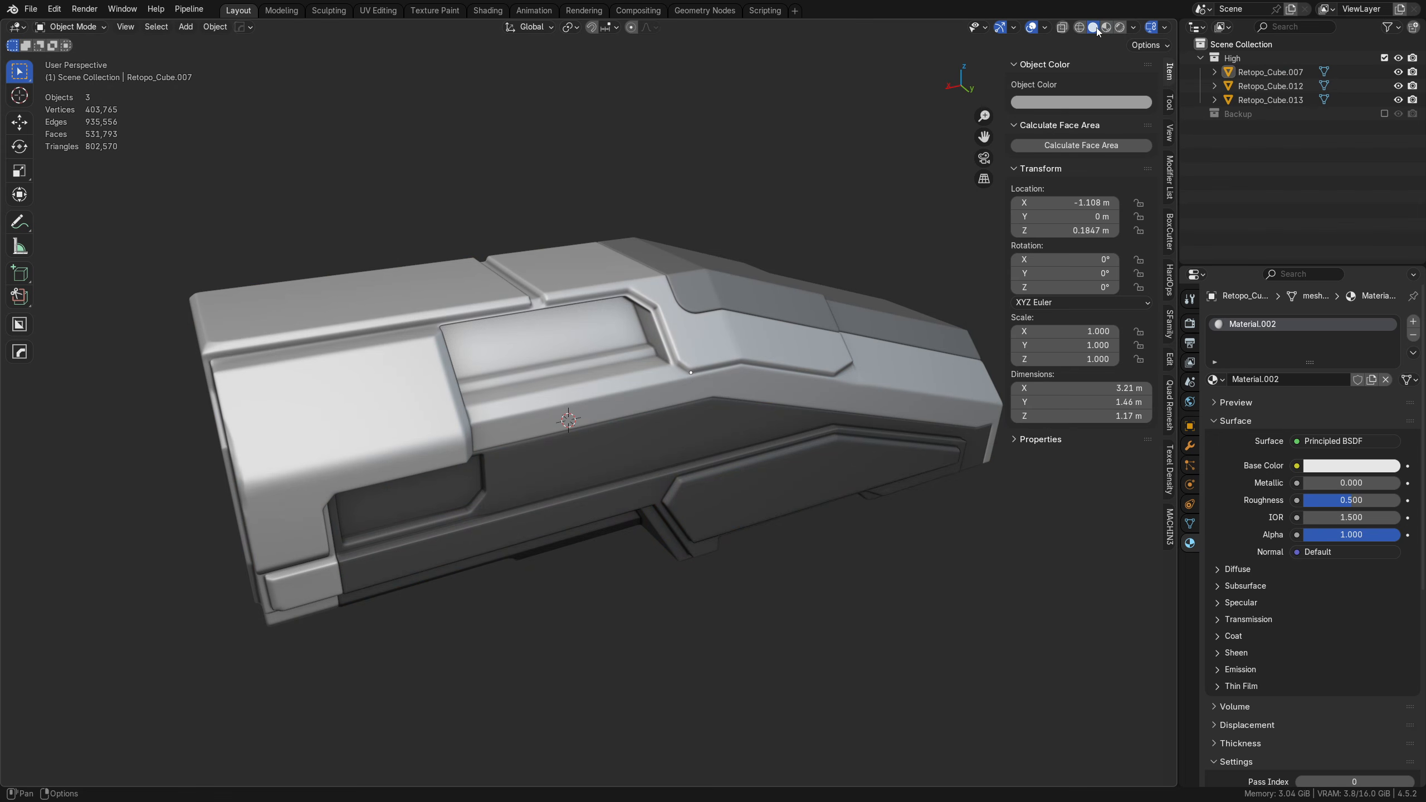
{"action": "left_click", "coordinate": [693, 386]}
{"action": "left_click", "coordinate": [698, 431]}
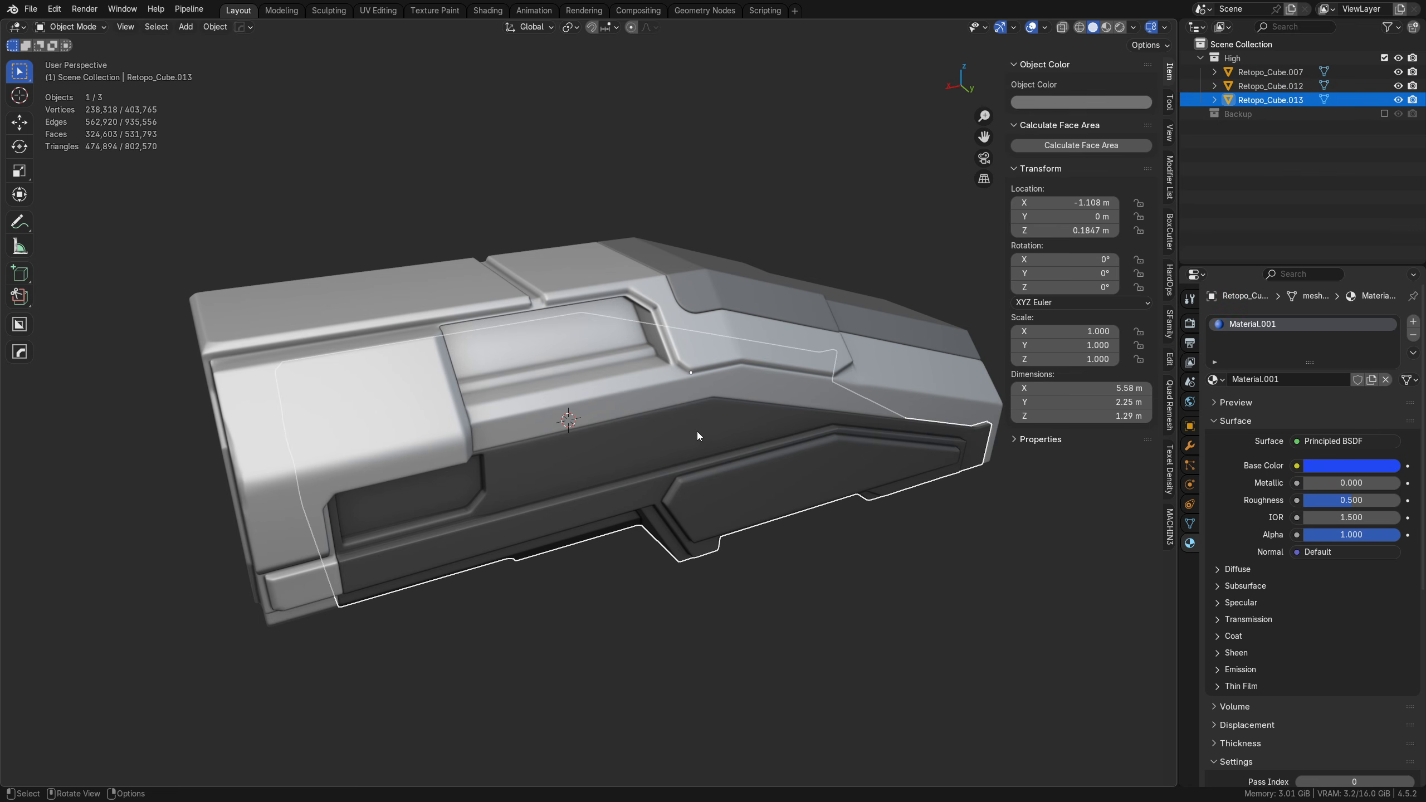
{"action": "left_click", "coordinate": [720, 392]}
{"action": "left_click", "coordinate": [695, 422]}
{"action": "left_click", "coordinate": [682, 462]}
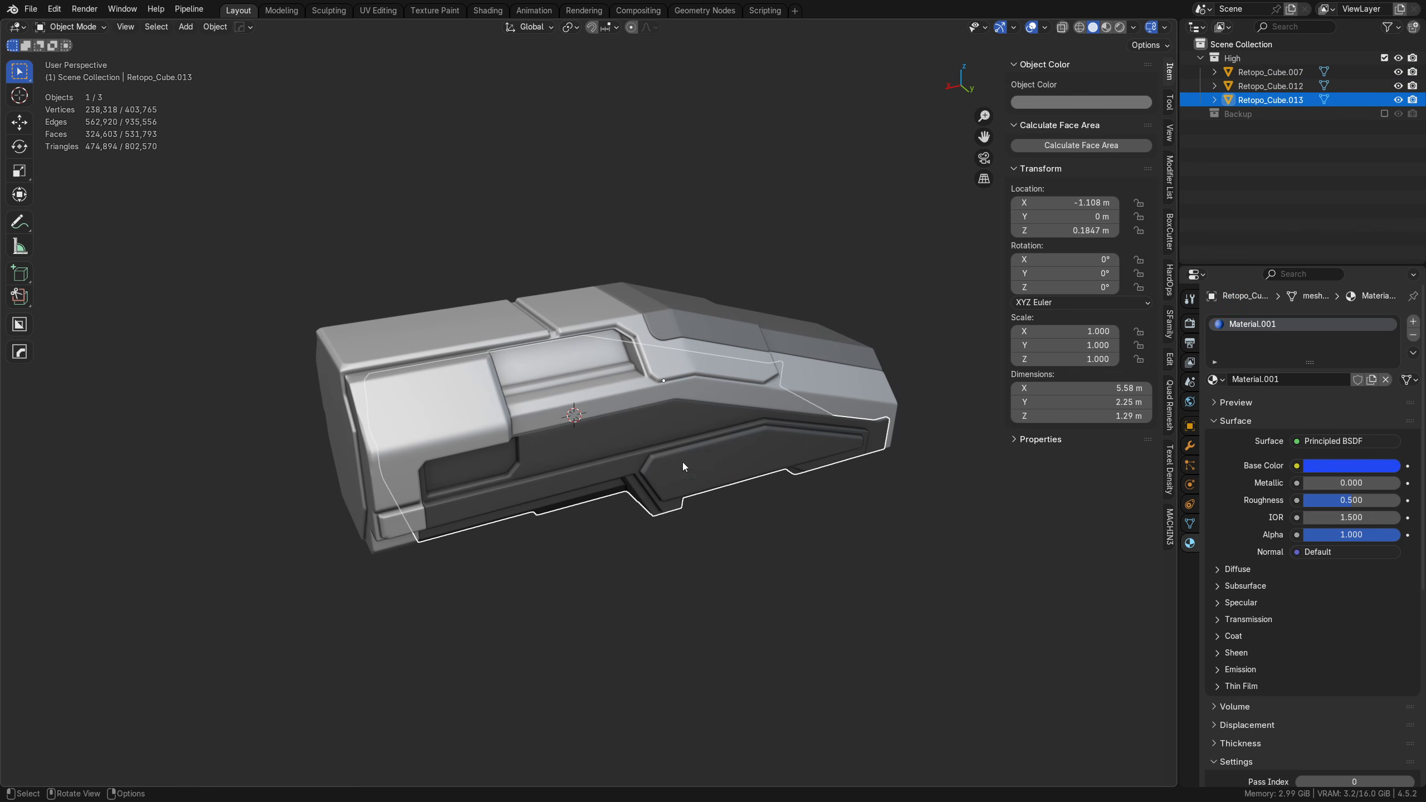
Step: Deselect the hull parts and add a 2 m cube mesh at the world origin
{"action": "left_click", "coordinate": [648, 537]}
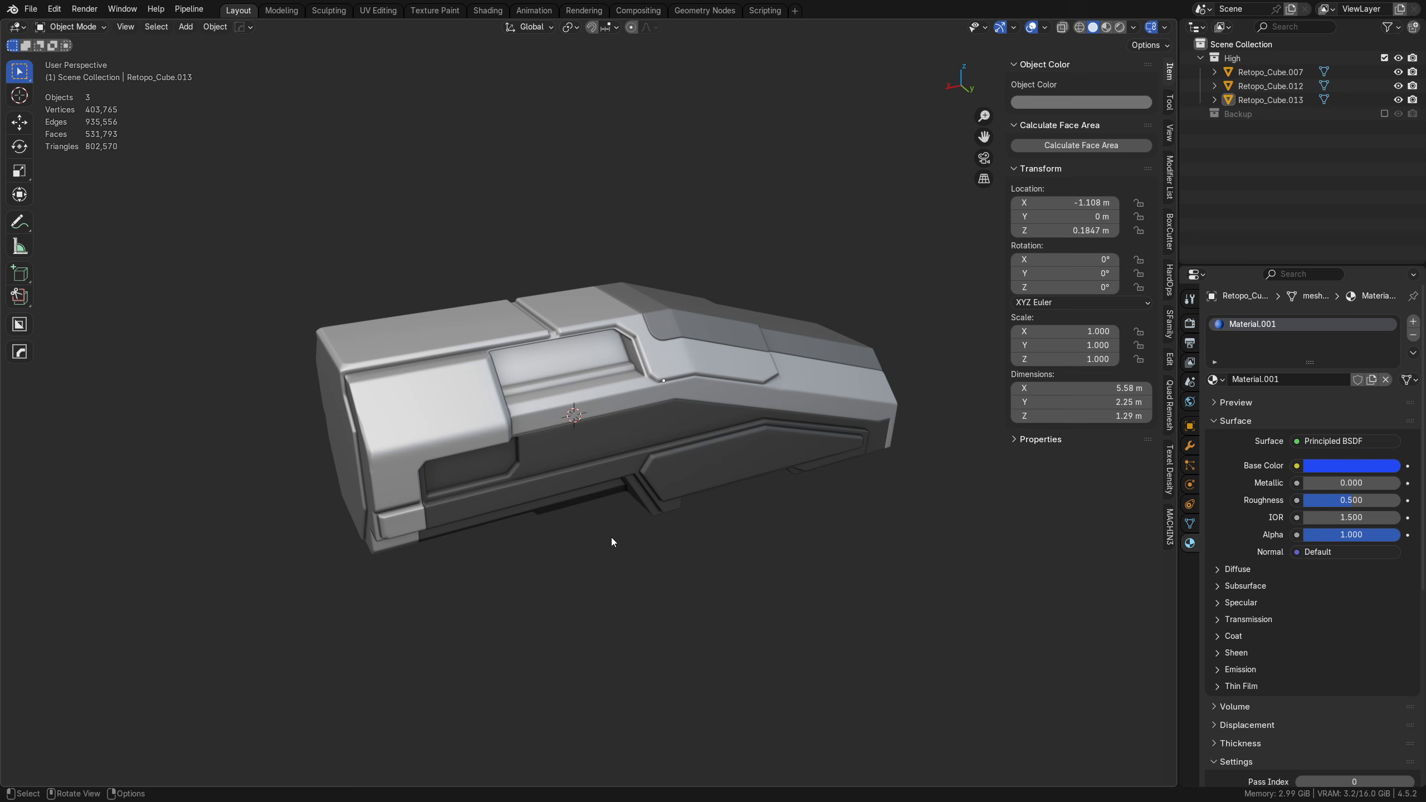
{"action": "key", "text": "shift+a"}
{"action": "mouse_move", "coordinate": [570, 480]}
{"action": "left_click", "coordinate": [646, 509]}
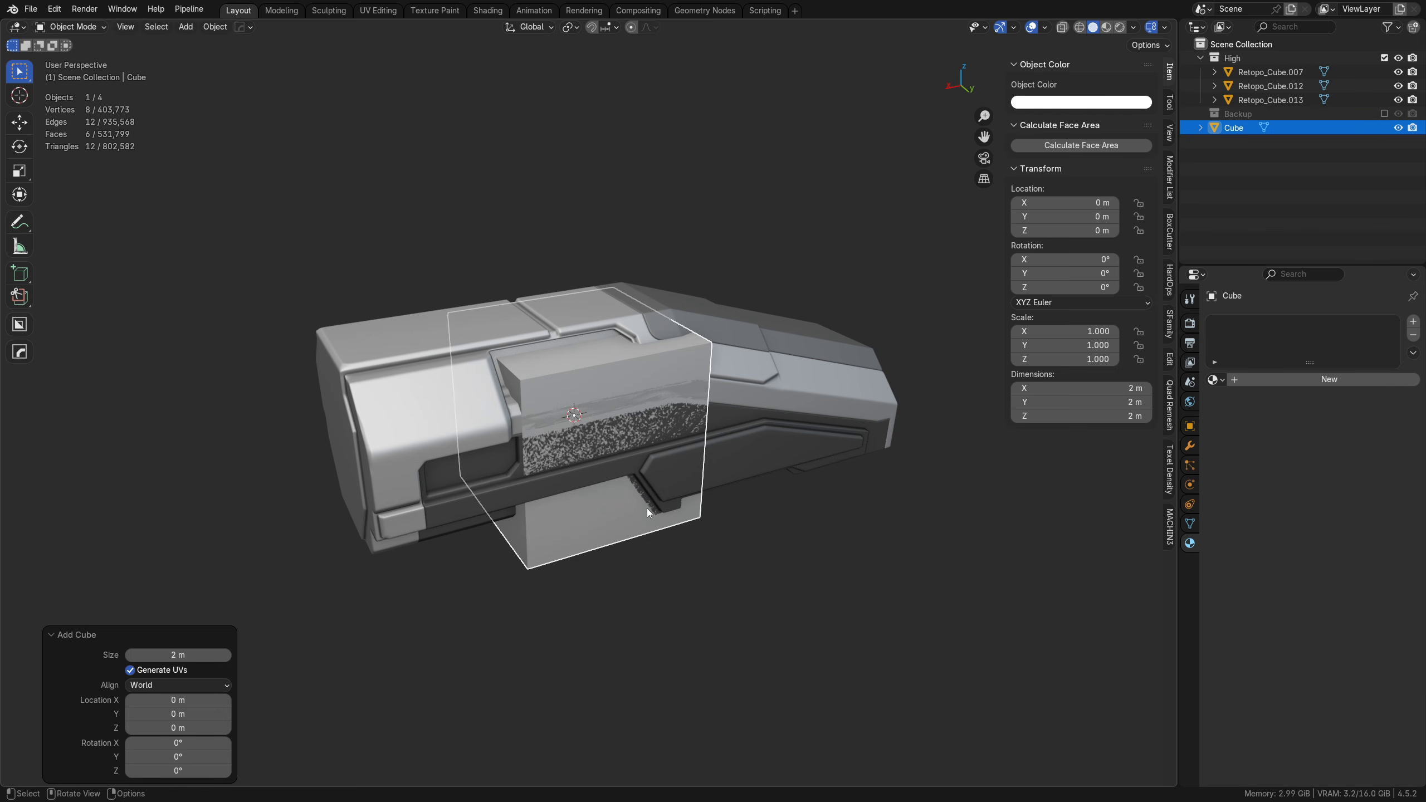
Step: Move the new cube into a new collection named Low
{"action": "key", "text": "m"}
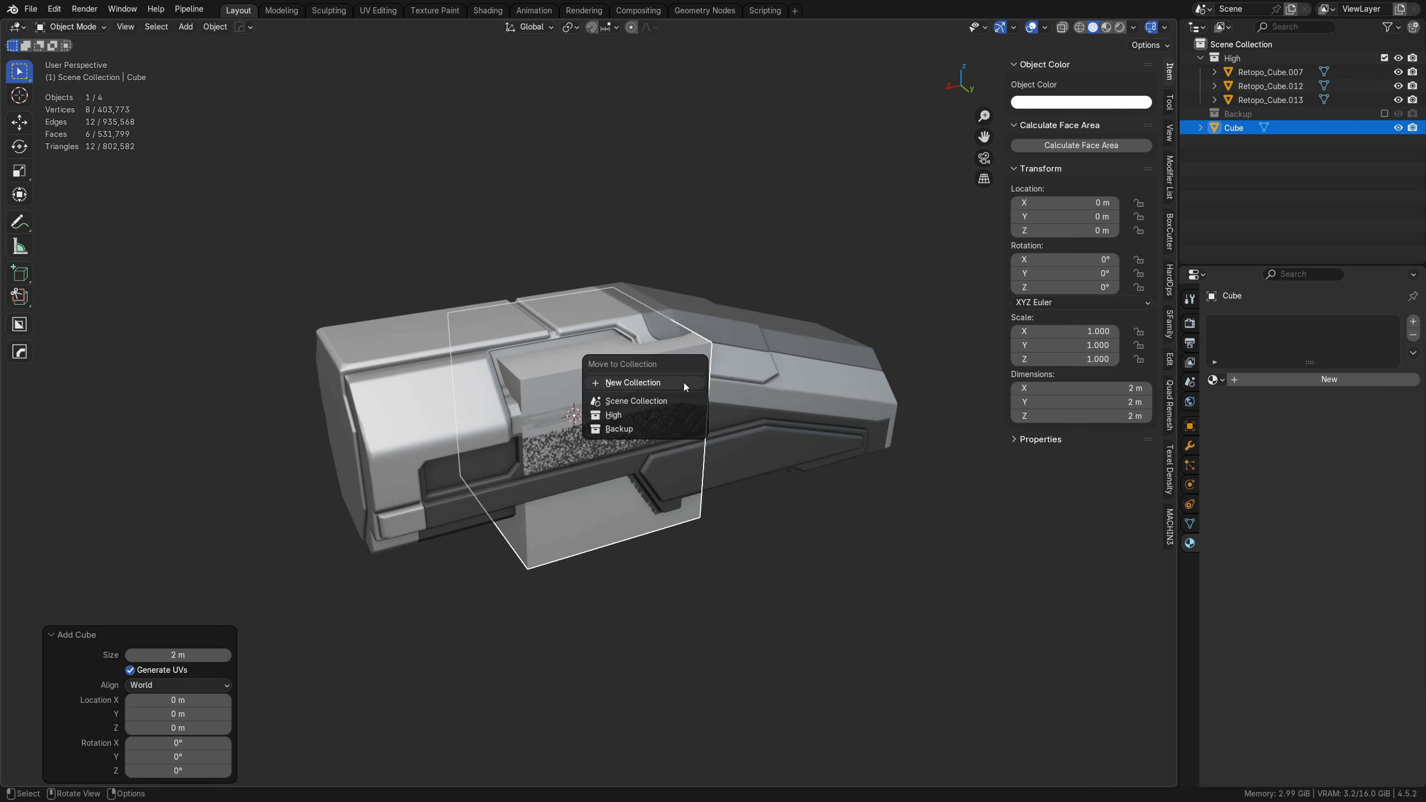
{"action": "left_click", "coordinate": [684, 383]}
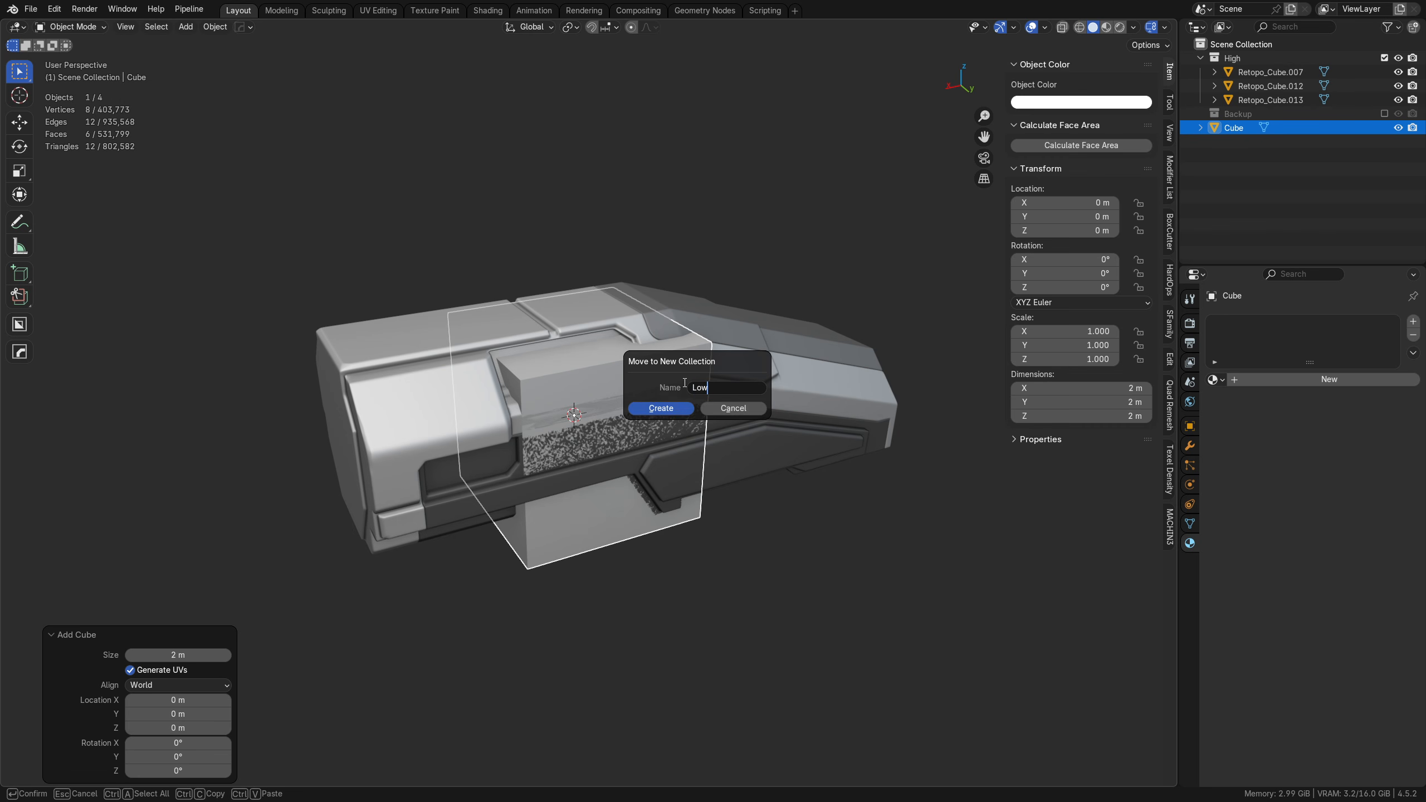
{"action": "key", "text": "Return"}
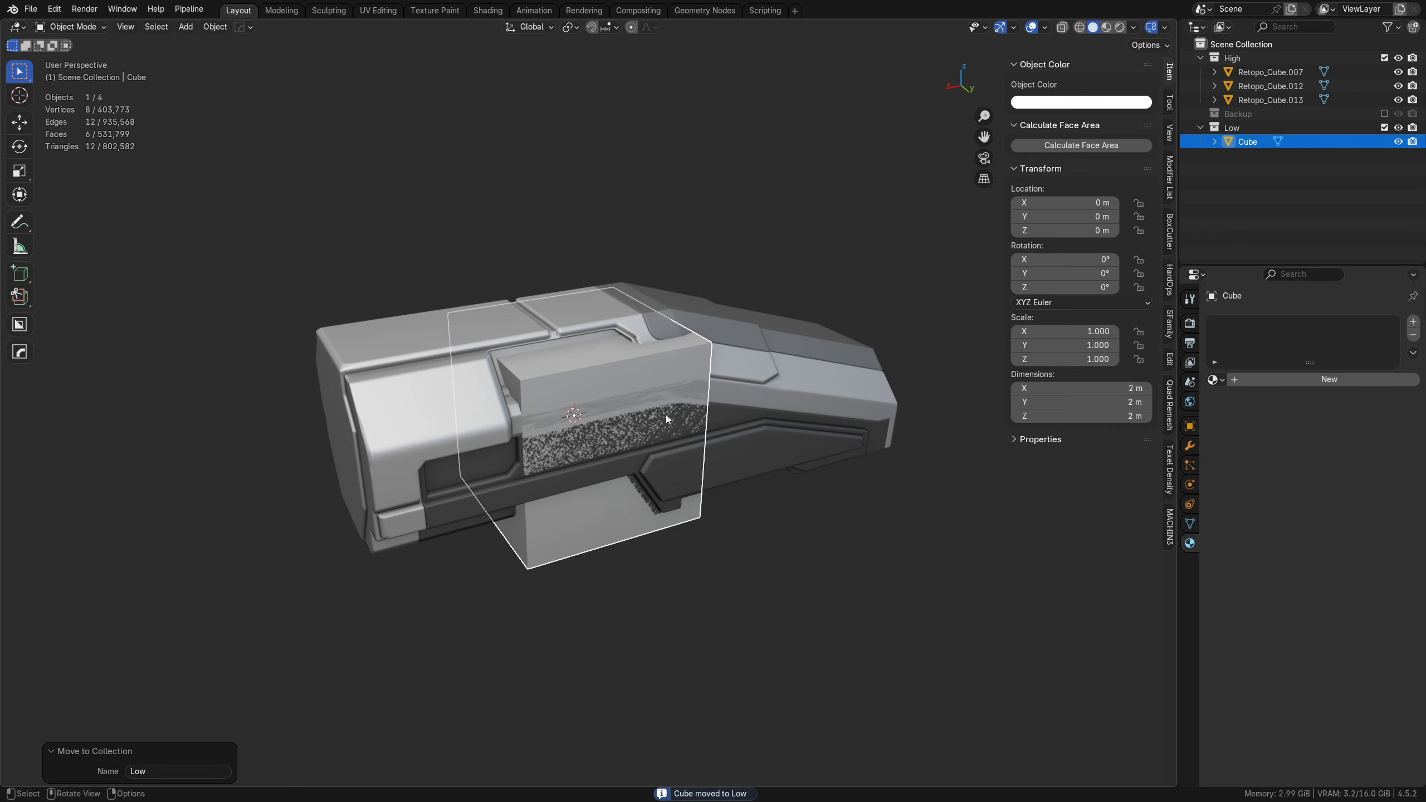
Step: Select the cube's top vertices in a see-through orthographic back view and raise them about 0.215 m along Z to the hull's roof height
{"action": "scroll", "coordinate": [609, 444], "scroll_direction": "up", "scroll_amount": 2}
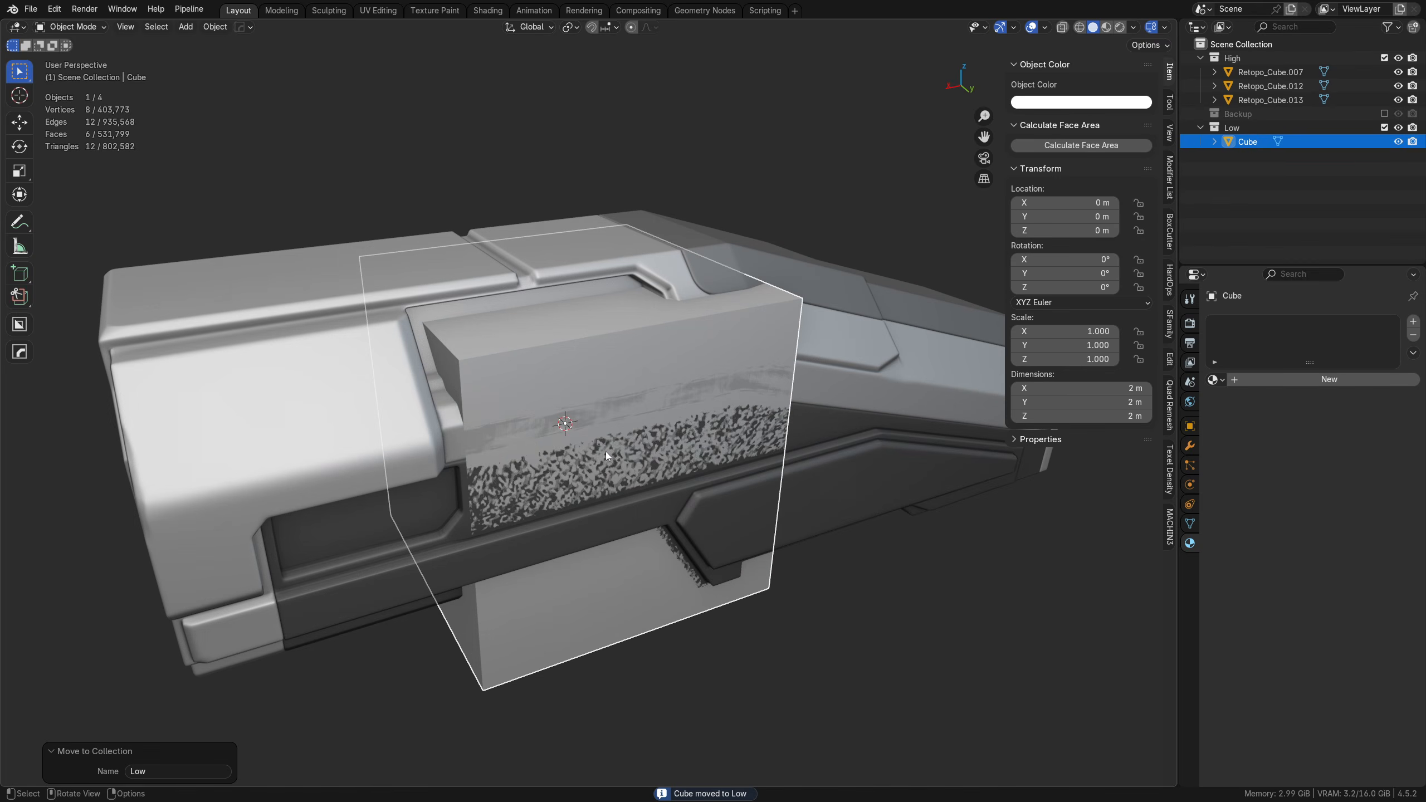
{"action": "key", "text": "Tab"}
{"action": "left_click", "coordinate": [519, 455]}
{"action": "middle_click_drag", "start_coordinate": [638, 480], "coordinate": [546, 416], "text": "alt"}
{"action": "middle_click_drag", "start_coordinate": [577, 562], "coordinate": [605, 495], "text": "shift"}
{"action": "left_click_drag", "start_coordinate": [390, 308], "coordinate": [828, 218]}
{"action": "middle_click_drag", "start_coordinate": [527, 343], "coordinate": [467, 359], "text": "shift"}
{"action": "middle_click_drag", "start_coordinate": [467, 359], "coordinate": [870, 294]}
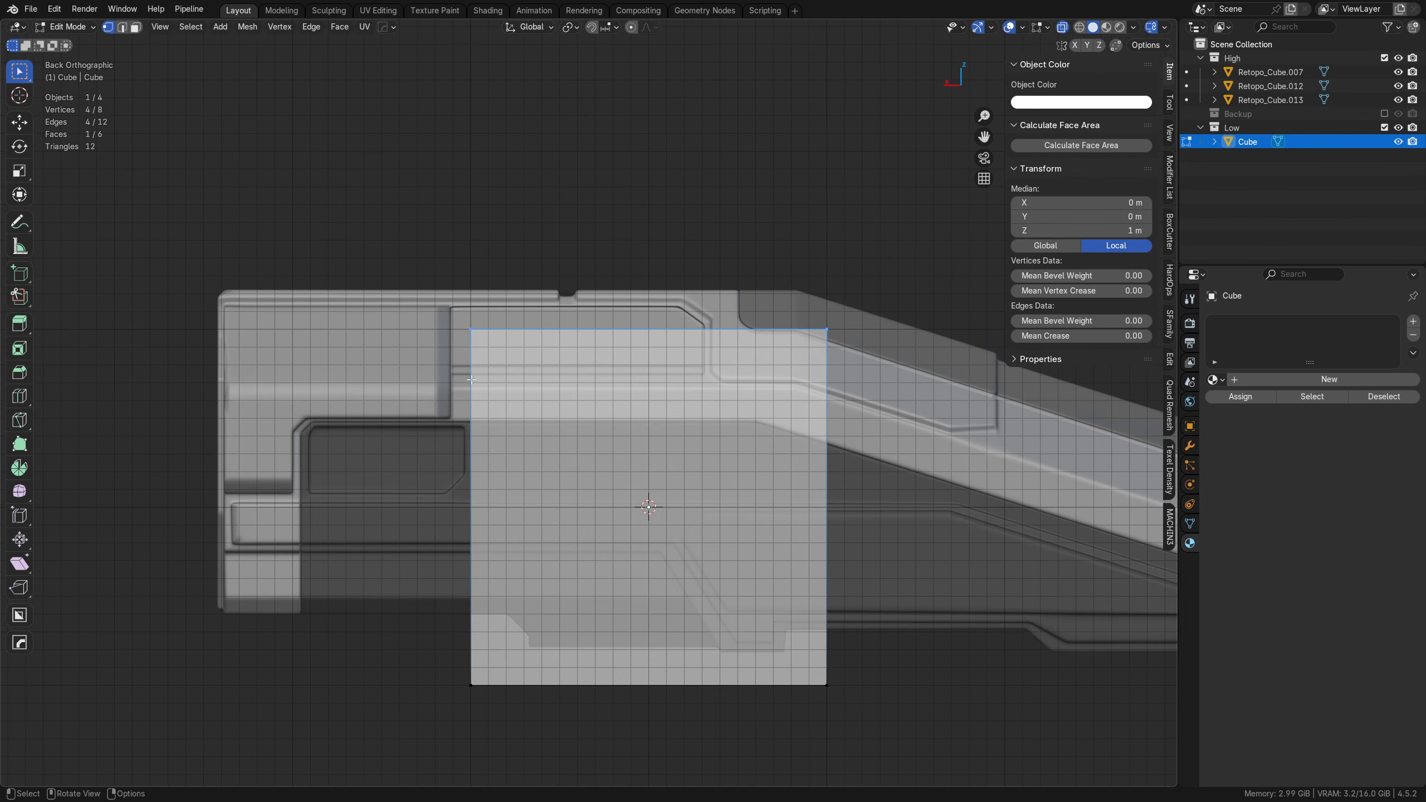
{"action": "key", "text": "g"}
{"action": "key", "text": "z"}
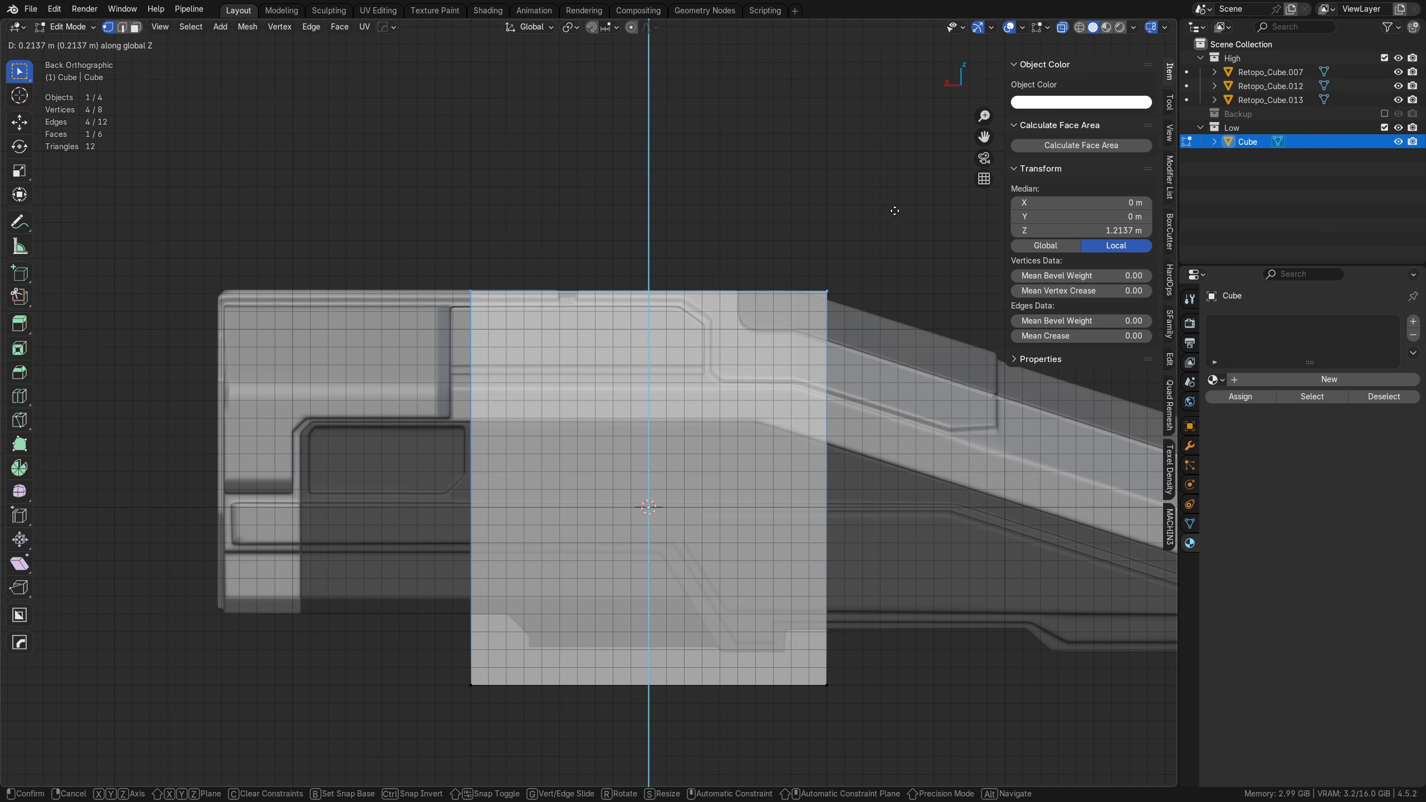
{"action": "left_click", "coordinate": [870, 260]}
Step: Return to an opaque perspective view and nudge the cube's top face up about 0.005 m along Z
{"action": "middle_click_drag", "start_coordinate": [870, 259], "coordinate": [774, 393]}
{"action": "key", "text": "alt+z"}
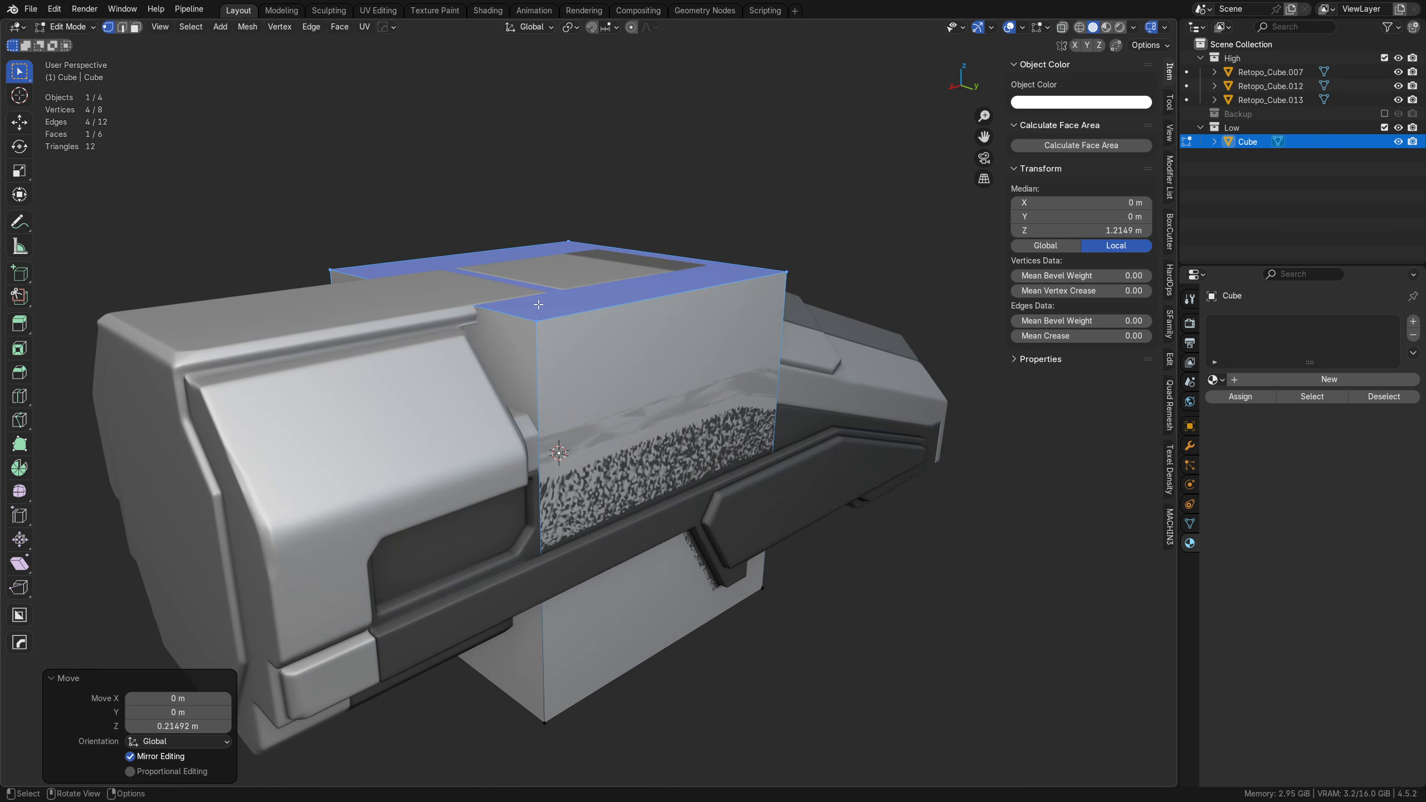
{"action": "key", "text": "g"}
{"action": "key", "text": "z"}
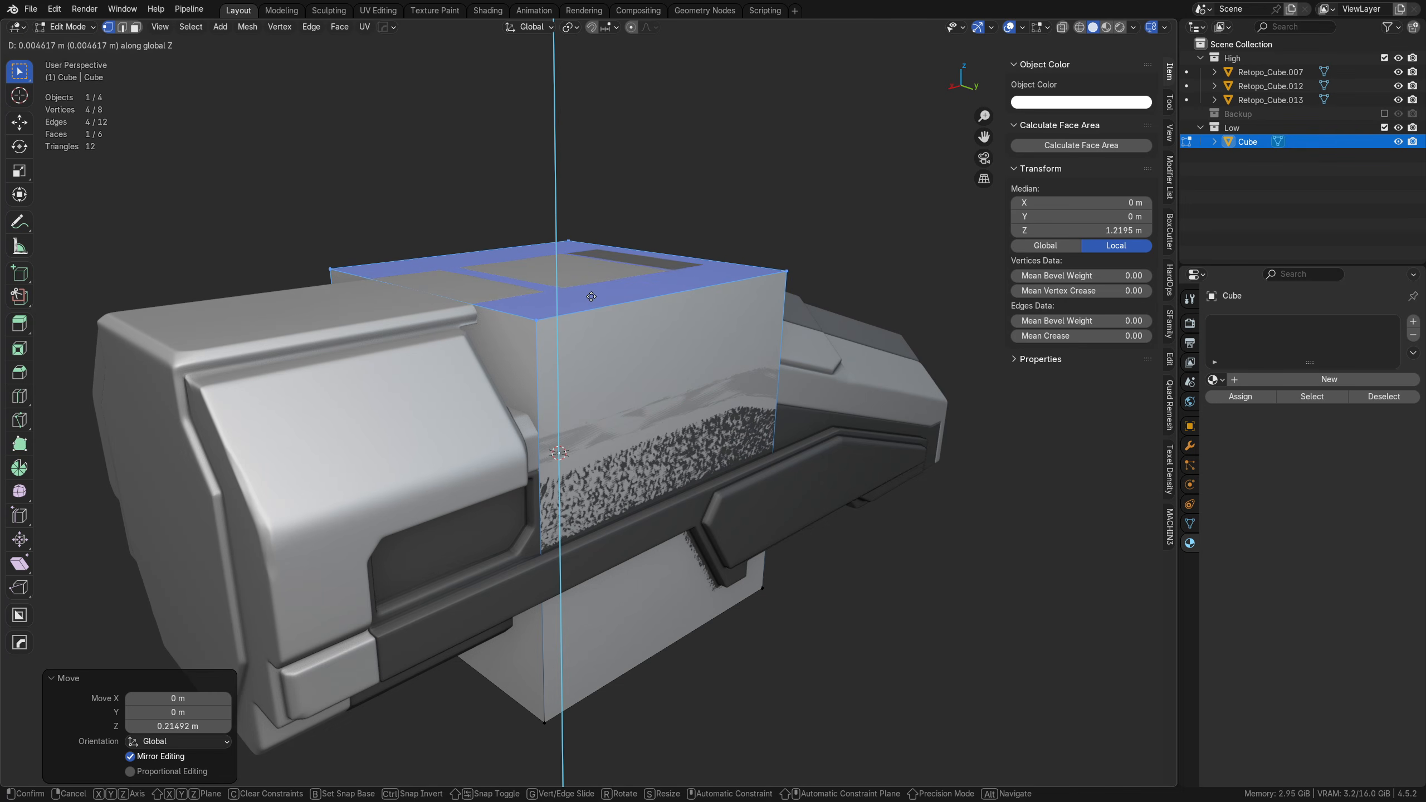
{"action": "key", "text": "Escape"}
Step: Move the cube's rear end face about 1.385 m along X and fine-tune it against the hull's rear panel
{"action": "left_click", "coordinate": [496, 365]}
{"action": "key", "text": "g"}
{"action": "key", "text": "x"}
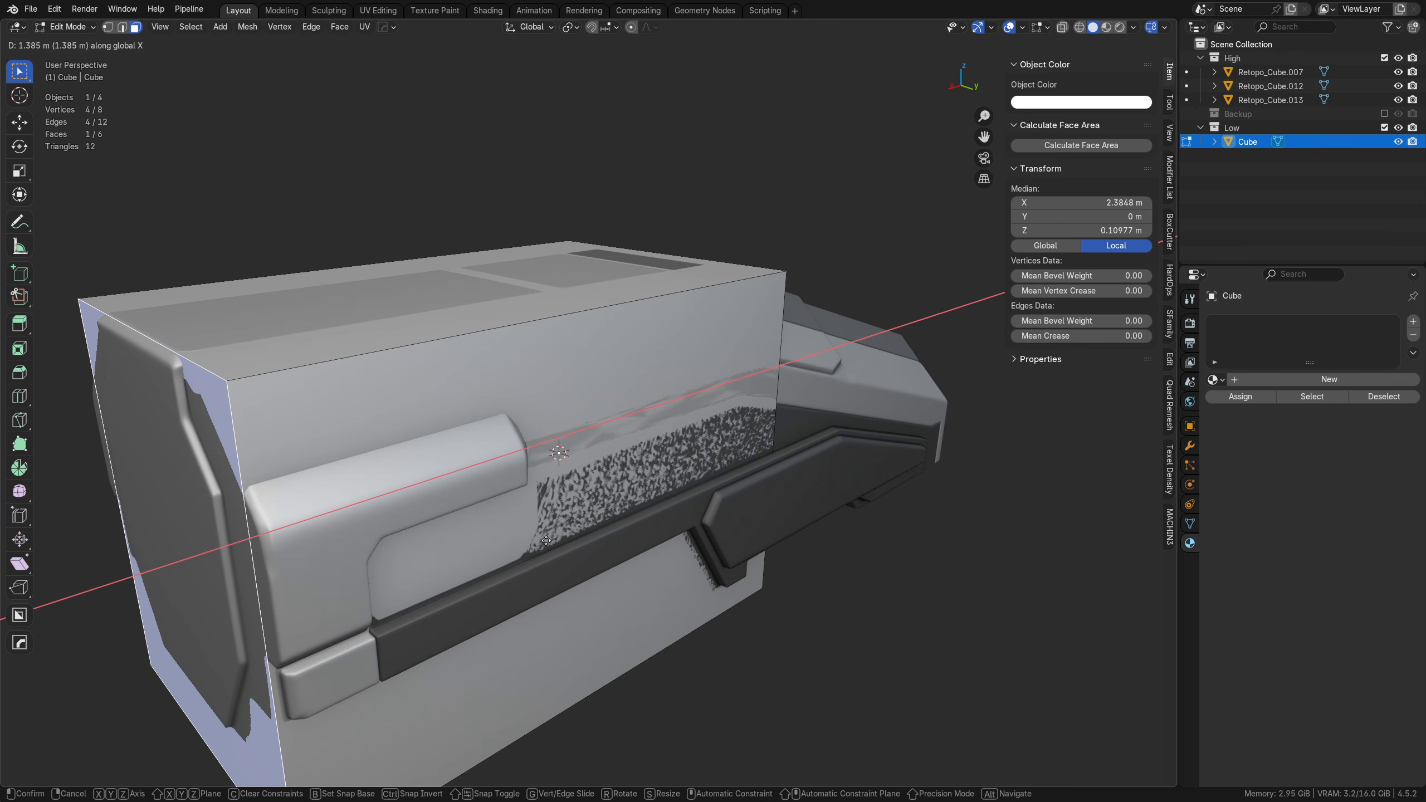
{"action": "left_click", "coordinate": [546, 540]}
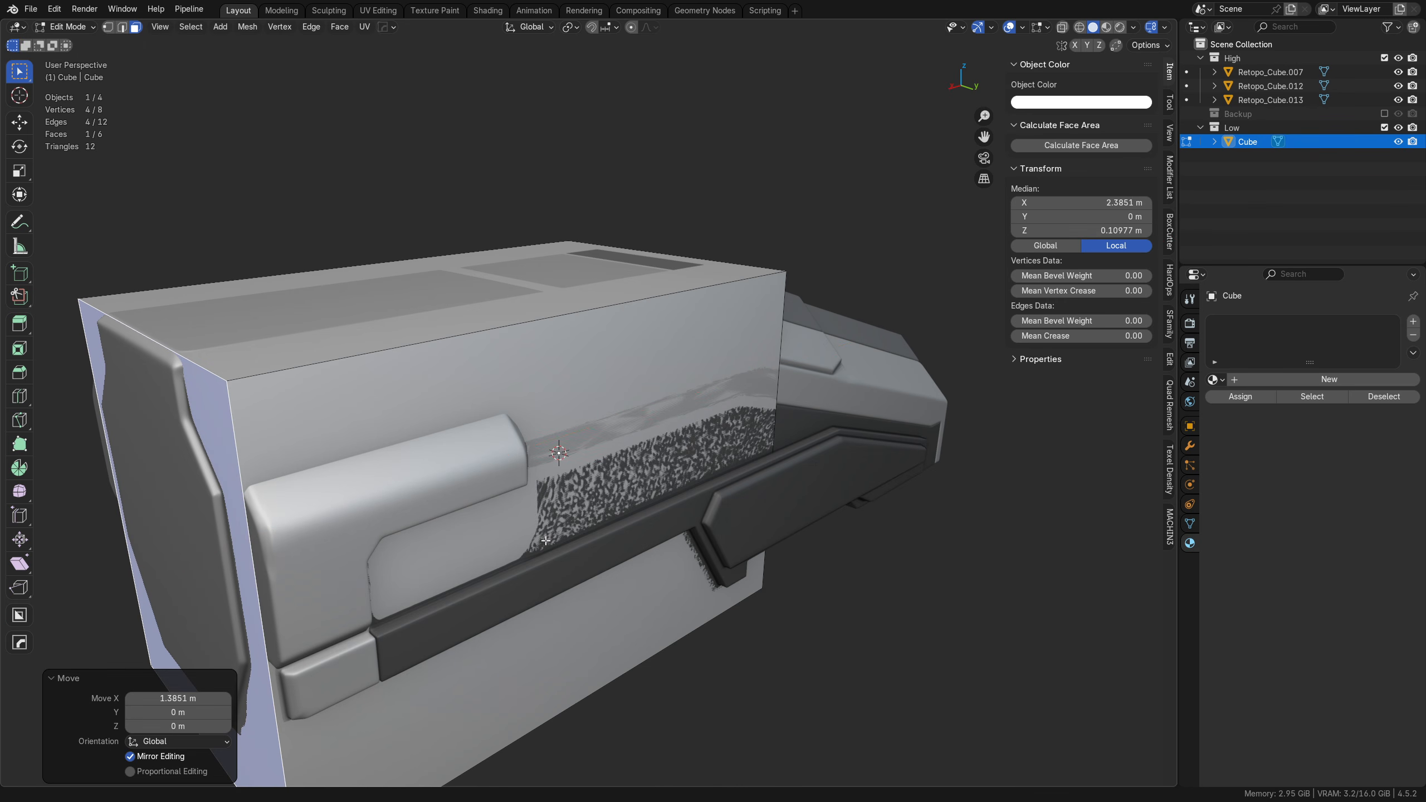
{"action": "scroll", "coordinate": [283, 623], "scroll_direction": "down", "scroll_amount": 2}
{"action": "key", "text": "g"}
{"action": "key", "text": "x"}
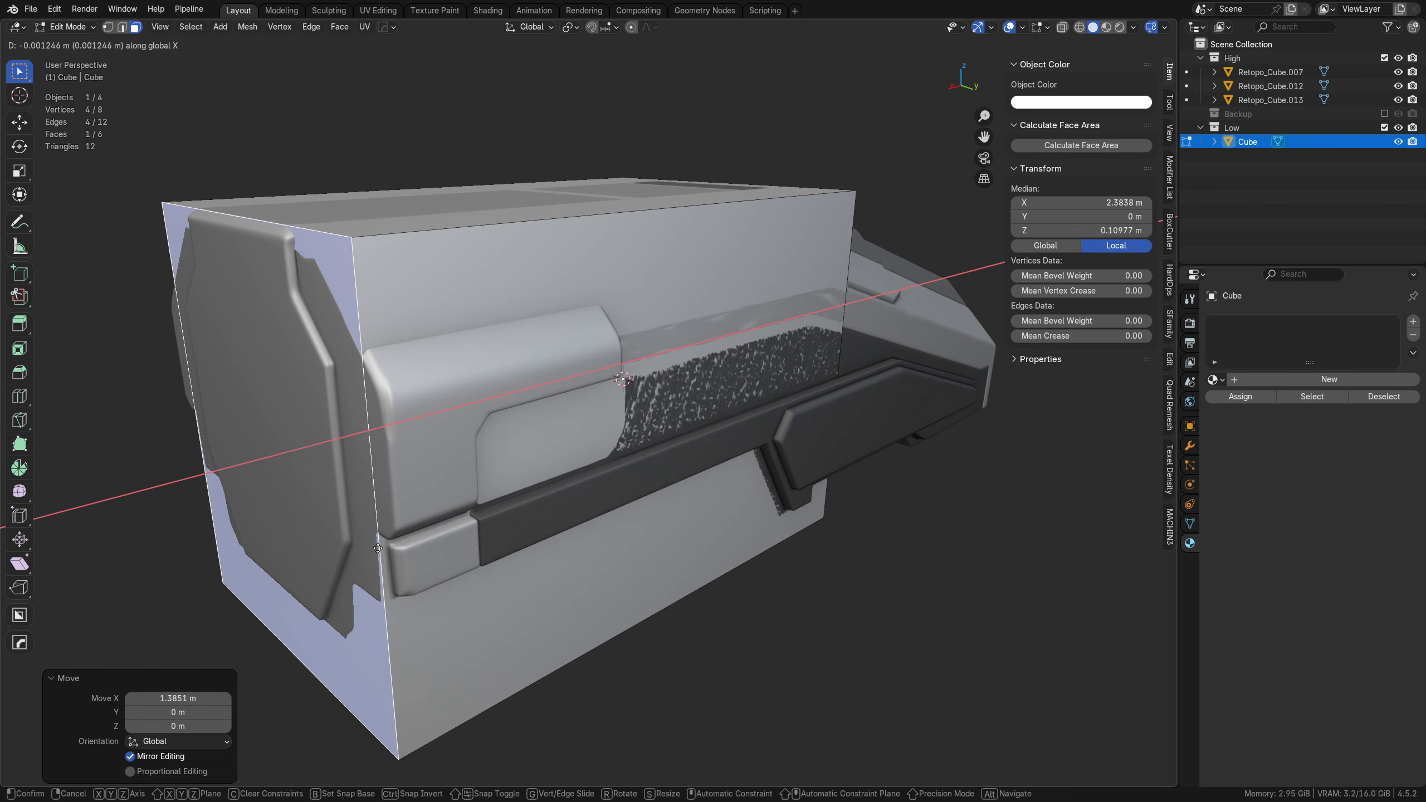
{"action": "left_click", "coordinate": [375, 549]}
Step: Select the cube's long side face and nudge it outward about 0.0001 m along Y
{"action": "left_click", "coordinate": [492, 622]}
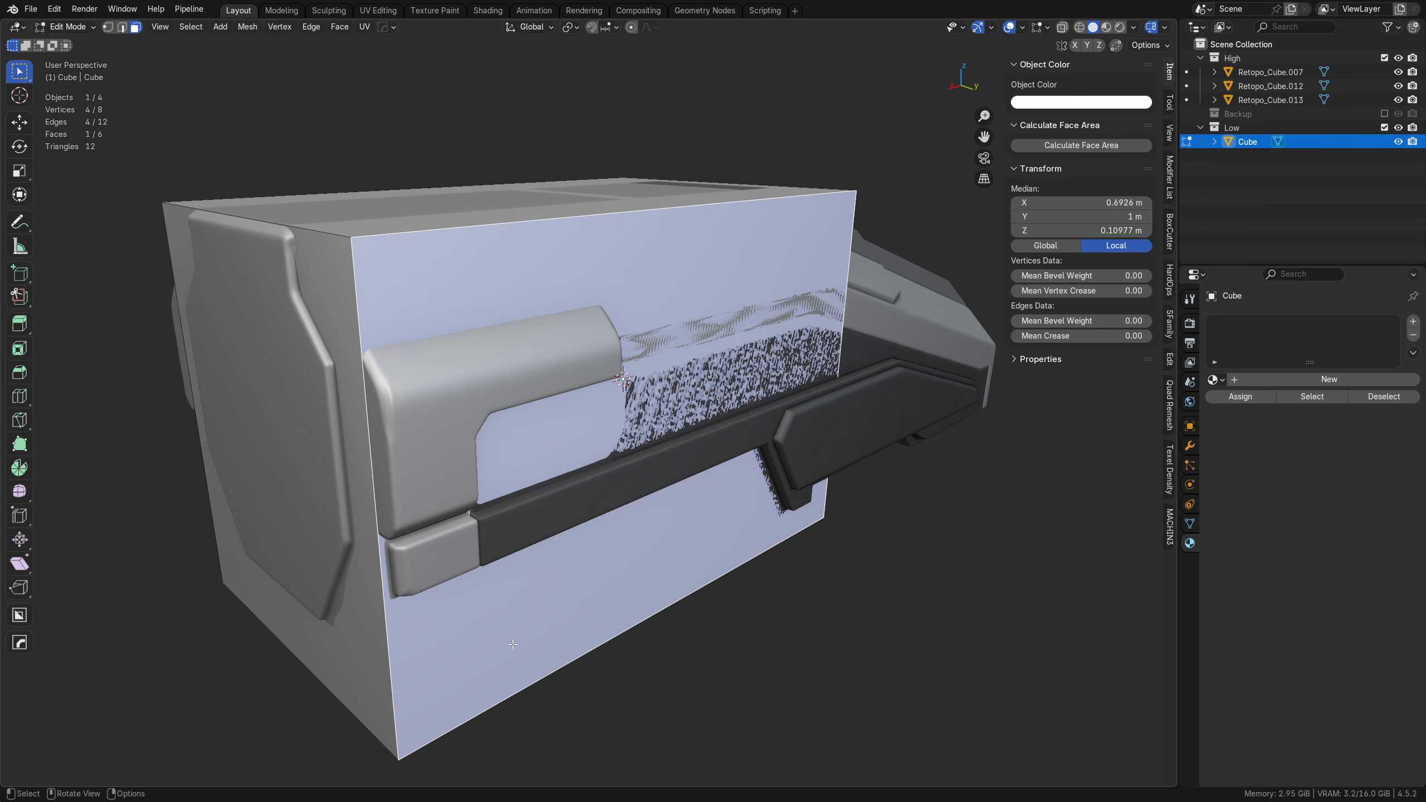
{"action": "middle_click_drag", "start_coordinate": [512, 645], "coordinate": [602, 597]}
{"action": "key", "text": "g"}
{"action": "key", "text": "x"}
{"action": "key", "text": "y"}
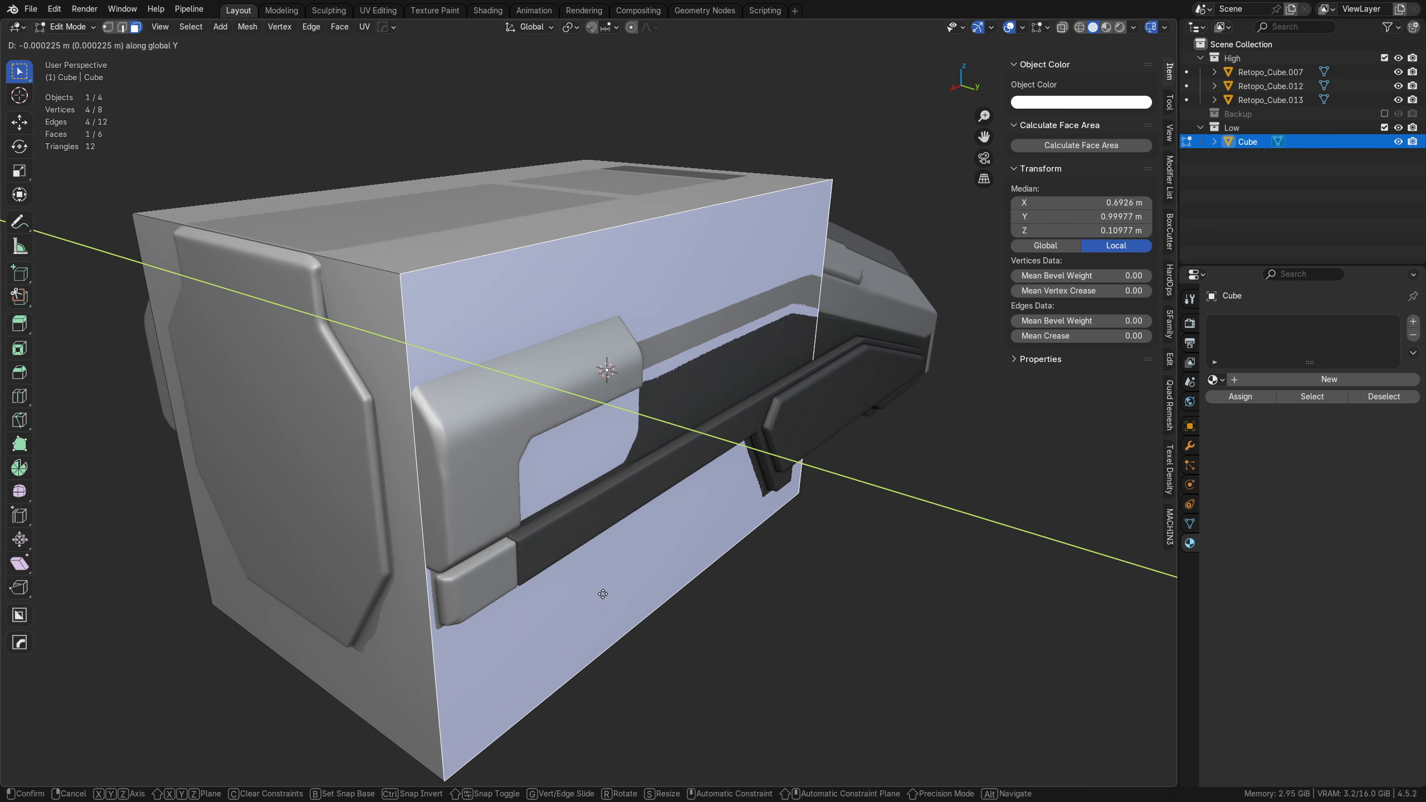
{"action": "left_click", "coordinate": [604, 592]}
Step: Raise the cube's bottom face about 0.185 m along Z to meet the underside of the hull
{"action": "middle_click_drag", "start_coordinate": [497, 592], "coordinate": [525, 525]}
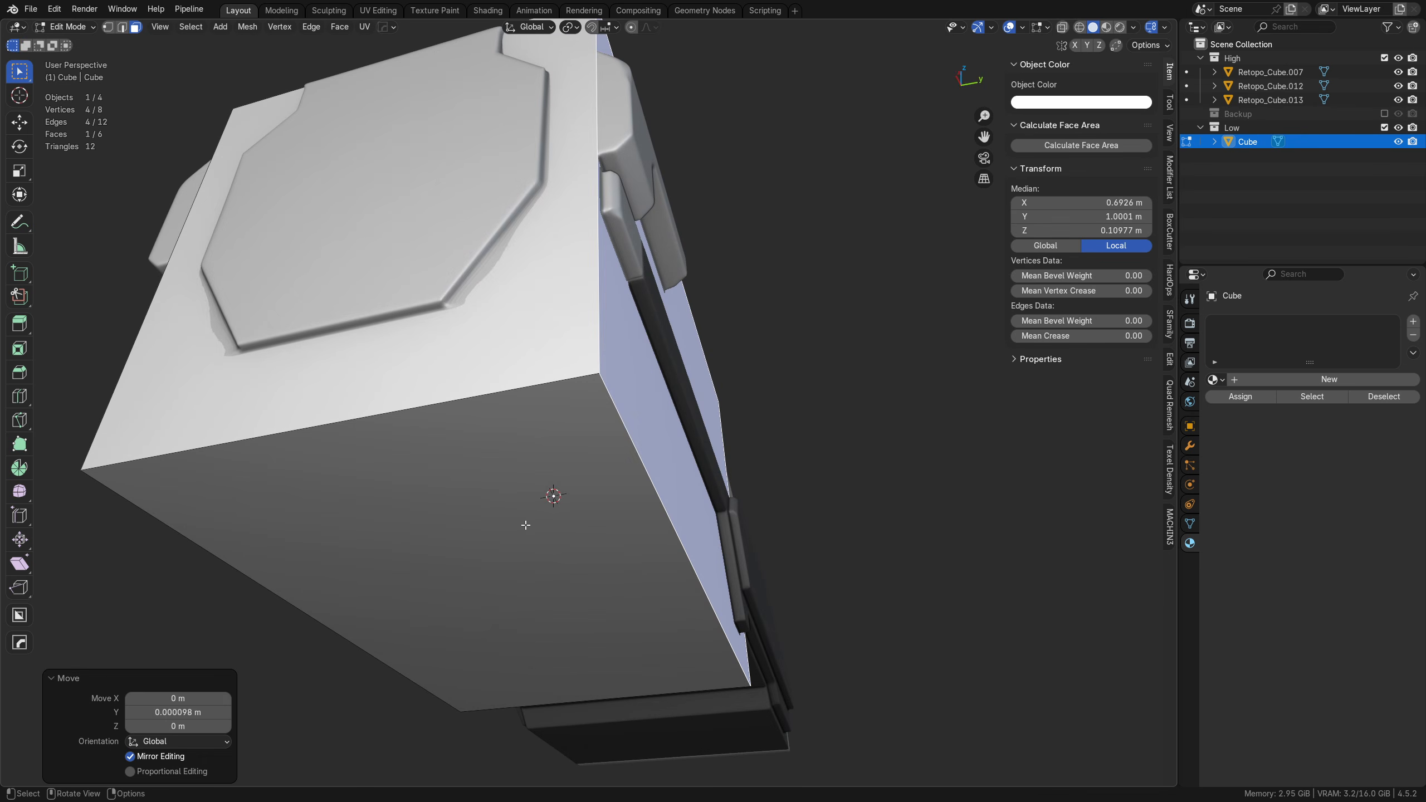
{"action": "left_click", "coordinate": [525, 525]}
{"action": "key", "text": "g"}
{"action": "key", "text": "z"}
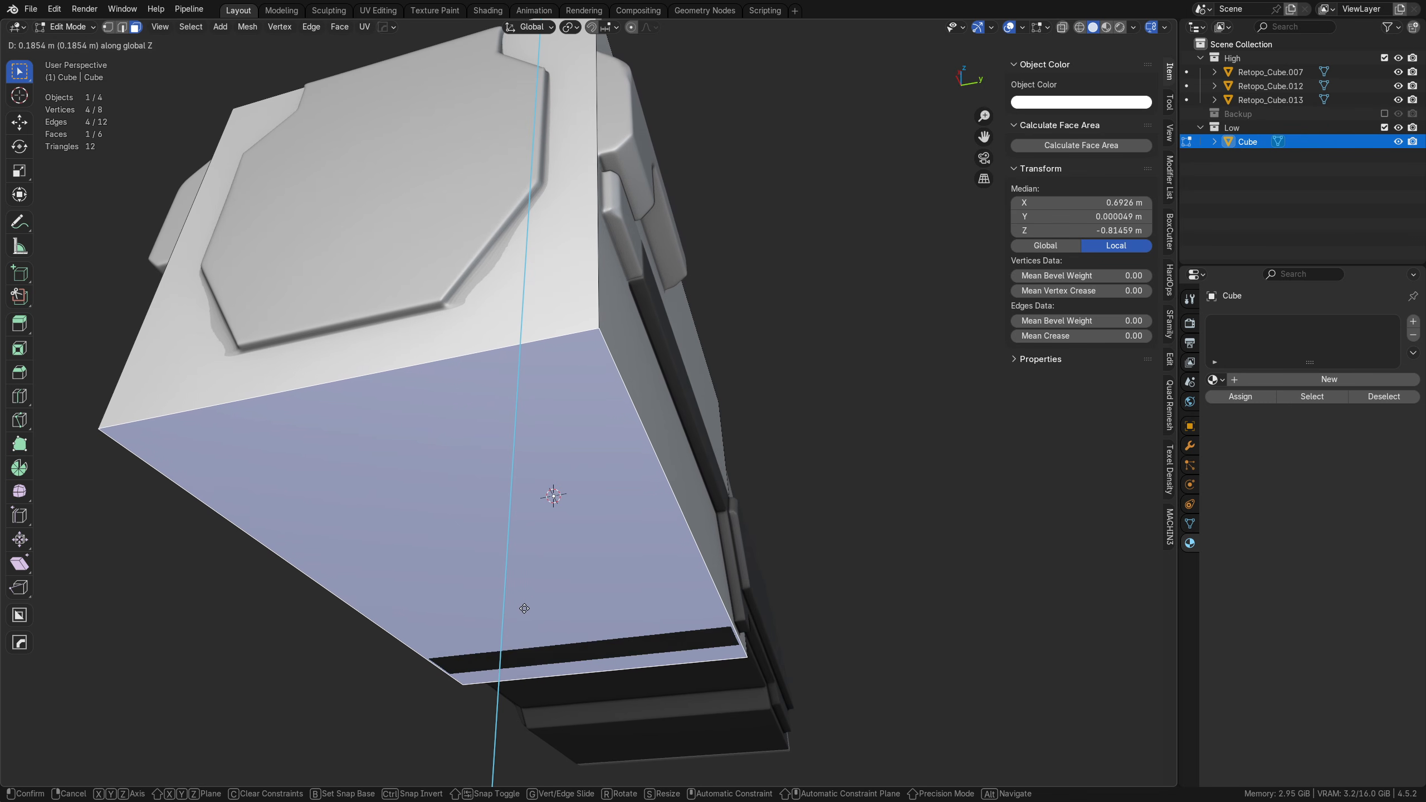
{"action": "left_click", "coordinate": [523, 610]}
{"action": "middle_click_drag", "start_coordinate": [523, 610], "coordinate": [509, 525]}
Step: Select the front end vertices in a see-through back view and move them about 0.183 m along X to where the roof starts sloping
{"action": "key", "text": "Tab"}
{"action": "left_click", "coordinate": [429, 529]}
{"action": "left_click_drag", "start_coordinate": [339, 651], "coordinate": [499, 191]}
{"action": "middle_click_drag", "start_coordinate": [534, 350], "coordinate": [589, 360], "text": "shift"}
{"action": "key", "text": "g"}
{"action": "key", "text": "x"}
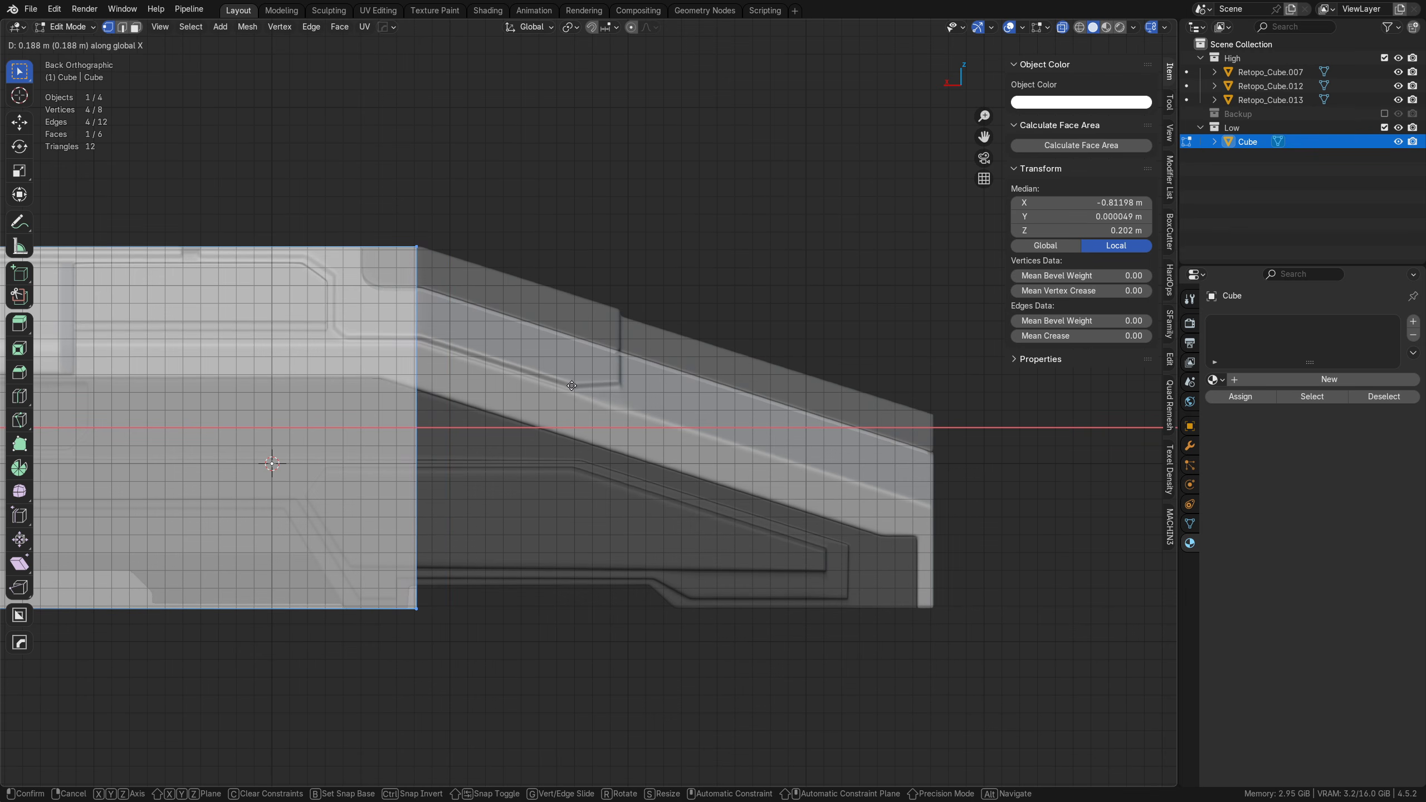
{"action": "left_click", "coordinate": [579, 385]}
Step: Extrude the front end face about 2.9 m along negative X to the tip of the hull's nose
{"action": "key", "text": "e"}
{"action": "key", "text": "x"}
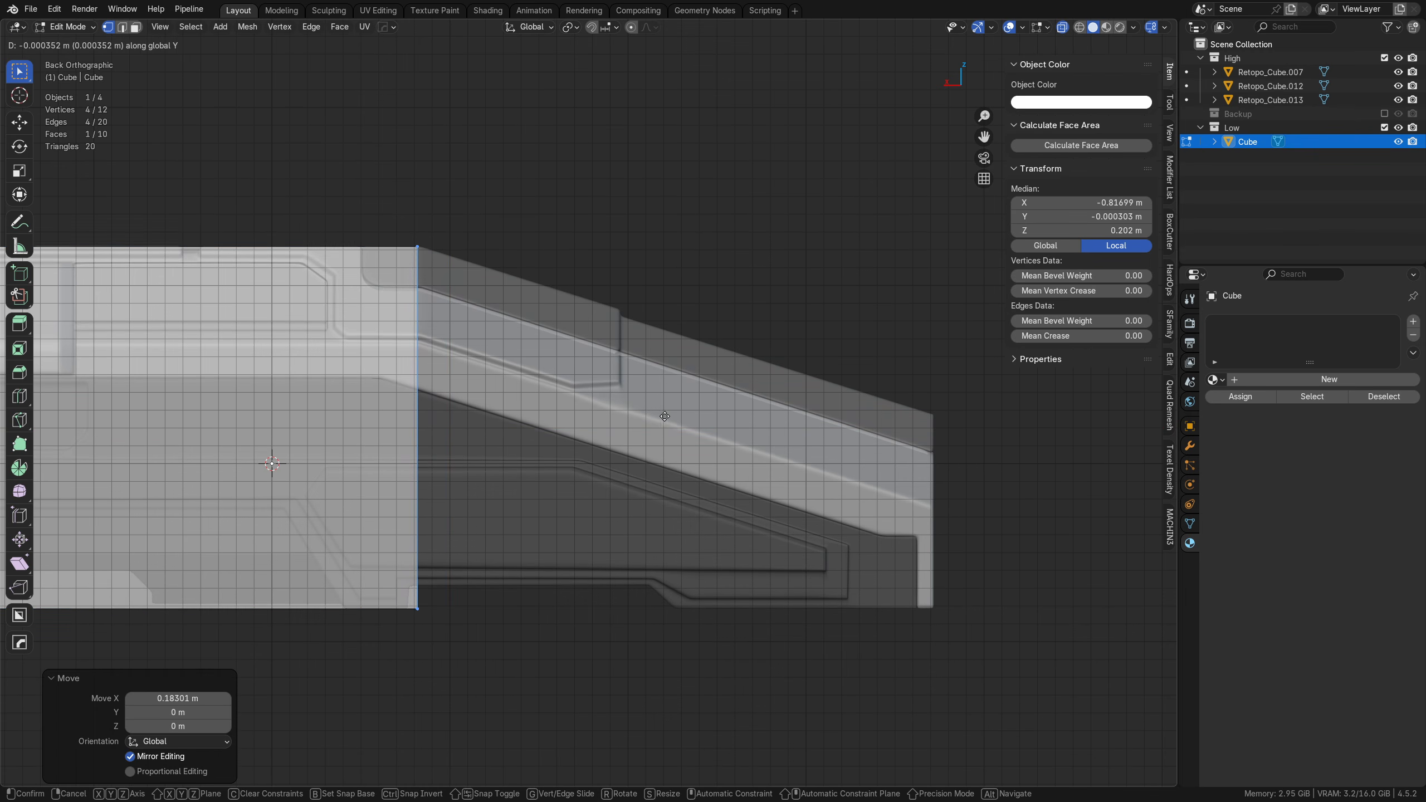
{"action": "left_click", "coordinate": [1000, 421]}
{"action": "middle_click_drag", "start_coordinate": [1000, 421], "coordinate": [849, 424], "text": "shift"}
Step: Lower the nose's upper edge about 0.99 m along Z to follow the sloped roof, and raise it back about 0.045 m
{"action": "left_click_drag", "start_coordinate": [644, 394], "coordinate": [835, 199]}
{"action": "key", "text": "g"}
{"action": "key", "text": "z"}
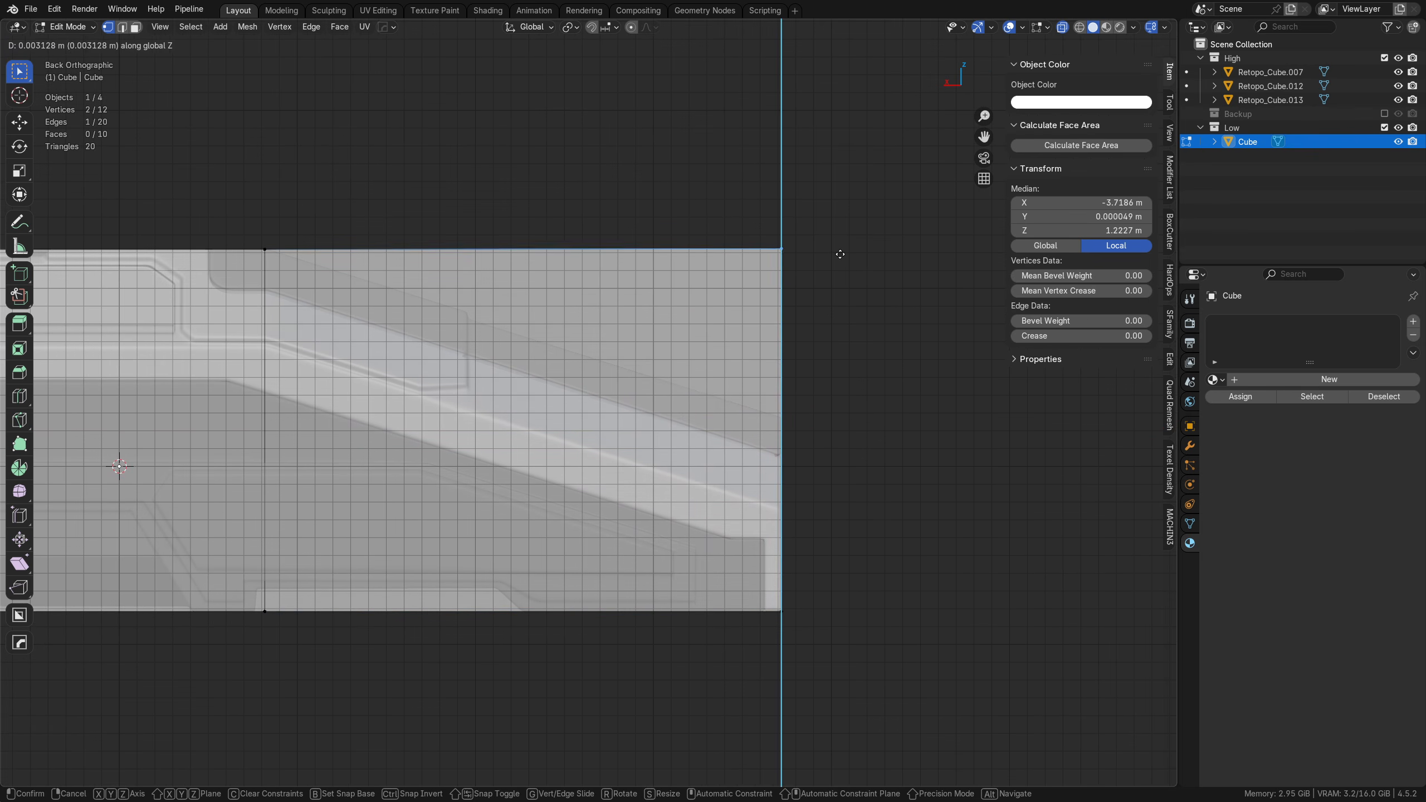
{"action": "left_click", "coordinate": [838, 420]}
{"action": "middle_click_drag", "start_coordinate": [839, 419], "coordinate": [838, 492]}
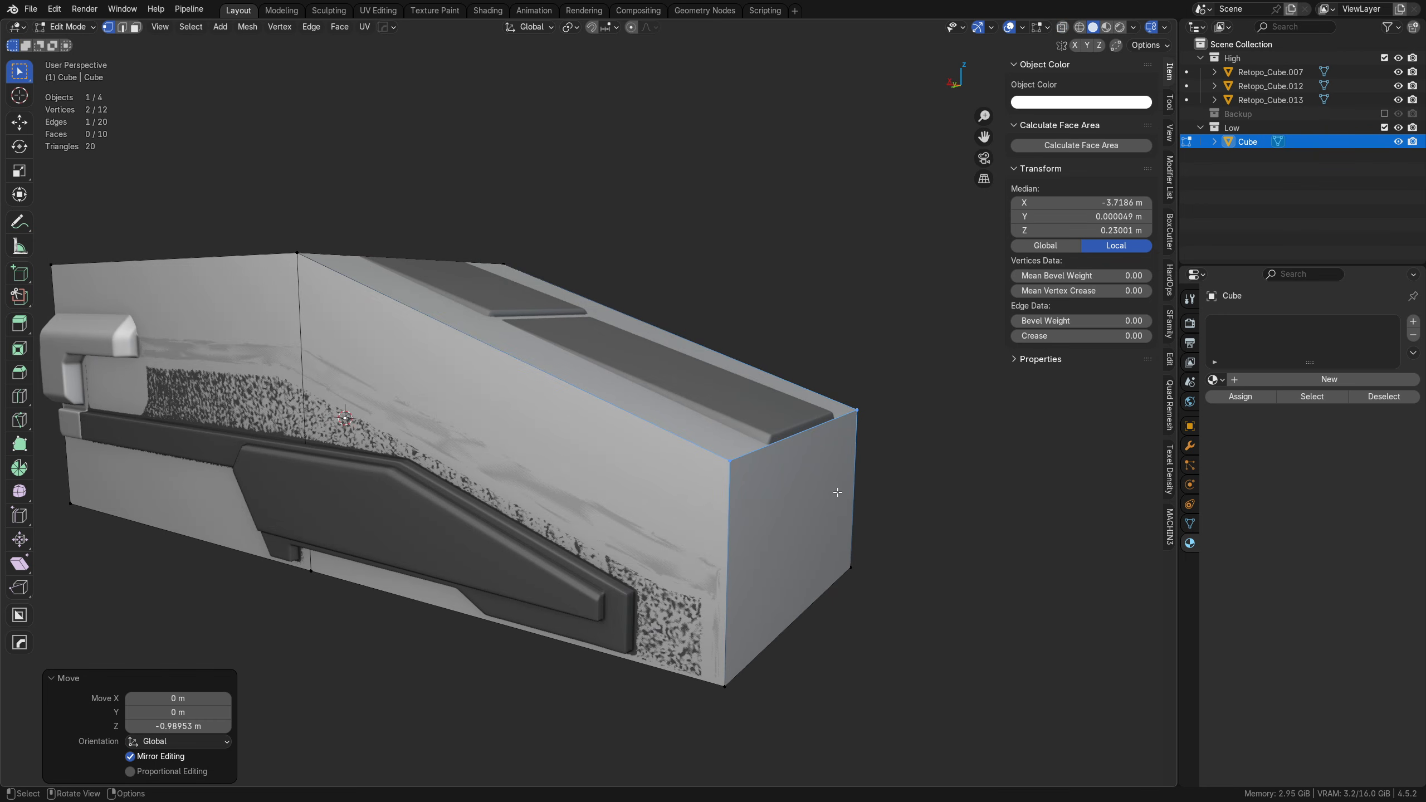
{"action": "key", "text": "g"}
{"action": "key", "text": "z"}
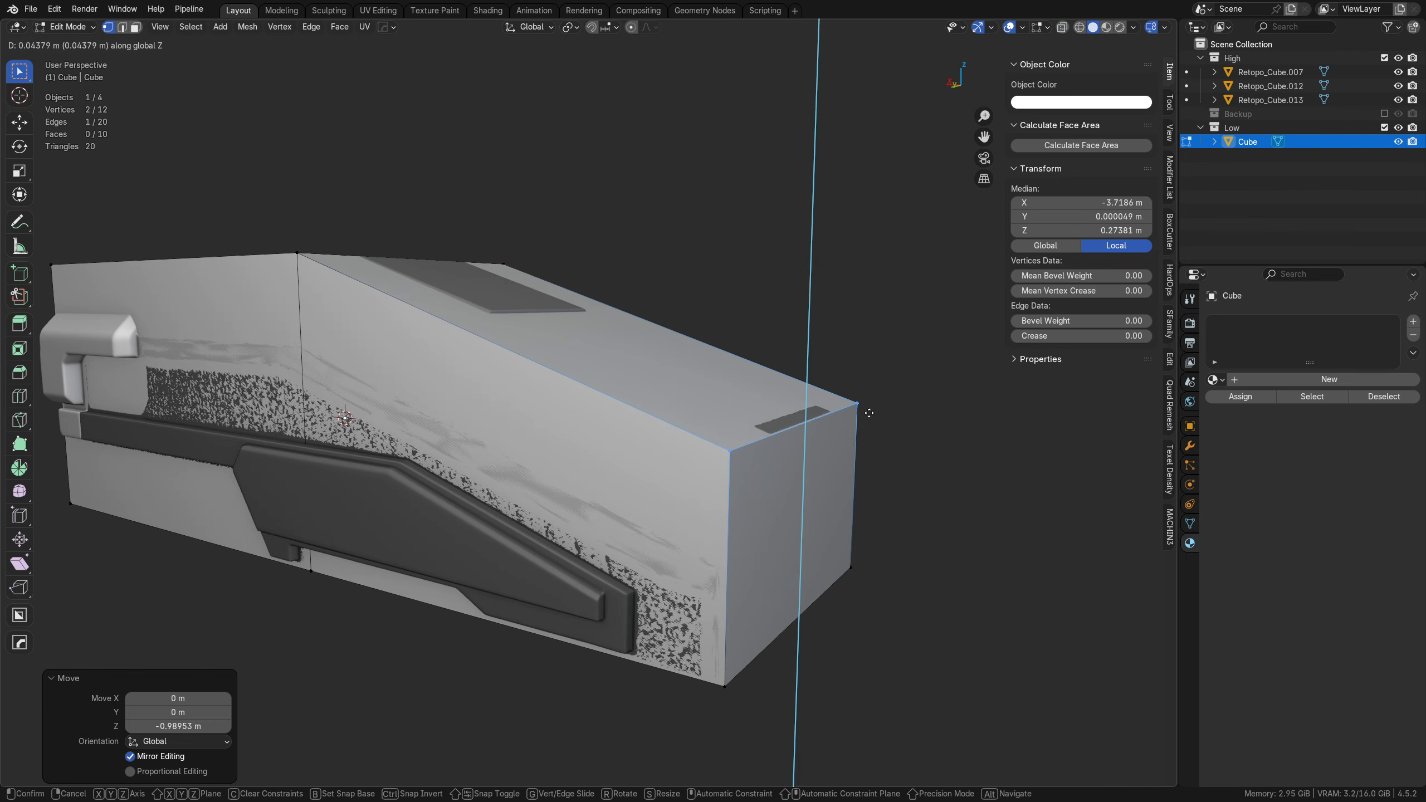
{"action": "left_click", "coordinate": [869, 411]}
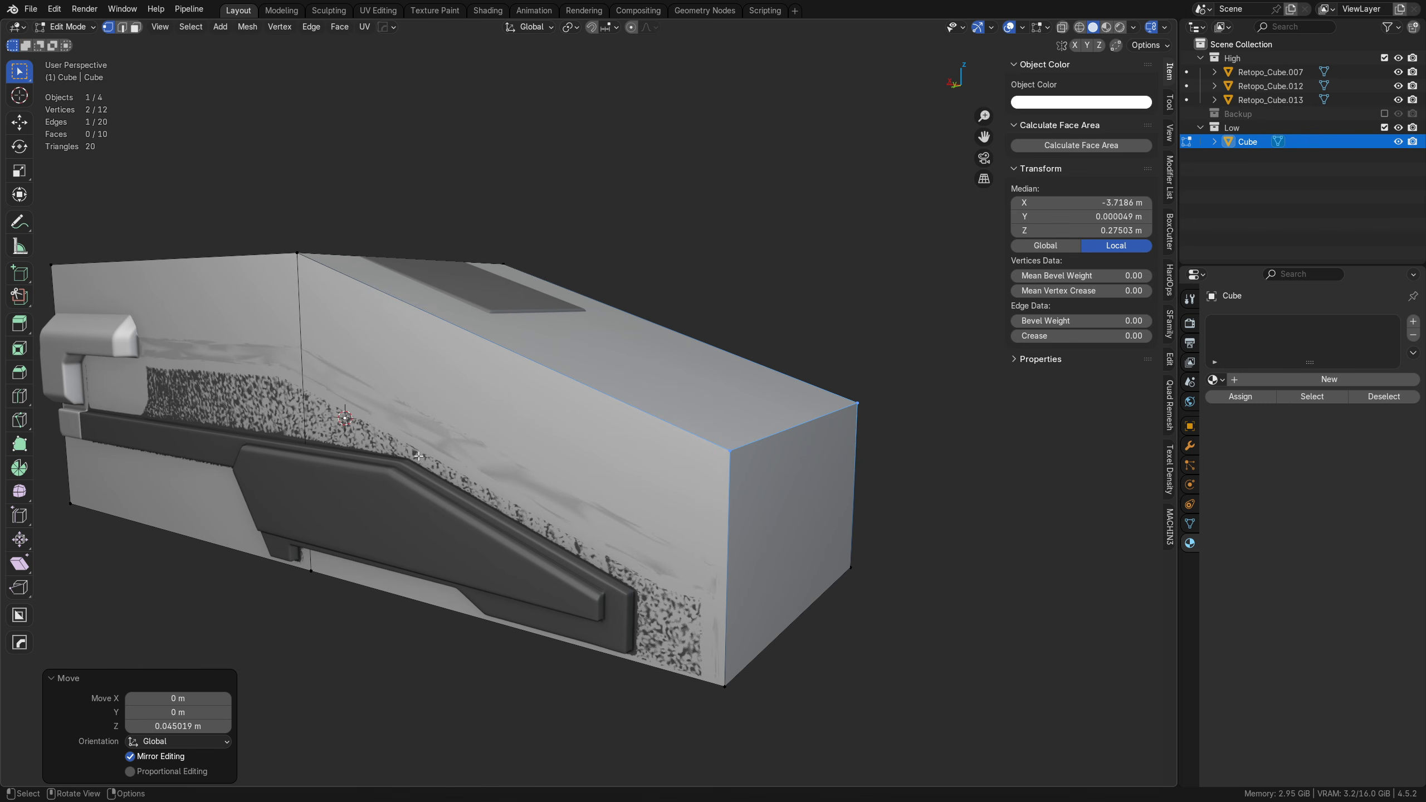
Step: Switch to edge selection and select the flat and sloped upper edges along one side of the block
{"action": "middle_click_drag", "start_coordinate": [418, 455], "coordinate": [381, 451]}
{"action": "middle_click_drag", "start_coordinate": [381, 451], "coordinate": [478, 450], "text": "shift"}
{"action": "key", "text": "Tab"}
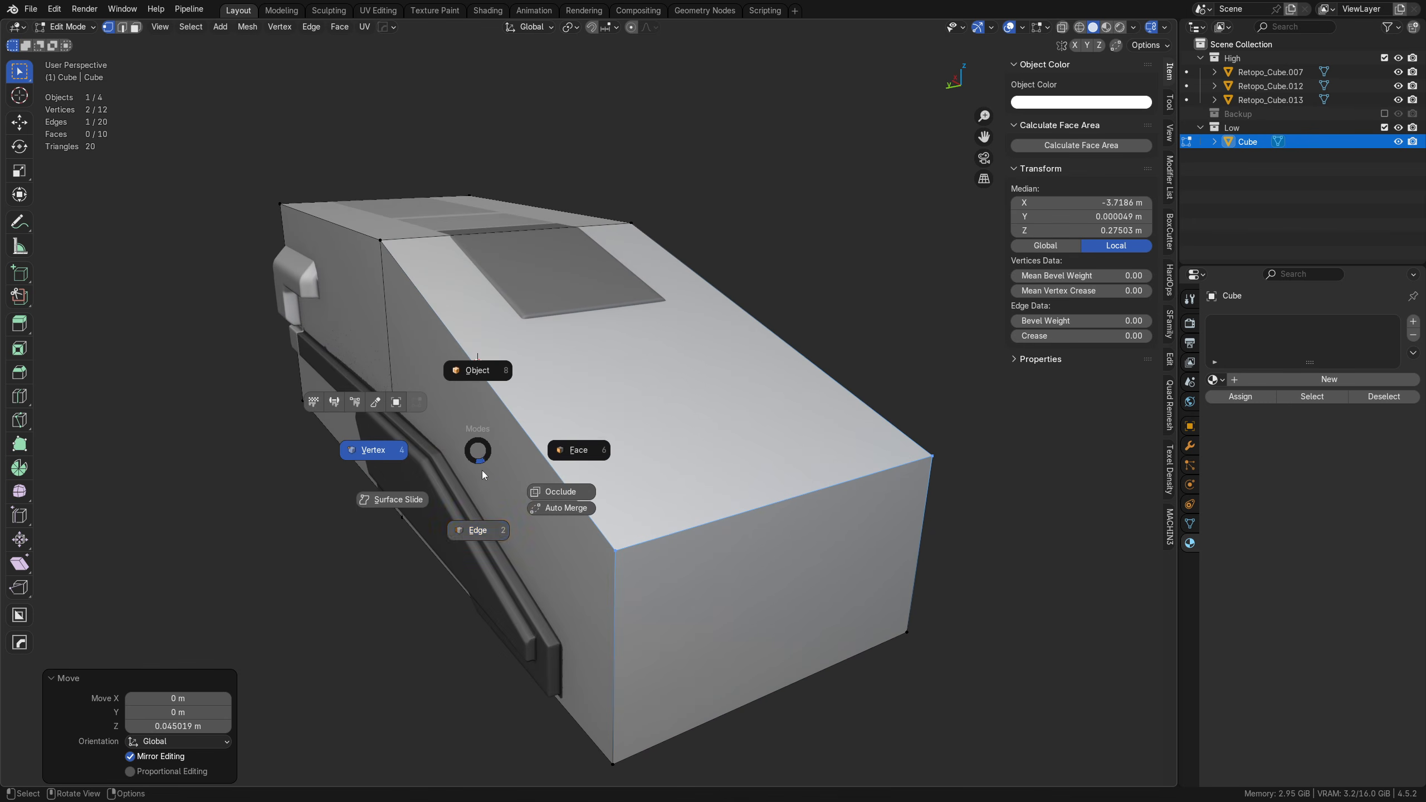
{"action": "left_click", "coordinate": [480, 520]}
{"action": "left_click", "coordinate": [468, 354]}
{"action": "left_click", "coordinate": [359, 239], "text": "shift"}
{"action": "key", "text": "alt+z"}
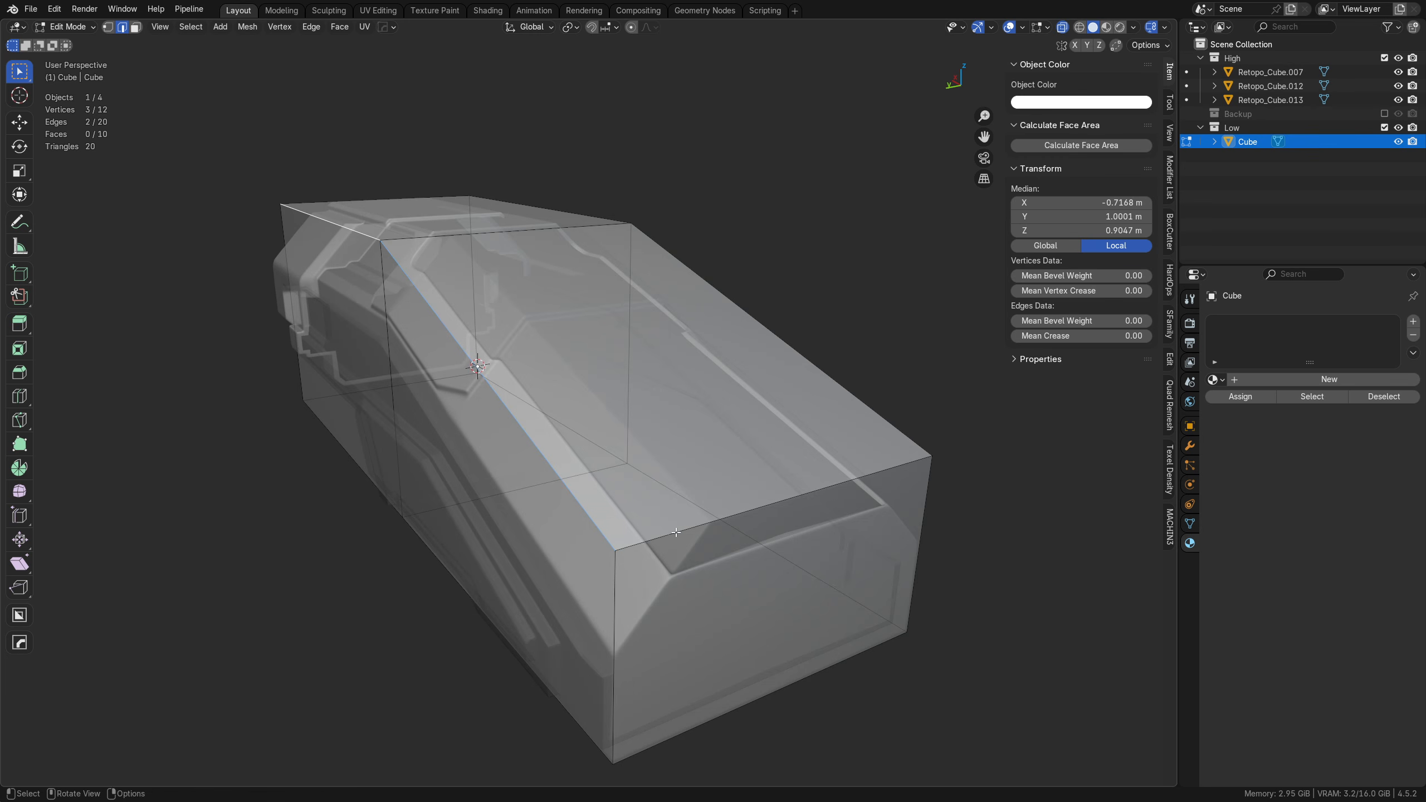
{"action": "middle_click_drag", "start_coordinate": [675, 532], "coordinate": [561, 427]}
{"action": "key", "text": "alt+z"}
{"action": "key", "text": "ctrl+b"}
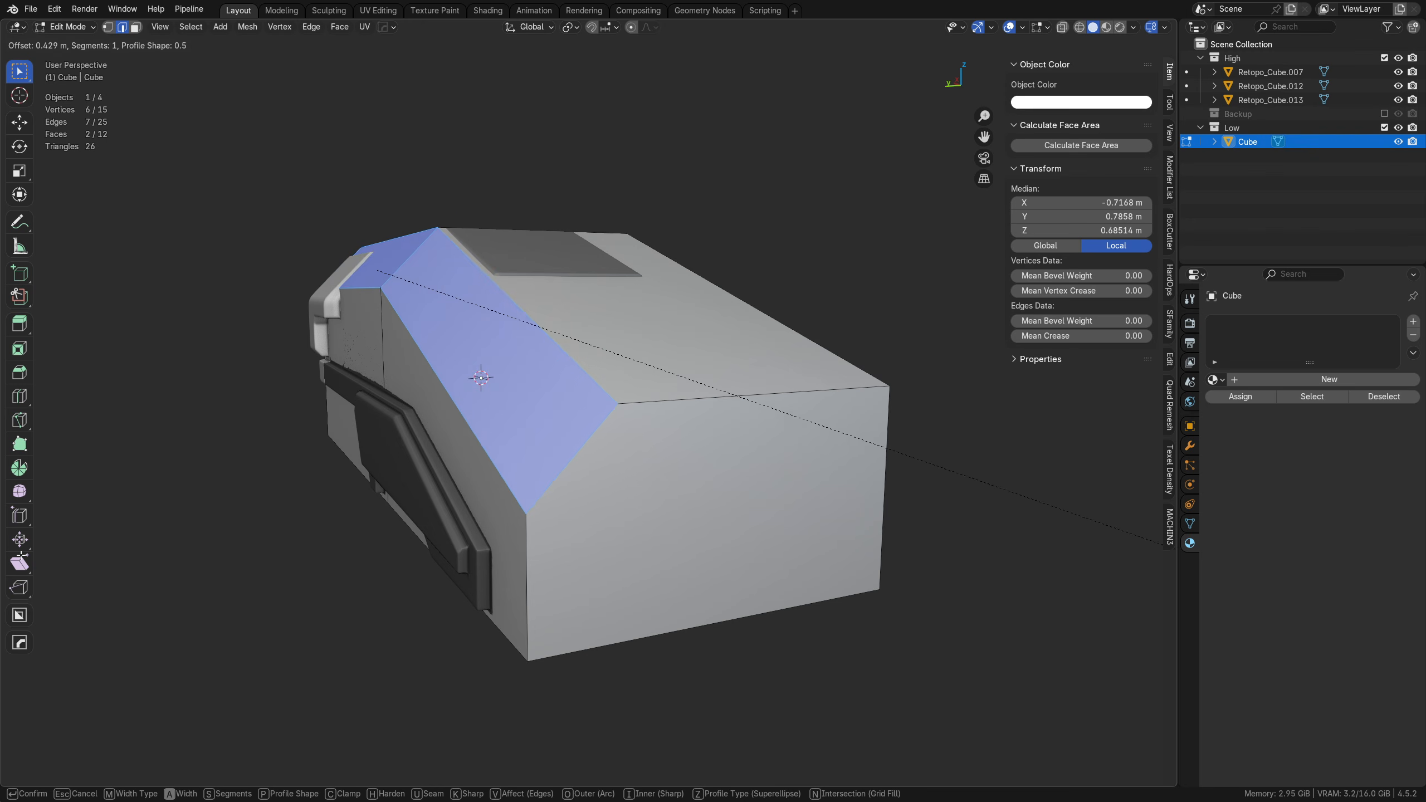
{"action": "left_click", "coordinate": [112, 559]}
{"action": "key", "text": "ctrl+z"}
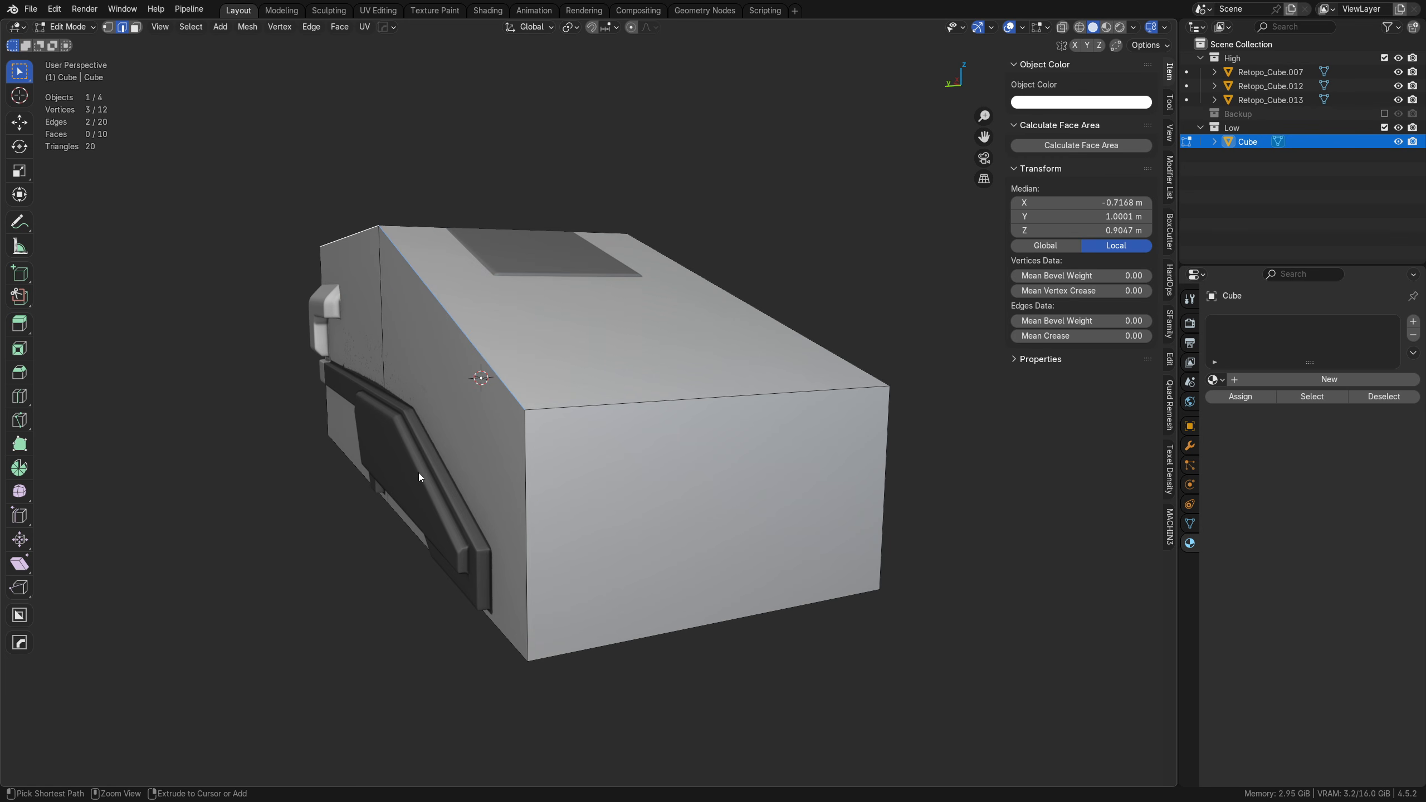
Step: Bevel the selected upper side edges with one segment and a width of about 0.503 m, and check the fit around the hull
{"action": "key", "text": "ctrl+b"}
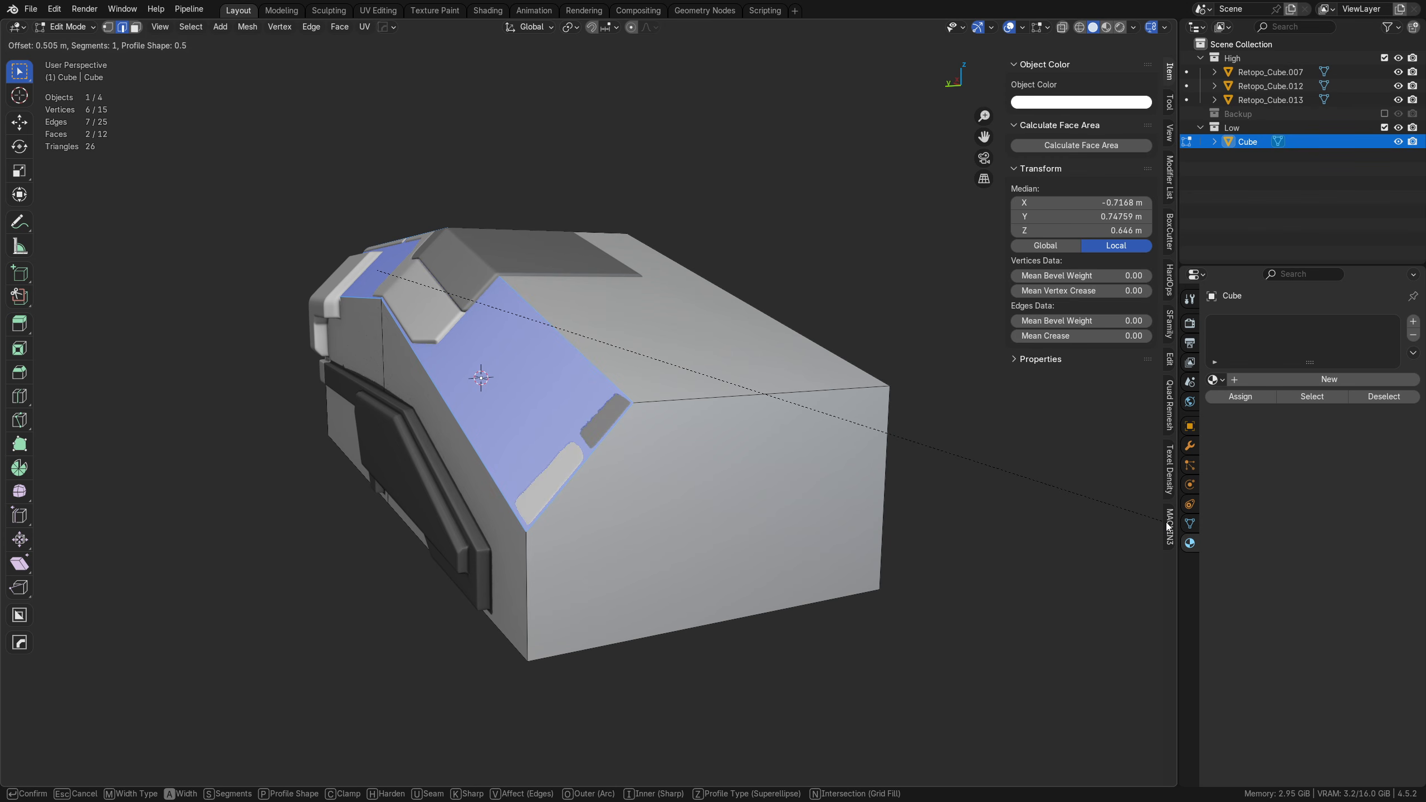
{"action": "left_click", "coordinate": [1165, 525]}
{"action": "middle_click_drag", "start_coordinate": [365, 242], "coordinate": [622, 379]}
{"action": "middle_click_drag", "start_coordinate": [417, 362], "coordinate": [725, 243]}
{"action": "middle_click_drag", "start_coordinate": [493, 304], "coordinate": [638, 318]}
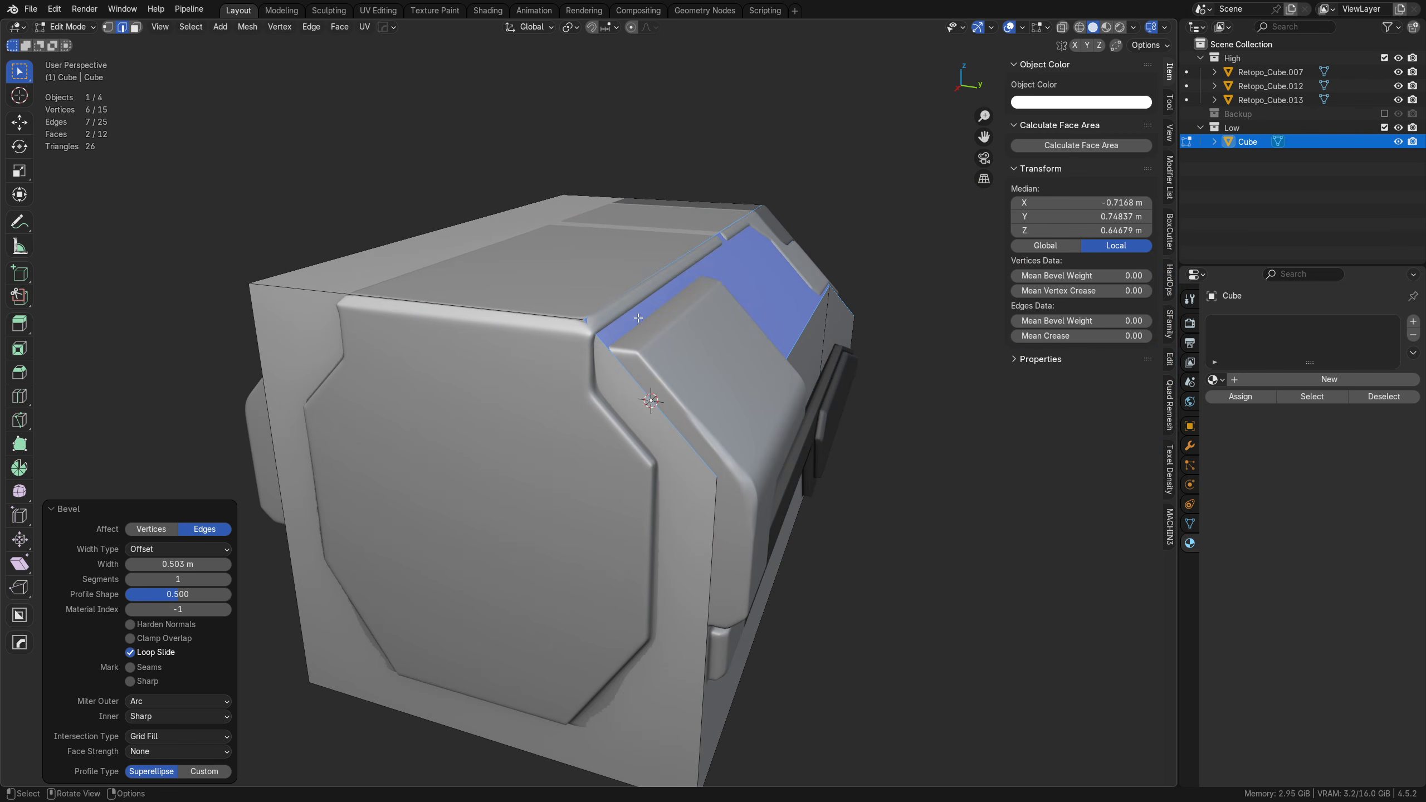
{"action": "middle_click_drag", "start_coordinate": [646, 387], "coordinate": [713, 392]}
{"action": "middle_click_drag", "start_coordinate": [806, 240], "coordinate": [828, 208]}
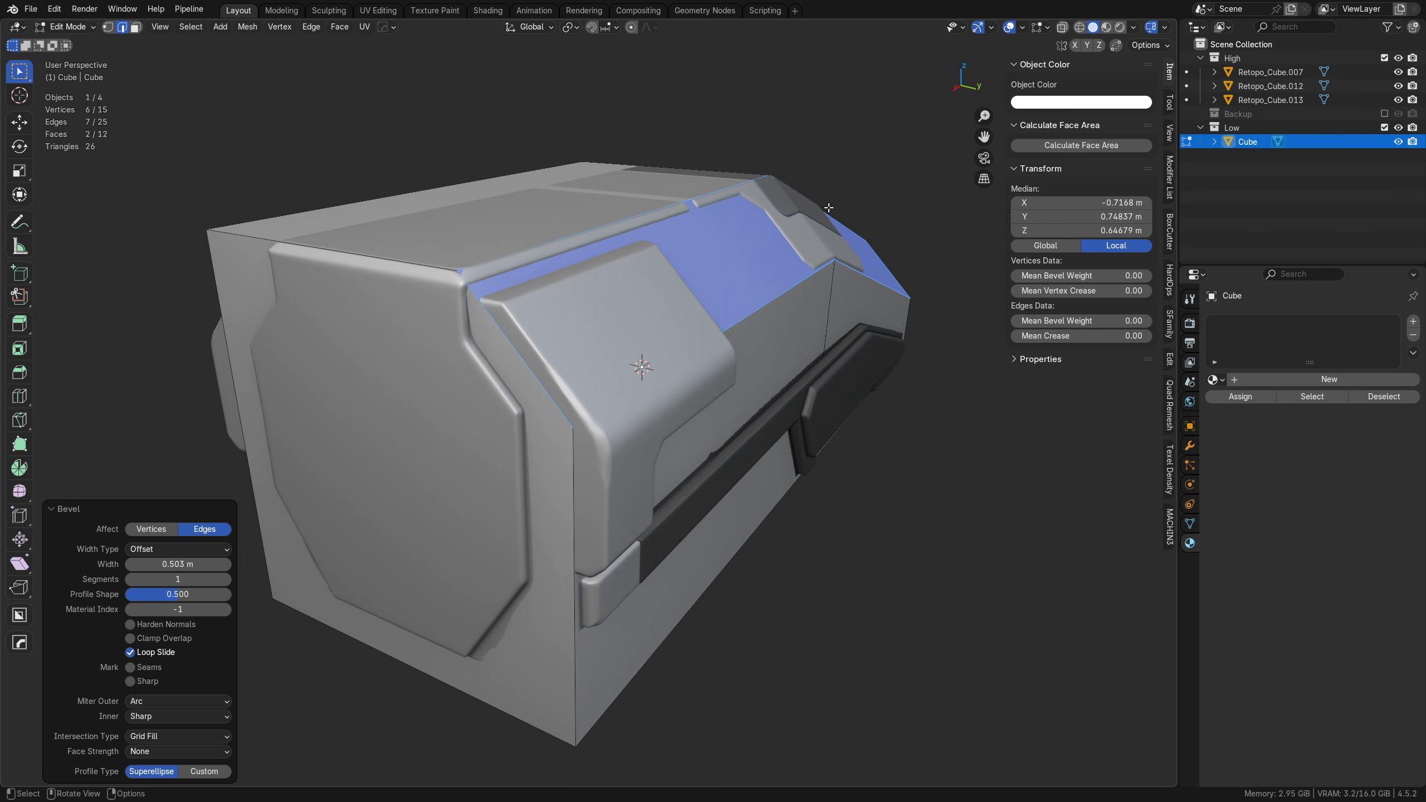
Step: Set the low-poly block's object color to a saturated blue and lower its alpha so it displays semi-transparent
{"action": "left_click", "coordinate": [1077, 104]}
{"action": "left_click_drag", "start_coordinate": [1092, 236], "coordinate": [1093, 236]}
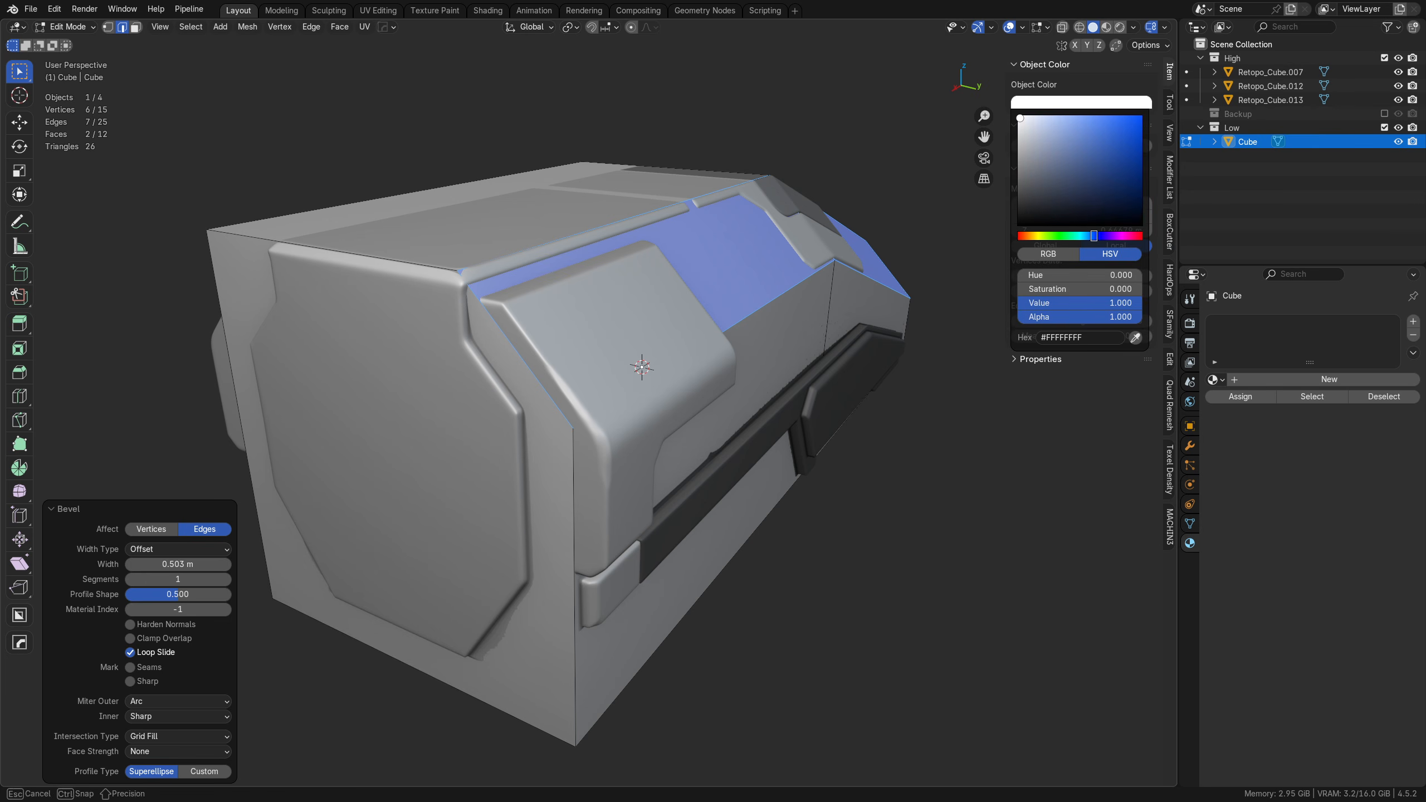
{"action": "left_click_drag", "start_coordinate": [1019, 118], "coordinate": [1135, 117]}
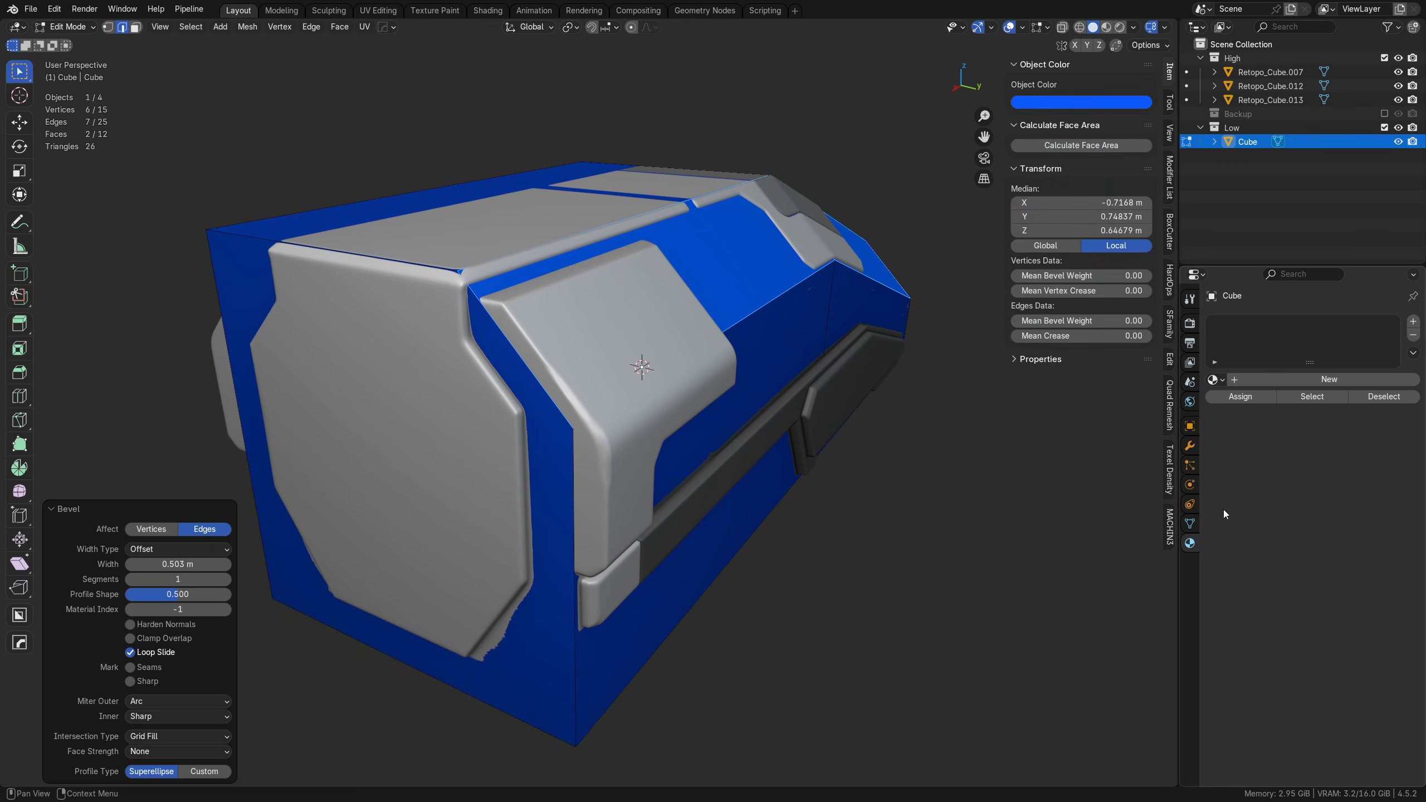
{"action": "left_click", "coordinate": [1109, 103]}
{"action": "left_click_drag", "start_coordinate": [1123, 319], "coordinate": [1104, 319]}
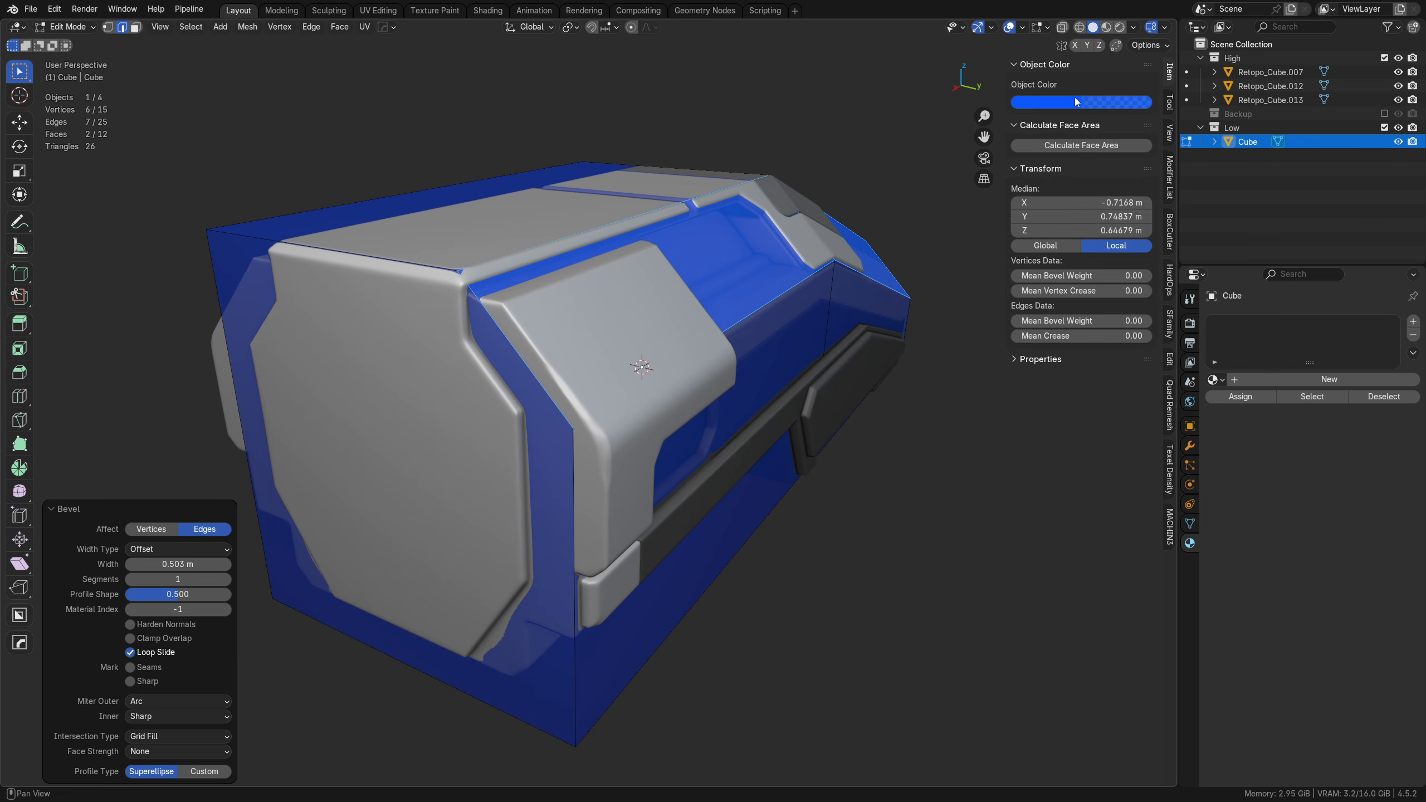
Step: Examine the block's Viewport Display color in its object properties and the viewport's shading options
{"action": "left_click", "coordinate": [1190, 427]}
{"action": "left_click", "coordinate": [1190, 446]}
{"action": "left_click", "coordinate": [1190, 429]}
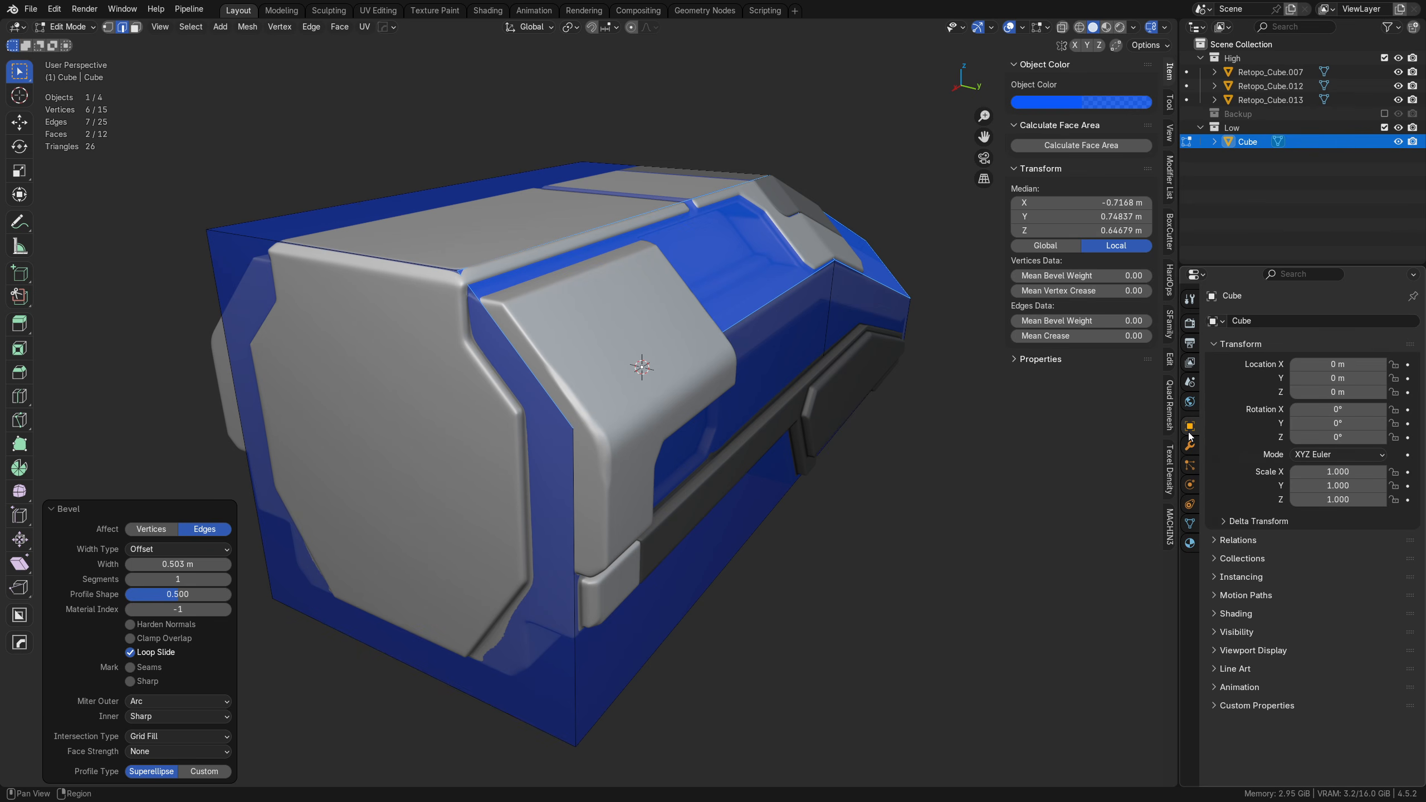
{"action": "left_click", "coordinate": [1257, 651]}
{"action": "scroll", "coordinate": [1335, 706], "scroll_direction": "down", "scroll_amount": 3}
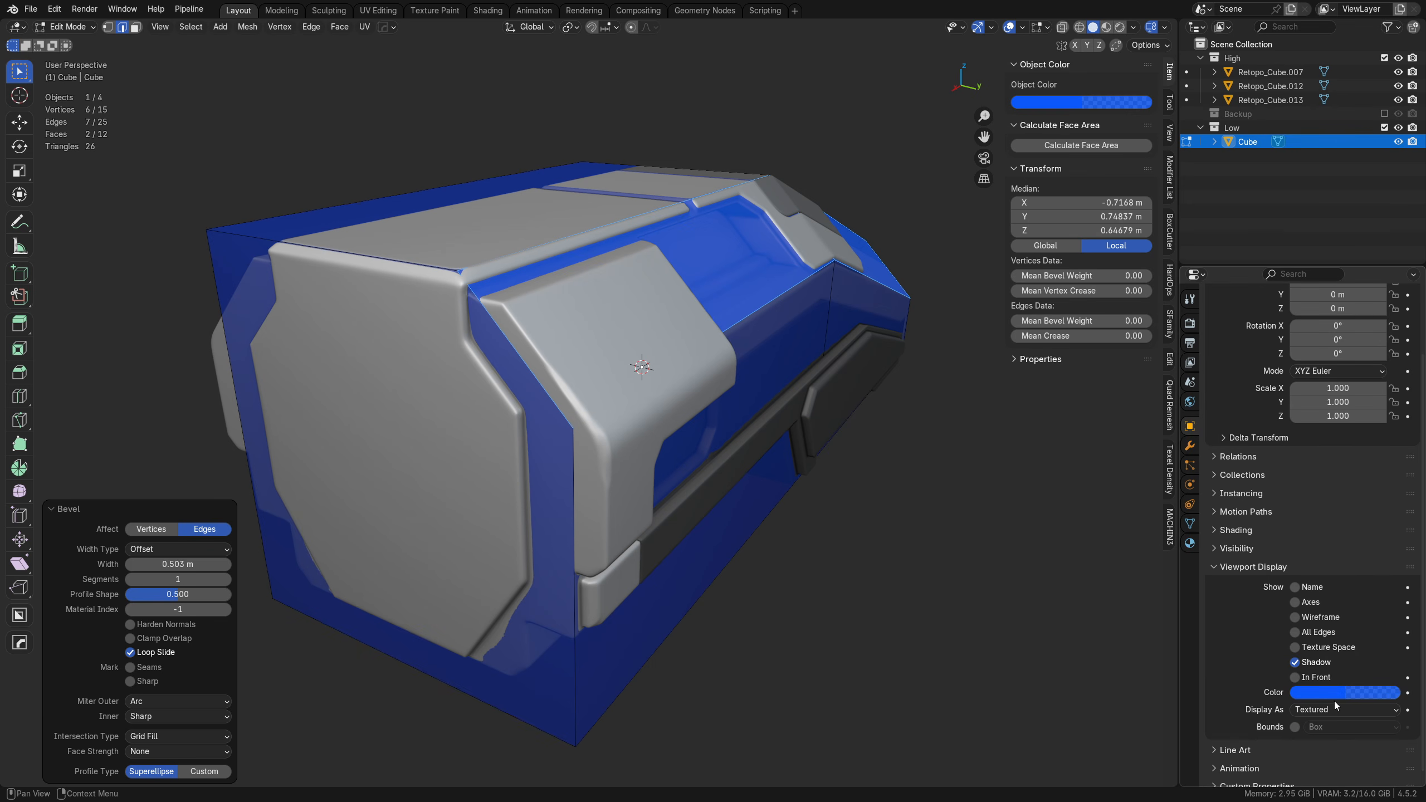
{"action": "left_click", "coordinate": [1134, 28]}
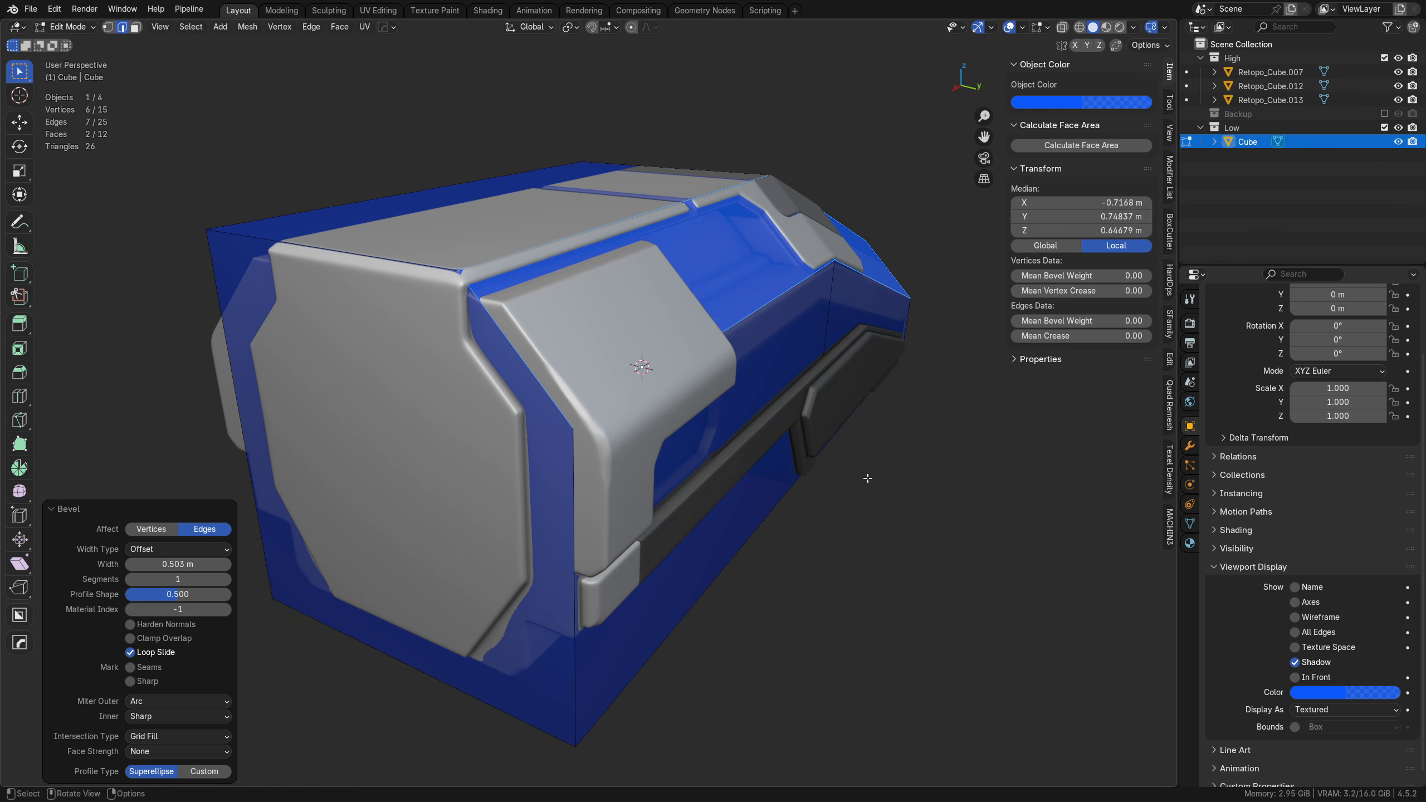
{"action": "middle_click_drag", "start_coordinate": [841, 518], "coordinate": [811, 450]}
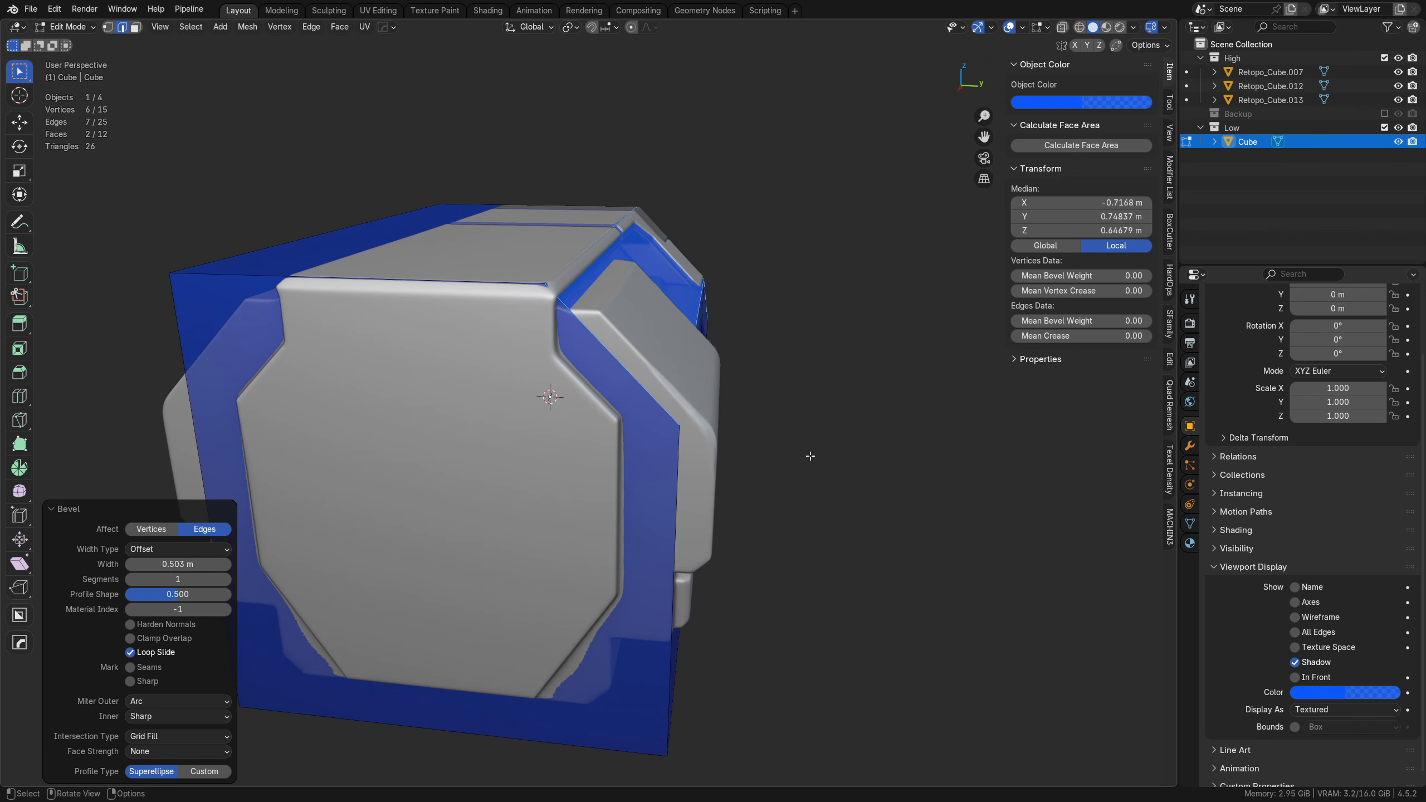
Step: Symmetrize the whole low-poly block across the Y axis from the positive to the negative side
{"action": "middle_click_drag", "start_coordinate": [790, 555], "coordinate": [799, 513]}
{"action": "key", "text": "a"}
{"action": "key", "text": "alt+x"}
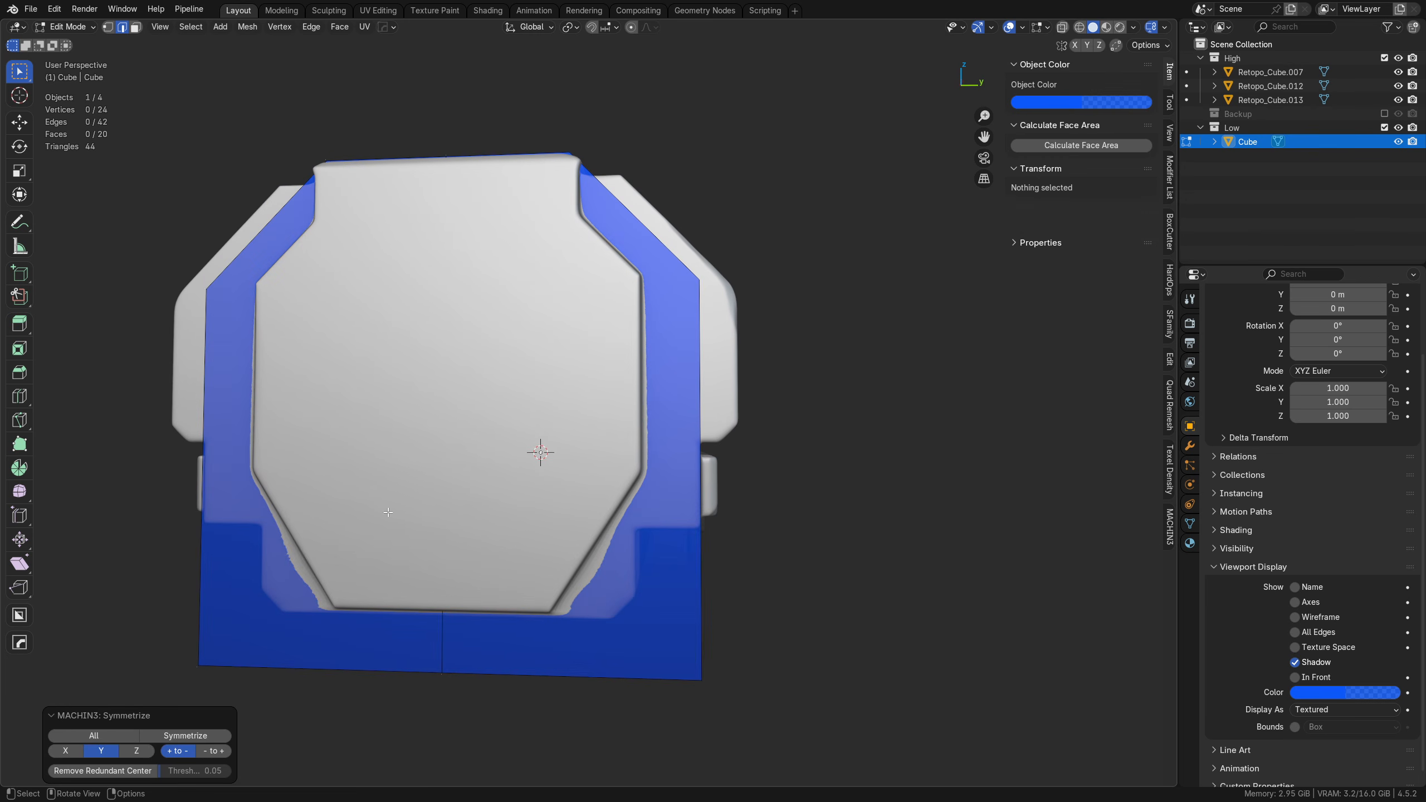
{"action": "middle_click_drag", "start_coordinate": [588, 412], "coordinate": [664, 457]}
Step: Cut a box-shaped recess along the block's lower rear side edge with BoxCutter, ending near the slanted dark trim
{"action": "key", "text": "Tab"}
{"action": "left_click", "coordinate": [697, 415]}
{"action": "key", "text": "alt+w"}
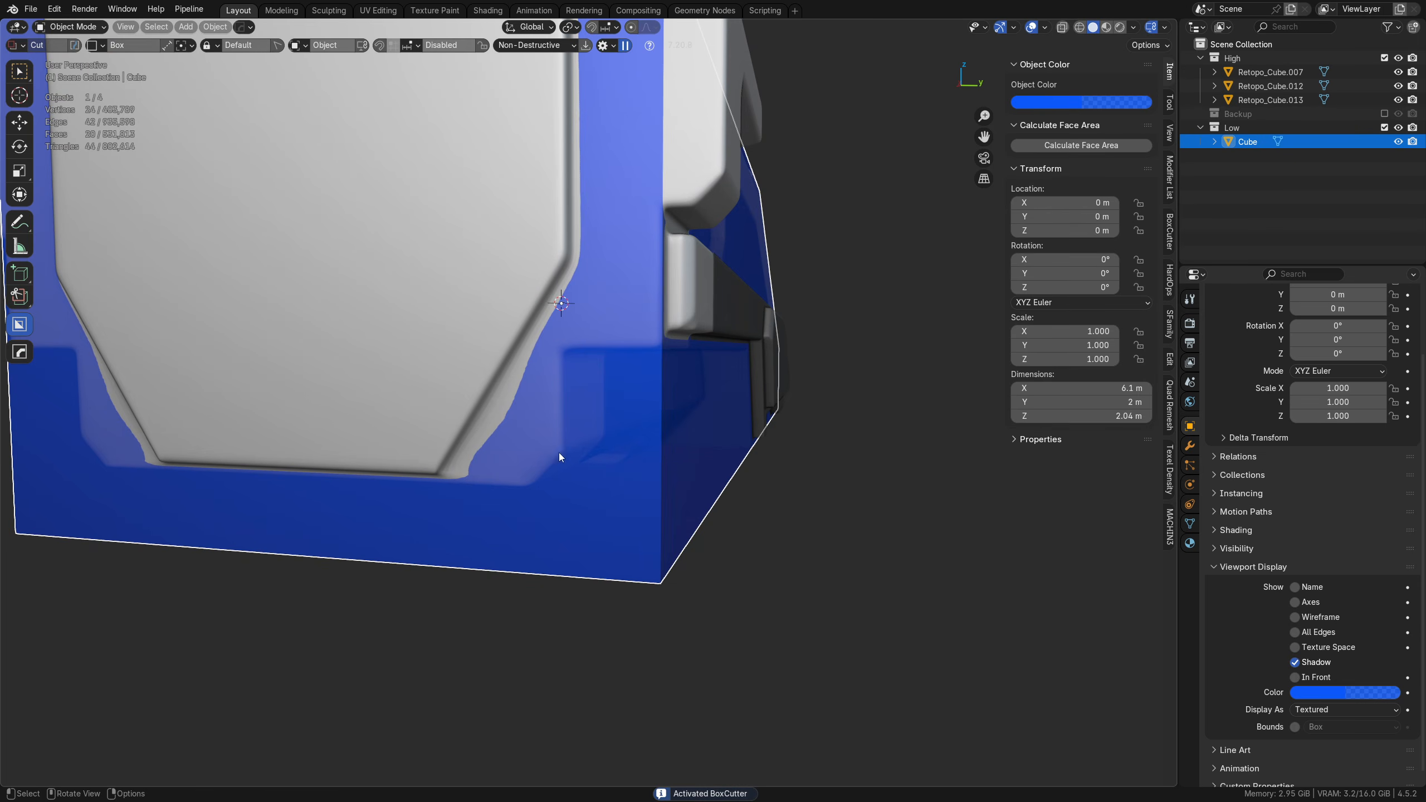
{"action": "left_click_drag", "start_coordinate": [562, 354], "coordinate": [702, 619]}
{"action": "middle_click_drag", "start_coordinate": [702, 619], "coordinate": [490, 613]}
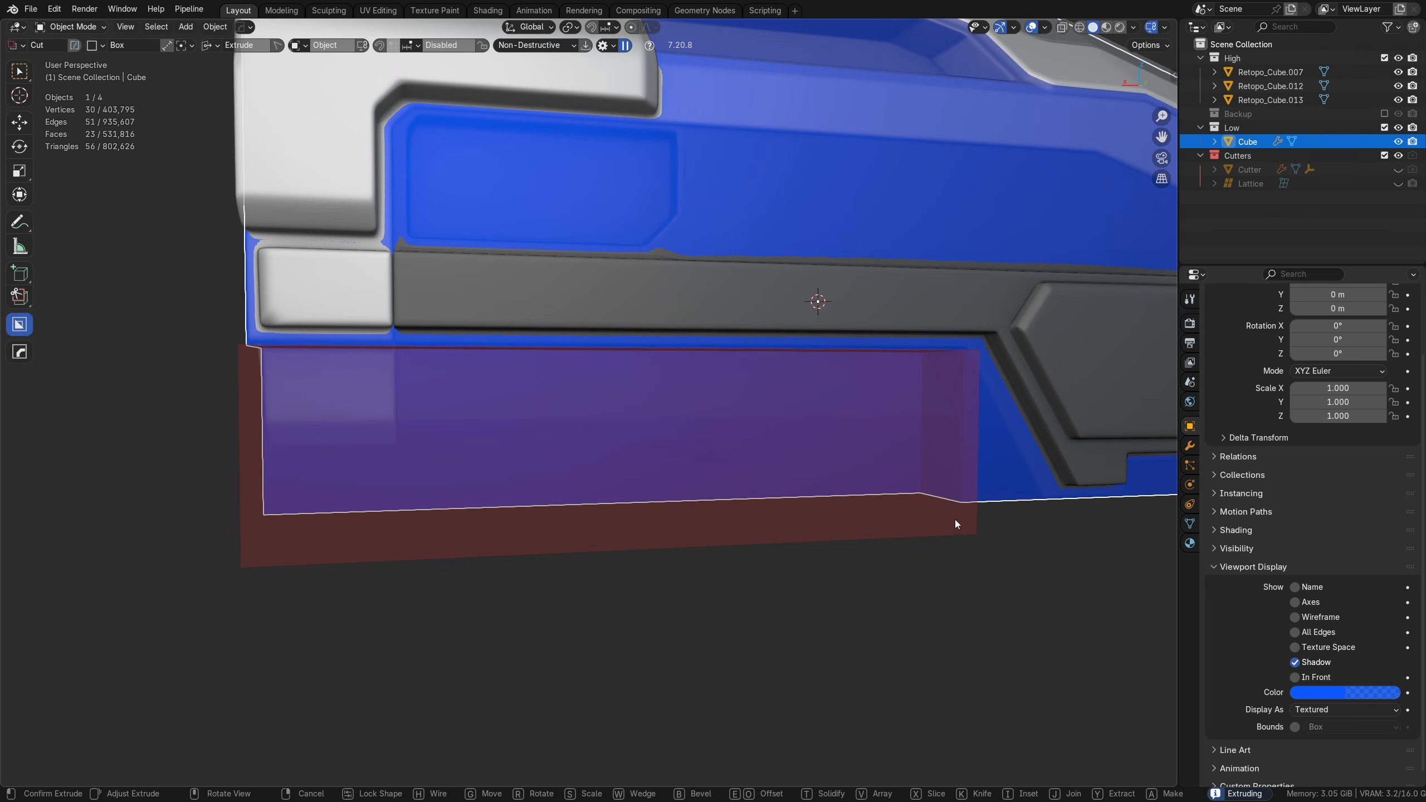
{"action": "left_click", "coordinate": [955, 520]}
{"action": "middle_click_drag", "start_coordinate": [954, 520], "coordinate": [884, 509]}
Step: Slant the cutter's front end by moving its lower vertices about 0.42 m in negative X, parallel to the hull's angled trim
{"action": "key", "text": "Tab"}
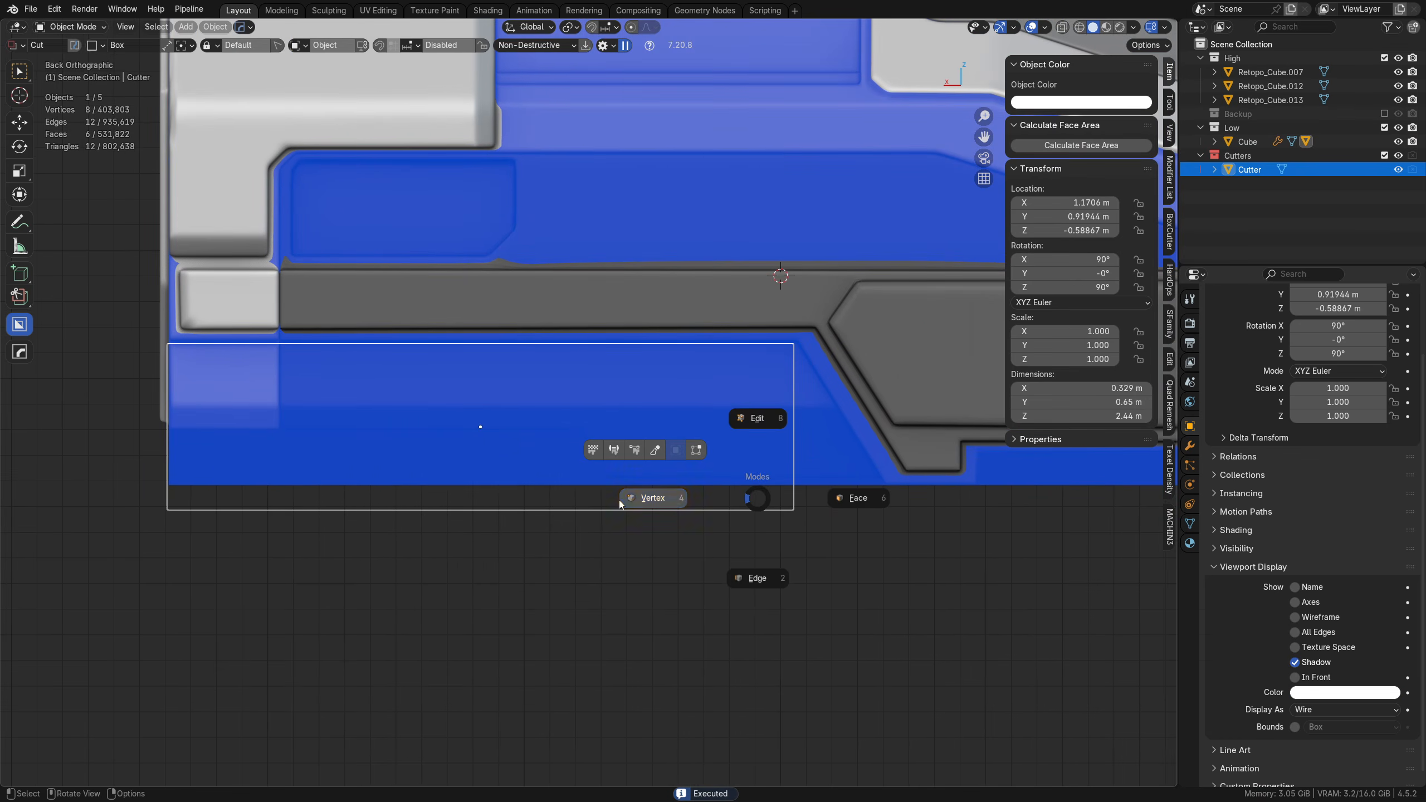
{"action": "left_click", "coordinate": [619, 499]}
{"action": "left_click_drag", "start_coordinate": [687, 548], "coordinate": [828, 469]}
{"action": "key", "text": "g"}
{"action": "key", "text": "x"}
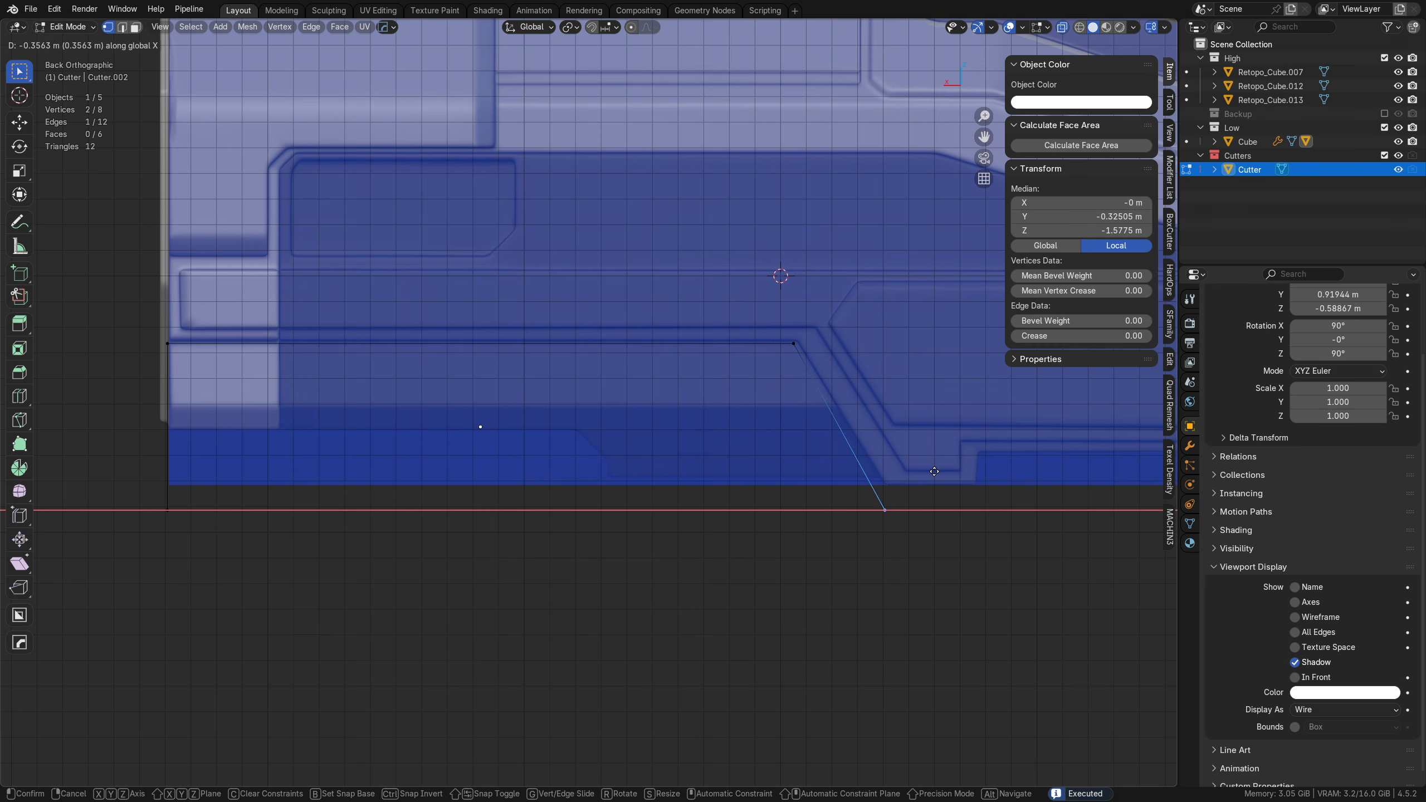
{"action": "left_click", "coordinate": [1084, 458]}
Step: Add a horizontal loop cut around the cutter, level with the point where the hull's lower side starts sloping inward
{"action": "key", "text": "alt+z"}
{"action": "middle_click_drag", "start_coordinate": [627, 519], "coordinate": [746, 506]}
{"action": "scroll", "coordinate": [798, 516], "scroll_direction": "up", "scroll_amount": 2}
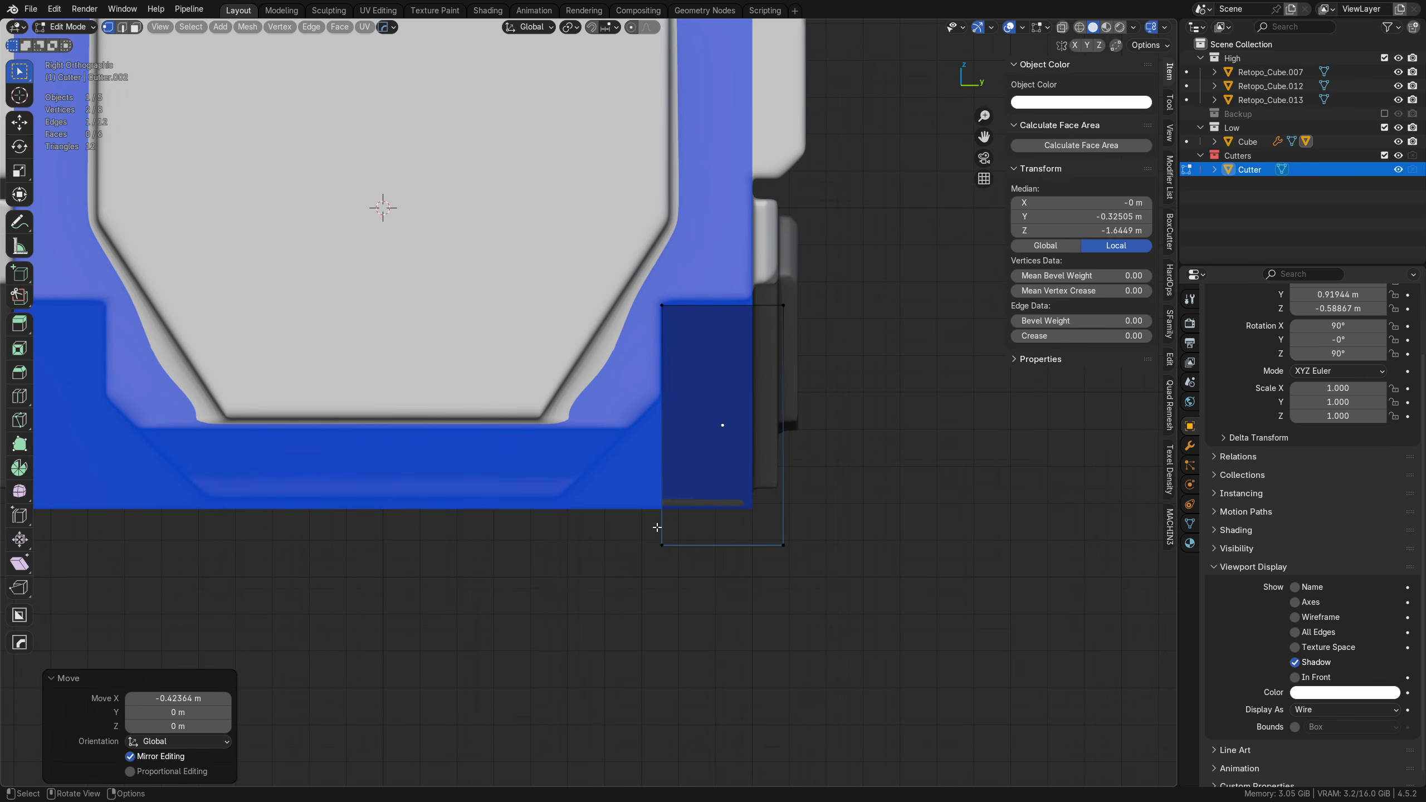
{"action": "key", "text": "ctrl+r"}
{"action": "left_click", "coordinate": [676, 397]}
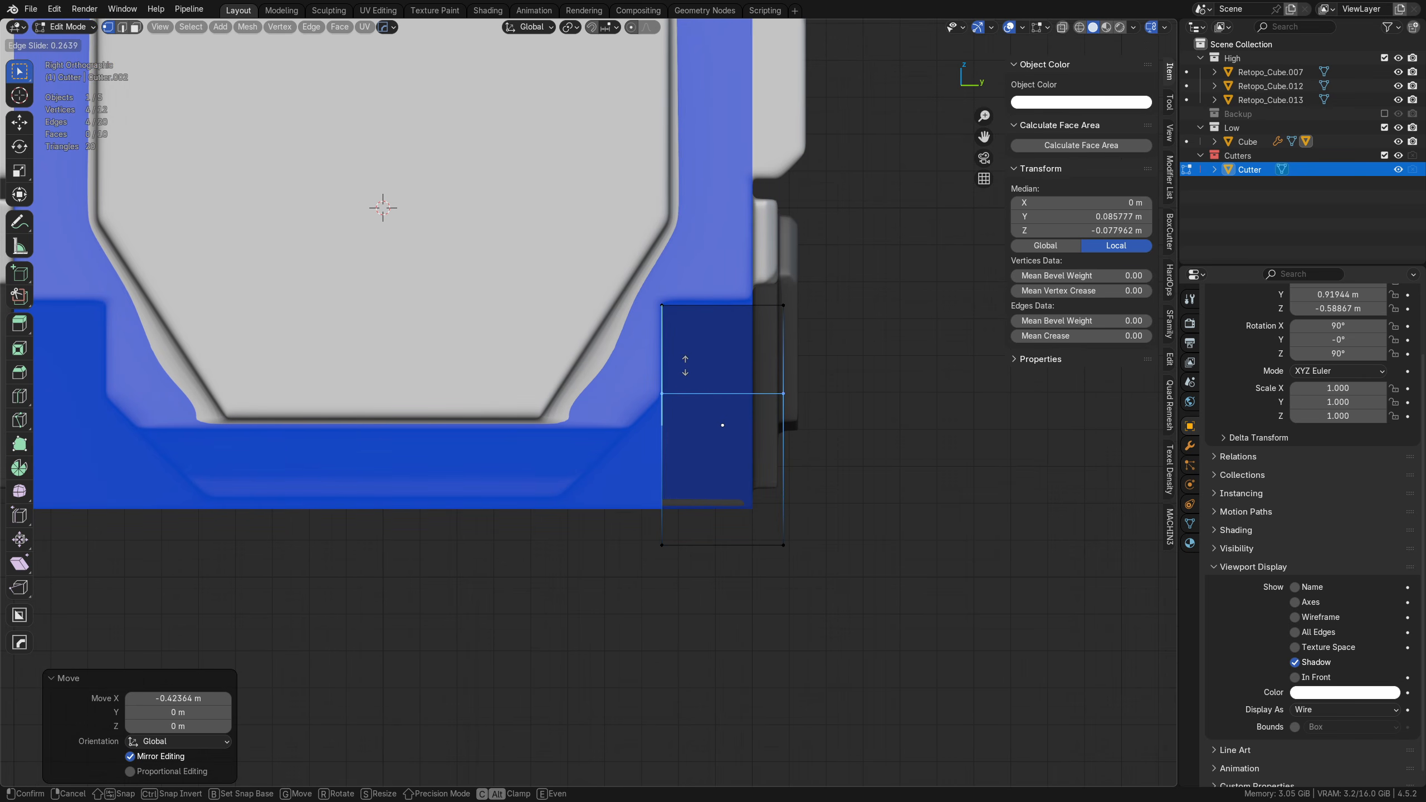
{"action": "left_click", "coordinate": [689, 375]}
{"action": "left_click_drag", "start_coordinate": [587, 603], "coordinate": [691, 517]}
{"action": "key", "text": "alt+z"}
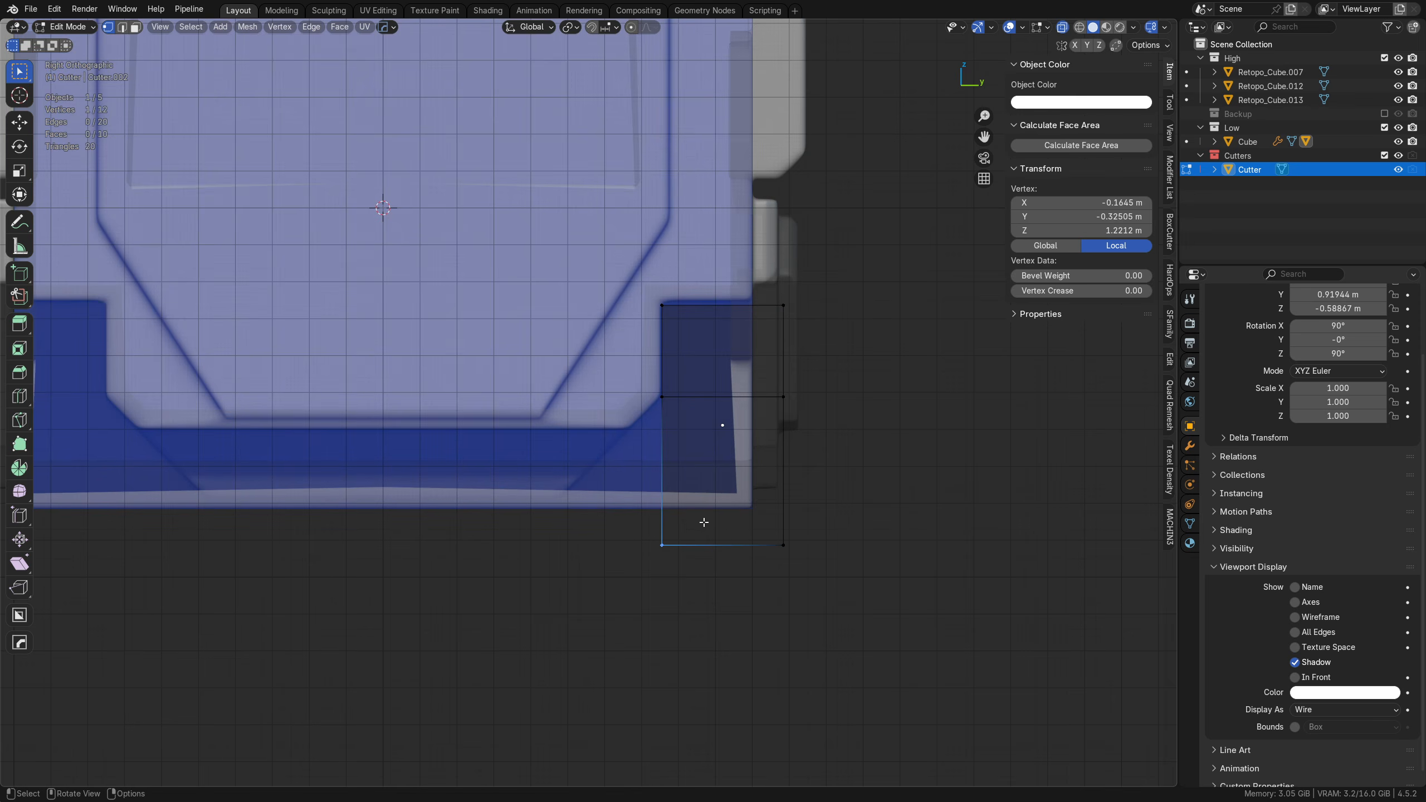
{"action": "key", "text": "alt+z"}
{"action": "key", "text": "g"}
{"action": "key", "text": "y"}
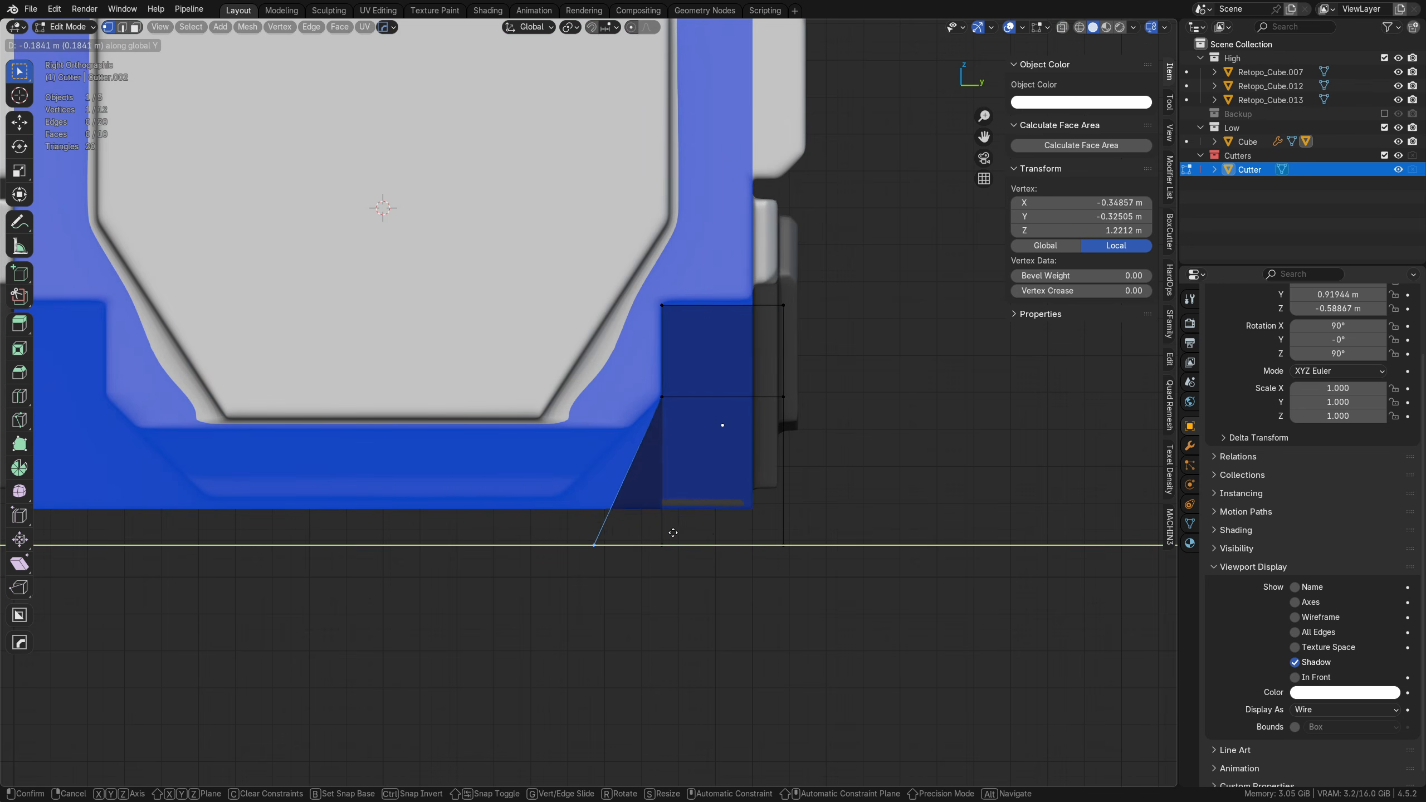
{"action": "right_click", "coordinate": [626, 533]}
Step: Move the cutter's lower inner edge about -0.396 m along Y to follow the hull's sloped underside
{"action": "key", "text": "alt+z"}
{"action": "left_click_drag", "start_coordinate": [629, 583], "coordinate": [713, 517]}
{"action": "key", "text": "g"}
{"action": "key", "text": "y"}
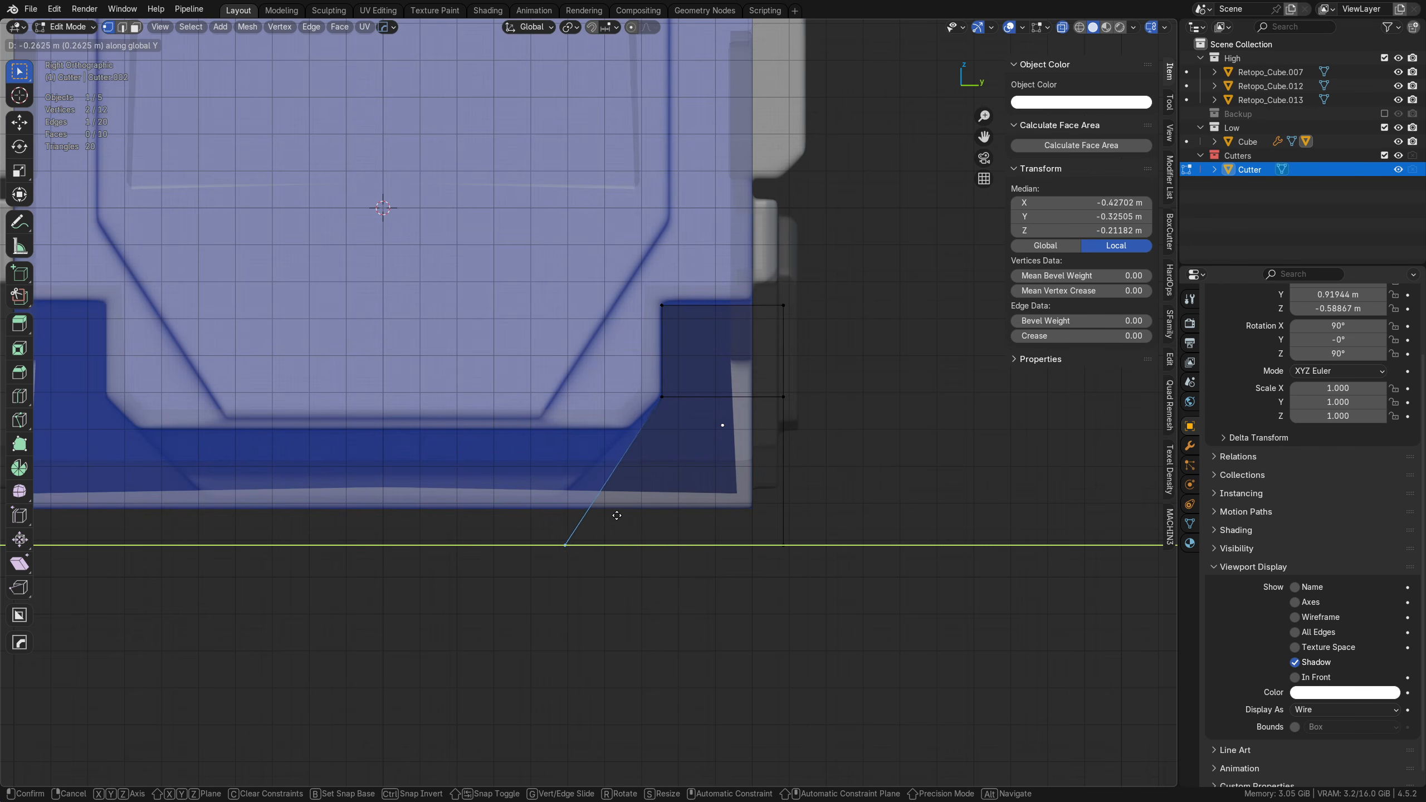
{"action": "left_click", "coordinate": [233, 482]}
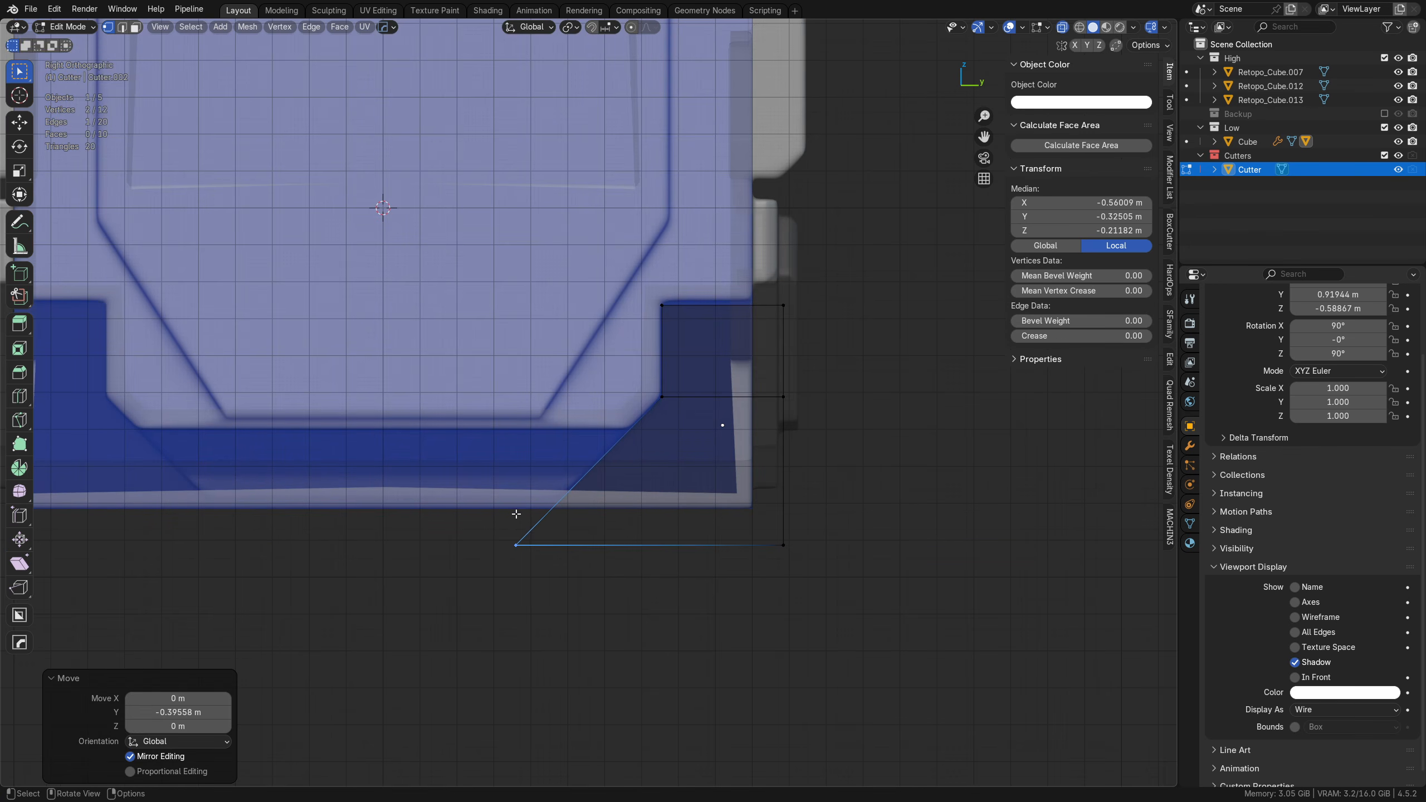
{"action": "key", "text": "alt+z"}
Step: Try a second loop cut across the cutter's sloped lower section, and undo it
{"action": "middle_click_drag", "start_coordinate": [518, 510], "coordinate": [683, 517]}
{"action": "key", "text": "ctrl+r"}
{"action": "left_click", "coordinate": [578, 504]}
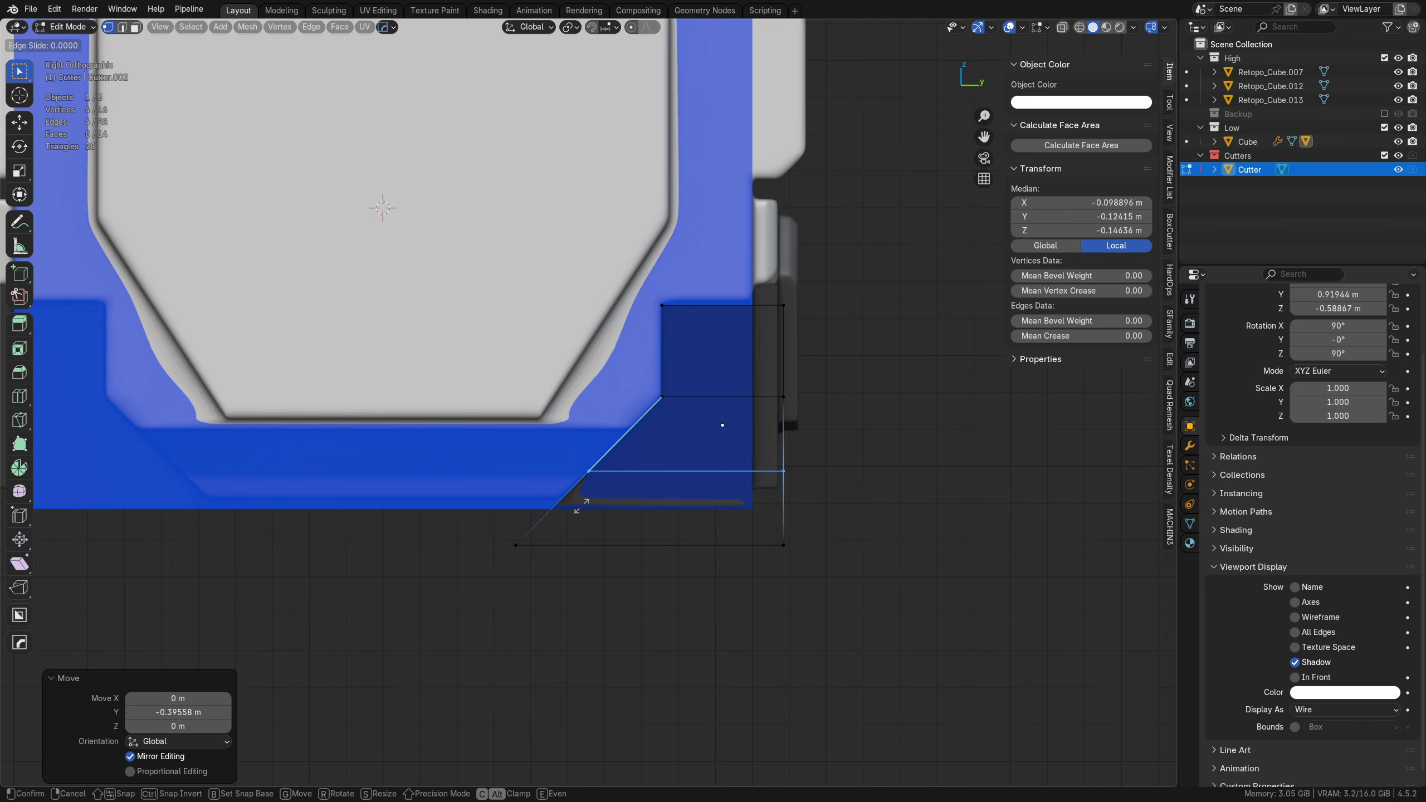
{"action": "left_click", "coordinate": [569, 516]}
{"action": "key", "text": "alt+z"}
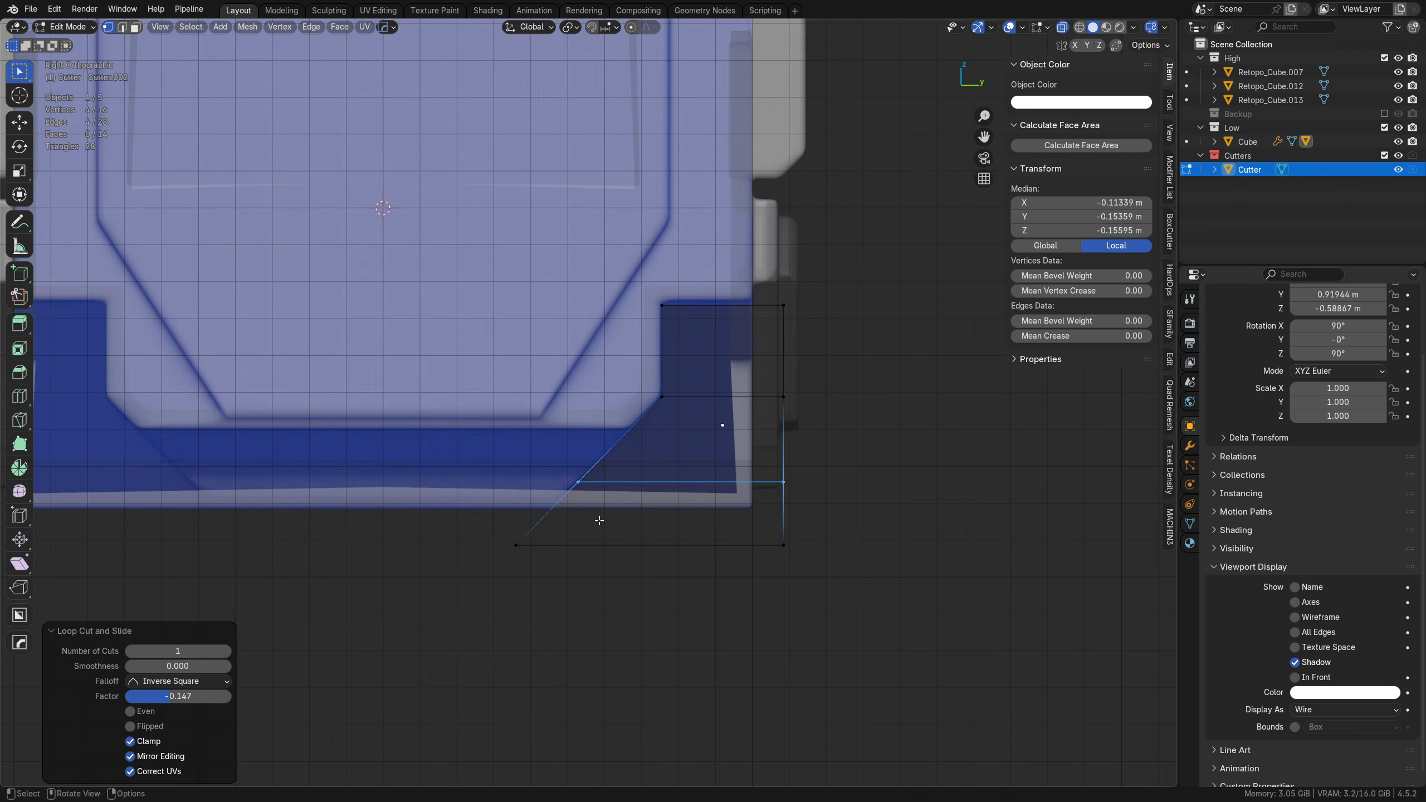
{"action": "middle_click_drag", "start_coordinate": [650, 517], "coordinate": [622, 481]}
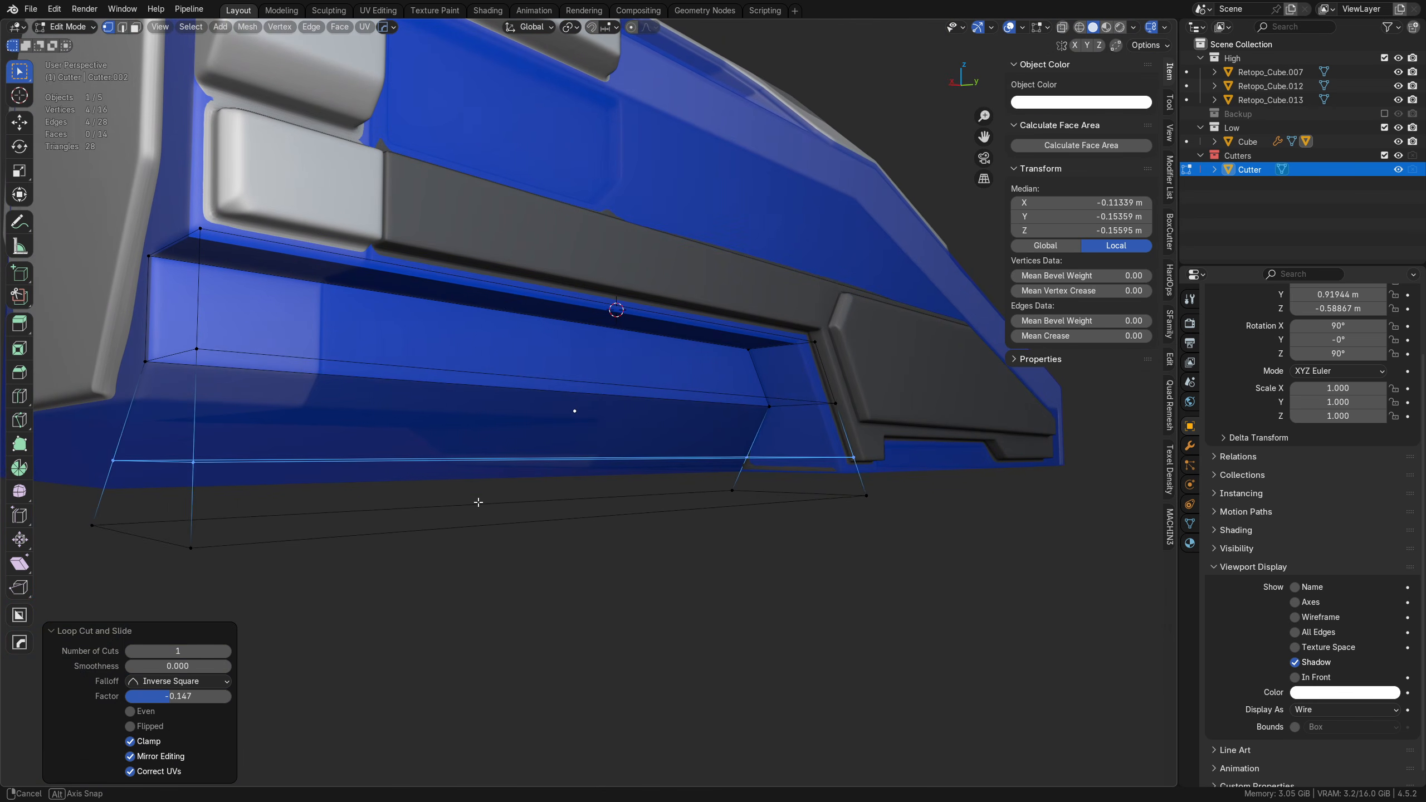
{"action": "key", "text": "ctrl+z"}
{"action": "key", "text": "ctrl+r"}
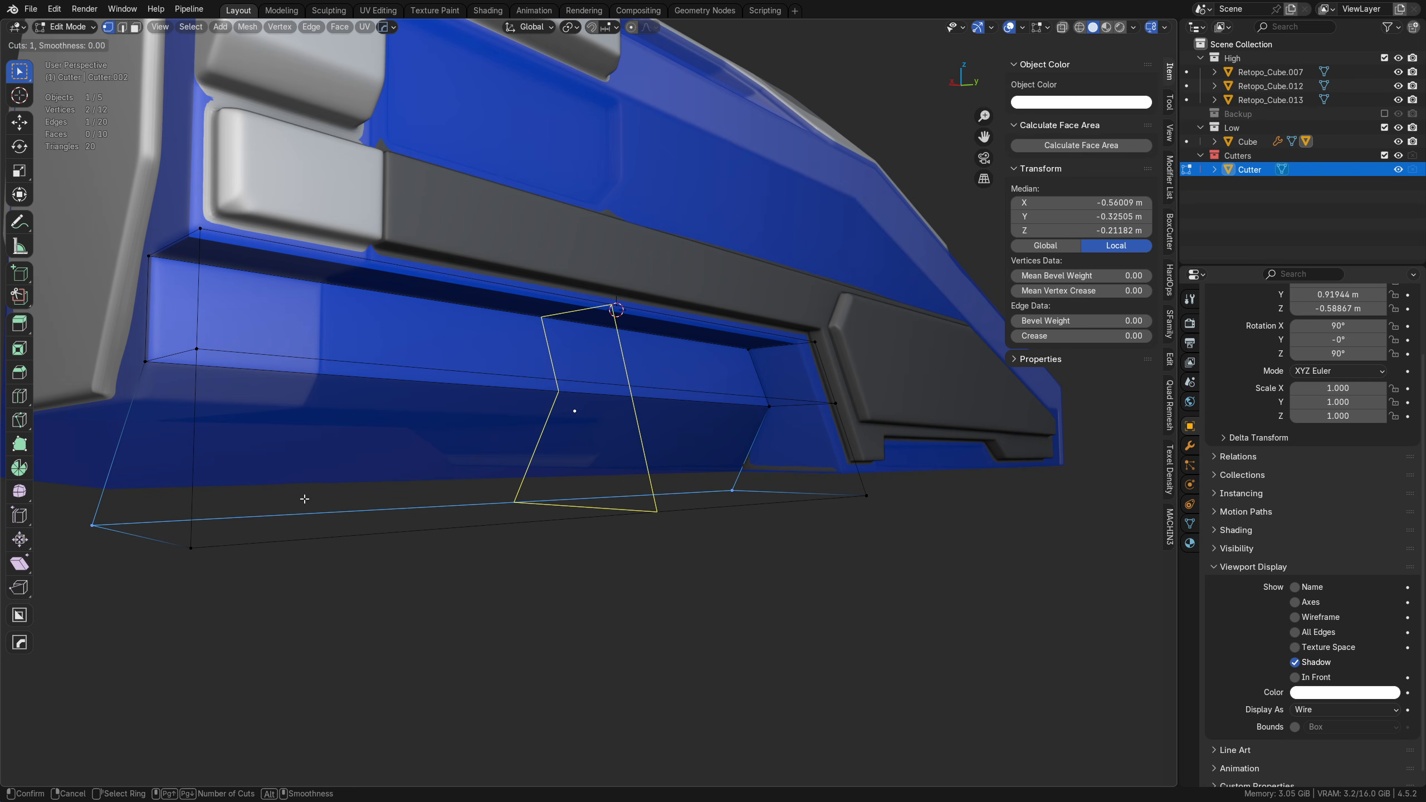
{"action": "key", "text": "Escape"}
Step: Select the low-poly block and lower its object color alpha further so the hull underneath shows through more
{"action": "middle_click_drag", "start_coordinate": [671, 490], "coordinate": [605, 474], "text": "alt"}
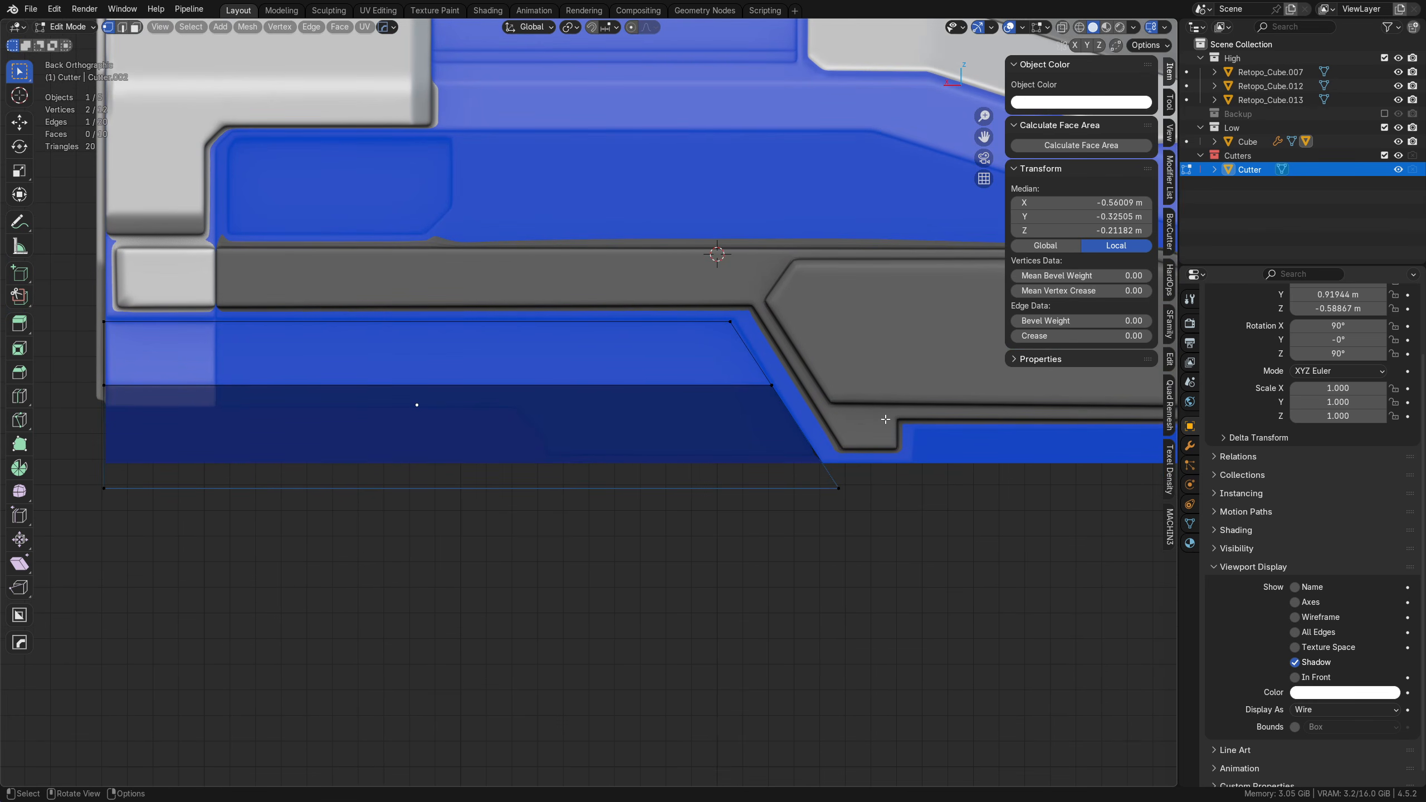
{"action": "key", "text": "Tab"}
{"action": "left_click", "coordinate": [657, 370]}
{"action": "left_click", "coordinate": [897, 462]}
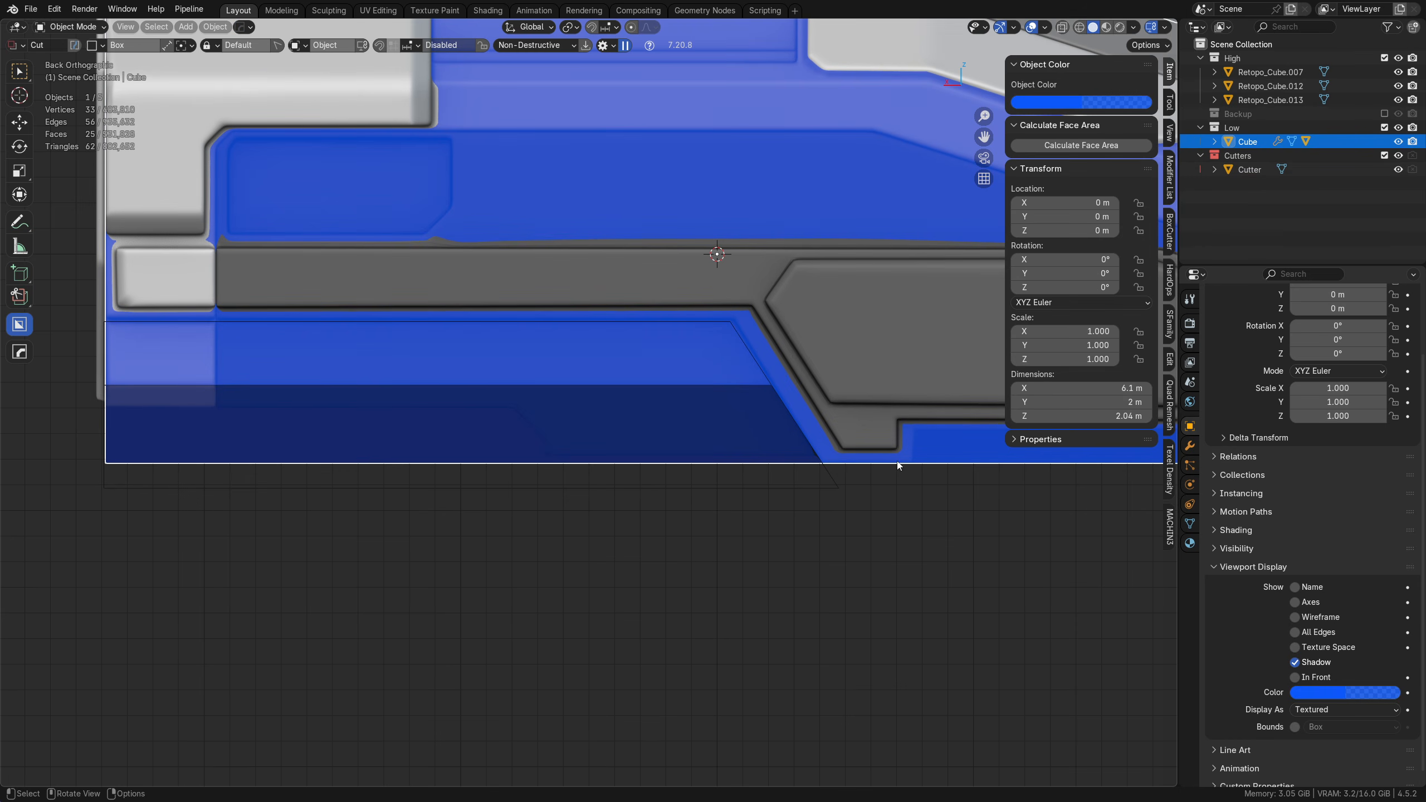
{"action": "left_click", "coordinate": [1091, 96]}
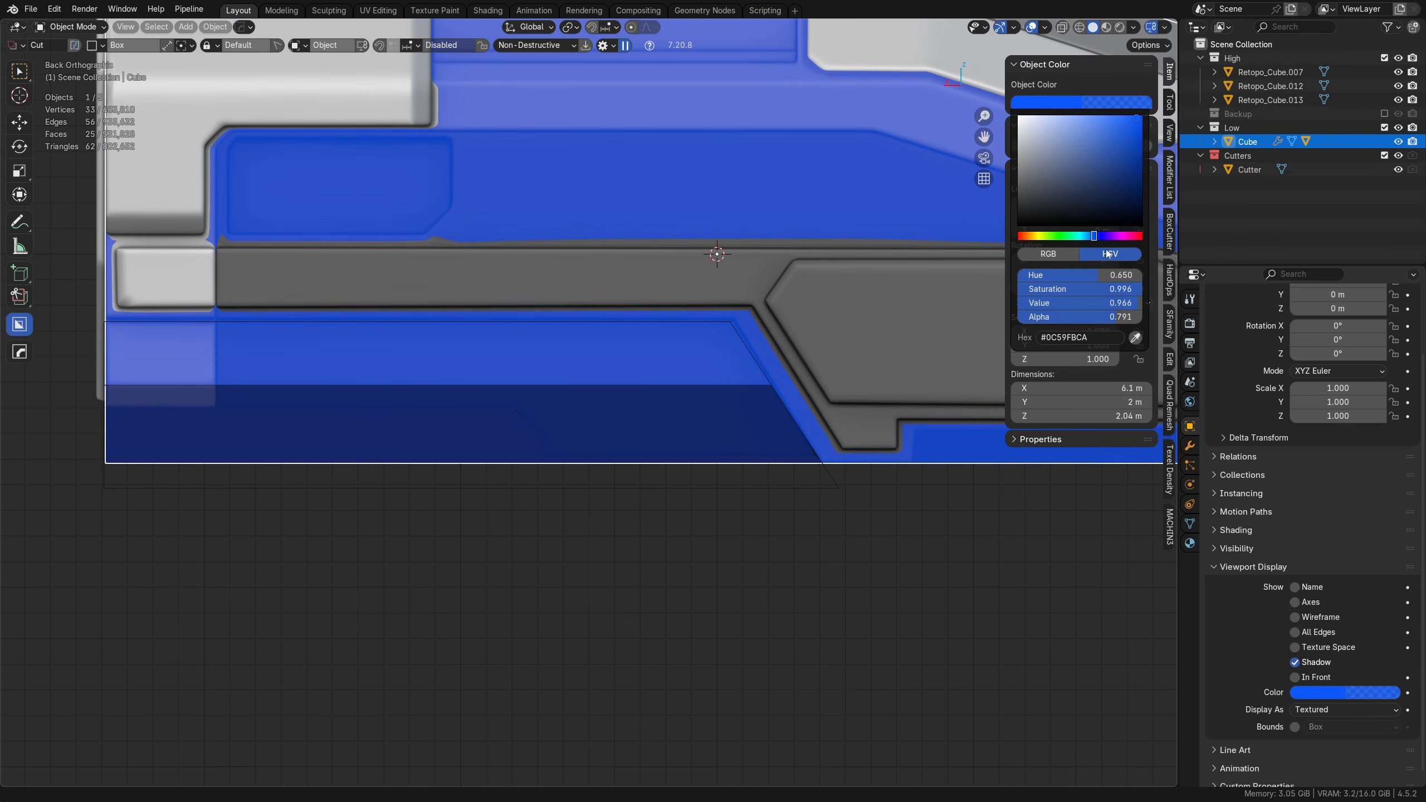
{"action": "left_click", "coordinate": [1115, 105]}
{"action": "left_click_drag", "start_coordinate": [1114, 318], "coordinate": [1071, 317]}
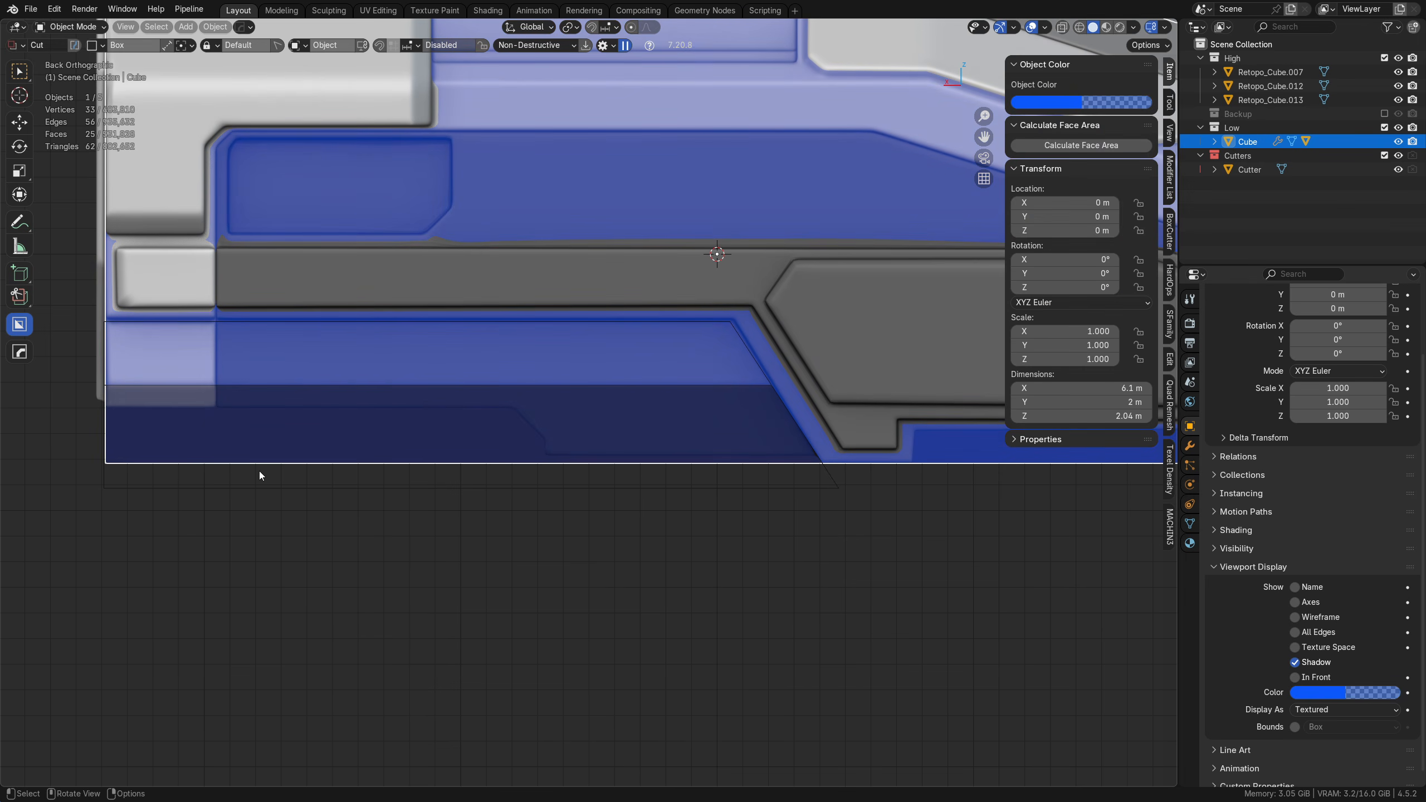
Step: Add one loop cut to the cutter's lower section with a slide factor of -0.330, aligned with the hull's bottom edge
{"action": "left_click", "coordinate": [227, 486]}
{"action": "key", "text": "Tab"}
{"action": "left_click", "coordinate": [303, 497]}
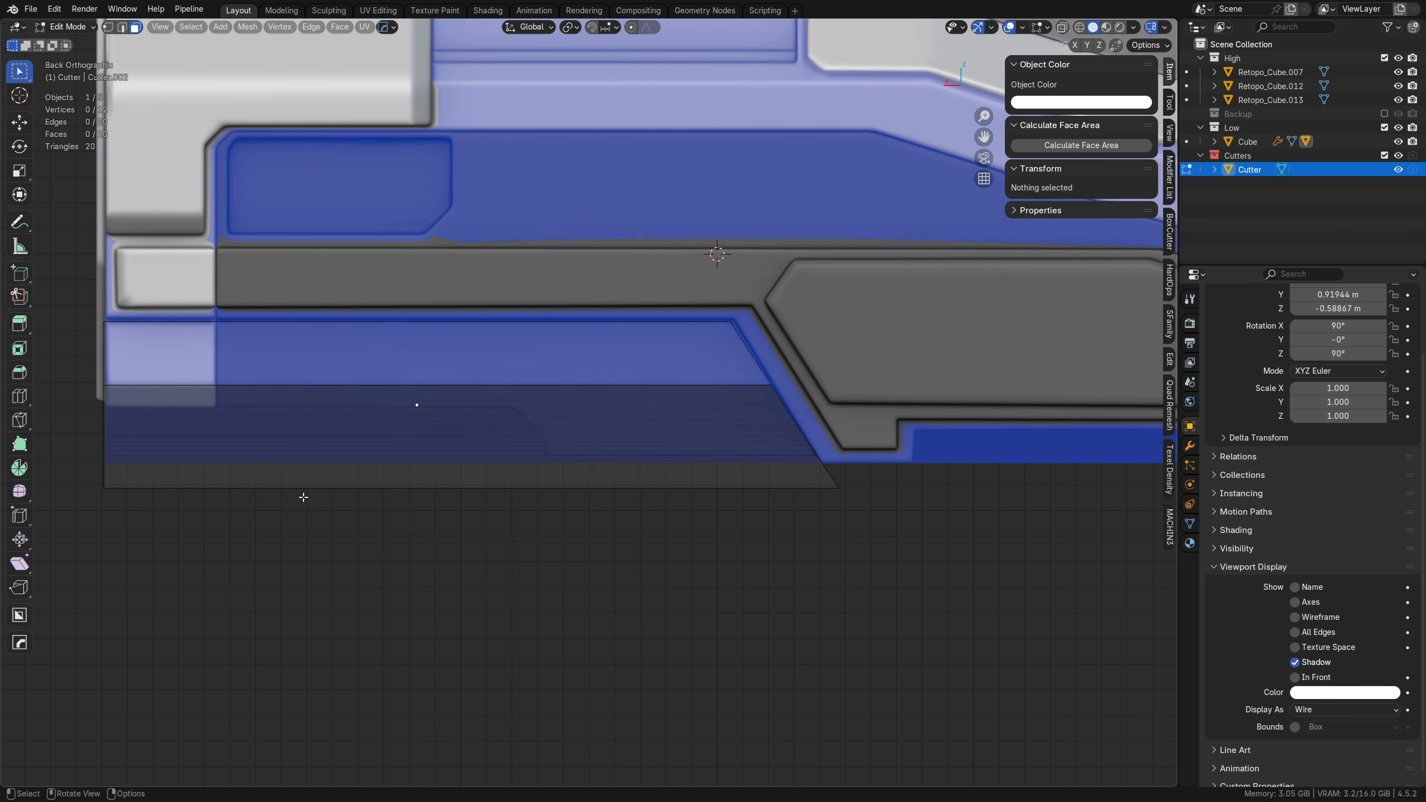
{"action": "key", "text": "Tab"}
{"action": "left_click", "coordinate": [567, 530]}
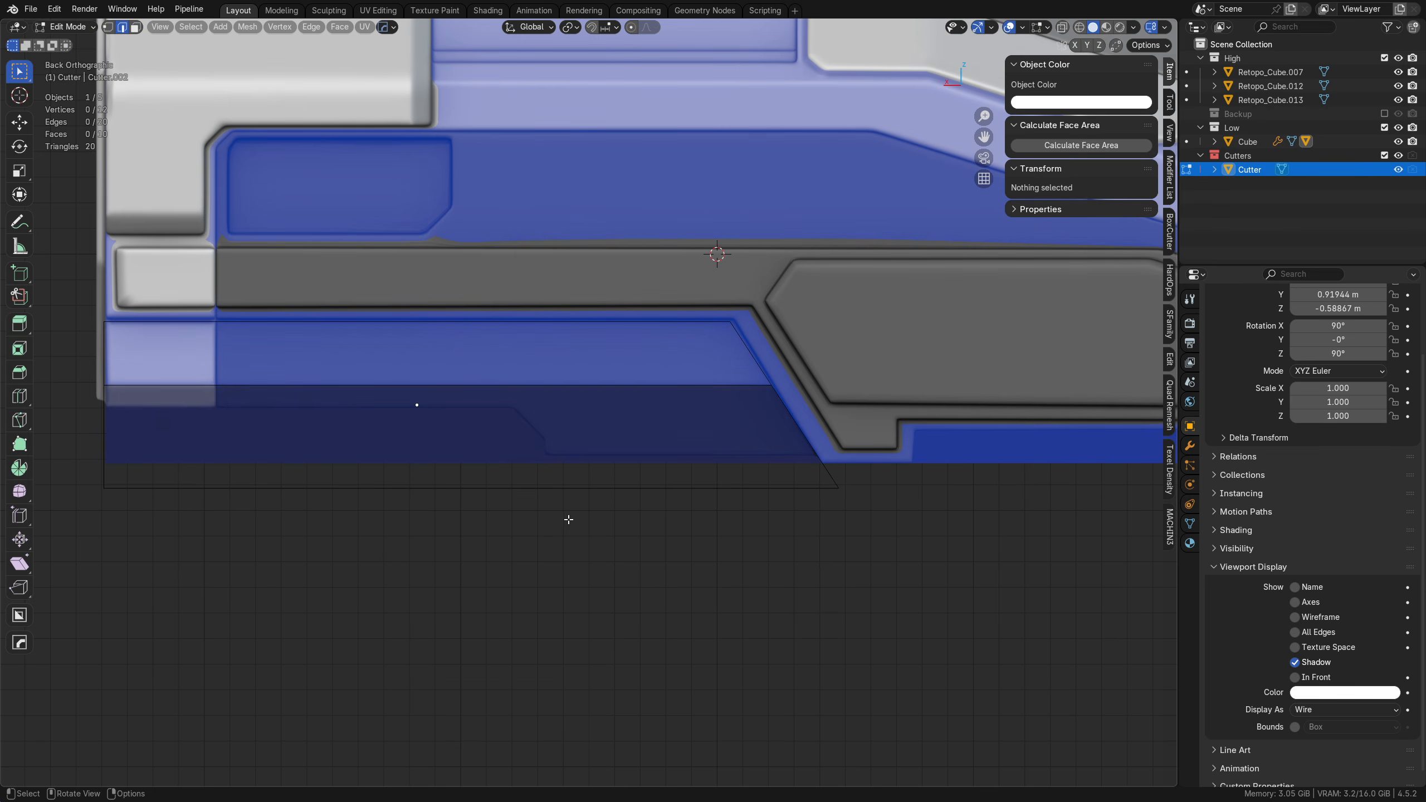
{"action": "key", "text": "ctrl+r"}
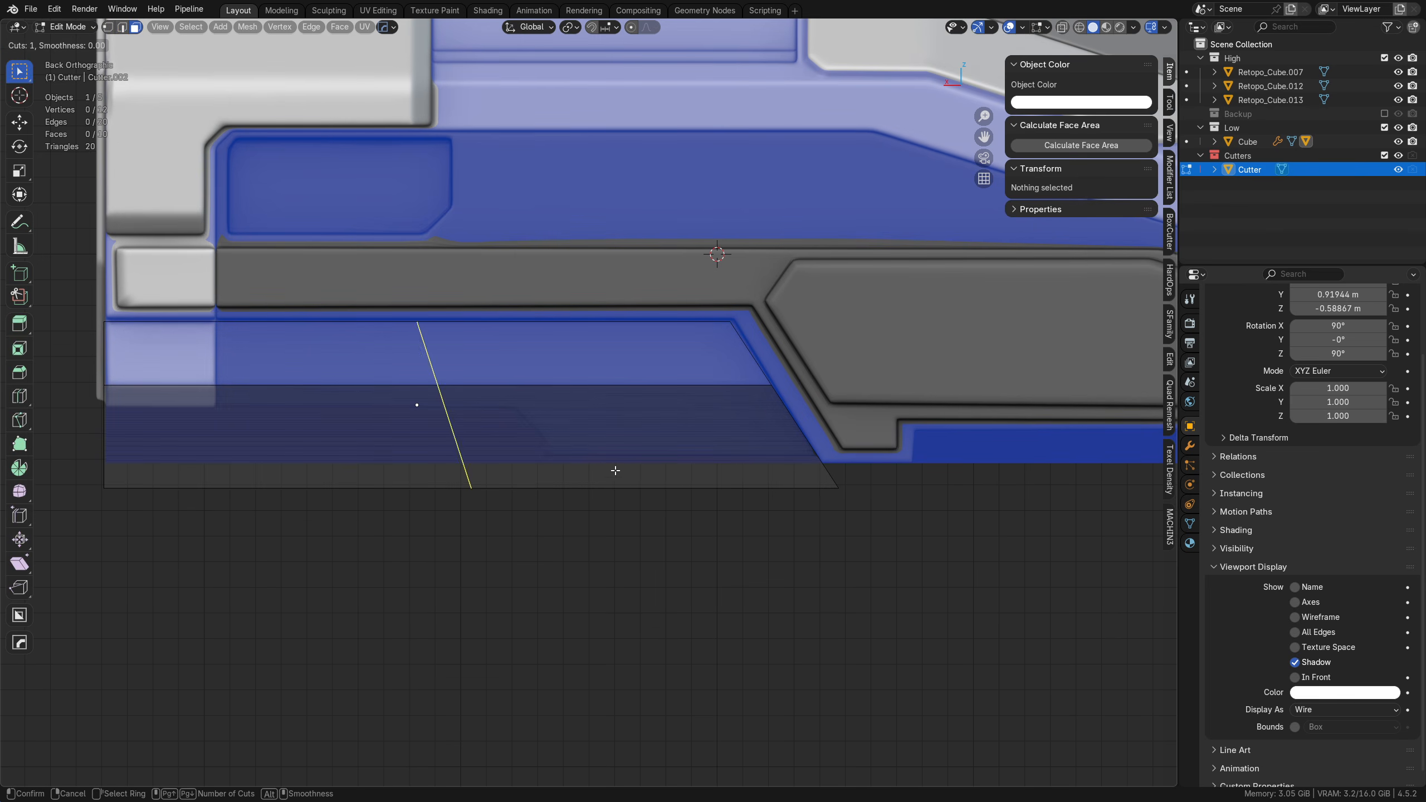
{"action": "left_click", "coordinate": [790, 444]}
{"action": "left_click", "coordinate": [818, 600]}
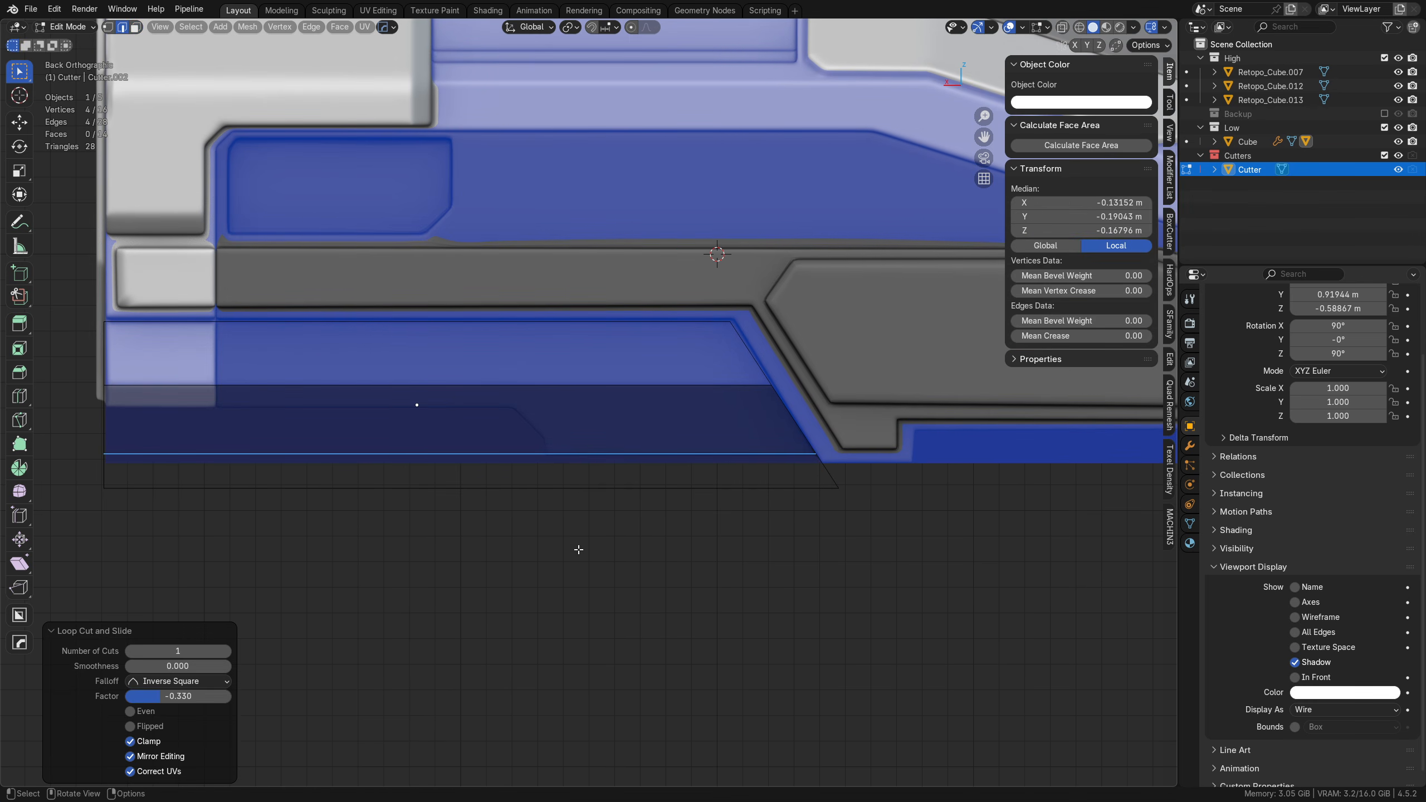
Step: Extrude the lowest band of the cutter's sloped inner face about 0.97 m in negative Y beneath the hull
{"action": "middle_click_drag", "start_coordinate": [576, 547], "coordinate": [661, 529]}
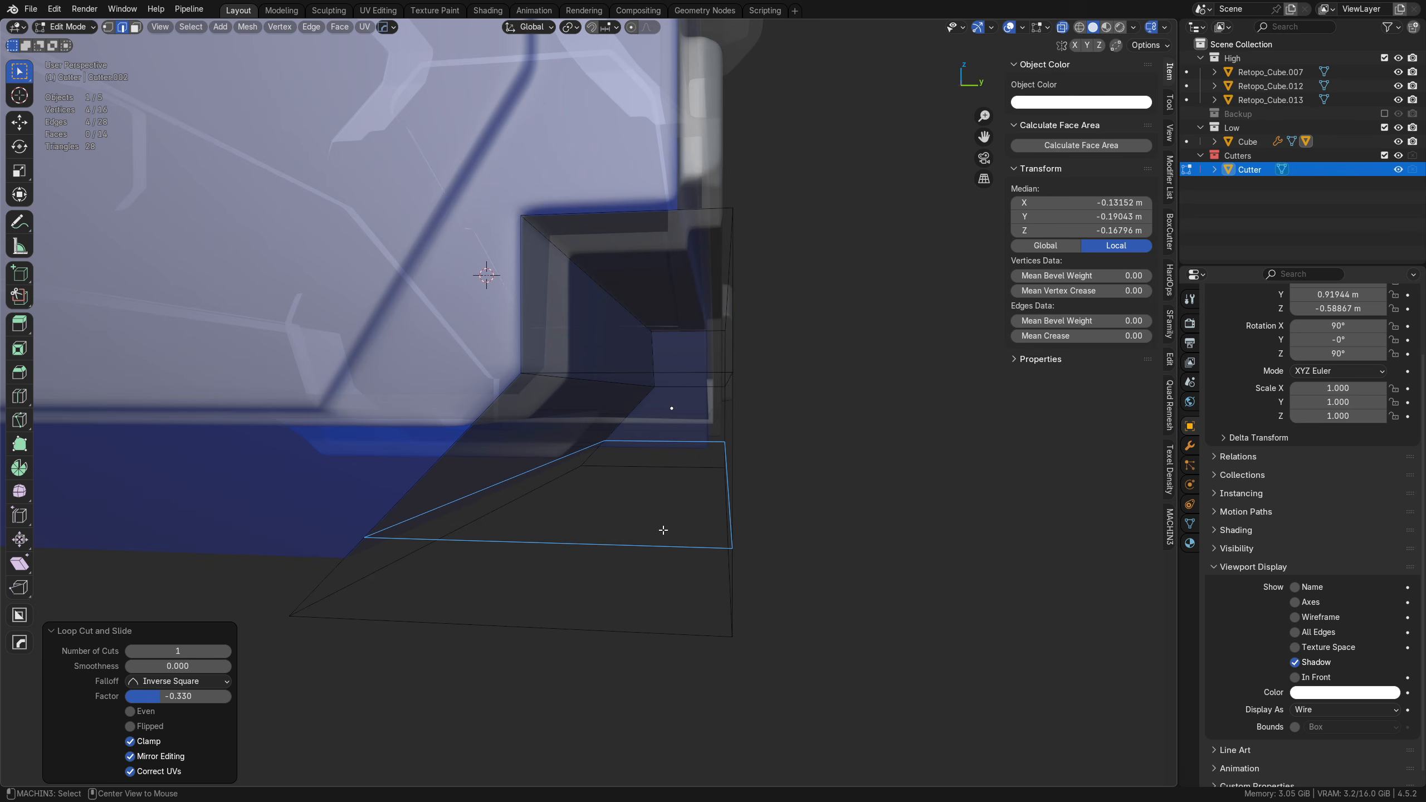
{"action": "middle_click_drag", "start_coordinate": [572, 523], "coordinate": [650, 510]}
{"action": "key", "text": "alt+z"}
{"action": "key", "text": "Tab"}
{"action": "left_click", "coordinate": [735, 512]}
{"action": "left_click", "coordinate": [672, 493]}
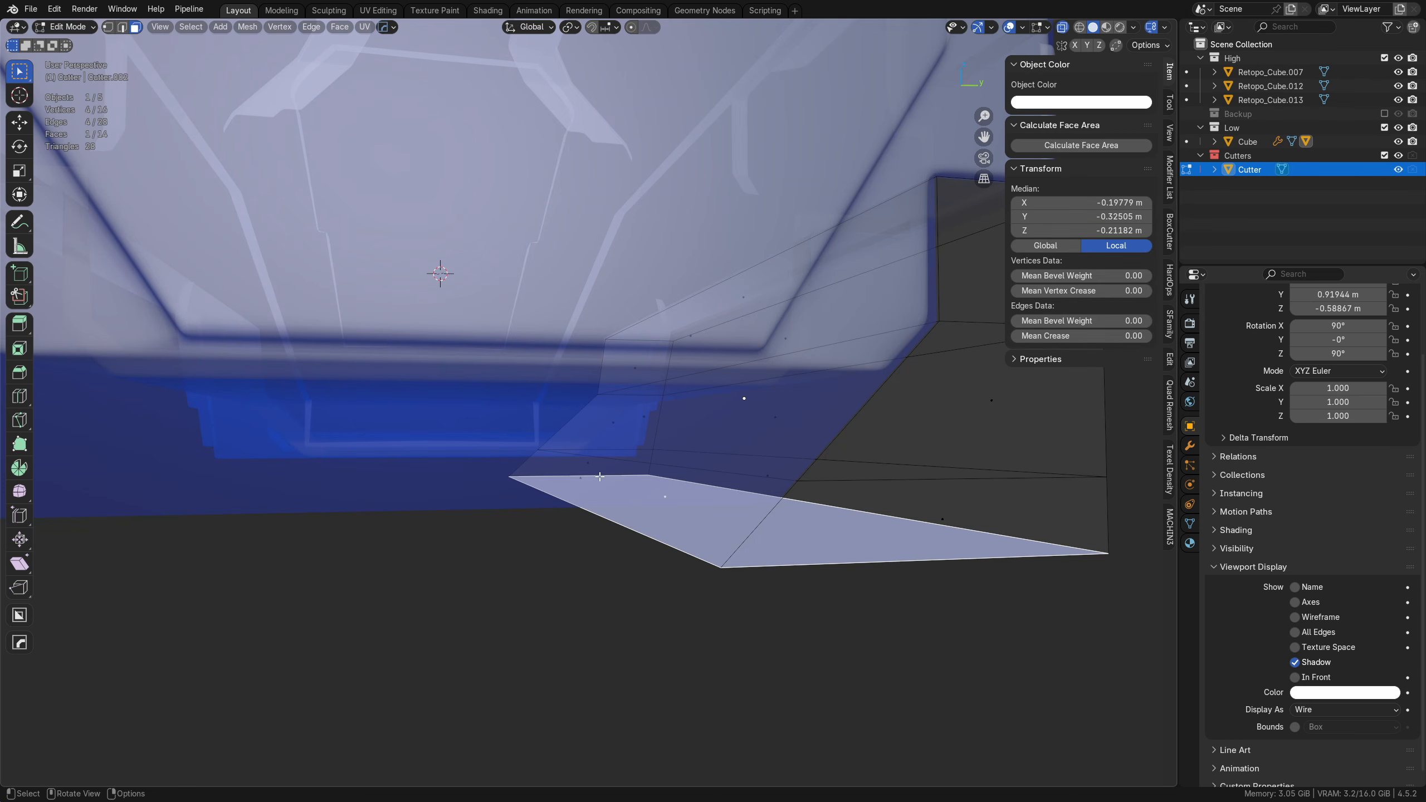
{"action": "key", "text": "e"}
{"action": "key", "text": "y"}
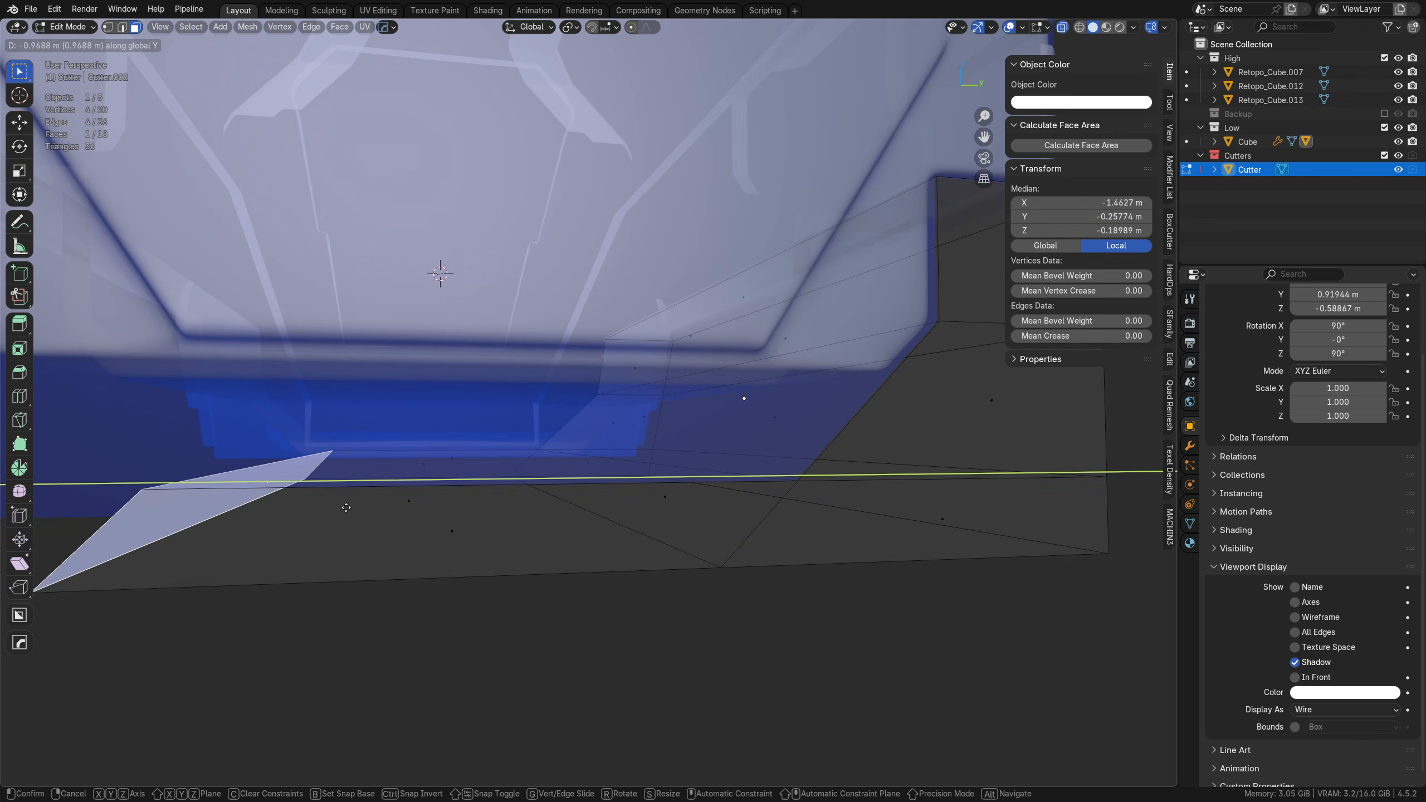
{"action": "left_click", "coordinate": [344, 507]}
{"action": "scroll", "coordinate": [512, 497], "scroll_direction": "down", "scroll_amount": 7}
Step: Mirror the cutter across the Y axis, using the hull object Retopo_Cube.012 as the mirror object
{"action": "key", "text": "Tab"}
{"action": "left_click", "coordinate": [536, 464]}
{"action": "key", "text": "alt+z"}
{"action": "middle_click_drag", "start_coordinate": [554, 429], "coordinate": [515, 483]}
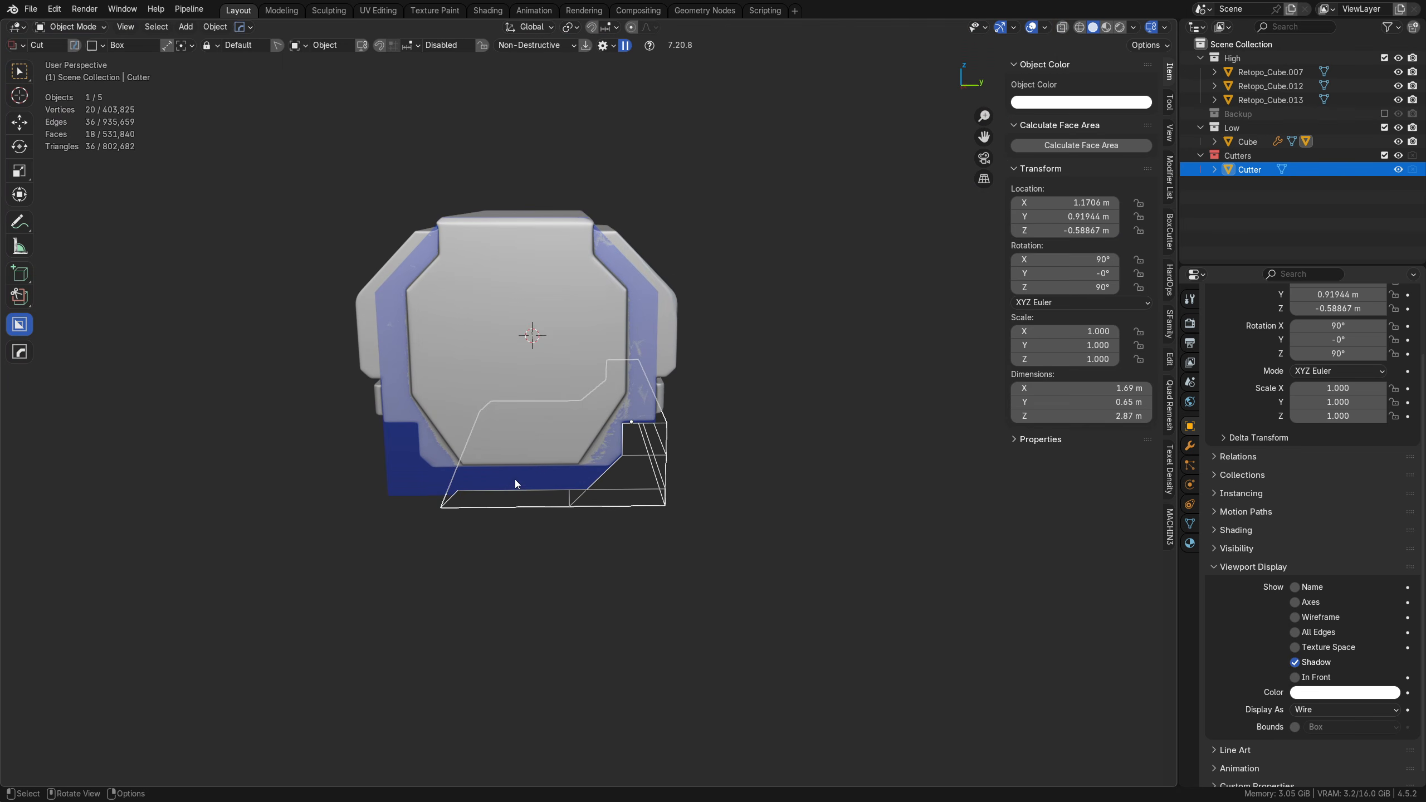
{"action": "left_click", "coordinate": [525, 222], "text": "shift"}
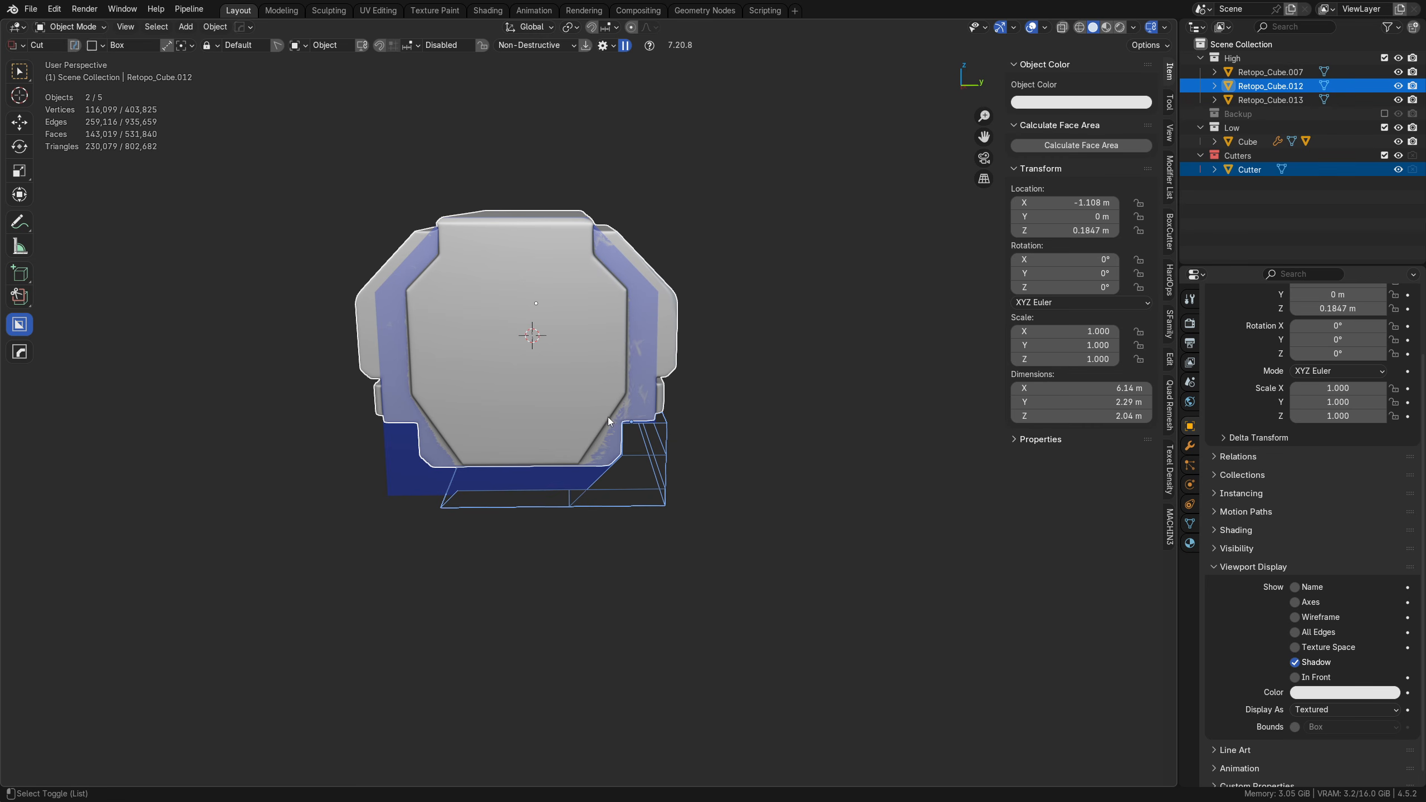
{"action": "key", "text": "alt+x"}
{"action": "left_click", "coordinate": [325, 418]}
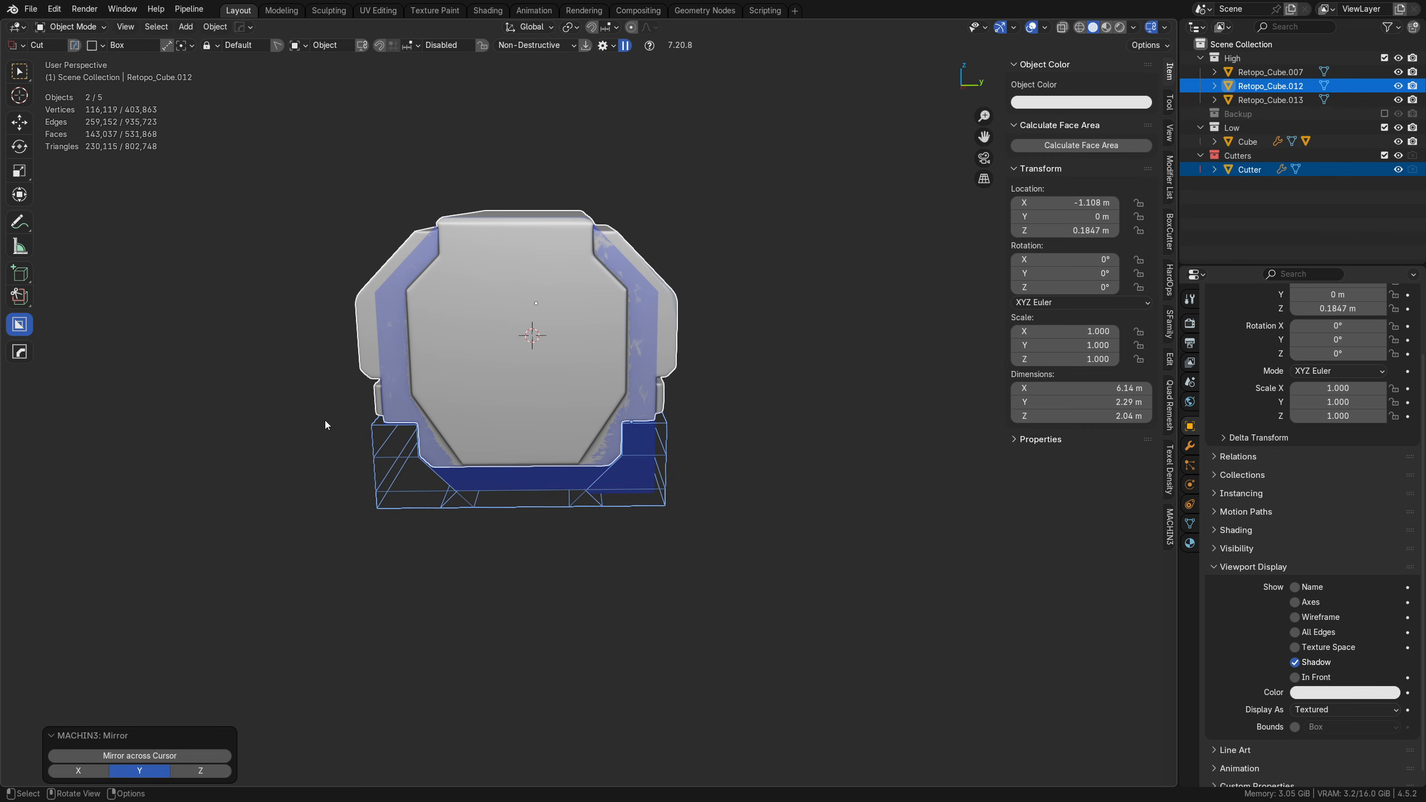
Step: Enable Y bisect on the cutter's Mirror modifier, leaving Y flip off
{"action": "left_click", "coordinate": [1189, 446]}
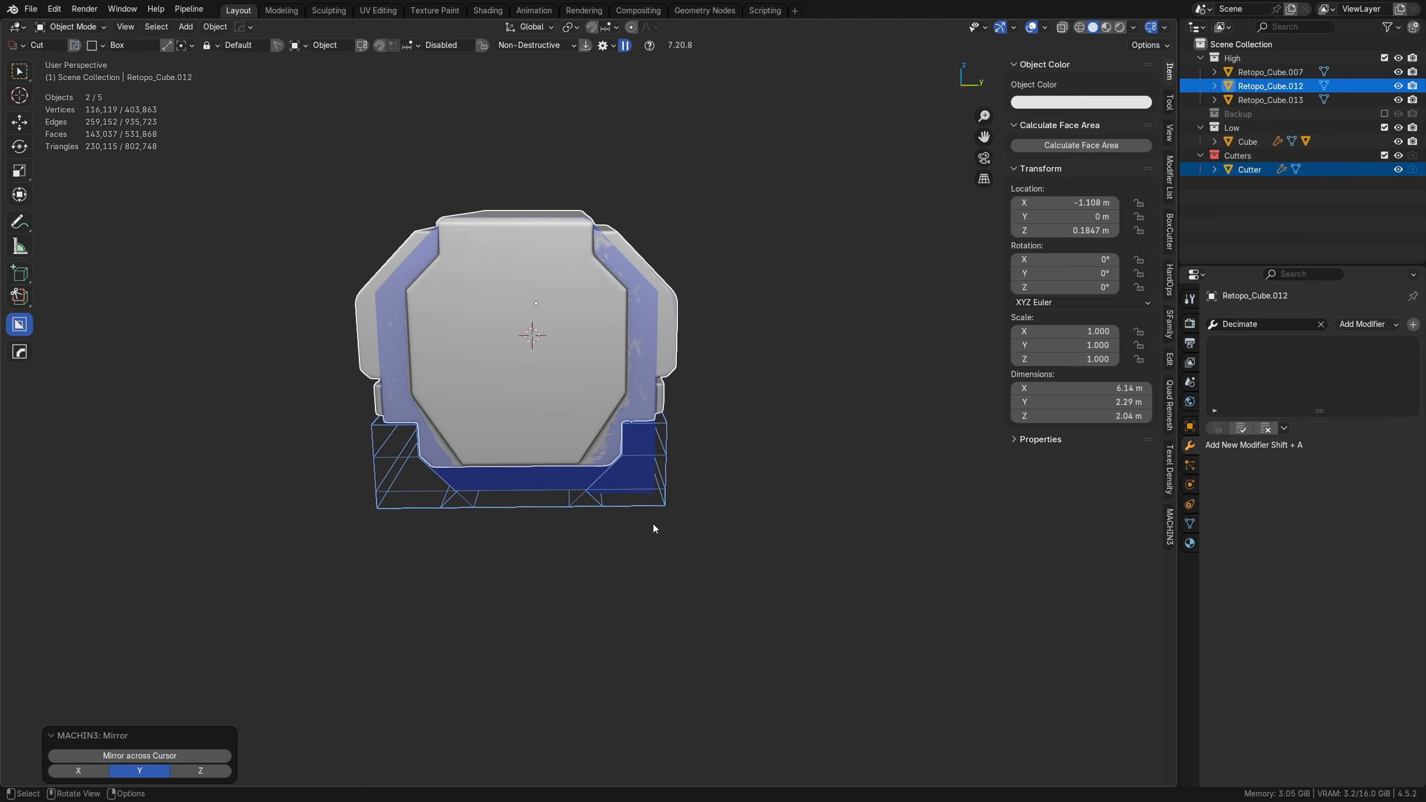
{"action": "left_click", "coordinate": [646, 505]}
{"action": "left_click", "coordinate": [1285, 521]}
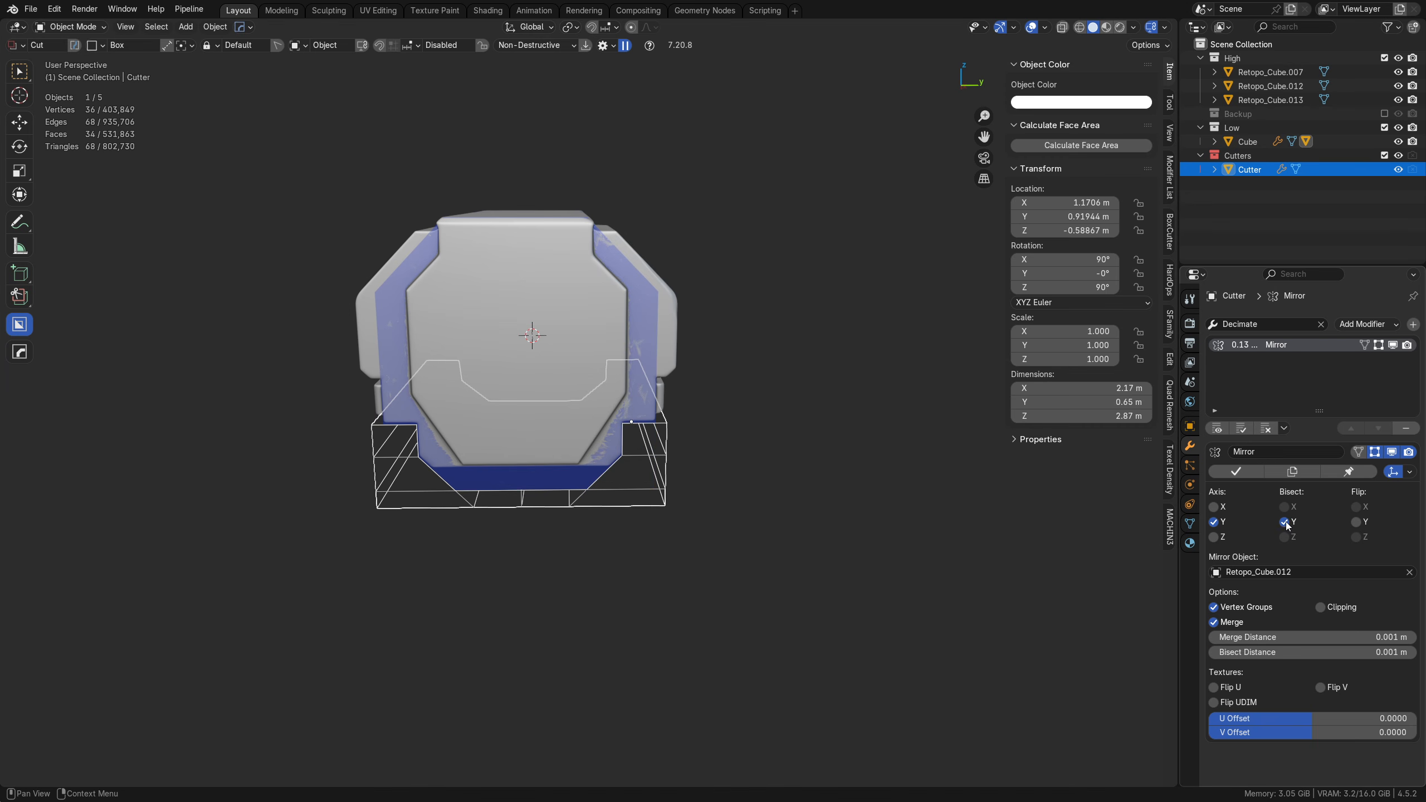
{"action": "left_click", "coordinate": [1353, 523]}
{"action": "left_click", "coordinate": [1353, 524]}
{"action": "left_click", "coordinate": [827, 544]}
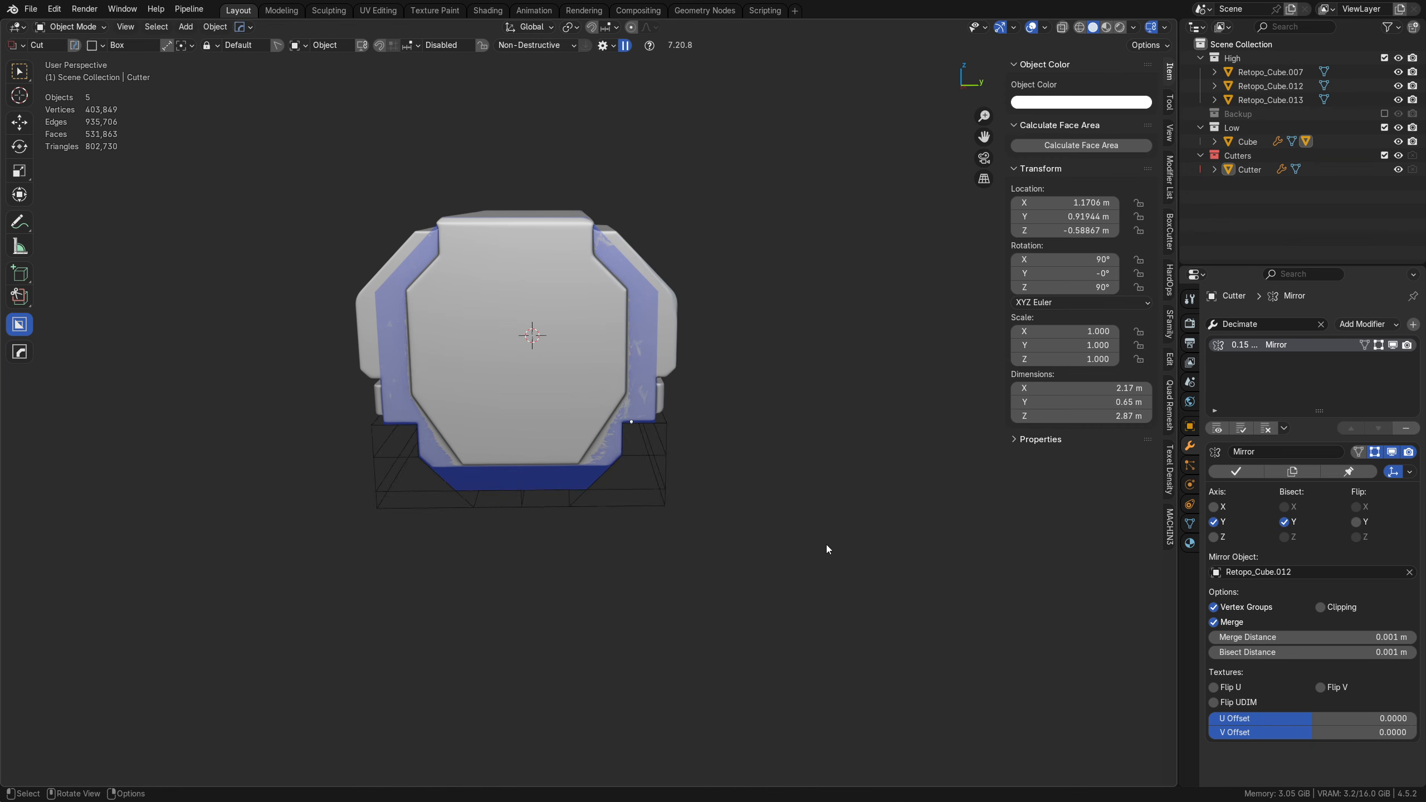
Step: Apply the low-poly block's Boolean modifier and delete the cutter object
{"action": "scroll", "coordinate": [604, 465], "scroll_direction": "up", "scroll_amount": 4}
{"action": "middle_click_drag", "start_coordinate": [826, 543], "coordinate": [520, 469]}
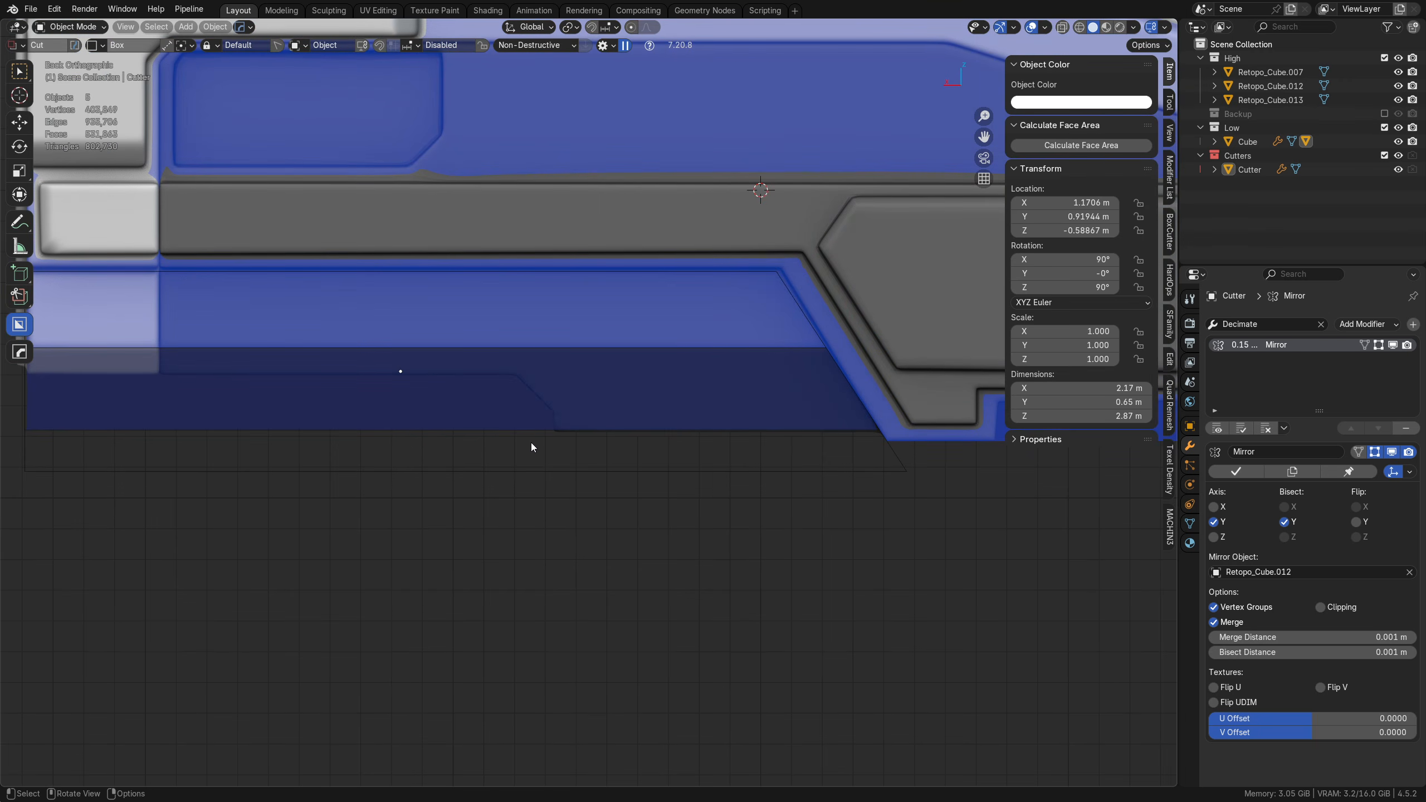
{"action": "middle_click_drag", "start_coordinate": [547, 440], "coordinate": [611, 405]}
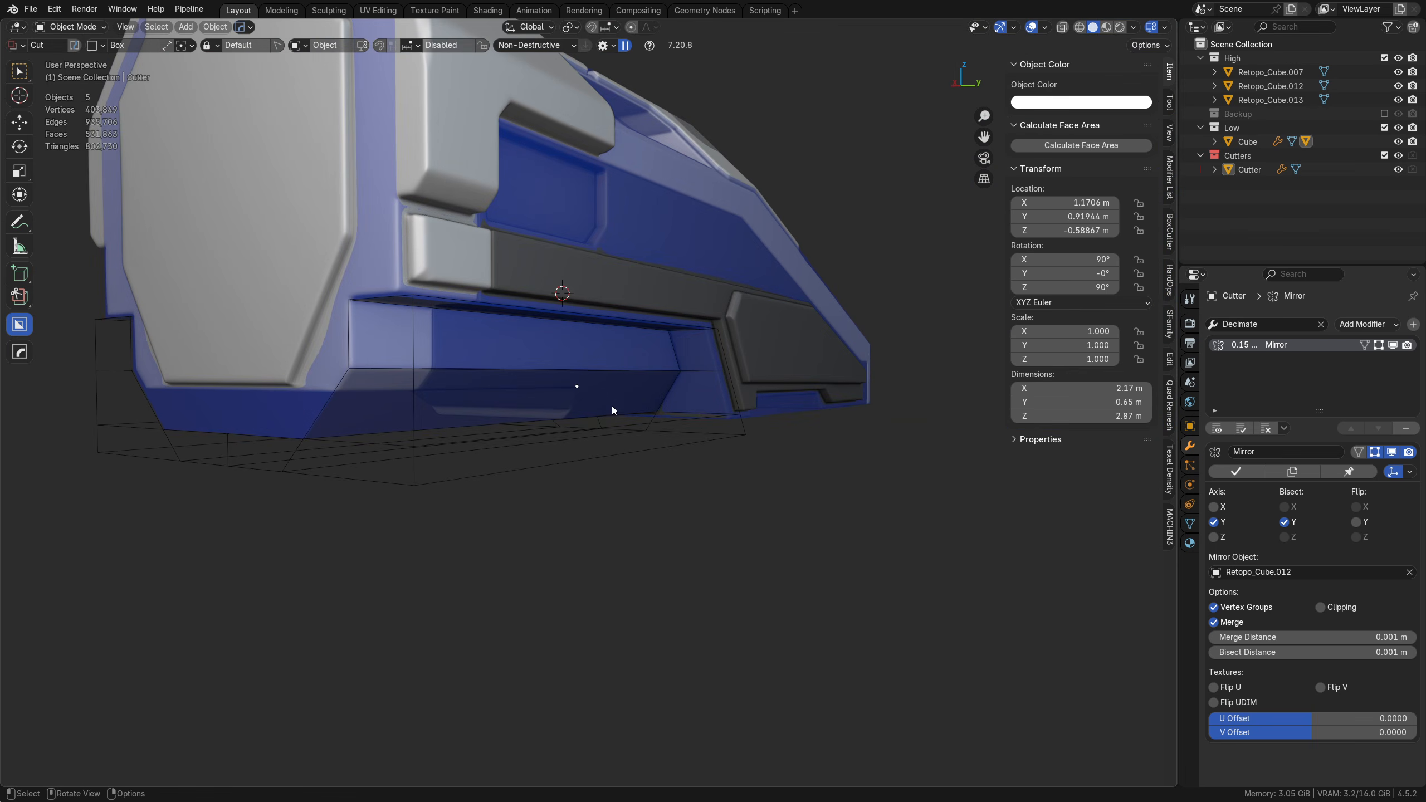
{"action": "left_click", "coordinate": [588, 374]}
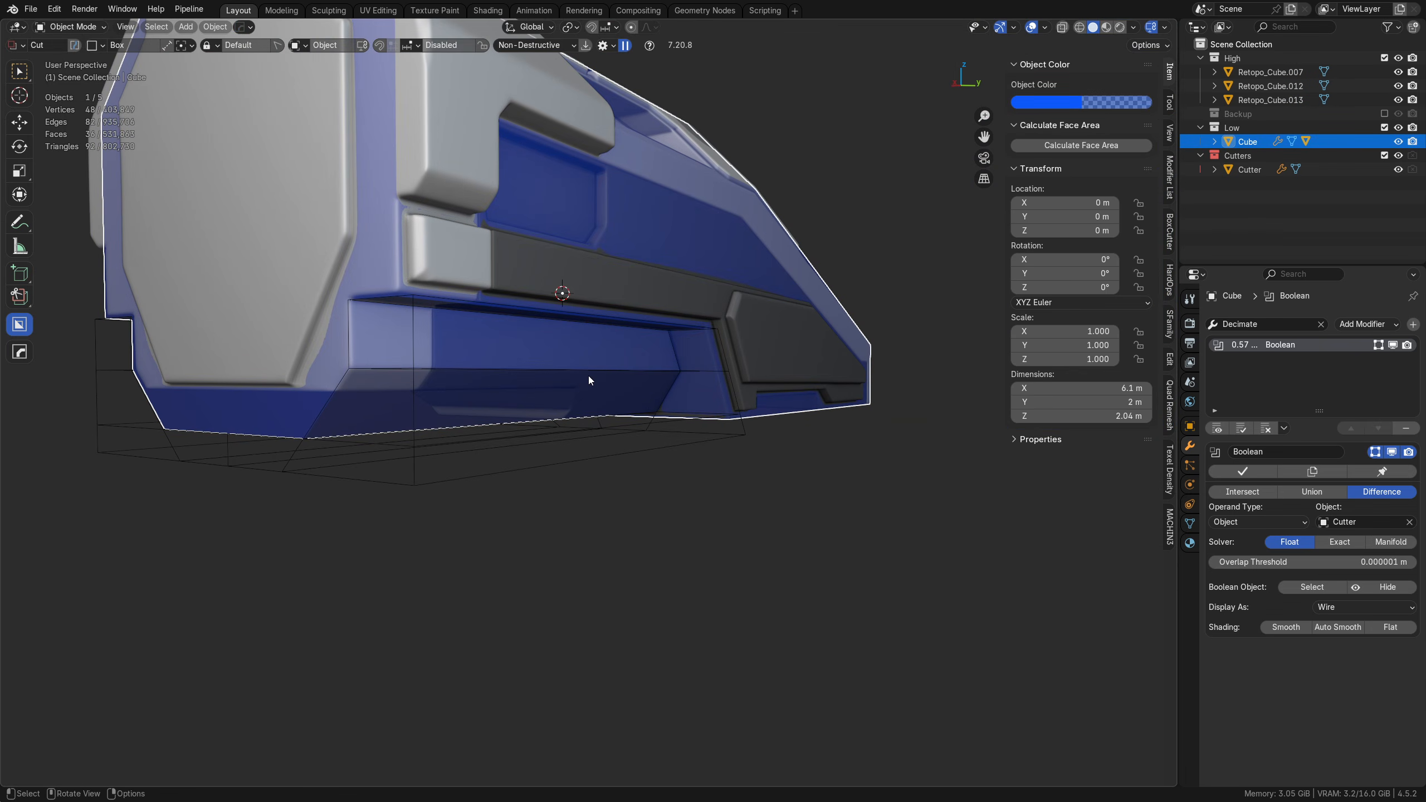
{"action": "left_click", "coordinate": [1243, 473]}
{"action": "left_click", "coordinate": [614, 461]}
{"action": "key", "text": "Delete"}
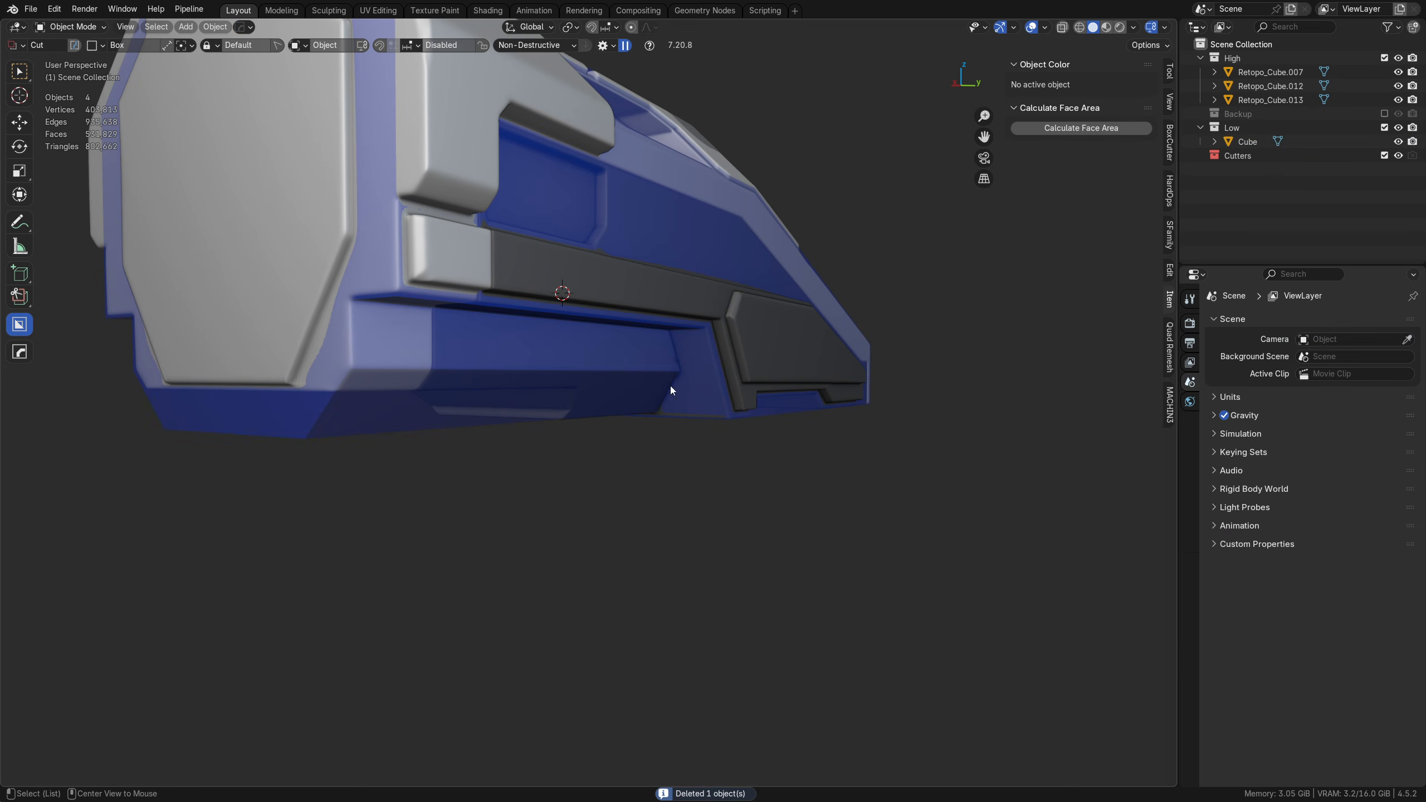
Step: Set the BoxCutter cut shape to Ngon, with the hull shown in wireframe overlay in the orthographic back view
{"action": "middle_click", "coordinate": [671, 386], "text": "alt"}
{"action": "scroll", "coordinate": [724, 483], "scroll_direction": "up", "scroll_amount": 4}
{"action": "middle_click_drag", "start_coordinate": [744, 517], "coordinate": [910, 483]}
{"action": "scroll", "coordinate": [602, 490], "scroll_direction": "up", "scroll_amount": 3}
{"action": "key", "text": "shift+z"}
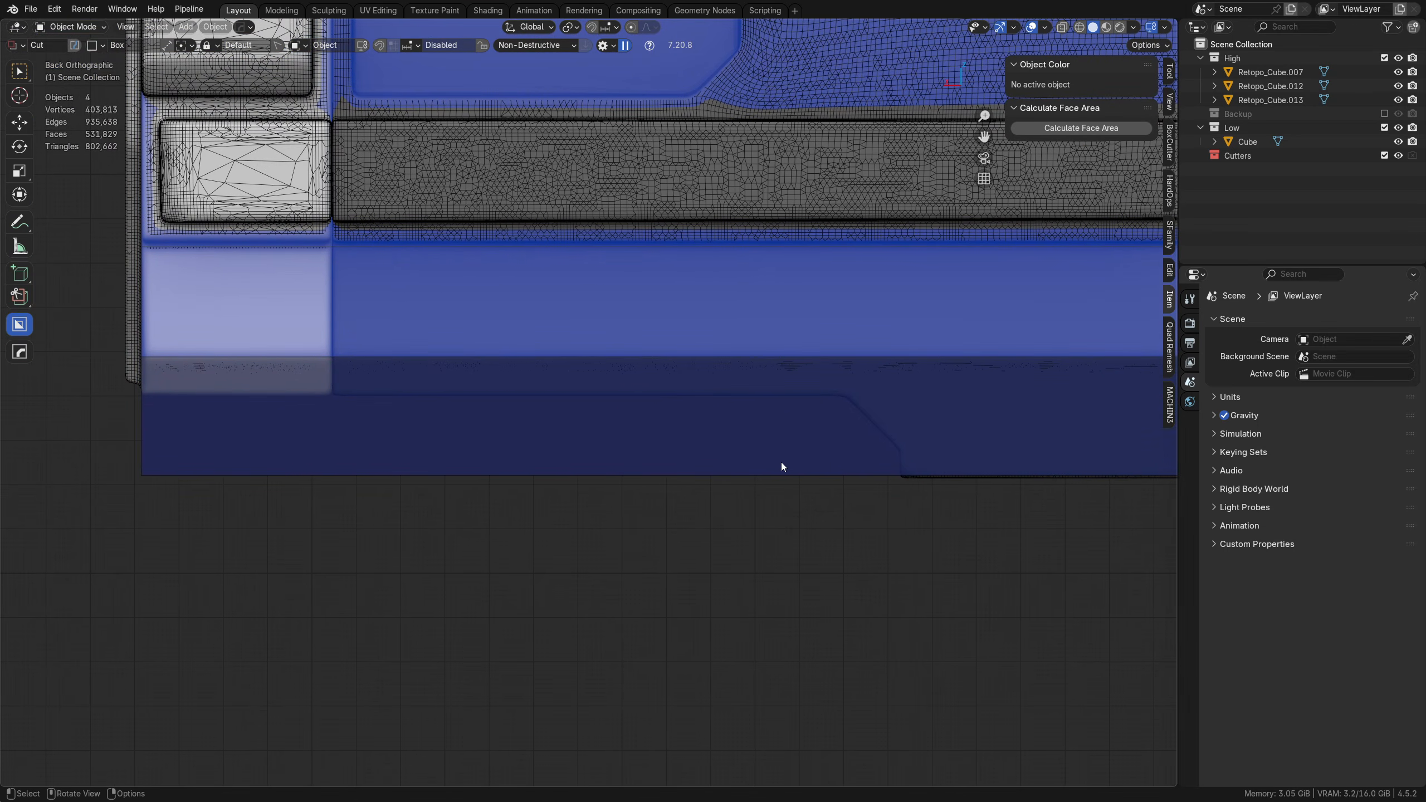
{"action": "key", "text": "d"}
{"action": "left_click", "coordinate": [805, 495]}
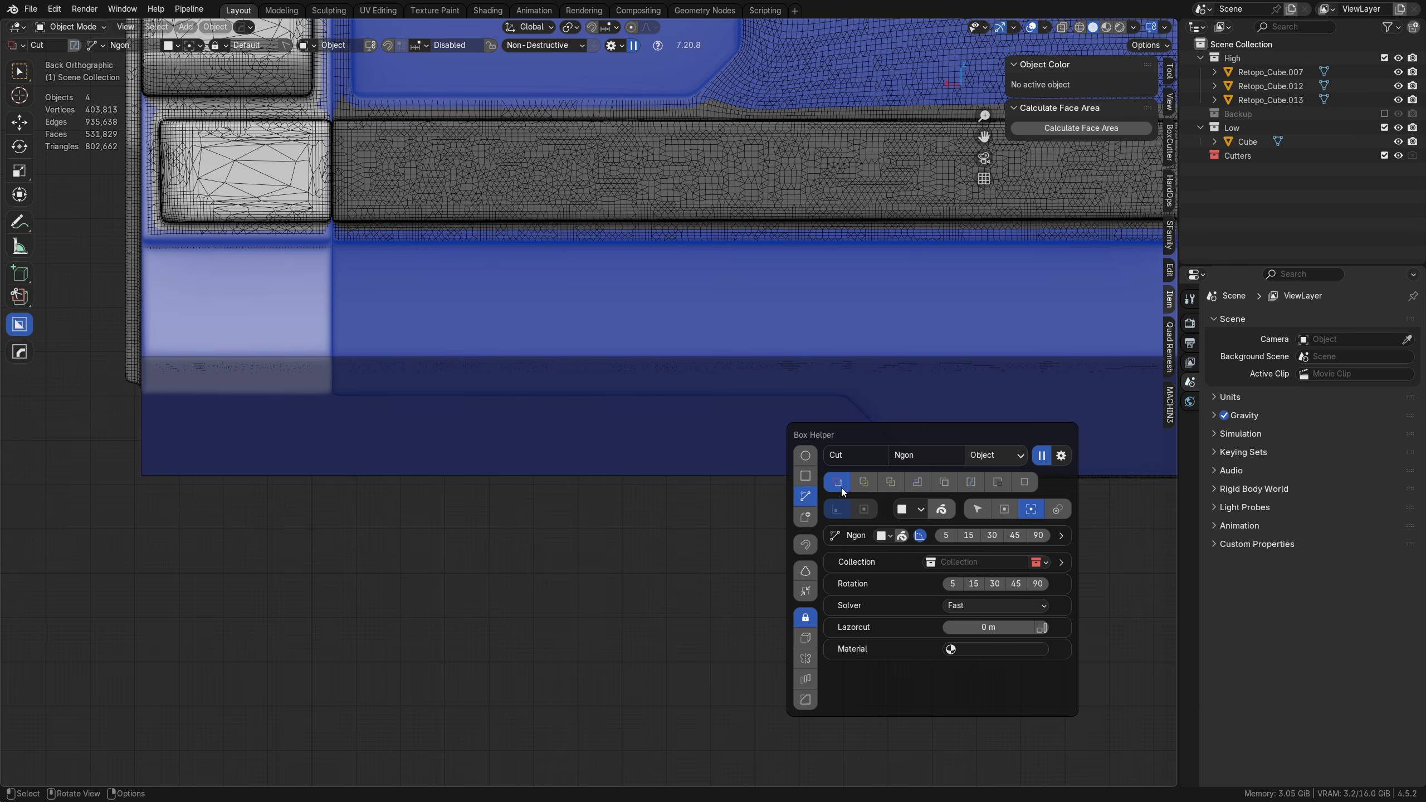
{"action": "middle_click_drag", "start_coordinate": [795, 499], "coordinate": [780, 502], "text": "shift"}
{"action": "left_click", "coordinate": [884, 486]}
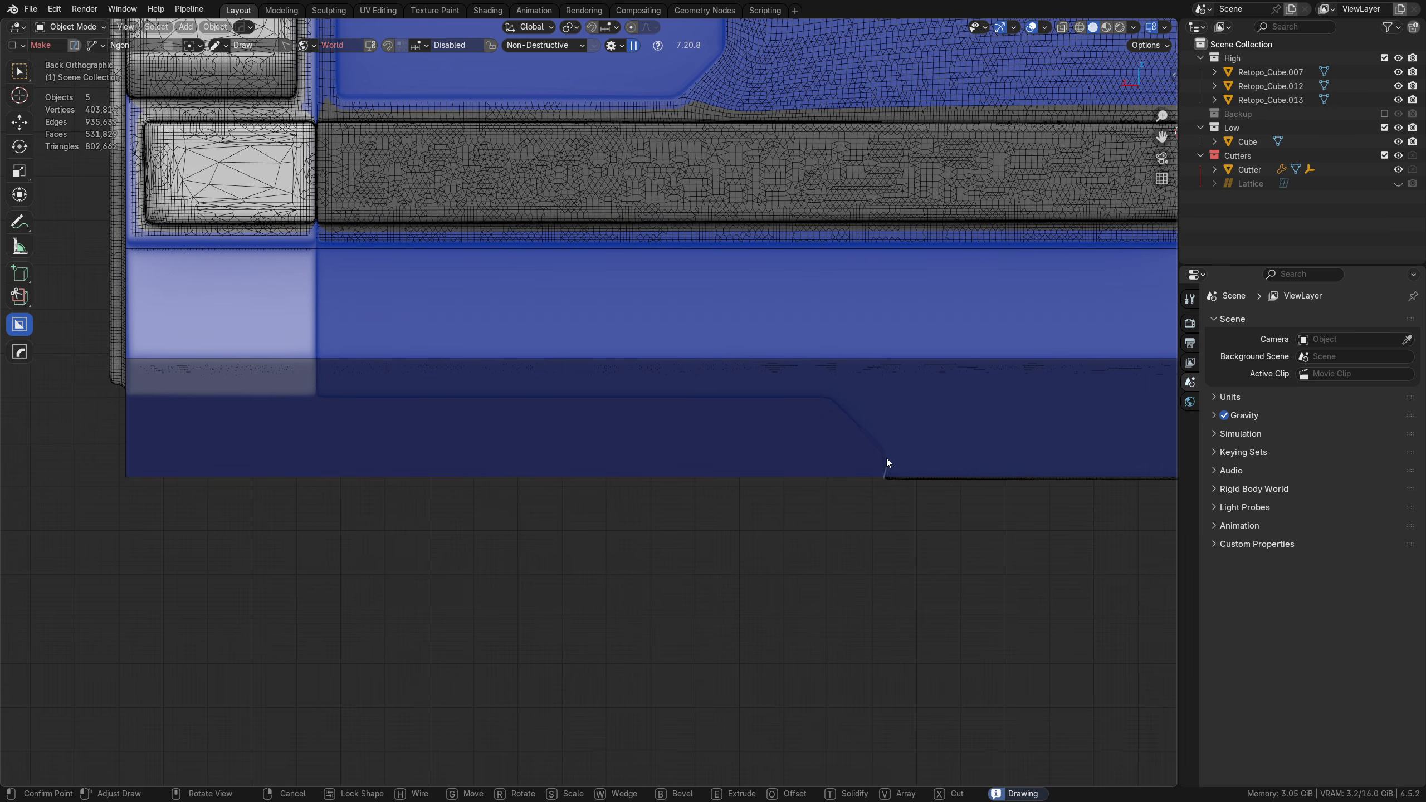
{"action": "left_click", "coordinate": [884, 452]}
{"action": "right_click", "coordinate": [837, 404]}
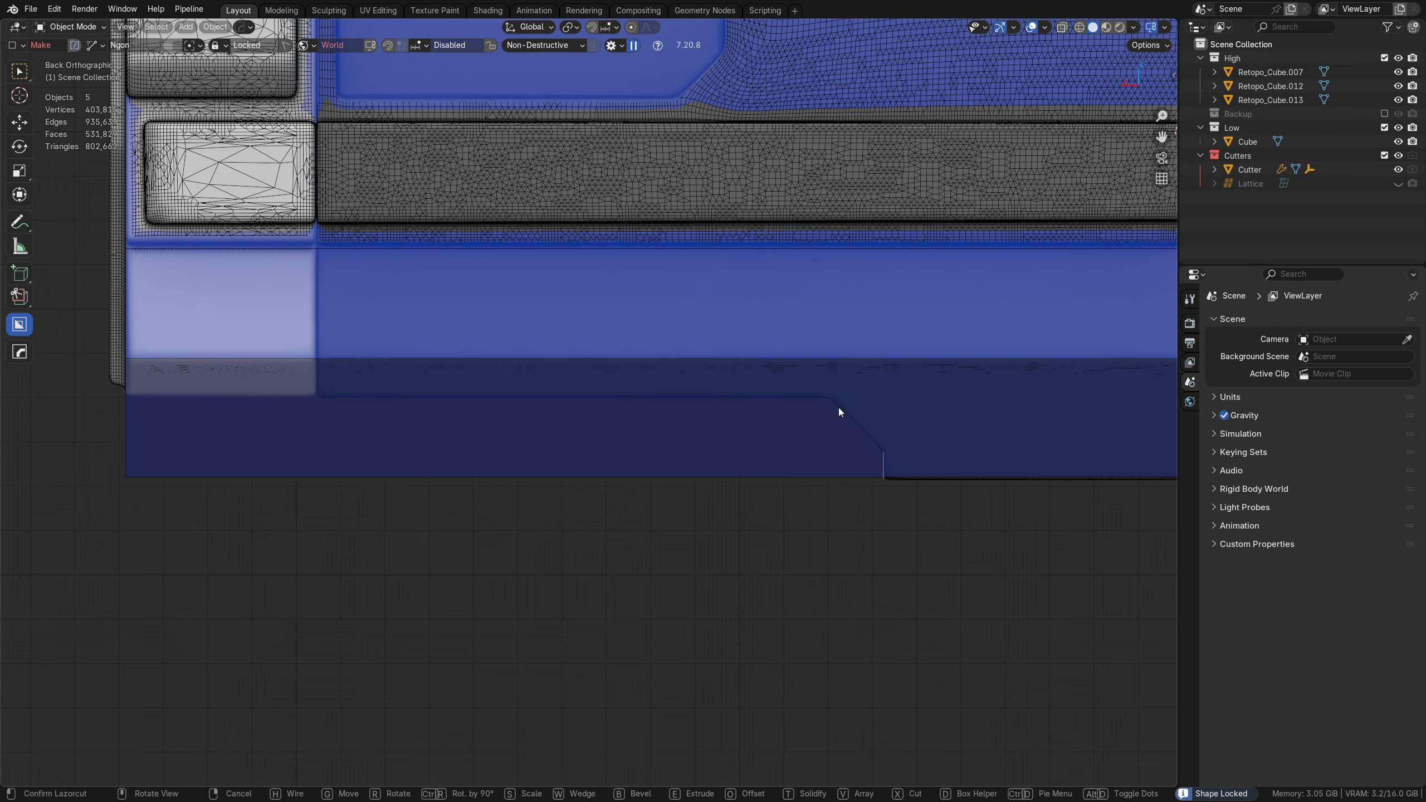
{"action": "right_click", "coordinate": [837, 408]}
Step: Cut away the low-poly block's lower edge with an ngon following the high-poly hull's sloped step and flat underside
{"action": "left_click", "coordinate": [808, 456]}
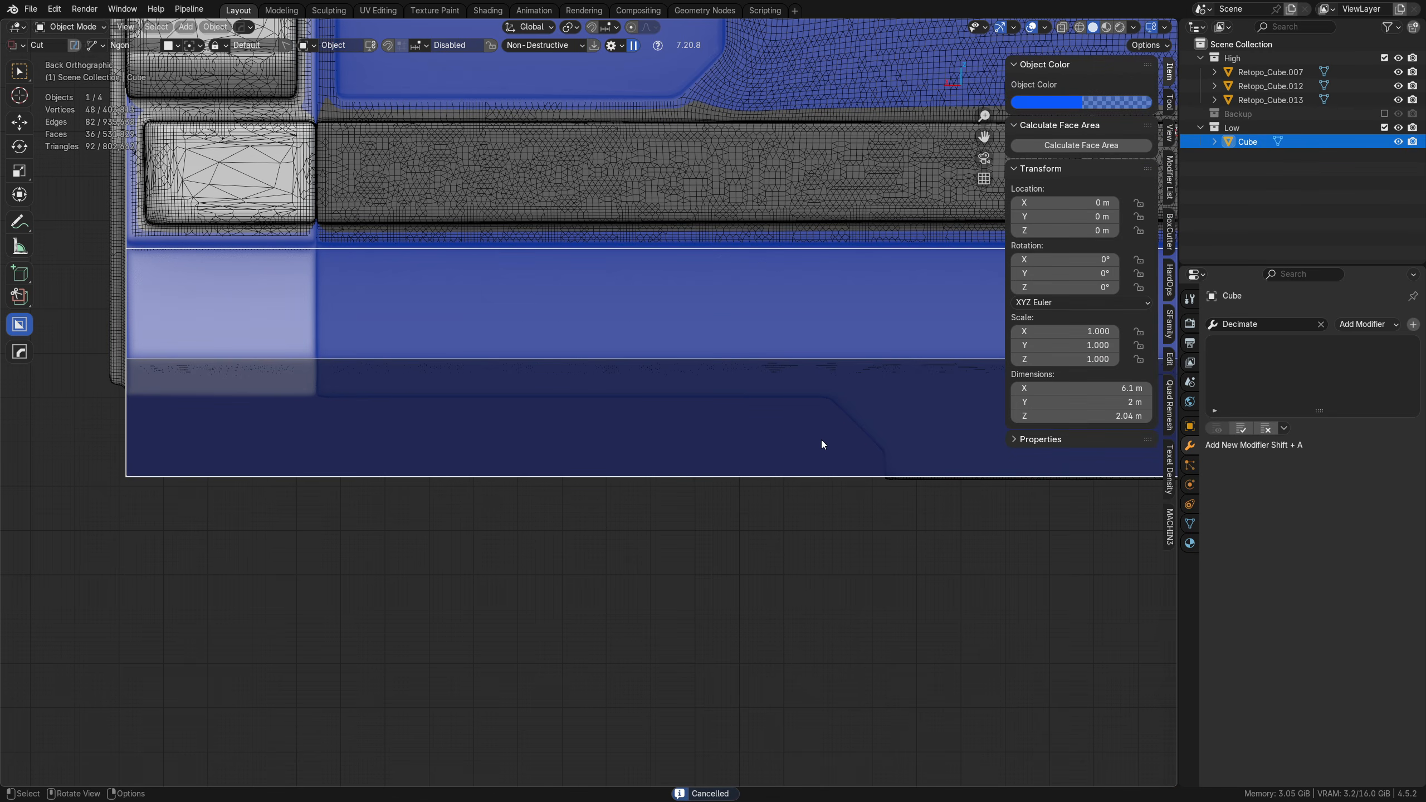
{"action": "left_click", "coordinate": [882, 486]}
{"action": "left_click", "coordinate": [884, 453]}
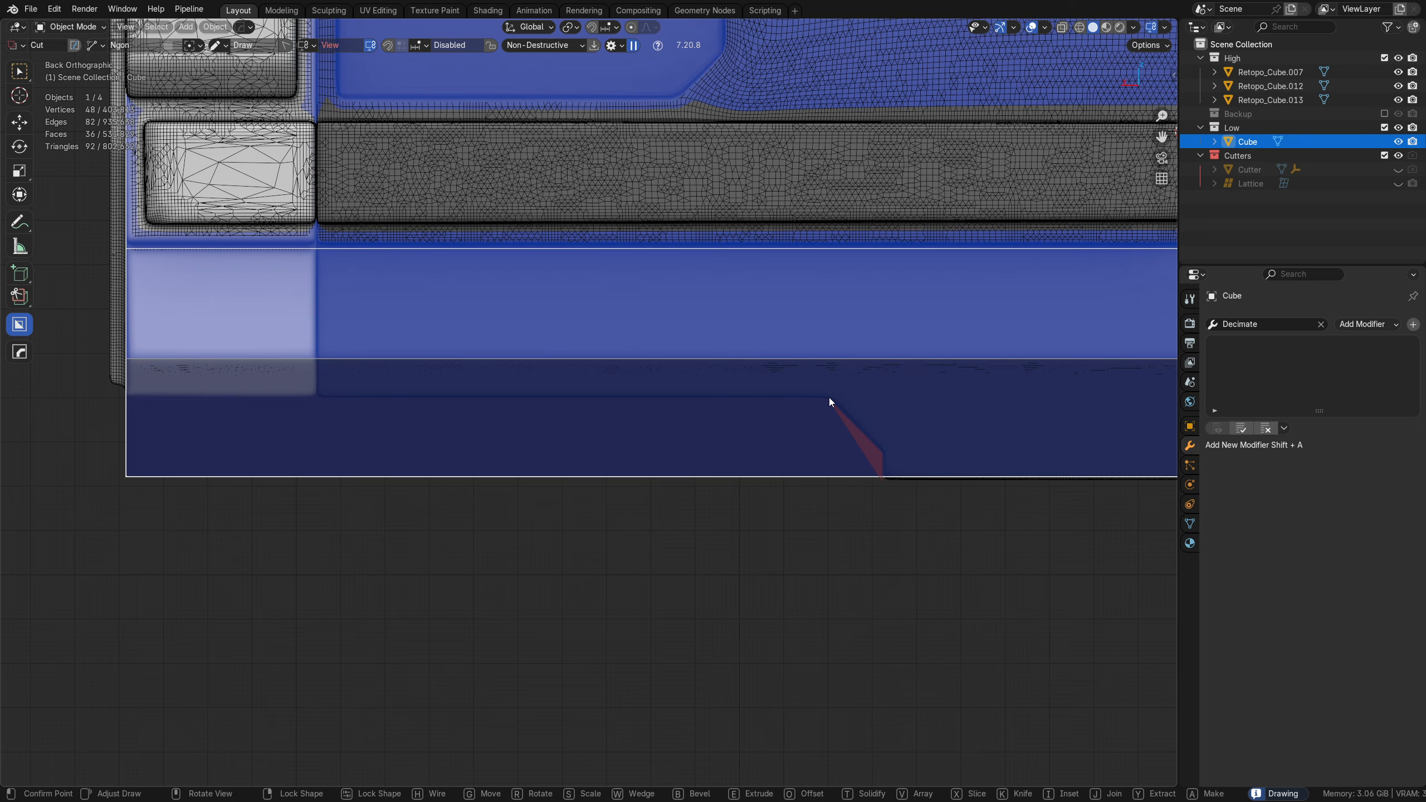
{"action": "left_click", "coordinate": [829, 397]}
{"action": "left_click", "coordinate": [93, 400]}
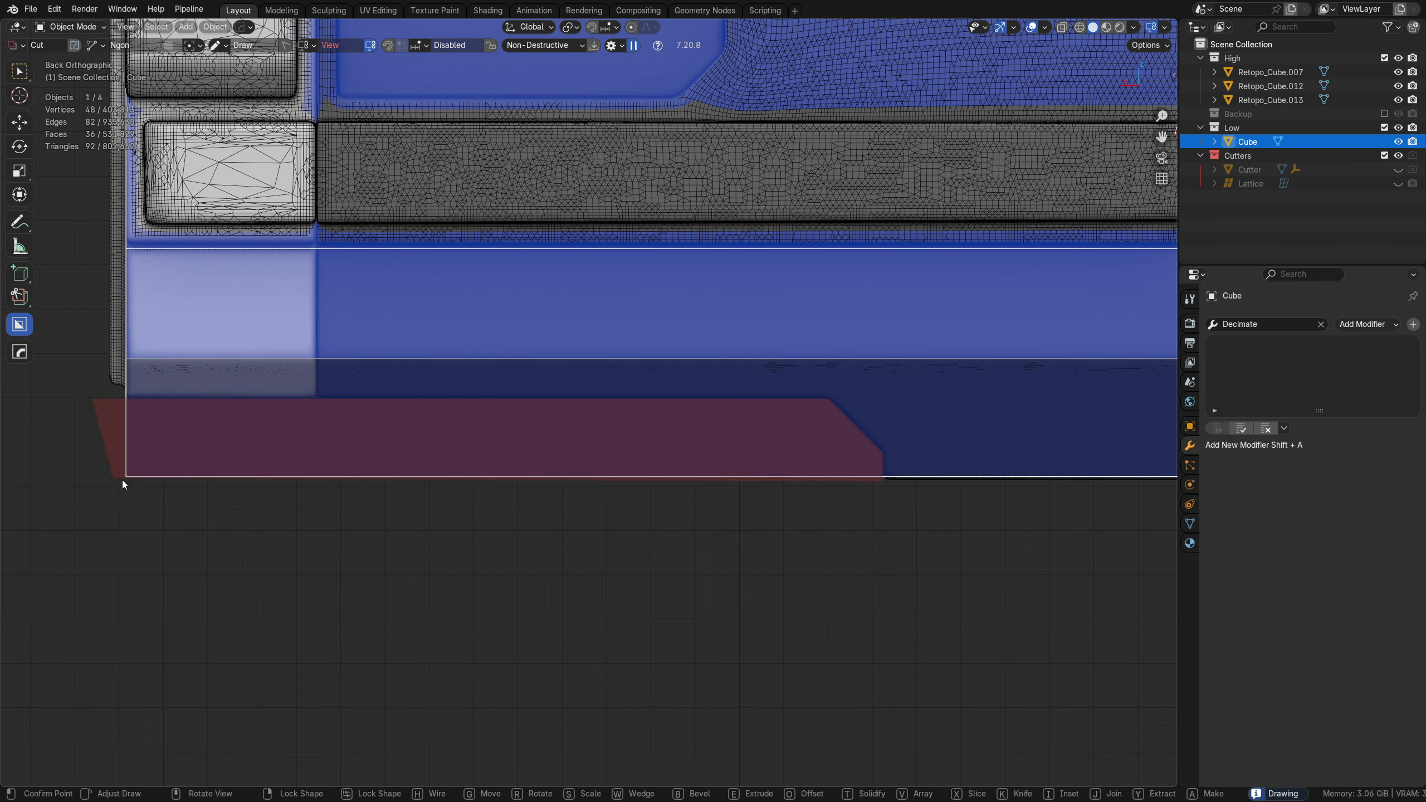
{"action": "key", "text": "space"}
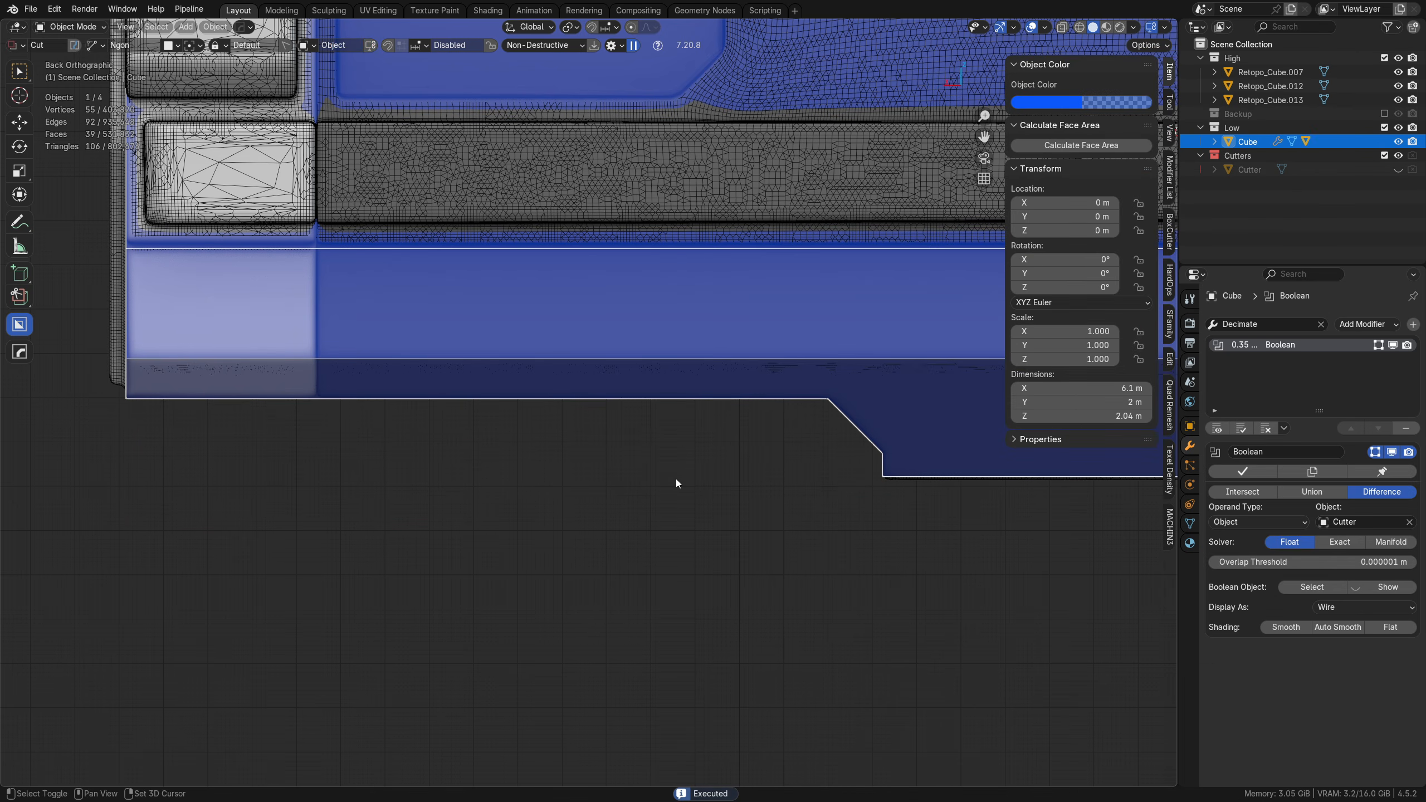
Step: Cut an ngon notch into the block's bottom edge, tracing the recess outline beneath the dark side panel
{"action": "middle_click_drag", "start_coordinate": [675, 479], "coordinate": [365, 493], "text": "shift"}
{"action": "middle_click_drag", "start_coordinate": [670, 447], "coordinate": [671, 514], "text": "ctrl"}
{"action": "middle_click_drag", "start_coordinate": [954, 472], "coordinate": [468, 456], "text": "shift"}
{"action": "middle_click_drag", "start_coordinate": [498, 533], "coordinate": [486, 477], "text": "ctrl"}
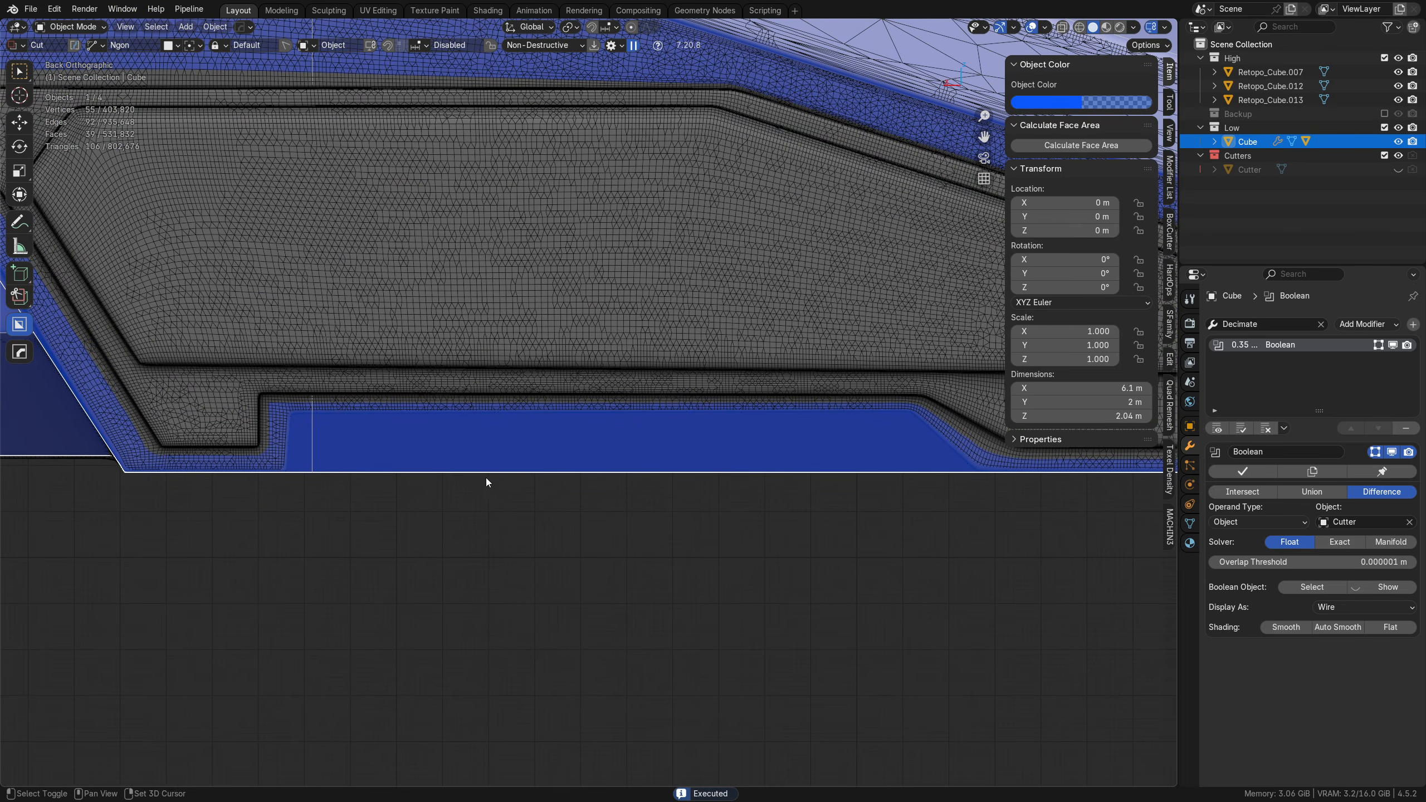
{"action": "key", "text": "d"}
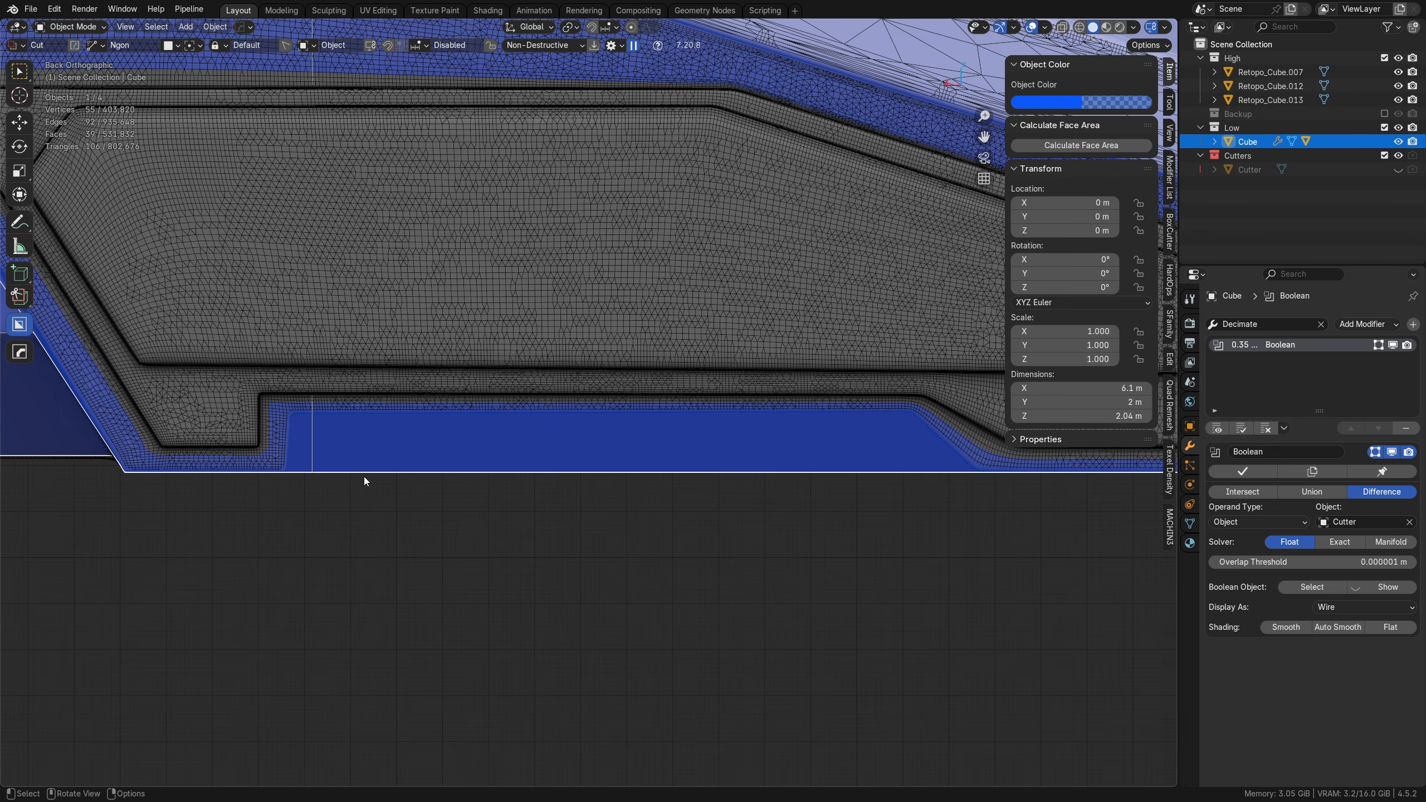
{"action": "key", "text": "alt+z"}
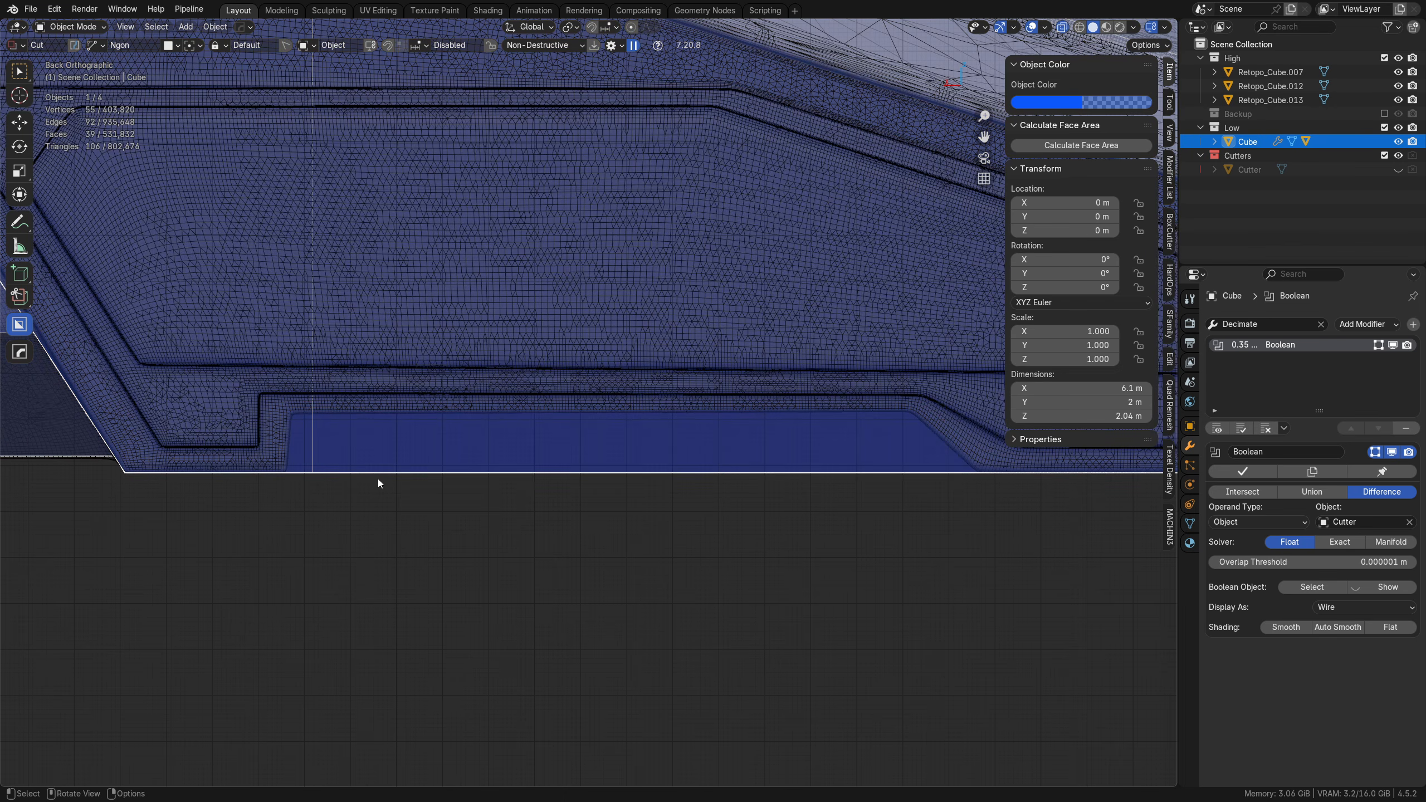
{"action": "left_click", "coordinate": [287, 474]}
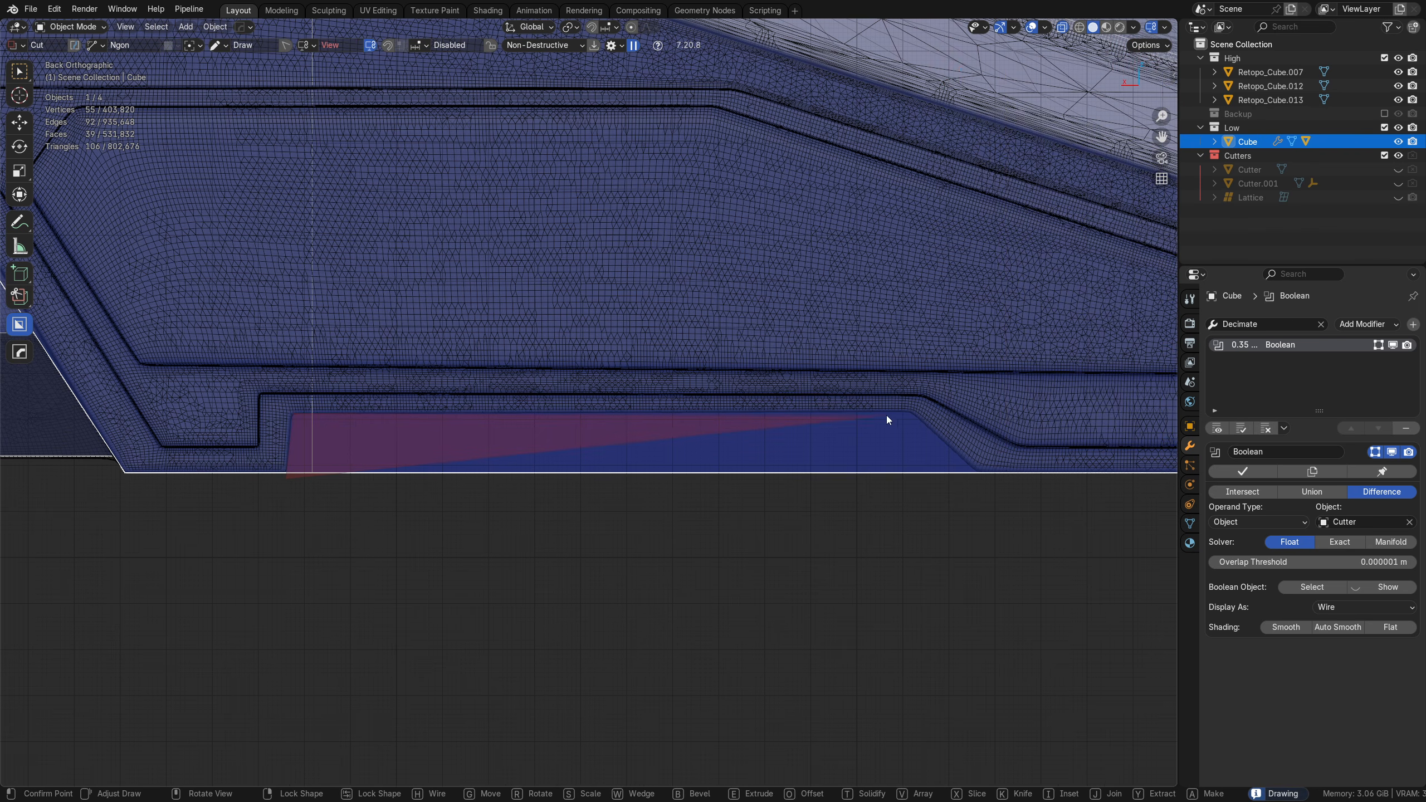
{"action": "left_click", "coordinate": [908, 410]}
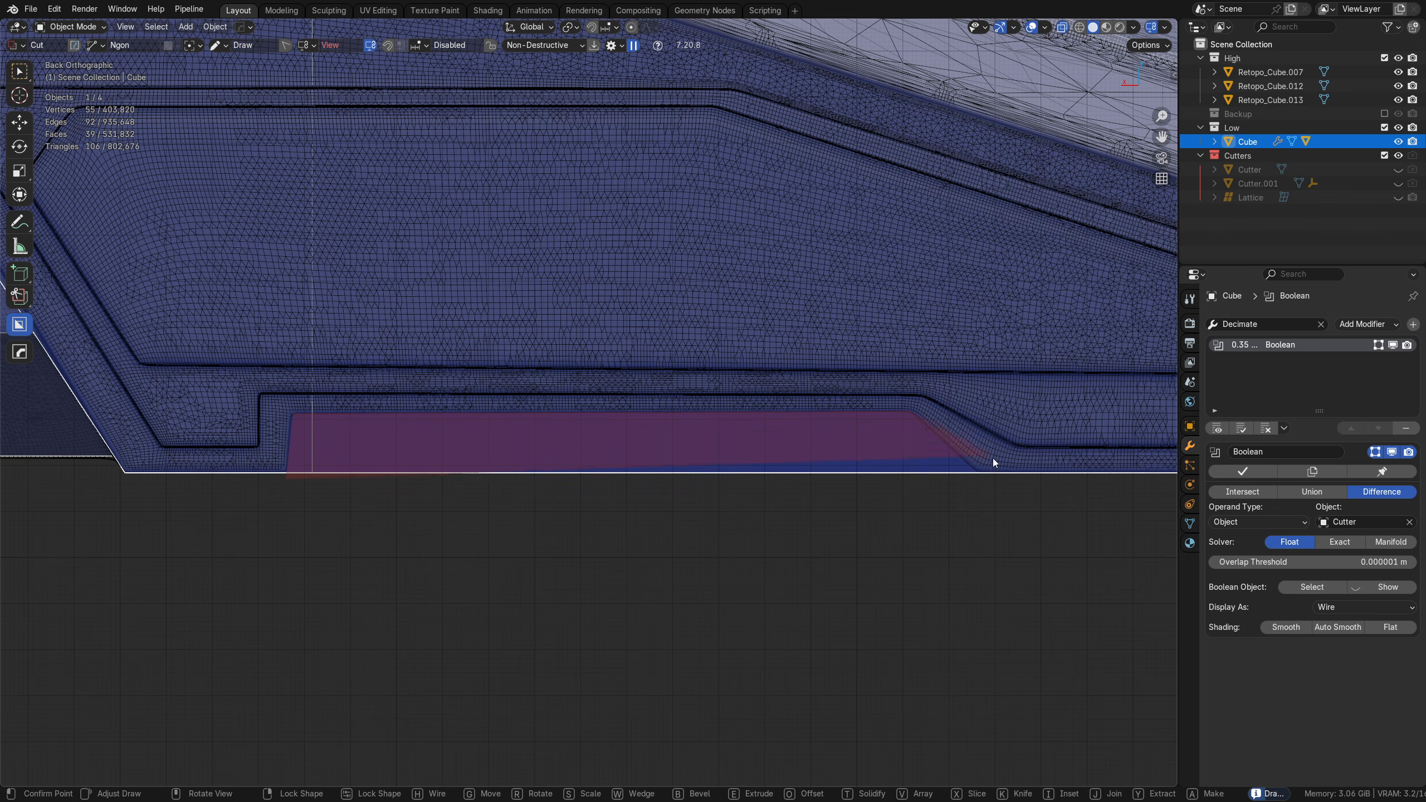
{"action": "key", "text": "space"}
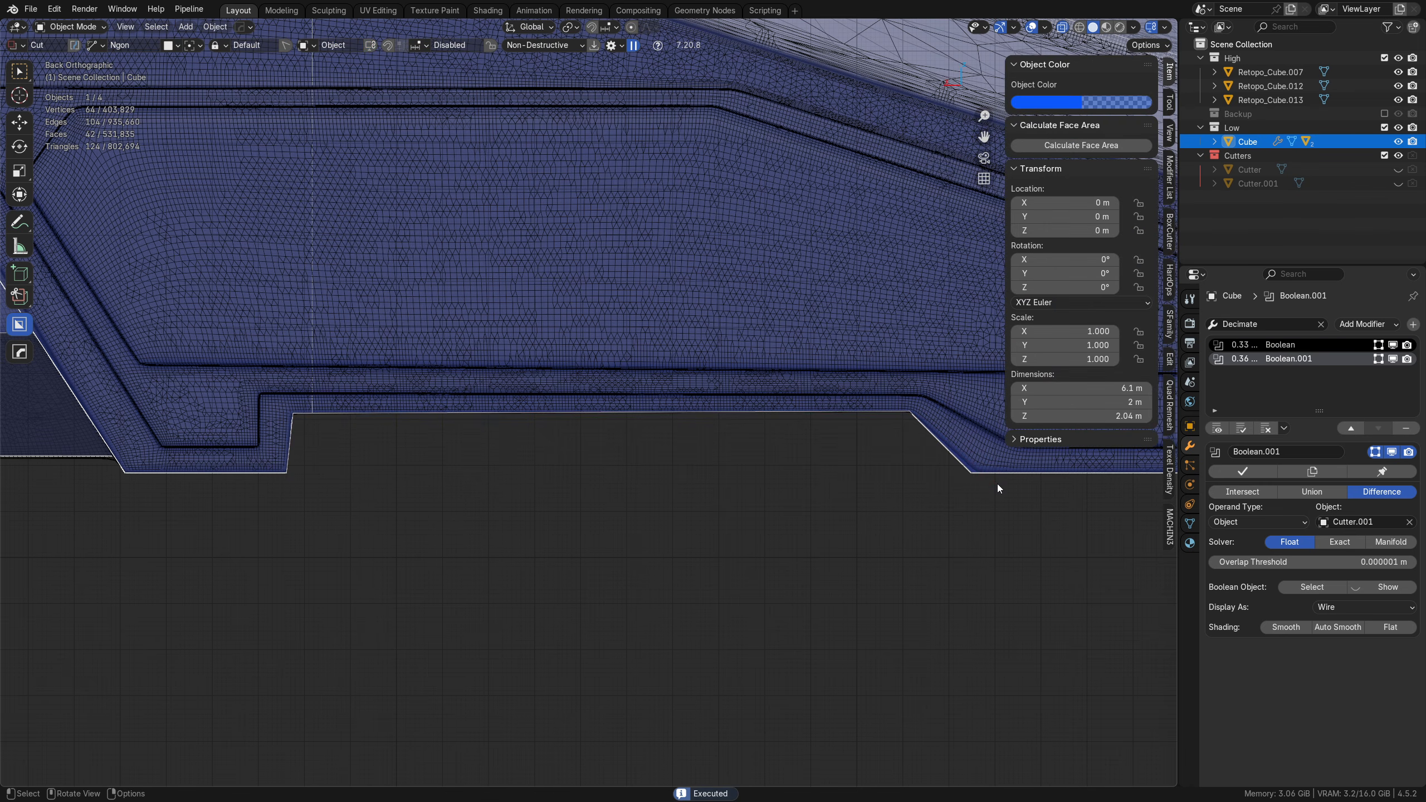
Step: Apply both Boolean modifiers on the low-poly block and delete the two cutter objects
{"action": "middle_click_drag", "start_coordinate": [757, 517], "coordinate": [411, 439]}
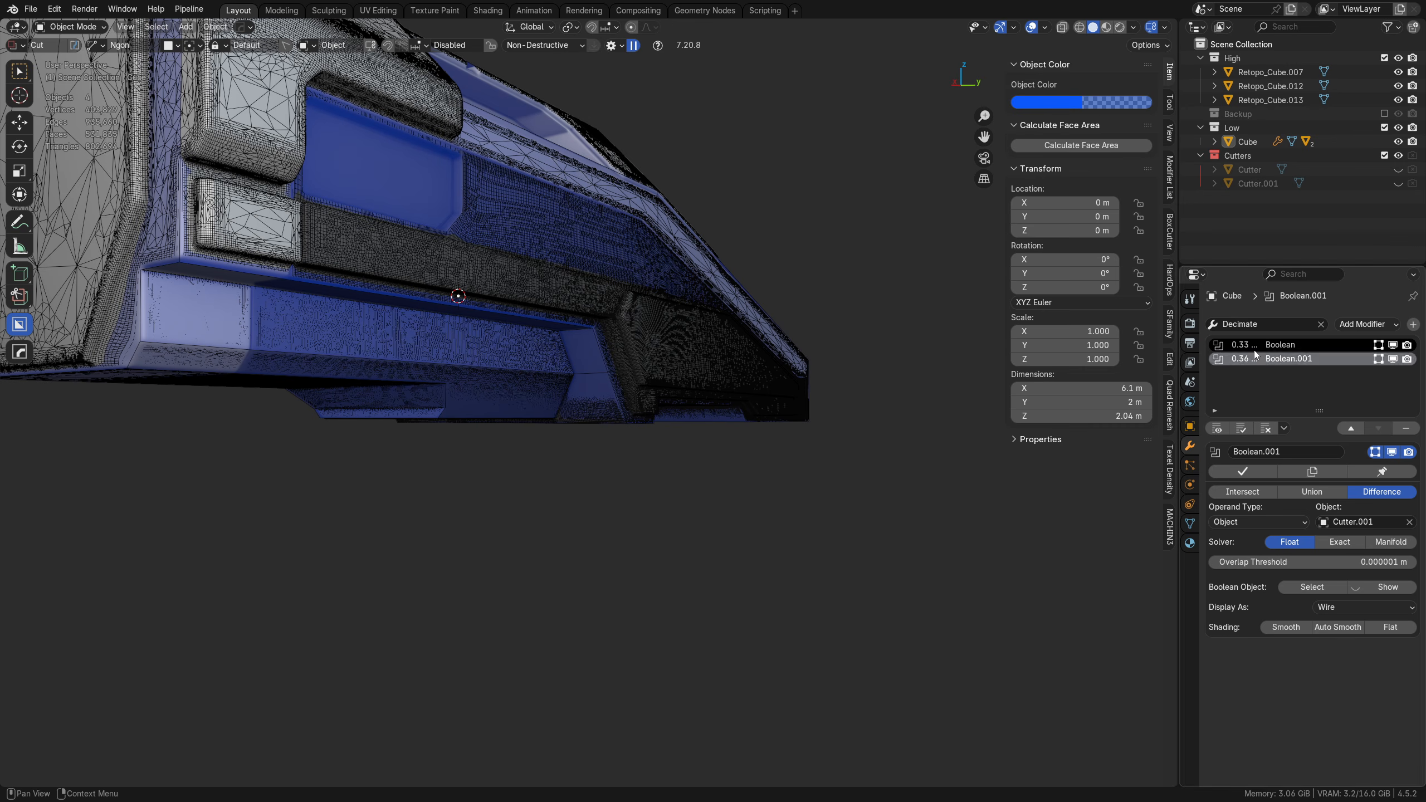
{"action": "left_click", "coordinate": [1252, 471]}
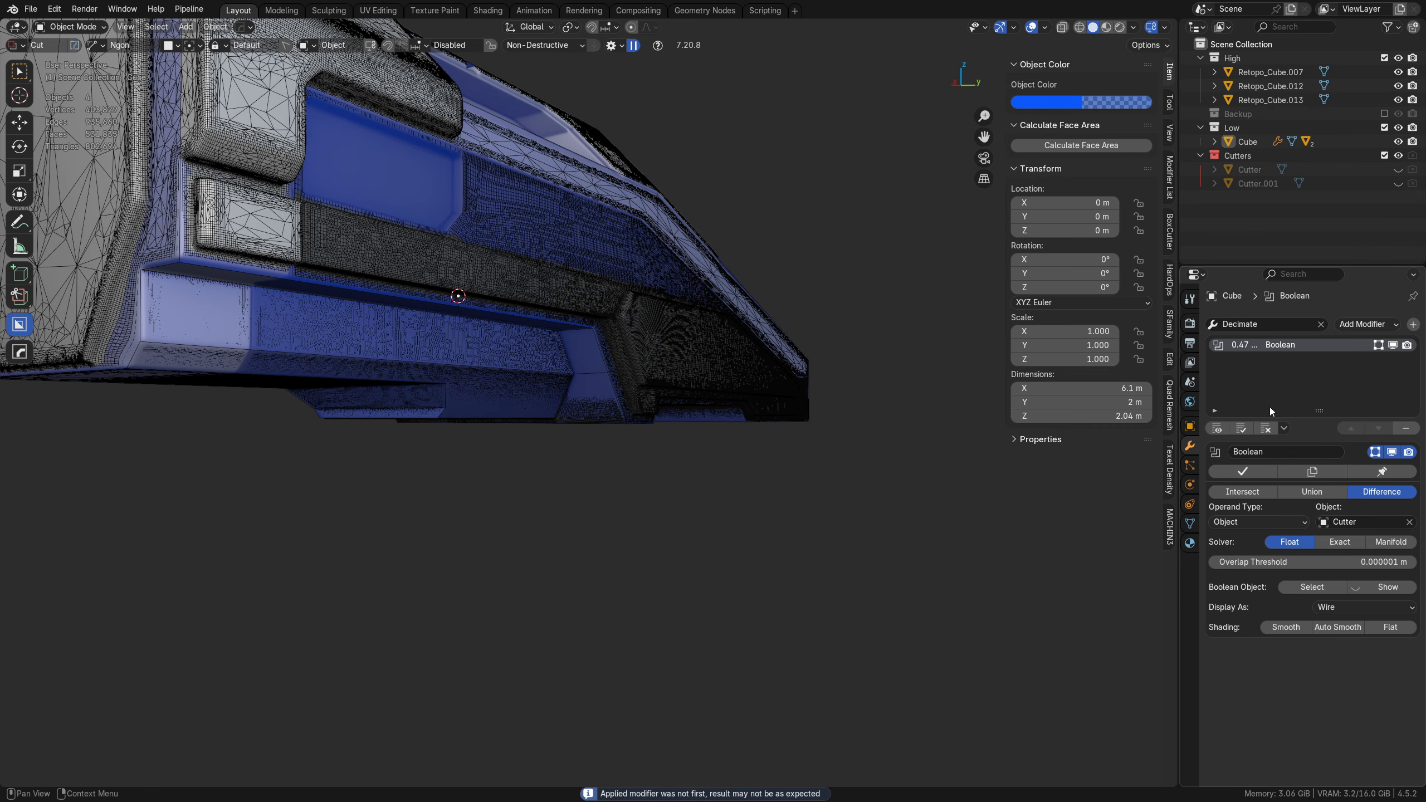
{"action": "left_click", "coordinate": [1247, 470]}
{"action": "key", "text": "alt+h"}
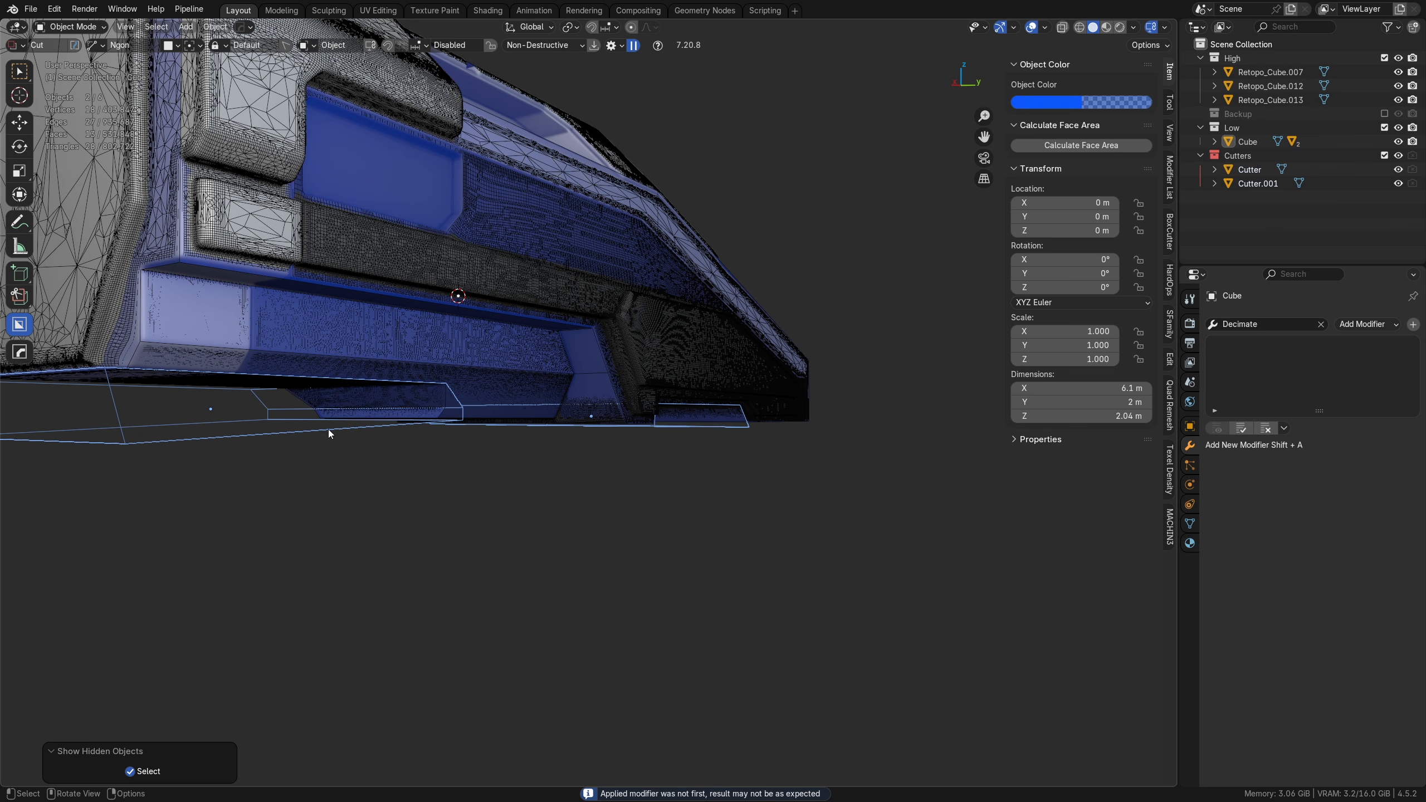
{"action": "key", "text": "x"}
{"action": "left_click", "coordinate": [771, 446]}
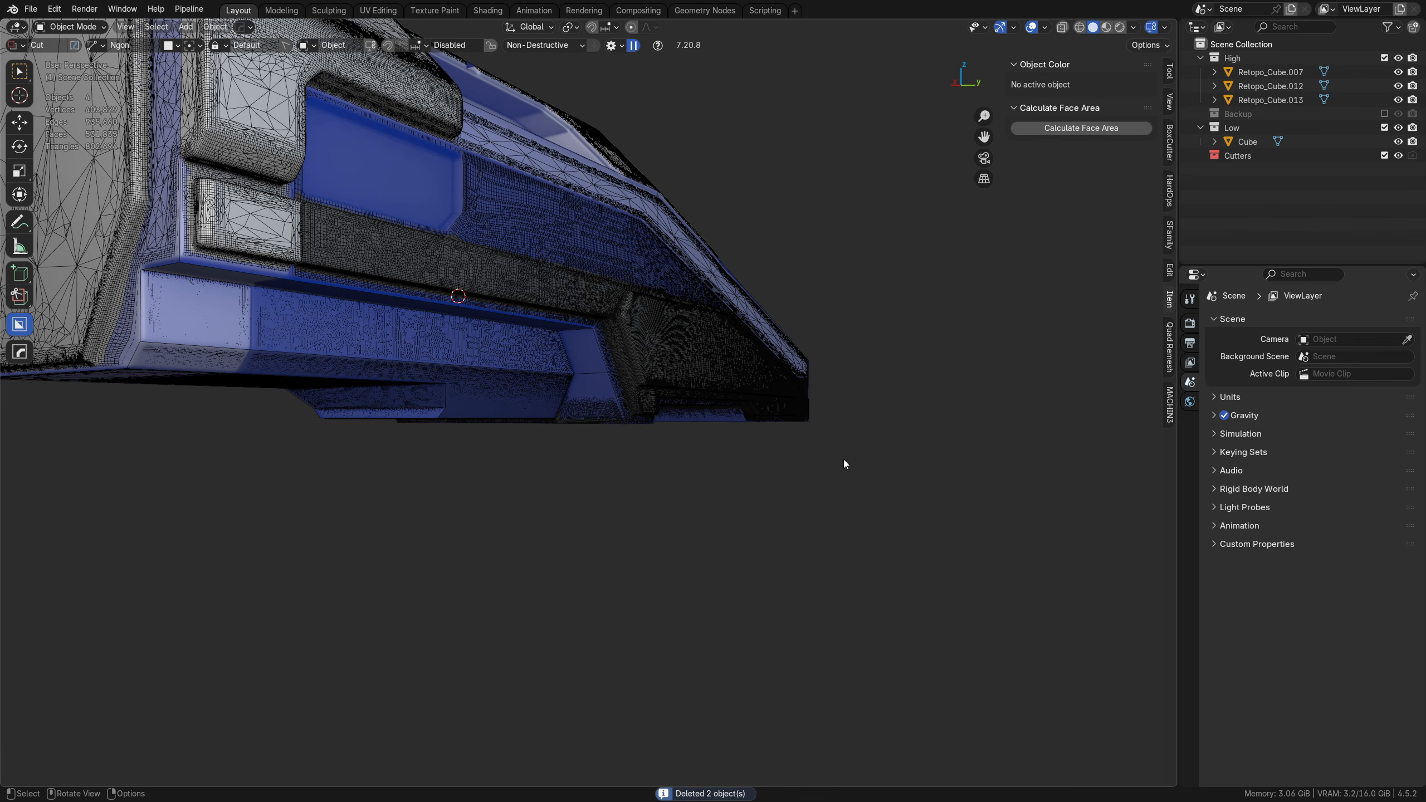
Step: Try deleting the empty Cutters collection and the Backup collection, and undo both deletions
{"action": "middle_click_drag", "start_coordinate": [843, 464], "coordinate": [1055, 281]}
{"action": "left_click", "coordinate": [1239, 157]}
{"action": "key", "text": "x"}
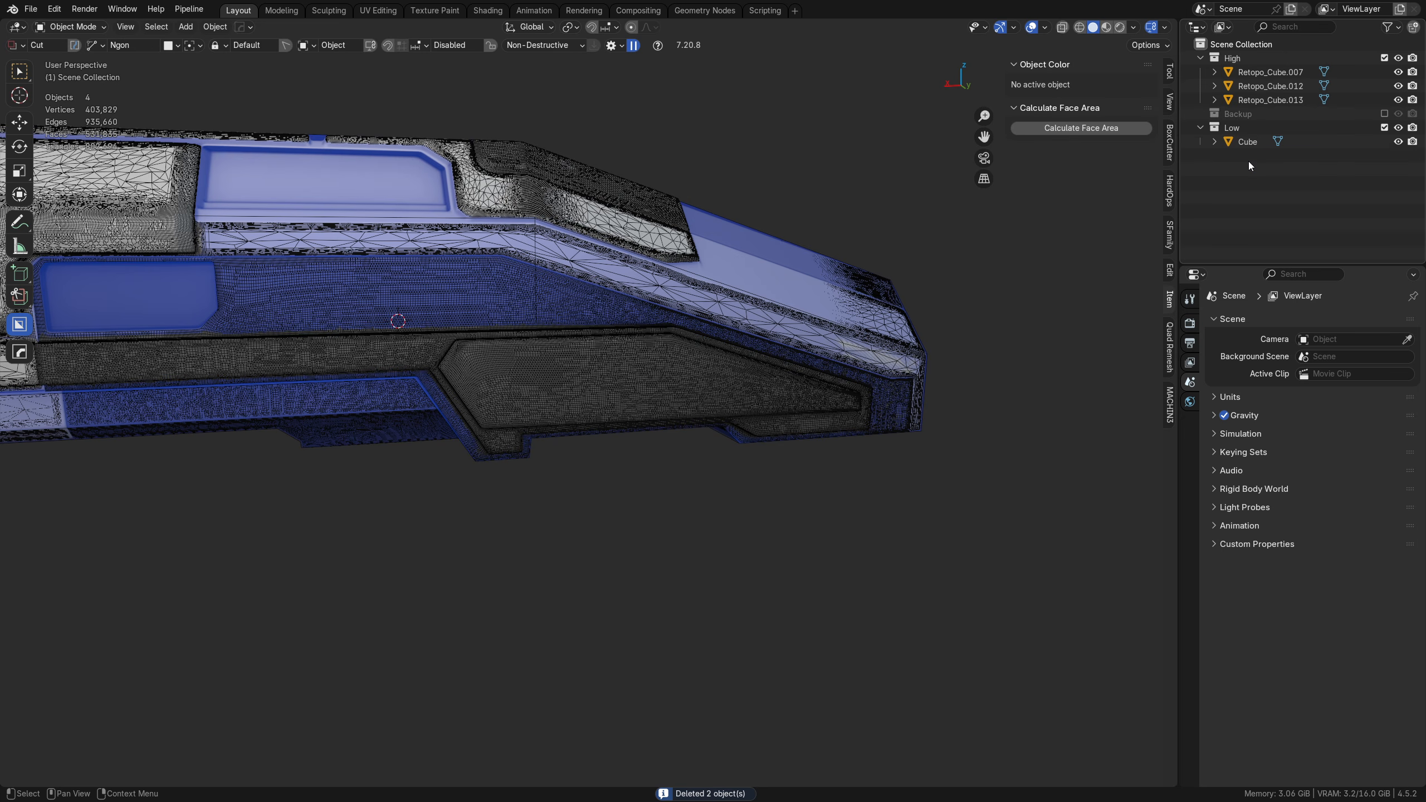
{"action": "key", "text": "ctrl+z"}
{"action": "left_click", "coordinate": [1243, 117]}
{"action": "key", "text": "x"}
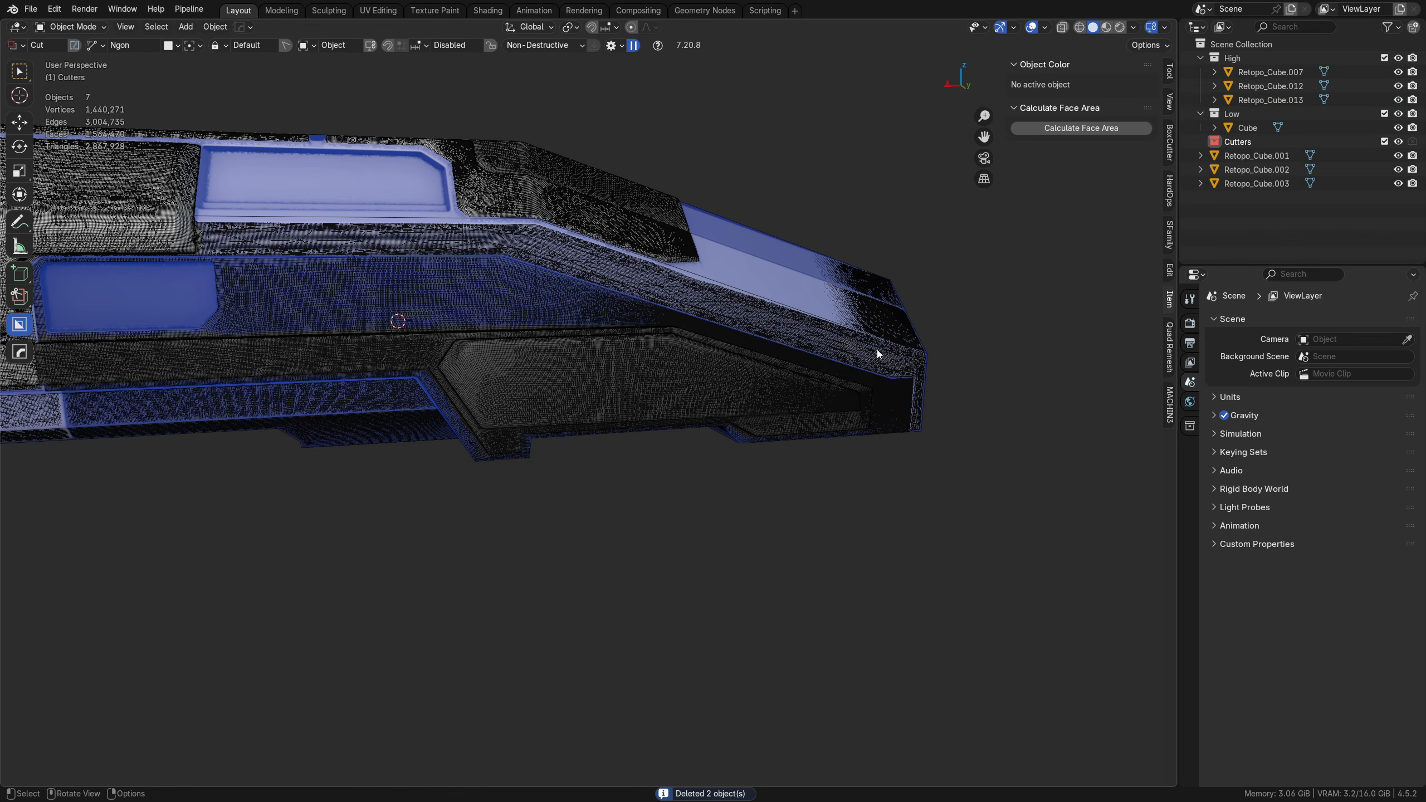
{"action": "key", "text": "ctrl+z"}
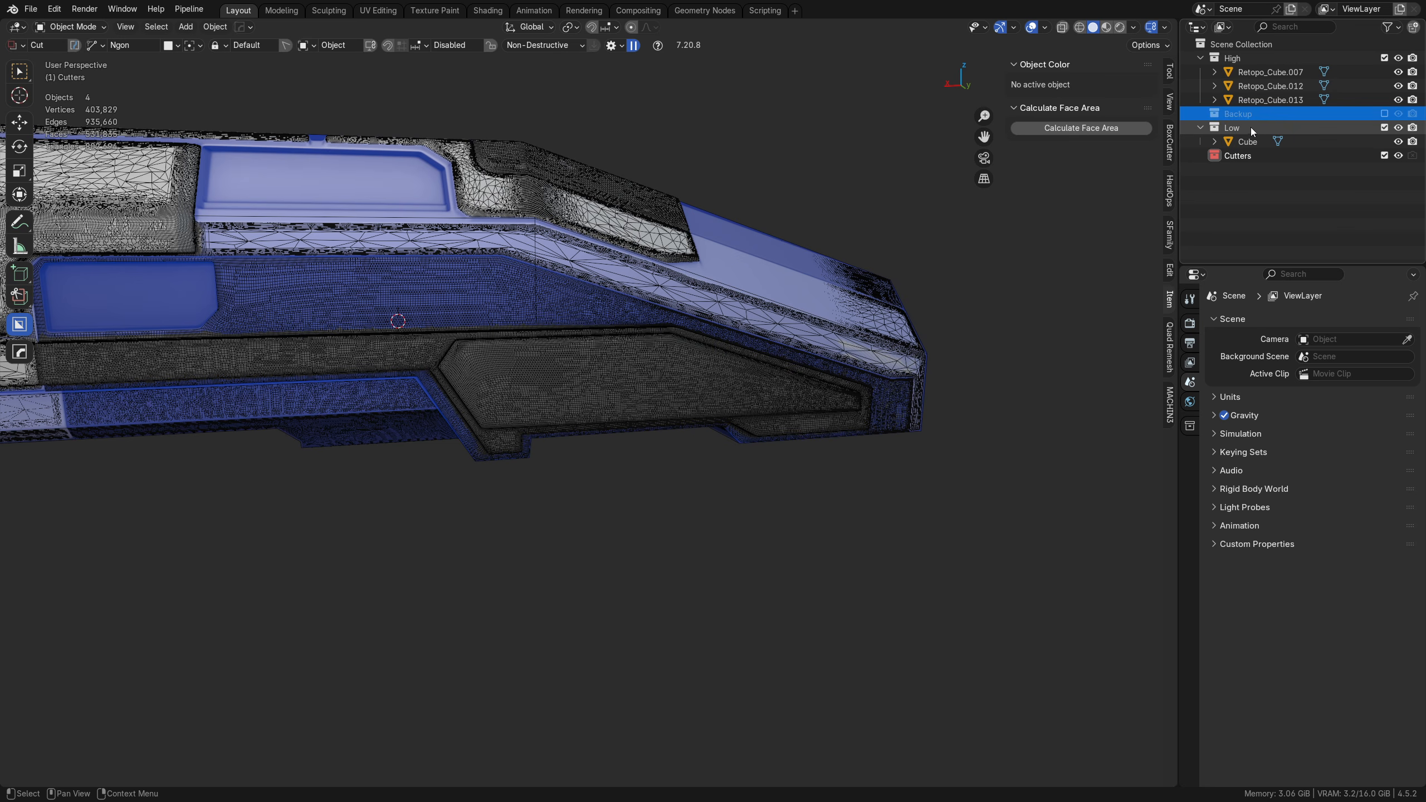
{"action": "left_click", "coordinate": [1092, 206]}
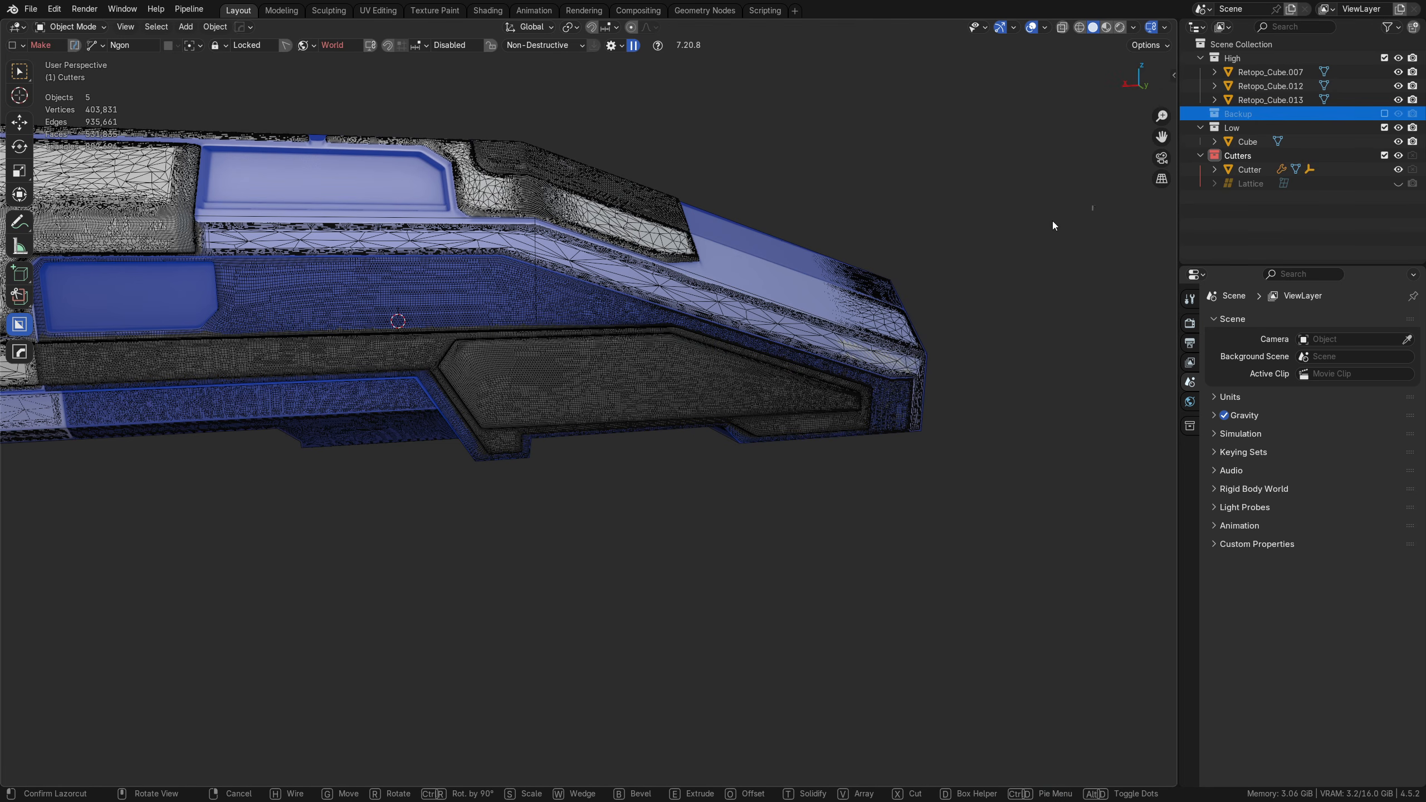
{"action": "key", "text": "Escape"}
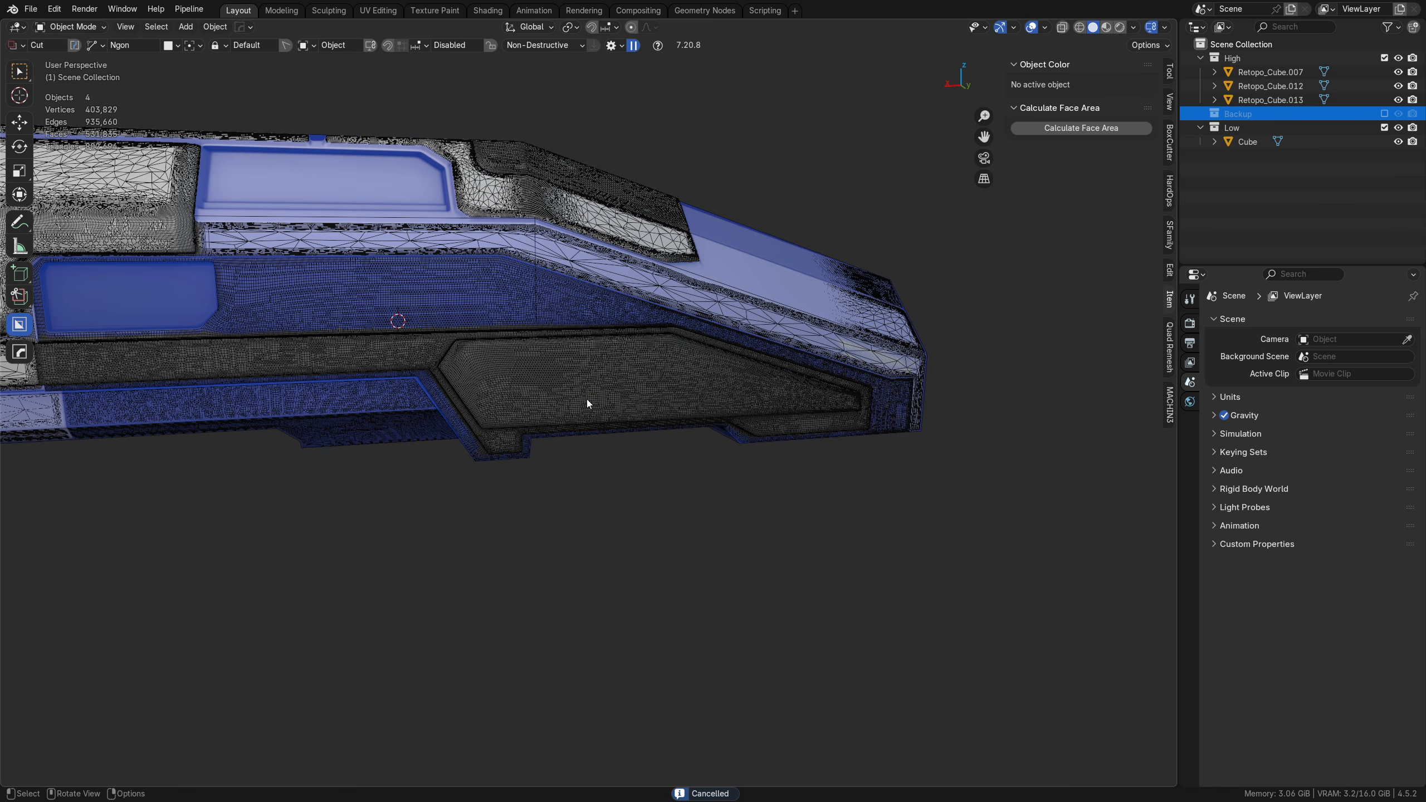
Step: Open the low-poly block for face editing and run the MACHIN3 Clean Up on its mesh
{"action": "middle_click_drag", "start_coordinate": [587, 404], "coordinate": [568, 377], "text": "alt"}
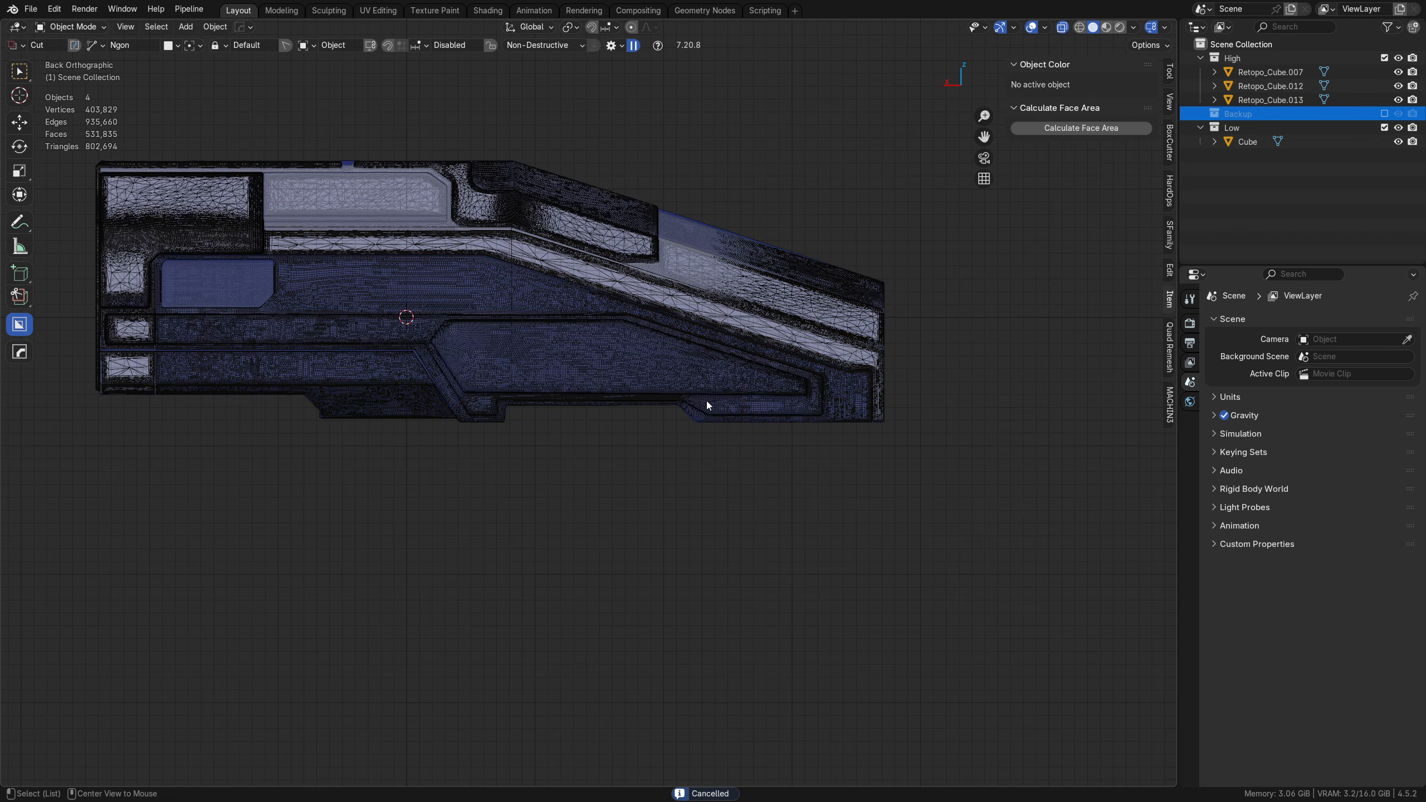
{"action": "scroll", "coordinate": [697, 407], "scroll_direction": "up", "scroll_amount": 1}
{"action": "middle_click_drag", "start_coordinate": [620, 362], "coordinate": [742, 462]}
{"action": "left_click", "coordinate": [688, 505]}
{"action": "key", "text": "Tab"}
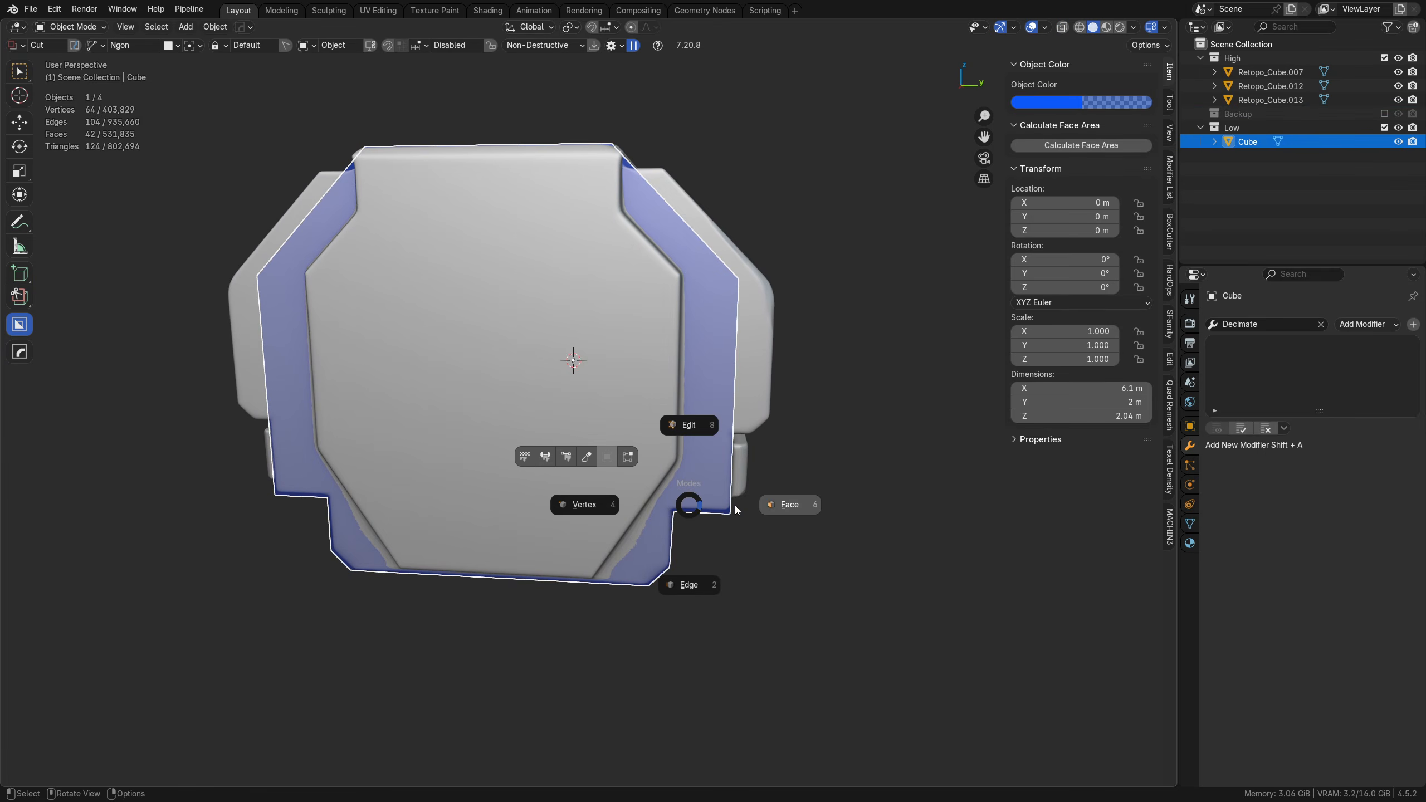
{"action": "left_click", "coordinate": [764, 502]}
{"action": "key", "text": "3"}
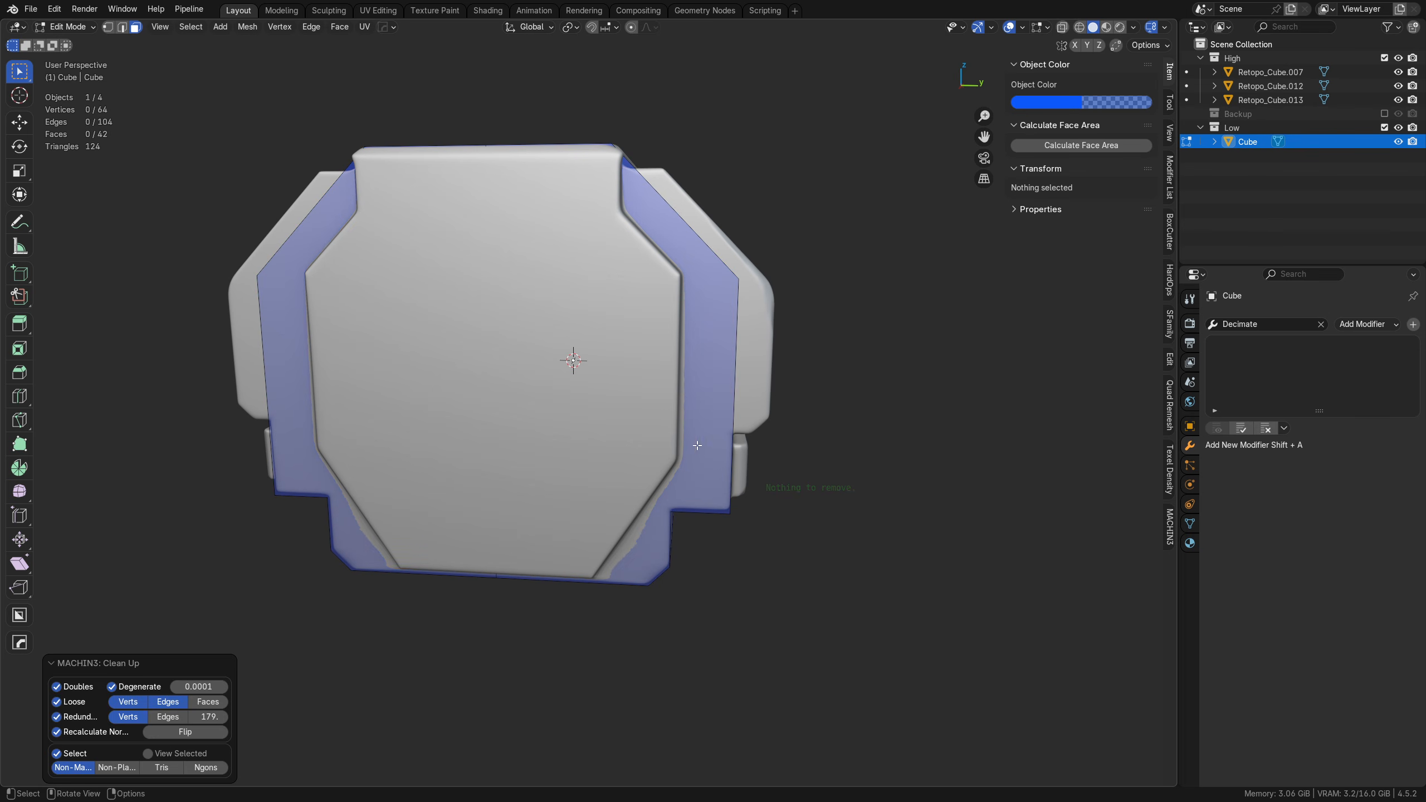
{"action": "middle_click_drag", "start_coordinate": [743, 493], "coordinate": [696, 405]}
{"action": "scroll", "coordinate": [715, 390], "scroll_direction": "up", "scroll_amount": 3}
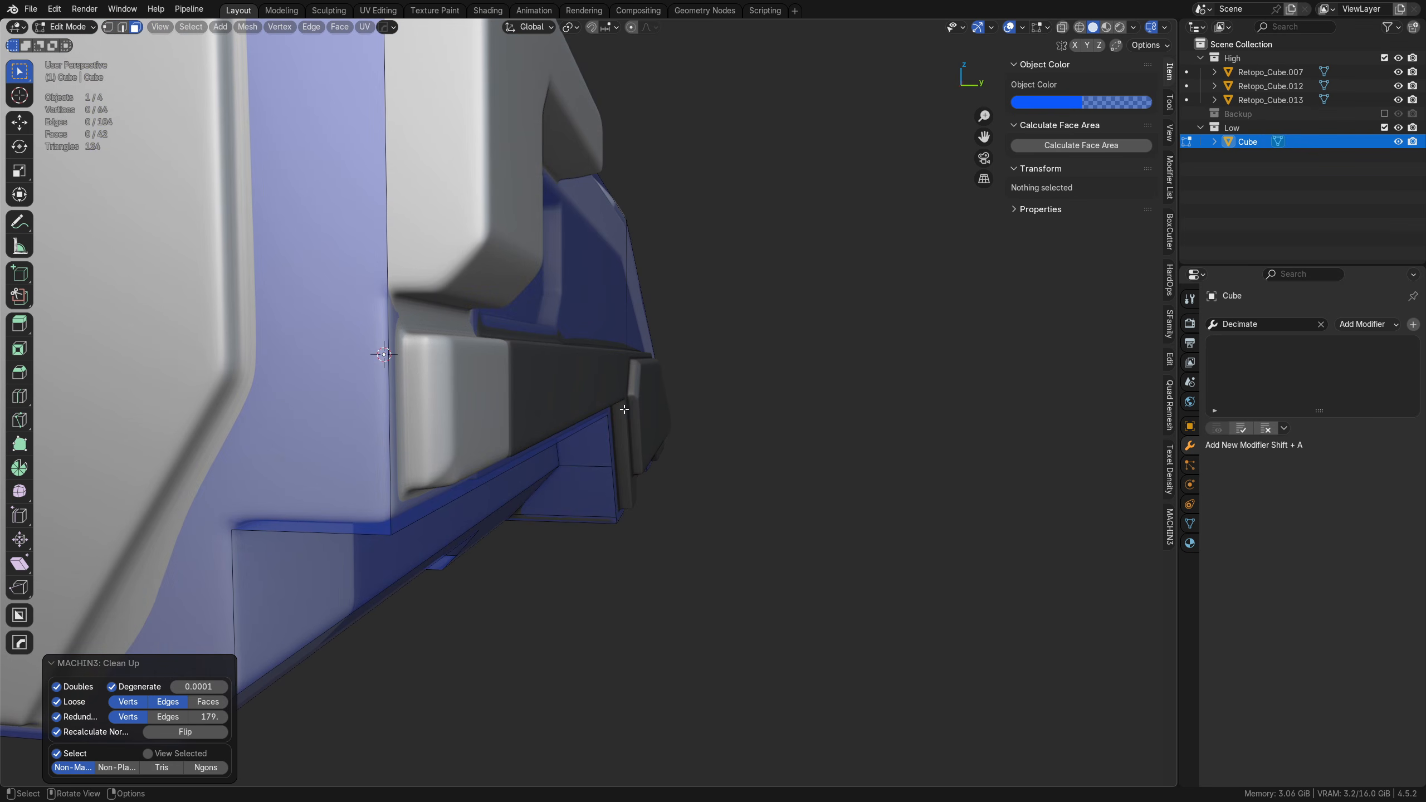
{"action": "middle_click_drag", "start_coordinate": [556, 422], "coordinate": [584, 396]}
{"action": "scroll", "coordinate": [603, 393], "scroll_direction": "up", "scroll_amount": 2}
{"action": "key", "text": "Tab"}
{"action": "left_click", "coordinate": [497, 388]}
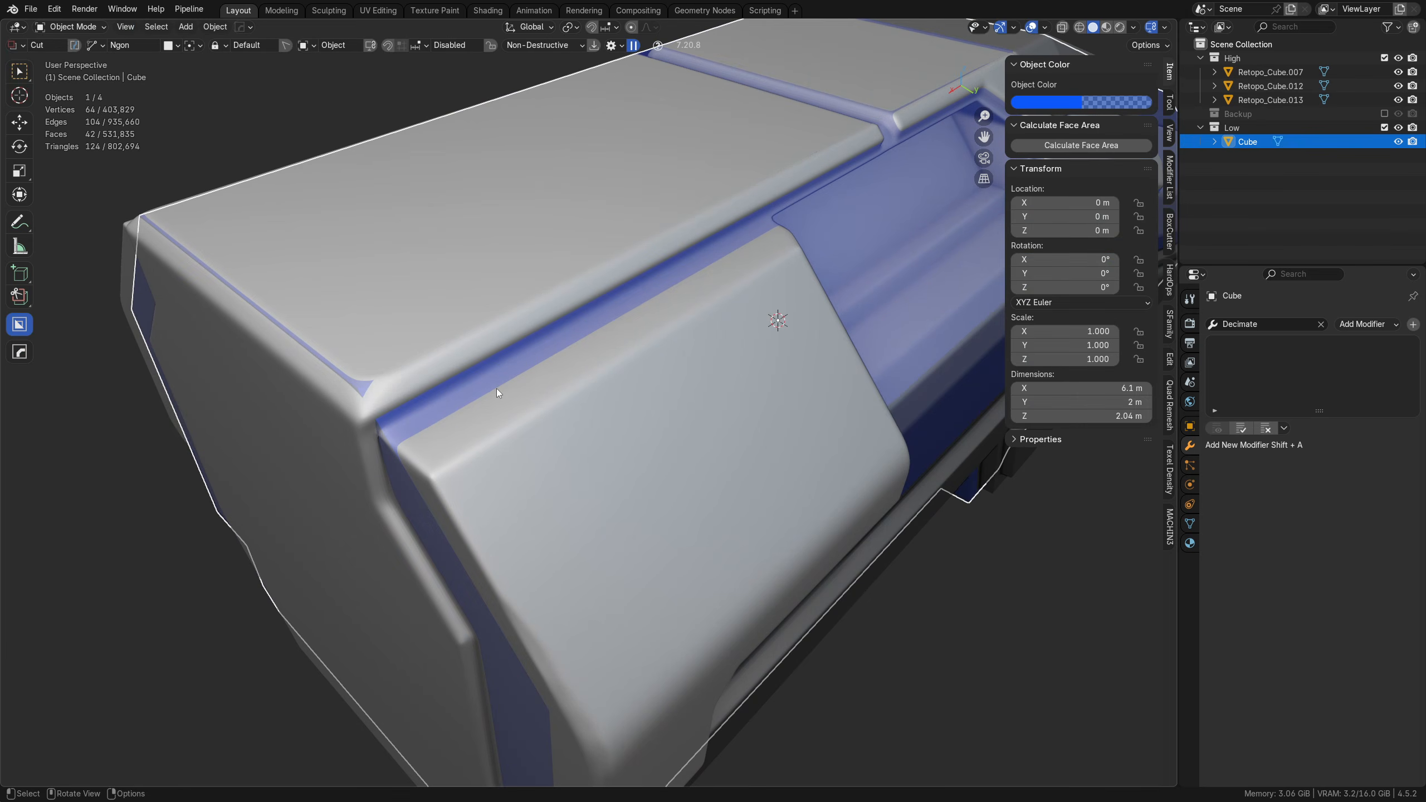
{"action": "key", "text": "Tab"}
{"action": "left_click", "coordinate": [508, 440]}
{"action": "key", "text": "Tab"}
{"action": "left_click", "coordinate": [446, 368]}
{"action": "key", "text": "g"}
{"action": "right_click", "coordinate": [494, 387]}
{"action": "key", "text": "Tab"}
{"action": "left_click", "coordinate": [552, 387]}
{"action": "key", "text": "a"}
{"action": "key", "text": "a"}
Step: Start a knife cut on the low-poly block along the grey side plate's upper edge and down its end edge
{"action": "mouse_move", "coordinate": [507, 402]}
{"action": "middle_mouse_down"}
{"action": "mouse_move", "coordinate": [530, 404]}
{"action": "mouse_move", "coordinate": [526, 422]}
{"action": "middle_mouse_up"}
{"action": "scroll", "coordinate": [525, 422], "scroll_direction": "up", "scroll_amount": 2}
{"action": "key", "text": "k"}
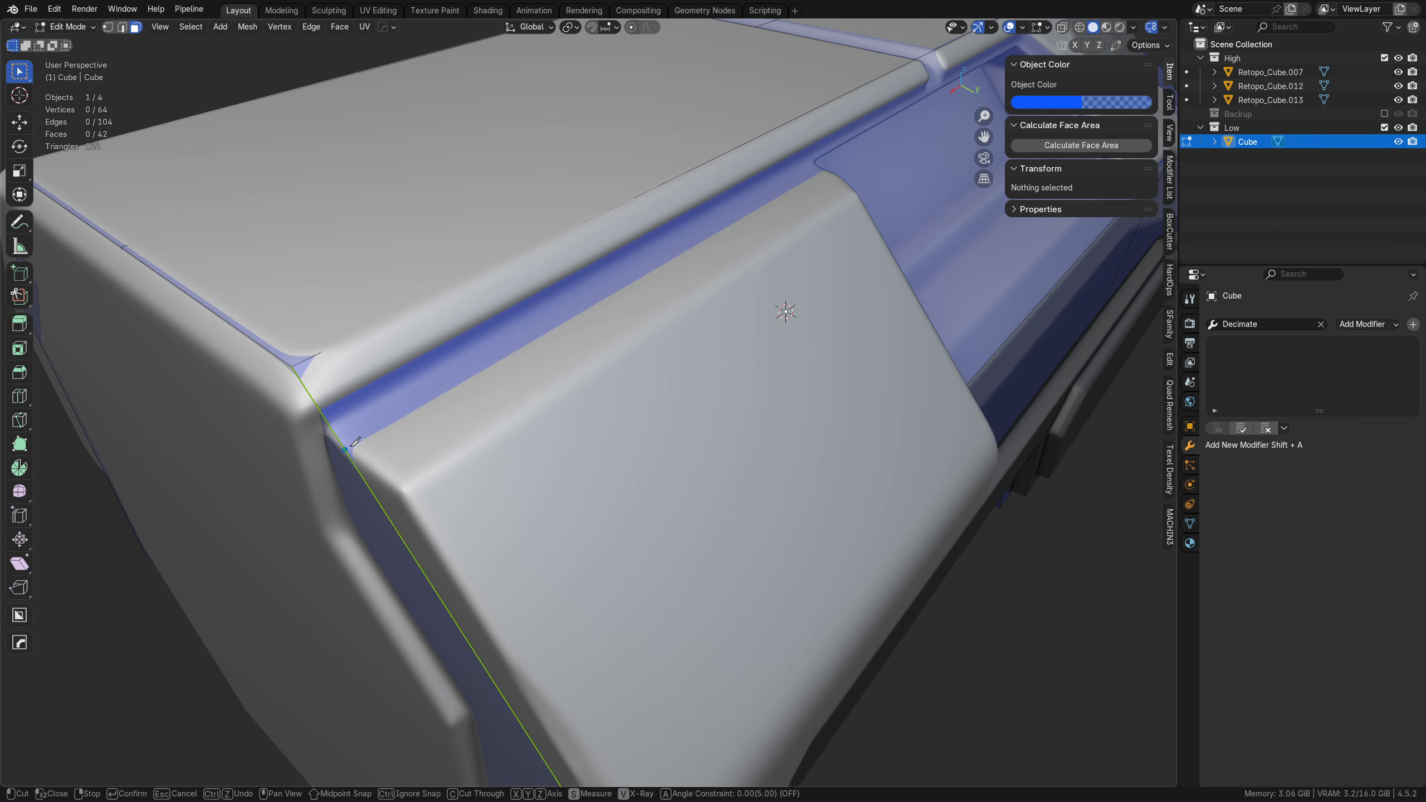
{"action": "left_click", "coordinate": [346, 448]}
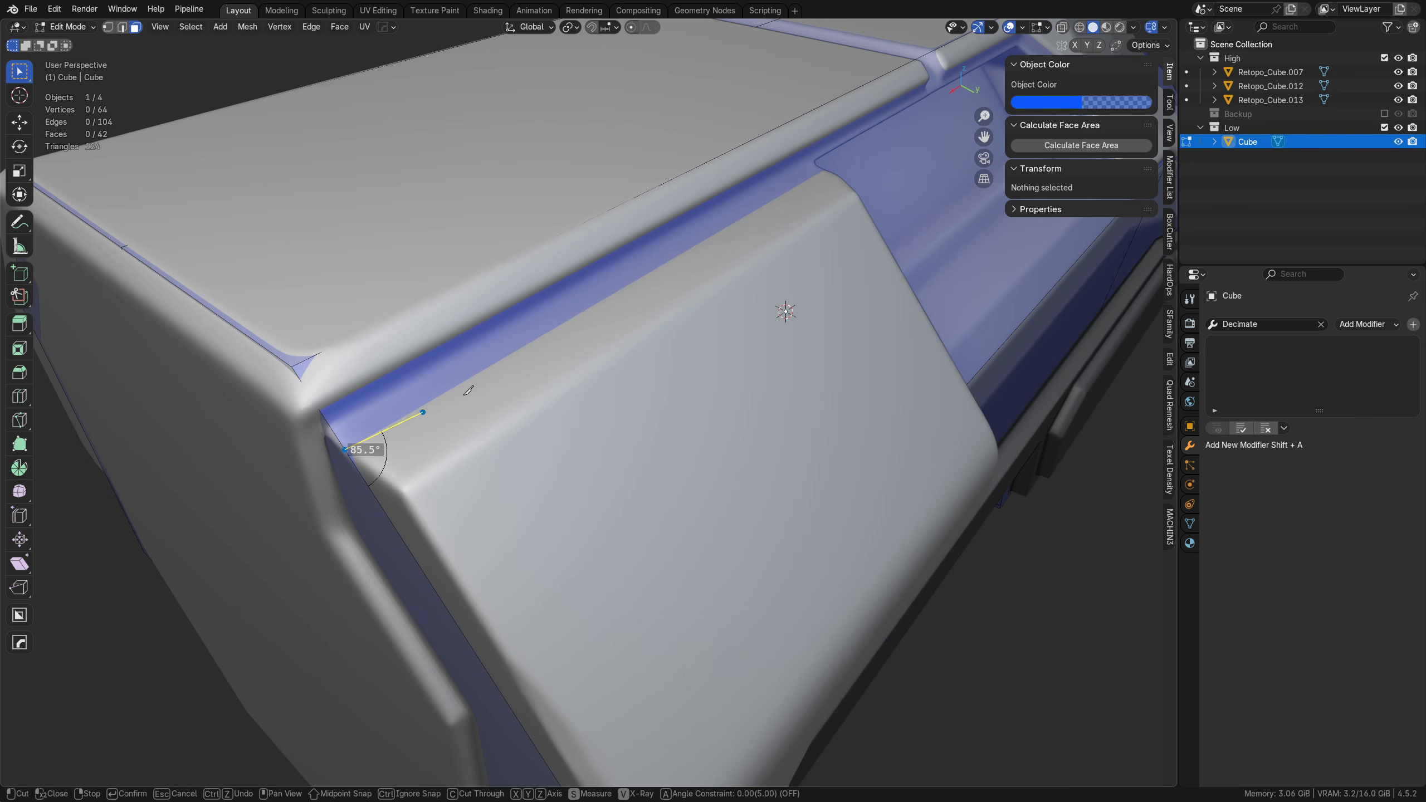
{"action": "middle_click_drag", "start_coordinate": [880, 194], "coordinate": [624, 236]}
{"action": "middle_click_drag", "start_coordinate": [689, 309], "coordinate": [622, 315]}
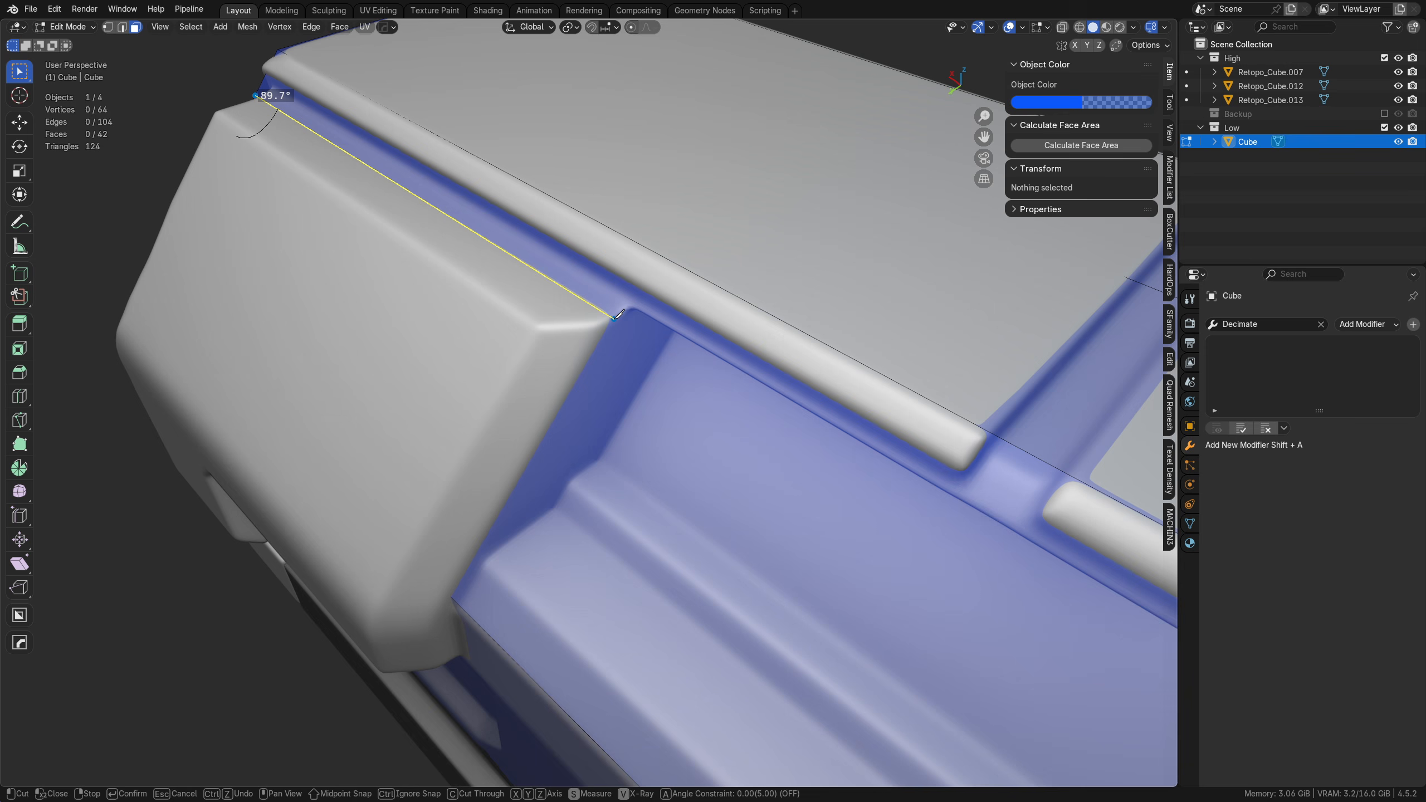
{"action": "mouse_move", "coordinate": [624, 315]}
{"action": "middle_mouse_down"}
{"action": "mouse_move", "coordinate": [678, 201]}
{"action": "mouse_move", "coordinate": [621, 357]}
{"action": "mouse_move", "coordinate": [650, 308]}
{"action": "middle_mouse_up"}
{"action": "left_click", "coordinate": [629, 339]}
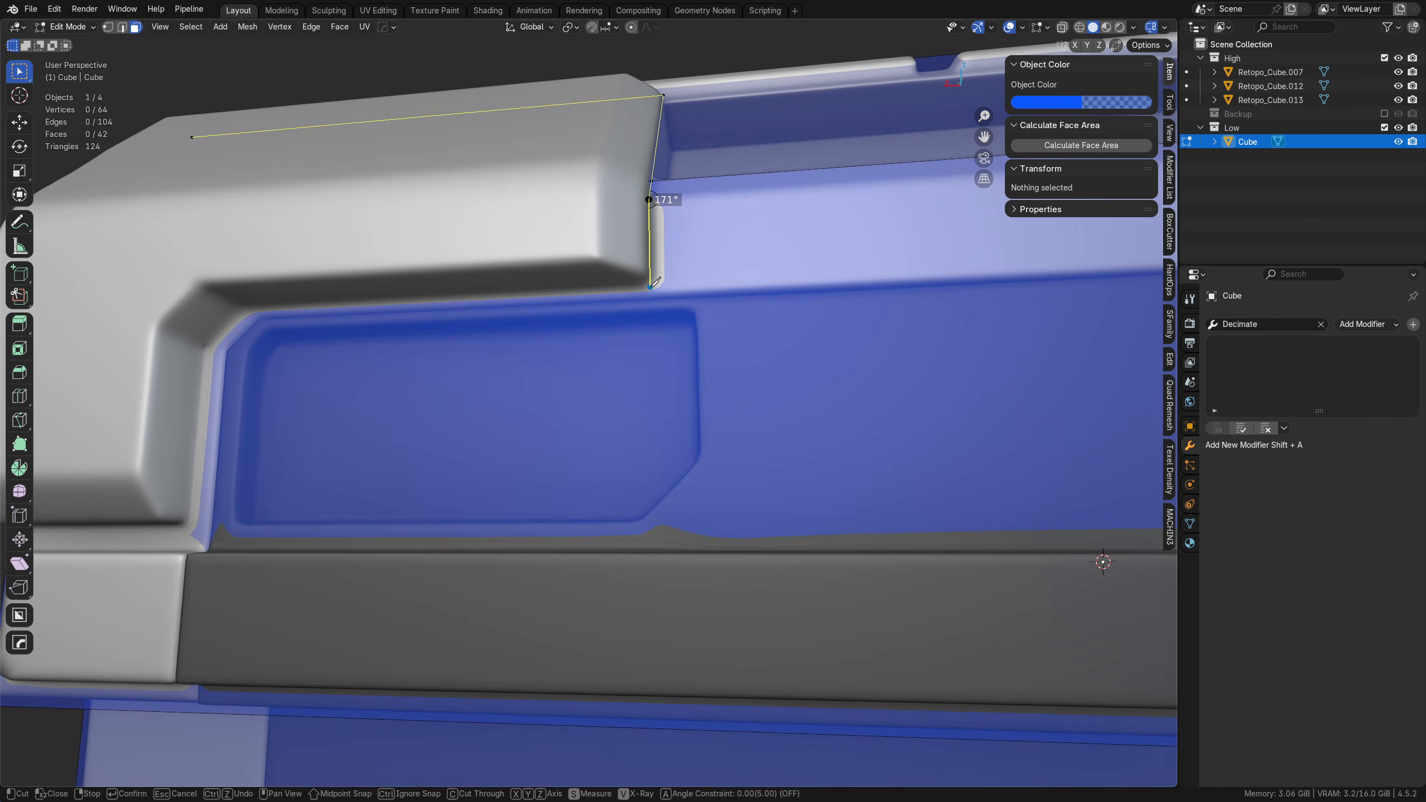
Step: Finish the knife cut along the grey side plate's lower edge, around its chamfered notch and out to the block's end edge
{"action": "left_click", "coordinate": [650, 286]}
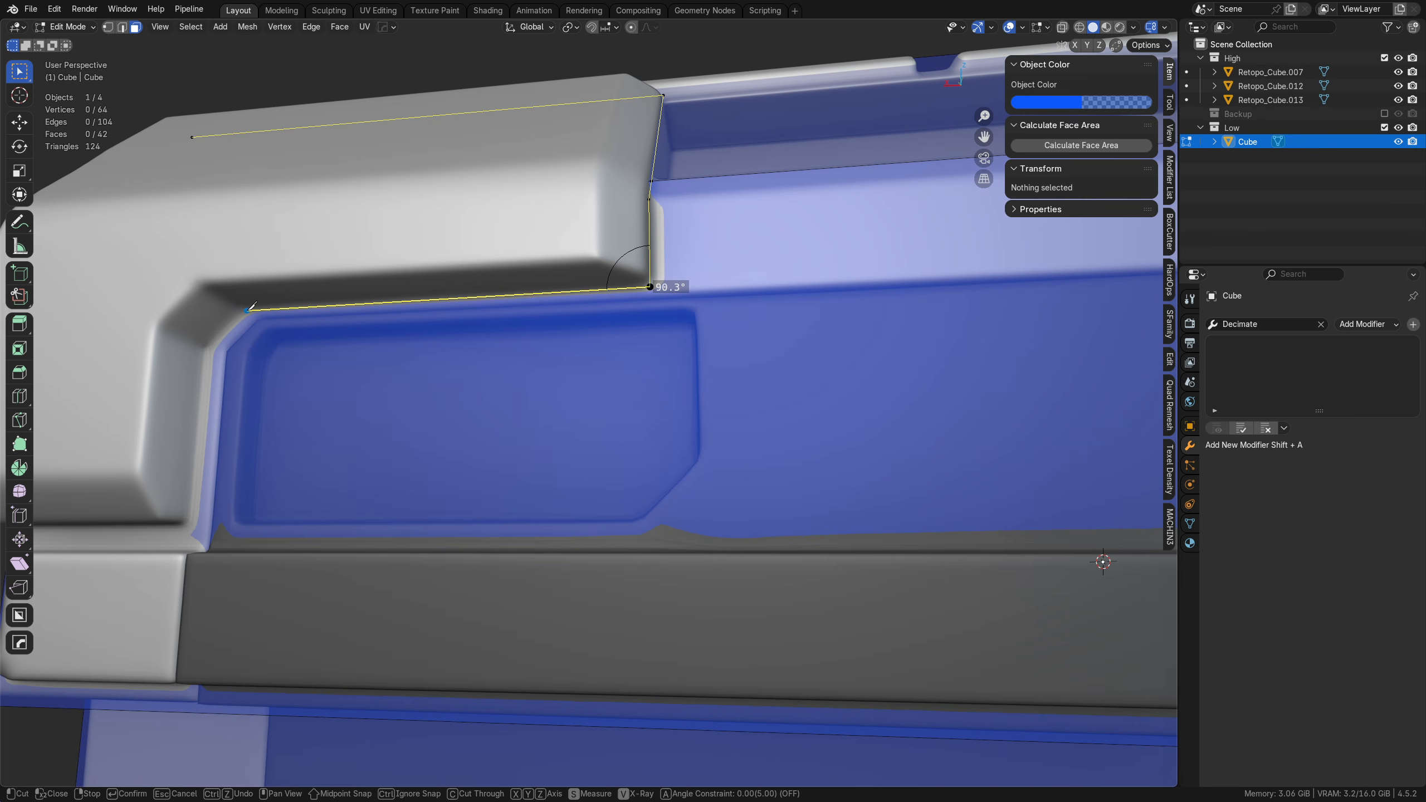
{"action": "left_click", "coordinate": [247, 309]}
{"action": "left_click", "coordinate": [210, 348], "text": "ctrl"}
{"action": "middle_click_drag", "start_coordinate": [210, 387], "coordinate": [281, 401]}
{"action": "middle_click_drag", "start_coordinate": [280, 402], "coordinate": [622, 357], "text": "shift"}
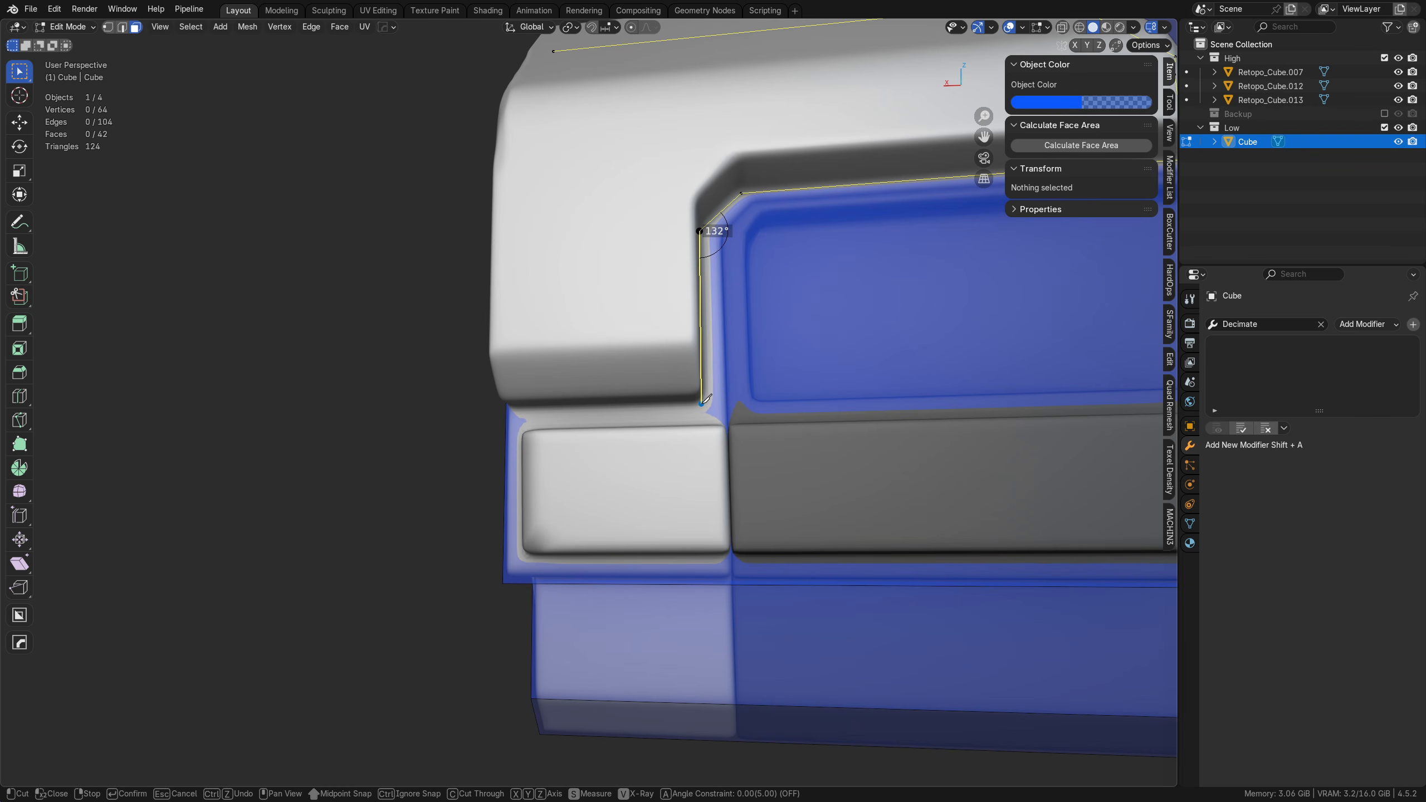
{"action": "left_click", "coordinate": [701, 403]}
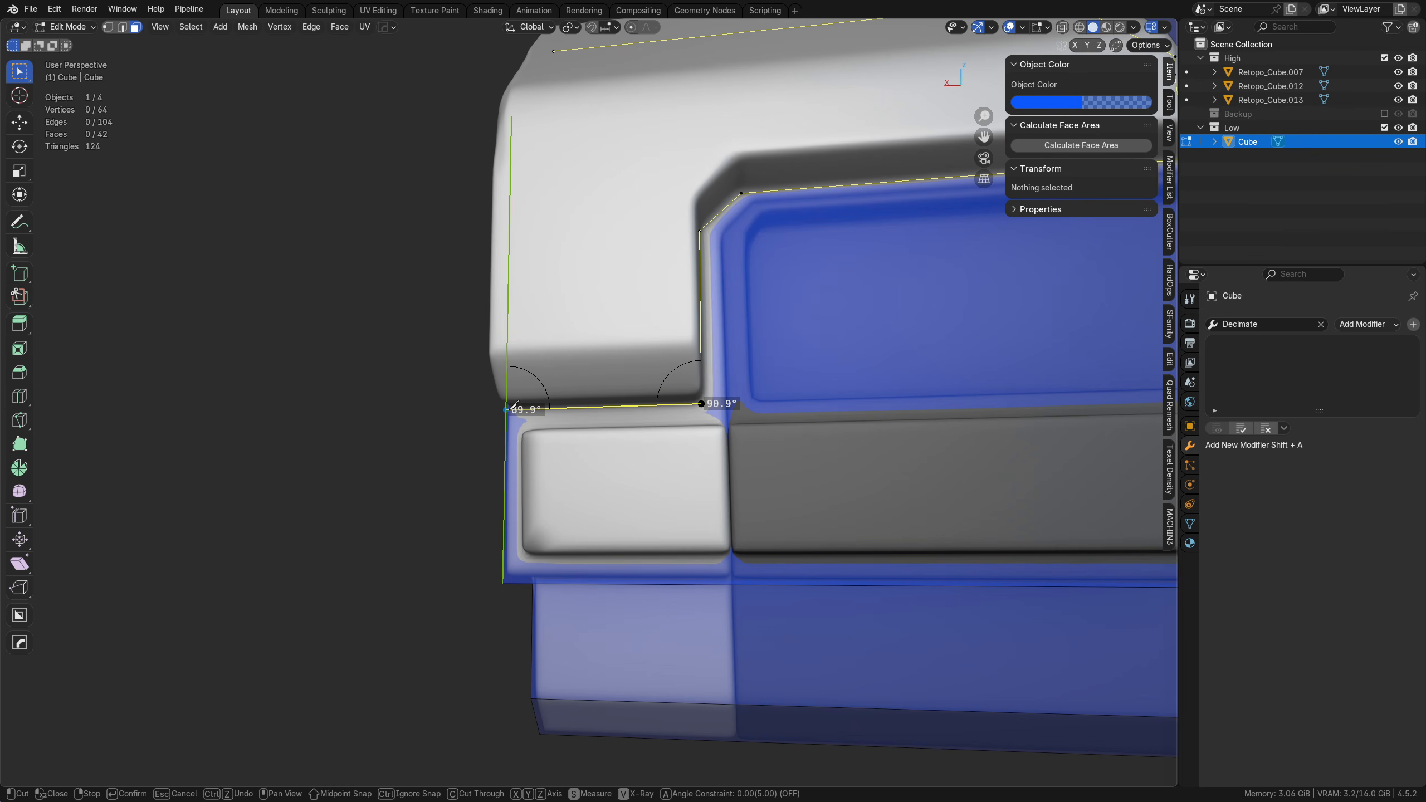
{"action": "left_click", "coordinate": [507, 409]}
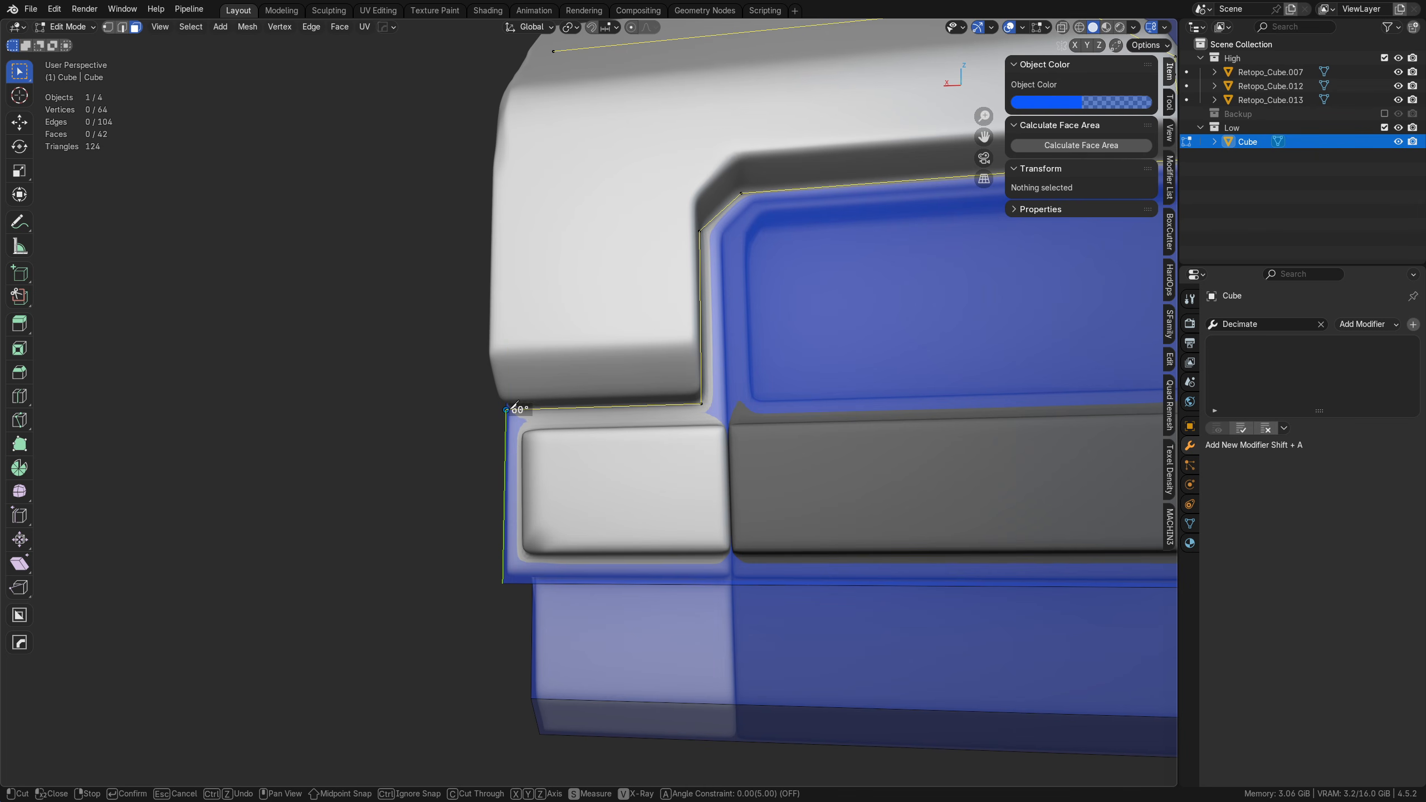
{"action": "key", "text": "Return"}
Step: Turn off X-ray and extrude the two faces outlined by the knife cut about 0.11 m outward along Y
{"action": "middle_click_drag", "start_coordinate": [512, 406], "coordinate": [591, 475]}
{"action": "key", "text": "Tab"}
{"action": "left_click", "coordinate": [675, 513]}
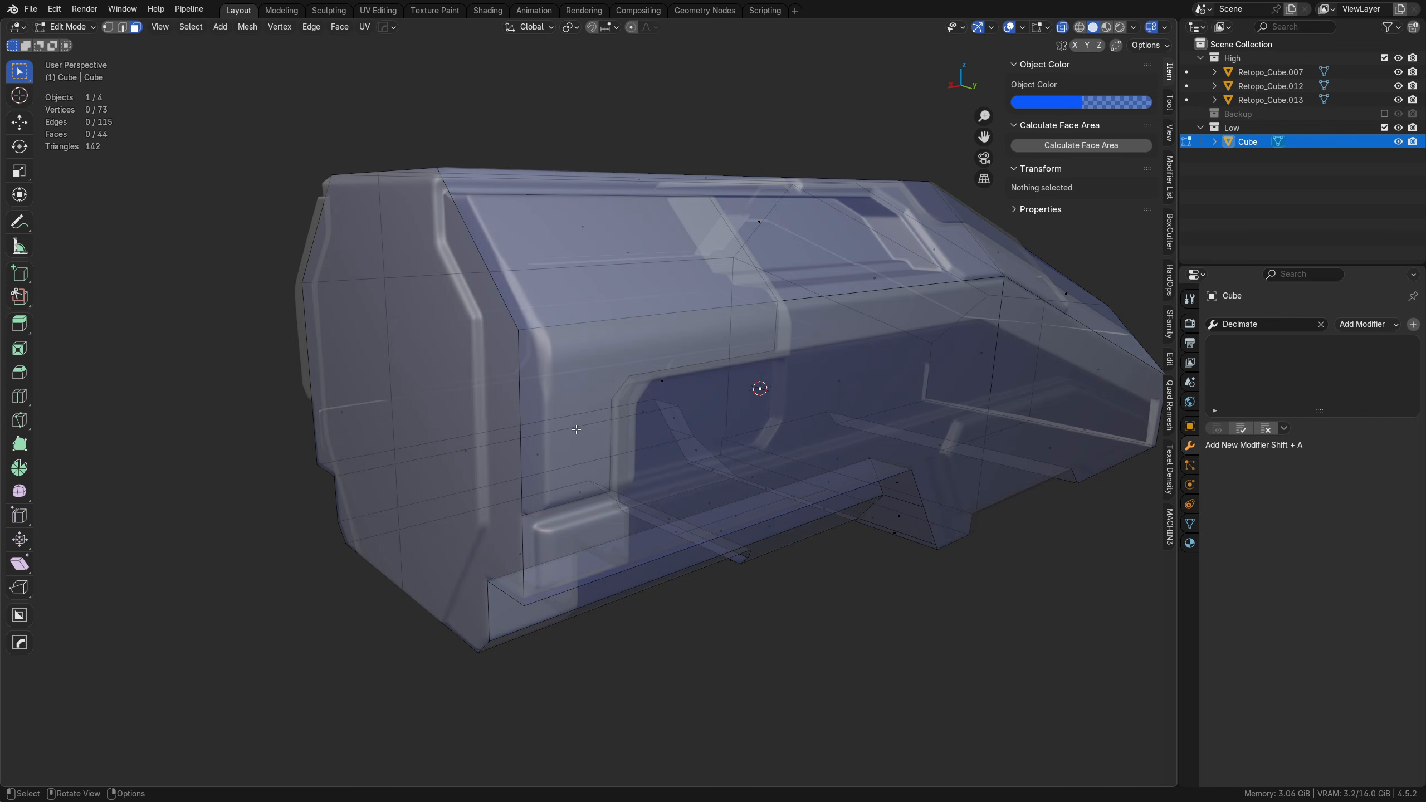
{"action": "left_click", "coordinate": [665, 352]}
{"action": "key", "text": "alt+z"}
{"action": "middle_click_drag", "start_coordinate": [625, 233], "coordinate": [802, 385]}
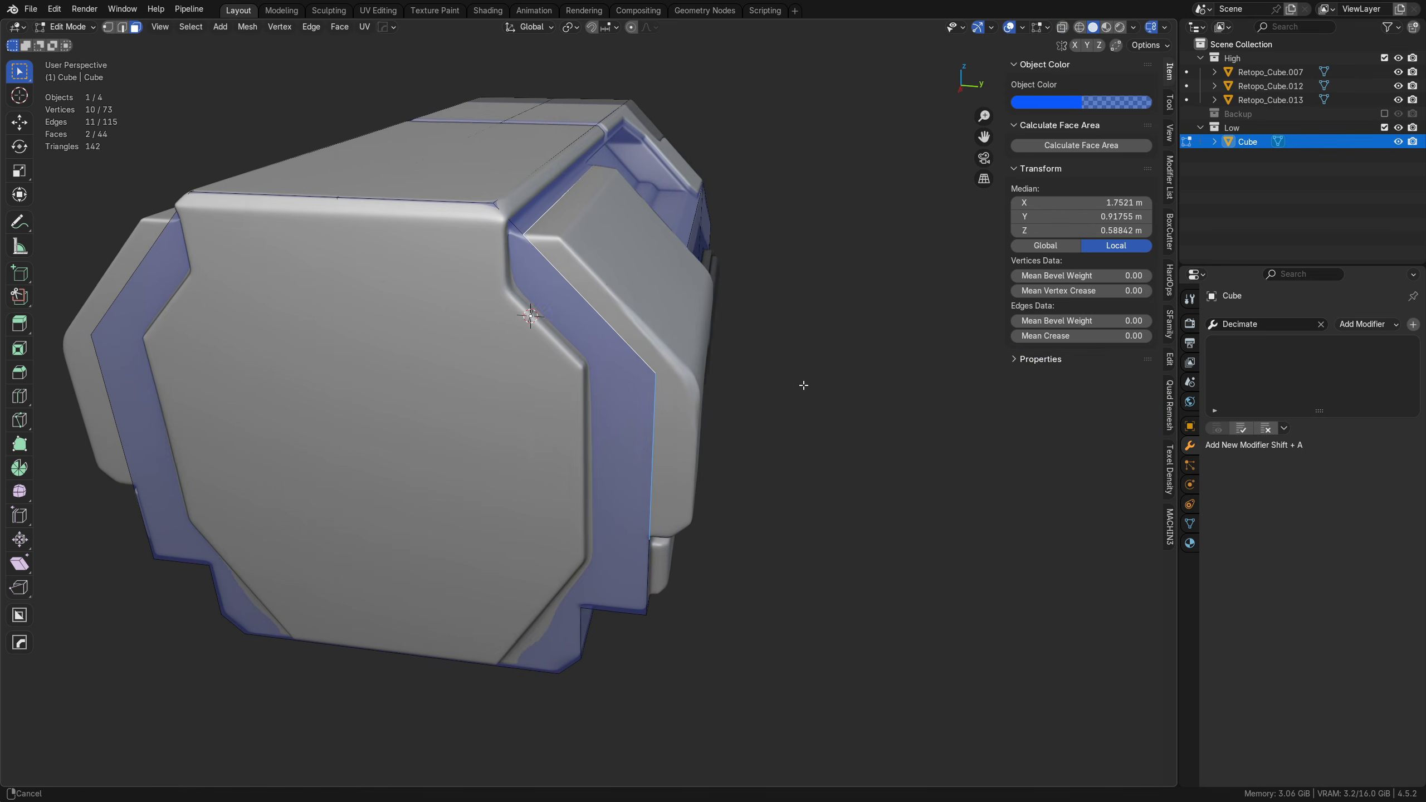
{"action": "key", "text": "e"}
{"action": "key", "text": "x"}
{"action": "key", "text": "y"}
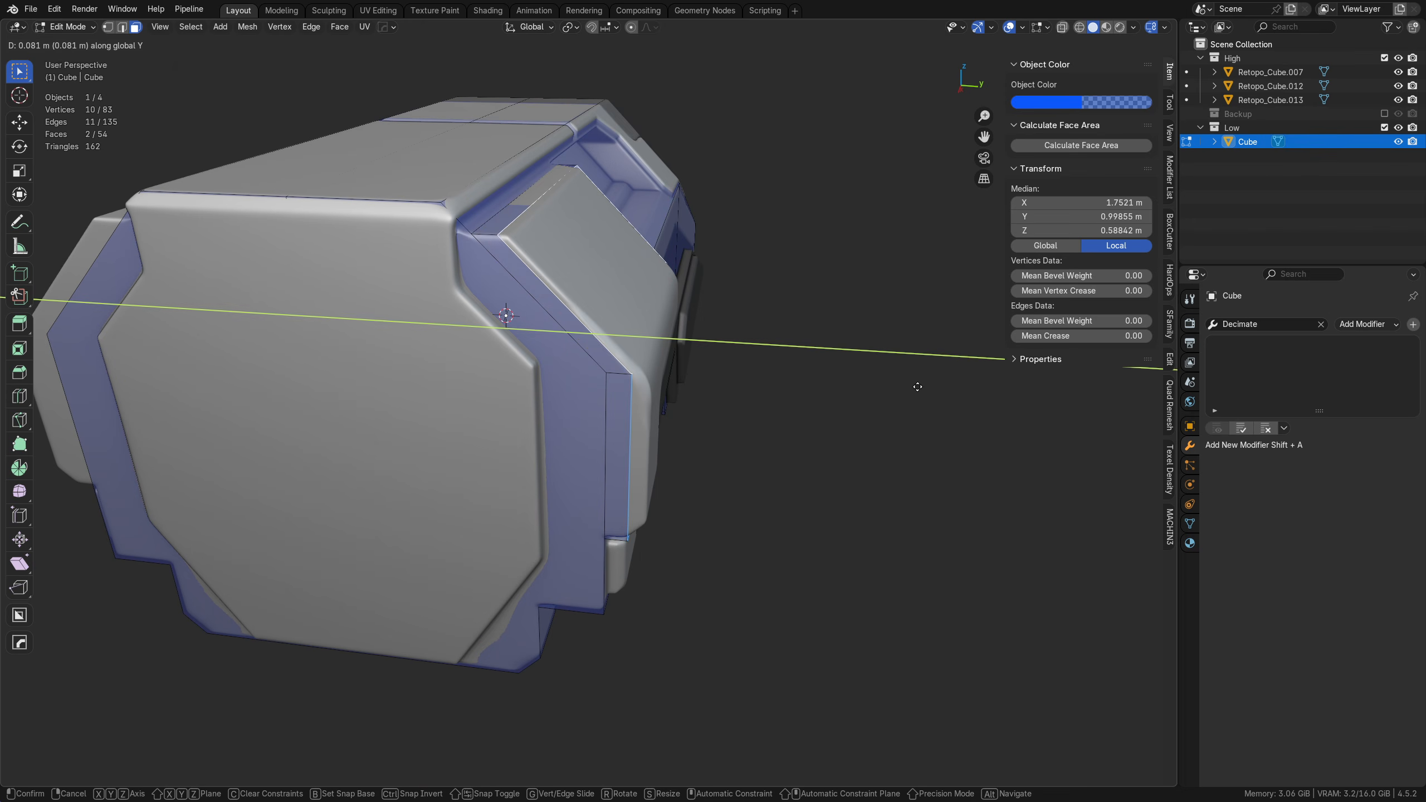
{"action": "left_click", "coordinate": [989, 387]}
{"action": "middle_click_drag", "start_coordinate": [989, 387], "coordinate": [625, 404]}
Step: Move the extruded plate's vertical outer face about 0.033 m further outward along Y to meet the high-poly surface
{"action": "left_click", "coordinate": [573, 358]}
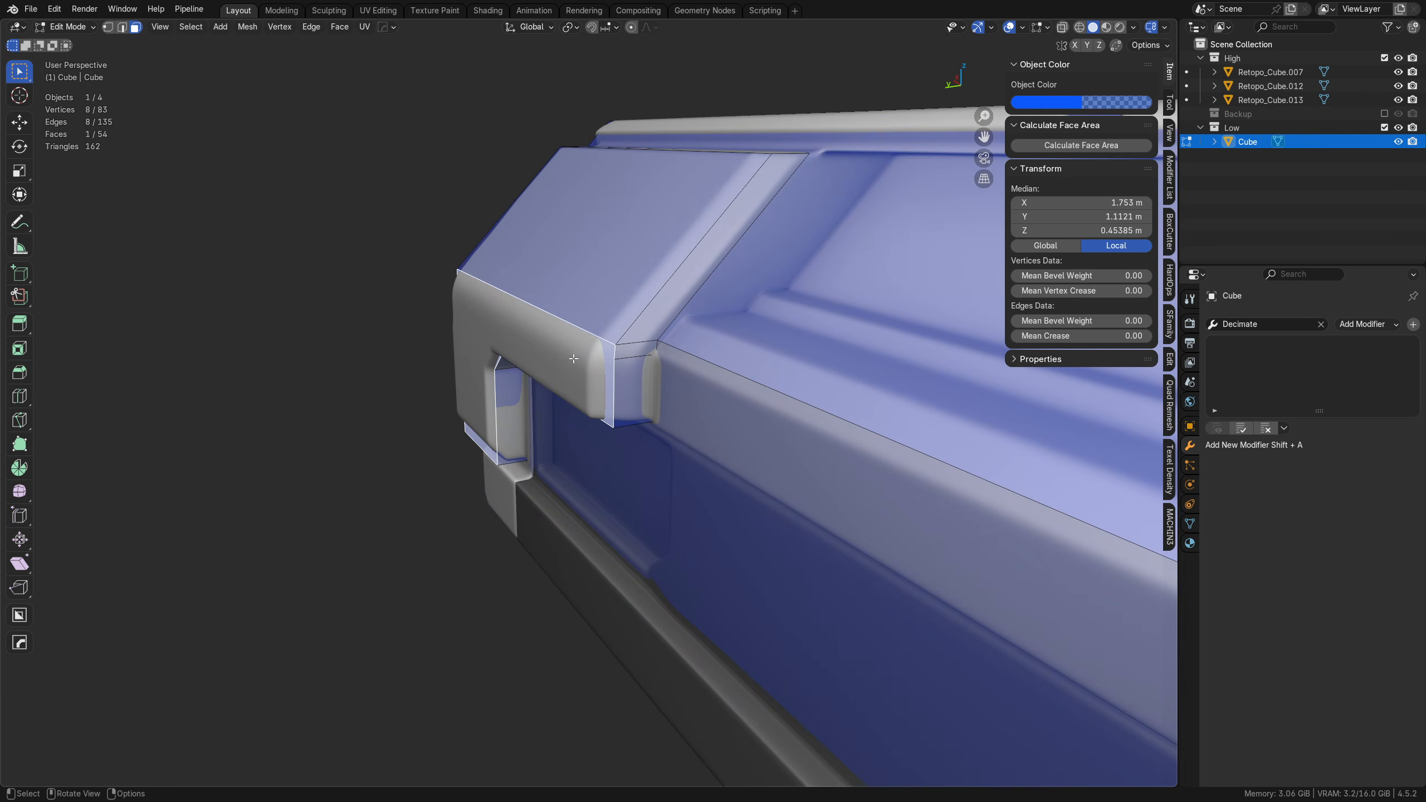
{"action": "key", "text": "g"}
{"action": "key", "text": "y"}
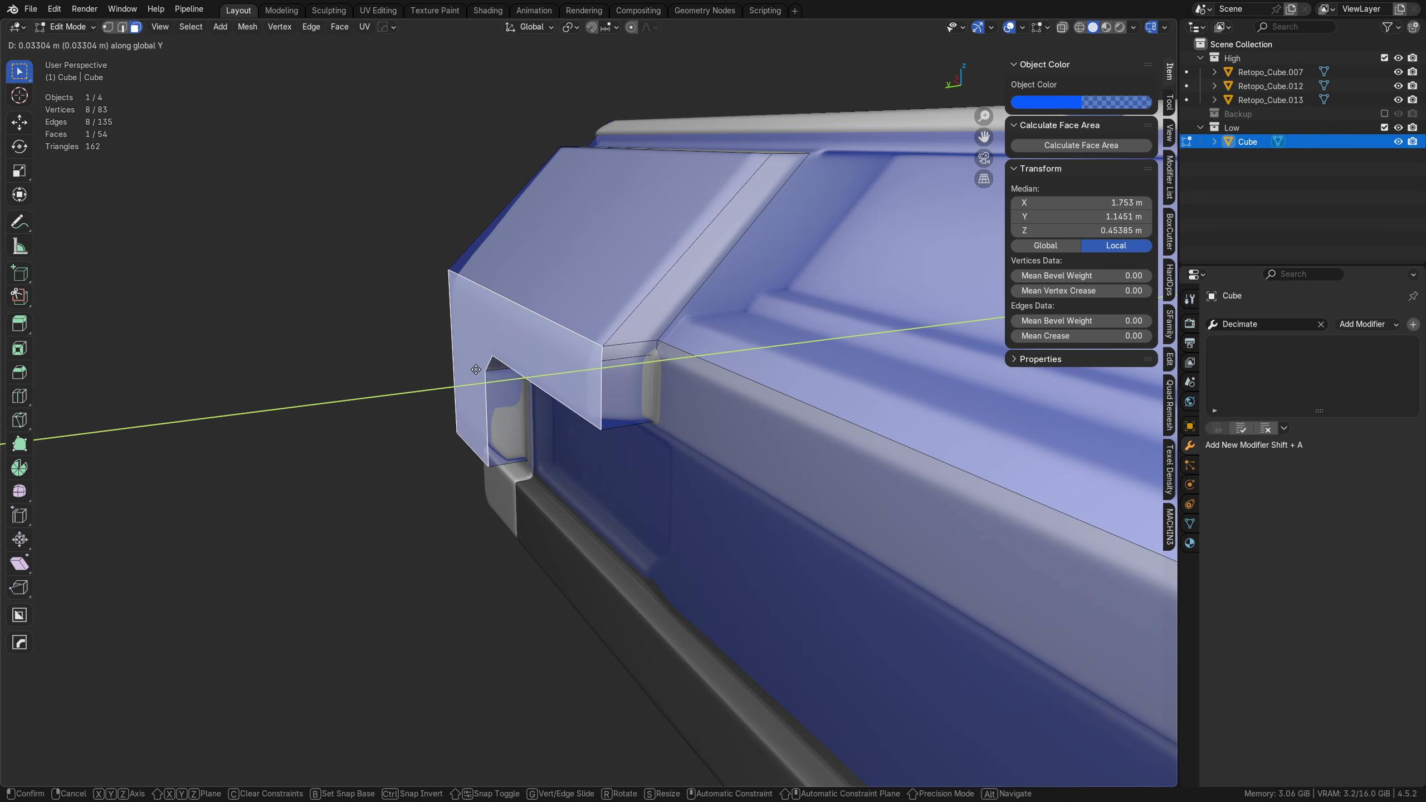
{"action": "left_click", "coordinate": [474, 371]}
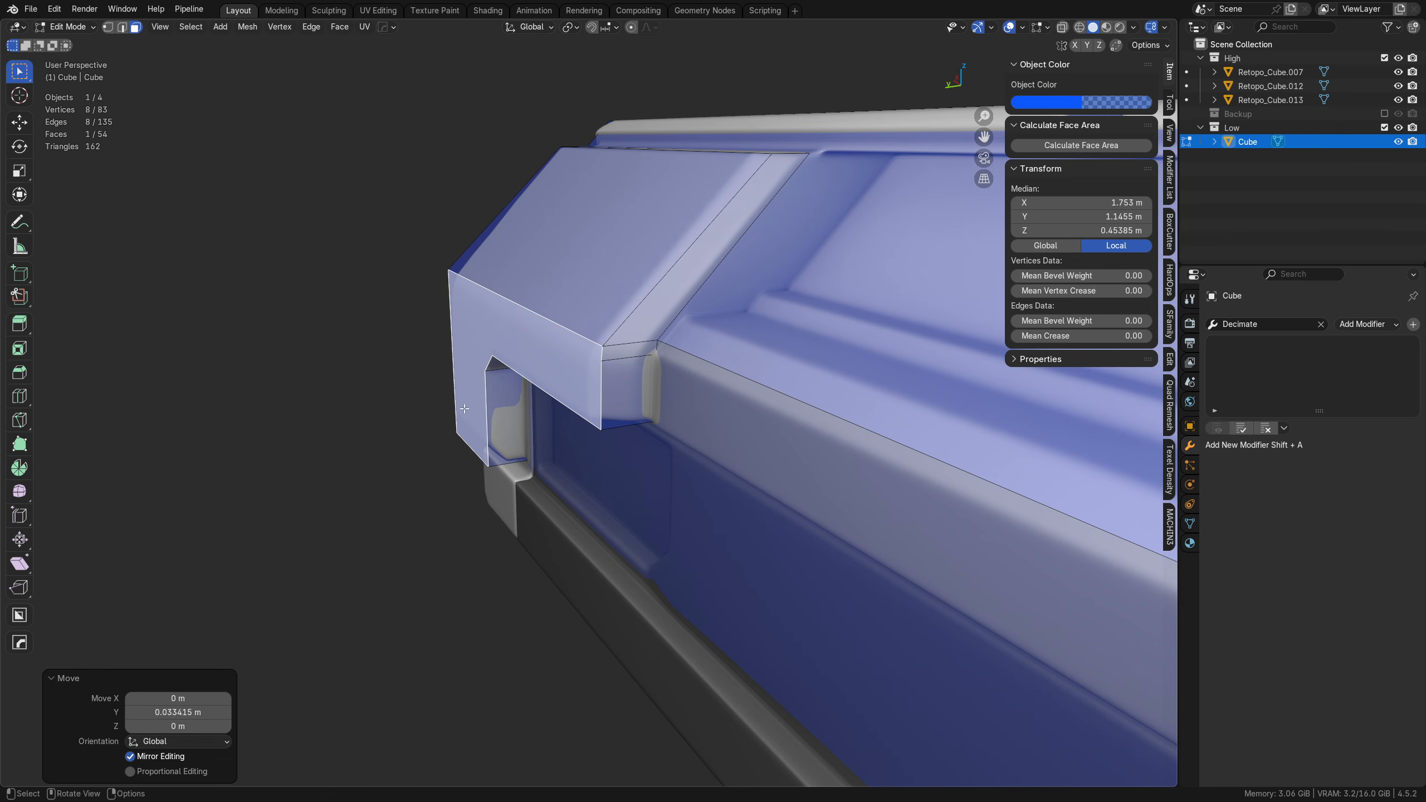
Step: Bevel the outer bottom edge of the extruded plate's leg with one segment, 0.0775 m wide
{"action": "key", "text": "KP_Decimal"}
{"action": "middle_click_drag", "start_coordinate": [1016, 360], "coordinate": [675, 410]}
{"action": "left_click", "coordinate": [623, 482]}
{"action": "middle_click_drag", "start_coordinate": [622, 482], "coordinate": [665, 449]}
{"action": "left_click", "coordinate": [509, 471]}
{"action": "key", "text": "ctrl+b"}
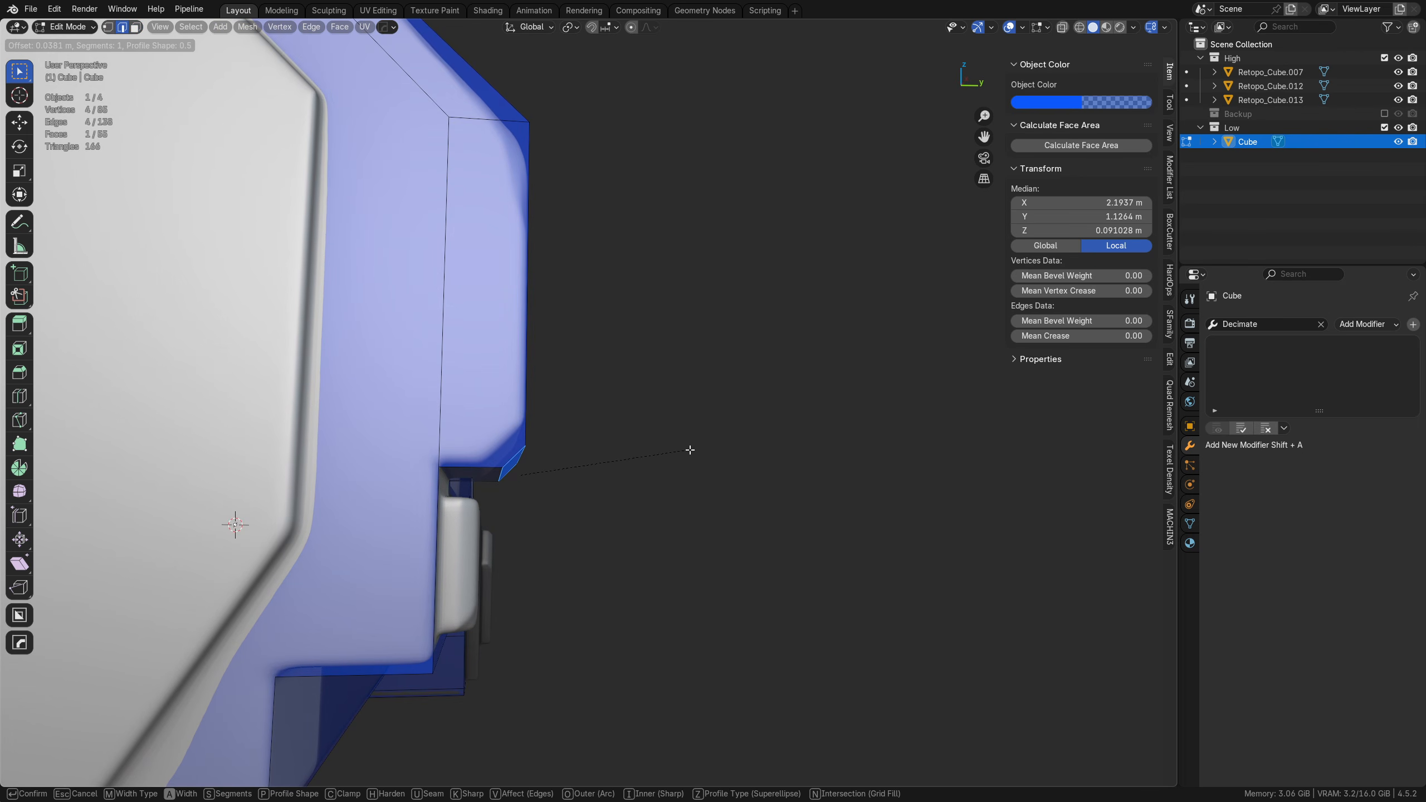
{"action": "left_click", "coordinate": [759, 445]}
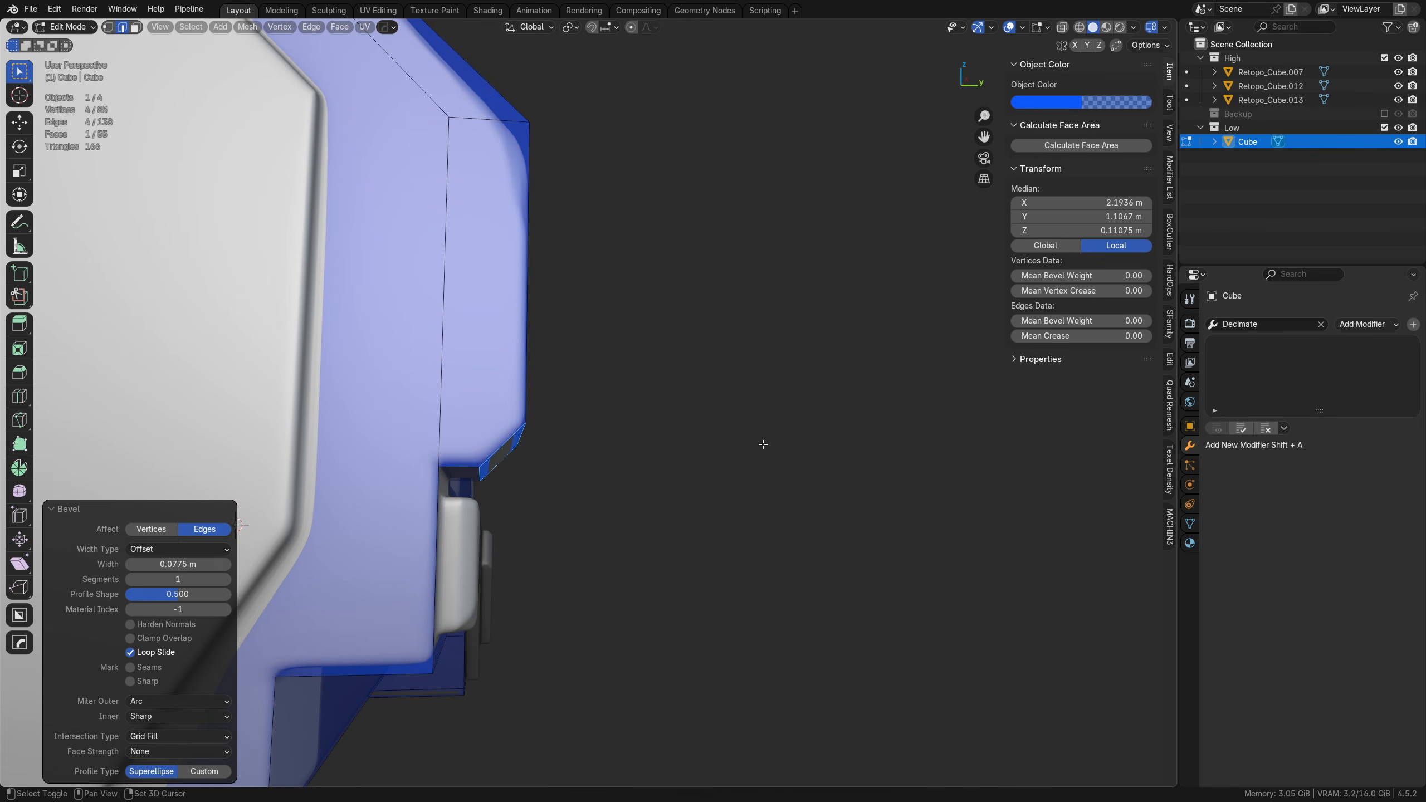
Step: Dissolve the short stray edge just below the upper corner of the extruded plate's end face
{"action": "middle_click_drag", "start_coordinate": [764, 444], "coordinate": [585, 369]}
{"action": "middle_click_drag", "start_coordinate": [567, 280], "coordinate": [596, 352], "text": "shift"}
{"action": "left_click", "coordinate": [532, 343]}
{"action": "middle_click_drag", "start_coordinate": [772, 313], "coordinate": [241, 298]}
{"action": "middle_click_drag", "start_coordinate": [699, 357], "coordinate": [651, 359], "text": "shift"}
{"action": "middle_click_drag", "start_coordinate": [651, 359], "coordinate": [776, 426]}
{"action": "left_click", "coordinate": [587, 366]}
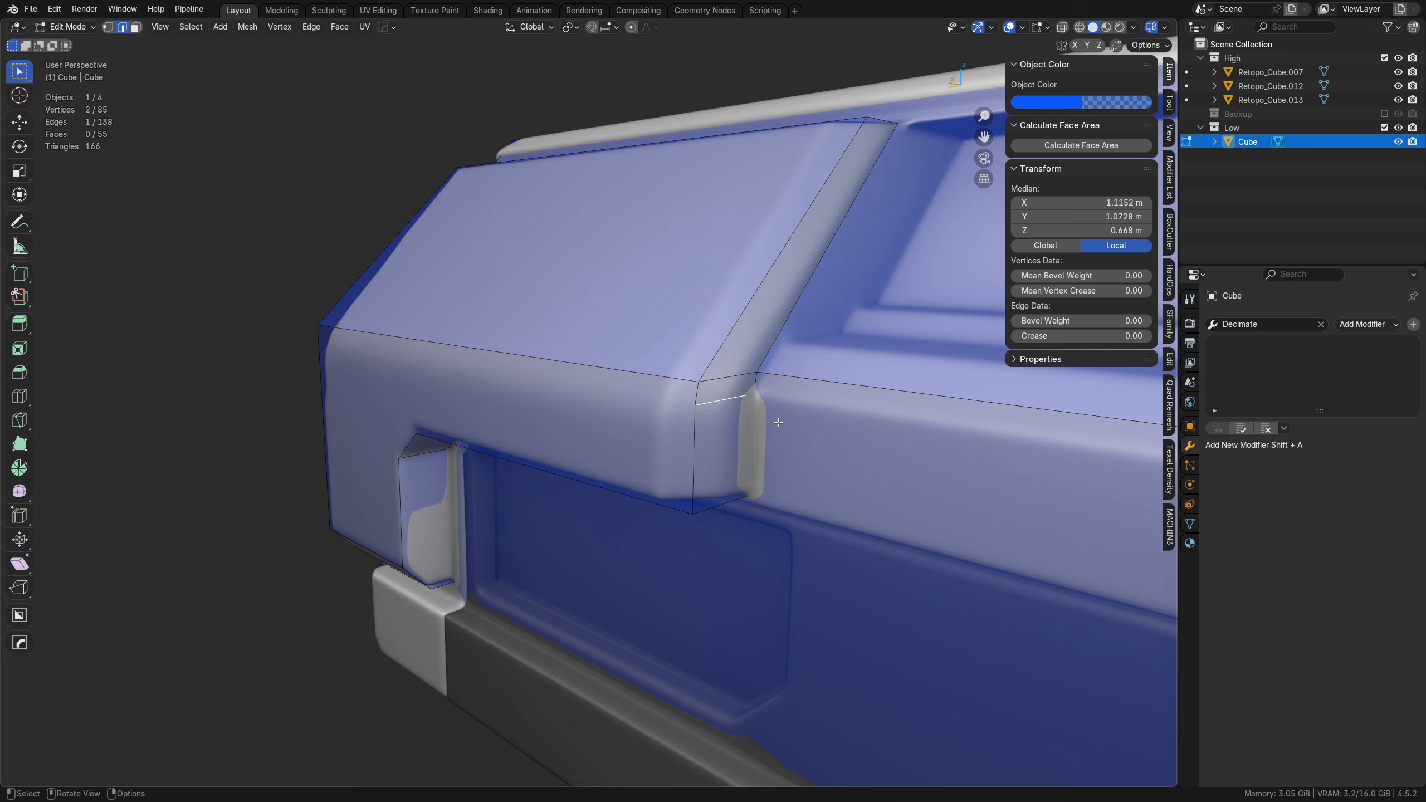
{"action": "middle_click", "coordinate": [803, 373], "text": "alt"}
{"action": "scroll", "coordinate": [624, 465], "scroll_direction": "up", "scroll_amount": 2}
{"action": "middle_click_drag", "start_coordinate": [624, 465], "coordinate": [561, 441]}
{"action": "key", "text": "ctrl+x"}
Step: Lower the long outer edge between the plate's sloped and vertical faces about 0.03 m along Z
{"action": "left_click", "coordinate": [427, 405]}
{"action": "middle_click_drag", "start_coordinate": [696, 418], "coordinate": [624, 424]}
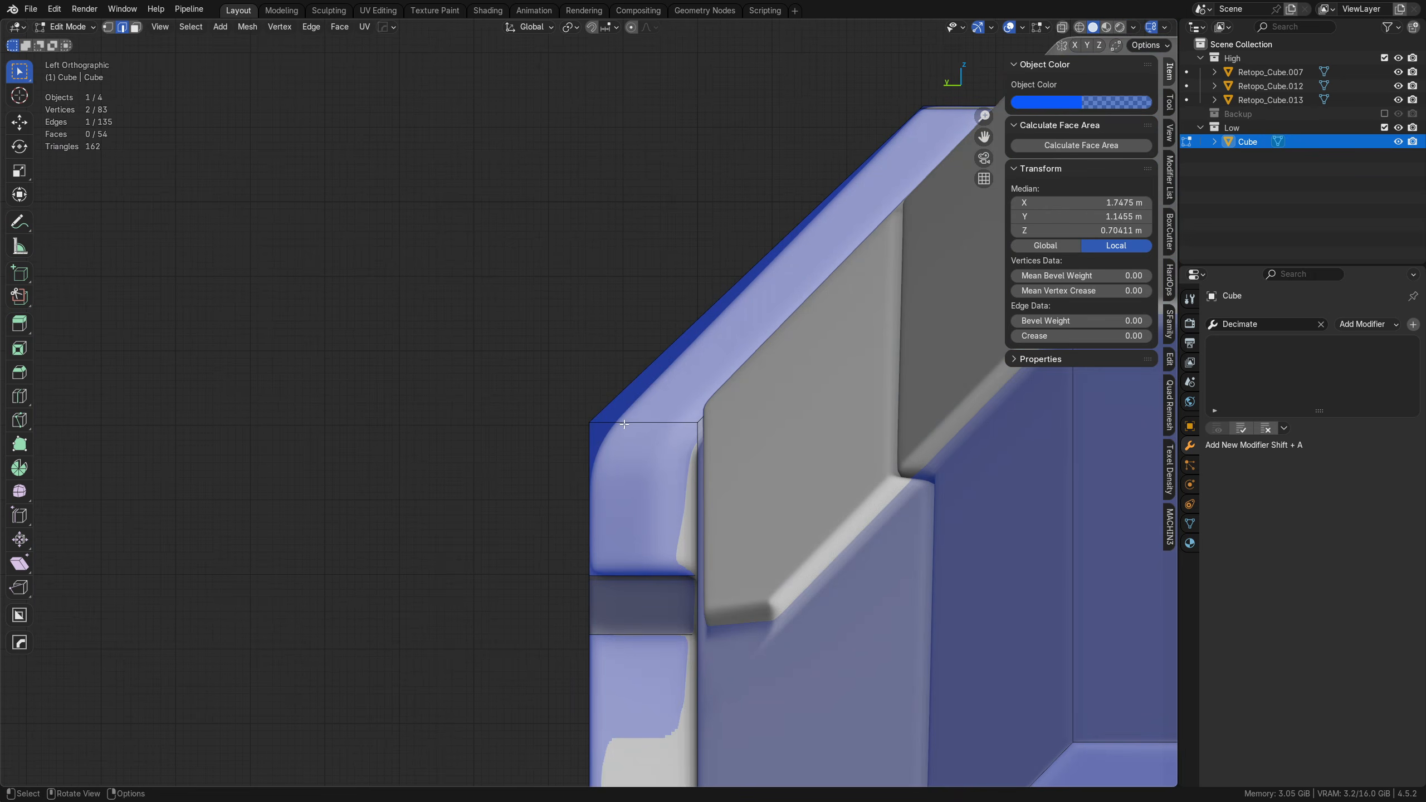
{"action": "key", "text": "g"}
{"action": "key", "text": "z"}
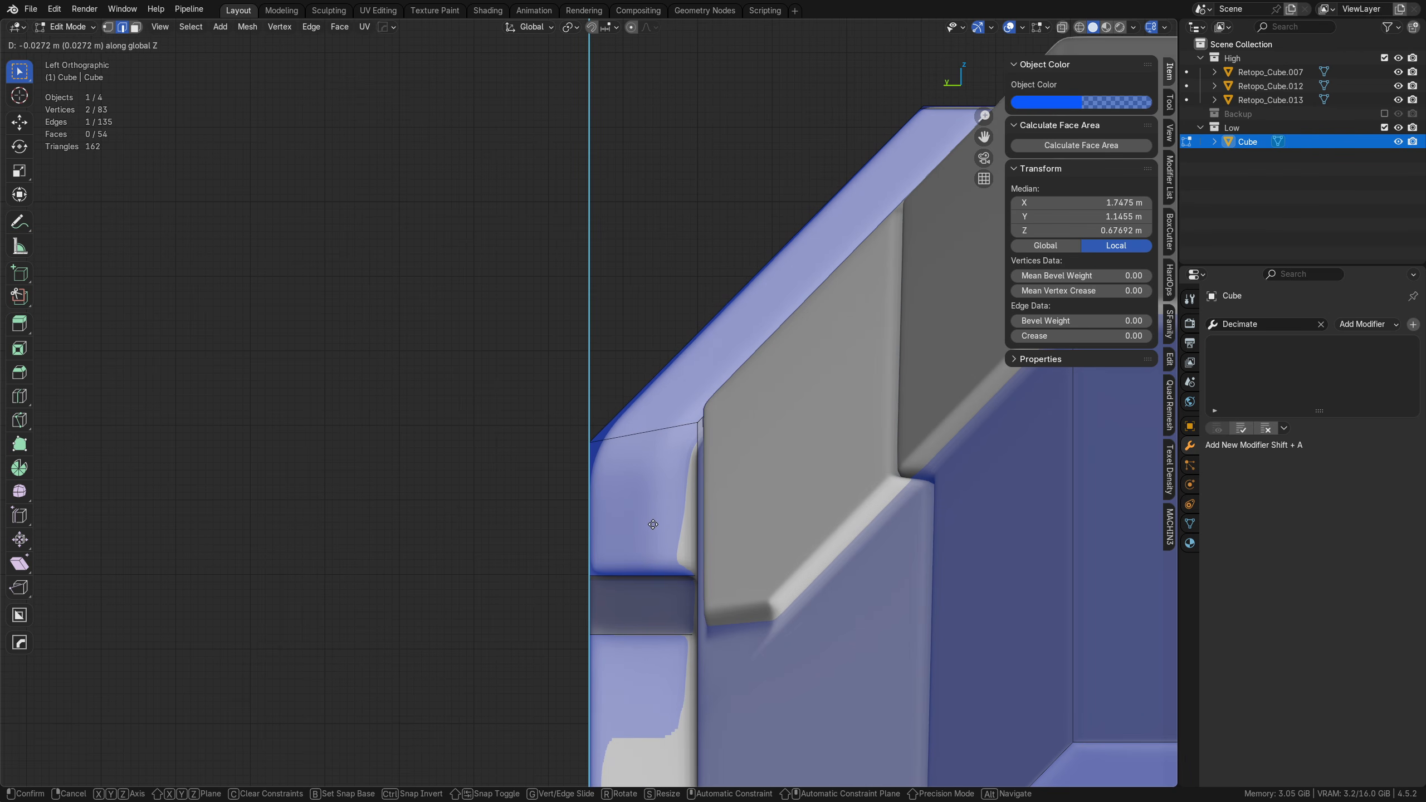
{"action": "left_click", "coordinate": [656, 542]}
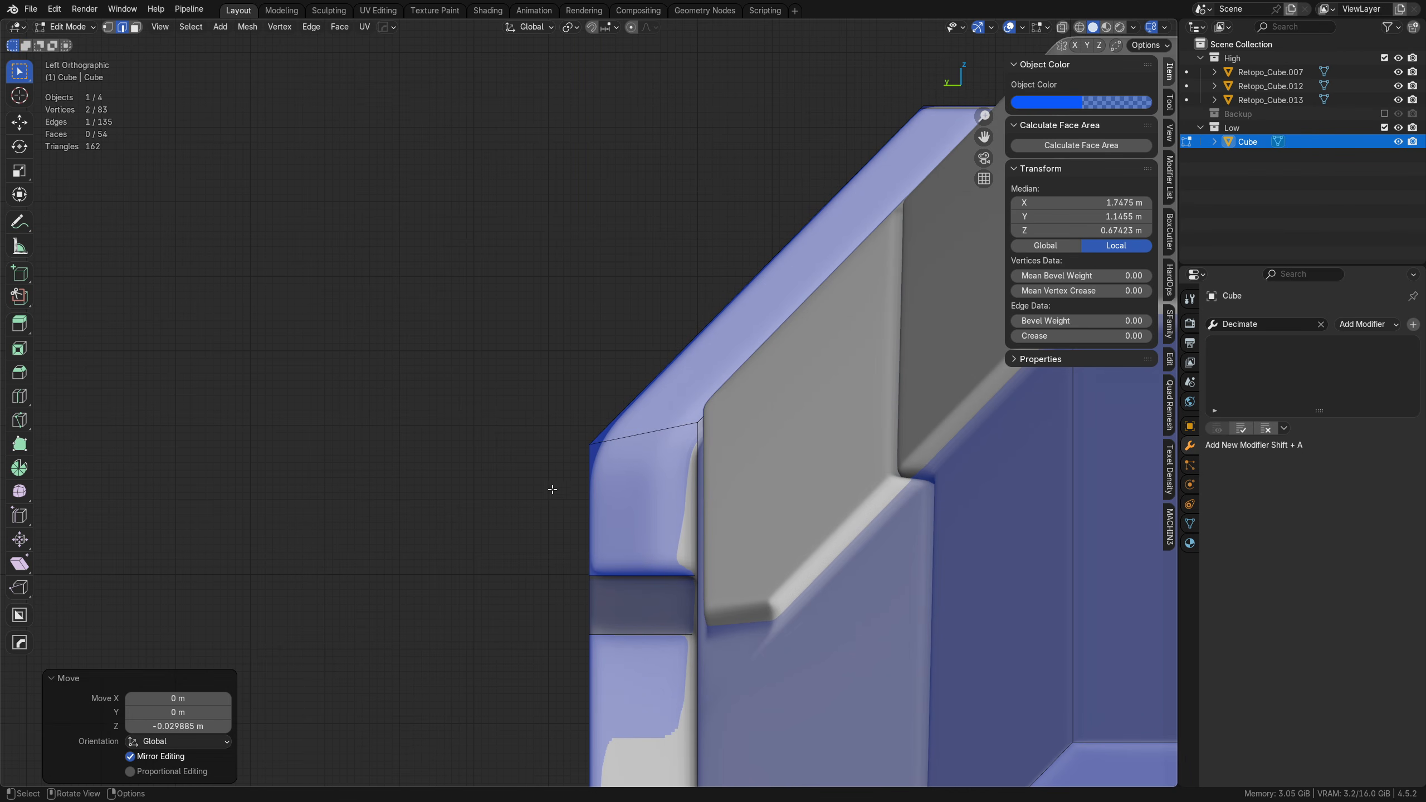
Step: Select the sloped and vertical outer edges at the plate's end, try shifting them about 0.08 m along X, and undo the move
{"action": "middle_click_drag", "start_coordinate": [552, 489], "coordinate": [618, 348]}
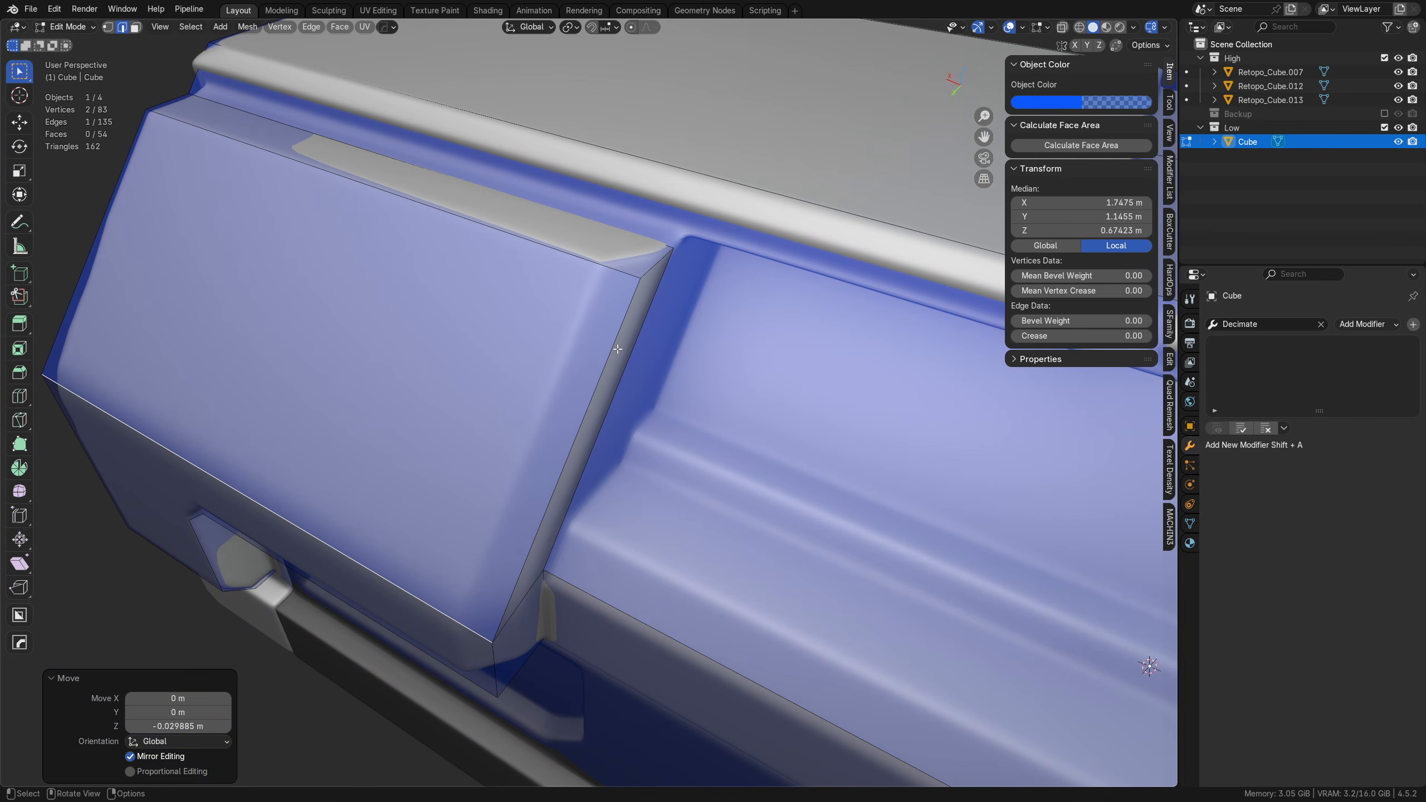
{"action": "left_click", "coordinate": [617, 348]}
{"action": "middle_click_drag", "start_coordinate": [568, 490], "coordinate": [596, 431]}
{"action": "left_click", "coordinate": [560, 552], "text": "shift"}
{"action": "middle_click_drag", "start_coordinate": [564, 552], "coordinate": [723, 459]}
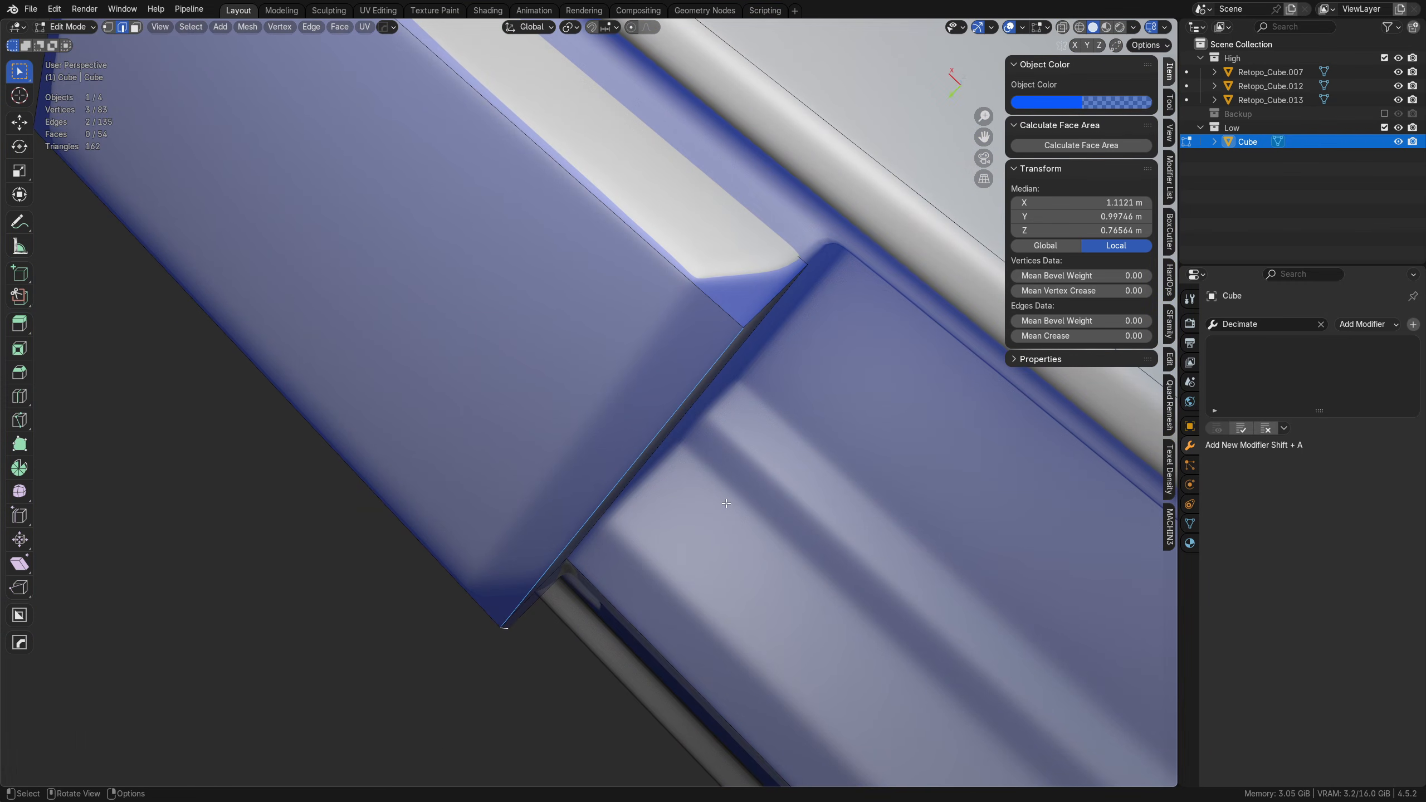
{"action": "key", "text": "g"}
{"action": "key", "text": "x"}
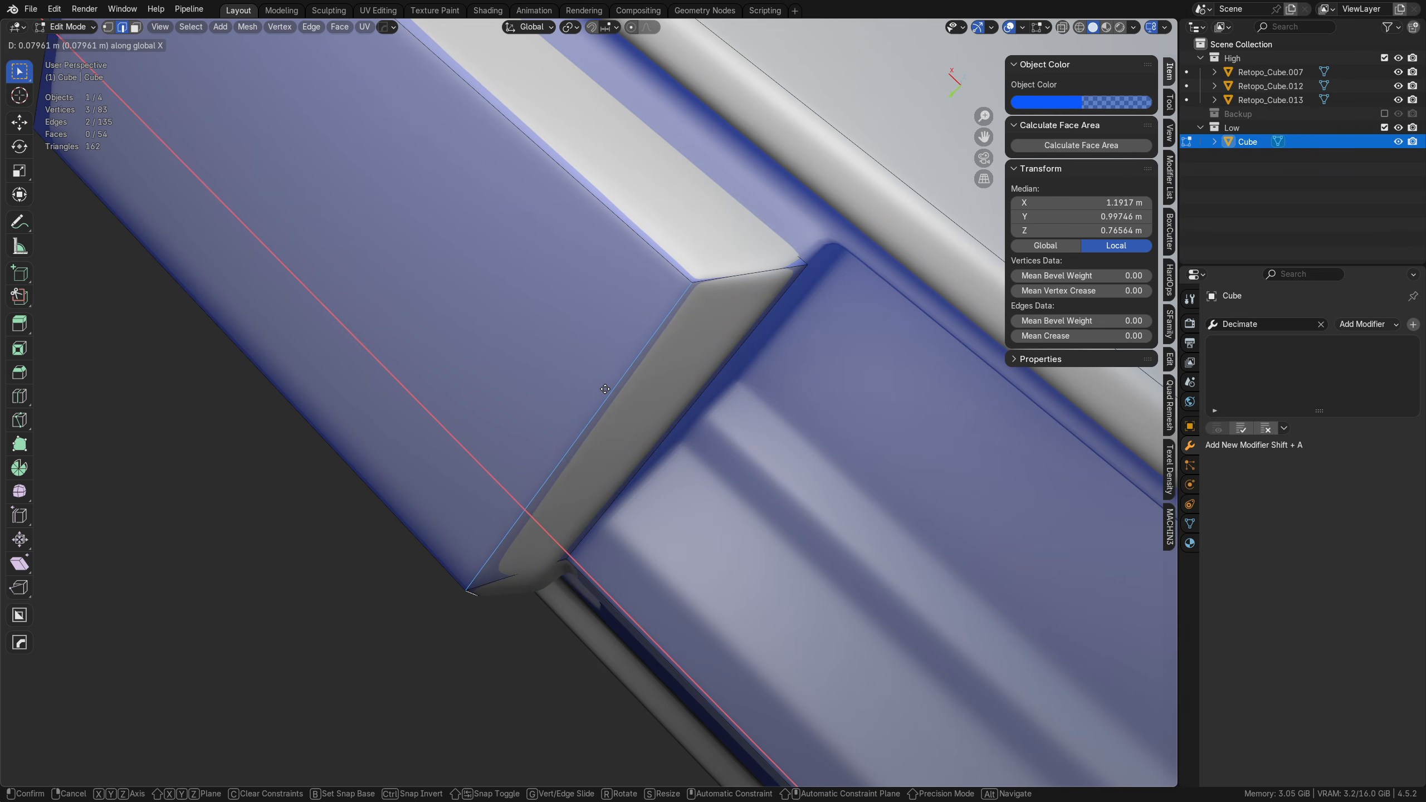
{"action": "left_click", "coordinate": [607, 388]}
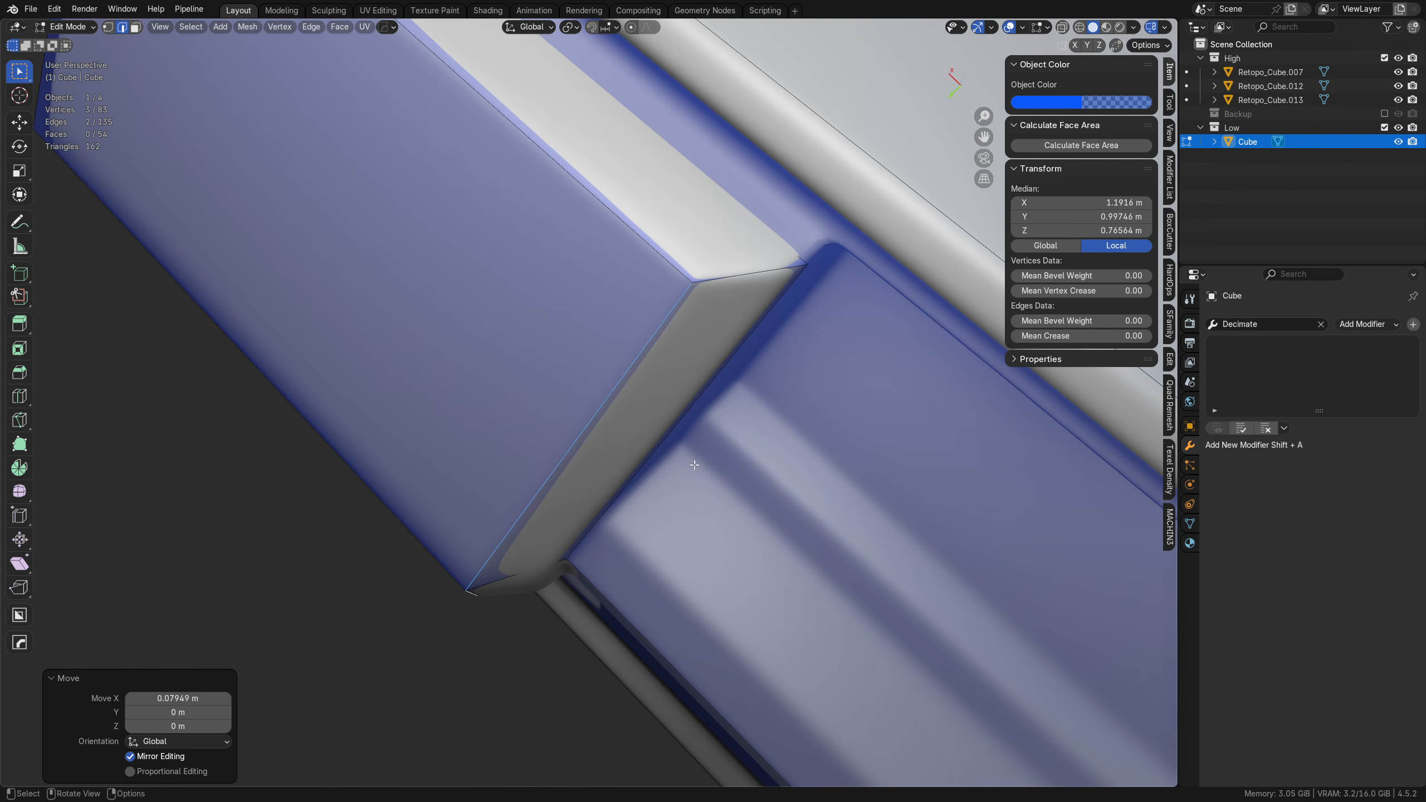
{"action": "middle_click_drag", "start_coordinate": [607, 388], "coordinate": [577, 450]}
{"action": "key", "text": "ctrl+z"}
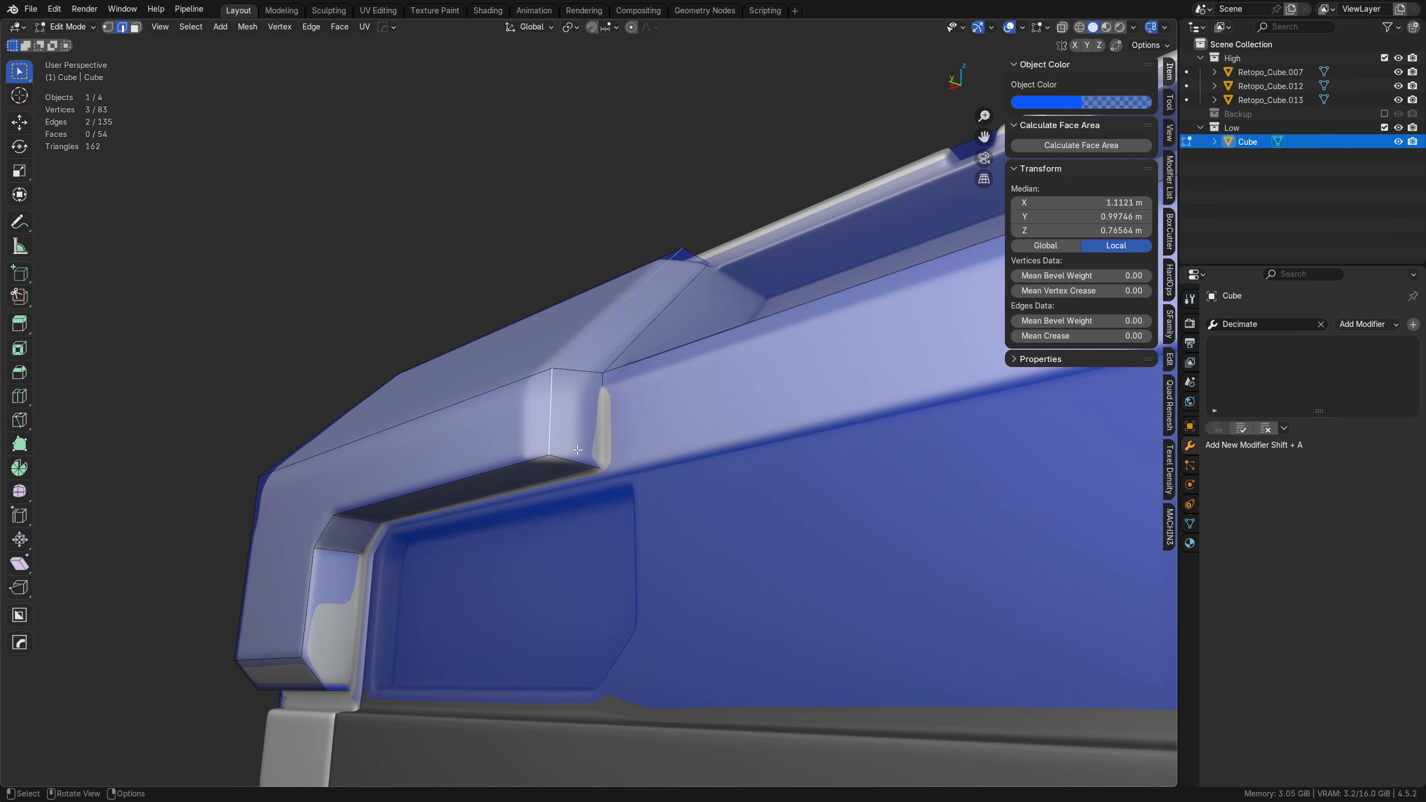
Step: Bevel the plate's sloped and vertical outer end edges with one segment, 0.0781 m wide
{"action": "key", "text": "ctrl+r"}
{"action": "right_click", "coordinate": [589, 381]}
{"action": "middle_click_drag", "start_coordinate": [589, 385], "coordinate": [655, 414]}
{"action": "key", "text": "ctrl+b"}
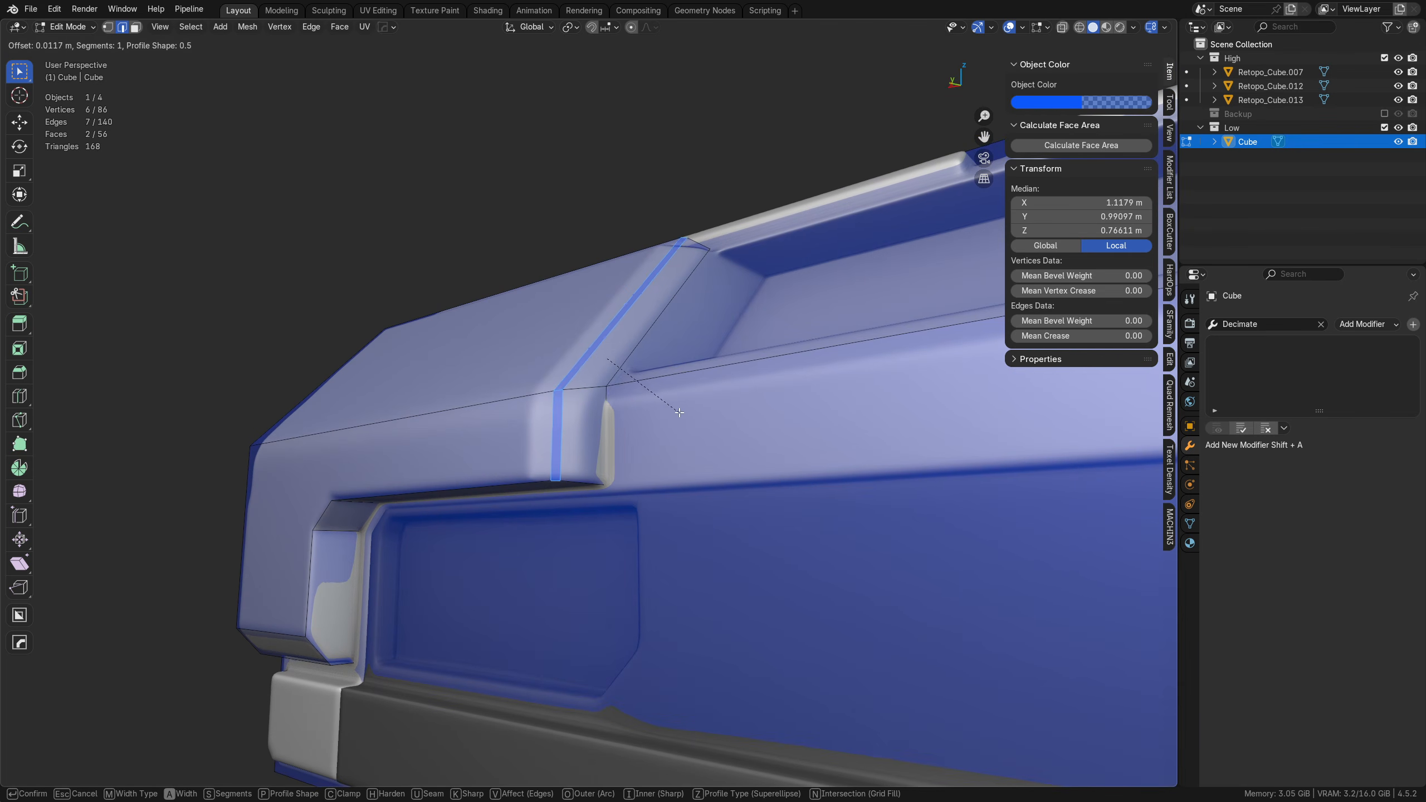
{"action": "left_click", "coordinate": [964, 430]}
Step: Select the new bevel's inner edges on the plate's end, try moving them about 0.019 m inward along Y, and undo it
{"action": "middle_click_drag", "start_coordinate": [964, 430], "coordinate": [652, 341]}
{"action": "key", "text": "Tab"}
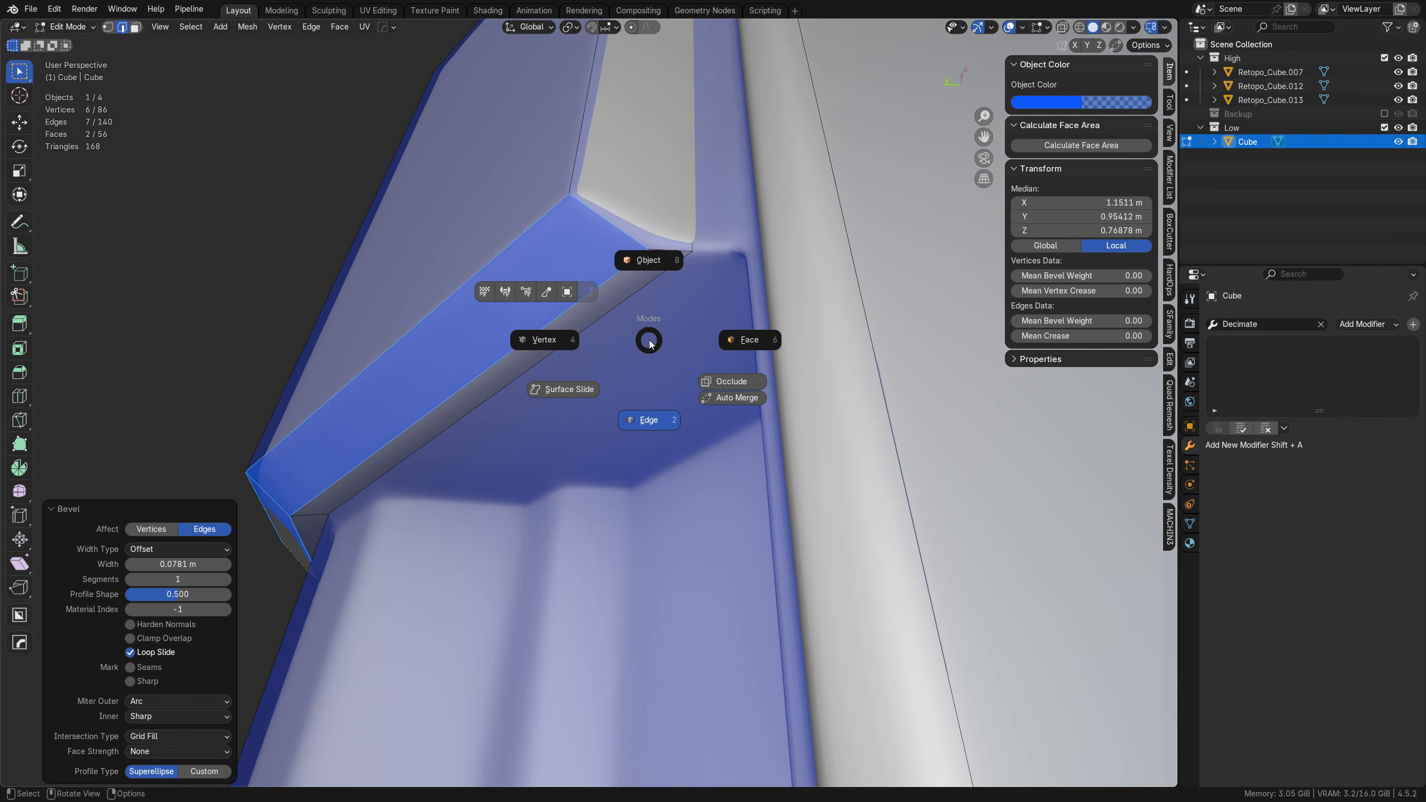
{"action": "left_click", "coordinate": [655, 382]}
{"action": "left_click", "coordinate": [570, 290]}
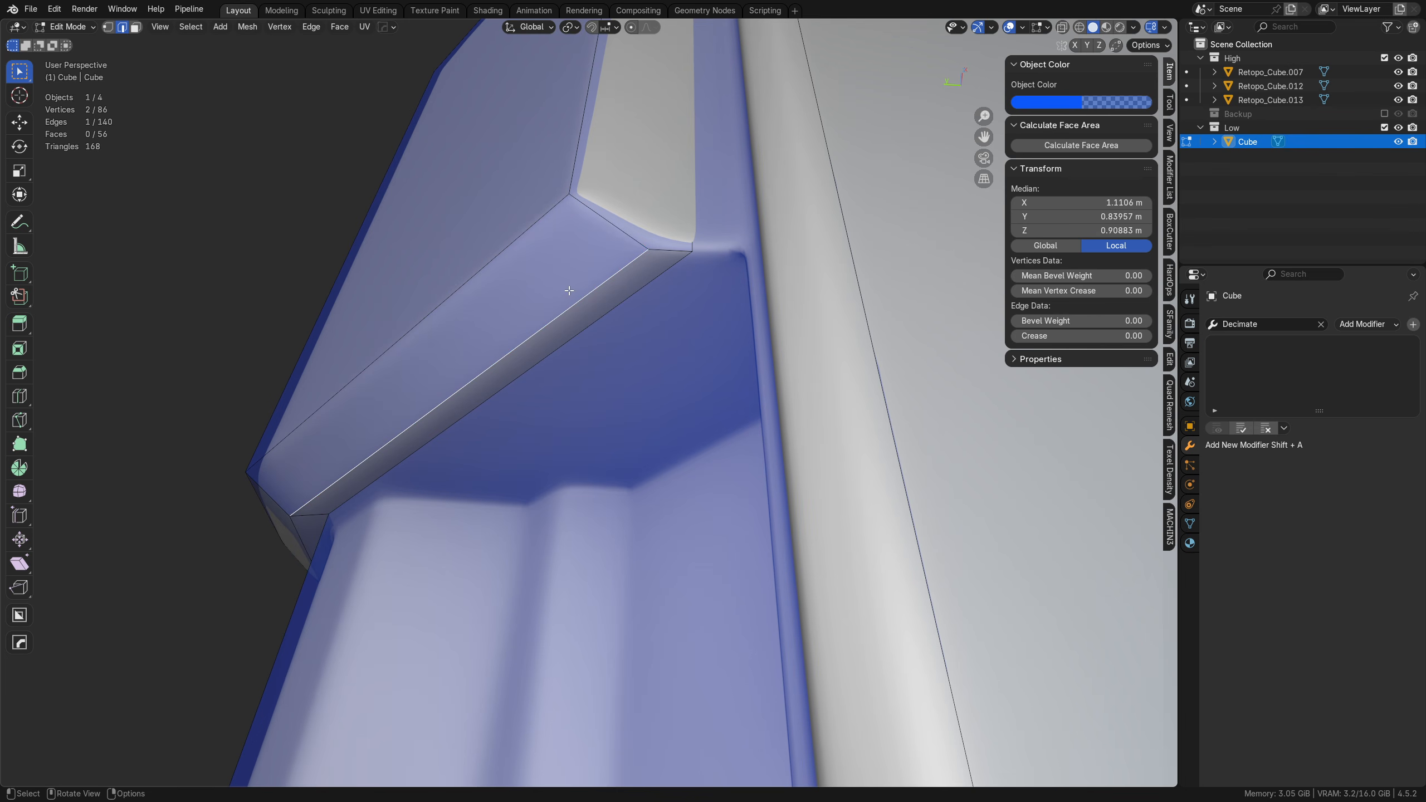
{"action": "left_click", "coordinate": [290, 532], "text": "shift"}
{"action": "key", "text": "g"}
{"action": "key", "text": "x"}
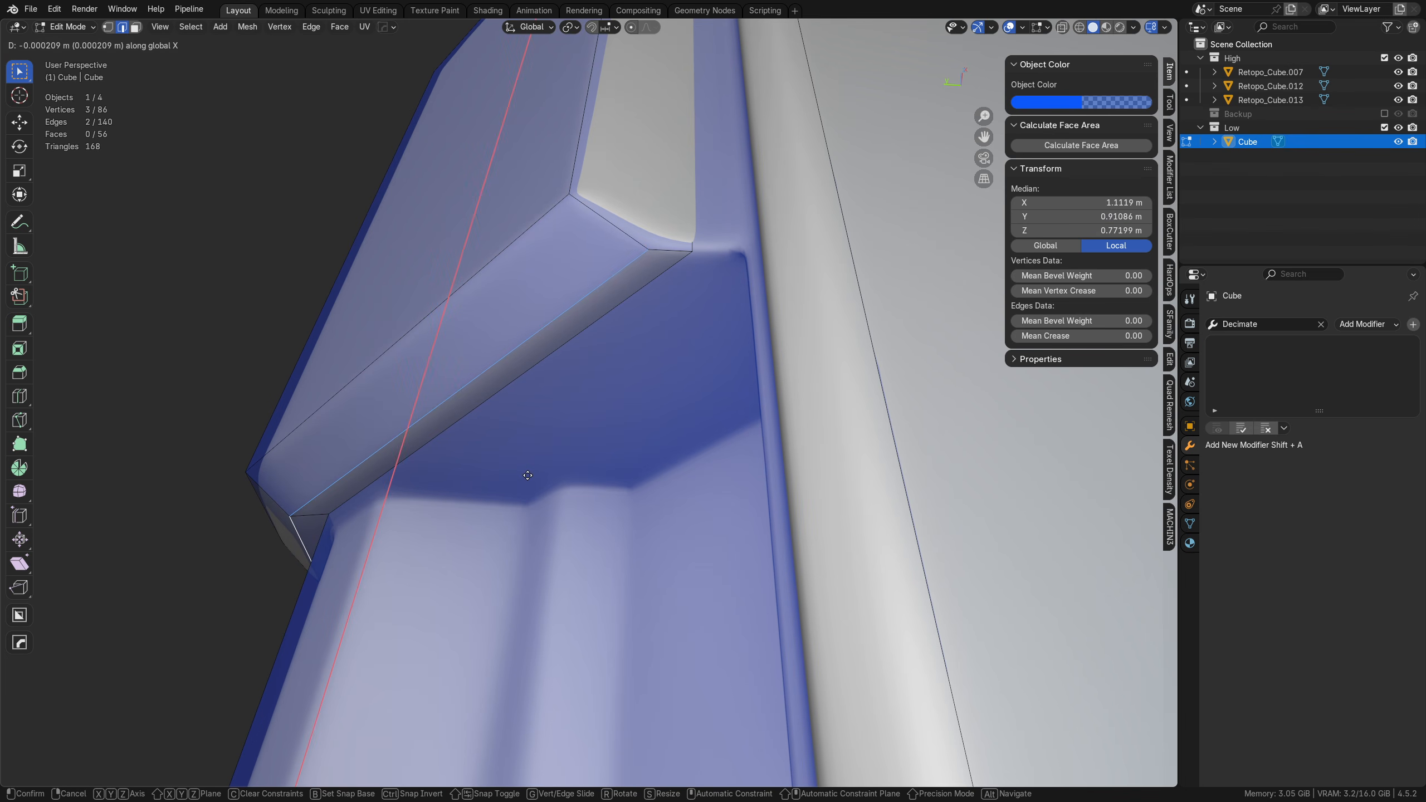
{"action": "key", "text": "y"}
{"action": "left_click", "coordinate": [672, 479]}
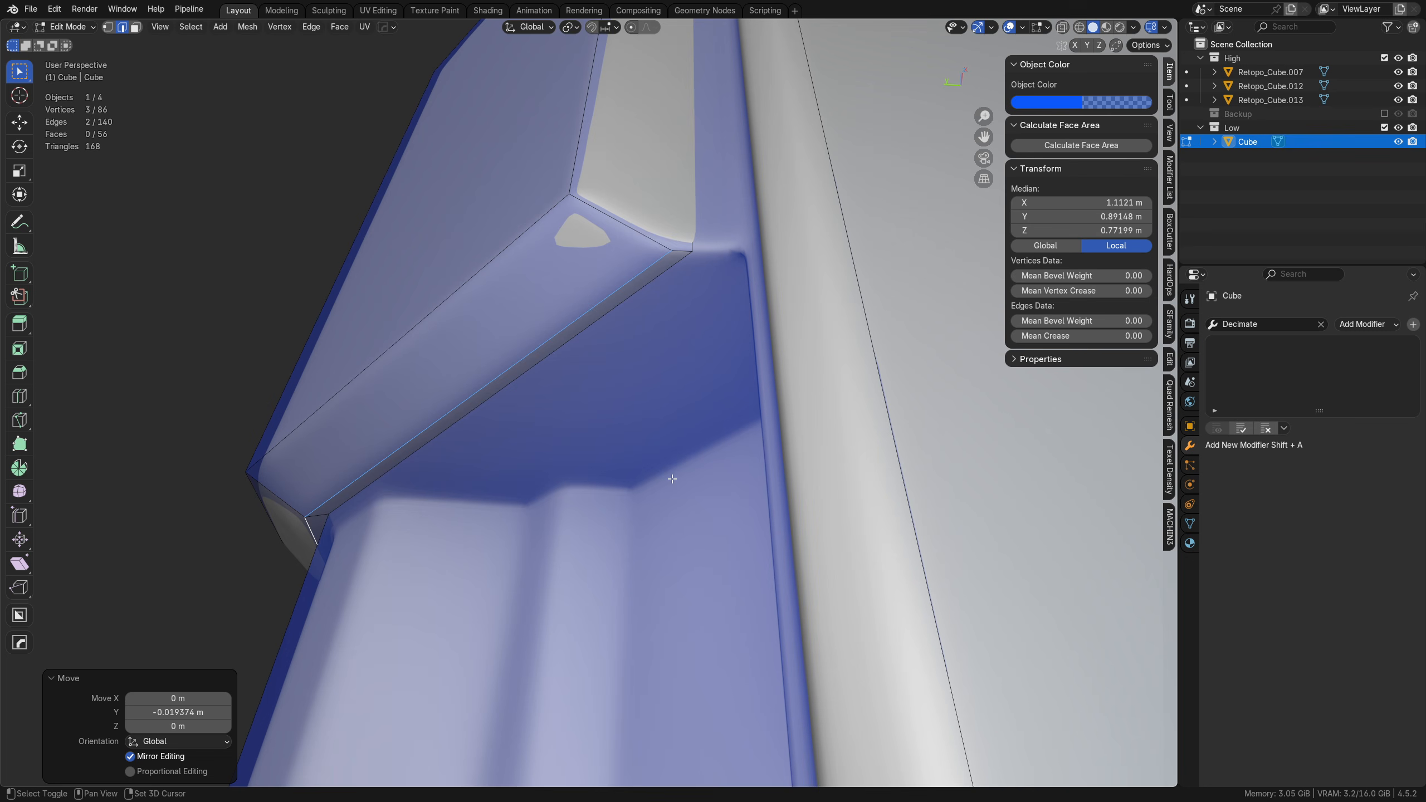
{"action": "middle_click_drag", "start_coordinate": [440, 460], "coordinate": [563, 362]}
{"action": "key", "text": "ctrl+z"}
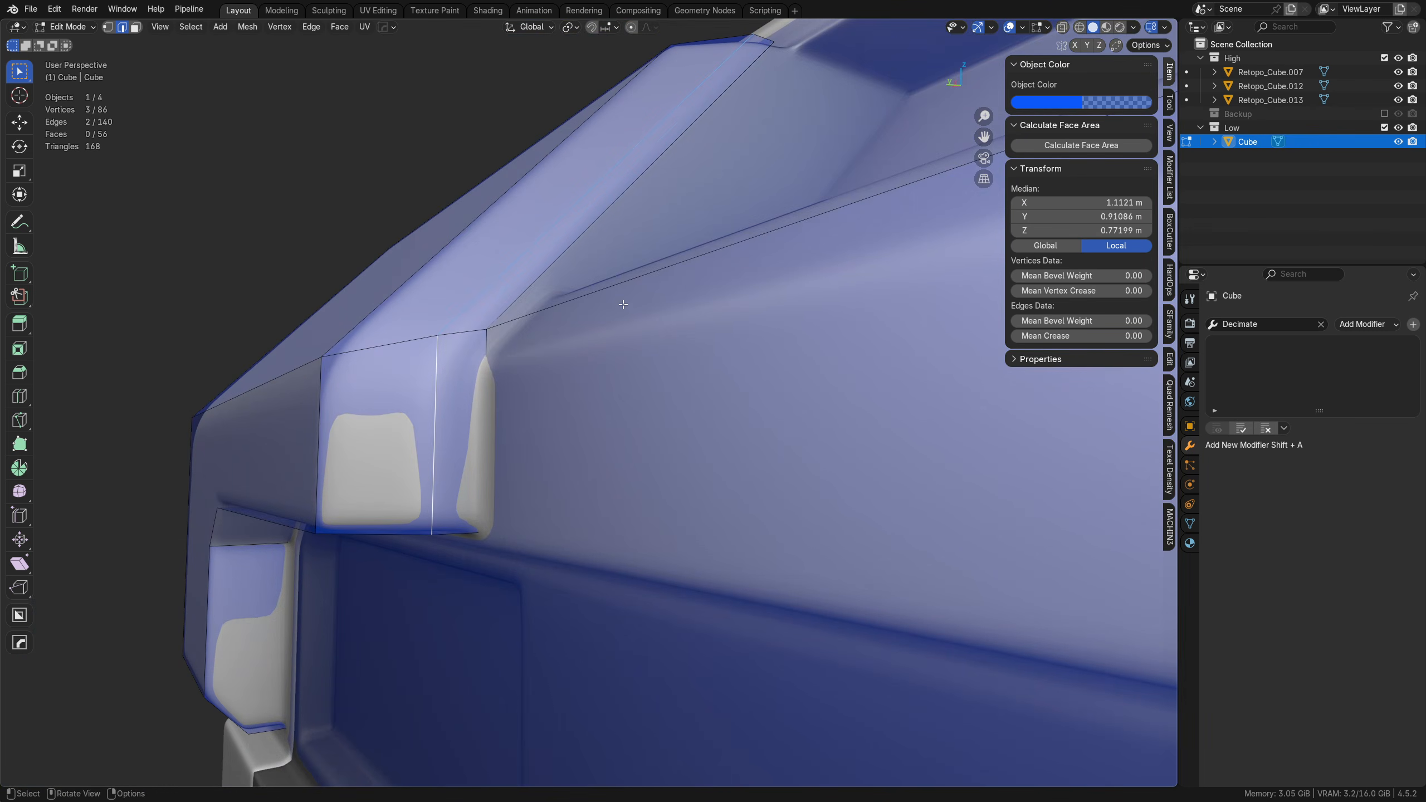
Step: Try moving the bevel's inner edges about 0.01 m along X, and undo the move
{"action": "middle_click_drag", "start_coordinate": [621, 304], "coordinate": [611, 511]}
{"action": "key", "text": "g"}
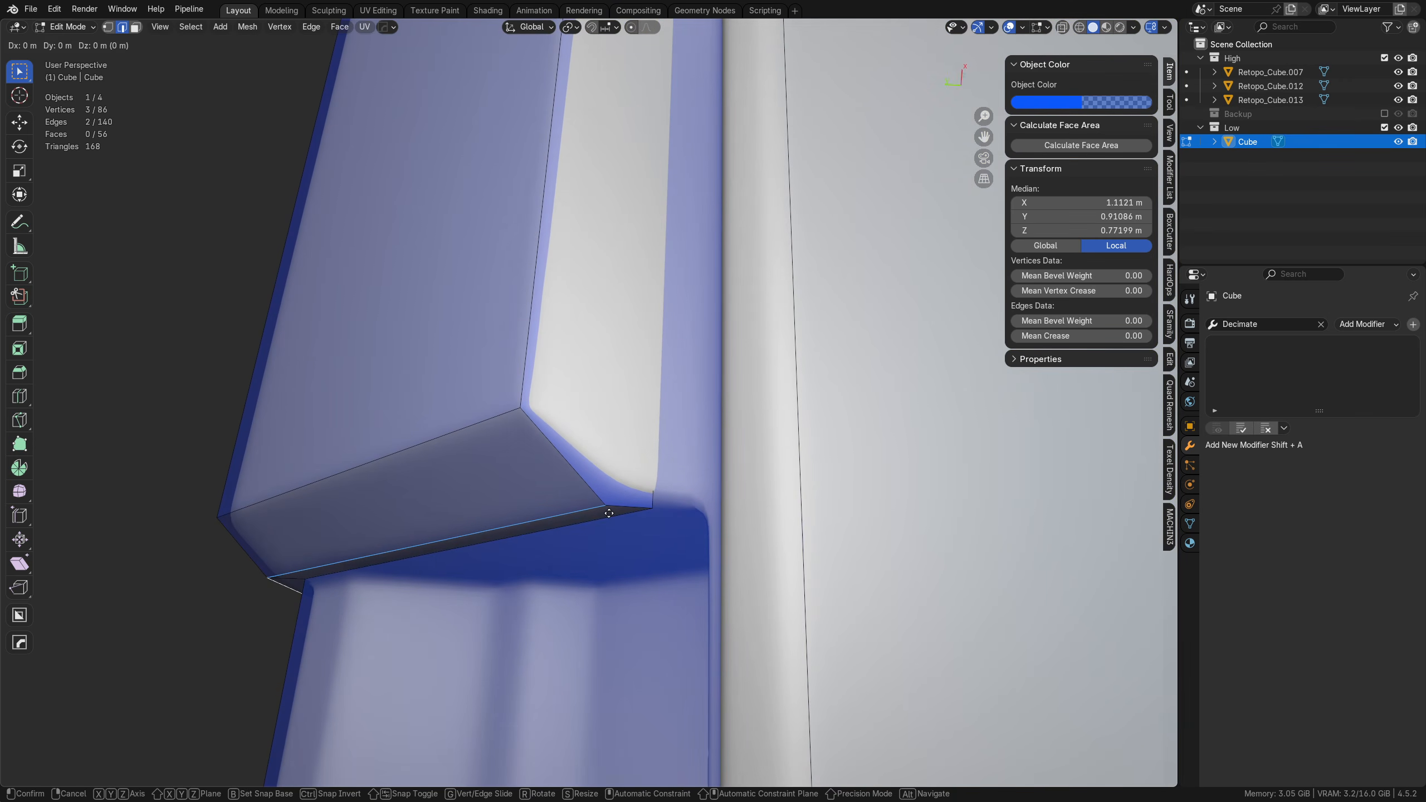
{"action": "key", "text": "x"}
{"action": "key", "text": "y"}
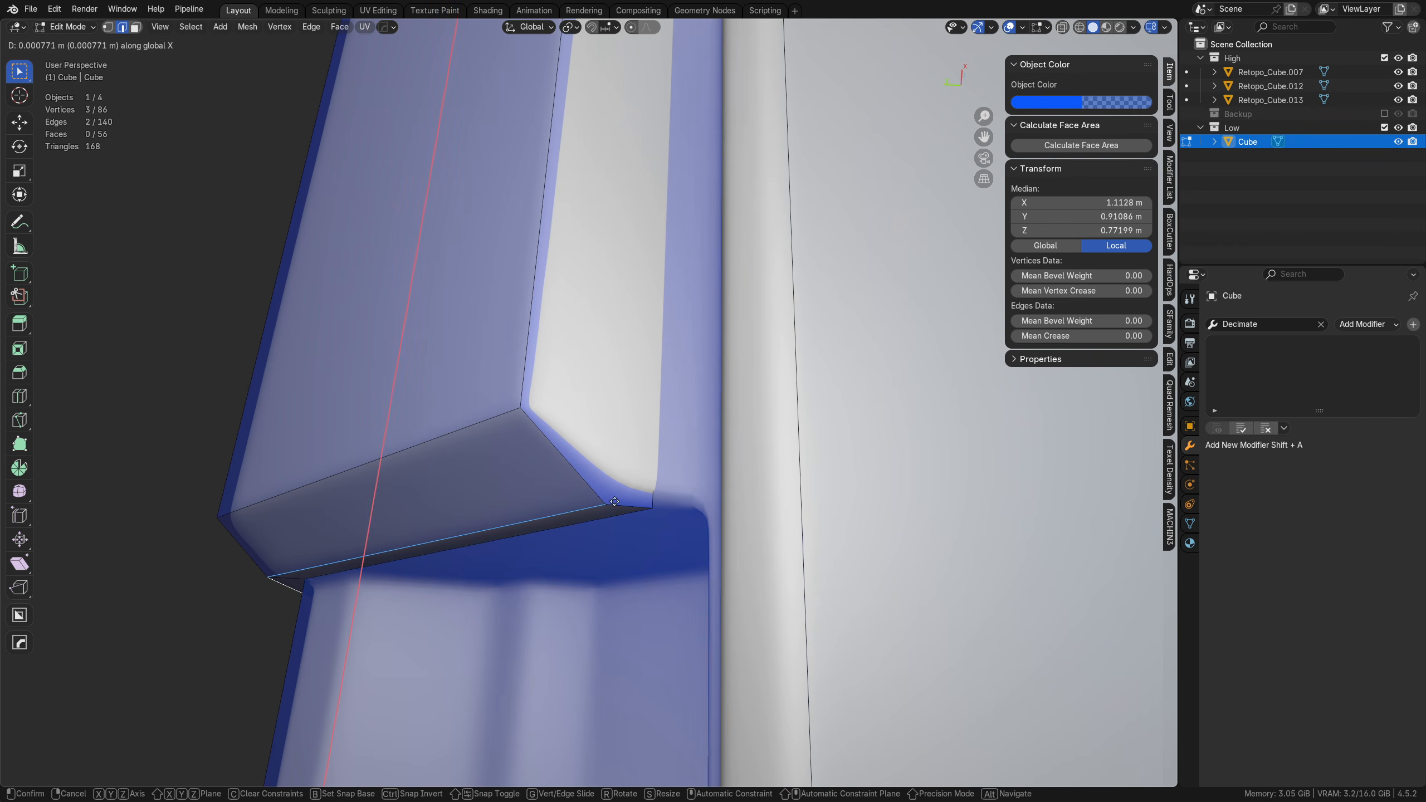
{"action": "left_click", "coordinate": [654, 446]}
{"action": "middle_click_drag", "start_coordinate": [655, 446], "coordinate": [610, 558]}
{"action": "key", "text": "ctrl+z"}
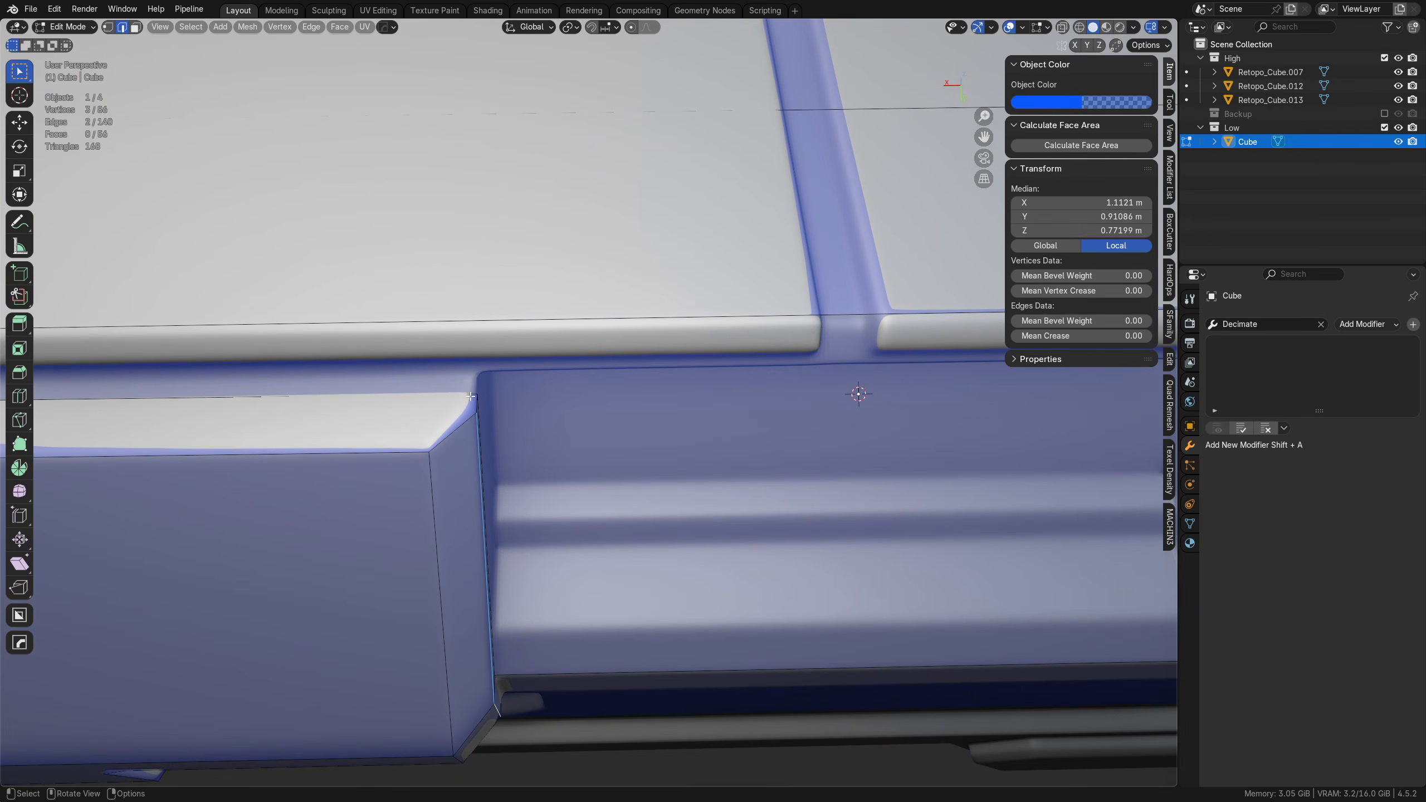
{"action": "key", "text": "alt+a"}
{"action": "middle_click_drag", "start_coordinate": [471, 396], "coordinate": [434, 445]}
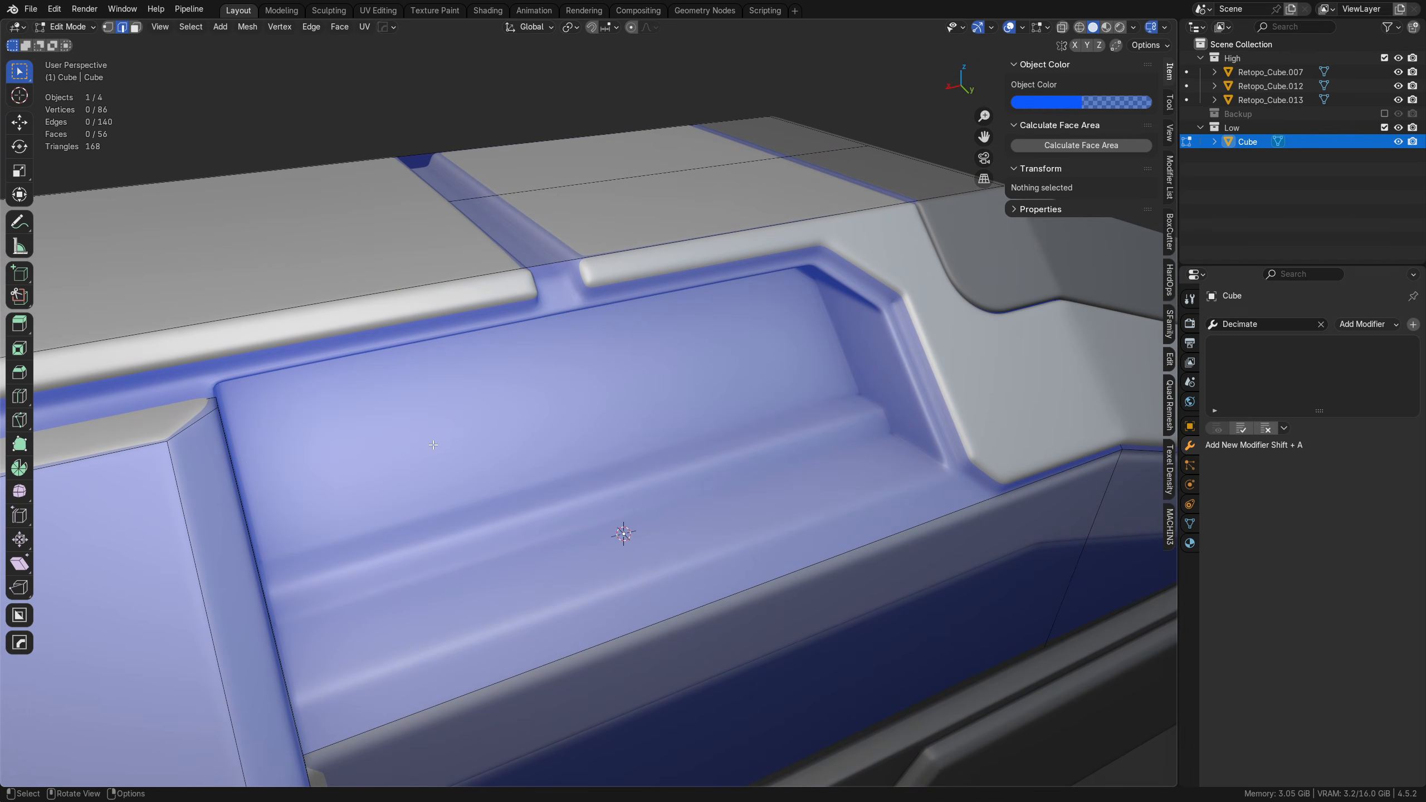
{"action": "middle_click_drag", "start_coordinate": [557, 342], "coordinate": [474, 373]}
{"action": "scroll", "coordinate": [475, 373], "scroll_direction": "up", "scroll_amount": 5}
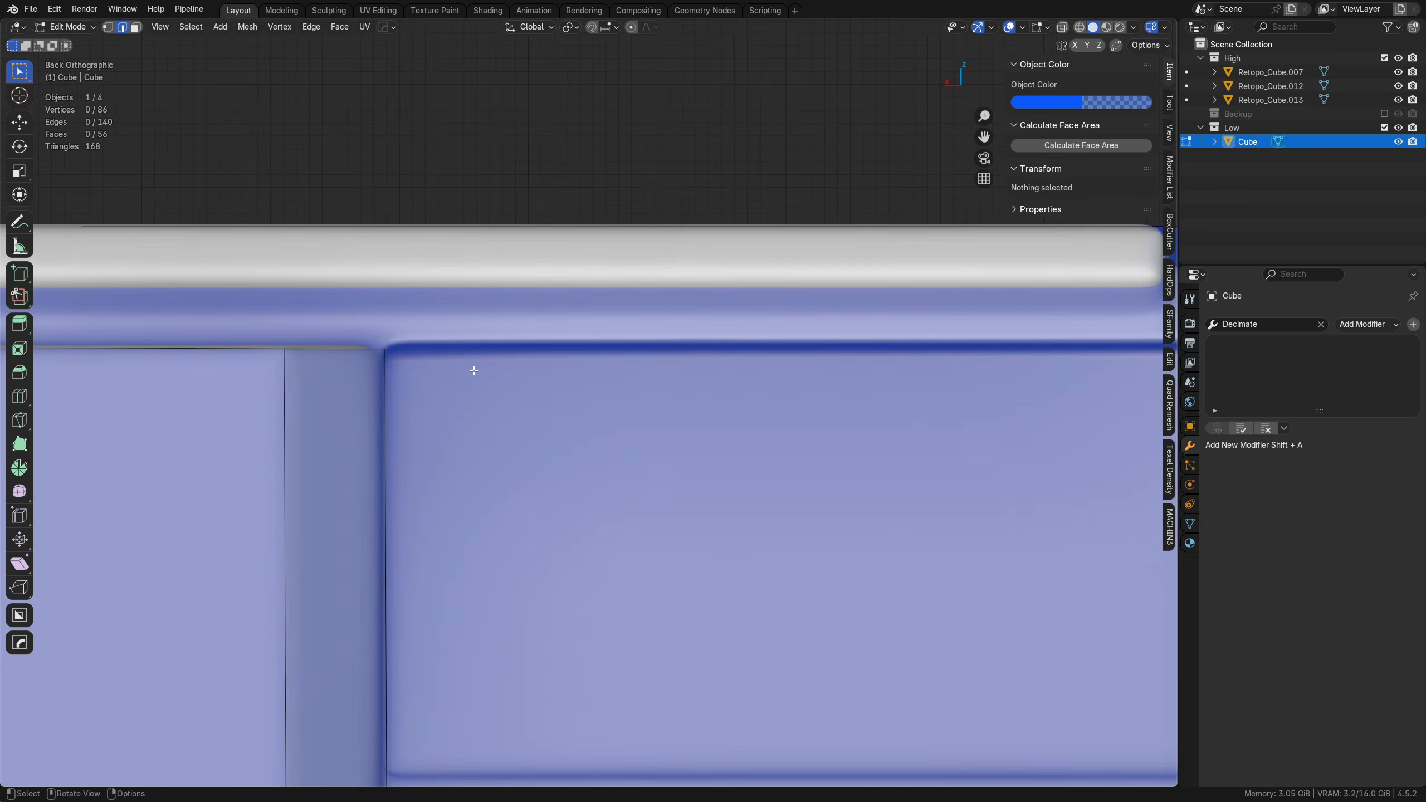
{"action": "middle_click_drag", "start_coordinate": [325, 339], "coordinate": [423, 453]}
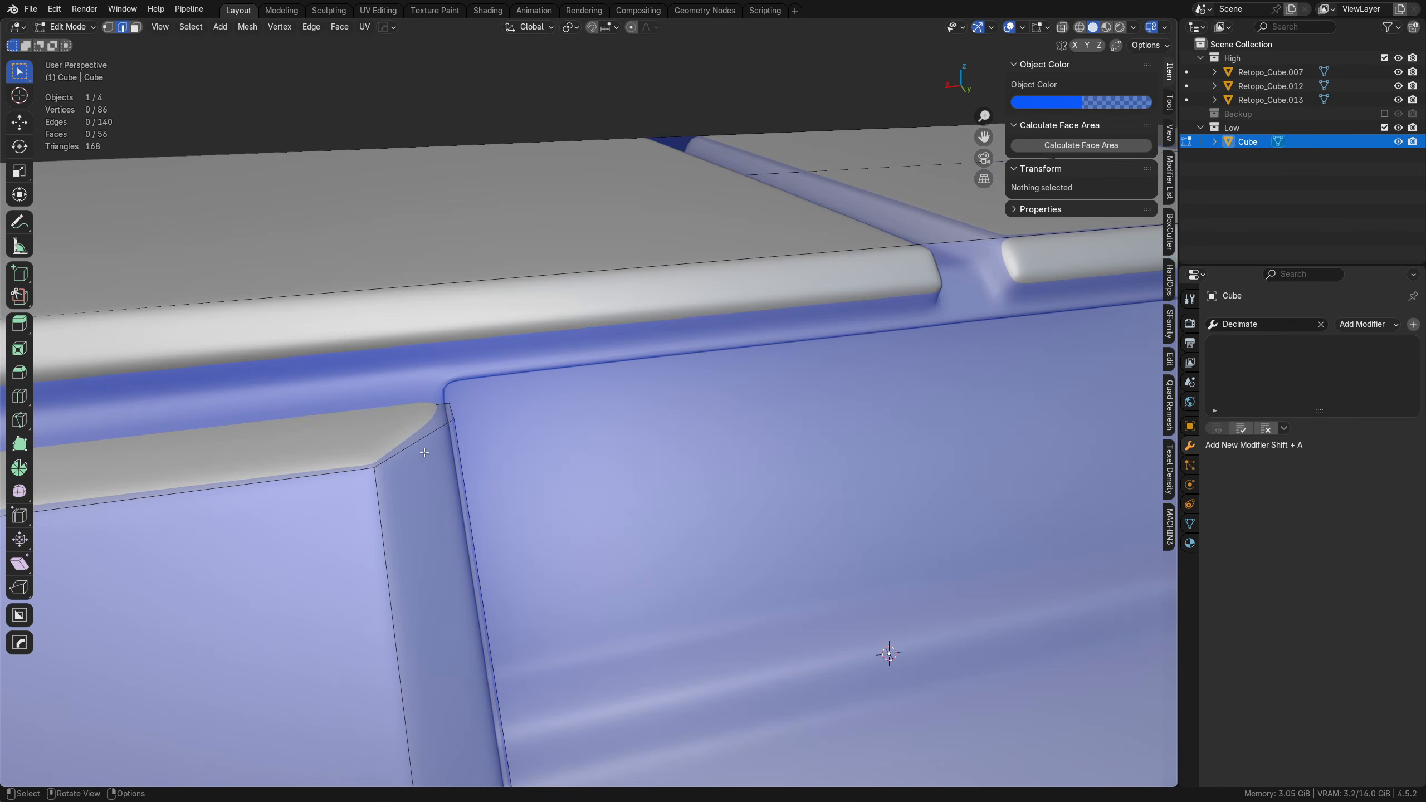
{"action": "middle_click_drag", "start_coordinate": [507, 426], "coordinate": [416, 489]}
{"action": "key", "text": "k"}
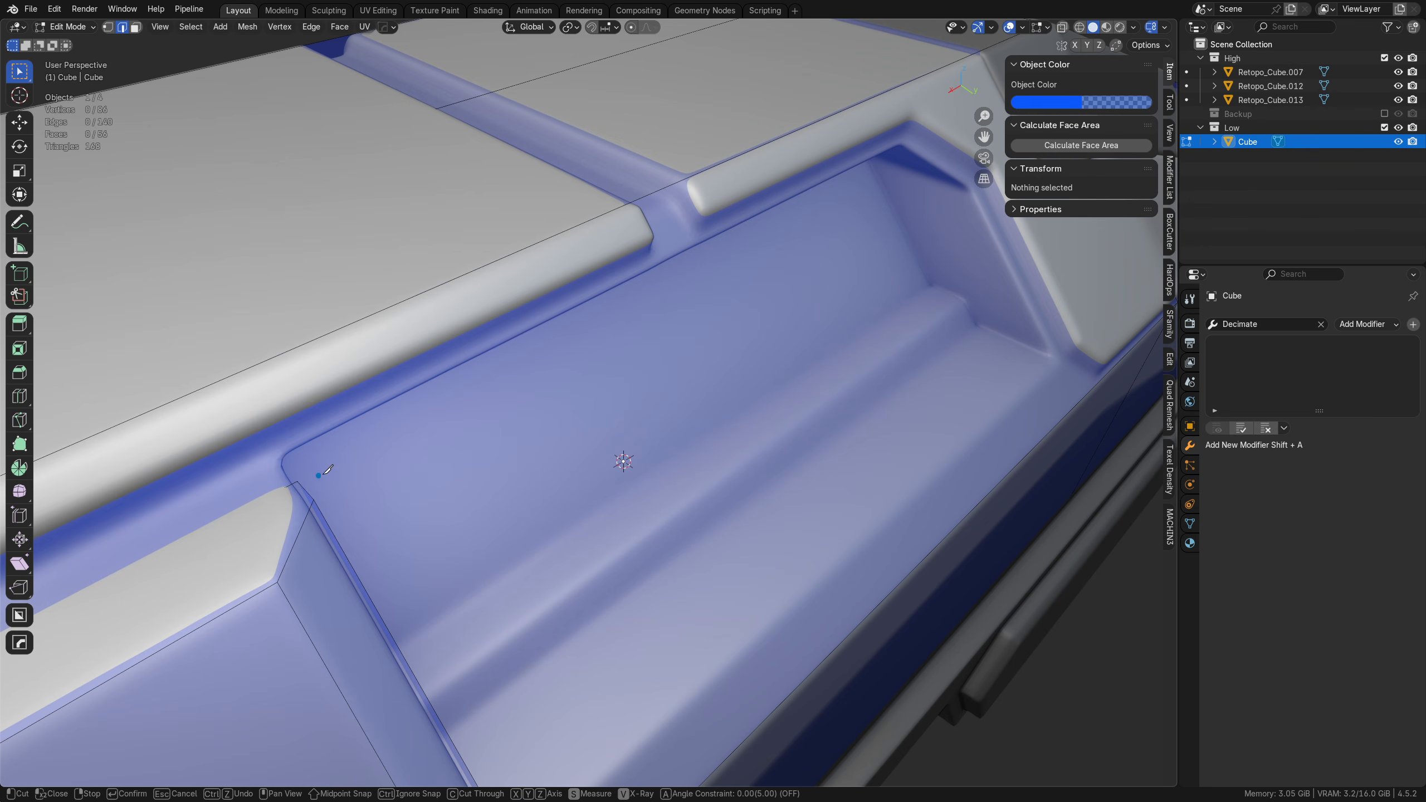
{"action": "key", "text": "Escape"}
Step: Knife-cut the window recess outline into the hull's side, following its chamfered corner and closing with a straight cut along the bottom
{"action": "middle_click_drag", "start_coordinate": [503, 484], "coordinate": [391, 387], "text": "alt"}
{"action": "scroll", "coordinate": [665, 429], "scroll_direction": "down", "scroll_amount": 2}
{"action": "middle_click_drag", "start_coordinate": [665, 429], "coordinate": [414, 391], "text": "shift"}
{"action": "key", "text": "k"}
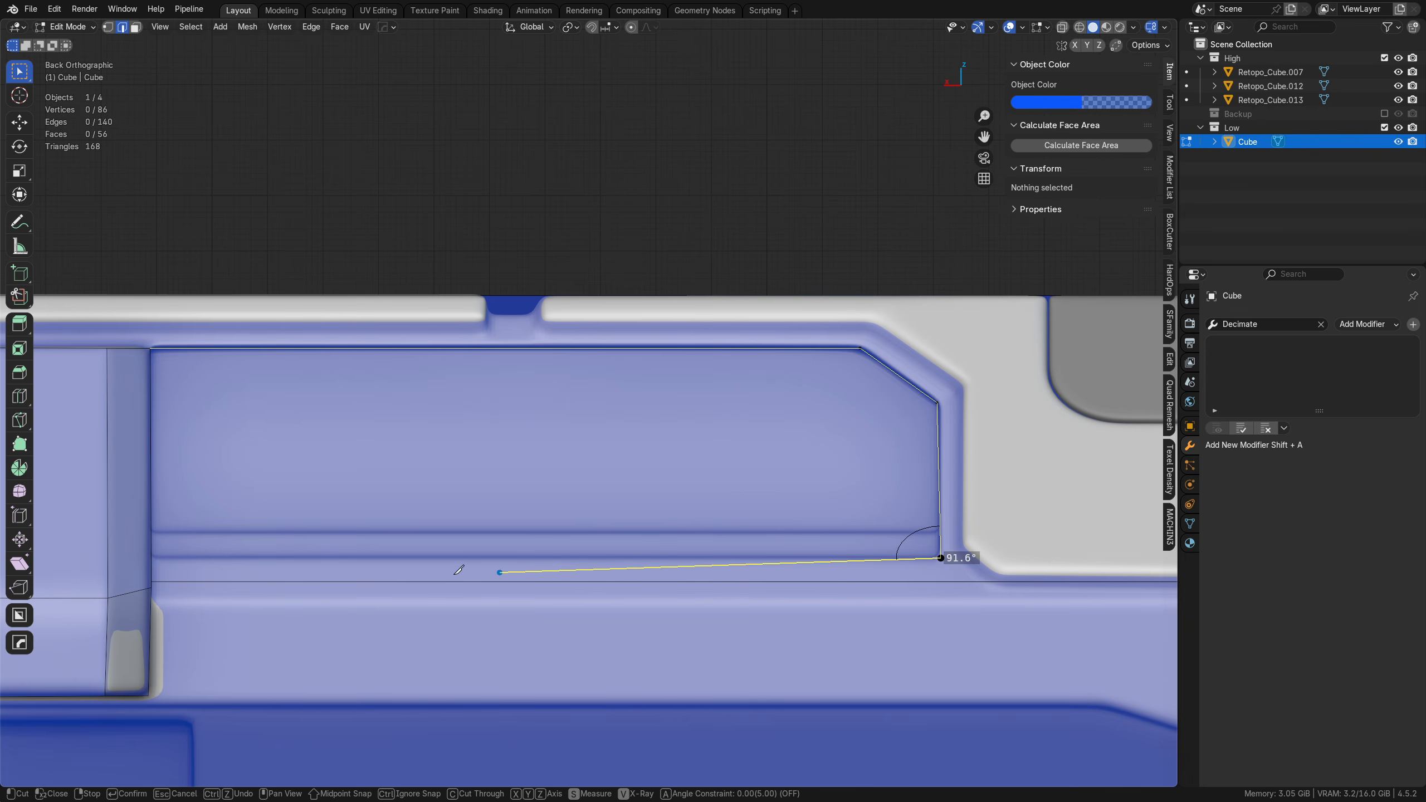
{"action": "left_click", "coordinate": [150, 556]}
{"action": "key", "text": "Return"}
Step: Dissolve the short leftover edge at the recess outline's lower corner beside the beveled plate
{"action": "middle_click_drag", "start_coordinate": [681, 417], "coordinate": [541, 487]}
{"action": "key", "text": "Tab"}
{"action": "left_click", "coordinate": [643, 486]}
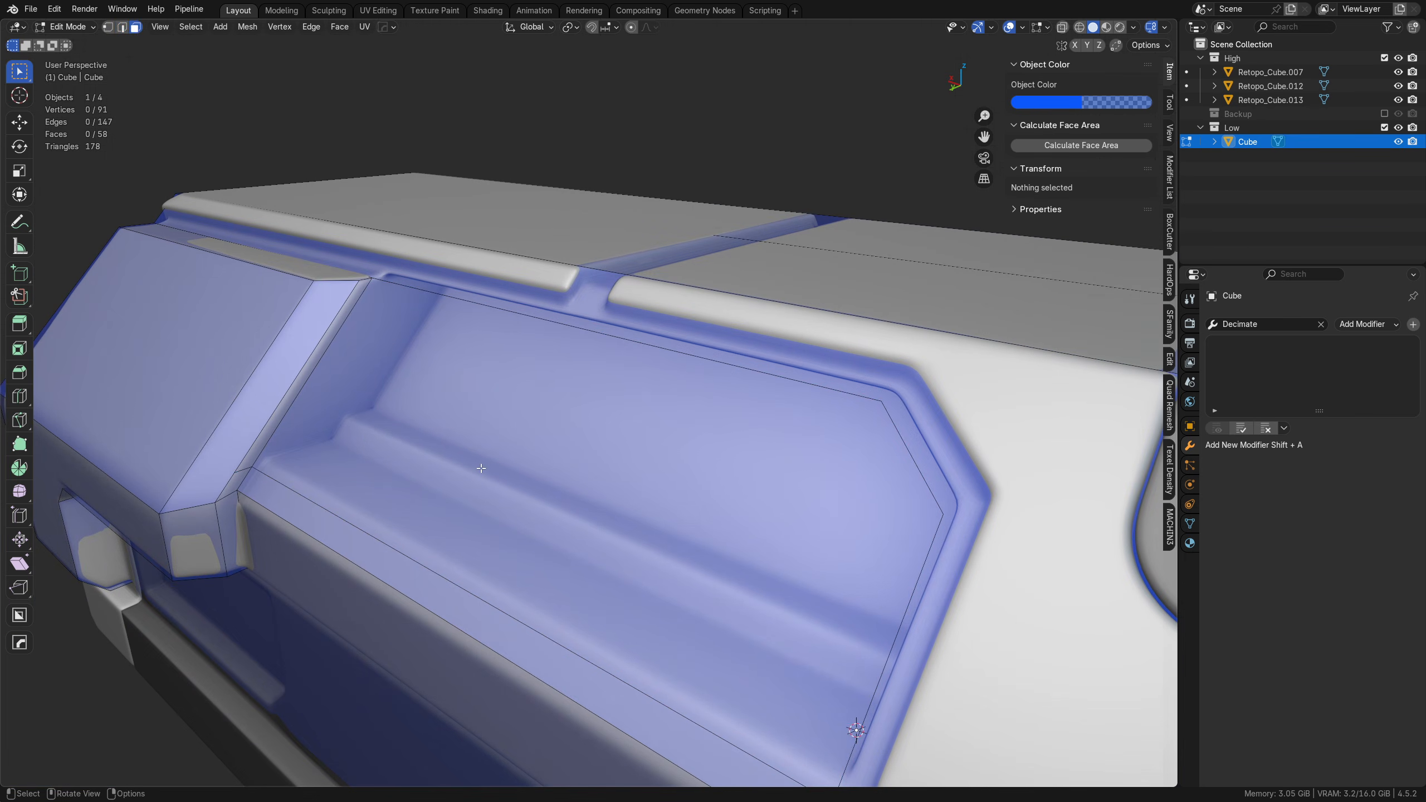
{"action": "left_click", "coordinate": [481, 468]}
{"action": "left_click", "coordinate": [241, 469]}
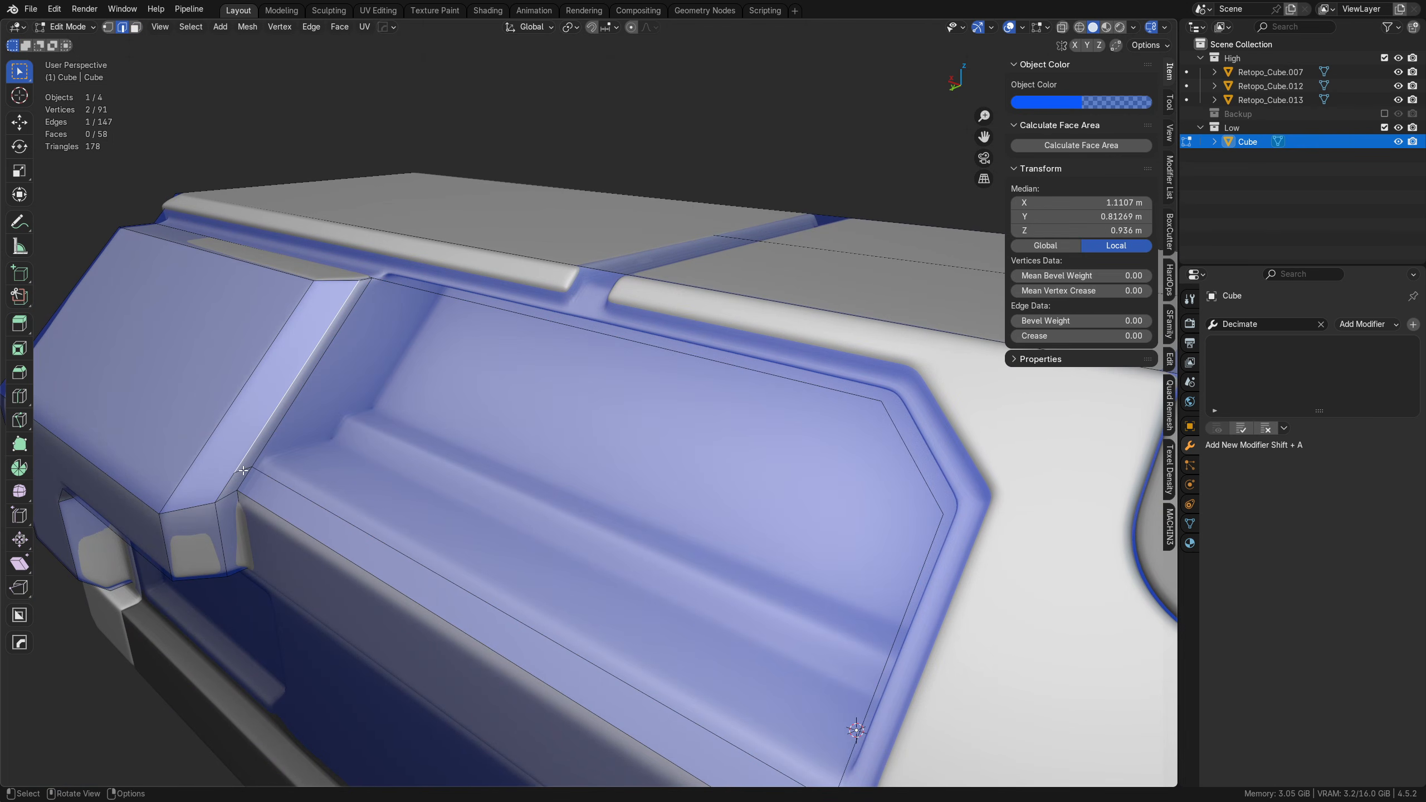
{"action": "key", "text": "ctrl+x"}
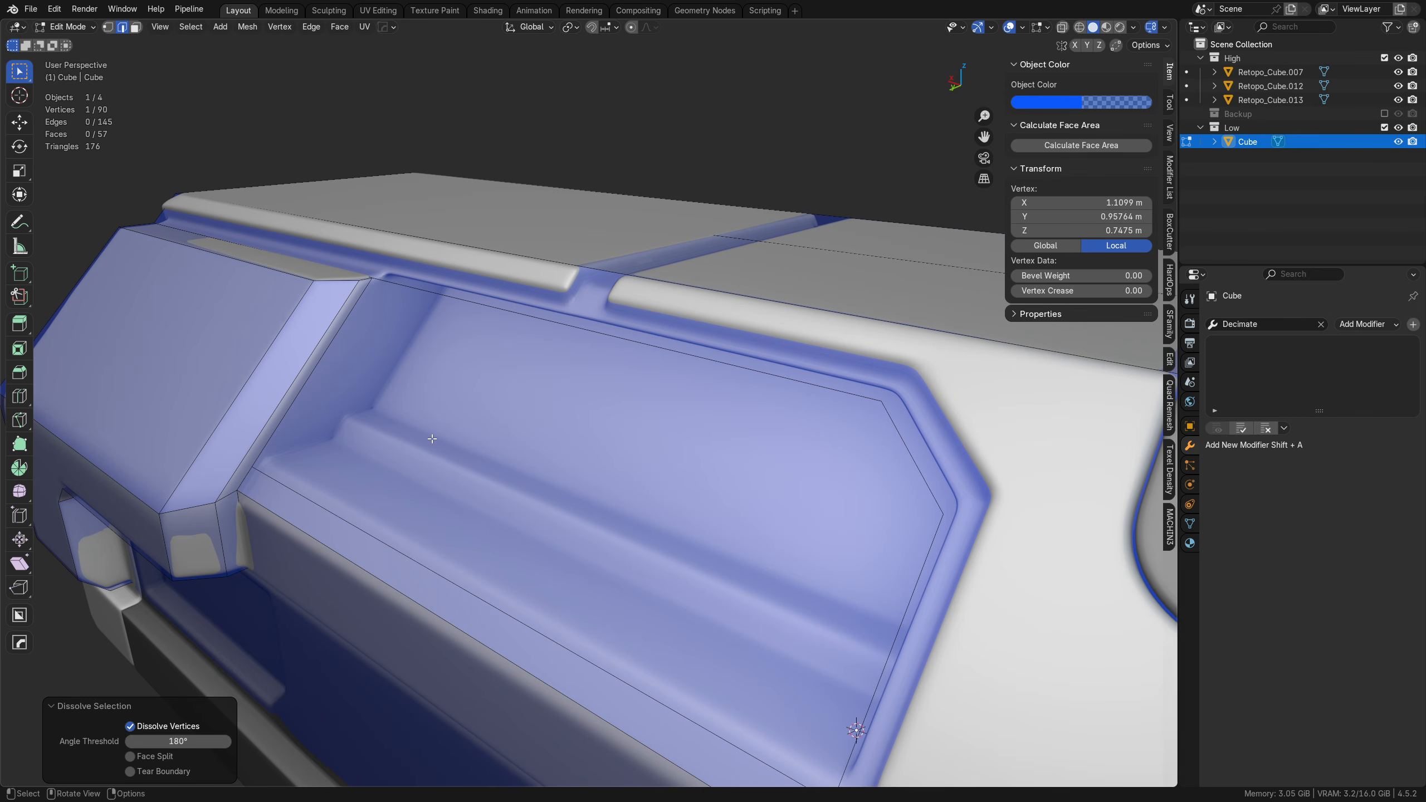
Step: Extrude the window recess face about 0.205 m inward along Y
{"action": "key", "text": "Tab"}
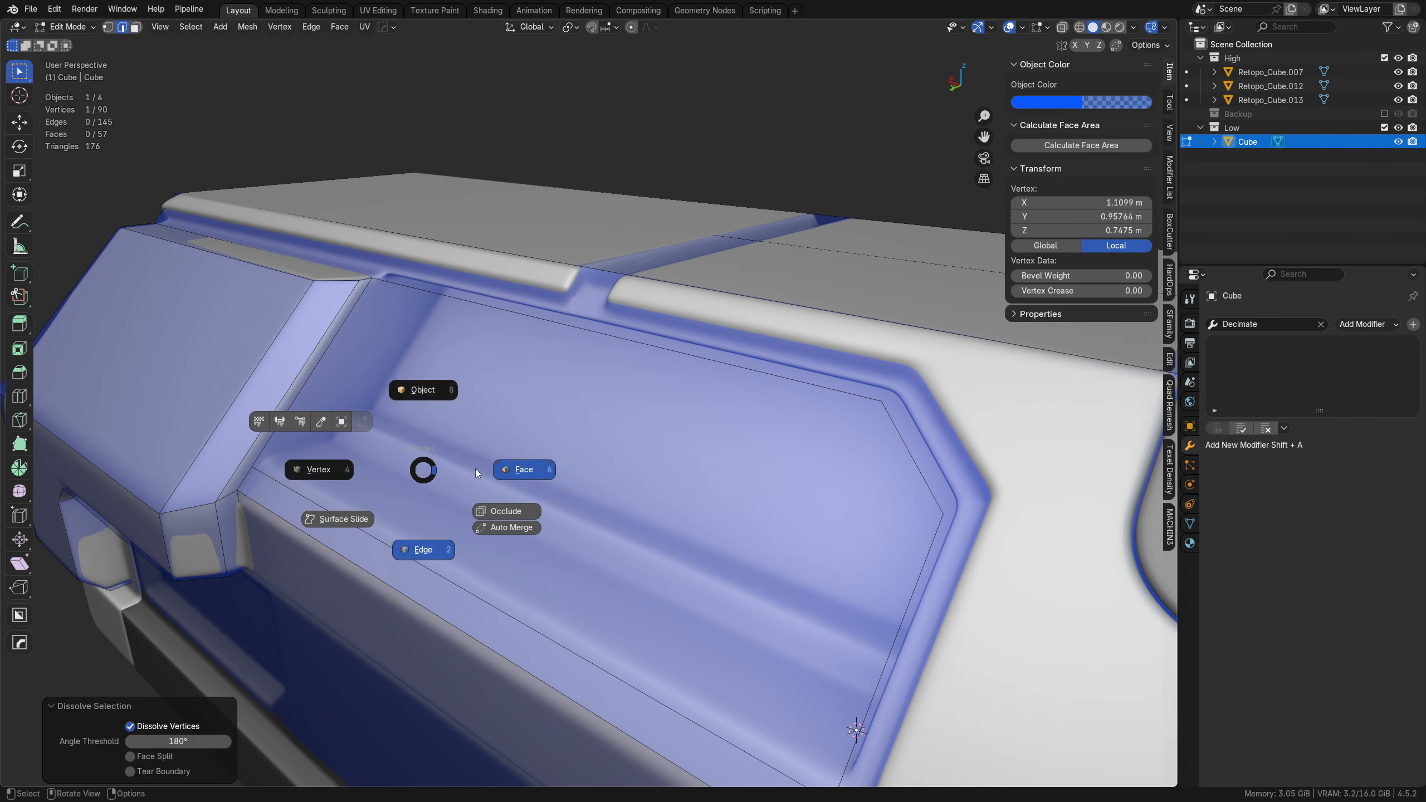
{"action": "left_click", "coordinate": [479, 473]}
{"action": "left_click", "coordinate": [522, 475]}
{"action": "middle_click_drag", "start_coordinate": [544, 477], "coordinate": [532, 479]}
{"action": "key", "text": "e"}
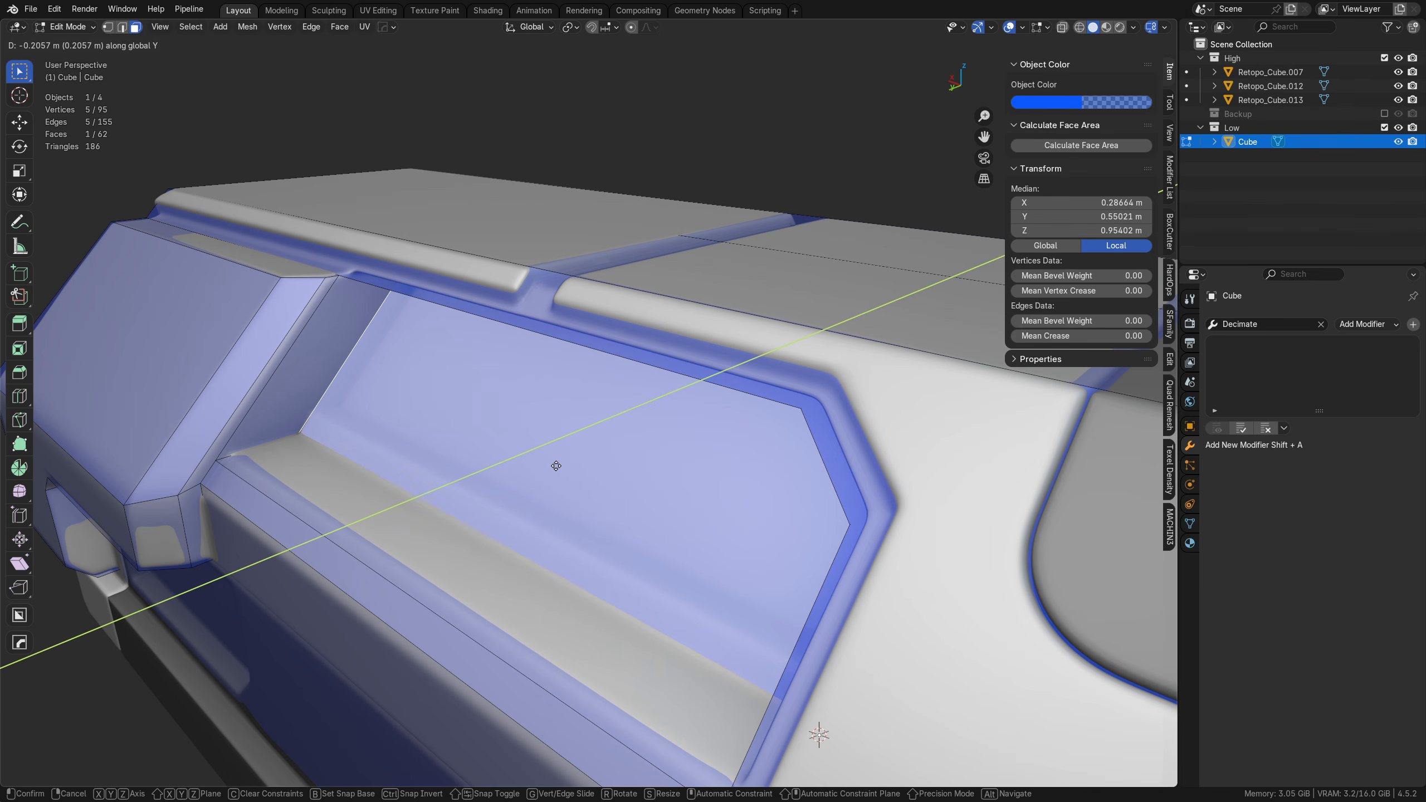
{"action": "left_click", "coordinate": [555, 465]}
Step: Knife-cut a lengthwise line across the recessed face just above its bottom edge, following the high-poly ledge
{"action": "middle_click_drag", "start_coordinate": [556, 466], "coordinate": [780, 421]}
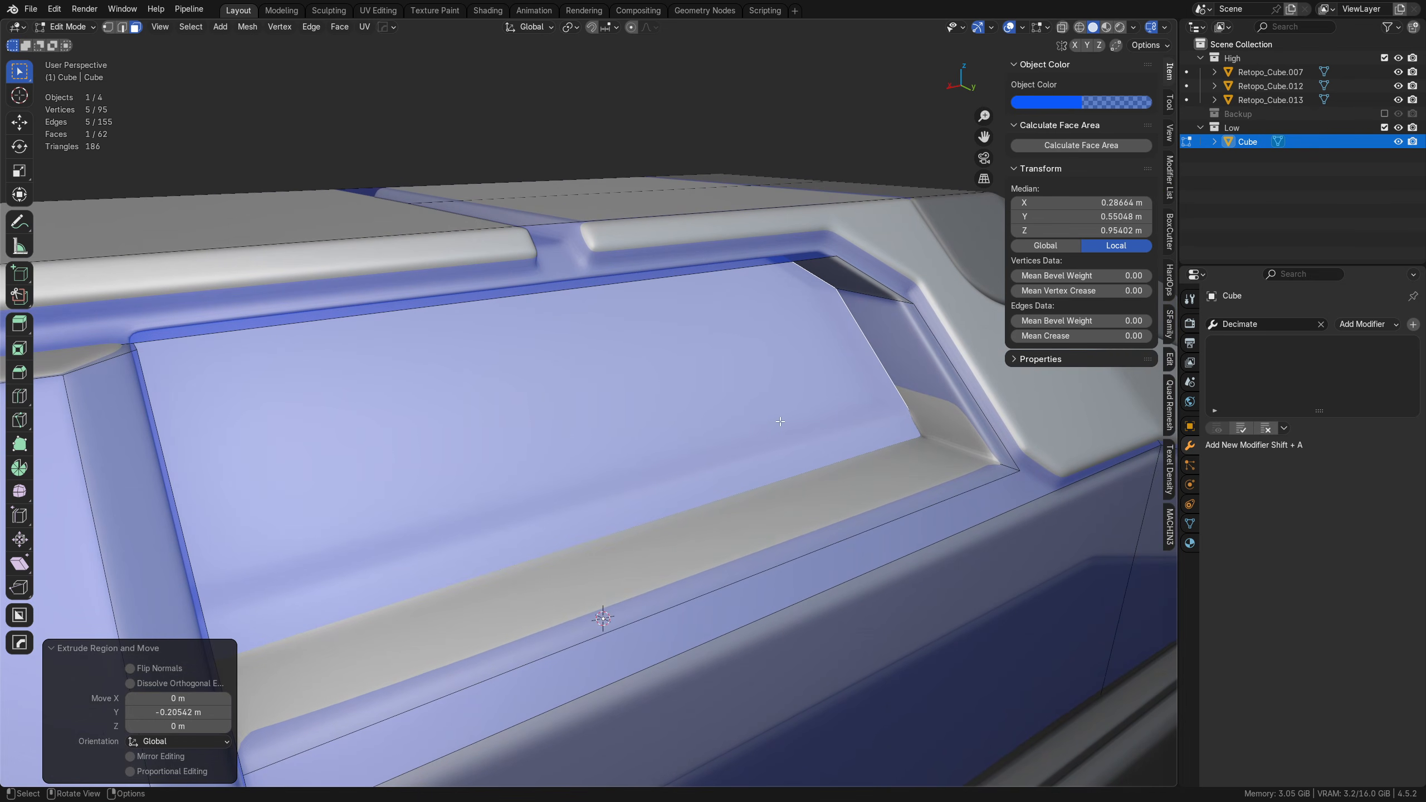
{"action": "key", "text": "k"}
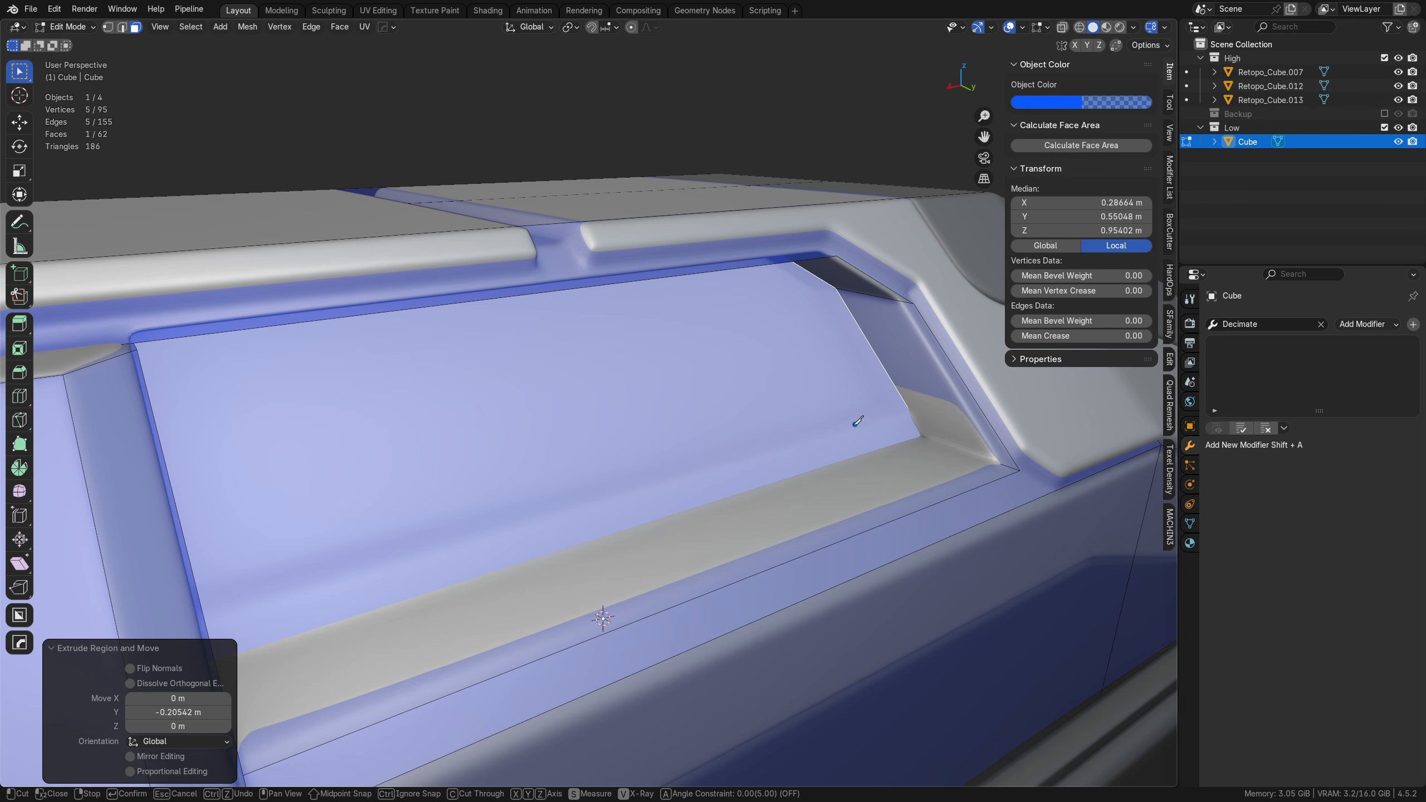
{"action": "middle_click_drag", "start_coordinate": [842, 433], "coordinate": [770, 457]}
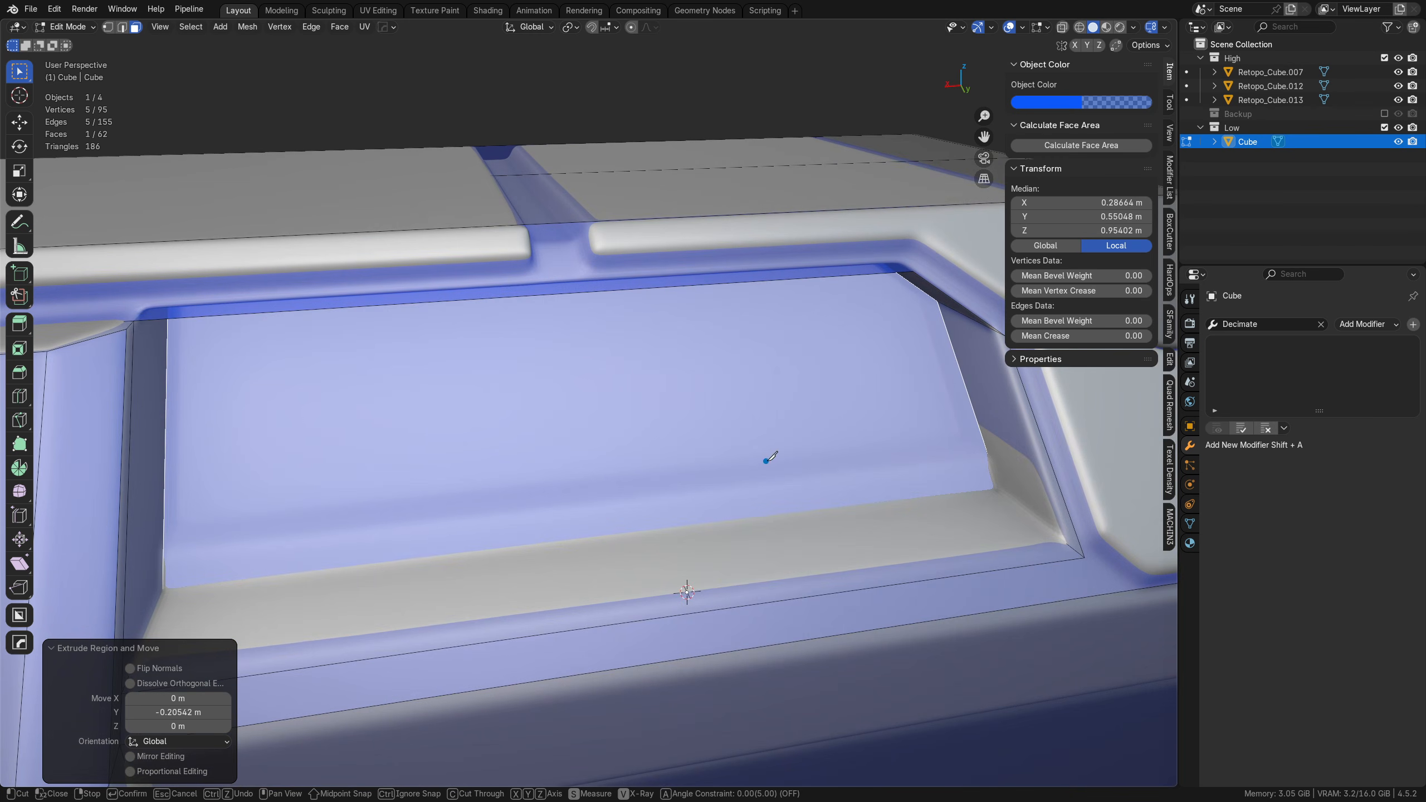
{"action": "left_click", "coordinate": [987, 454]}
{"action": "key", "text": "x"}
{"action": "left_click", "coordinate": [167, 547]}
{"action": "key", "text": "Return"}
Step: Extrude the upper part of the recessed face about 0.078 m further inward along Y, leaving the ledge below
{"action": "key", "text": "Tab"}
{"action": "left_click", "coordinate": [436, 446]}
{"action": "middle_click_drag", "start_coordinate": [436, 445], "coordinate": [388, 488]}
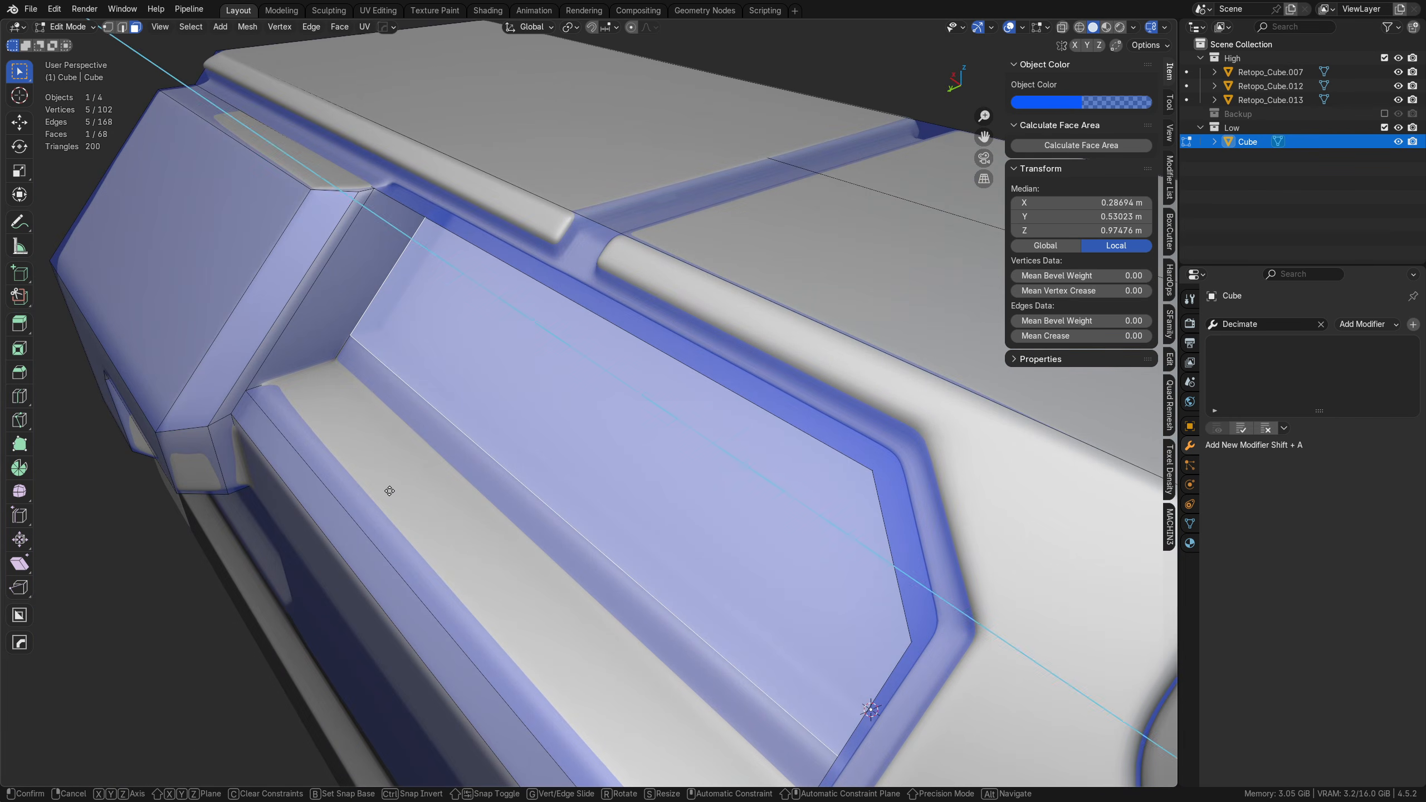
{"action": "key", "text": "e"}
{"action": "key", "text": "y"}
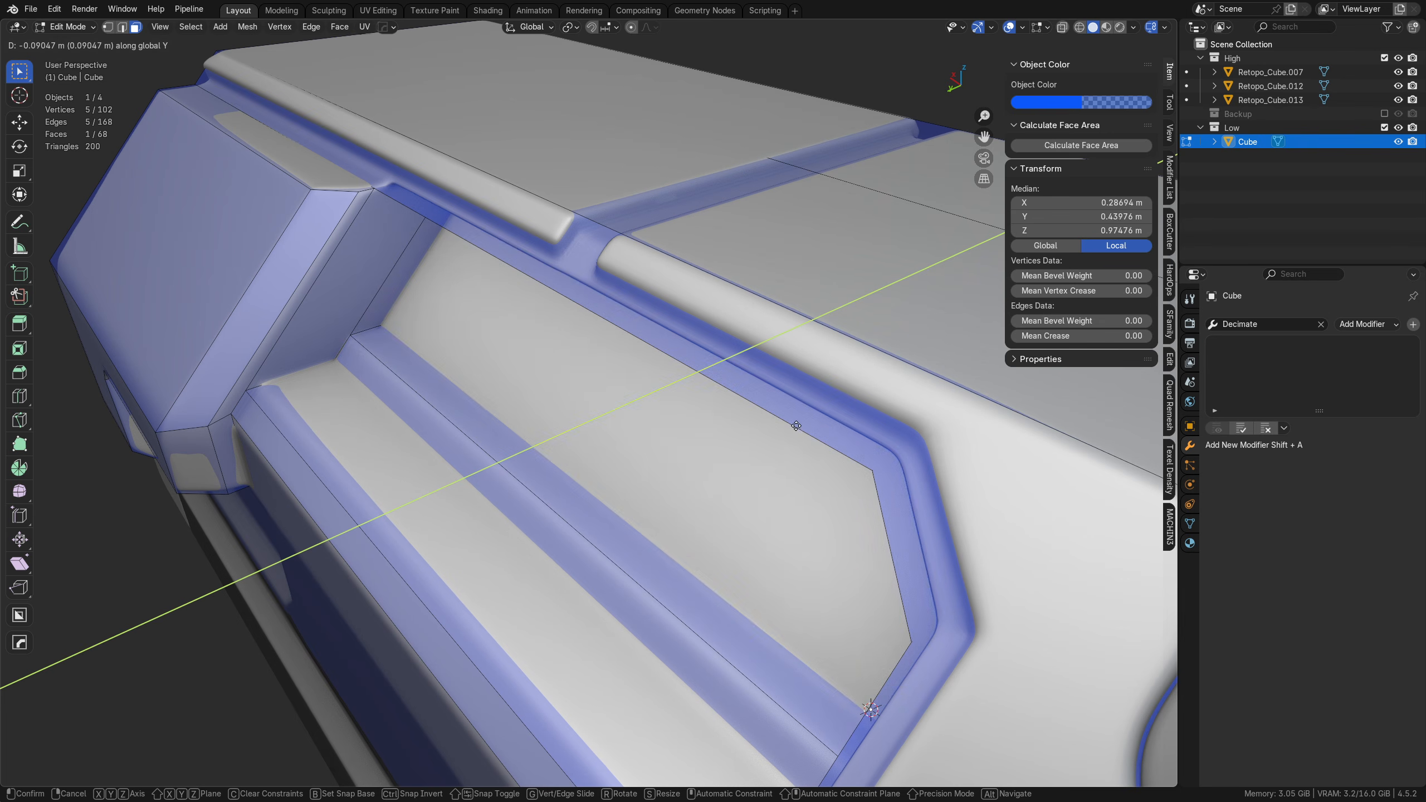
{"action": "left_click", "coordinate": [725, 441]}
Step: Symmetrize the whole mesh across the hull's lengthwise center plane so both sides carry the same details
{"action": "middle_click_drag", "start_coordinate": [567, 494], "coordinate": [673, 428]}
{"action": "middle_click_drag", "start_coordinate": [445, 445], "coordinate": [732, 439]}
{"action": "scroll", "coordinate": [653, 443], "scroll_direction": "down", "scroll_amount": 5}
{"action": "key", "text": "a"}
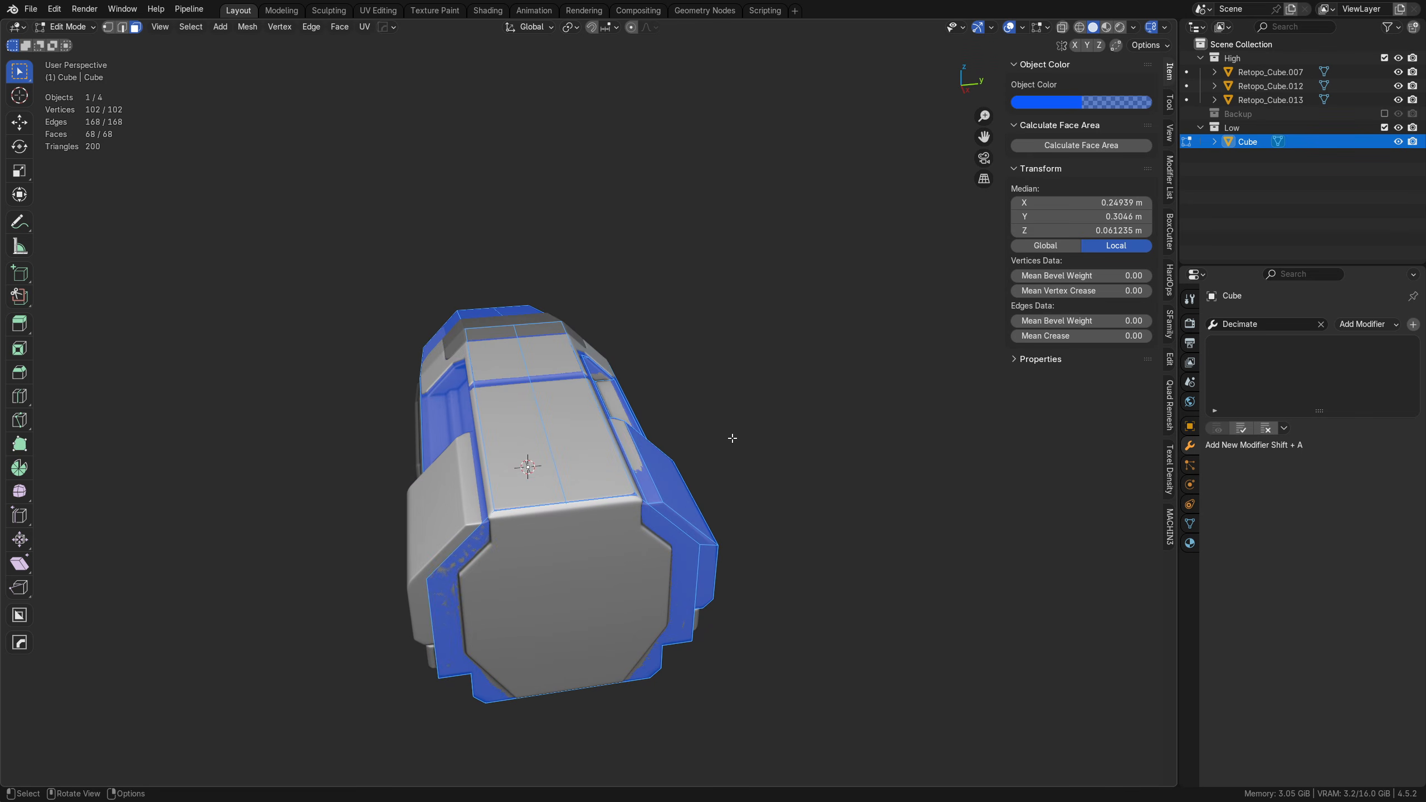
{"action": "key", "text": "alt+x"}
{"action": "middle_click_drag", "start_coordinate": [614, 456], "coordinate": [609, 516]}
Step: Change the isolated mesh's object color to a neutral grey with alpha 1.0, and bring the high-poly parts back into view
{"action": "key", "text": "KP_Divide"}
{"action": "left_click", "coordinate": [1099, 102]}
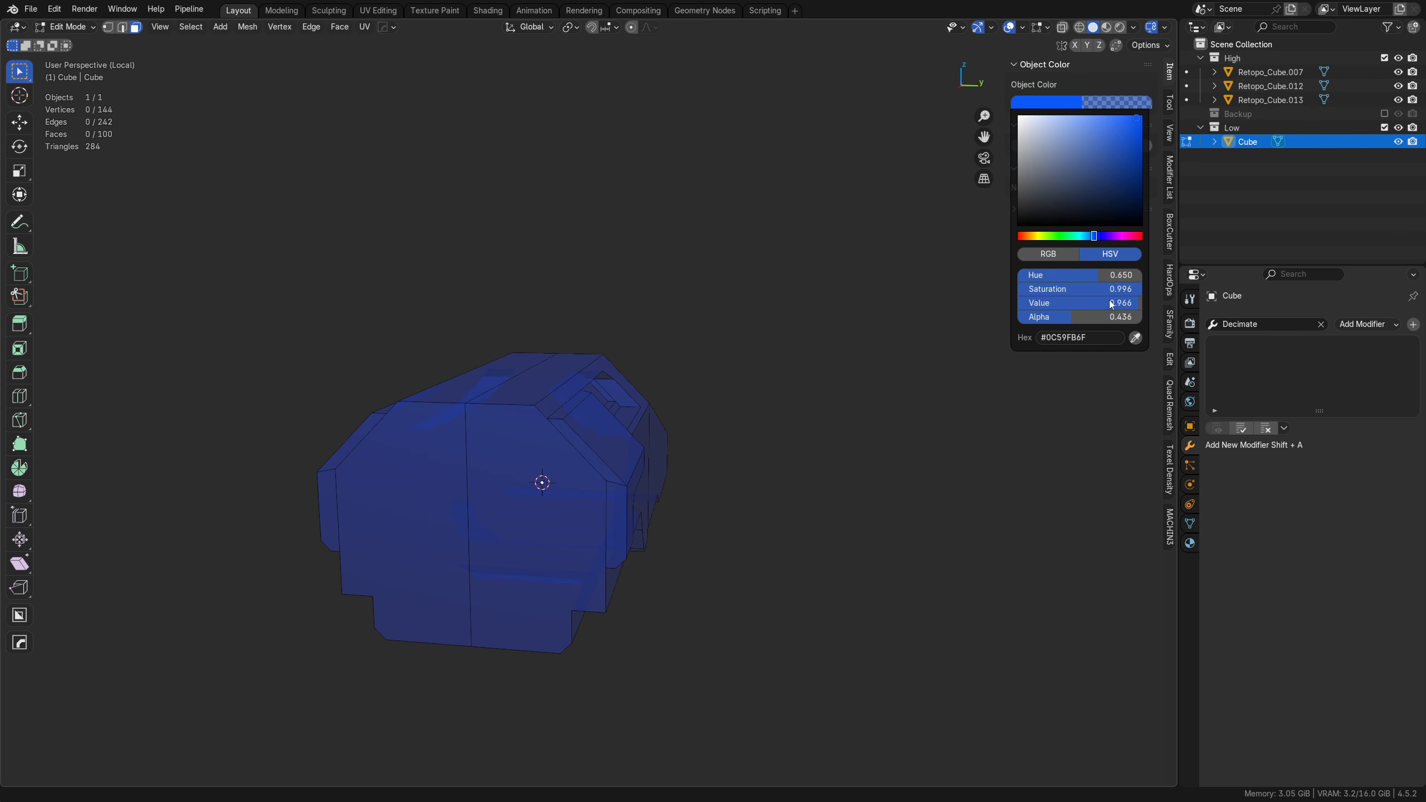
{"action": "left_click_drag", "start_coordinate": [1071, 317], "coordinate": [1142, 317]}
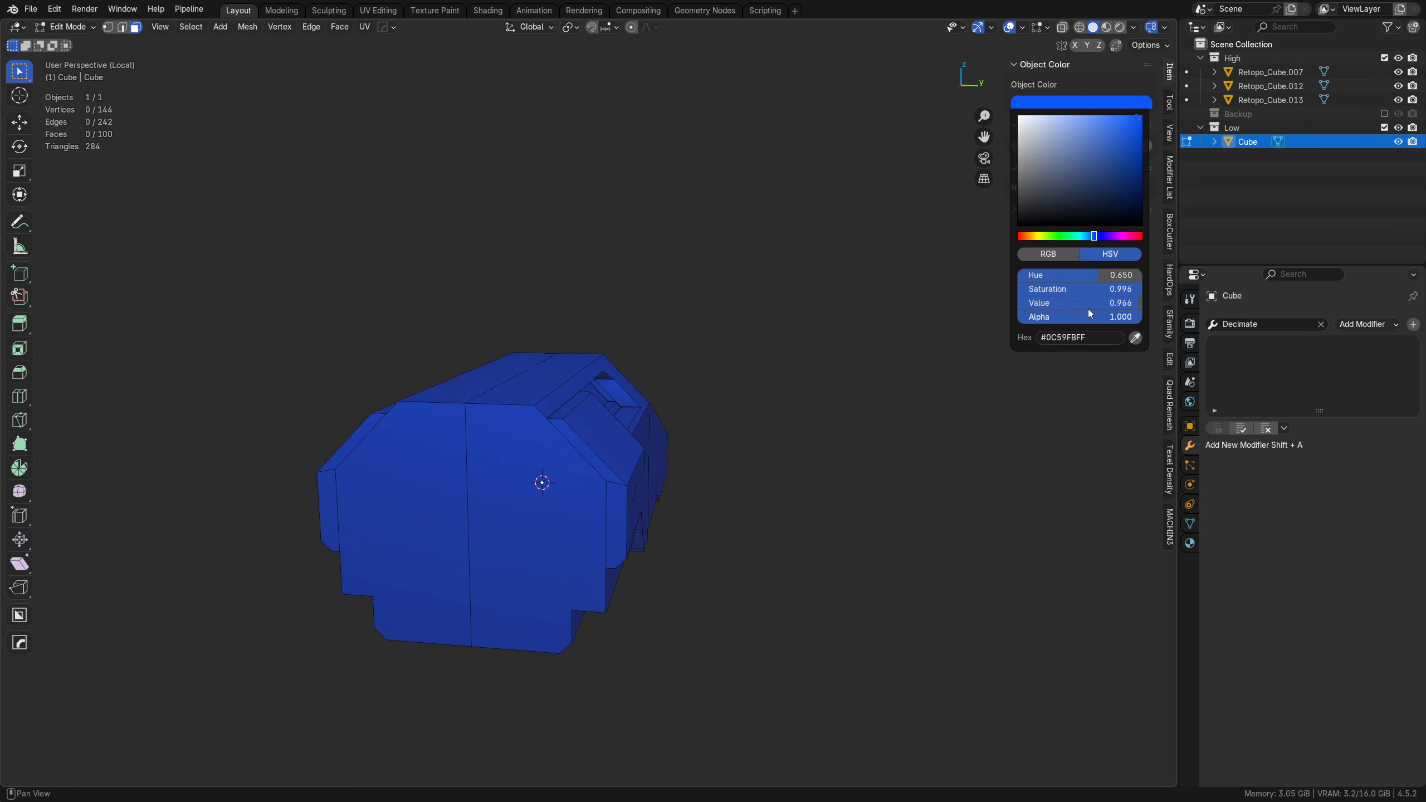
{"action": "left_click_drag", "start_coordinate": [1047, 171], "coordinate": [1018, 149]}
{"action": "middle_click_drag", "start_coordinate": [785, 446], "coordinate": [551, 427]}
{"action": "scroll", "coordinate": [718, 446], "scroll_direction": "up", "scroll_amount": 2}
{"action": "key", "text": "slash"}
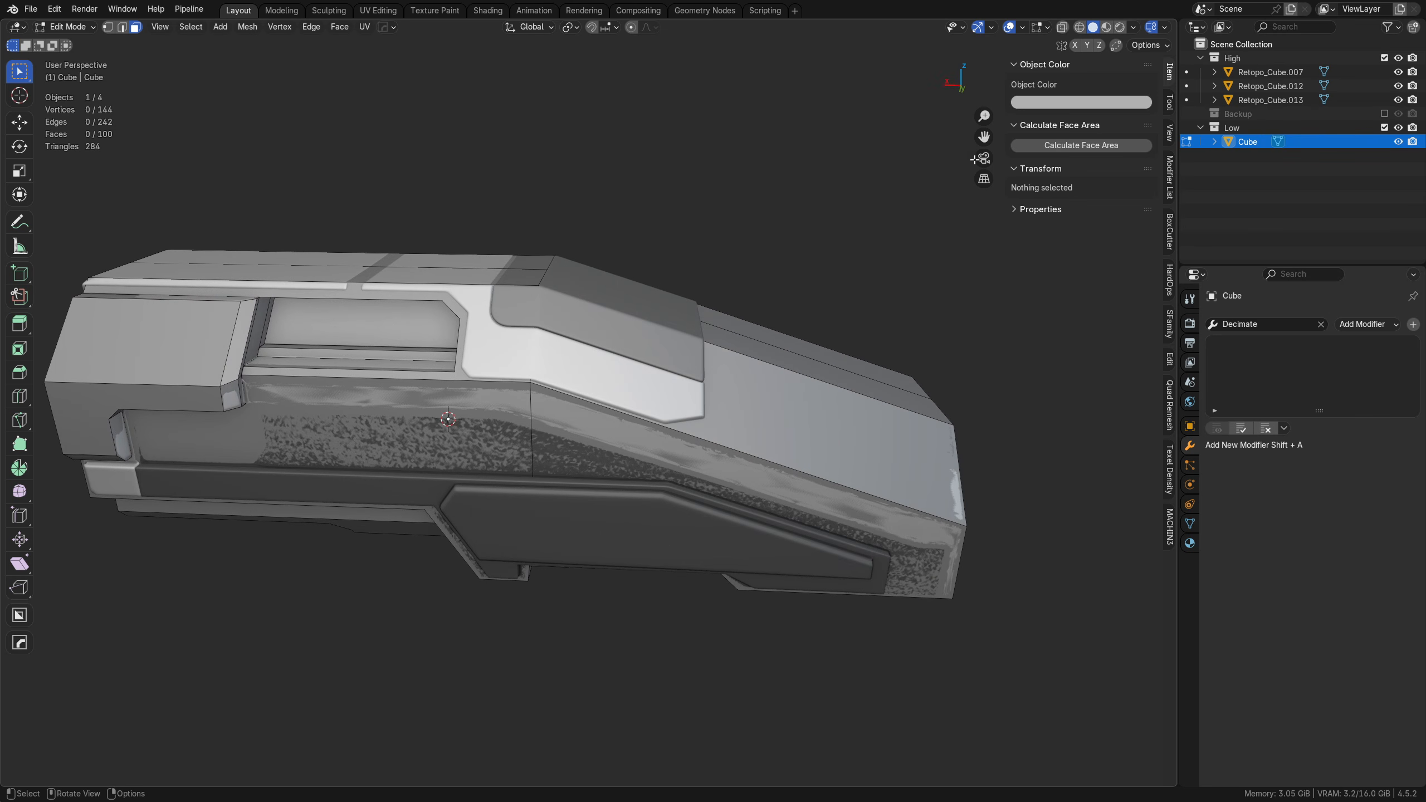
Step: Set the mesh's object color to red and compare its surface with the high-poly hull
{"action": "left_click", "coordinate": [1056, 98]}
{"action": "left_click", "coordinate": [1121, 123]}
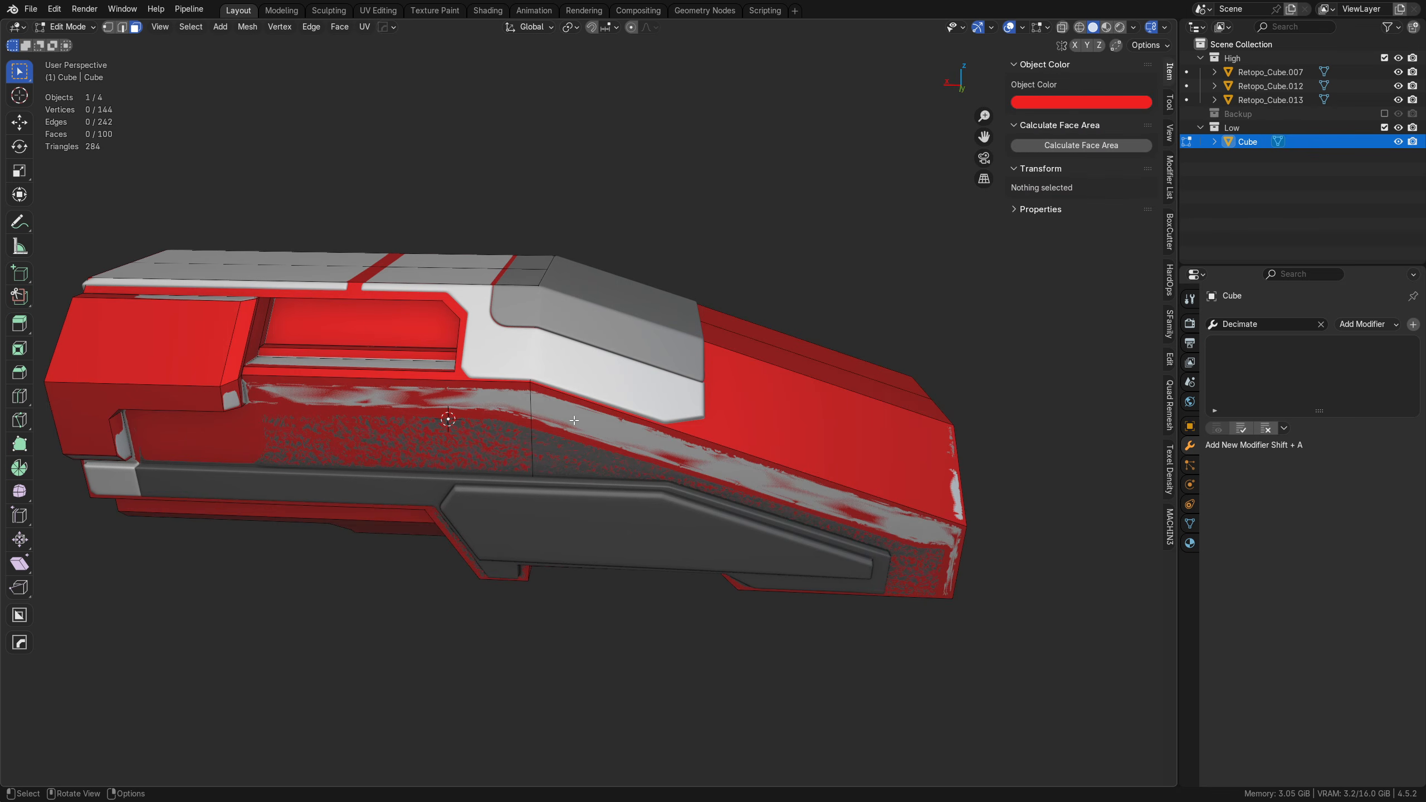
{"action": "middle_click_drag", "start_coordinate": [573, 420], "coordinate": [532, 471]}
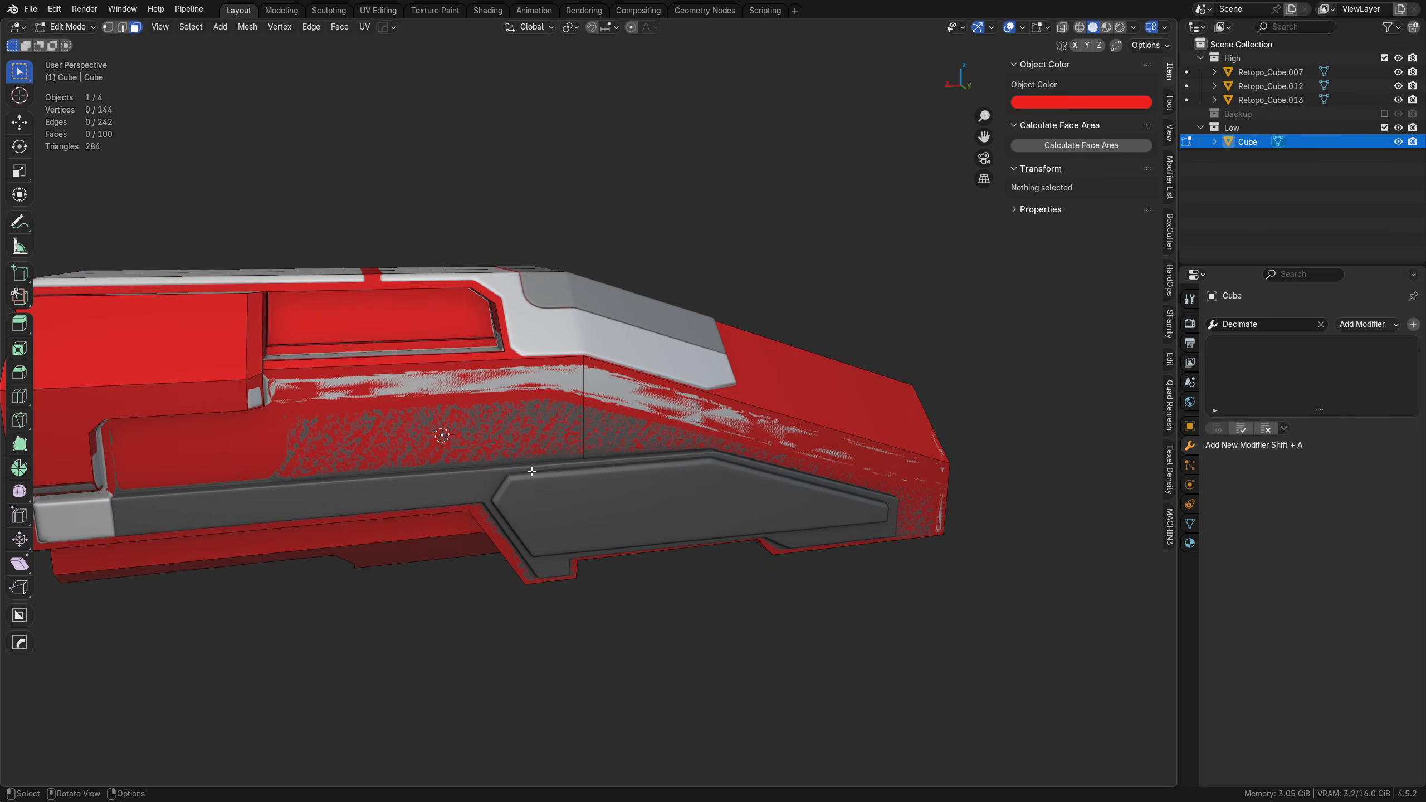
{"action": "right_click", "coordinate": [744, 377]}
Step: Try moving the whole low-poly mesh off the high-poly hull in Object Mode, and cancel the move
{"action": "key", "text": "Tab"}
{"action": "left_click", "coordinate": [582, 327]}
{"action": "key", "text": "g"}
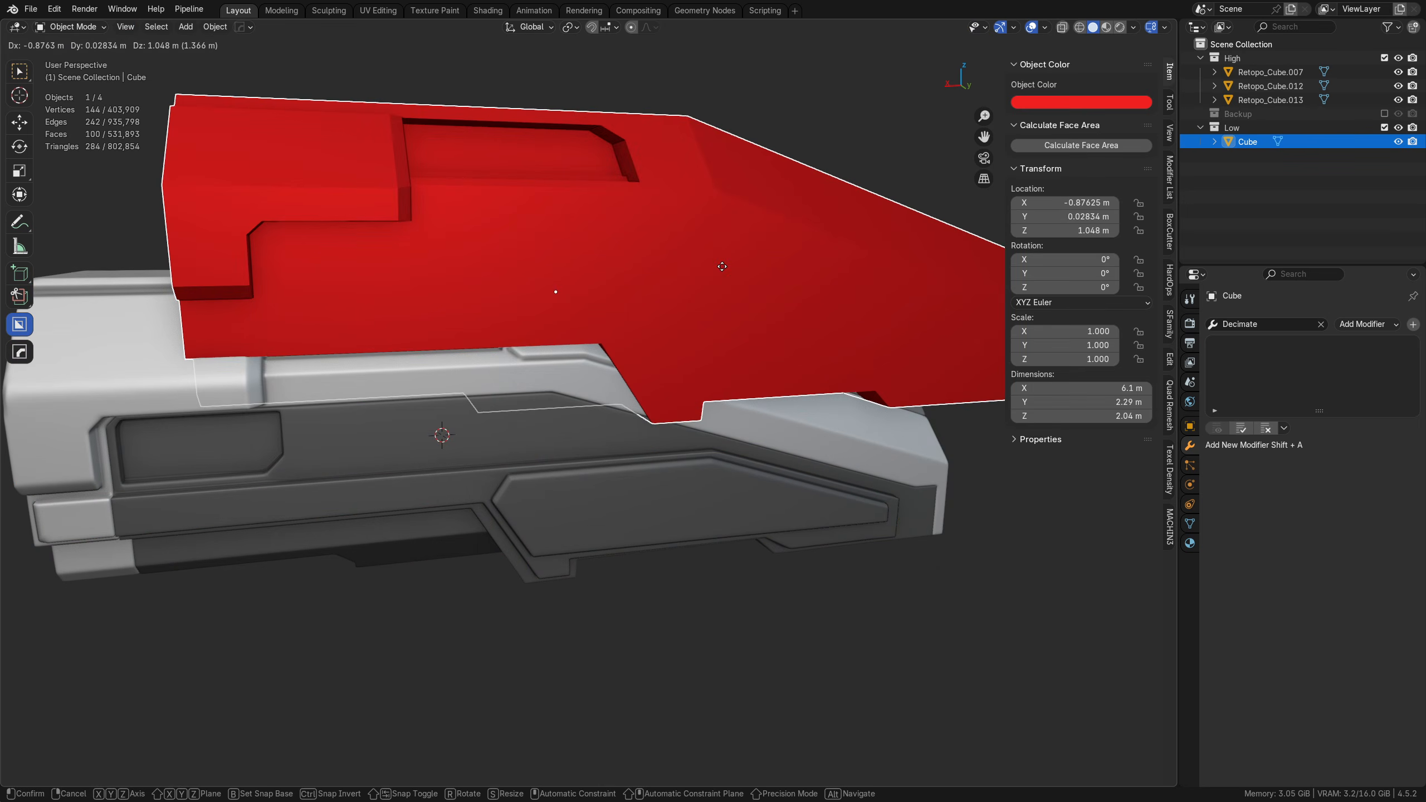
{"action": "right_click", "coordinate": [808, 141]}
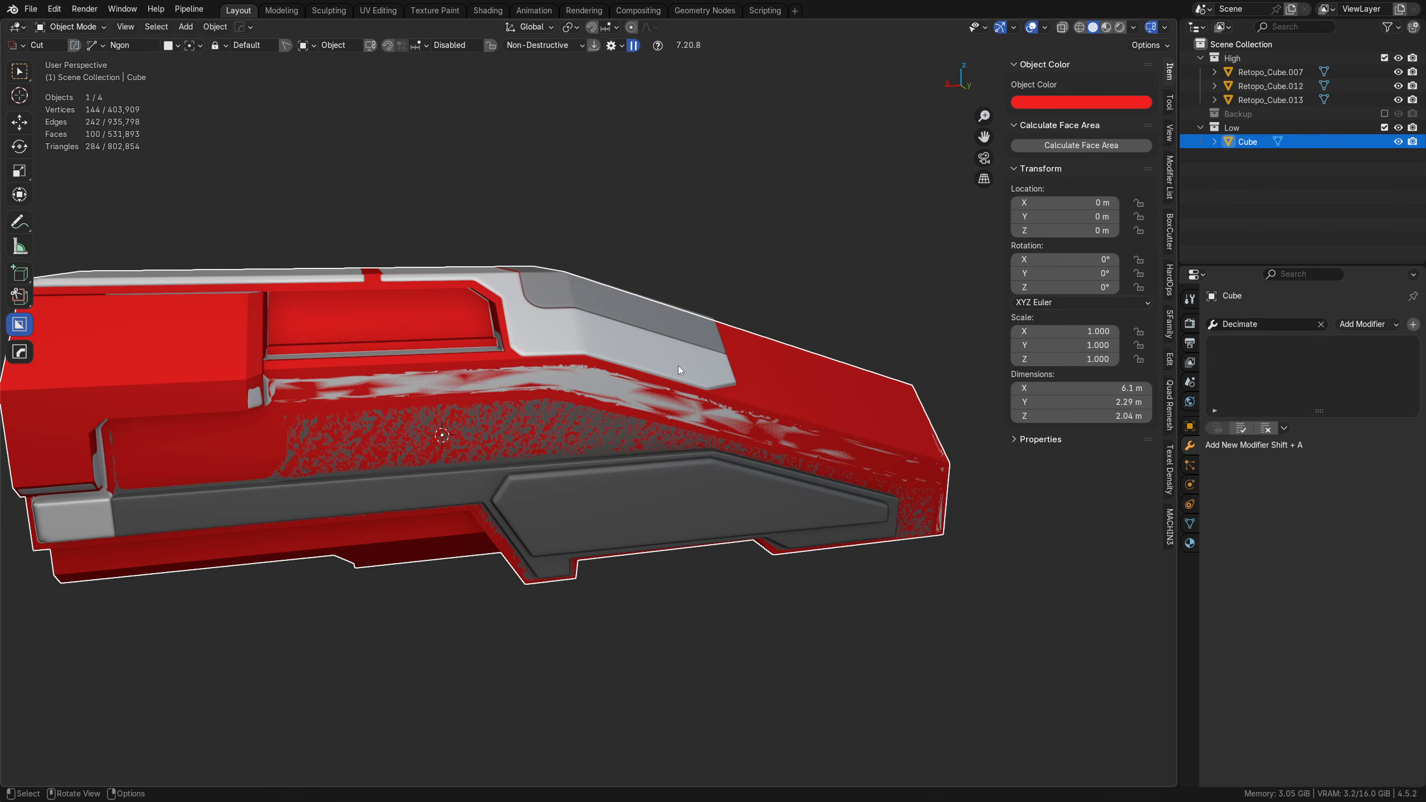
{"action": "middle_click_drag", "start_coordinate": [676, 366], "coordinate": [782, 338]}
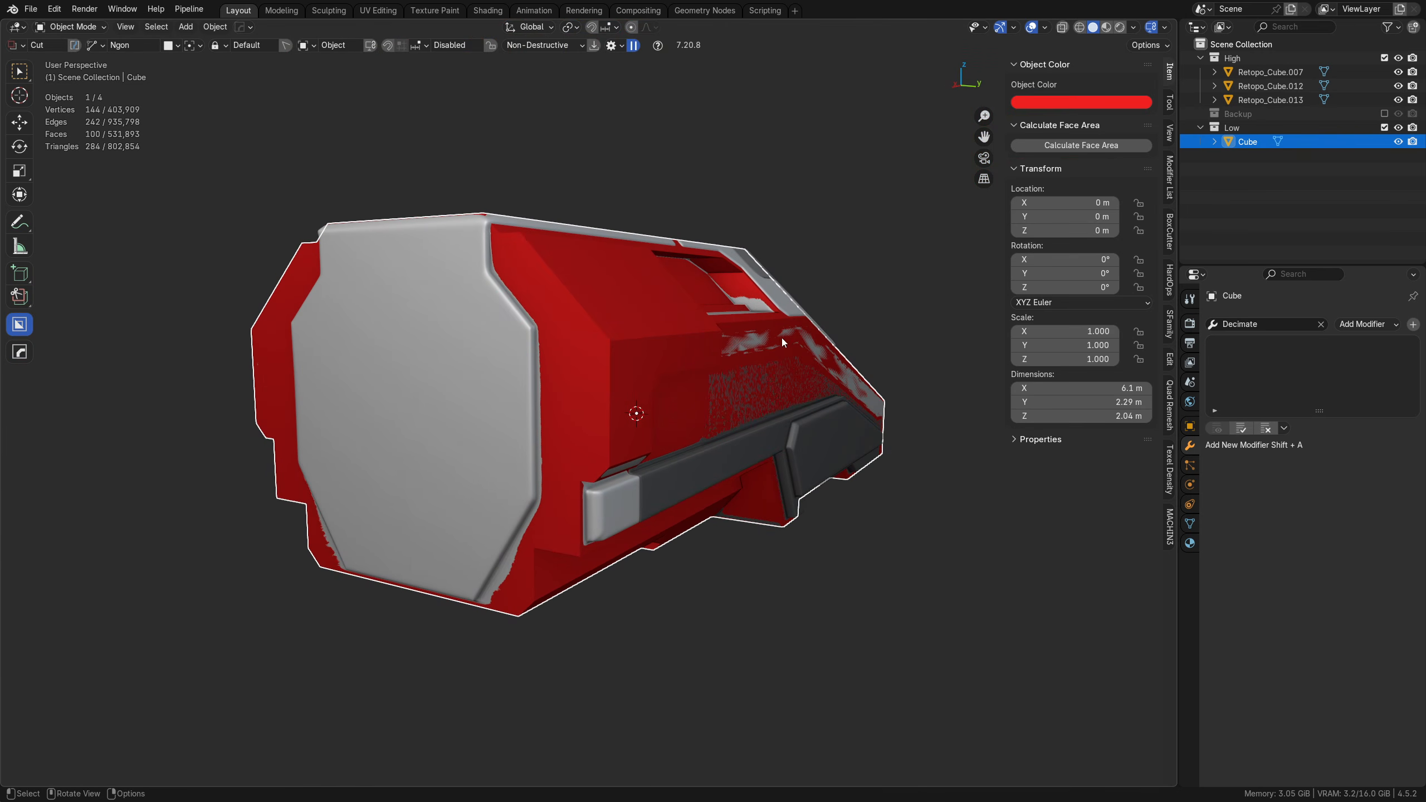
Step: Set the mesh's object color to near white and isolate the mesh in local view
{"action": "left_click", "coordinate": [1092, 104]}
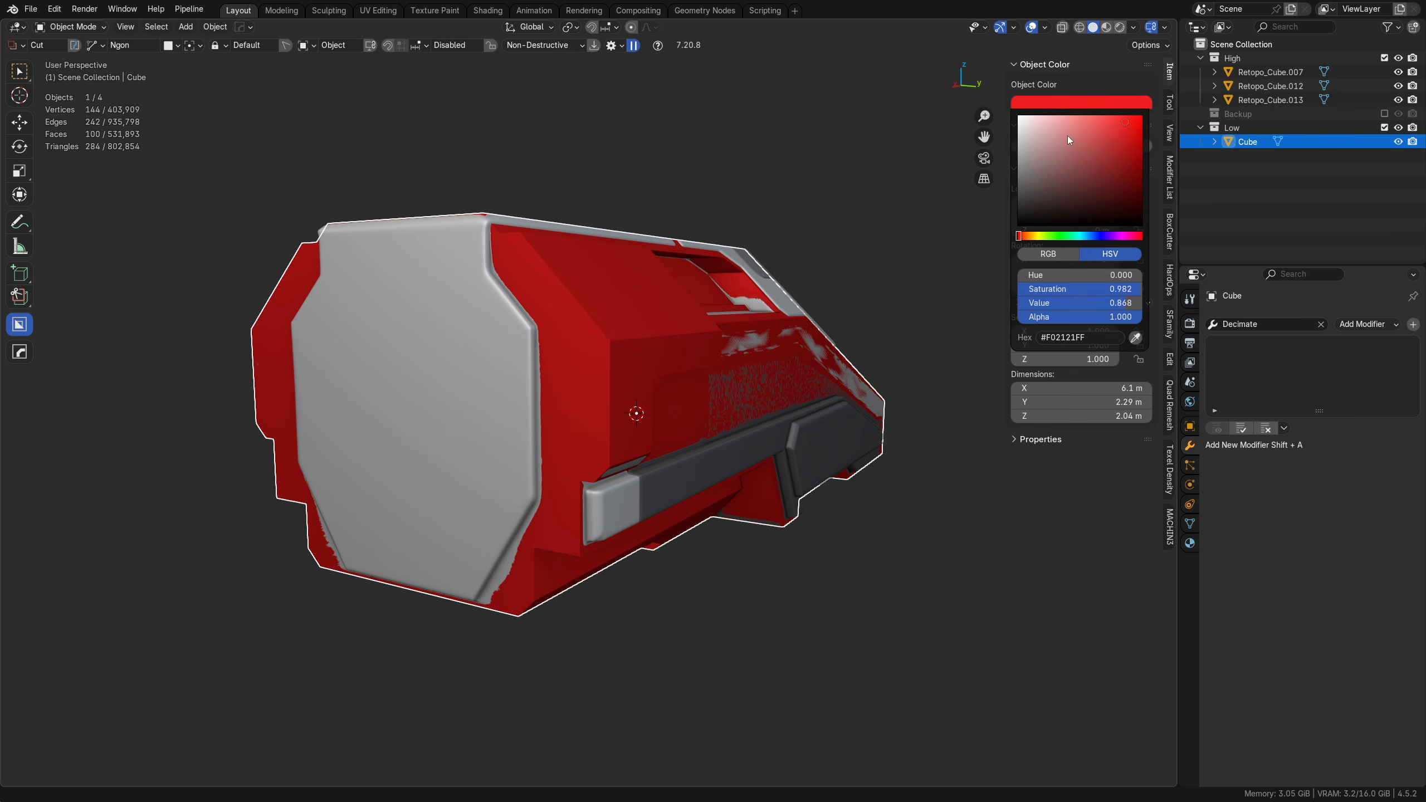
{"action": "left_click_drag", "start_coordinate": [1067, 136], "coordinate": [1014, 128]}
{"action": "key", "text": "KP_Divide"}
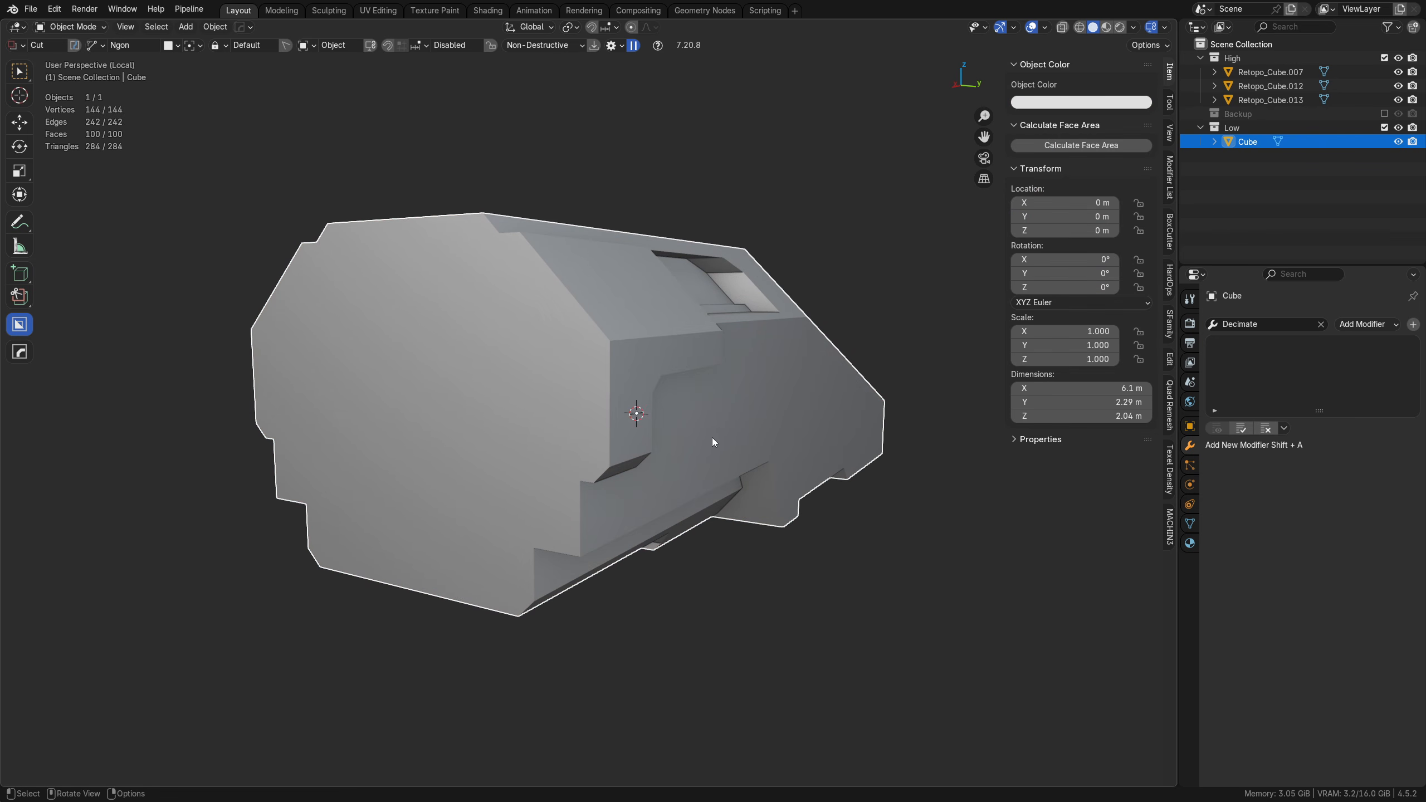
Step: Clean up the whole mesh with MACHIN3 Clean Up, removing doubles, degenerate, loose and redundant geometry and recalculating normals
{"action": "key", "text": "Tab"}
{"action": "key", "text": "a"}
{"action": "middle_click_drag", "start_coordinate": [711, 437], "coordinate": [619, 443]}
{"action": "middle_click_drag", "start_coordinate": [521, 387], "coordinate": [611, 355]}
{"action": "scroll", "coordinate": [566, 391], "scroll_direction": "up", "scroll_amount": 3}
{"action": "key", "text": "3"}
Step: Examine the hull's stepped underside and the window recess for leftover edges and vertices
{"action": "scroll", "coordinate": [551, 375], "scroll_direction": "down", "scroll_amount": 2}
{"action": "scroll", "coordinate": [534, 506], "scroll_direction": "up", "scroll_amount": 3}
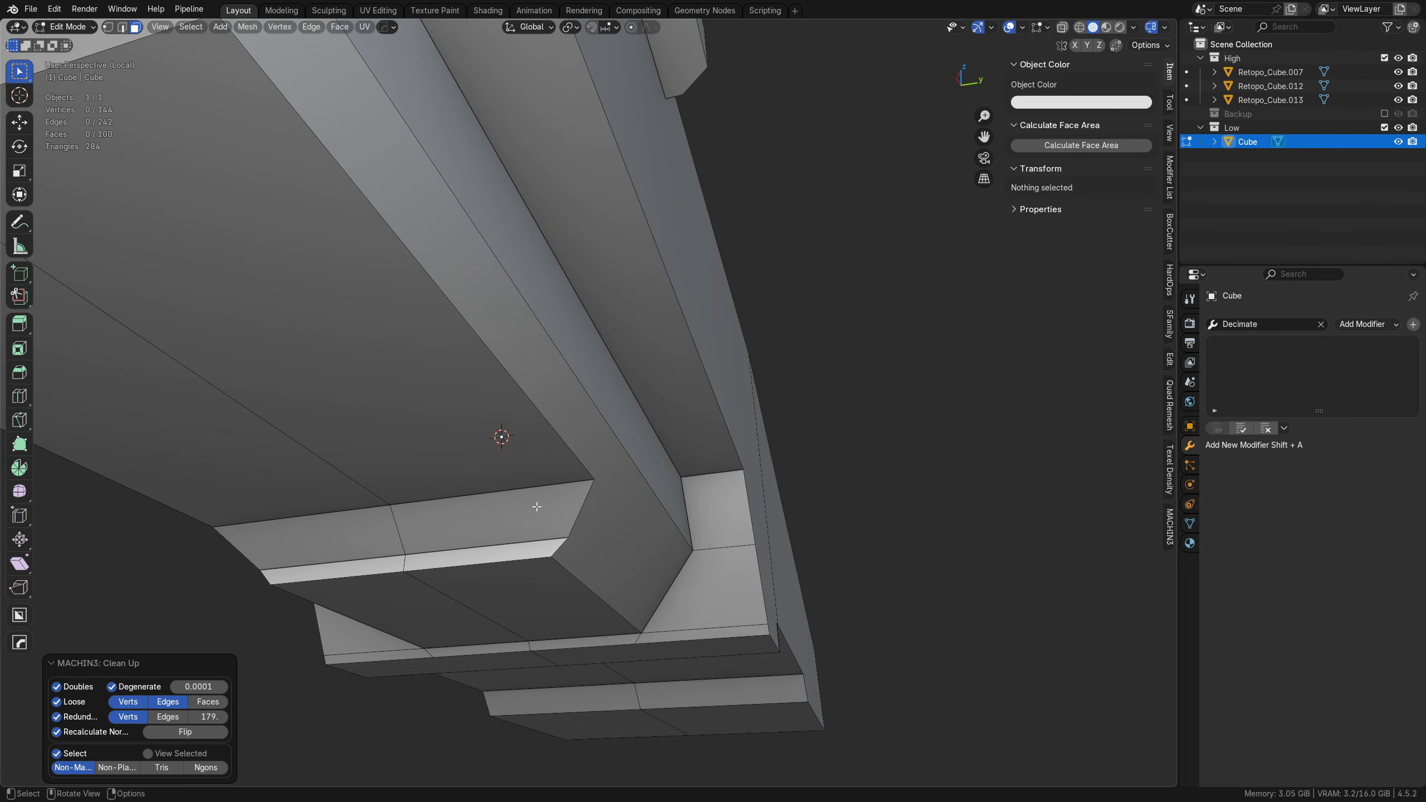
{"action": "middle_click_drag", "start_coordinate": [536, 507], "coordinate": [491, 484]}
{"action": "middle_click_drag", "start_coordinate": [686, 458], "coordinate": [541, 565]}
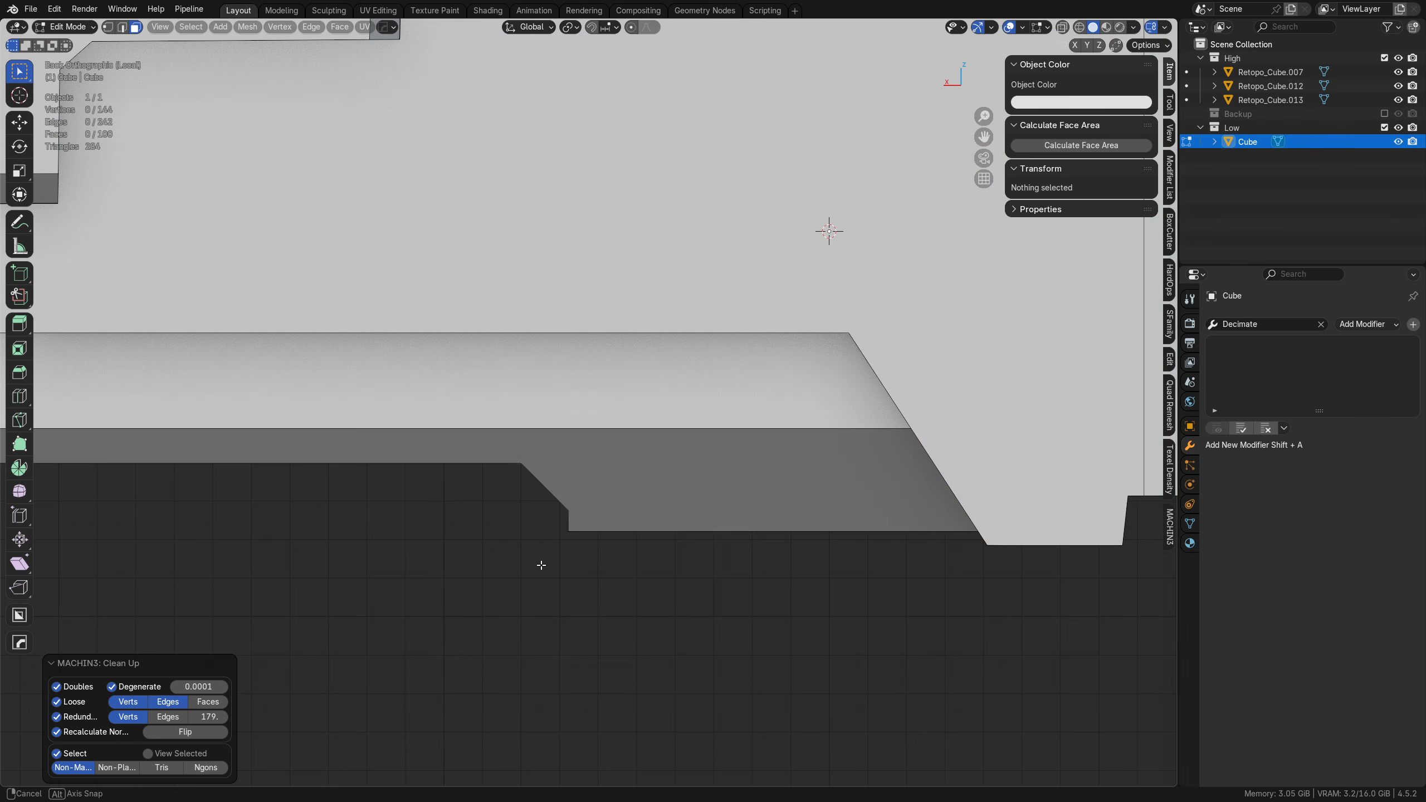
{"action": "middle_click_drag", "start_coordinate": [636, 534], "coordinate": [669, 511]}
{"action": "scroll", "coordinate": [519, 252], "scroll_direction": "up", "scroll_amount": 8}
{"action": "middle_click_drag", "start_coordinate": [494, 348], "coordinate": [589, 326]}
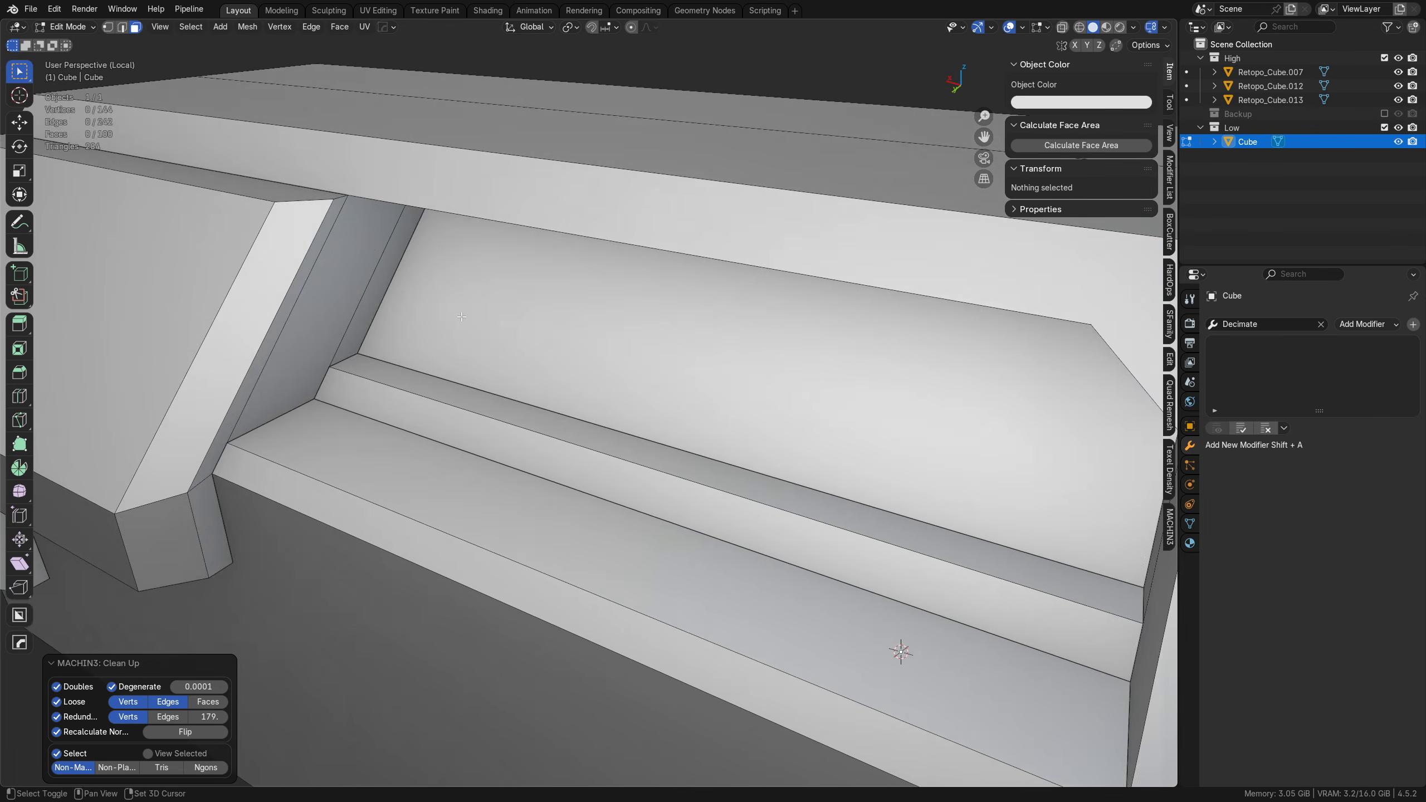
{"action": "middle_click_drag", "start_coordinate": [370, 317], "coordinate": [598, 359], "text": "shift"}
Step: Slide the lengthwise edge on the window recess's ceiling outward with an edge slide factor of -1
{"action": "key", "text": "Tab"}
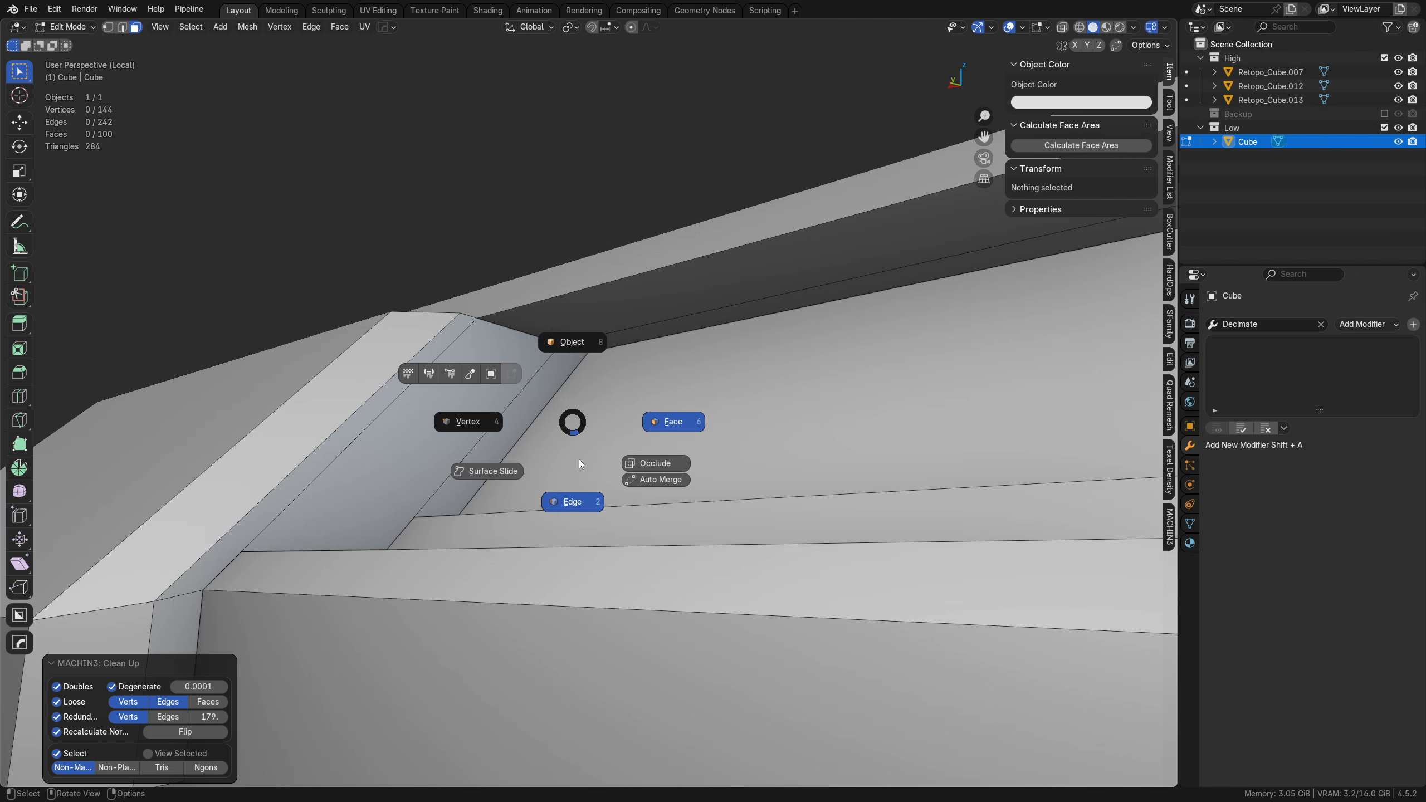
{"action": "left_click", "coordinate": [579, 462]}
{"action": "middle_click_drag", "start_coordinate": [597, 414], "coordinate": [591, 454], "text": "shift"}
{"action": "left_click", "coordinate": [609, 380]}
{"action": "key", "text": "g"}
{"action": "key", "text": "g"}
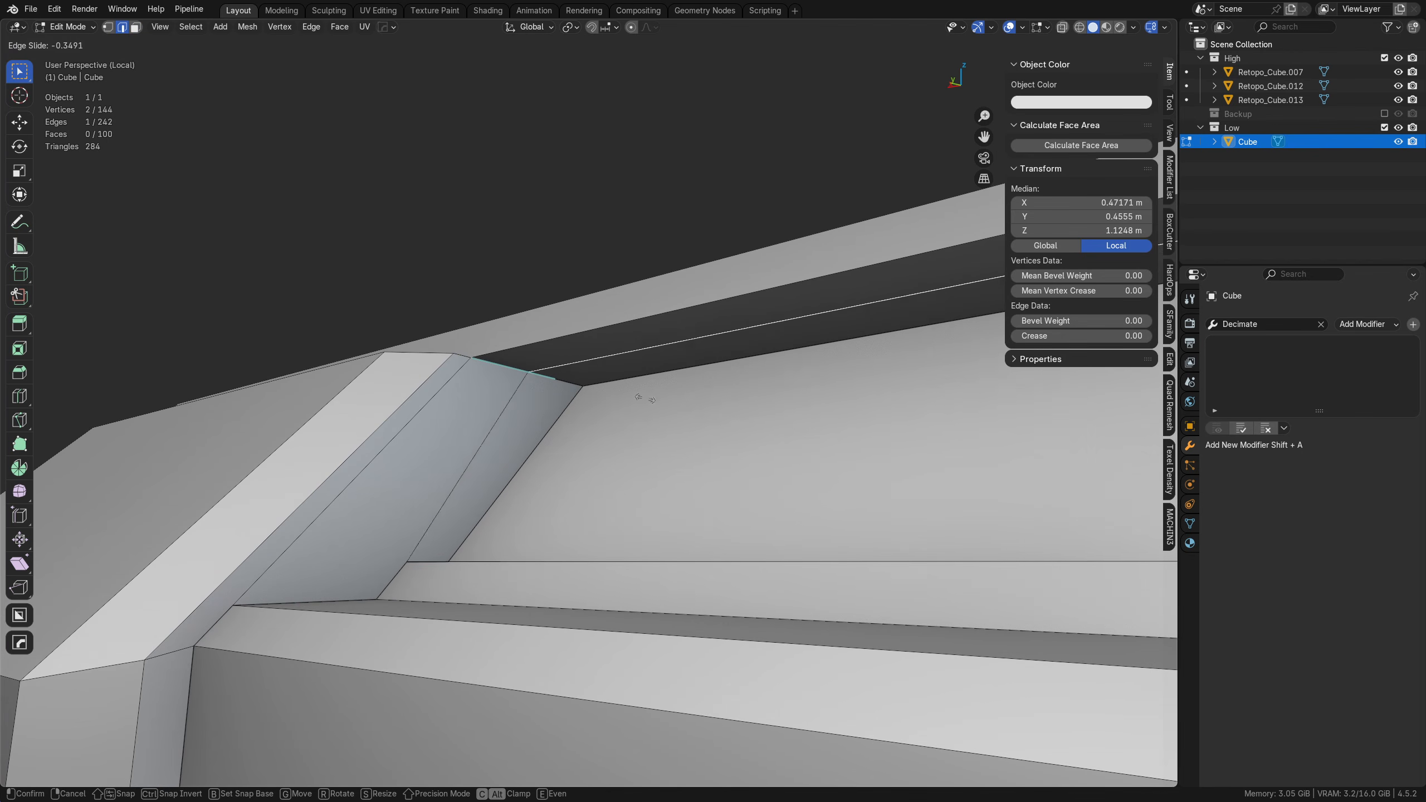
{"action": "left_click", "coordinate": [471, 296]}
Step: Dissolve the redundant diagonal edge on the sloped end wall of the window recess
{"action": "middle_click_drag", "start_coordinate": [471, 295], "coordinate": [482, 469]}
{"action": "middle_click_drag", "start_coordinate": [478, 504], "coordinate": [512, 482]}
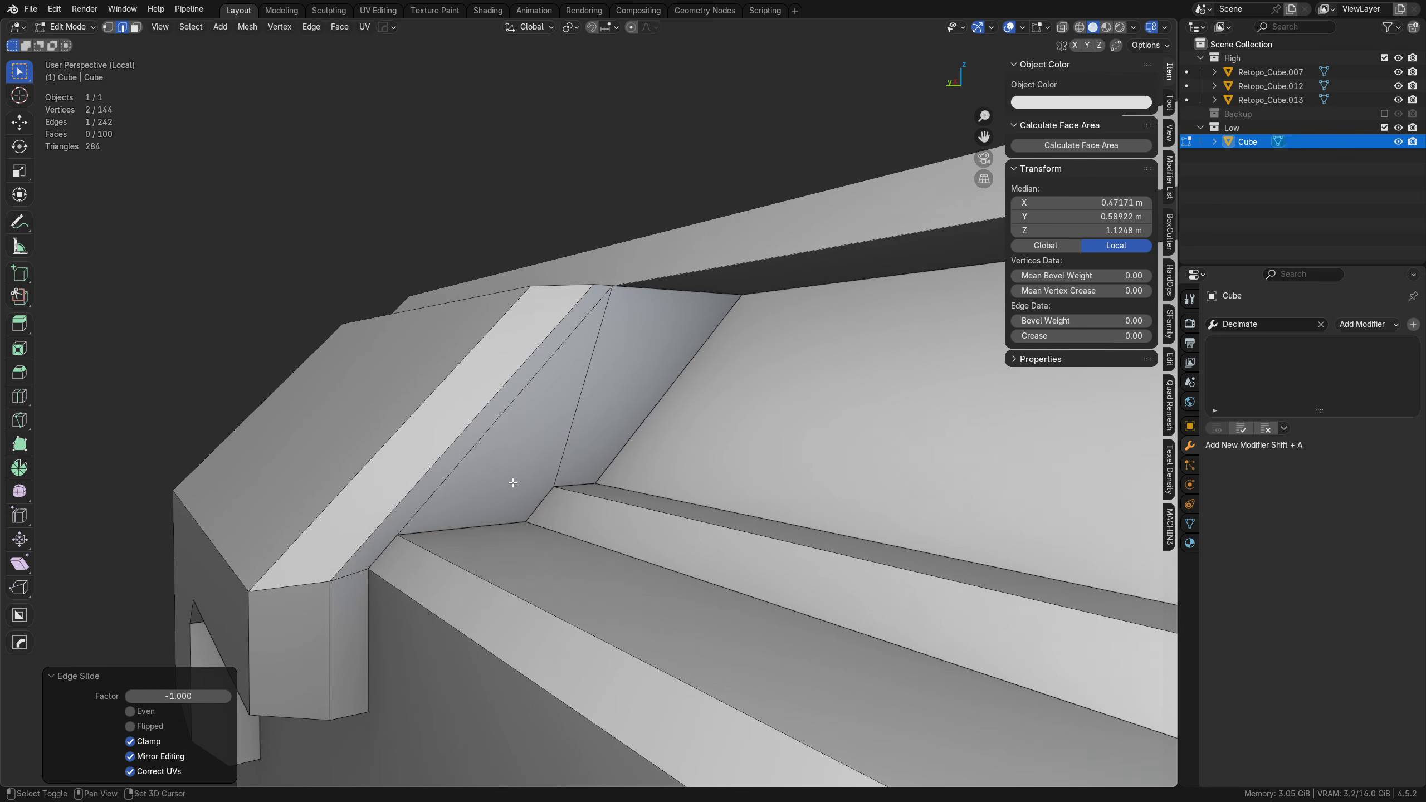
{"action": "left_click", "coordinate": [468, 454]}
{"action": "key", "text": "ctrl+x"}
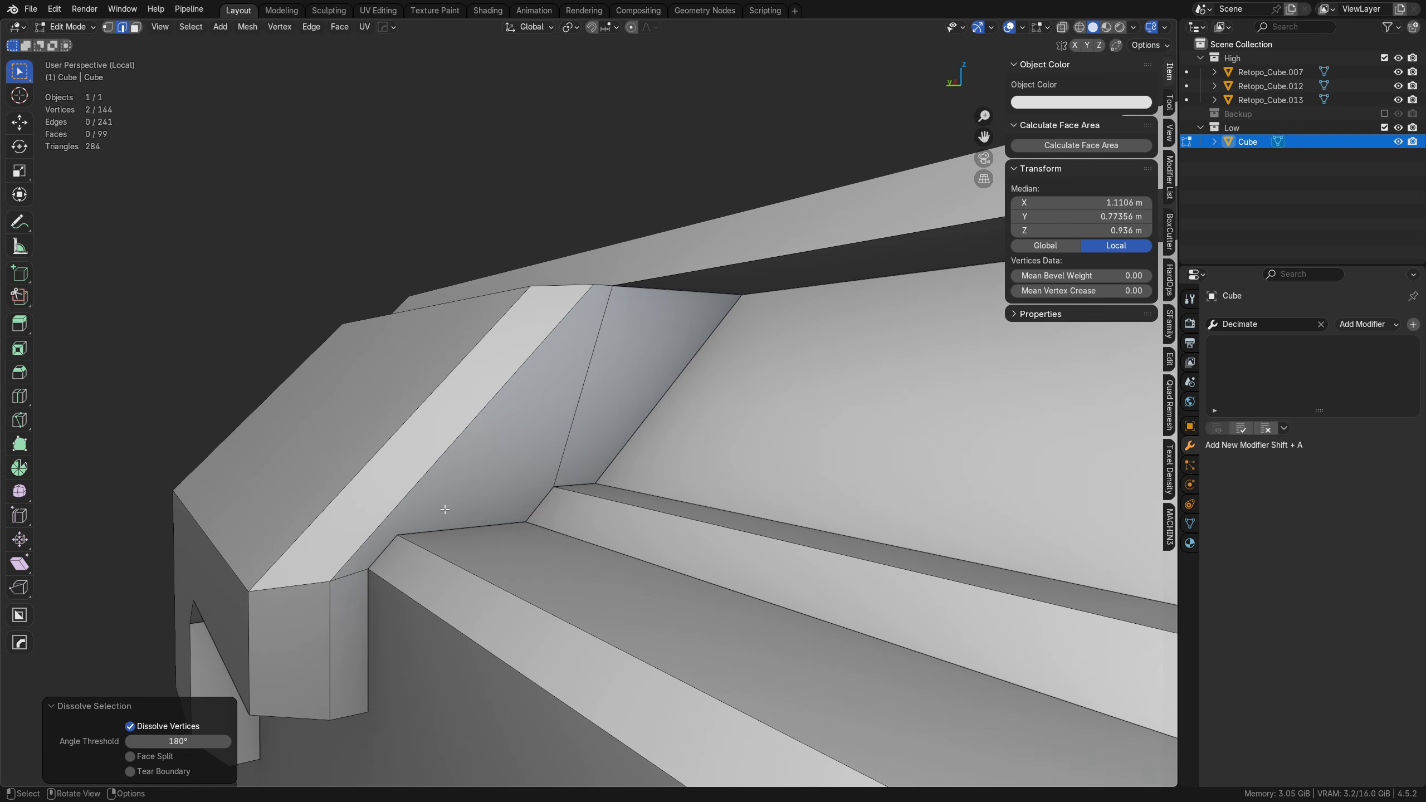
{"action": "key", "text": "ctrl+z"}
{"action": "middle_click_drag", "start_coordinate": [577, 422], "coordinate": [529, 477]}
{"action": "key", "text": "ctrl+x"}
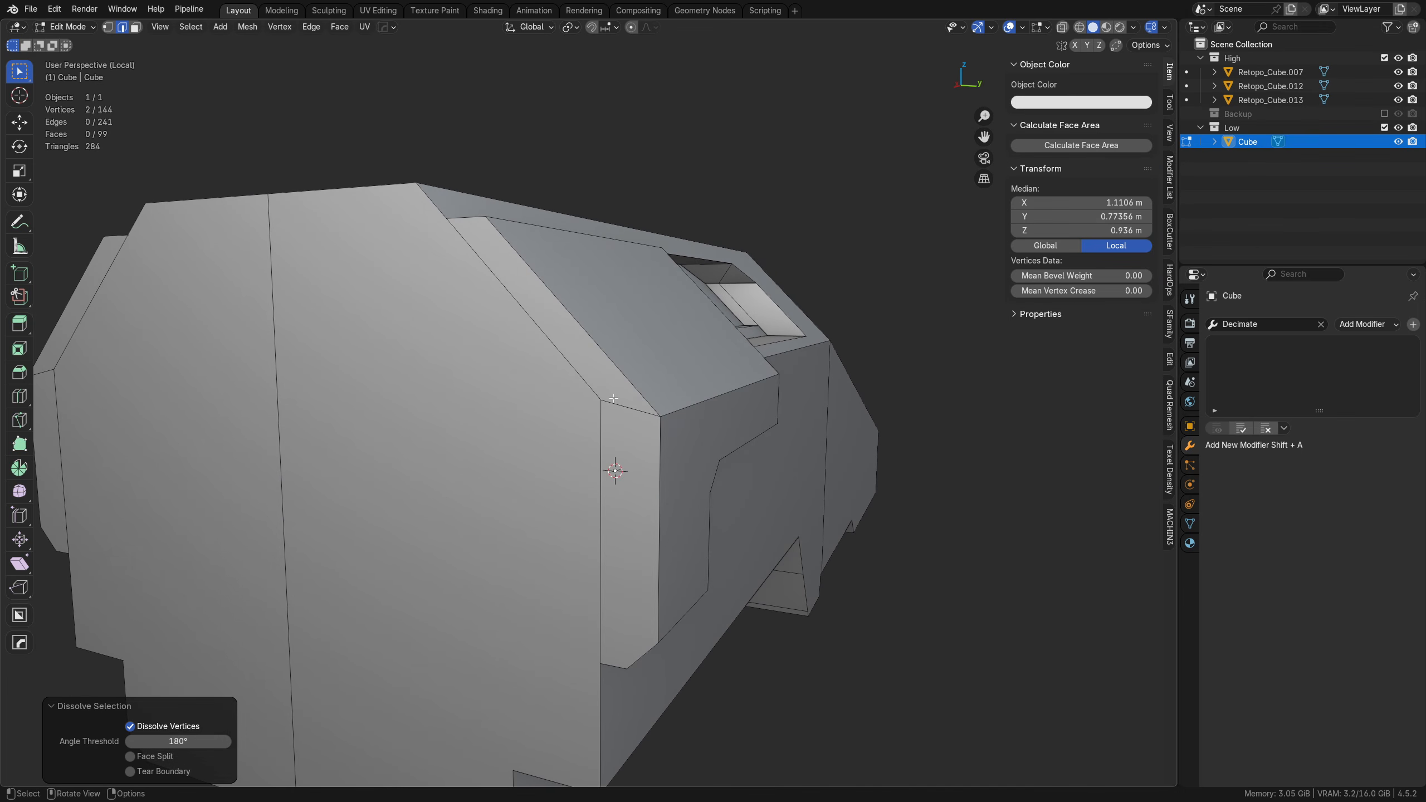
Step: Merge the hull's flat end face with its adjacent sloped and vertical strip faces by dissolving their shared edges
{"action": "left_click", "coordinate": [630, 405]}
{"action": "scroll", "coordinate": [436, 487], "scroll_direction": "down", "scroll_amount": 2}
{"action": "middle_click_drag", "start_coordinate": [437, 486], "coordinate": [487, 468]}
{"action": "key", "text": "Tab"}
{"action": "left_click", "coordinate": [518, 463]}
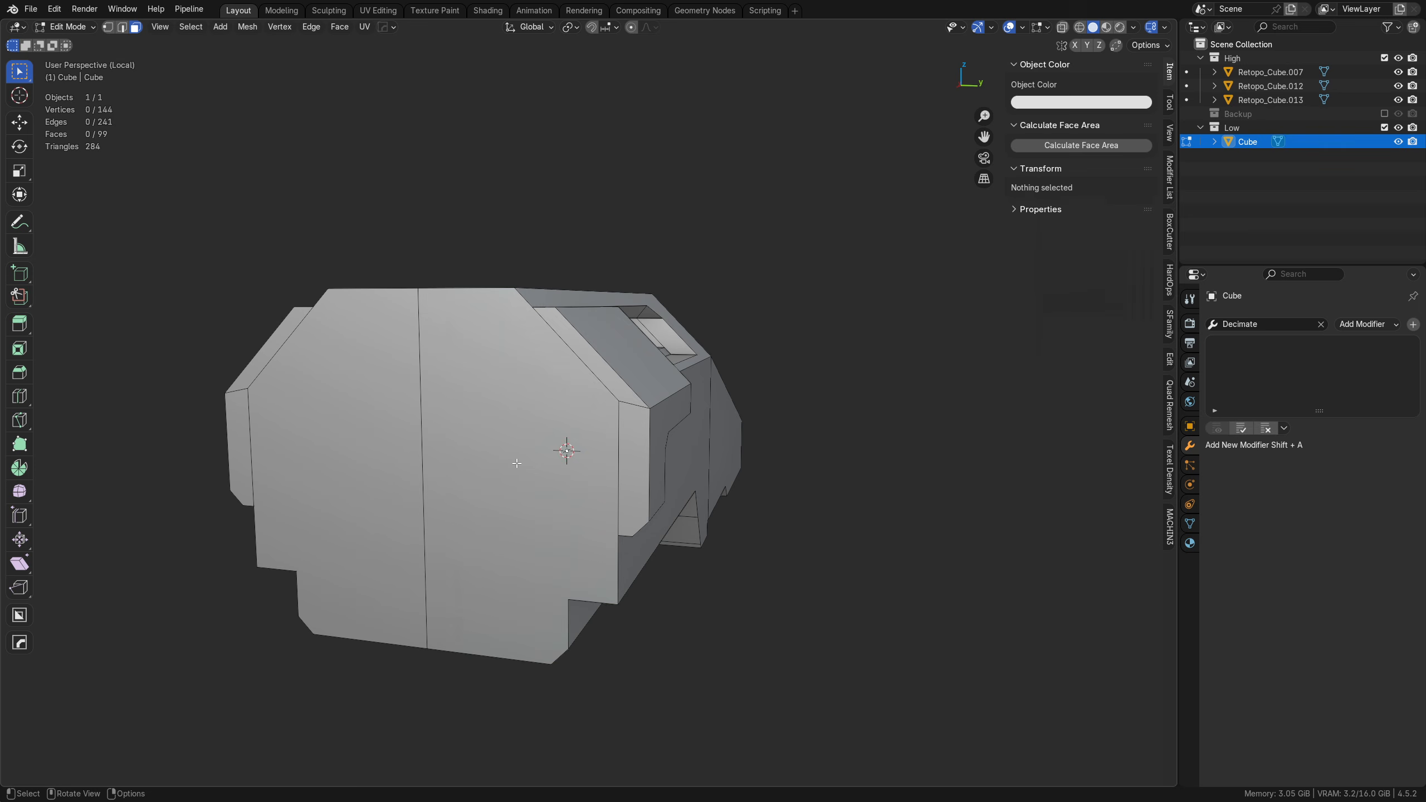
{"action": "left_click", "coordinate": [521, 459]}
{"action": "left_click", "coordinate": [612, 382], "text": "shift"}
{"action": "left_click", "coordinate": [627, 438], "text": "shift"}
{"action": "key", "text": "ctrl+x"}
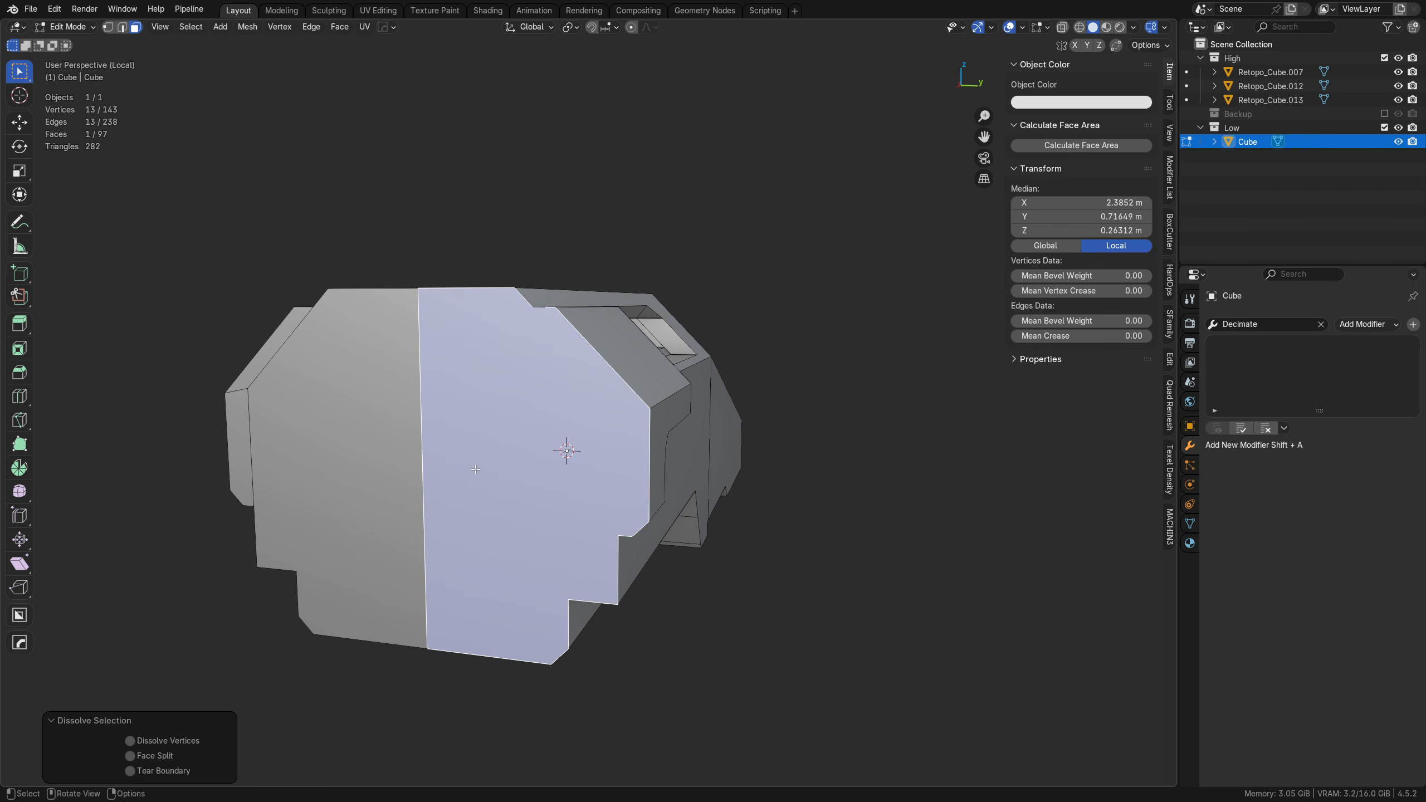
Step: Slide the stray vertex on the underside step's lower edge fully outward to the outer corner of the lower recess, factor 1
{"action": "middle_click_drag", "start_coordinate": [476, 469], "coordinate": [617, 459]}
{"action": "scroll", "coordinate": [618, 458], "scroll_direction": "up", "scroll_amount": 3}
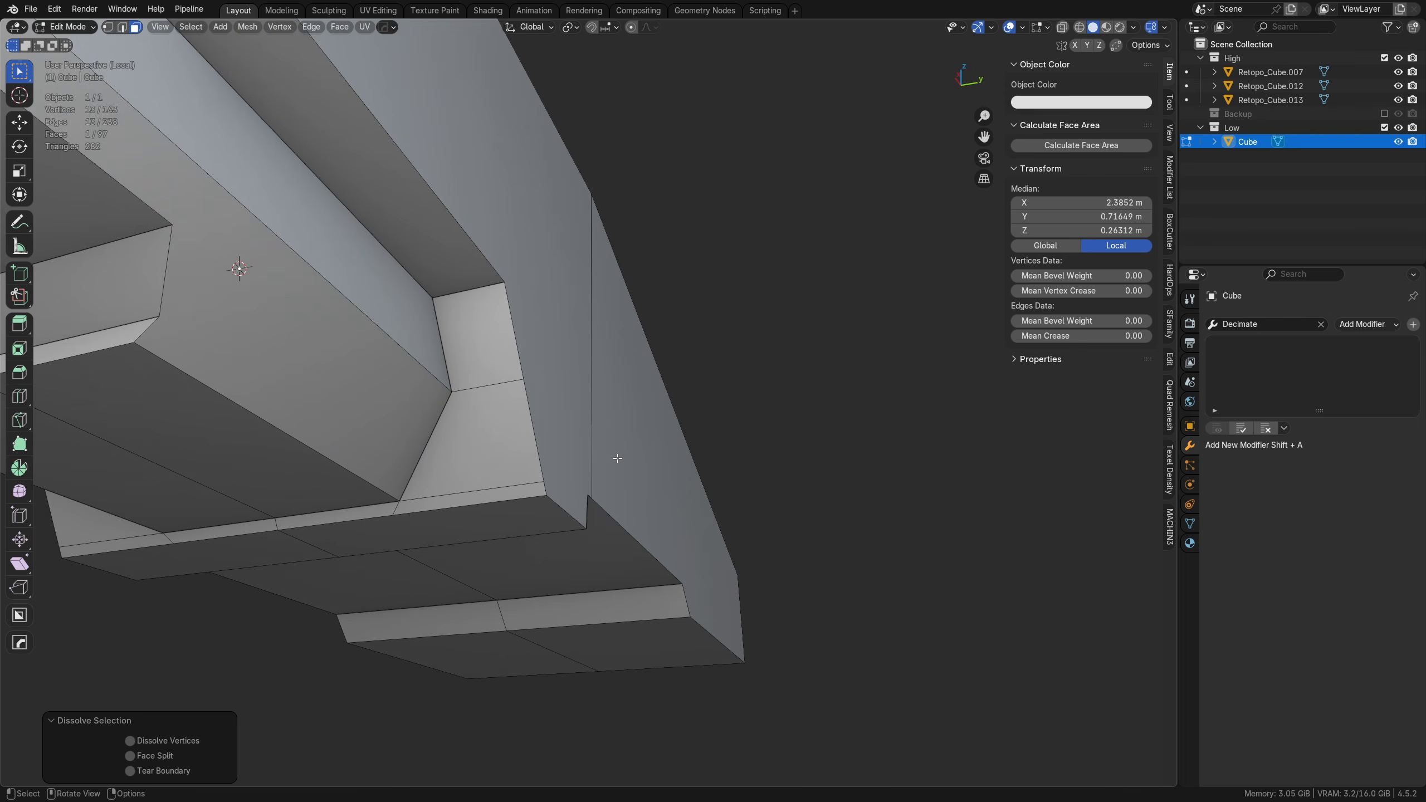
{"action": "key", "text": "1"}
{"action": "left_click", "coordinate": [540, 482]}
{"action": "middle_click_drag", "start_coordinate": [469, 533], "coordinate": [570, 484]}
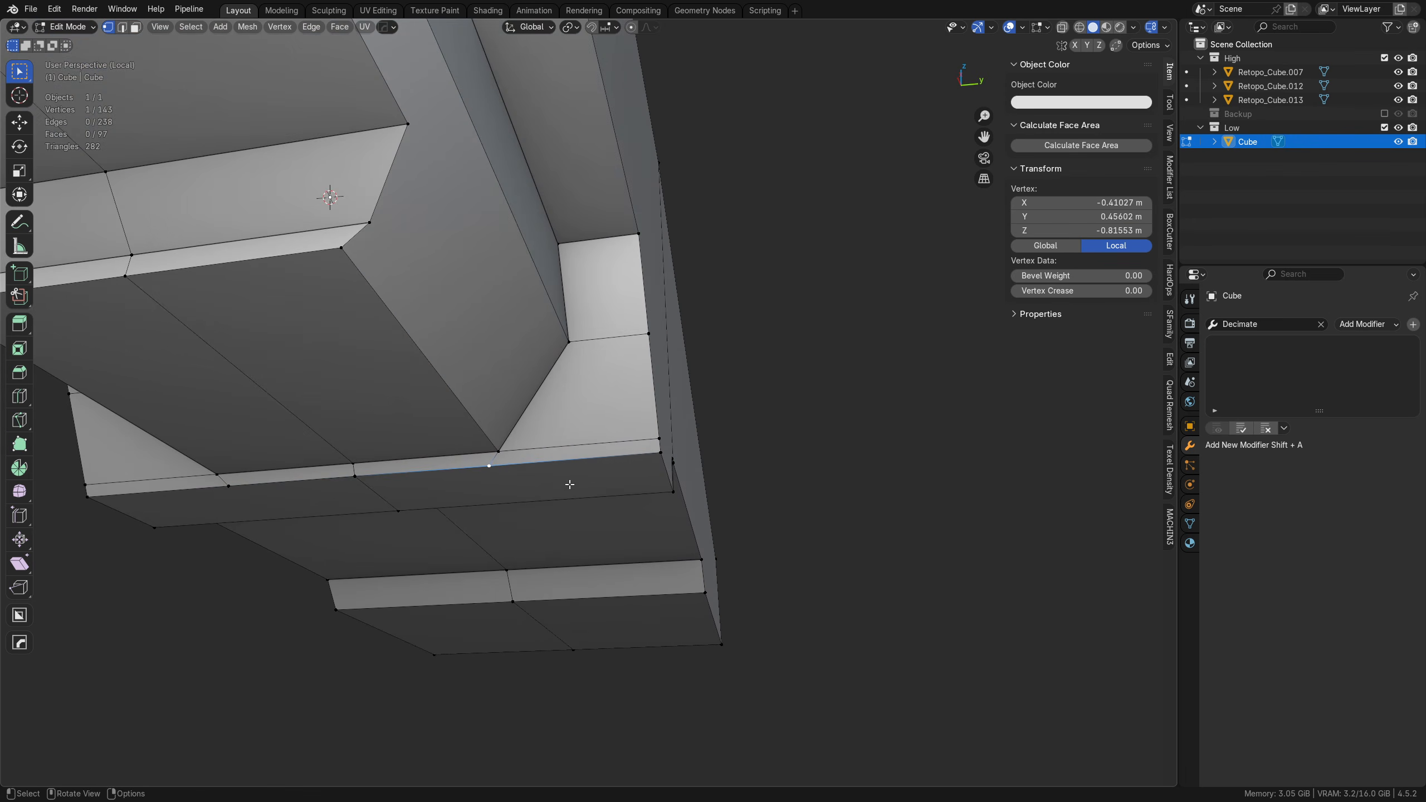
{"action": "scroll", "coordinate": [445, 499], "scroll_direction": "up", "scroll_amount": 2}
{"action": "middle_click_drag", "start_coordinate": [445, 499], "coordinate": [537, 479]}
{"action": "key", "text": "shift+v"}
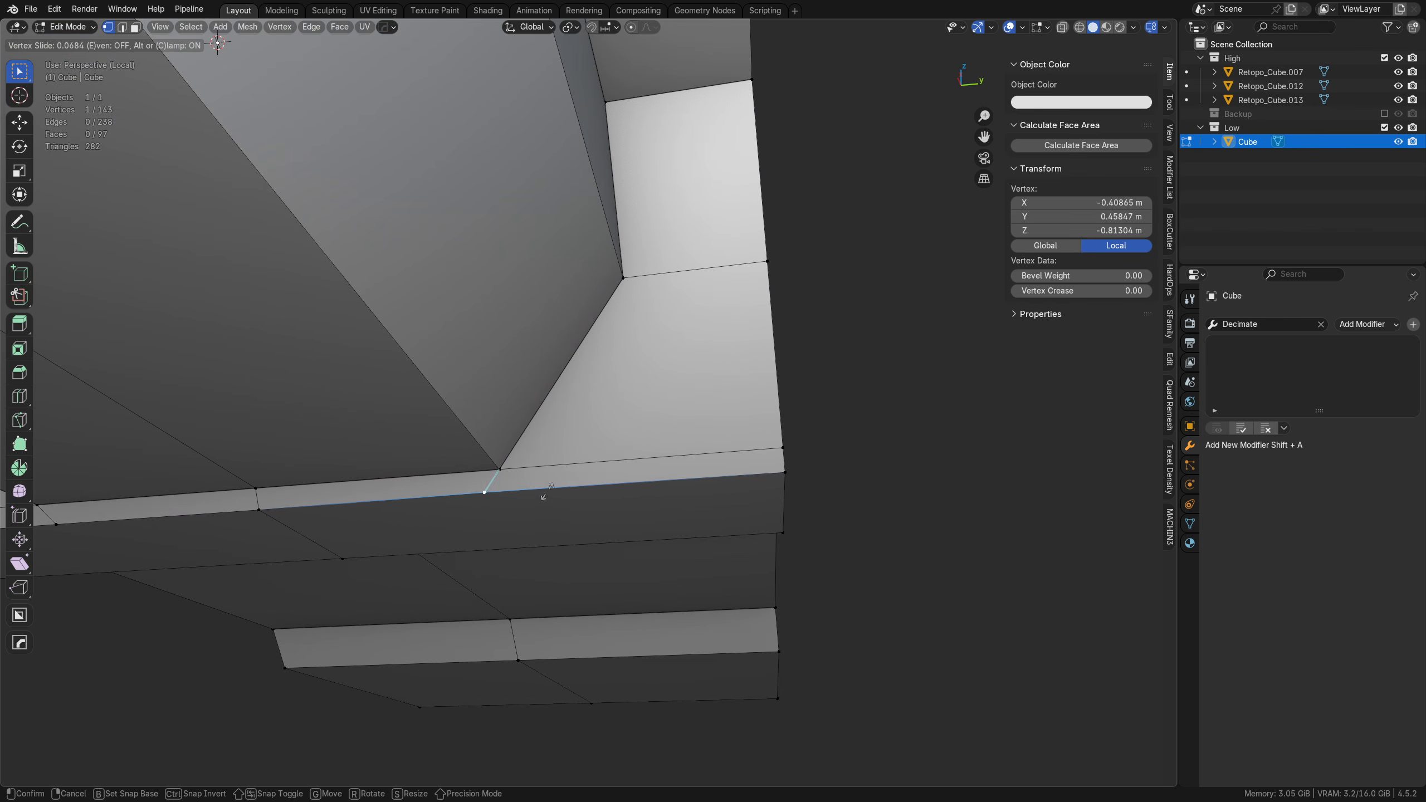
{"action": "right_click", "coordinate": [926, 465]}
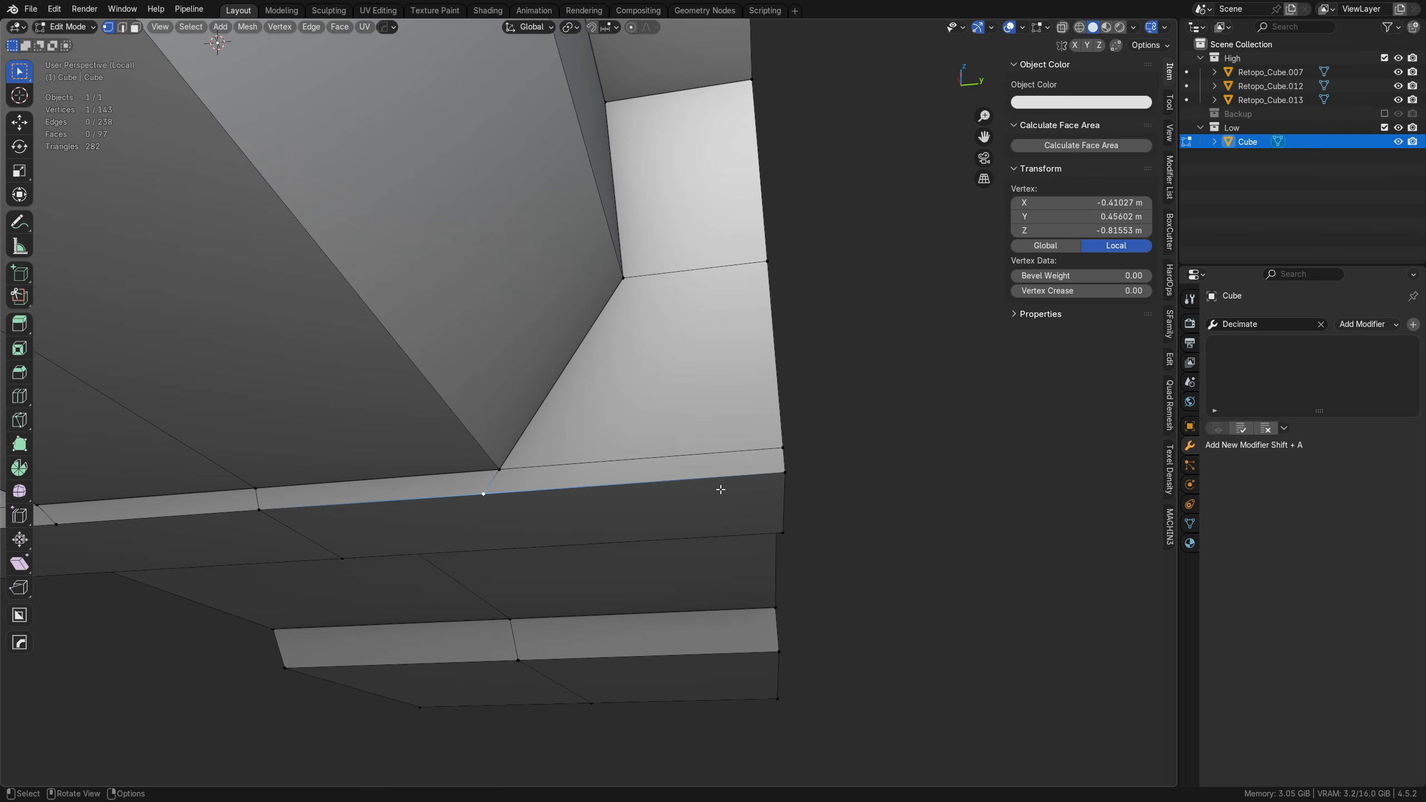
{"action": "middle_click_drag", "start_coordinate": [812, 488], "coordinate": [682, 505]}
{"action": "key", "text": "g"}
Step: Slide the two extra vertices on the lower recess end wall's outer edge fully down onto the same bottom corner
{"action": "key", "text": "g"}
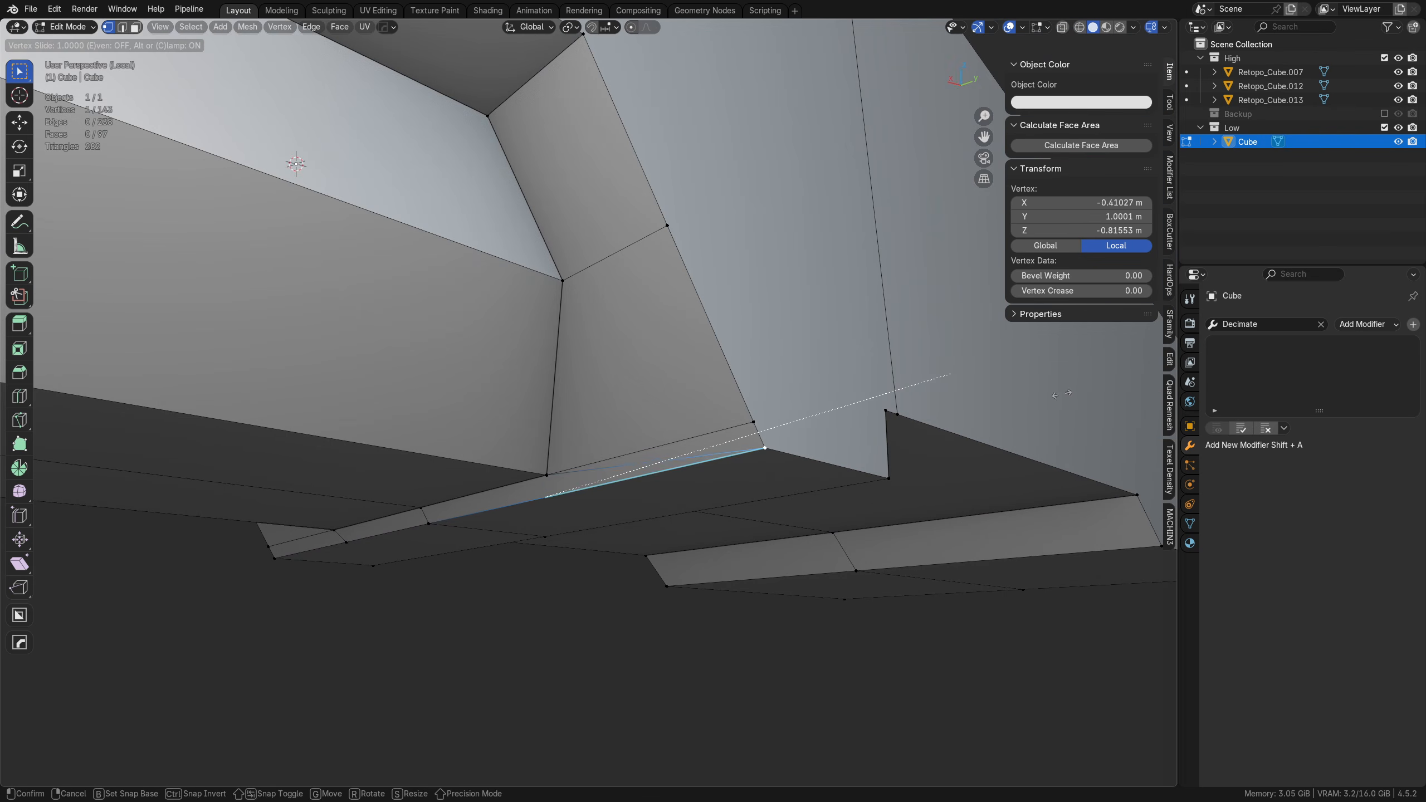
{"action": "left_click", "coordinate": [840, 438]}
{"action": "left_click", "coordinate": [755, 423]}
{"action": "key", "text": "g"}
{"action": "key", "text": "g"}
{"action": "left_click", "coordinate": [786, 571]}
{"action": "left_click_drag", "start_coordinate": [645, 202], "coordinate": [678, 246]}
{"action": "key", "text": "g"}
{"action": "key", "text": "g"}
{"action": "left_click", "coordinate": [779, 566]}
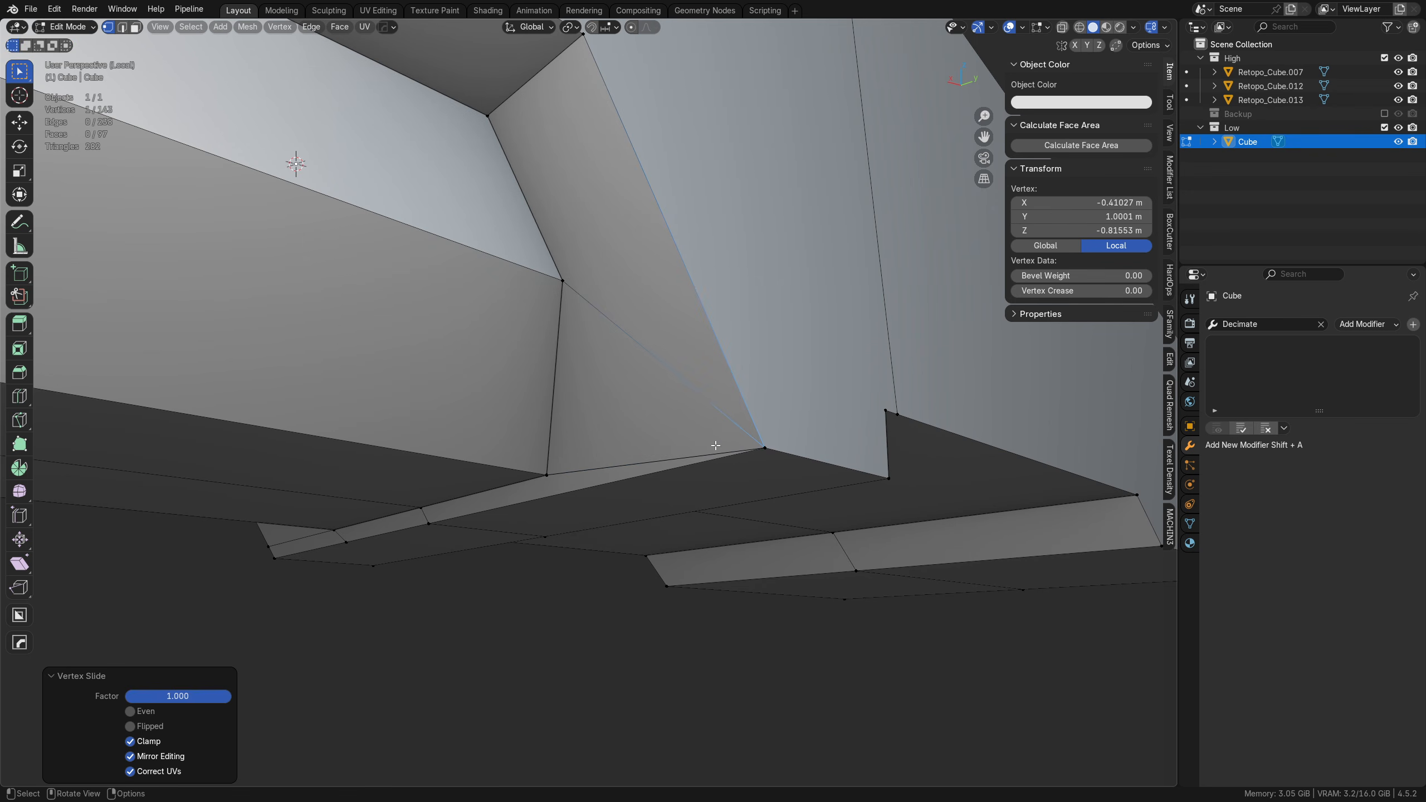
Step: Merge all vertices by distance and symmetrize the mesh across the Y axis
{"action": "middle_click_drag", "start_coordinate": [715, 446], "coordinate": [721, 454]}
{"action": "key", "text": "a"}
{"action": "key", "text": "m"}
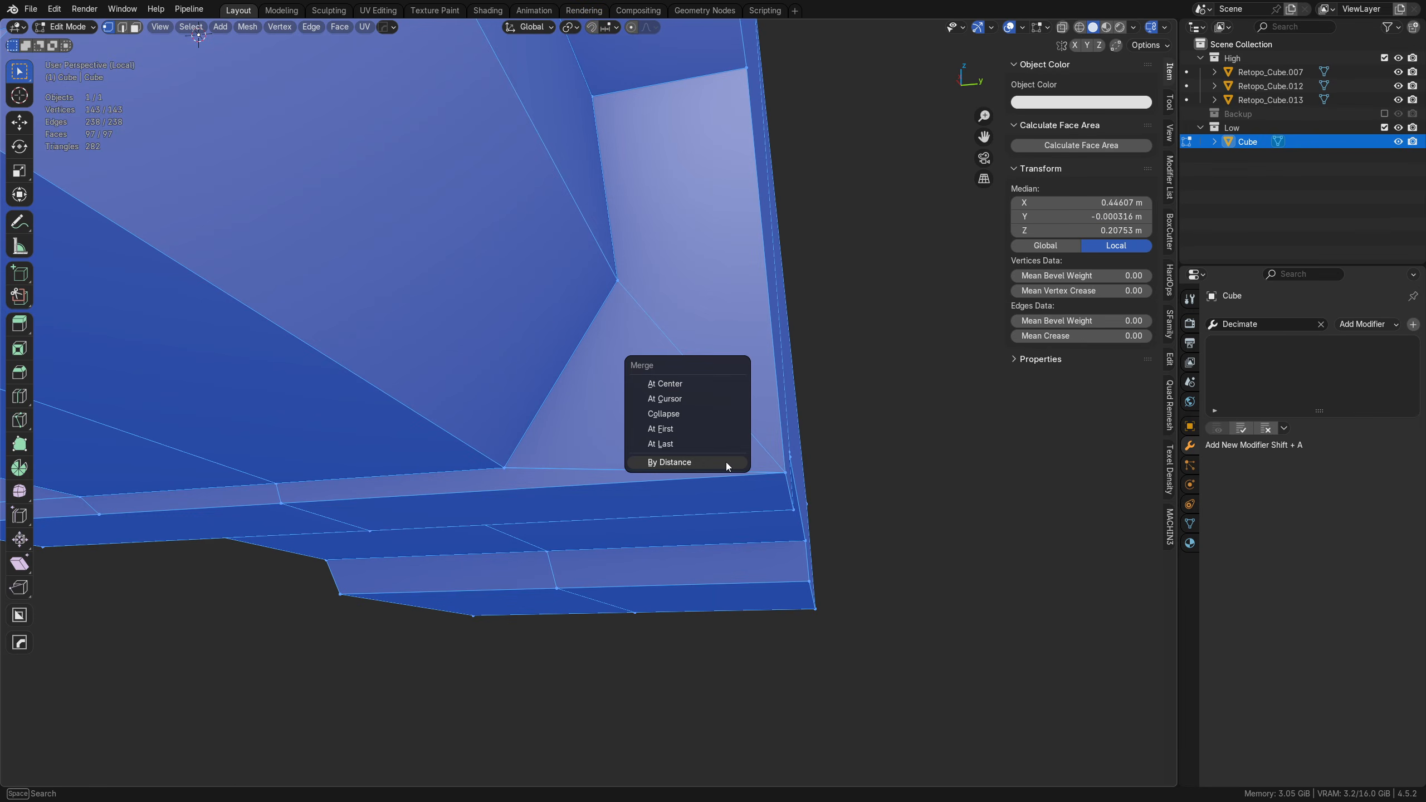
{"action": "left_click", "coordinate": [726, 462]}
{"action": "scroll", "coordinate": [722, 465], "scroll_direction": "down", "scroll_amount": 3}
{"action": "key", "text": "alt+x"}
Step: Dissolve the redundant lengthwise edge loop along the hull's centerline
{"action": "key", "text": "2"}
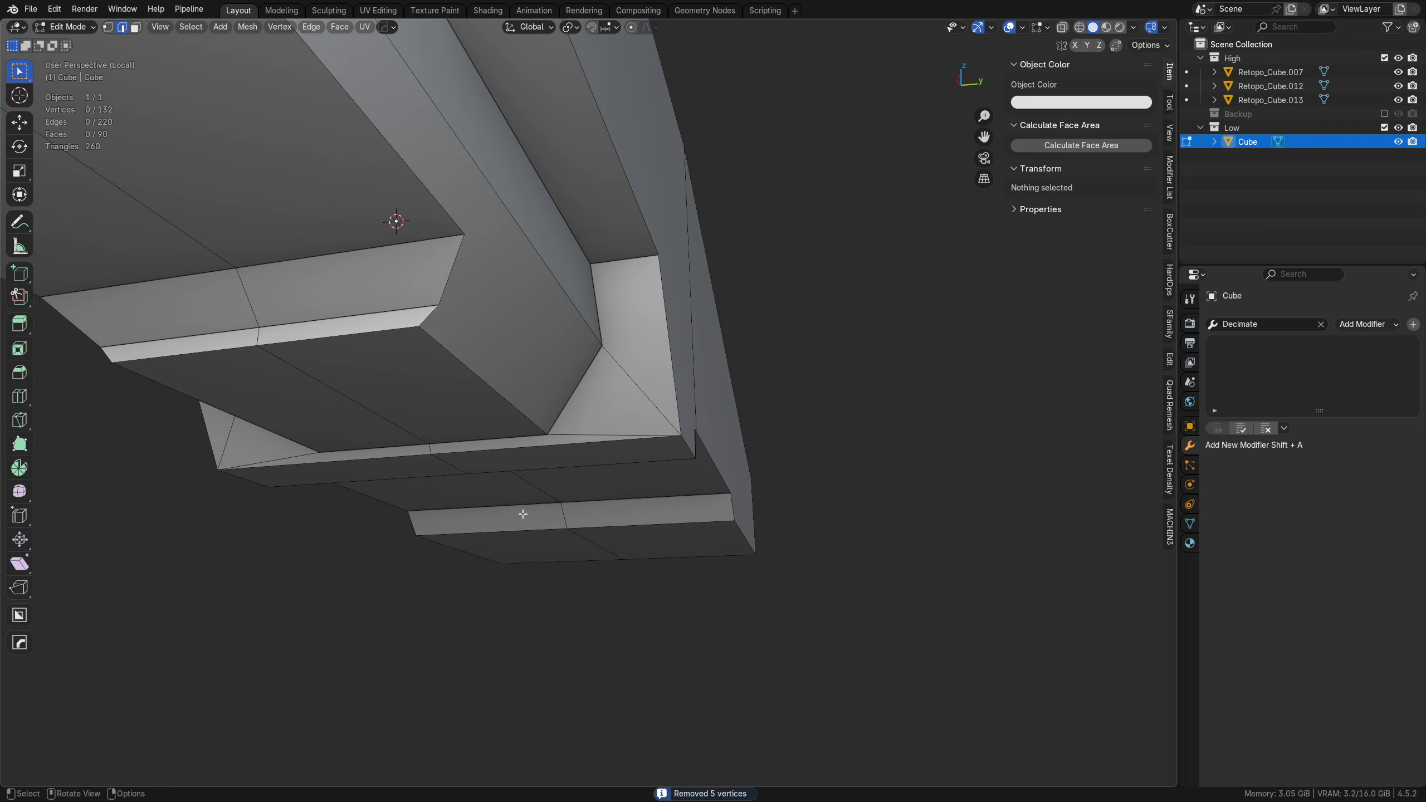
{"action": "left_click", "coordinate": [400, 462], "text": "alt"}
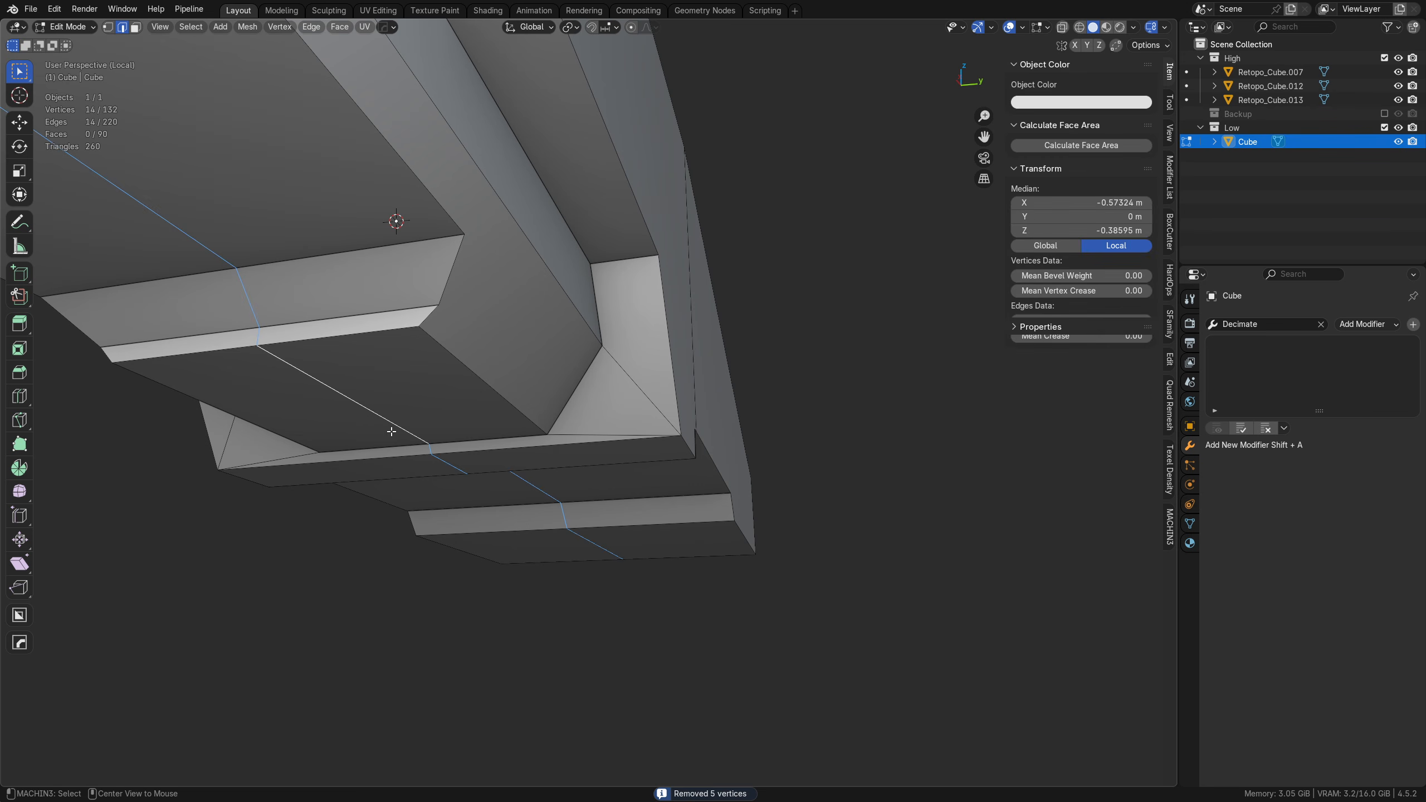
{"action": "middle_click_drag", "start_coordinate": [399, 463], "coordinate": [595, 416]}
{"action": "key", "text": "ctrl+x"}
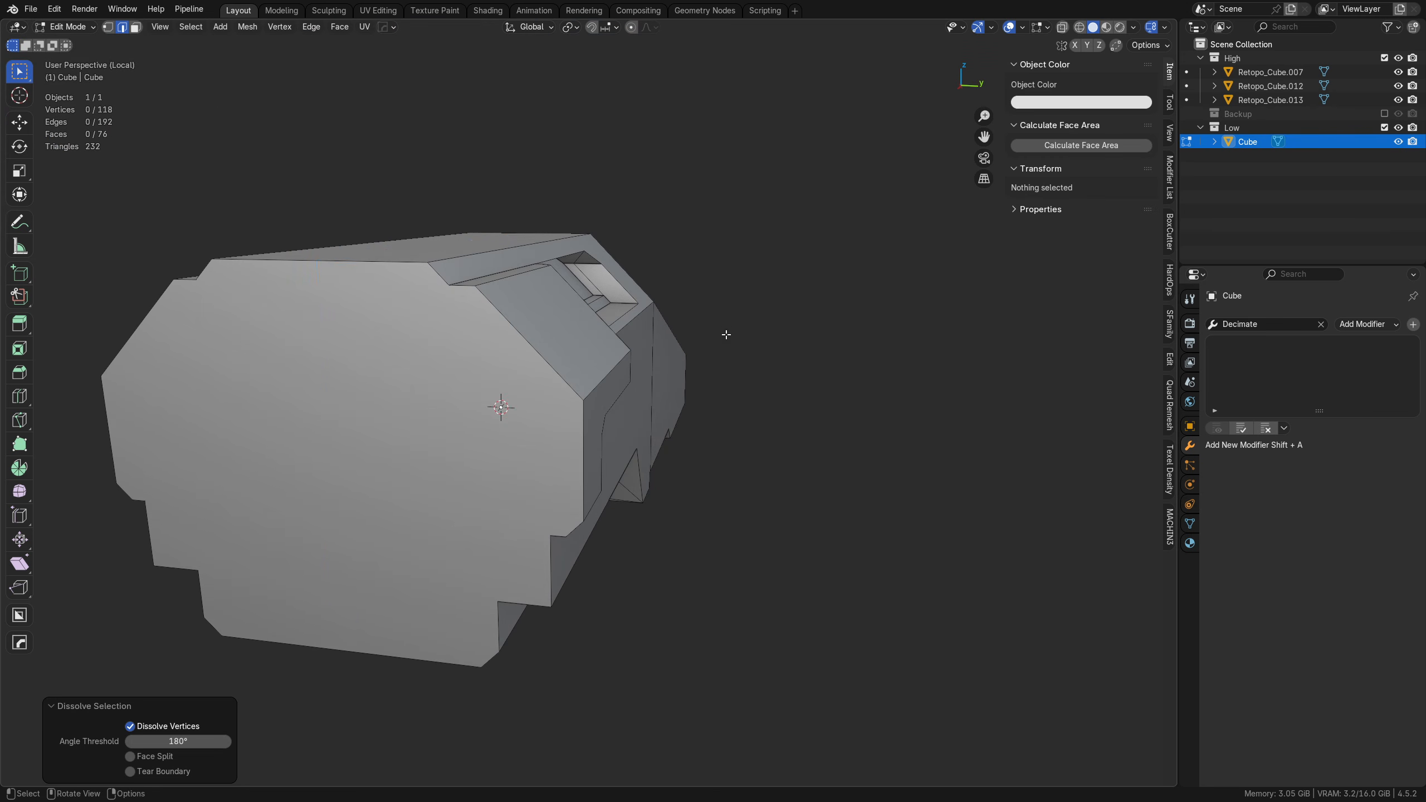
Step: Dissolve the redundant vertical edge on each of the hull's two flat side walls
{"action": "middle_click_drag", "start_coordinate": [726, 331], "coordinate": [592, 325]}
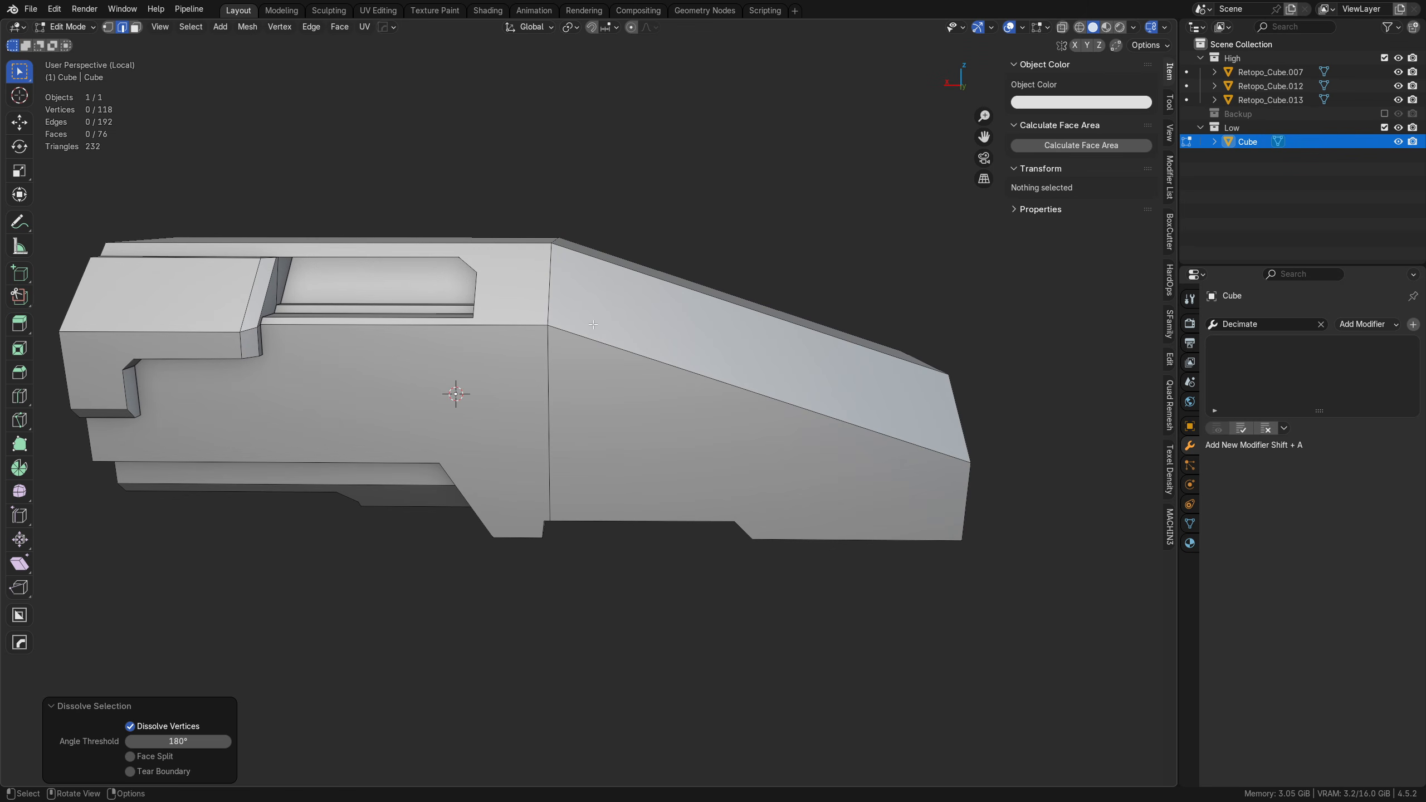
{"action": "middle_click_drag", "start_coordinate": [522, 387], "coordinate": [522, 497]}
{"action": "left_click", "coordinate": [407, 413]}
{"action": "key", "text": "ctrl+x"}
{"action": "middle_click_drag", "start_coordinate": [651, 438], "coordinate": [393, 418]}
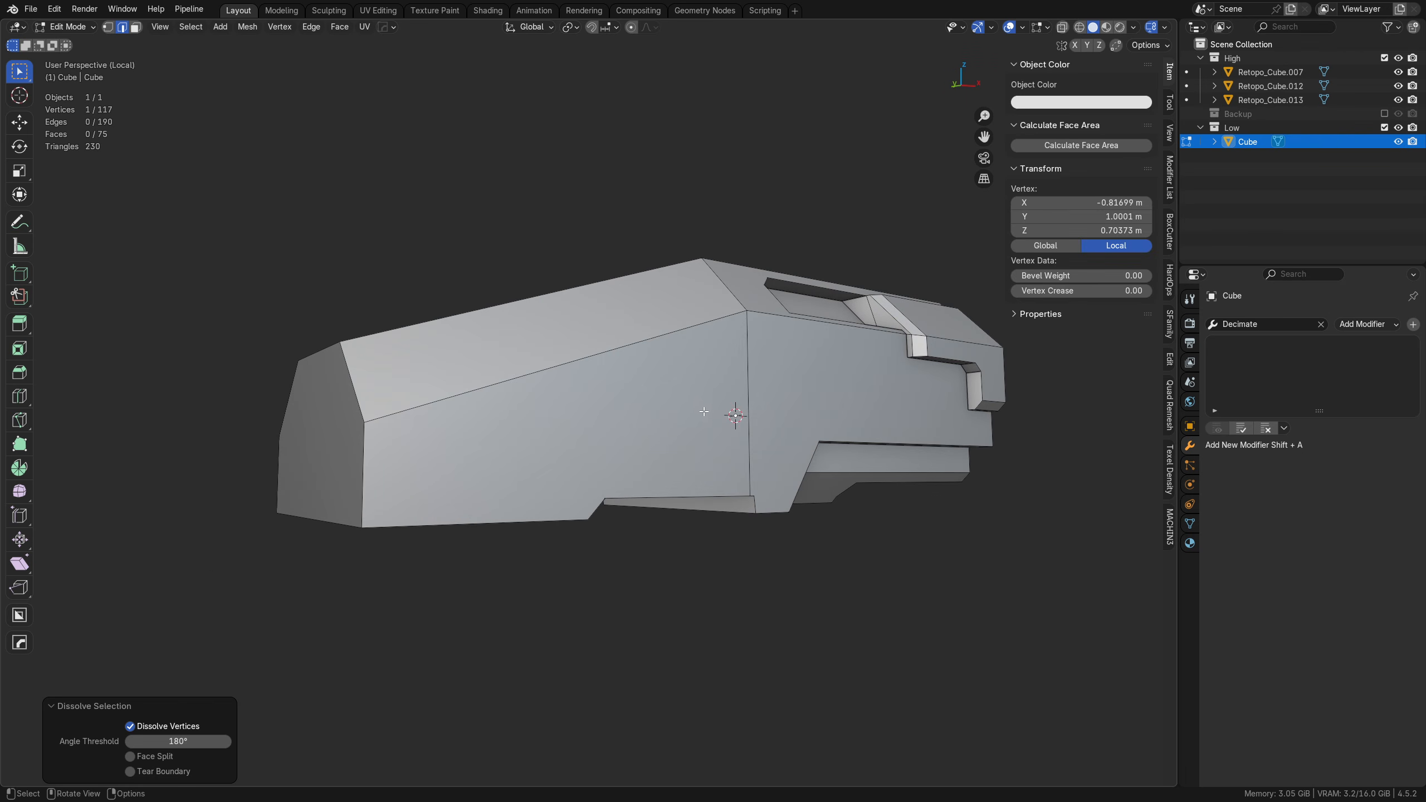
{"action": "left_click", "coordinate": [731, 412]}
{"action": "key", "text": "ctrl+x"}
{"action": "middle_click_drag", "start_coordinate": [556, 477], "coordinate": [710, 496]}
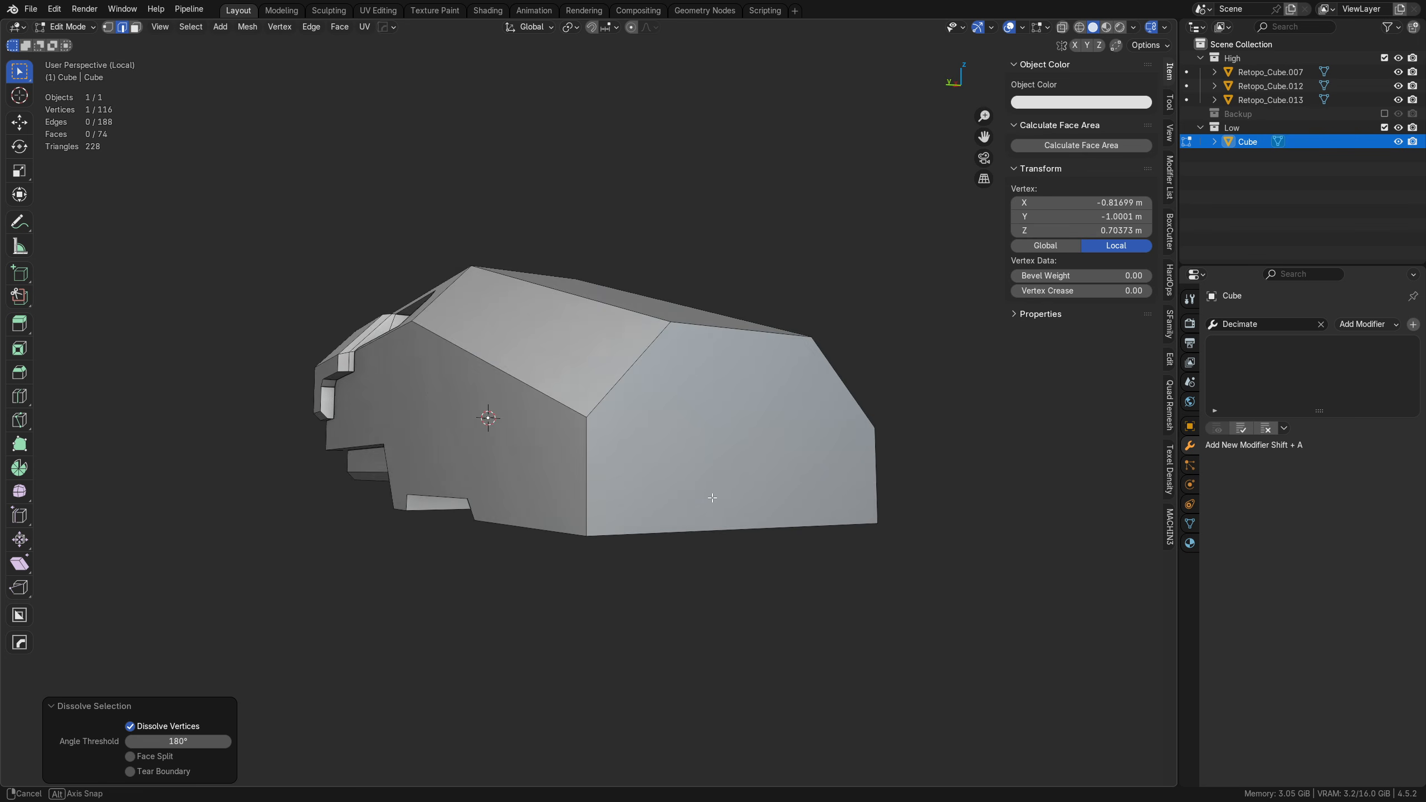
Step: Merge all vertices of the mesh by distance with a 0.0001 m threshold
{"action": "middle_click_drag", "start_coordinate": [426, 506], "coordinate": [630, 477]}
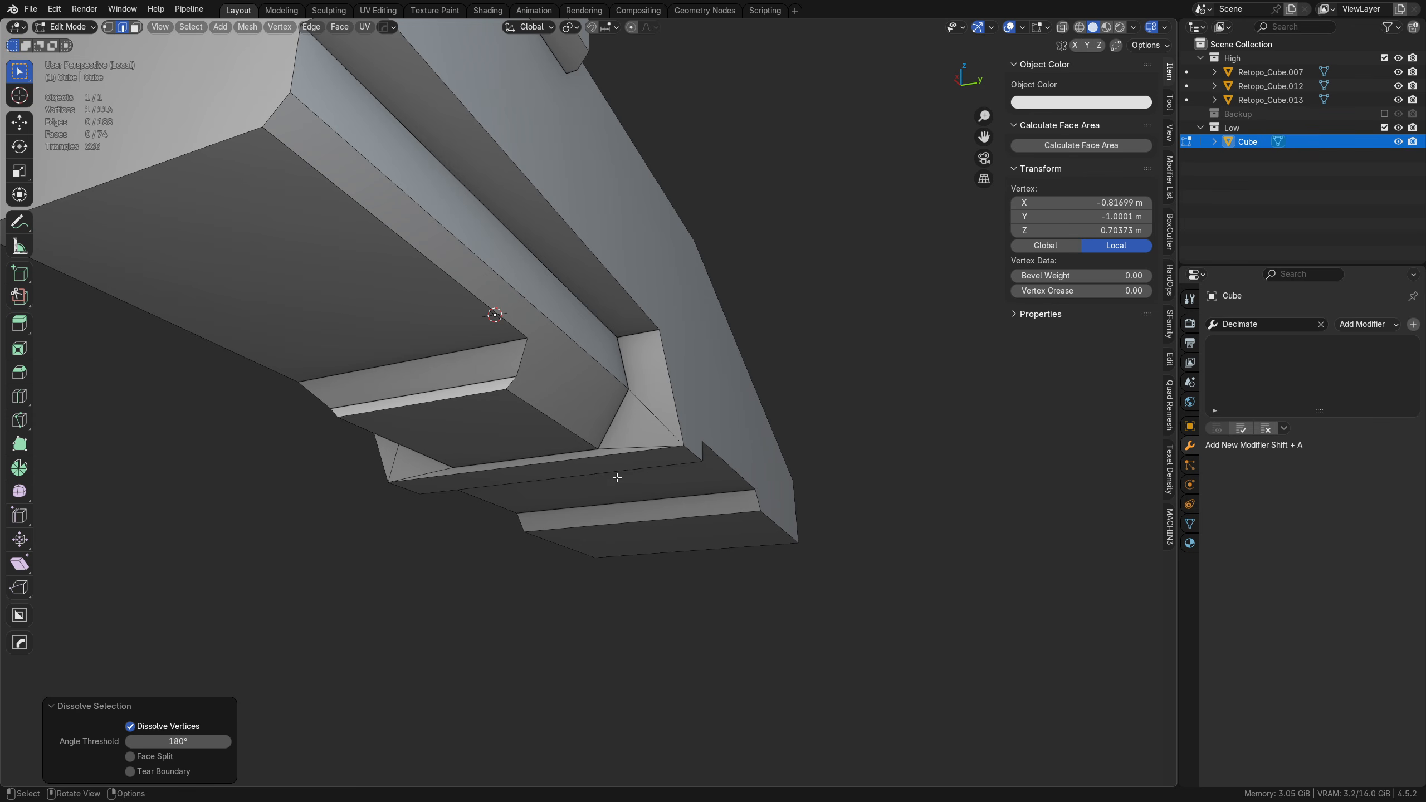
{"action": "key", "text": "a"}
{"action": "key", "text": "m"}
{"action": "left_click", "coordinate": [619, 477]}
Step: Knife a straight horizontal cut across the hull's lower part in the right orthographic view
{"action": "middle_click_drag", "start_coordinate": [617, 478], "coordinate": [659, 508]}
{"action": "key", "text": "k"}
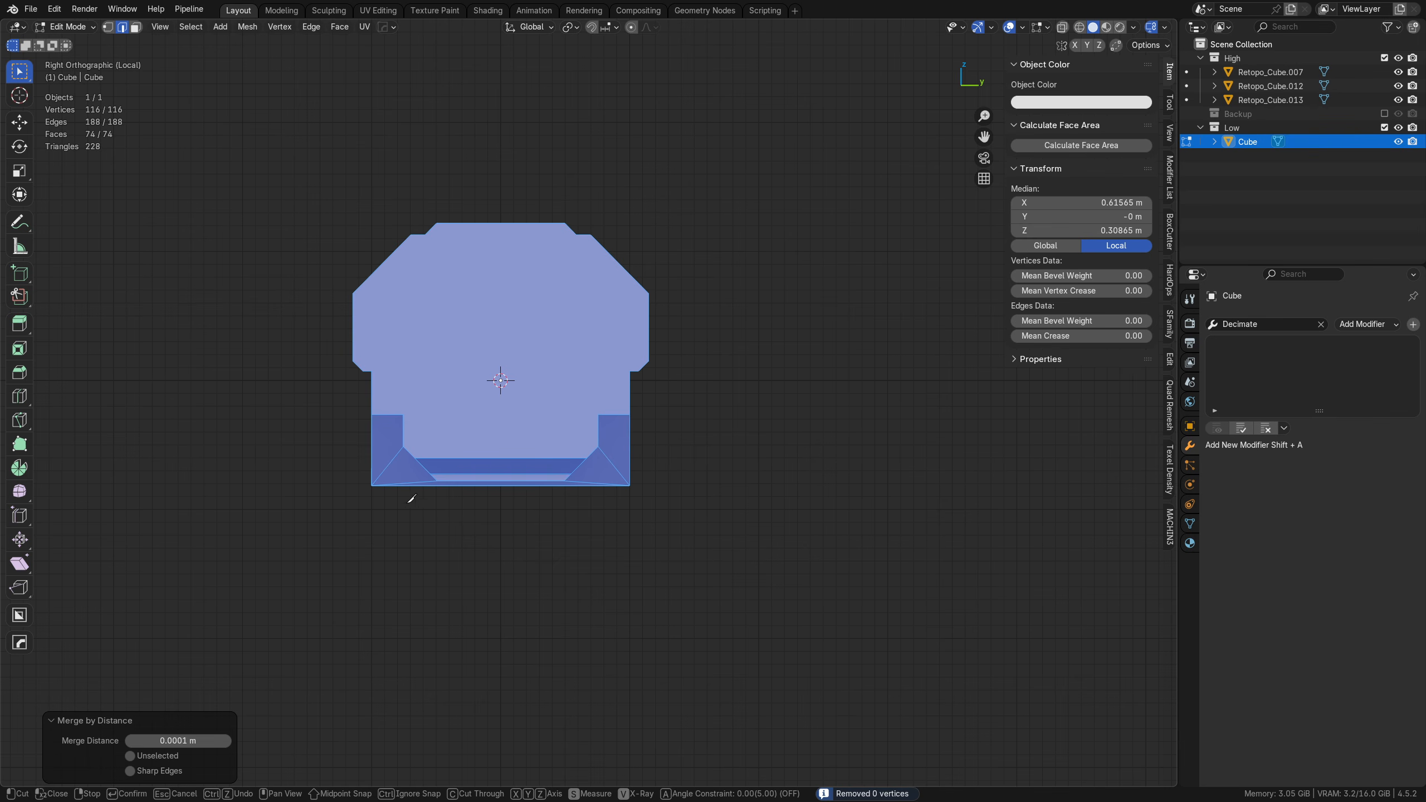
{"action": "left_click", "coordinate": [313, 470]}
{"action": "left_click", "coordinate": [759, 465]}
{"action": "right_click", "coordinate": [760, 465]}
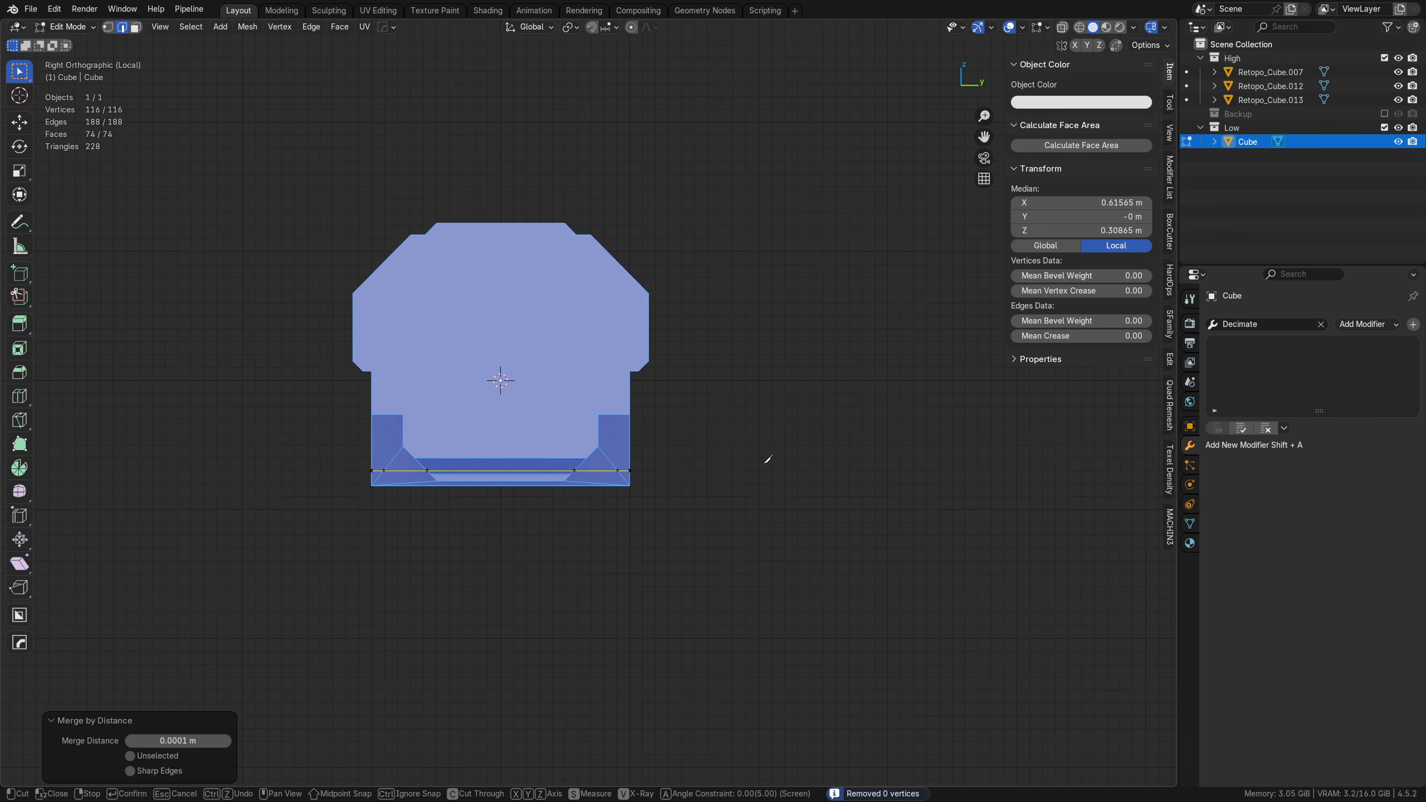
{"action": "key", "text": "Return"}
Step: Dissolve the section of the horizontal knife cut that runs around the stepped underside block and the lower recess
{"action": "middle_click_drag", "start_coordinate": [617, 517], "coordinate": [564, 487]}
{"action": "scroll", "coordinate": [563, 486], "scroll_direction": "up", "scroll_amount": 4}
{"action": "middle_click_drag", "start_coordinate": [425, 459], "coordinate": [613, 450]}
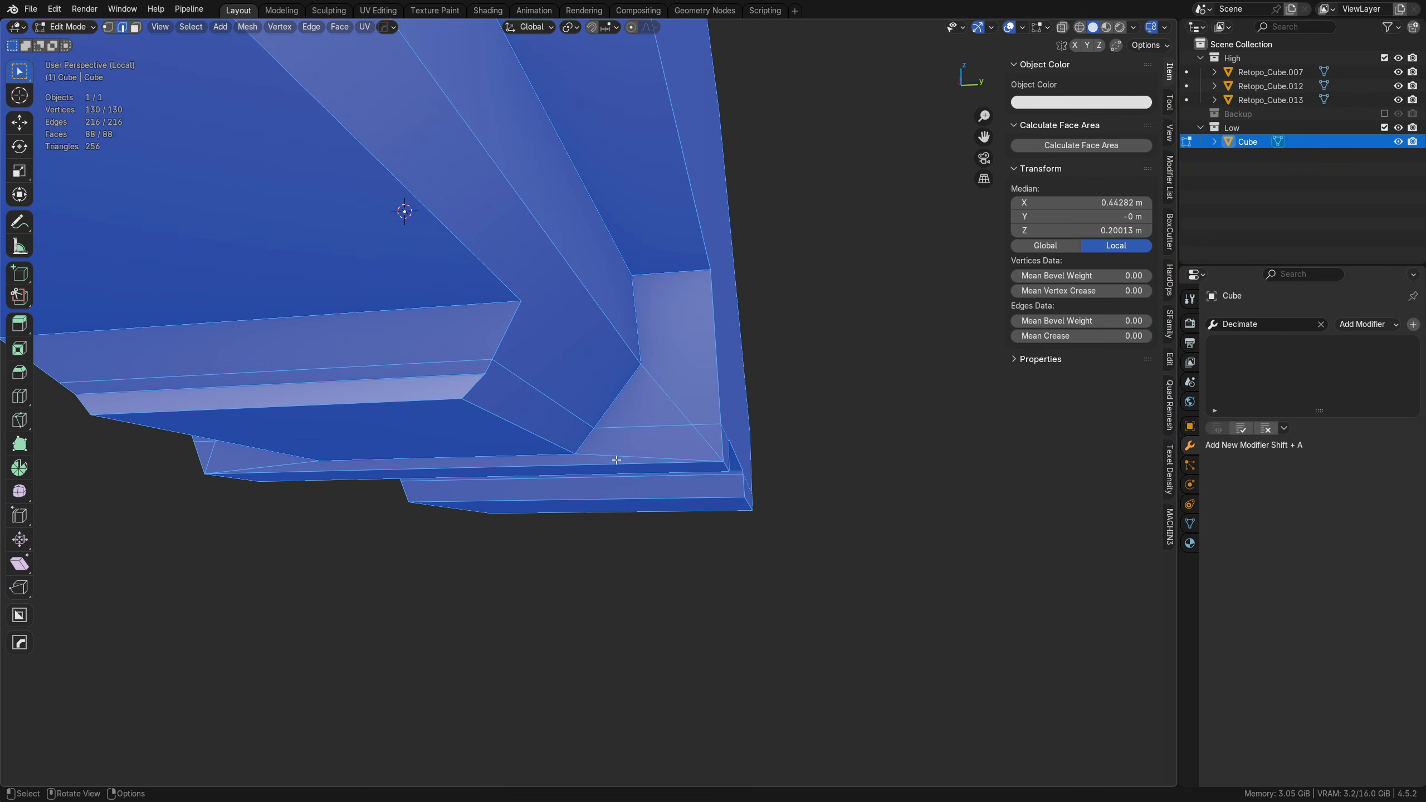
{"action": "middle_click_drag", "start_coordinate": [644, 367], "coordinate": [563, 361]}
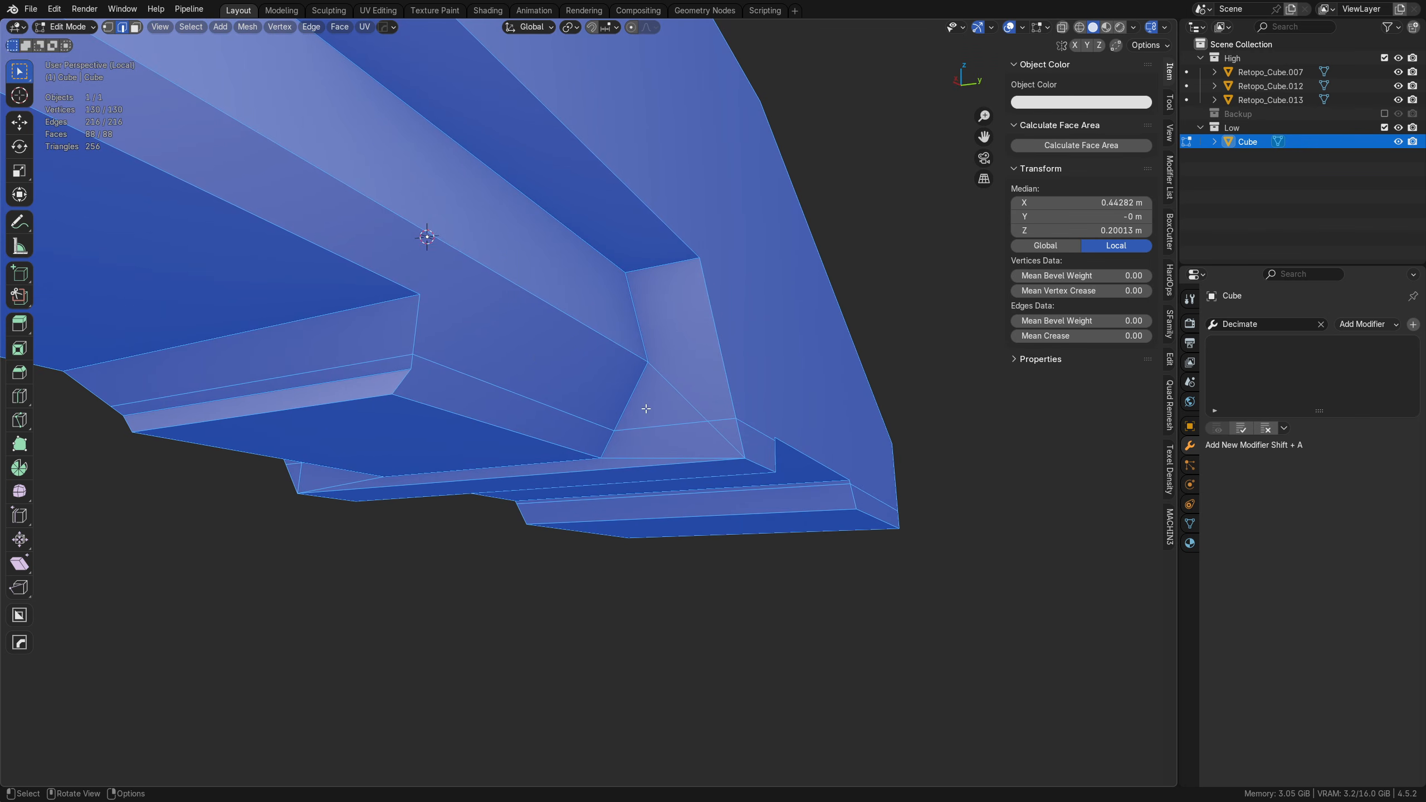
{"action": "key", "text": "alt+z"}
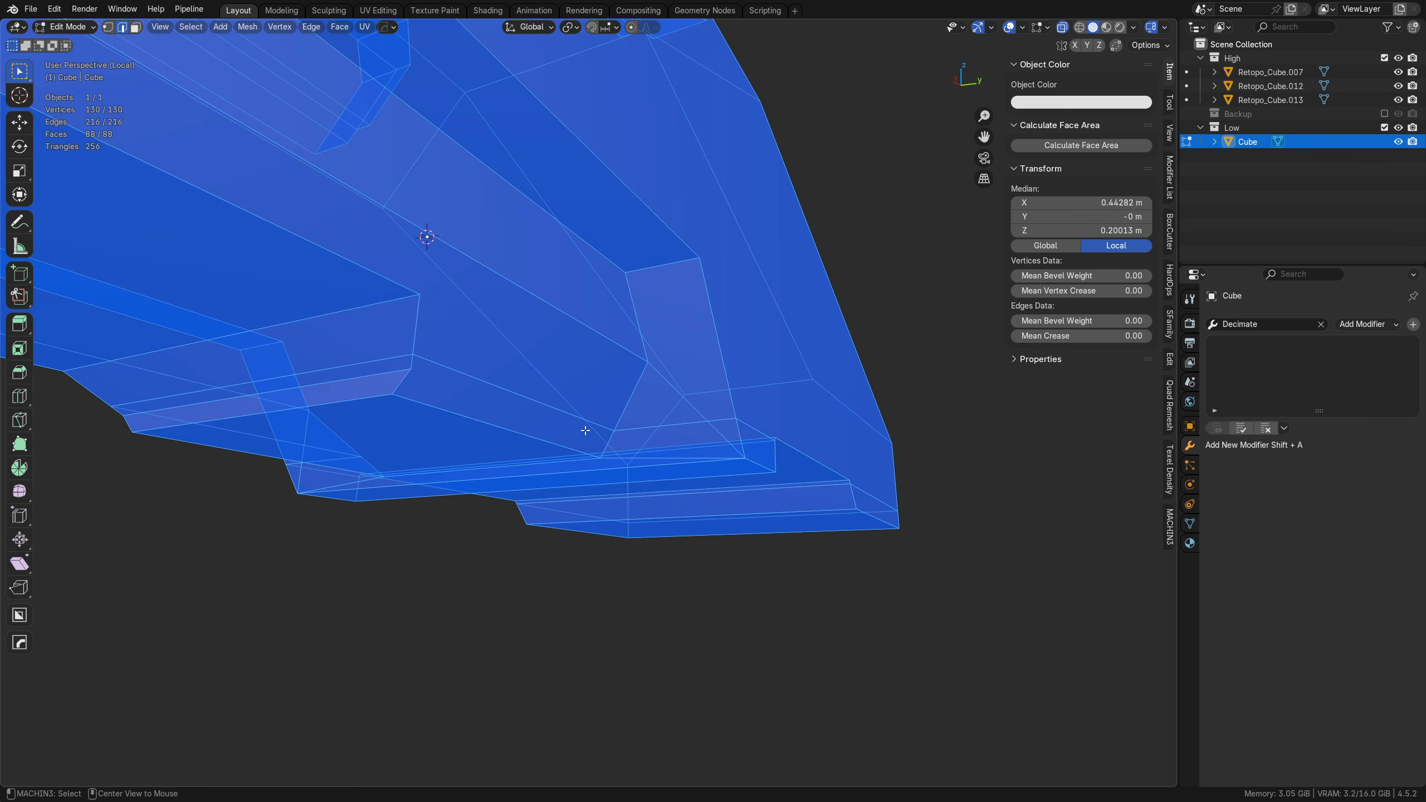
{"action": "key", "text": "alt+z"}
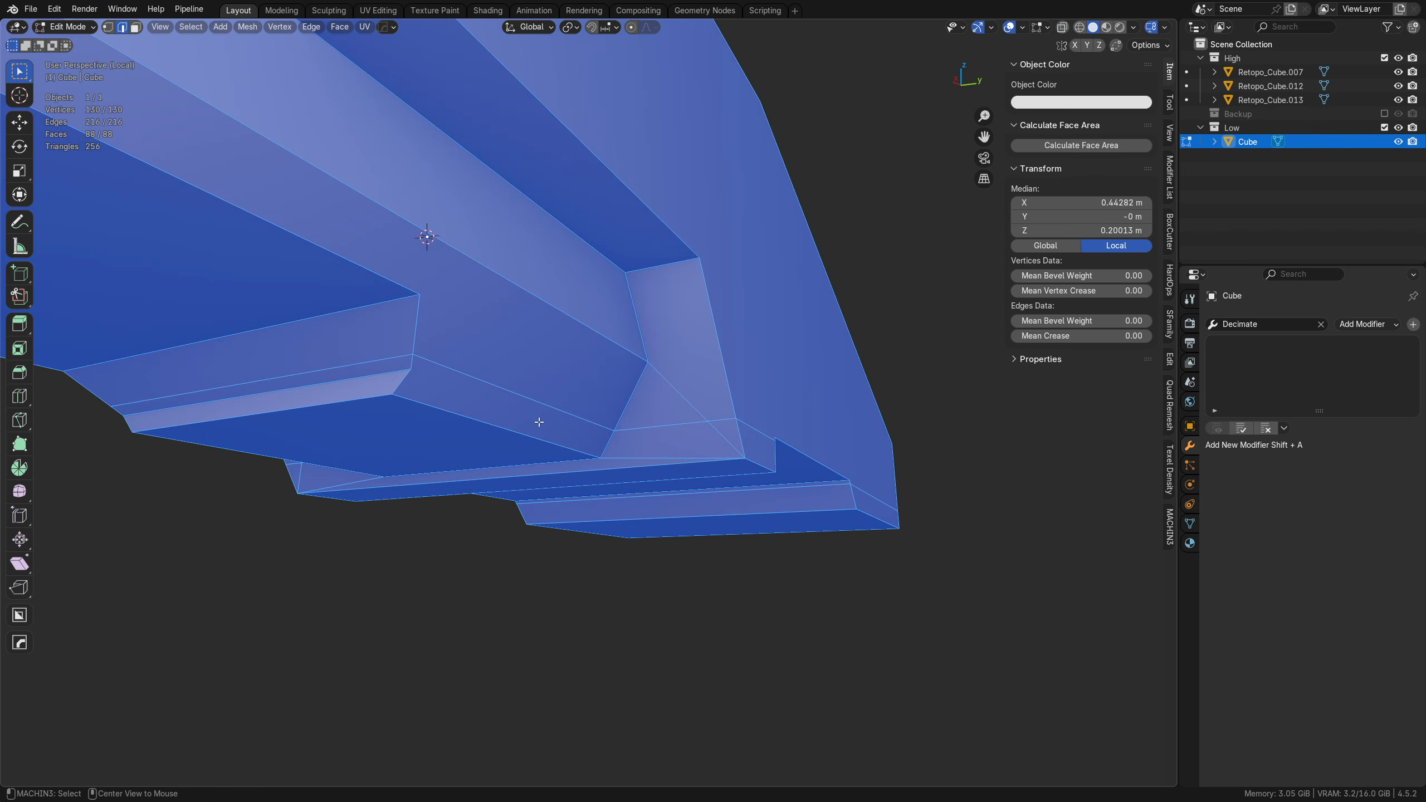
{"action": "key", "text": "Tab"}
{"action": "left_click", "coordinate": [560, 475]}
{"action": "left_click", "coordinate": [538, 400], "text": "alt"}
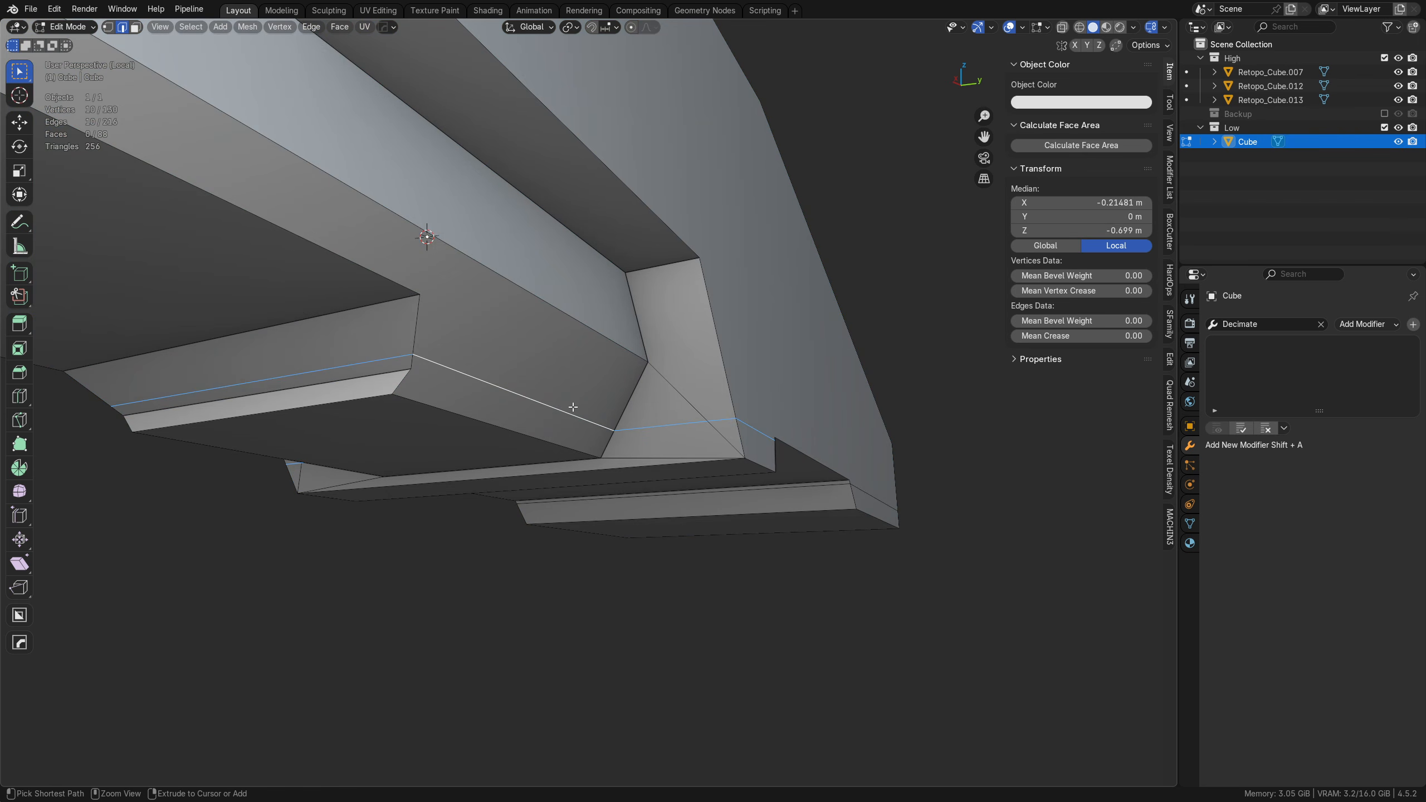
{"action": "key", "text": "ctrl+x"}
Step: Run MACHIN3 Clean Up on the mesh to remove doubles, loose and redundant geometry
{"action": "scroll", "coordinate": [572, 406], "scroll_direction": "down", "scroll_amount": 1}
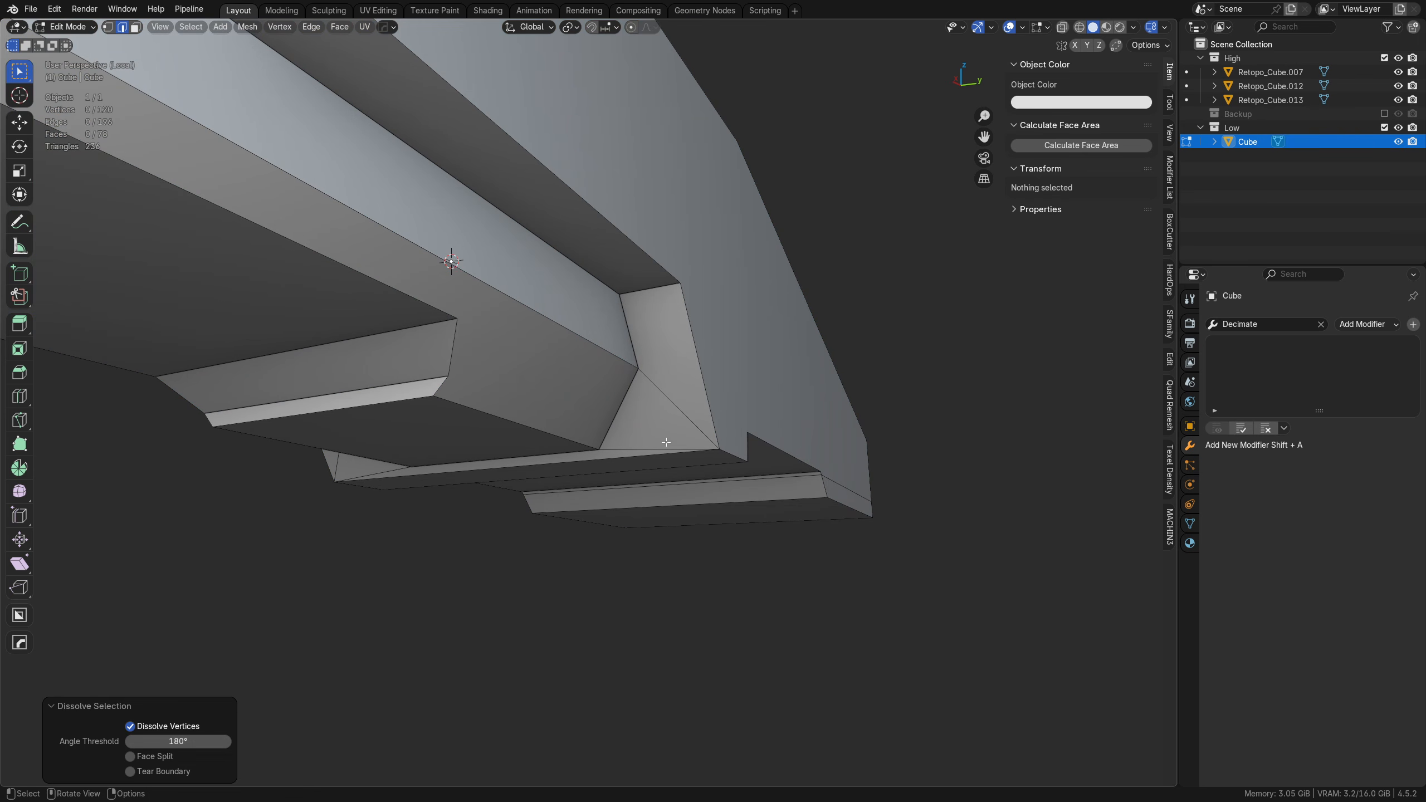
{"action": "middle_click_drag", "start_coordinate": [665, 442], "coordinate": [620, 451]}
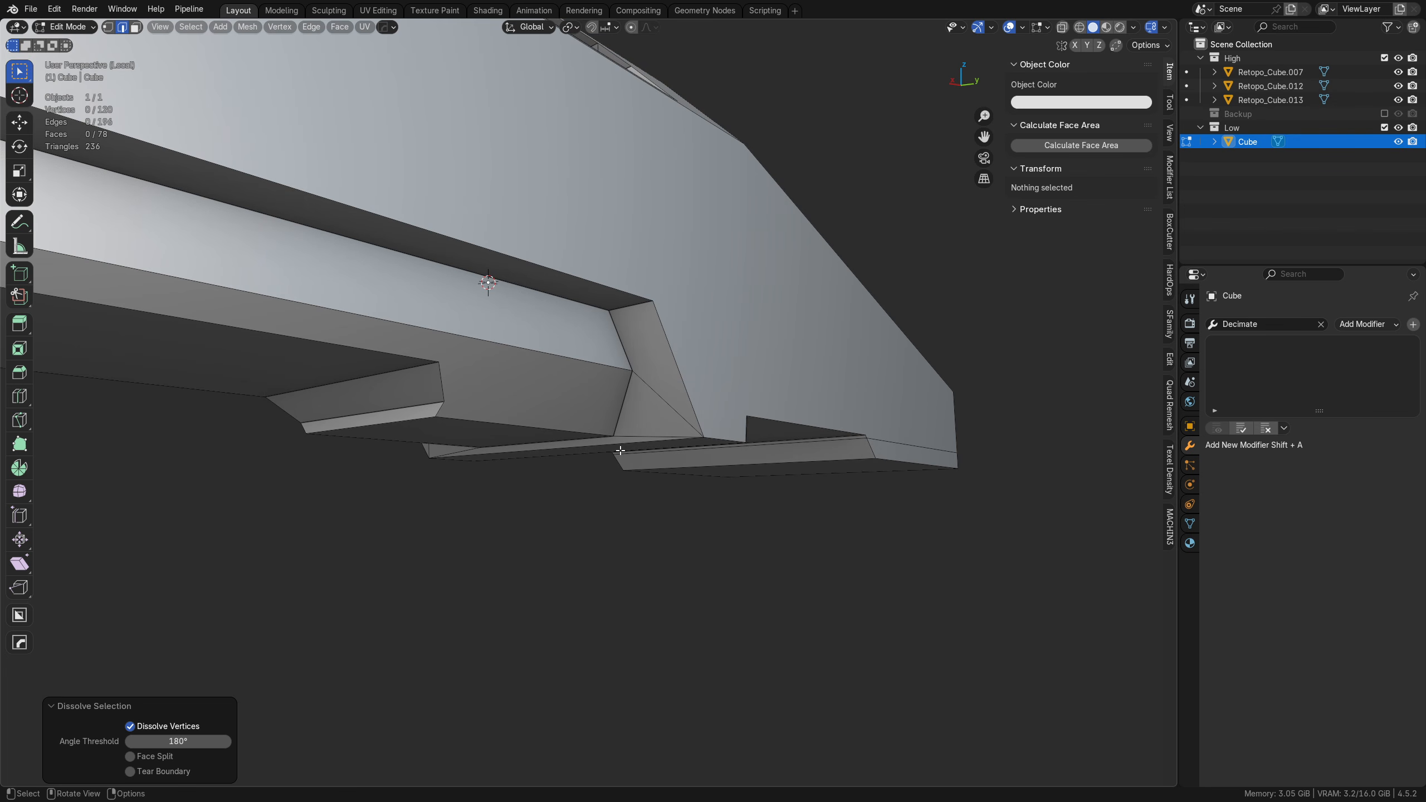
{"action": "scroll", "coordinate": [670, 456], "scroll_direction": "down", "scroll_amount": 2}
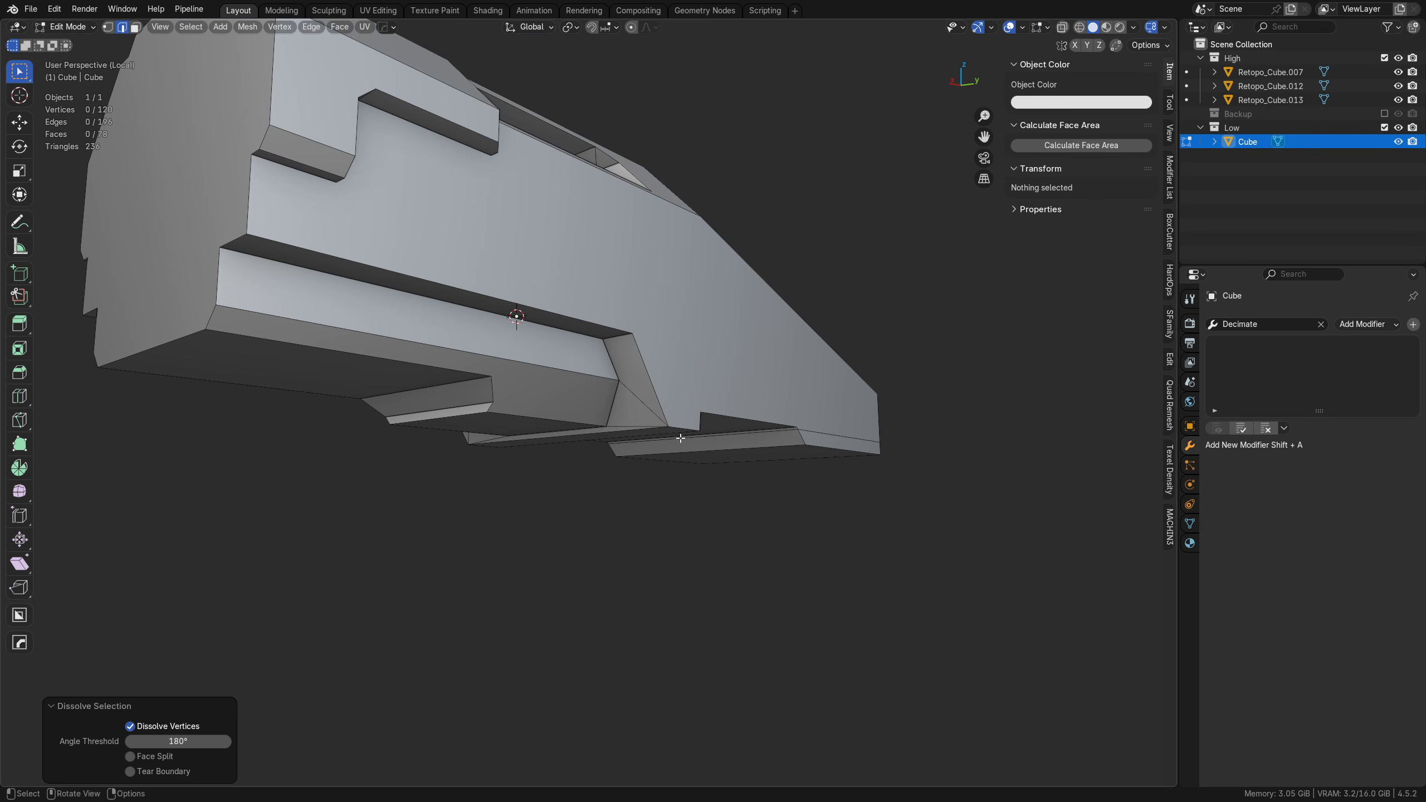
{"action": "mouse_move", "coordinate": [681, 438]}
{"action": "middle_mouse_down"}
{"action": "mouse_move", "coordinate": [691, 431]}
{"action": "mouse_move", "coordinate": [662, 431]}
{"action": "middle_mouse_up"}
{"action": "middle_click_drag", "start_coordinate": [624, 388], "coordinate": [621, 441], "text": "shift"}
{"action": "middle_click_drag", "start_coordinate": [621, 441], "coordinate": [618, 449]}
{"action": "key", "text": "a"}
{"action": "key", "text": "3"}
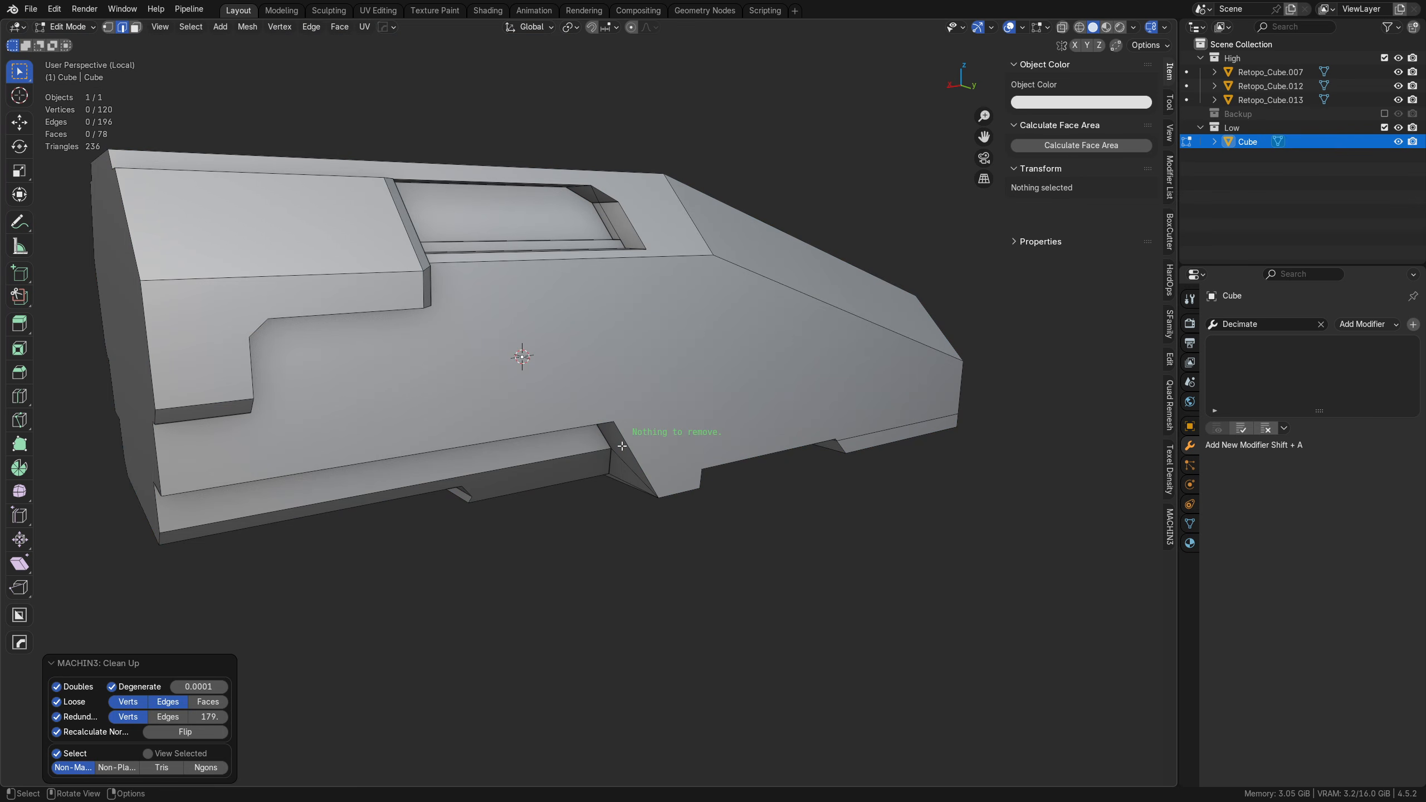
{"action": "middle_click_drag", "start_coordinate": [695, 370], "coordinate": [636, 448]}
Step: Switch to Object Mode and examine the whole Cube hull from several sides for leftover lines
{"action": "key", "text": "Tab"}
{"action": "left_click", "coordinate": [636, 375]}
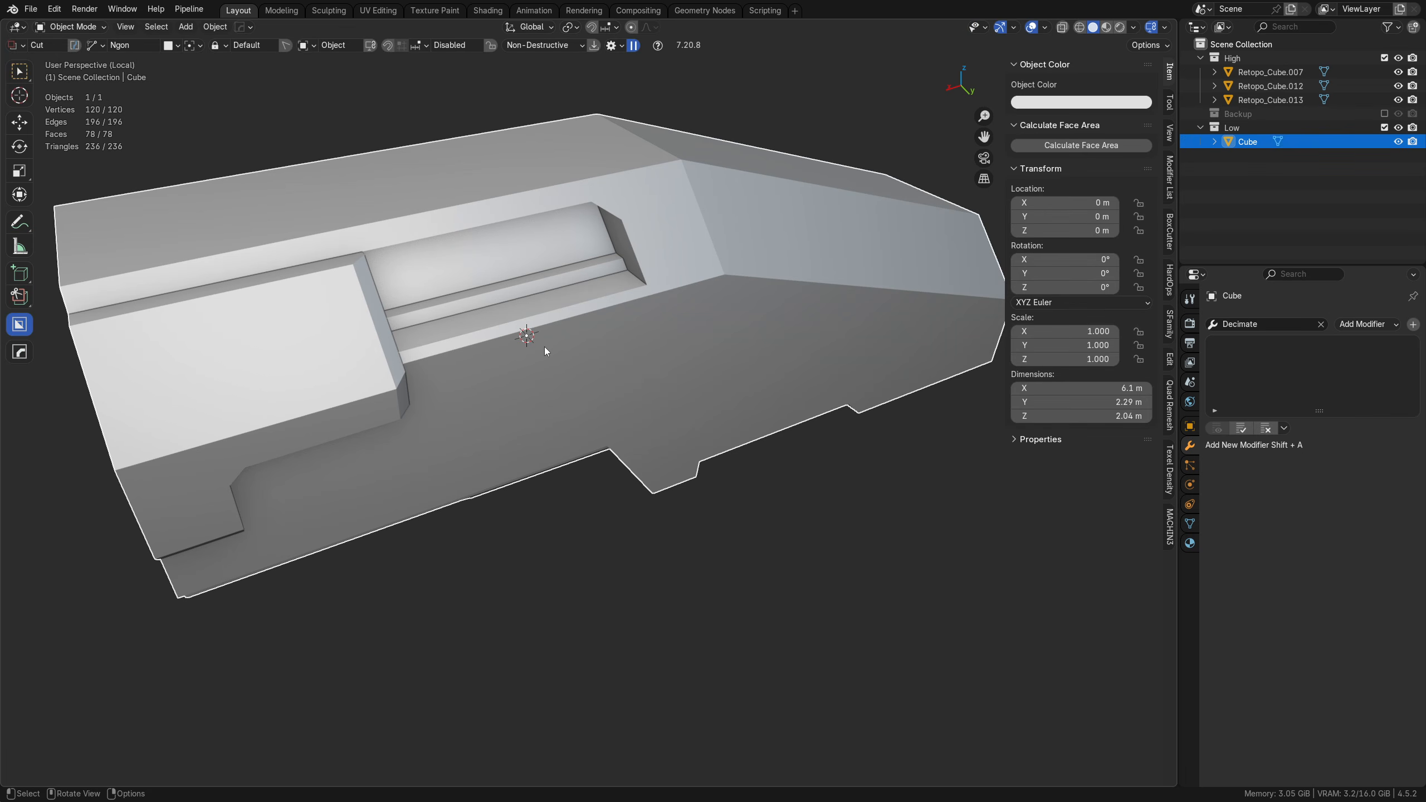
{"action": "key", "text": "alt+a"}
{"action": "middle_click_drag", "start_coordinate": [533, 302], "coordinate": [576, 371]}
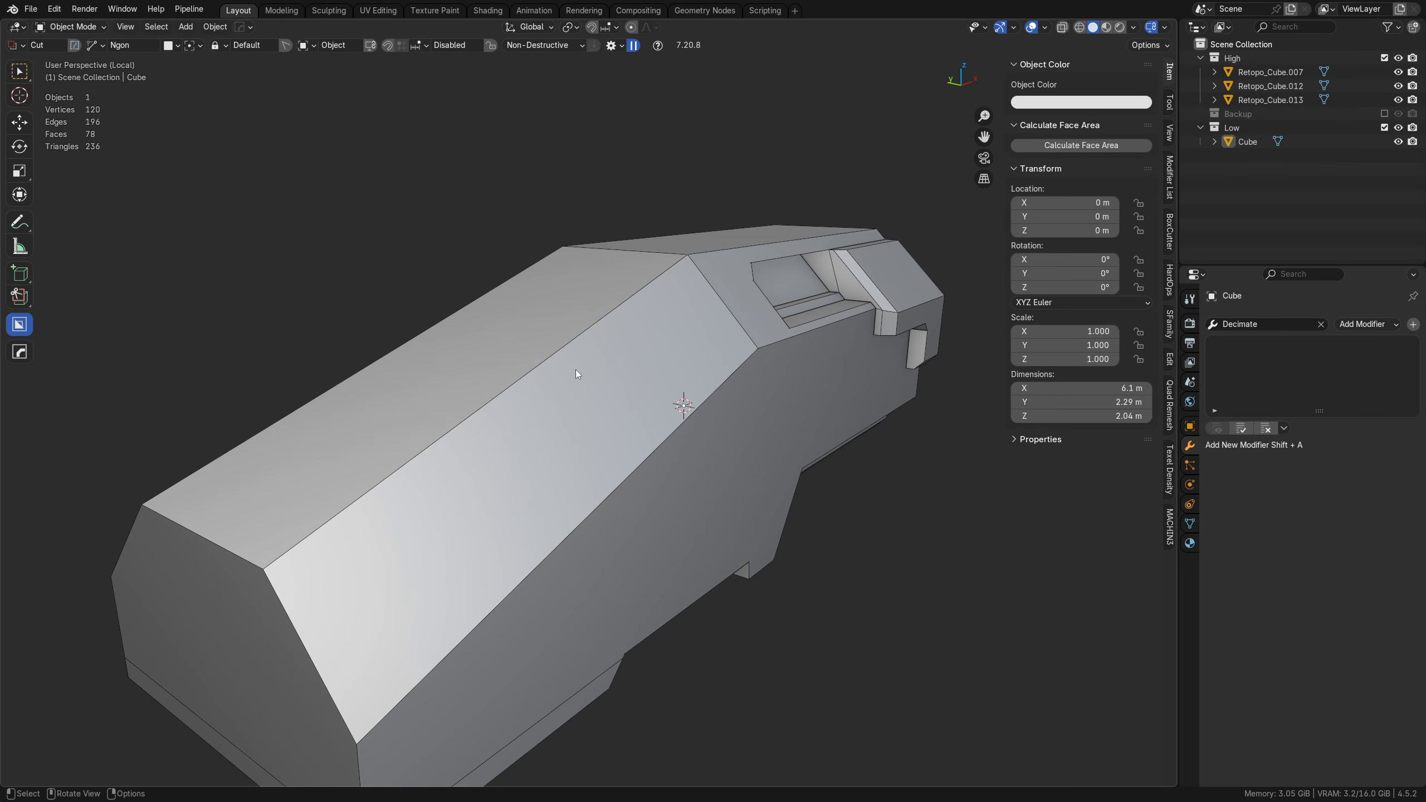
{"action": "left_click", "coordinate": [1245, 144]}
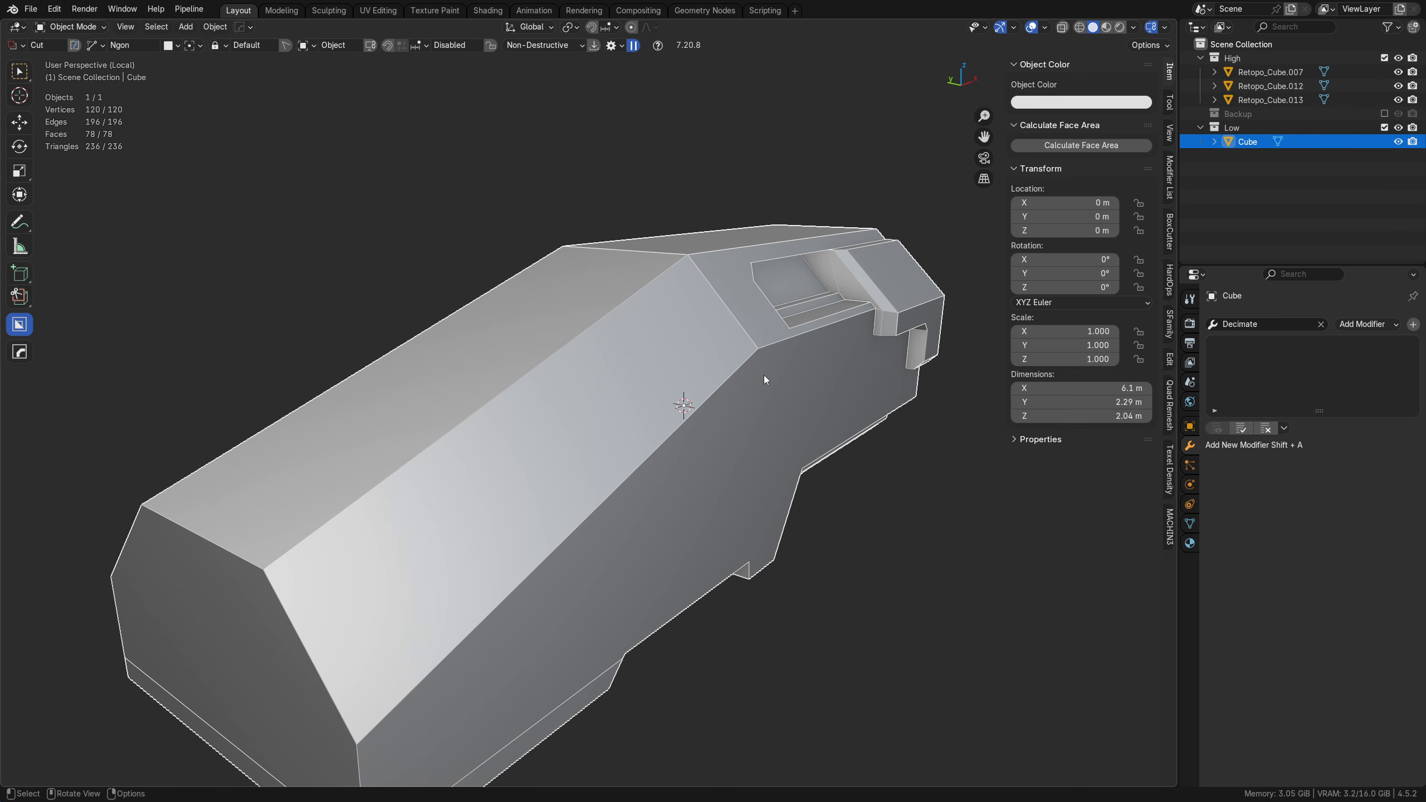
{"action": "scroll", "coordinate": [764, 375], "scroll_direction": "down", "scroll_amount": 3}
{"action": "middle_click_drag", "start_coordinate": [719, 375], "coordinate": [674, 412]}
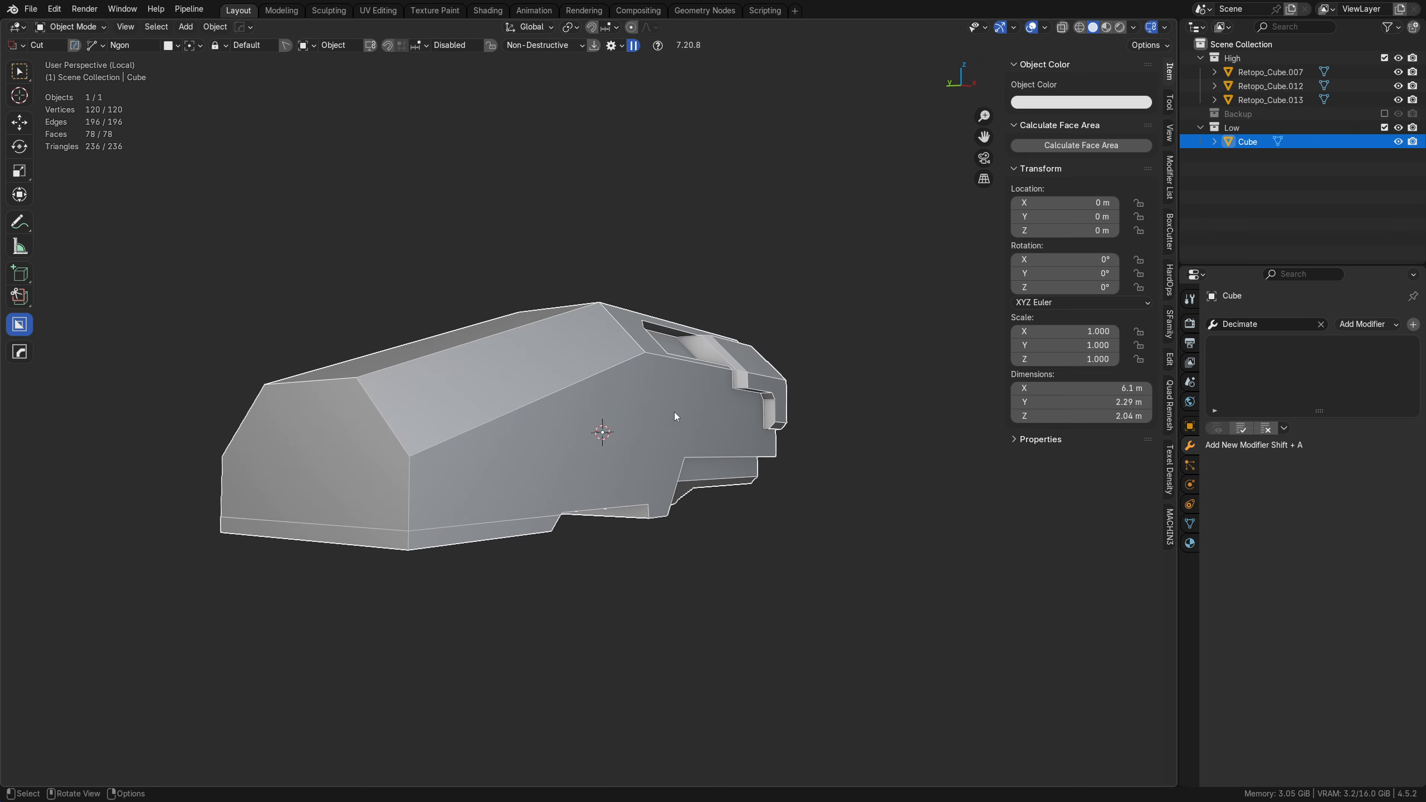
Step: Dissolve the leftover horizontal cut edges around the hull's narrow end, both side walls and the adjoining underside chamfer
{"action": "key", "text": "Tab"}
{"action": "scroll", "coordinate": [567, 444], "scroll_direction": "up", "scroll_amount": 2}
{"action": "left_click", "coordinate": [565, 432]}
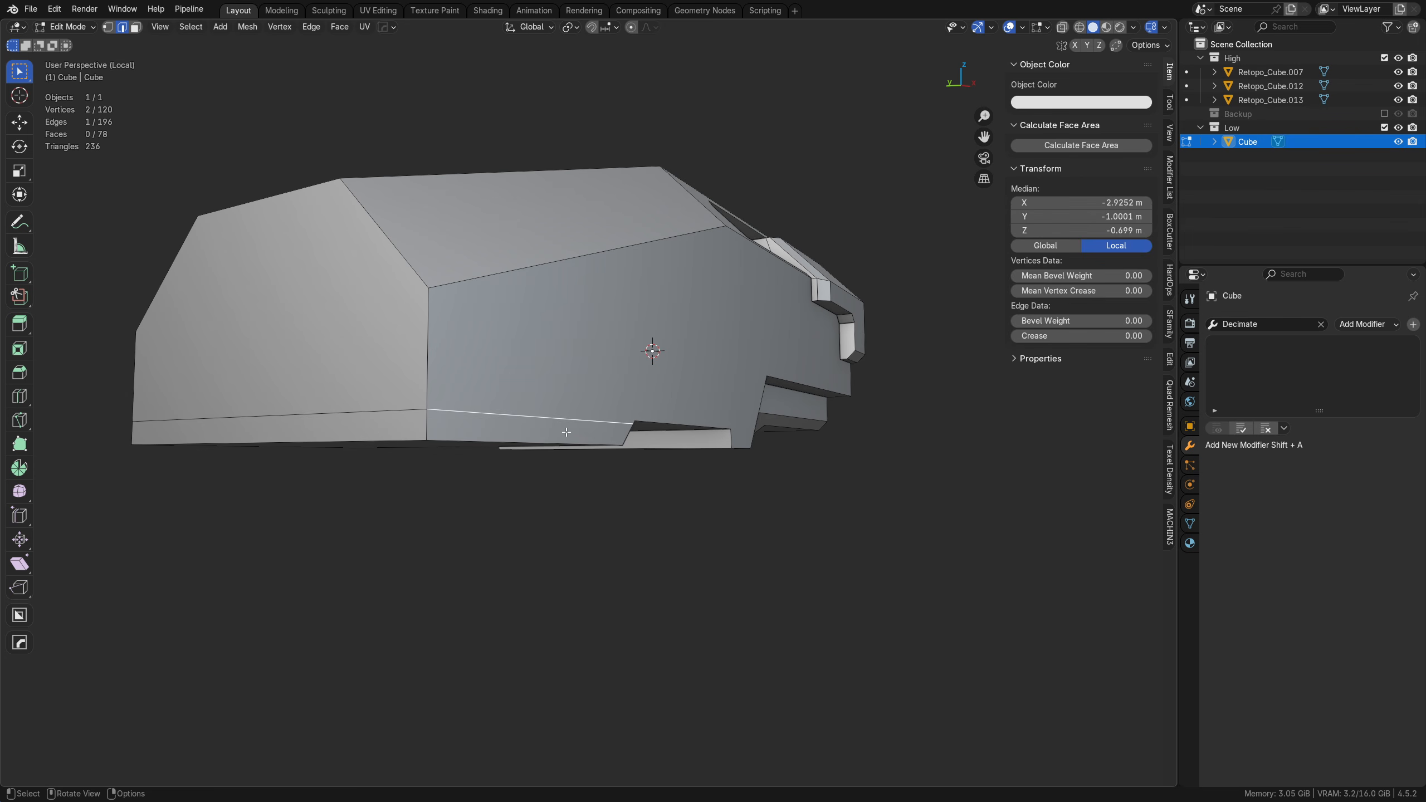
{"action": "left_click", "coordinate": [386, 407], "text": "shift"}
{"action": "middle_click_drag", "start_coordinate": [386, 409], "coordinate": [634, 450]}
{"action": "left_click", "coordinate": [477, 429], "text": "shift"}
{"action": "key", "text": "ctrl+x"}
{"action": "scroll", "coordinate": [455, 428], "scroll_direction": "down", "scroll_amount": 2}
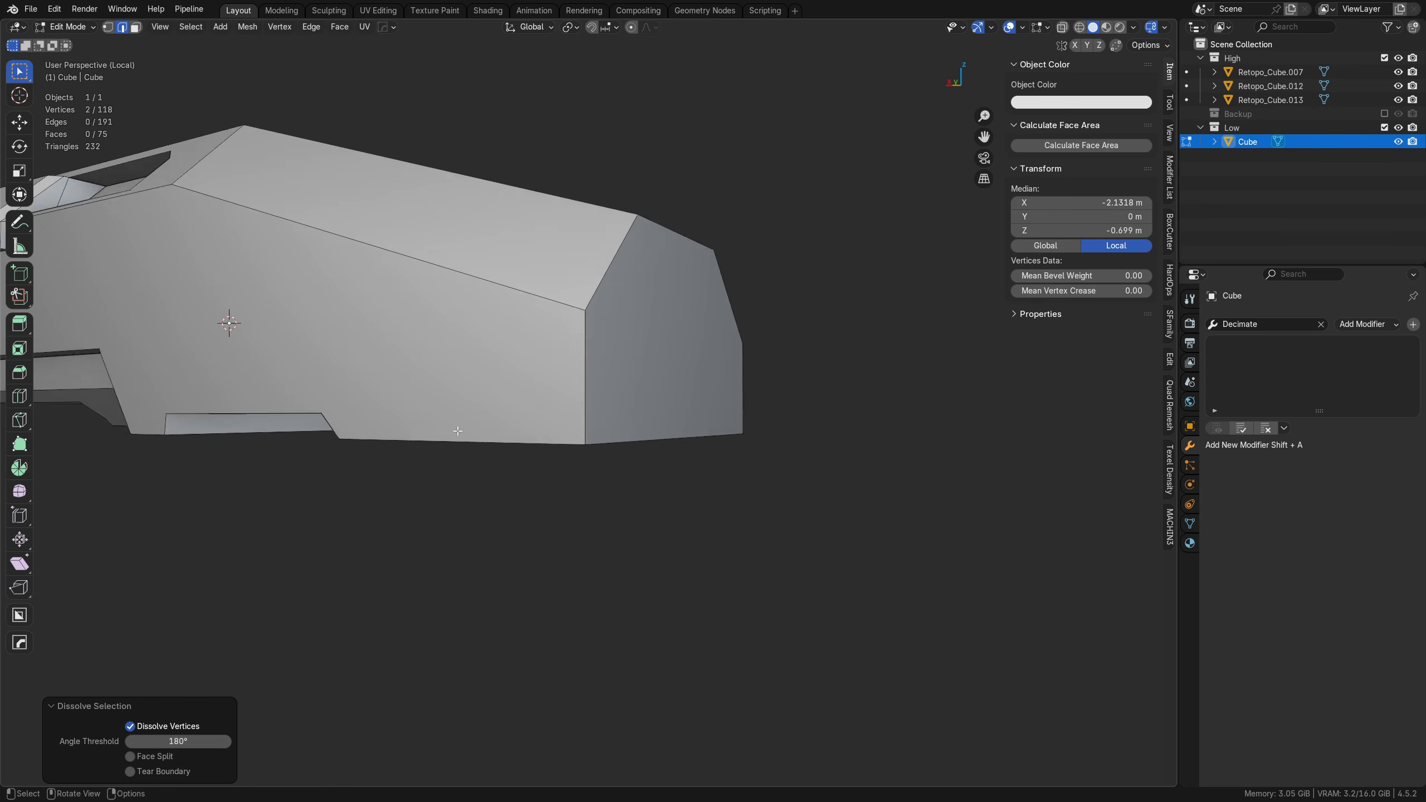
{"action": "middle_click_drag", "start_coordinate": [454, 428], "coordinate": [646, 407]}
{"action": "left_click", "coordinate": [649, 394]}
{"action": "key", "text": "ctrl+x"}
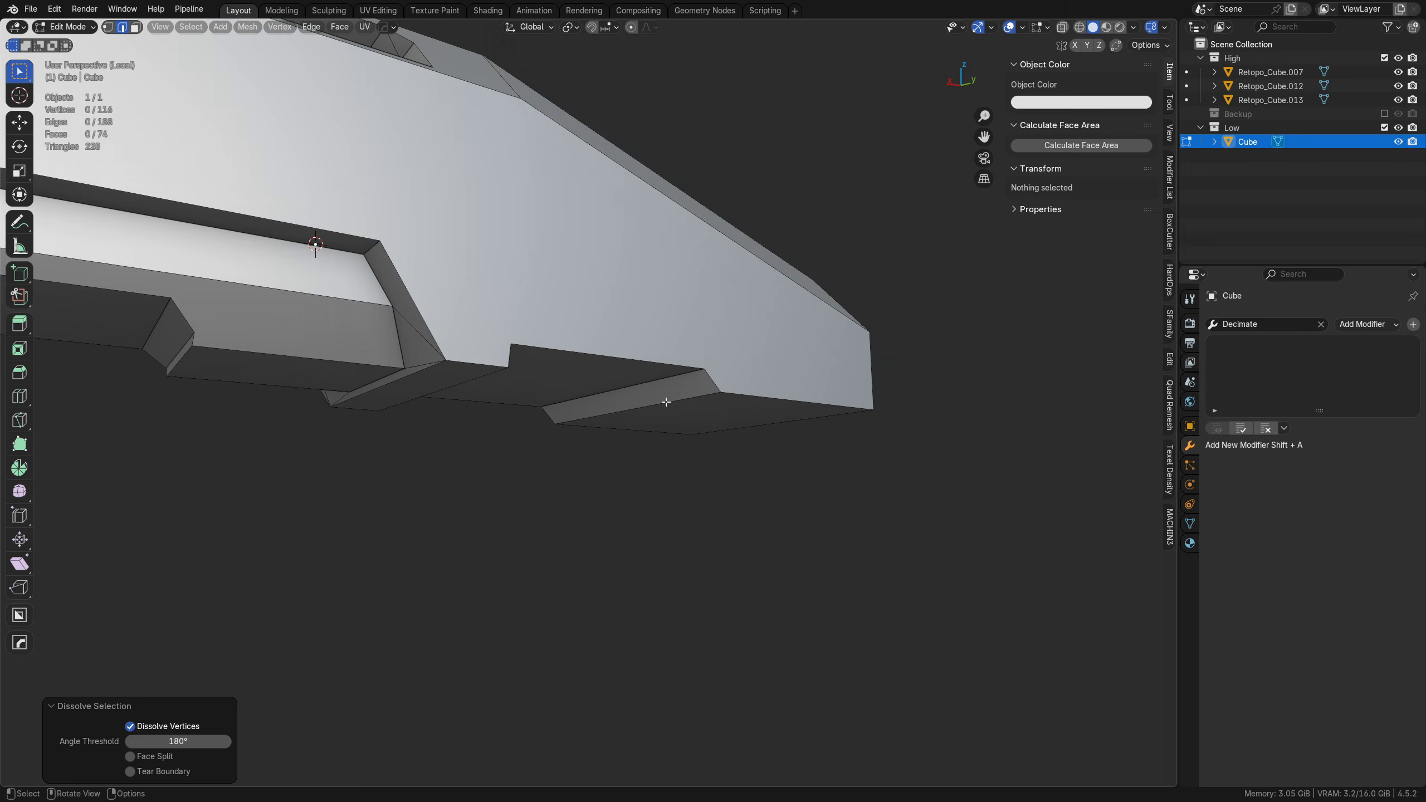
Step: Check the underside notch for leftover edges and symmetrize the mesh across Y from positive to negative
{"action": "scroll", "coordinate": [662, 401], "scroll_direction": "up", "scroll_amount": 2}
{"action": "scroll", "coordinate": [548, 371], "scroll_direction": "down", "scroll_amount": 3}
{"action": "middle_click_drag", "start_coordinate": [548, 371], "coordinate": [468, 385]}
{"action": "scroll", "coordinate": [467, 385], "scroll_direction": "up", "scroll_amount": 4}
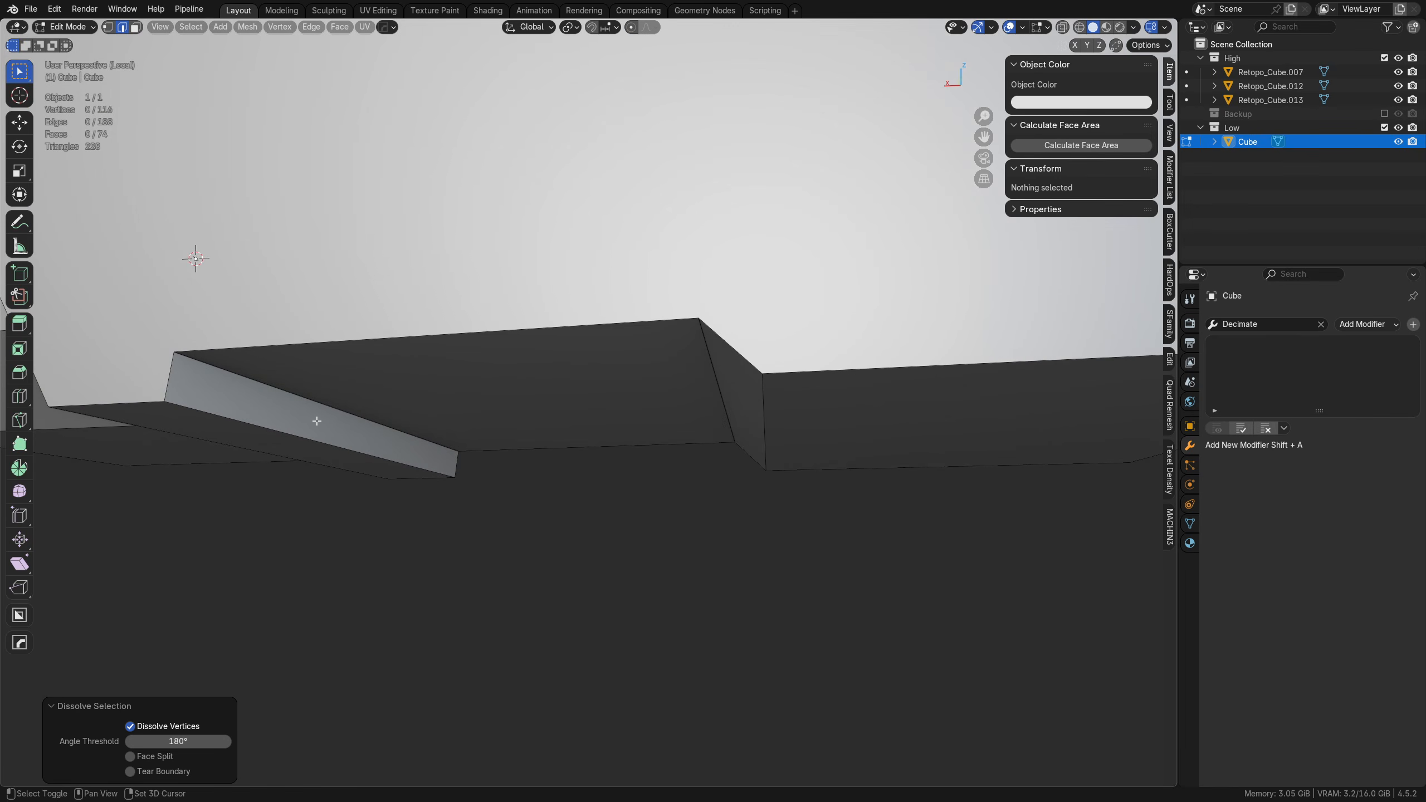
{"action": "middle_click_drag", "start_coordinate": [315, 420], "coordinate": [550, 440]}
{"action": "scroll", "coordinate": [550, 439], "scroll_direction": "down", "scroll_amount": 5}
{"action": "key", "text": "a"}
{"action": "middle_click_drag", "start_coordinate": [503, 359], "coordinate": [646, 386], "text": "shift"}
{"action": "key", "text": "3"}
{"action": "key", "text": "a"}
{"action": "key", "text": "alt+x"}
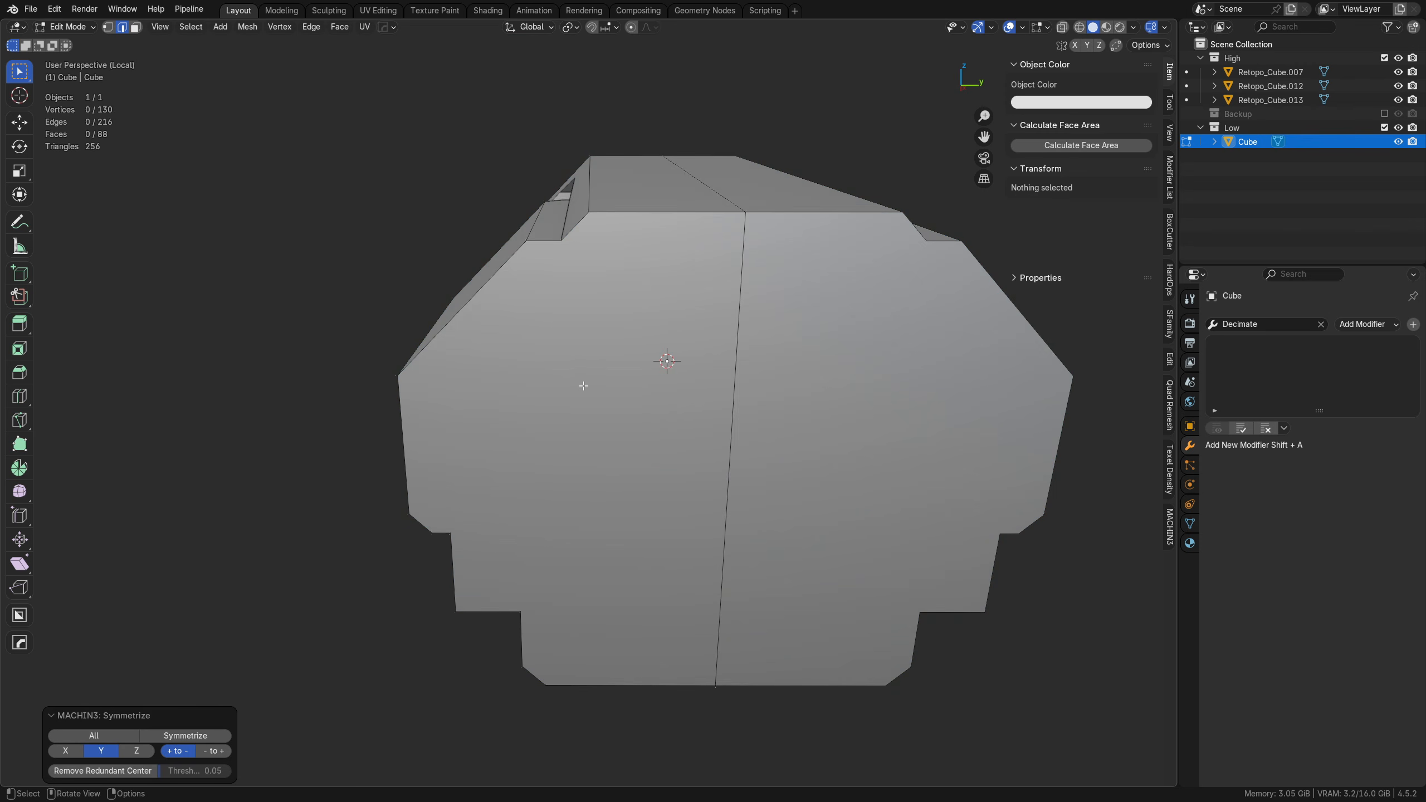
Step: Dissolve the centerline edge loop left by the symmetrize and return to Object Mode
{"action": "middle_click_drag", "start_coordinate": [831, 390], "coordinate": [697, 432], "text": "shift"}
{"action": "key", "text": "Tab"}
{"action": "left_click", "coordinate": [602, 417], "text": "alt"}
{"action": "key", "text": "ctrl+x"}
{"action": "key", "text": "Tab"}
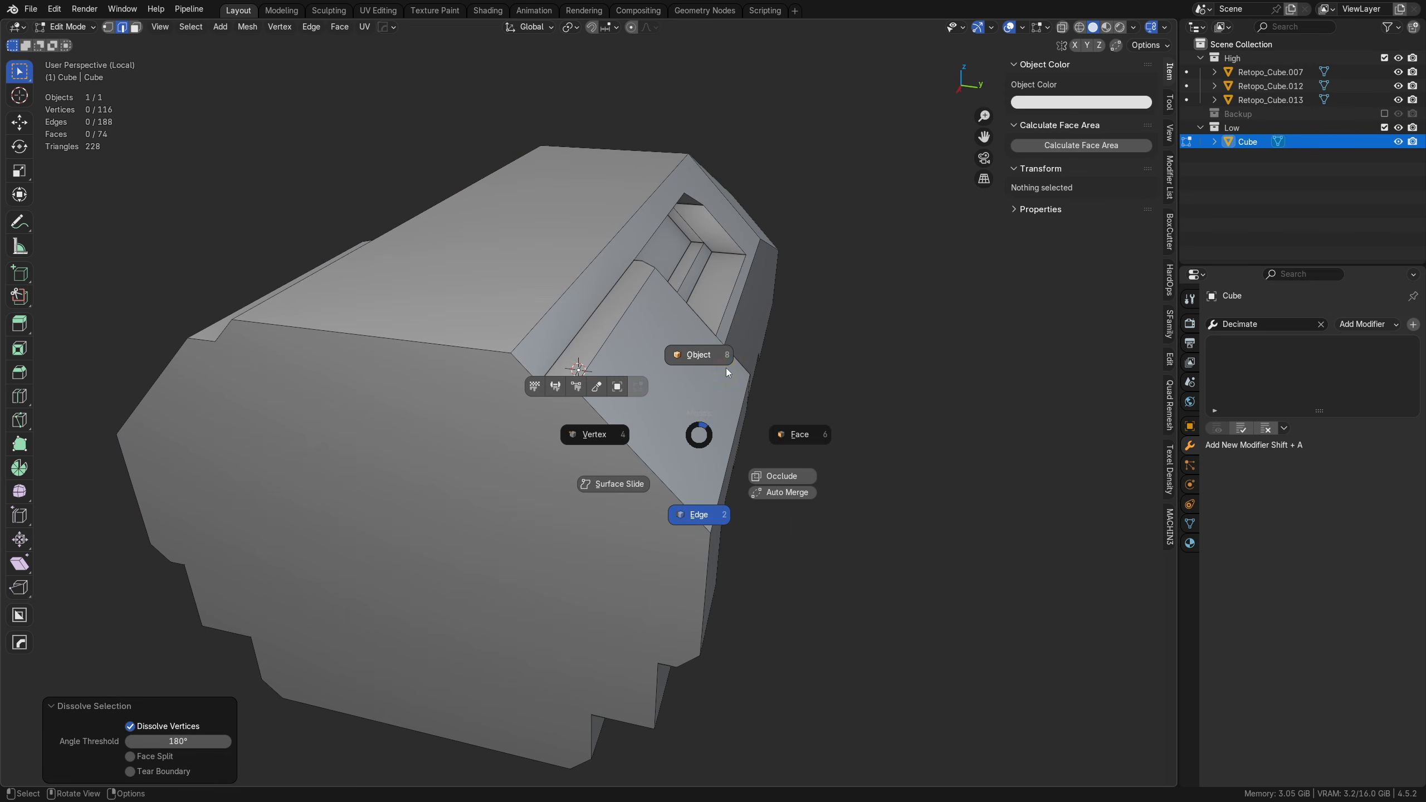
{"action": "middle_click_drag", "start_coordinate": [724, 369], "coordinate": [574, 393]}
{"action": "middle_click_drag", "start_coordinate": [574, 393], "coordinate": [630, 380], "text": "shift"}
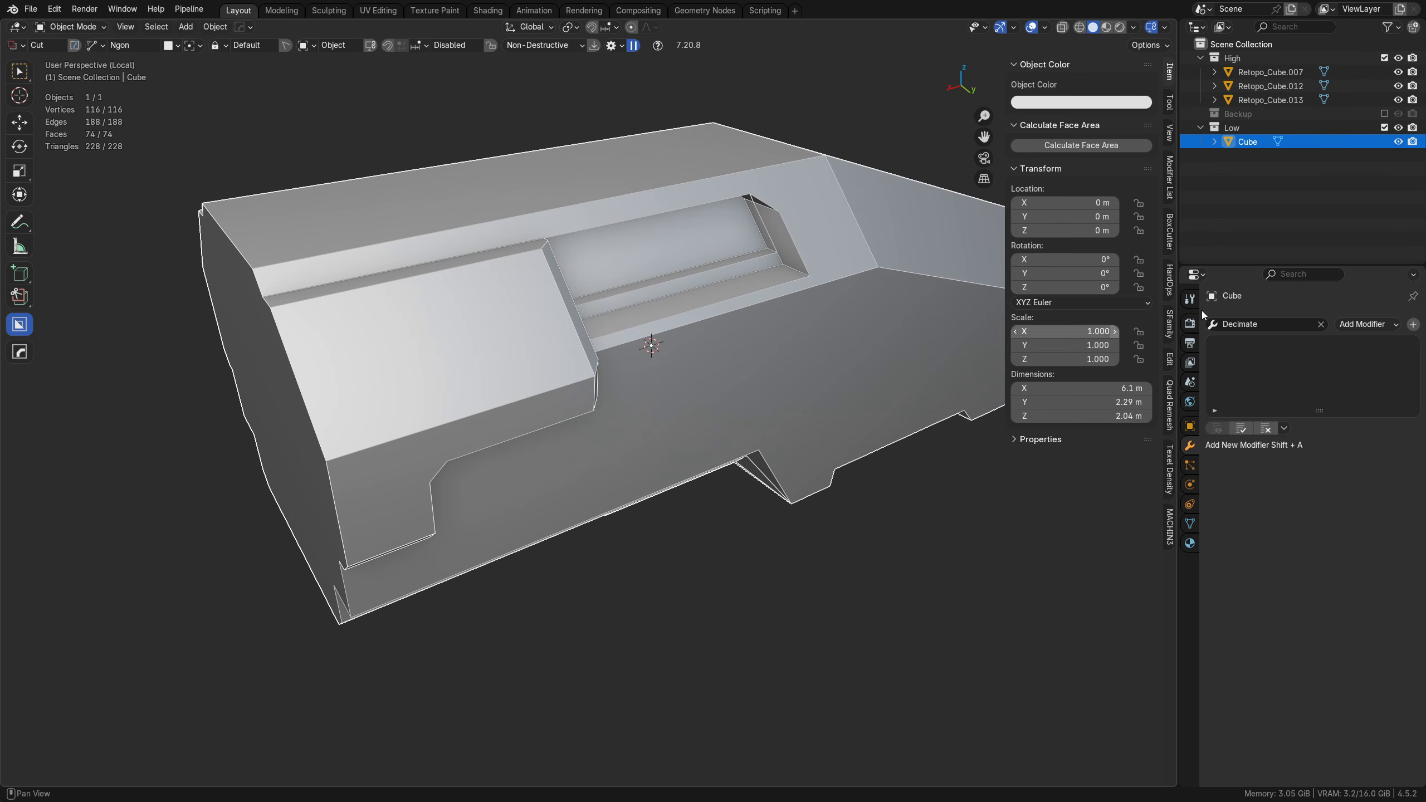
{"action": "left_click", "coordinate": [1272, 324]}
{"action": "type", "text": "tr"}
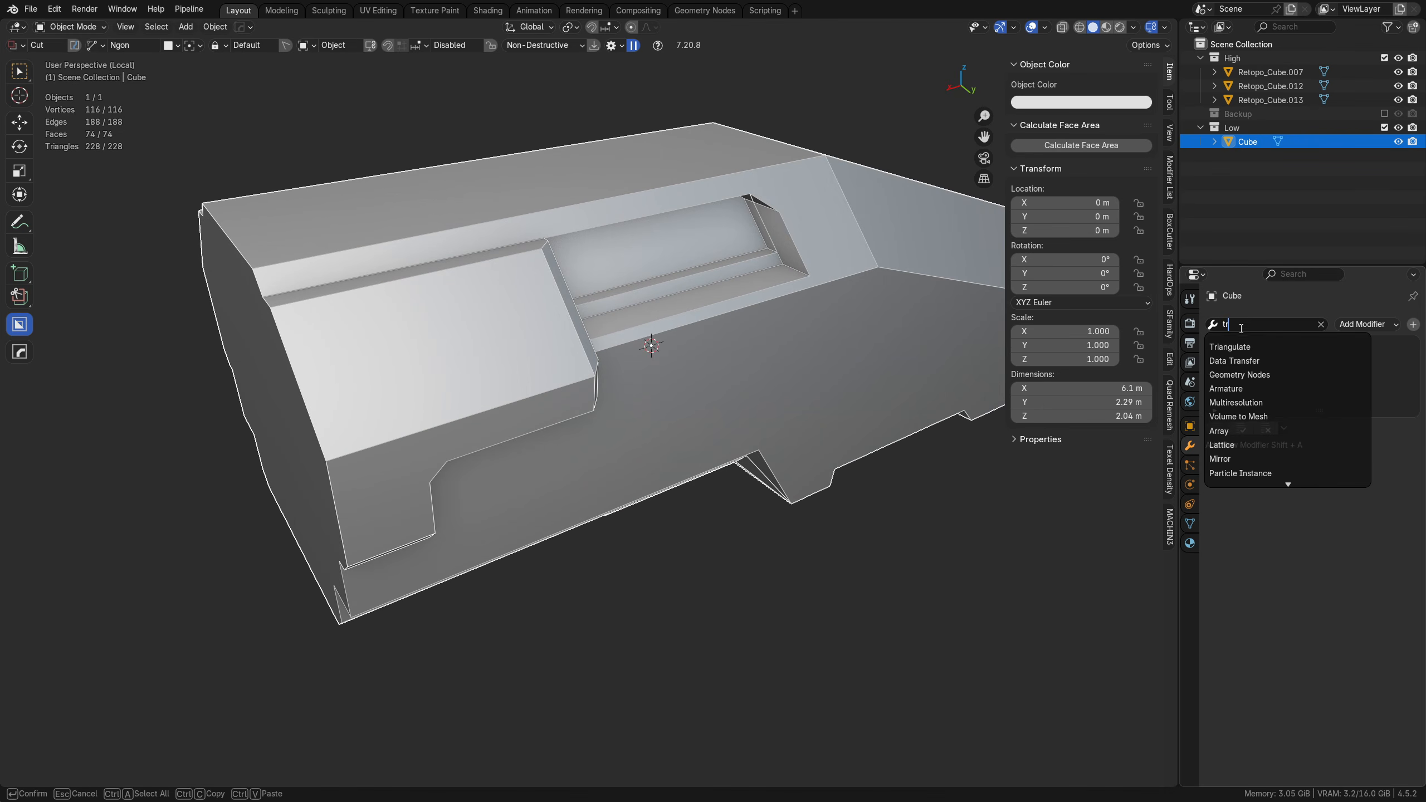
{"action": "key", "text": "Escape"}
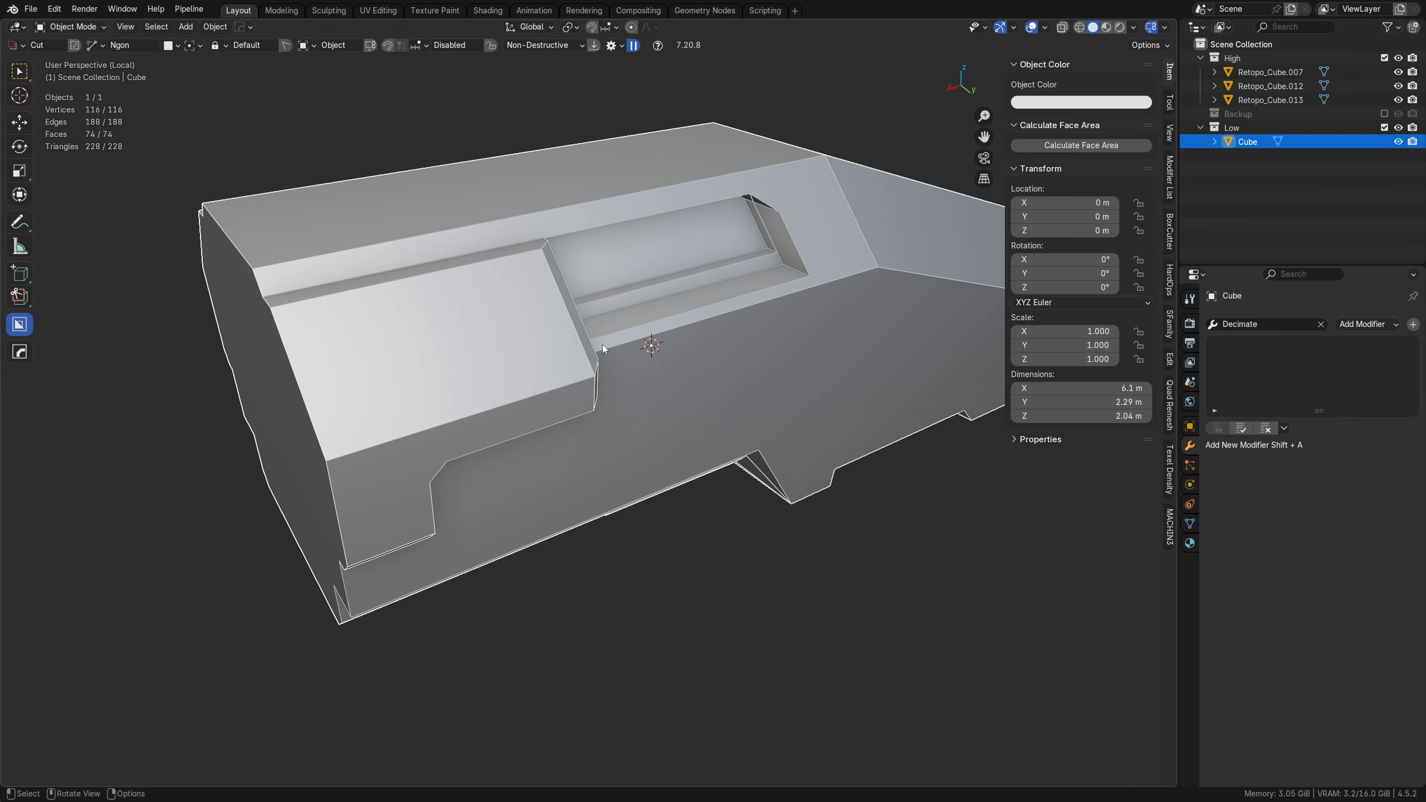
Step: Apply Shade Auto Smooth to the Cube hull with a 30° angle
{"action": "right_click", "coordinate": [601, 344]}
{"action": "left_click", "coordinate": [590, 357]}
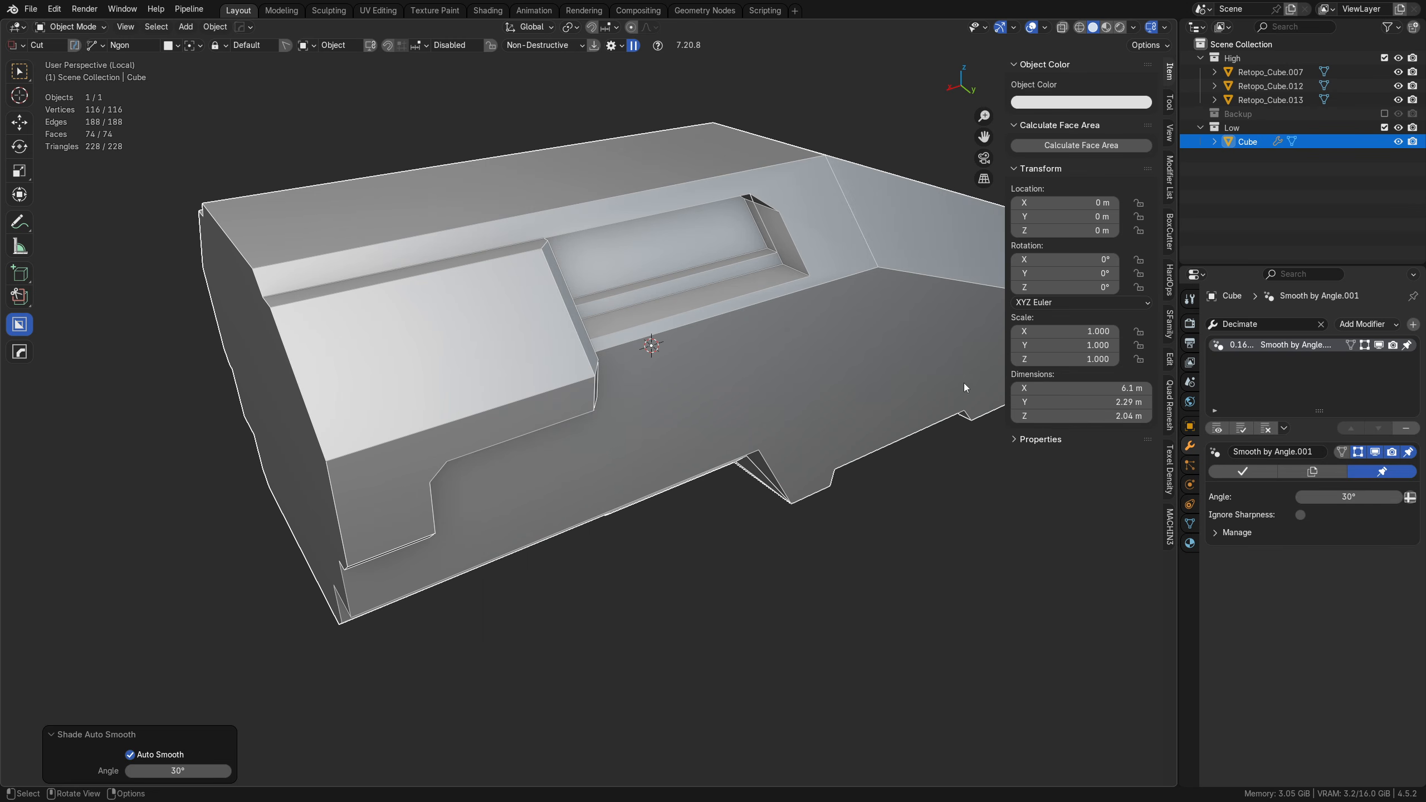
{"action": "middle_click_drag", "start_coordinate": [596, 369], "coordinate": [762, 391]}
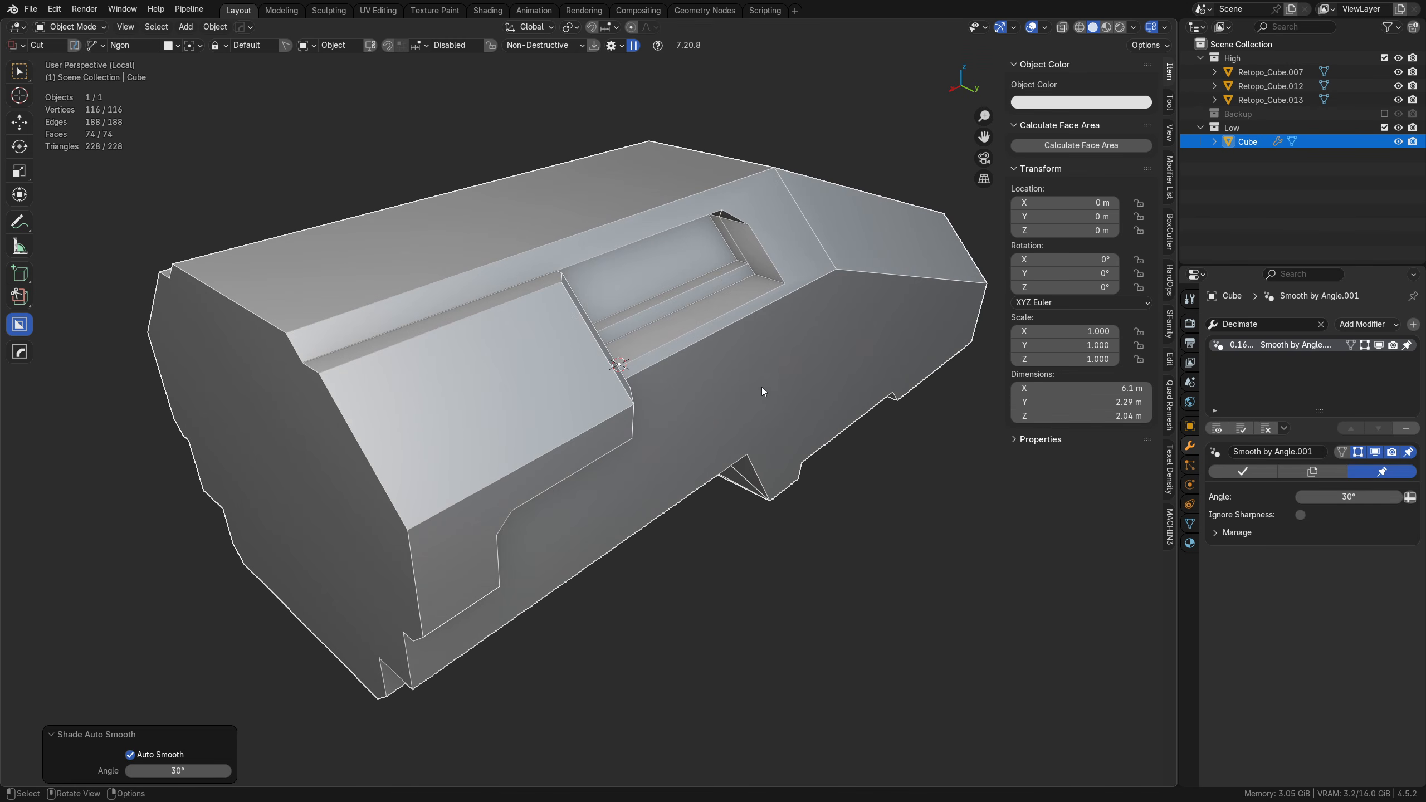
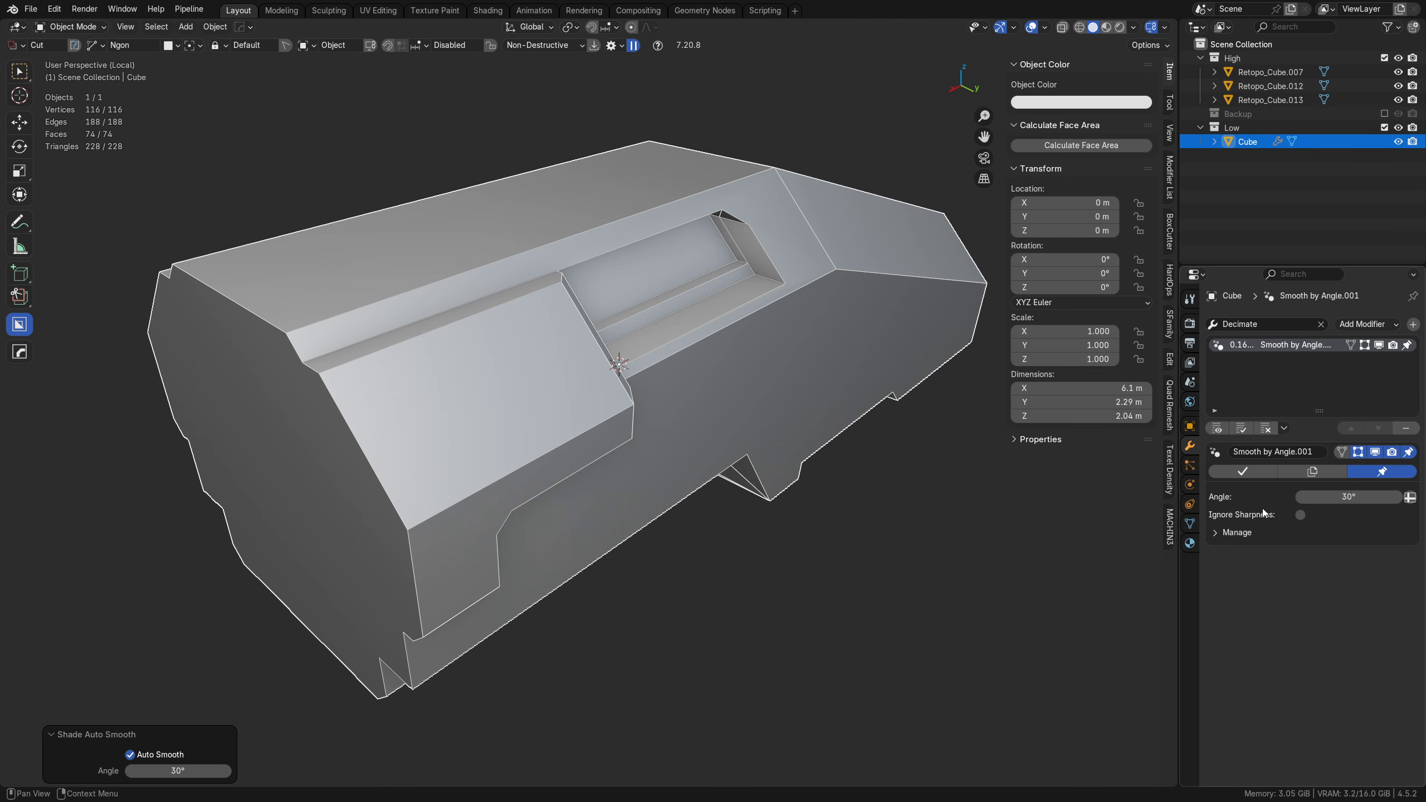
Step: Apply the Smooth by Angle modifier on the Cube and enter Edit Mode in edge selection
{"action": "left_click", "coordinate": [1239, 472]}
{"action": "key", "text": "ctrl+Tab"}
{"action": "left_click", "coordinate": [380, 390]}
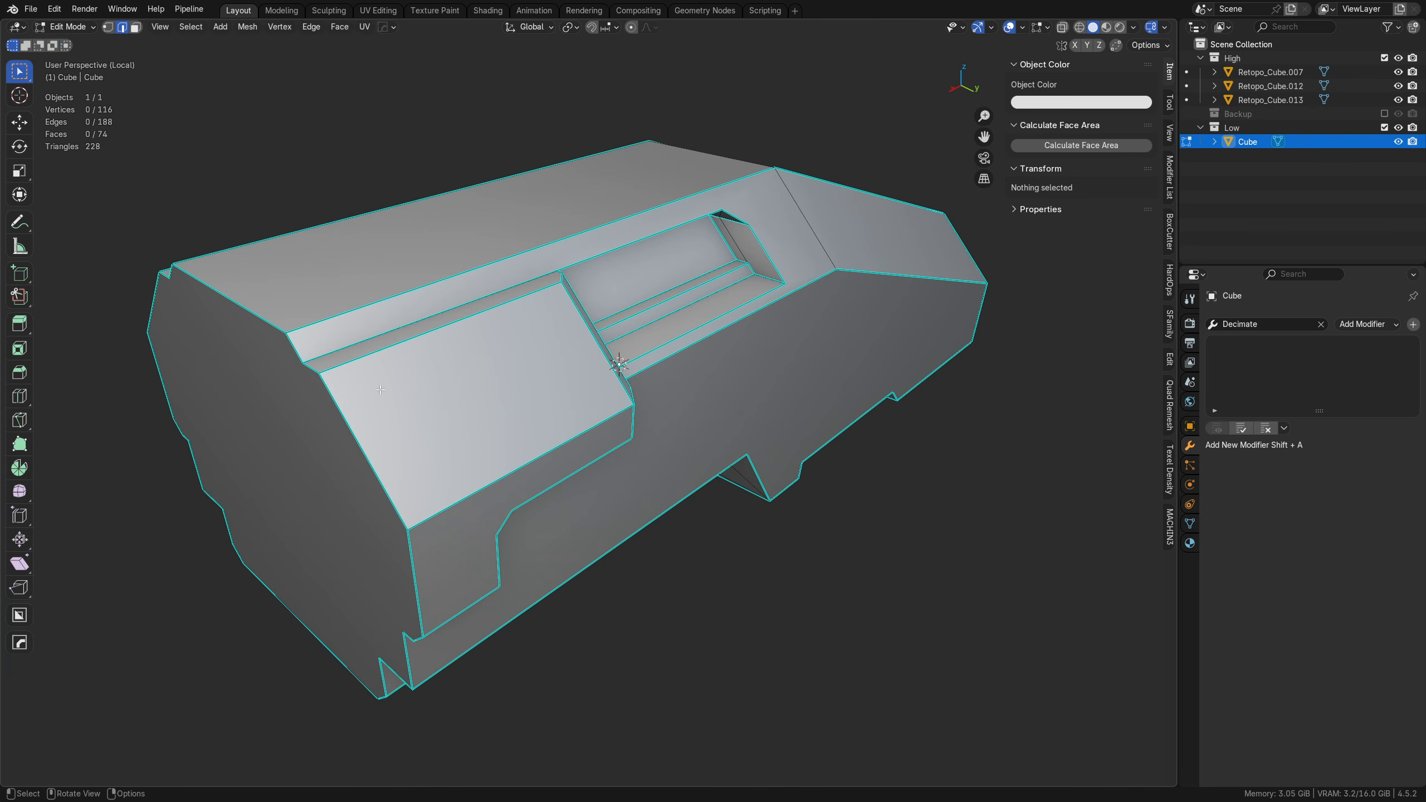
Step: Select all sharp edges of the hull by similar sharpness, mark them as seams and clear the selection
{"action": "middle_click_drag", "start_coordinate": [641, 384], "coordinate": [459, 410]}
{"action": "scroll", "coordinate": [713, 269], "scroll_direction": "up", "scroll_amount": 4}
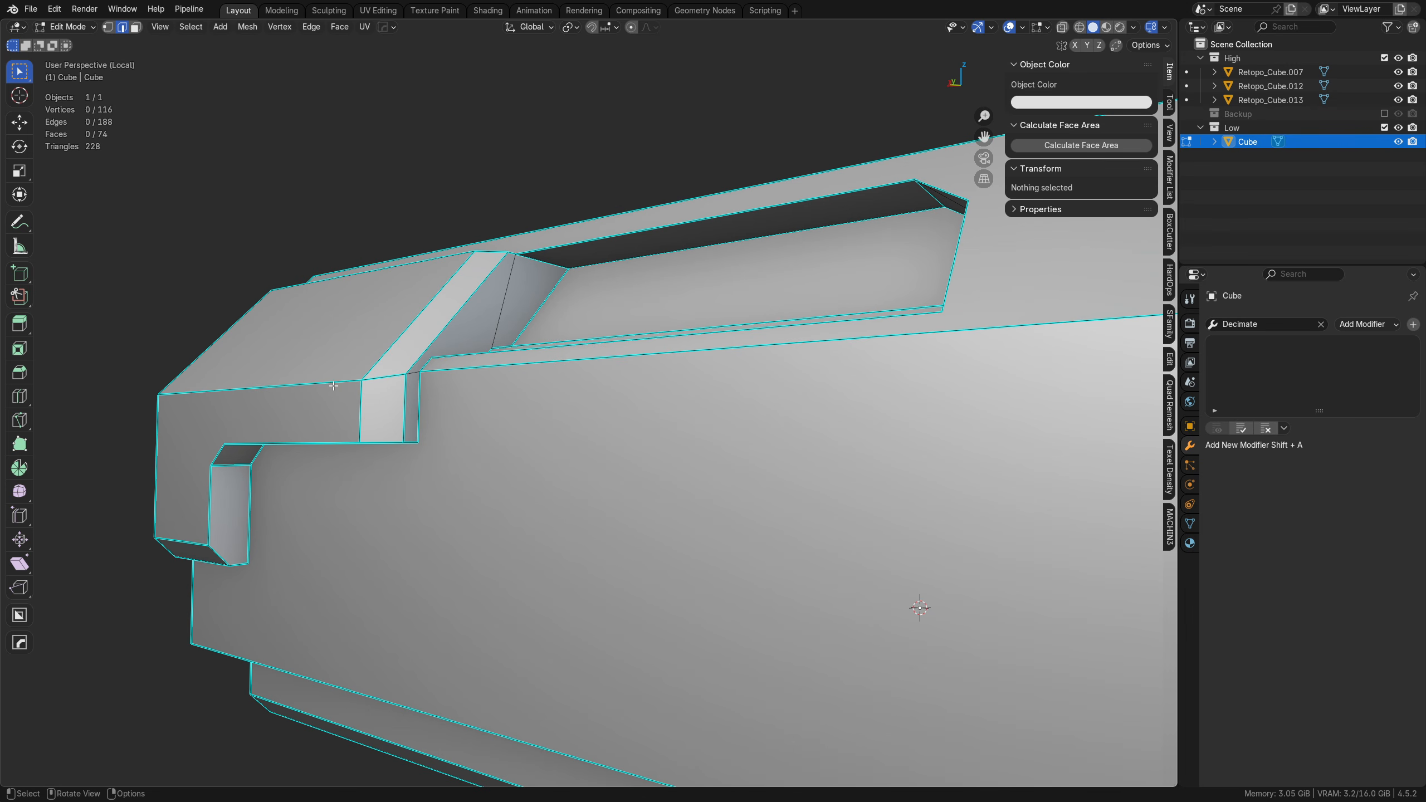
{"action": "middle_click_drag", "start_coordinate": [322, 450], "coordinate": [219, 365]}
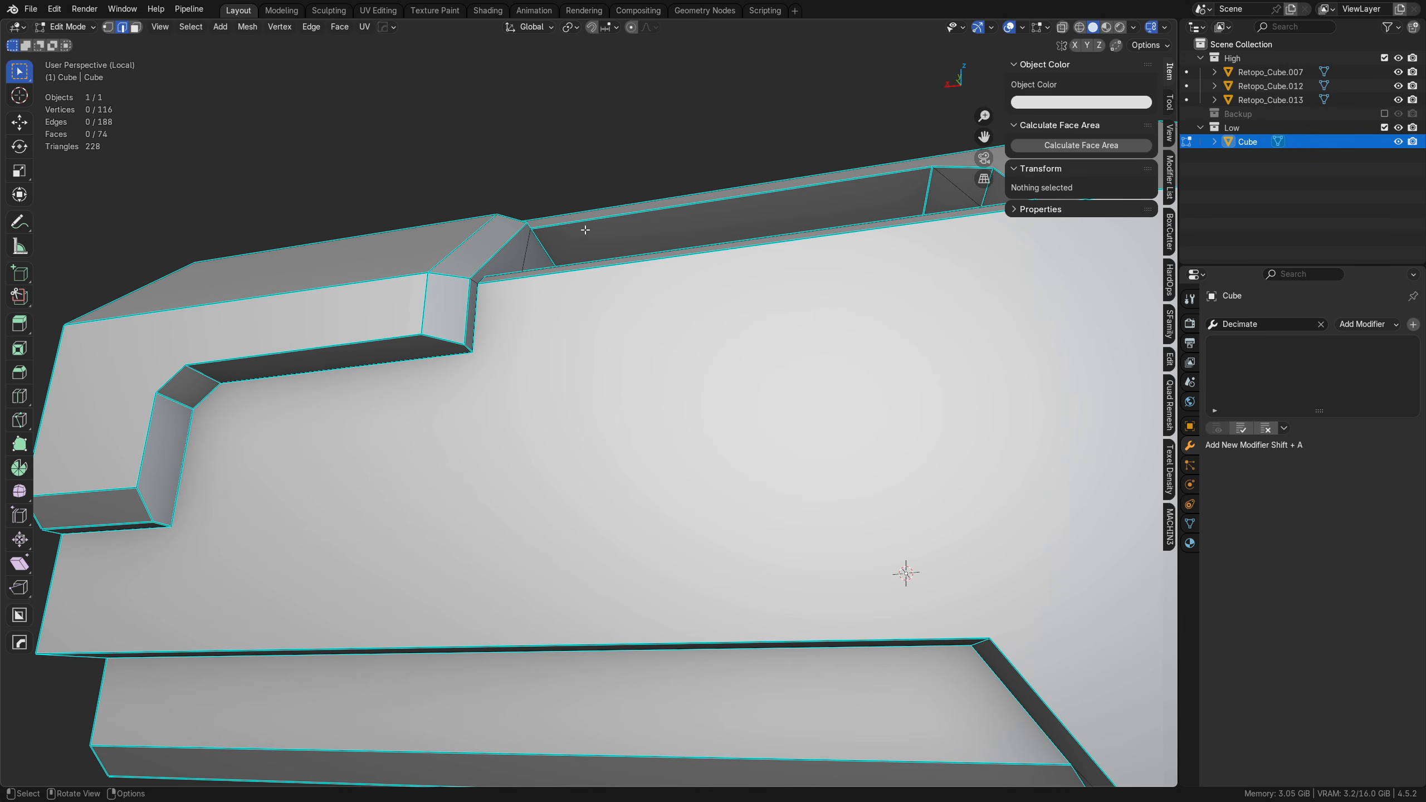
{"action": "middle_click_drag", "start_coordinate": [533, 438], "coordinate": [400, 349]}
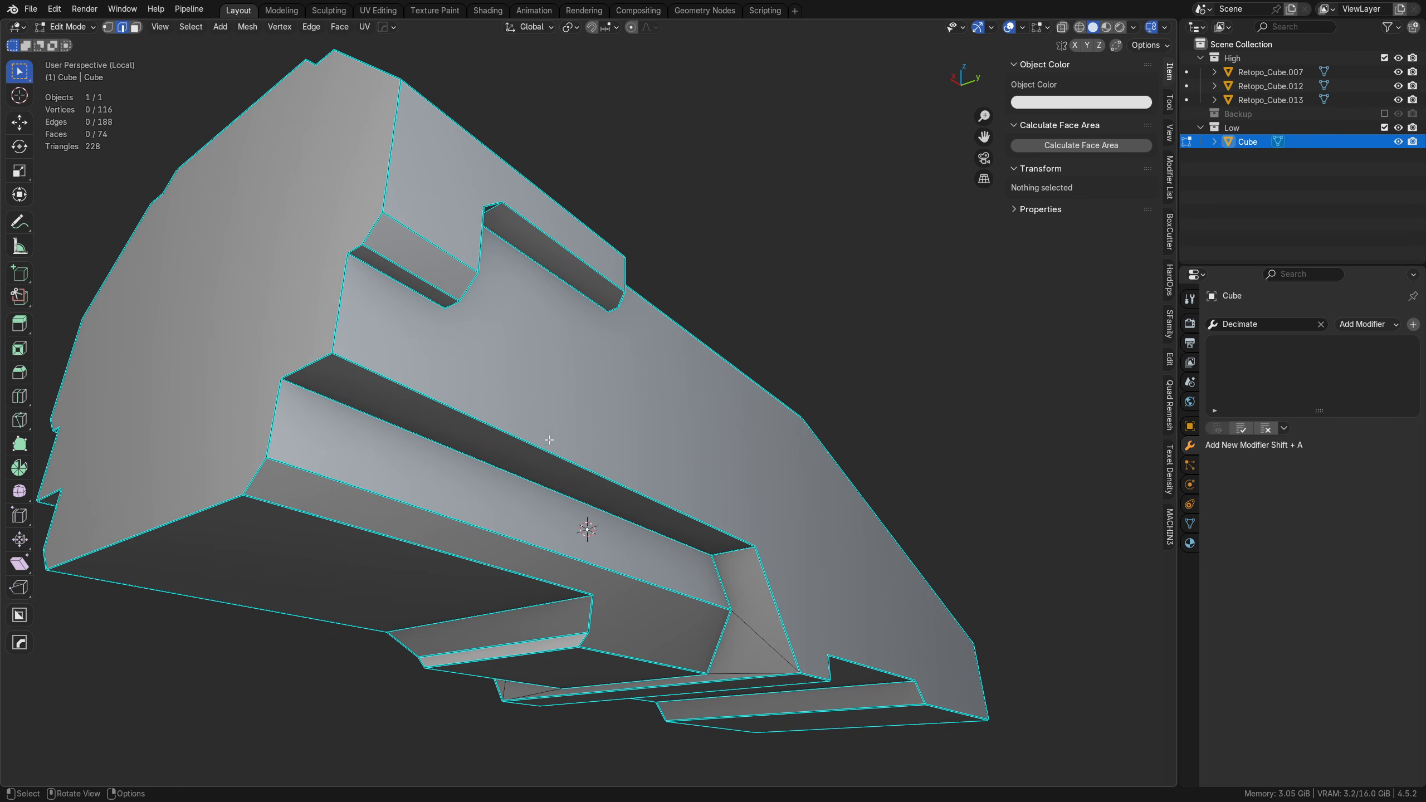
{"action": "left_click", "coordinate": [527, 438]}
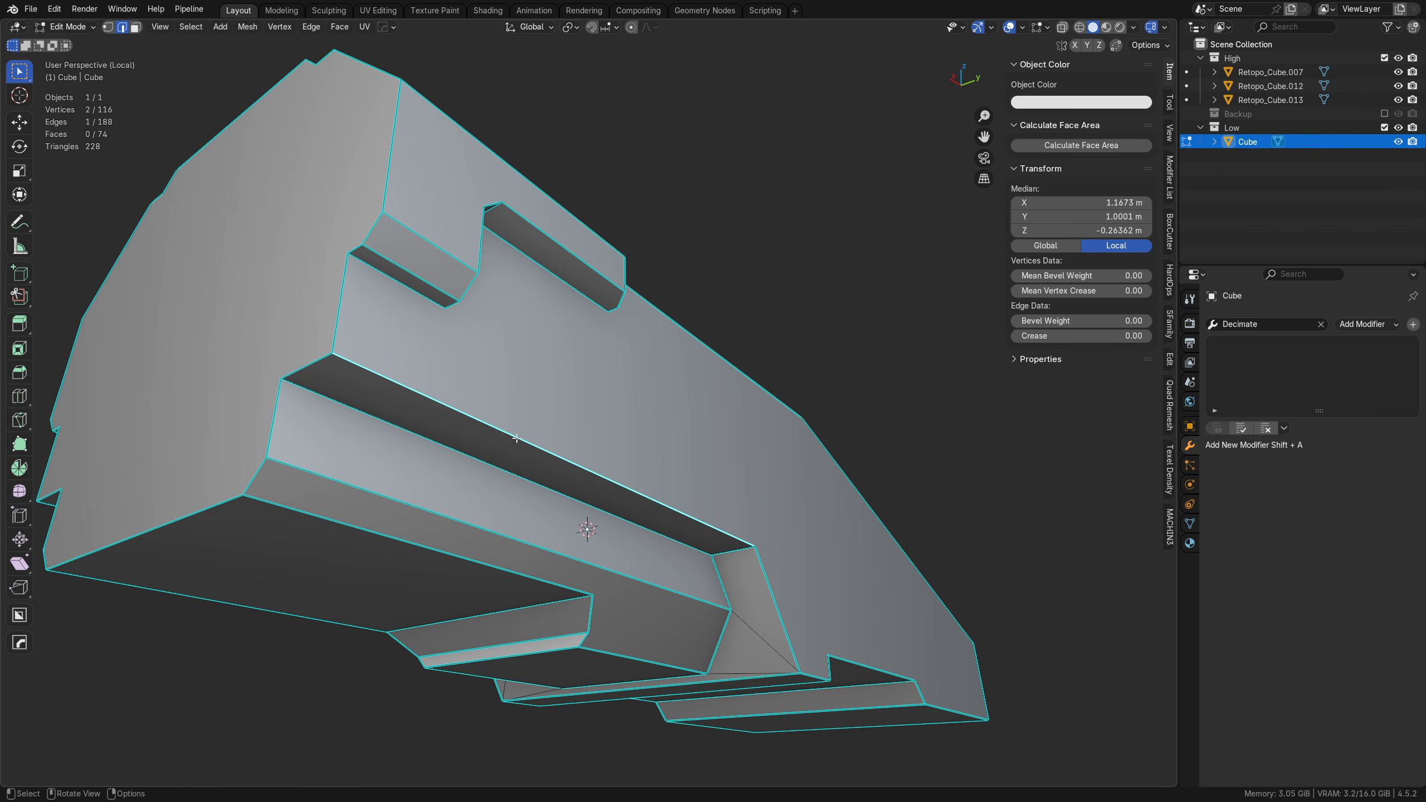
{"action": "key", "text": "shift+g"}
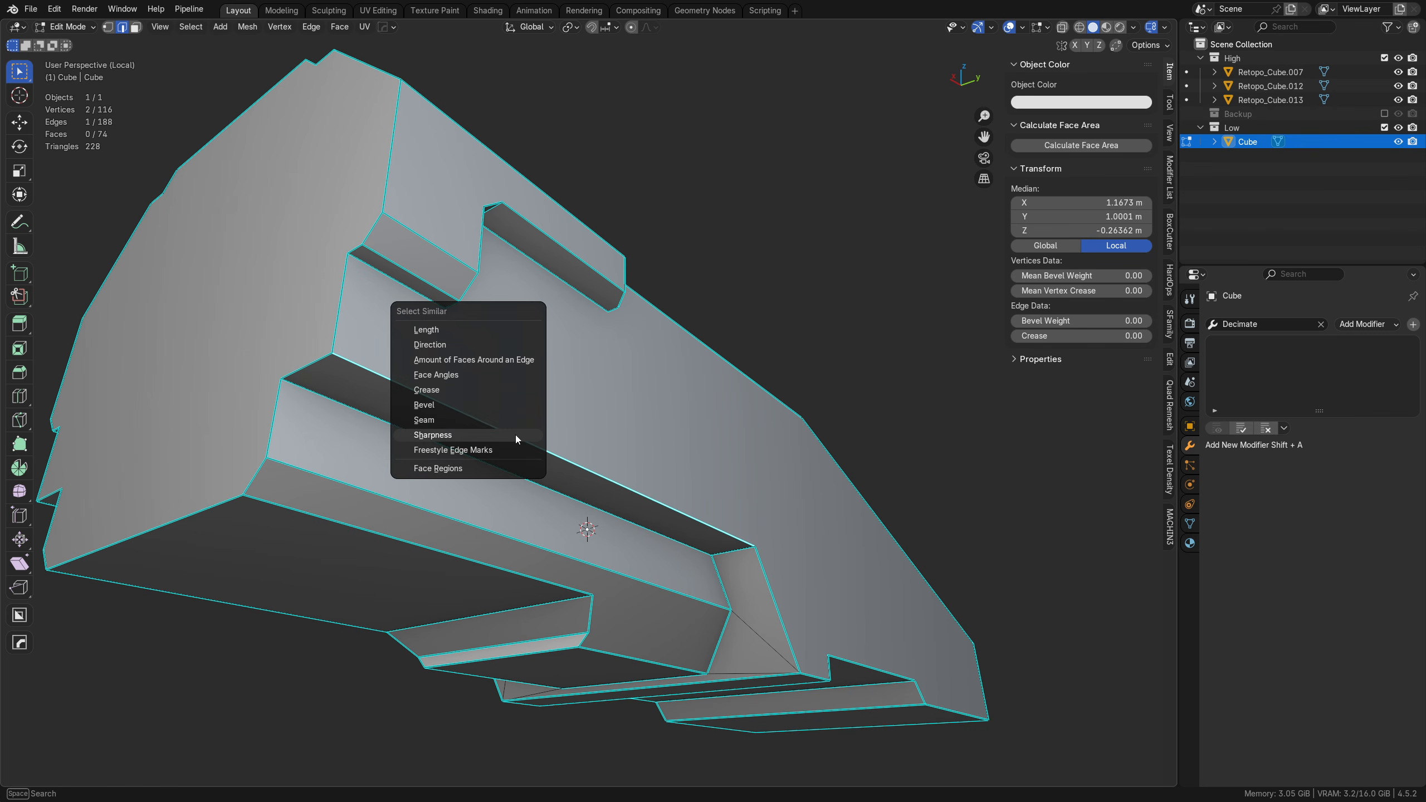
{"action": "left_click", "coordinate": [515, 435]}
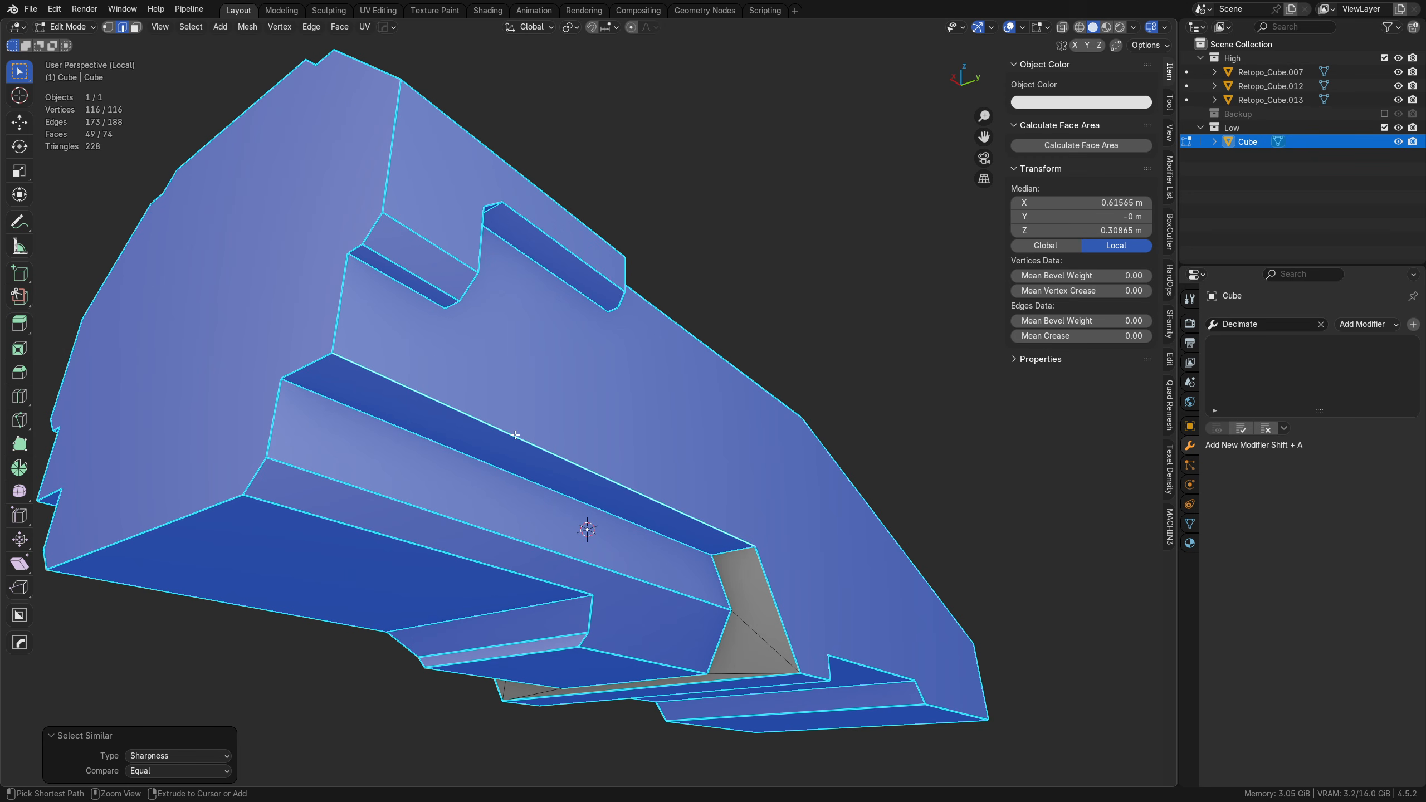
{"action": "middle_click_drag", "start_coordinate": [655, 417], "coordinate": [616, 474]}
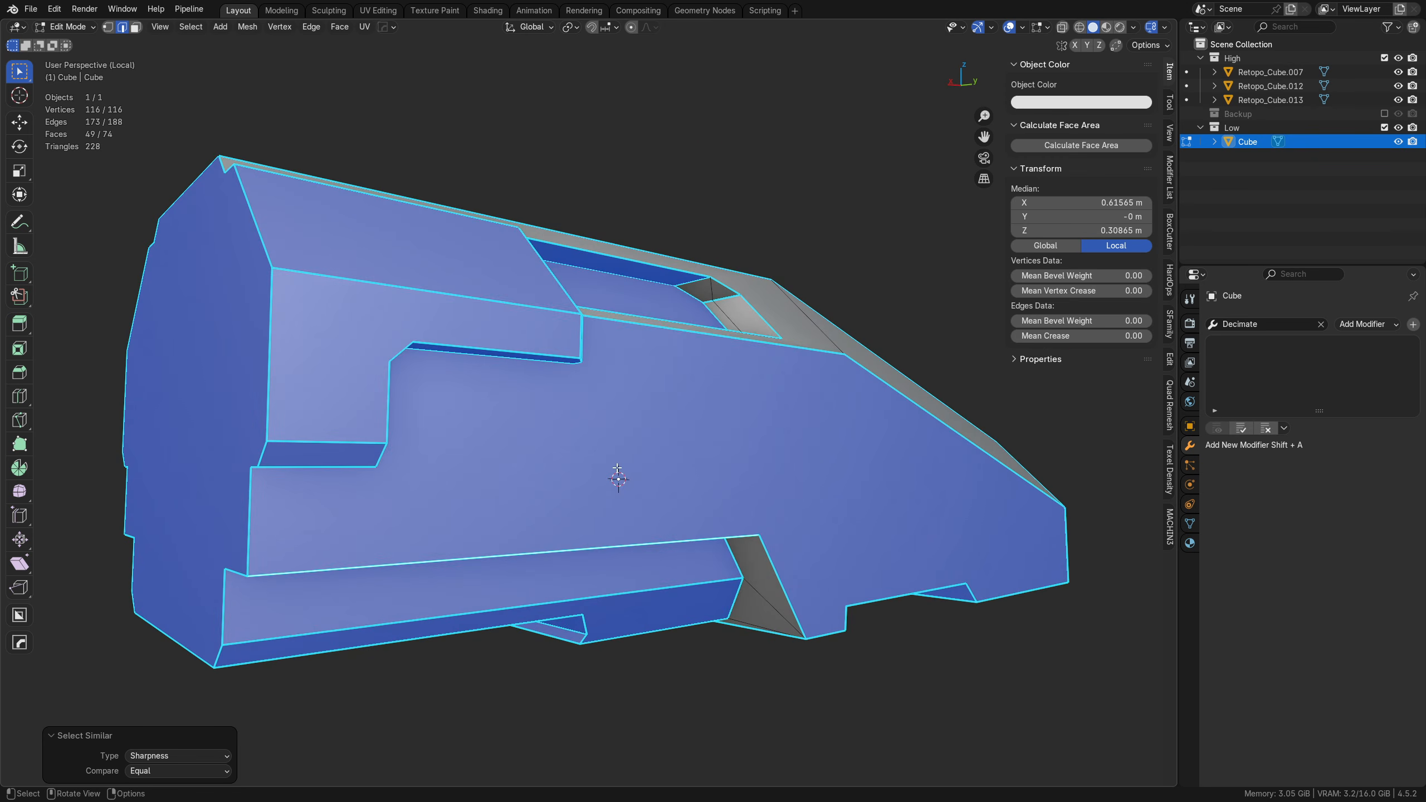
{"action": "key", "text": "ctrl+e"}
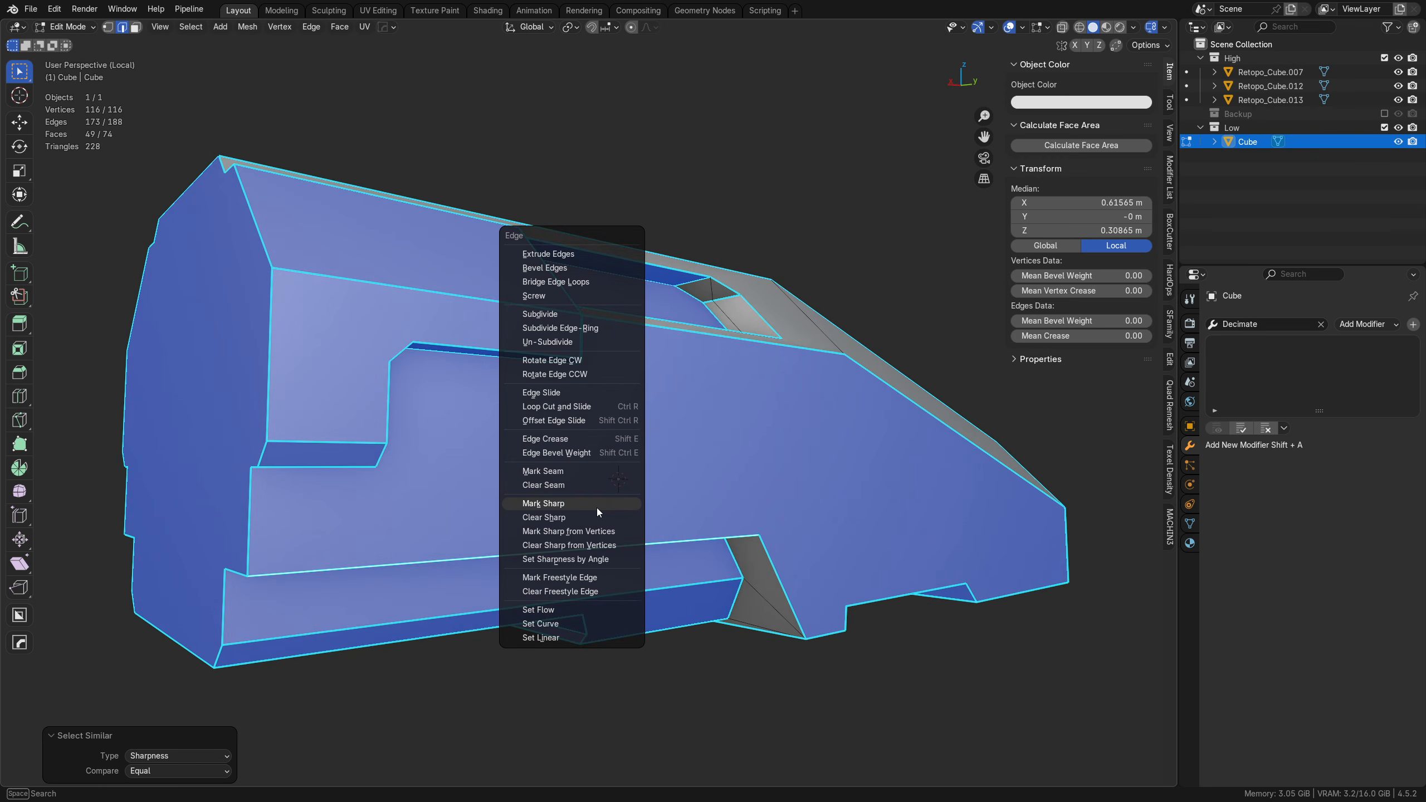
{"action": "left_click", "coordinate": [590, 471]}
{"action": "key", "text": "alt+a"}
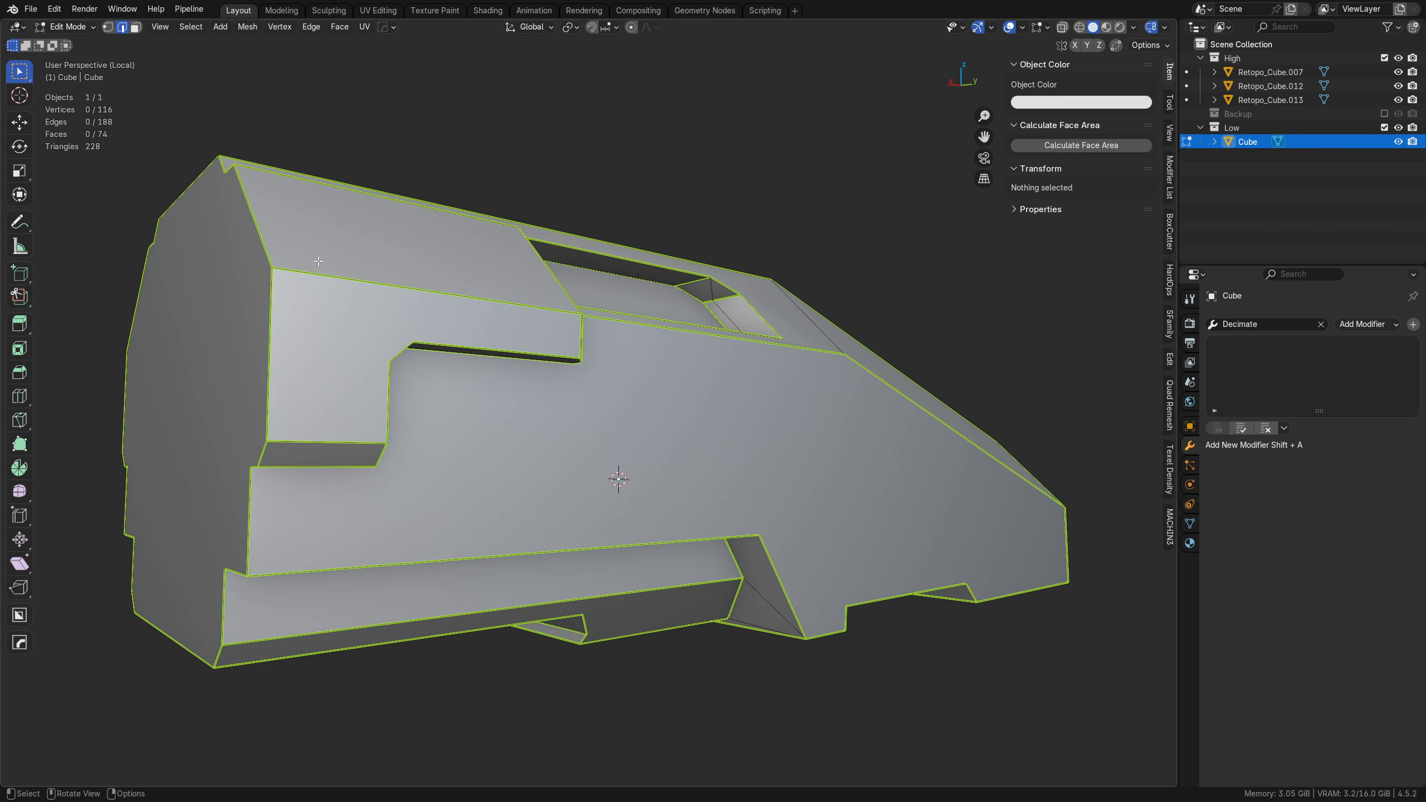
Step: Inspect the marked seams around the window recess, the sloped top faces and the hull's side
{"action": "middle_click_drag", "start_coordinate": [785, 454], "coordinate": [575, 439]}
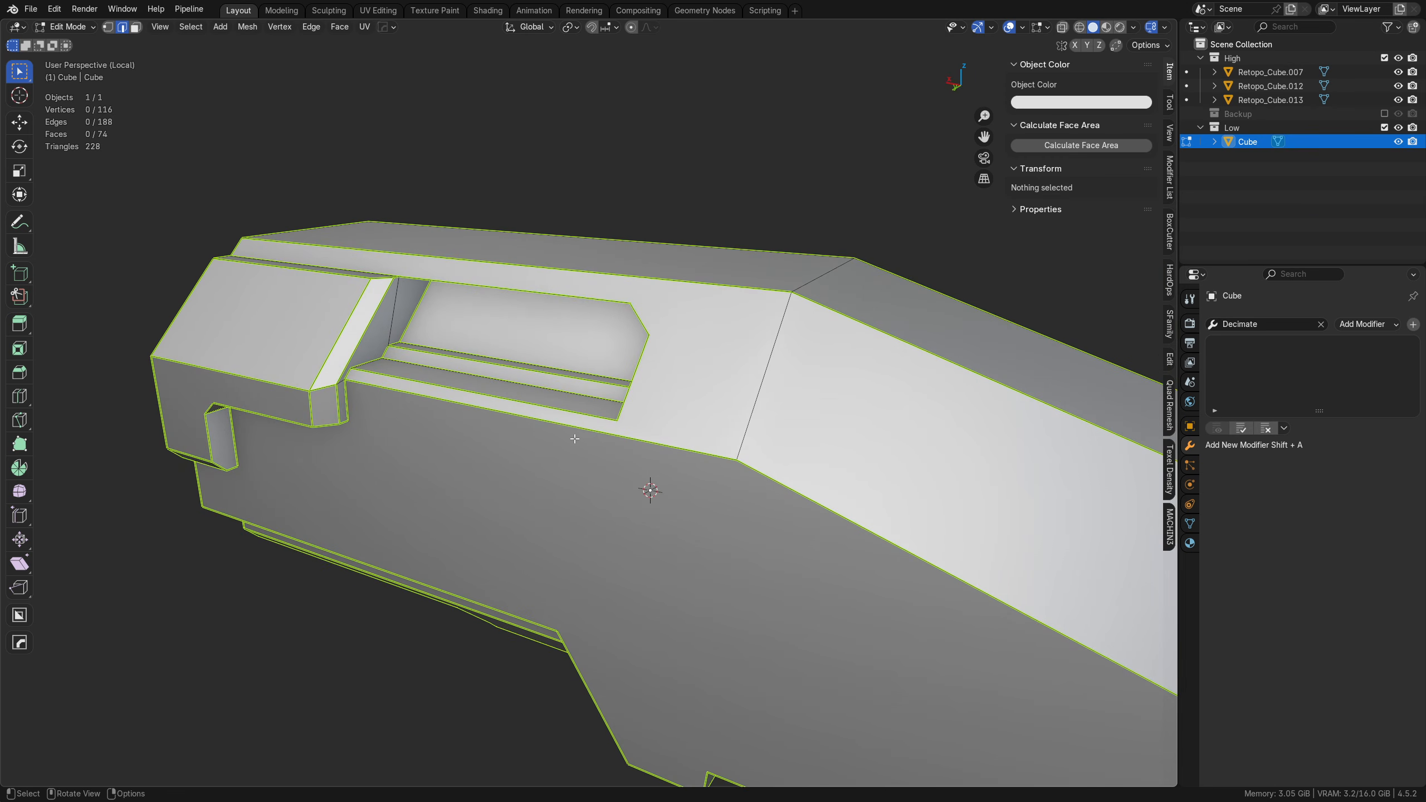
{"action": "middle_click", "coordinate": [682, 319], "text": "alt"}
{"action": "middle_click", "coordinate": [591, 364], "text": "alt"}
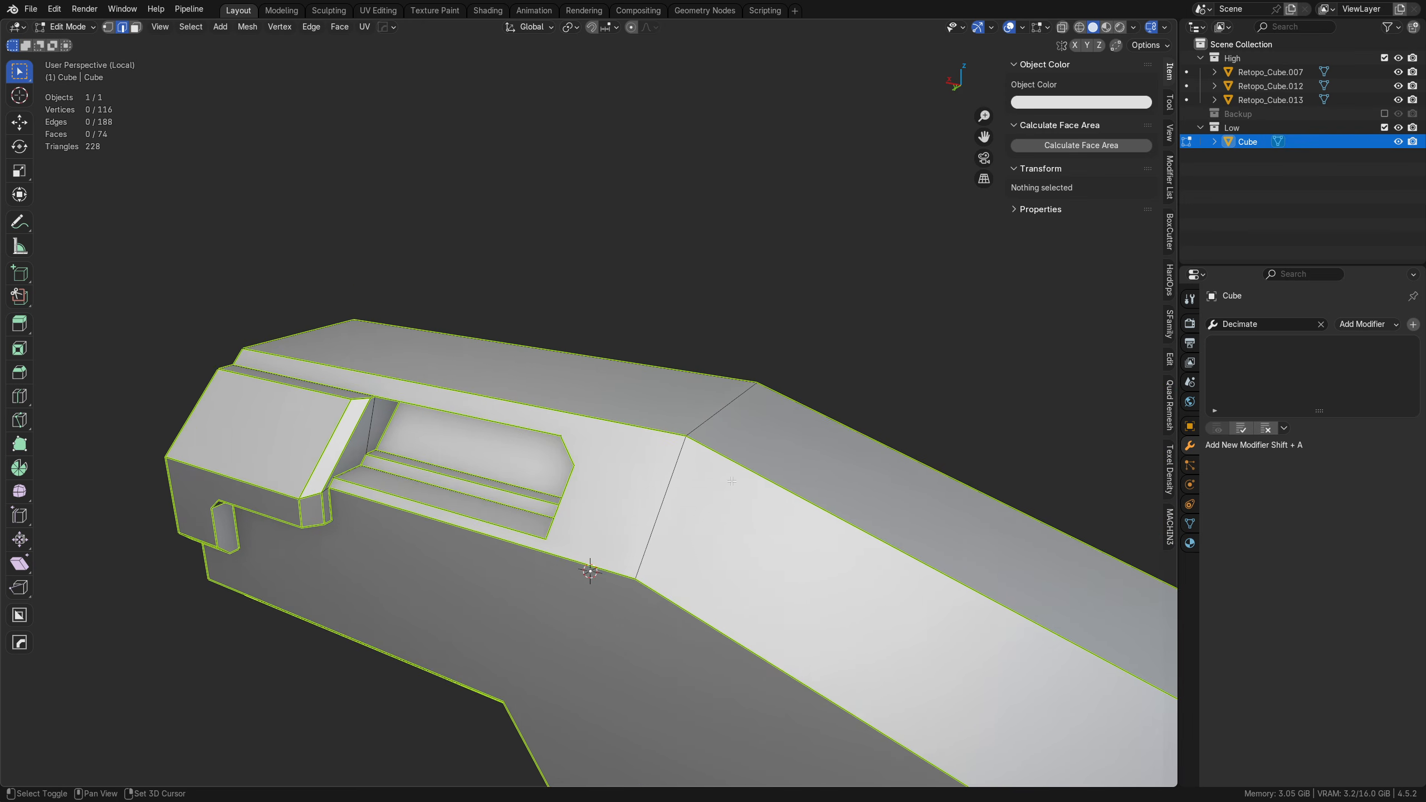
{"action": "scroll", "coordinate": [640, 499], "scroll_direction": "down", "scroll_amount": 1}
{"action": "middle_click_drag", "start_coordinate": [640, 505], "coordinate": [598, 477], "text": "shift"}
{"action": "middle_click_drag", "start_coordinate": [685, 452], "coordinate": [640, 387]}
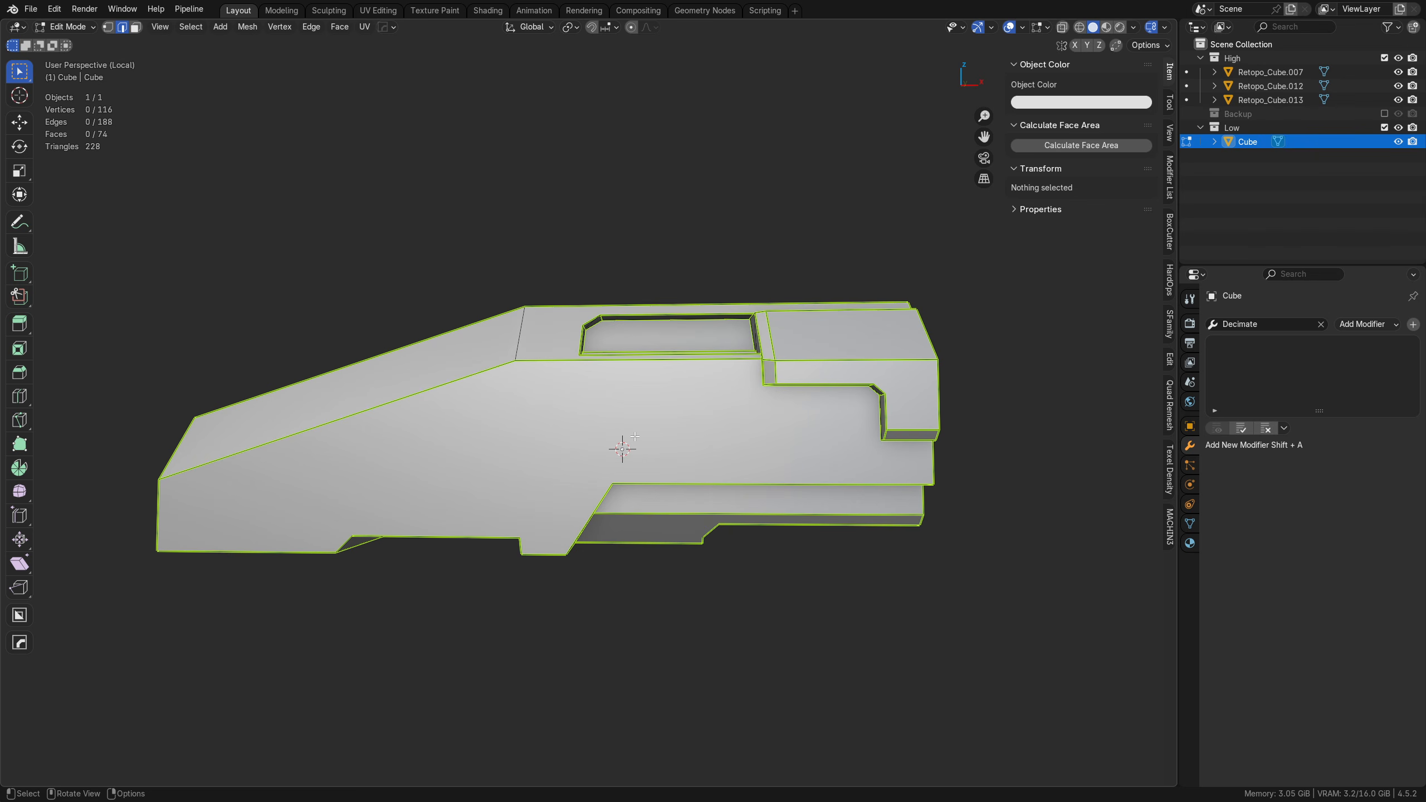
Step: Clear the seam and sharp marks from the shallow-angled upper edge of the narrow chamfer on the rear underside block
{"action": "middle_click_drag", "start_coordinate": [635, 436], "coordinate": [688, 409]}
{"action": "scroll", "coordinate": [689, 409], "scroll_direction": "up", "scroll_amount": 2}
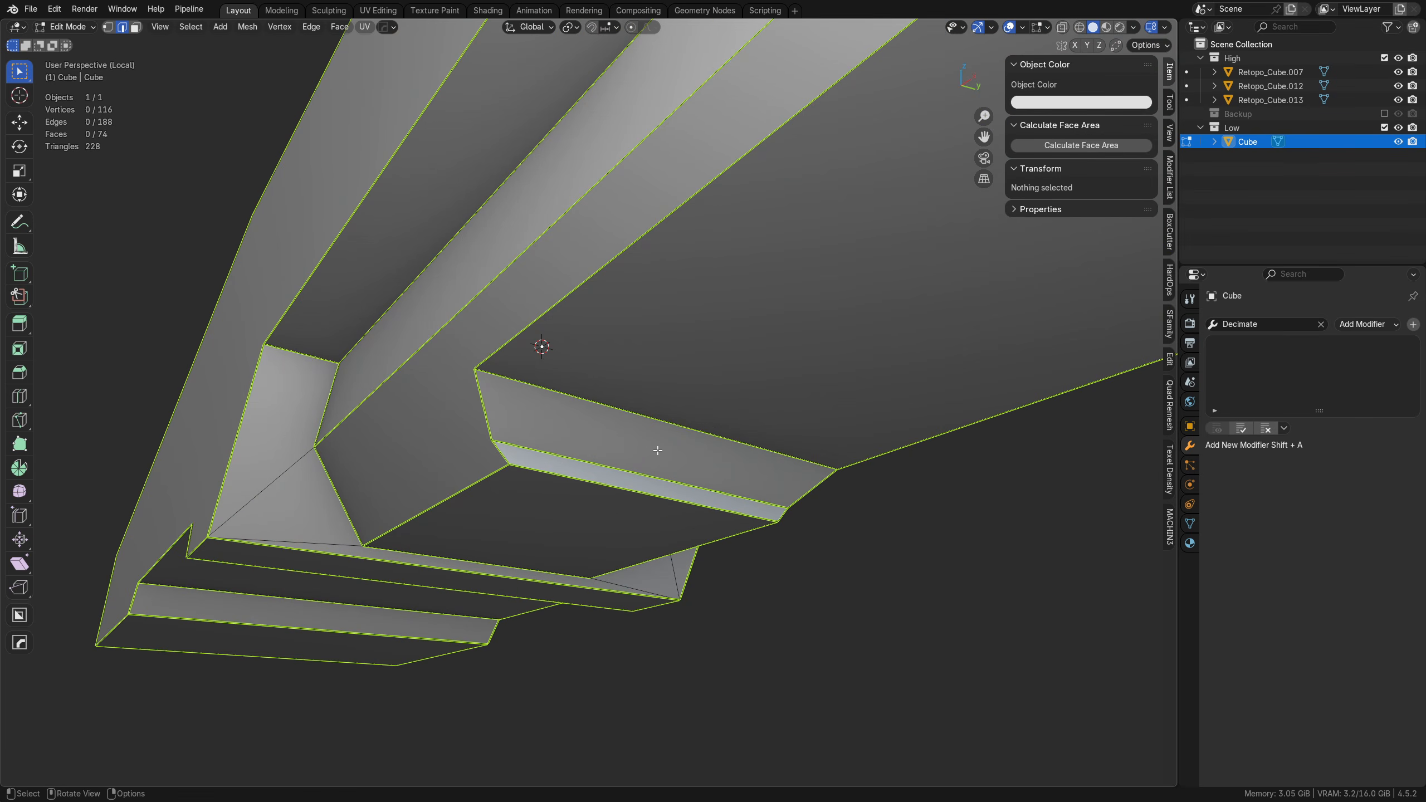
{"action": "left_click", "coordinate": [613, 458]}
{"action": "scroll", "coordinate": [612, 450], "scroll_direction": "up", "scroll_amount": 4}
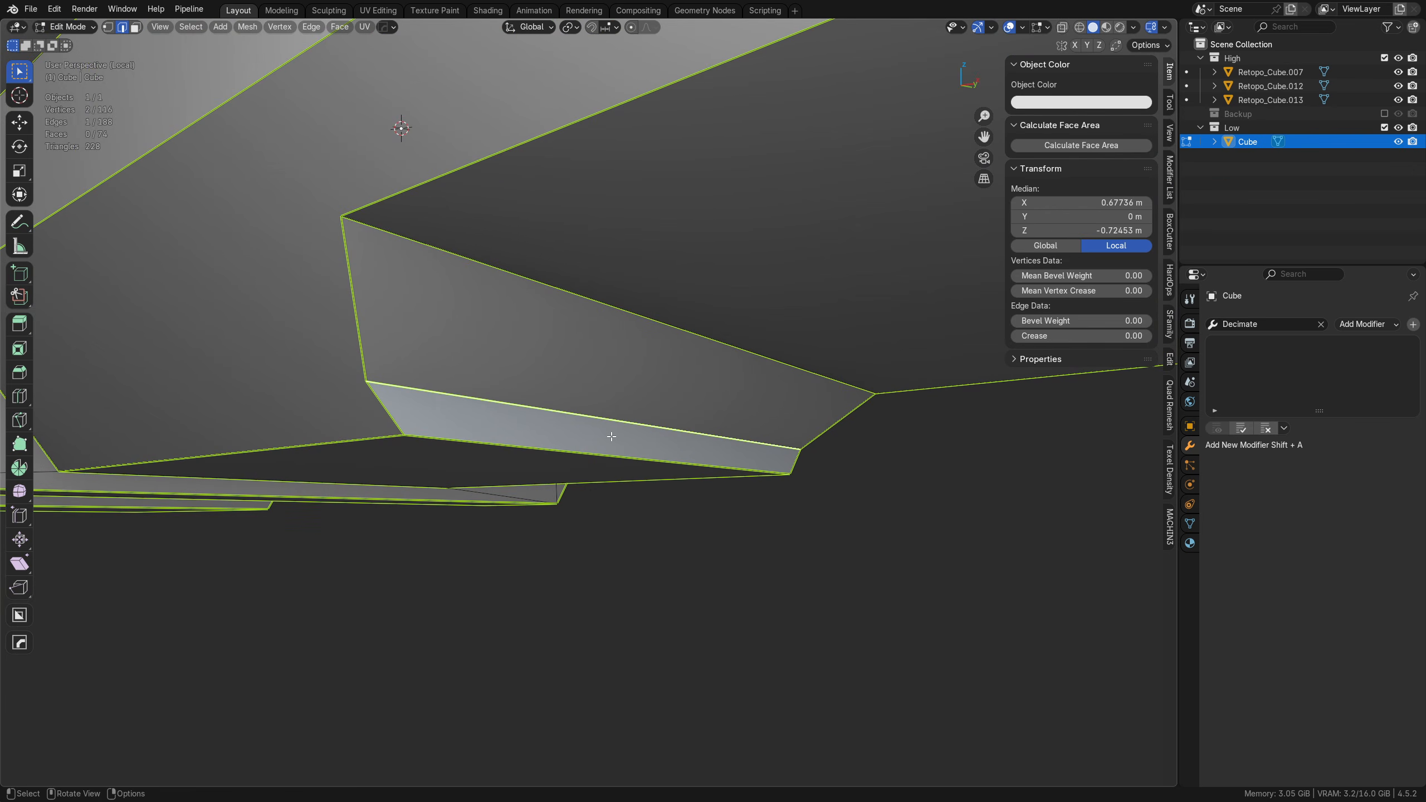
{"action": "key", "text": "ctrl+e"}
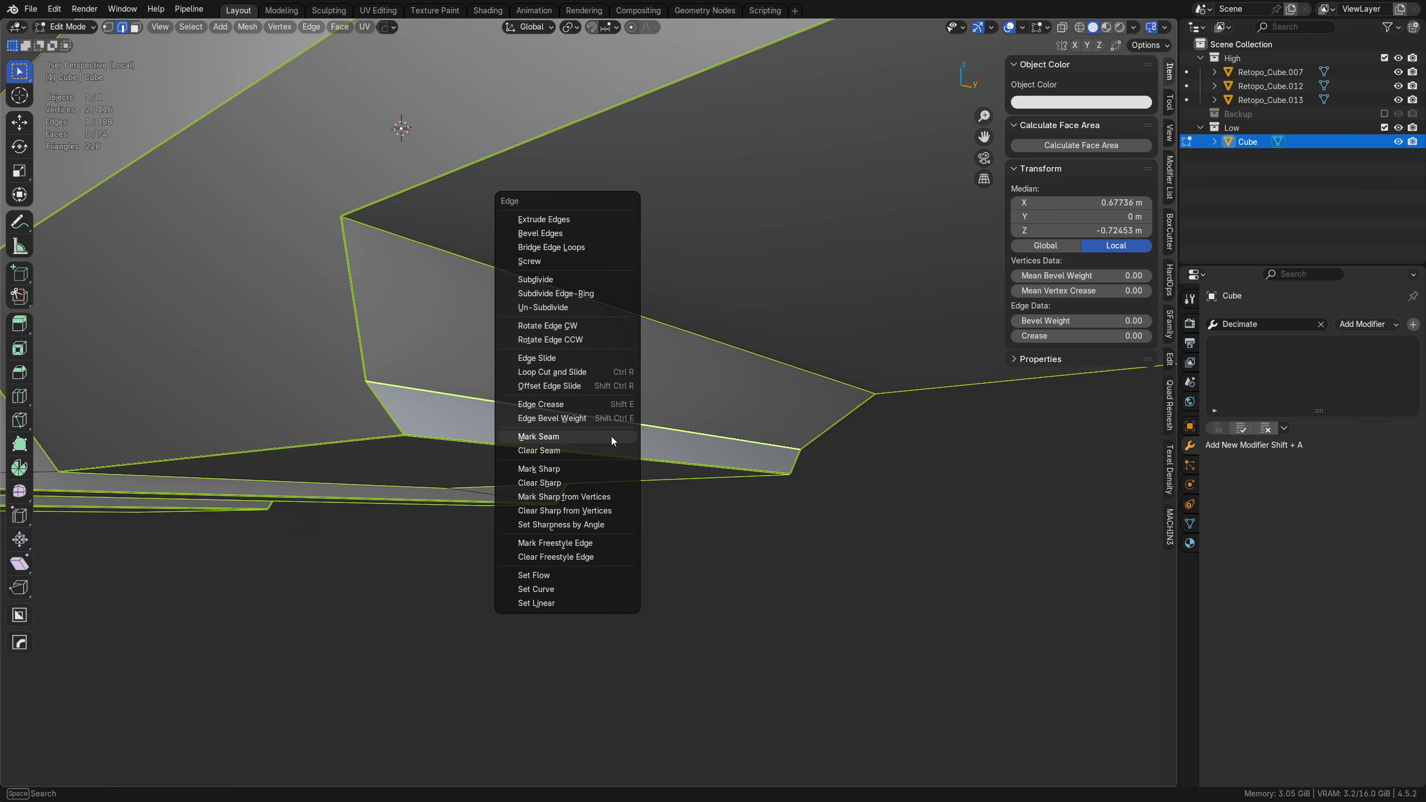
{"action": "left_click", "coordinate": [575, 468]}
{"action": "key", "text": "ctrl+e"}
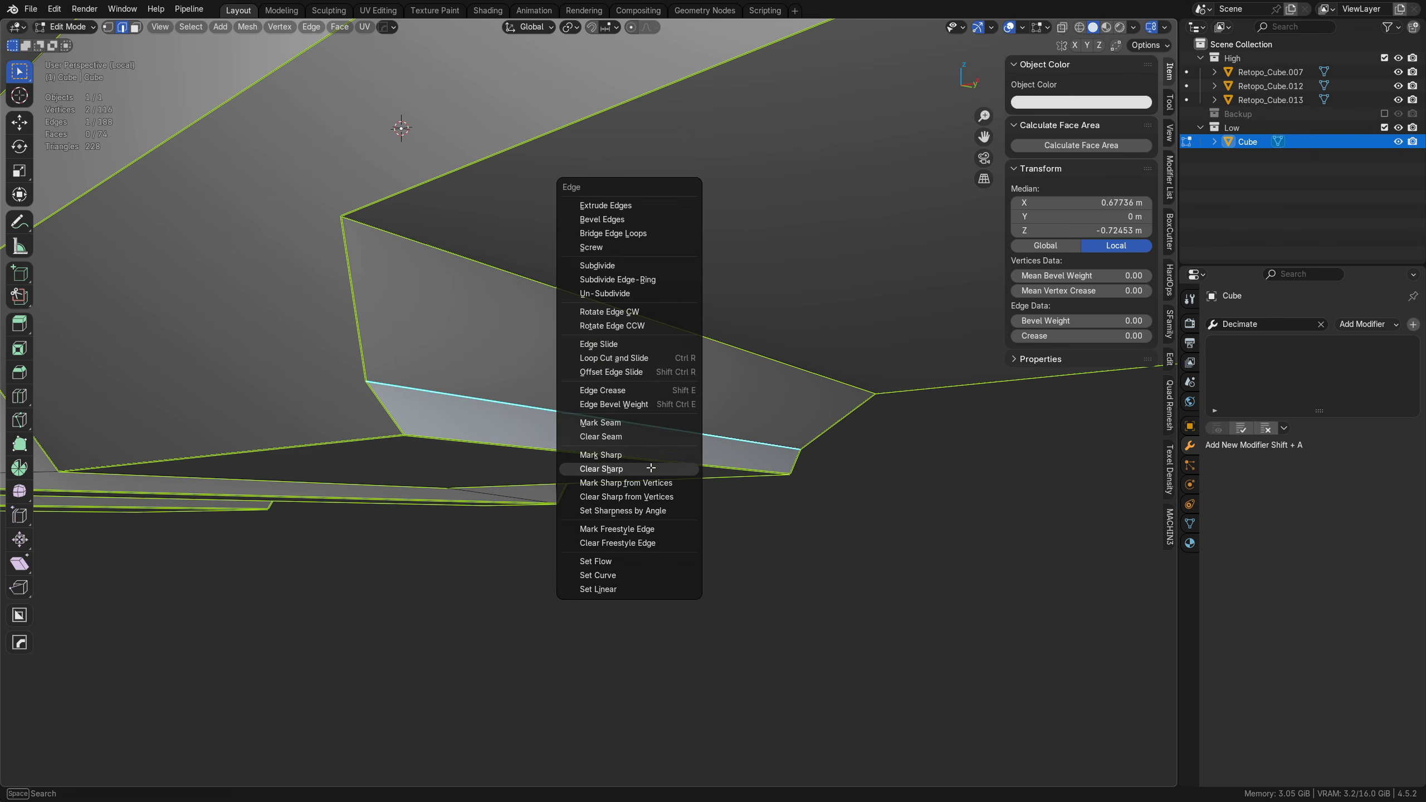
{"action": "left_click", "coordinate": [654, 468]}
{"action": "left_click", "coordinate": [692, 538]}
Step: Examine the underside and side walls, comparing the shading in Object Mode with the seams in Edit Mode
{"action": "middle_click_drag", "start_coordinate": [724, 544], "coordinate": [606, 563]}
{"action": "key", "text": "Tab"}
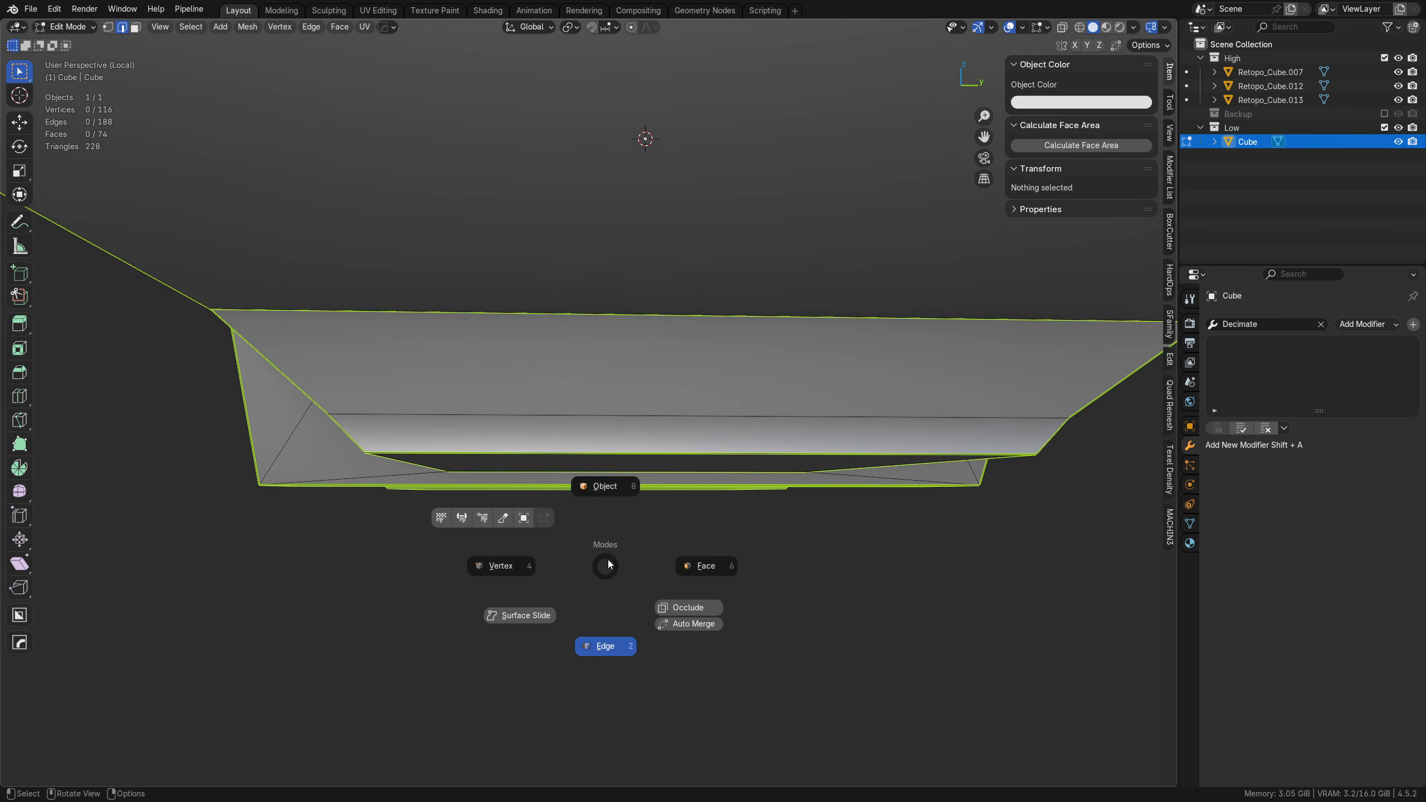
{"action": "left_click", "coordinate": [607, 487]}
{"action": "middle_click_drag", "start_coordinate": [806, 528], "coordinate": [532, 415]}
{"action": "middle_click_drag", "start_coordinate": [675, 415], "coordinate": [589, 428]}
{"action": "key", "text": "shift+w"}
{"action": "key", "text": "Tab"}
{"action": "left_click", "coordinate": [506, 460]}
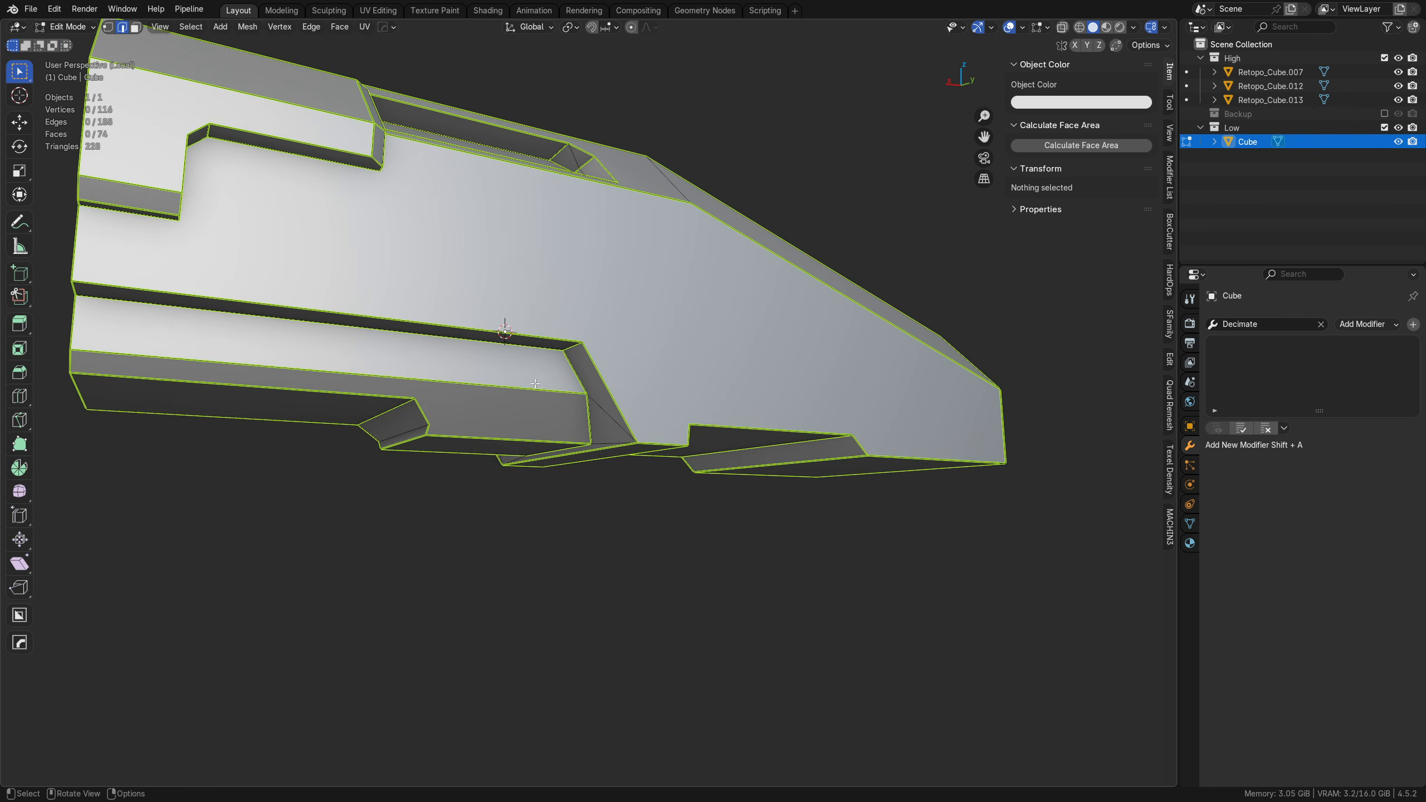
{"action": "middle_click_drag", "start_coordinate": [713, 490], "coordinate": [703, 487]}
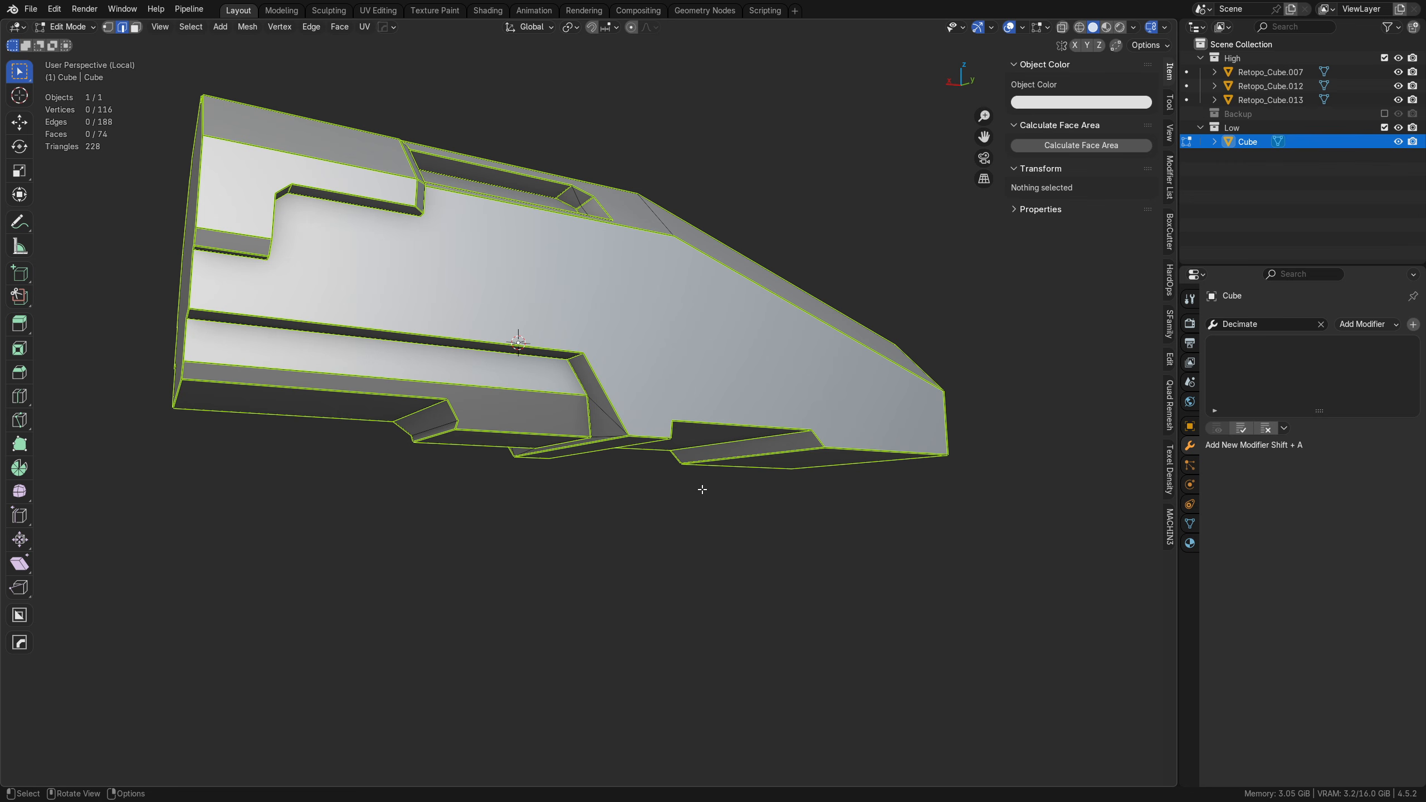
Step: Return to Object Mode and examine the hull's smooth shading from several angles
{"action": "key", "text": "Tab"}
{"action": "left_click", "coordinate": [713, 386]}
{"action": "middle_click_drag", "start_coordinate": [713, 386], "coordinate": [560, 397]}
{"action": "left_click", "coordinate": [494, 378]}
{"action": "middle_click_drag", "start_coordinate": [580, 346], "coordinate": [621, 407], "text": "shift"}
{"action": "scroll", "coordinate": [605, 399], "scroll_direction": "up", "scroll_amount": 2}
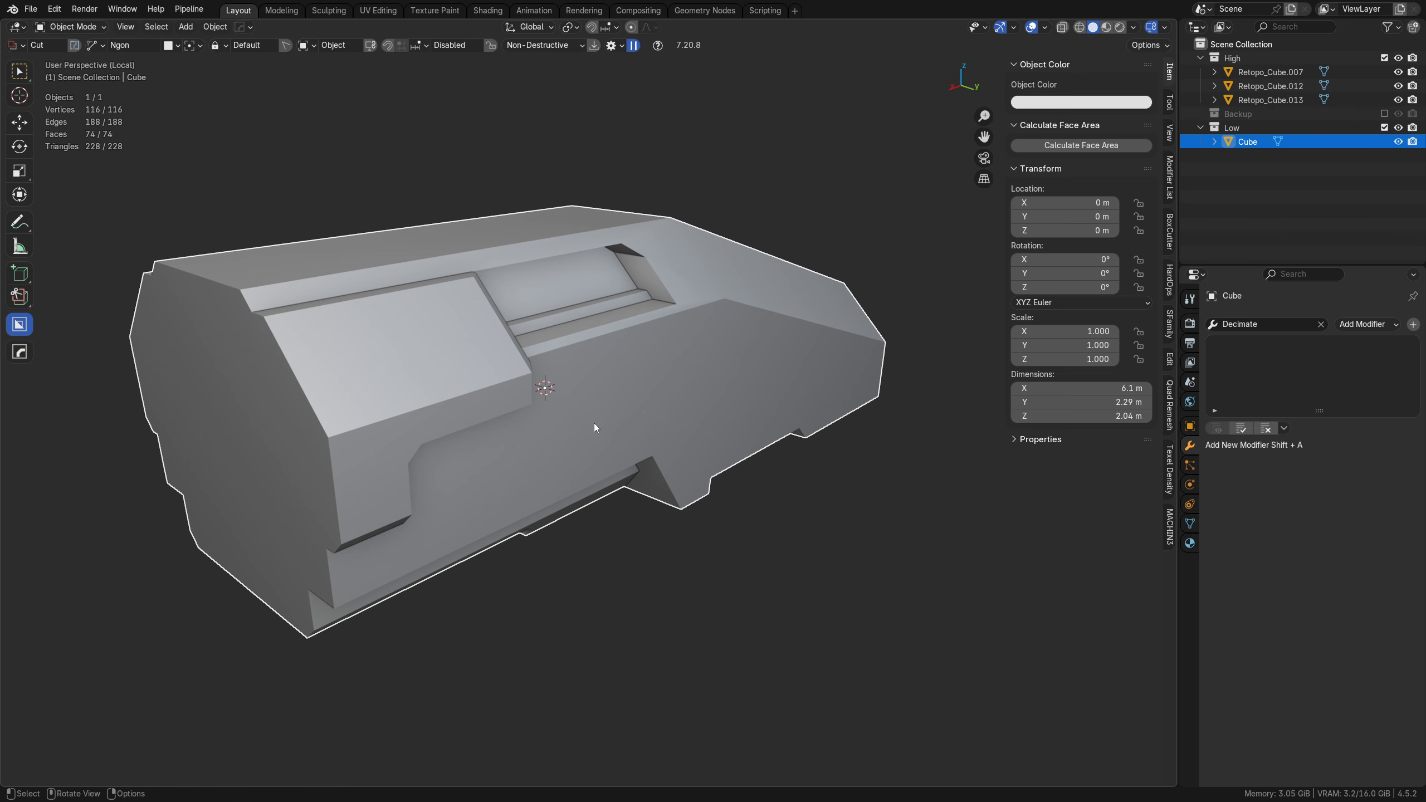
{"action": "scroll", "coordinate": [628, 408], "scroll_direction": "down", "scroll_amount": 3}
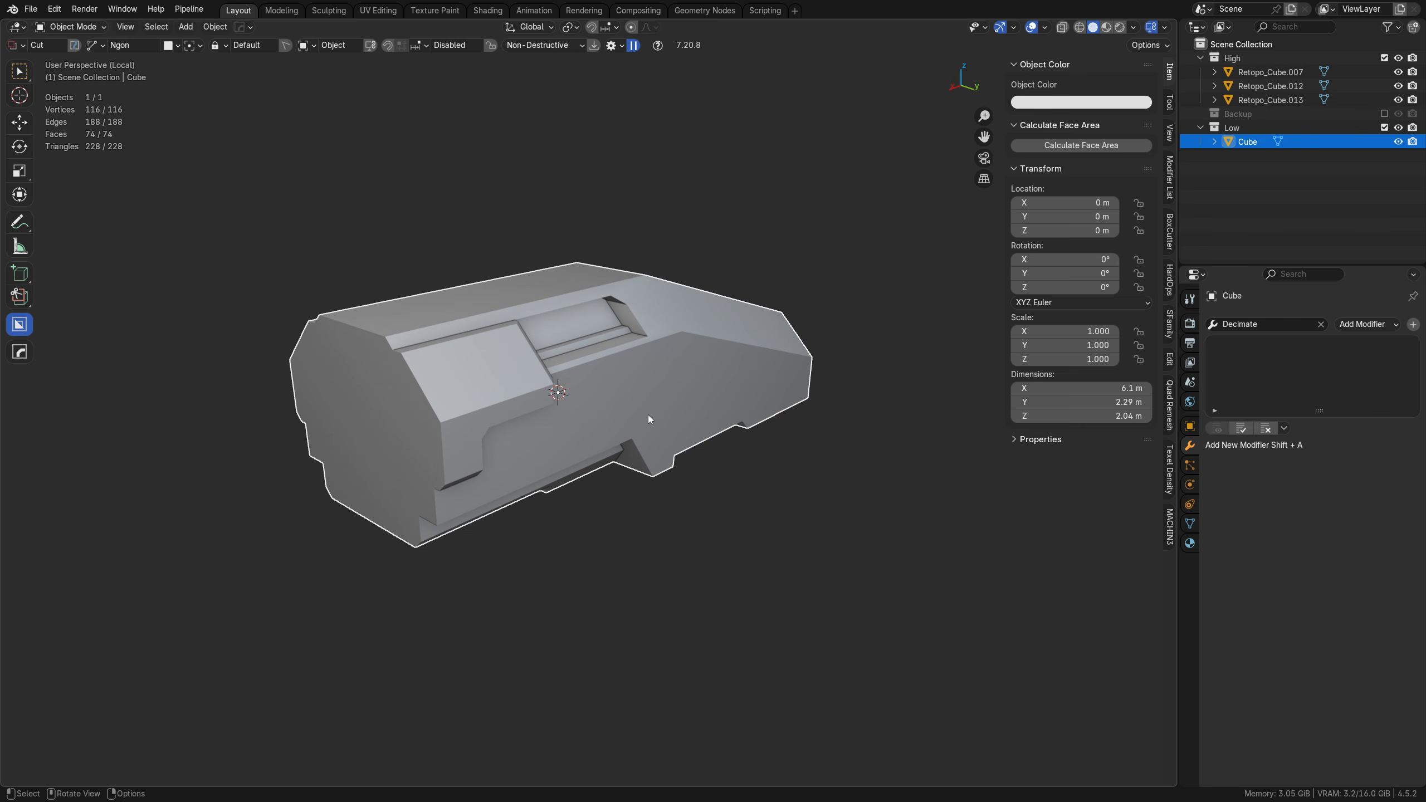
{"action": "mouse_move", "coordinate": [648, 415]}
{"action": "middle_mouse_down"}
{"action": "mouse_move", "coordinate": [662, 430]}
{"action": "mouse_move", "coordinate": [635, 416]}
{"action": "middle_mouse_up"}
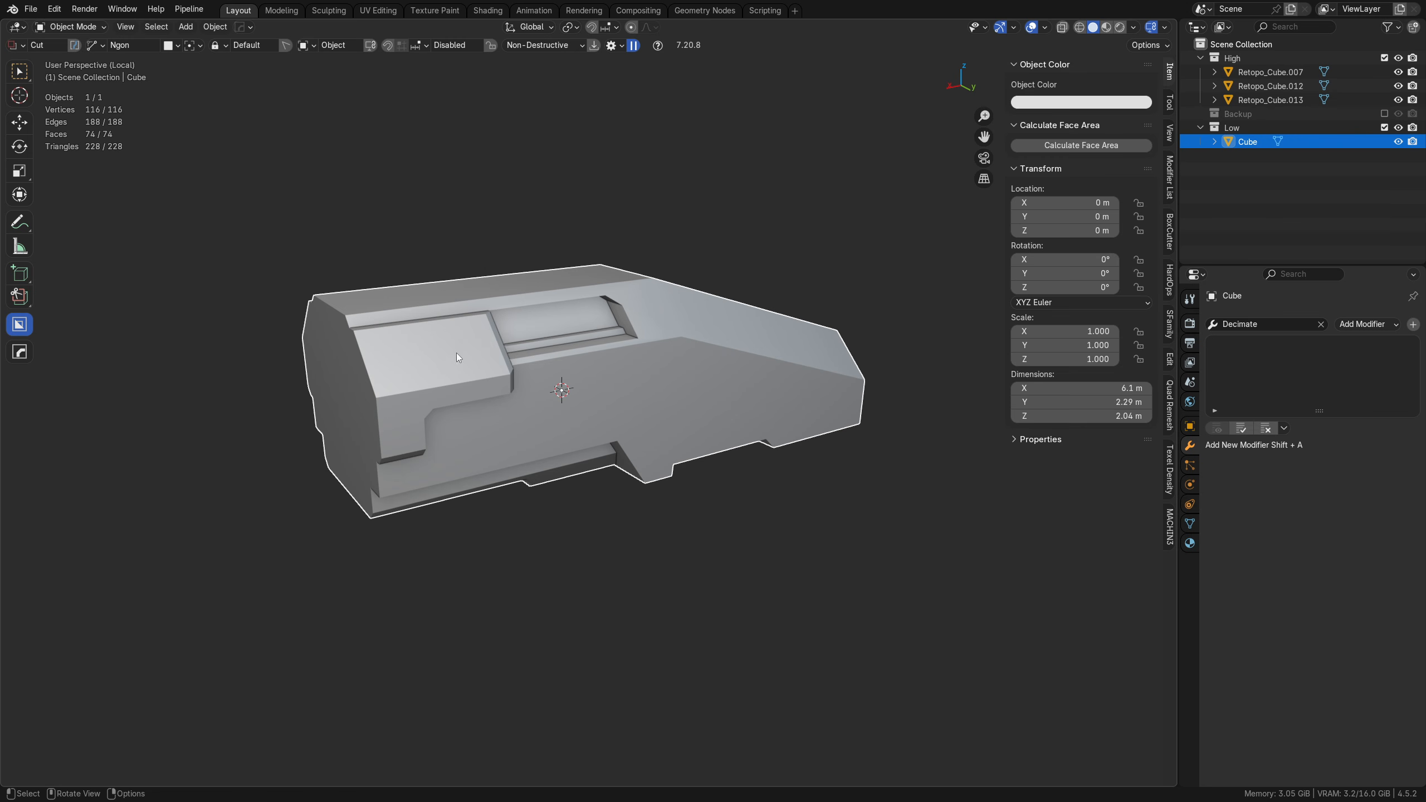
{"action": "middle_click_drag", "start_coordinate": [701, 415], "coordinate": [590, 413]}
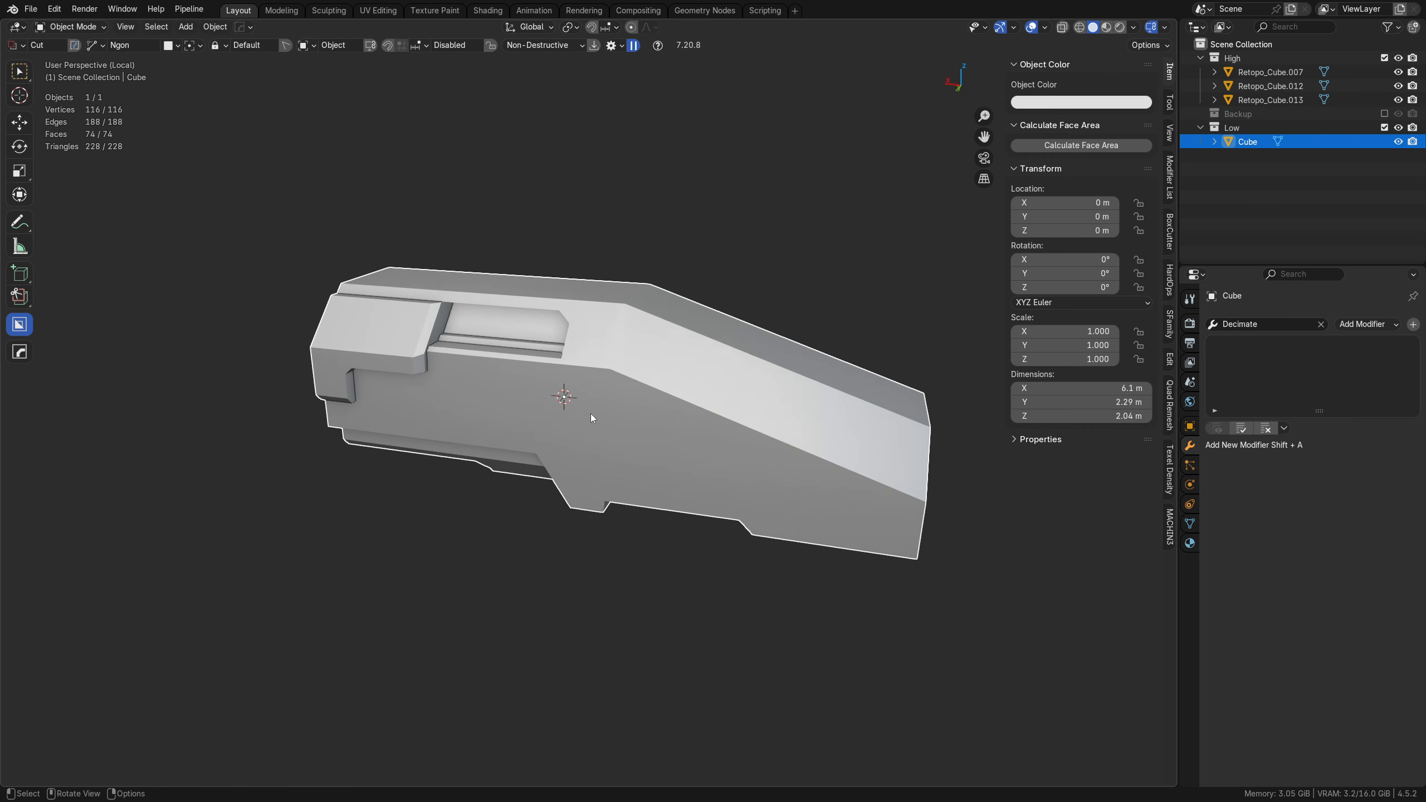
{"action": "middle_click_drag", "start_coordinate": [717, 408], "coordinate": [681, 408]}
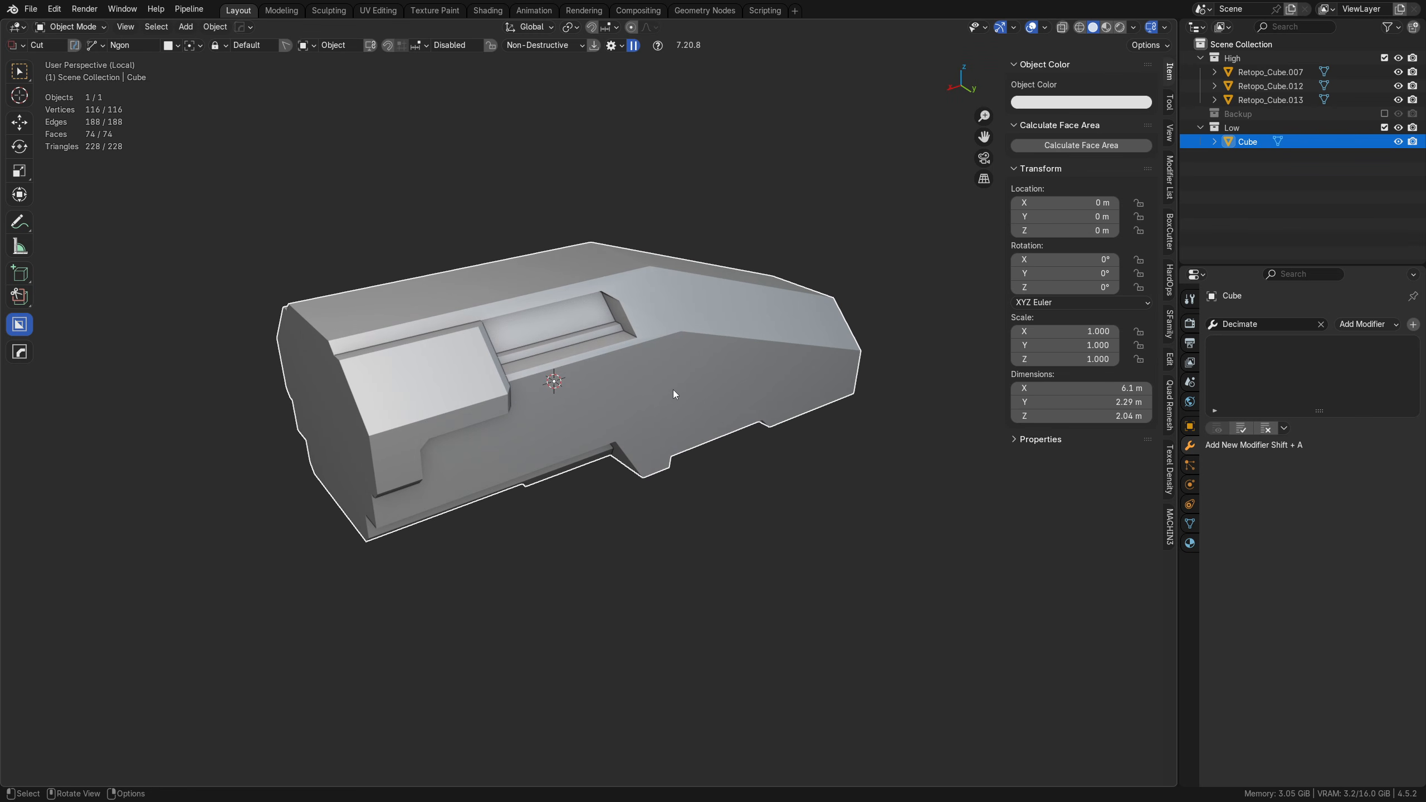
Step: Open the UV Editing workspace and unwrap all of the Cube's faces with the Conformal method
{"action": "left_click", "coordinate": [377, 11]}
{"action": "key", "text": "Tab"}
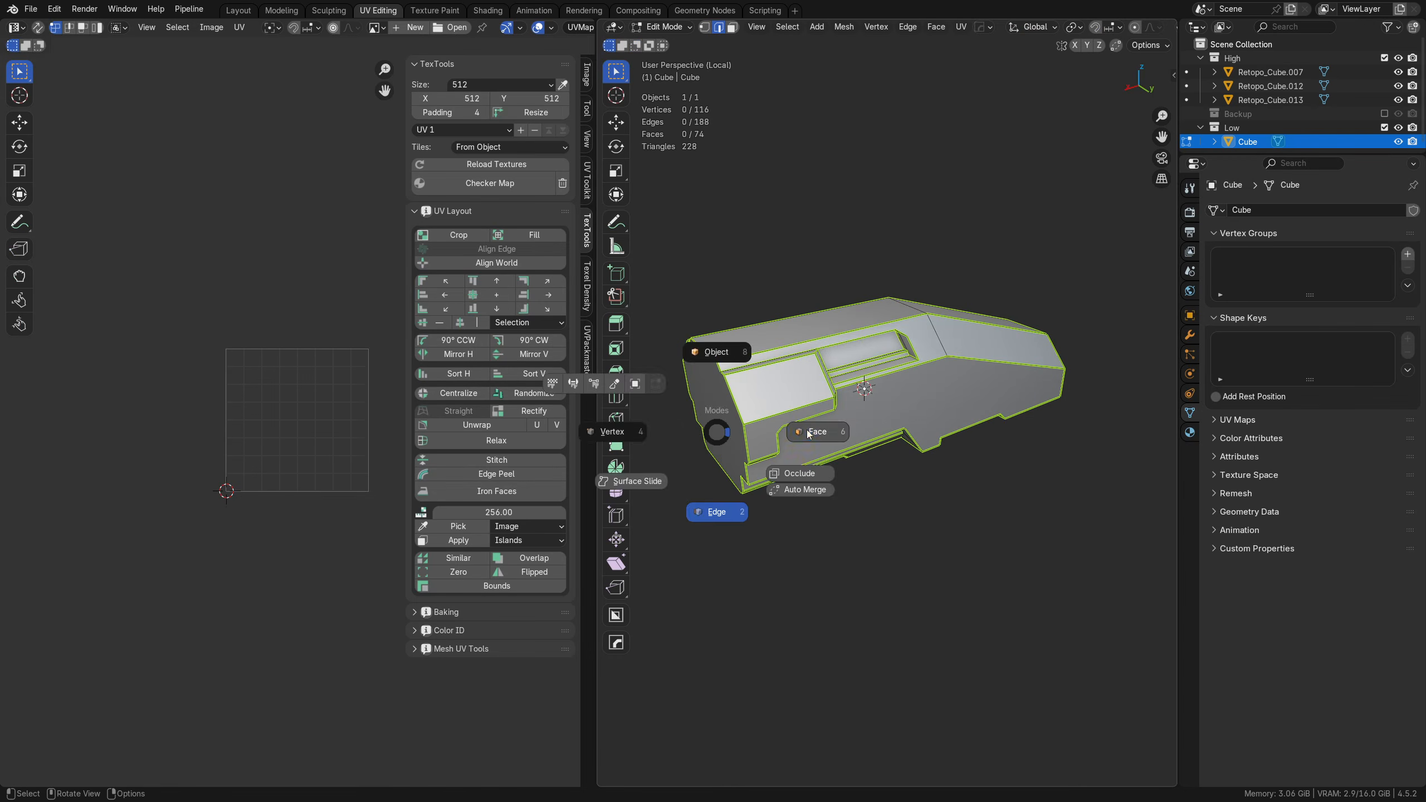
{"action": "left_click", "coordinate": [804, 430]}
{"action": "key", "text": "a"}
{"action": "scroll", "coordinate": [227, 454], "scroll_direction": "up", "scroll_amount": 4}
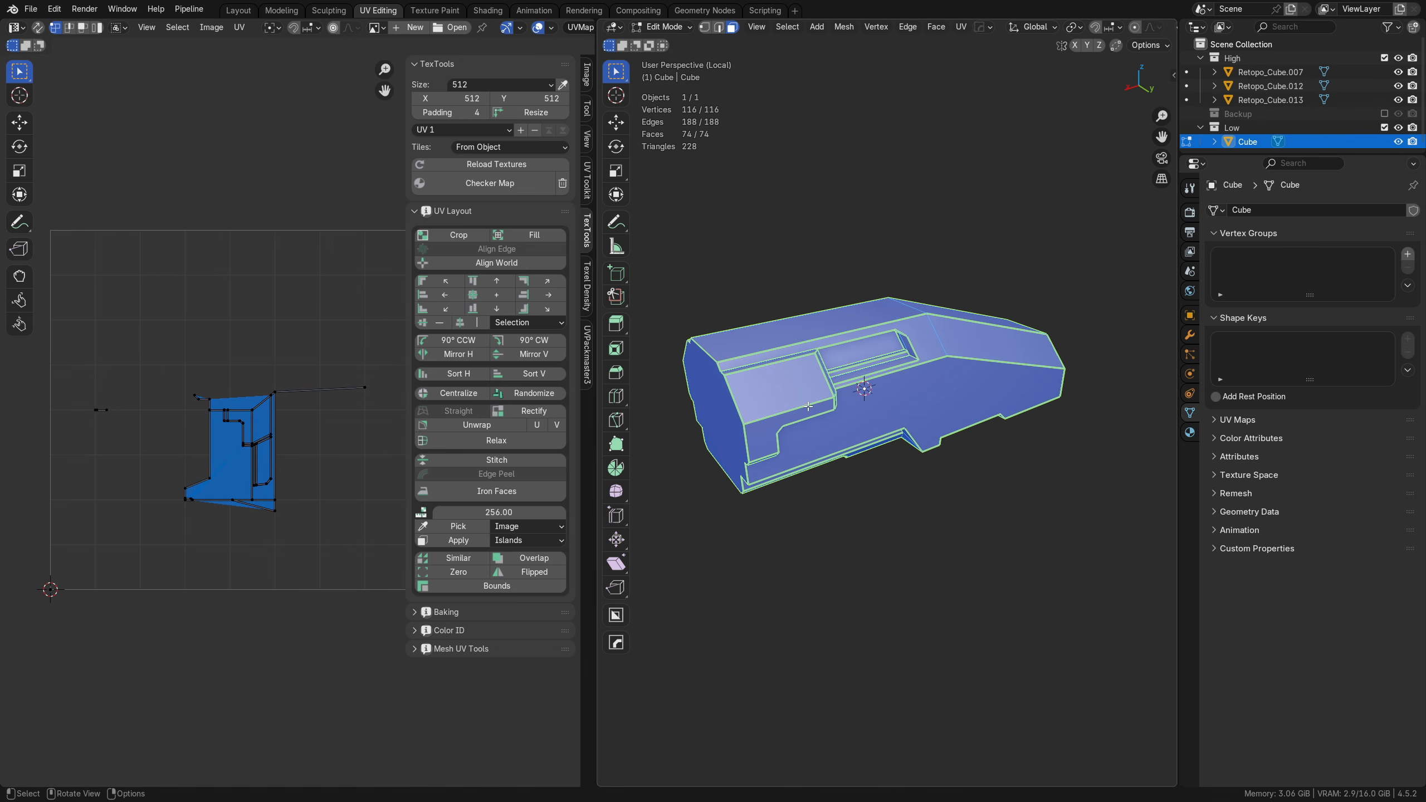
{"action": "key", "text": "u"}
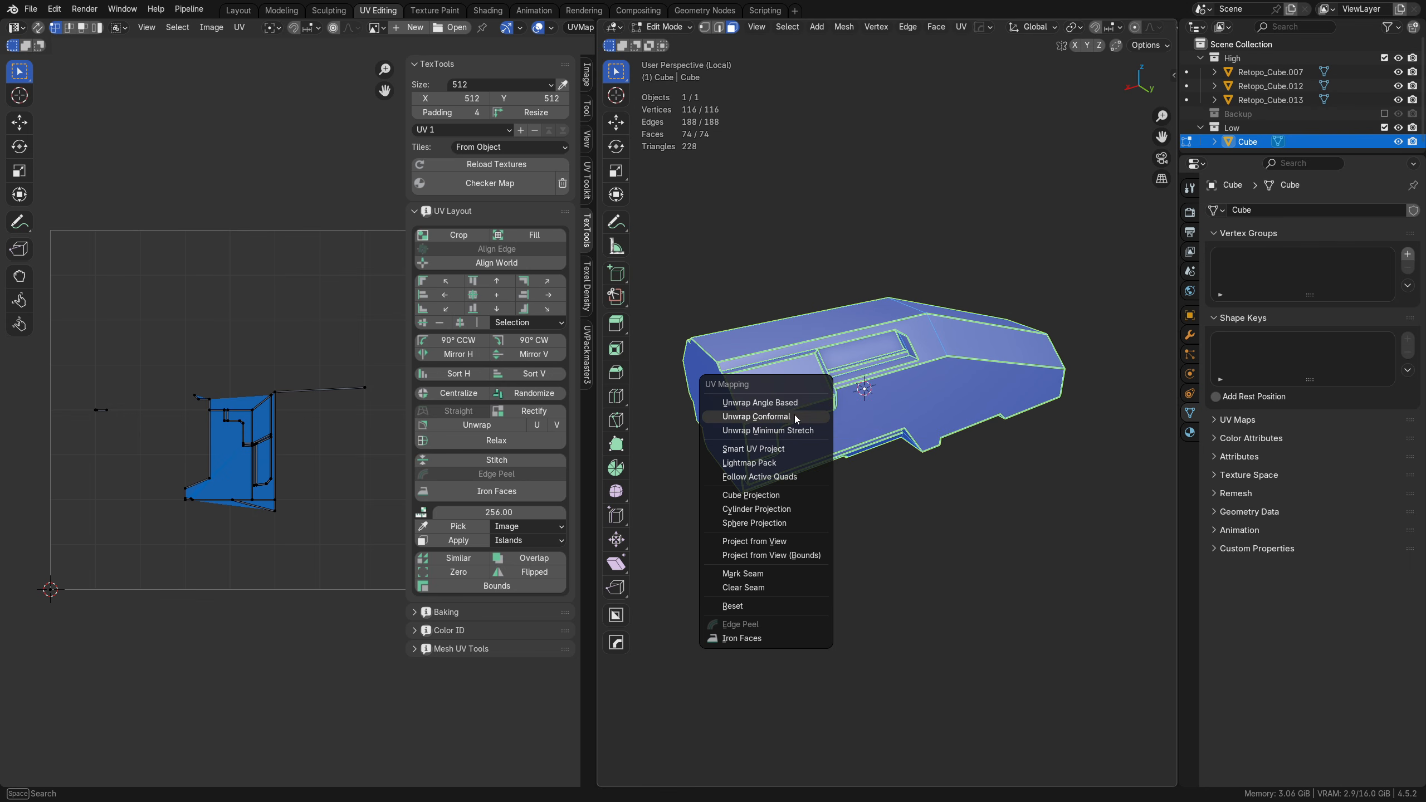
{"action": "left_click", "coordinate": [794, 415]}
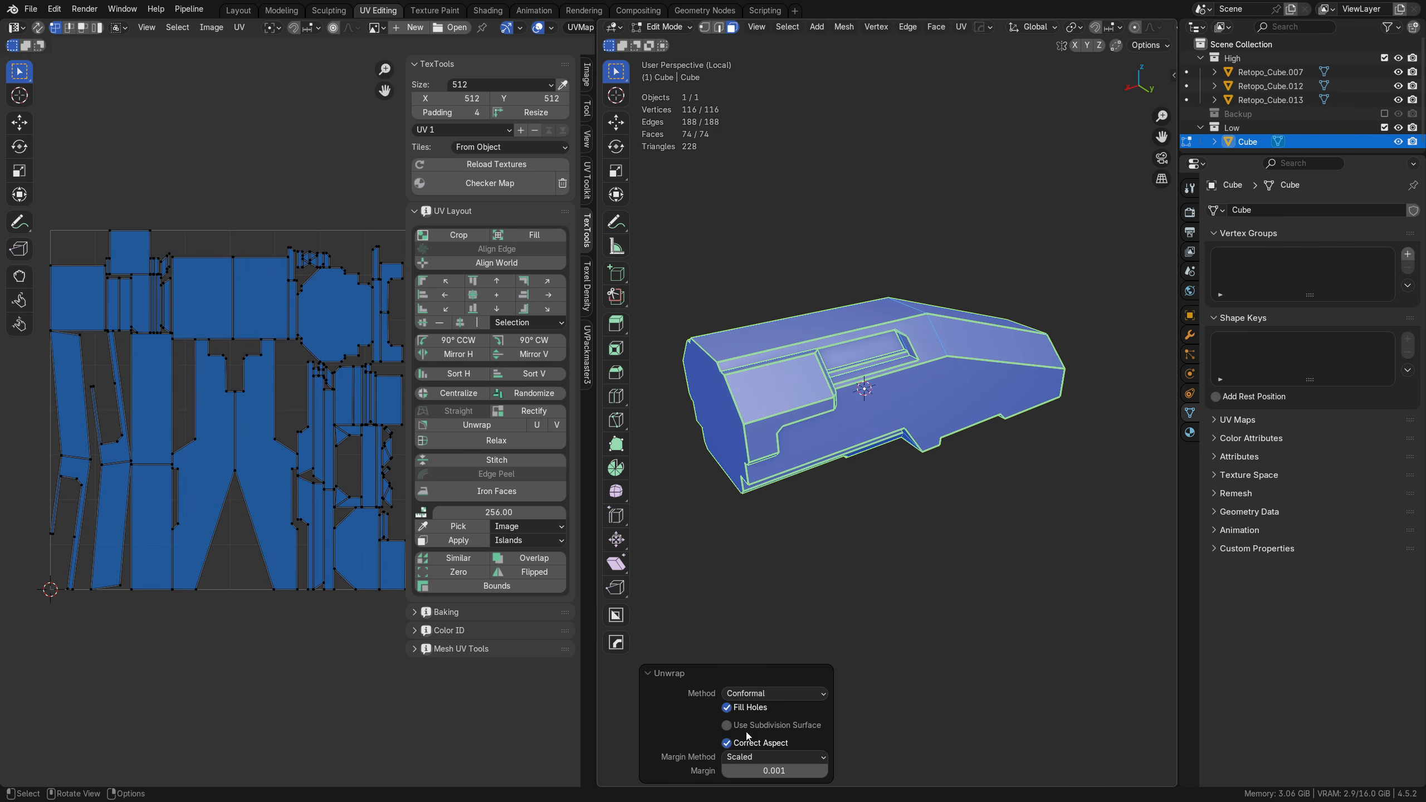
{"action": "left_click", "coordinate": [757, 709]}
Step: Straighten one tilted long edge on each of the two bent strip-shaped UV islands, using UV edge selection
{"action": "scroll", "coordinate": [193, 457], "scroll_direction": "up", "scroll_amount": 1}
{"action": "middle_click_drag", "start_coordinate": [179, 451], "coordinate": [383, 438], "text": "shift"}
{"action": "middle_click_drag", "start_coordinate": [246, 438], "coordinate": [301, 409], "text": "shift"}
{"action": "scroll", "coordinate": [301, 408], "scroll_direction": "up", "scroll_amount": 2}
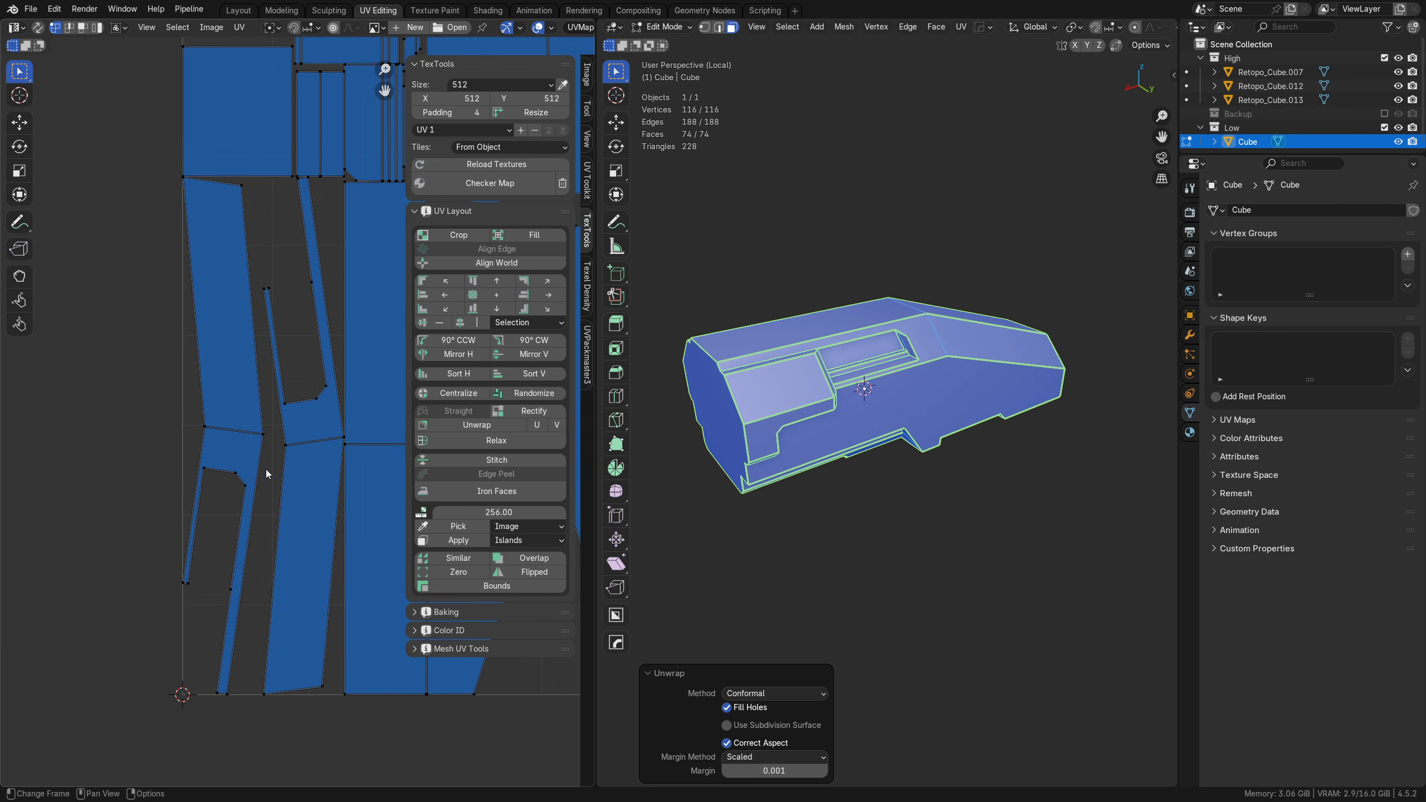
{"action": "key", "text": "Tab"}
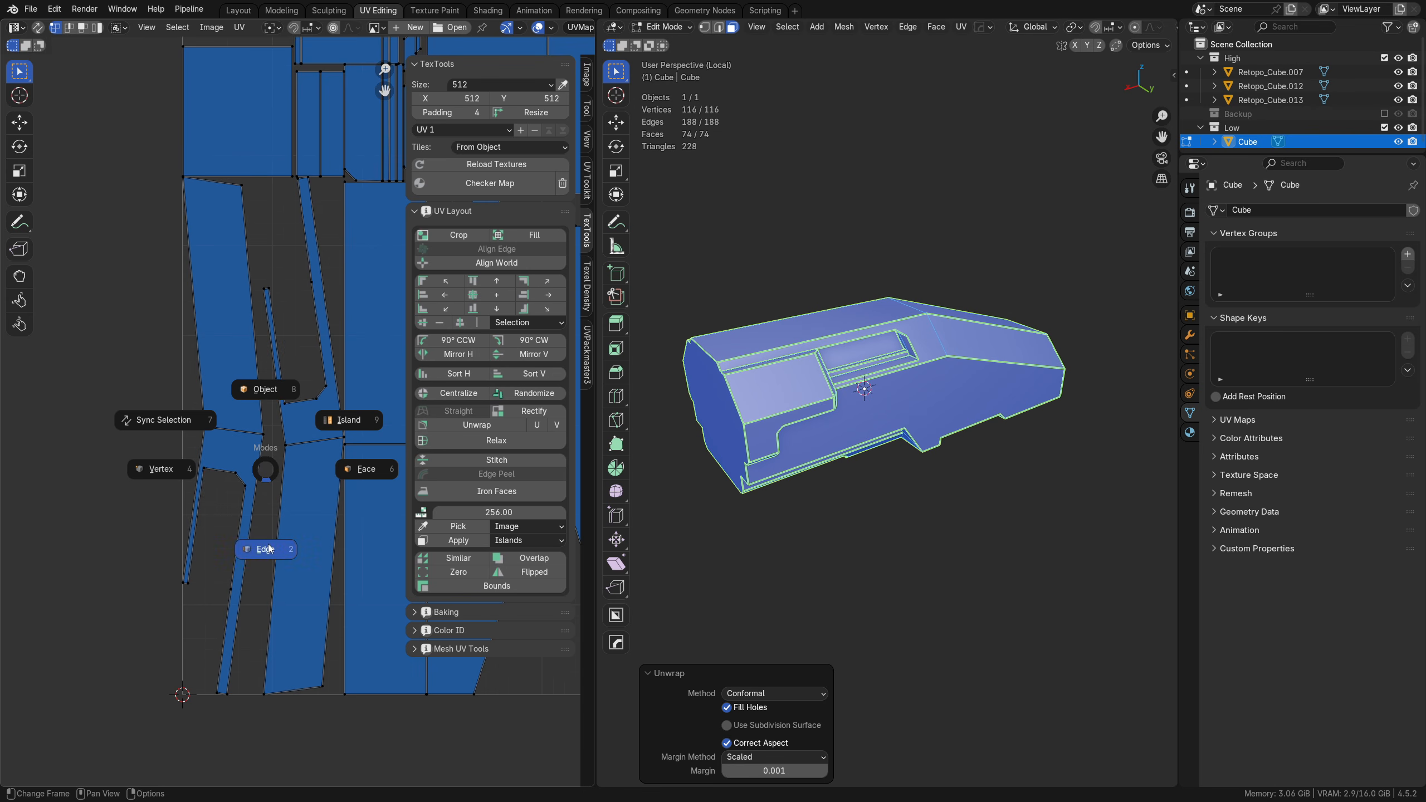
{"action": "left_click", "coordinate": [269, 549]}
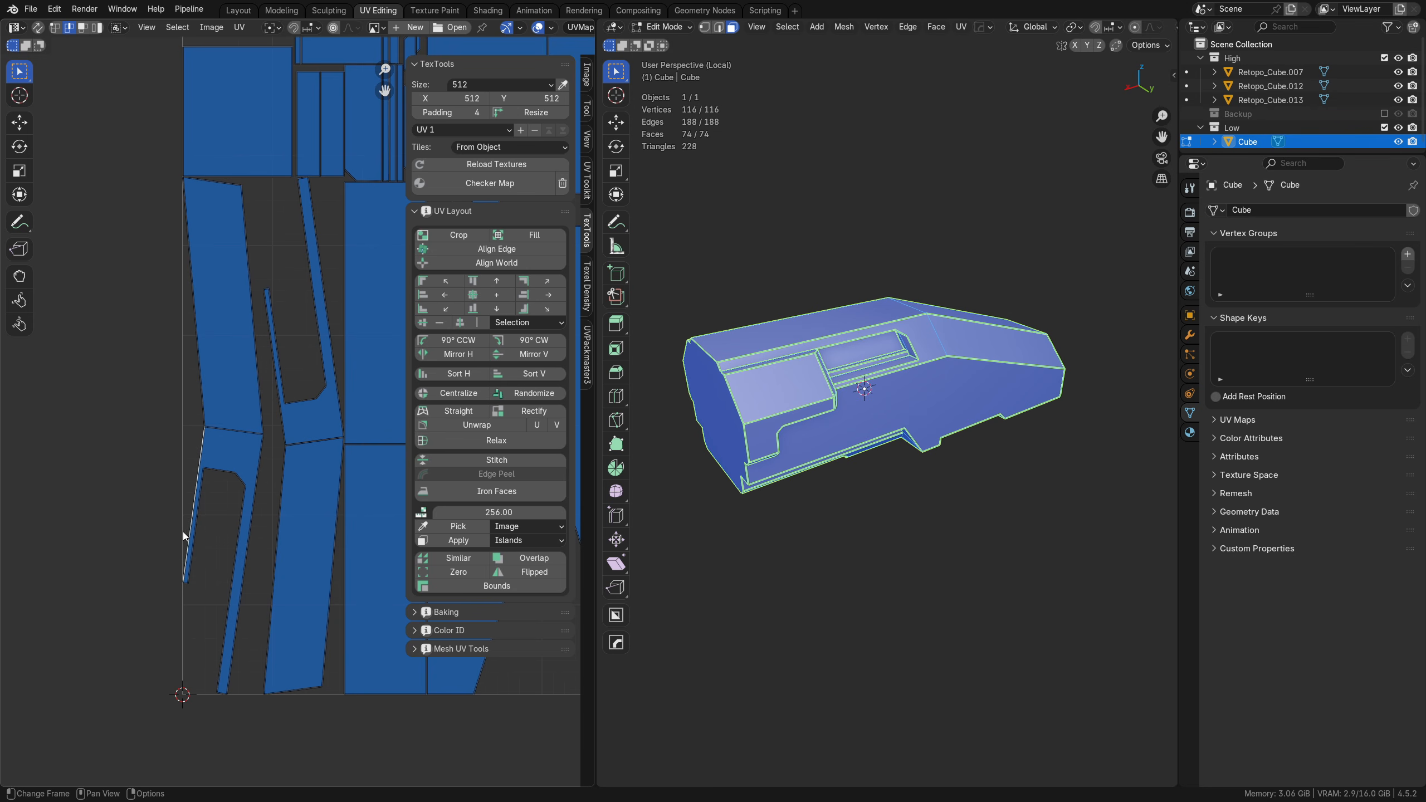
{"action": "left_click", "coordinate": [464, 415]}
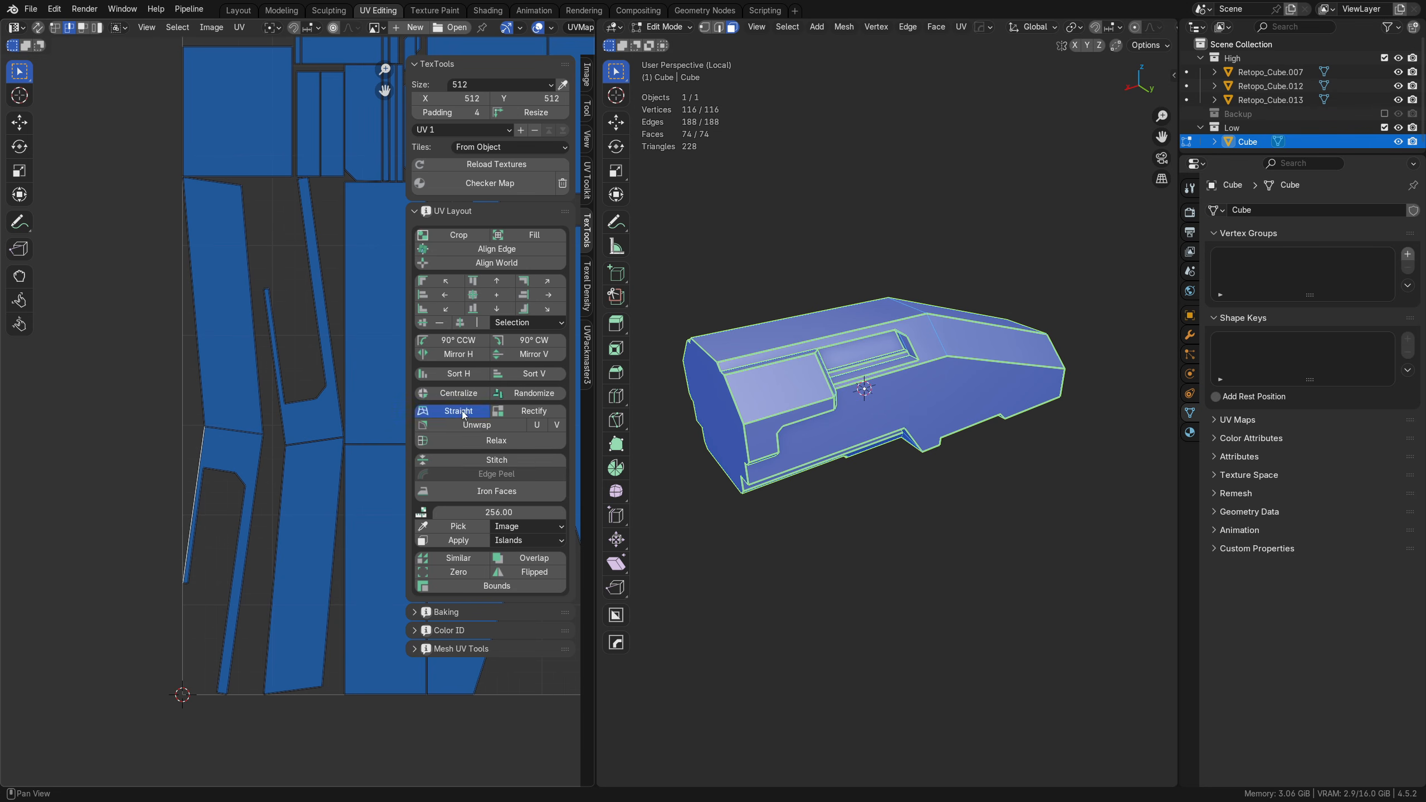
{"action": "left_click", "coordinate": [305, 374]}
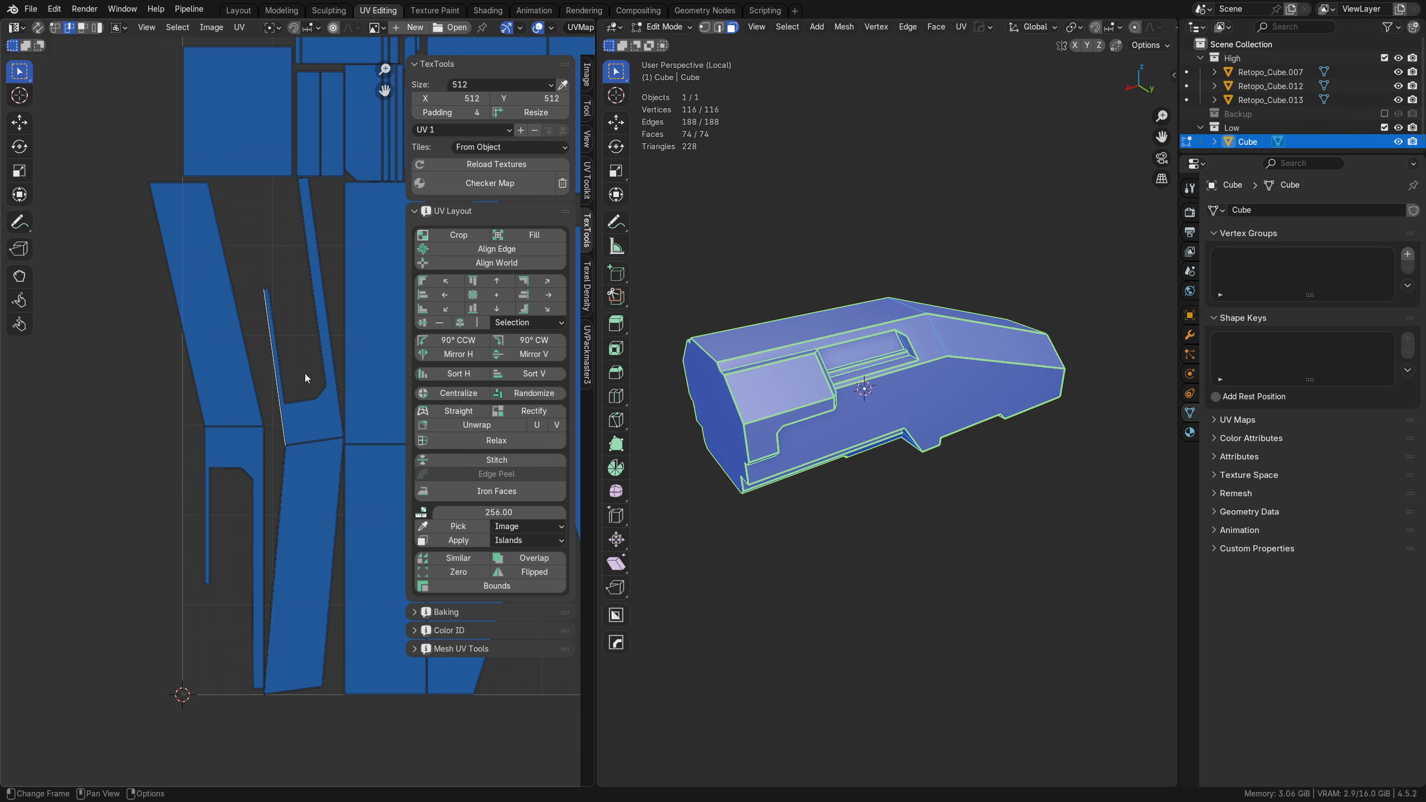
{"action": "left_click", "coordinate": [458, 411]}
Step: Move the two bent strip-shaped islands into empty space away from the other UVs, using island selection
{"action": "key", "text": "Tab"}
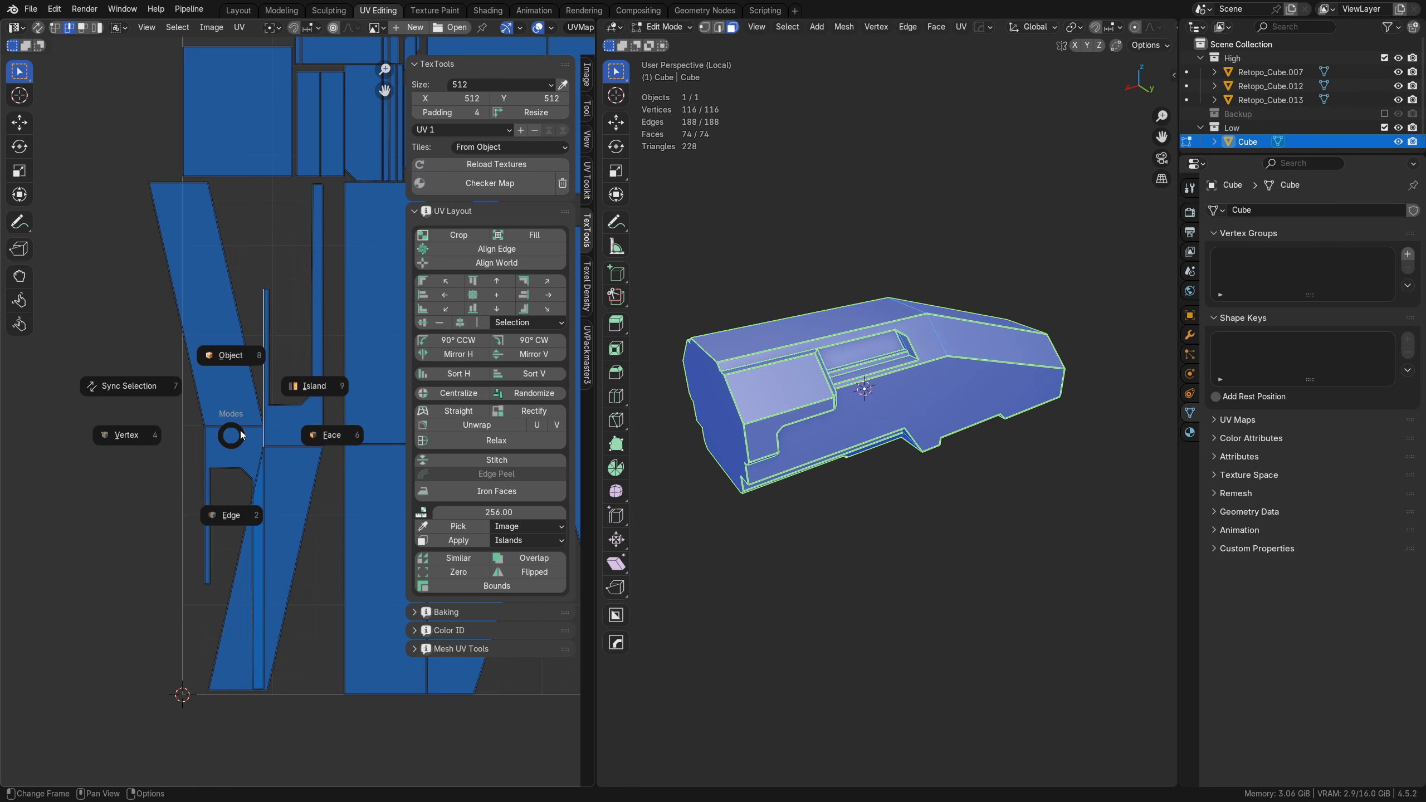
{"action": "left_click", "coordinate": [256, 412]}
{"action": "left_click", "coordinate": [231, 405]}
{"action": "key", "text": "g"}
{"action": "left_click", "coordinate": [69, 457]}
{"action": "middle_click_drag", "start_coordinate": [240, 465], "coordinate": [353, 464]}
{"action": "left_click", "coordinate": [389, 470]}
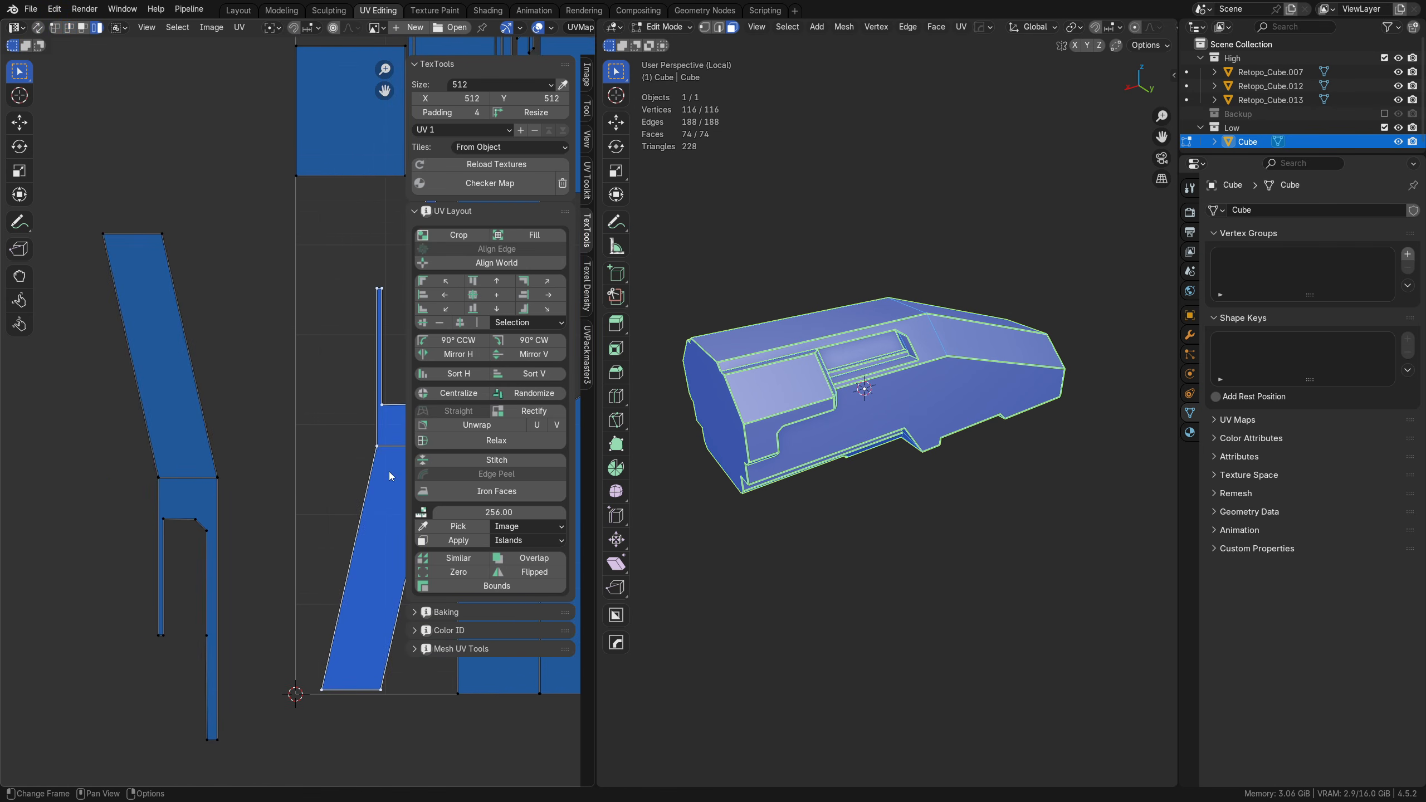
{"action": "key", "text": "g"}
{"action": "left_click", "coordinate": [322, 507]}
Step: Straighten the slanted section of the first strip island by aligning the vertices of each long side vertically, using UV vertex selection
{"action": "key", "text": "Tab"}
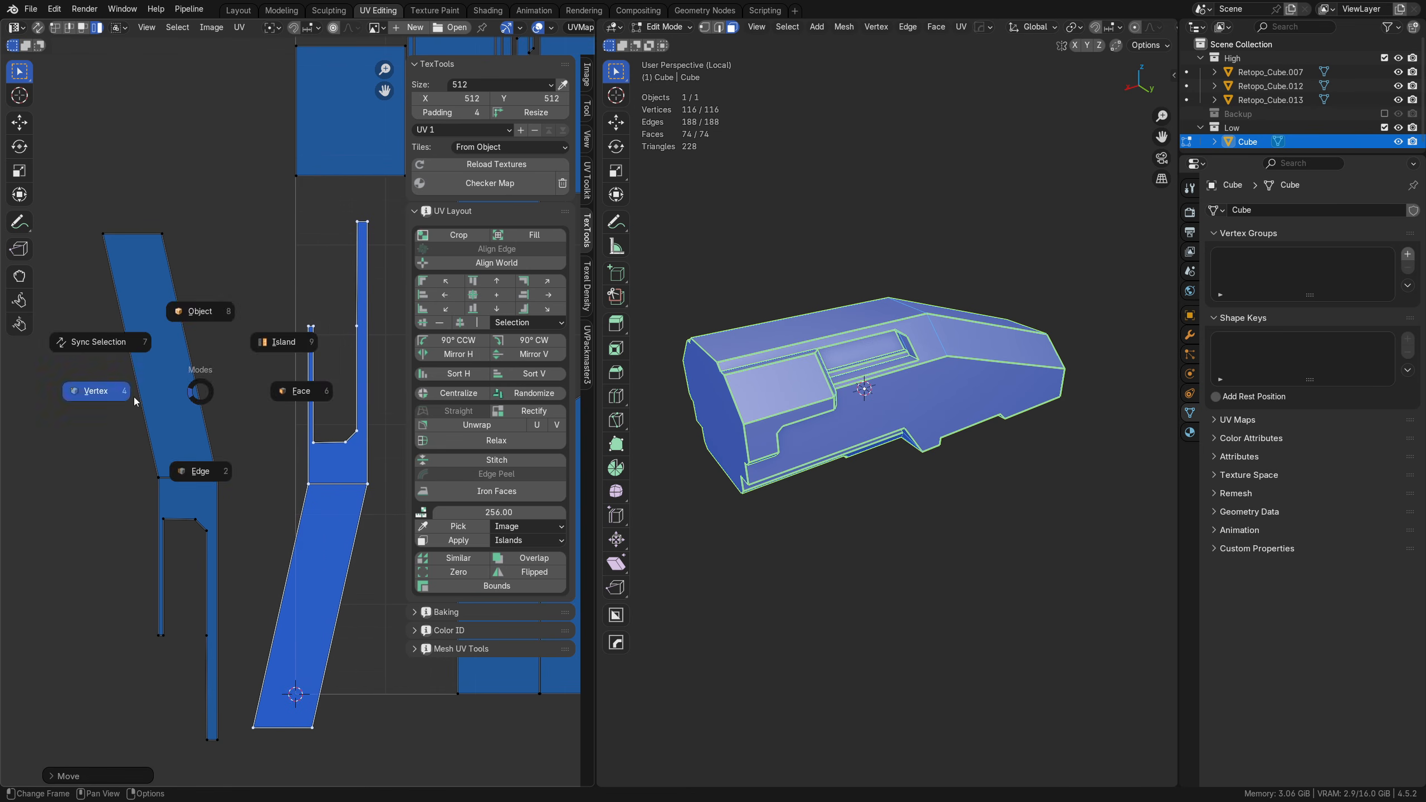
{"action": "left_click", "coordinate": [134, 397]}
{"action": "left_click_drag", "start_coordinate": [120, 513], "coordinate": [241, 456]}
{"action": "left_click_drag", "start_coordinate": [80, 335], "coordinate": [190, 204]}
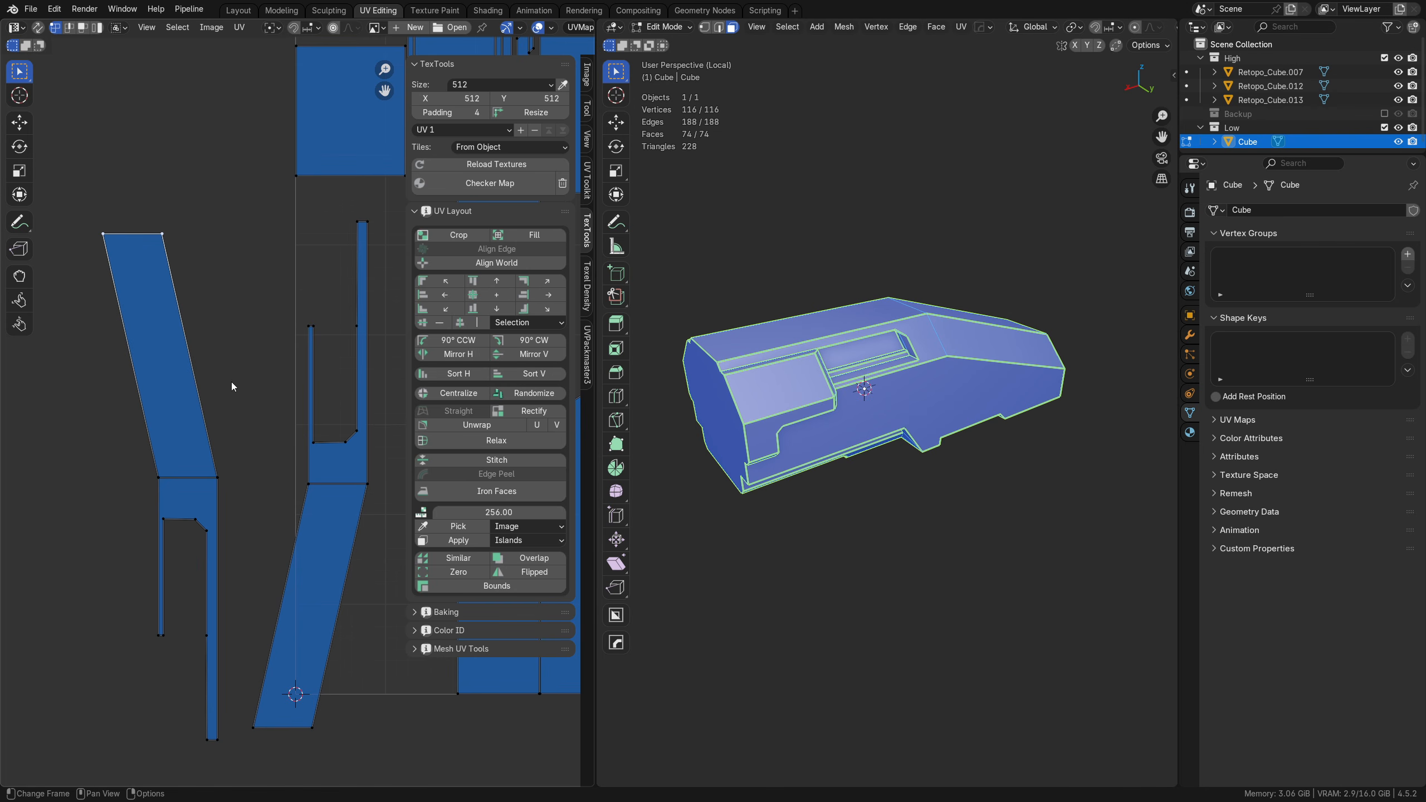
{"action": "left_click_drag", "start_coordinate": [194, 495], "coordinate": [253, 377]}
{"action": "left_click_drag", "start_coordinate": [145, 306], "coordinate": [210, 187], "text": "shift"}
{"action": "key", "text": "alt+a"}
{"action": "left_click", "coordinate": [322, 345]}
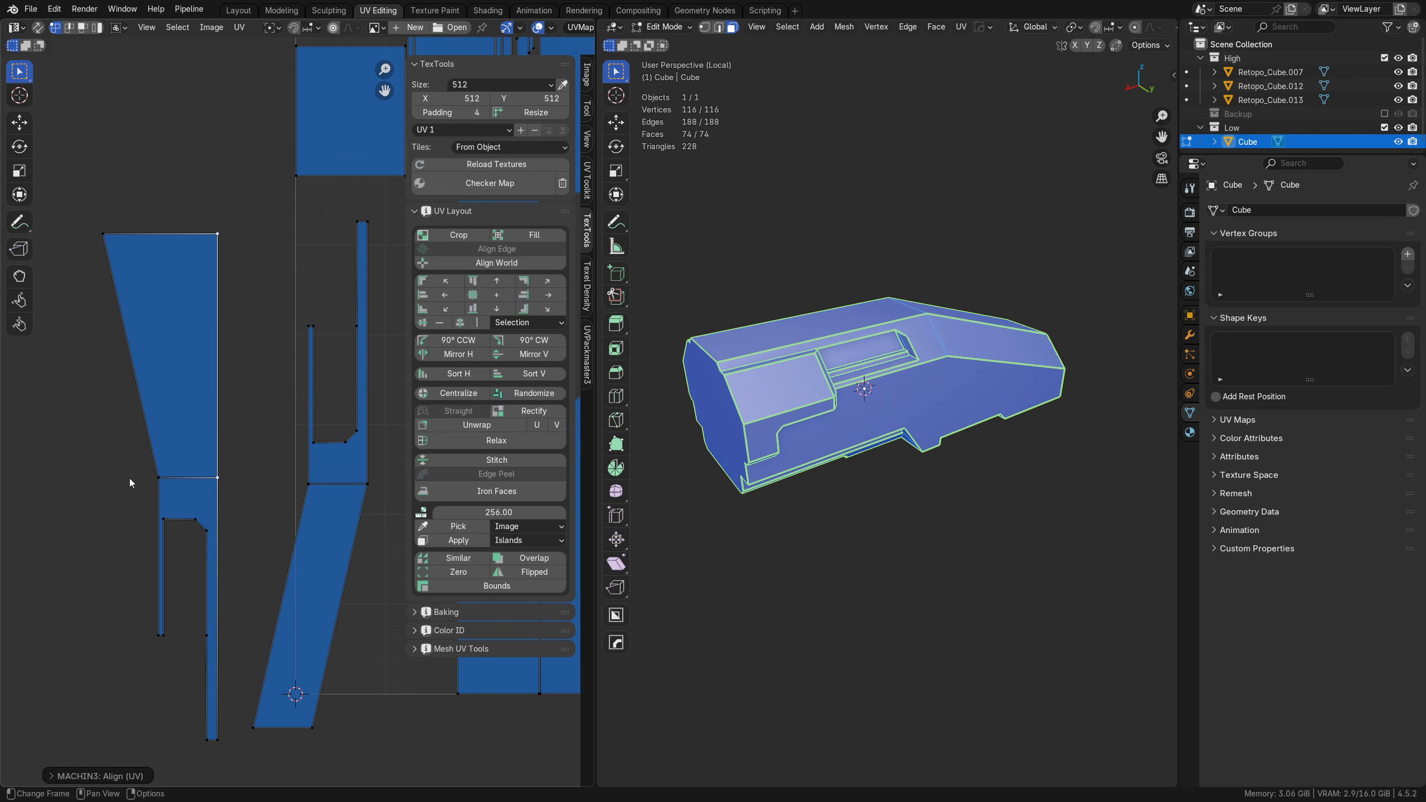
{"action": "key", "text": "alt+a"}
{"action": "left_click", "coordinate": [247, 322]}
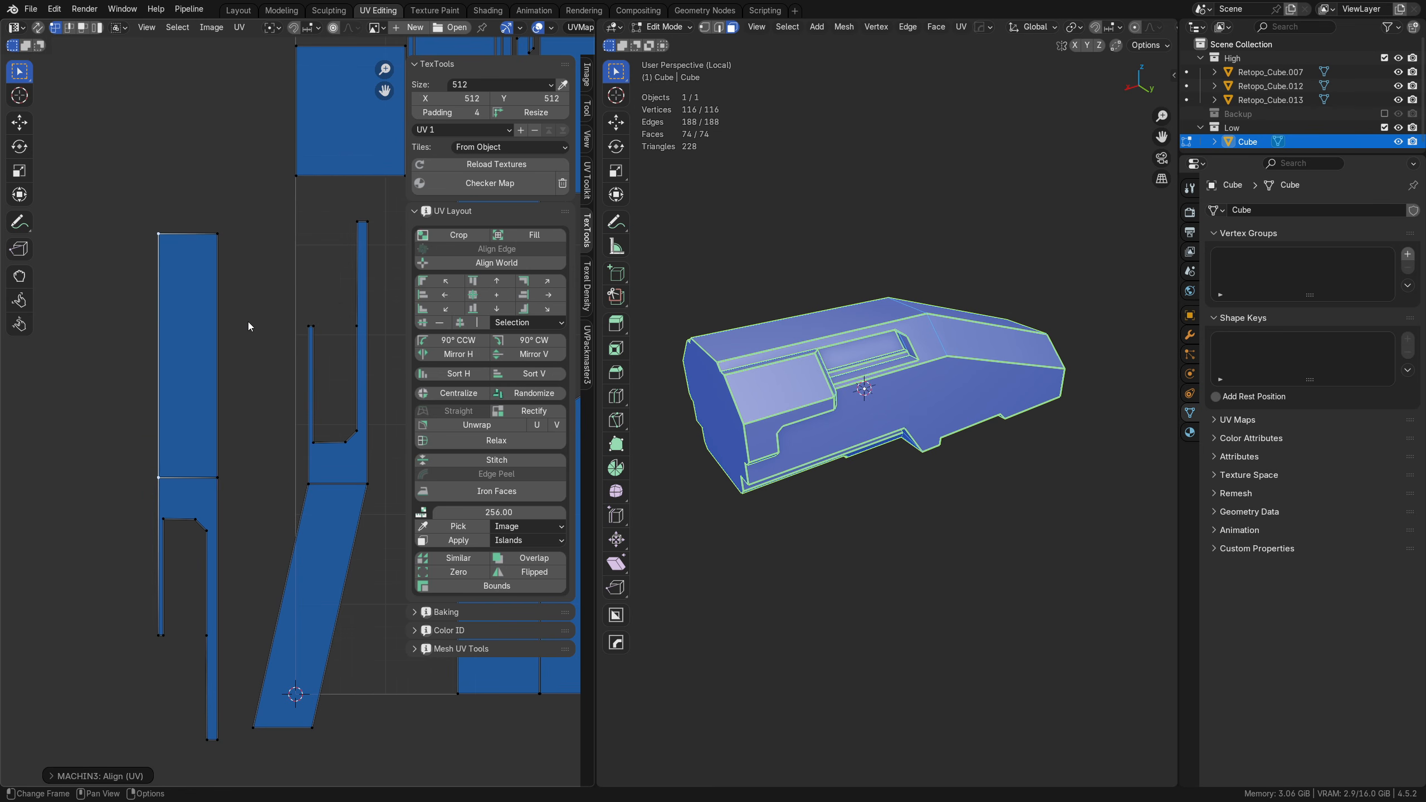
Step: Set the UV snap target to Vertex and move the second strip's two bottom corners along X, in line with the corners above them
{"action": "left_click", "coordinate": [314, 27]}
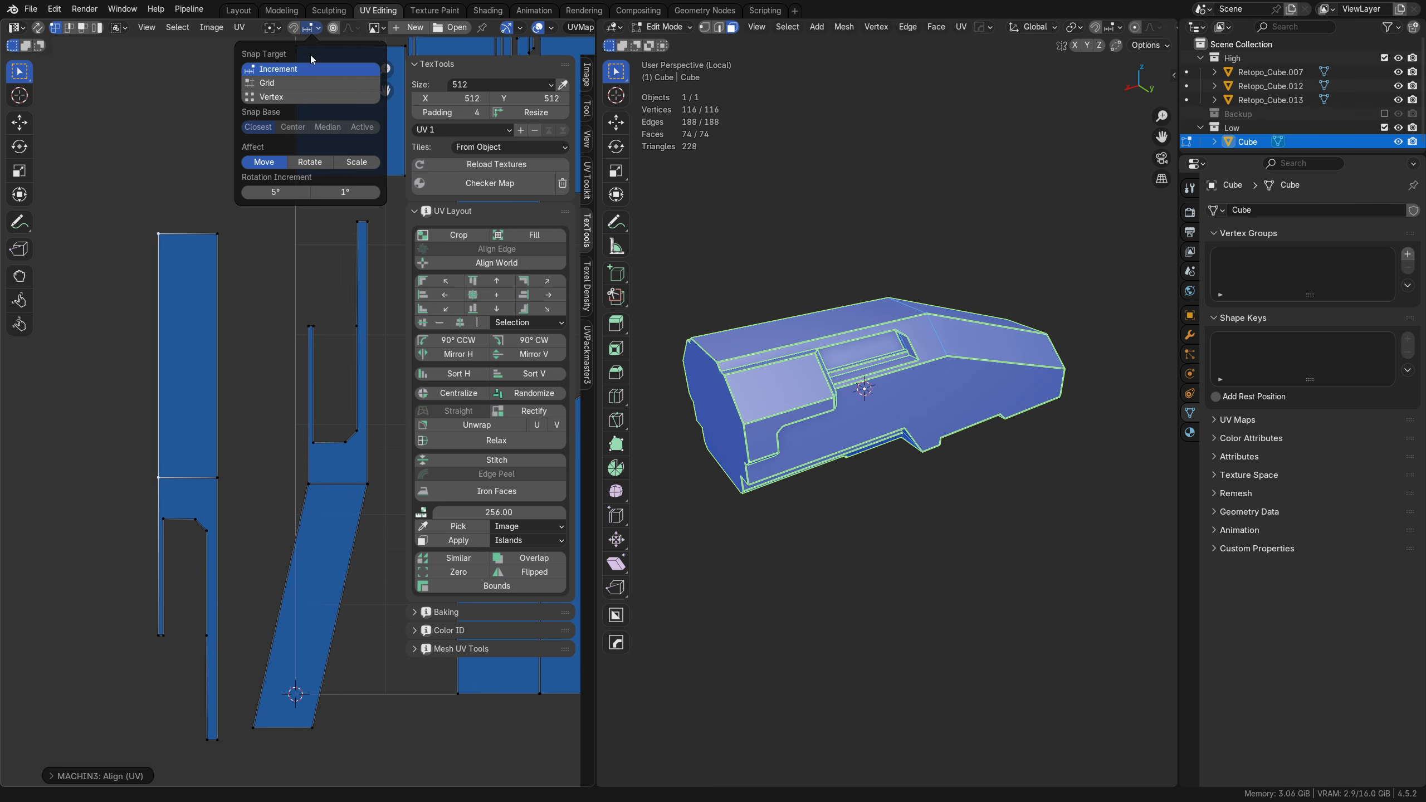
{"action": "left_click", "coordinate": [287, 101]}
{"action": "middle_click_drag", "start_coordinate": [407, 488], "coordinate": [282, 457]}
{"action": "left_click", "coordinate": [231, 611]}
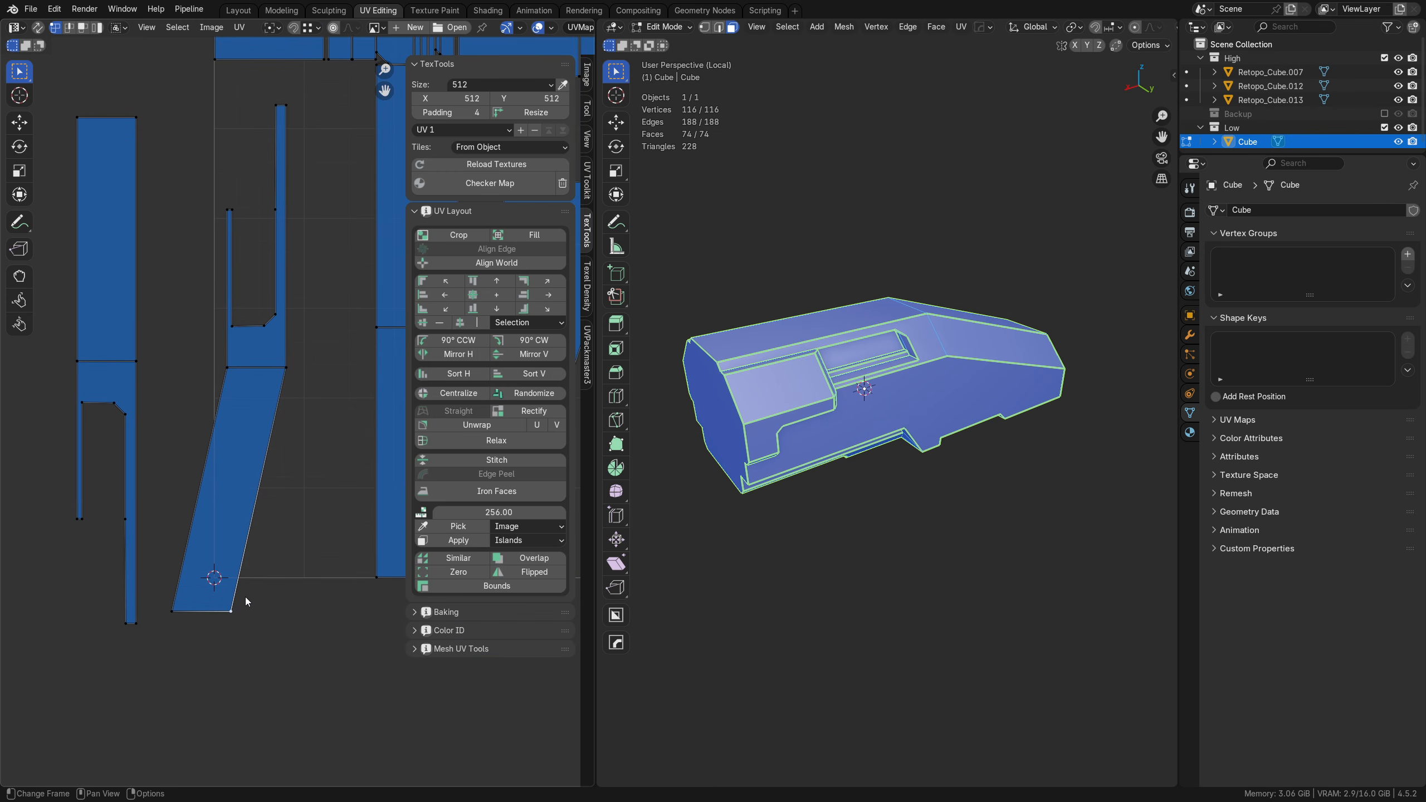
{"action": "key", "text": "g"}
{"action": "key", "text": "x"}
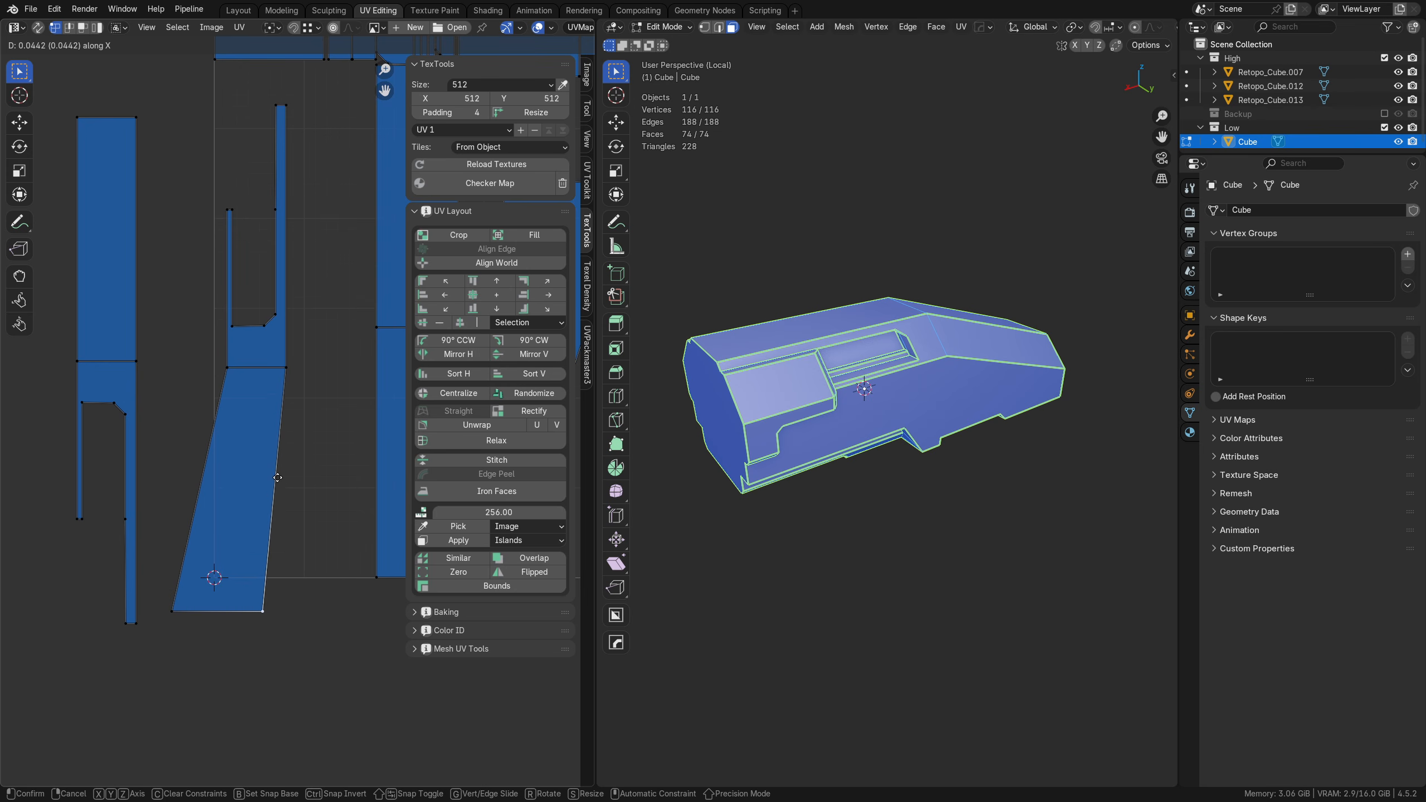
{"action": "left_click", "coordinate": [286, 396]}
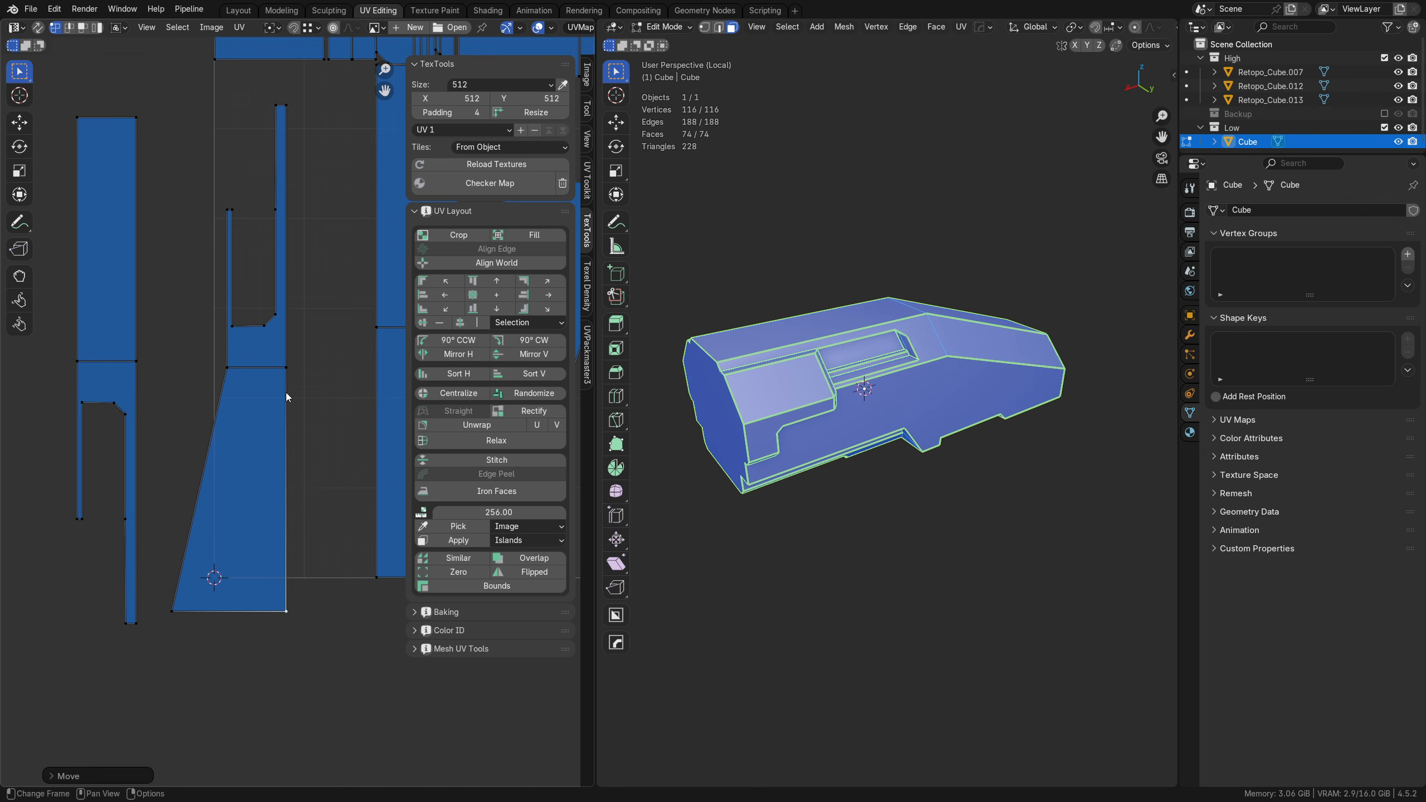
{"action": "left_click", "coordinate": [173, 614]}
{"action": "key", "text": "g"}
{"action": "key", "text": "x"}
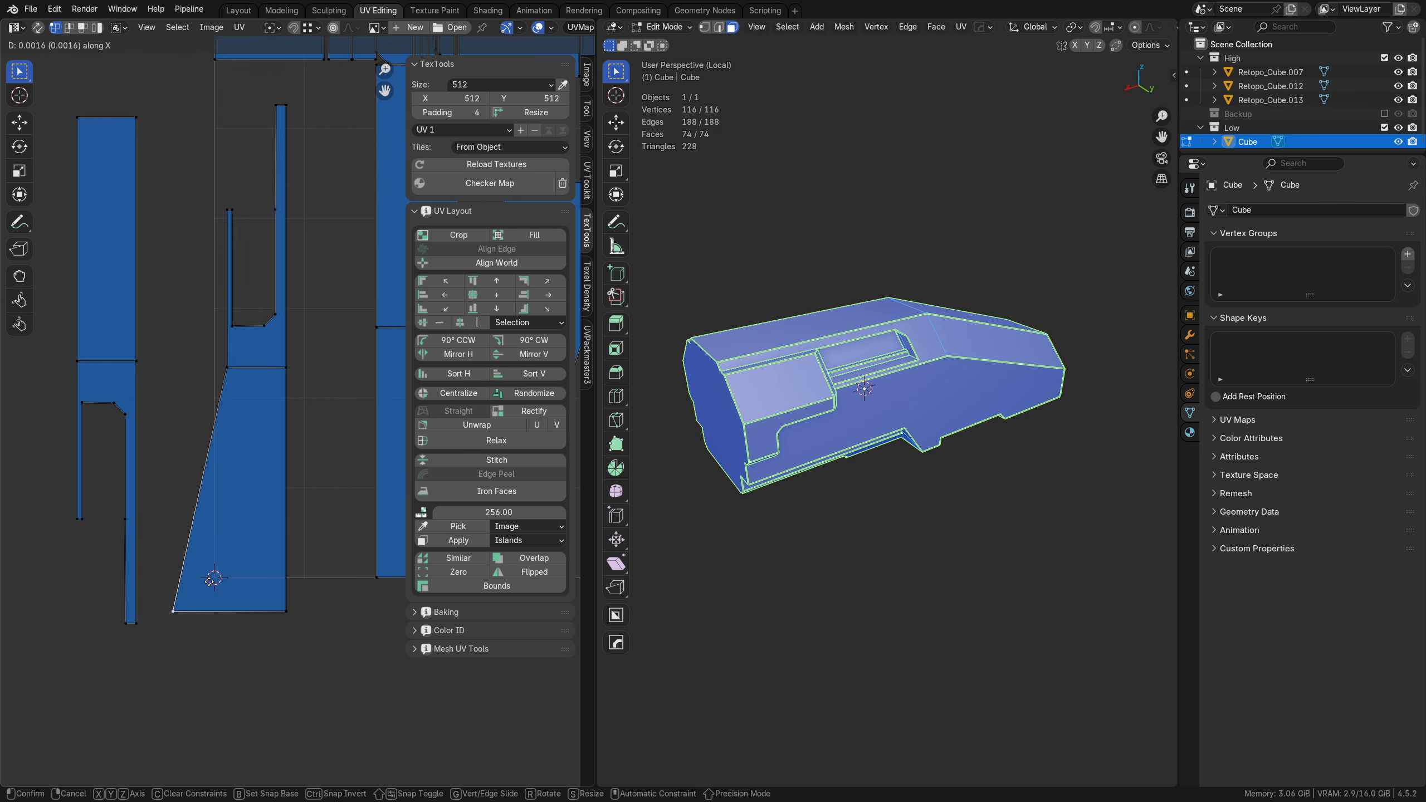
{"action": "left_click", "coordinate": [229, 369]}
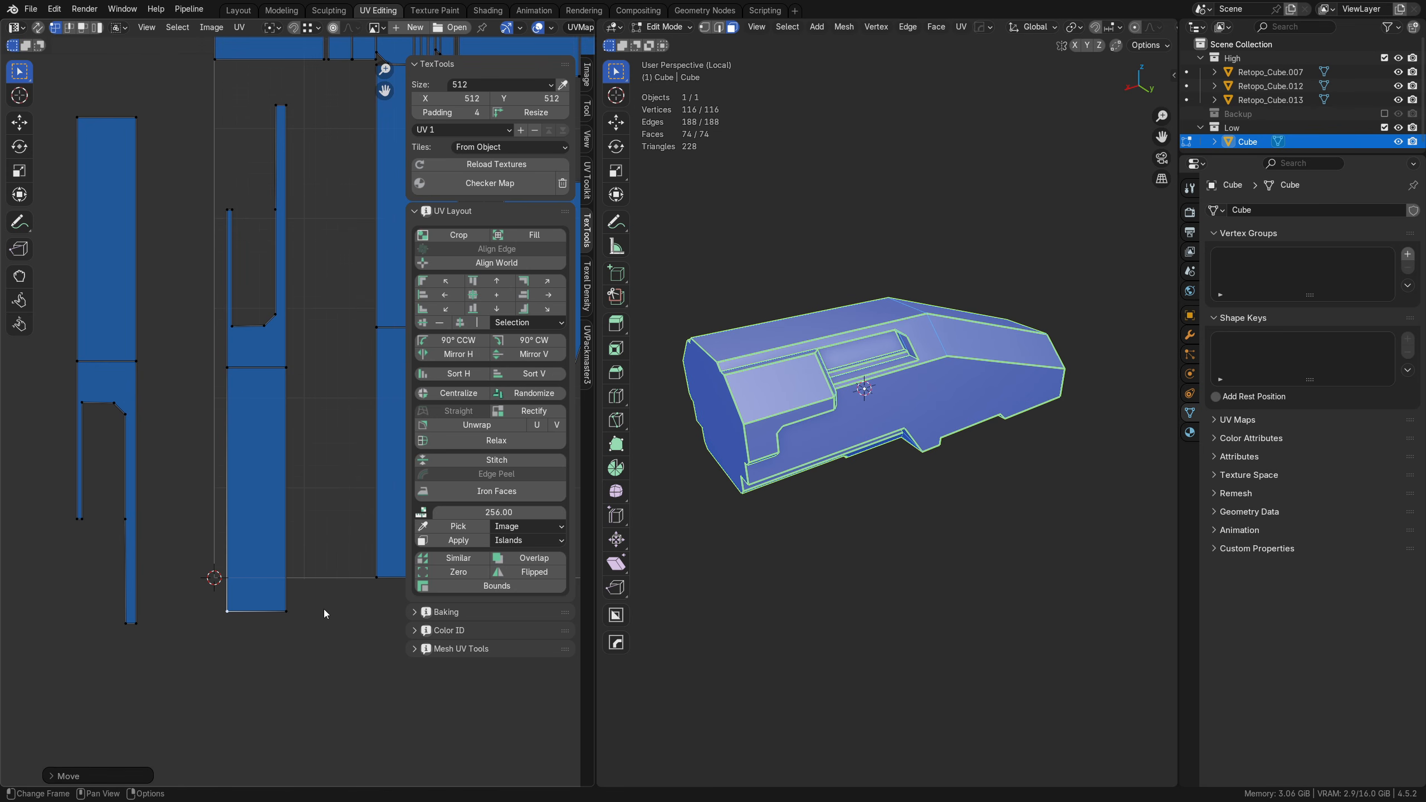
{"action": "left_click", "coordinate": [311, 27]}
Step: Move the two small zigzag islands near the UV tile's right edge clear of the large neighbouring islands
{"action": "scroll", "coordinate": [343, 447], "scroll_direction": "down", "scroll_amount": 4}
{"action": "key", "text": "a"}
{"action": "key", "text": "a"}
{"action": "middle_click_drag", "start_coordinate": [348, 418], "coordinate": [10, 450]}
{"action": "scroll", "coordinate": [242, 436], "scroll_direction": "up", "scroll_amount": 4}
{"action": "middle_click_drag", "start_coordinate": [821, 429], "coordinate": [741, 437], "text": "shift"}
{"action": "middle_click_drag", "start_coordinate": [404, 452], "coordinate": [222, 526]}
{"action": "scroll", "coordinate": [211, 518], "scroll_direction": "up", "scroll_amount": 4}
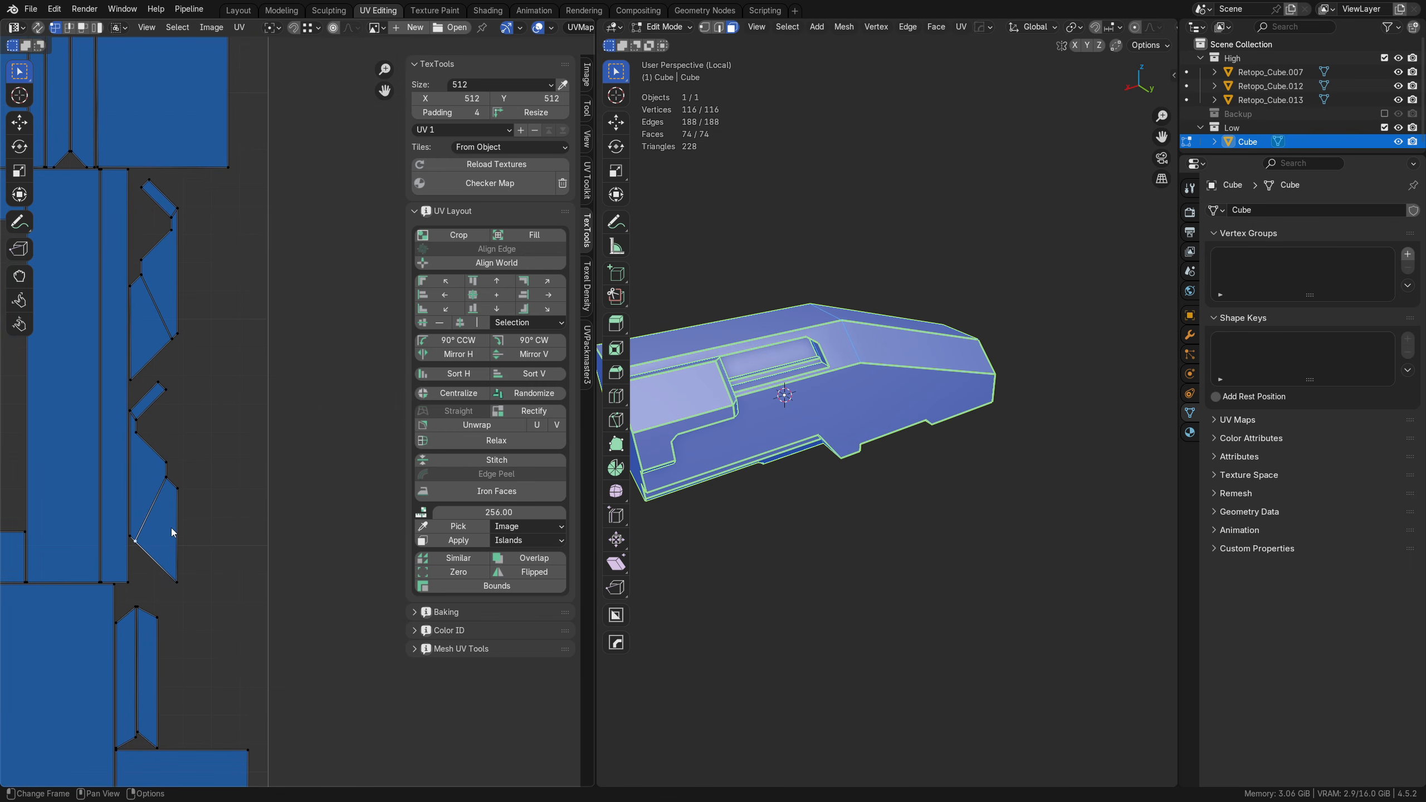
{"action": "key", "text": "Tab"}
{"action": "left_click", "coordinate": [139, 504]}
{"action": "key", "text": "g"}
{"action": "left_click", "coordinate": [257, 524]}
{"action": "left_click", "coordinate": [137, 359]}
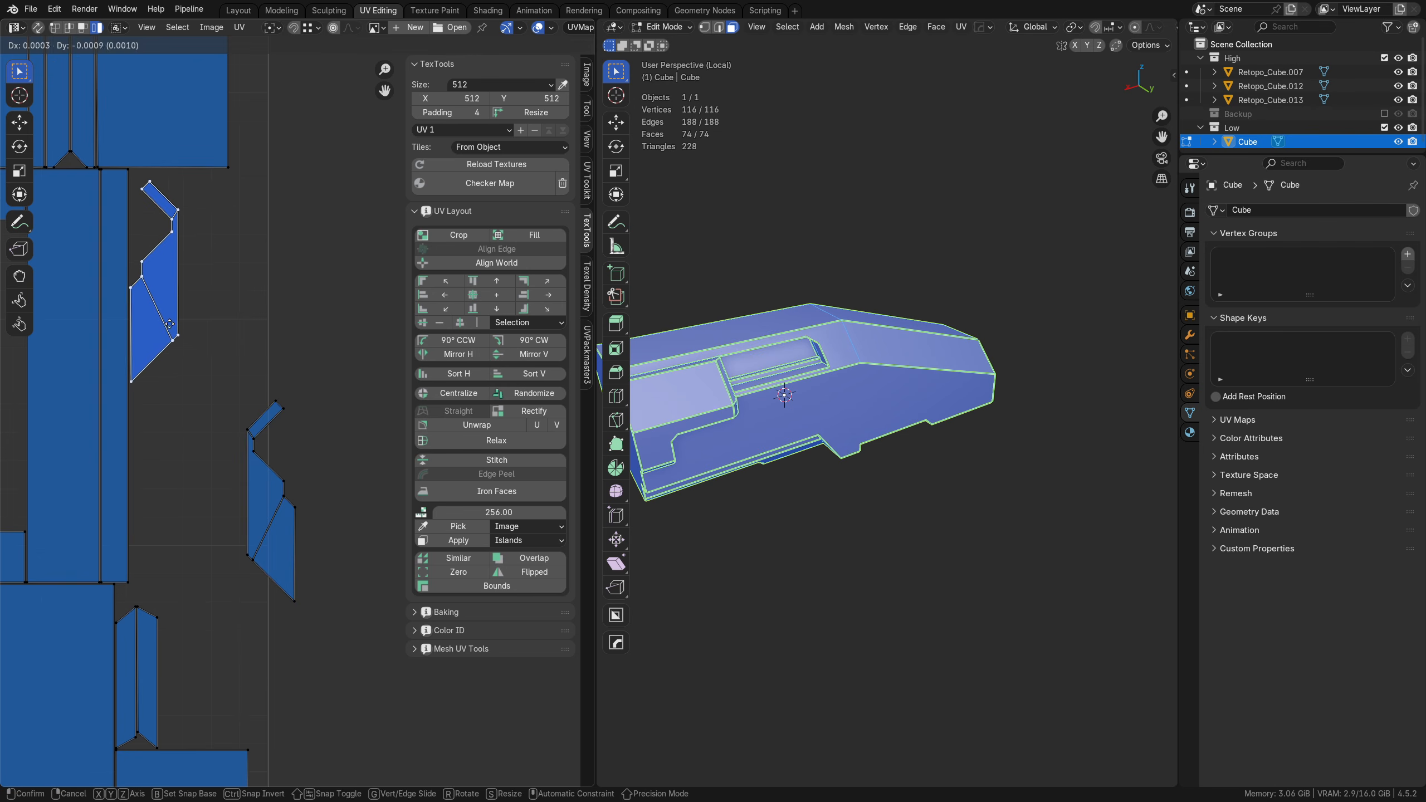
{"action": "key", "text": "g"}
{"action": "left_click", "coordinate": [187, 397]}
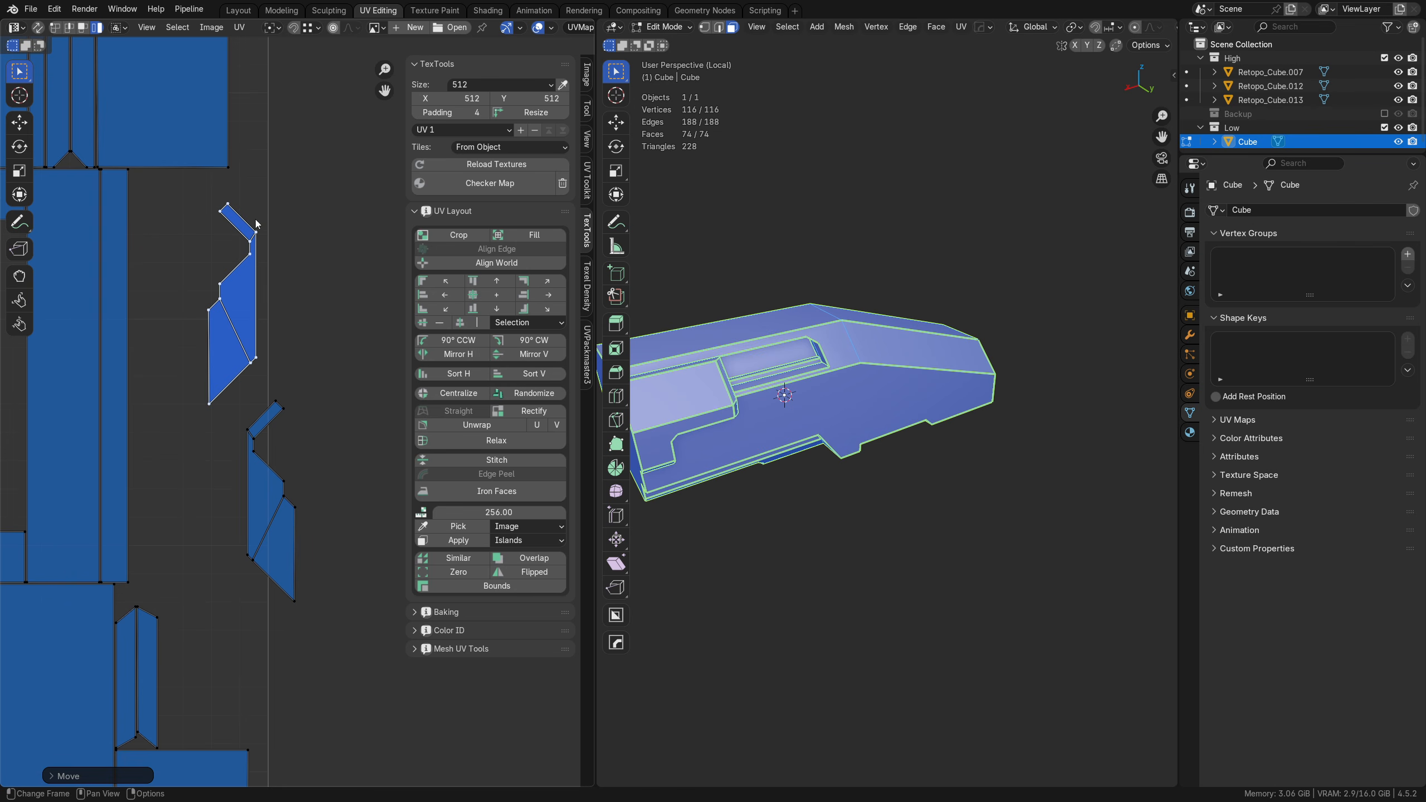
{"action": "middle_click_drag", "start_coordinate": [258, 581], "coordinate": [335, 462], "text": "shift"}
{"action": "left_click", "coordinate": [231, 557]}
{"action": "key", "text": "g"}
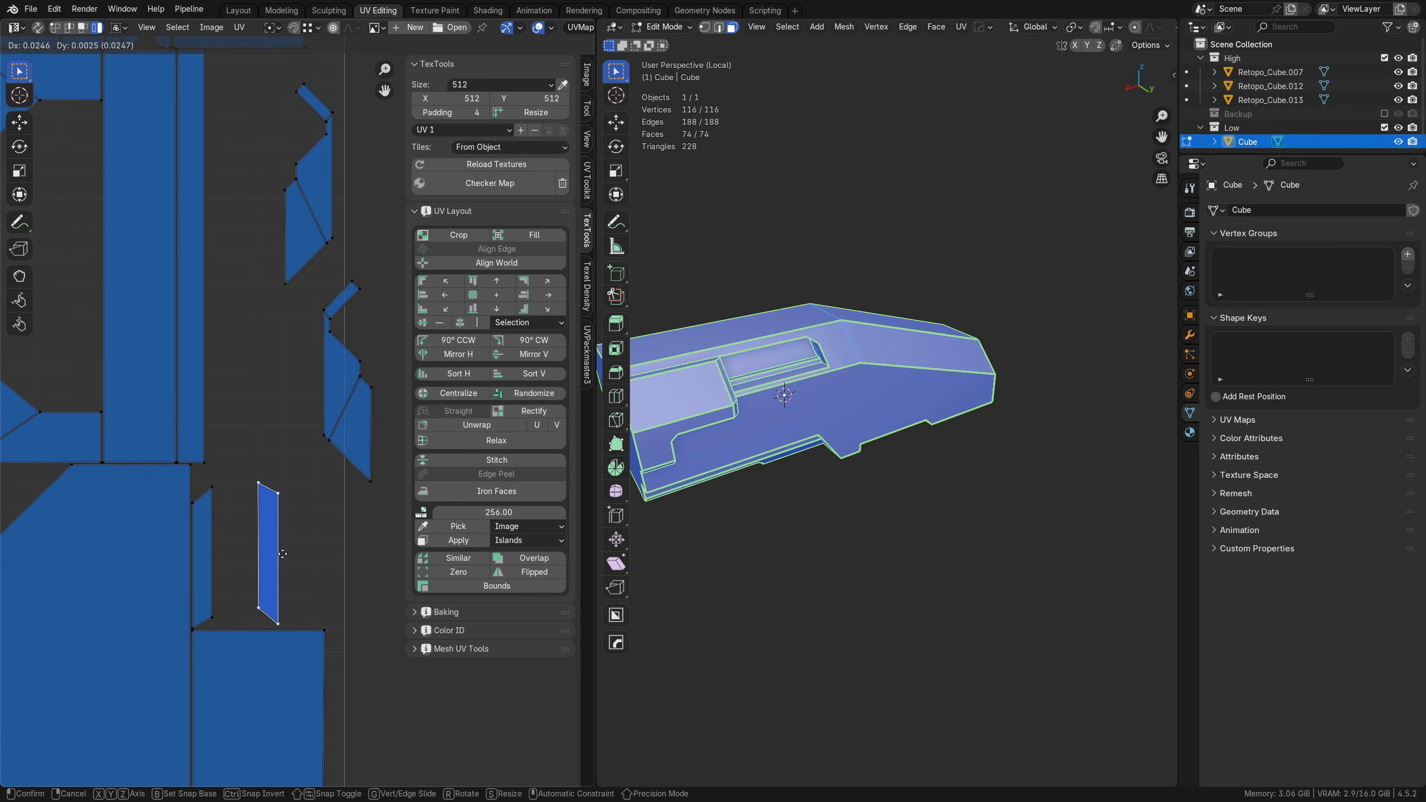
{"action": "right_click", "coordinate": [281, 553]}
{"action": "middle_click_drag", "start_coordinate": [201, 545], "coordinate": [376, 562], "text": "shift"}
{"action": "scroll", "coordinate": [137, 422], "scroll_direction": "down", "scroll_amount": 4}
{"action": "middle_click_drag", "start_coordinate": [146, 431], "coordinate": [279, 459], "text": "shift"}
{"action": "left_click", "coordinate": [280, 460]}
{"action": "key", "text": "g"}
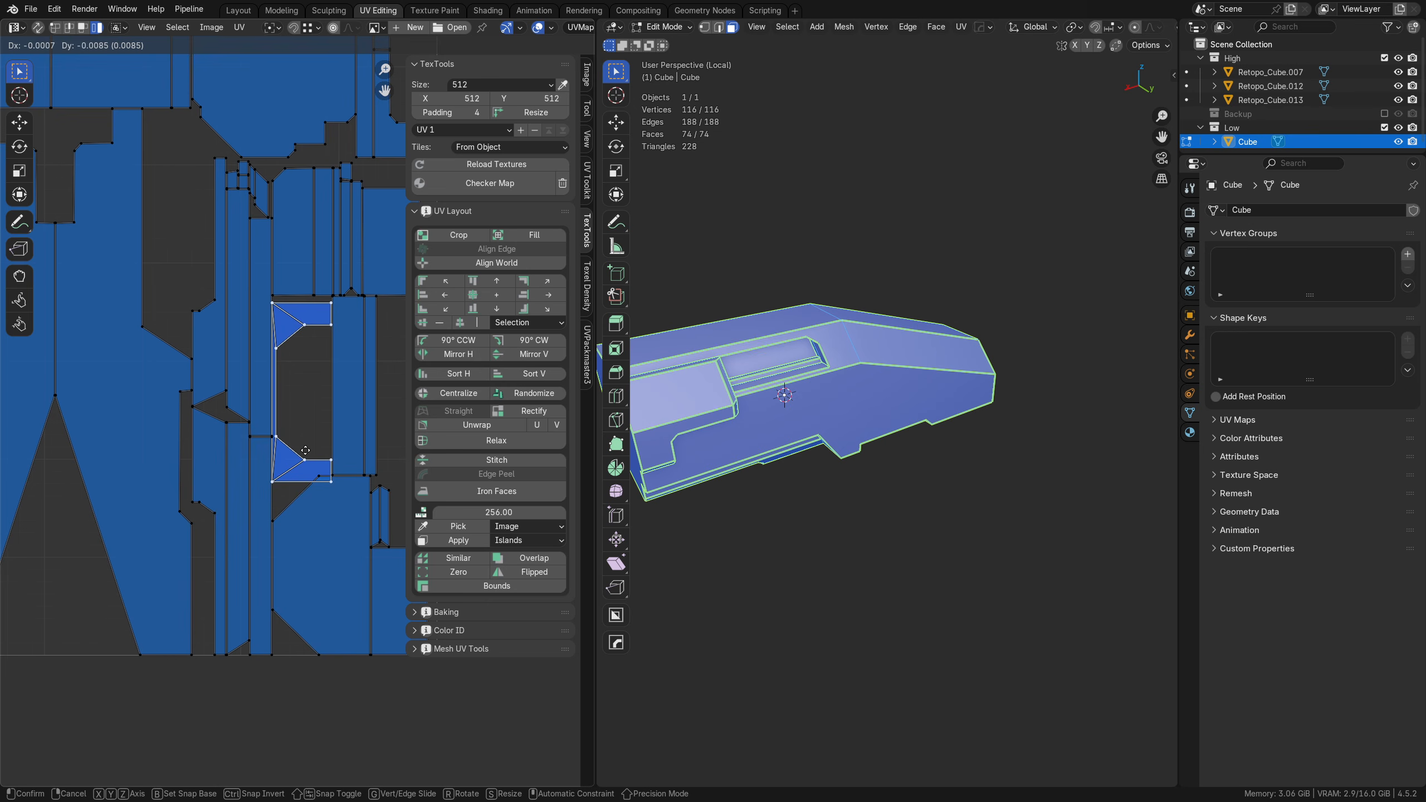
{"action": "right_click", "coordinate": [331, 447]}
Step: Select all UV islands and apply the TexTools Checker Map to the hull
{"action": "middle_click_drag", "start_coordinate": [226, 353], "coordinate": [278, 557]}
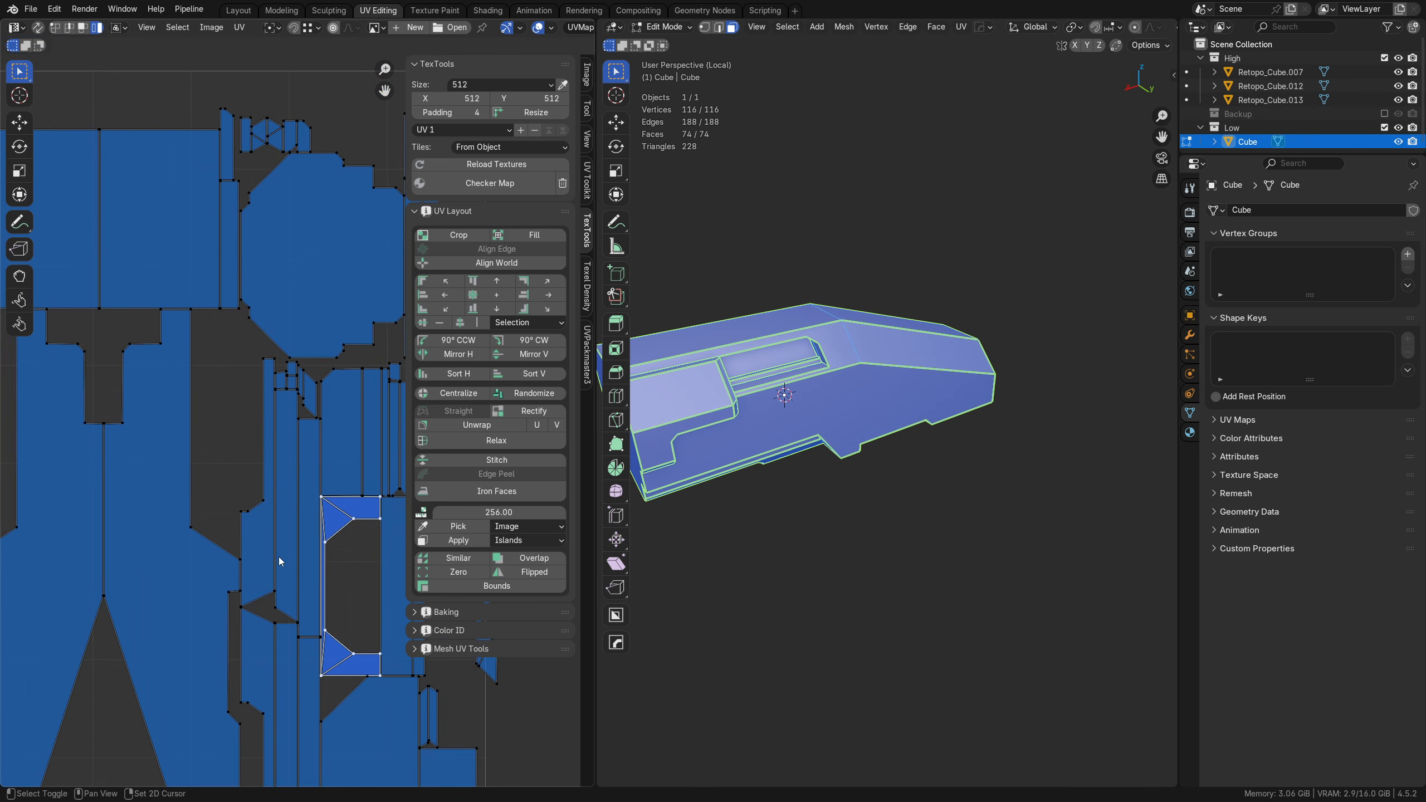
{"action": "middle_click_drag", "start_coordinate": [282, 285], "coordinate": [218, 409]}
{"action": "scroll", "coordinate": [299, 415], "scroll_direction": "down", "scroll_amount": 5}
{"action": "key", "text": "a"}
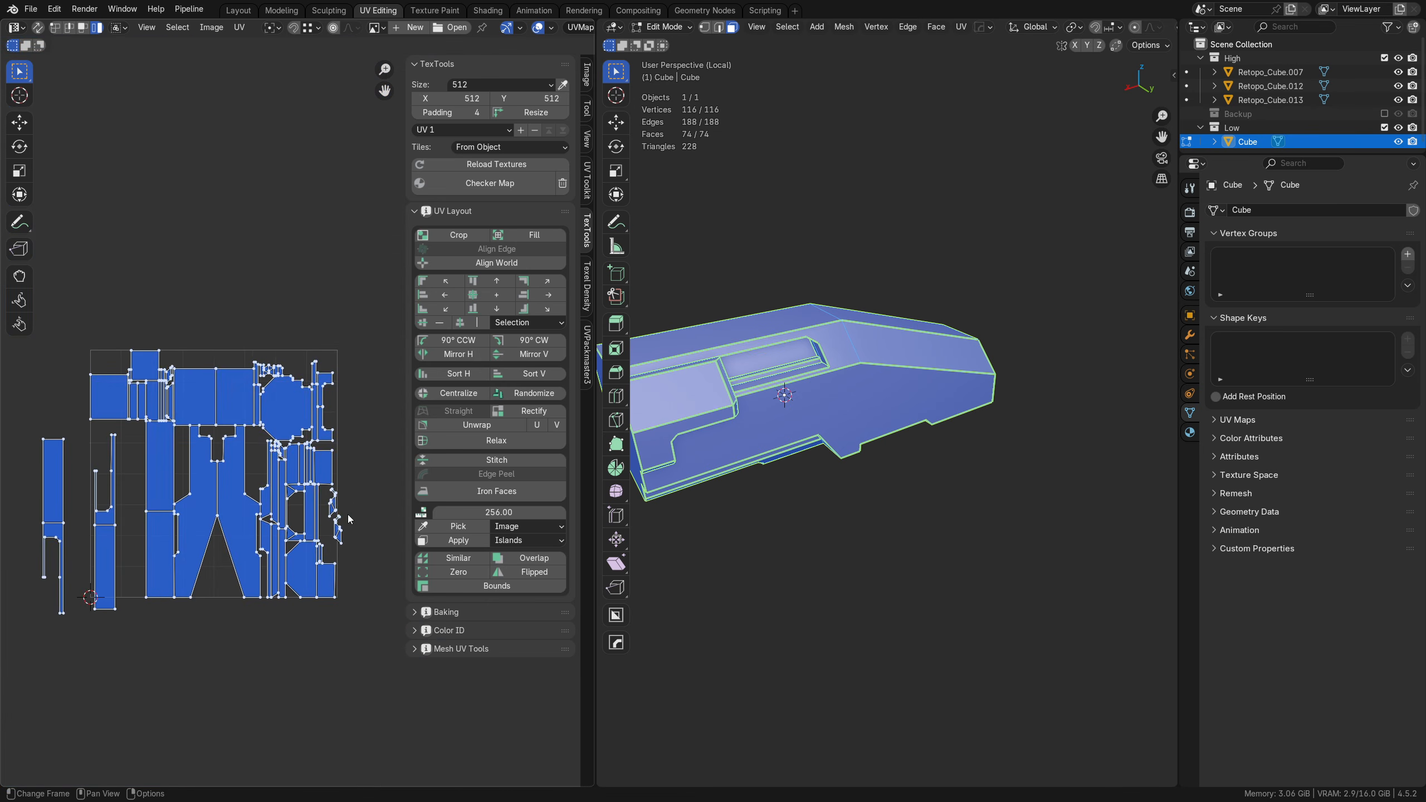
{"action": "middle_click_drag", "start_coordinate": [673, 197], "coordinate": [766, 219], "text": "shift"}
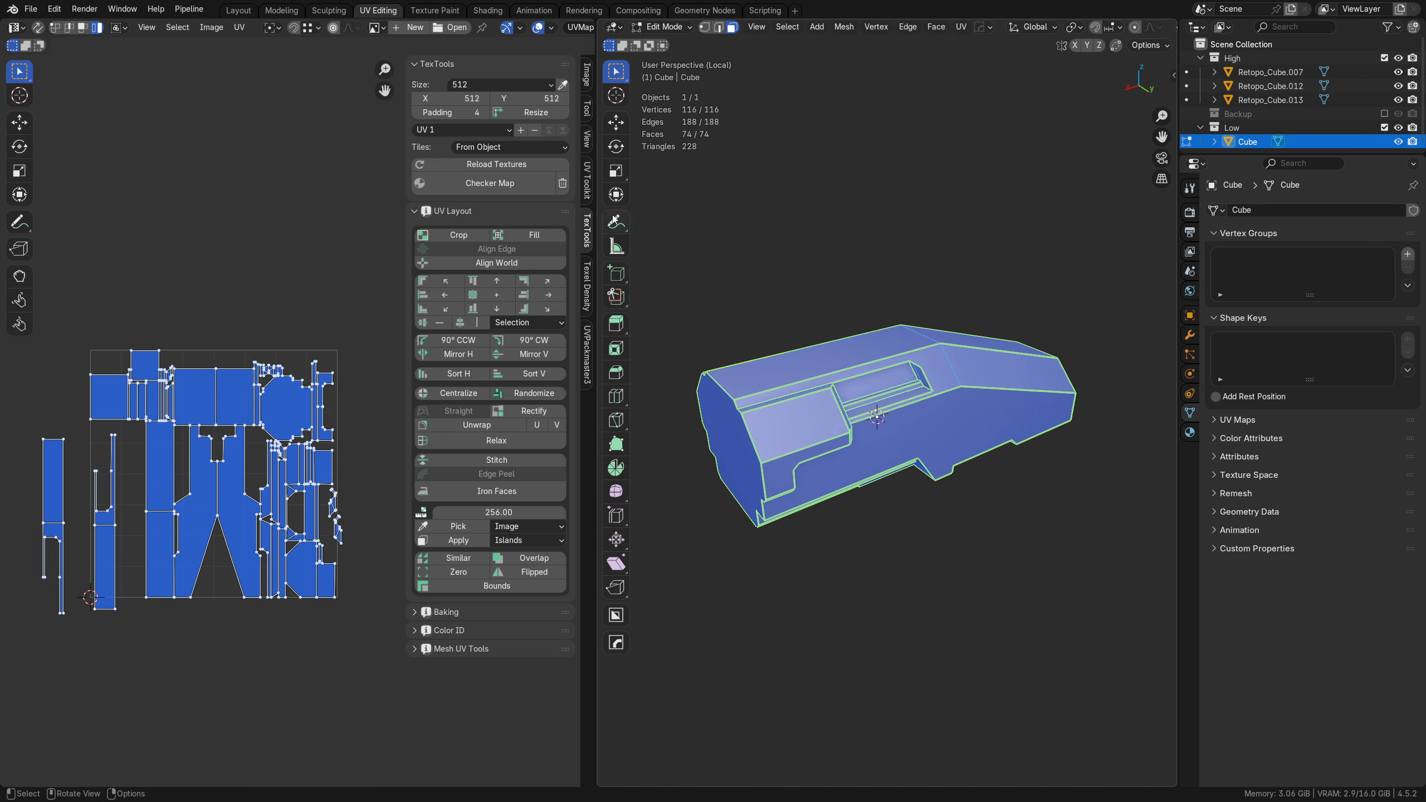
{"action": "left_click", "coordinate": [512, 192]}
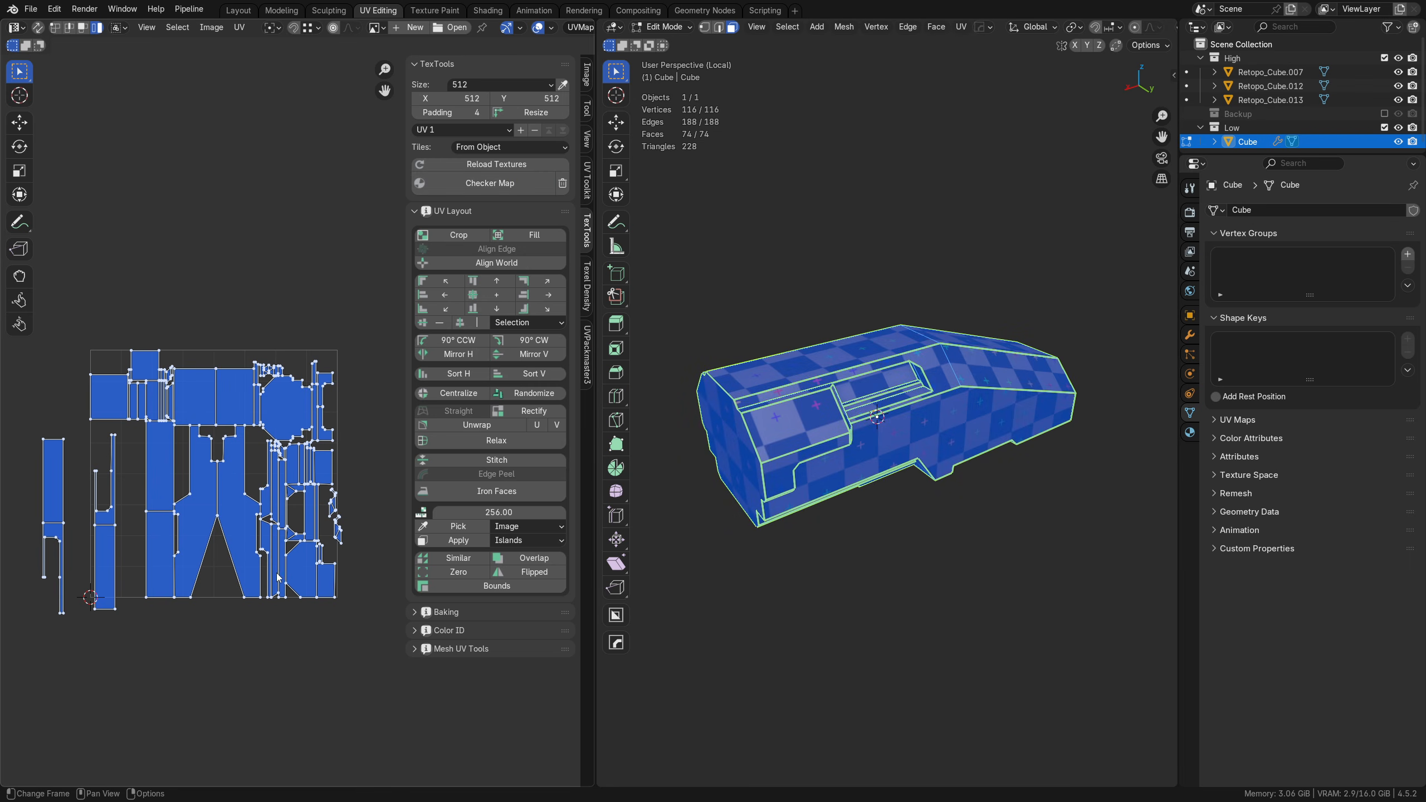
Step: Apply the TexTools Resize and scale all UVs up further for a denser checker pattern
{"action": "left_click", "coordinate": [536, 113]}
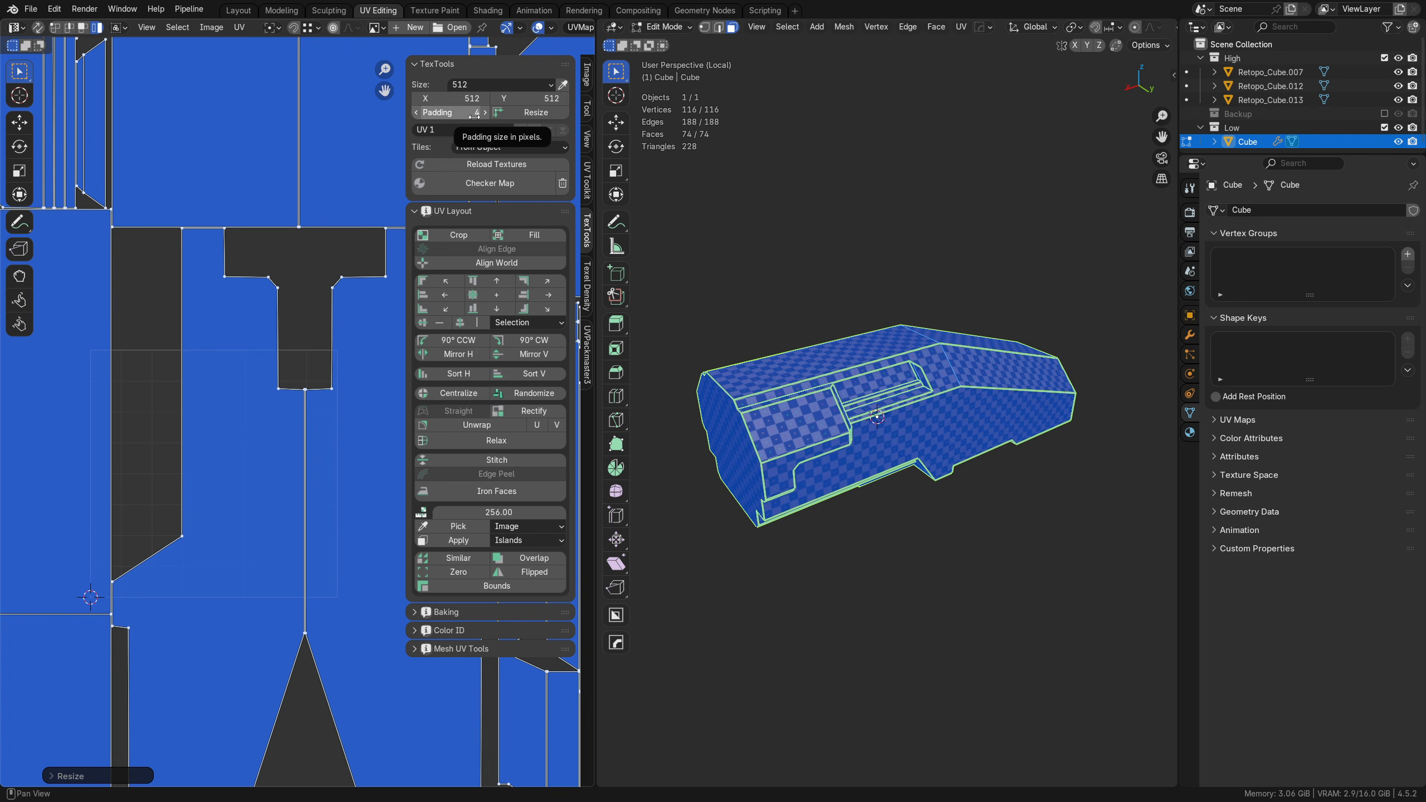
{"action": "scroll", "coordinate": [876, 421], "scroll_direction": "up", "scroll_amount": 5}
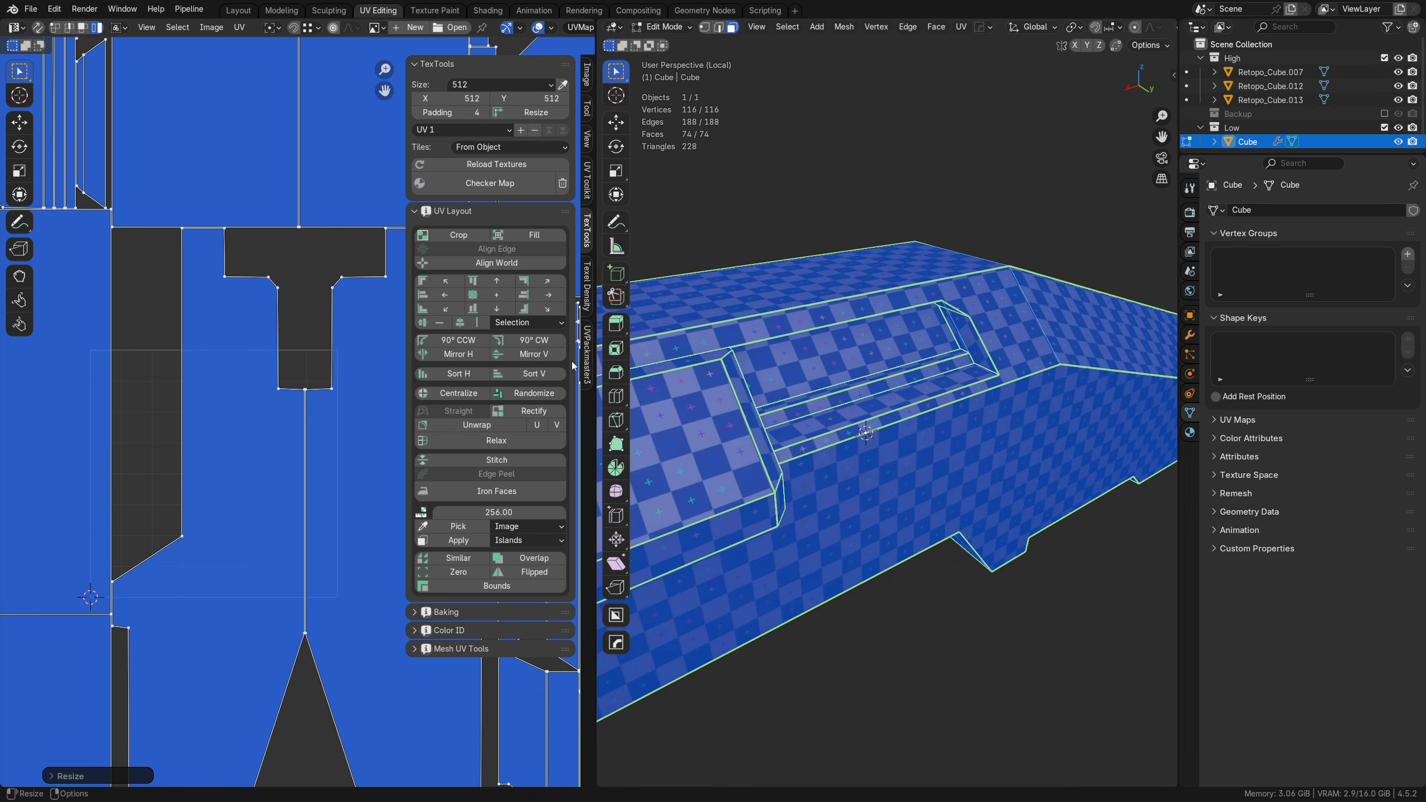
{"action": "key", "text": "s"}
{"action": "left_click", "coordinate": [299, 625]}
Step: Deselect everything and examine the checker pattern for distortion on the hull's sides, recesses and underside in a full-screen viewport
{"action": "middle_click_drag", "start_coordinate": [662, 485], "coordinate": [871, 488], "text": "shift"}
{"action": "middle_click_drag", "start_coordinate": [875, 483], "coordinate": [893, 444]}
{"action": "middle_click_drag", "start_coordinate": [842, 488], "coordinate": [954, 506]}
{"action": "middle_click_drag", "start_coordinate": [842, 499], "coordinate": [975, 495], "text": "shift"}
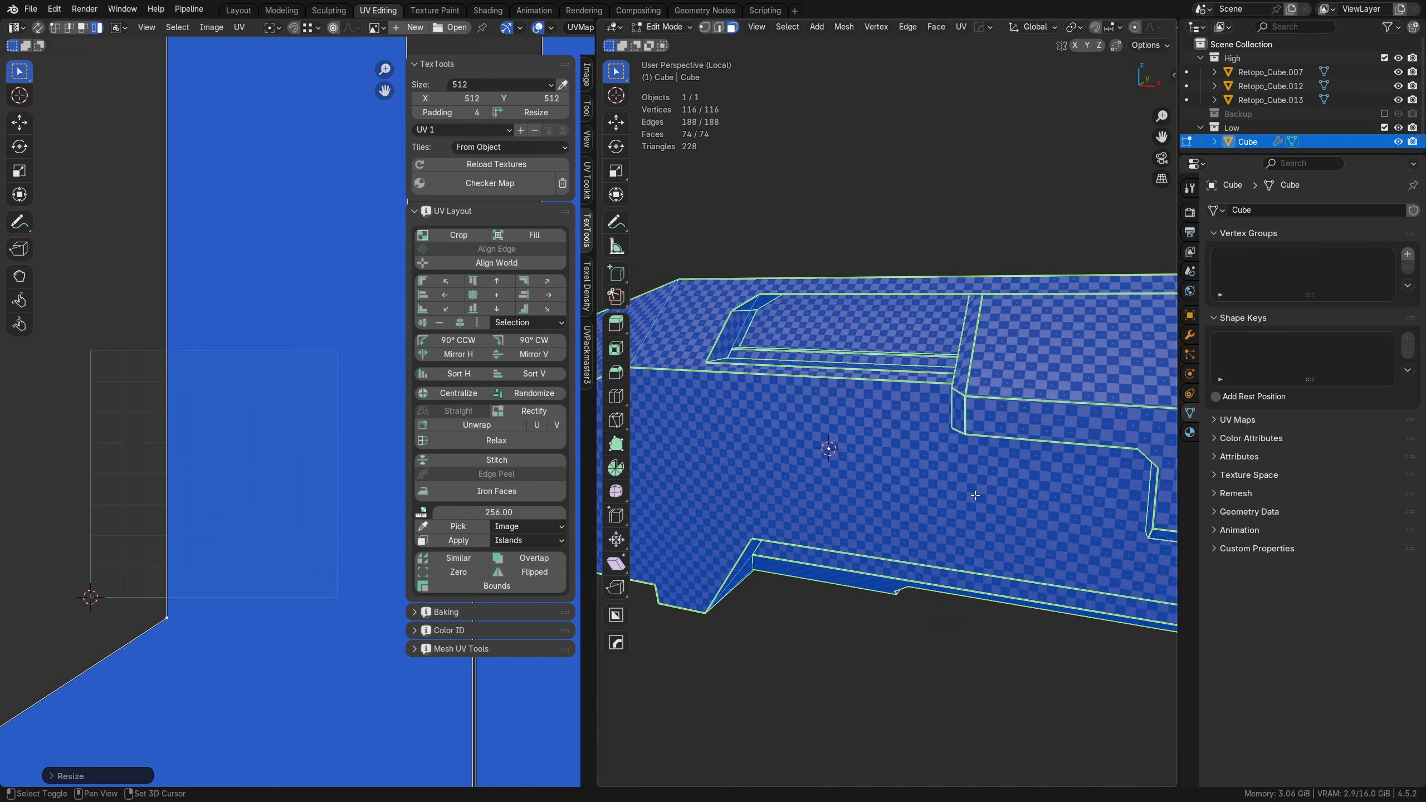
{"action": "scroll", "coordinate": [975, 496], "scroll_direction": "up", "scroll_amount": 1}
{"action": "key", "text": "alt+a"}
{"action": "middle_click_drag", "start_coordinate": [851, 476], "coordinate": [959, 467], "text": "shift"}
{"action": "key", "text": "ctrl+alt+space"}
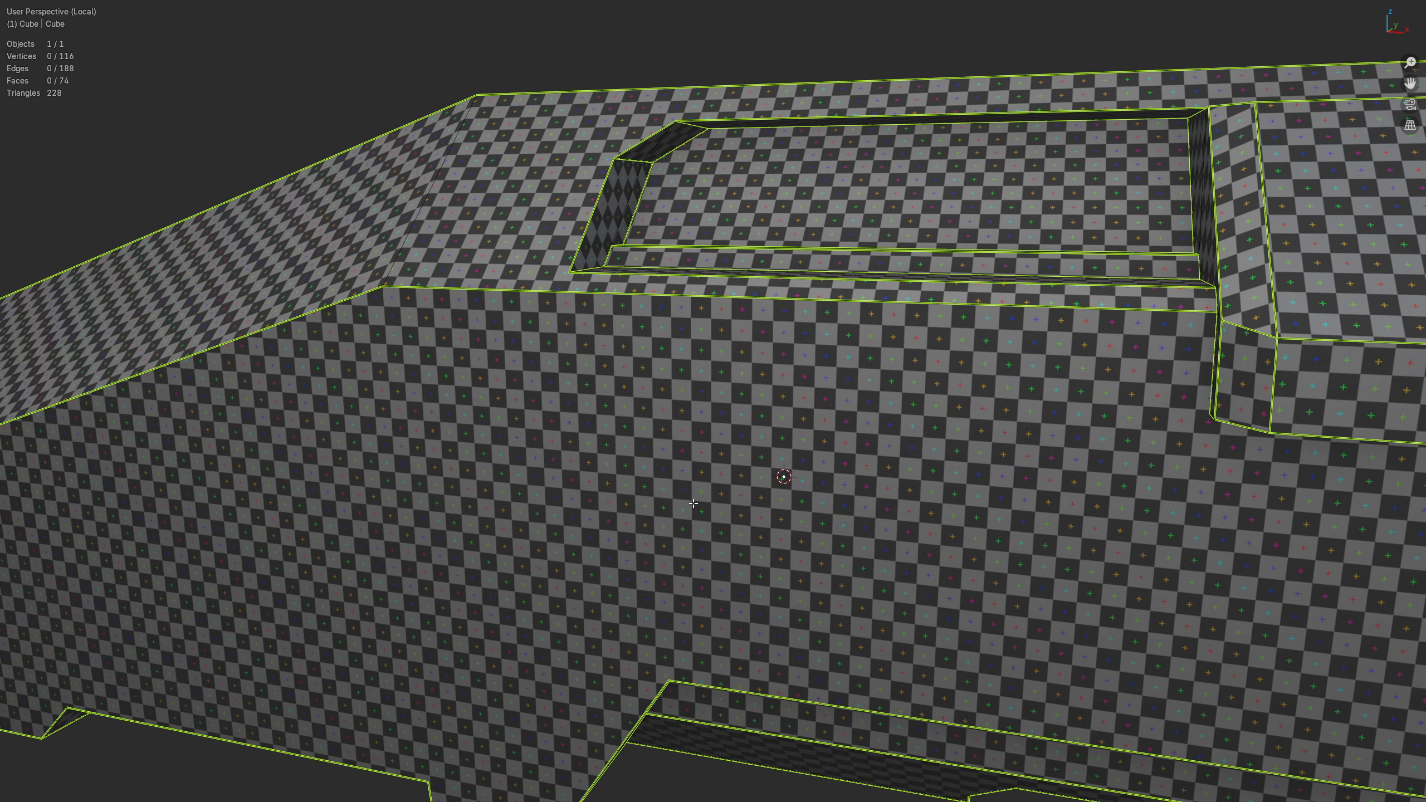
{"action": "middle_click_drag", "start_coordinate": [693, 503], "coordinate": [772, 497]}
{"action": "middle_click_drag", "start_coordinate": [613, 470], "coordinate": [929, 413], "text": "shift"}
{"action": "middle_click_drag", "start_coordinate": [567, 393], "coordinate": [600, 391]}
{"action": "mouse_move", "coordinate": [395, 429]}
{"action": "middle_mouse_down", "text": "shift"}
{"action": "mouse_move", "coordinate": [554, 351]}
{"action": "mouse_move", "coordinate": [725, 447]}
{"action": "mouse_move", "coordinate": [1027, 443]}
{"action": "mouse_move", "coordinate": [404, 445]}
{"action": "middle_mouse_up", "text": "shift"}
{"action": "scroll", "coordinate": [554, 350], "scroll_direction": "down", "scroll_amount": 6}
{"action": "scroll", "coordinate": [1027, 443], "scroll_direction": "up", "scroll_amount": 4}
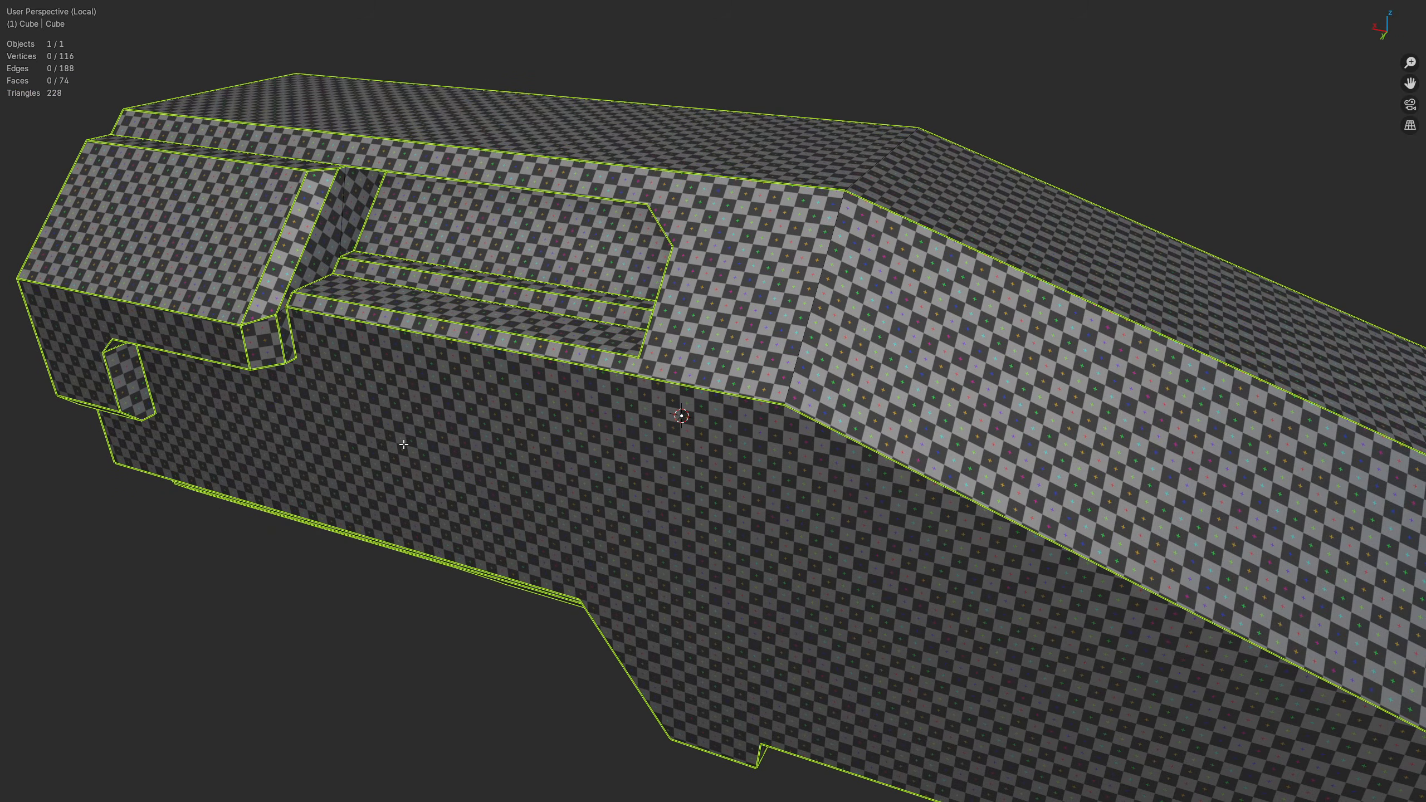
{"action": "middle_click_drag", "start_coordinate": [518, 433], "coordinate": [545, 357]}
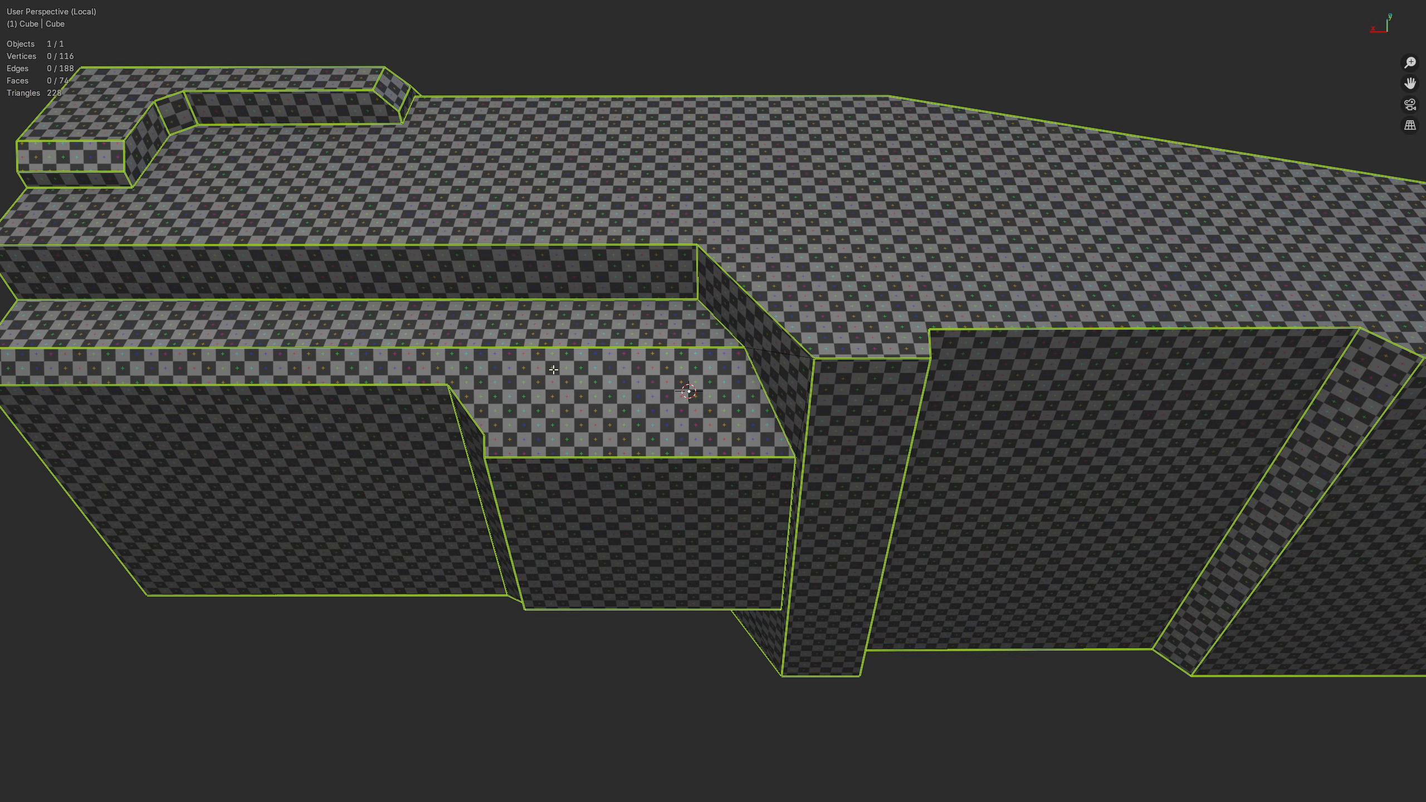
{"action": "key", "text": "ctrl+alt+space"}
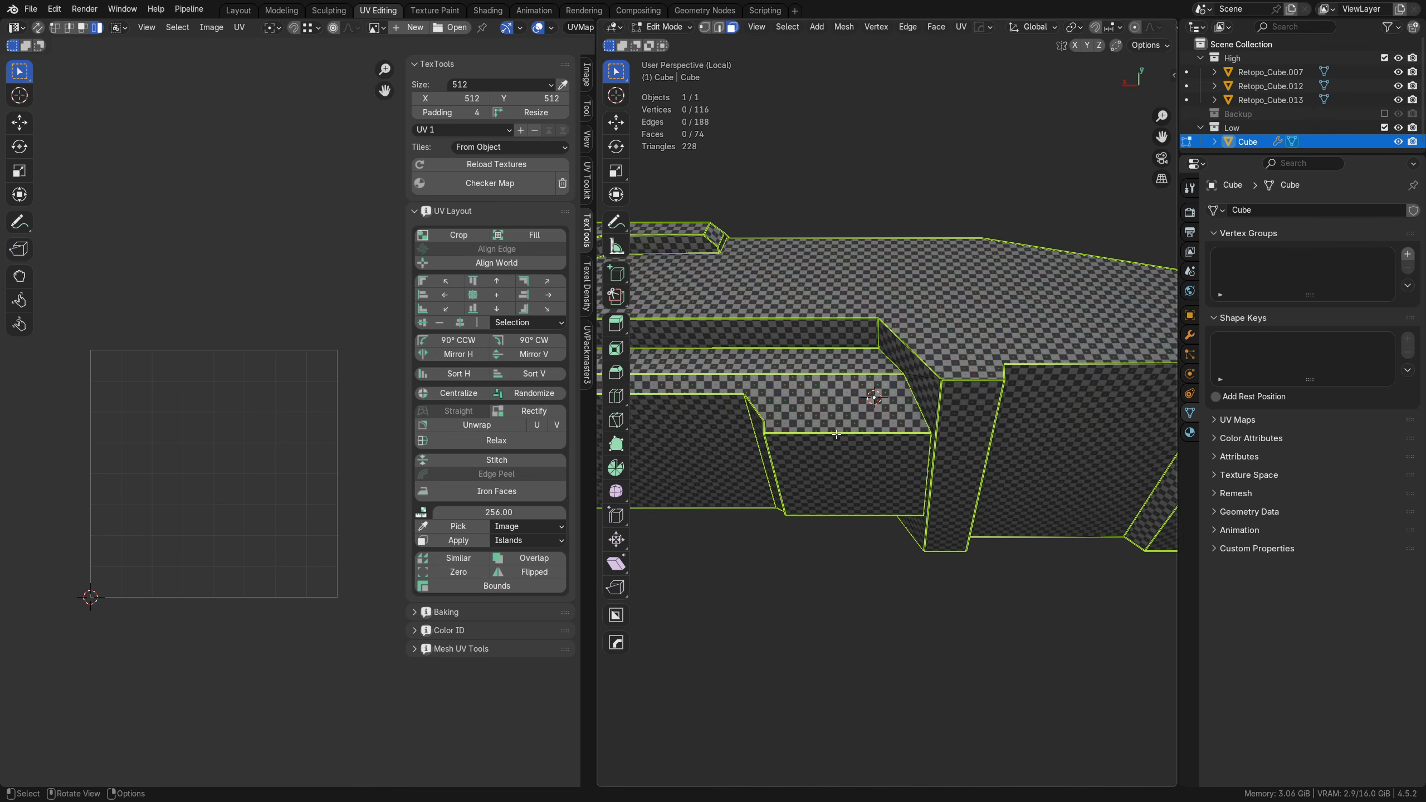
Step: Select all UVs again and scale them down to roughly the size of the UV tile
{"action": "key", "text": "a"}
{"action": "middle_click_drag", "start_coordinate": [297, 420], "coordinate": [331, 552], "text": "ctrl"}
{"action": "key", "text": "s"}
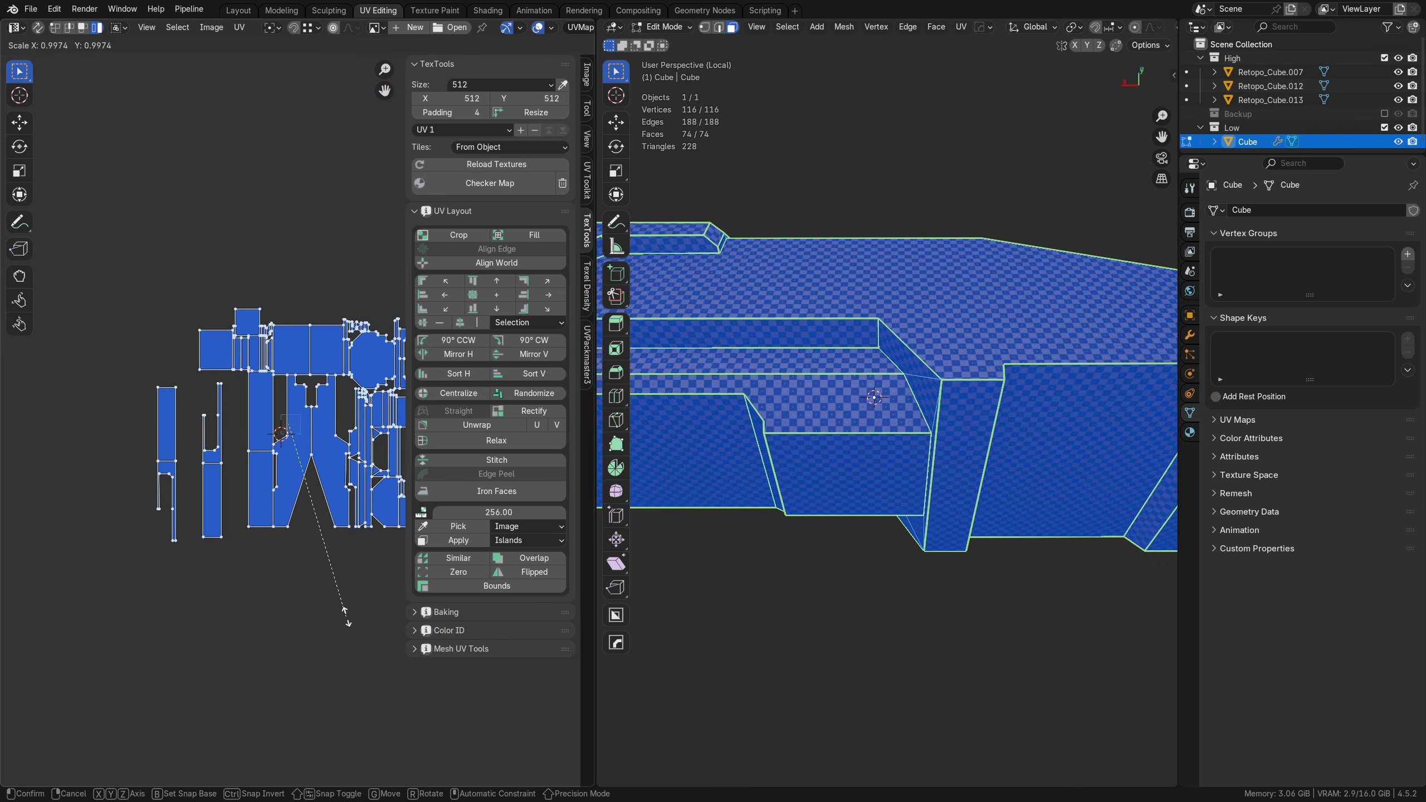
{"action": "left_click", "coordinate": [287, 396]}
{"action": "scroll", "coordinate": [287, 394], "scroll_direction": "up", "scroll_amount": 5}
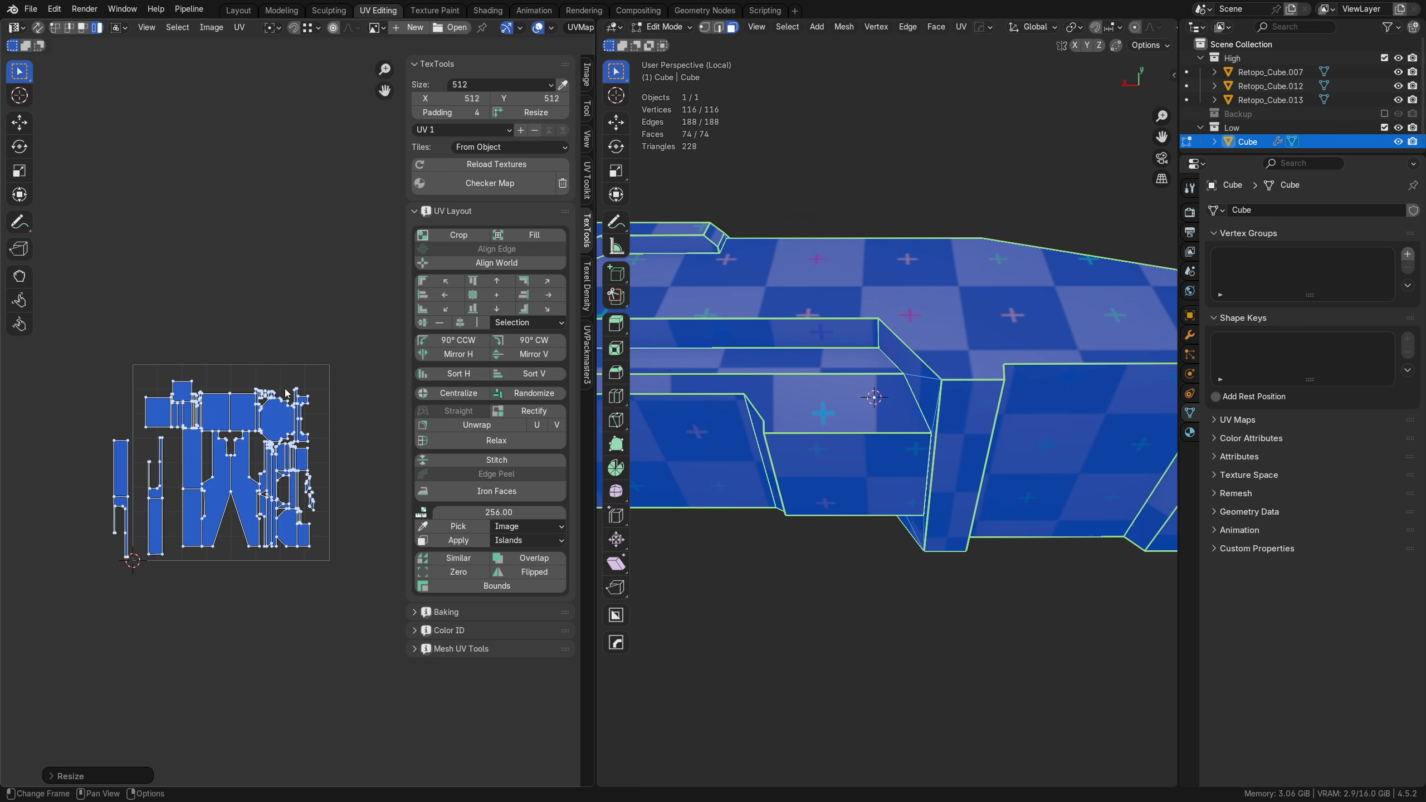
Step: In UVPackmaster3, enable Pixel Margin with an 8 px margin and expand the Heuristic Search options
{"action": "left_click", "coordinate": [239, 27]}
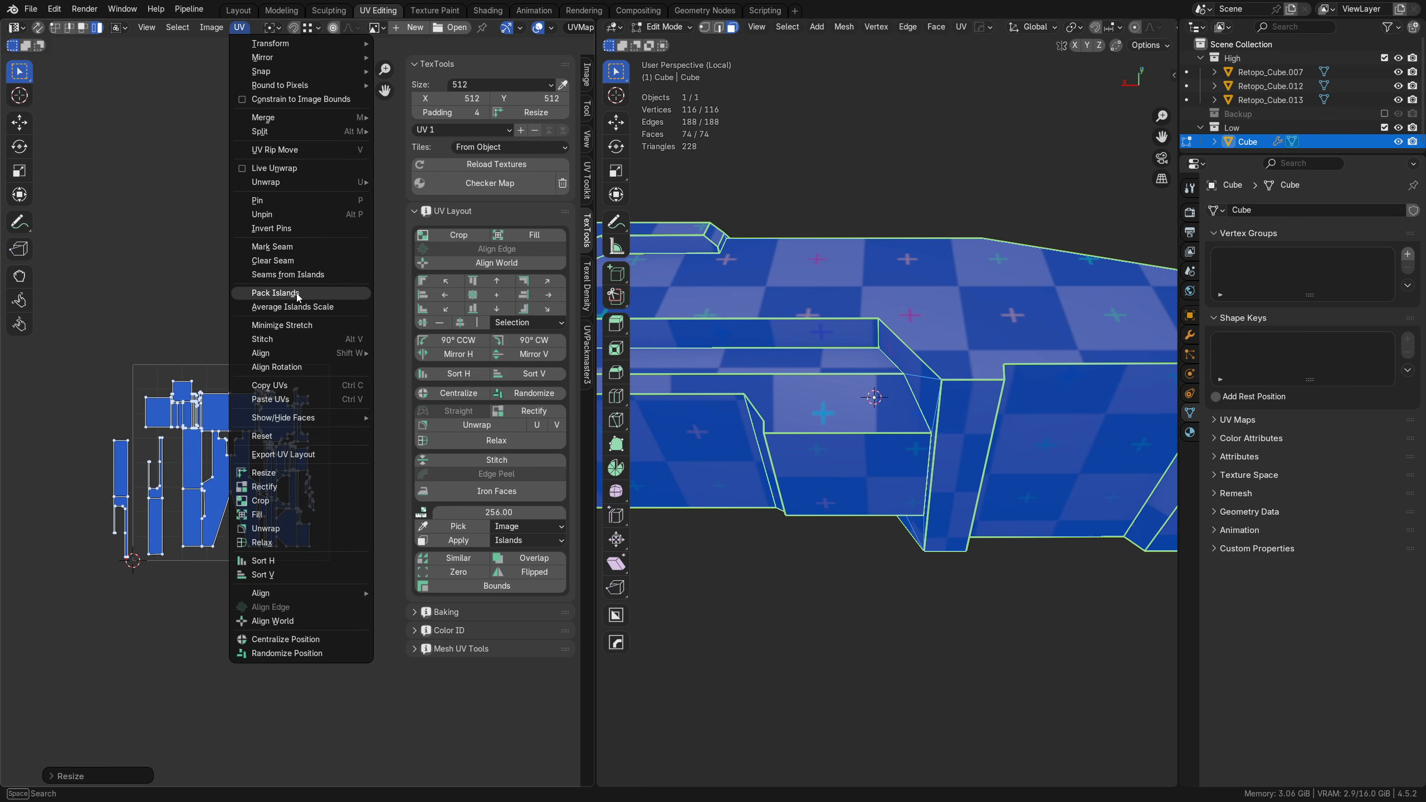
{"action": "left_click", "coordinate": [586, 359]}
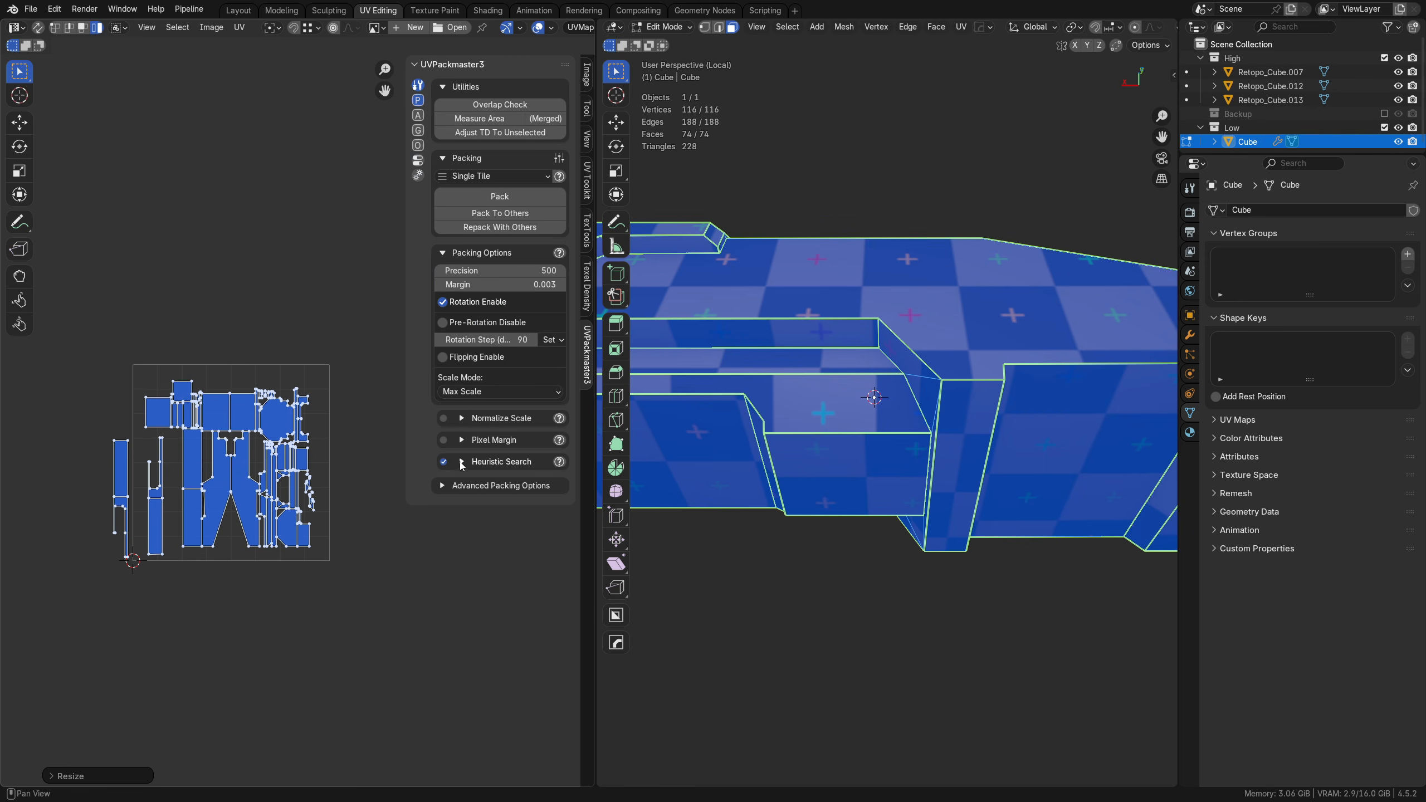
{"action": "left_click", "coordinate": [462, 462]}
{"action": "left_click", "coordinate": [443, 440]}
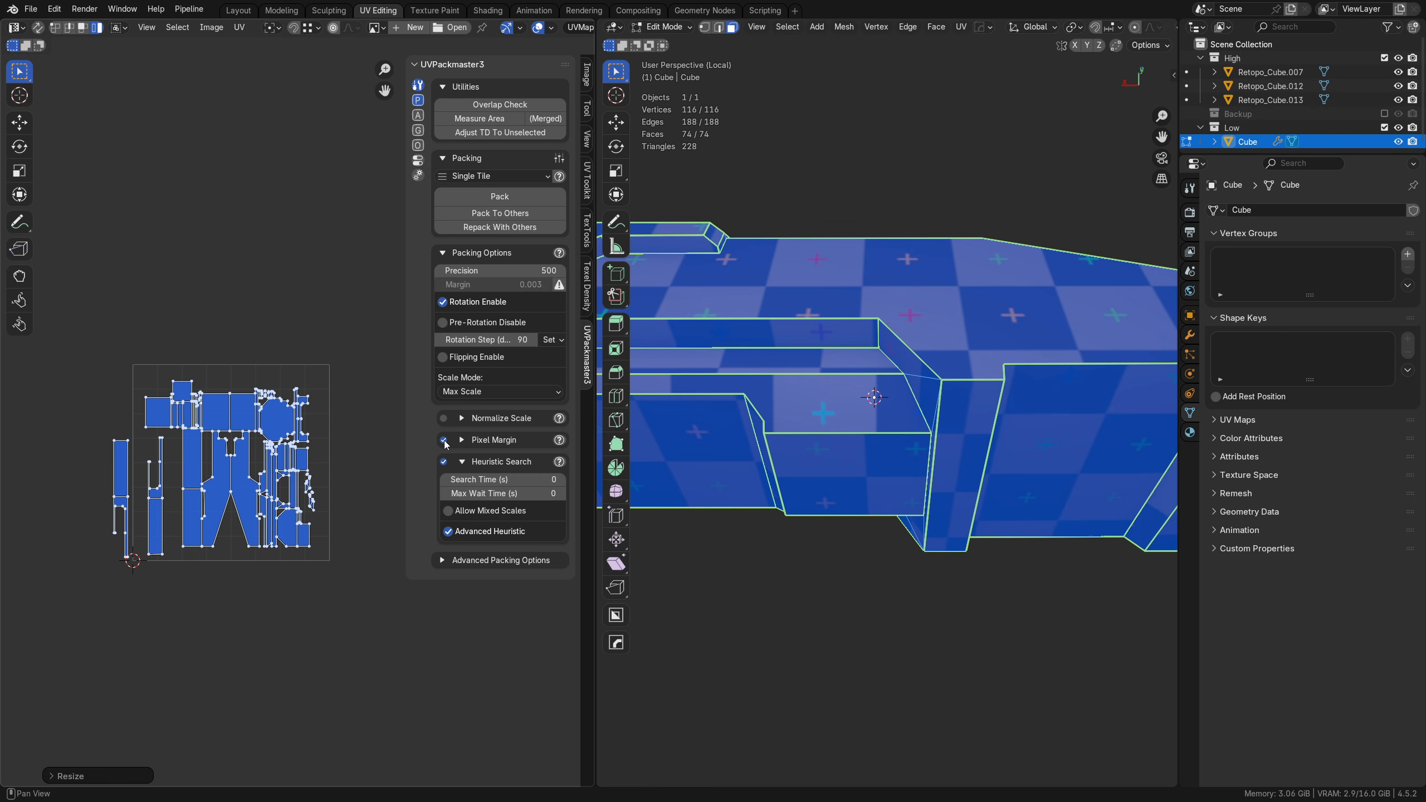
{"action": "left_click", "coordinate": [461, 440]}
{"action": "left_click", "coordinate": [562, 458]}
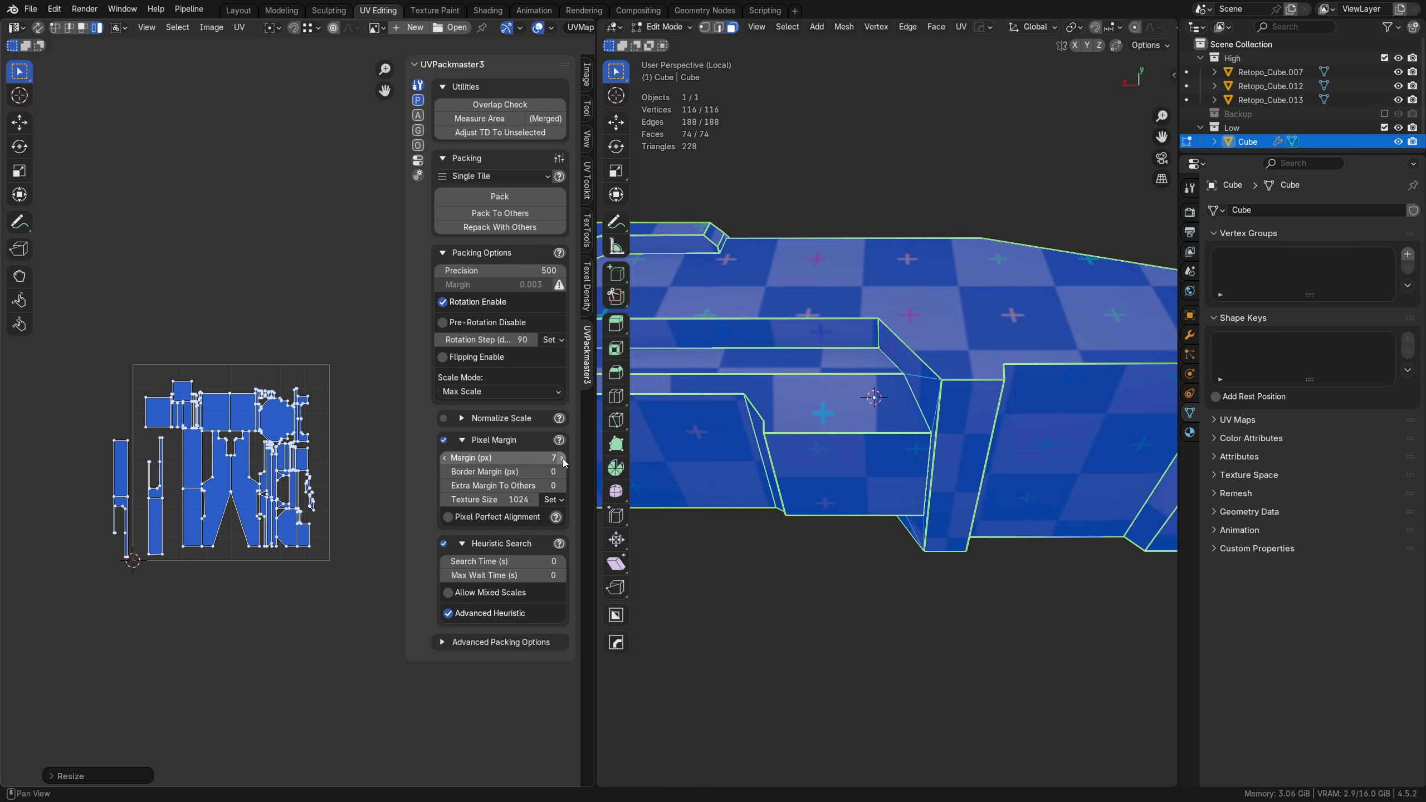
{"action": "left_click", "coordinate": [561, 457]}
{"action": "left_click", "coordinate": [562, 457]}
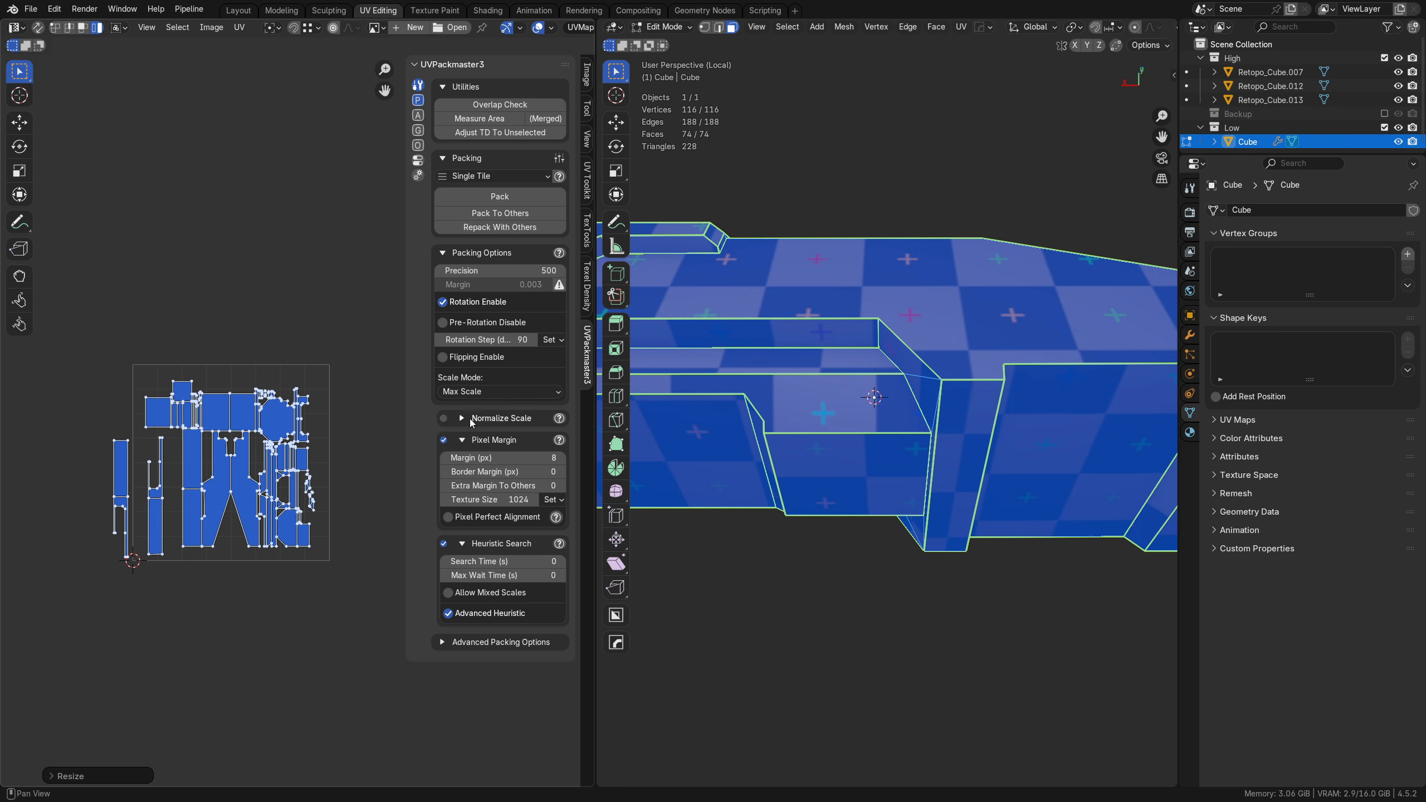
Step: Turn on Pre-Rotation Disable and pack the selected UV islands into a single tile with heuristic search
{"action": "left_click", "coordinate": [442, 323]}
{"action": "scroll", "coordinate": [310, 444], "scroll_direction": "up", "scroll_amount": 4}
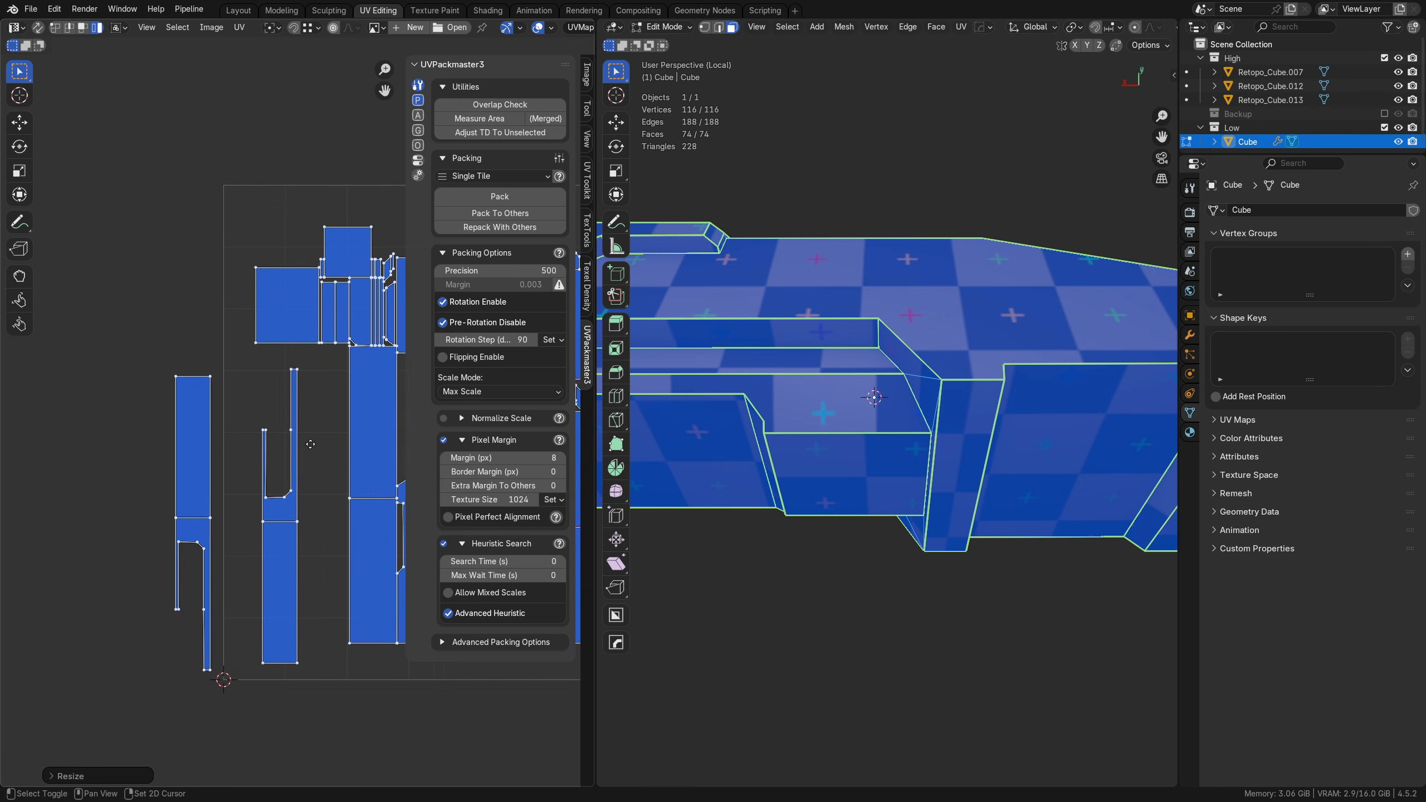
{"action": "middle_click_drag", "start_coordinate": [310, 444], "coordinate": [206, 478]}
{"action": "middle_click_drag", "start_coordinate": [360, 410], "coordinate": [285, 431]}
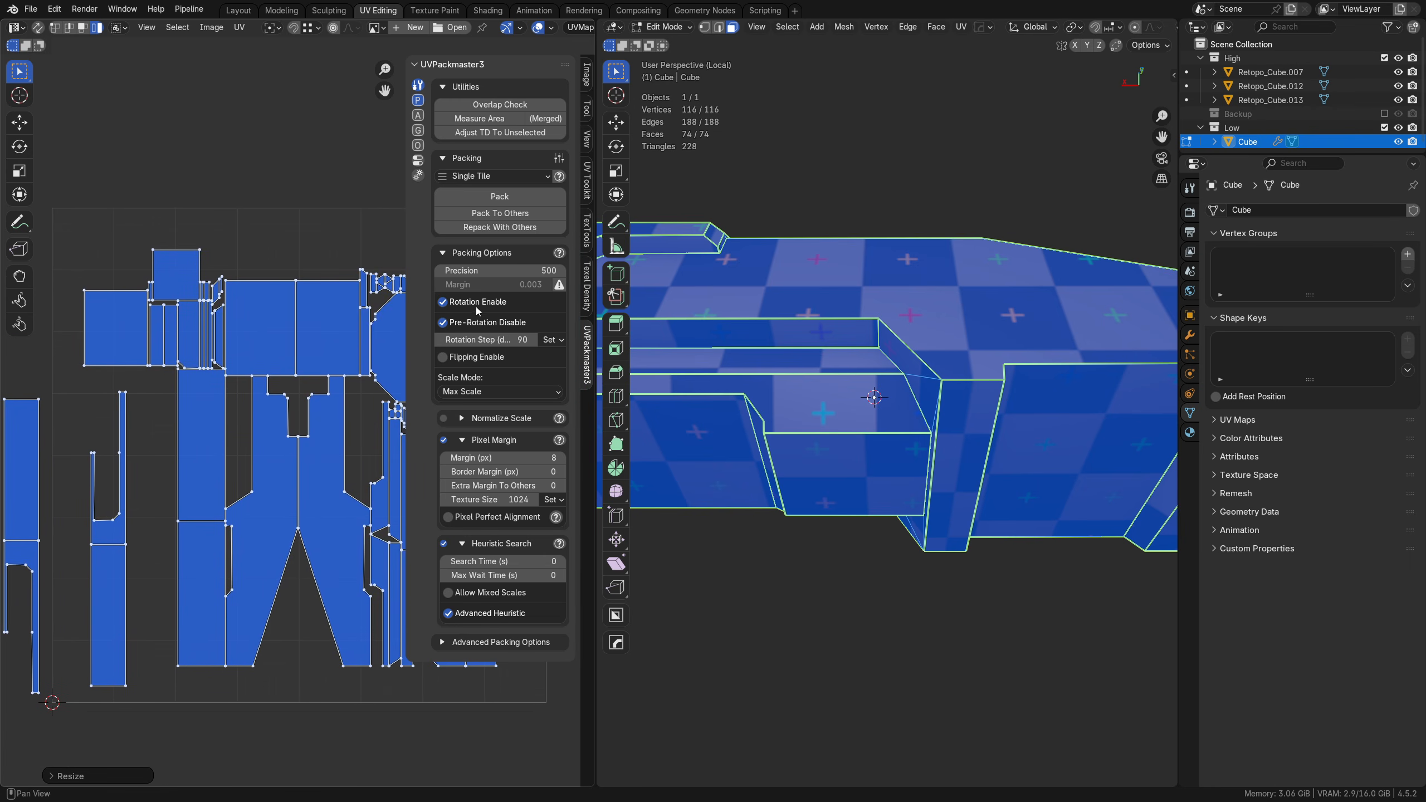
{"action": "middle_click_drag", "start_coordinate": [283, 373], "coordinate": [247, 382]}
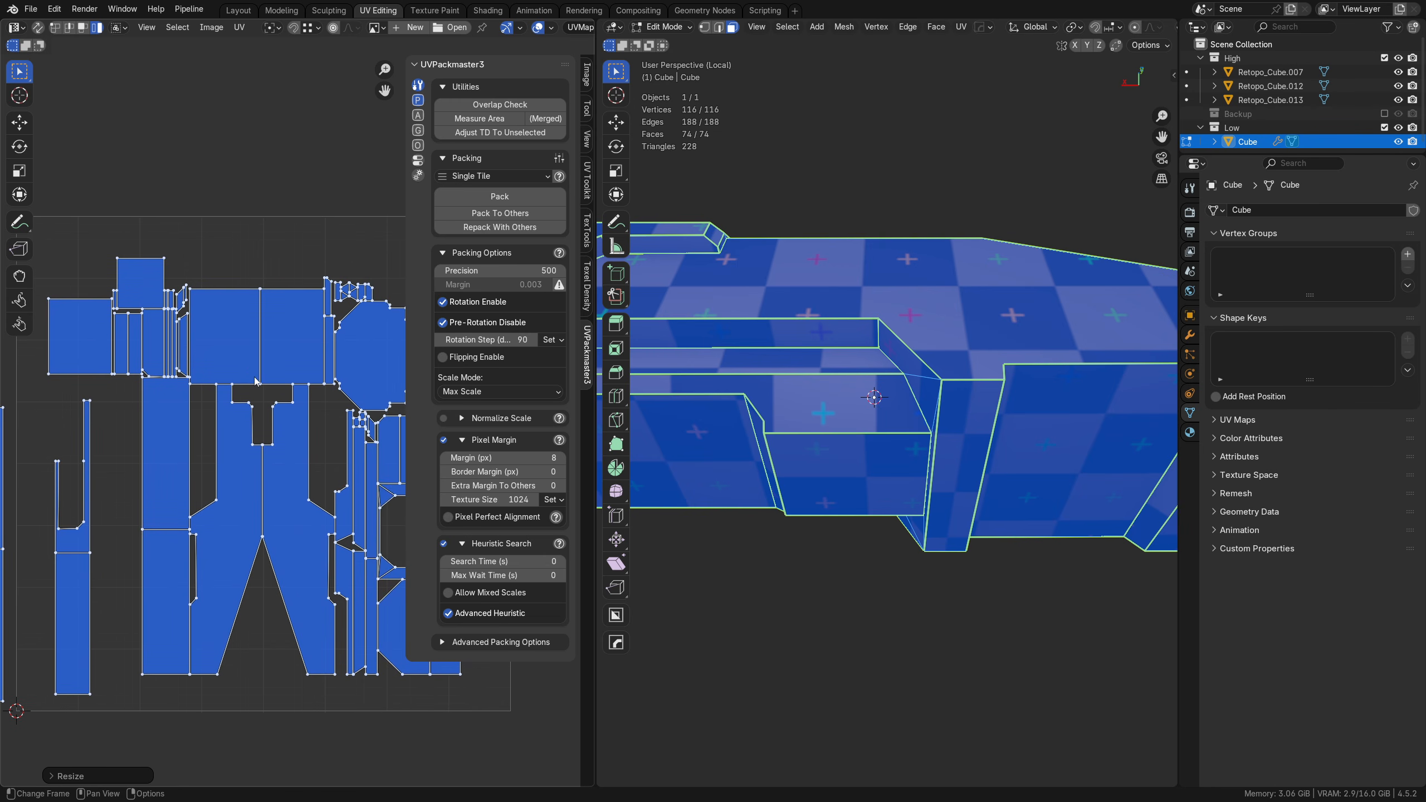
{"action": "left_click", "coordinate": [487, 200]}
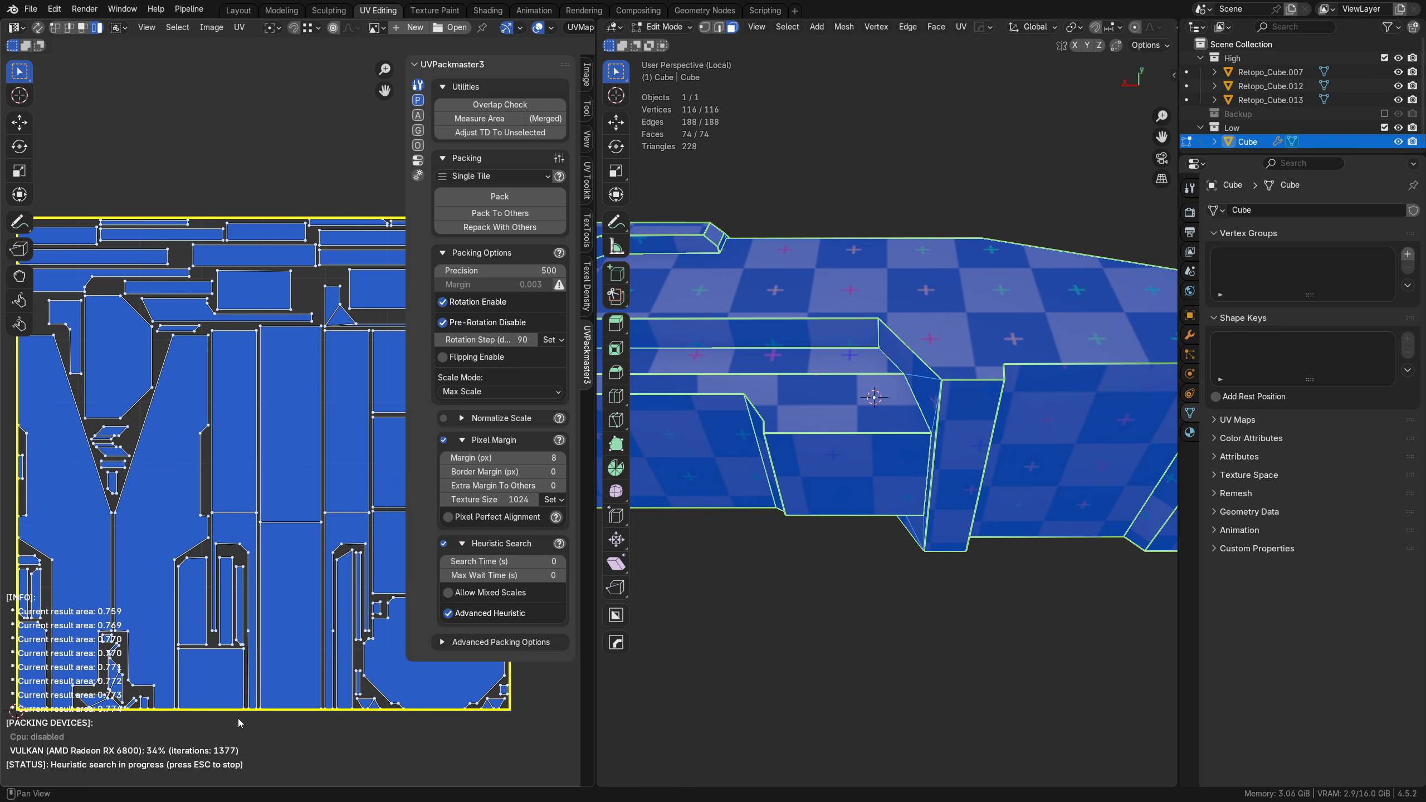
Step: Stop the running heuristic search, keep the packing found so far and look over the packed UV islands
{"action": "middle_click_drag", "start_coordinate": [158, 587], "coordinate": [303, 577]}
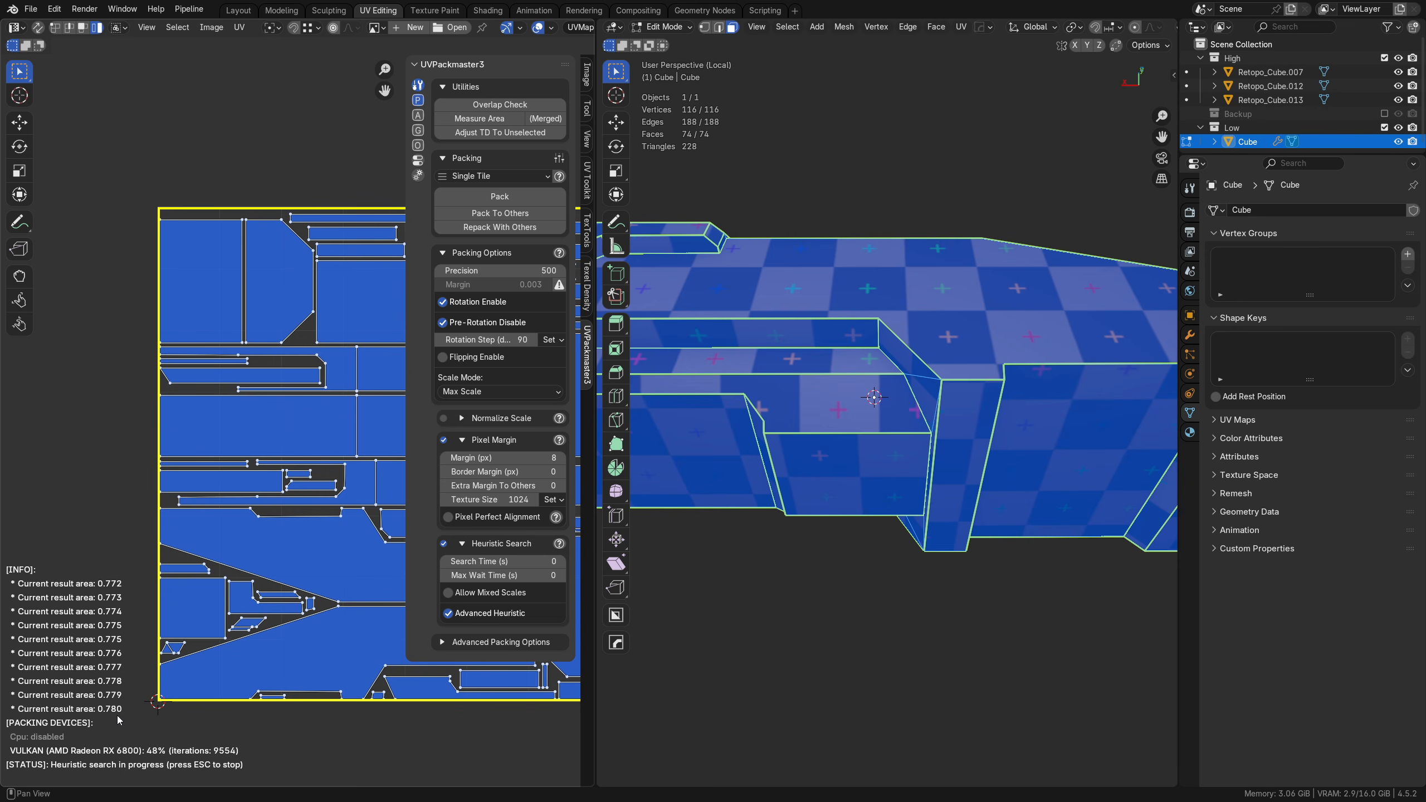
{"action": "key", "text": "Escape"}
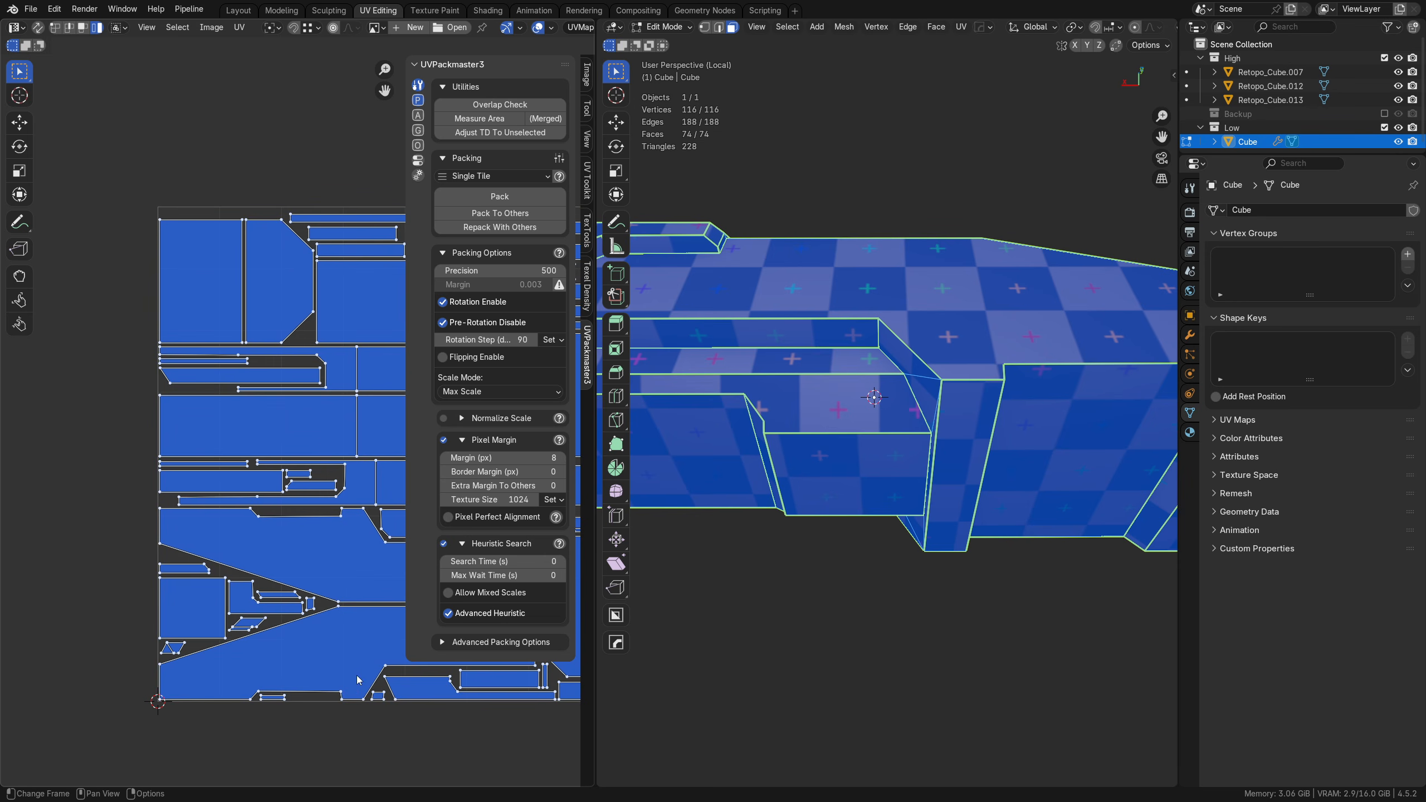
{"action": "scroll", "coordinate": [341, 573], "scroll_direction": "down", "scroll_amount": 4}
{"action": "middle_click_drag", "start_coordinate": [341, 573], "coordinate": [192, 615], "text": "shift"}
{"action": "middle_click_drag", "start_coordinate": [239, 560], "coordinate": [300, 471], "text": "ctrl"}
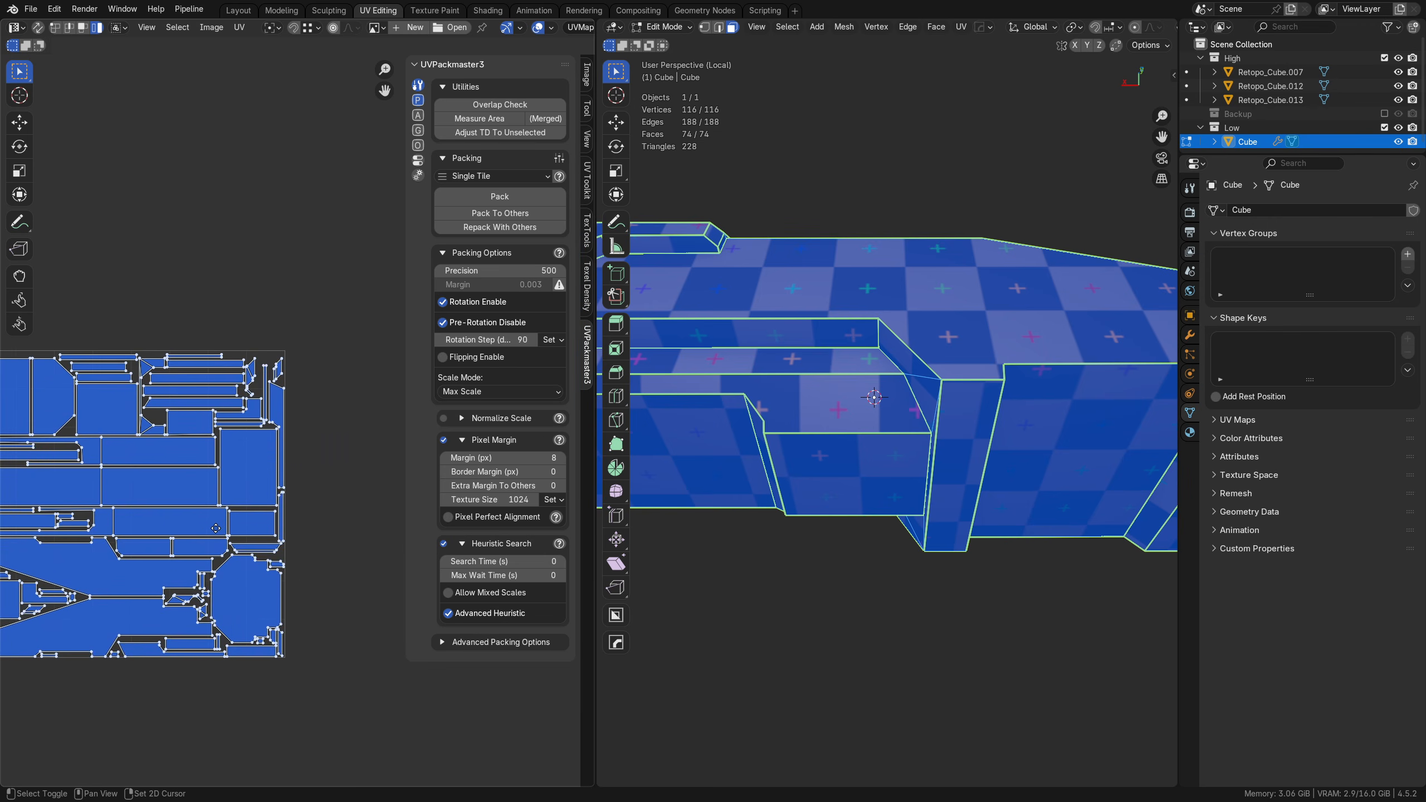
{"action": "middle_click_drag", "start_coordinate": [67, 574], "coordinate": [160, 528], "text": "shift"}
{"action": "middle_click_drag", "start_coordinate": [161, 528], "coordinate": [170, 522], "text": "shift"}
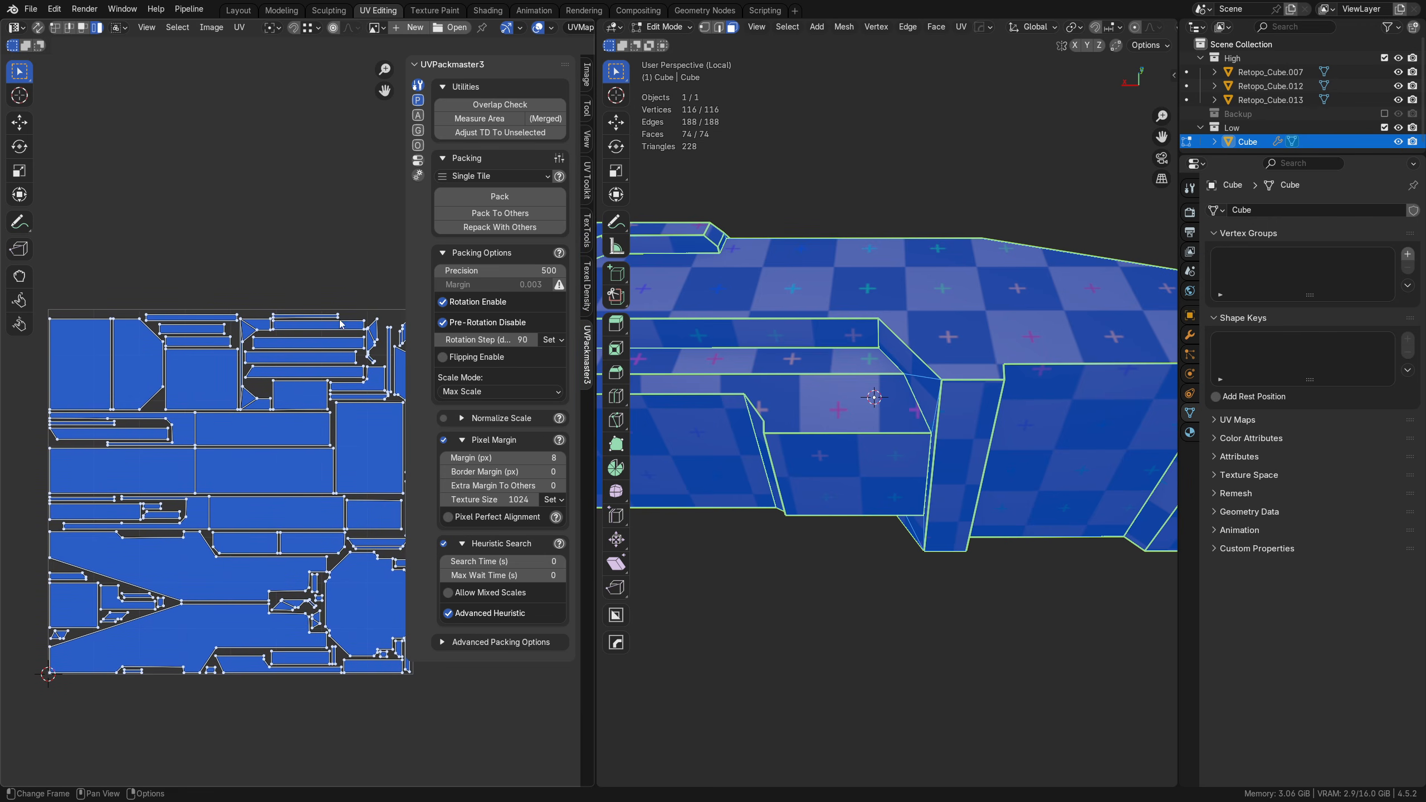
Step: Switch to the Layout workspace, return to Object Mode and examine the checker pattern on both sides of the hull
{"action": "left_click", "coordinate": [246, 14]}
{"action": "middle_click_drag", "start_coordinate": [566, 335], "coordinate": [719, 519]}
{"action": "key", "text": "Tab"}
{"action": "left_click", "coordinate": [720, 456]}
{"action": "key", "text": "Tab"}
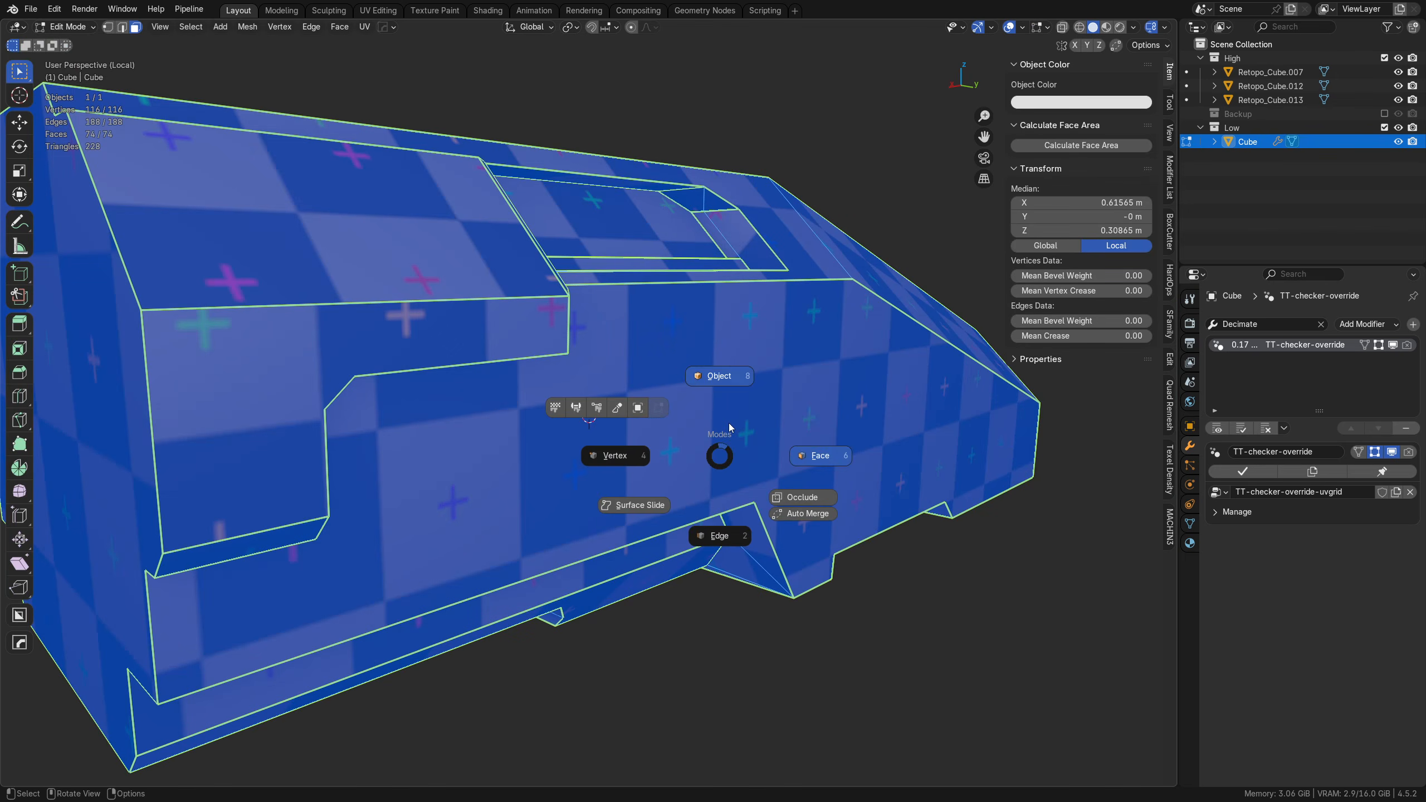
{"action": "left_click", "coordinate": [729, 424]}
{"action": "key", "text": "alt+a"}
{"action": "scroll", "coordinate": [728, 426], "scroll_direction": "down", "scroll_amount": 5}
{"action": "middle_click_drag", "start_coordinate": [631, 465], "coordinate": [676, 455]}
{"action": "scroll", "coordinate": [636, 448], "scroll_direction": "up", "scroll_amount": 3}
{"action": "left_click", "coordinate": [679, 455]}
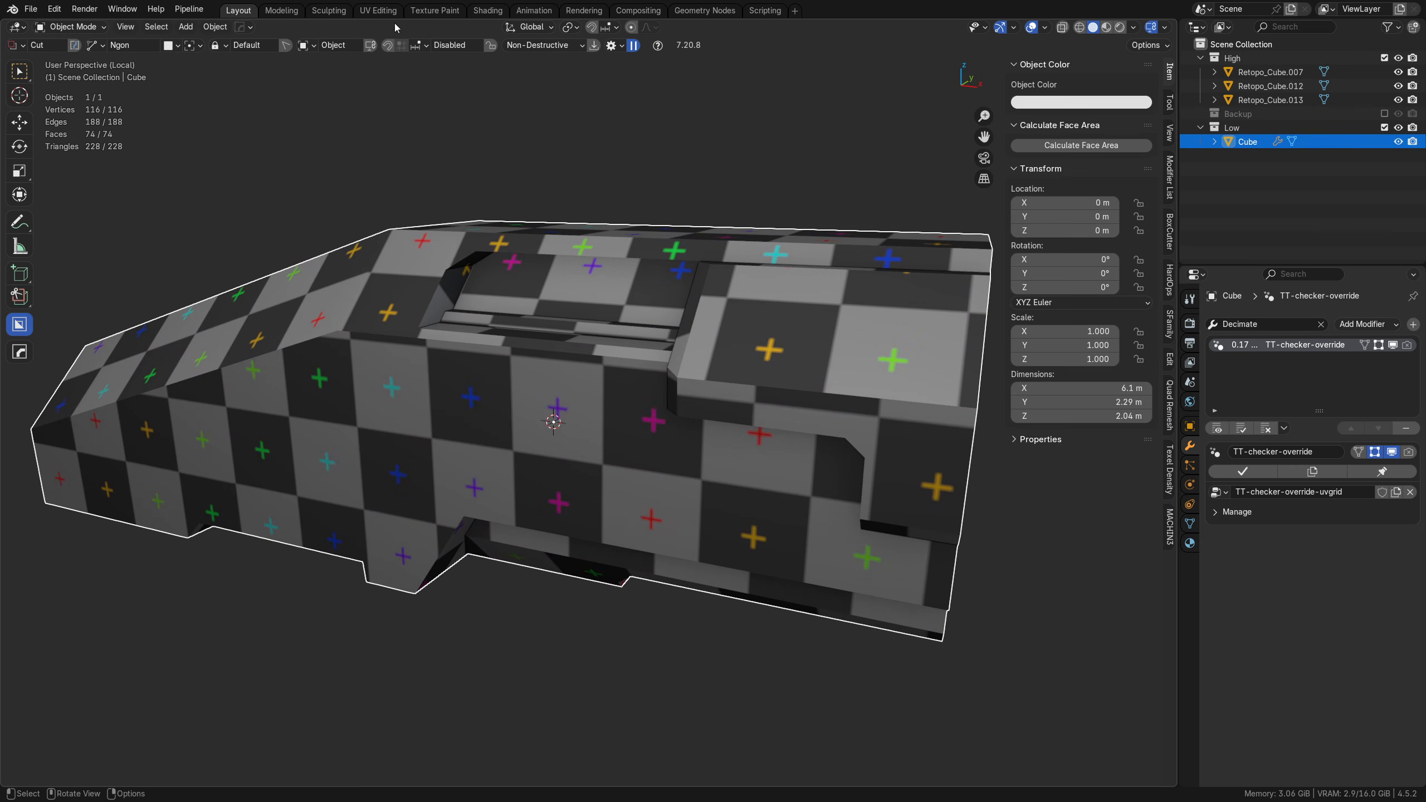
Step: Remove the TexTools checker map from the hull in UV Editing and go back to the Layout workspace in Object Mode
{"action": "left_click", "coordinate": [382, 10]}
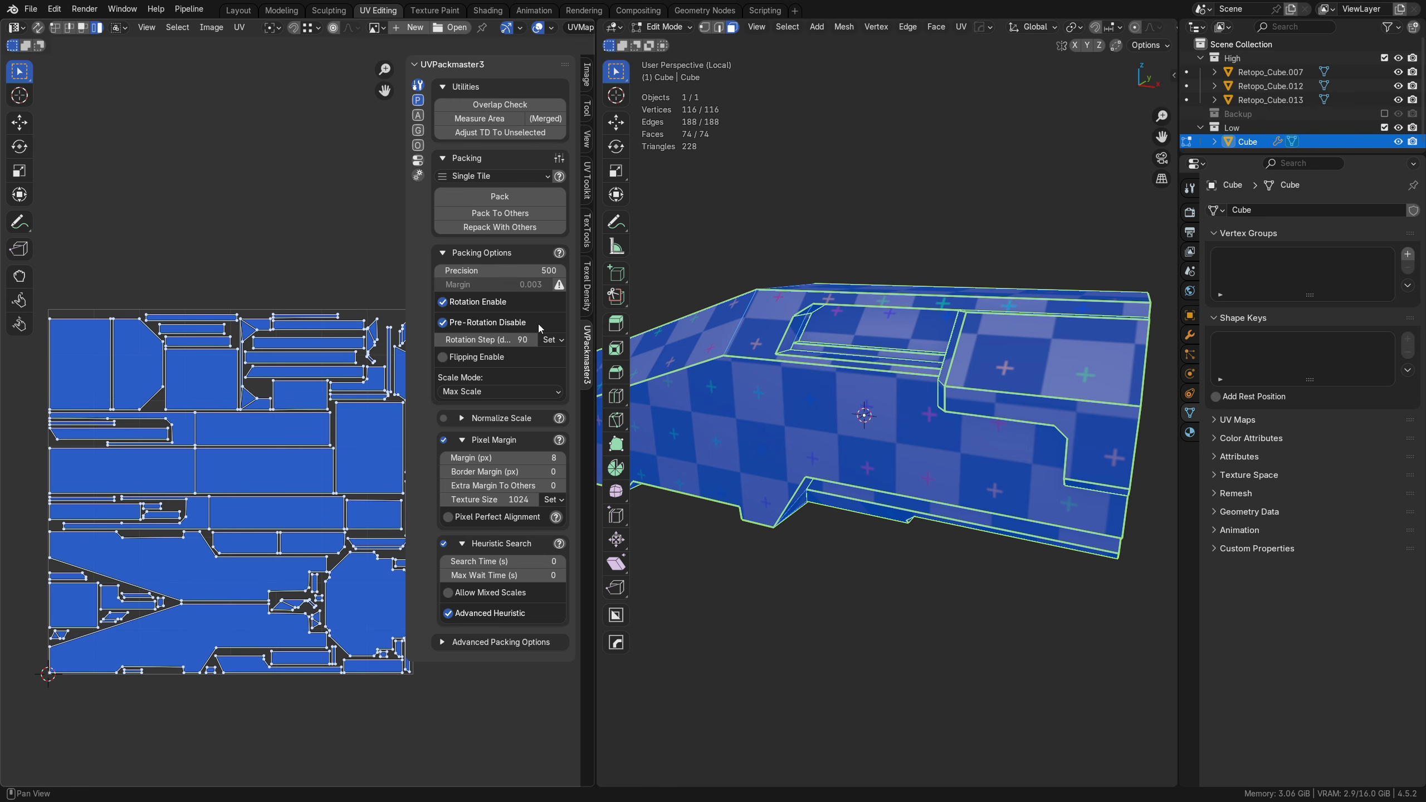
{"action": "left_click", "coordinate": [586, 286]}
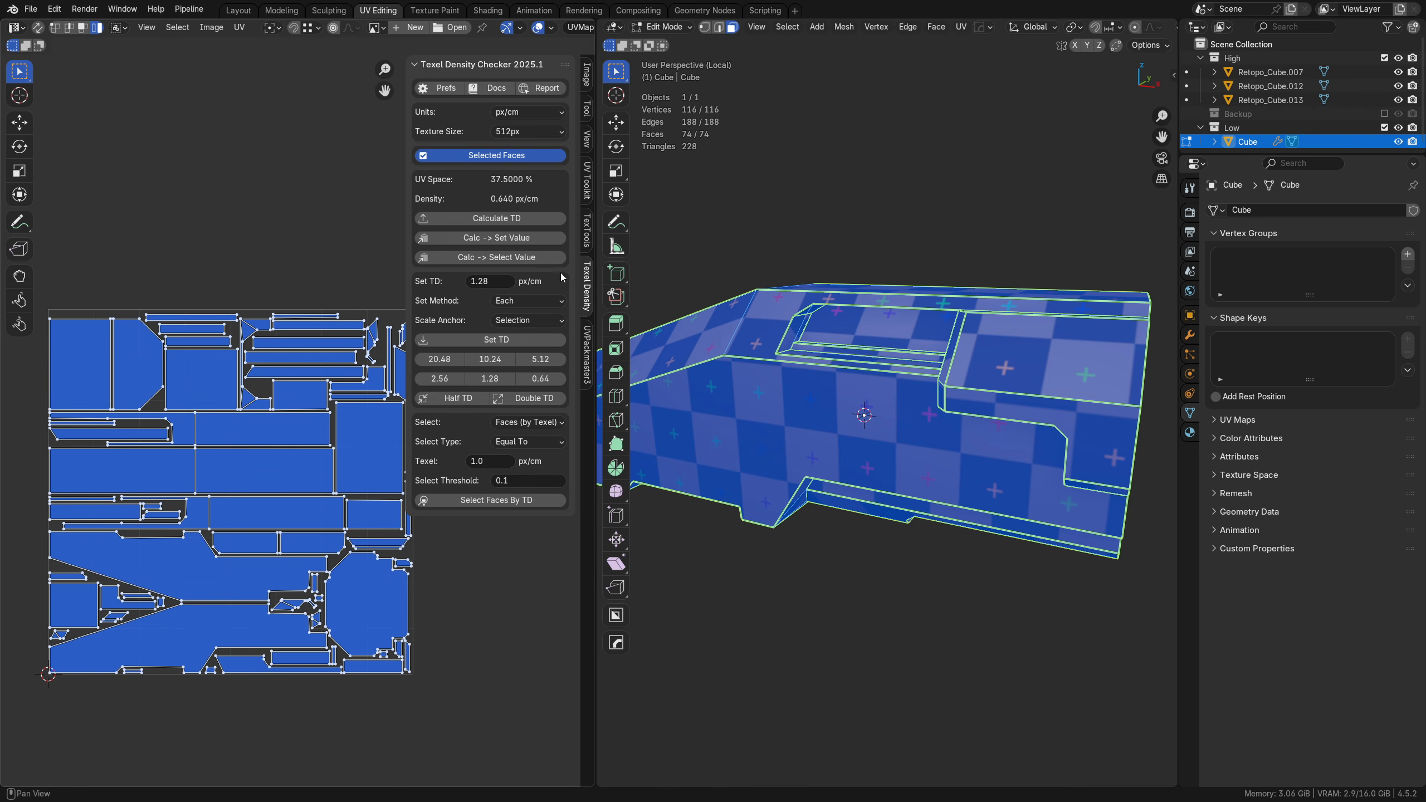
{"action": "left_click", "coordinate": [586, 230]}
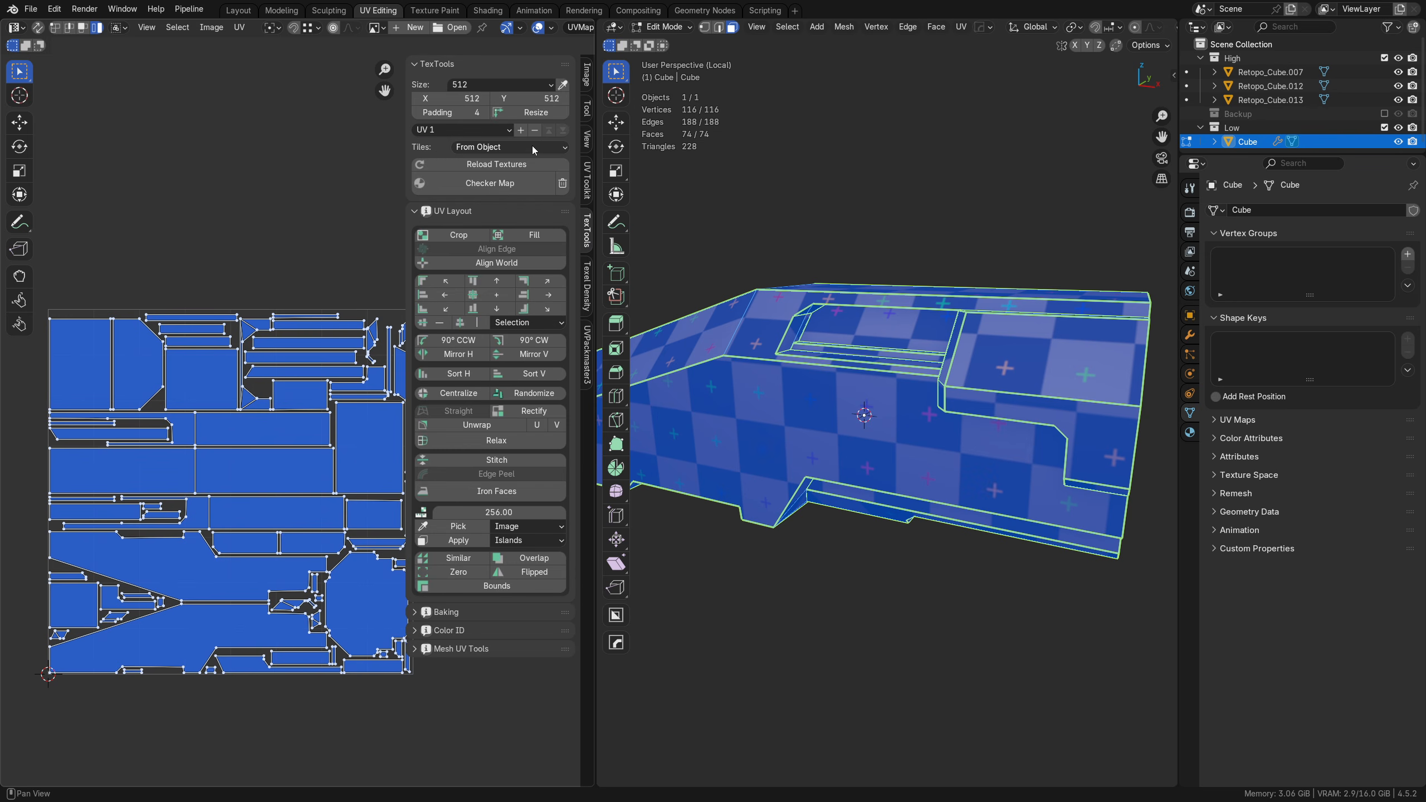
{"action": "left_click", "coordinate": [562, 183]}
{"action": "key", "text": "ctrl+Tab"}
{"action": "left_click", "coordinate": [931, 443]}
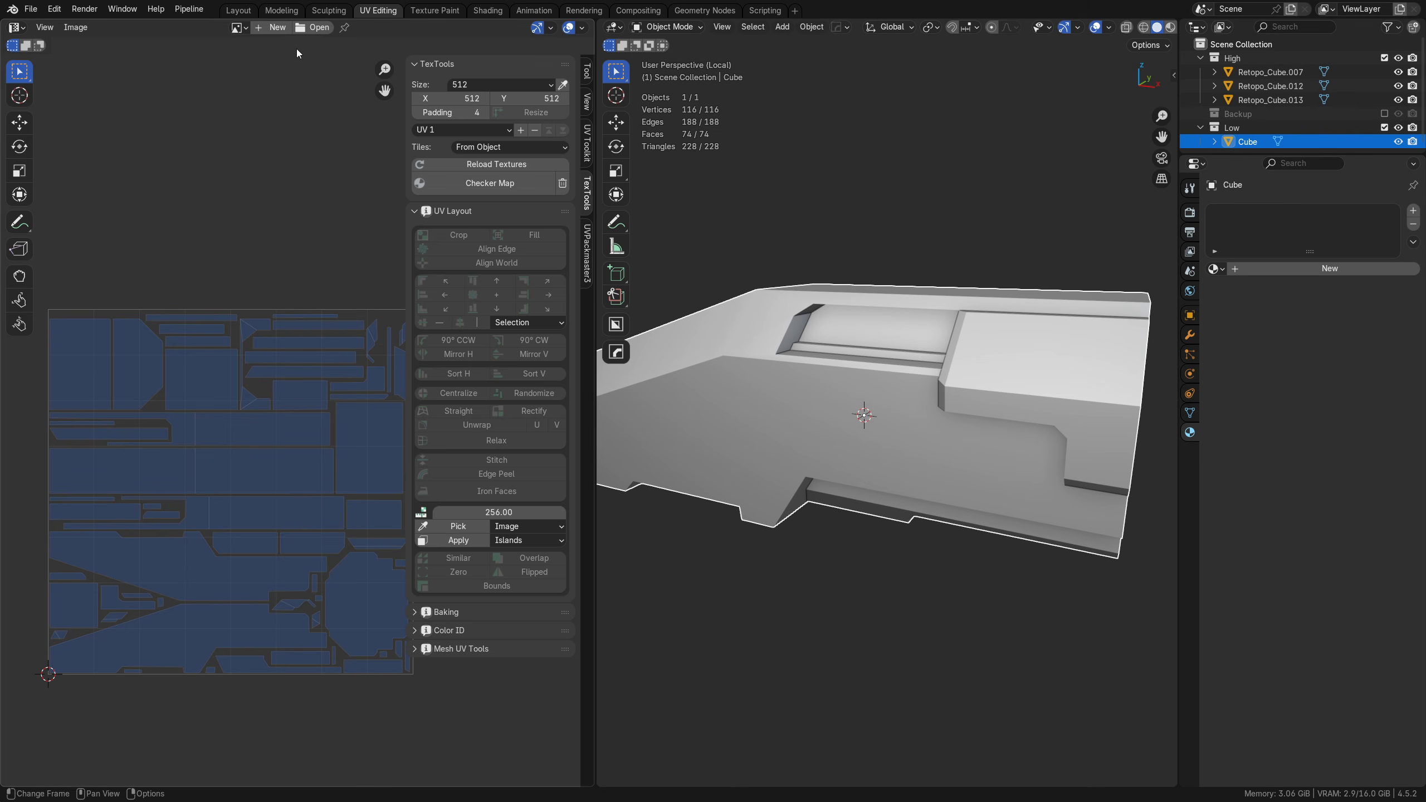
{"action": "left_click", "coordinate": [238, 10]}
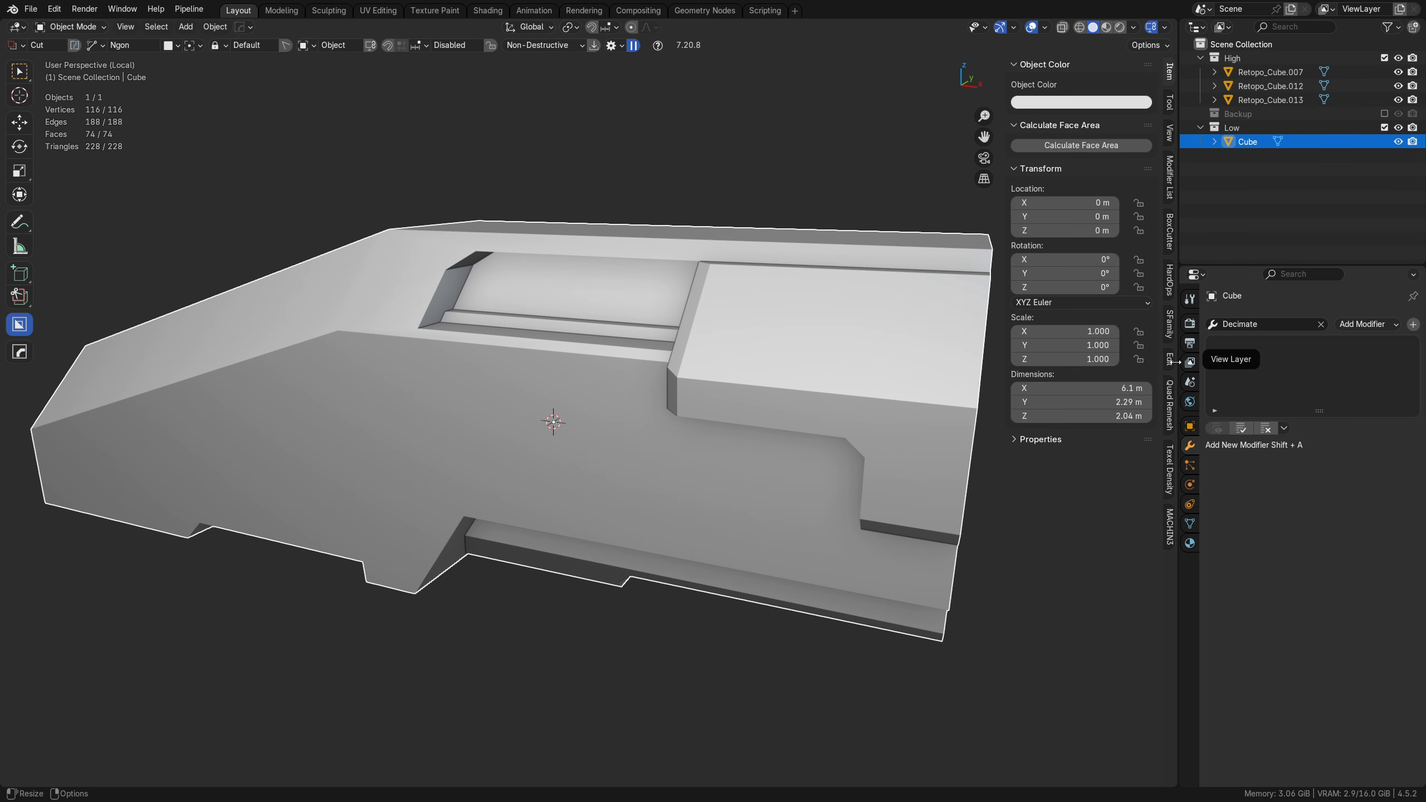
Step: Show the wireframe over the low-poly hull and rename the object as low
{"action": "scroll", "coordinate": [690, 430], "scroll_direction": "down", "scroll_amount": 1}
{"action": "middle_click_drag", "start_coordinate": [691, 430], "coordinate": [616, 386]}
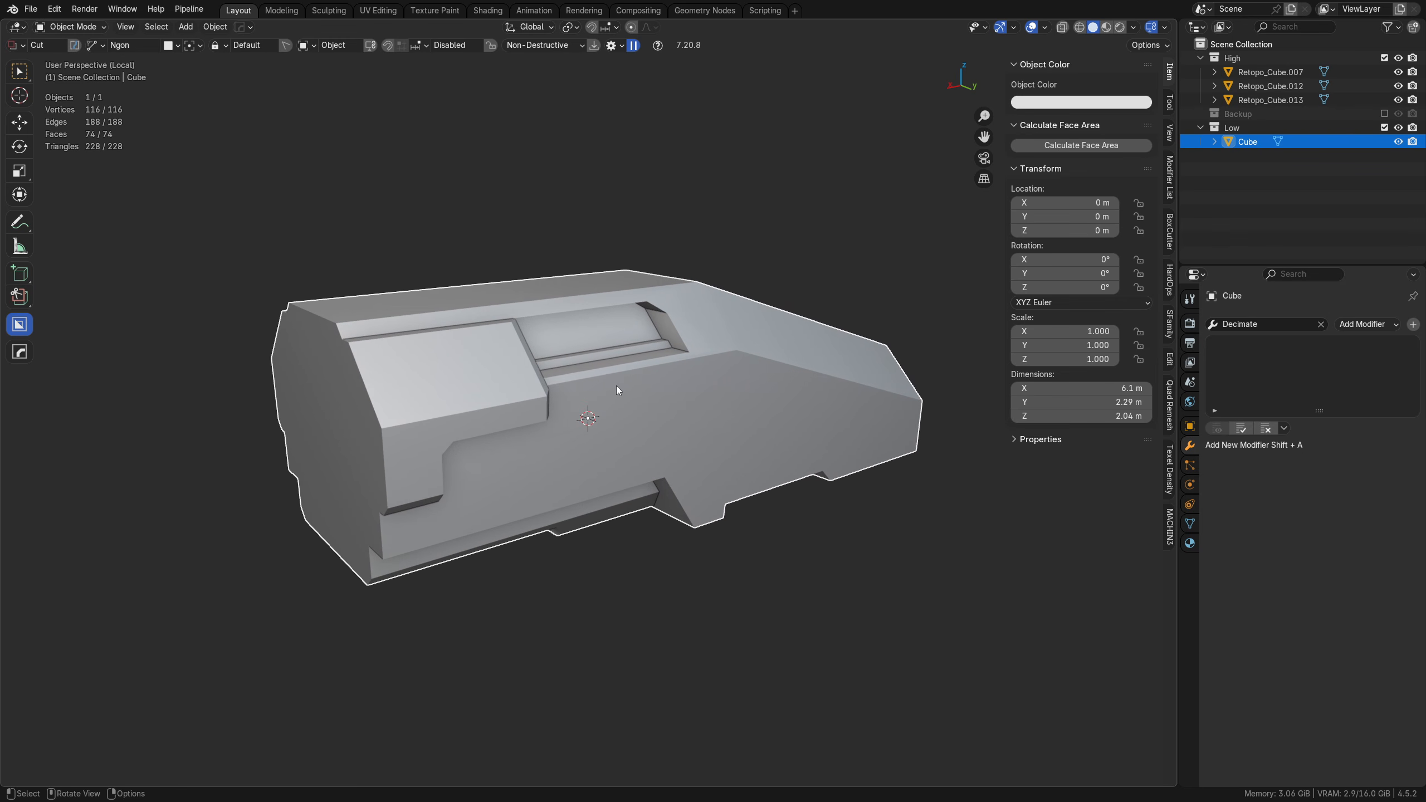
{"action": "key", "text": "shift+z"}
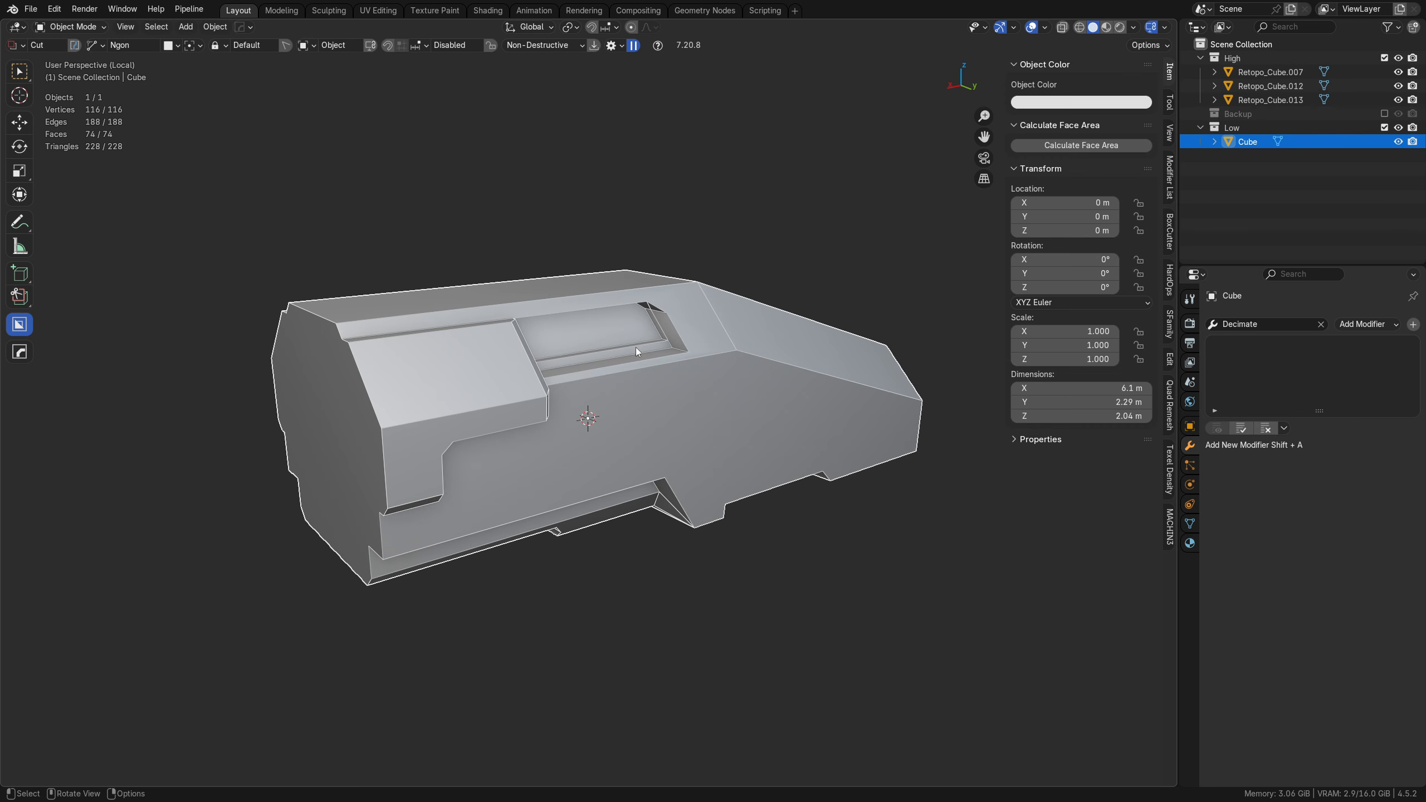
{"action": "double_click", "coordinate": [1249, 143]}
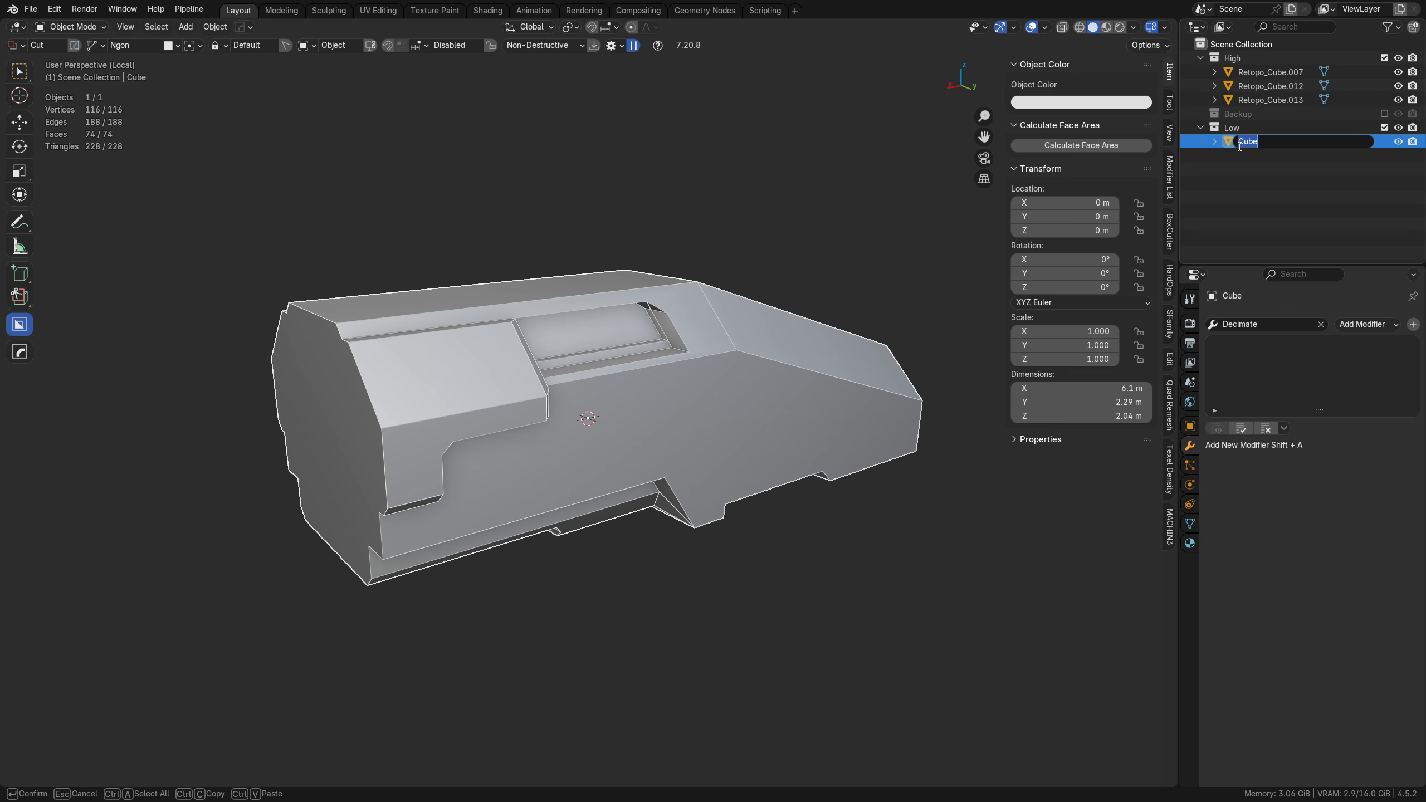
{"action": "type", "text": "low"}
{"action": "key", "text": "Return"}
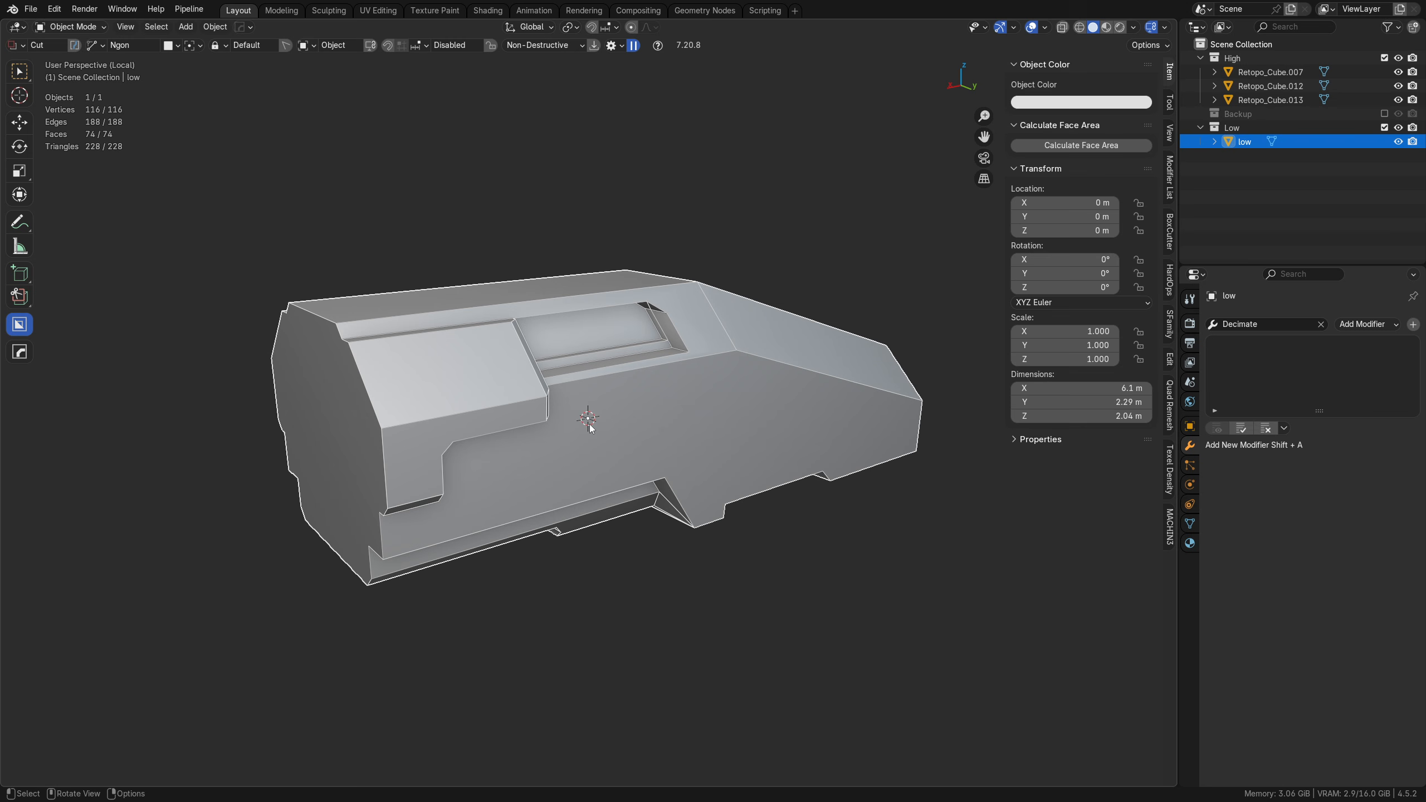
Step: Add a Triangulate modifier with Keep Normals enabled to the low object and check the resulting triangulation
{"action": "middle_click_drag", "start_coordinate": [592, 422], "coordinate": [741, 423]}
{"action": "left_click", "coordinate": [1239, 323]}
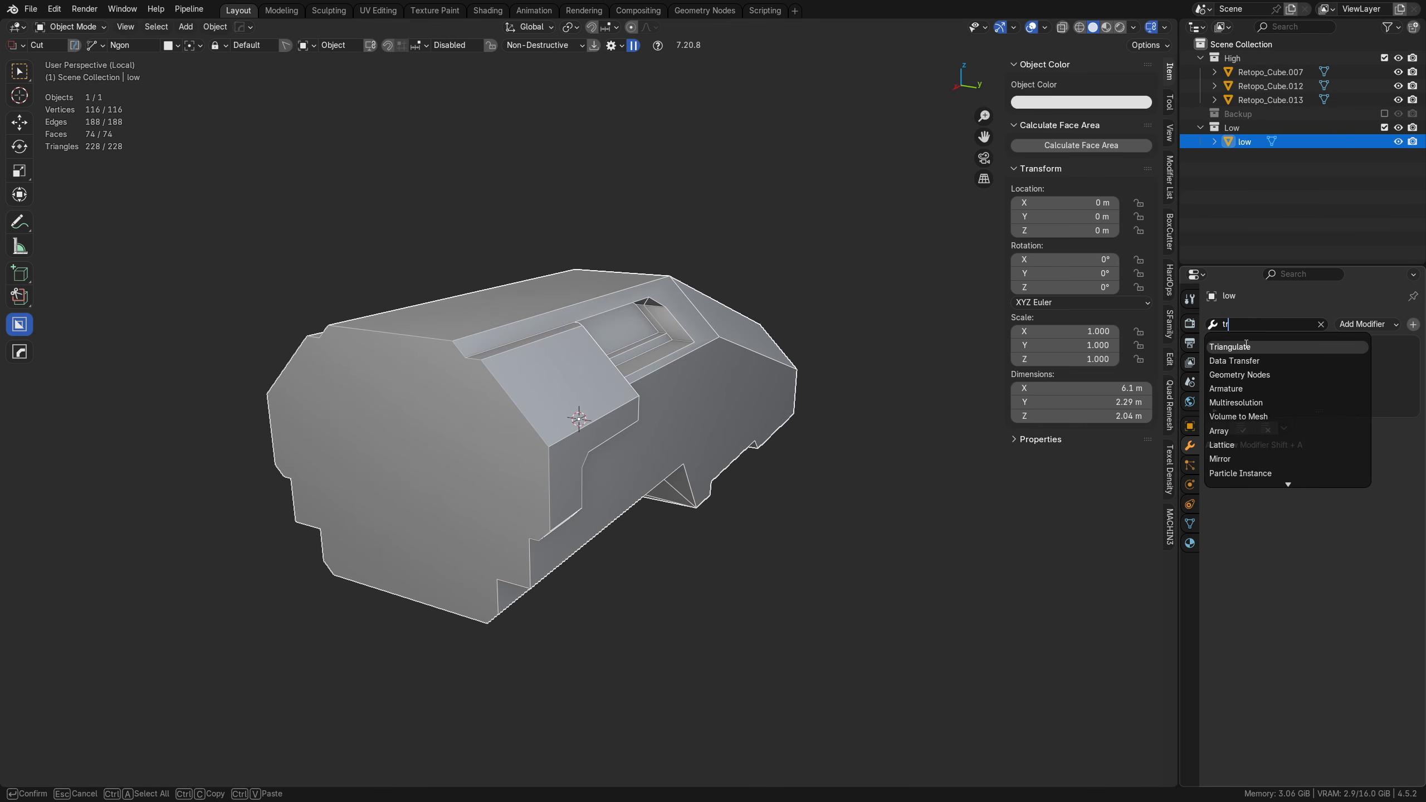
{"action": "left_click", "coordinate": [1269, 344]}
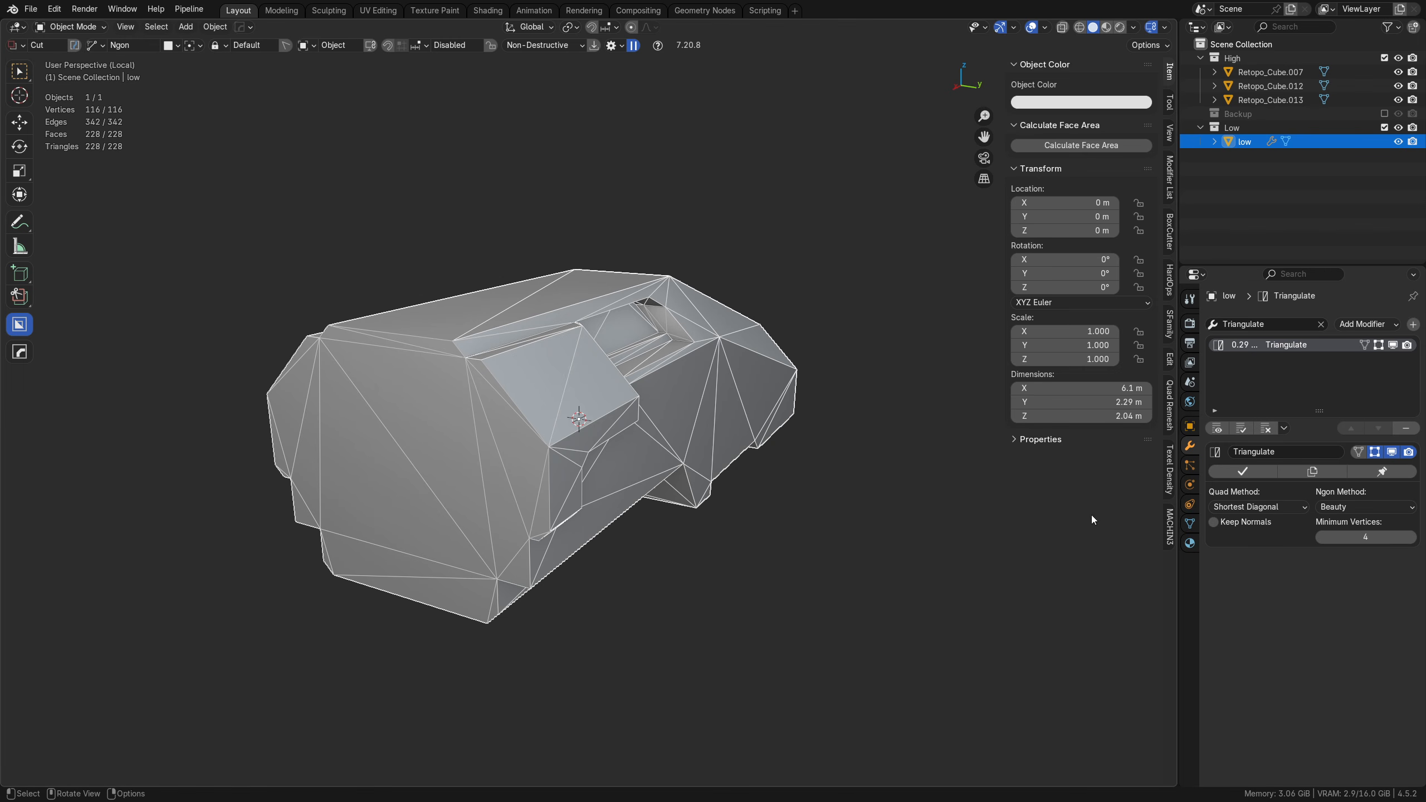
{"action": "middle_click_drag", "start_coordinate": [971, 489], "coordinate": [904, 475]}
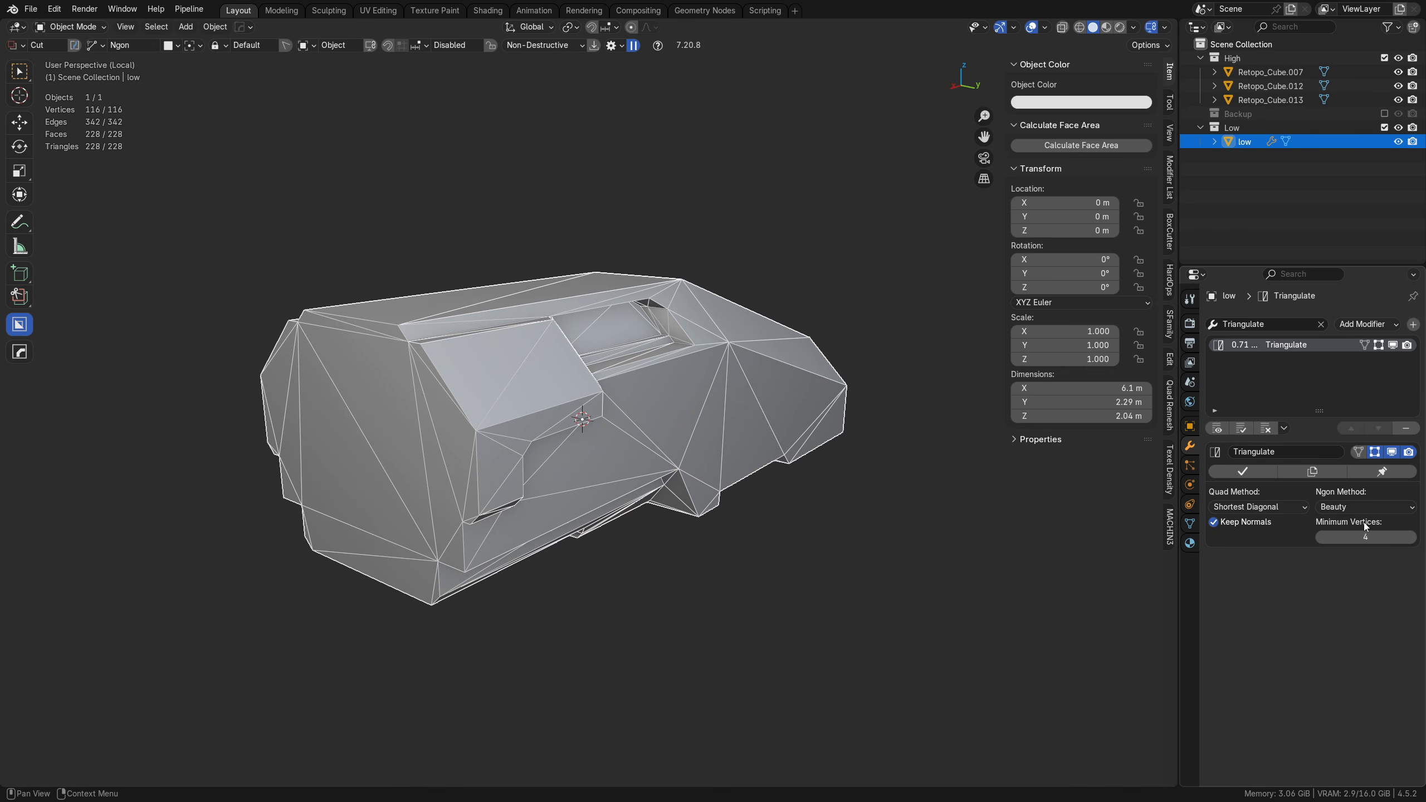
{"action": "scroll", "coordinate": [563, 460], "scroll_direction": "up", "scroll_amount": 2}
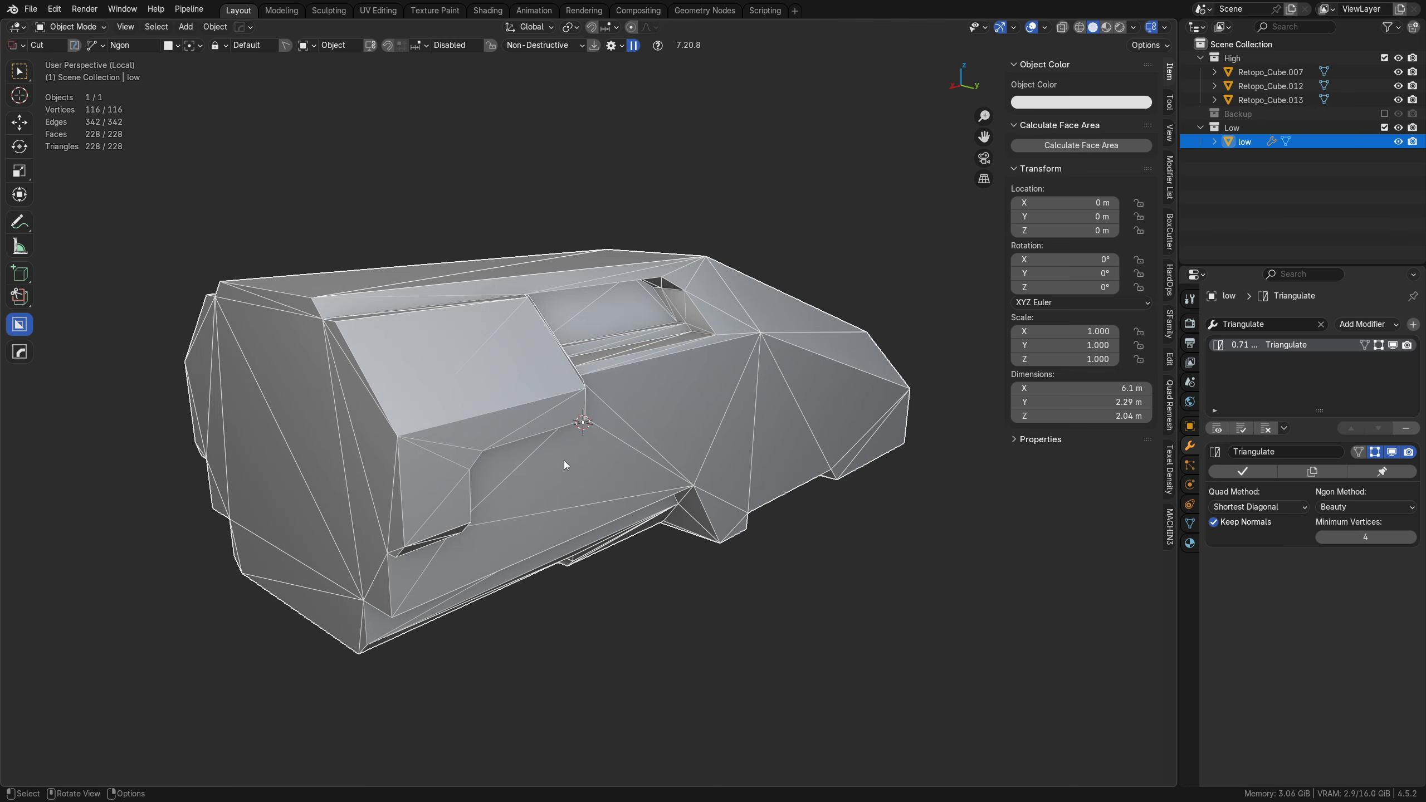
{"action": "middle_click_drag", "start_coordinate": [570, 448], "coordinate": [673, 437]}
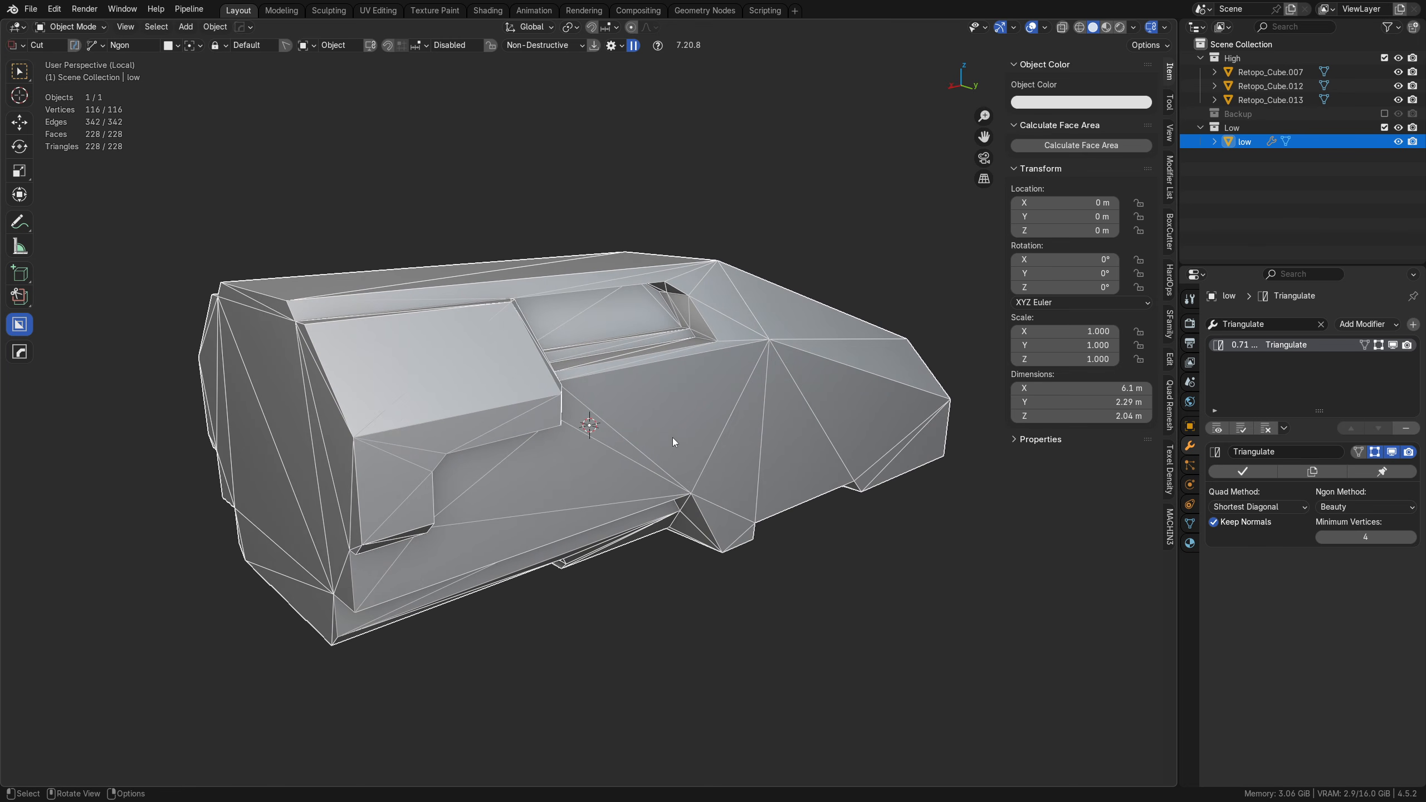
Step: Export only the selected low-poly object as an FBX file named low to the Desktop
{"action": "key", "text": "ctrl+s"}
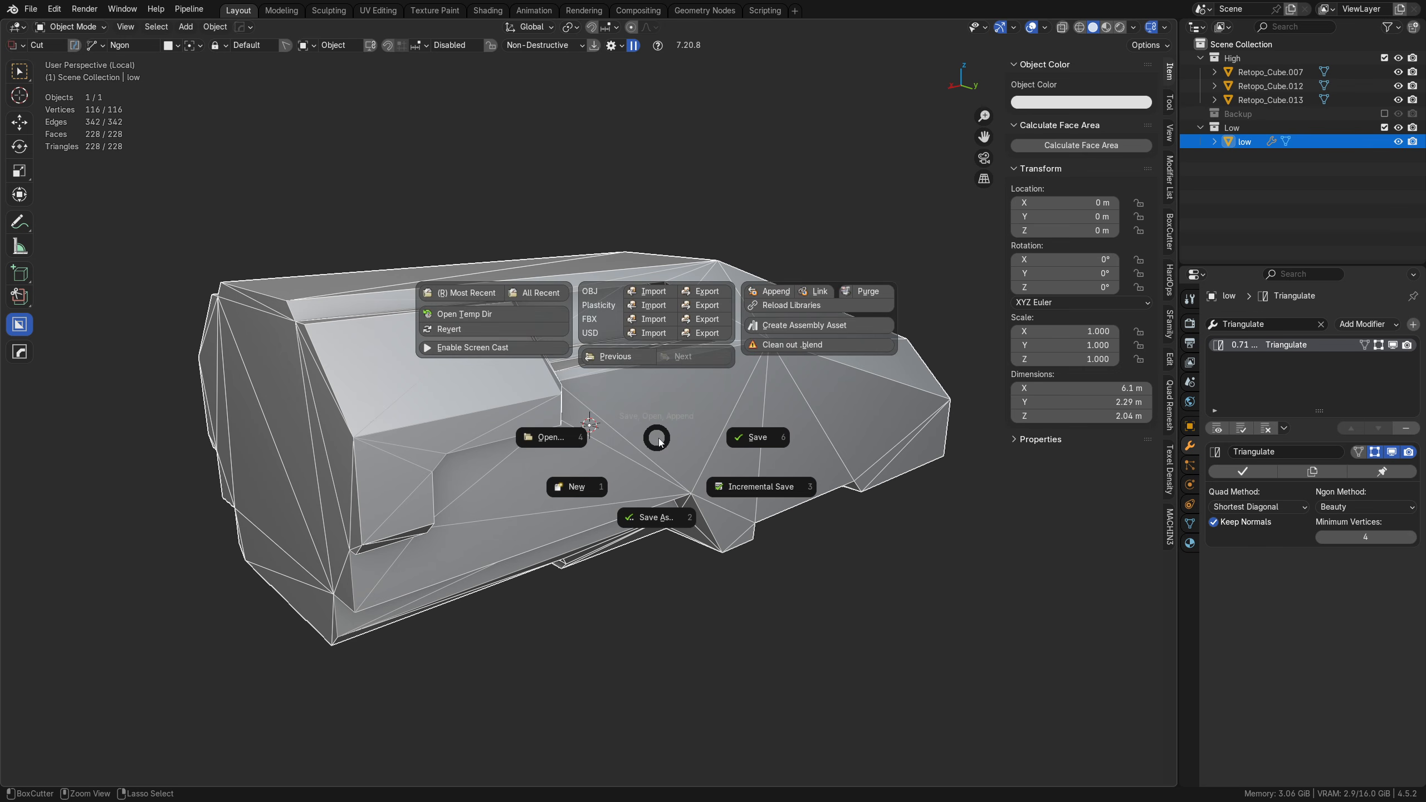
{"action": "left_click", "coordinate": [713, 322]}
{"action": "left_click", "coordinate": [398, 250]}
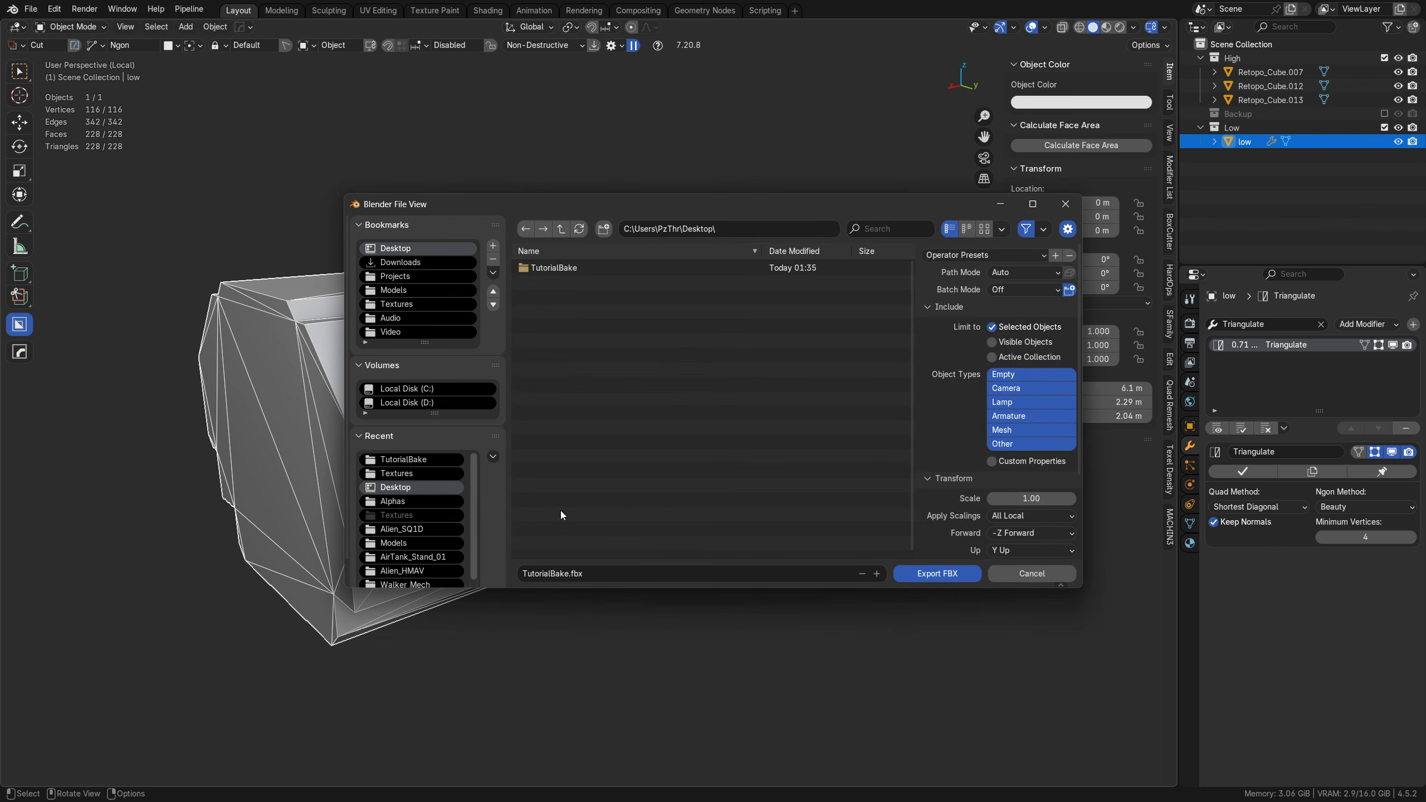
{"action": "left_click", "coordinate": [592, 579]}
{"action": "type", "text": "low"}
{"action": "key", "text": "Return"}
{"action": "left_click", "coordinate": [936, 573]}
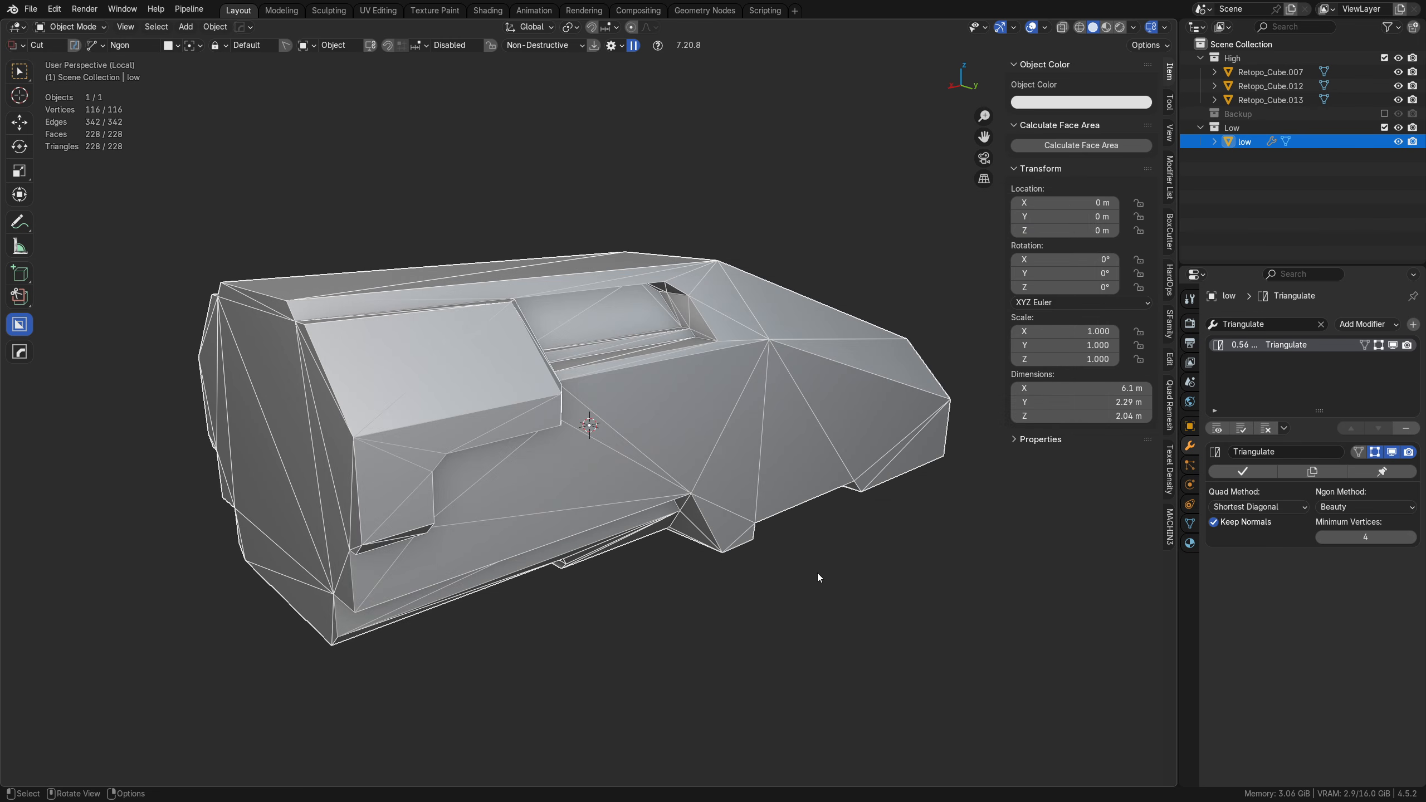
Step: Exclude the Low collection, leave local view and select all three high-poly objects in the High collection
{"action": "left_click", "coordinate": [1383, 128]}
{"action": "left_click", "coordinate": [1267, 99]}
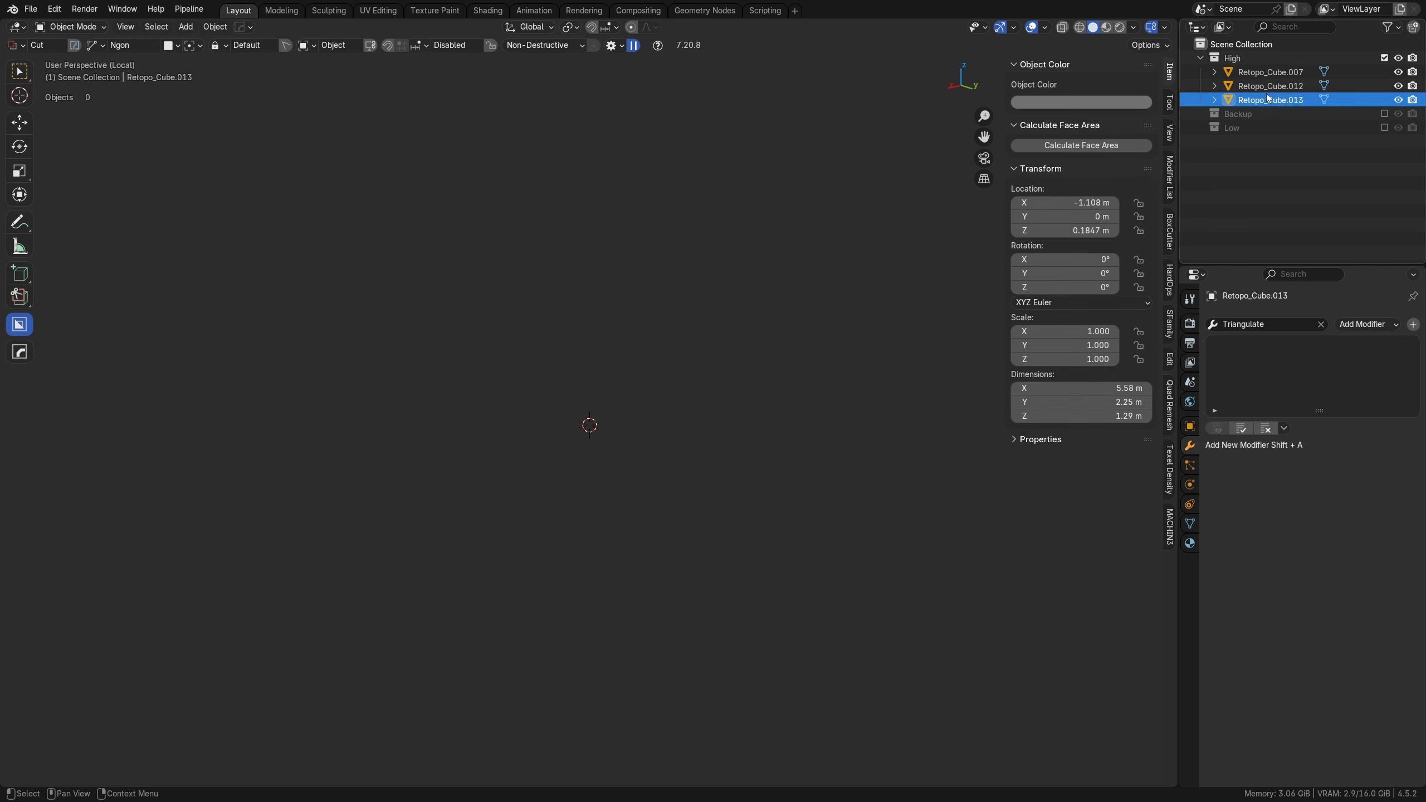
{"action": "key", "text": "KP_Divide"}
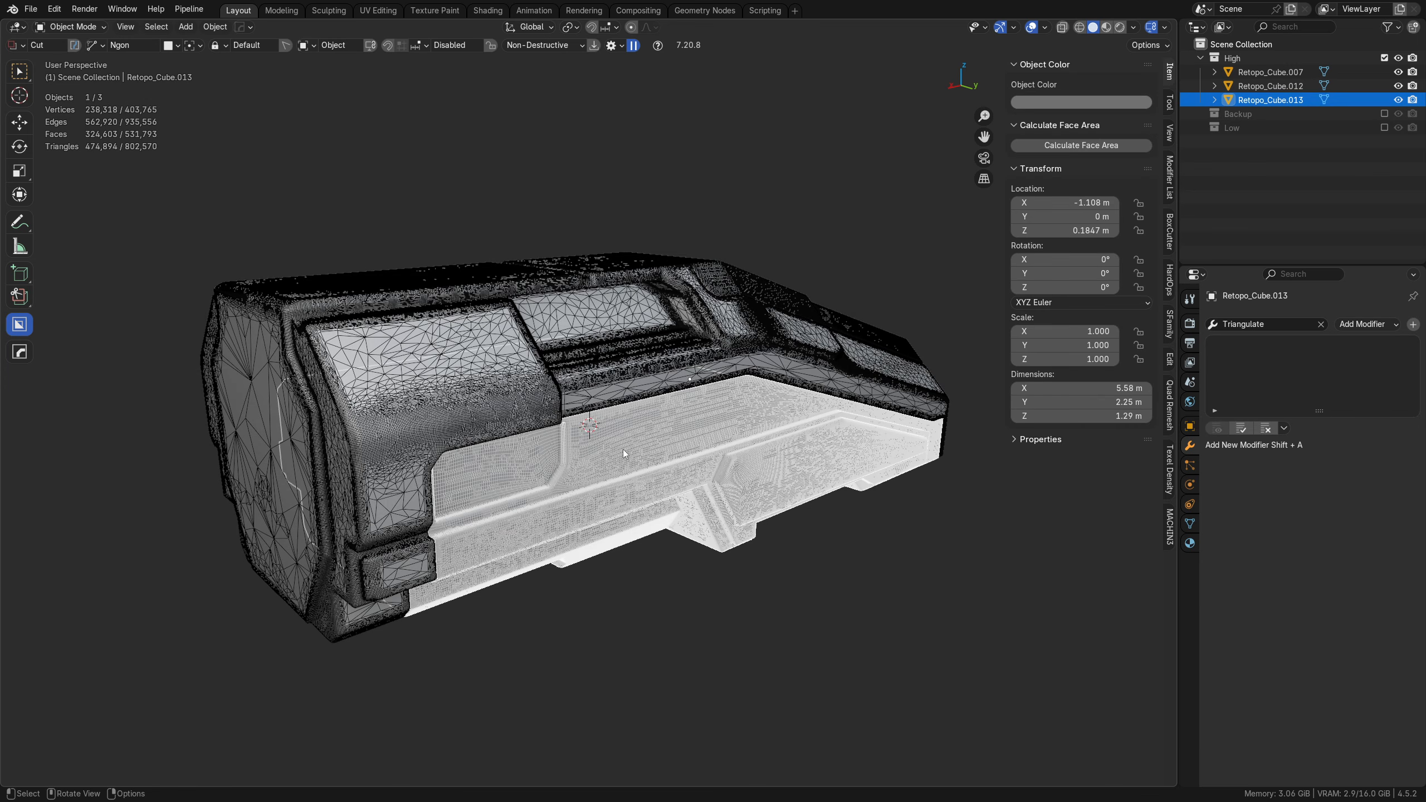
{"action": "left_click", "coordinate": [483, 360]}
{"action": "left_click", "coordinate": [597, 429], "text": "shift"}
{"action": "left_click", "coordinate": [739, 292], "text": "shift"}
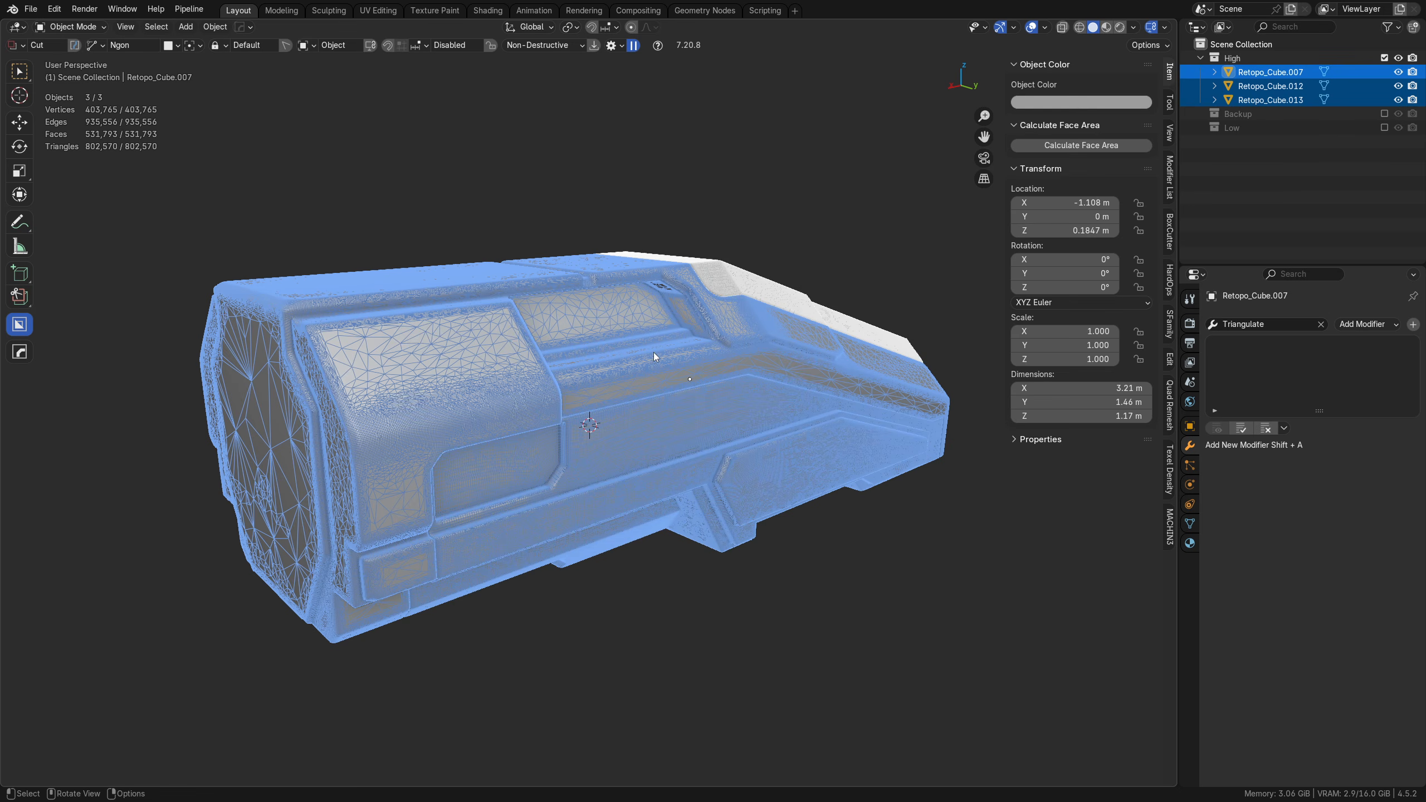
Step: Close the file pie menu without exporting and examine the wireframe density on the high-poly hull's end face, recesses and side panels
{"action": "key", "text": "ctrl+s"}
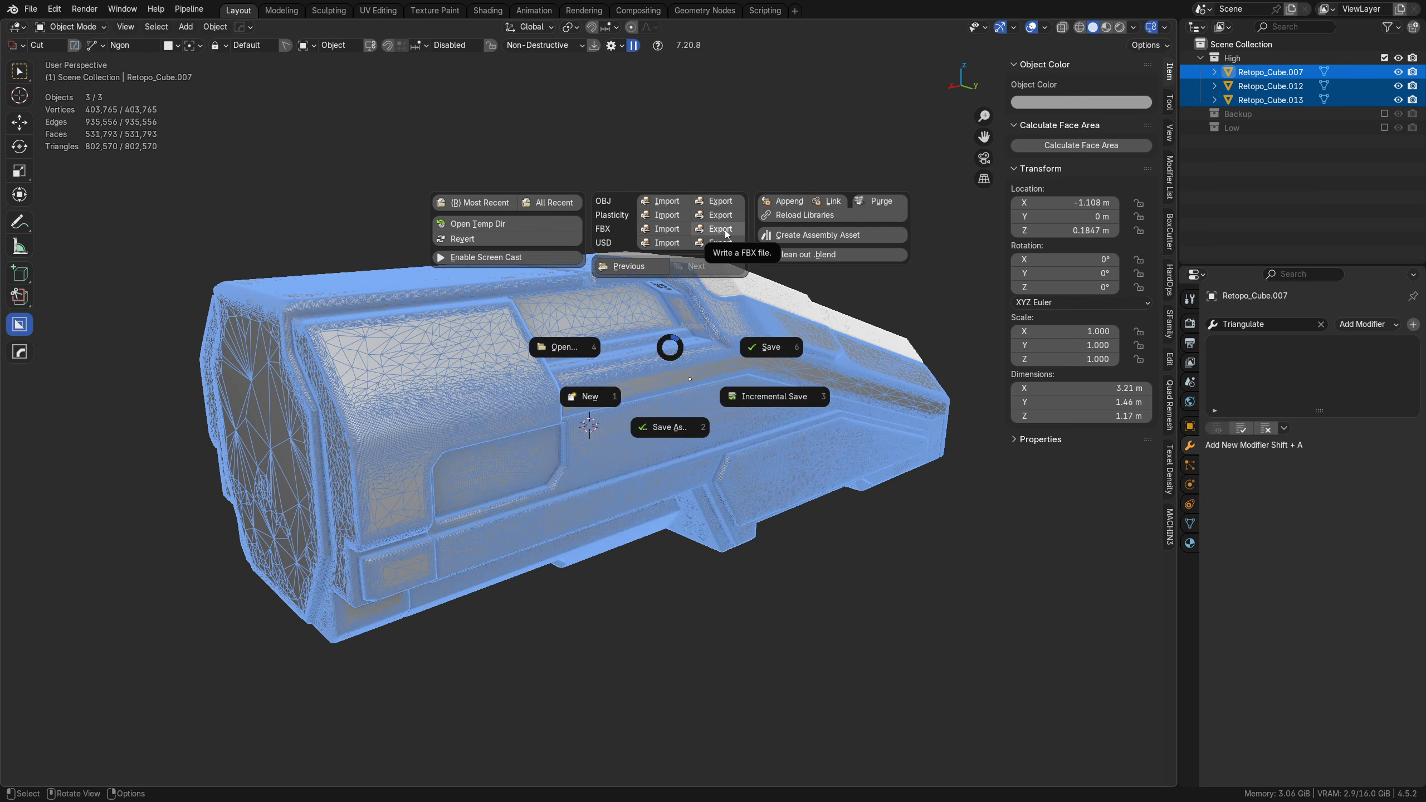
{"action": "key", "text": "Escape"}
{"action": "middle_click_drag", "start_coordinate": [313, 479], "coordinate": [467, 438]}
{"action": "scroll", "coordinate": [392, 428], "scroll_direction": "up", "scroll_amount": 3}
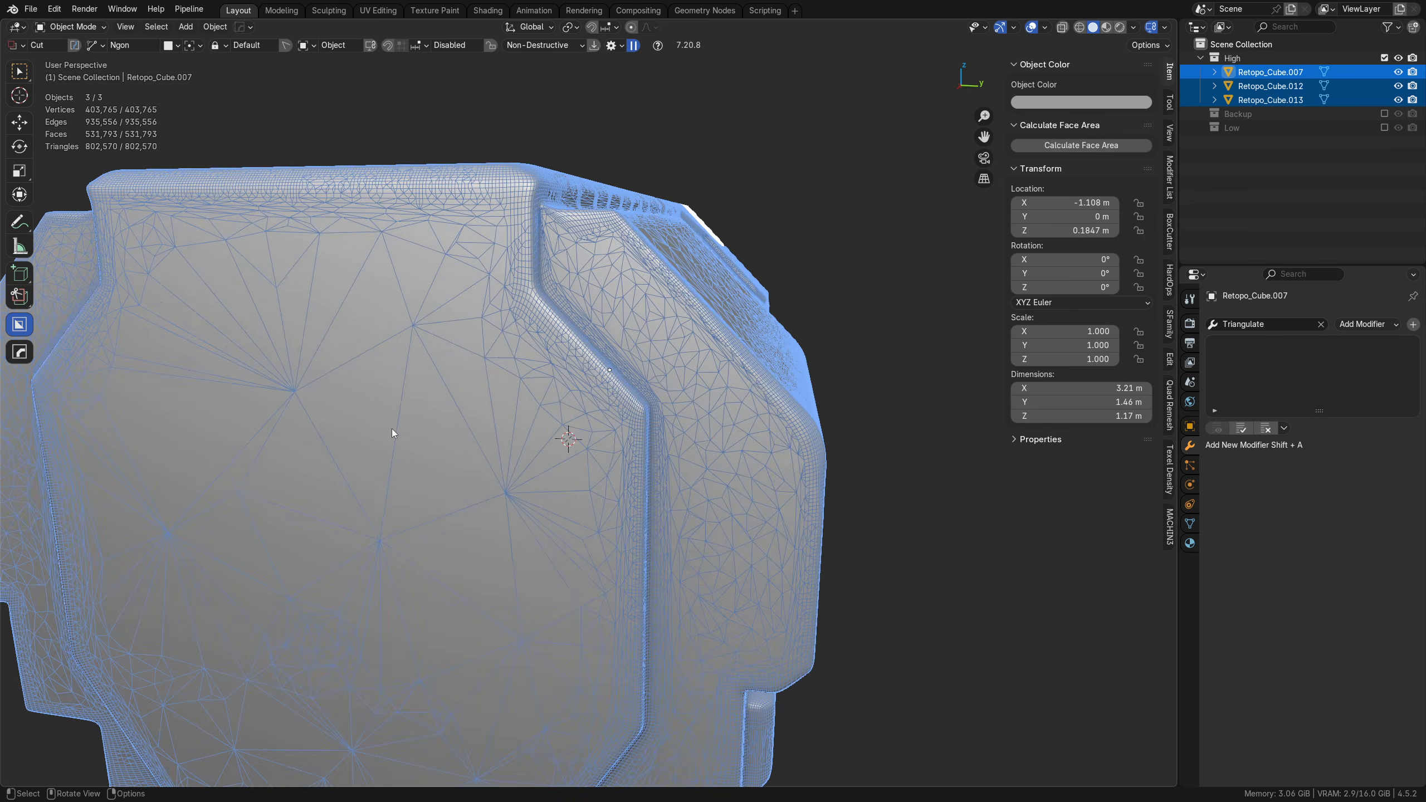
{"action": "key", "text": "shift+z"}
{"action": "key", "text": "shift+z"}
{"action": "middle_click_drag", "start_coordinate": [695, 420], "coordinate": [406, 383]}
{"action": "scroll", "coordinate": [438, 413], "scroll_direction": "up", "scroll_amount": 2}
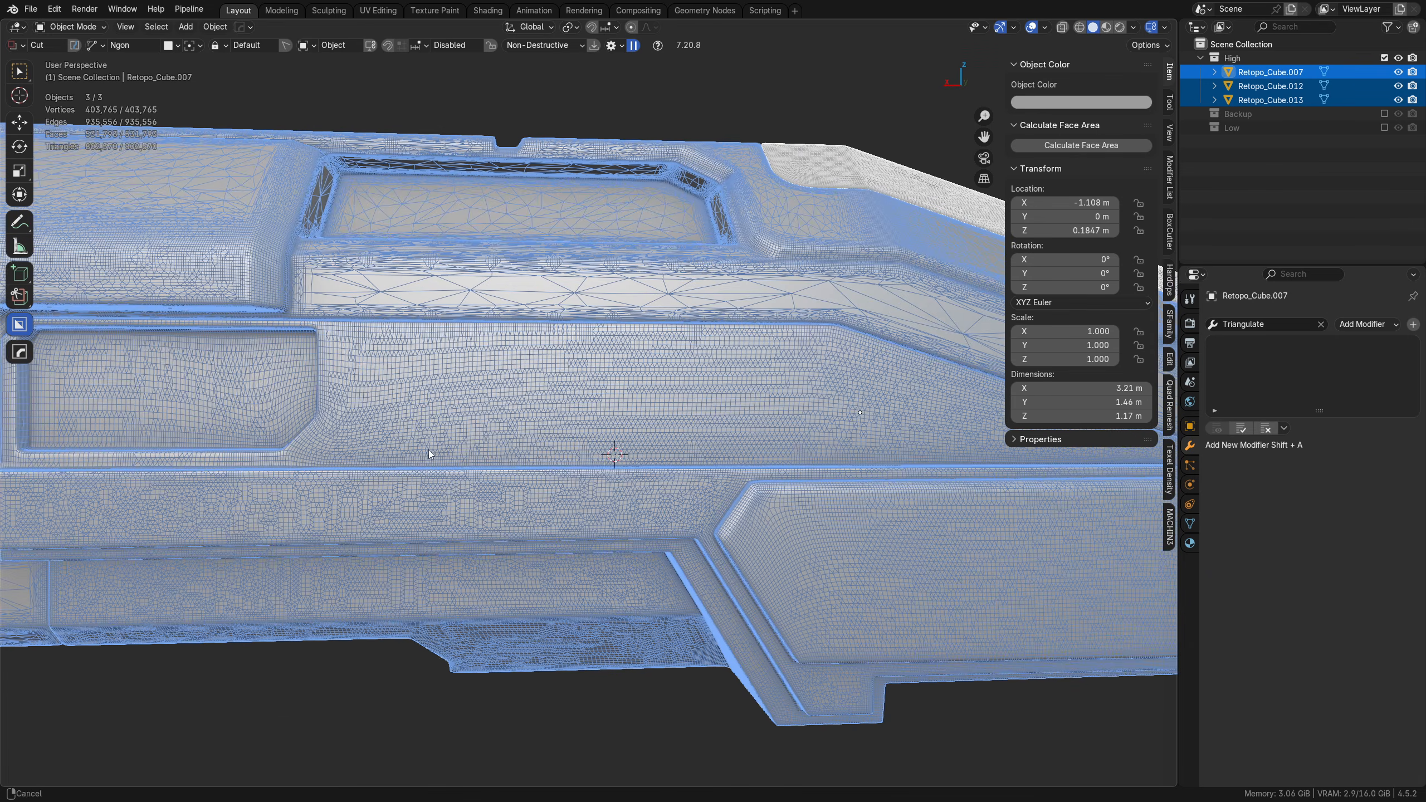
{"action": "middle_click_drag", "start_coordinate": [427, 450], "coordinate": [530, 450]}
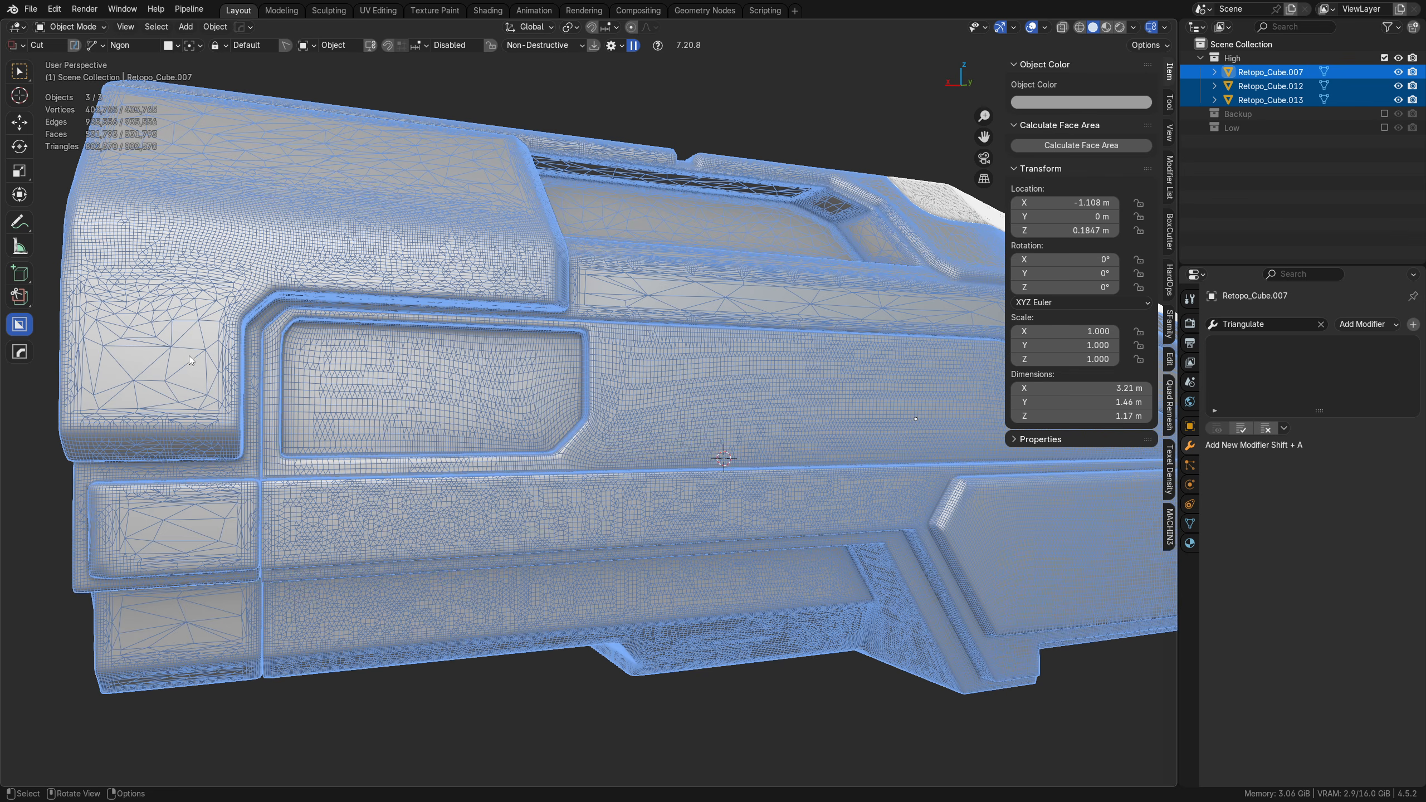
{"action": "middle_click_drag", "start_coordinate": [183, 385], "coordinate": [223, 531]}
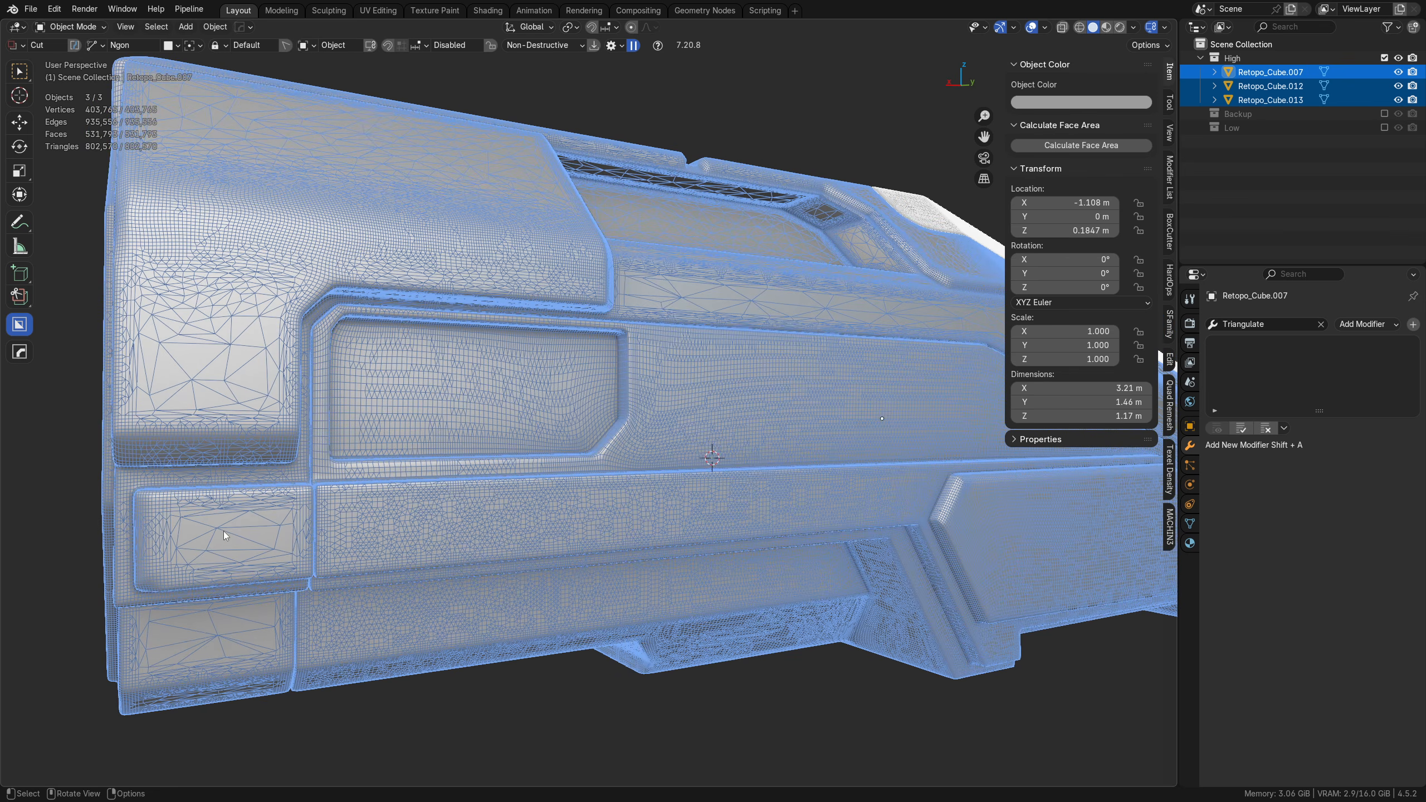
Step: Export the selected high-poly objects as an FBX file named high to the Desktop, and deselect them
{"action": "middle_click_drag", "start_coordinate": [662, 445], "coordinate": [394, 448]}
{"action": "key", "text": "ctrl+s"}
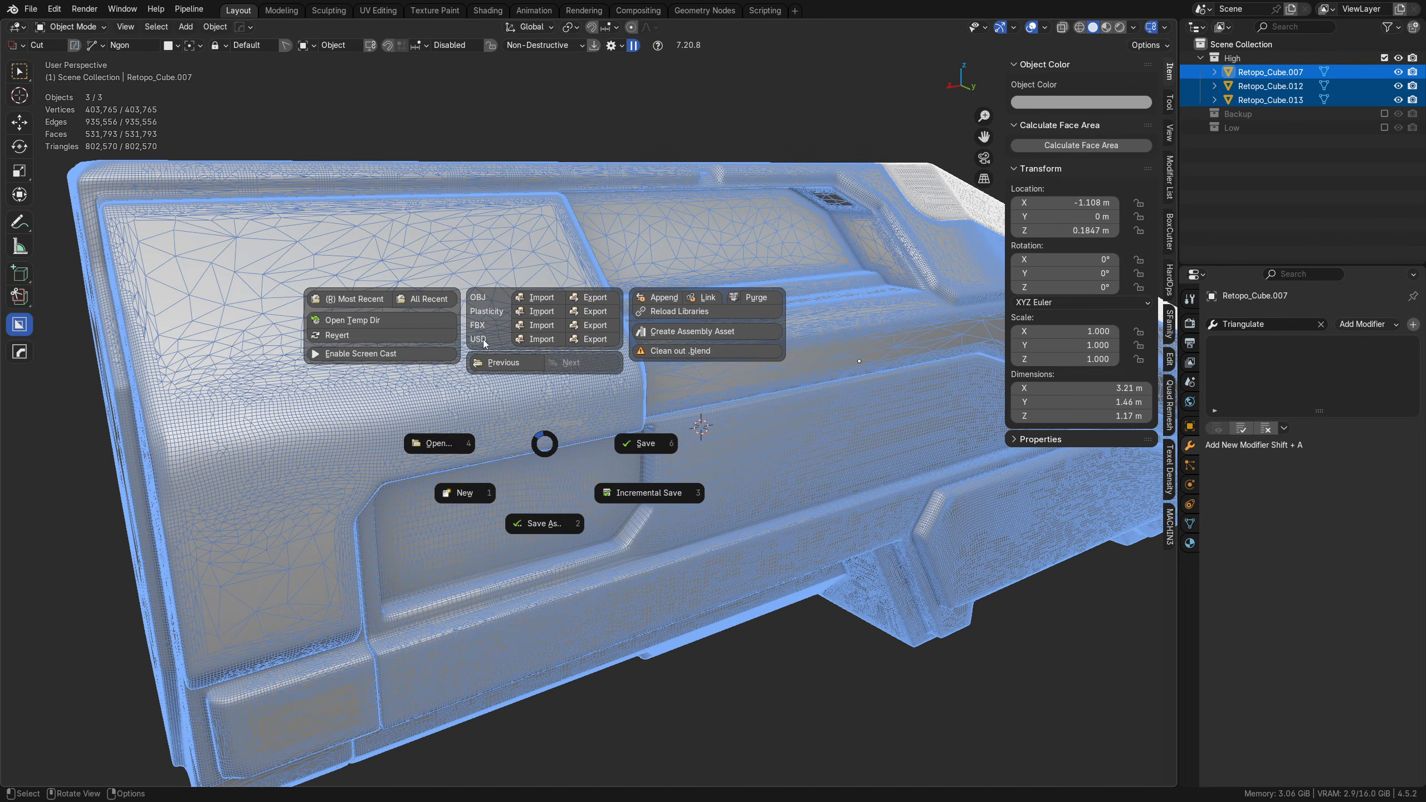
{"action": "left_click", "coordinate": [596, 326]}
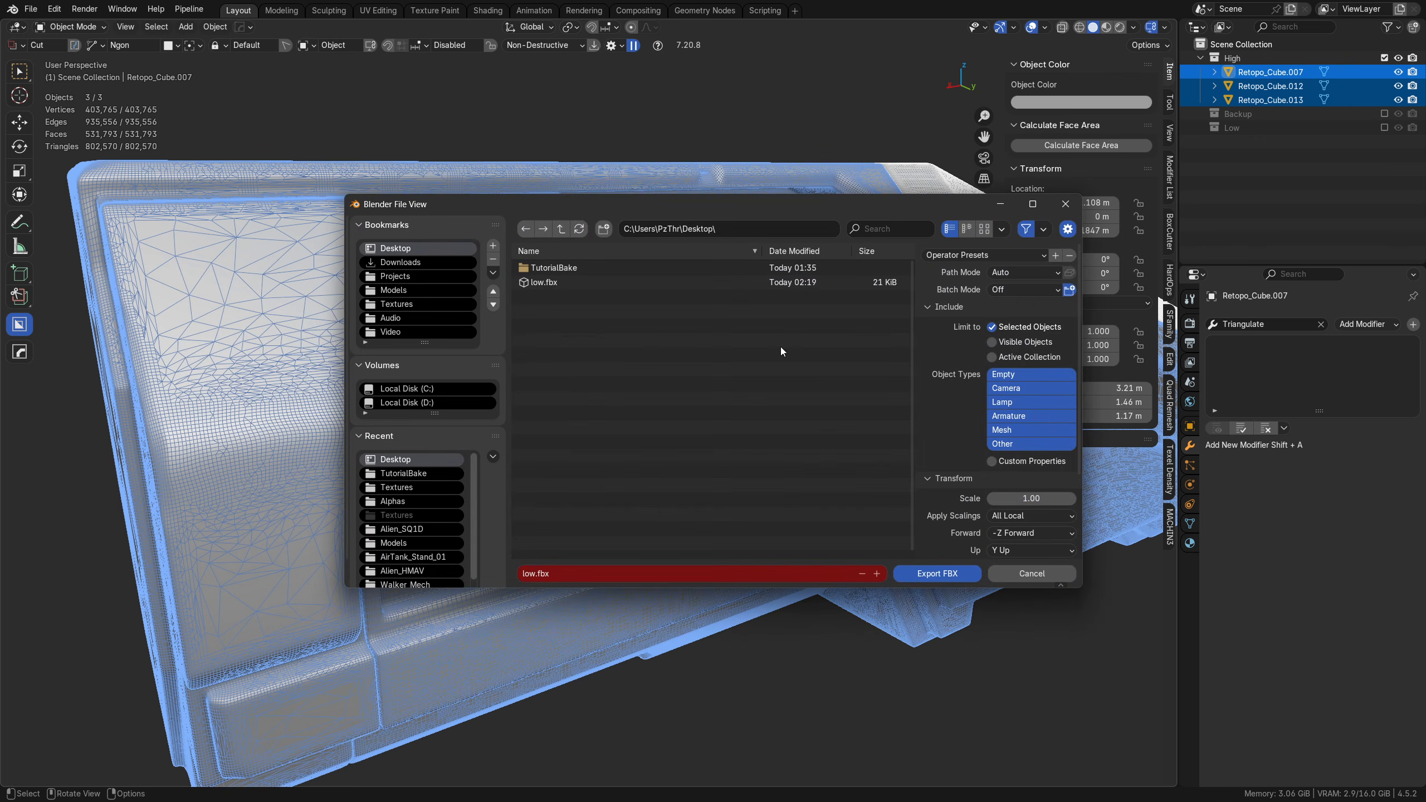
{"action": "left_click", "coordinate": [558, 574]}
{"action": "type", "text": "high"}
{"action": "key", "text": "Return"}
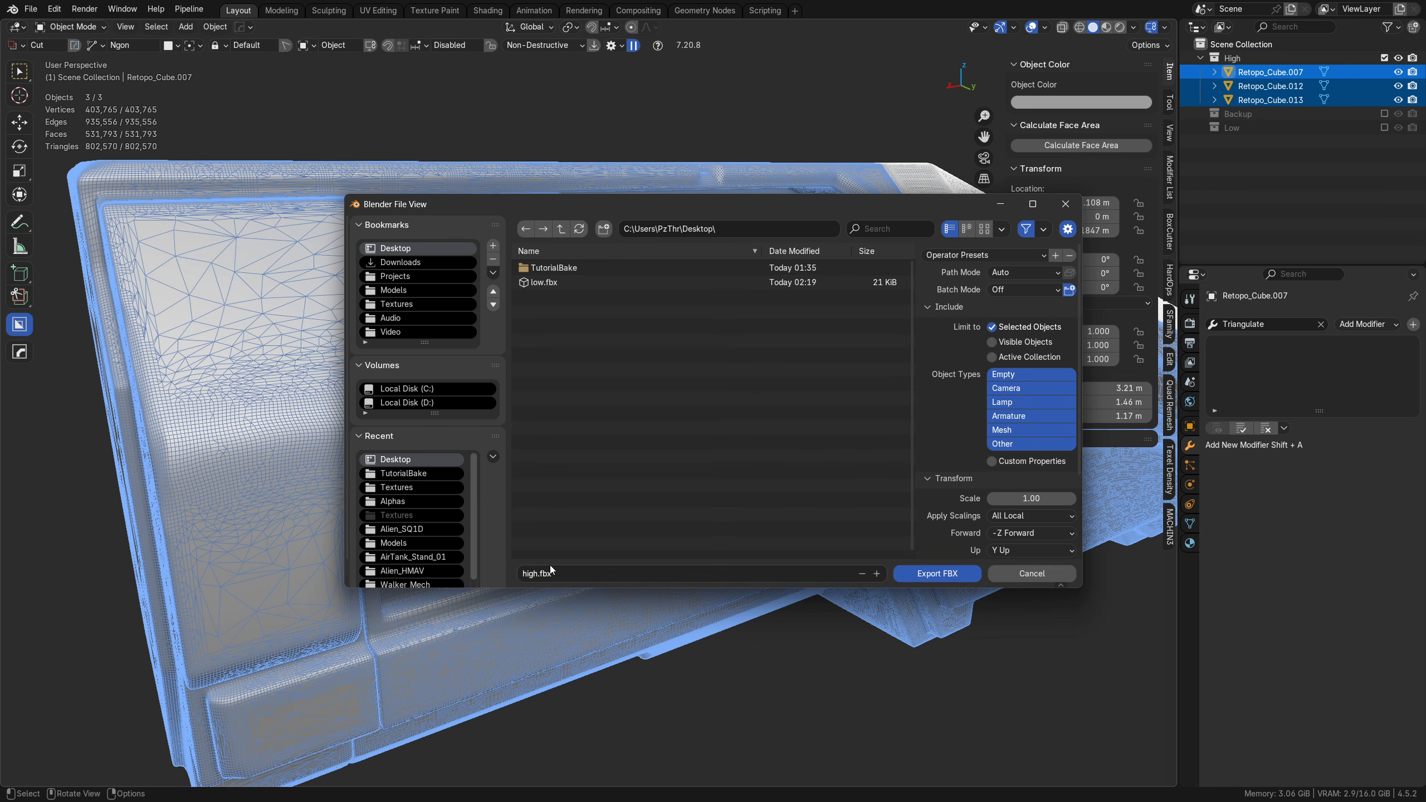
{"action": "left_click", "coordinate": [931, 573]}
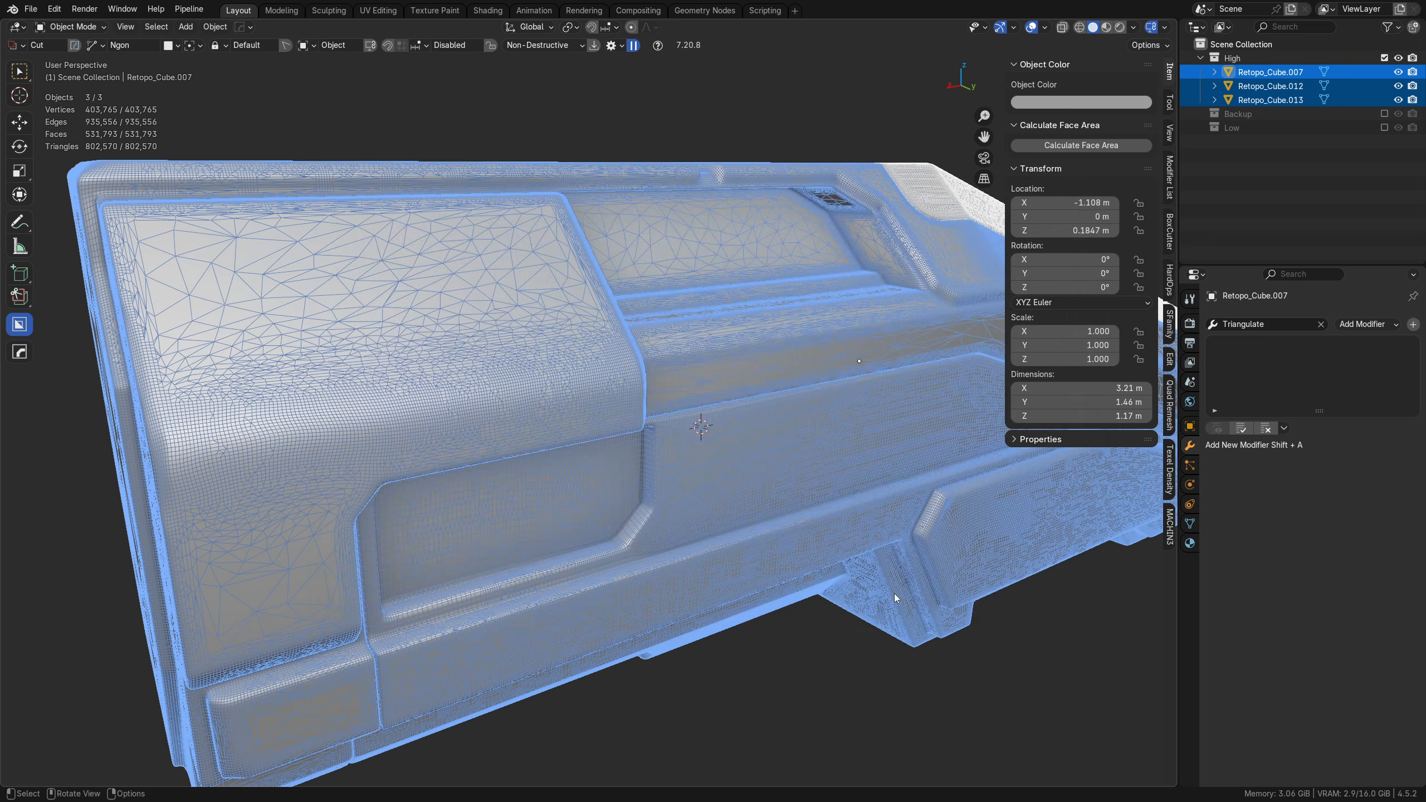
{"action": "left_click", "coordinate": [676, 689]}
{"action": "middle_click_drag", "start_coordinate": [676, 688], "coordinate": [445, 561]}
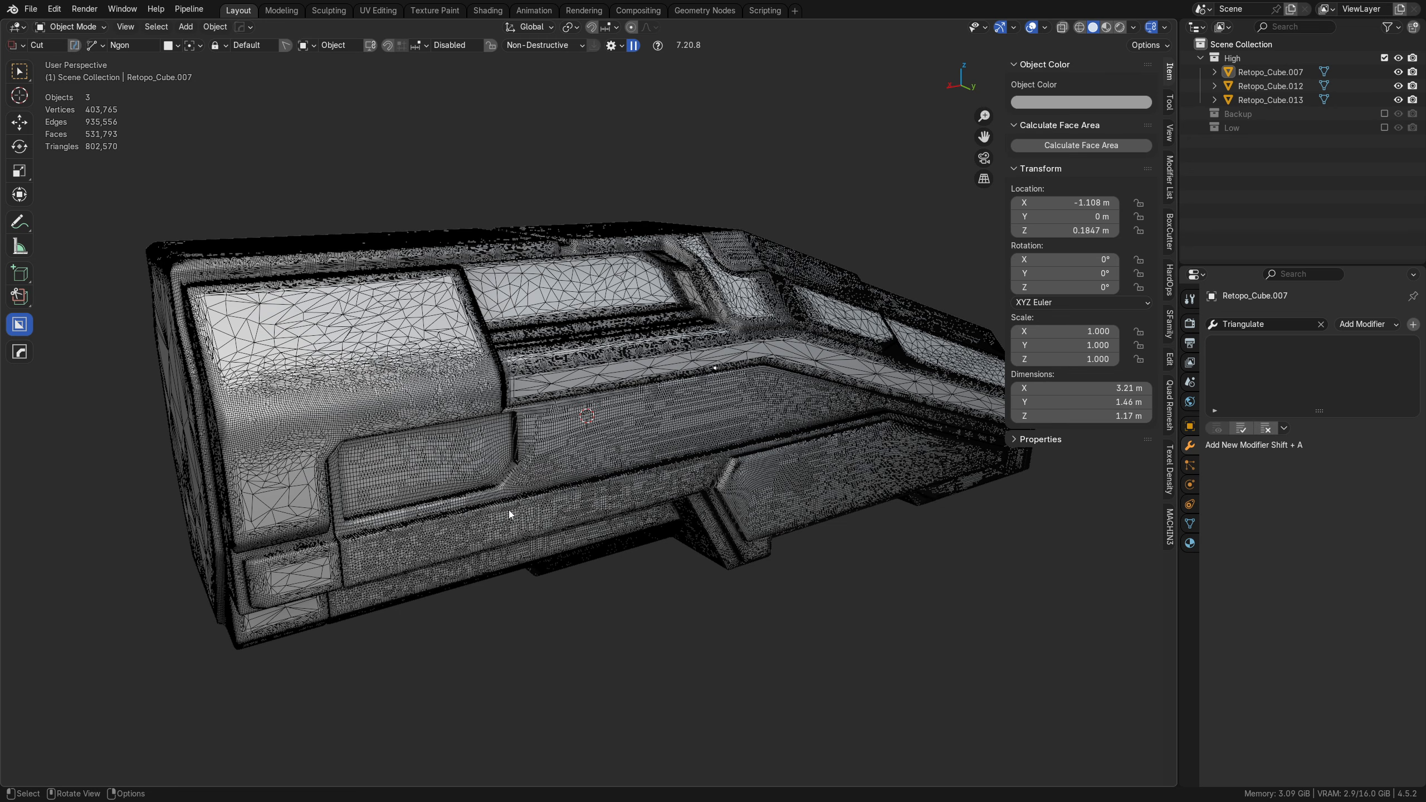
{"action": "left_click", "coordinate": [482, 519]}
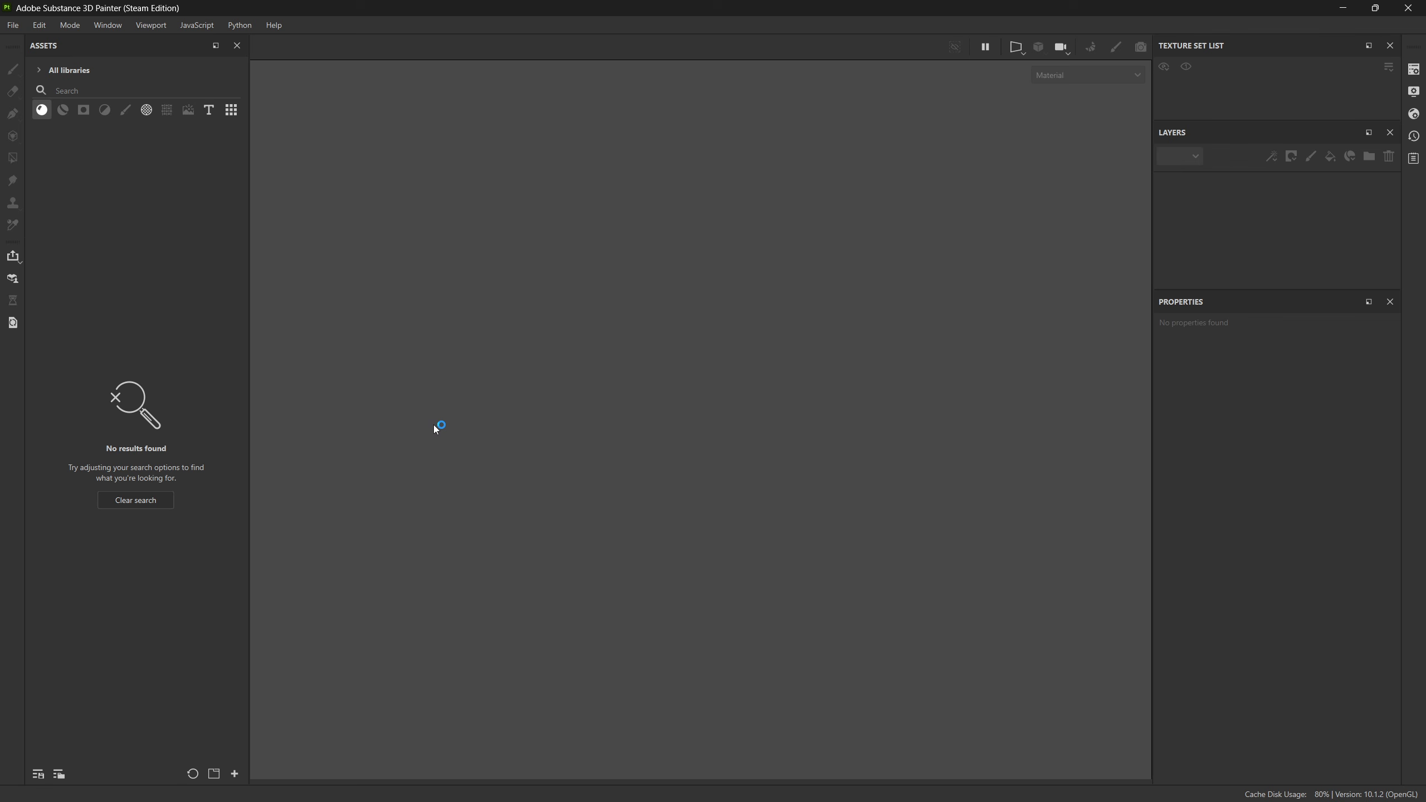
Step: In Substance 3D Painter, create a new project from low.fbx on the Desktop with the document resolution set to 2048
{"action": "left_click", "coordinate": [20, 25]}
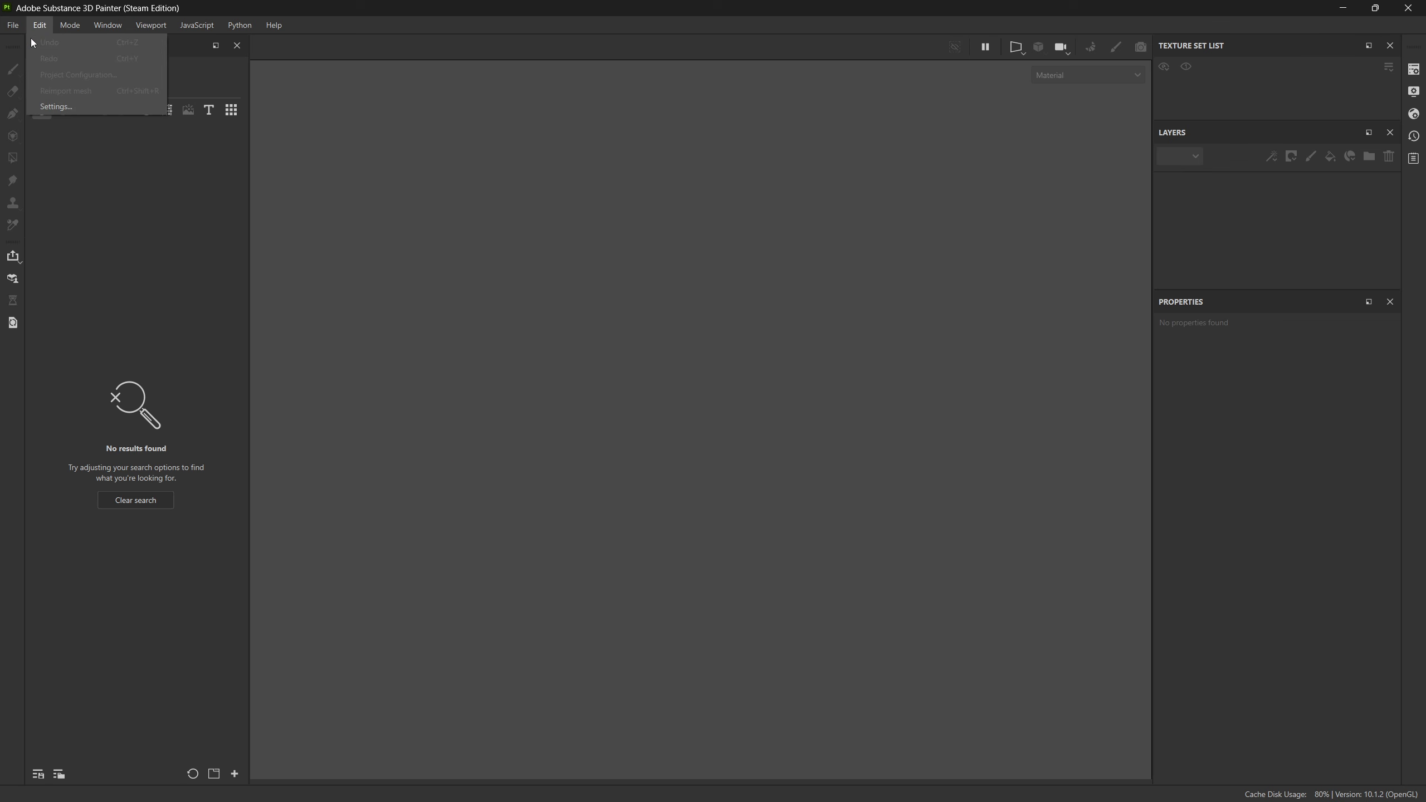
{"action": "left_click", "coordinate": [30, 47]}
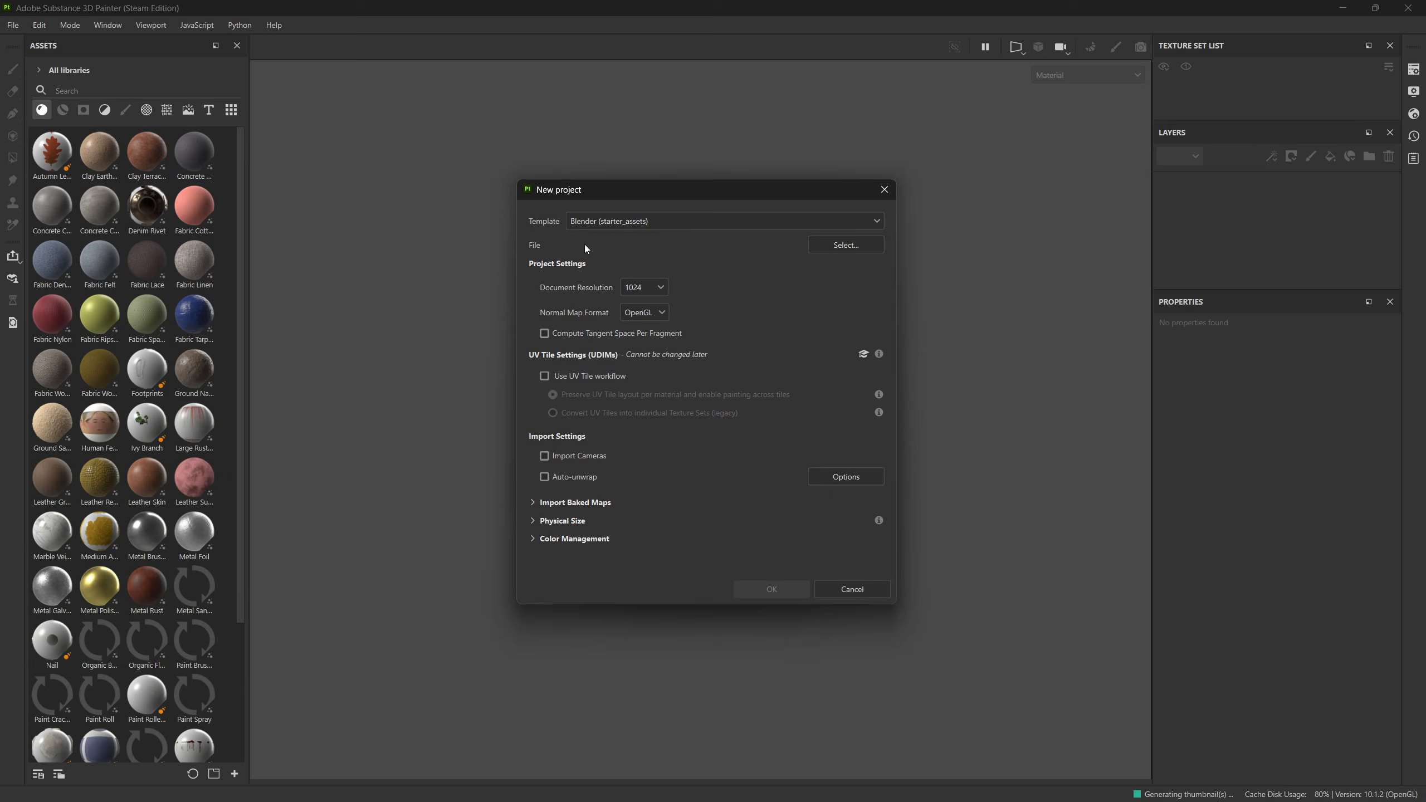
{"action": "left_click", "coordinate": [866, 246]}
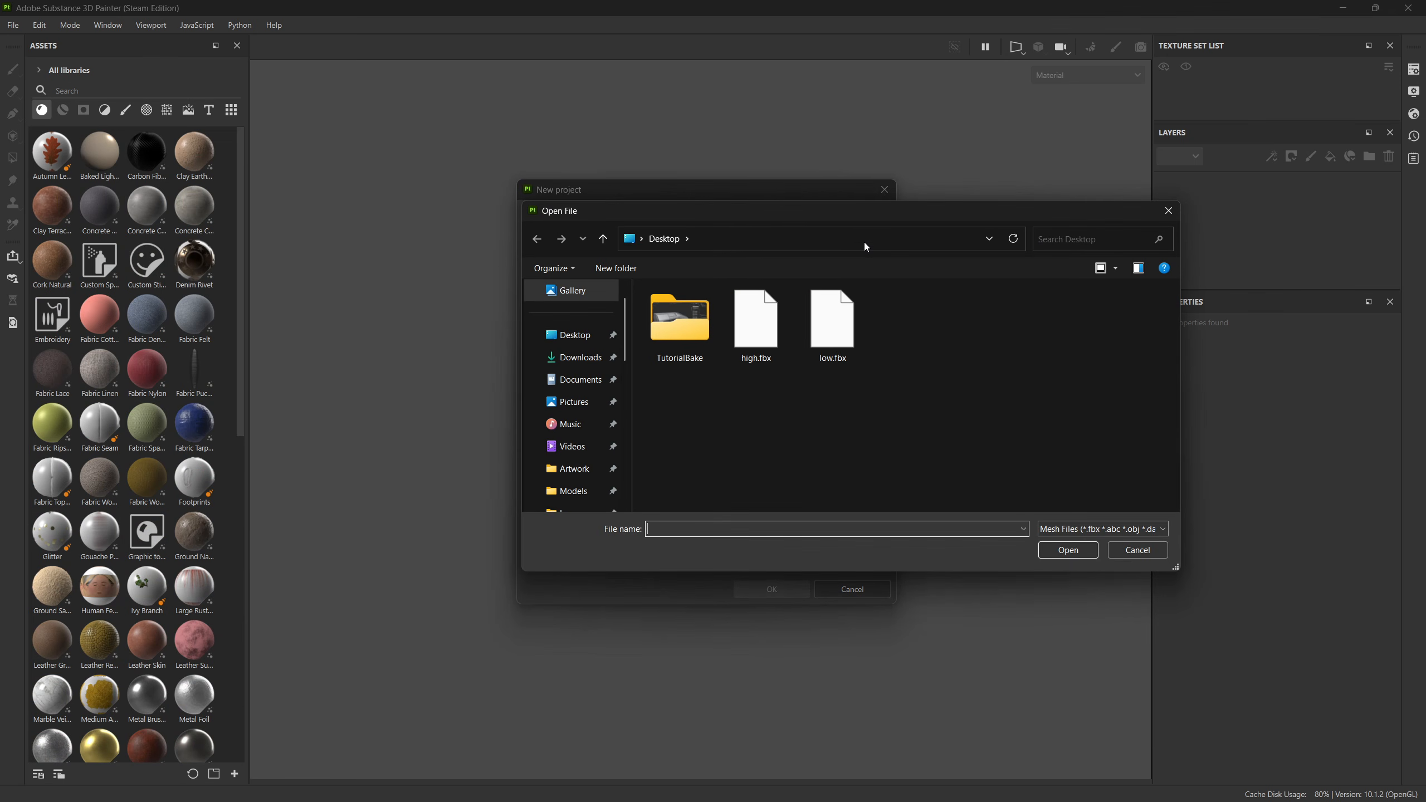
{"action": "double_click", "coordinate": [832, 323]}
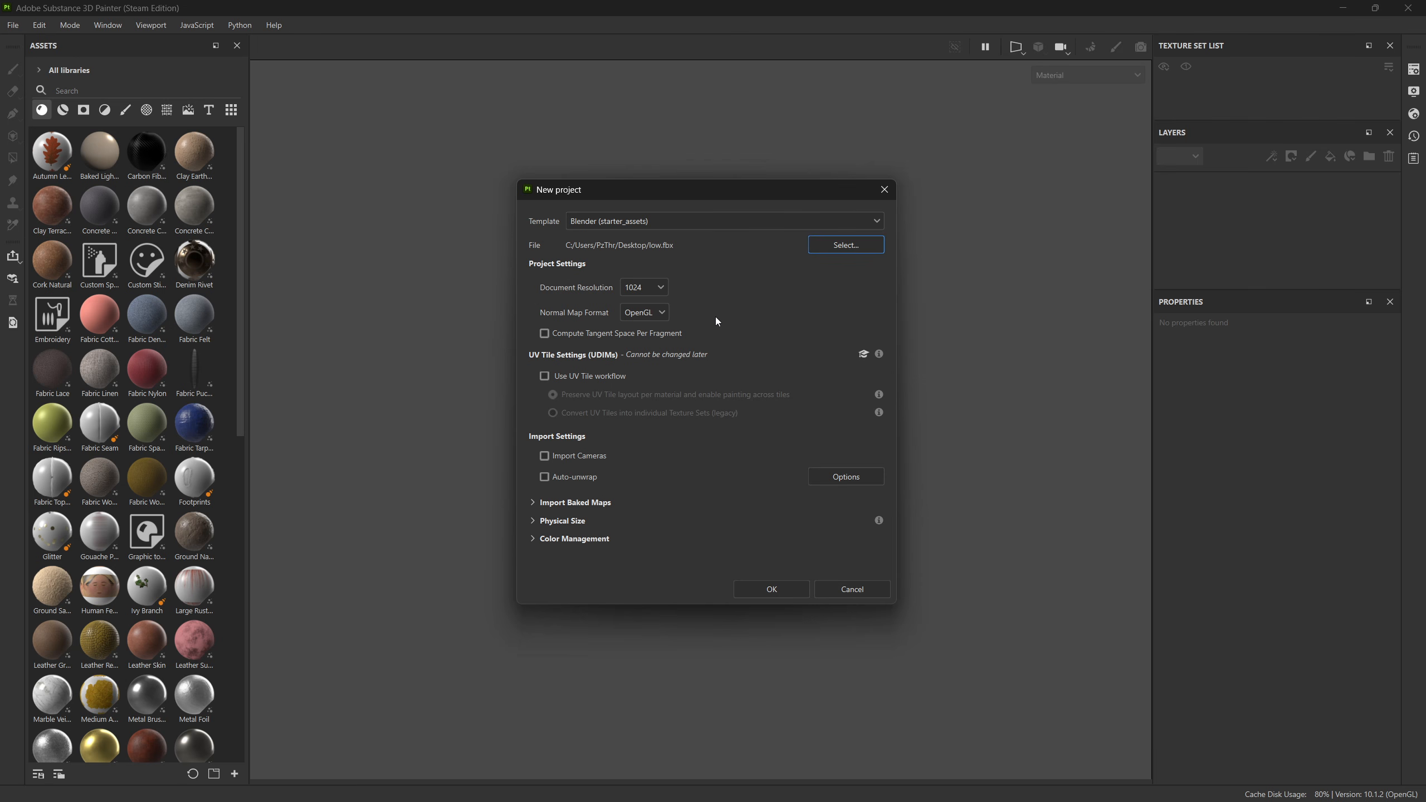
{"action": "left_click", "coordinate": [643, 287]}
{"action": "left_click", "coordinate": [633, 312]}
{"action": "left_click", "coordinate": [770, 589]}
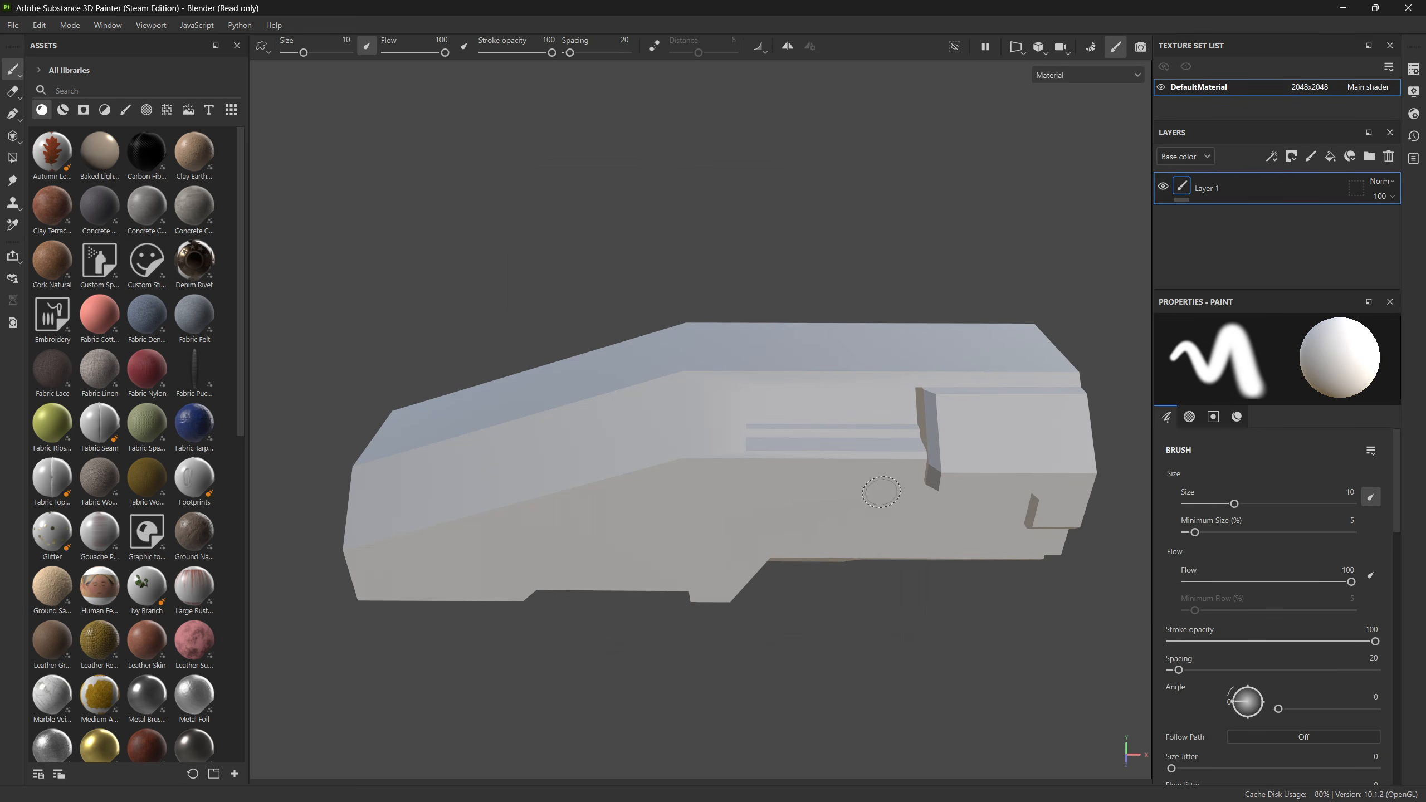
Step: Enter baking mode for the low-poly mesh and load high.fbx from the Desktop as the high definition mesh
{"action": "mouse_move", "coordinate": [880, 496]}
{"action": "left_mouse_down", "text": "alt"}
{"action": "mouse_move", "coordinate": [796, 429]}
{"action": "mouse_move", "coordinate": [575, 419]}
{"action": "mouse_move", "coordinate": [547, 436]}
{"action": "mouse_move", "coordinate": [649, 417]}
{"action": "mouse_move", "coordinate": [659, 376]}
{"action": "mouse_move", "coordinate": [722, 382]}
{"action": "mouse_move", "coordinate": [738, 344]}
{"action": "mouse_move", "coordinate": [707, 319]}
{"action": "mouse_move", "coordinate": [638, 374]}
{"action": "left_mouse_up", "text": "alt"}
{"action": "middle_click_drag", "start_coordinate": [638, 374], "coordinate": [632, 422], "text": "alt"}
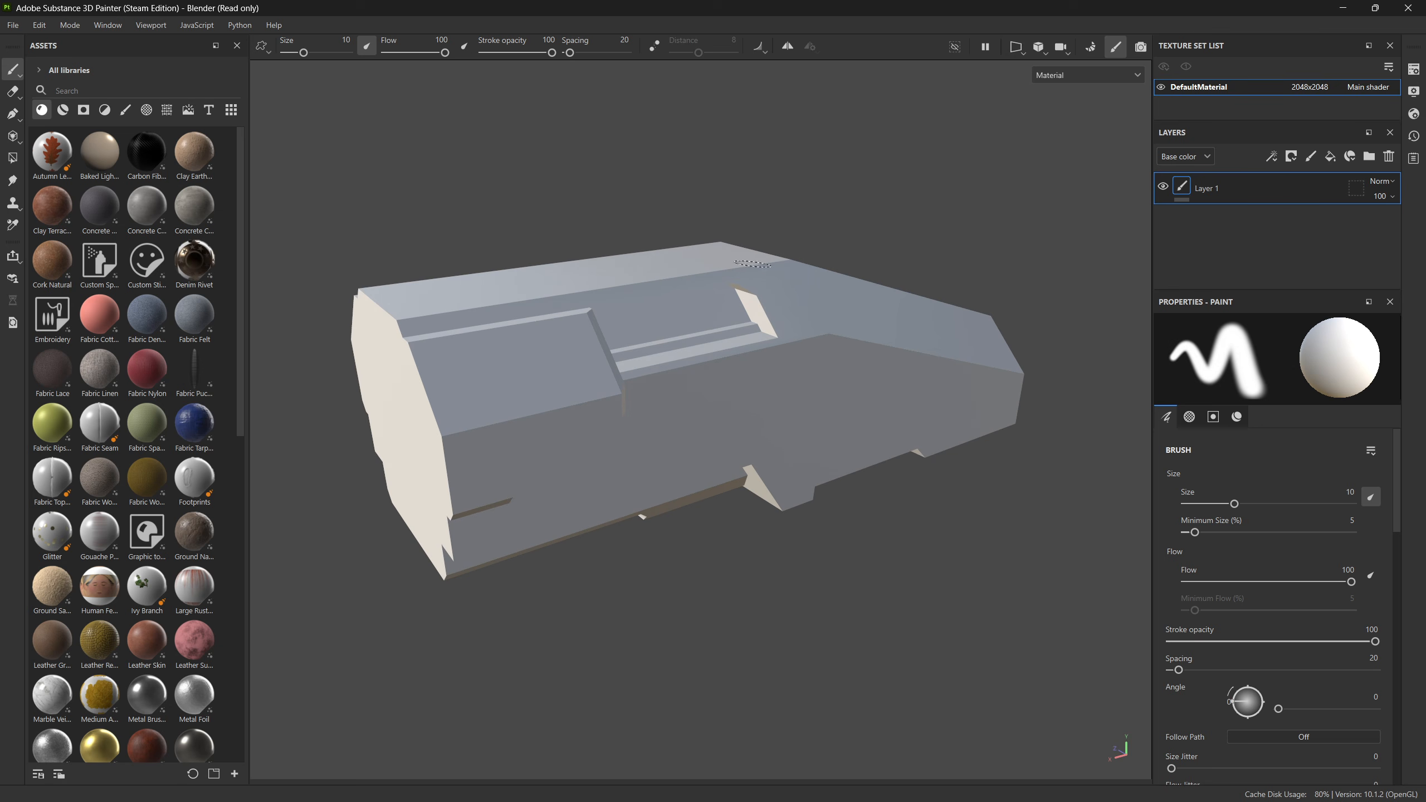
{"action": "left_click", "coordinate": [1095, 48]}
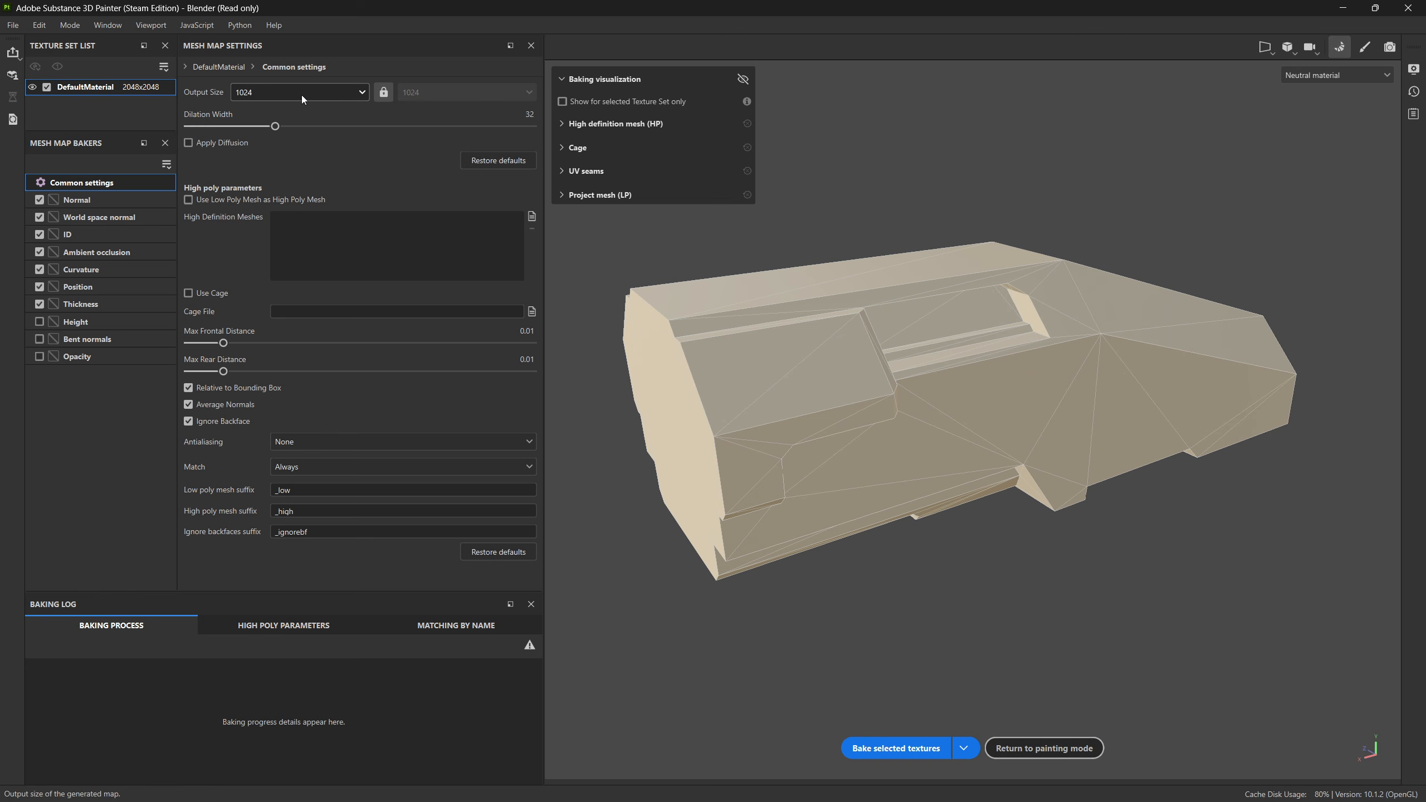
{"action": "left_click", "coordinate": [531, 216]}
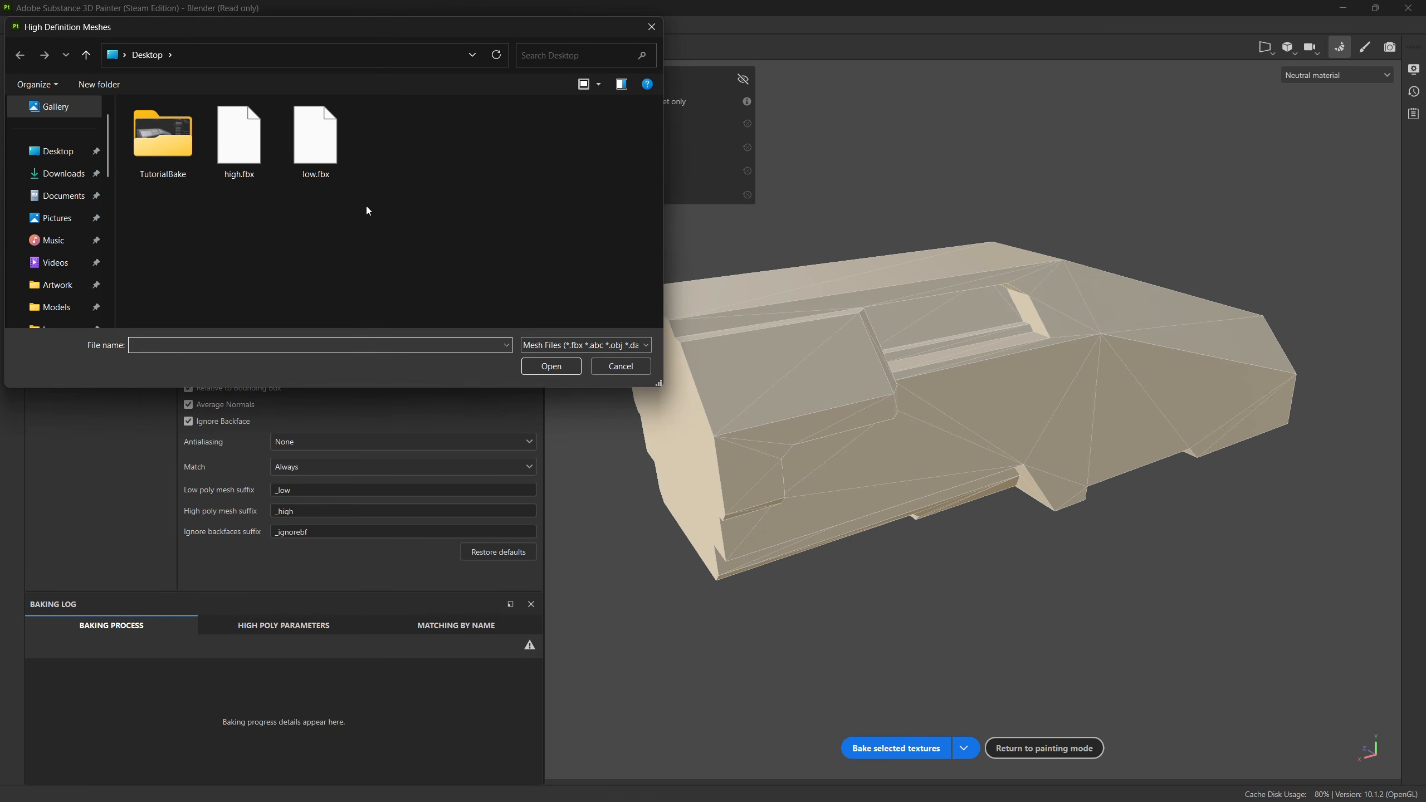
{"action": "double_click", "coordinate": [238, 145]}
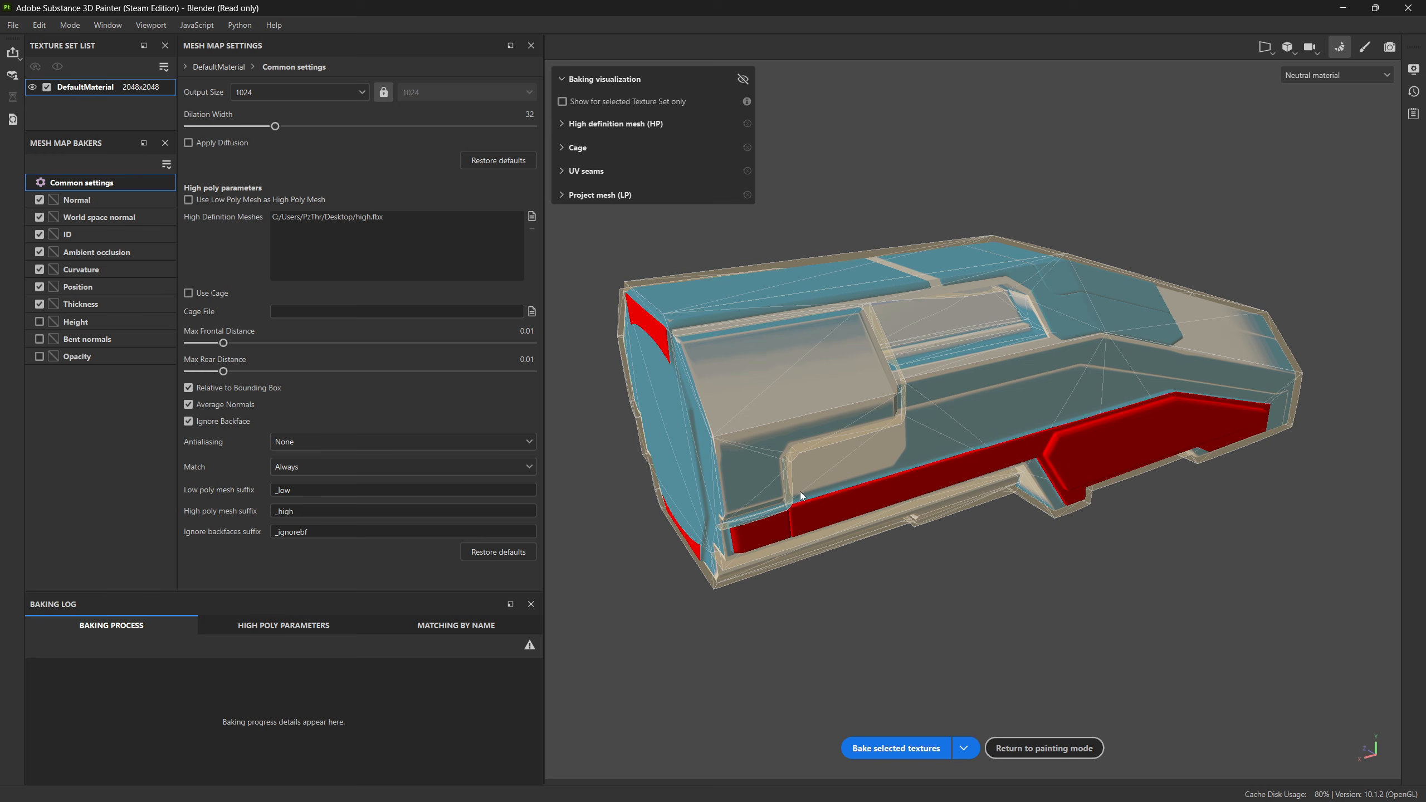
Step: Set the max frontal distance to about 0.0321 and max rear distance to about 0.0314, and check the cage around the upper recess
{"action": "left_click_drag", "start_coordinate": [801, 496], "coordinate": [920, 487], "text": "alt"}
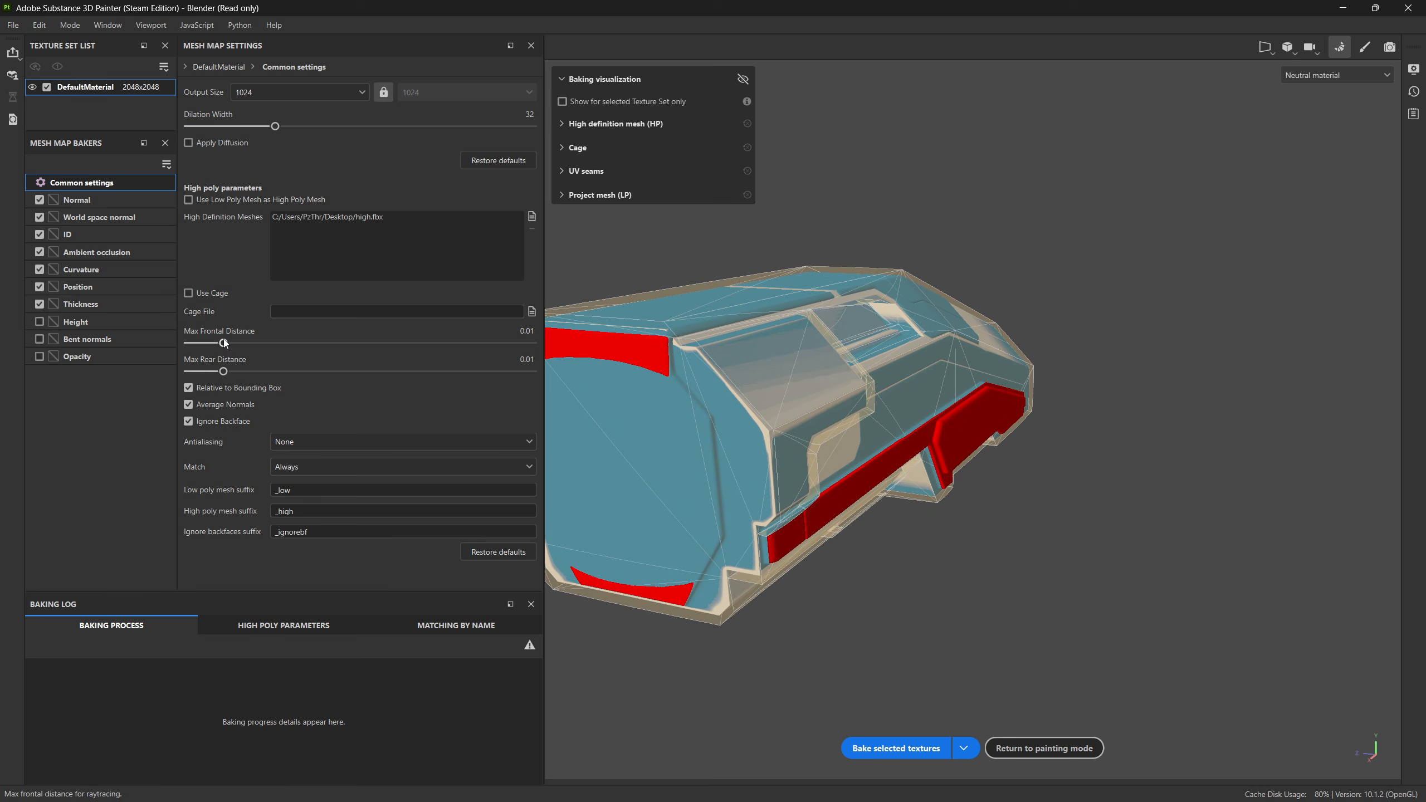
{"action": "left_click_drag", "start_coordinate": [223, 342], "coordinate": [250, 344]}
{"action": "mouse_move", "coordinate": [250, 344]}
{"action": "left_mouse_down"}
{"action": "mouse_move", "coordinate": [229, 372]}
{"action": "mouse_move", "coordinate": [251, 372]}
{"action": "left_mouse_up"}
{"action": "scroll", "coordinate": [1055, 337], "scroll_direction": "up", "scroll_amount": 8}
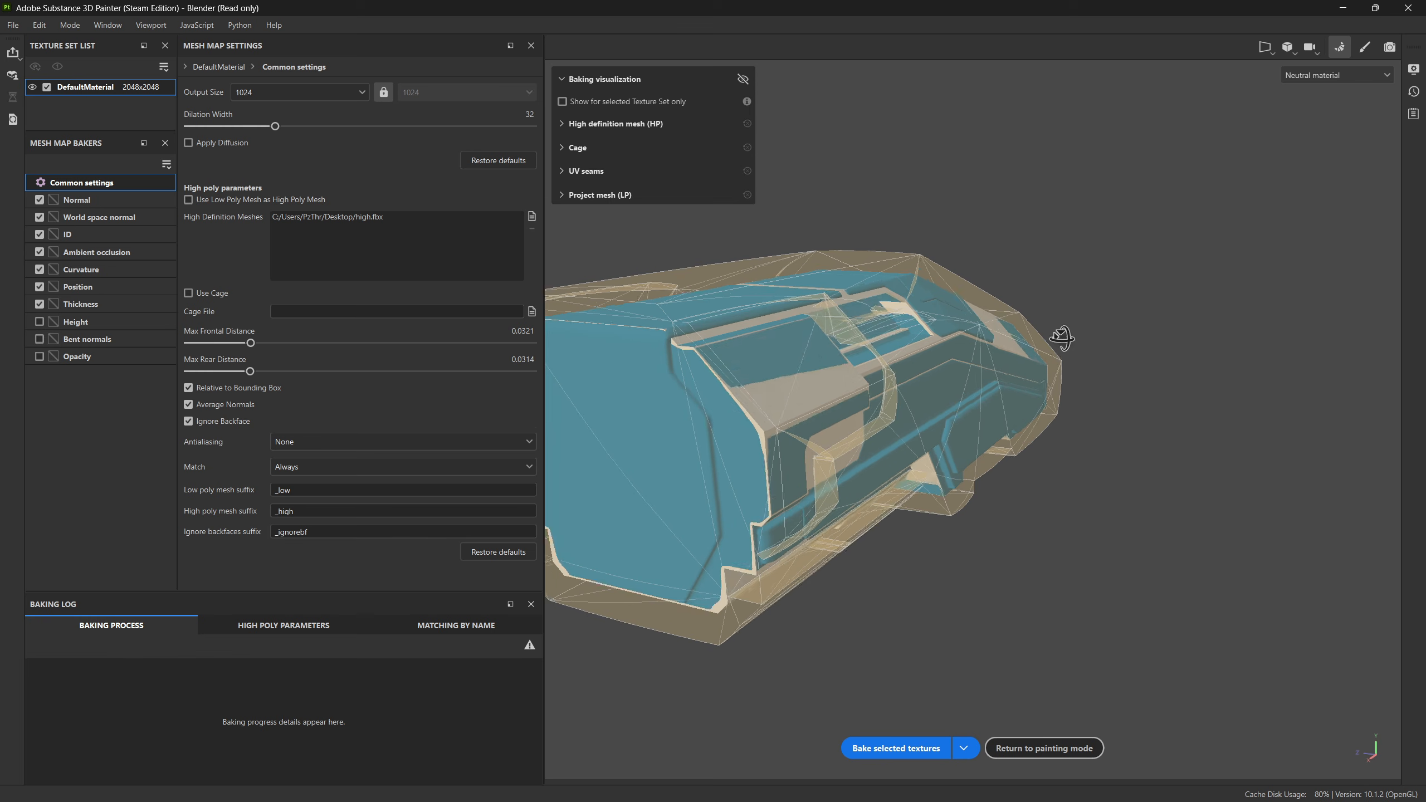
{"action": "middle_click_drag", "start_coordinate": [1067, 338], "coordinate": [853, 377], "text": "alt"}
{"action": "scroll", "coordinate": [854, 378], "scroll_direction": "up", "scroll_amount": 3}
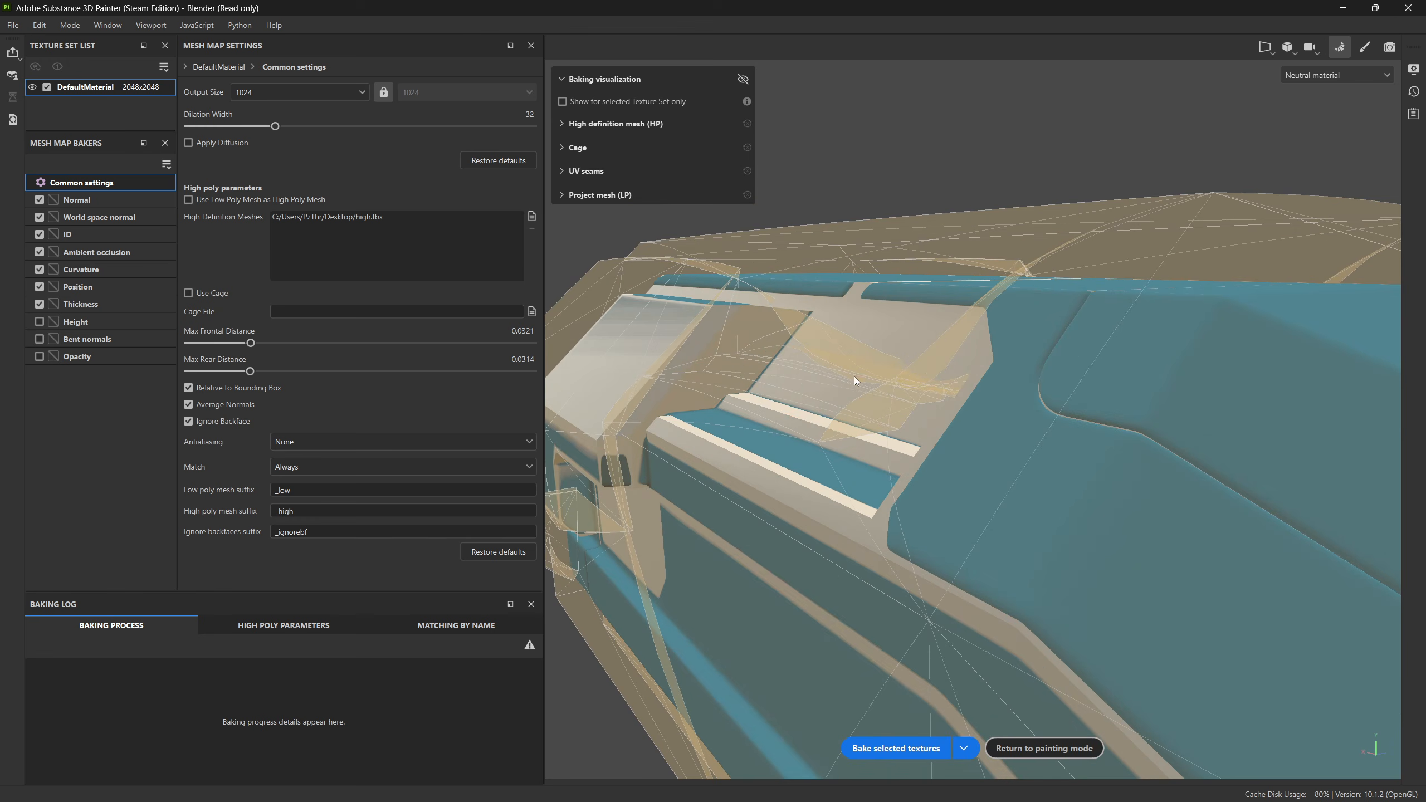
{"action": "left_click_drag", "start_coordinate": [854, 377], "coordinate": [926, 353], "text": "alt"}
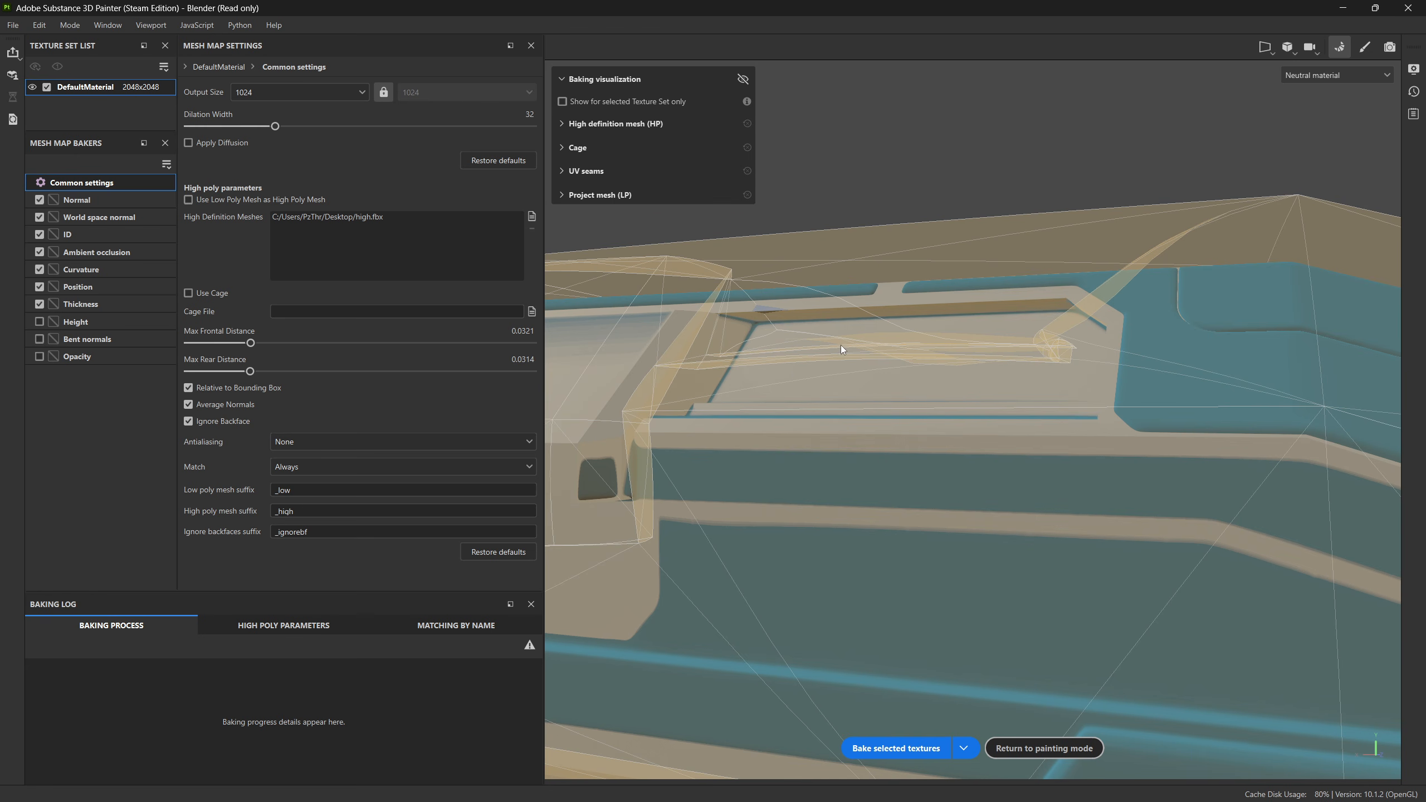
{"action": "left_click_drag", "start_coordinate": [841, 349], "coordinate": [946, 403], "text": "alt"}
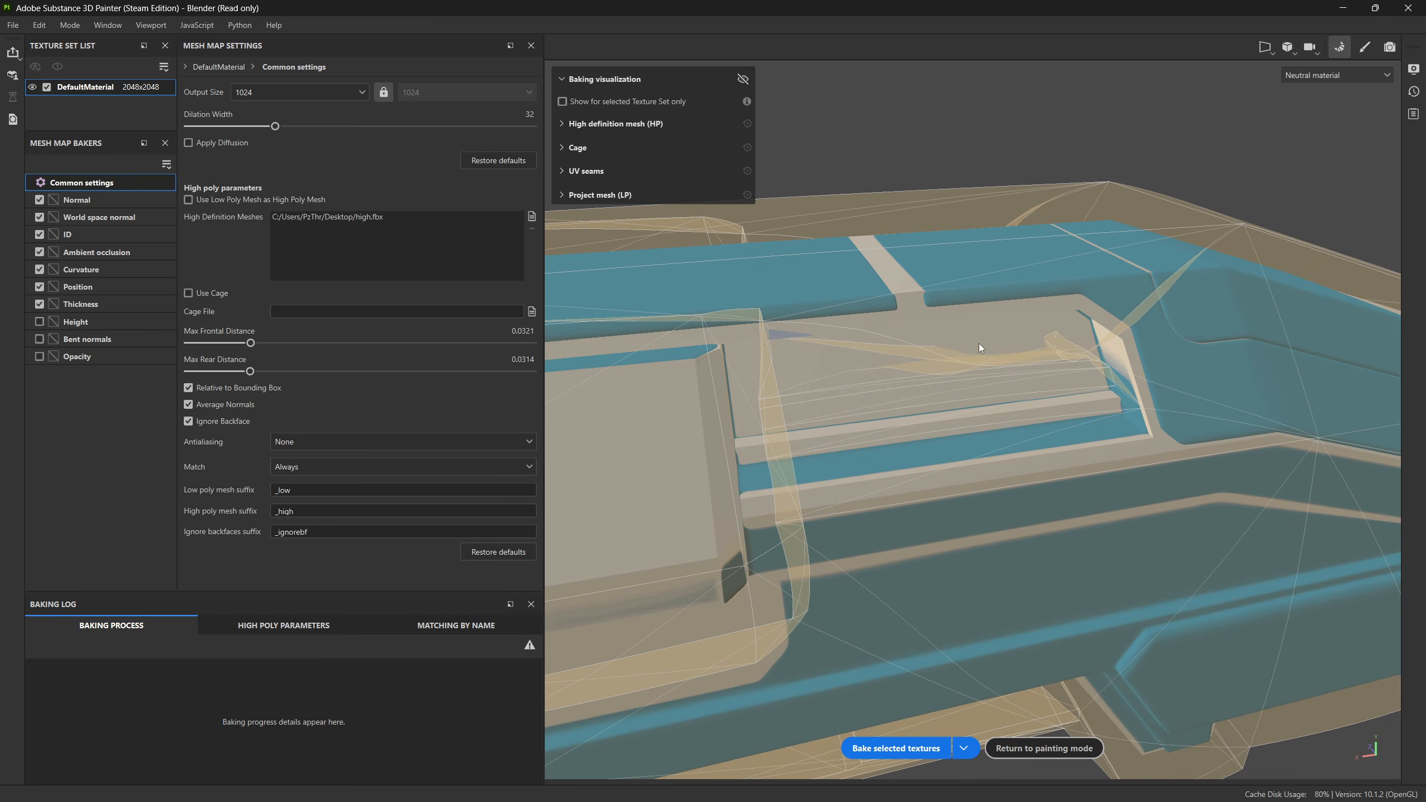
{"action": "left_click_drag", "start_coordinate": [1038, 362], "coordinate": [897, 365], "text": "alt"}
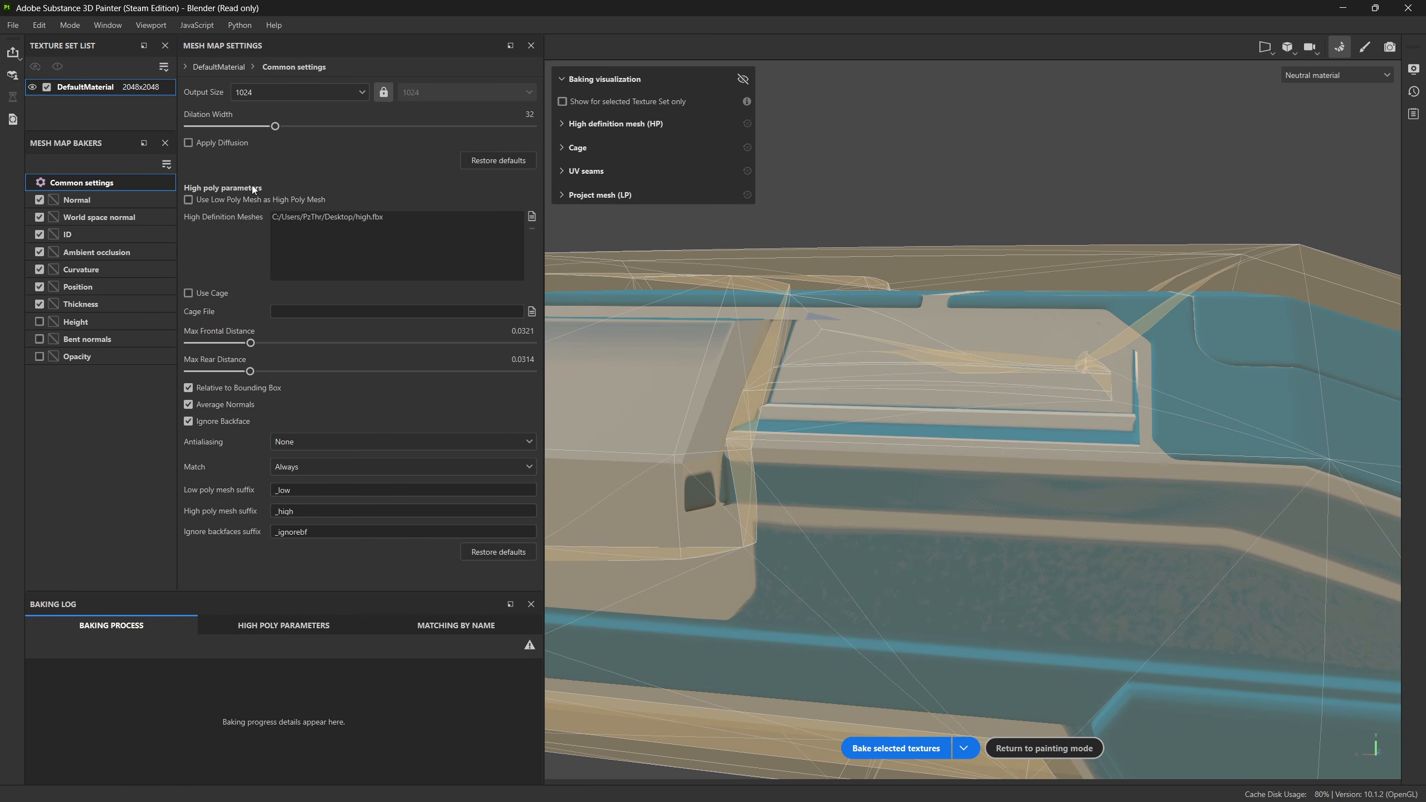
Step: Set the mesh map output size to 512 and bake the selected textures
{"action": "left_click", "coordinate": [260, 96]}
{"action": "left_click", "coordinate": [262, 168]}
{"action": "left_click", "coordinate": [903, 749]}
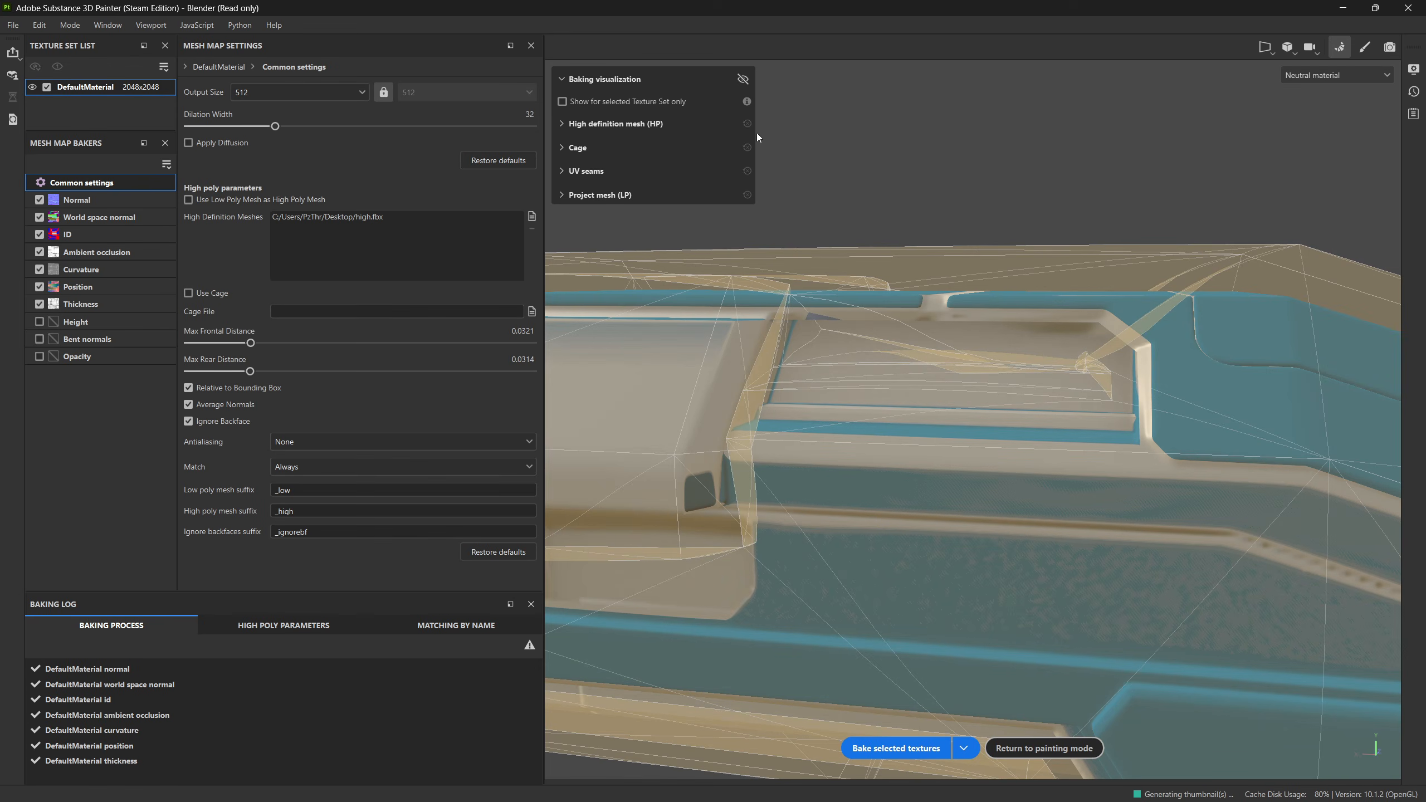
Step: Hide the baking visualization and examine the baked side recess and panel seams at the hull's blunt end
{"action": "left_click", "coordinate": [740, 80]}
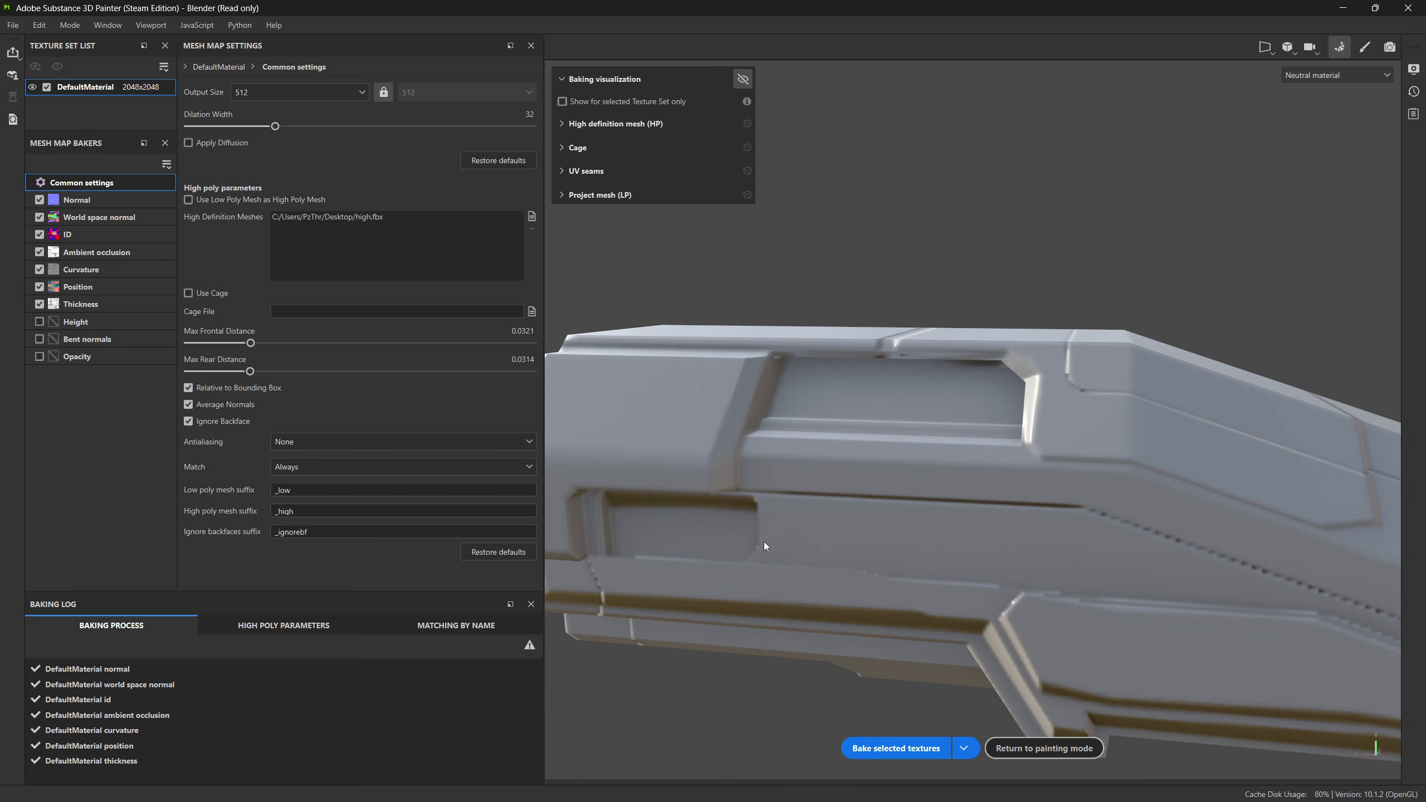
{"action": "left_click_drag", "start_coordinate": [764, 543], "coordinate": [770, 470], "text": "alt"}
{"action": "scroll", "coordinate": [818, 468], "scroll_direction": "up", "scroll_amount": 5}
{"action": "left_click_drag", "start_coordinate": [867, 466], "coordinate": [853, 406], "text": "alt"}
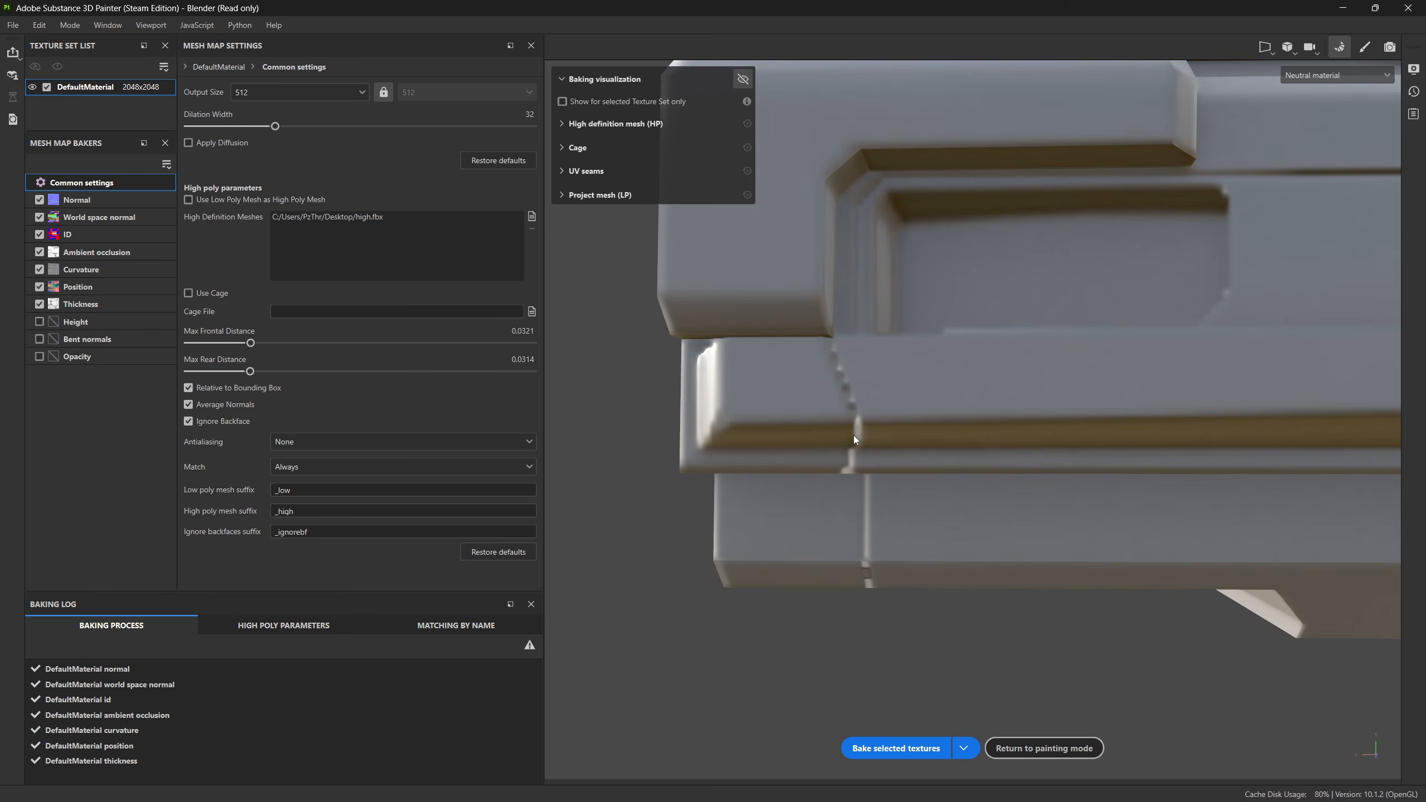
{"action": "scroll", "coordinate": [950, 504], "scroll_direction": "down", "scroll_amount": 3}
{"action": "left_click_drag", "start_coordinate": [1089, 422], "coordinate": [956, 510], "text": "alt"}
{"action": "middle_click_drag", "start_coordinate": [956, 510], "coordinate": [1020, 484], "text": "alt"}
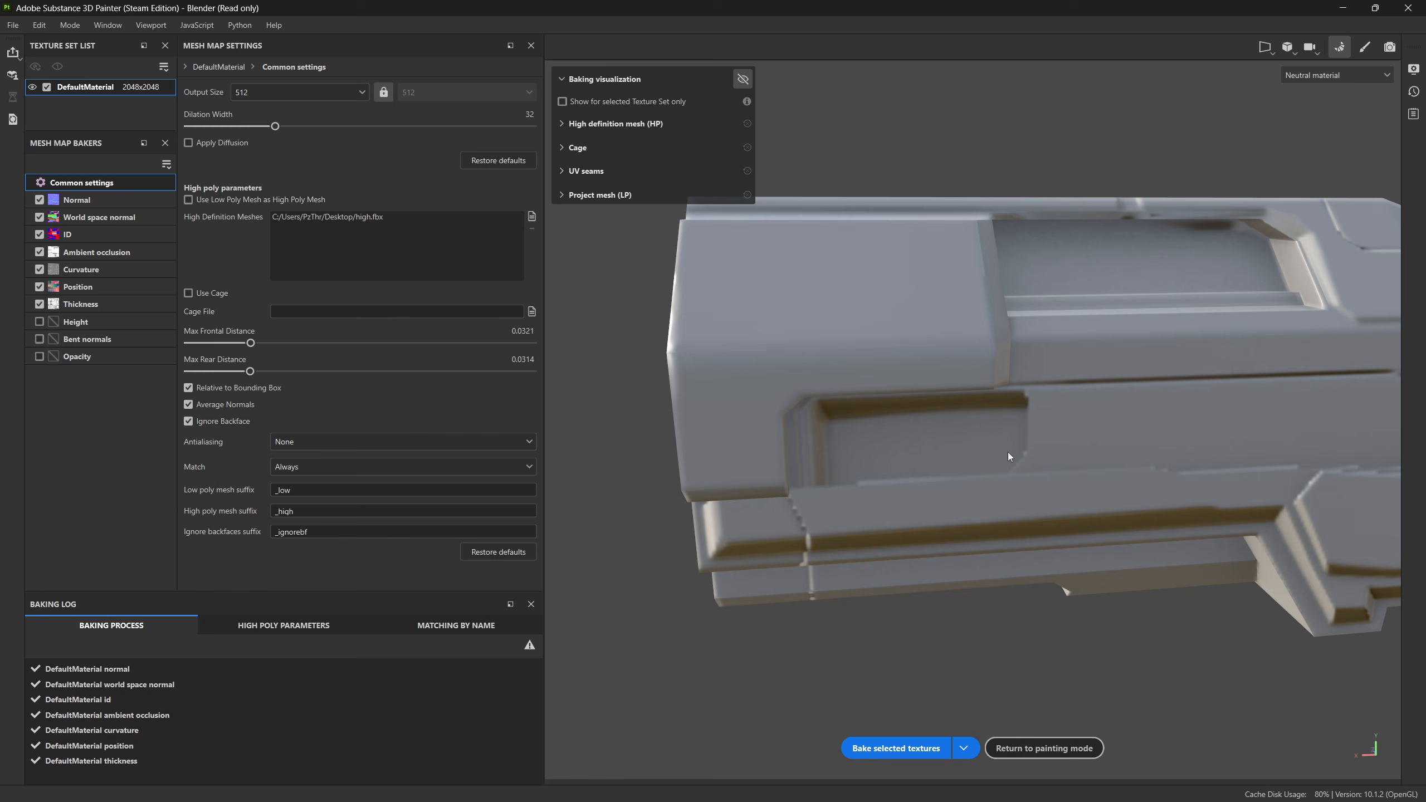
Step: Examine the baked bevels, panel lines and long groove along the tapered half of the hull
{"action": "left_click_drag", "start_coordinate": [989, 390], "coordinate": [765, 324], "text": "alt"}
{"action": "left_click_drag", "start_coordinate": [1069, 429], "coordinate": [852, 428], "text": "alt"}
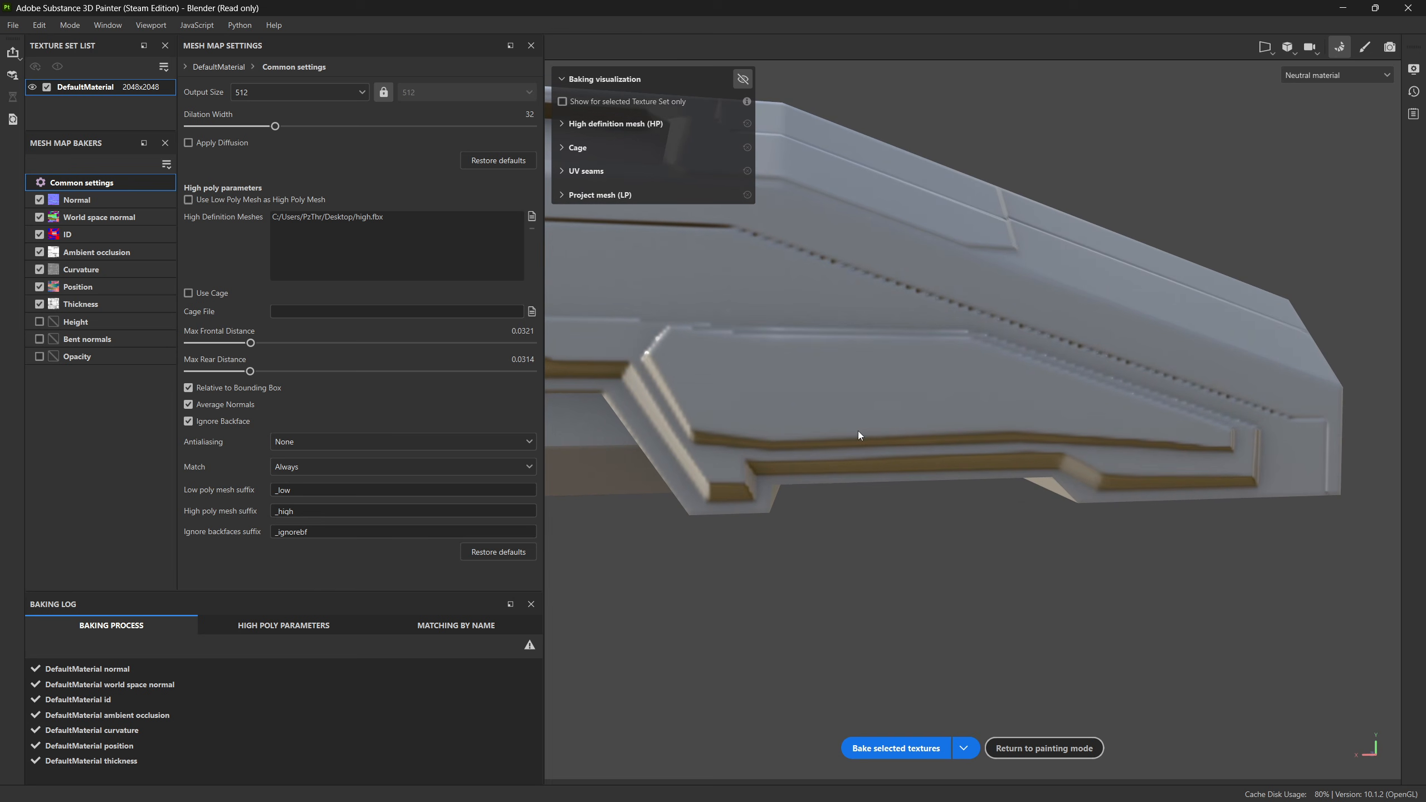
{"action": "left_click_drag", "start_coordinate": [1214, 431], "coordinate": [846, 401], "text": "alt"}
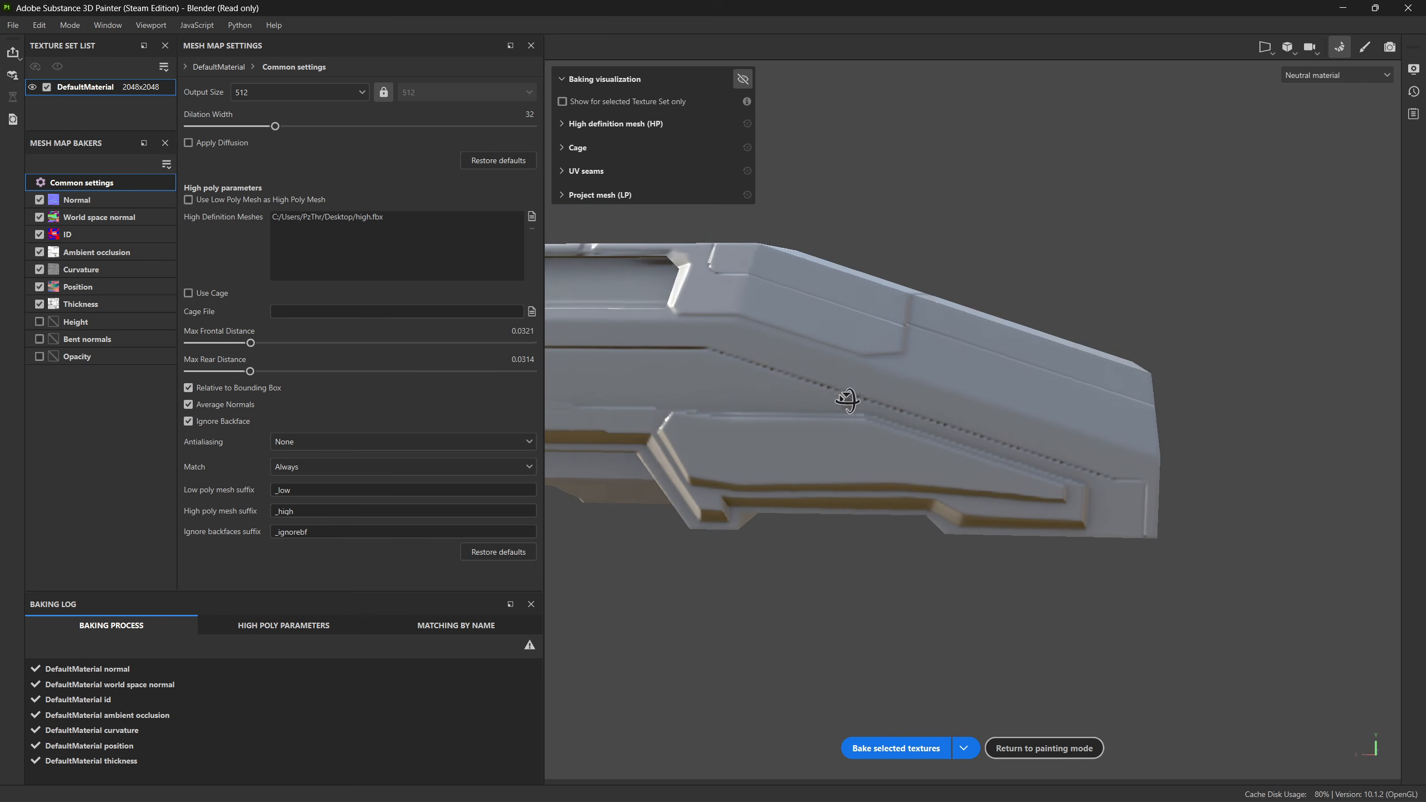
{"action": "middle_click_drag", "start_coordinate": [847, 401], "coordinate": [906, 482], "text": "alt"}
{"action": "left_click_drag", "start_coordinate": [905, 481], "coordinate": [844, 447], "text": "alt"}
{"action": "left_click_drag", "start_coordinate": [843, 391], "coordinate": [842, 322], "text": "alt"}
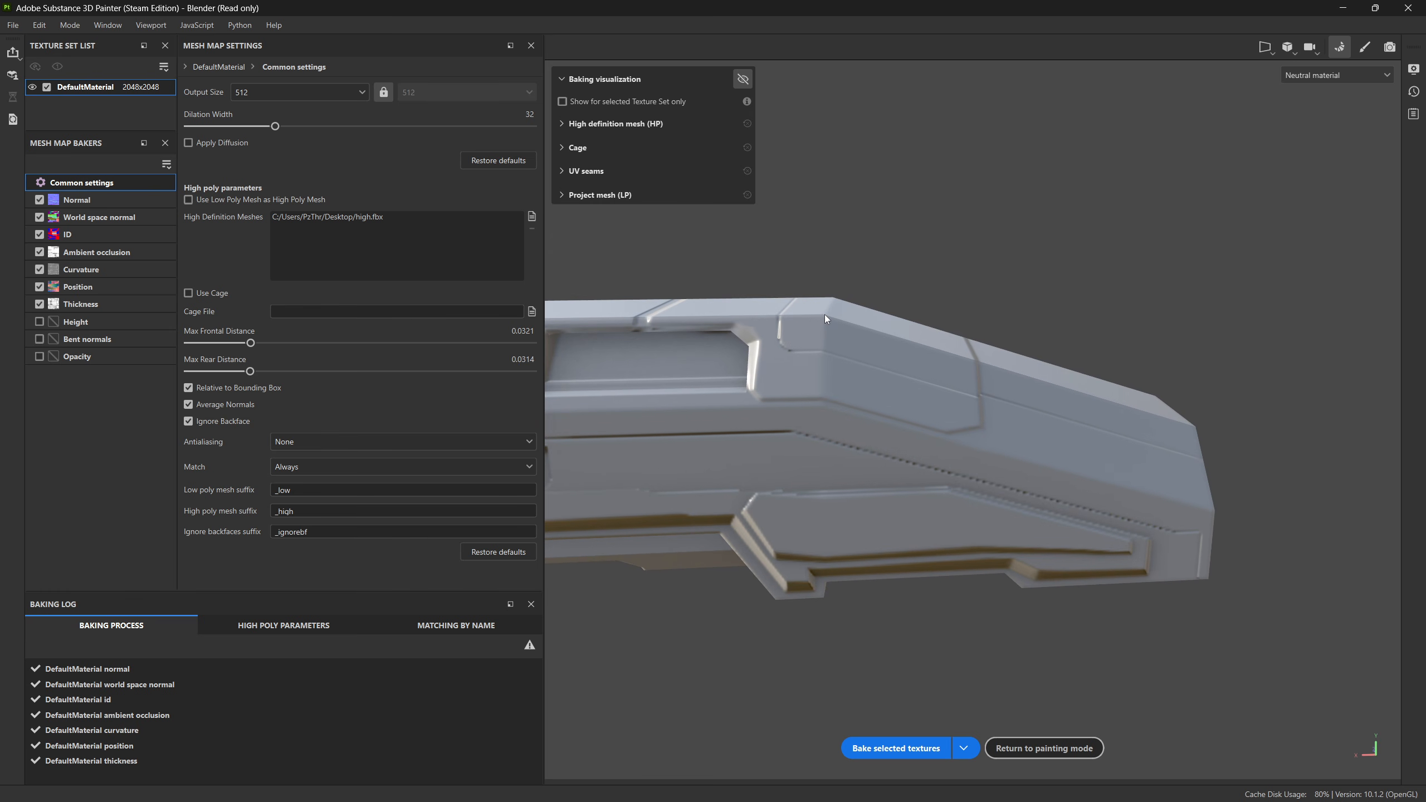
{"action": "middle_click_drag", "start_coordinate": [975, 391], "coordinate": [940, 393], "text": "alt"}
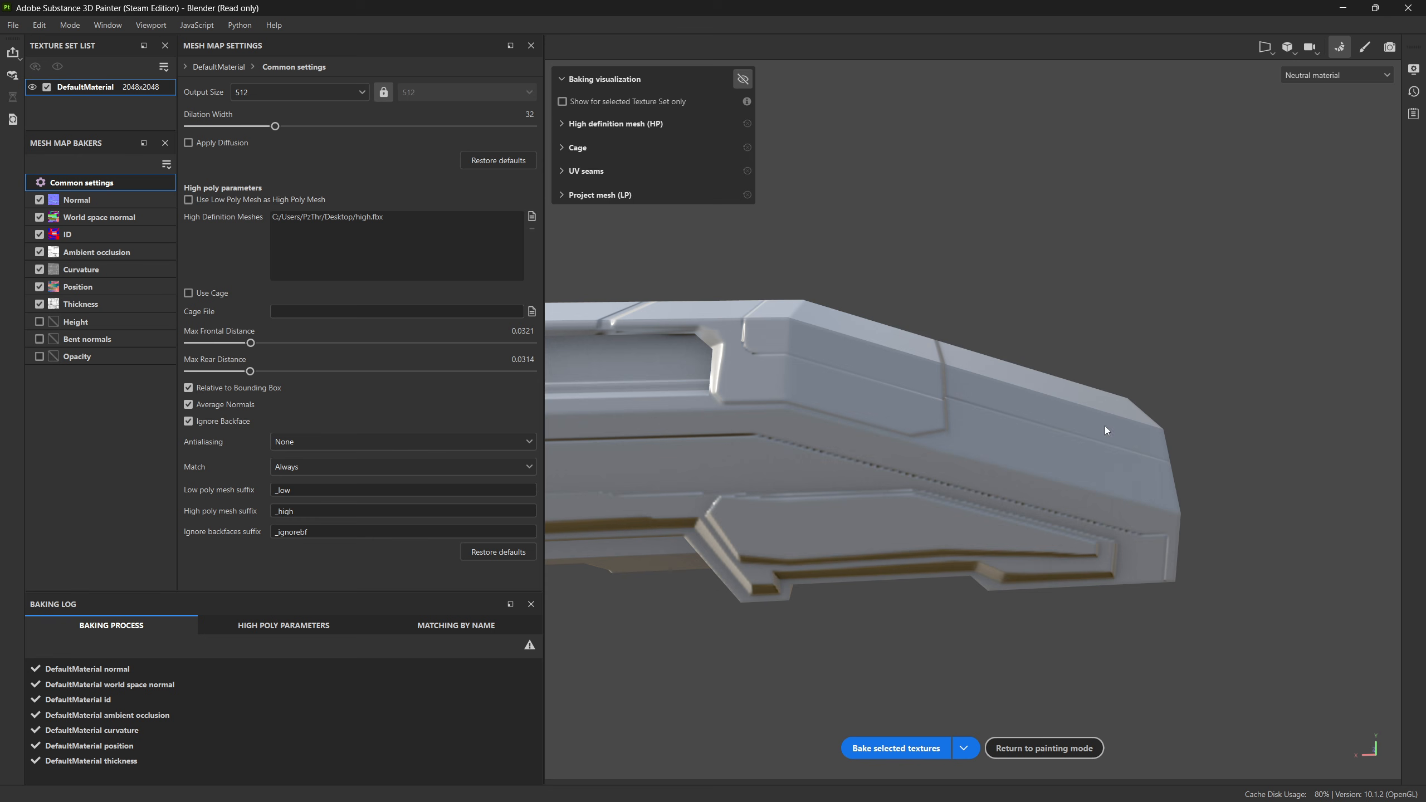
Step: Turn off Average Normals and bake the selected textures again
{"action": "left_click_drag", "start_coordinate": [1105, 425], "coordinate": [886, 525], "text": "alt"}
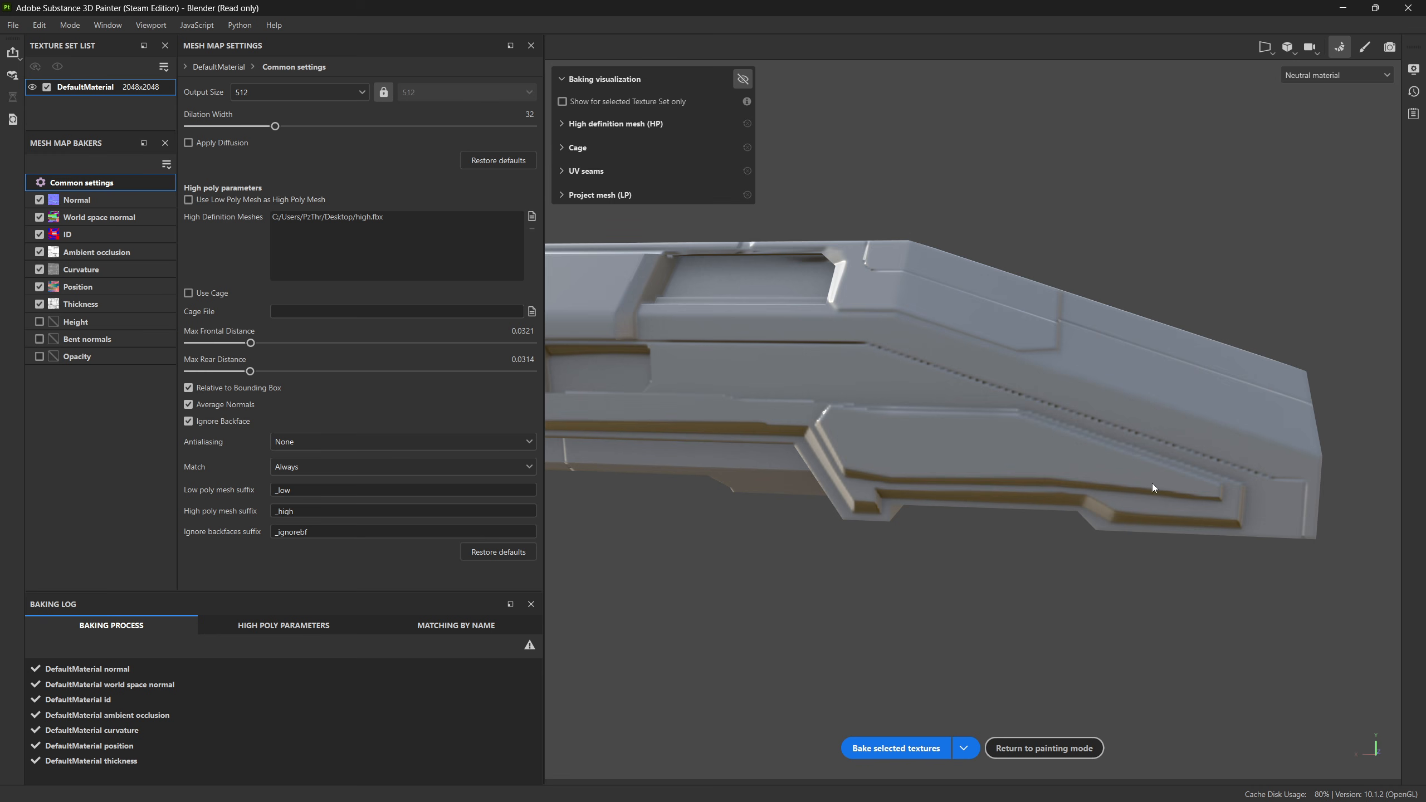
{"action": "left_click", "coordinate": [225, 405]}
{"action": "left_click", "coordinate": [892, 749]}
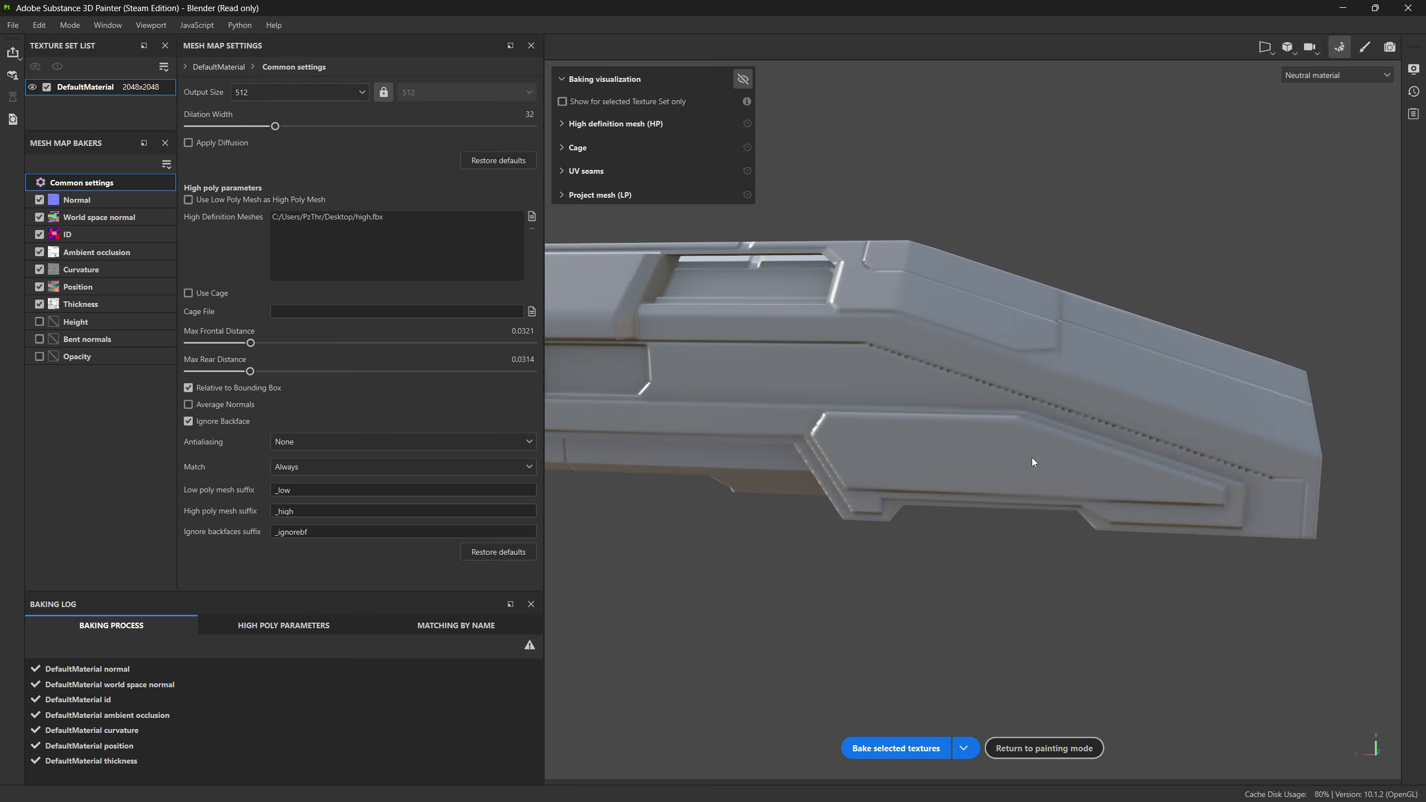
Step: Examine the new bake's shading along the hard edges, corners and groove around the hull's tapered end face
{"action": "left_click_drag", "start_coordinate": [1122, 476], "coordinate": [965, 430], "text": "alt"}
{"action": "scroll", "coordinate": [1087, 462], "scroll_direction": "up", "scroll_amount": 6}
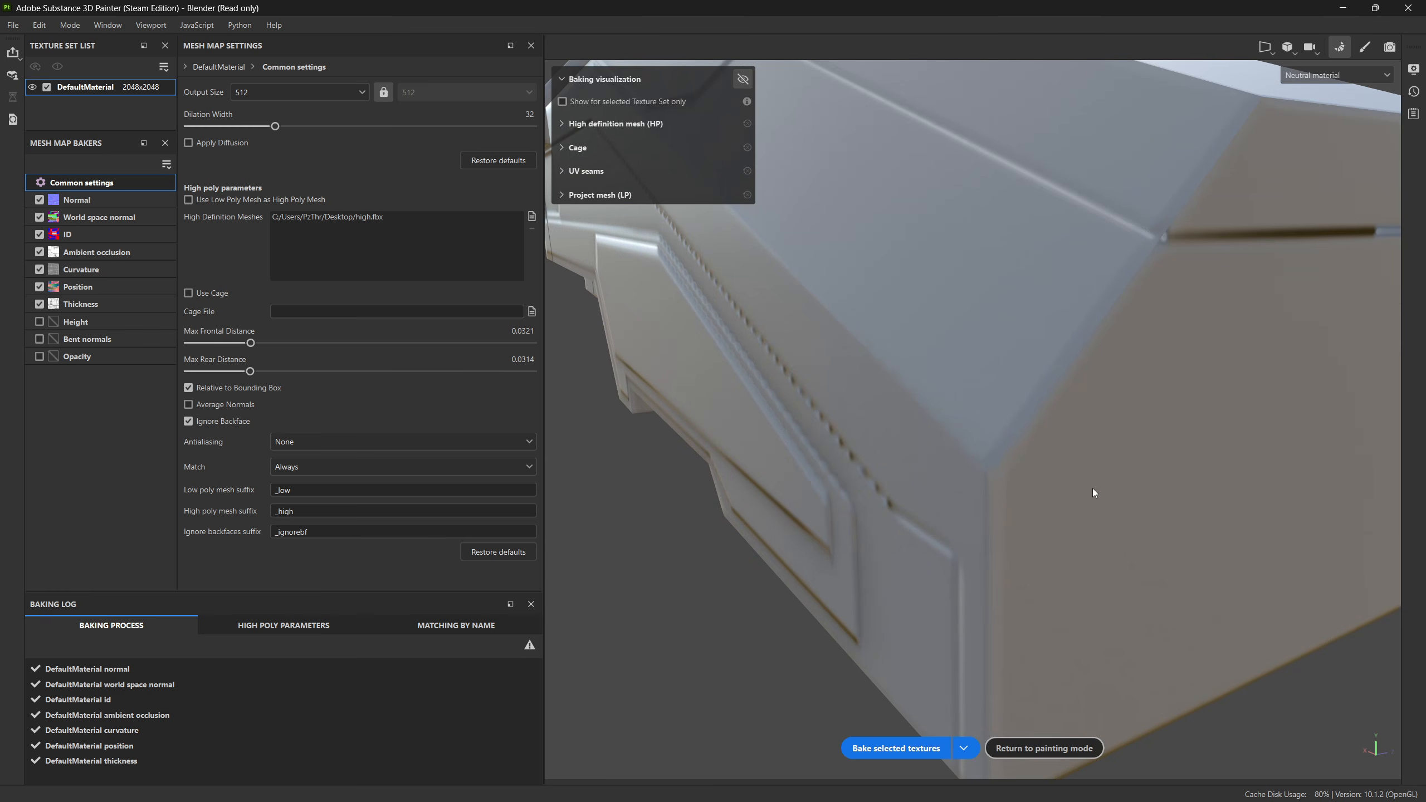
{"action": "left_click_drag", "start_coordinate": [1091, 488], "coordinate": [1163, 365], "text": "alt"}
{"action": "middle_click_drag", "start_coordinate": [1051, 430], "coordinate": [1018, 520], "text": "alt"}
{"action": "scroll", "coordinate": [1019, 519], "scroll_direction": "up", "scroll_amount": 3}
{"action": "left_click_drag", "start_coordinate": [1018, 520], "coordinate": [957, 606], "text": "alt"}
{"action": "middle_click_drag", "start_coordinate": [999, 418], "coordinate": [961, 495], "text": "alt"}
{"action": "scroll", "coordinate": [962, 495], "scroll_direction": "up", "scroll_amount": 3}
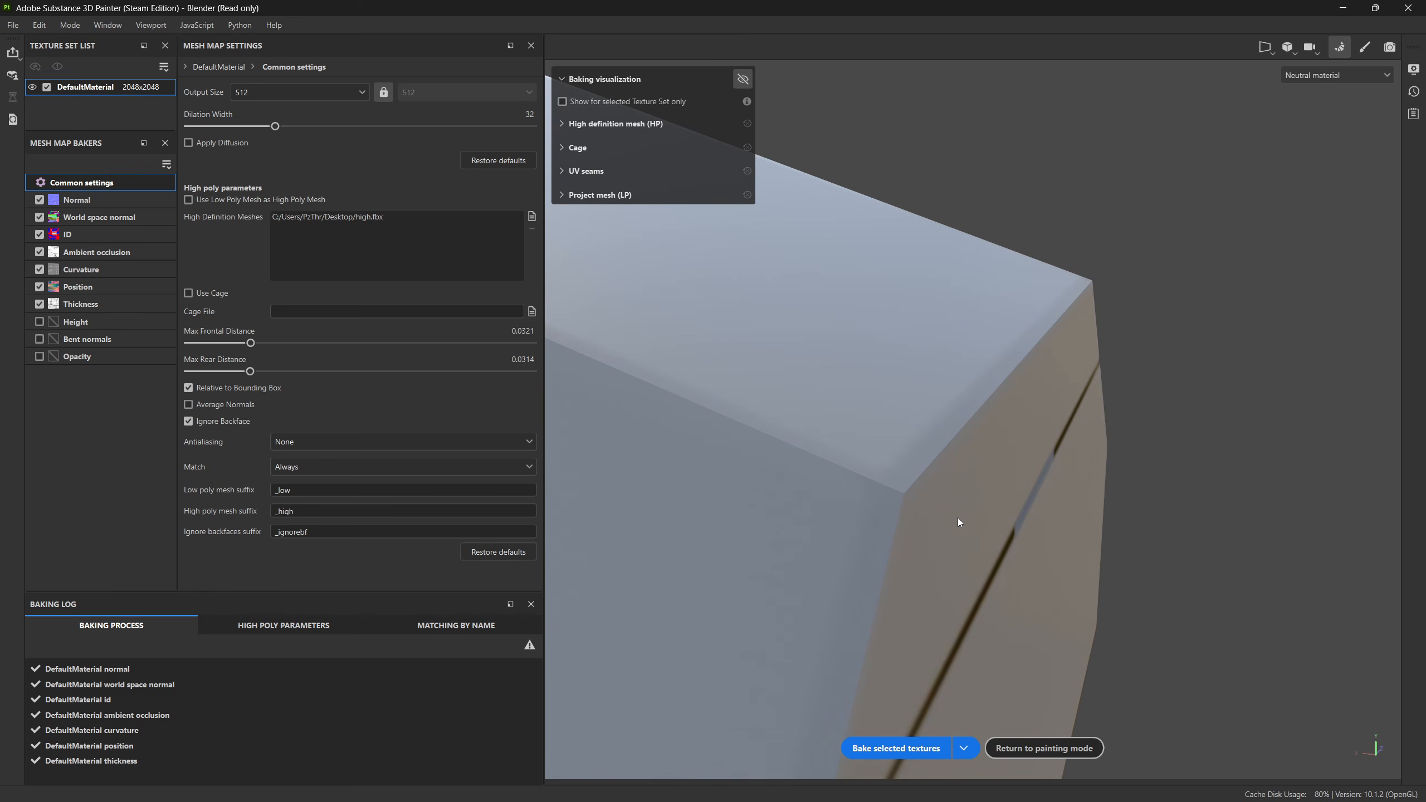
{"action": "left_click_drag", "start_coordinate": [958, 517], "coordinate": [919, 478], "text": "alt"}
{"action": "scroll", "coordinate": [733, 378], "scroll_direction": "down", "scroll_amount": 5}
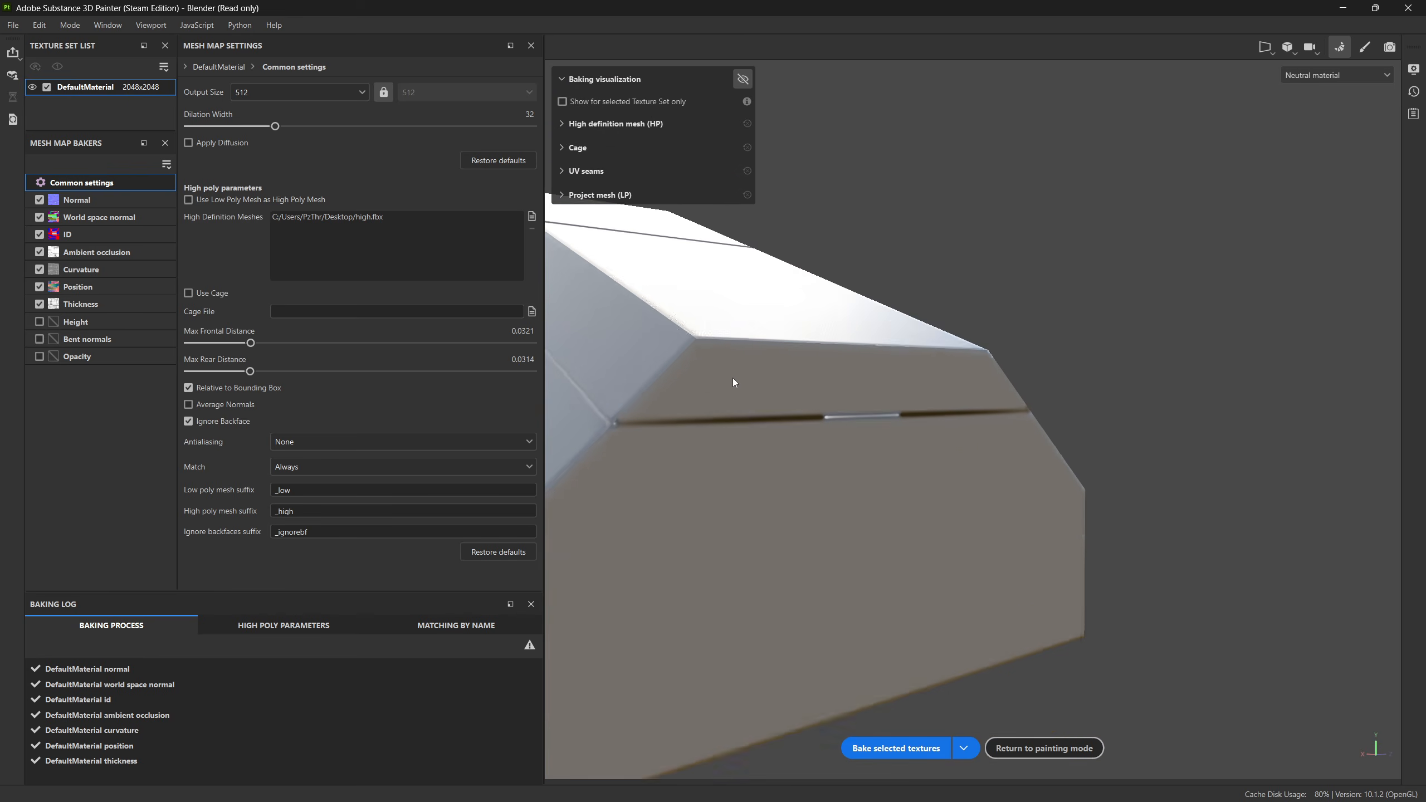
Step: Examine the bake's shading along the hull's side panels, recesses and panel seams and at the blunt end's upper corner
{"action": "left_click_drag", "start_coordinate": [735, 383], "coordinate": [1088, 416], "text": "alt"}
{"action": "middle_click_drag", "start_coordinate": [733, 402], "coordinate": [869, 441], "text": "alt"}
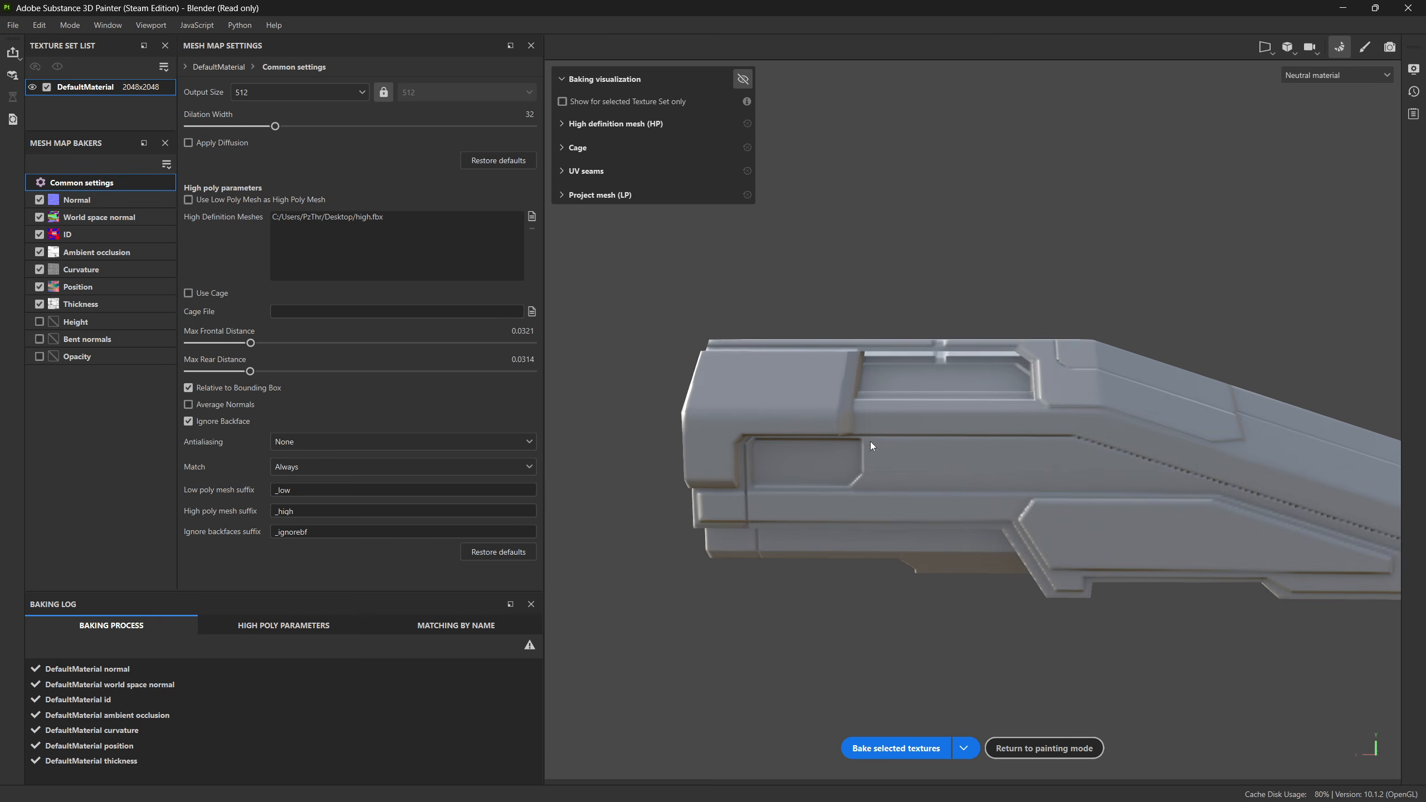
{"action": "right_click_drag", "start_coordinate": [870, 441], "coordinate": [822, 439], "text": "alt"}
{"action": "left_click_drag", "start_coordinate": [821, 440], "coordinate": [953, 446], "text": "alt"}
{"action": "middle_click_drag", "start_coordinate": [780, 406], "coordinate": [826, 445], "text": "alt"}
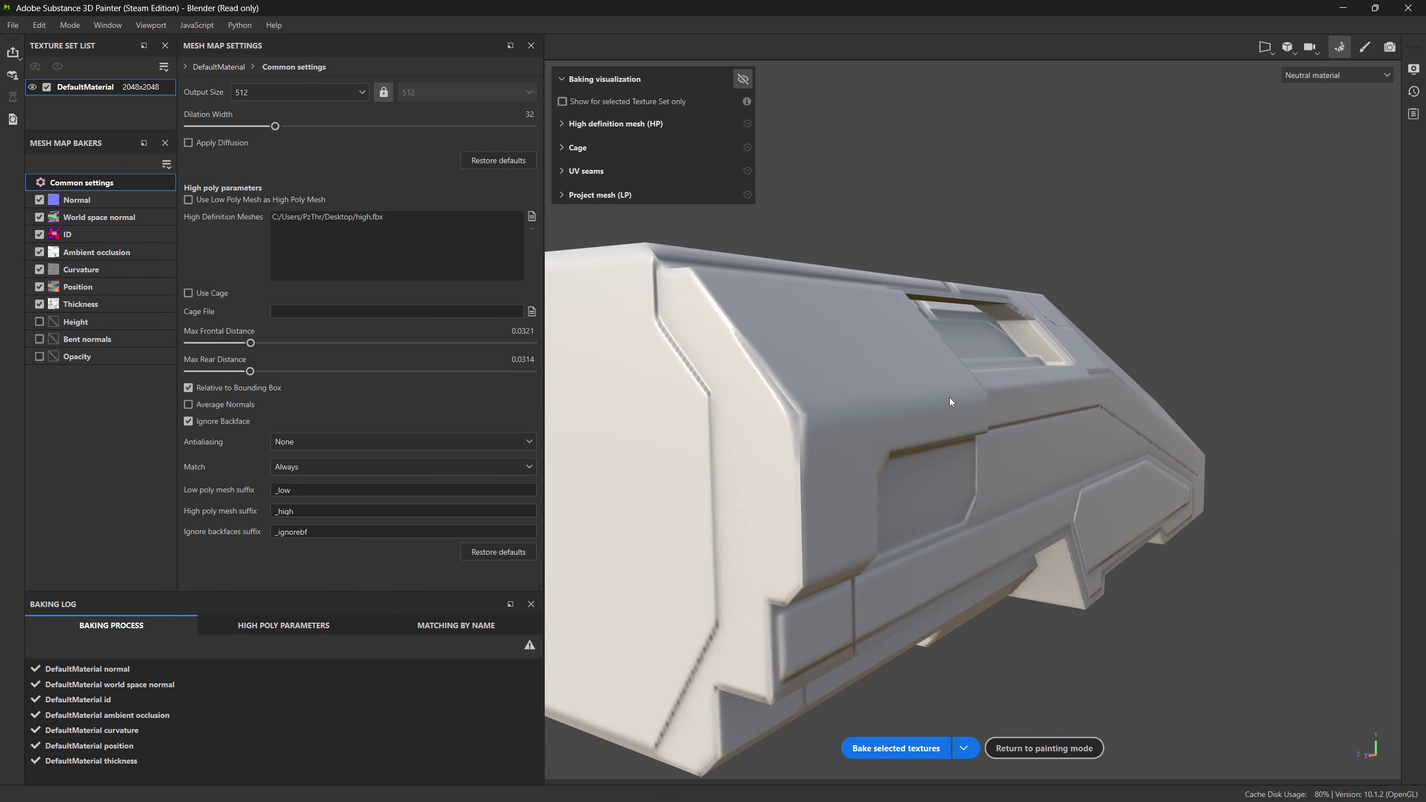
{"action": "left_click_drag", "start_coordinate": [674, 280], "coordinate": [920, 424], "text": "alt"}
{"action": "middle_click_drag", "start_coordinate": [921, 423], "coordinate": [1003, 467], "text": "alt"}
{"action": "right_click_drag", "start_coordinate": [1002, 468], "coordinate": [878, 435], "text": "alt"}
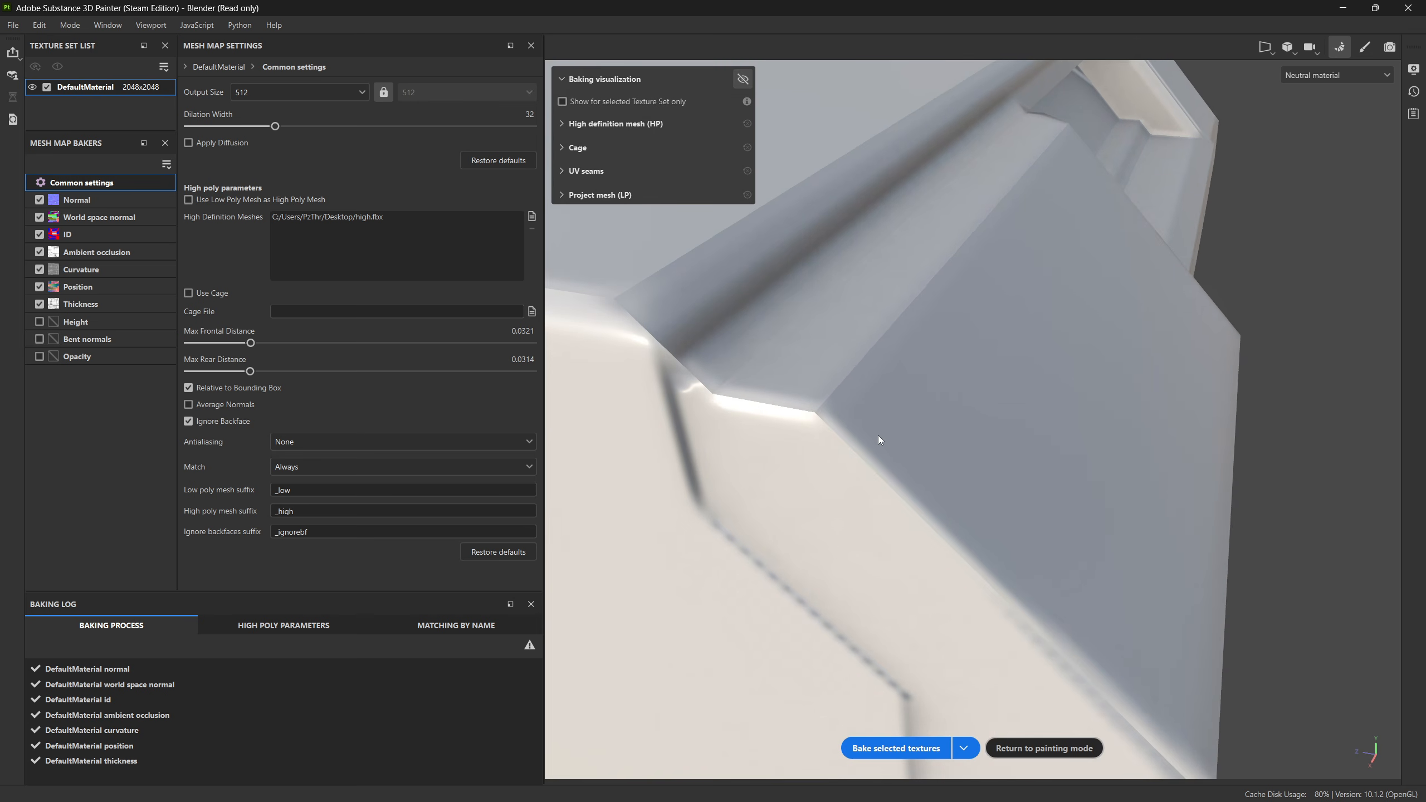
{"action": "left_click_drag", "start_coordinate": [877, 435], "coordinate": [815, 388], "text": "alt"}
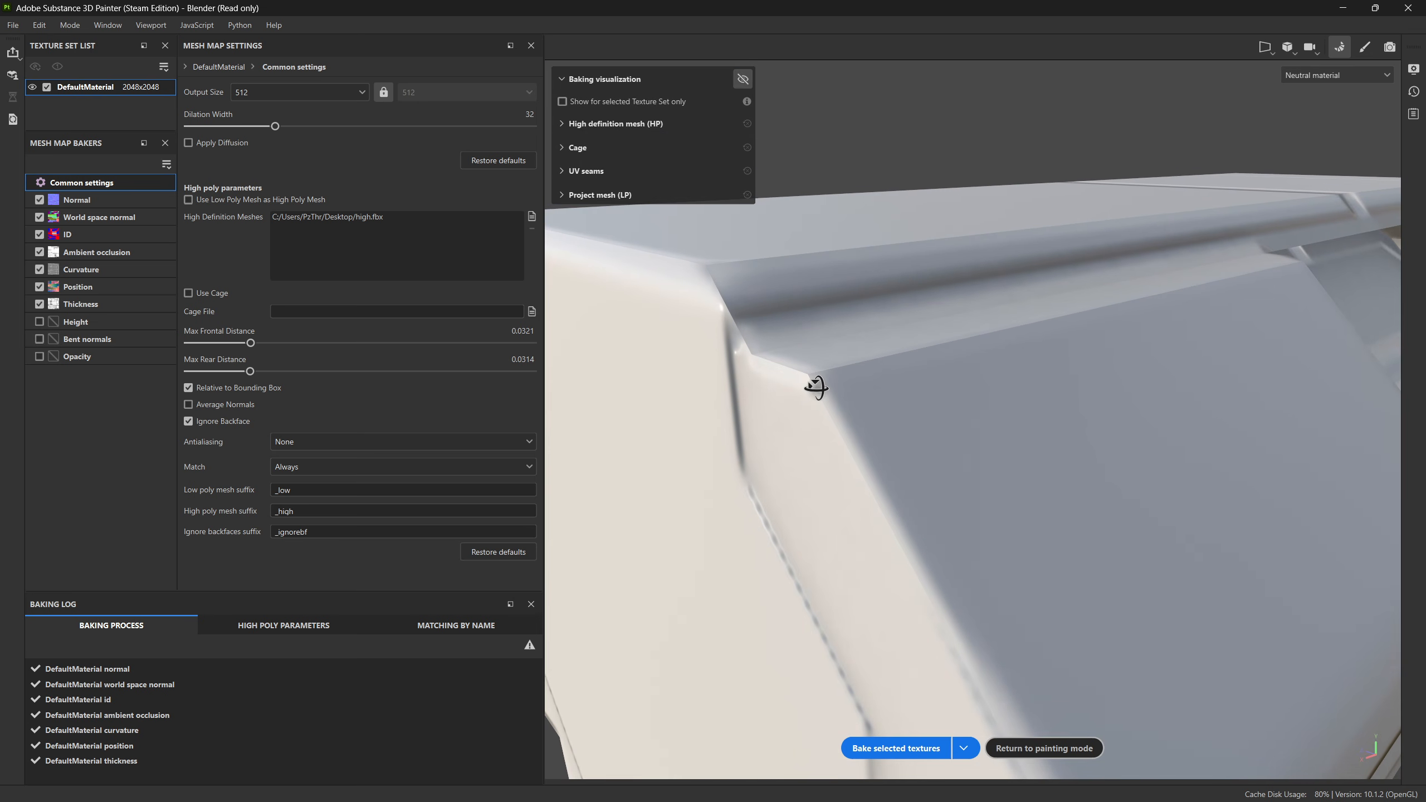
Step: Toggle Average Normals on and back off while examining the upper side panel's edge at the blunt end
{"action": "left_click", "coordinate": [220, 404]}
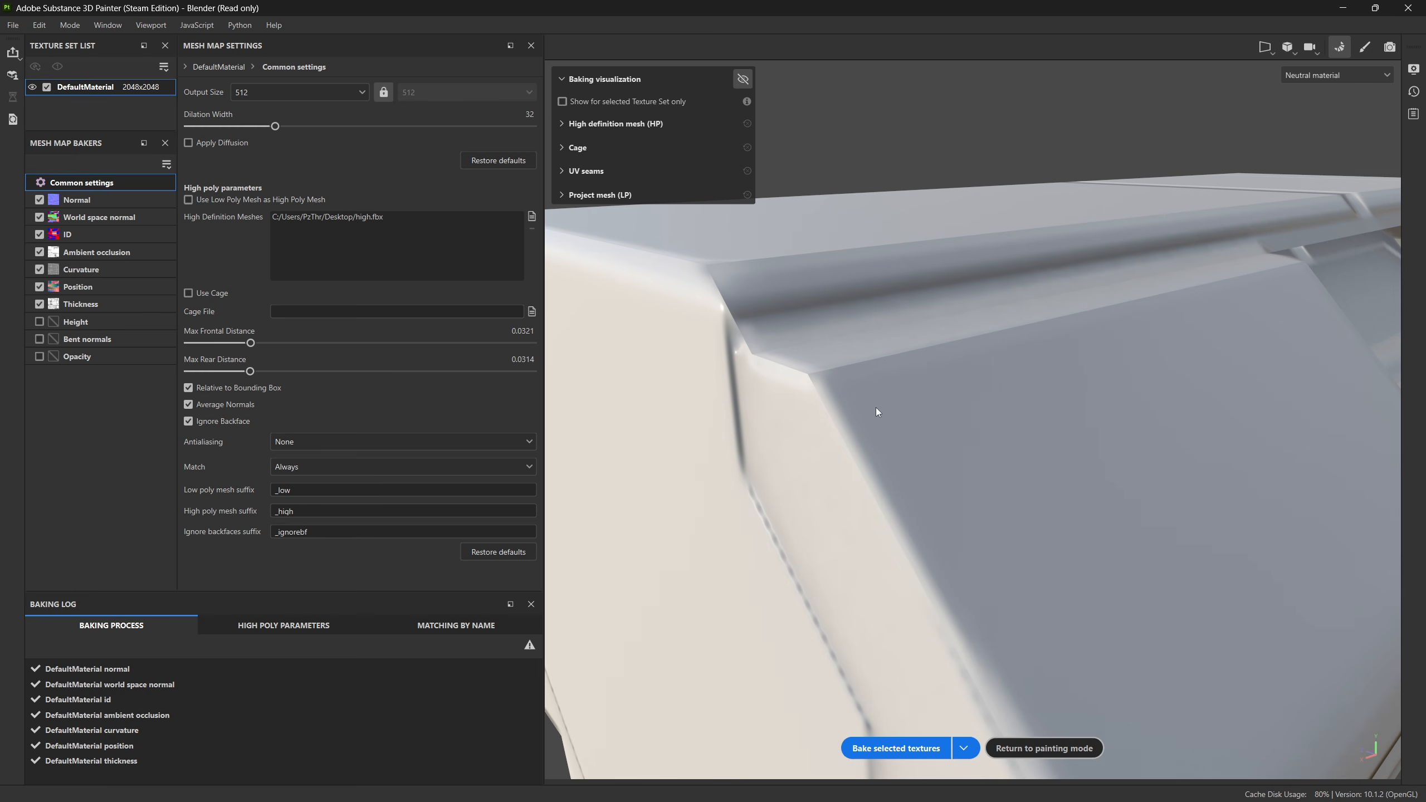
{"action": "left_click_drag", "start_coordinate": [902, 440], "coordinate": [791, 391], "text": "alt"}
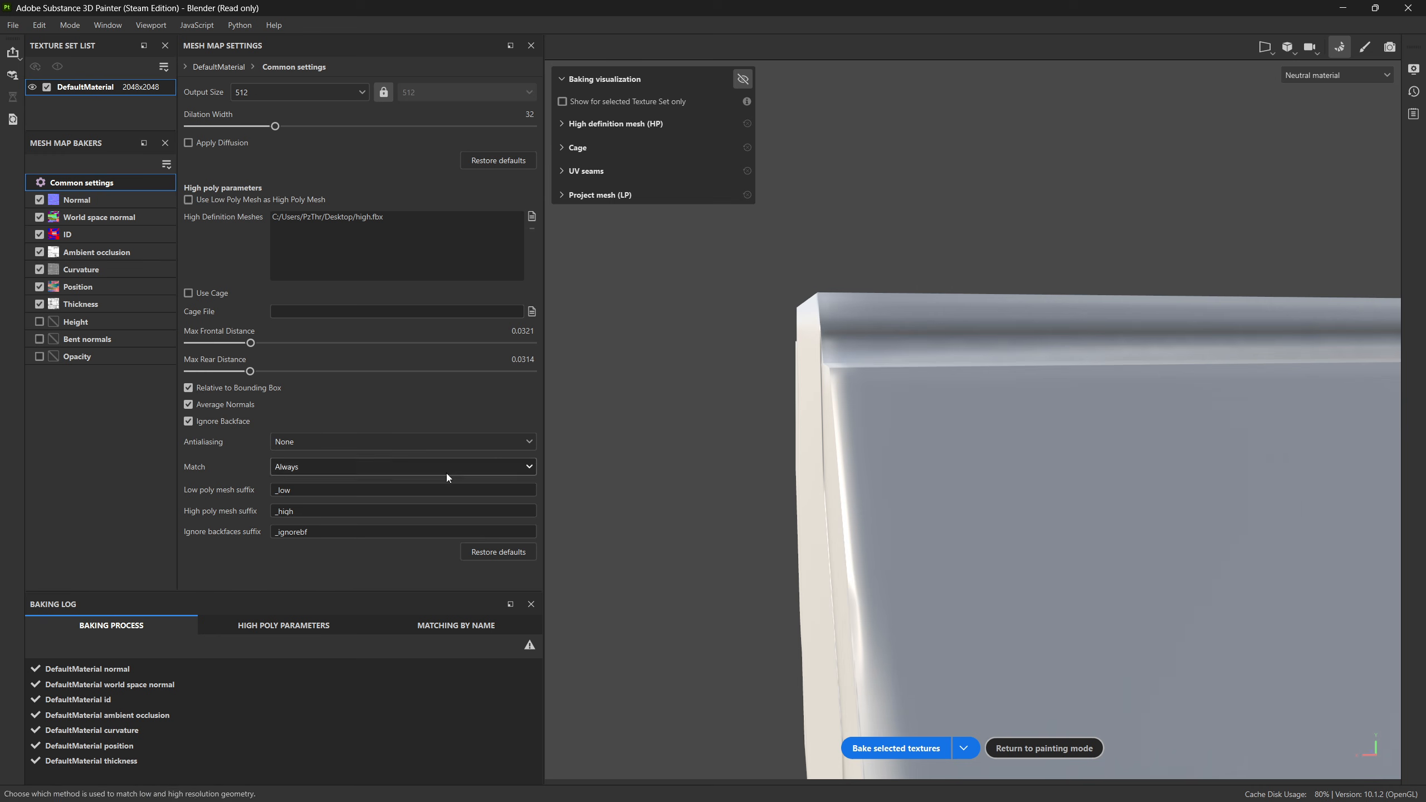
{"action": "left_click_drag", "start_coordinate": [859, 390], "coordinate": [1403, 295], "text": "alt"}
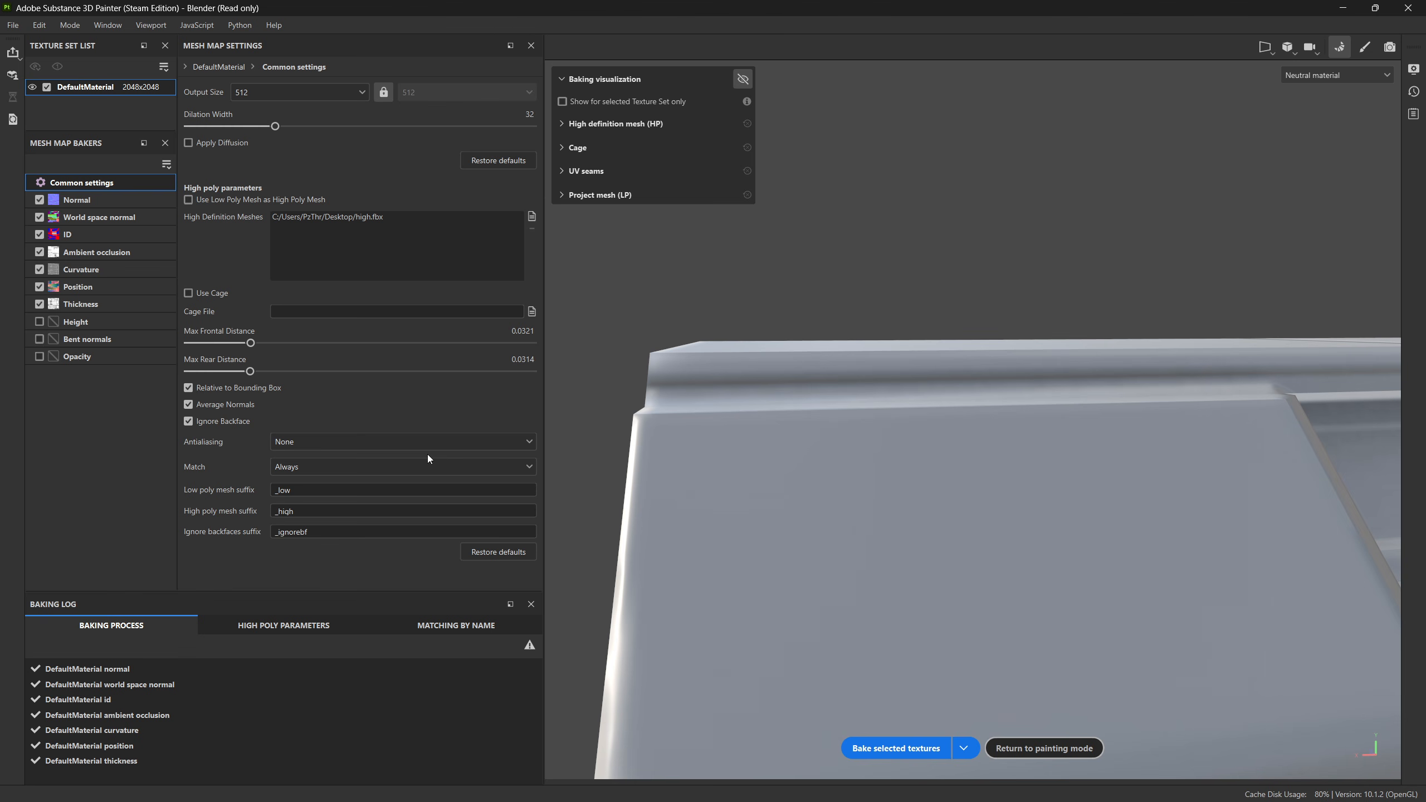
{"action": "left_click", "coordinate": [241, 406]}
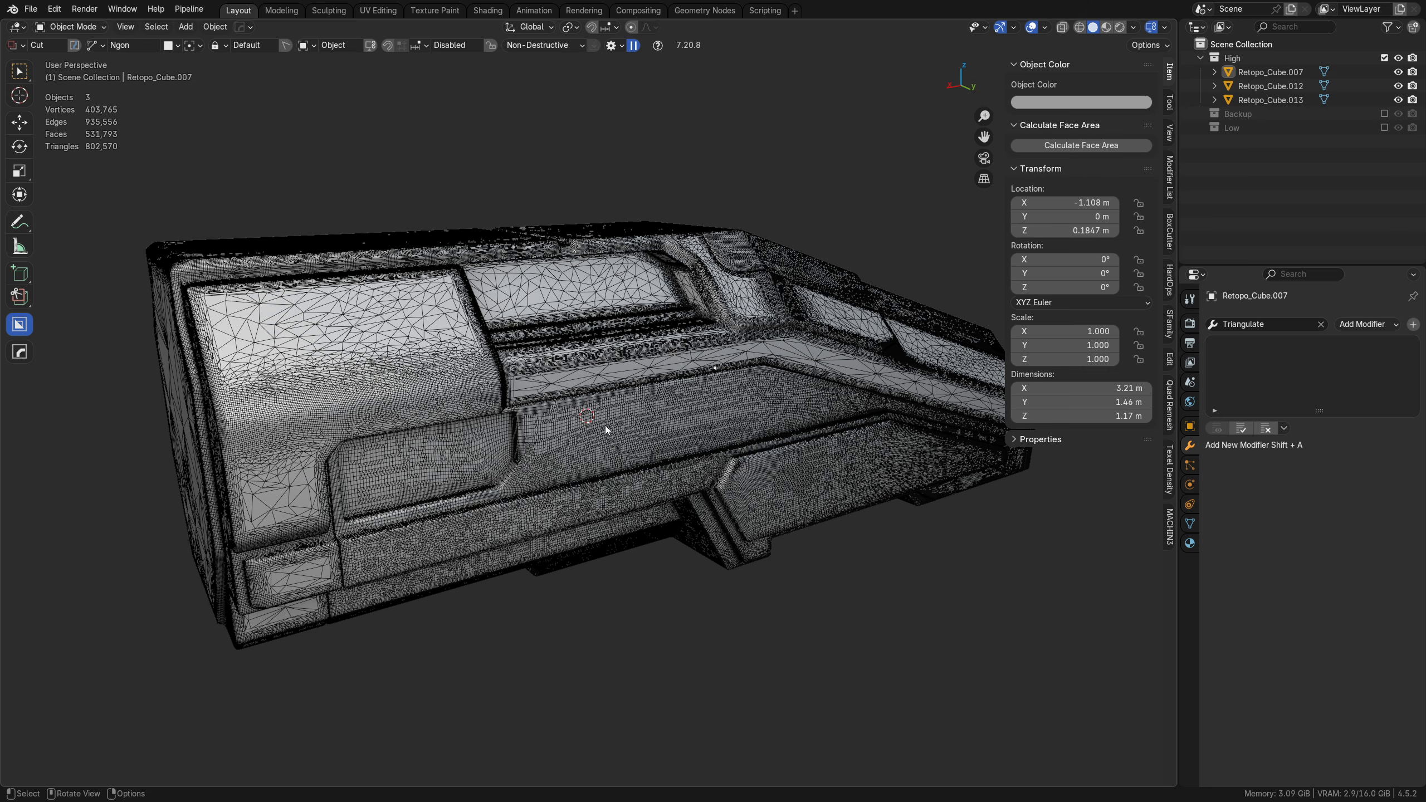
Step: Switch to Blender, exclude the High collection from the view layer and enable the Low collection
{"action": "left_click", "coordinate": [1384, 58]}
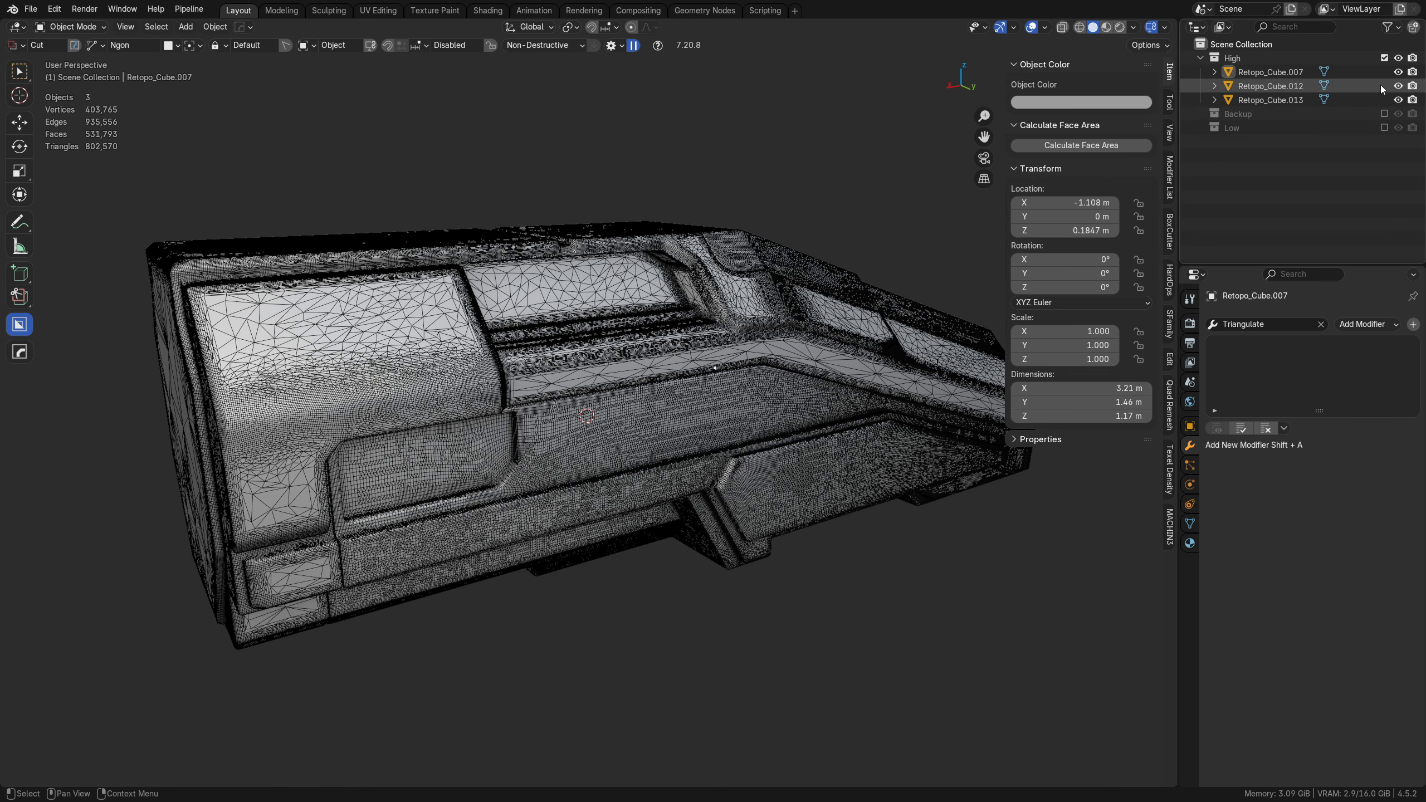
{"action": "left_click", "coordinate": [1384, 86]}
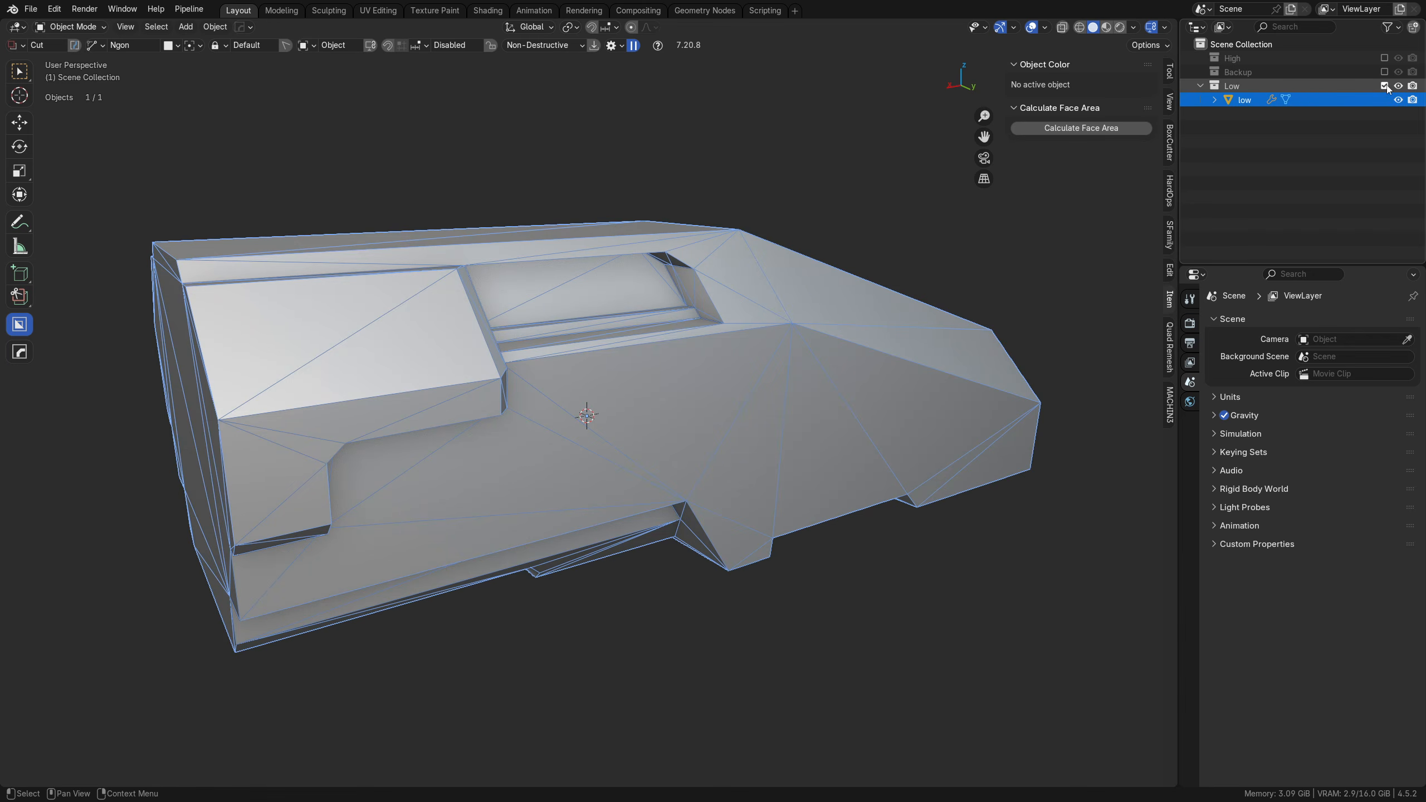
Step: Duplicate the low-poly hull in place, hide the original and open the copy in Edit Mode
{"action": "left_click", "coordinate": [391, 453]}
{"action": "scroll", "coordinate": [599, 436], "scroll_direction": "down", "scroll_amount": 3}
{"action": "key", "text": "shift+d"}
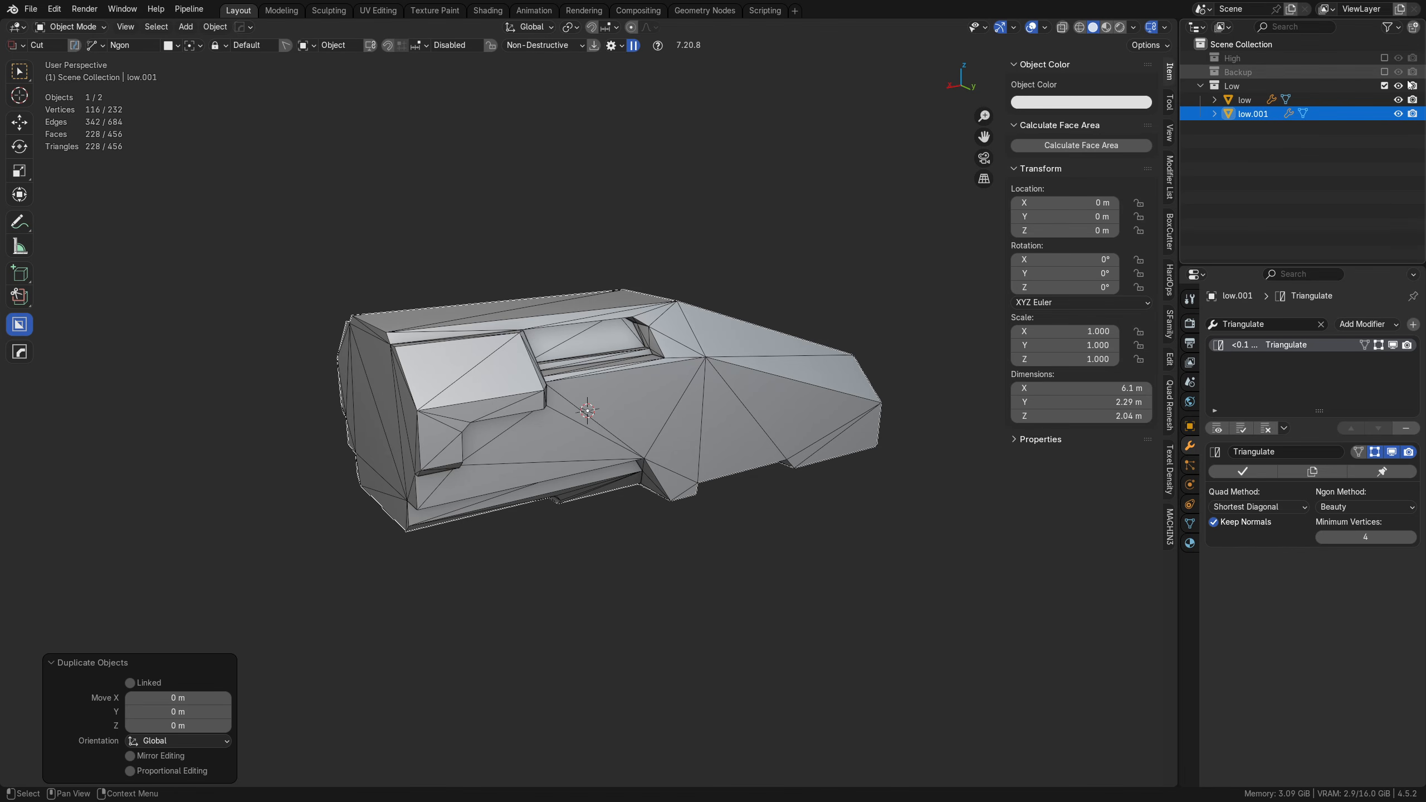
{"action": "left_click", "coordinate": [1399, 100]}
{"action": "key", "text": "Tab"}
{"action": "left_click", "coordinate": [617, 430]}
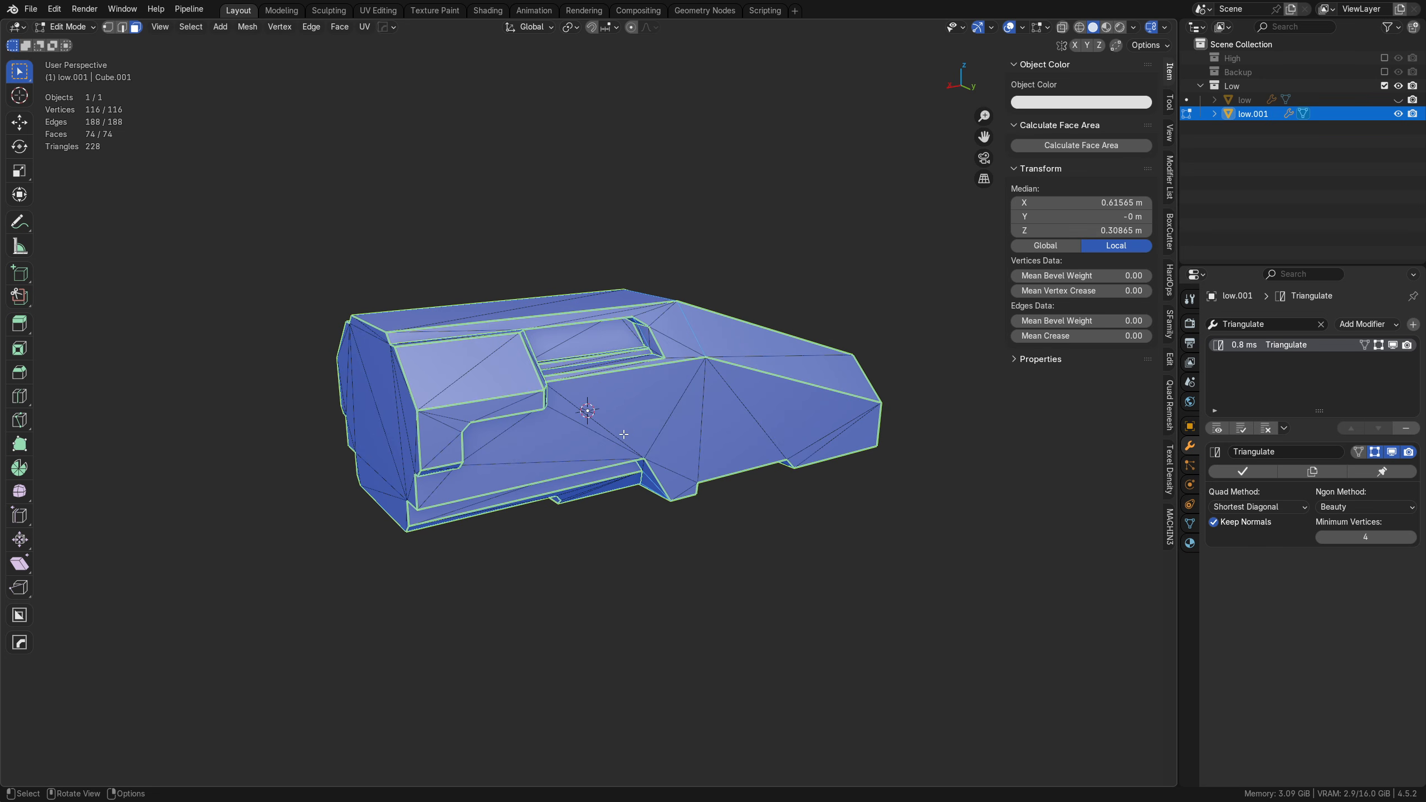
Step: Knife-cut a full-height vertical line just inside the copy's blunt end from the back orthographic view
{"action": "middle_click_drag", "start_coordinate": [623, 434], "coordinate": [581, 427]}
{"action": "scroll", "coordinate": [475, 454], "scroll_direction": "up", "scroll_amount": 4}
{"action": "scroll", "coordinate": [420, 436], "scroll_direction": "down", "scroll_amount": 1}
{"action": "middle_click_drag", "start_coordinate": [484, 452], "coordinate": [630, 471], "text": "alt"}
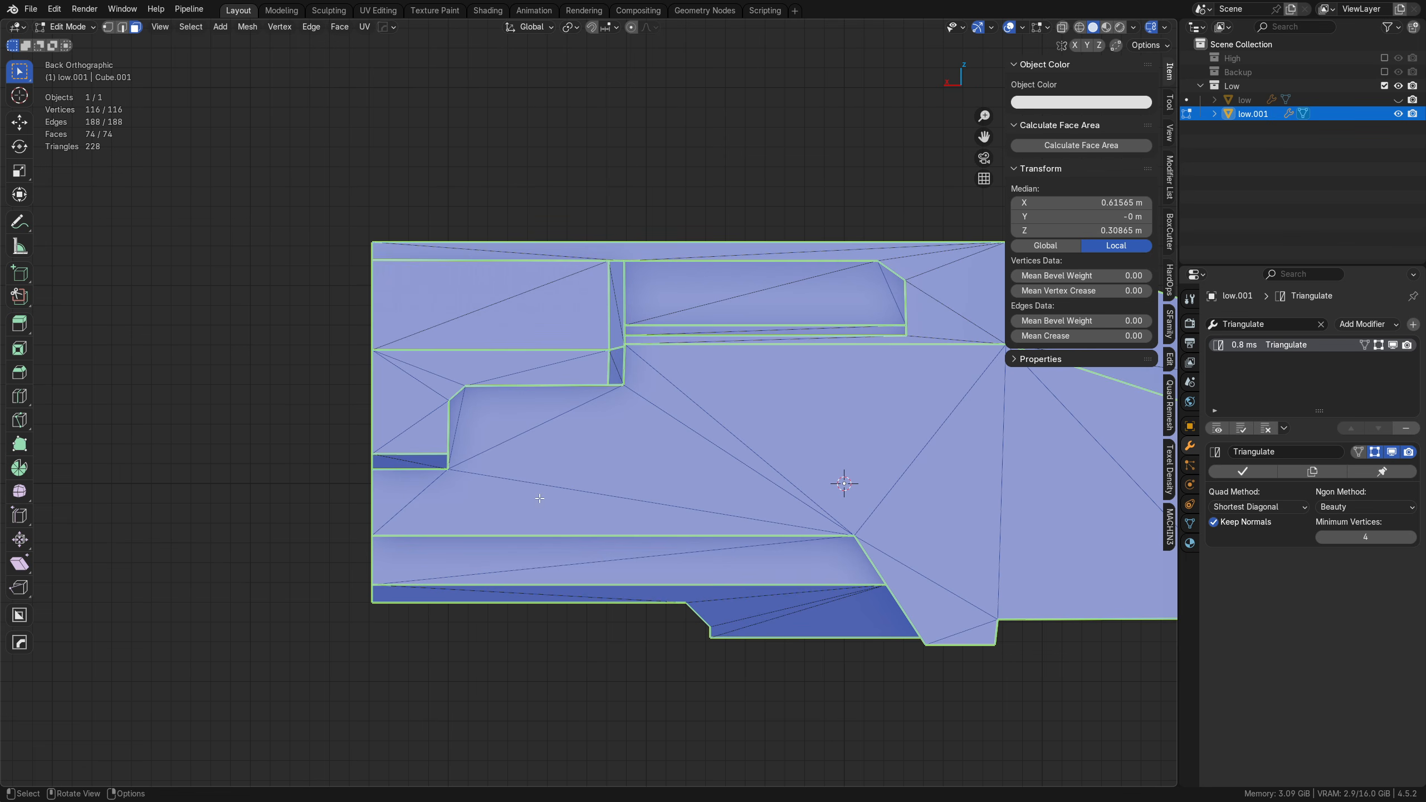
{"action": "key", "text": "k"}
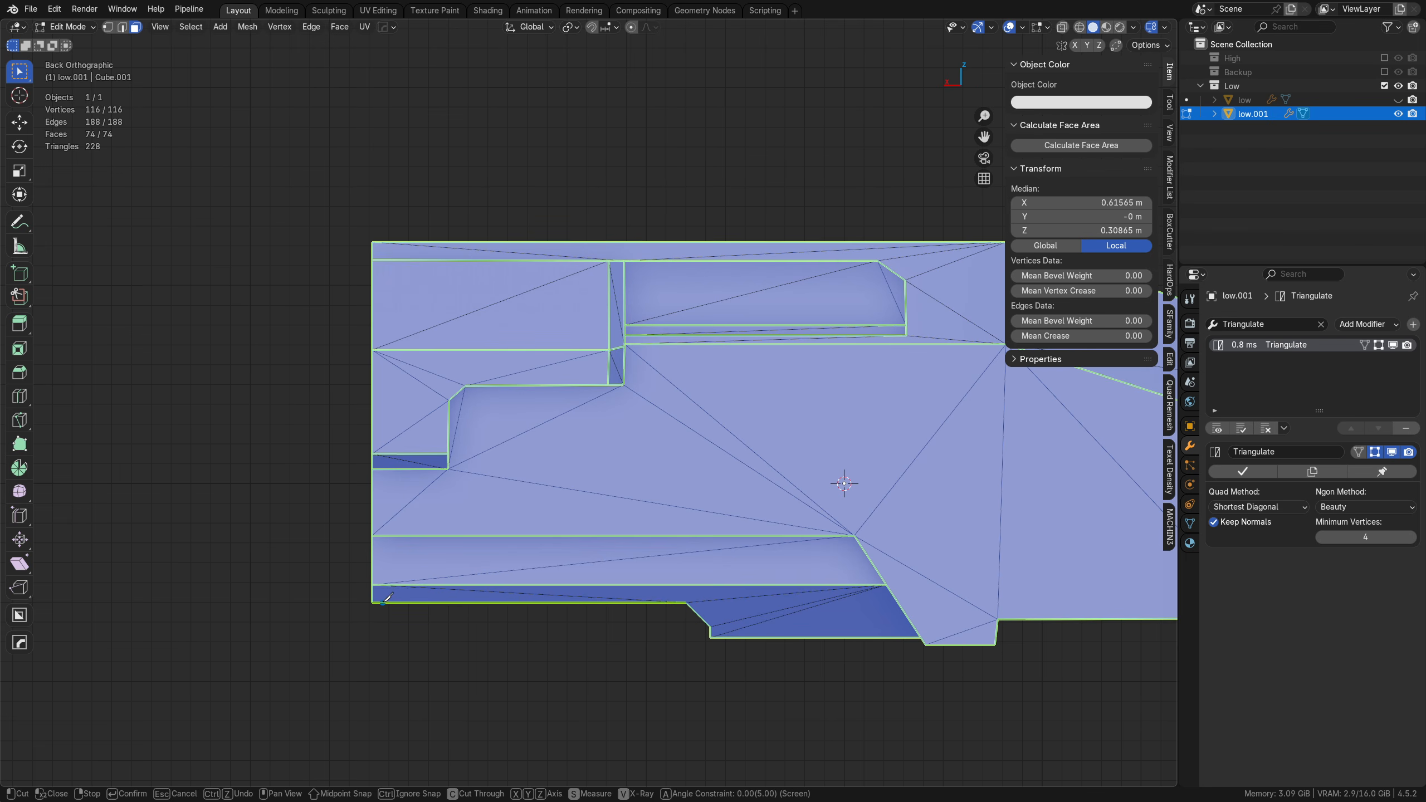
{"action": "left_click", "coordinate": [406, 309]}
{"action": "left_click", "coordinate": [383, 204]}
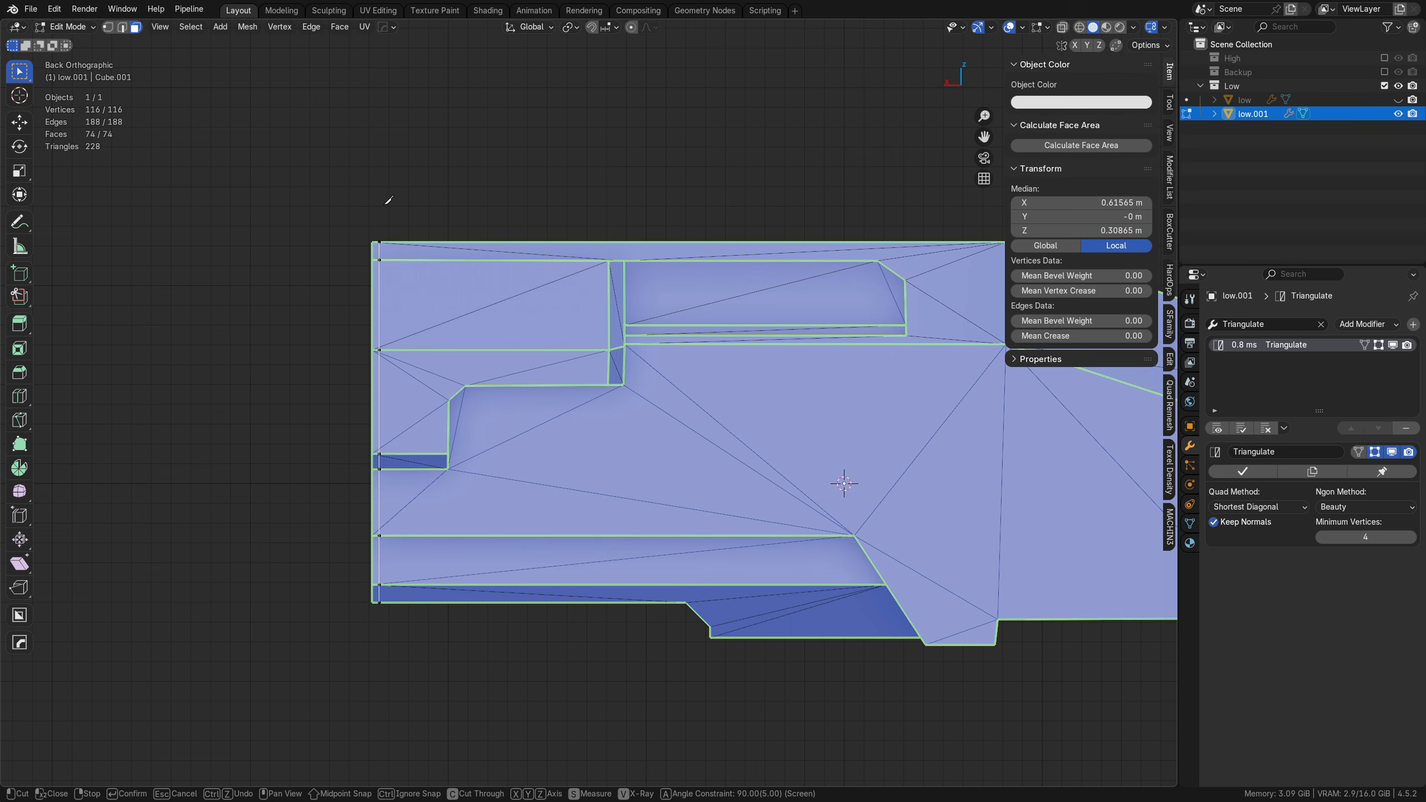
{"action": "key", "text": "Return"}
Step: Add a full-height, angle-constrained vertical knife cut just inside the hull's tapered end
{"action": "scroll", "coordinate": [385, 296], "scroll_direction": "up", "scroll_amount": 3}
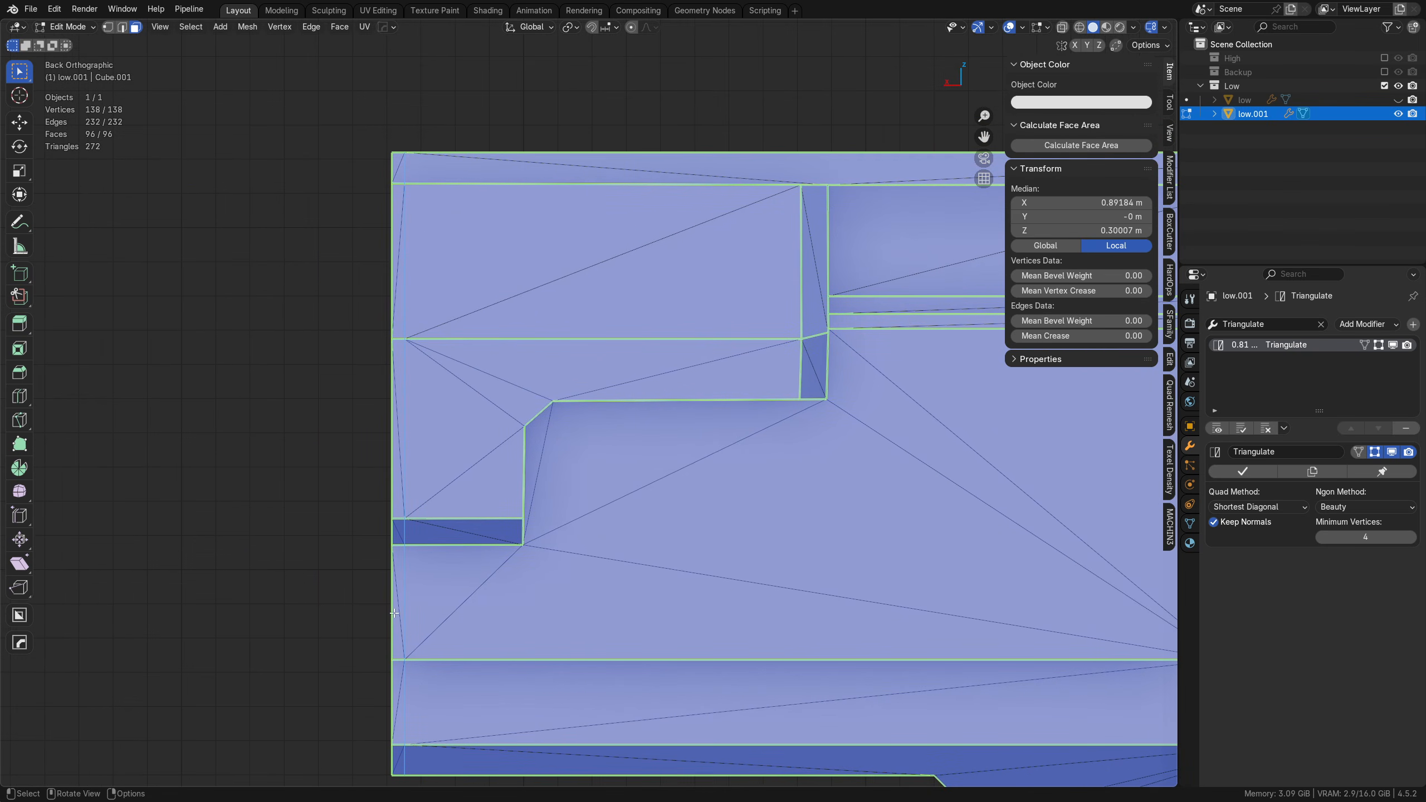
{"action": "middle_click_drag", "start_coordinate": [395, 614], "coordinate": [341, 519], "text": "shift"}
{"action": "scroll", "coordinate": [618, 483], "scroll_direction": "down", "scroll_amount": 3}
{"action": "middle_click_drag", "start_coordinate": [912, 444], "coordinate": [252, 432], "text": "shift"}
{"action": "middle_click_drag", "start_coordinate": [709, 431], "coordinate": [399, 371], "text": "shift"}
{"action": "key", "text": "k"}
{"action": "key", "text": "a"}
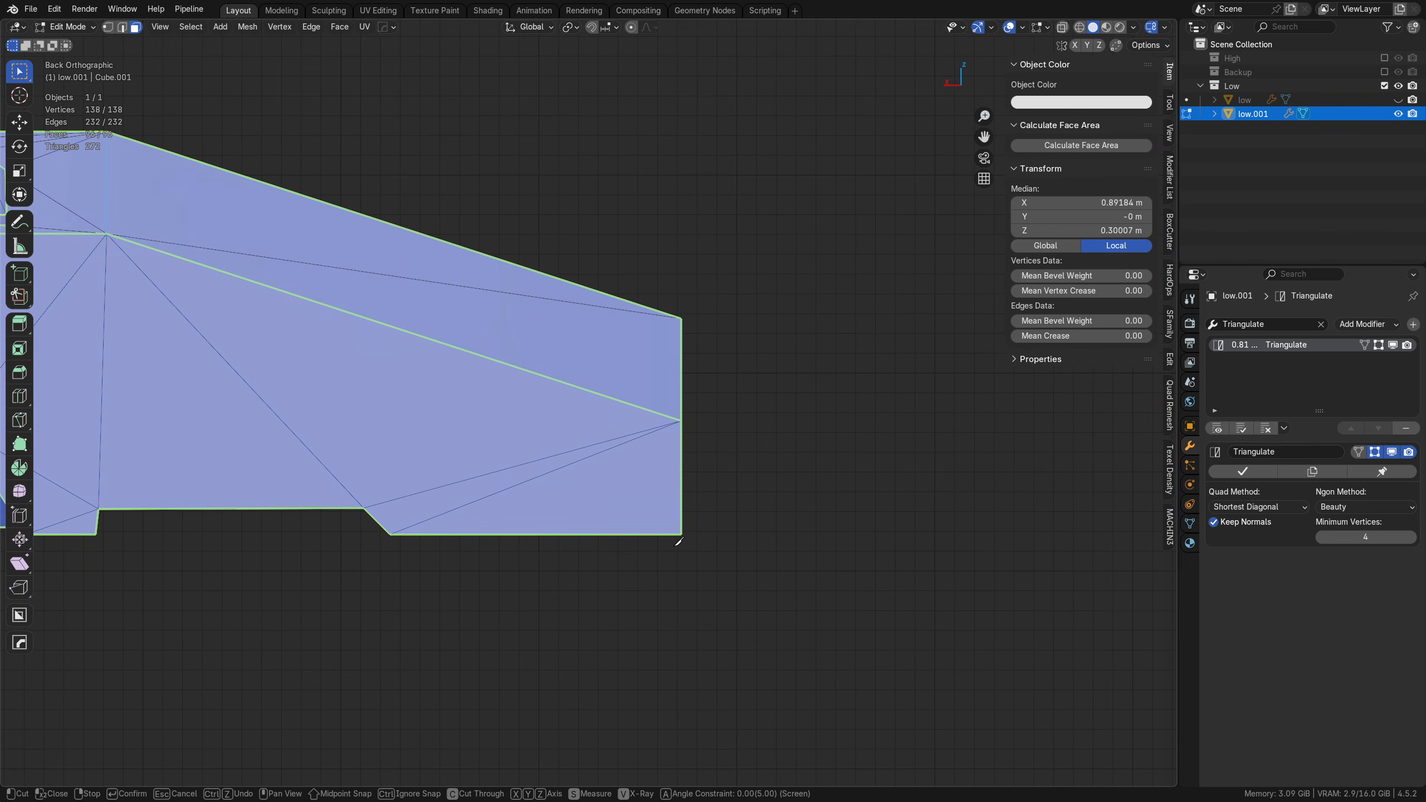
{"action": "left_click", "coordinate": [673, 548]}
{"action": "left_click", "coordinate": [675, 276]}
{"action": "right_click", "coordinate": [674, 276]}
Step: Add two closely spaced horizontal knife cuts along the hull's full length, one just above and one just below the lower ledge's upper edge
{"action": "middle_click_drag", "start_coordinate": [471, 503], "coordinate": [966, 489], "text": "shift"}
{"action": "middle_click_drag", "start_coordinate": [518, 486], "coordinate": [881, 504], "text": "shift"}
{"action": "middle_click_drag", "start_coordinate": [686, 476], "coordinate": [479, 483], "text": "shift"}
{"action": "scroll", "coordinate": [510, 451], "scroll_direction": "down", "scroll_amount": 2}
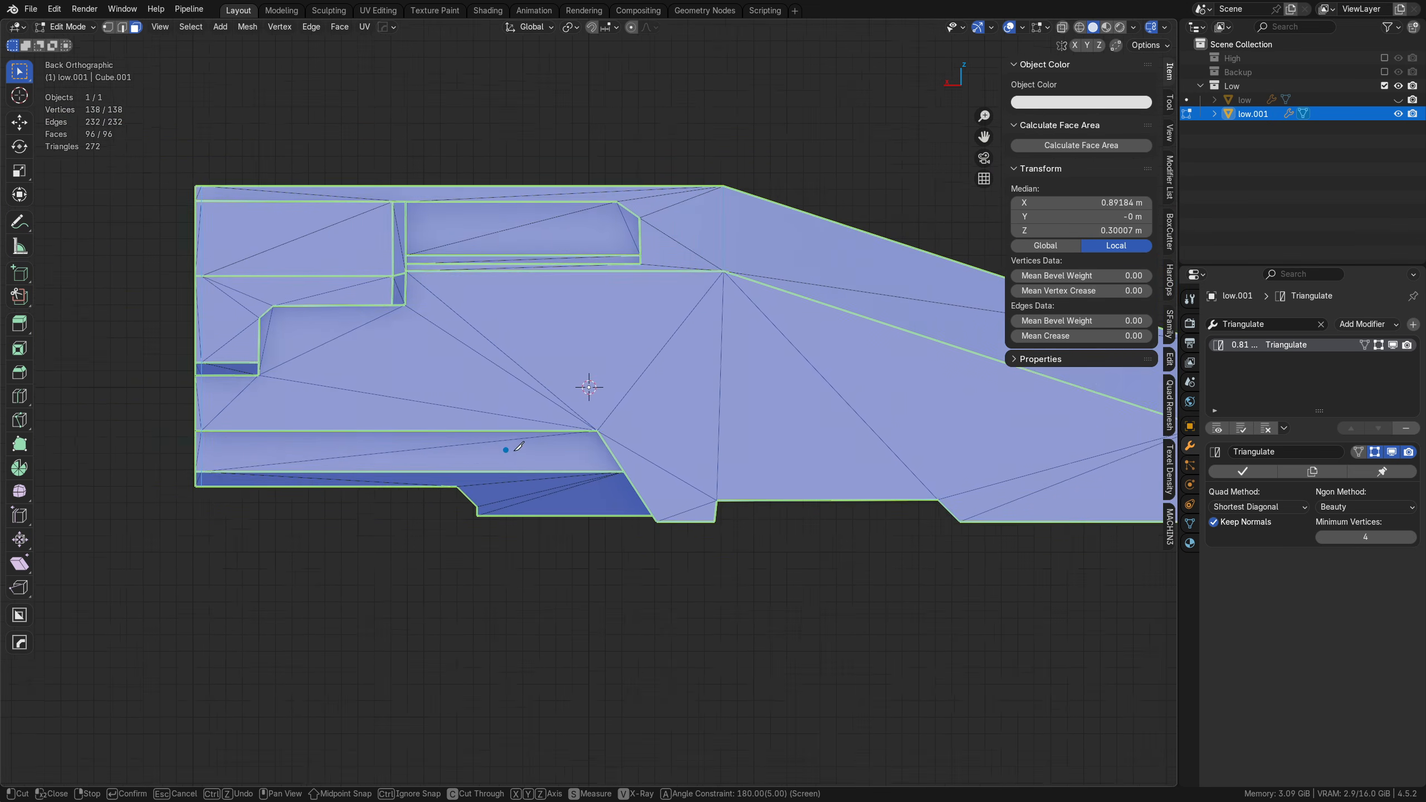
{"action": "middle_click_drag", "start_coordinate": [633, 437], "coordinate": [529, 447], "text": "shift"}
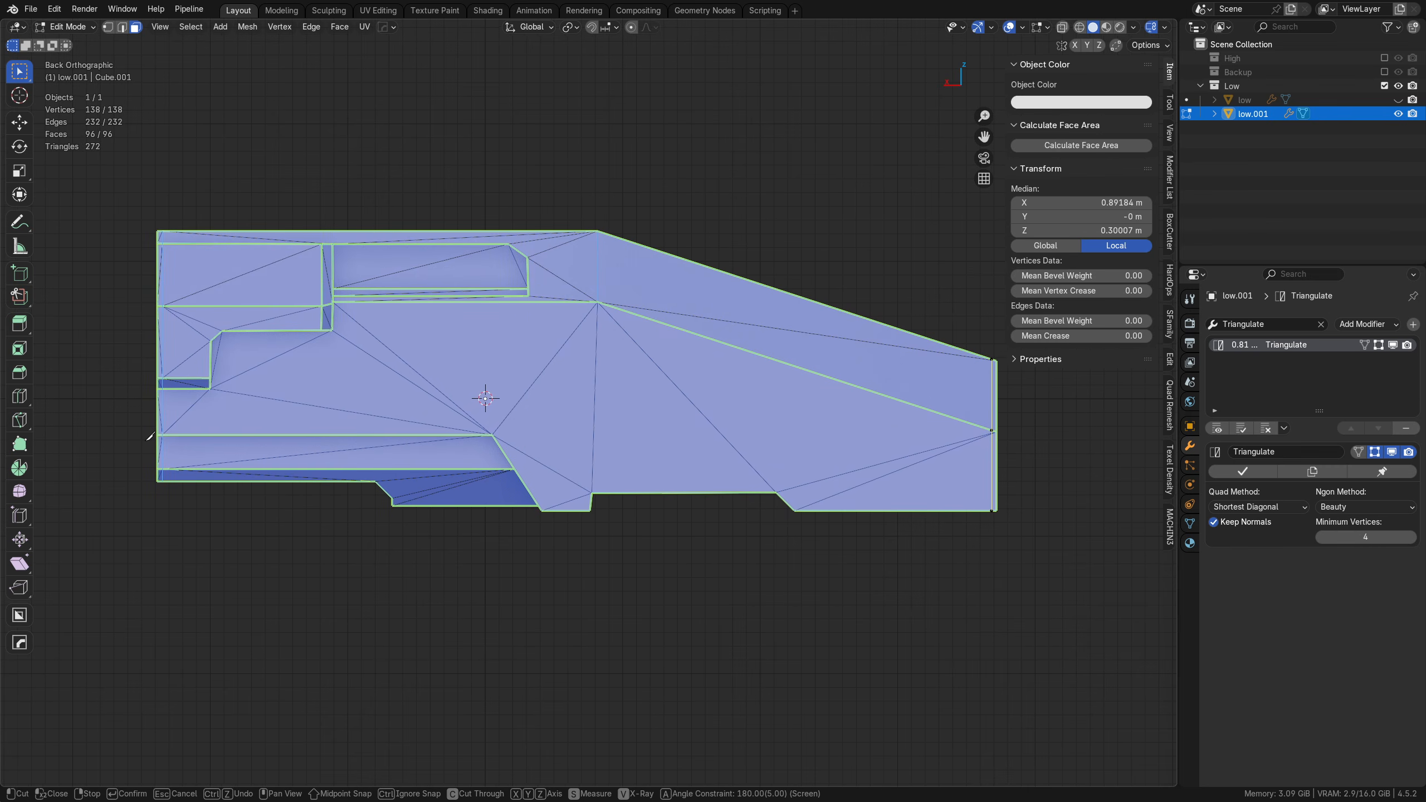
{"action": "left_click", "coordinate": [147, 441]}
{"action": "left_click", "coordinate": [1035, 441]}
{"action": "right_click", "coordinate": [1037, 443]}
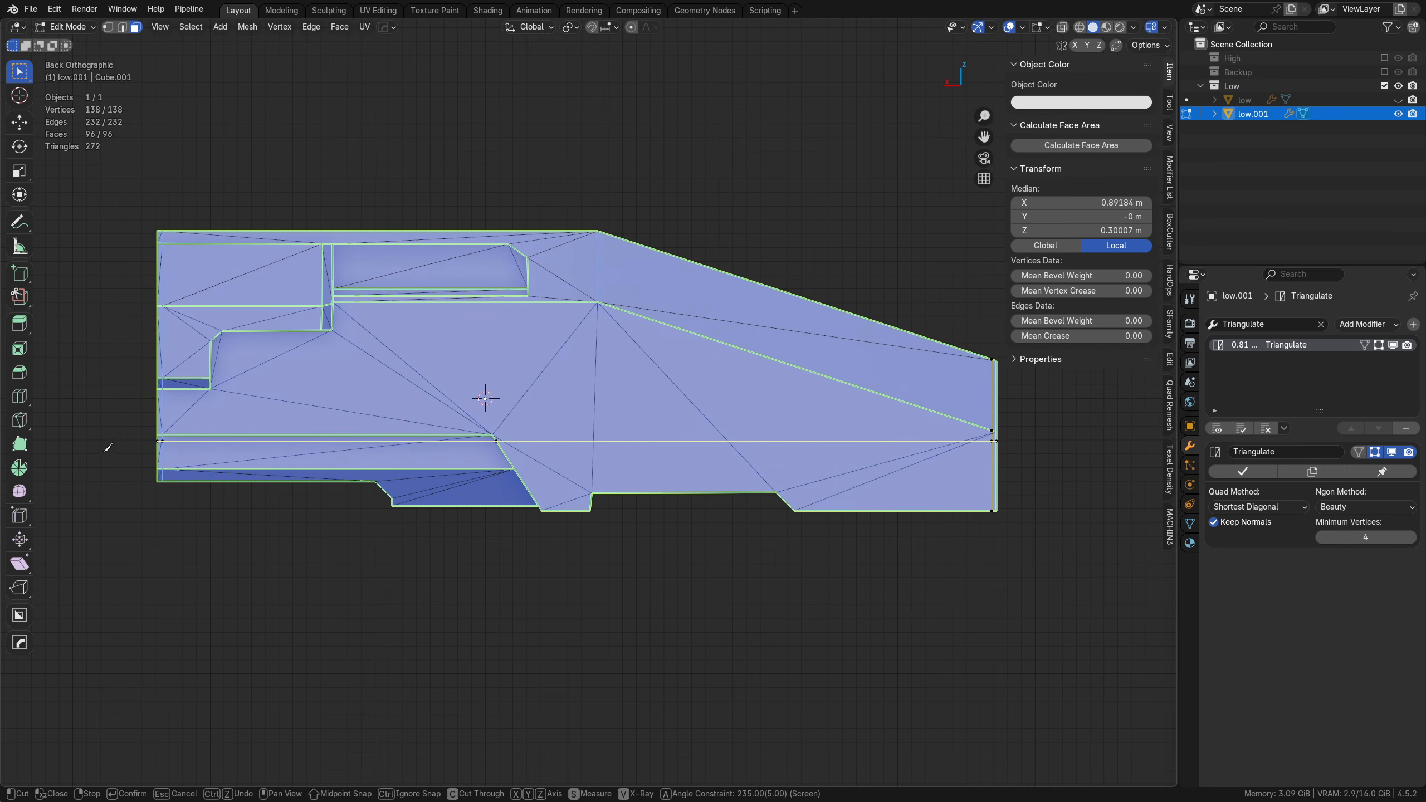
{"action": "left_click", "coordinate": [158, 431]}
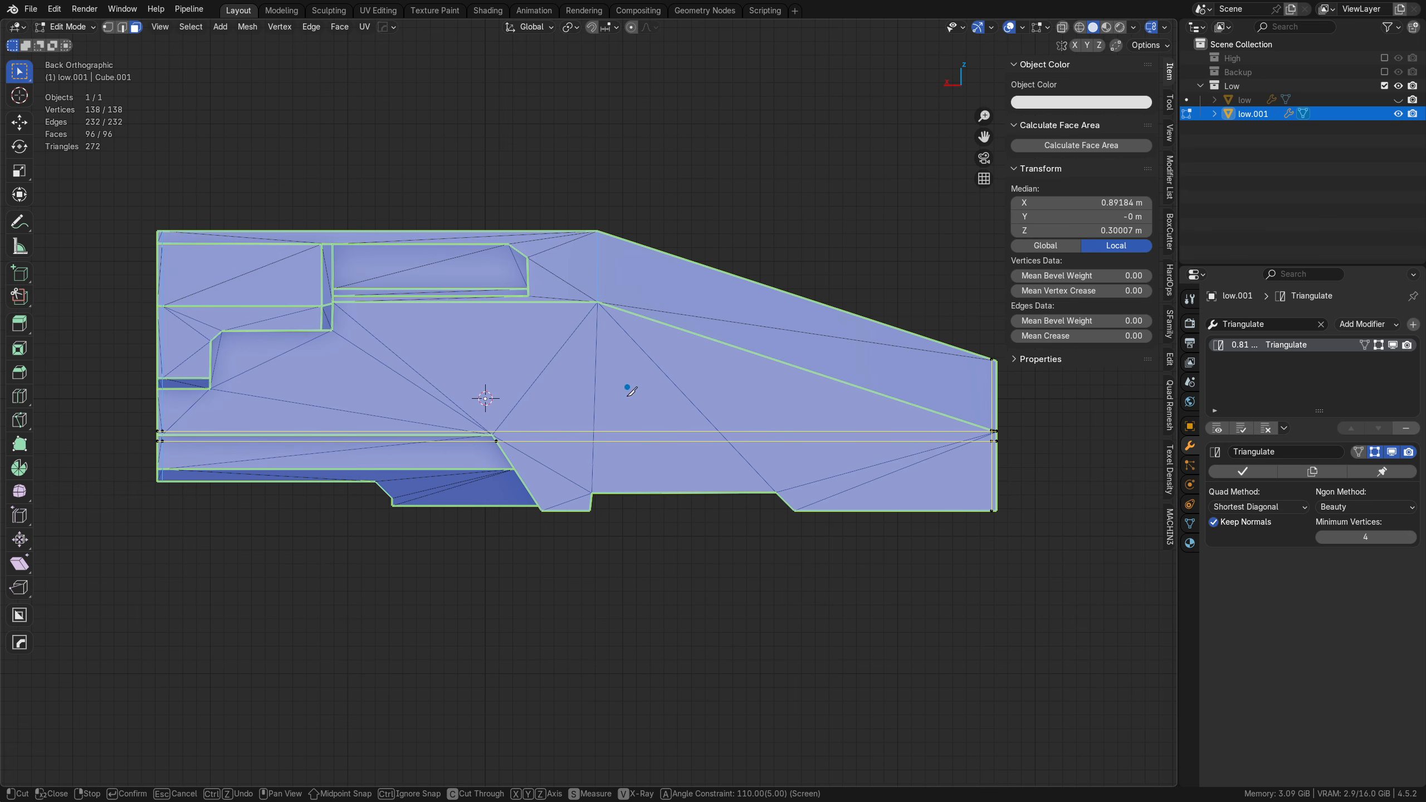
Step: Add two full-height vertical knife cuts, one on each side of the point where the roof starts sloping down
{"action": "left_click", "coordinate": [600, 505]}
{"action": "left_click", "coordinate": [611, 204]}
{"action": "right_click", "coordinate": [612, 209]}
{"action": "left_click", "coordinate": [583, 524]}
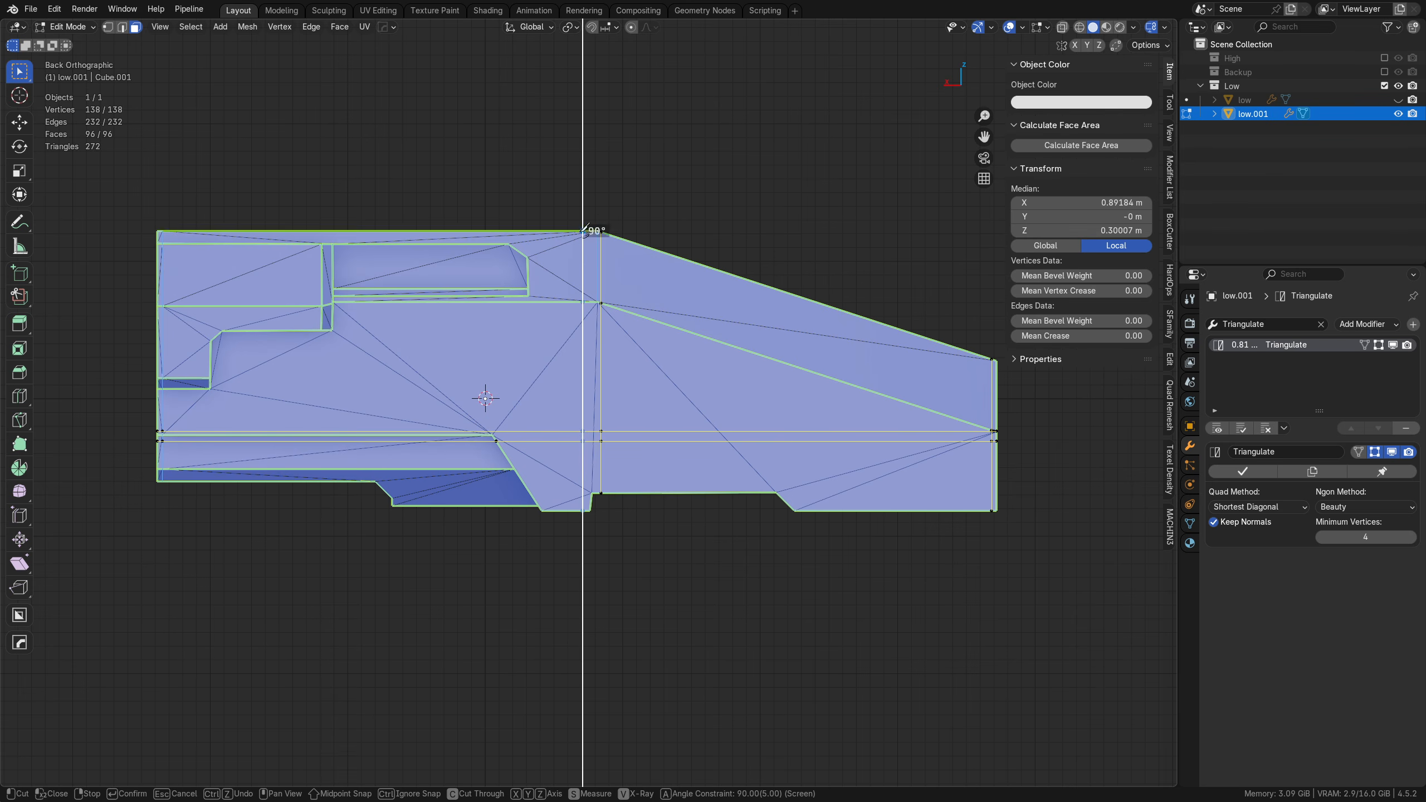
{"action": "left_click", "coordinate": [583, 196]}
{"action": "right_click", "coordinate": [583, 196]}
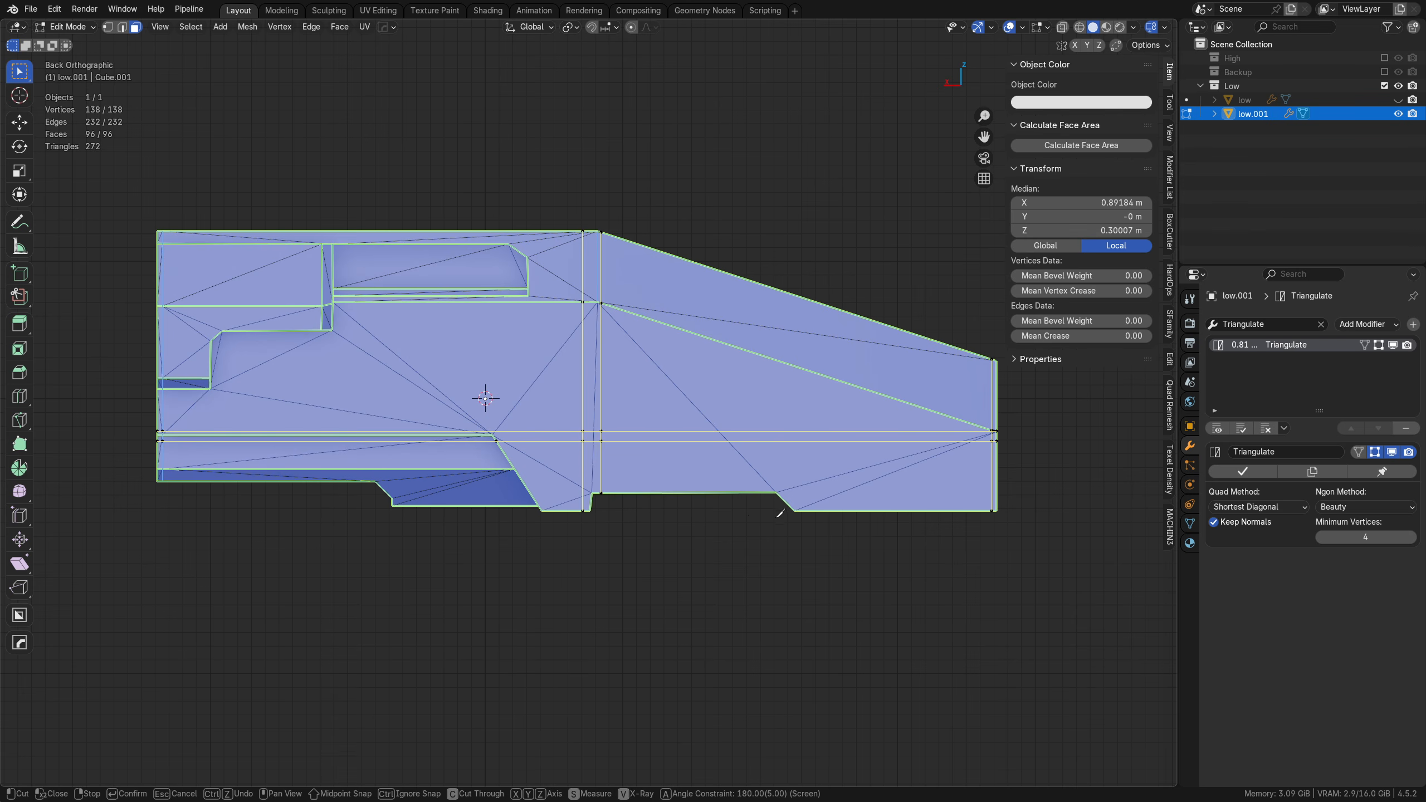
Step: Add two vertical knife cuts up from the two corners of the slanted underside edge on the tapered half
{"action": "left_click", "coordinate": [776, 492]}
{"action": "left_click", "coordinate": [778, 205]}
{"action": "right_click", "coordinate": [778, 205]}
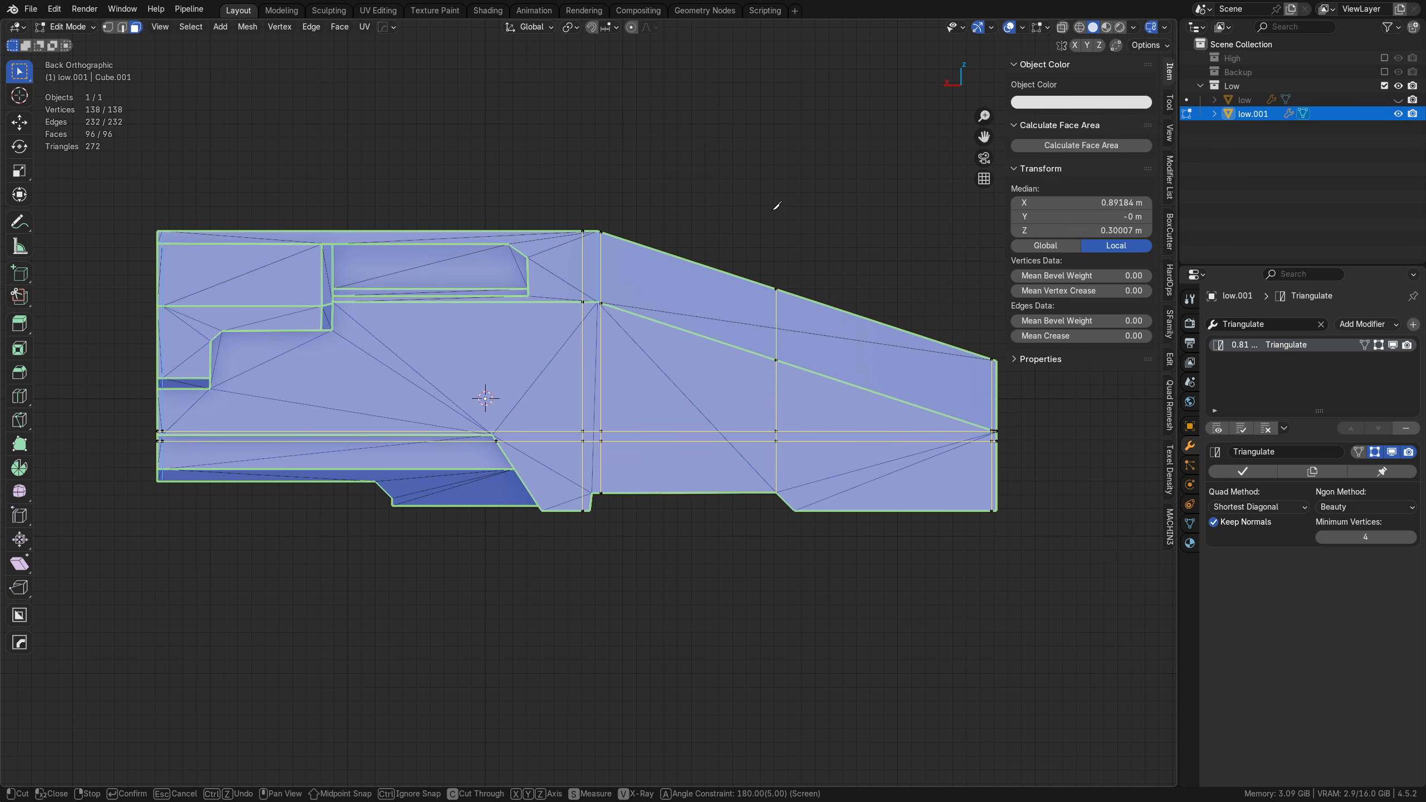
{"action": "left_click", "coordinate": [794, 511]}
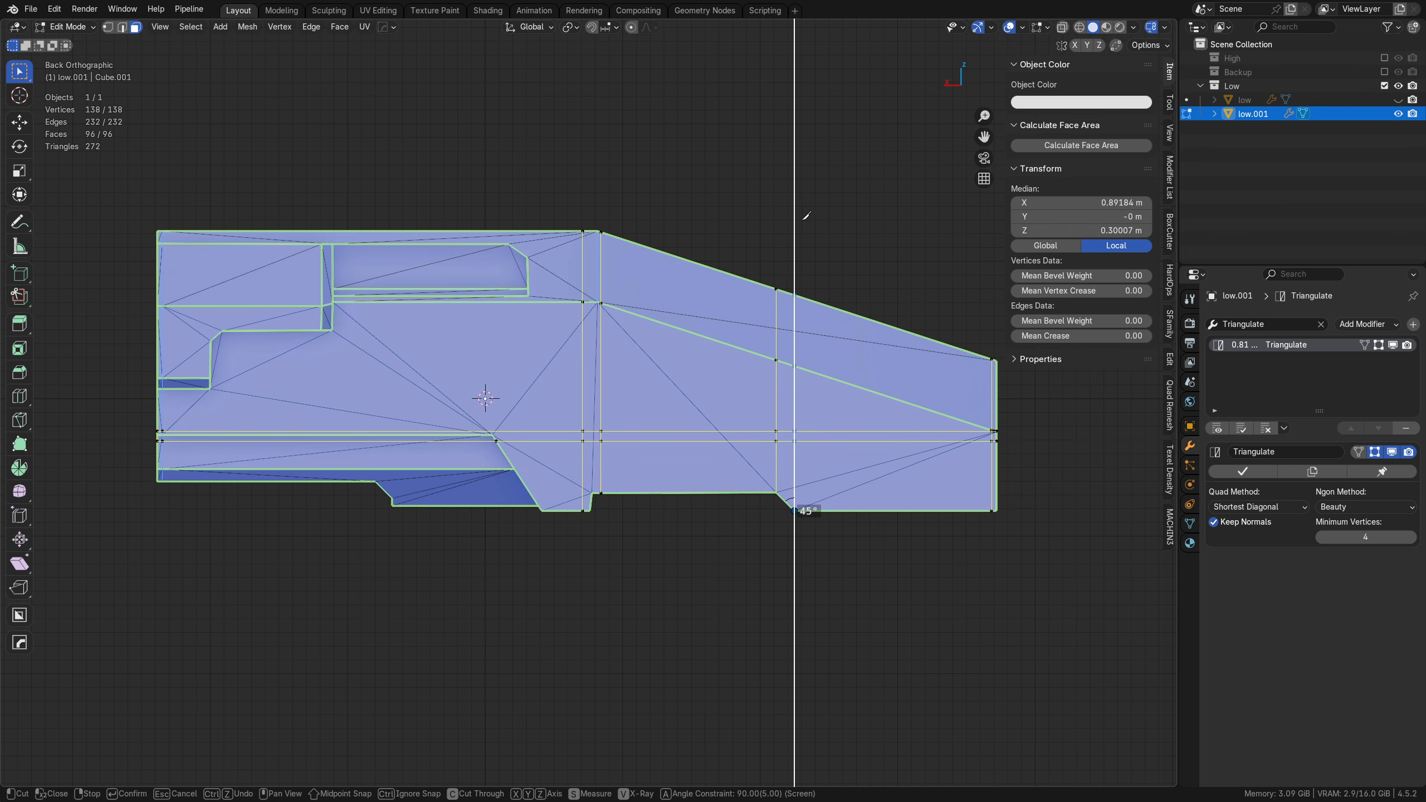
{"action": "left_click", "coordinate": [803, 248]}
{"action": "right_click", "coordinate": [803, 247]}
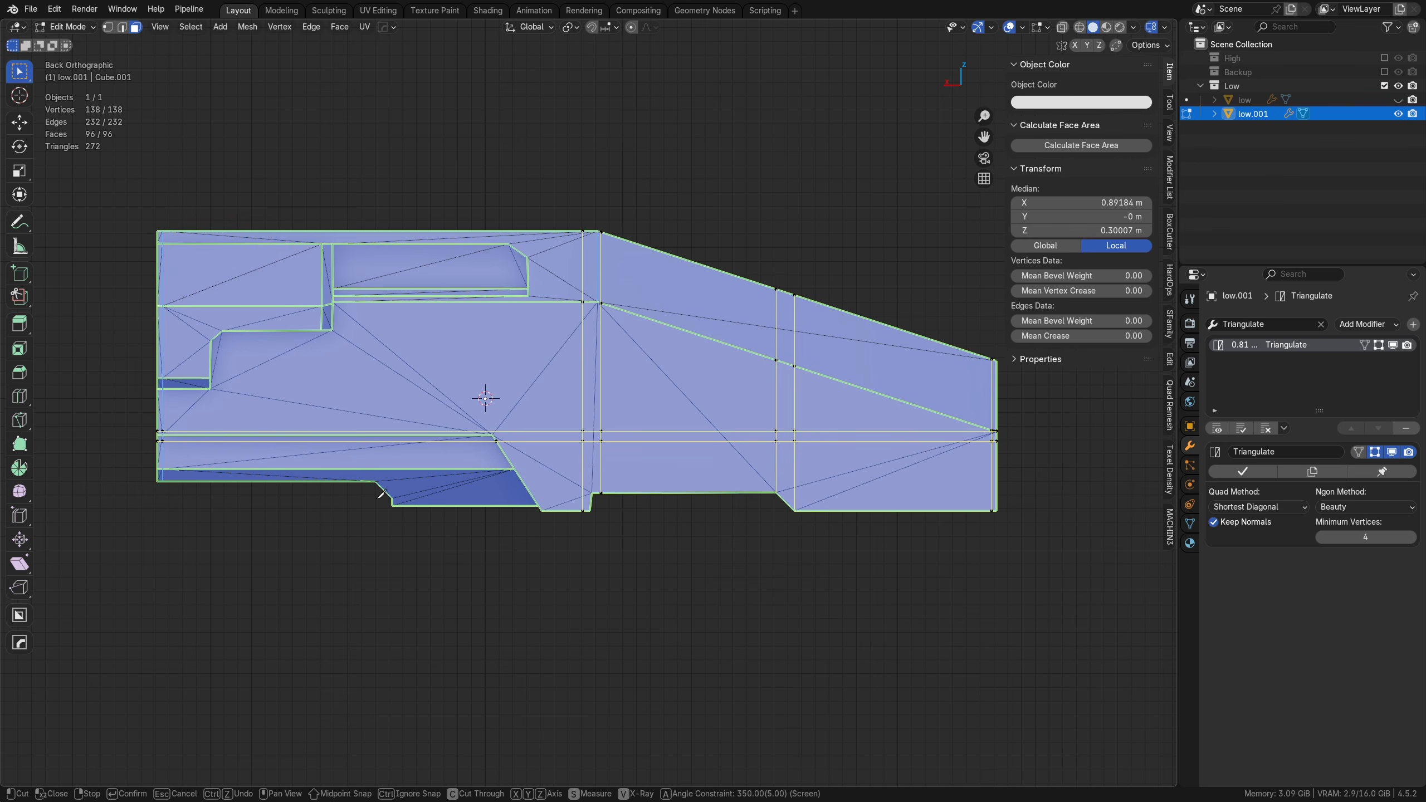
Step: Add a full-height vertical knife cut through the upper window recess, just past the stepped side panel's edge
{"action": "left_click", "coordinate": [344, 220]}
{"action": "left_click", "coordinate": [345, 500]}
{"action": "right_click", "coordinate": [344, 503]}
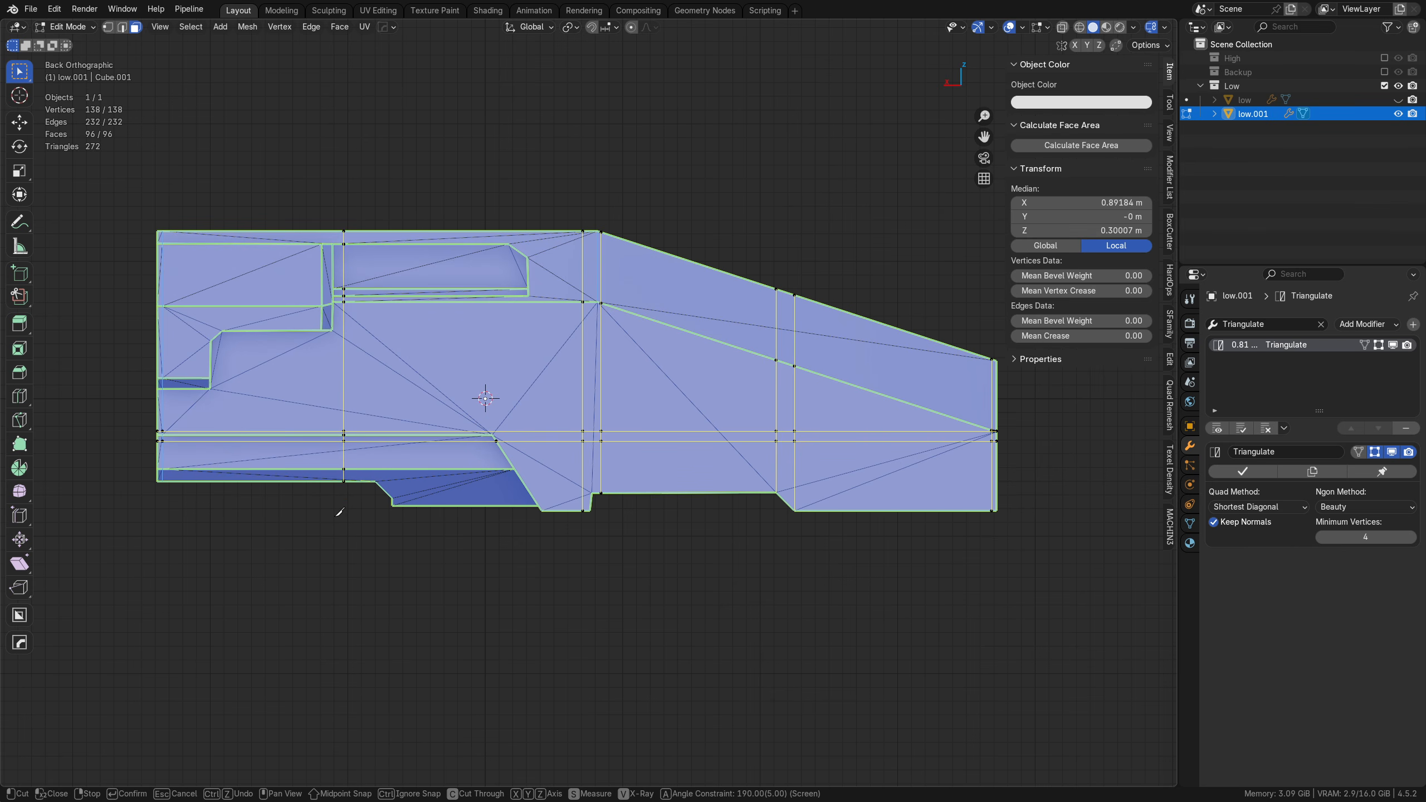
{"action": "left_click", "coordinate": [317, 220]}
{"action": "left_click", "coordinate": [288, 540]}
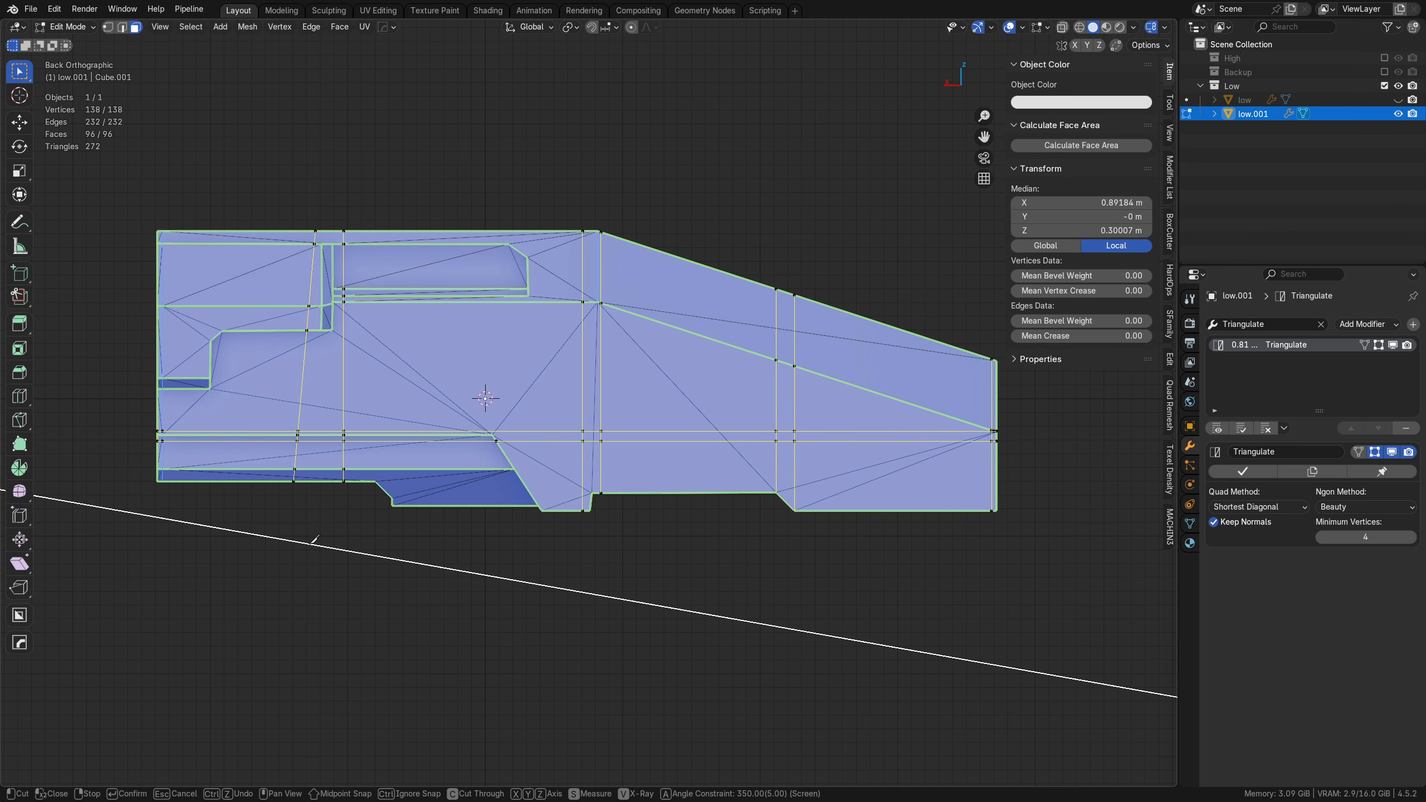
{"action": "key", "text": "ctrl+z"}
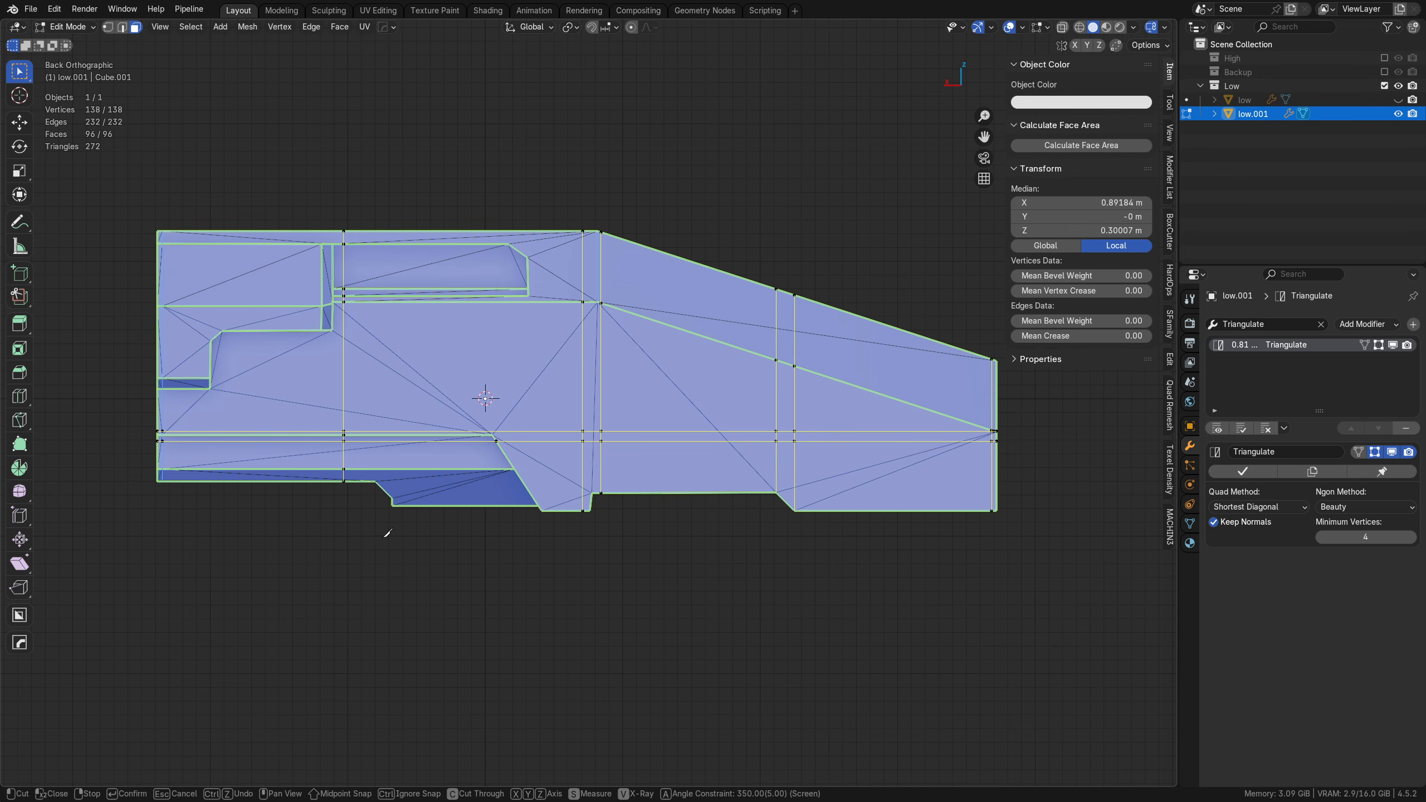
Step: Add a full-height vertical knife cut through the stepped side panel, just before the window recess
{"action": "left_click", "coordinate": [315, 227]}
{"action": "left_click", "coordinate": [311, 546]}
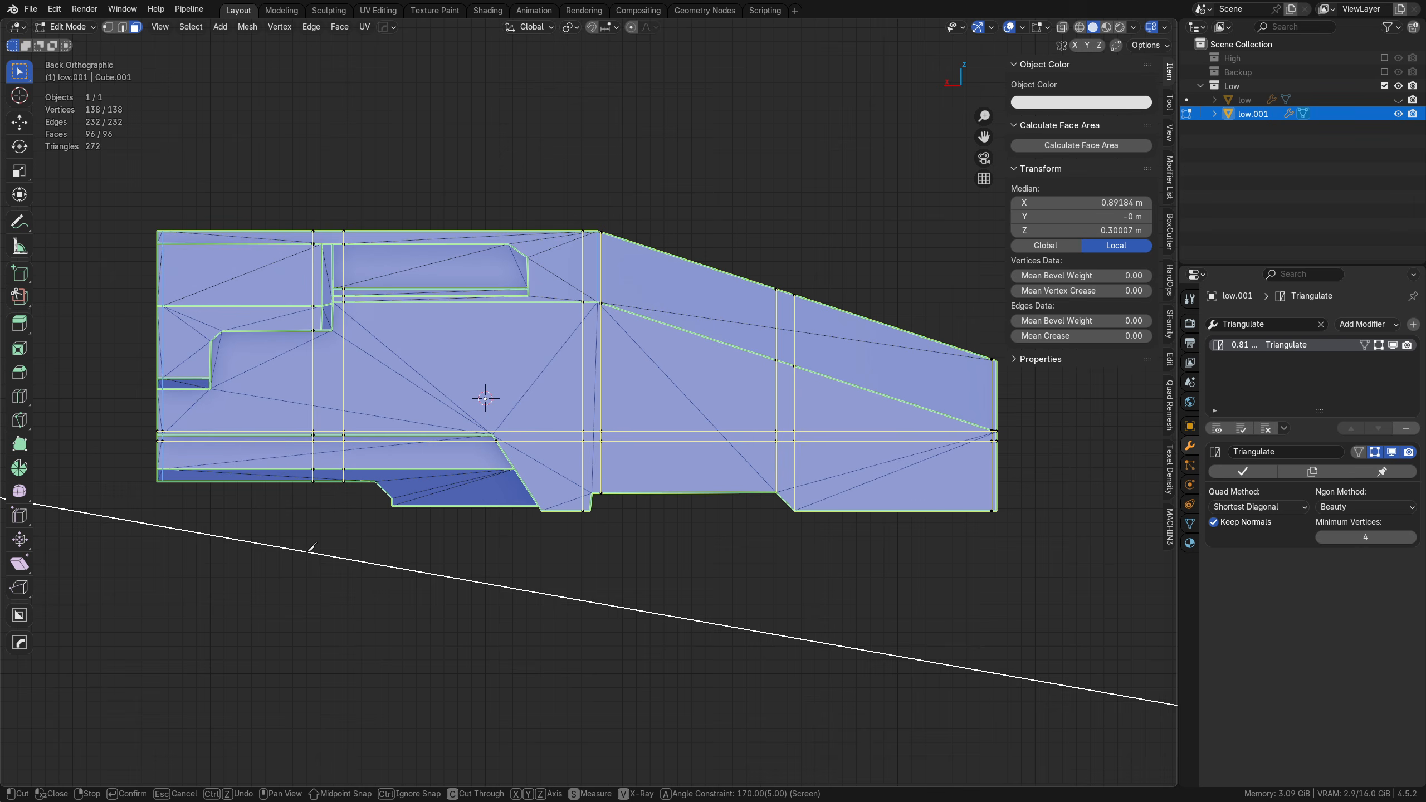
{"action": "right_click", "coordinate": [312, 546]}
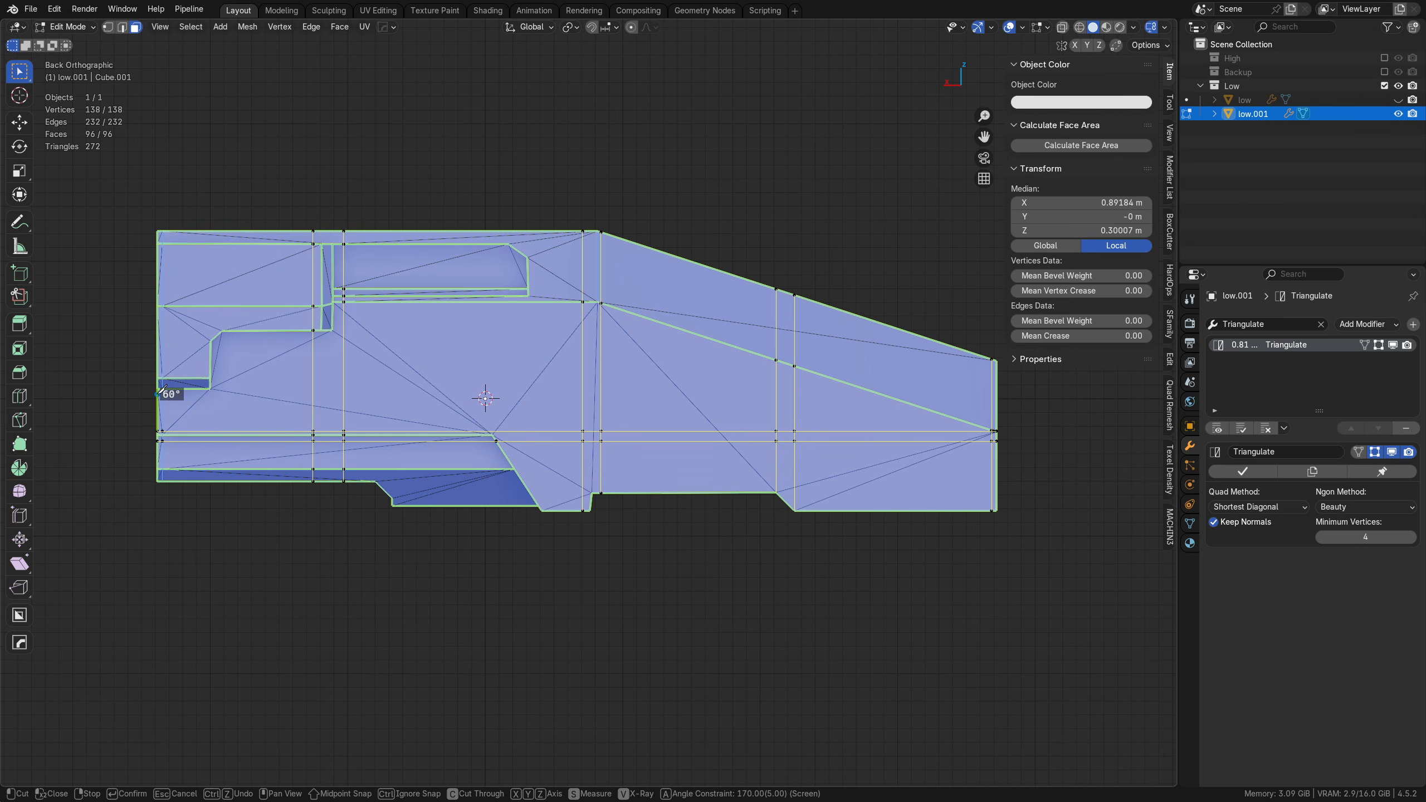
Step: Add two full-length horizontal knife cuts, one just below and one just above the small ledge at the blunt end
{"action": "left_click", "coordinate": [160, 394]}
{"action": "left_click", "coordinate": [1047, 403]}
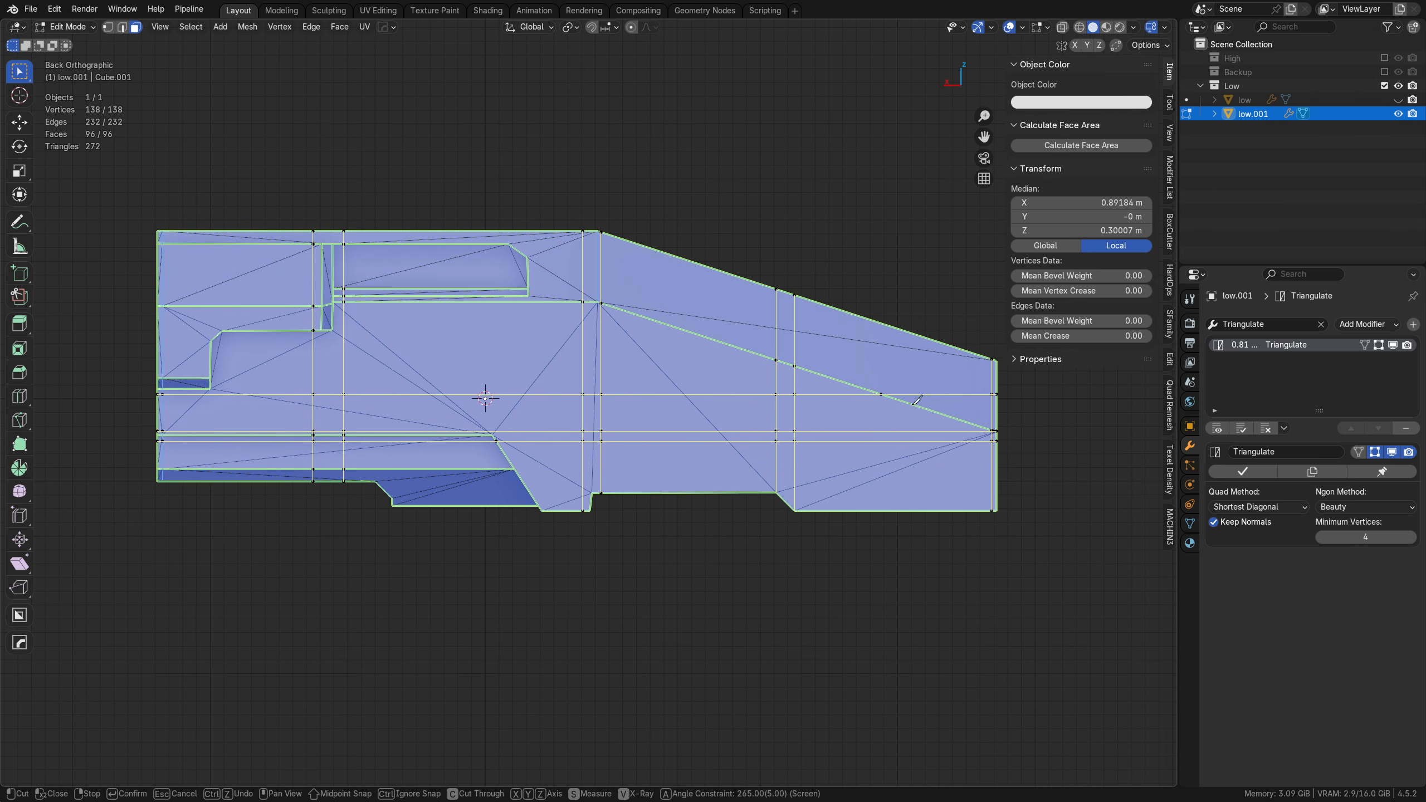
{"action": "left_click", "coordinate": [158, 370]}
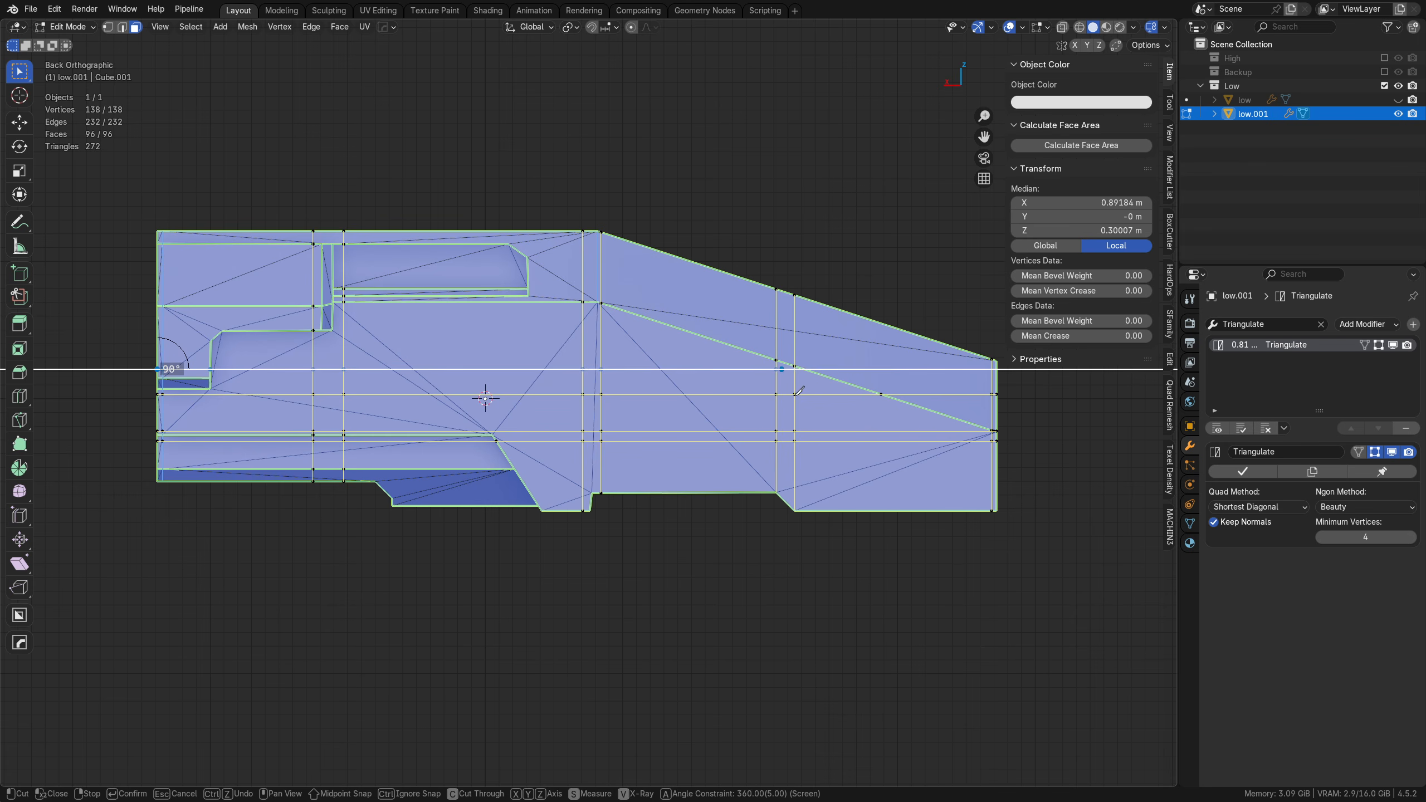
{"action": "left_click", "coordinate": [1018, 385]}
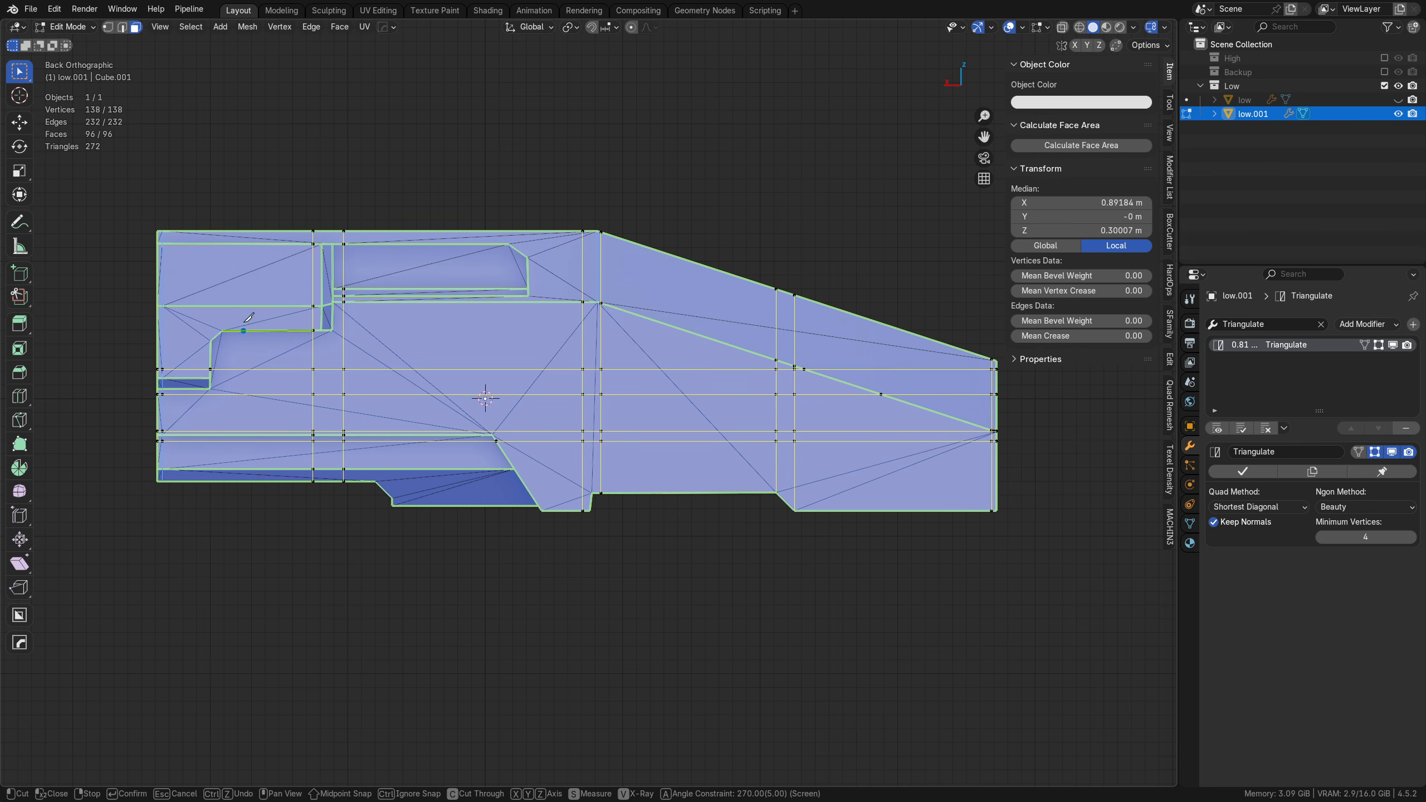
Step: Add a vertical knife cut through the middle of the stepped side panel and a full-length horizontal cut through the lower ledge band
{"action": "left_click", "coordinate": [232, 230]}
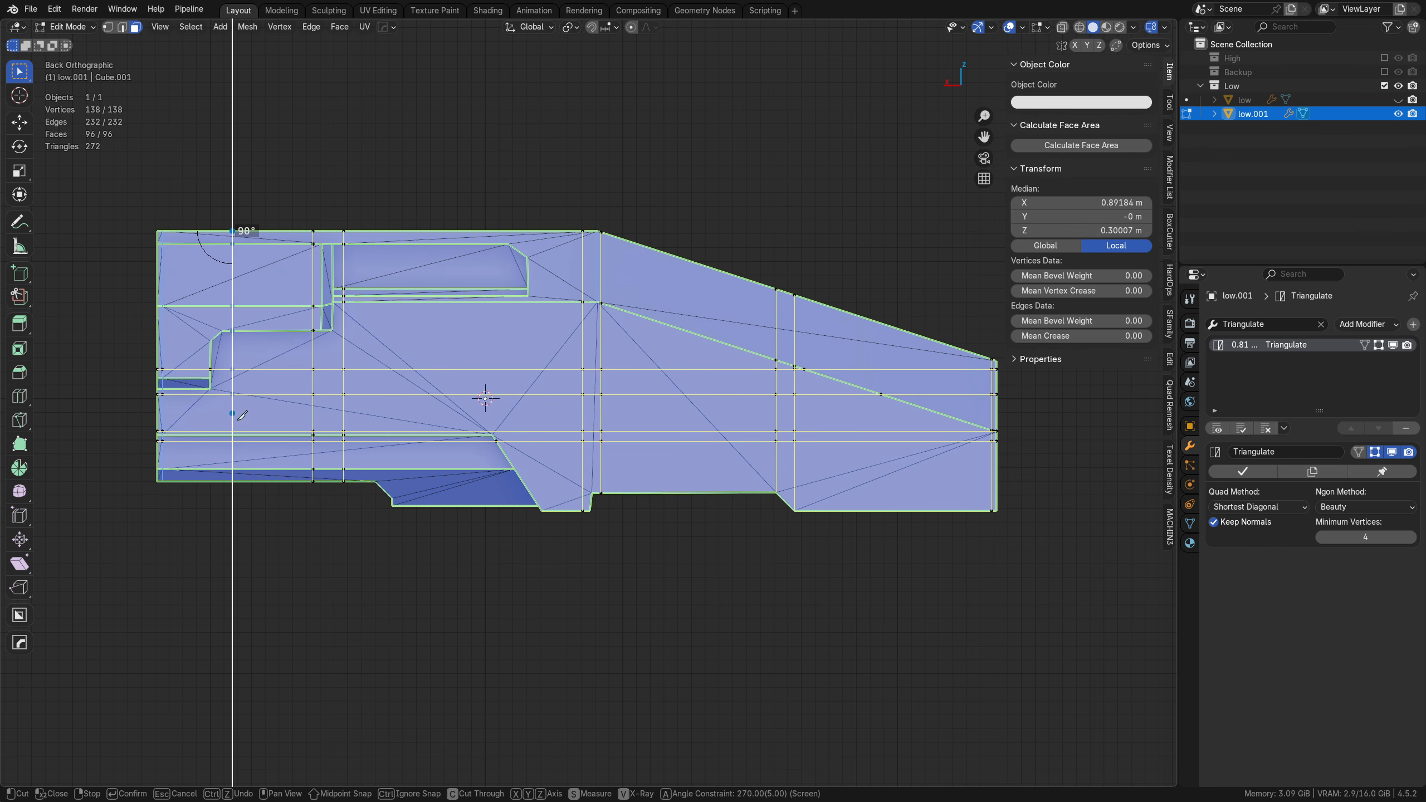
{"action": "left_click", "coordinate": [233, 538]}
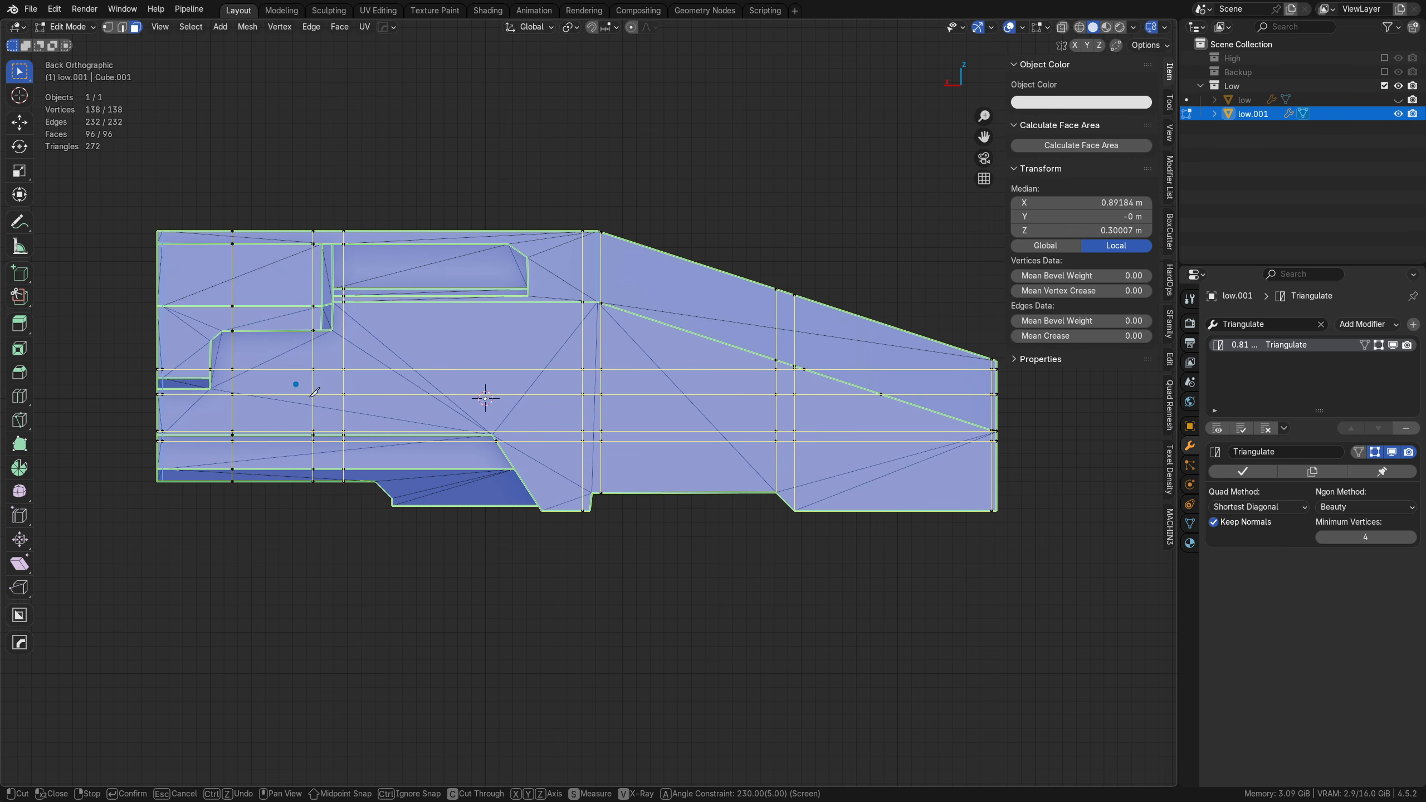
{"action": "left_click", "coordinate": [158, 460]}
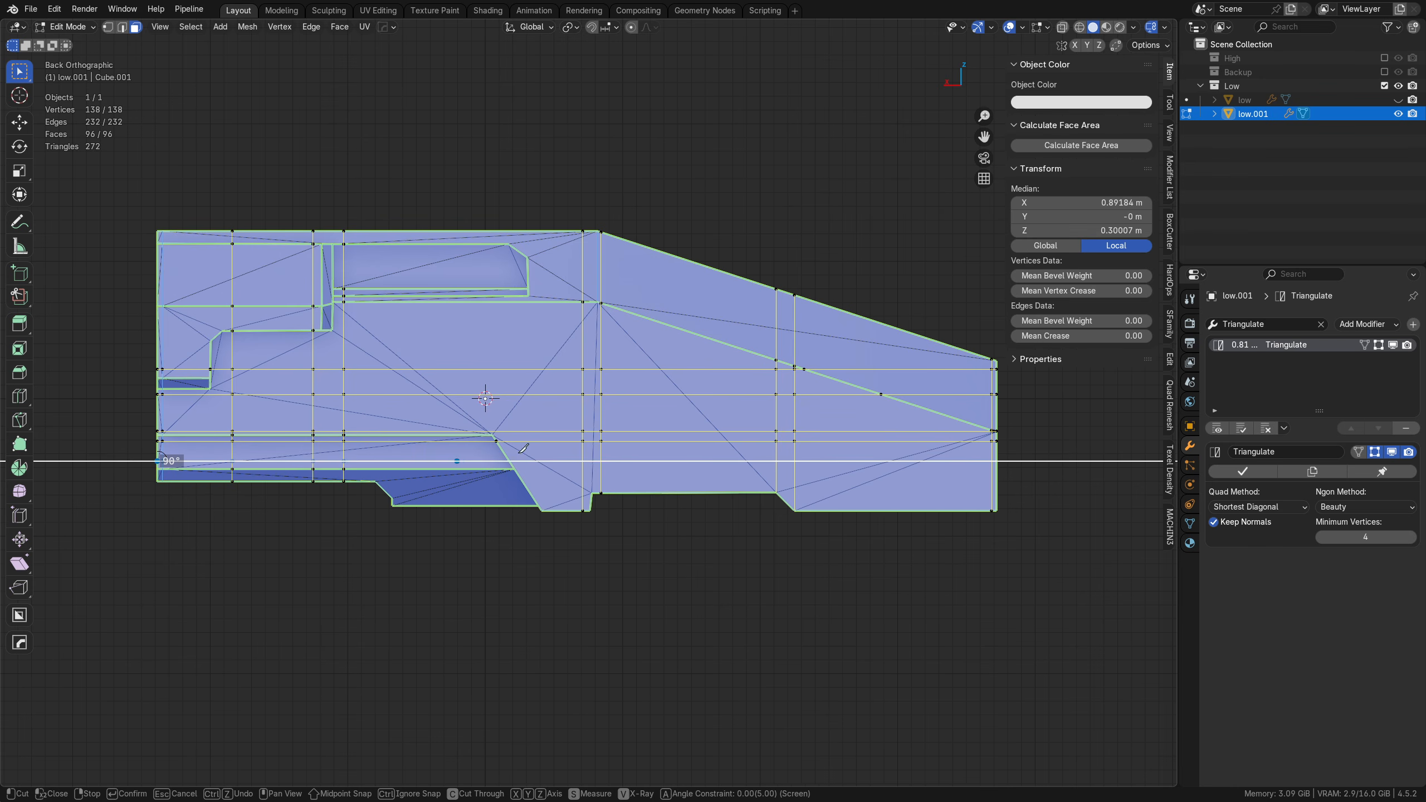
{"action": "left_click", "coordinate": [1036, 468]}
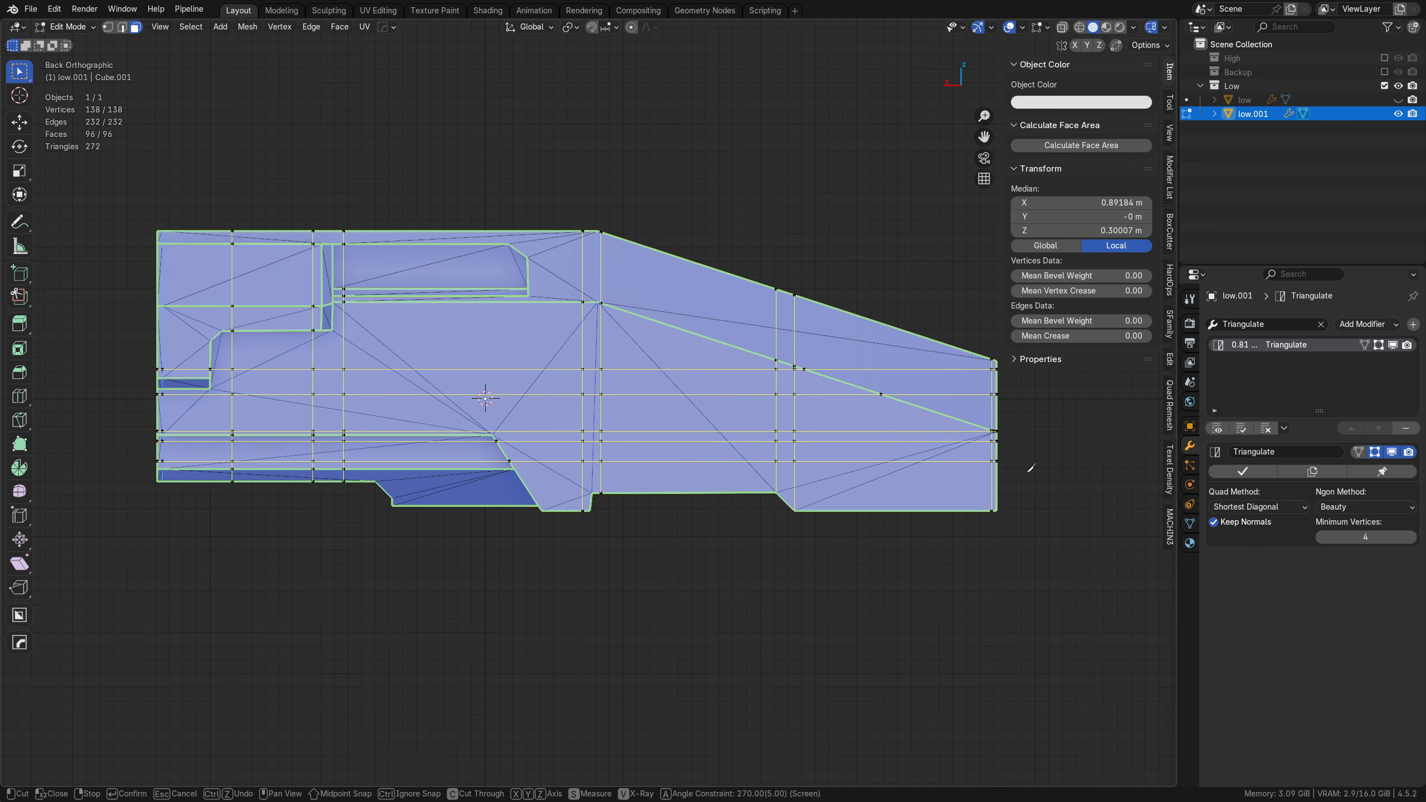
Step: Add two full-height vertical knife cuts, one through the lower recess just past its angled step and one through the foot beyond the recess
{"action": "left_click", "coordinate": [404, 508]}
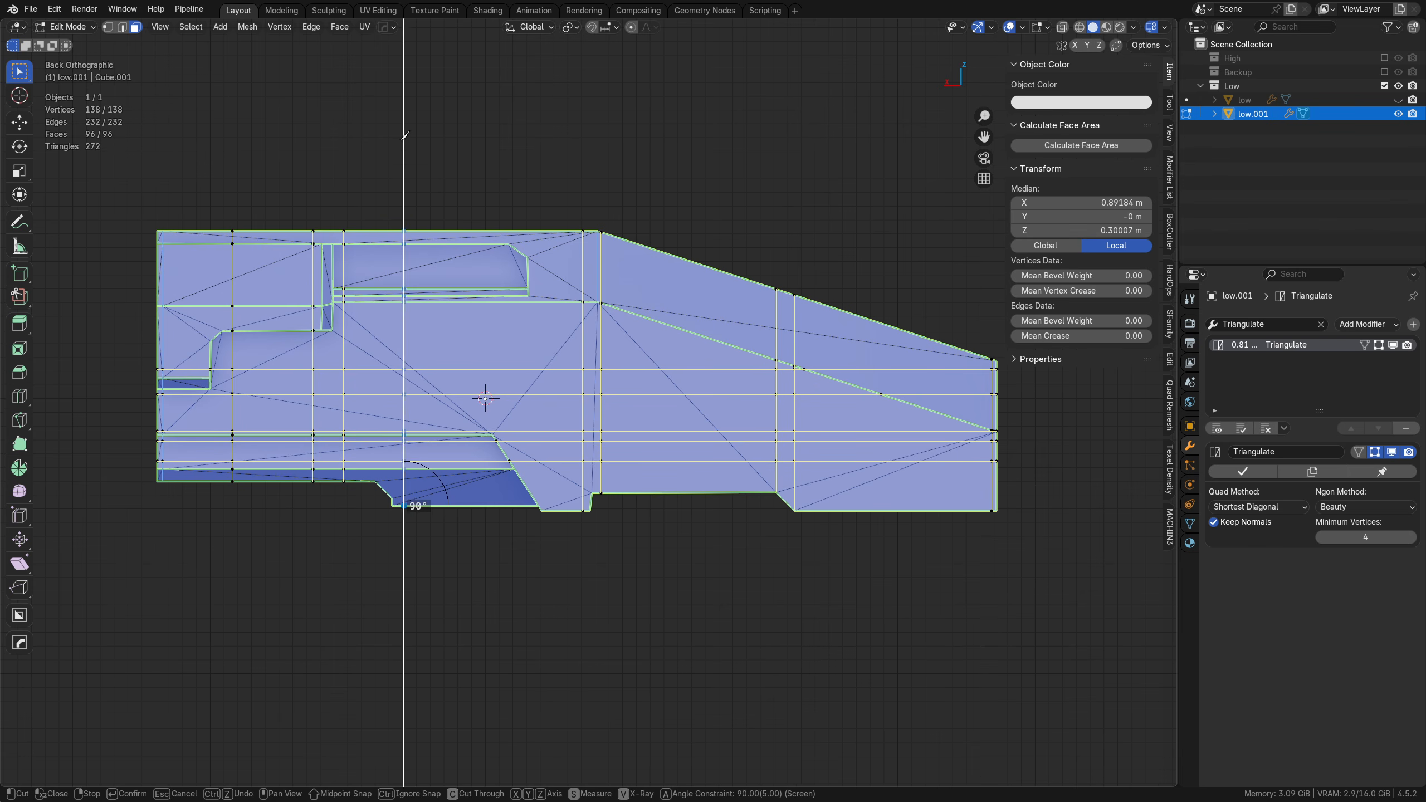
{"action": "left_click", "coordinate": [405, 136]}
{"action": "right_click", "coordinate": [405, 136]}
{"action": "scroll", "coordinate": [502, 270], "scroll_direction": "up", "scroll_amount": 1}
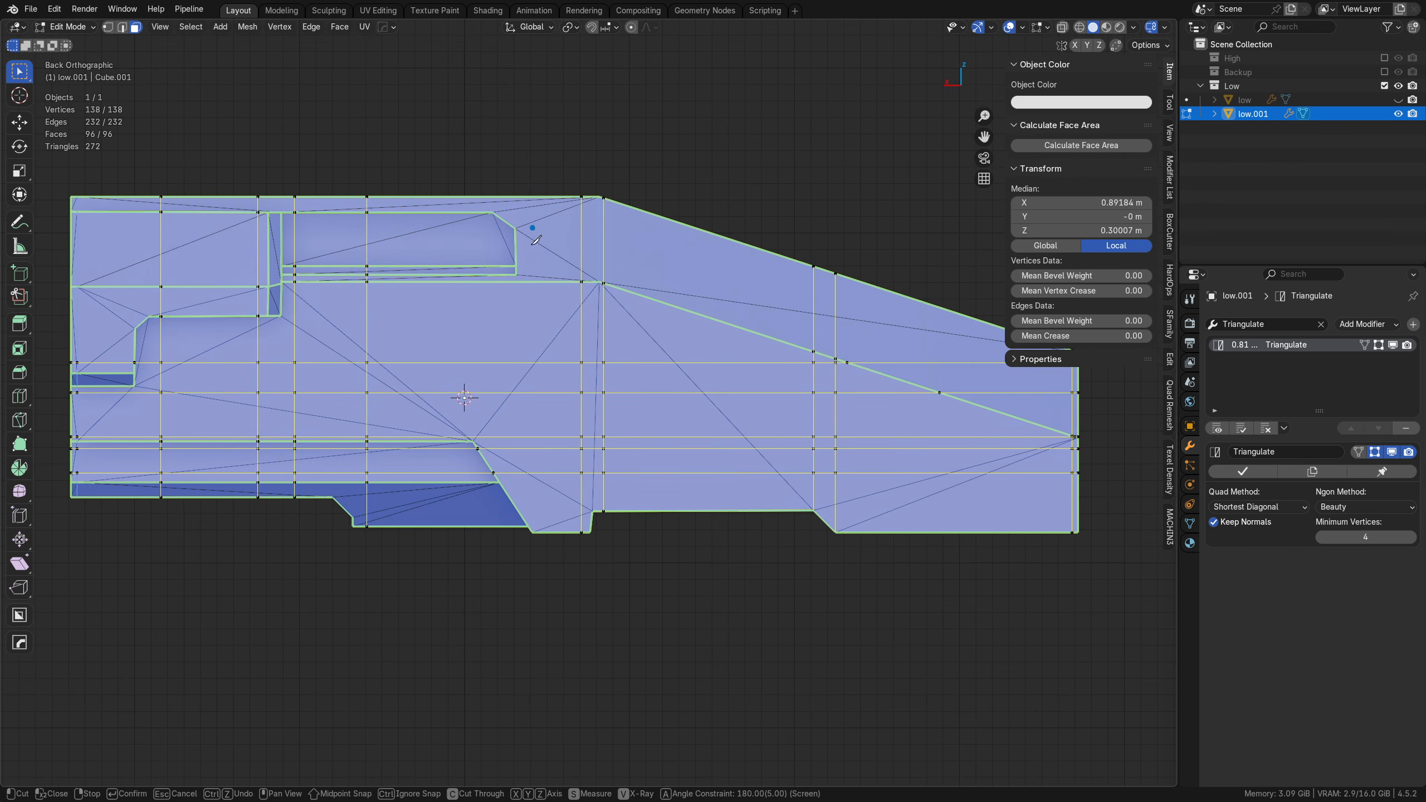
{"action": "left_click", "coordinate": [544, 531]}
{"action": "left_click", "coordinate": [545, 117]}
{"action": "right_click", "coordinate": [544, 116]}
Step: Add a knife cut inside the lower recess parallel to its slanted end, continuing it vertically to beyond the roof edge
{"action": "left_click", "coordinate": [508, 525]}
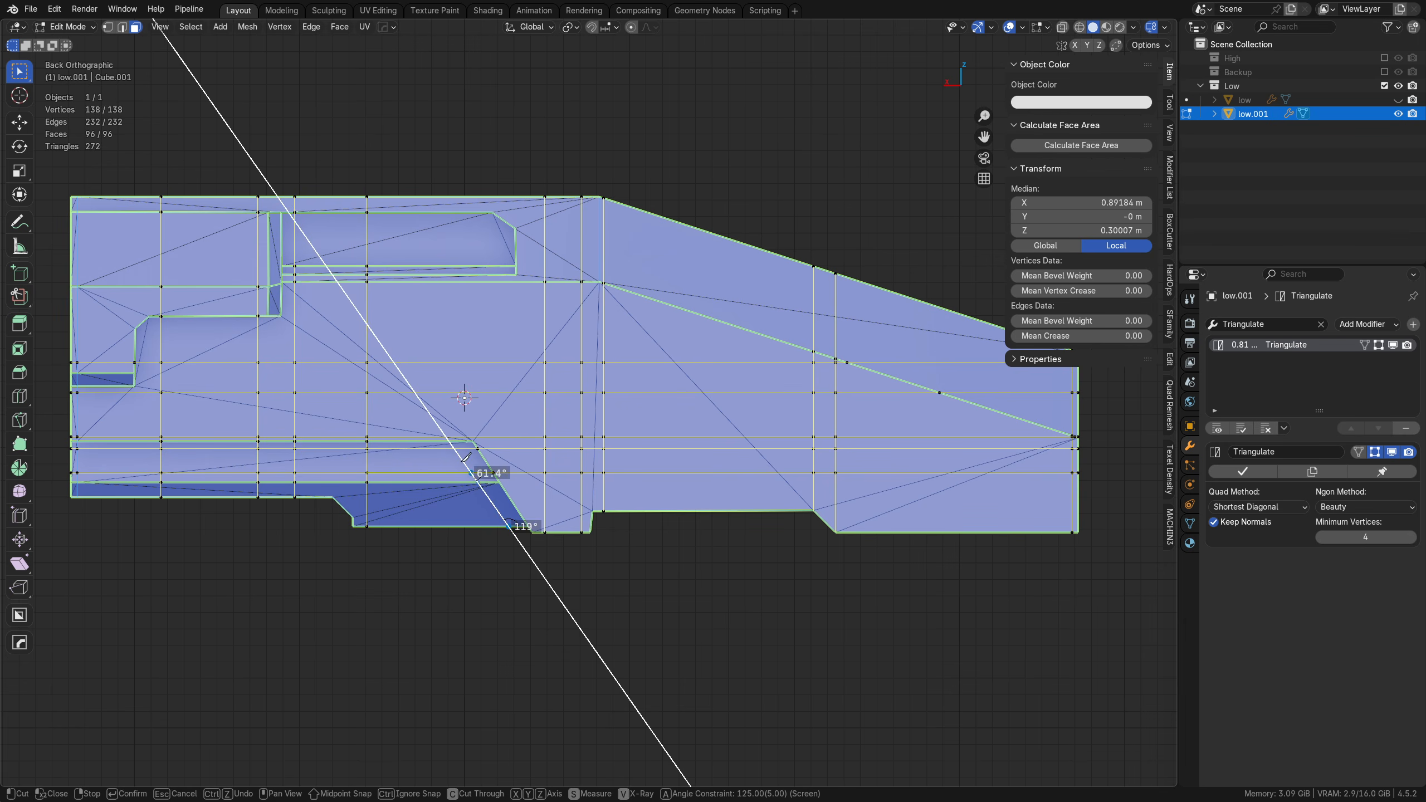
{"action": "key", "text": "a"}
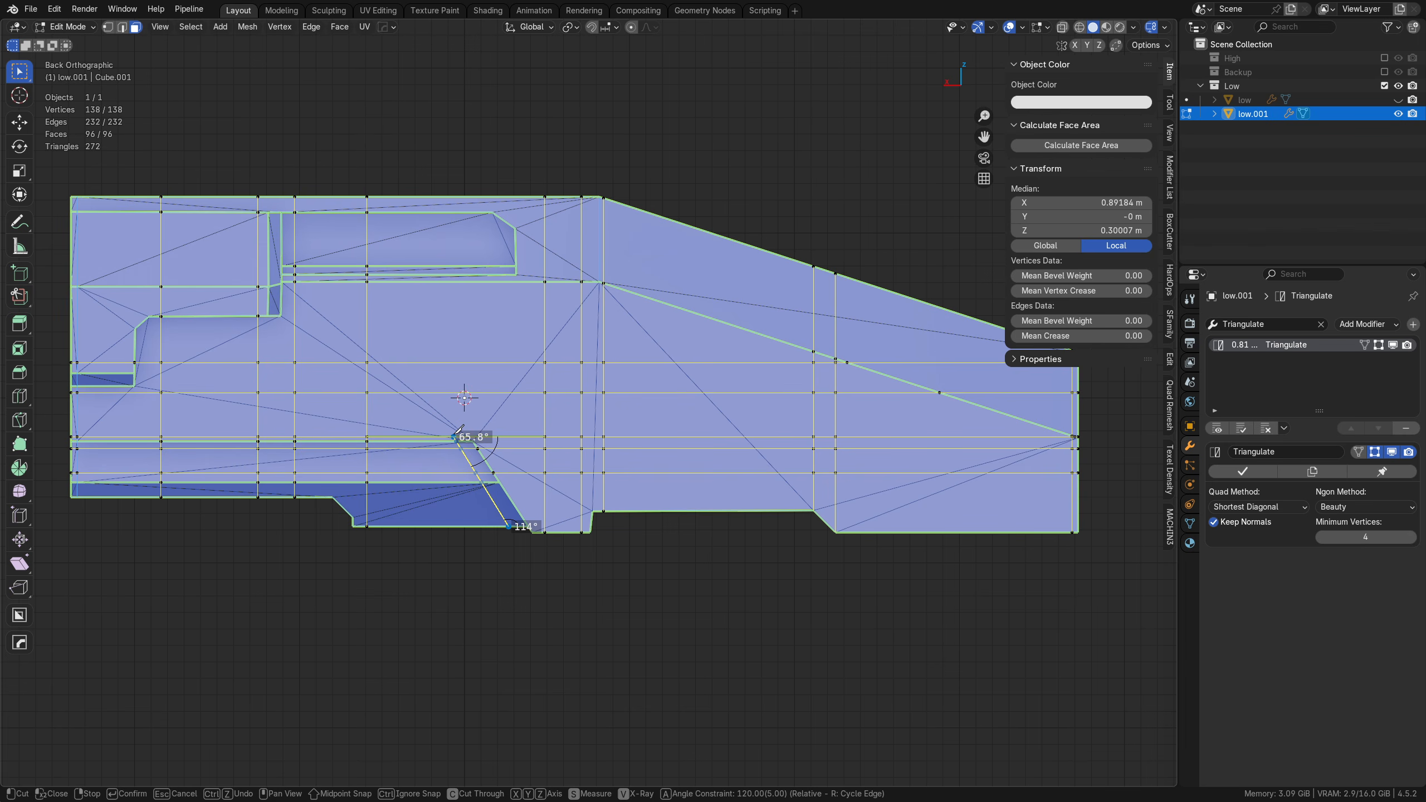
{"action": "left_click", "coordinate": [454, 436]}
{"action": "key", "text": "a"}
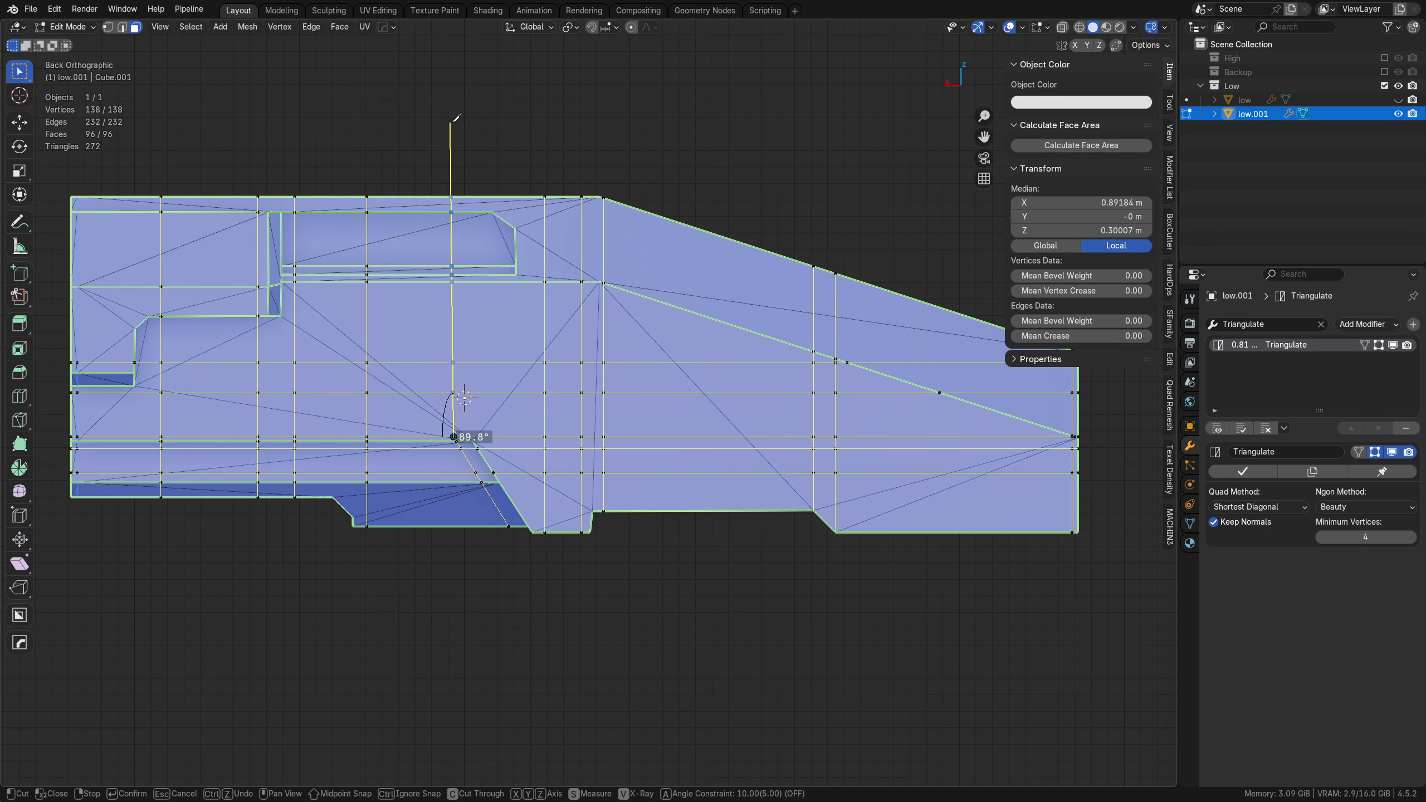
{"action": "key", "text": "a"}
{"action": "left_click", "coordinate": [457, 125]}
{"action": "right_click", "coordinate": [459, 127]}
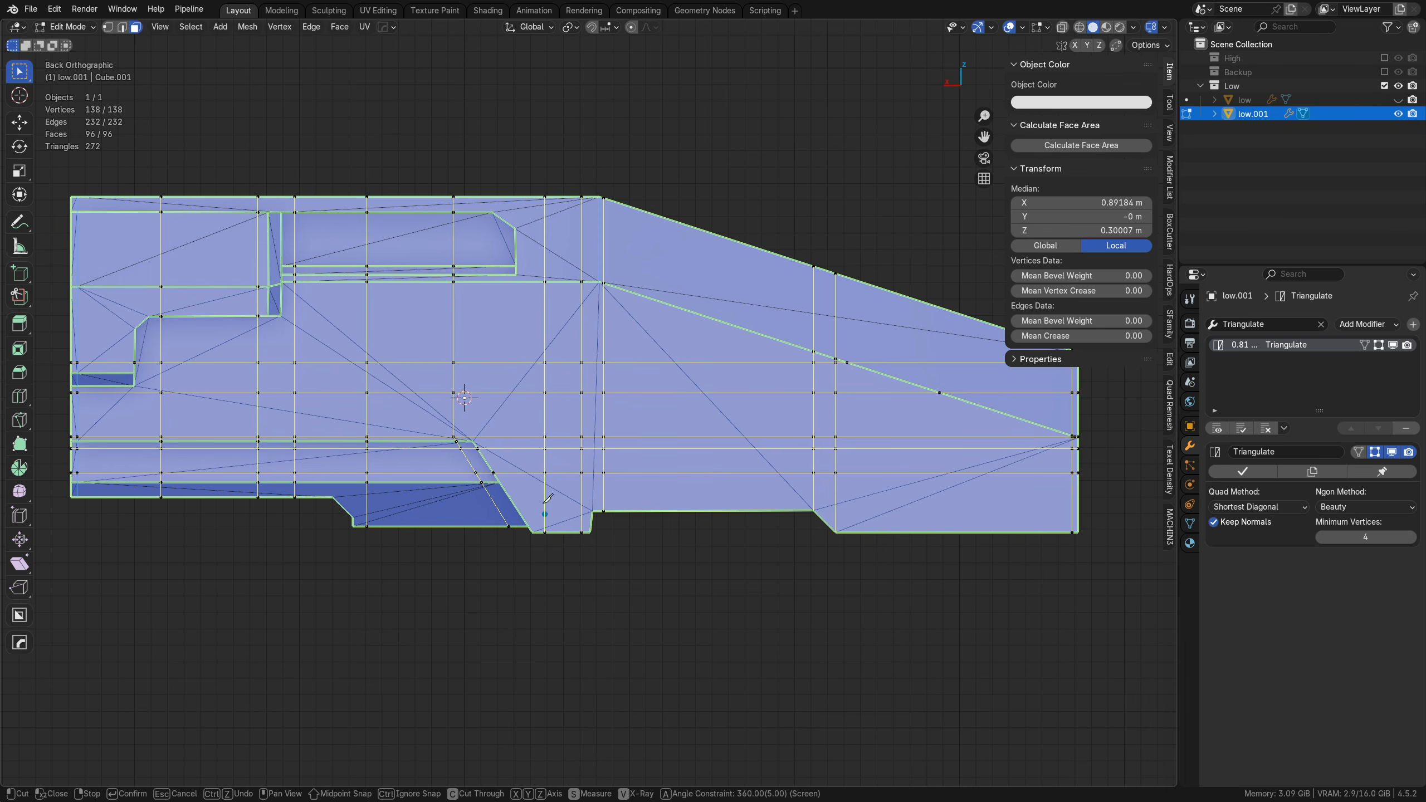
Step: Cut around the window recess's chamfered corner from the roof edge down to the ledge line below, and apply the knife cuts
{"action": "scroll", "coordinate": [507, 224], "scroll_direction": "up", "scroll_amount": 1}
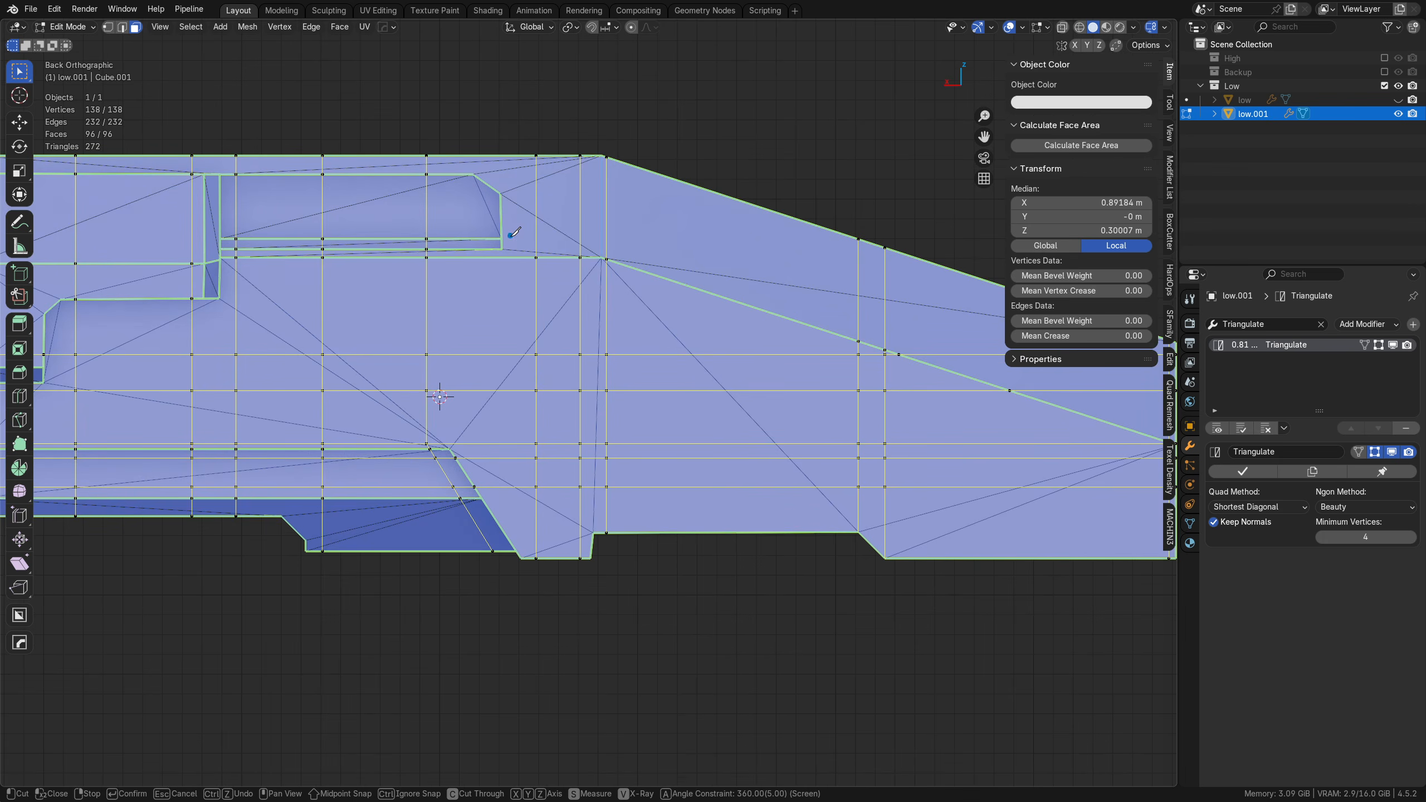
{"action": "scroll", "coordinate": [505, 183], "scroll_direction": "up", "scroll_amount": 2}
{"action": "middle_click_drag", "start_coordinate": [494, 178], "coordinate": [552, 337], "text": "shift"}
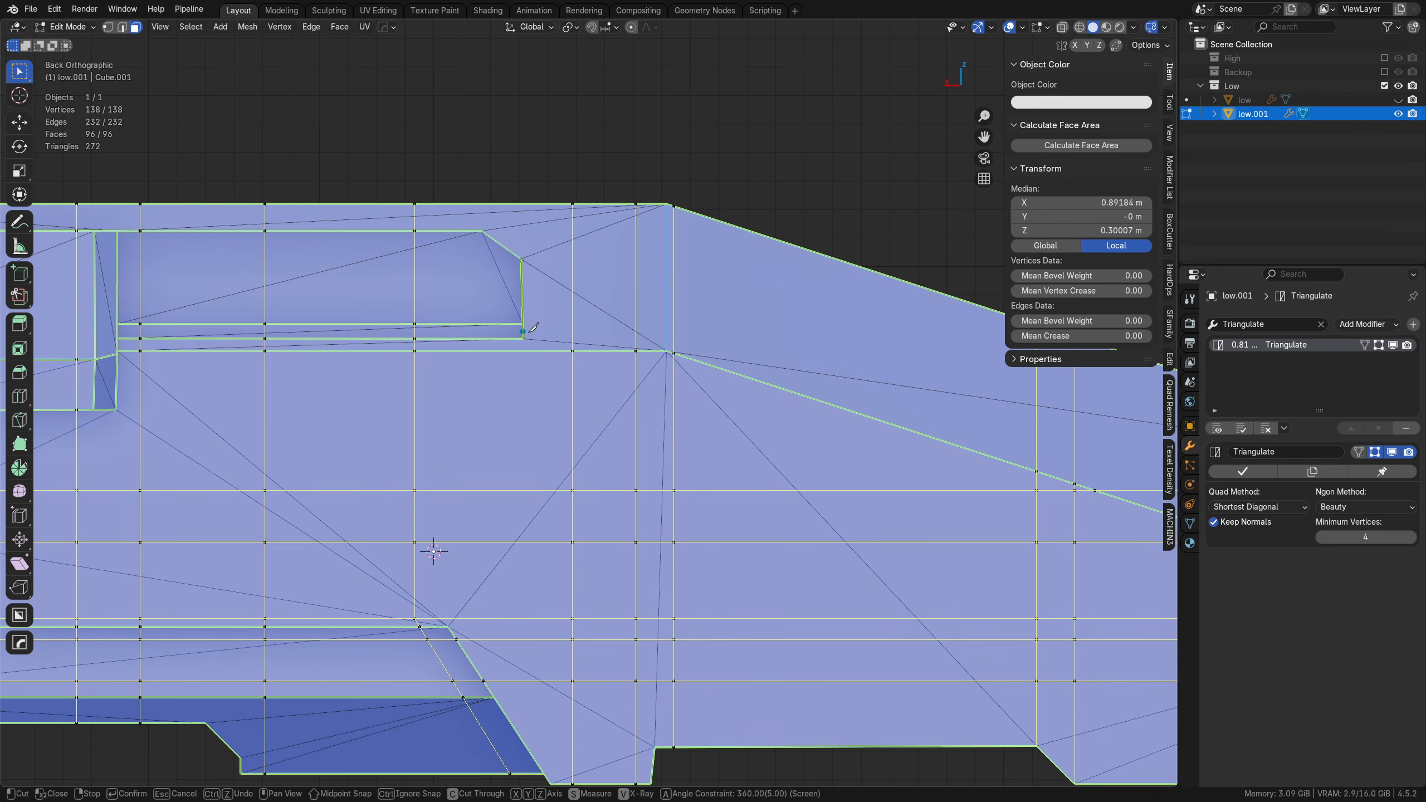
{"action": "left_click", "coordinate": [479, 203]}
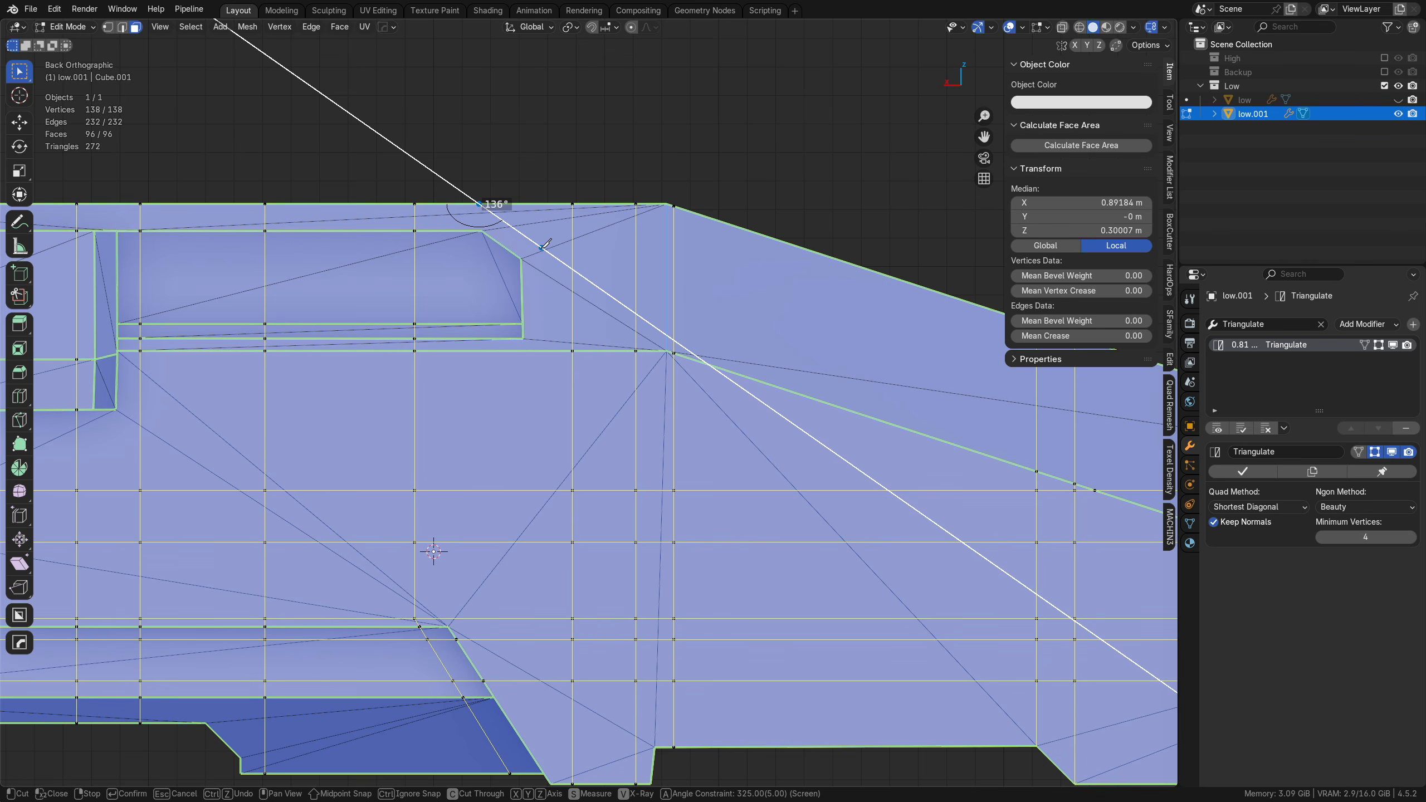
{"action": "left_click", "coordinate": [542, 248]}
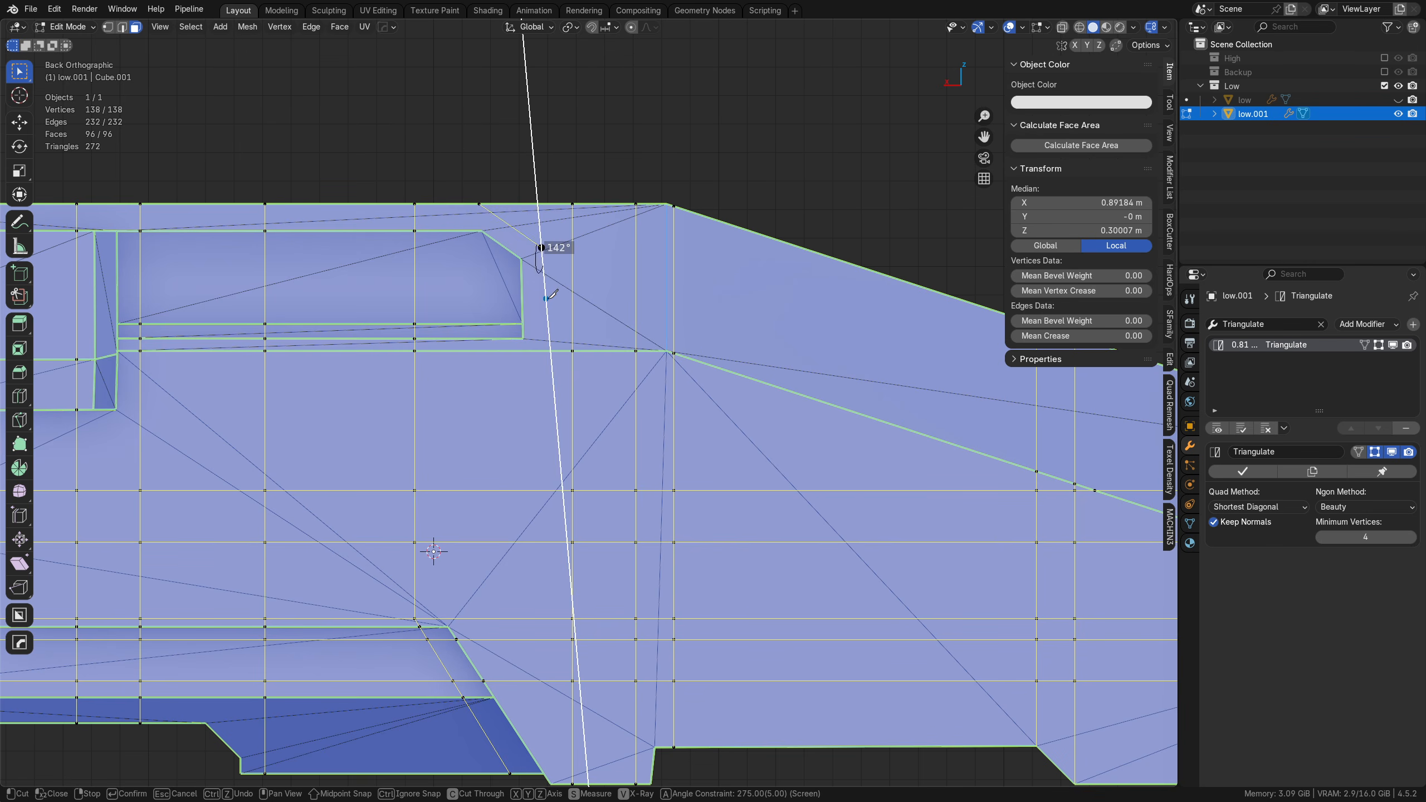
{"action": "left_click", "coordinate": [542, 351]}
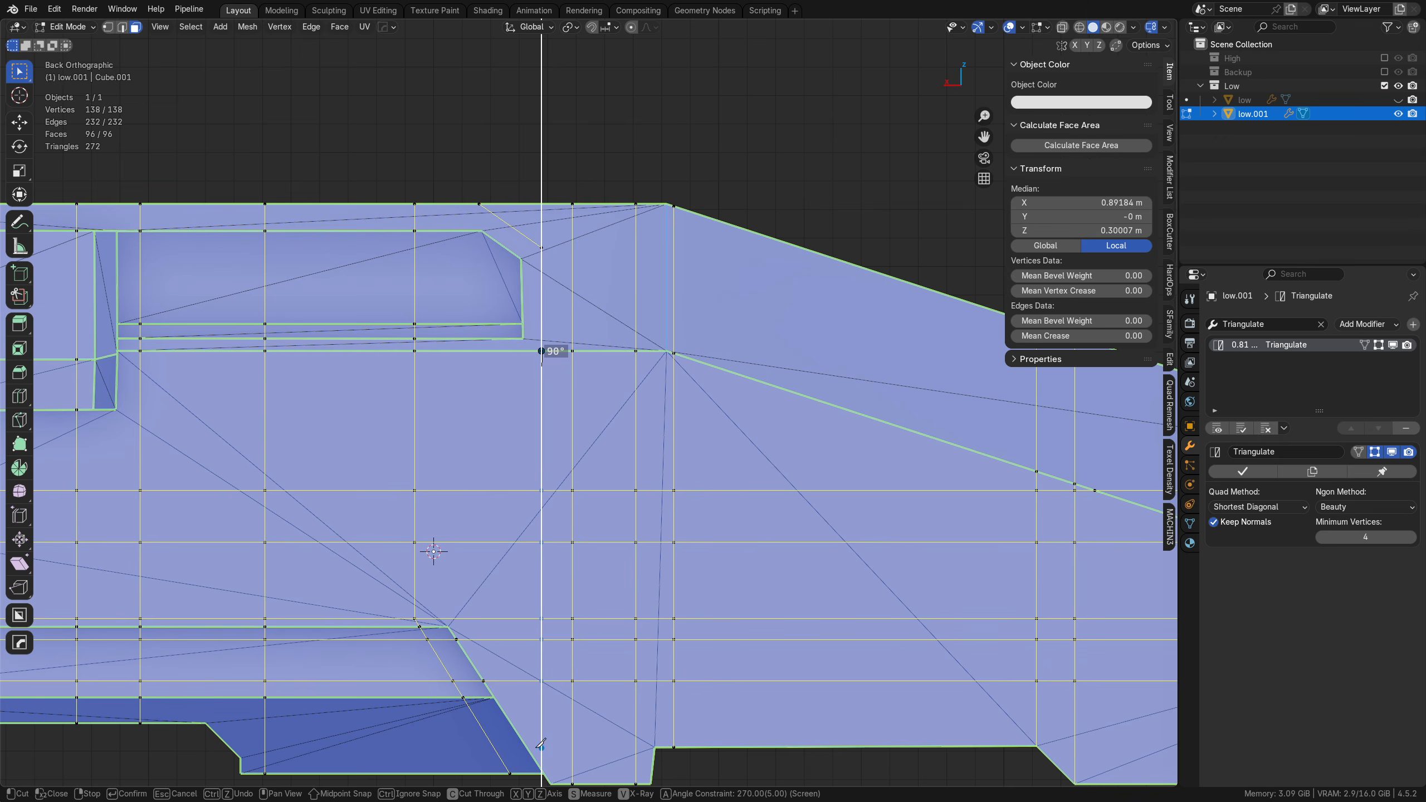
{"action": "middle_click_drag", "start_coordinate": [541, 744], "coordinate": [555, 563], "text": "shift"}
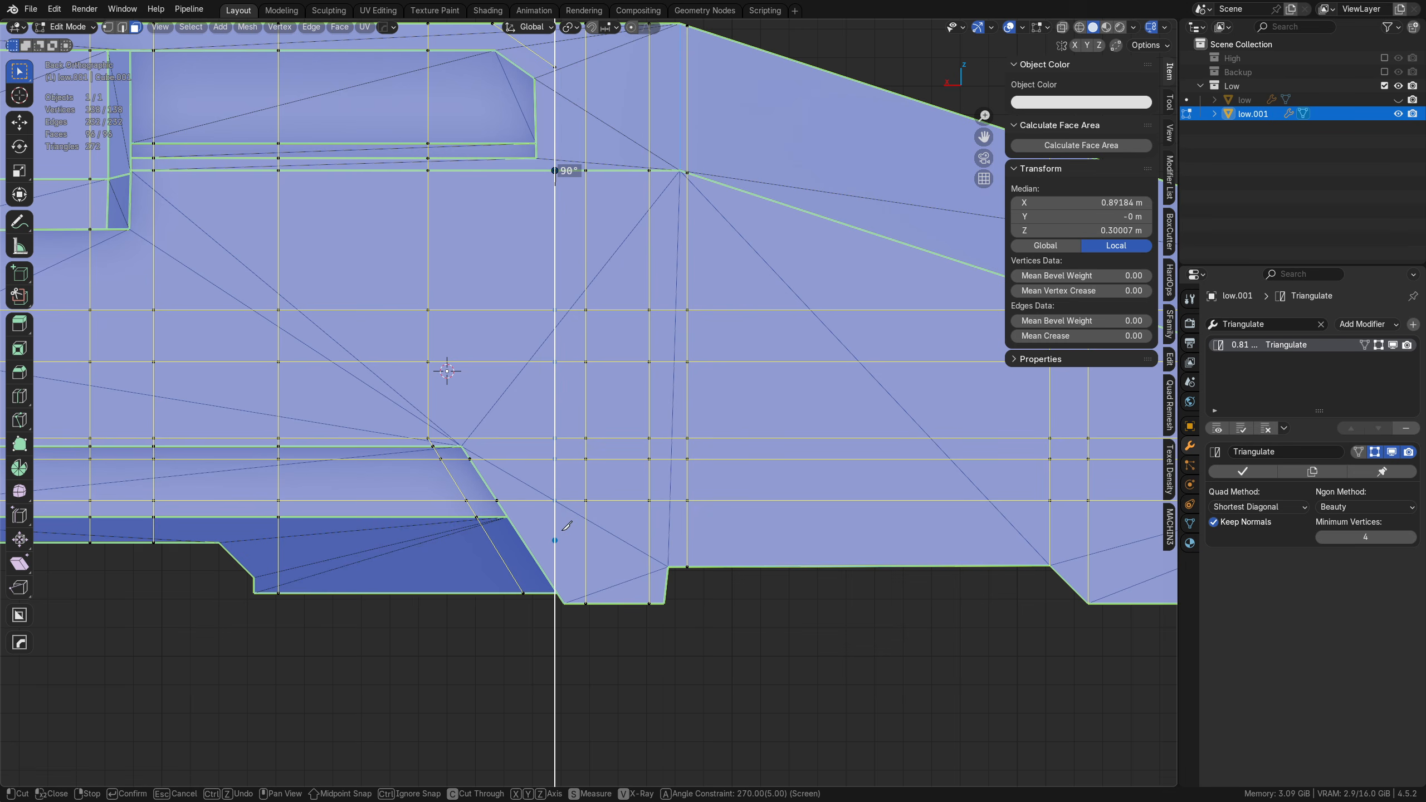
{"action": "key", "text": "Return"}
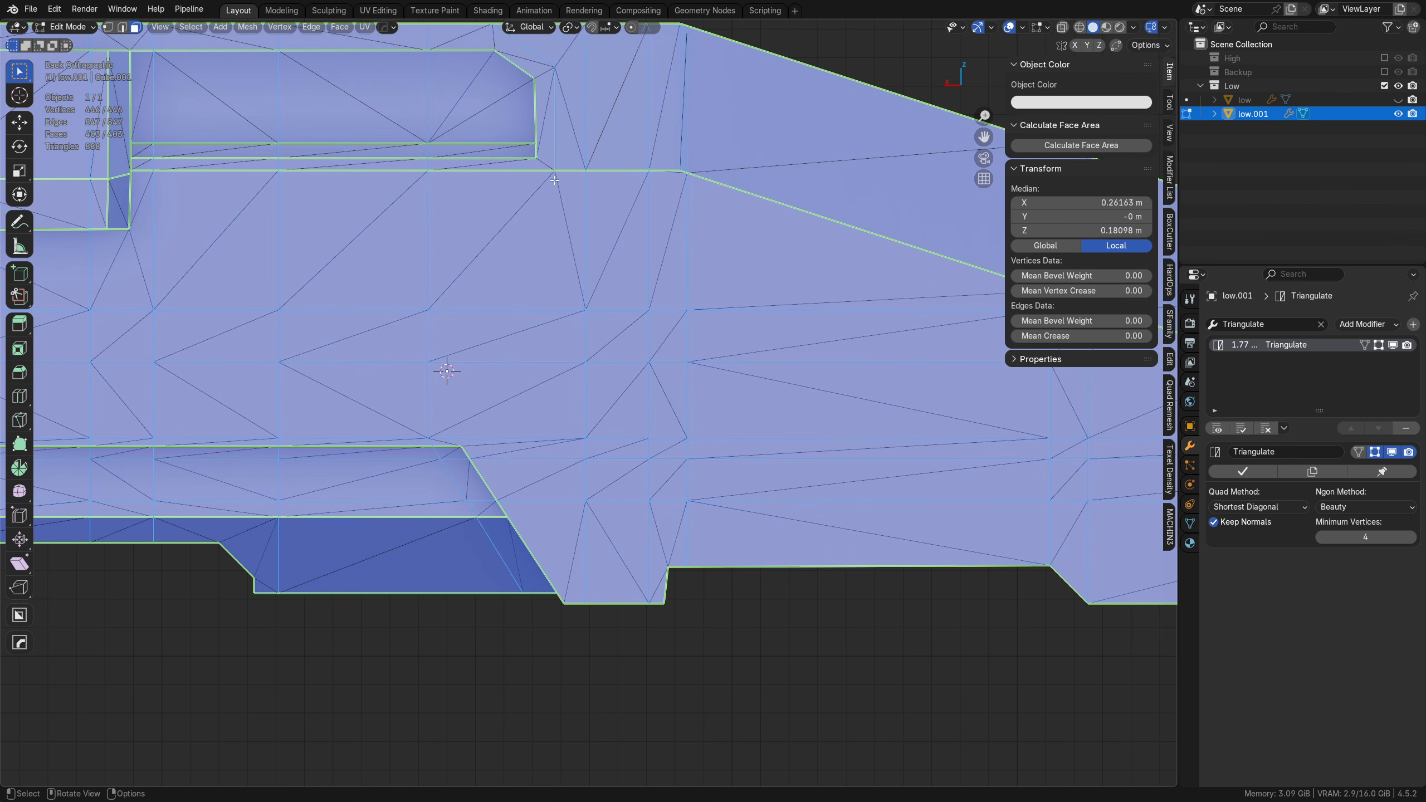
Step: Examine the triangulation produced by the new cuts along the hull side with the whole mesh deselected
{"action": "middle_click_drag", "start_coordinate": [596, 145], "coordinate": [616, 236], "text": "shift"}
{"action": "scroll", "coordinate": [613, 347], "scroll_direction": "down", "scroll_amount": 3}
{"action": "middle_click_drag", "start_coordinate": [619, 435], "coordinate": [587, 487]}
{"action": "middle_click_drag", "start_coordinate": [641, 362], "coordinate": [523, 431], "text": "shift"}
{"action": "key", "text": "alt+a"}
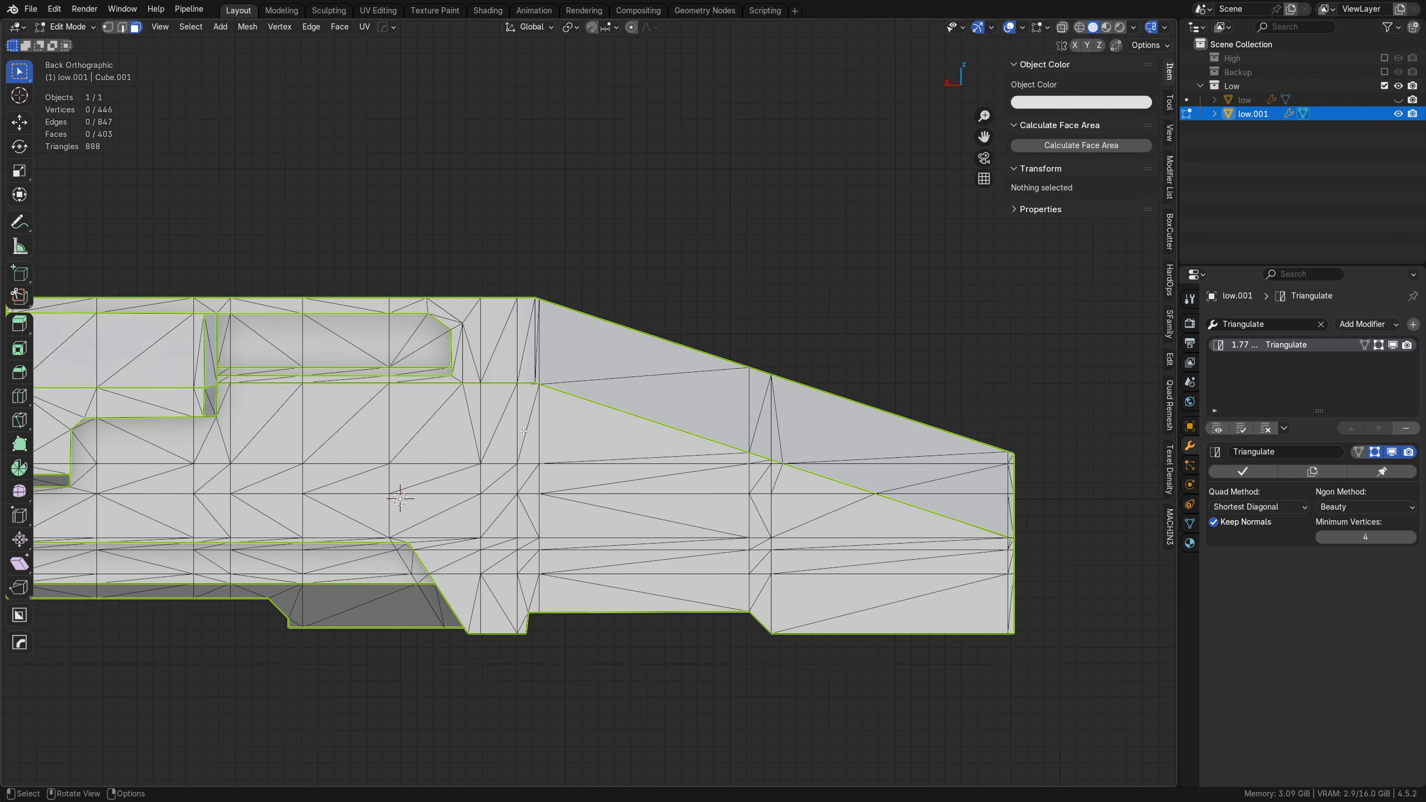
{"action": "key", "text": "a"}
{"action": "key", "text": "alt+a"}
{"action": "key", "text": "a"}
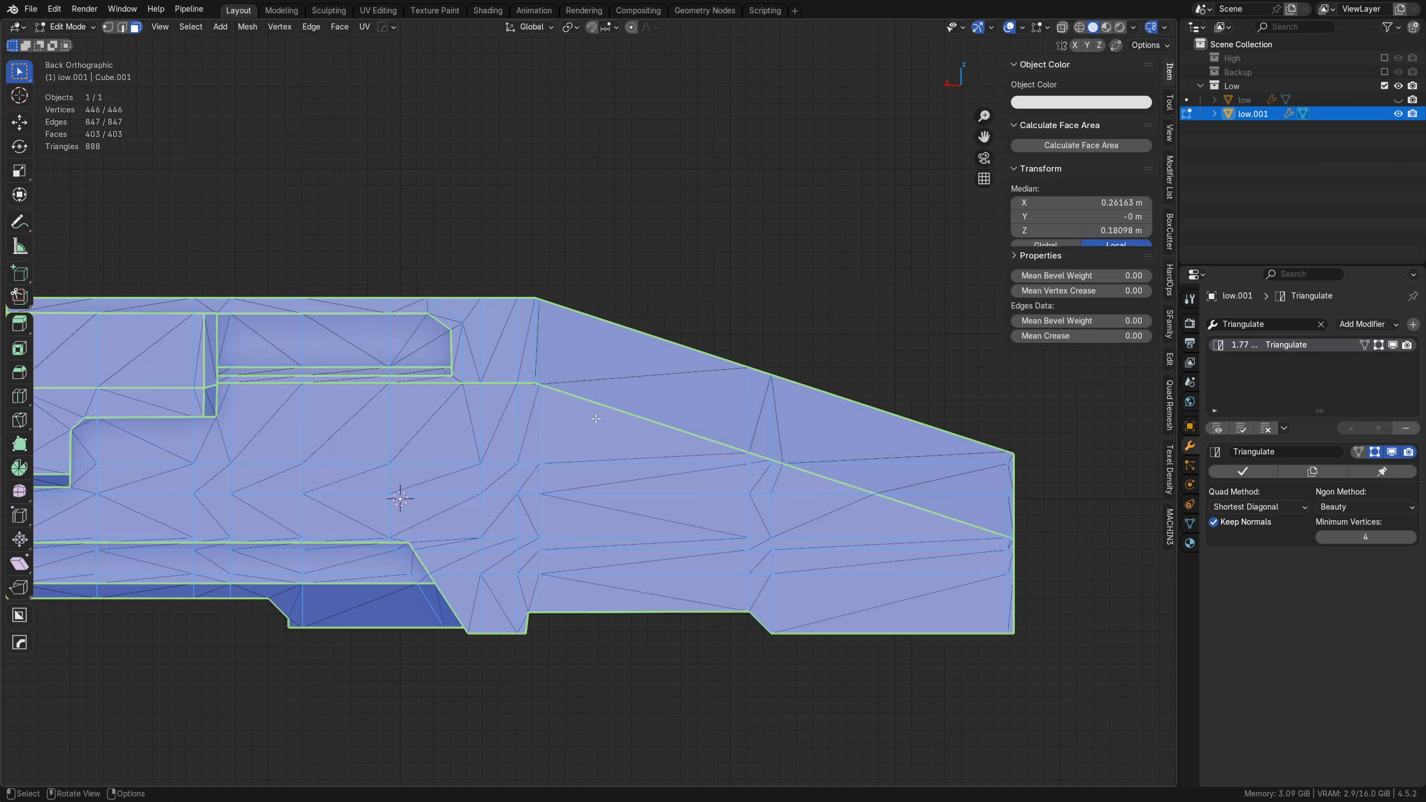
{"action": "key", "text": "alt+a"}
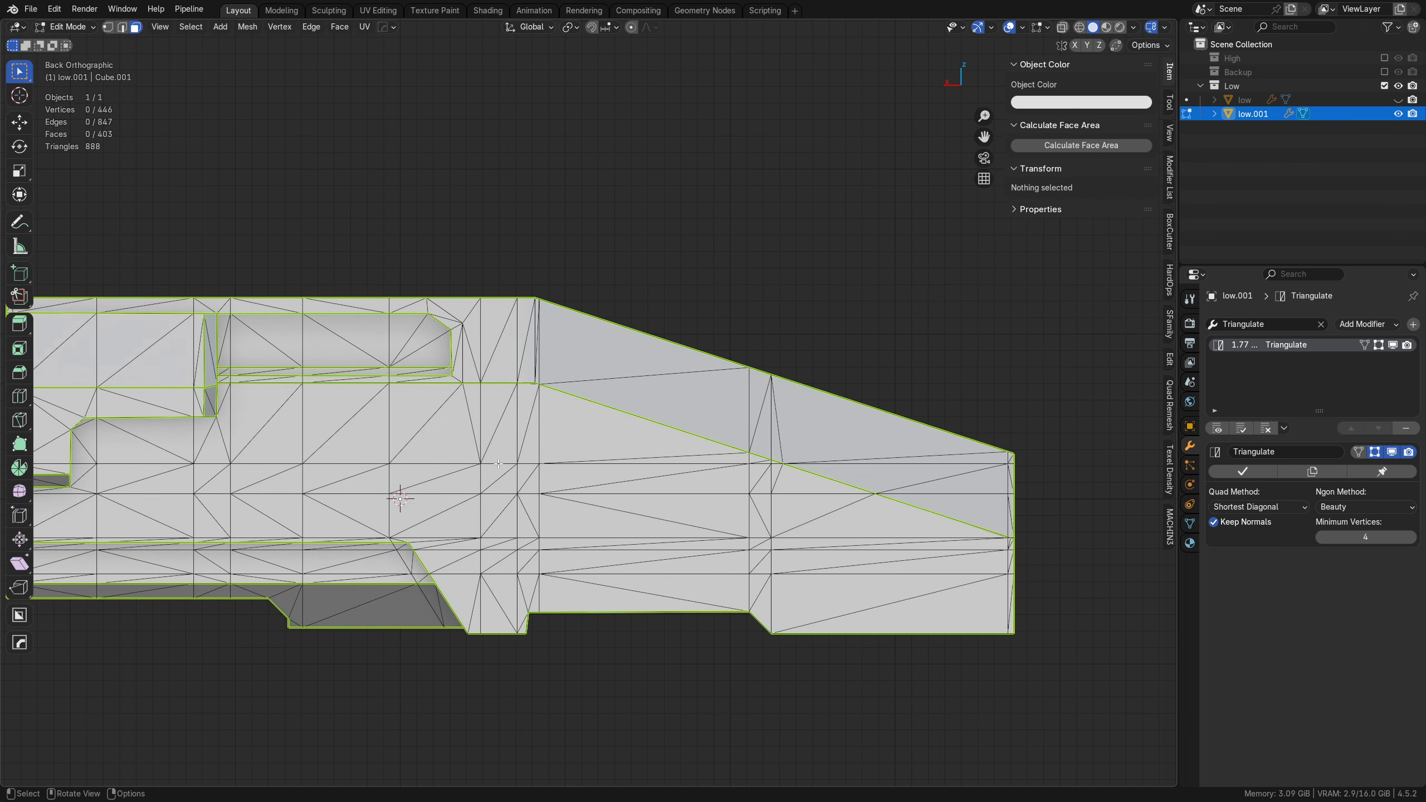
Step: Turn off the Triangulate modifier's display in Edit Mode and leave the mesh deselected
{"action": "key", "text": "k"}
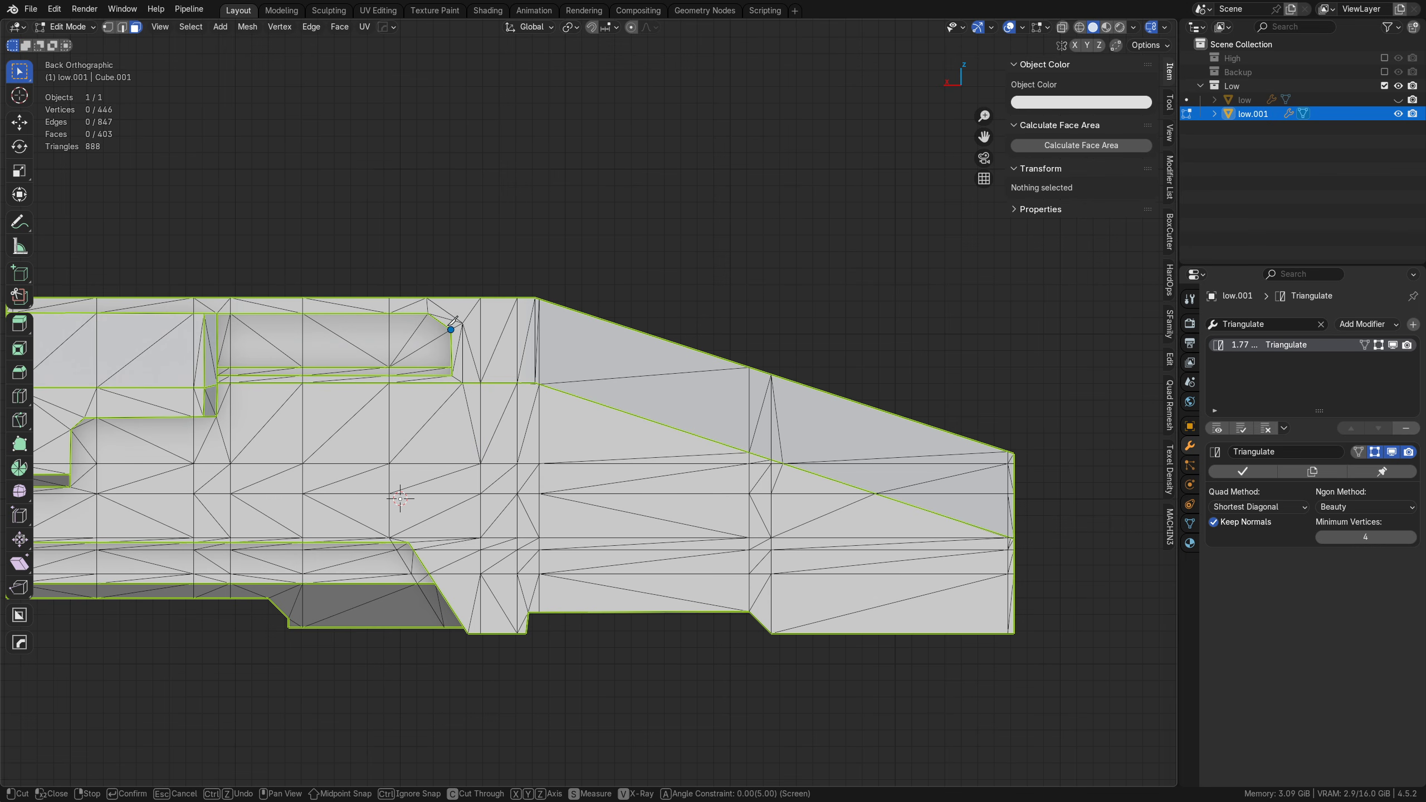
{"action": "key", "text": "Escape"}
{"action": "left_click", "coordinate": [1374, 452]}
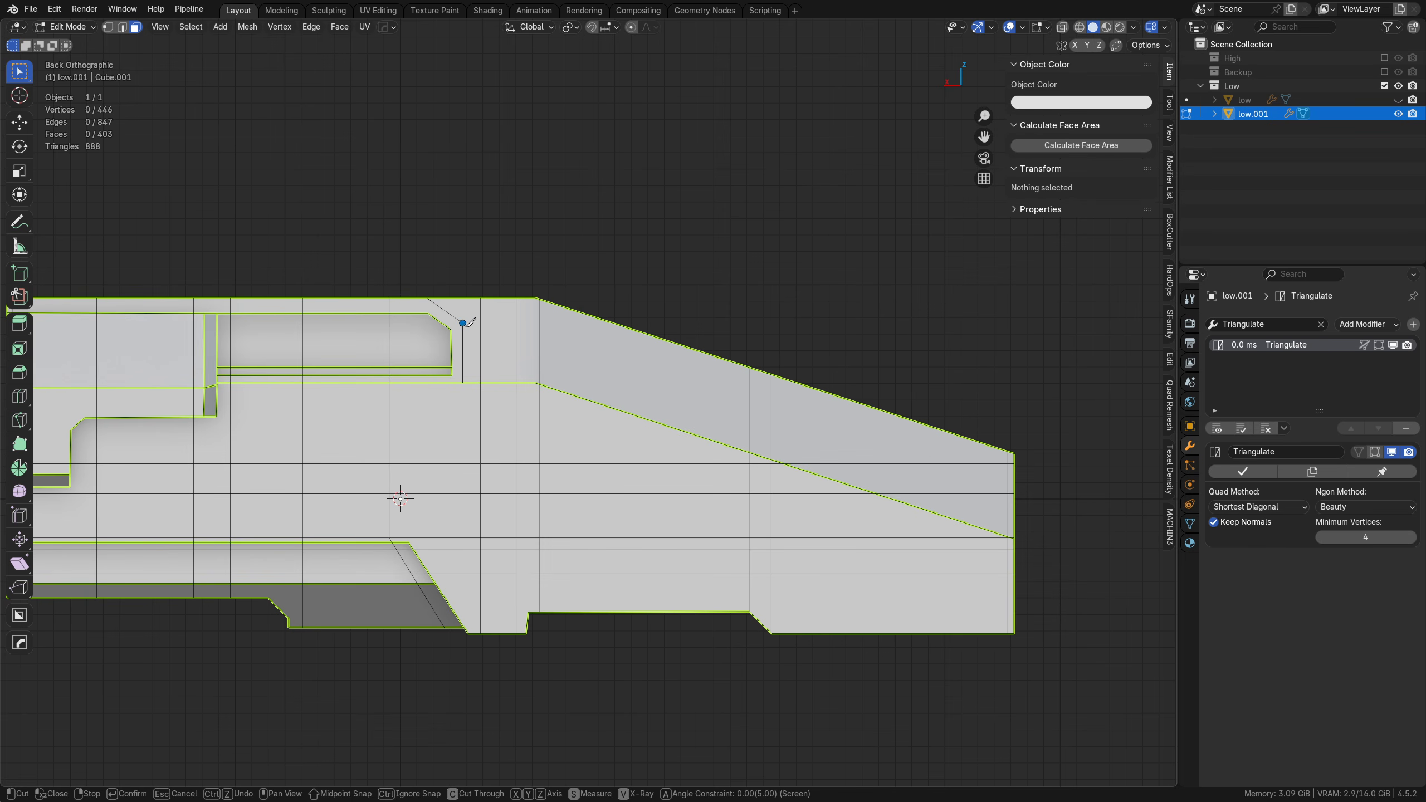
{"action": "key", "text": "a"}
{"action": "key", "text": "alt+a"}
Step: Add a knife cut from the corner beside the window recess's chamfer horizontally to the slope start, then along the sloped nose past its tip
{"action": "key", "text": "k"}
{"action": "left_click", "coordinate": [461, 323]}
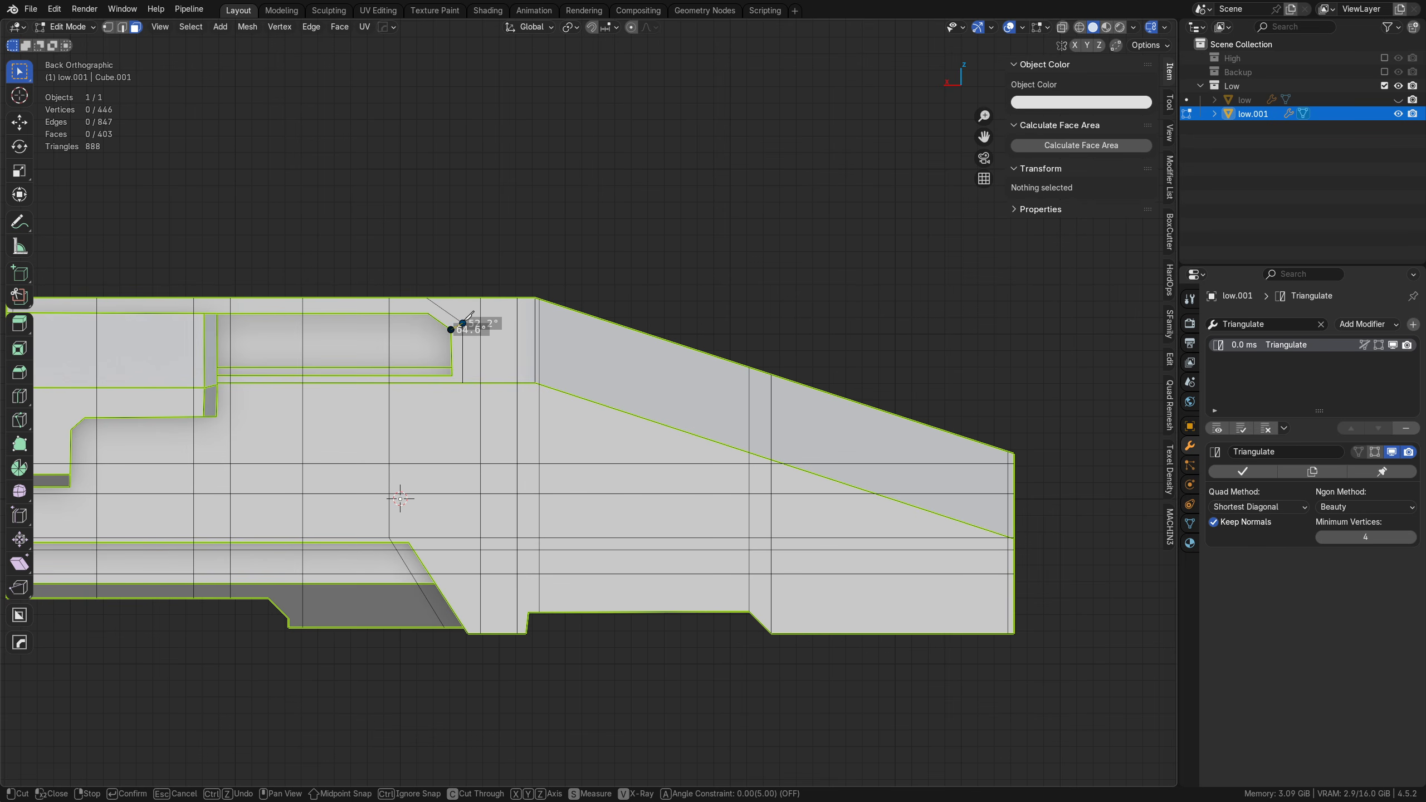
{"action": "left_click", "coordinate": [539, 325]}
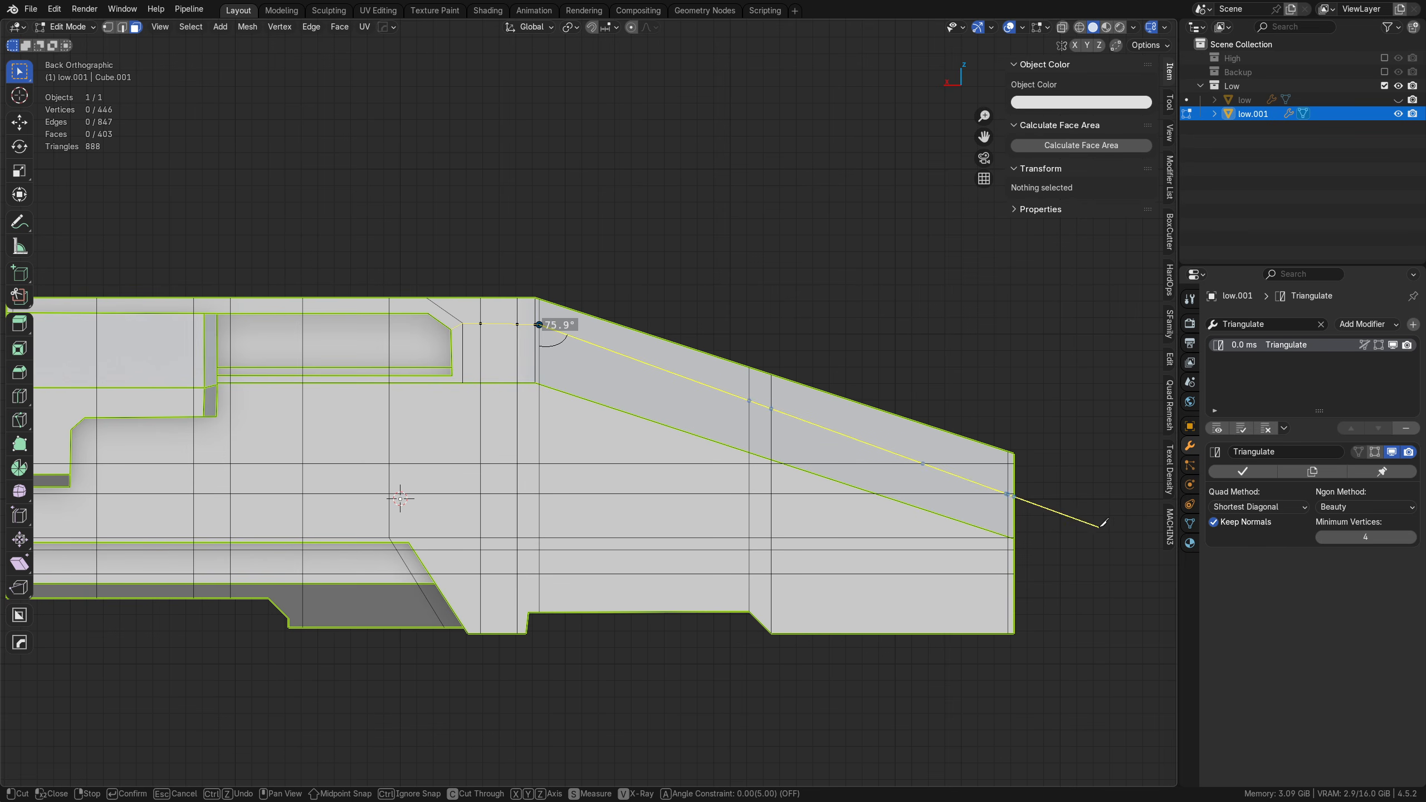
{"action": "double_click", "coordinate": [1067, 483]}
{"action": "middle_click_drag", "start_coordinate": [302, 341], "coordinate": [413, 377], "text": "shift"}
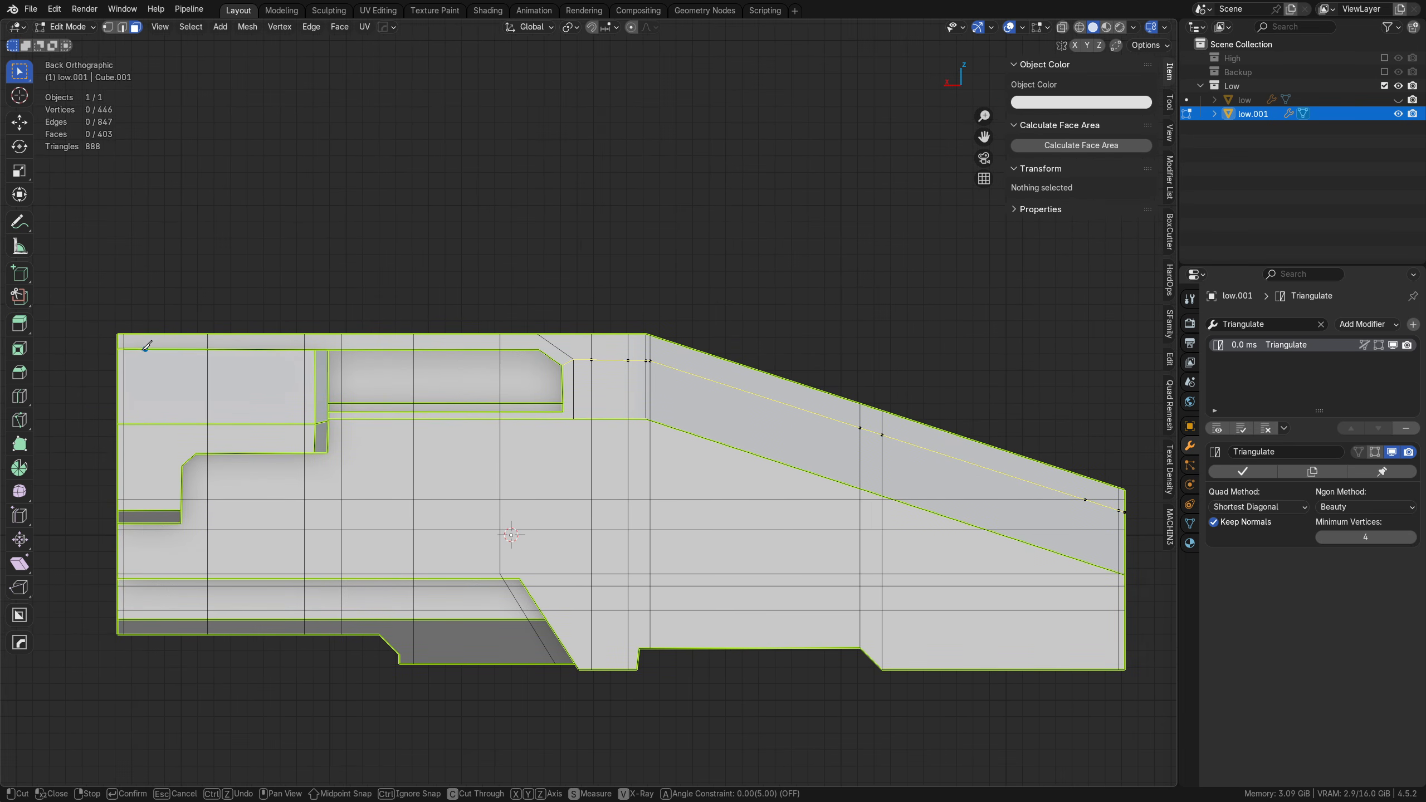
Step: Add a knife cut just below the roof edge, following it along the sloped nose past the tip, and apply the cuts
{"action": "left_click", "coordinate": [119, 336]}
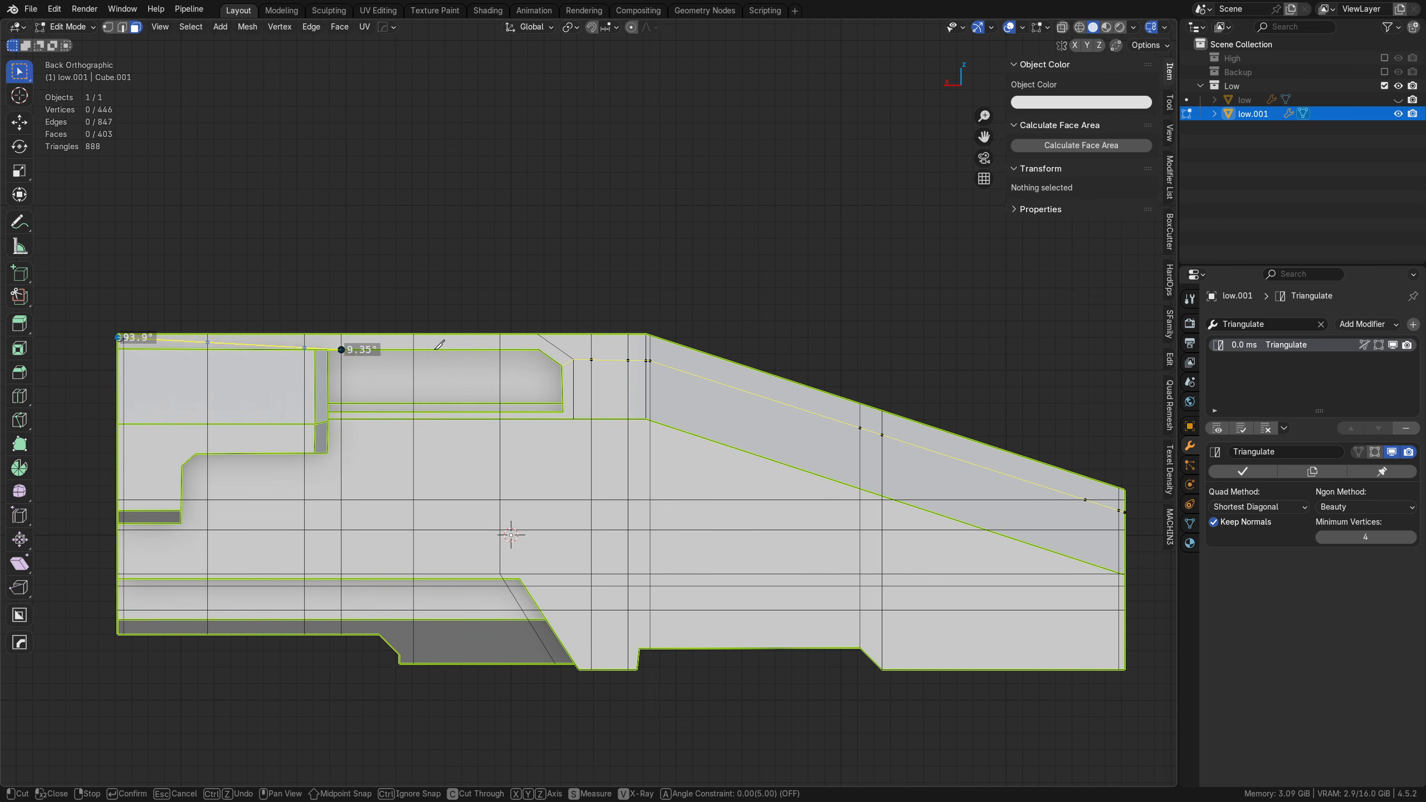
{"action": "left_click", "coordinate": [647, 339]}
{"action": "middle_click_drag", "start_coordinate": [1064, 454], "coordinate": [584, 418], "text": "shift"}
{"action": "scroll", "coordinate": [588, 413], "scroll_direction": "up", "scroll_amount": 2}
{"action": "left_click", "coordinate": [666, 497]}
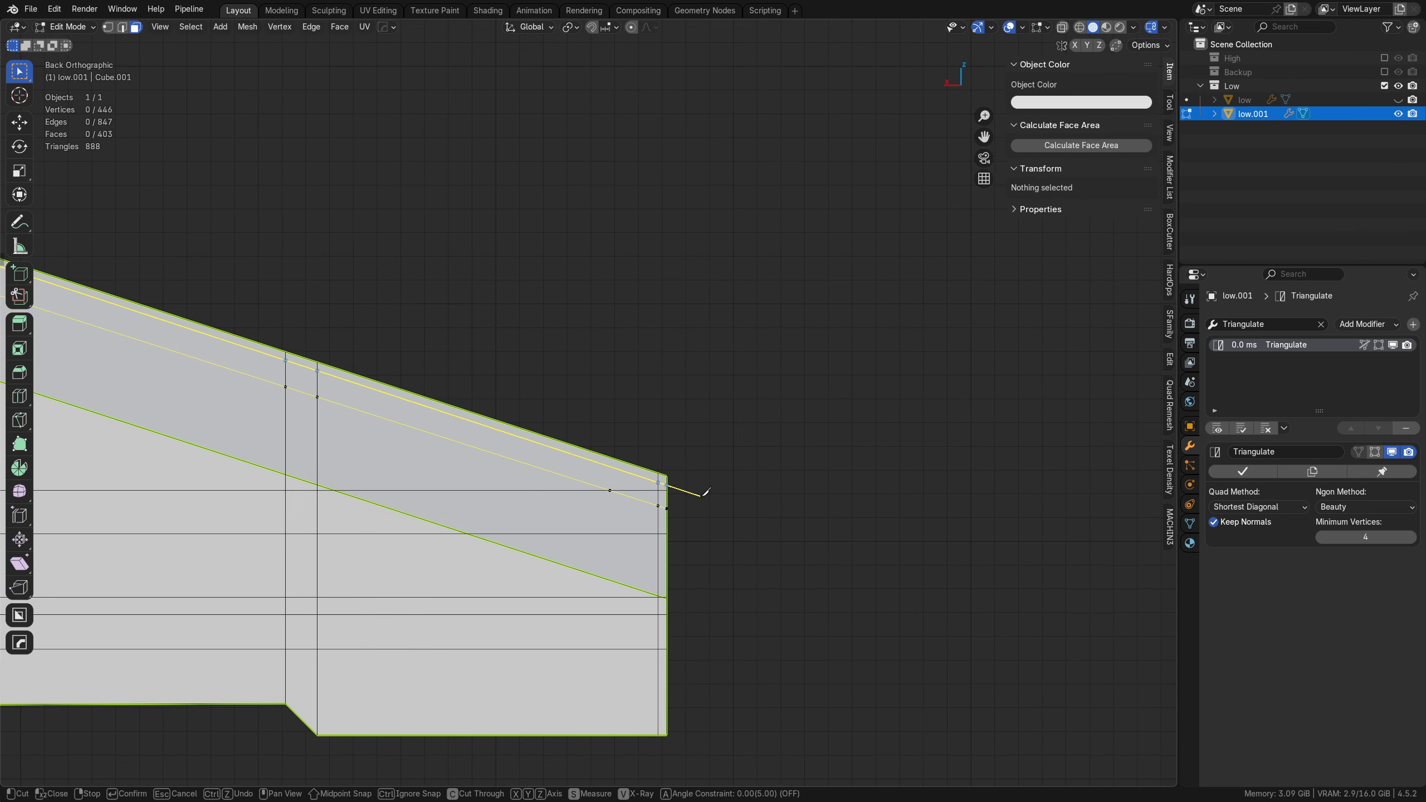
{"action": "key", "text": "Return"}
Step: Add a horizontal knife cut along the dark underside strip from the blunt end to the slanted end of the lower recess
{"action": "middle_click_drag", "start_coordinate": [543, 691], "coordinate": [661, 508], "text": "shift"}
{"action": "middle_click_drag", "start_coordinate": [661, 507], "coordinate": [850, 571], "text": "shift"}
{"action": "middle_click_drag", "start_coordinate": [849, 571], "coordinate": [505, 532], "text": "ctrl"}
{"action": "middle_click_drag", "start_coordinate": [651, 538], "coordinate": [824, 537], "text": "shift"}
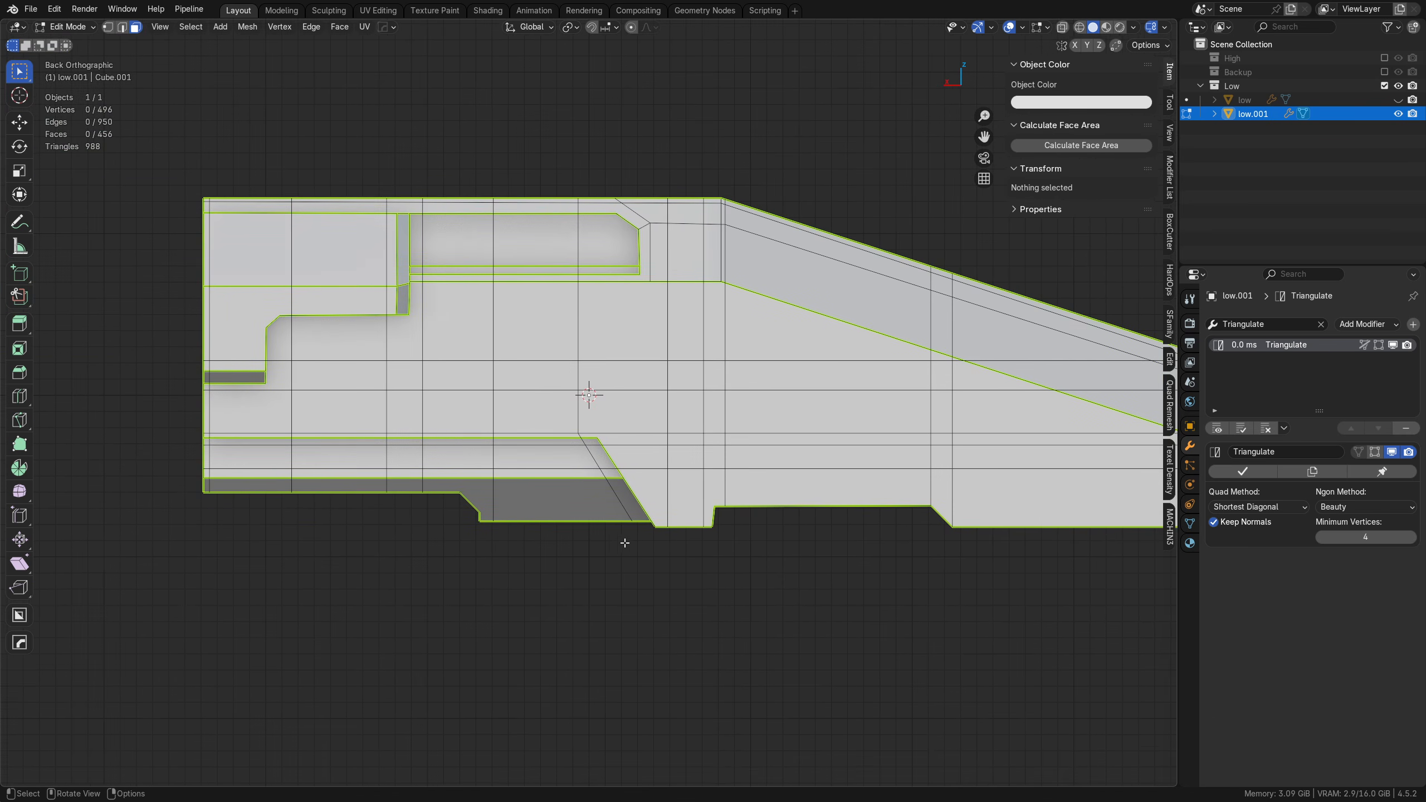
{"action": "key", "text": "k"}
{"action": "scroll", "coordinate": [236, 494], "scroll_direction": "up", "scroll_amount": 2}
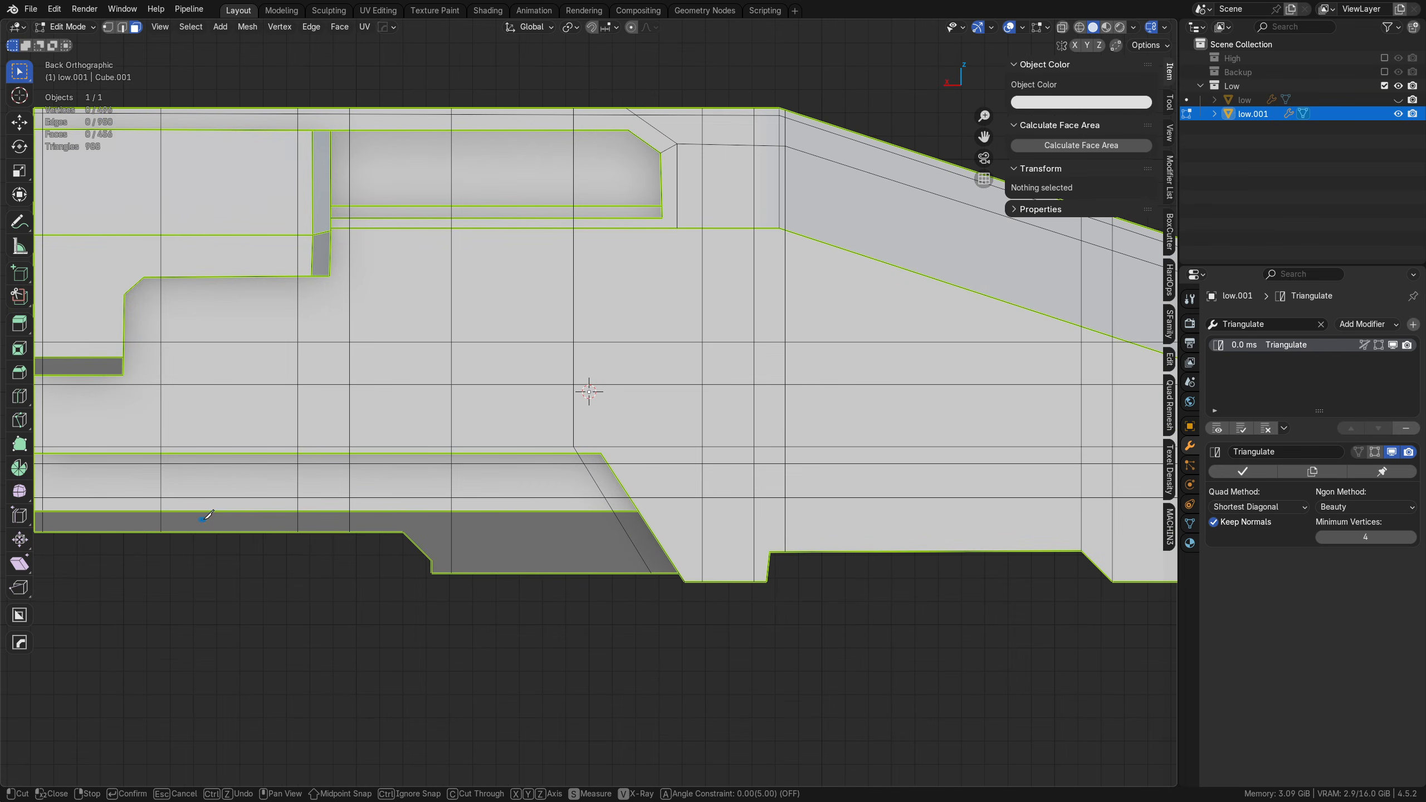
{"action": "middle_click_drag", "start_coordinate": [138, 520], "coordinate": [169, 520]}
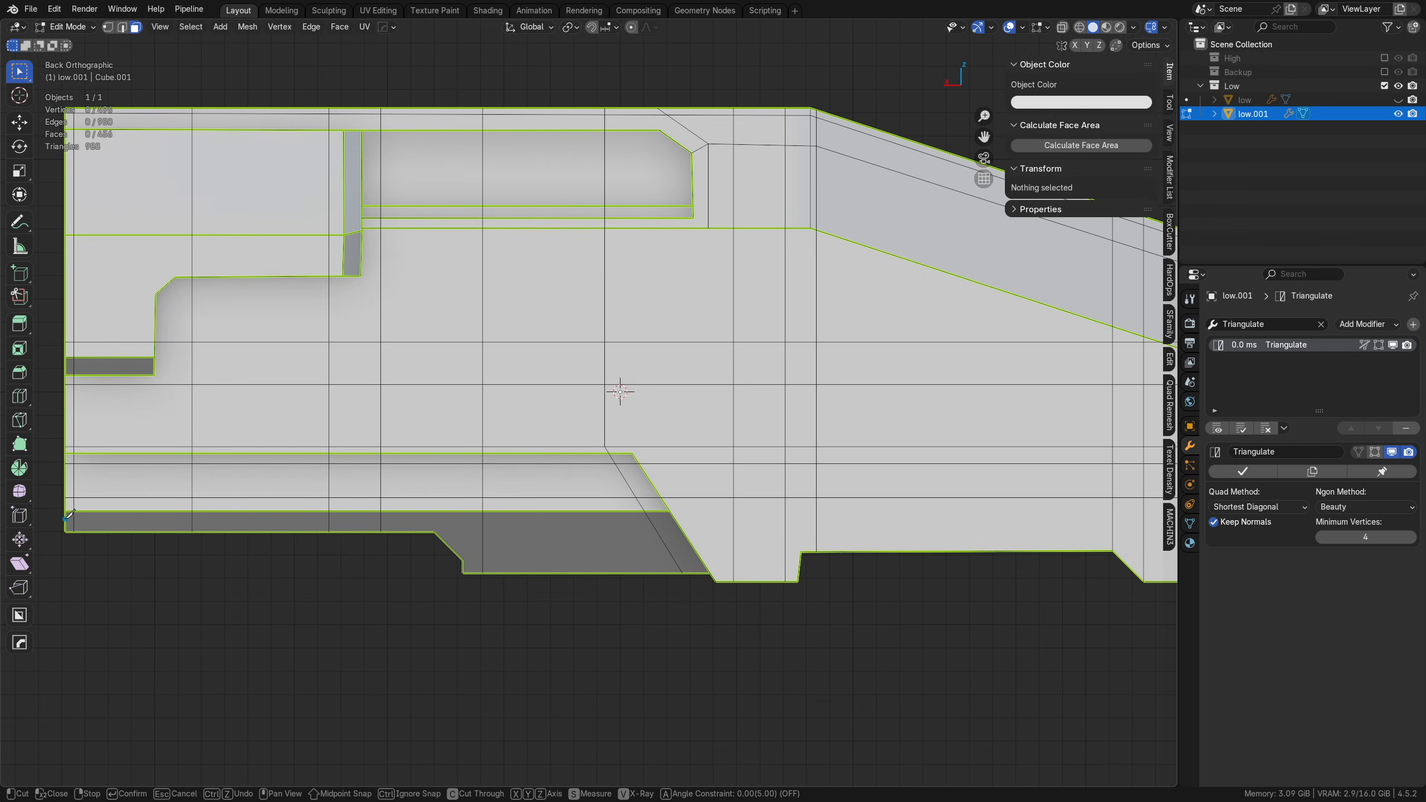
{"action": "left_click", "coordinate": [66, 518]}
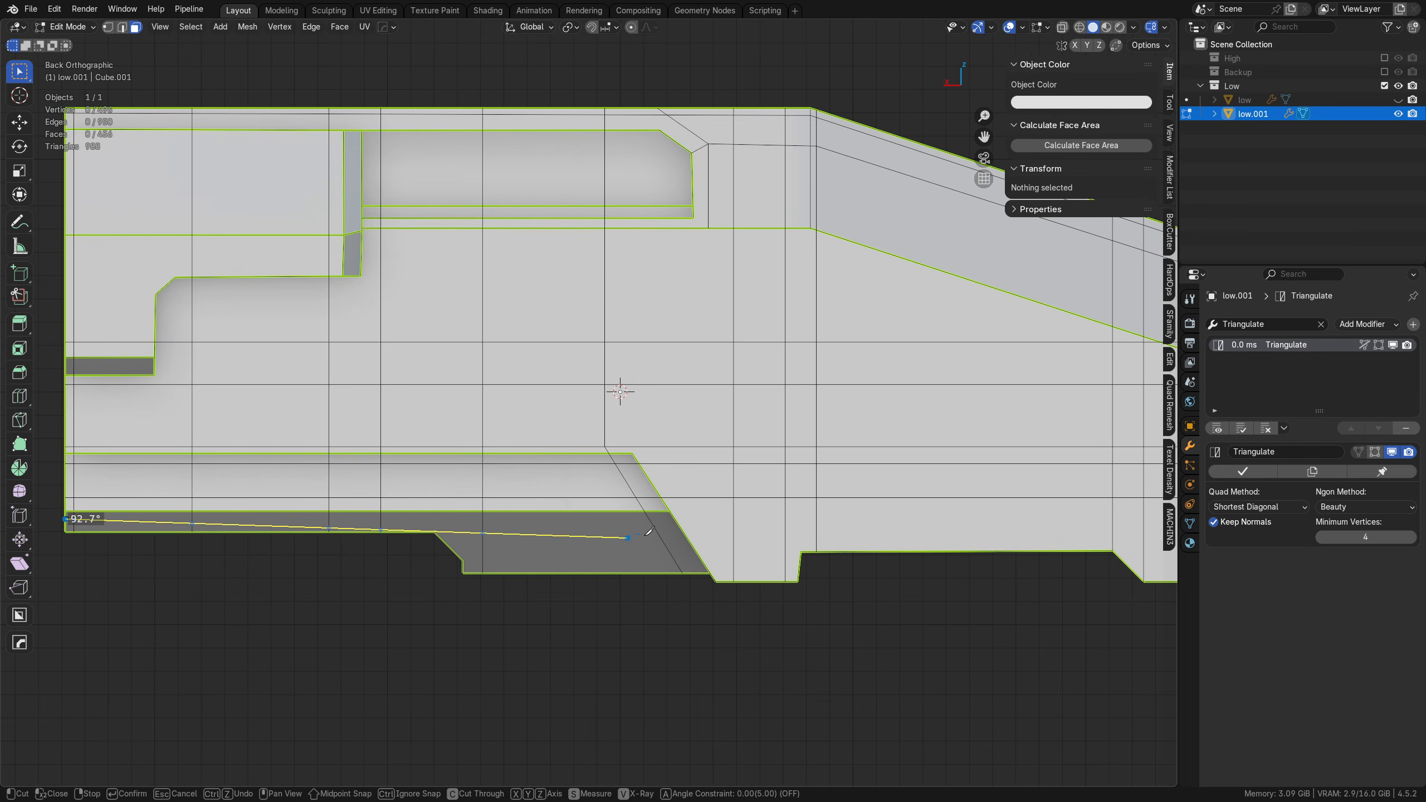
{"action": "left_click", "coordinate": [676, 521]}
{"action": "right_click", "coordinate": [545, 576]}
Step: Cut parallel to the dark underside panel's angled step, and add a horizontal cut just above the panel's lowest edge to the recess slope
{"action": "left_click", "coordinate": [440, 520]}
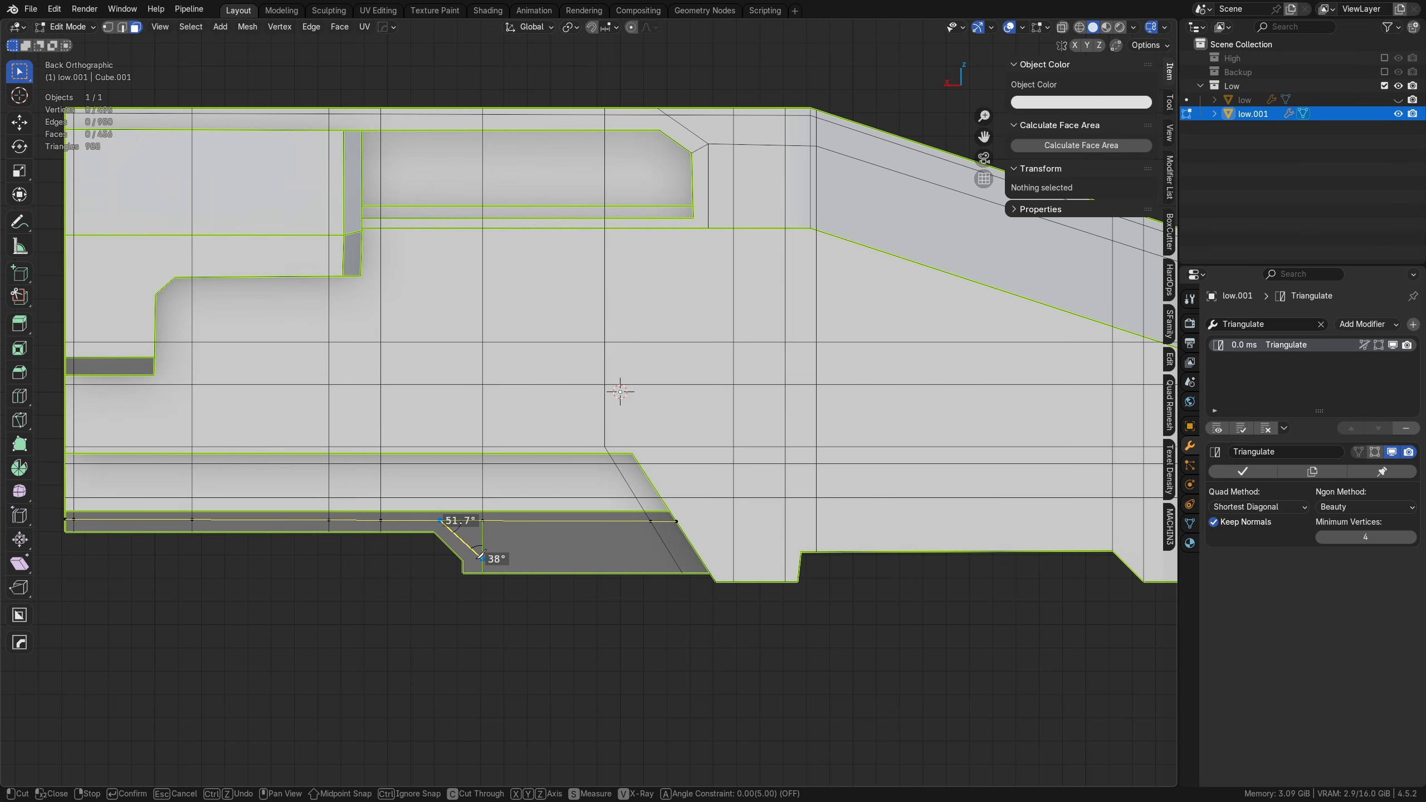
{"action": "left_click", "coordinate": [481, 557]}
{"action": "right_click", "coordinate": [483, 560]}
{"action": "left_click", "coordinate": [464, 559]}
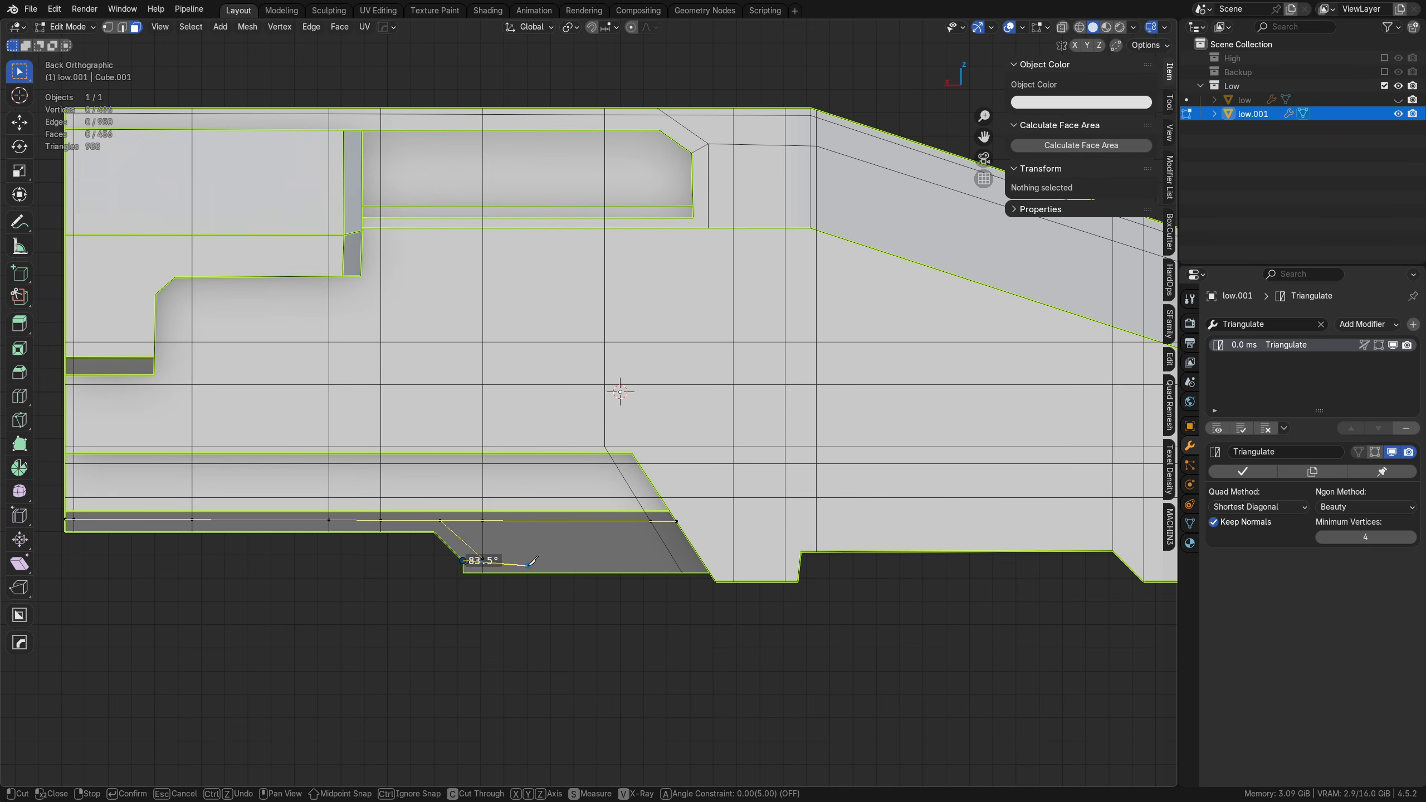
{"action": "key", "text": "a"}
{"action": "left_click", "coordinate": [702, 560]}
{"action": "right_click", "coordinate": [707, 566]}
Step: Add a diagonal knife cut just outside the lower recess's slanted end, from the foot's bottom edge to the recess's upper corner
{"action": "middle_click_drag", "start_coordinate": [797, 588], "coordinate": [617, 569], "text": "shift"}
{"action": "scroll", "coordinate": [600, 565], "scroll_direction": "up", "scroll_amount": 1}
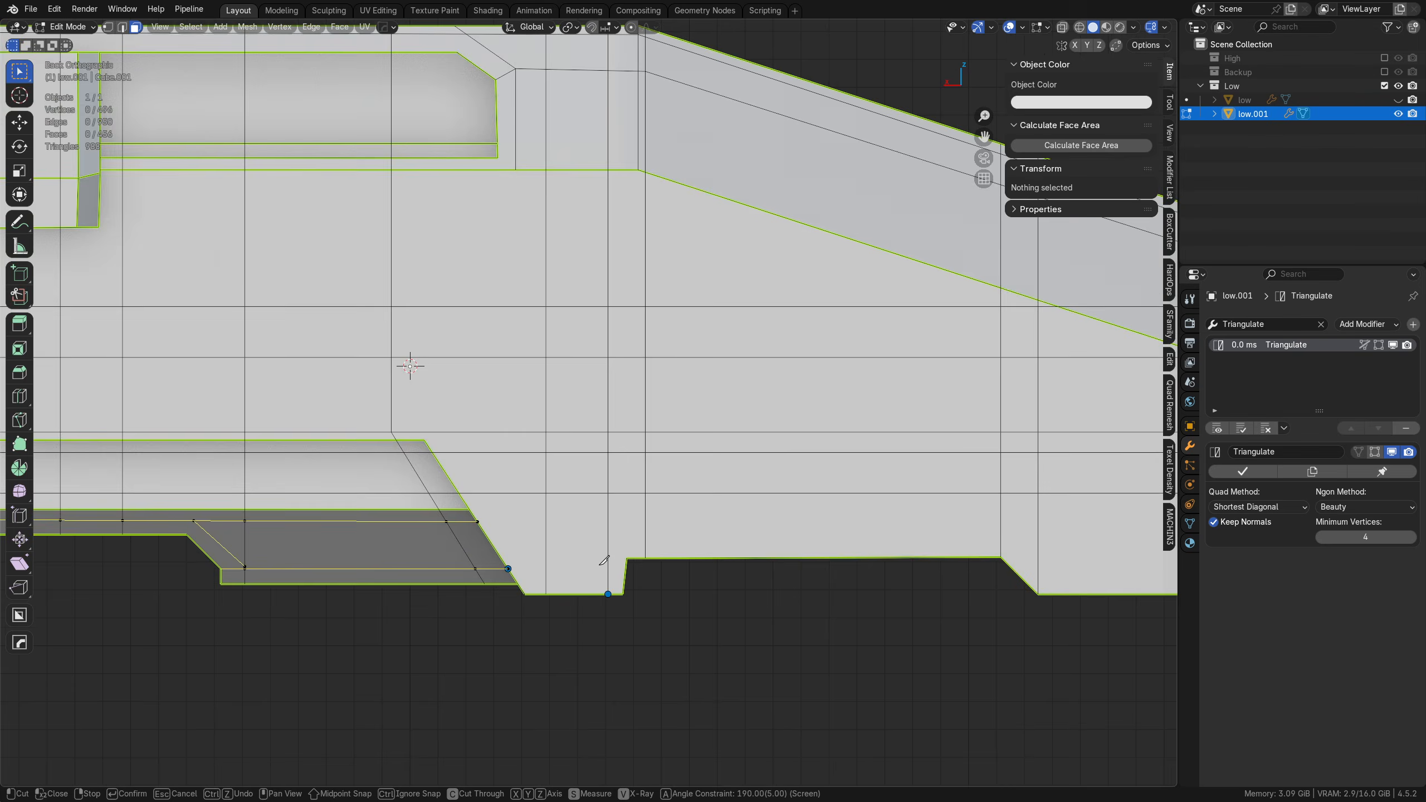
{"action": "scroll", "coordinate": [604, 560], "scroll_direction": "up", "scroll_amount": 1}
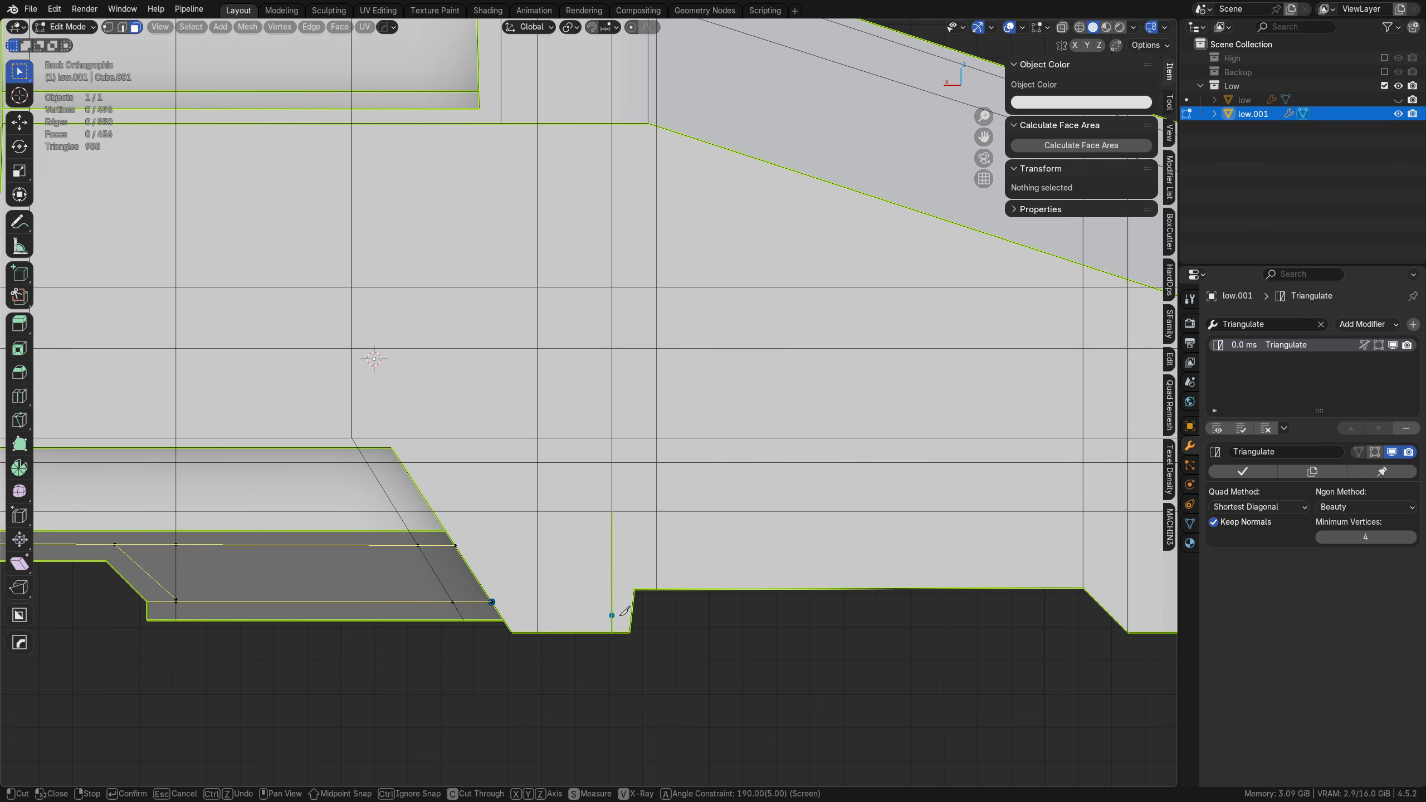
{"action": "scroll", "coordinate": [917, 496], "scroll_direction": "down", "scroll_amount": 2}
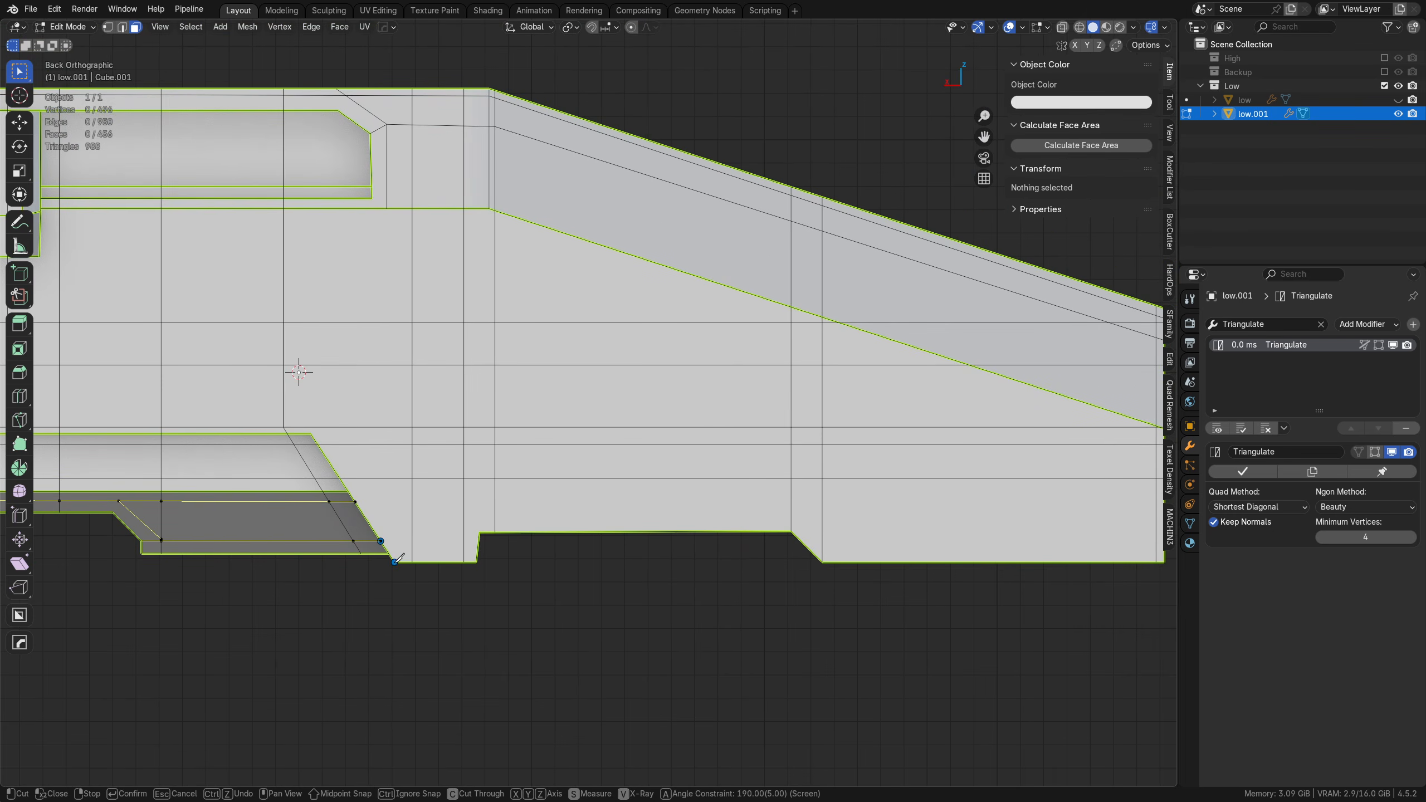
{"action": "middle_click_drag", "start_coordinate": [387, 498], "coordinate": [493, 549]}
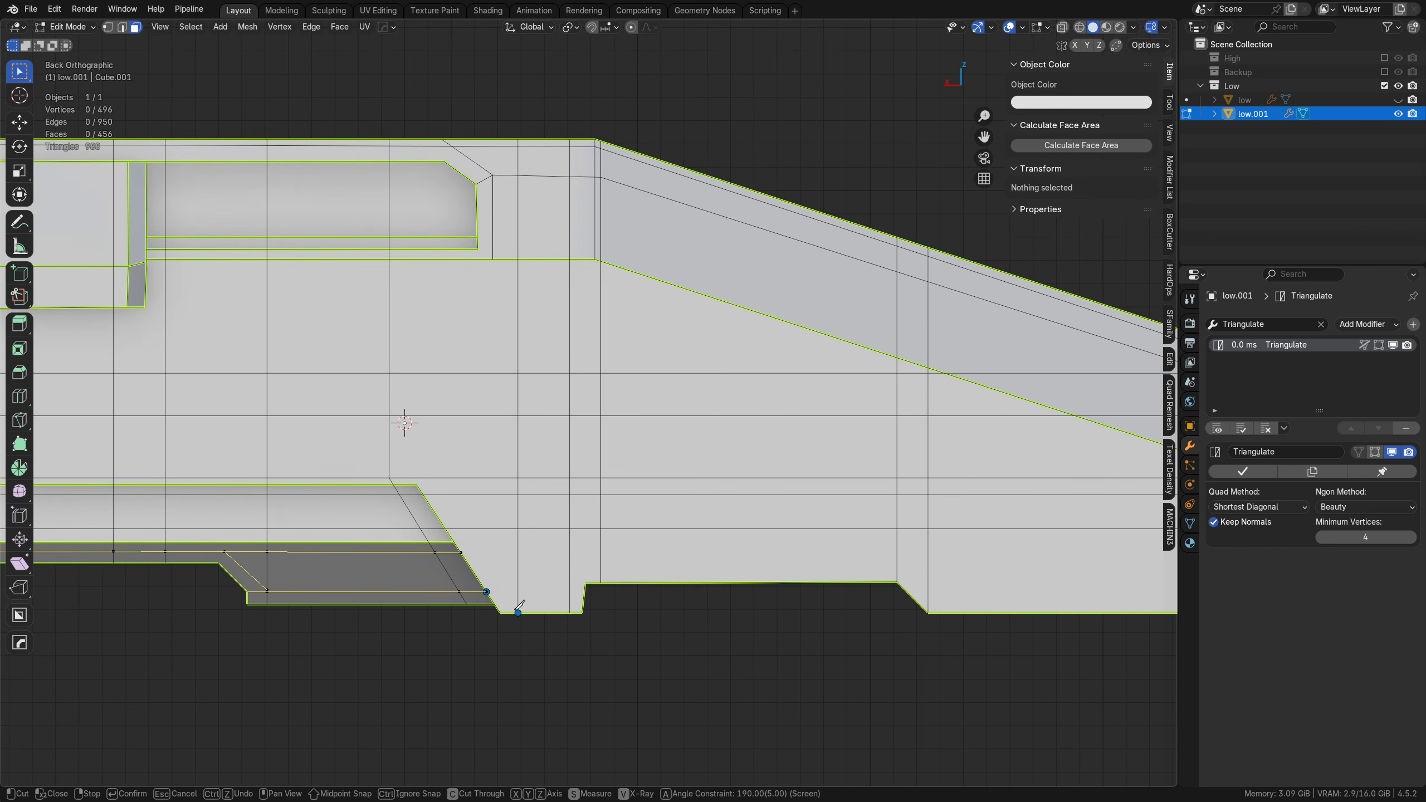
{"action": "left_click", "coordinate": [517, 612]}
{"action": "left_click", "coordinate": [423, 478]}
Step: Add a horizontal knife cut just above the underside notch, from the vertical cut in the foot past the nose tip
{"action": "middle_click_drag", "start_coordinate": [815, 604], "coordinate": [660, 574]}
{"action": "key", "text": "e"}
{"action": "left_click", "coordinate": [369, 545]}
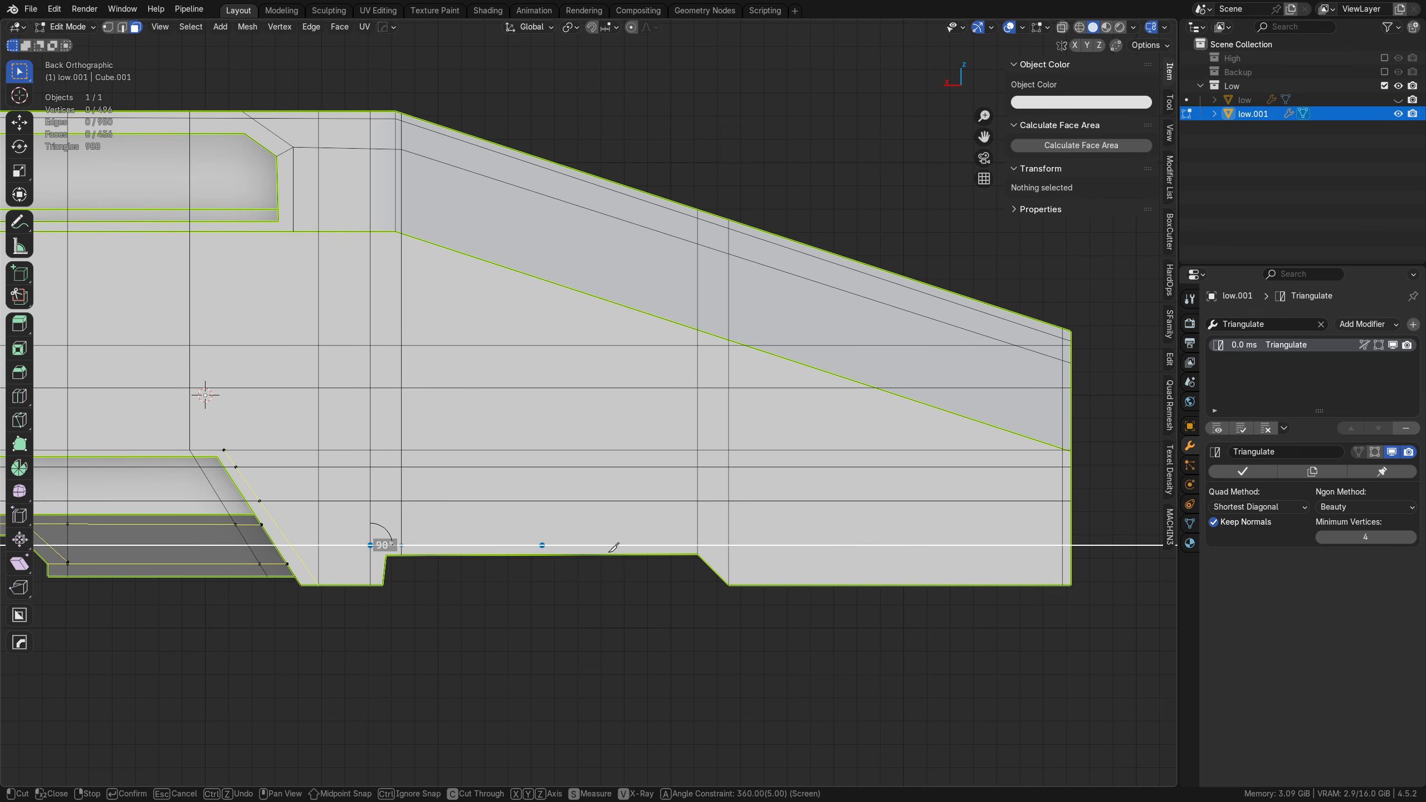
{"action": "left_click", "coordinate": [1091, 554]}
{"action": "right_click", "coordinate": [1091, 556]}
Step: Extend the cut above the underside notch the other way, through the foot and across the dark panel past its angled step
{"action": "middle_click_drag", "start_coordinate": [377, 559], "coordinate": [476, 566], "text": "shift"}
{"action": "left_click", "coordinate": [469, 552]}
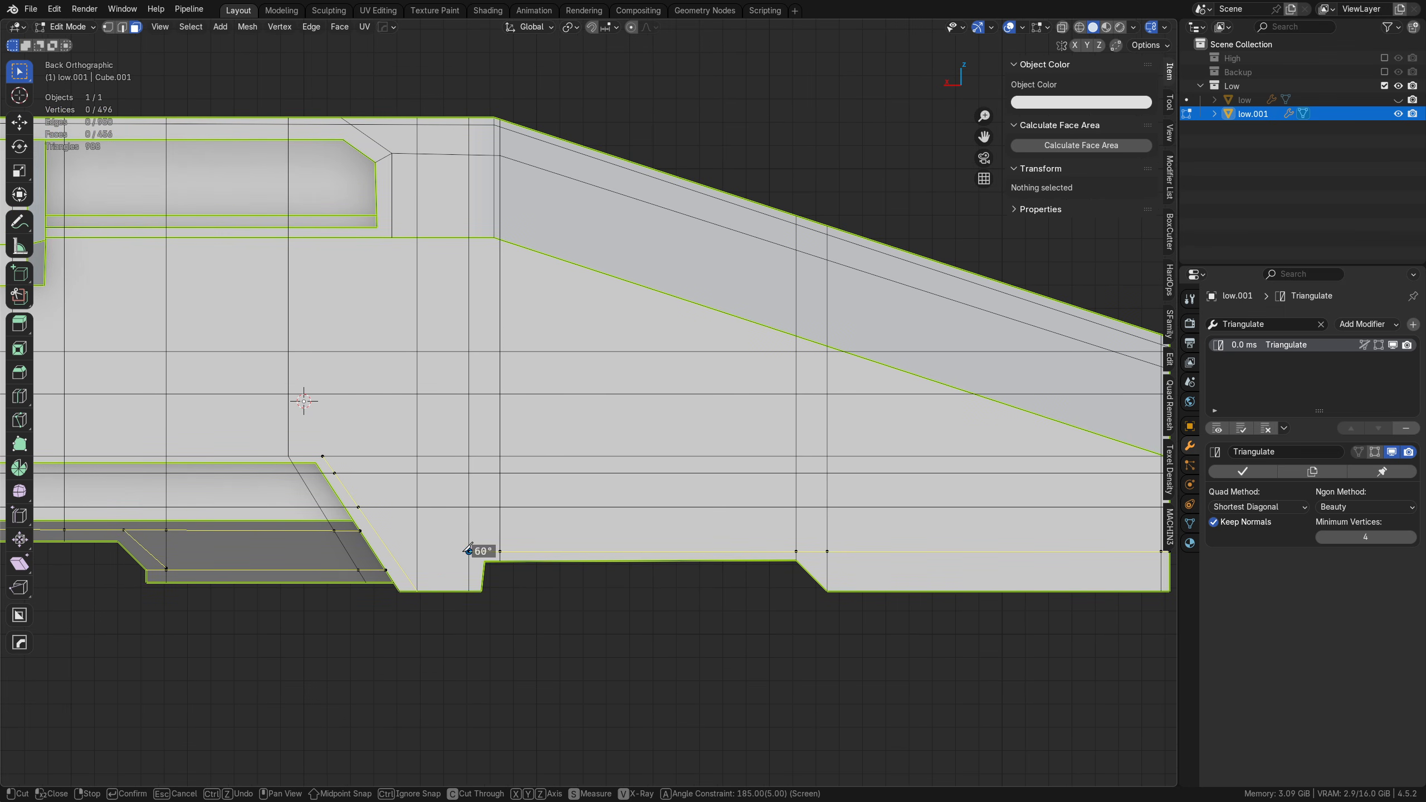
{"action": "middle_click_drag", "start_coordinate": [347, 565], "coordinate": [664, 577], "text": "shift"}
{"action": "left_click", "coordinate": [278, 545]}
{"action": "right_click", "coordinate": [278, 545]}
Step: Add a full-height vertical knife cut just before the dark underside panel's angled step, through the window recess to beyond the roof edge
{"action": "middle_click_drag", "start_coordinate": [479, 531], "coordinate": [483, 582], "text": "shift"}
{"action": "left_click", "coordinate": [480, 586]}
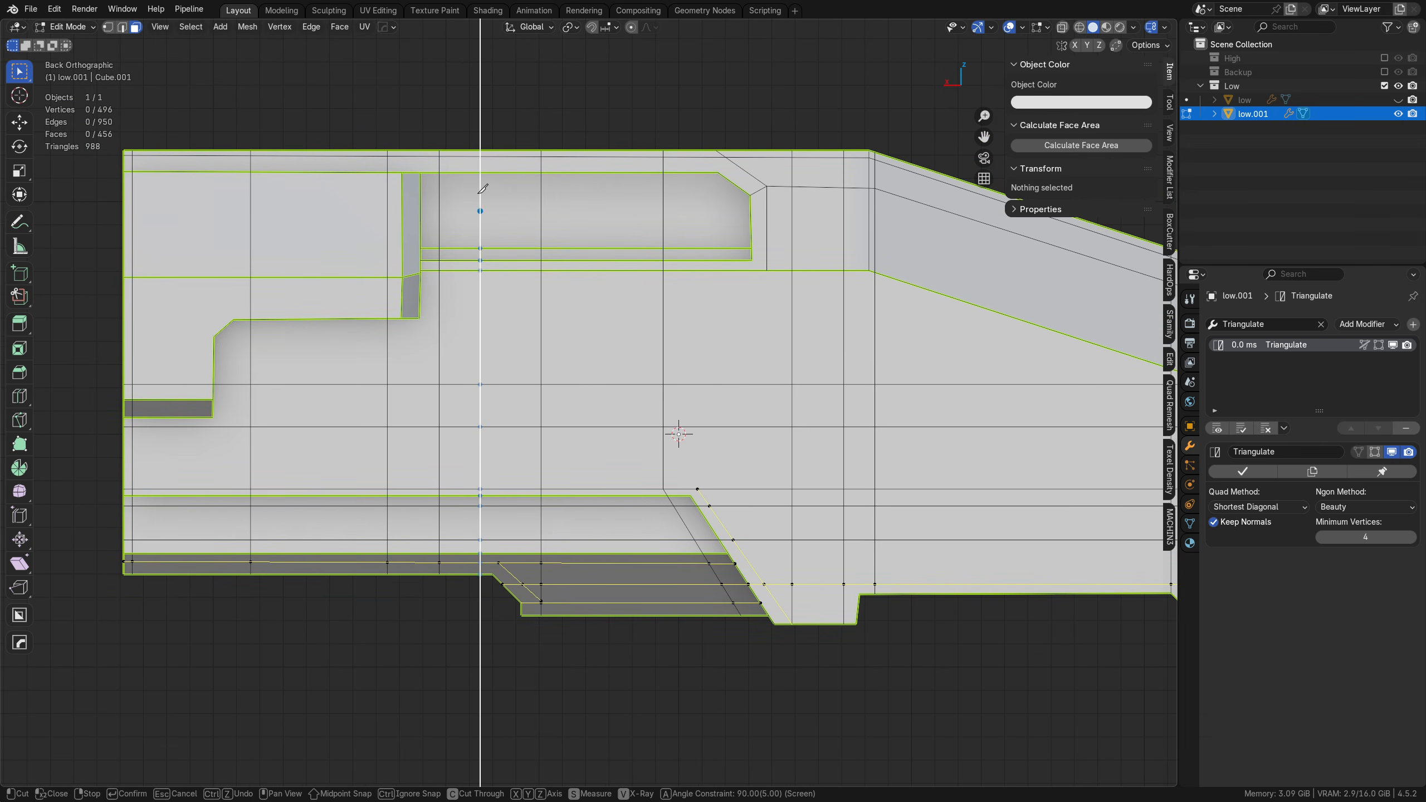
{"action": "left_click", "coordinate": [480, 105]}
{"action": "right_click", "coordinate": [480, 105]}
Step: Add a horizontal knife cut just below the stepped side panel's long lower edge, from beyond the blunt end to the nose's lower slope edge
{"action": "middle_click_drag", "start_coordinate": [443, 383], "coordinate": [528, 389], "text": "shift"}
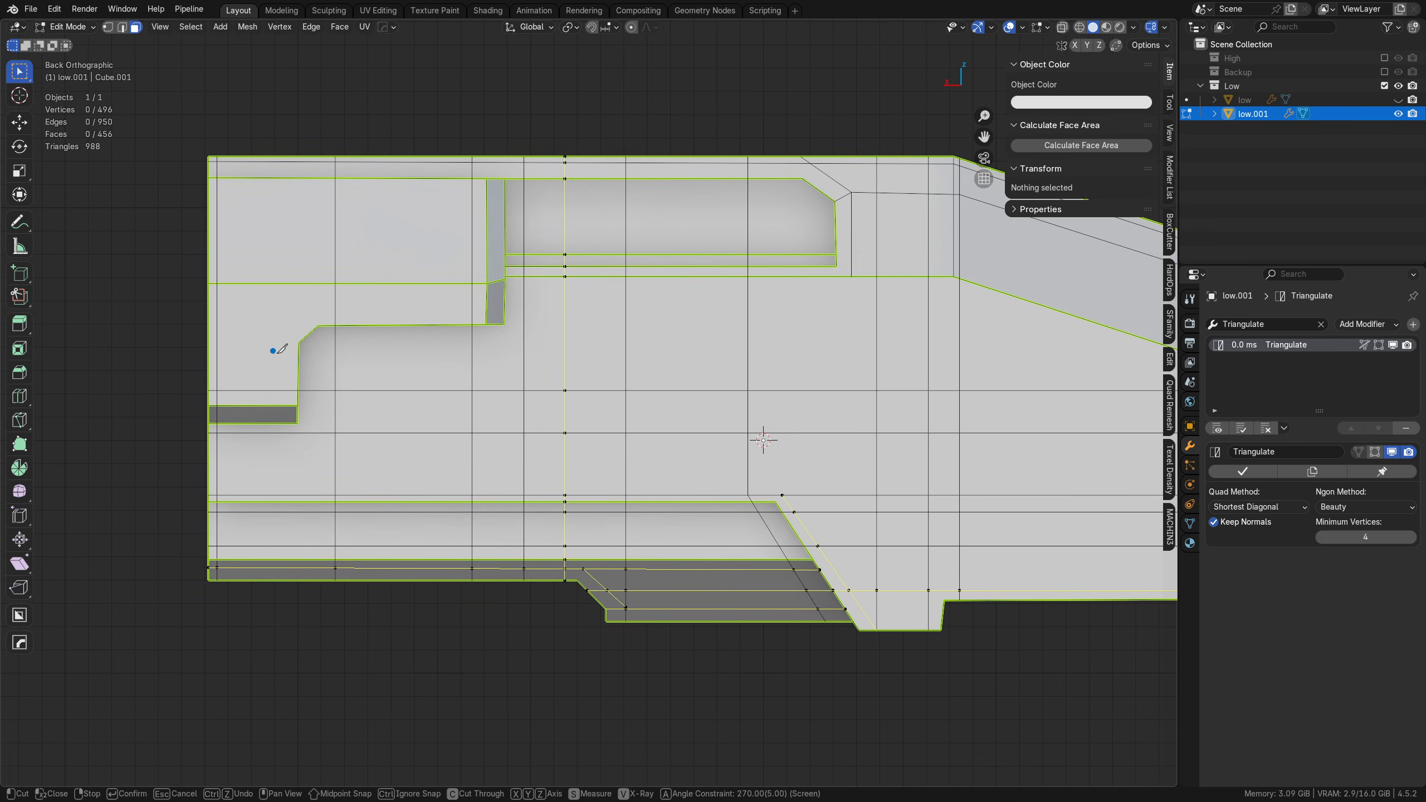
{"action": "middle_click_drag", "start_coordinate": [313, 350], "coordinate": [229, 416], "text": "shift"}
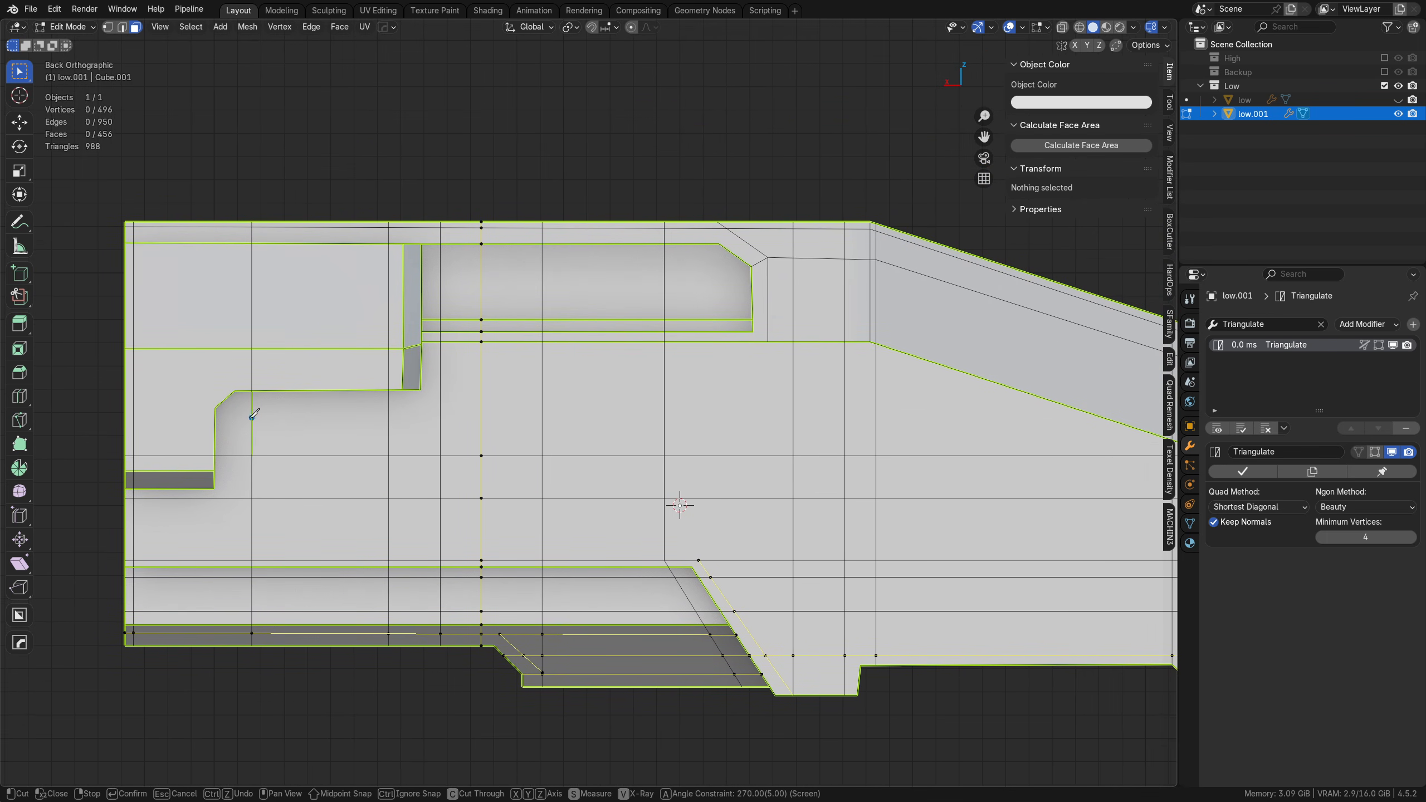
{"action": "left_click", "coordinate": [108, 414]}
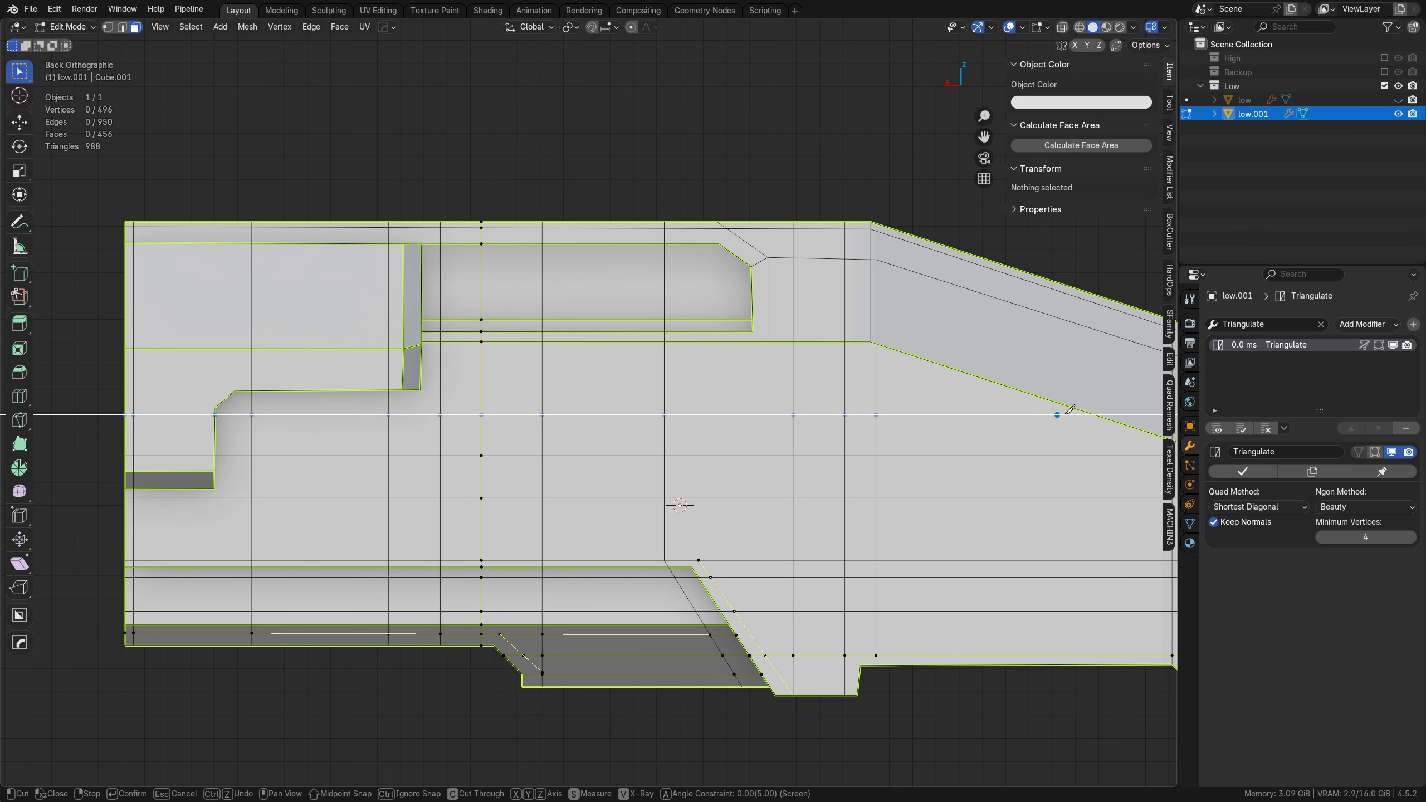
{"action": "left_click", "coordinate": [1093, 415]}
{"action": "right_click", "coordinate": [1093, 415]}
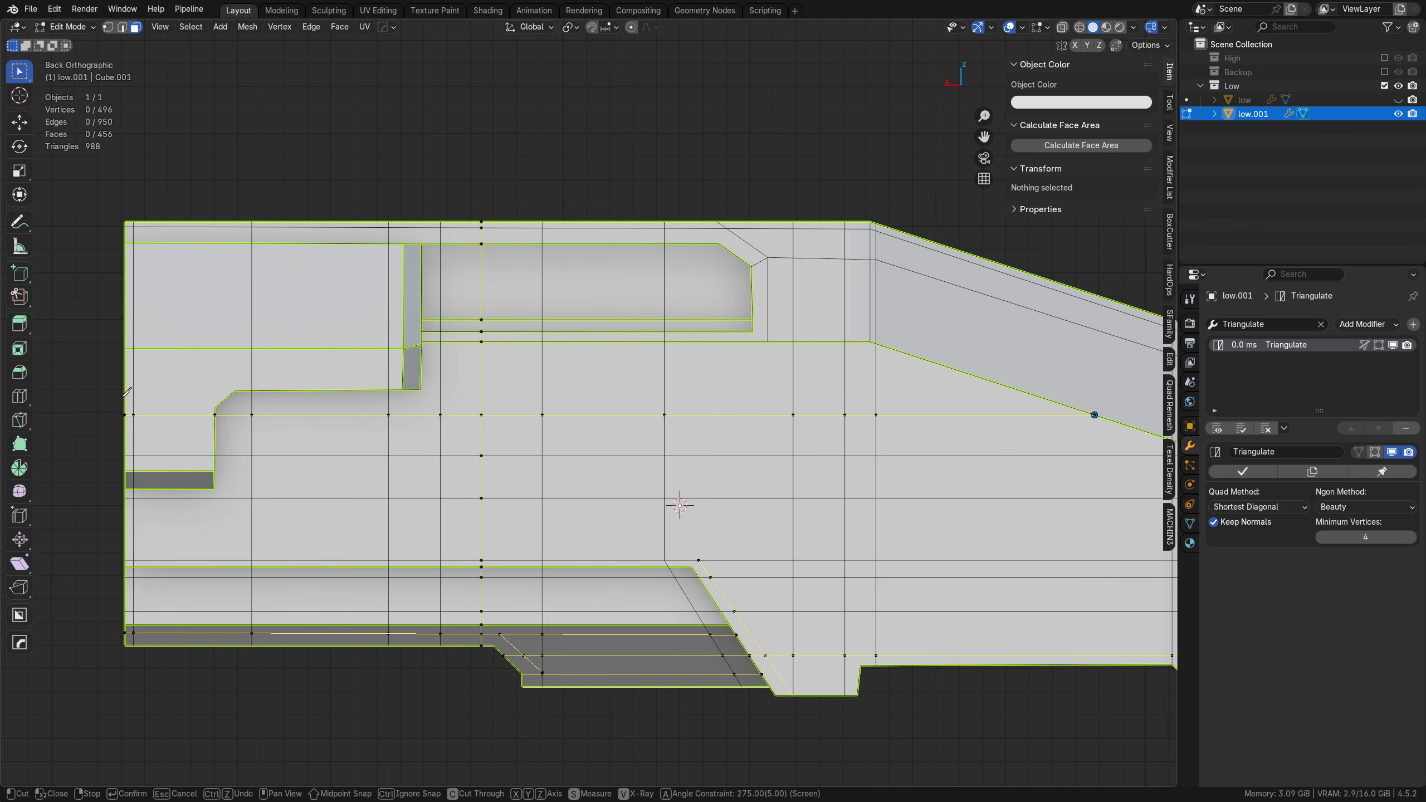
Step: Add another horizontal knife cut tight below the stepped side panel's long lower edge, from the blunt end to the nose's lower slope edge
{"action": "left_click", "coordinate": [125, 395]}
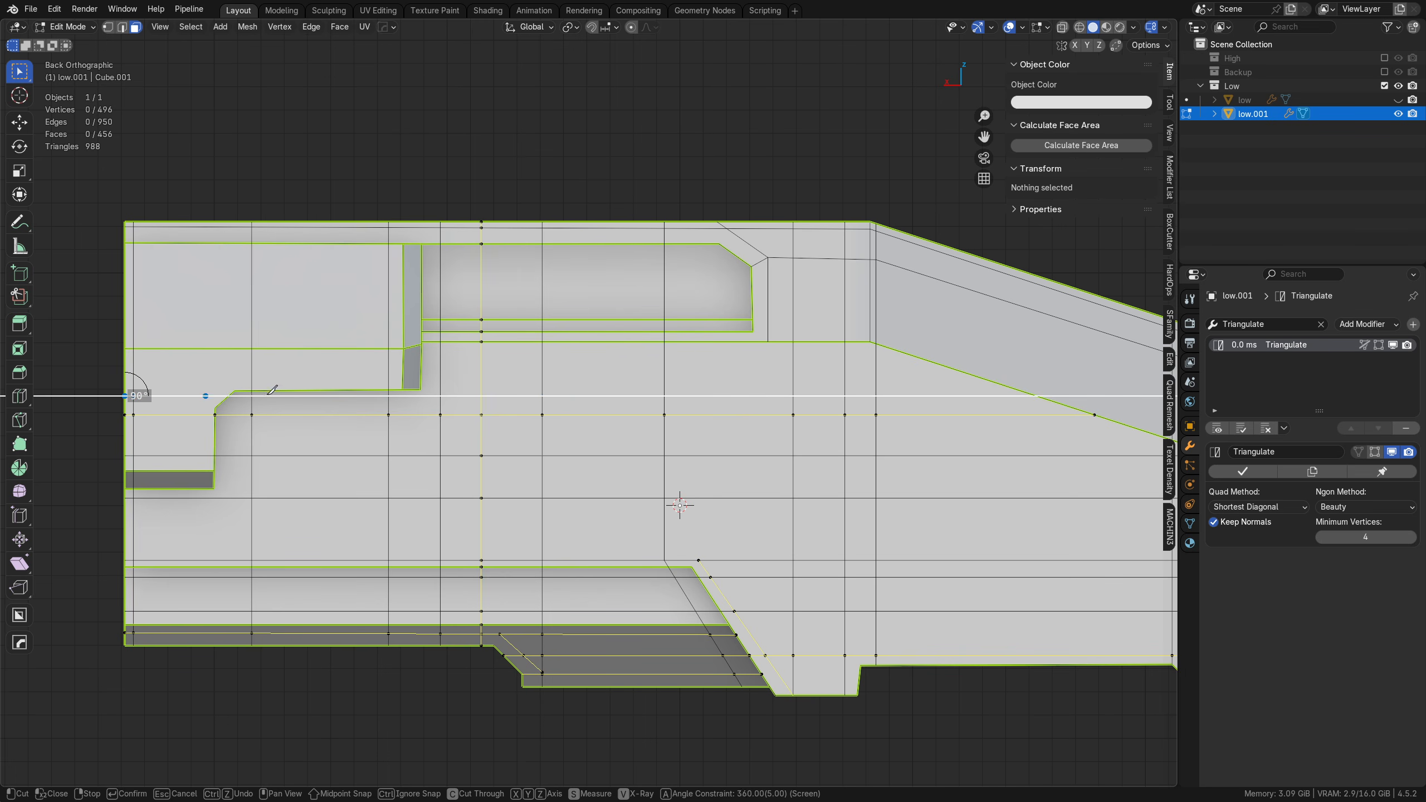
{"action": "left_click", "coordinate": [1037, 395]}
{"action": "middle_click_drag", "start_coordinate": [1037, 391], "coordinate": [751, 436], "text": "shift"}
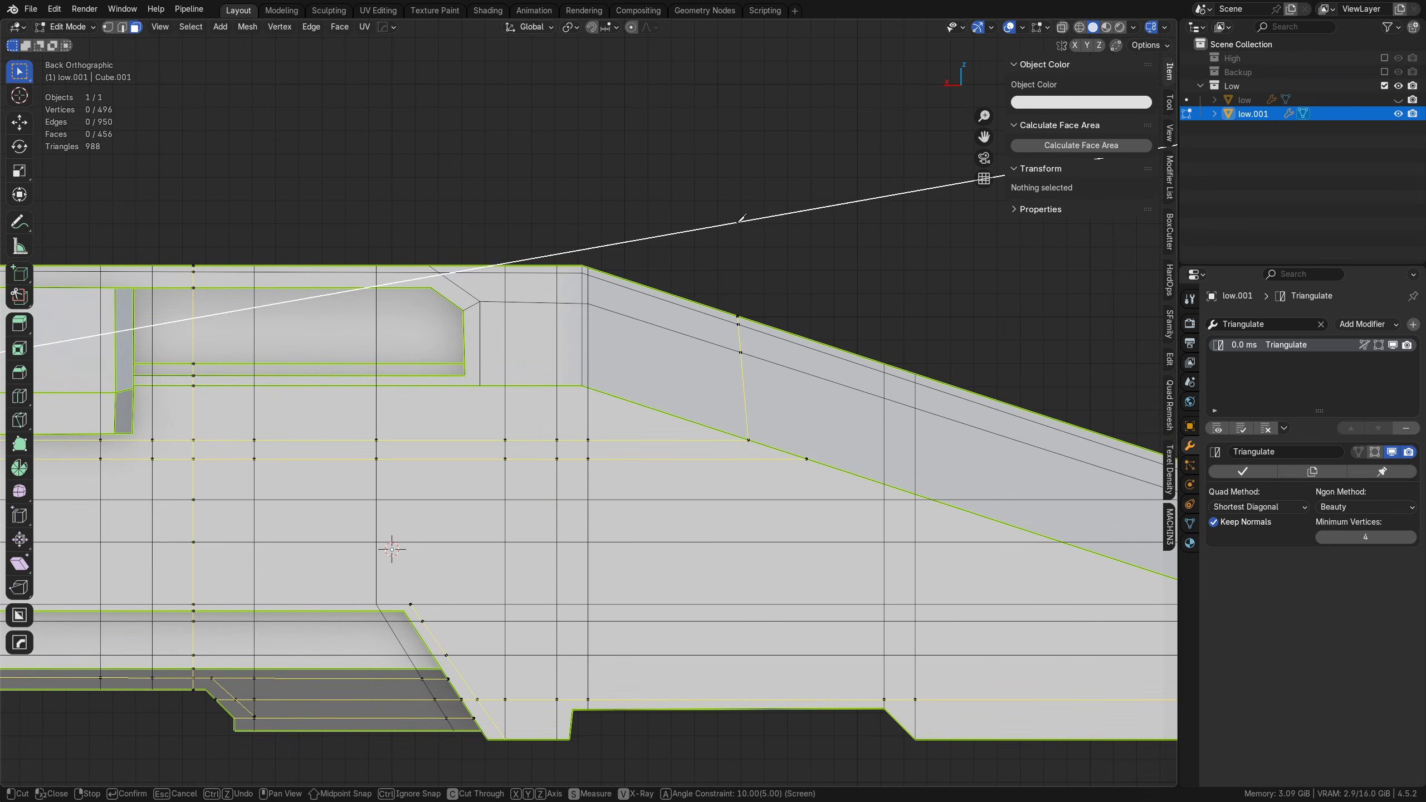
Step: Cut across the sloped nose face from the ends of the two horizontal cuts up to the roof edge
{"action": "left_click", "coordinate": [738, 316]}
{"action": "left_click", "coordinate": [808, 459]}
{"action": "left_click", "coordinate": [825, 258]}
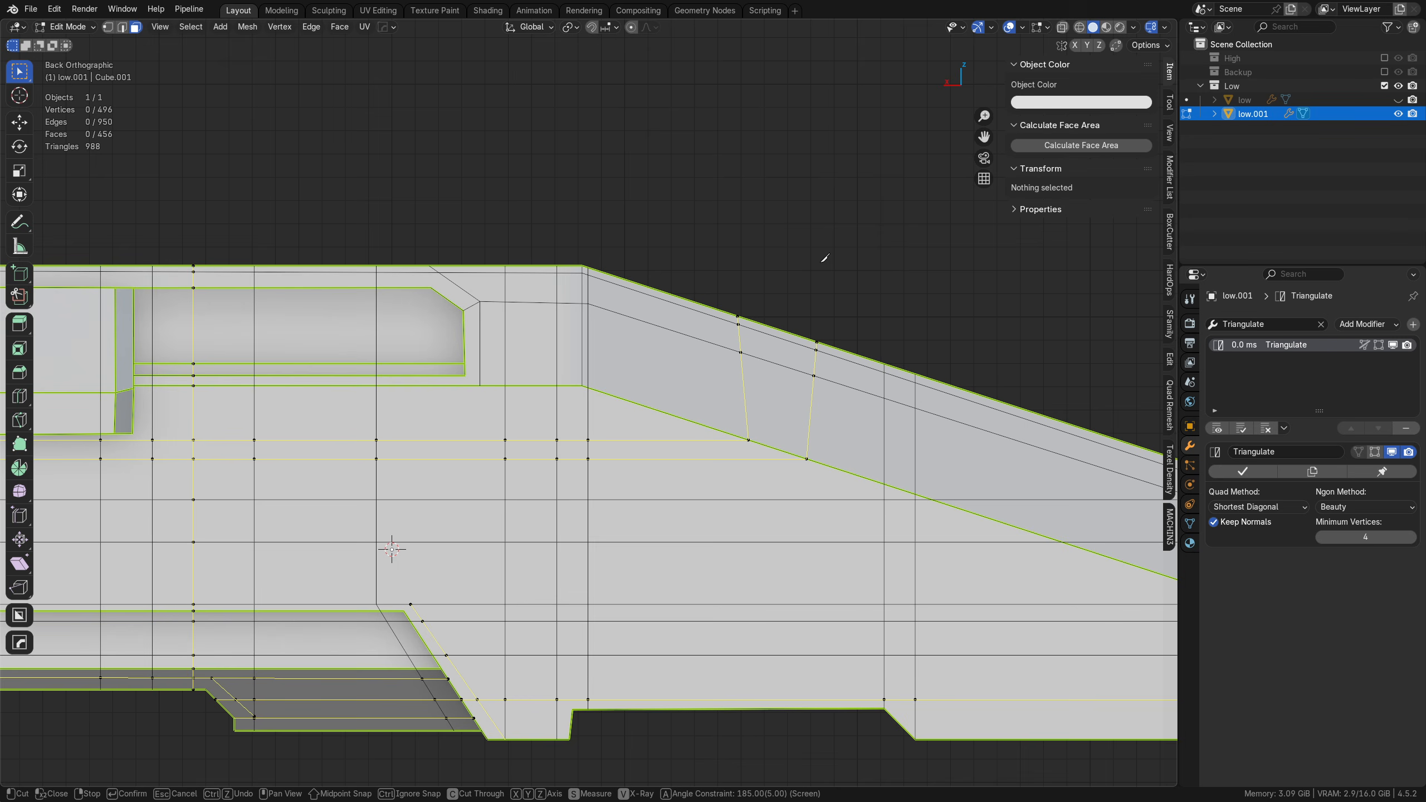
Step: Extend the two slope cuts down to the underside notch, and add a full-height vertical cut on their cabin side
{"action": "middle_click_drag", "start_coordinate": [783, 441], "coordinate": [666, 264], "text": "shift"}
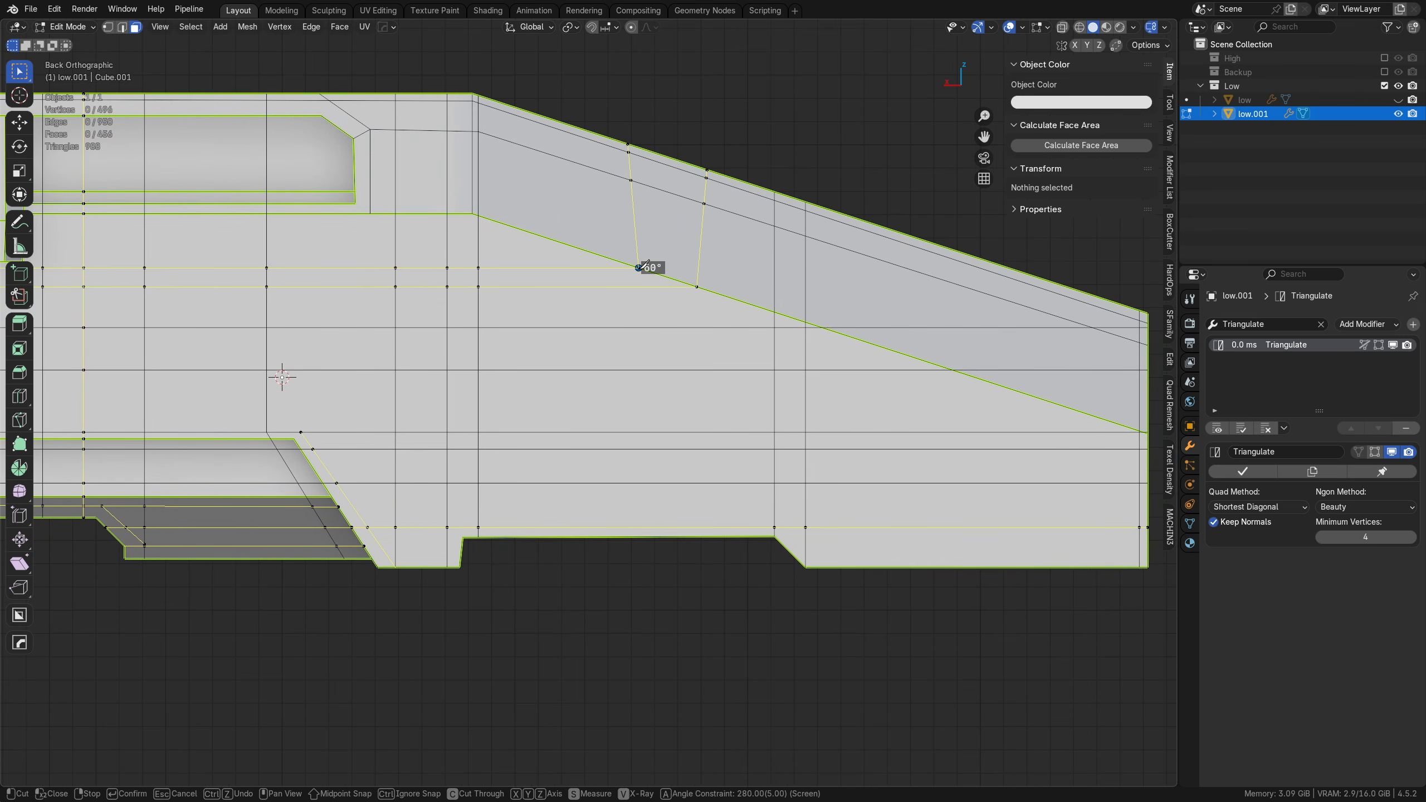
{"action": "left_click", "coordinate": [640, 268]}
{"action": "left_click_drag", "start_coordinate": [567, 77], "coordinate": [569, 597]}
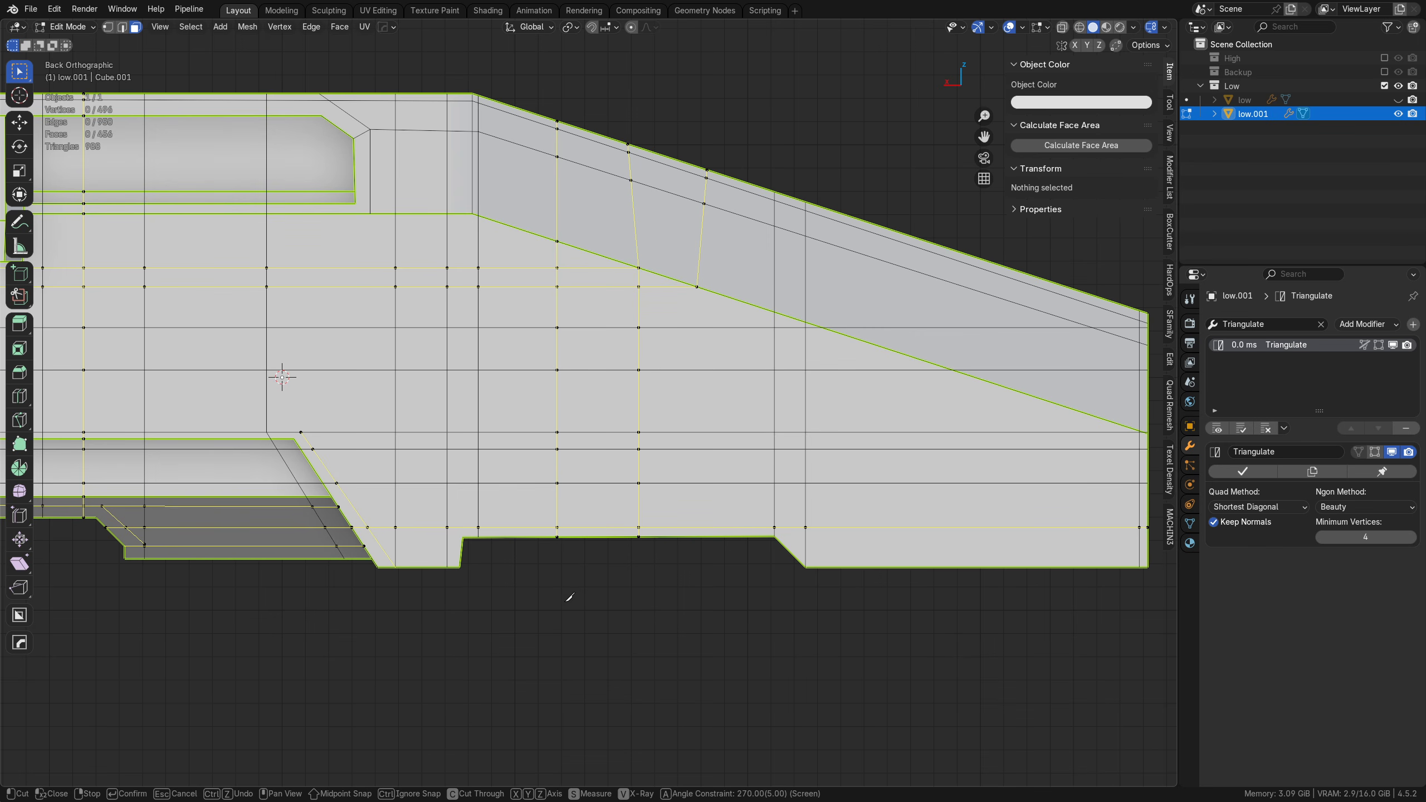
{"action": "left_click", "coordinate": [696, 287]}
{"action": "left_click", "coordinate": [704, 563]}
{"action": "right_click", "coordinate": [704, 564]}
Step: Add three full-height vertical knife cuts across the nose, spaced between the underside notch and the tip
{"action": "middle_click_drag", "start_coordinate": [853, 621], "coordinate": [730, 639], "text": "shift"}
{"action": "left_click", "coordinate": [754, 622]}
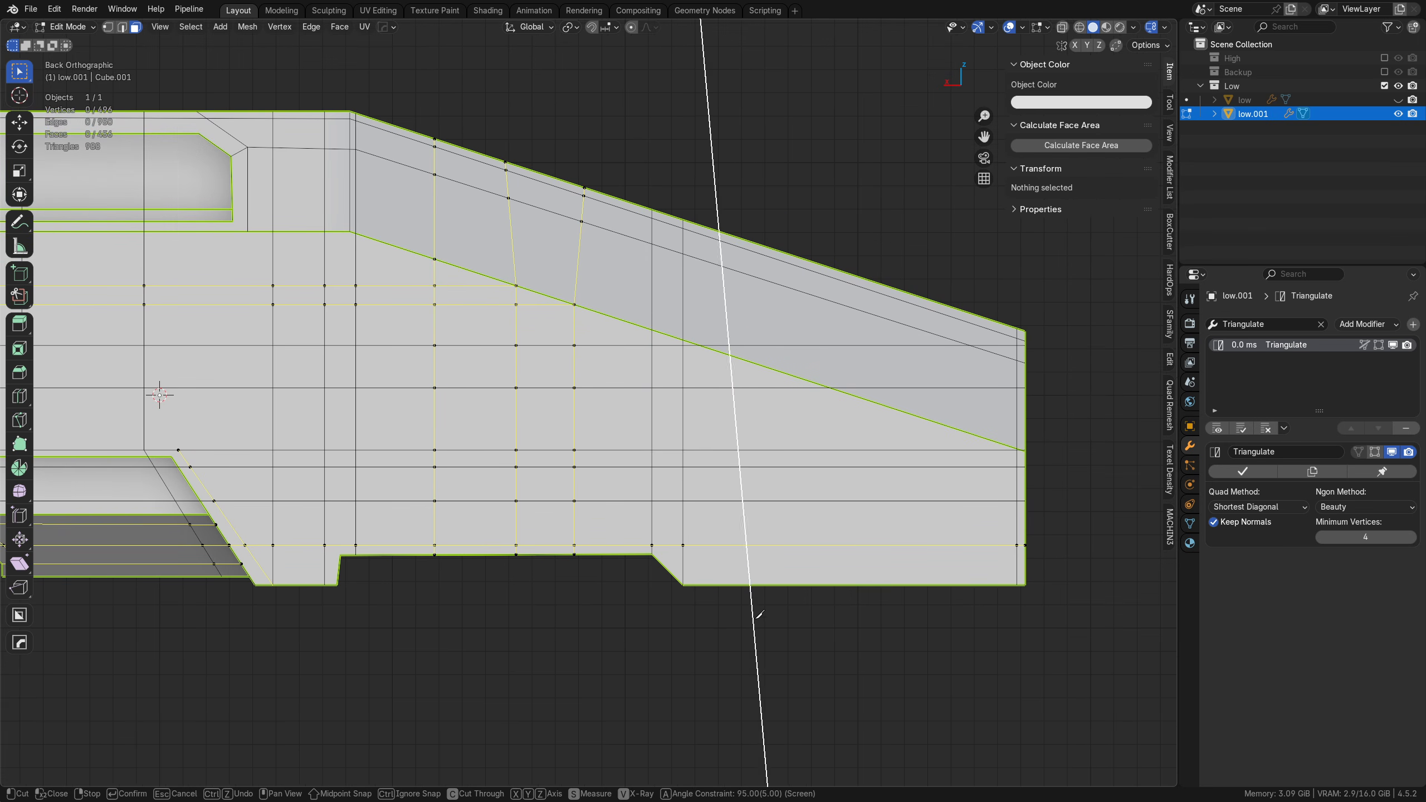
{"action": "left_click", "coordinate": [740, 107]}
{"action": "left_click", "coordinate": [839, 623]}
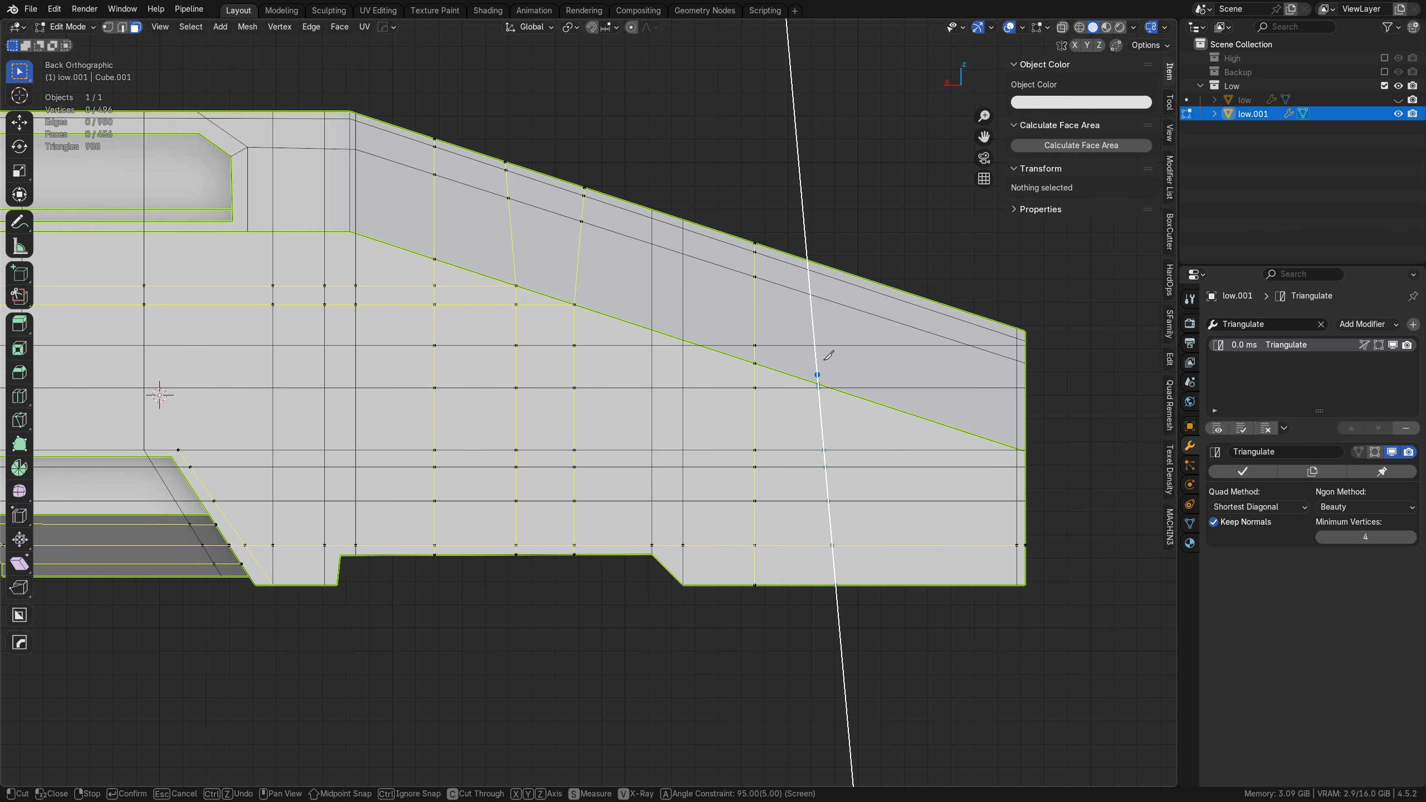
{"action": "left_click", "coordinate": [824, 157]}
{"action": "right_click", "coordinate": [822, 161]}
{"action": "left_click", "coordinate": [922, 274]}
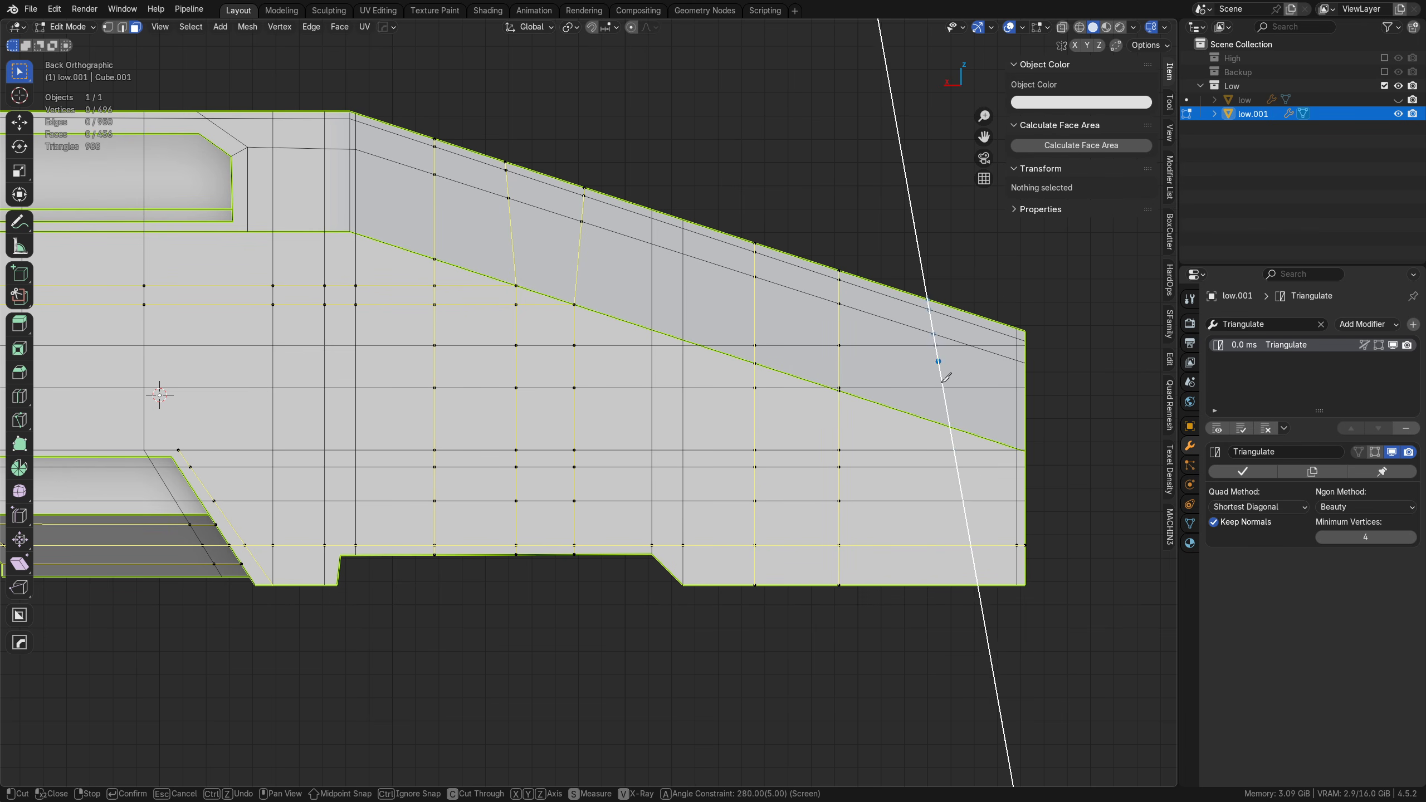
{"action": "left_click", "coordinate": [940, 639]}
{"action": "right_click", "coordinate": [939, 638]}
Step: Add a horizontal knife cut across the stepped panel's upper face, from the recess ledge line to beyond the blunt end
{"action": "middle_click_drag", "start_coordinate": [219, 446], "coordinate": [807, 577], "text": "shift"}
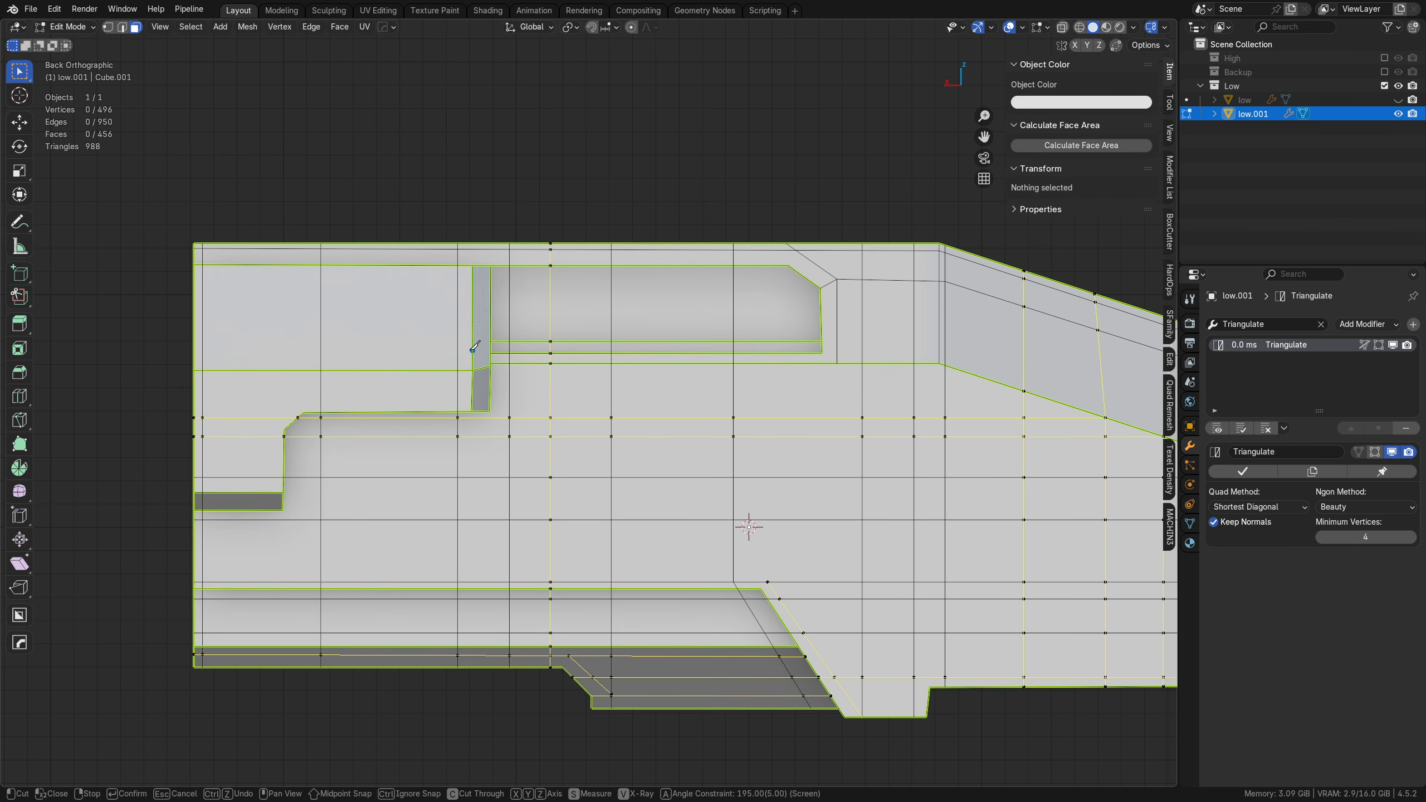
{"action": "left_click", "coordinate": [490, 341]}
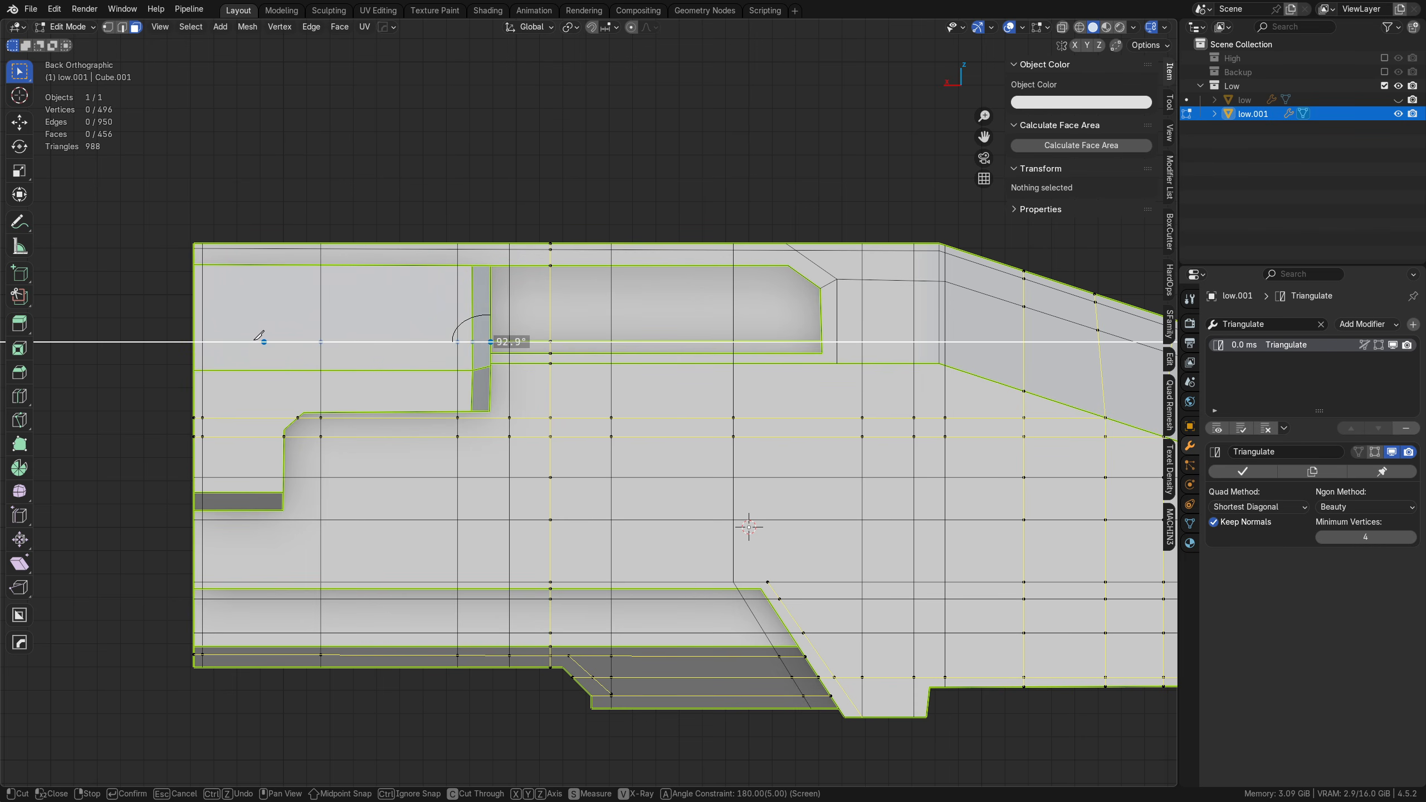
{"action": "left_click", "coordinate": [151, 339]}
{"action": "right_click", "coordinate": [151, 339]}
Step: Cut along the upper edges of the stepped panel and window recess, around the chamfered corner and down, and apply all pending cuts
{"action": "left_click", "coordinate": [425, 274]}
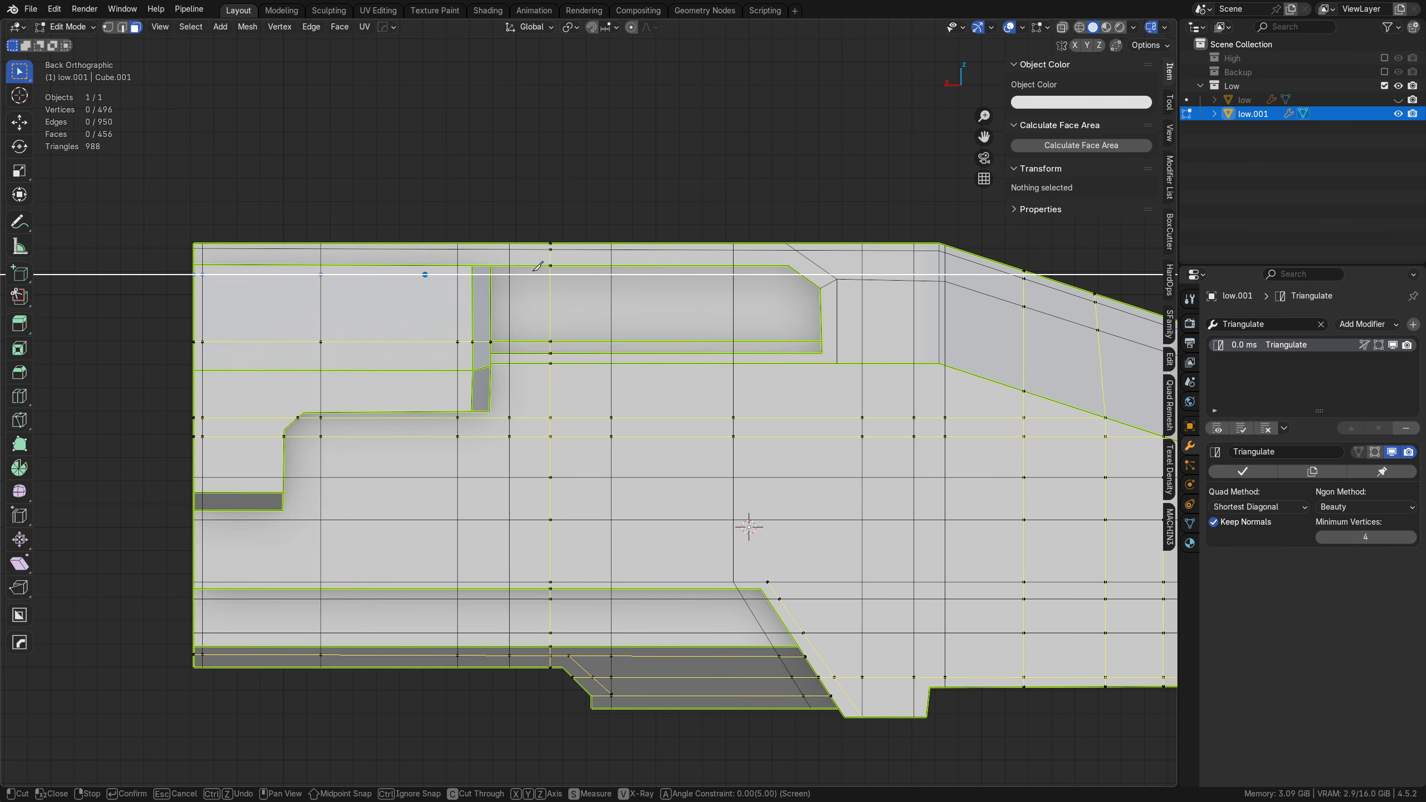
{"action": "left_click", "coordinate": [782, 274]}
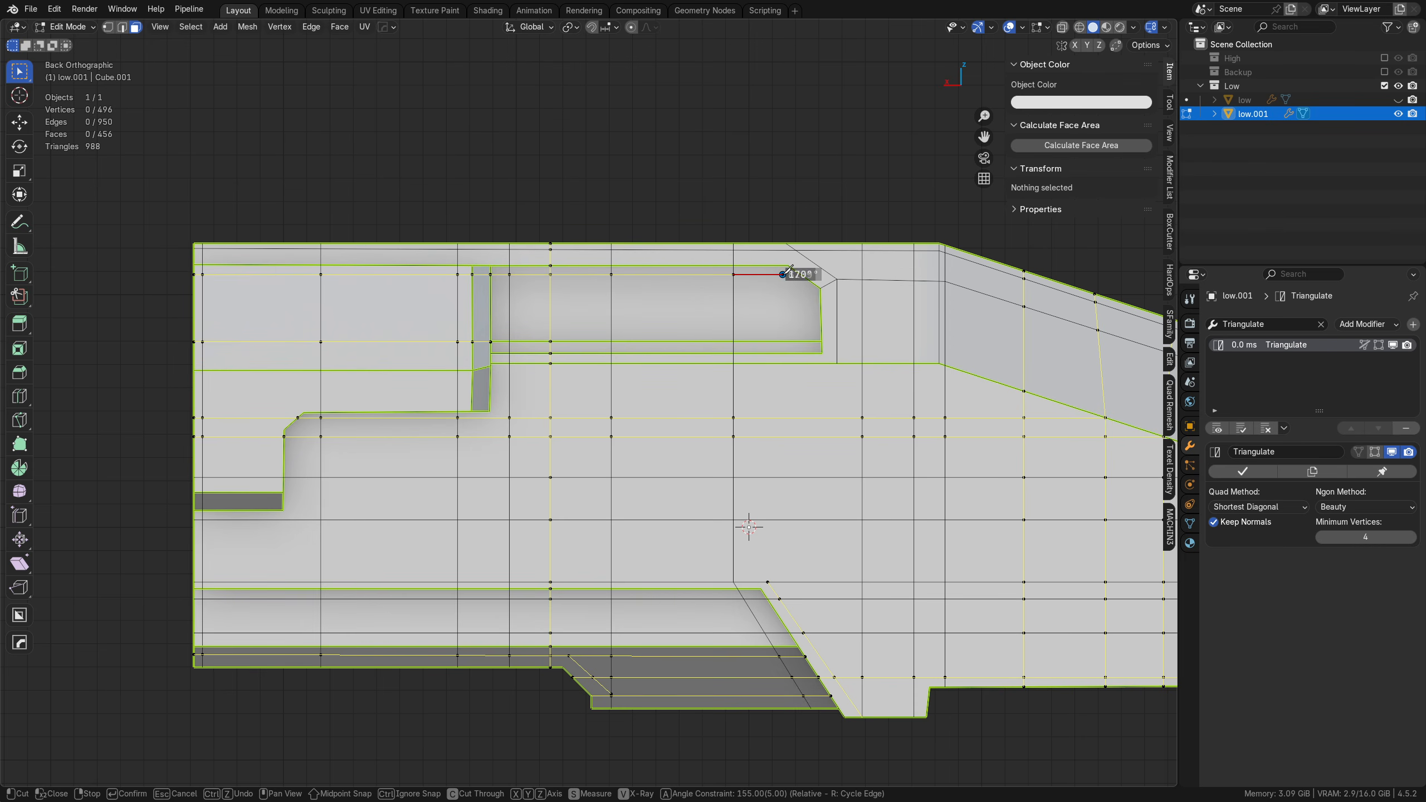
{"action": "left_click", "coordinate": [809, 292]}
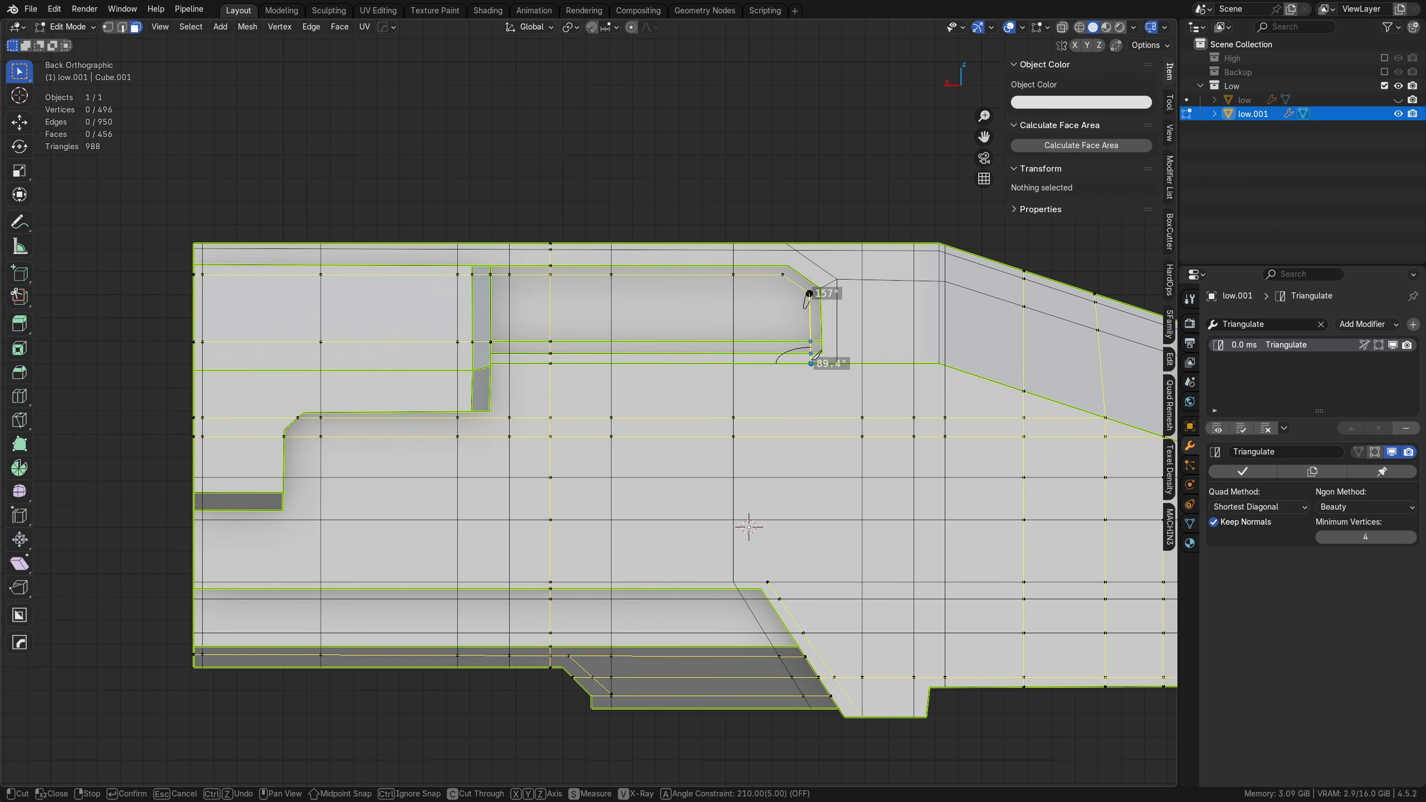
{"action": "key", "text": "Return"}
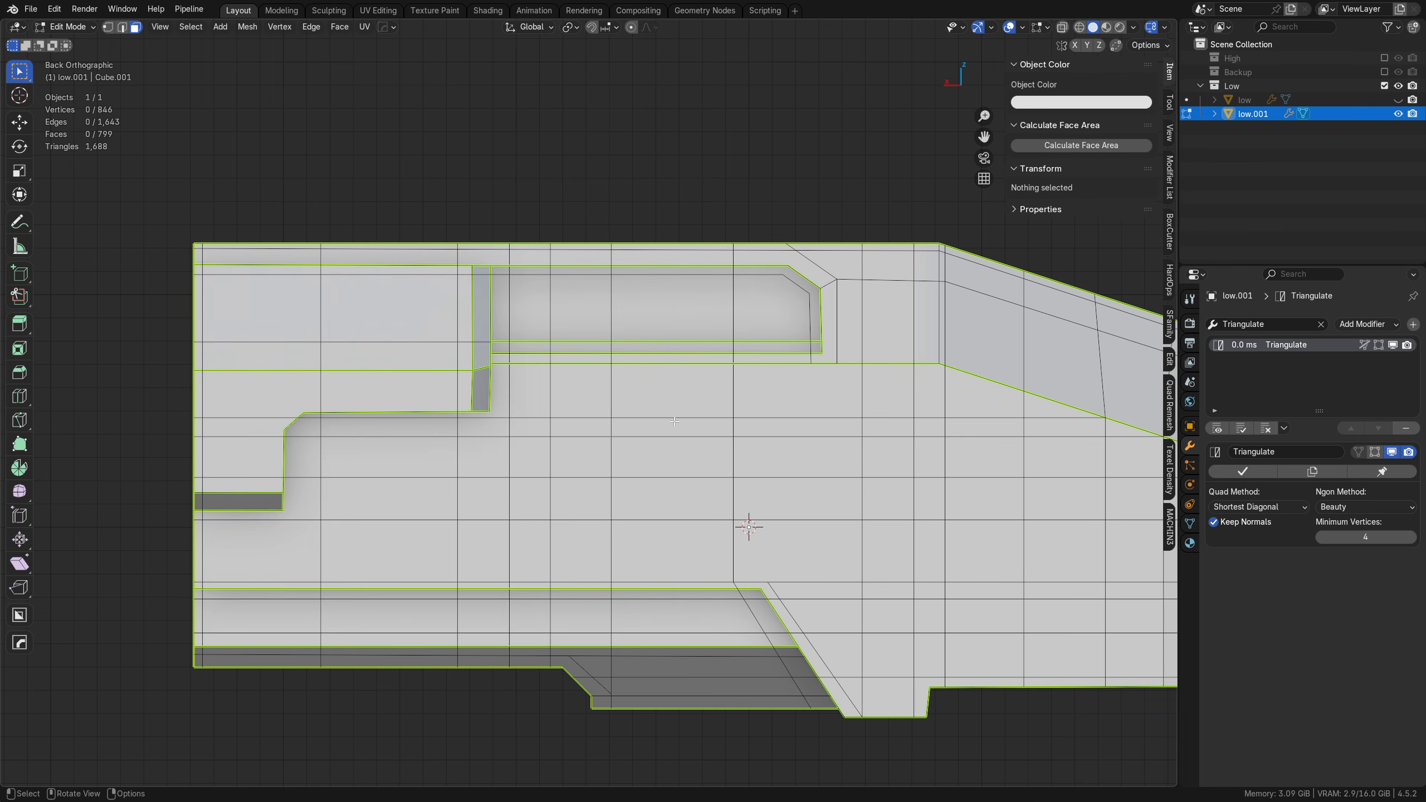
{"action": "middle_click_drag", "start_coordinate": [673, 421], "coordinate": [400, 357]}
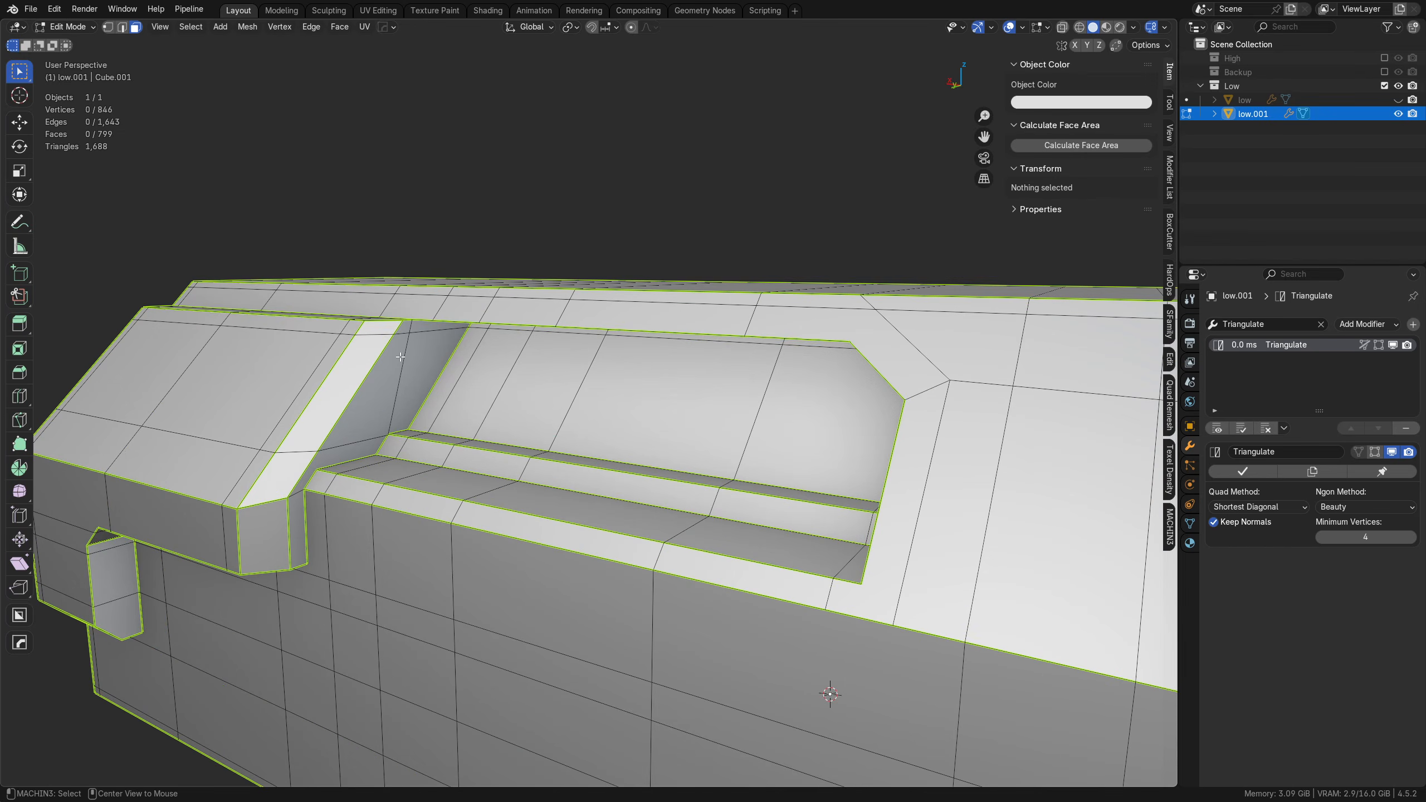
{"action": "middle_click", "coordinate": [400, 357], "text": "alt"}
{"action": "scroll", "coordinate": [401, 357], "scroll_direction": "up", "scroll_amount": 3}
{"action": "middle_click_drag", "start_coordinate": [573, 512], "coordinate": [531, 500]}
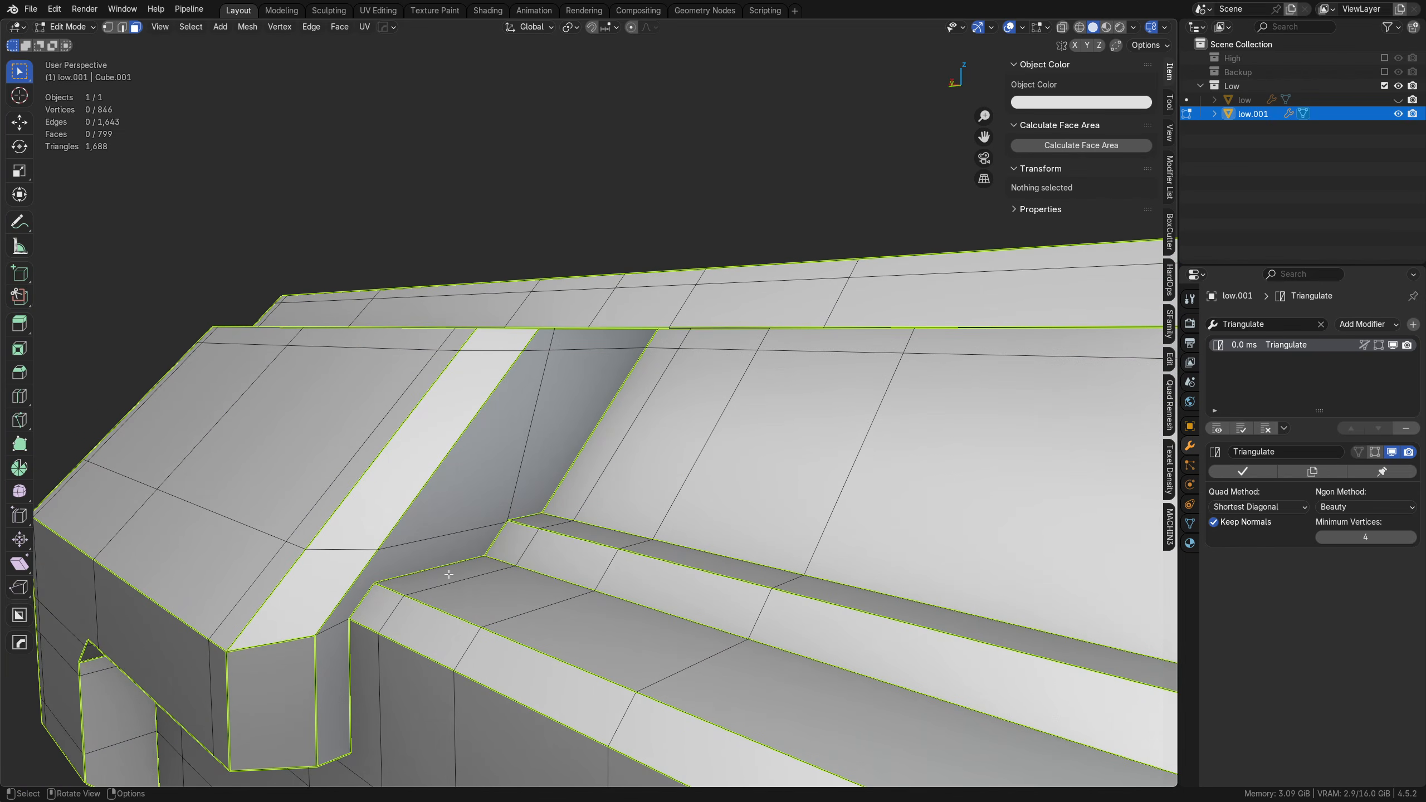
{"action": "middle_click_drag", "start_coordinate": [448, 574], "coordinate": [479, 510]}
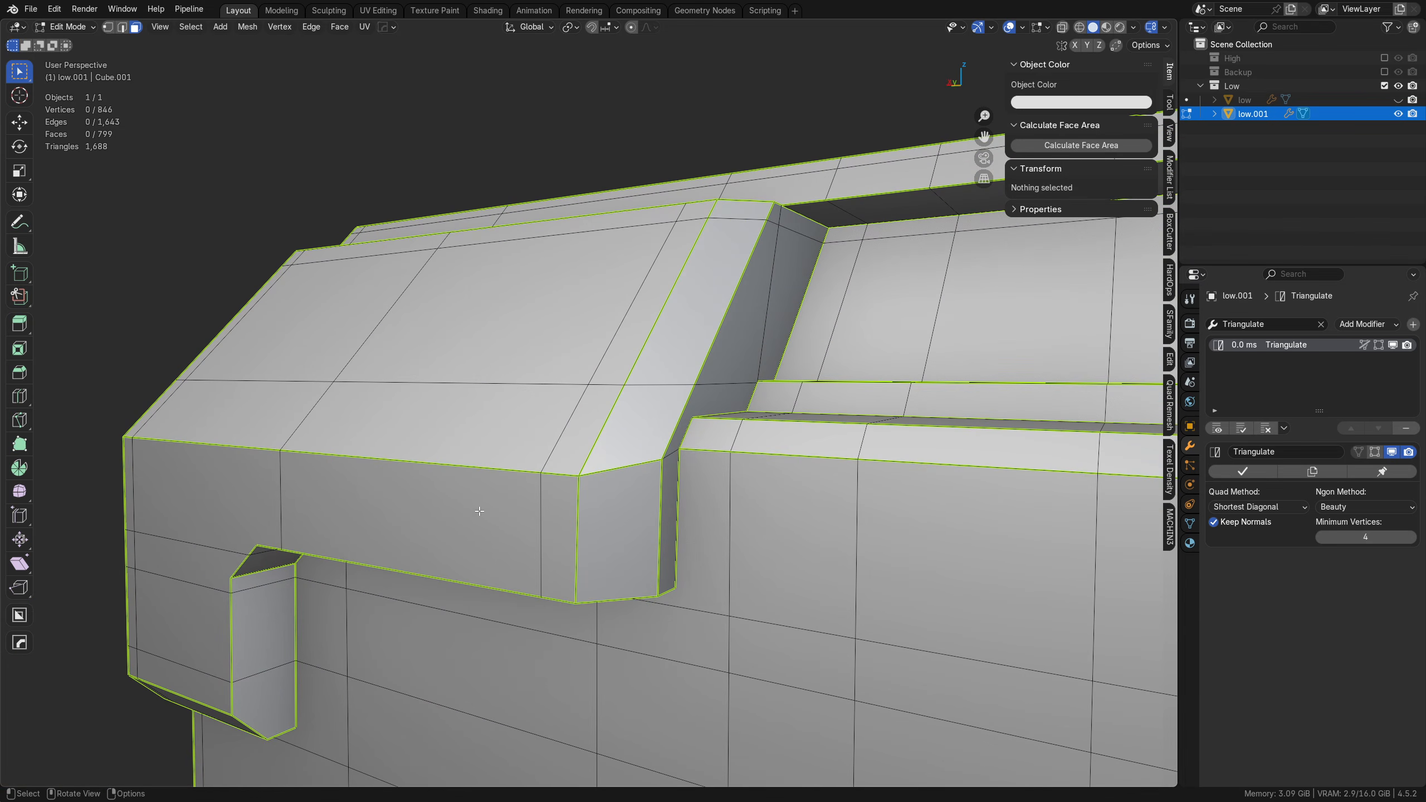
{"action": "key", "text": "k"}
{"action": "left_click", "coordinate": [674, 572]}
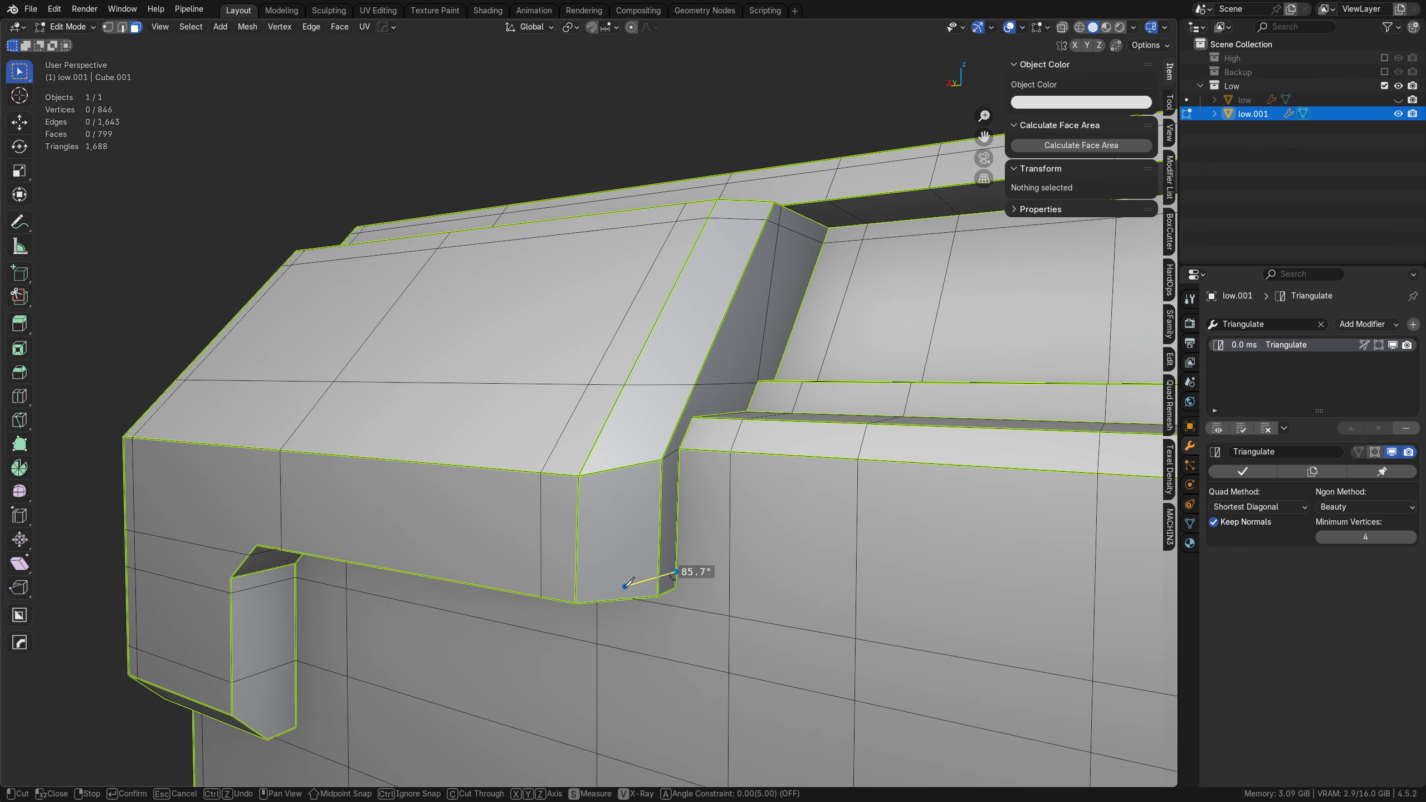
{"action": "left_click", "coordinate": [576, 582]}
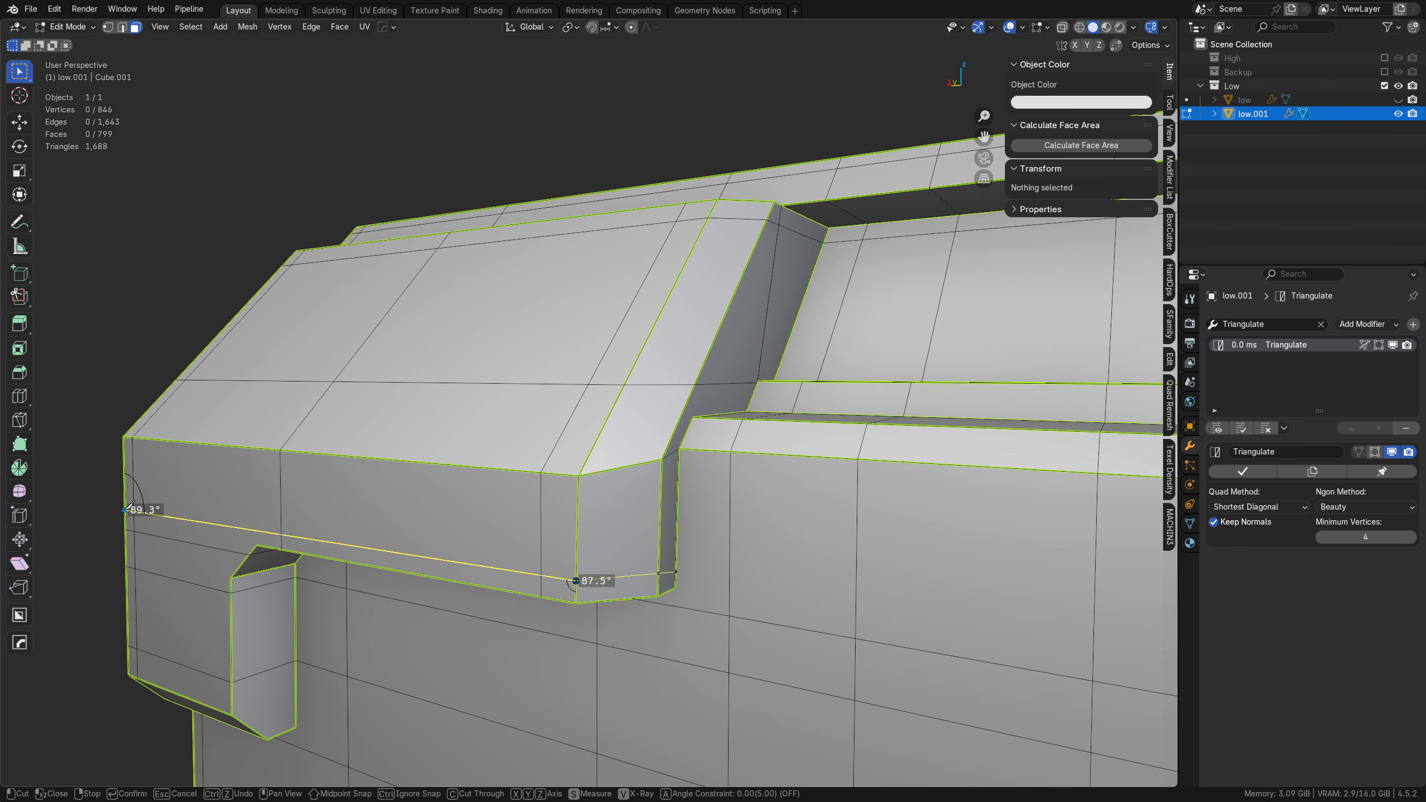
{"action": "key", "text": "Escape"}
Step: In the back orthographic view, add horizontal knife cuts across the stepped panel's side face near its lower and upper edges
{"action": "middle_click_drag", "start_coordinate": [127, 509], "coordinate": [185, 520], "text": "alt"}
{"action": "scroll", "coordinate": [1126, 707], "scroll_direction": "down", "scroll_amount": 2}
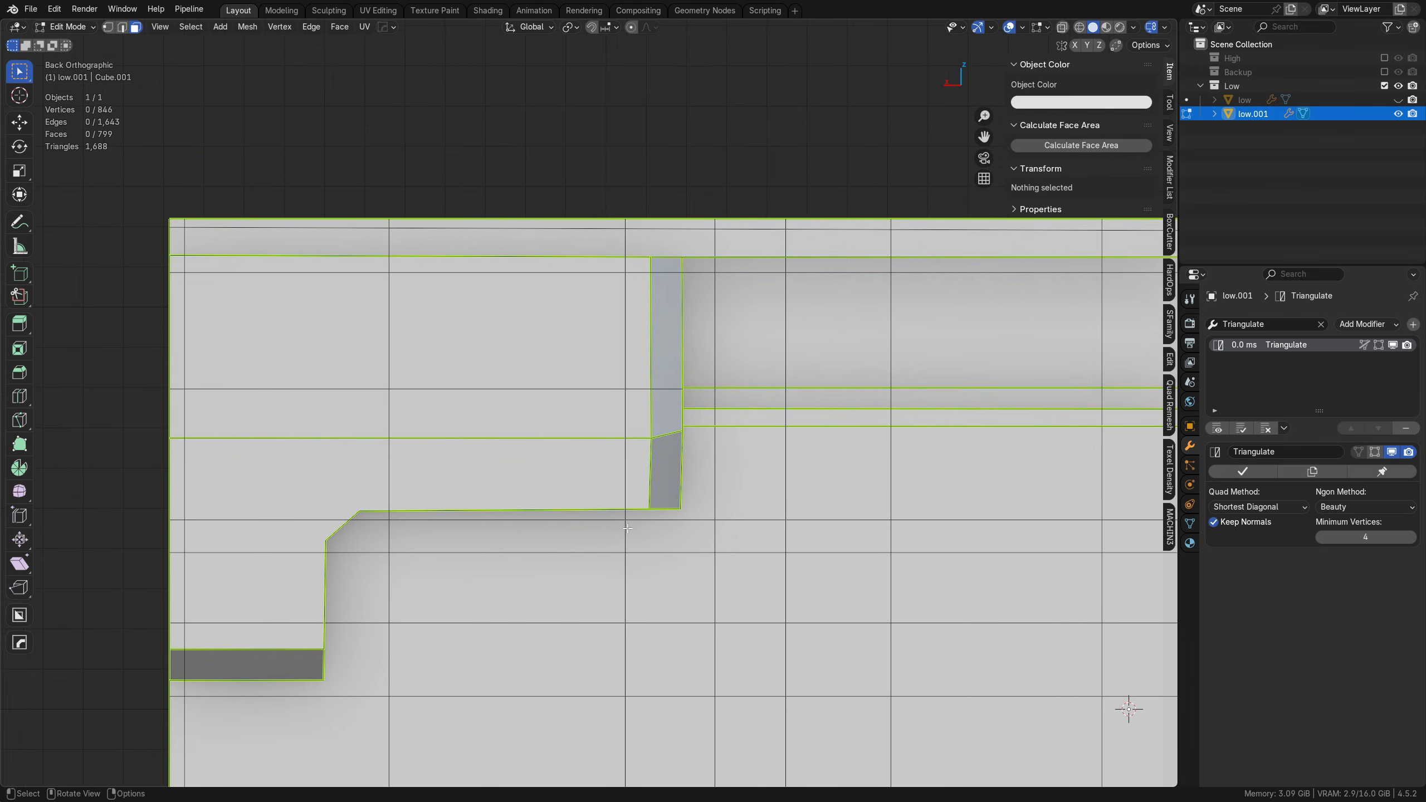
{"action": "middle_click_drag", "start_coordinate": [677, 542], "coordinate": [776, 546], "text": "shift"}
{"action": "key", "text": "k"}
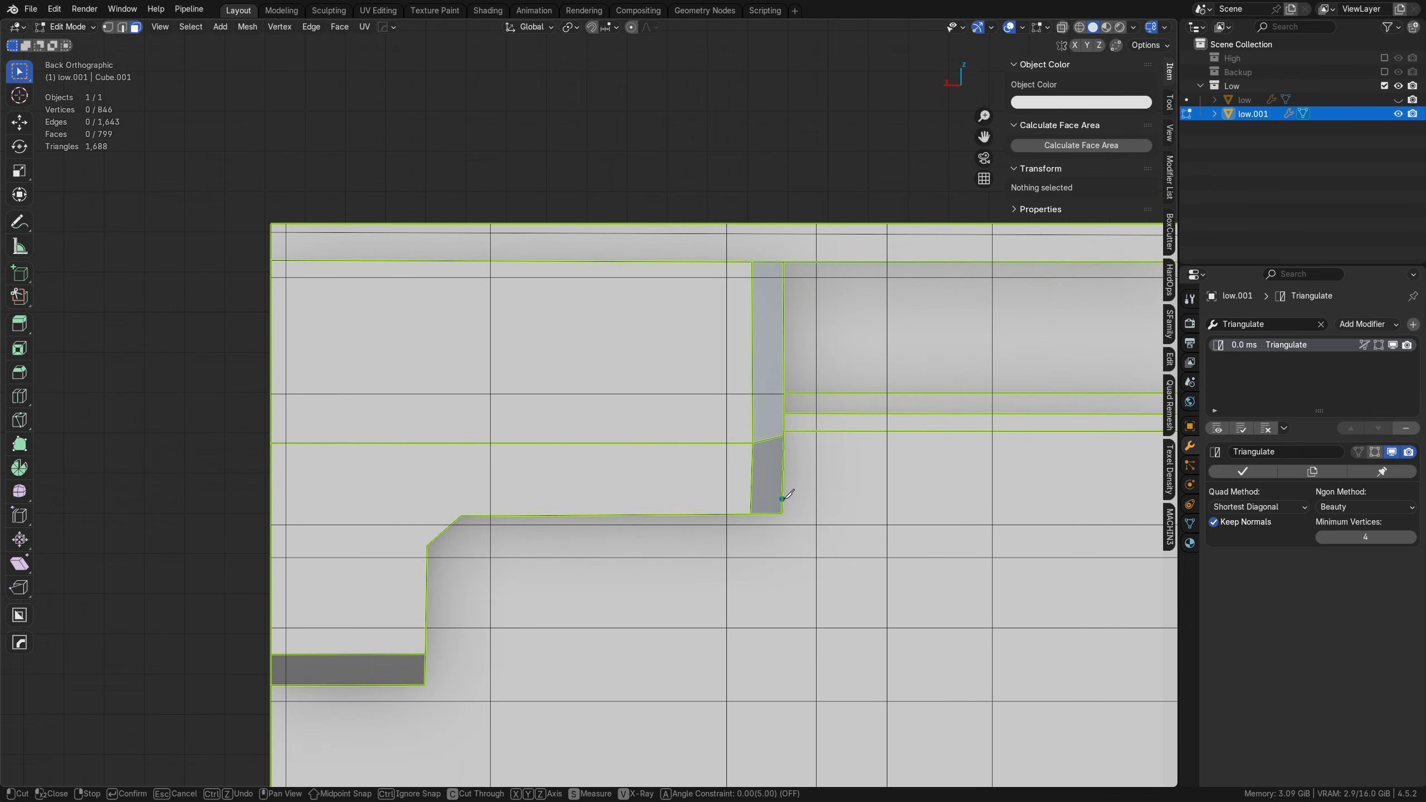
{"action": "left_click", "coordinate": [272, 504]}
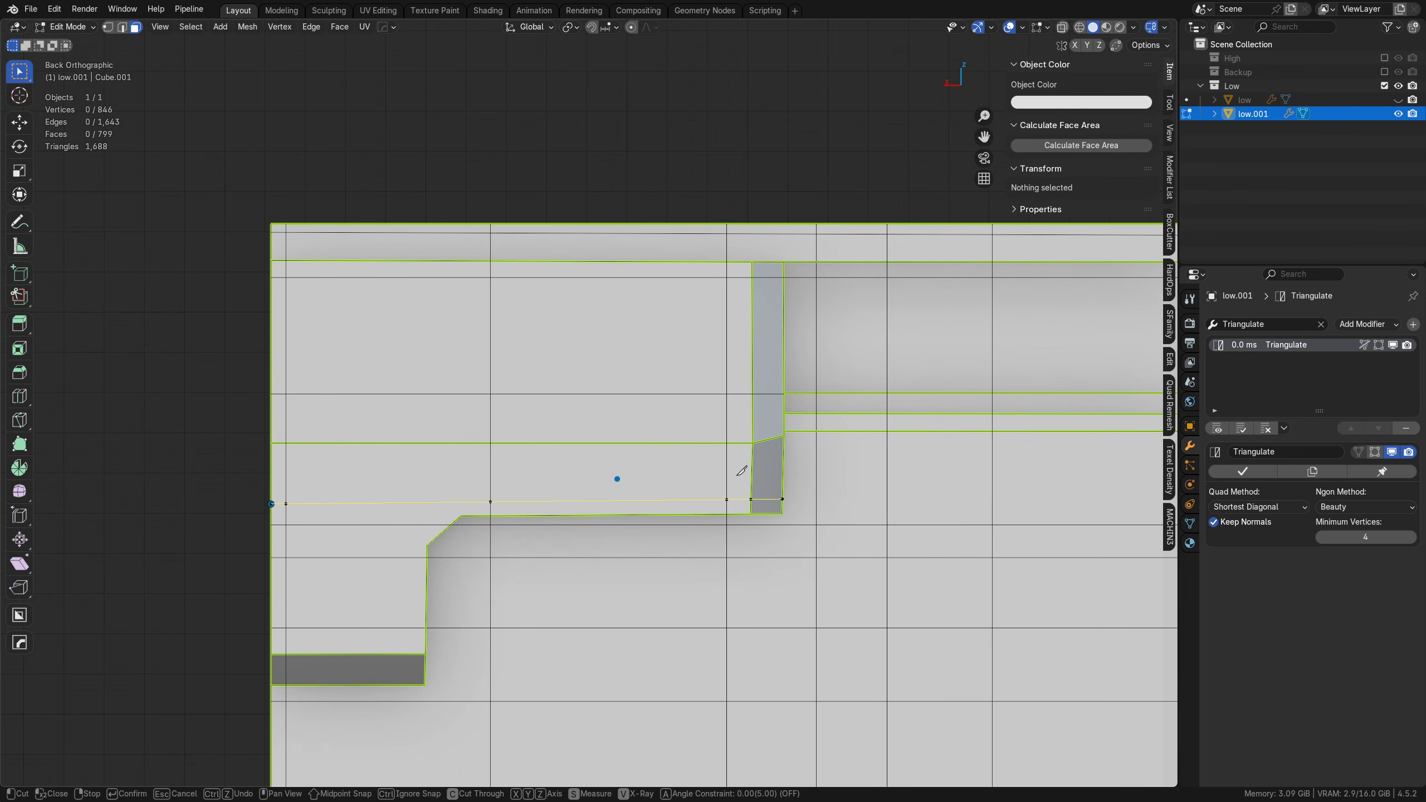
{"action": "left_click", "coordinate": [783, 455]}
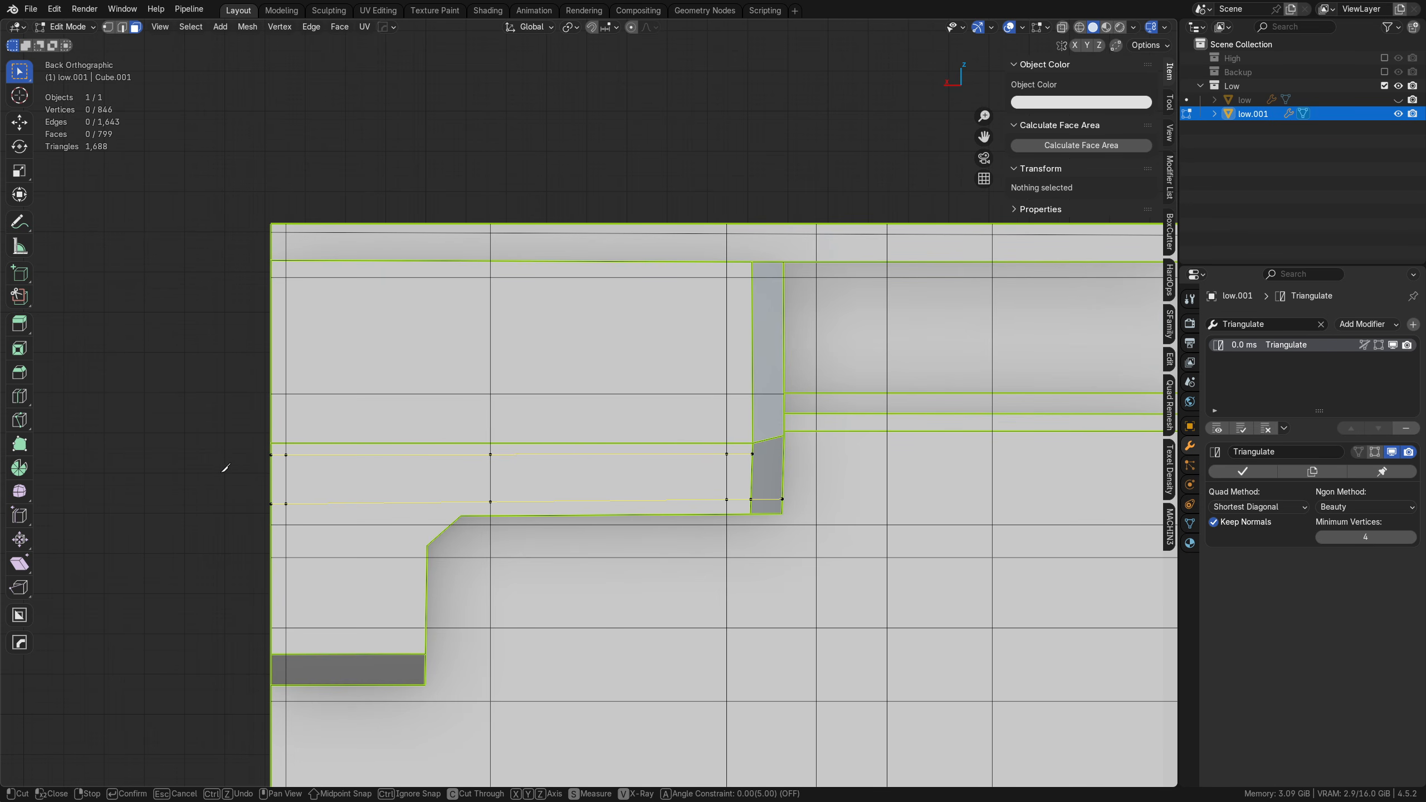
{"action": "key", "text": "Return"}
Step: Start a knife cut up the window recess's end wall beside the stepped panel and along its upper wall, near the outer rim
{"action": "middle_click_drag", "start_coordinate": [225, 468], "coordinate": [799, 478]}
{"action": "scroll", "coordinate": [733, 451], "scroll_direction": "up", "scroll_amount": 3}
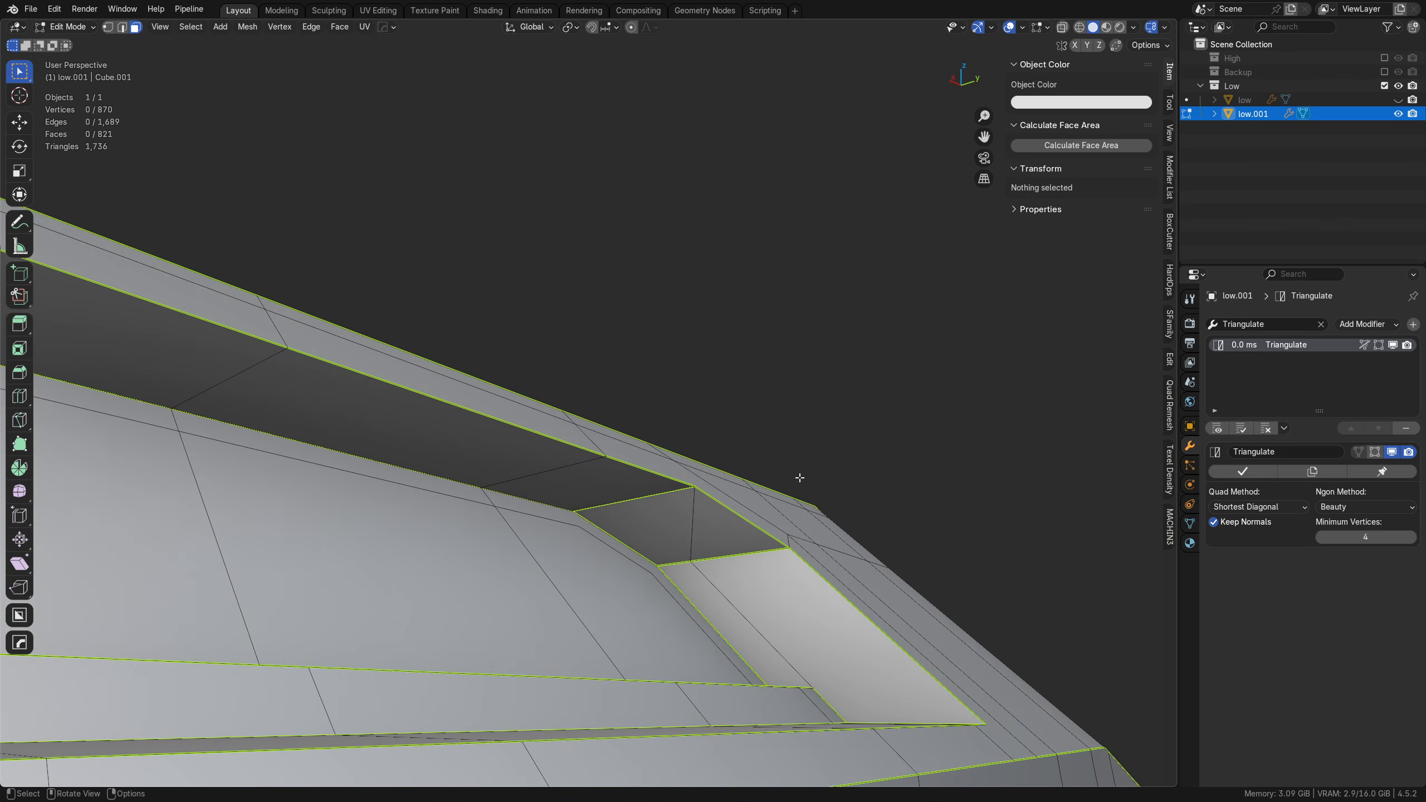
{"action": "middle_click_drag", "start_coordinate": [738, 574], "coordinate": [630, 465]}
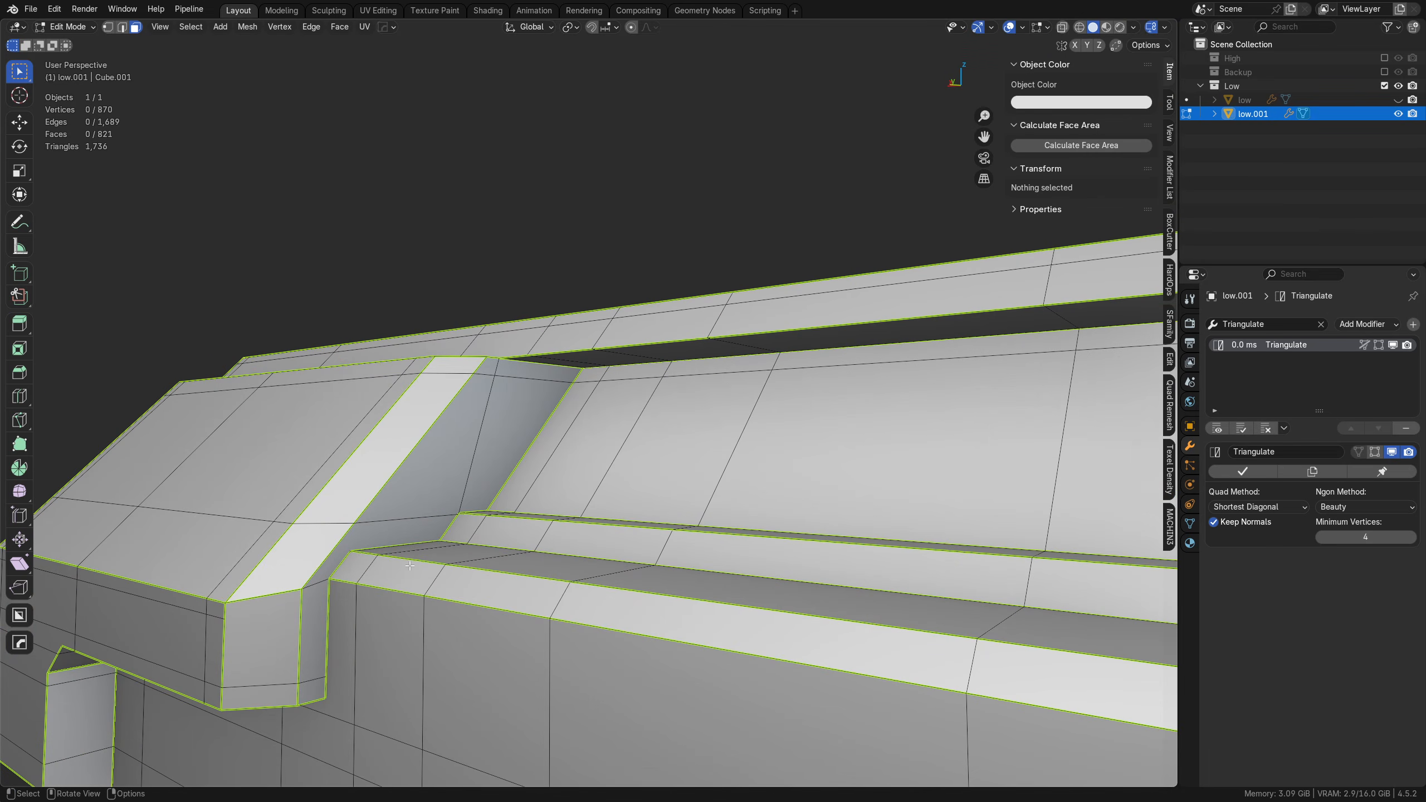
{"action": "key", "text": "k"}
{"action": "middle_click_drag", "start_coordinate": [359, 548], "coordinate": [354, 506]}
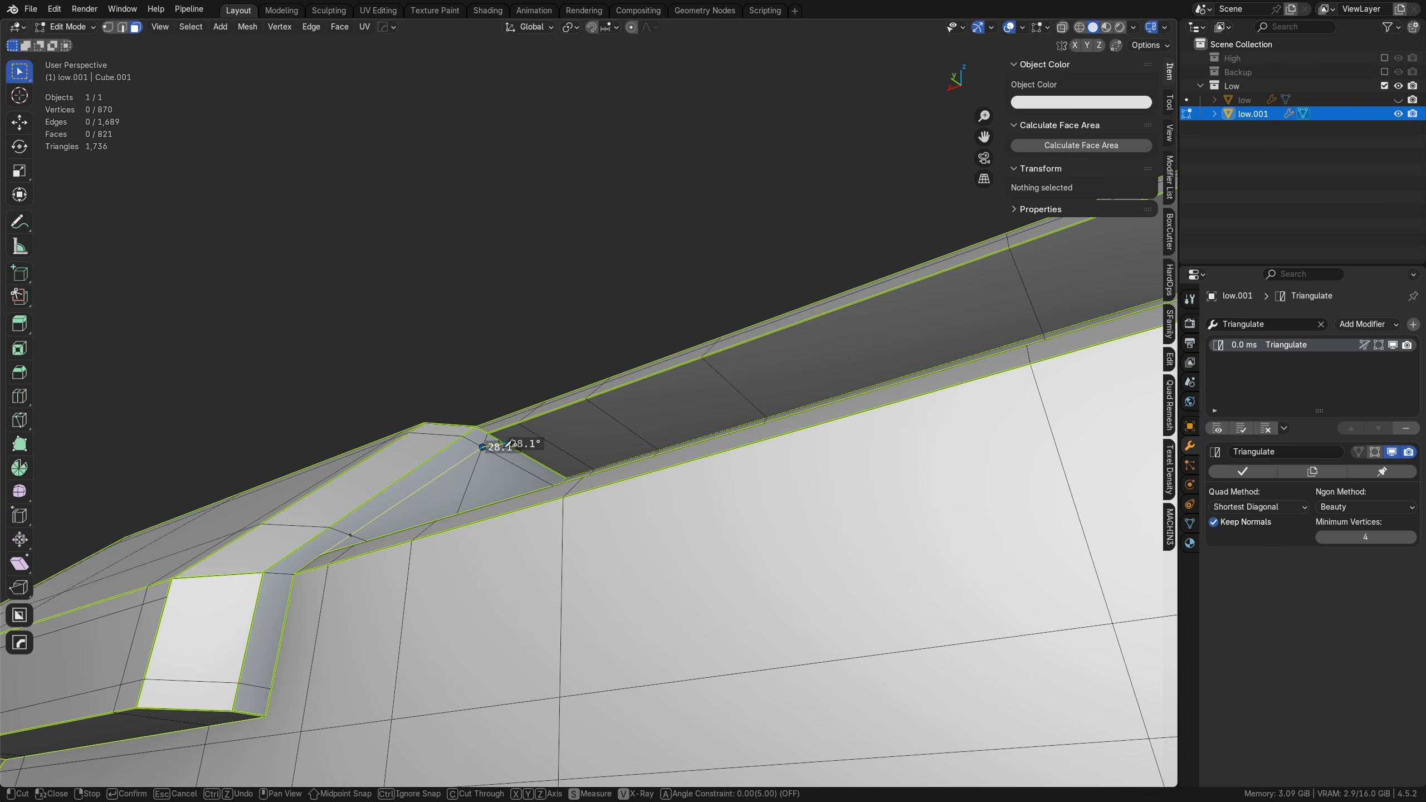
{"action": "left_click", "coordinate": [599, 409]}
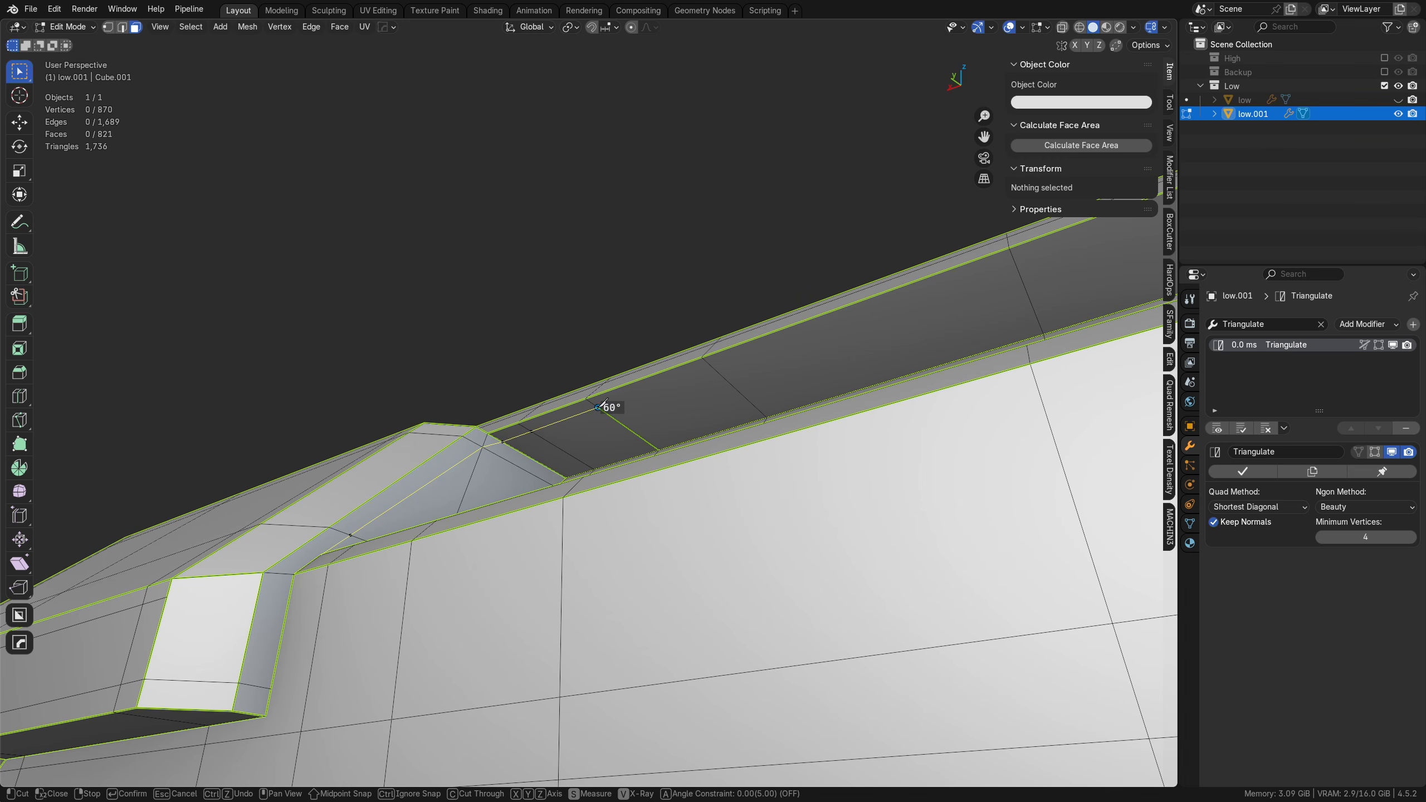
{"action": "middle_click_drag", "start_coordinate": [658, 449], "coordinate": [604, 545]}
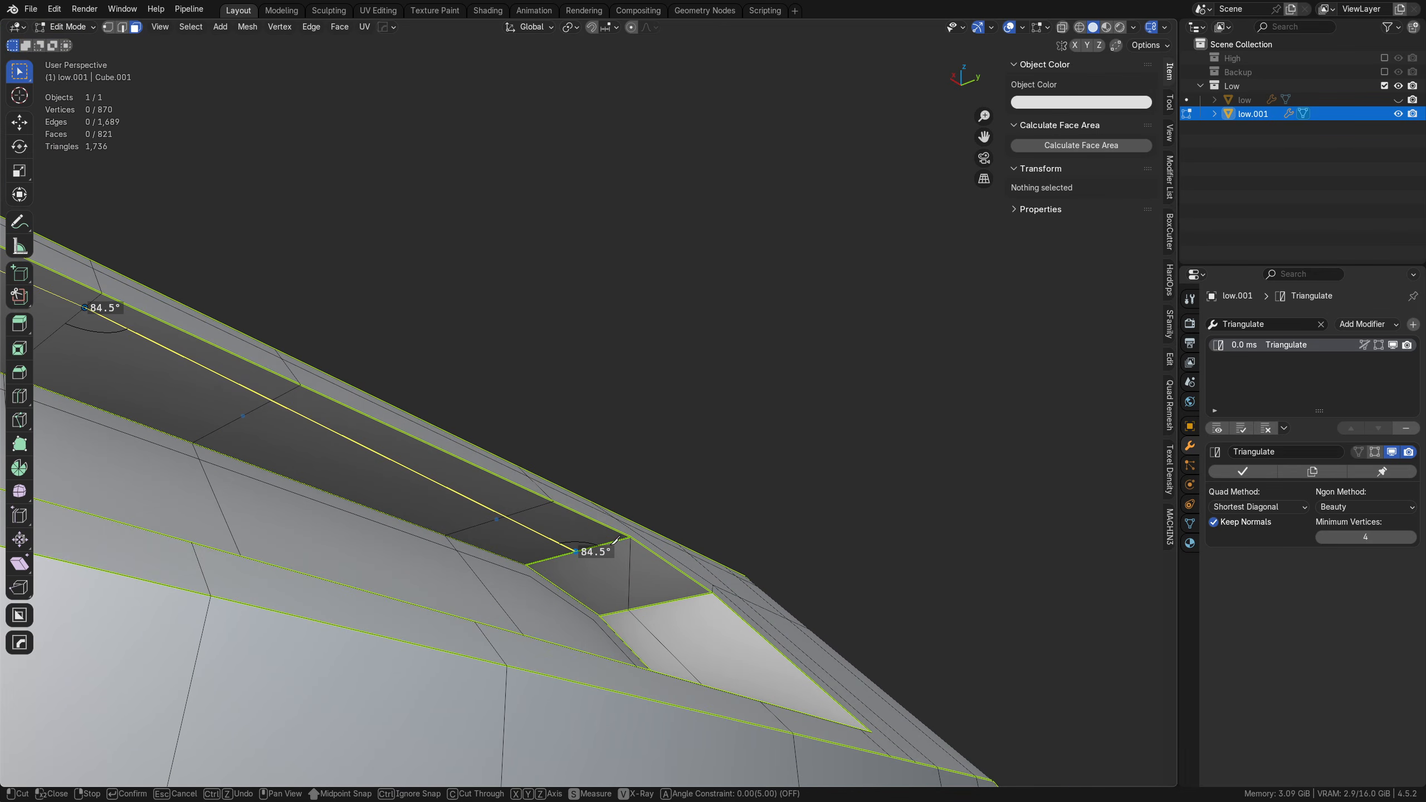
Step: Continue the rim cut around the chamfered corner and far end wall, back along the lower ledge to its start, and apply it
{"action": "left_click", "coordinate": [606, 542]}
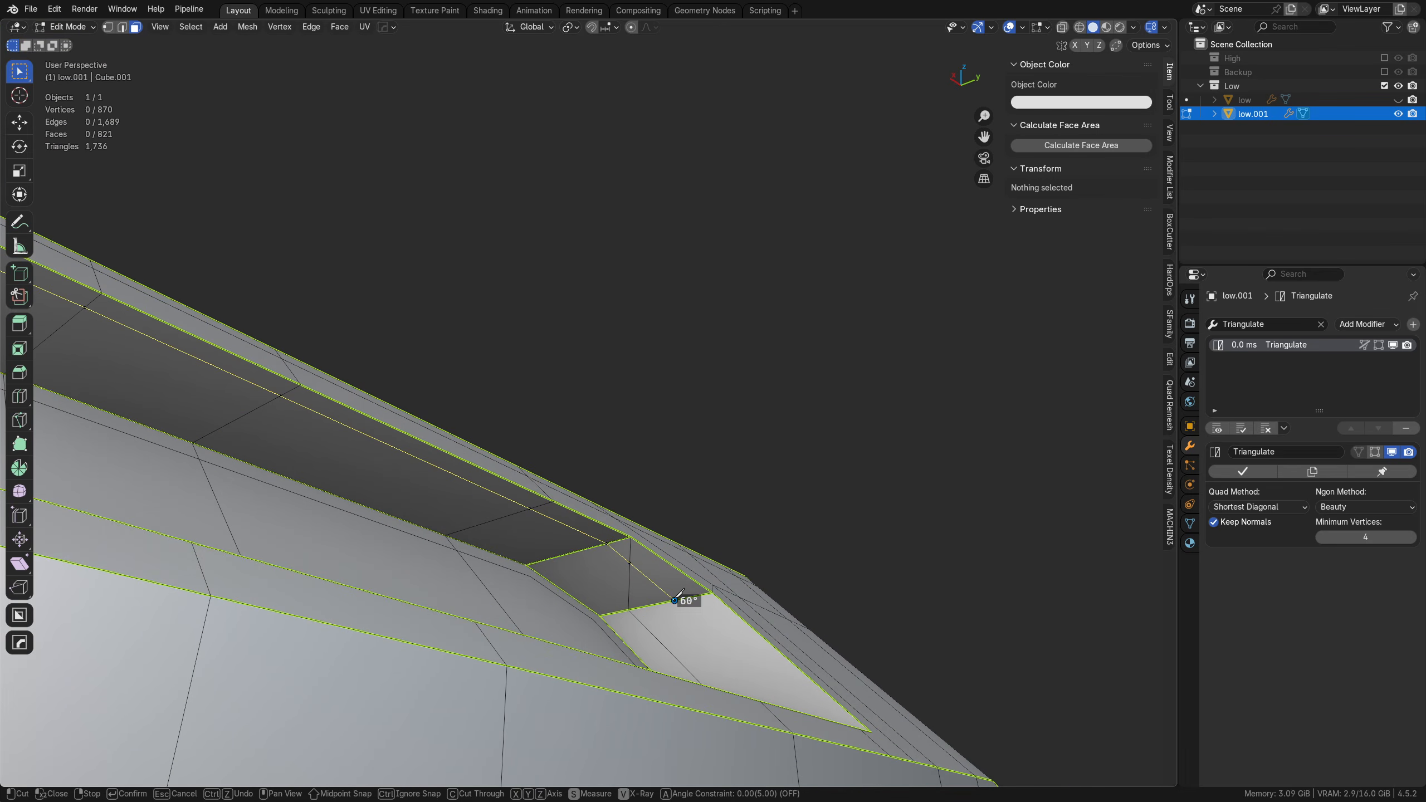
{"action": "middle_click_drag", "start_coordinate": [685, 592], "coordinate": [726, 668]}
{"action": "left_click", "coordinate": [748, 600]}
{"action": "middle_click_drag", "start_coordinate": [764, 591], "coordinate": [241, 539]}
{"action": "left_click", "coordinate": [227, 501]}
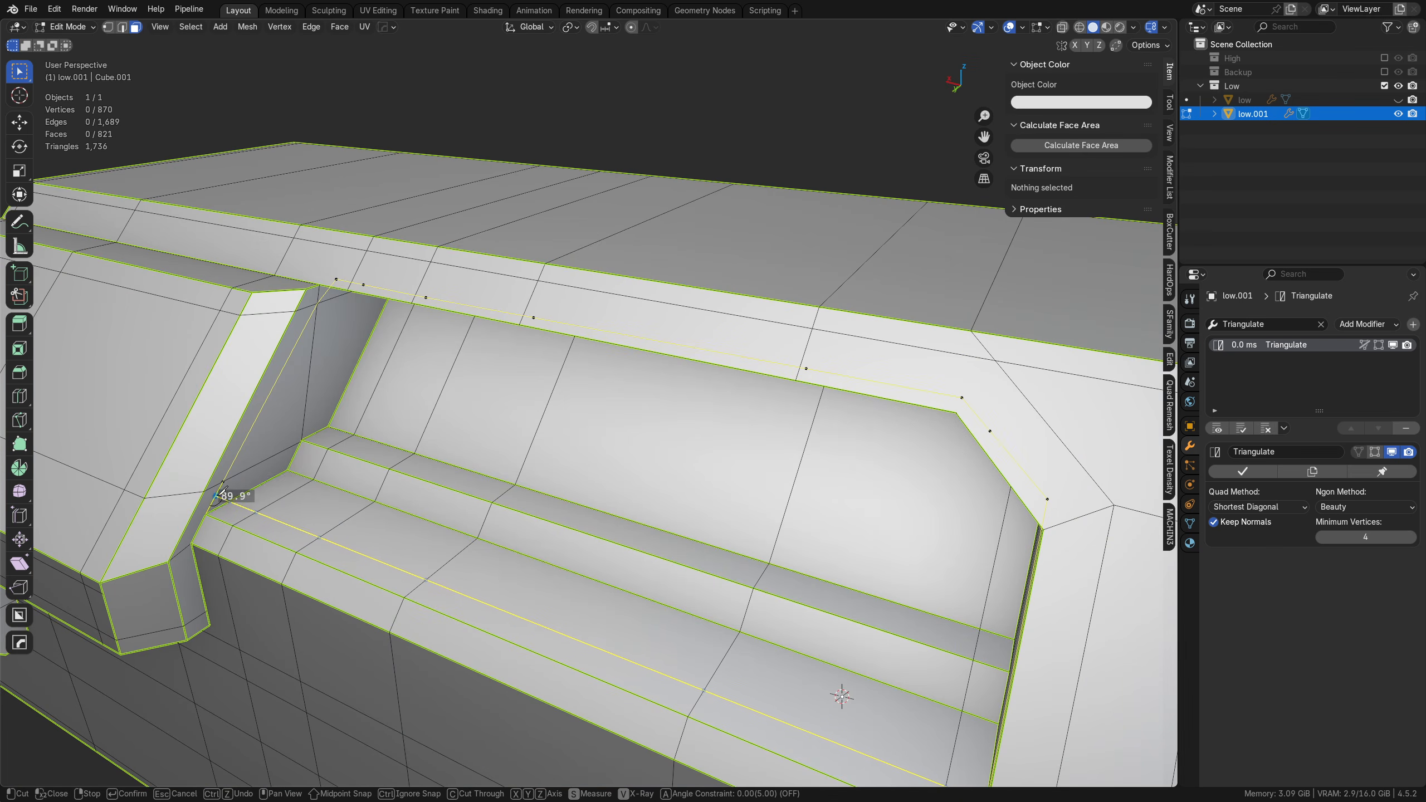
{"action": "key", "text": "Return"}
Step: Add a knife cut near the recess walls' inner edge, from the chamfered corner along the upper wall to the stepped panel's end wall
{"action": "middle_click_drag", "start_coordinate": [640, 635], "coordinate": [761, 450]}
{"action": "key", "text": "k"}
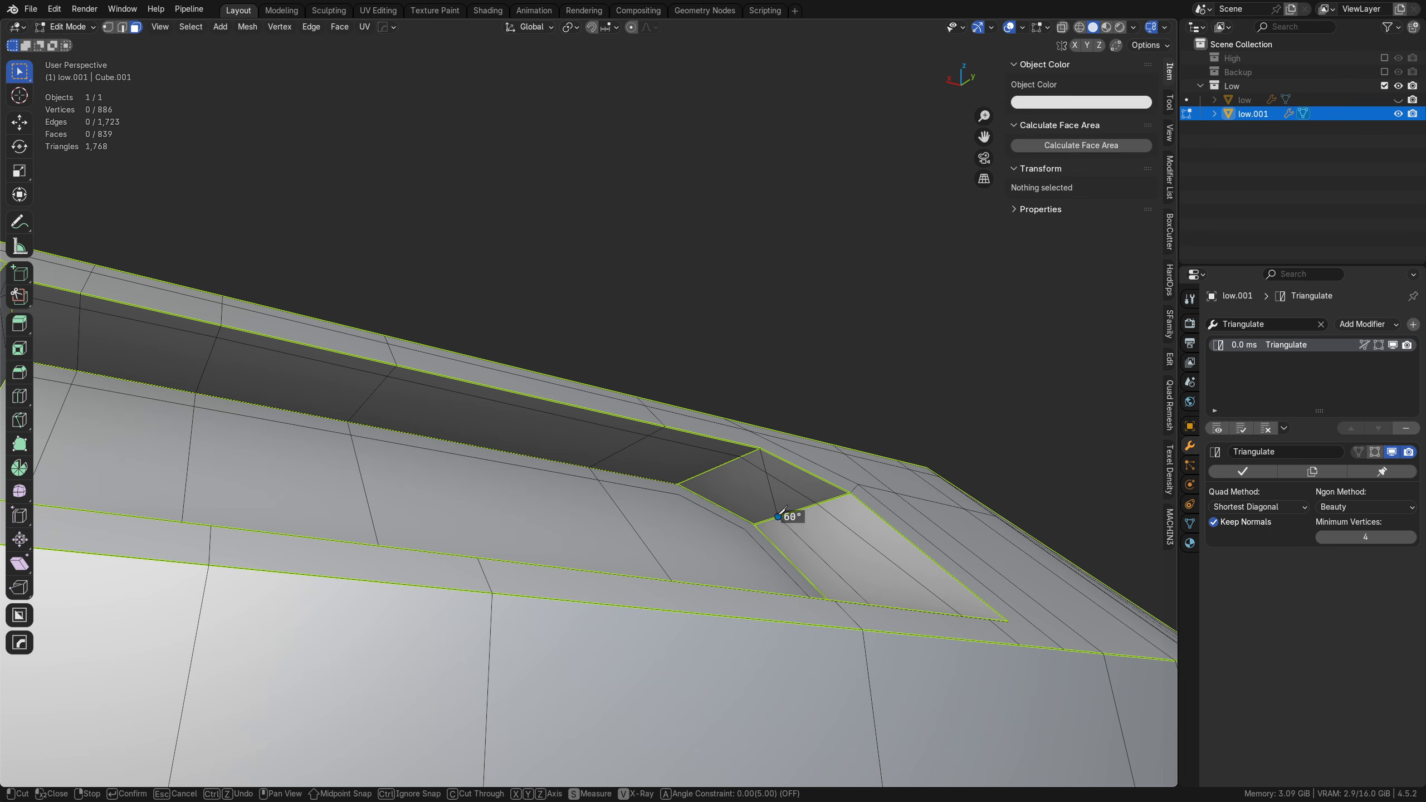
{"action": "middle_click_drag", "start_coordinate": [716, 471], "coordinate": [437, 471]}
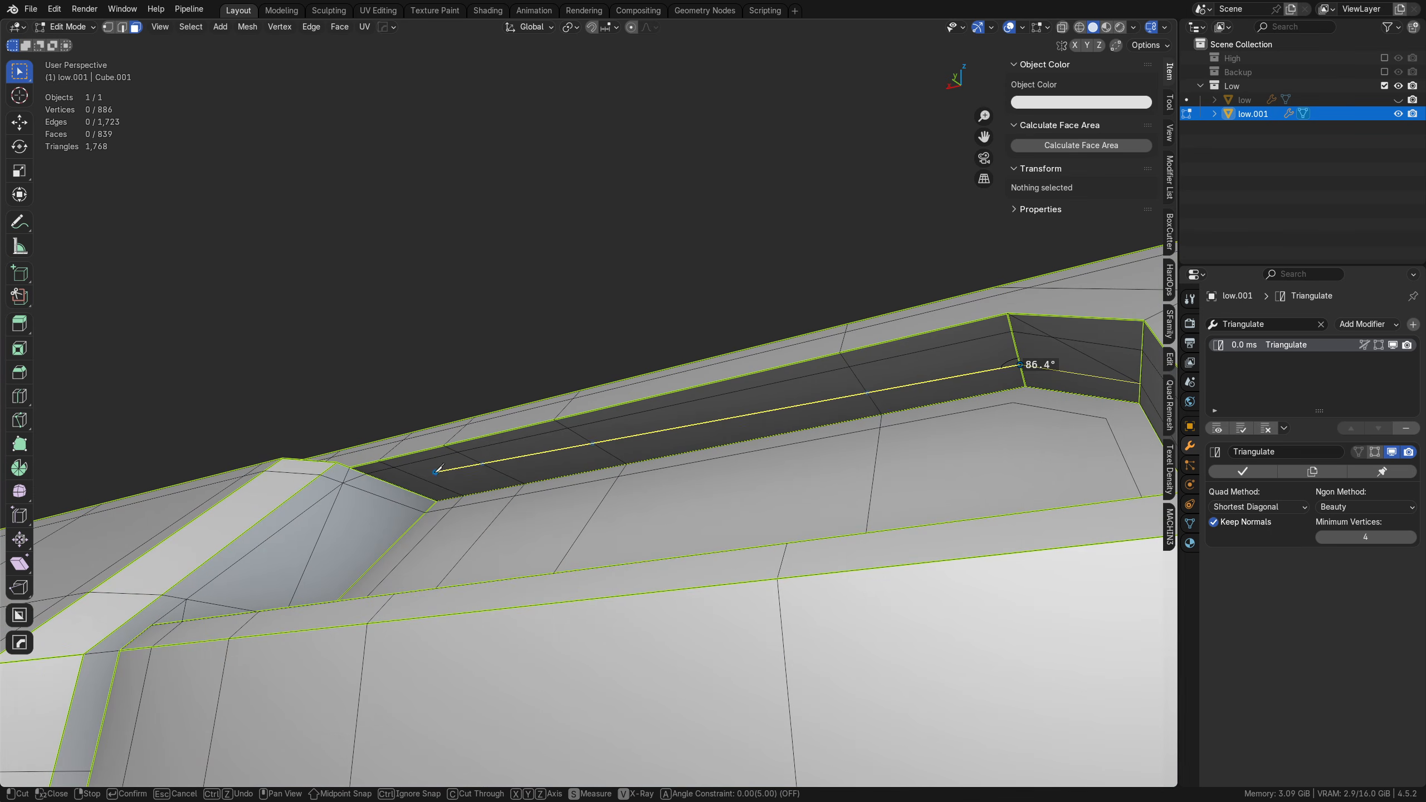
{"action": "left_click", "coordinate": [409, 488]}
{"action": "middle_click_drag", "start_coordinate": [349, 508], "coordinate": [614, 545]}
{"action": "left_click", "coordinate": [401, 537]}
{"action": "key", "text": "Return"}
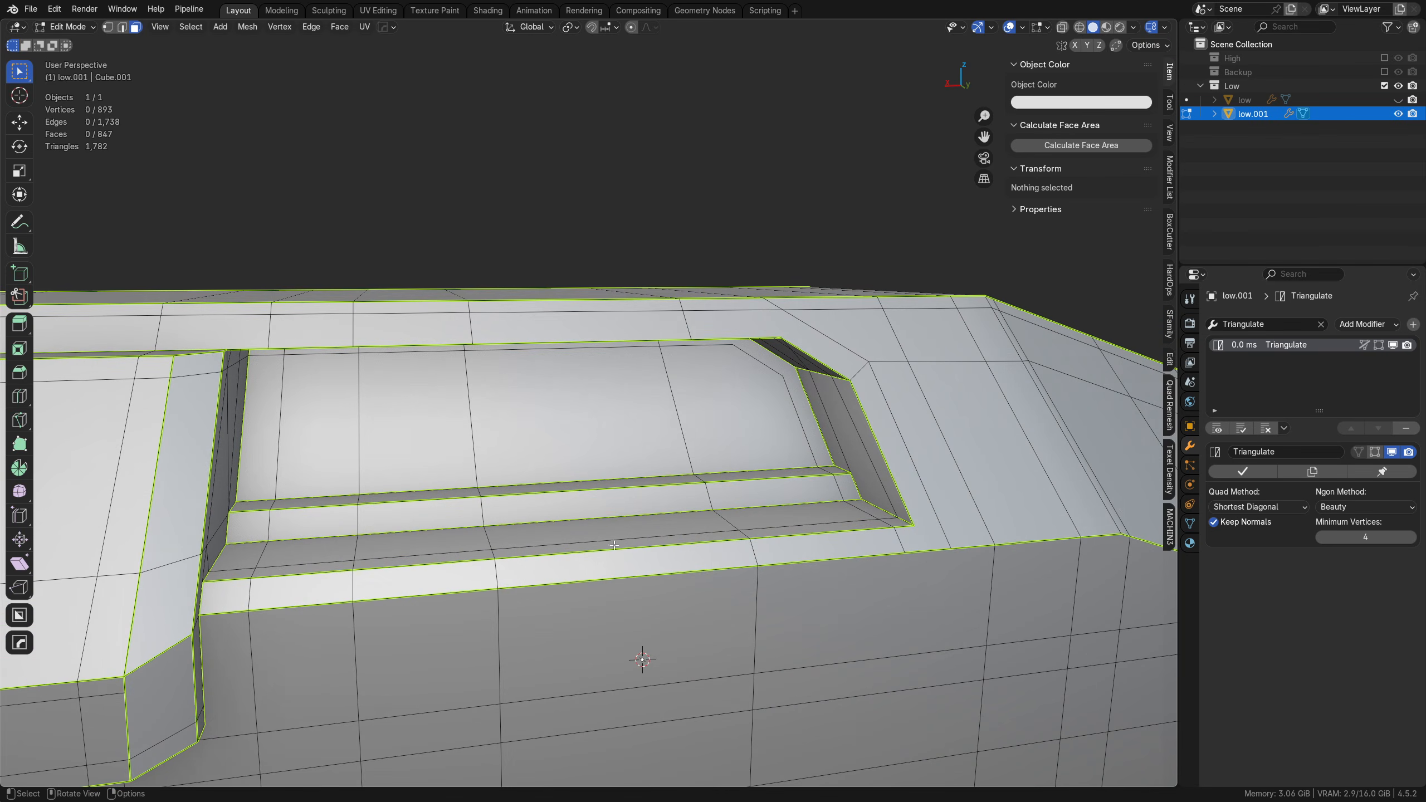
Step: Add two lengthwise knife cuts across the recess's back face, one just above its lower edge and one level with the chamfer's lower corner
{"action": "middle_click_drag", "start_coordinate": [697, 515], "coordinate": [687, 523]}
{"action": "key", "text": "k"}
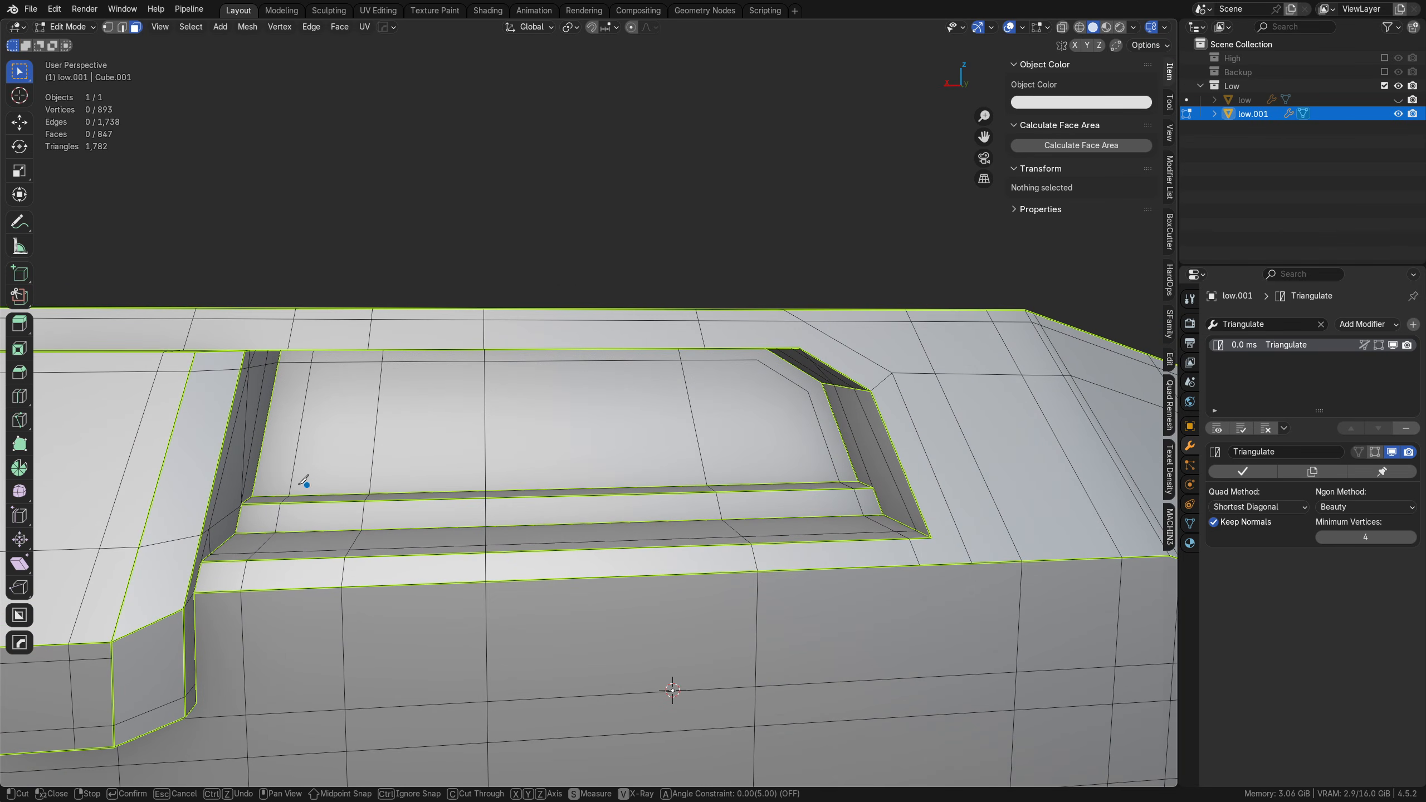
{"action": "left_click", "coordinate": [255, 484]}
{"action": "left_click", "coordinate": [854, 471]}
{"action": "middle_click_drag", "start_coordinate": [766, 466], "coordinate": [812, 421]}
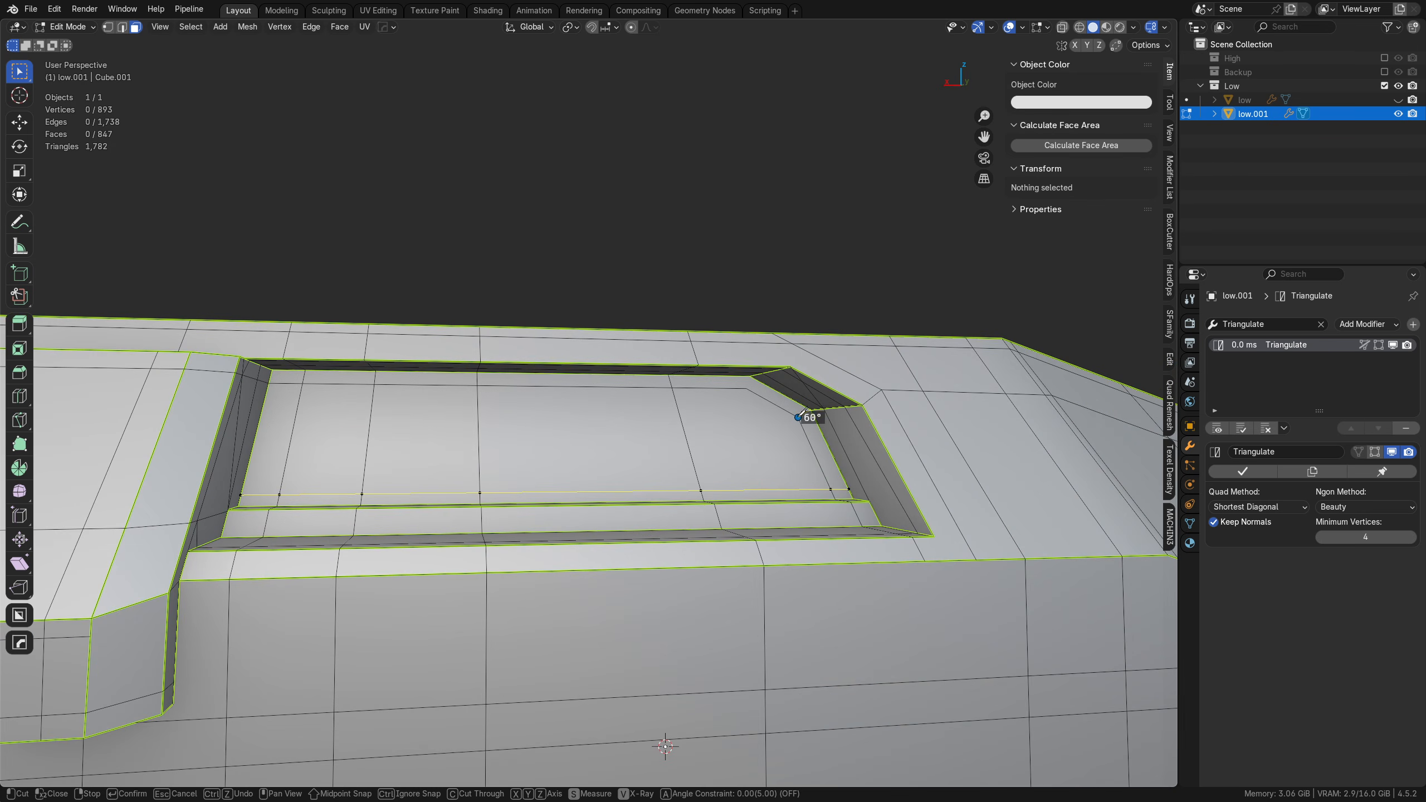
{"action": "left_click", "coordinate": [798, 417]}
{"action": "left_click", "coordinate": [259, 414]}
{"action": "key", "text": "Return"}
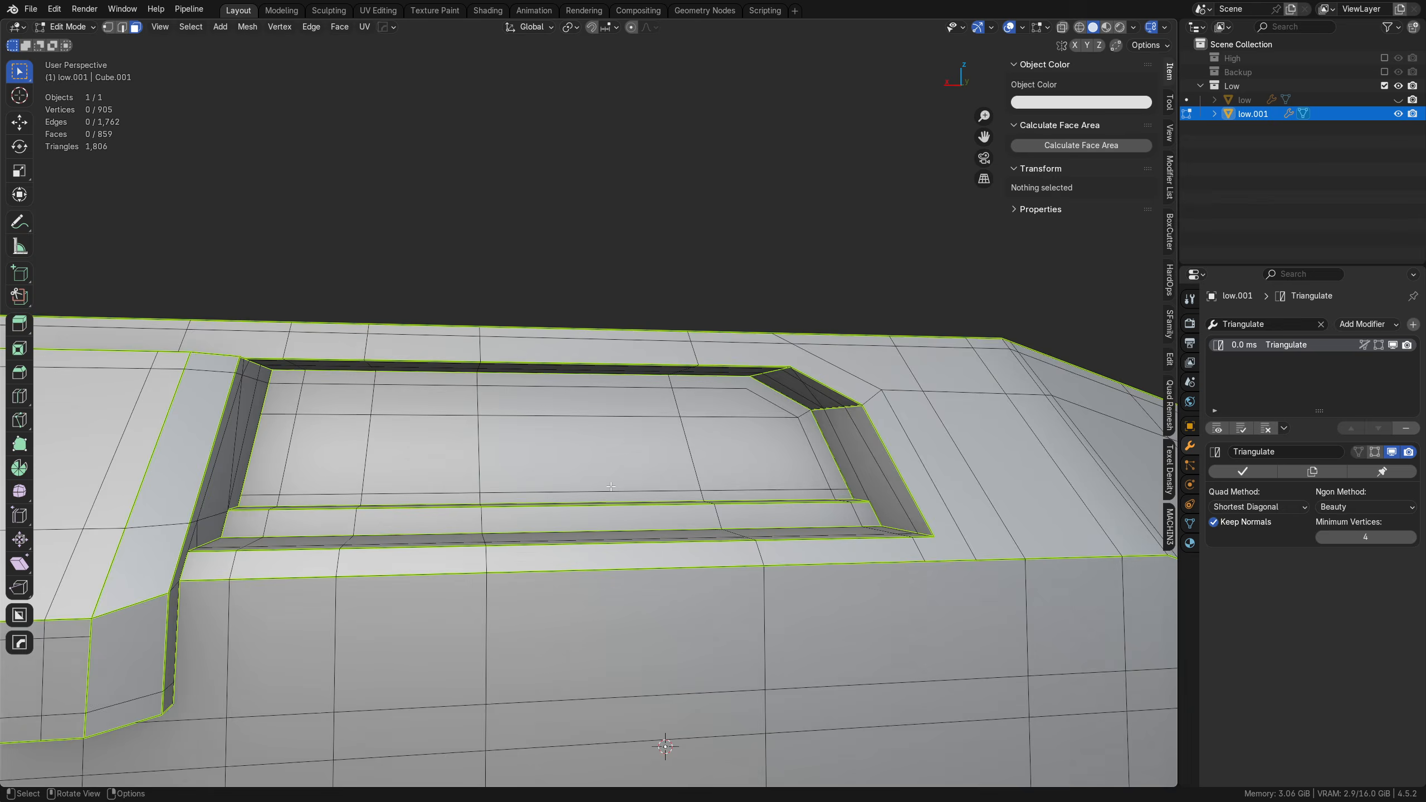
Step: Add a short knife cut at the corner where the hull side's long lower edge meets the foot's angled edge
{"action": "middle_click_drag", "start_coordinate": [611, 486], "coordinate": [604, 609]}
{"action": "scroll", "coordinate": [622, 605], "scroll_direction": "down", "scroll_amount": 4}
{"action": "middle_click_drag", "start_coordinate": [741, 608], "coordinate": [562, 547]}
{"action": "key", "text": "k"}
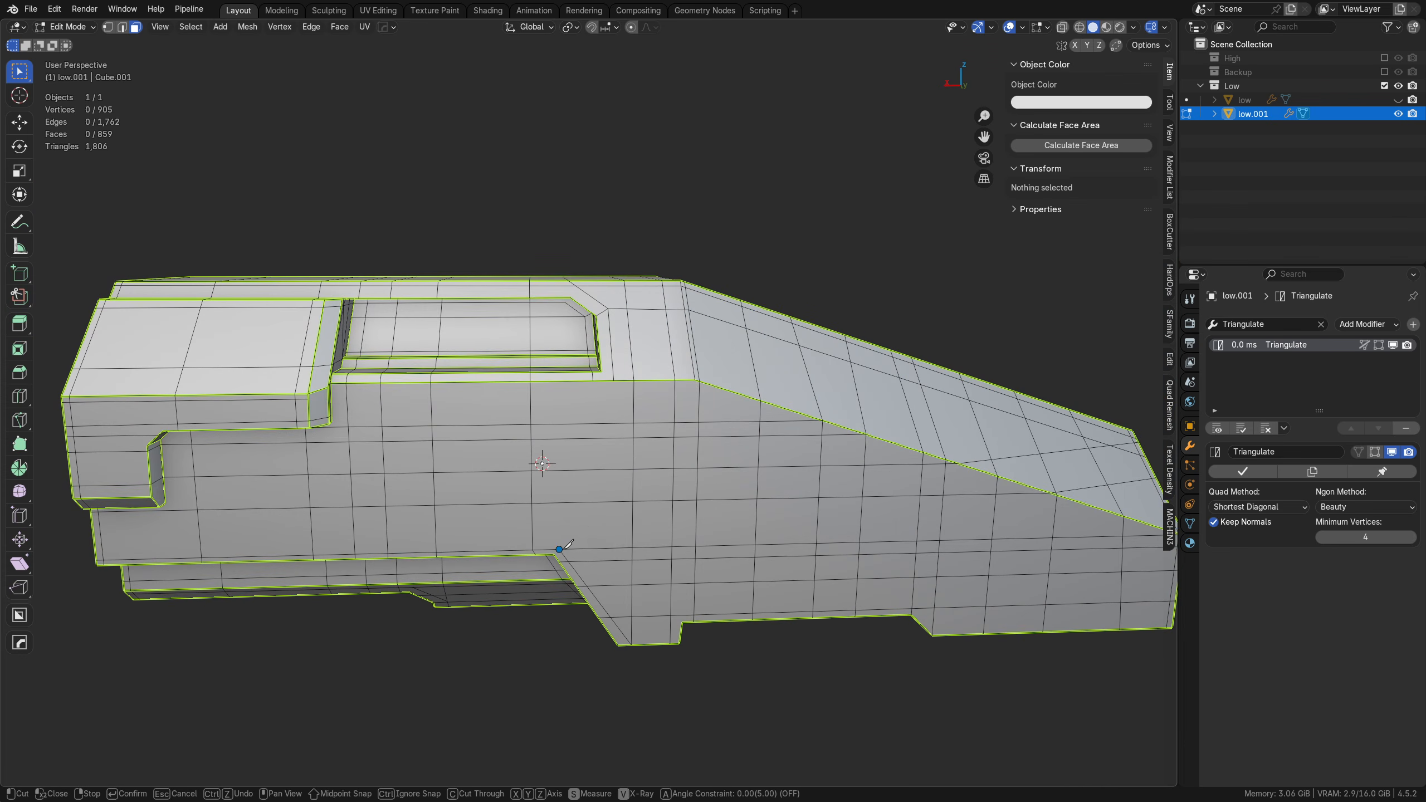
{"action": "left_click", "coordinate": [559, 548]}
{"action": "key", "text": "Return"}
Step: Examine the duplicated hull's edge layout in X-ray display and from both sides
{"action": "mouse_move", "coordinate": [632, 575]}
{"action": "middle_mouse_down"}
{"action": "mouse_move", "coordinate": [605, 559]}
{"action": "mouse_move", "coordinate": [653, 579]}
{"action": "middle_mouse_up"}
{"action": "key", "text": "alt+z"}
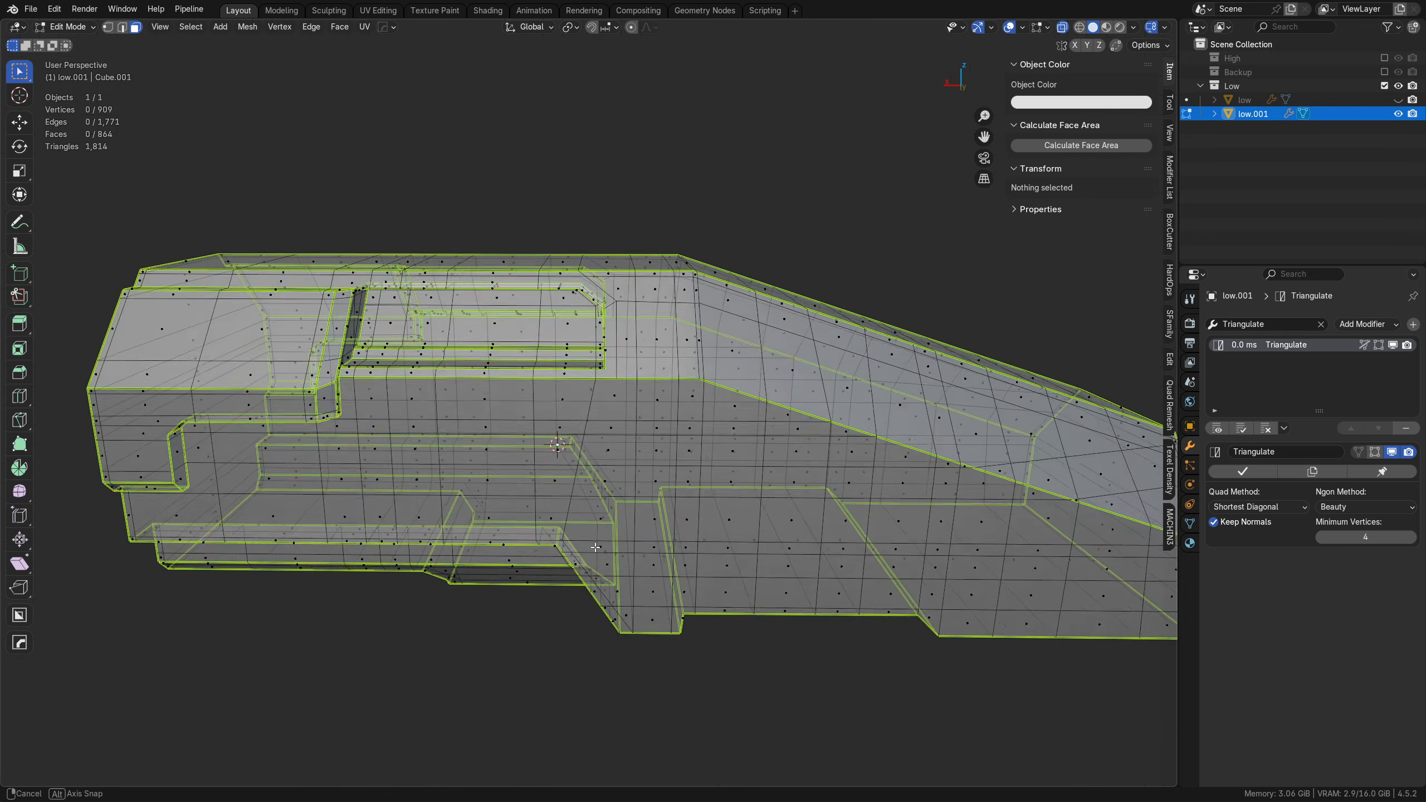
{"action": "key", "text": "a"}
{"action": "key", "text": "alt+a"}
{"action": "key", "text": "alt+z"}
{"action": "middle_click_drag", "start_coordinate": [966, 517], "coordinate": [614, 506]}
{"action": "scroll", "coordinate": [802, 499], "scroll_direction": "down", "scroll_amount": 3}
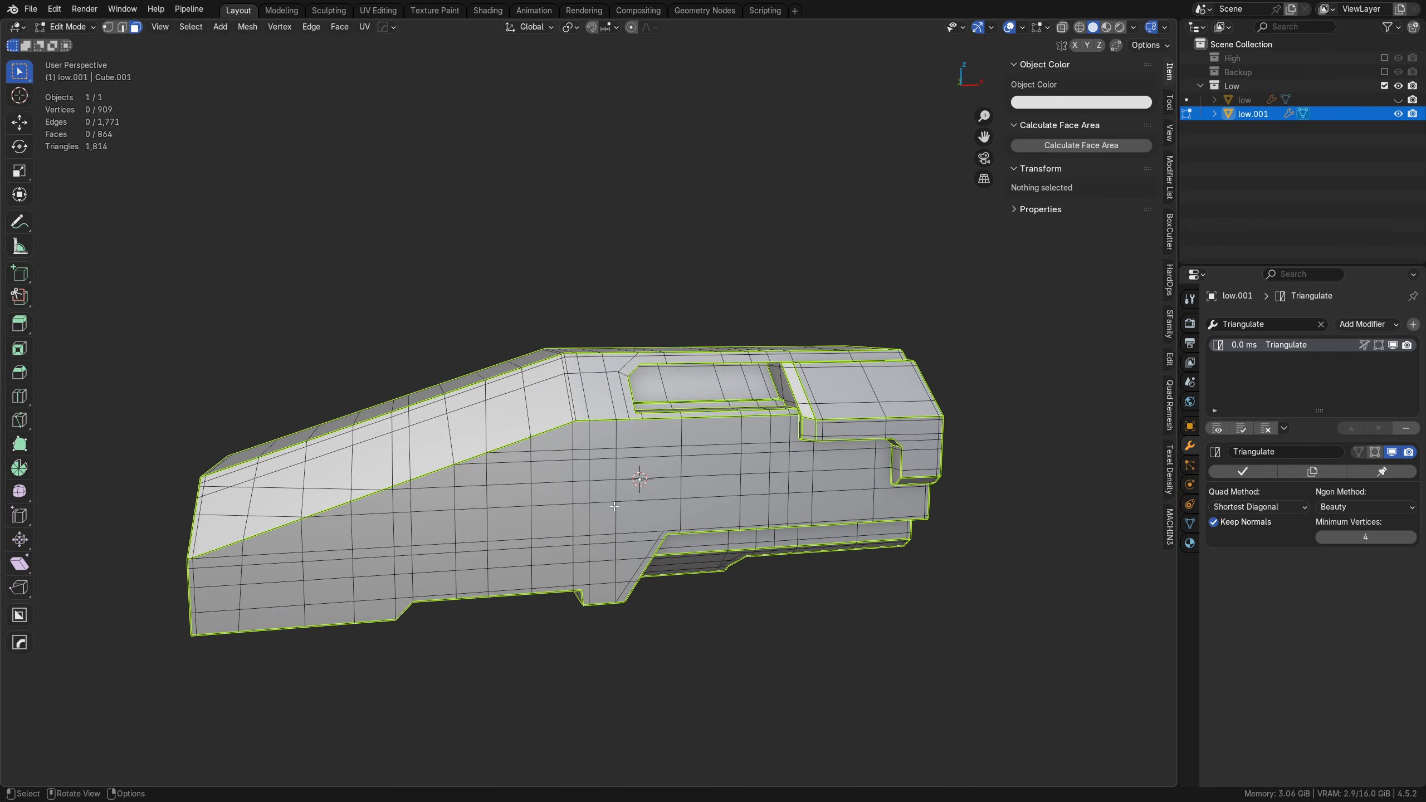
{"action": "middle_click_drag", "start_coordinate": [463, 486], "coordinate": [949, 481]}
{"action": "scroll", "coordinate": [948, 481], "scroll_direction": "up", "scroll_amount": 2}
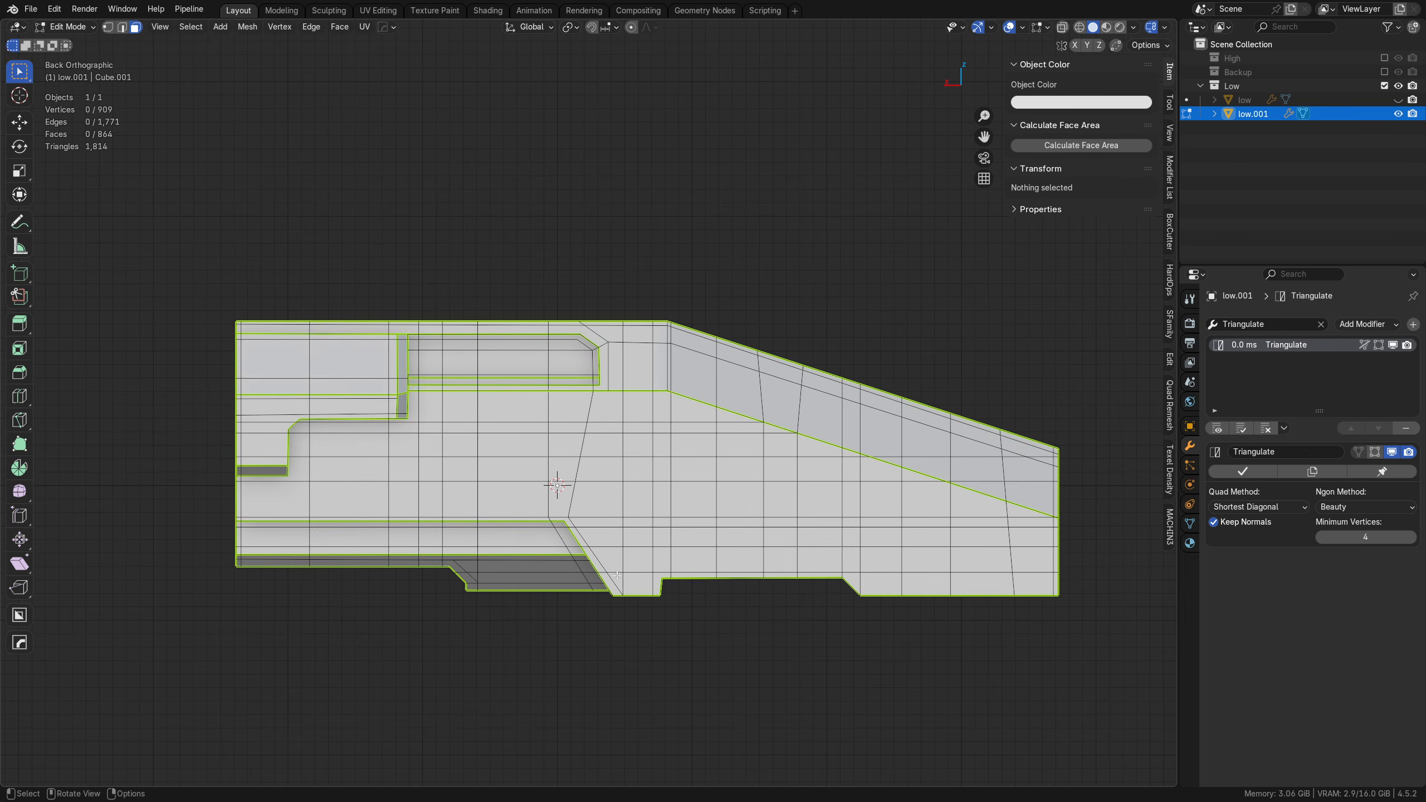
Step: In back view, add a vertical knife cut through the full hull height, crossing the recess just past its middle
{"action": "key", "text": "k"}
{"action": "left_click", "coordinate": [516, 590]}
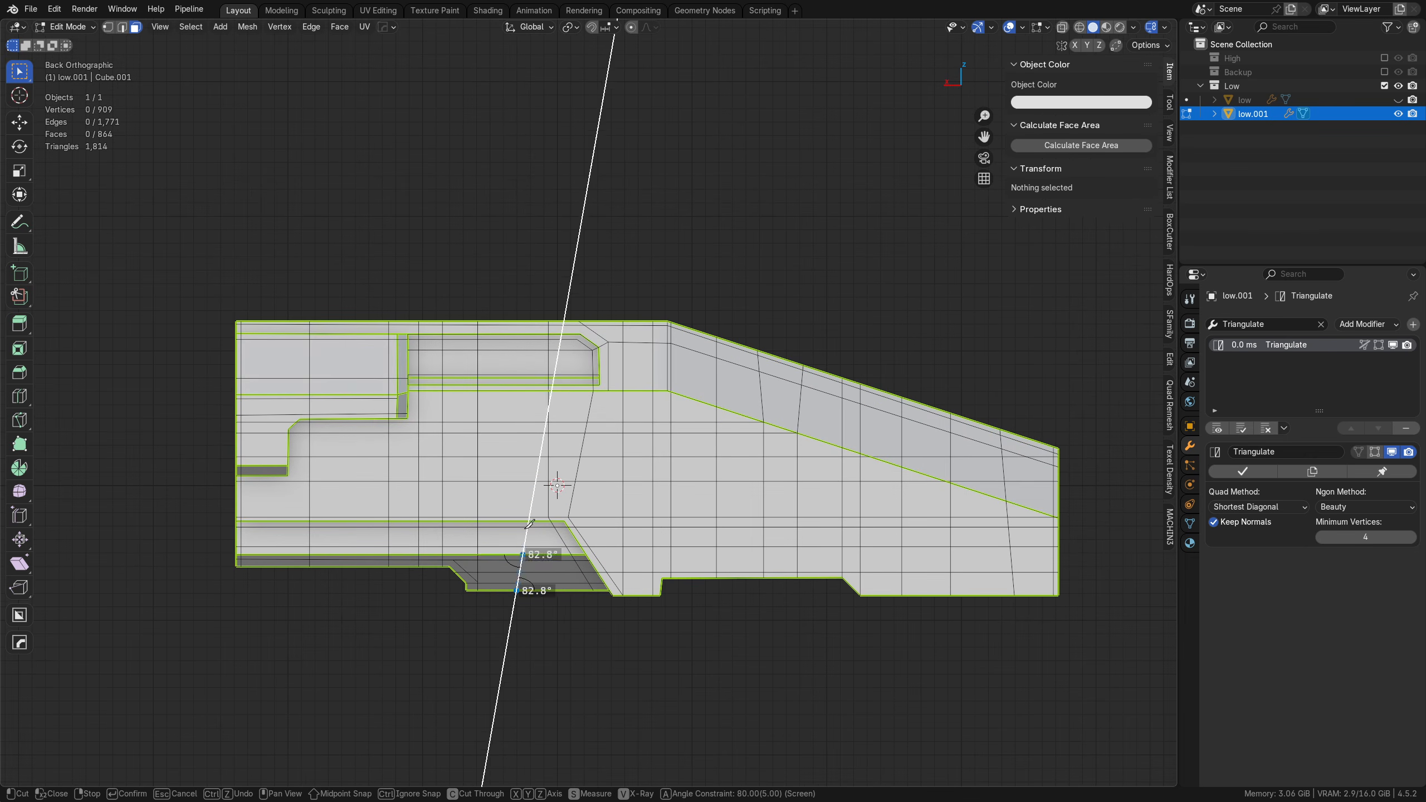
{"action": "left_click", "coordinate": [517, 276]}
{"action": "key", "text": "Return"}
{"action": "middle_click_drag", "start_coordinate": [388, 537], "coordinate": [436, 533], "text": "shift"}
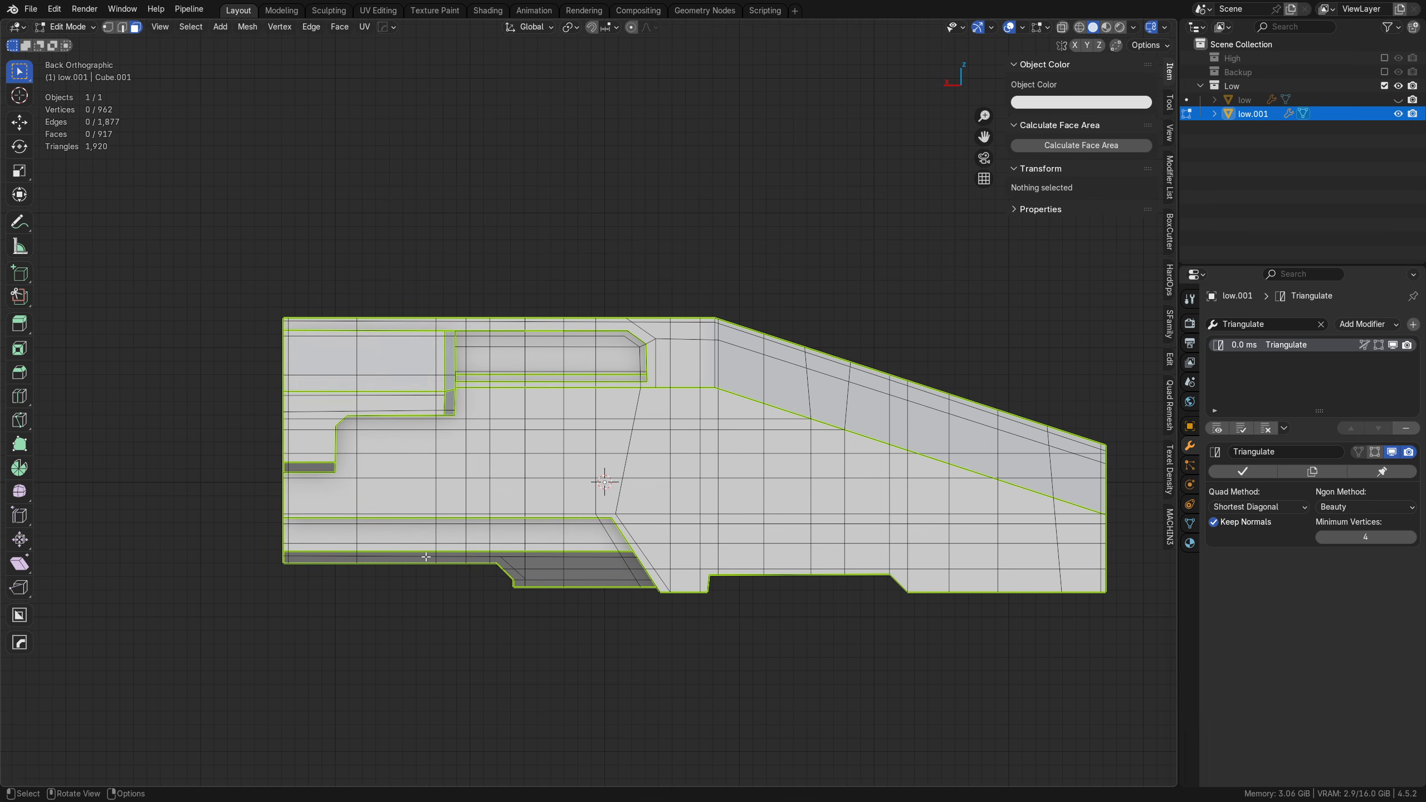
{"action": "key", "text": "k"}
{"action": "left_click", "coordinate": [398, 588]}
{"action": "left_click", "coordinate": [417, 255]}
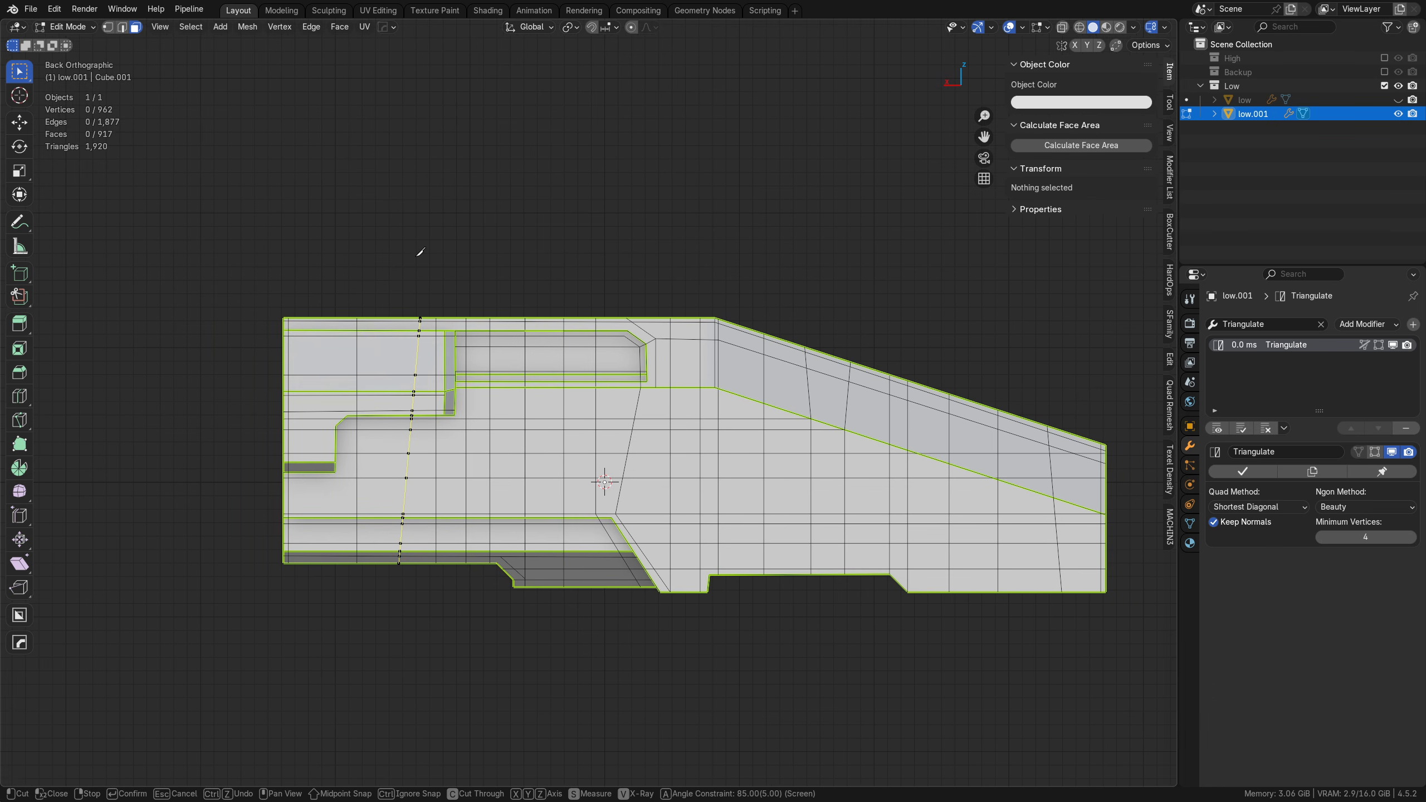
{"action": "key", "text": "Escape"}
Step: Add two vertical knife cuts through the full hull height, one across the stepped panel and one just beside the notch's vertical wall
{"action": "key", "text": "k"}
{"action": "left_click", "coordinate": [399, 587]}
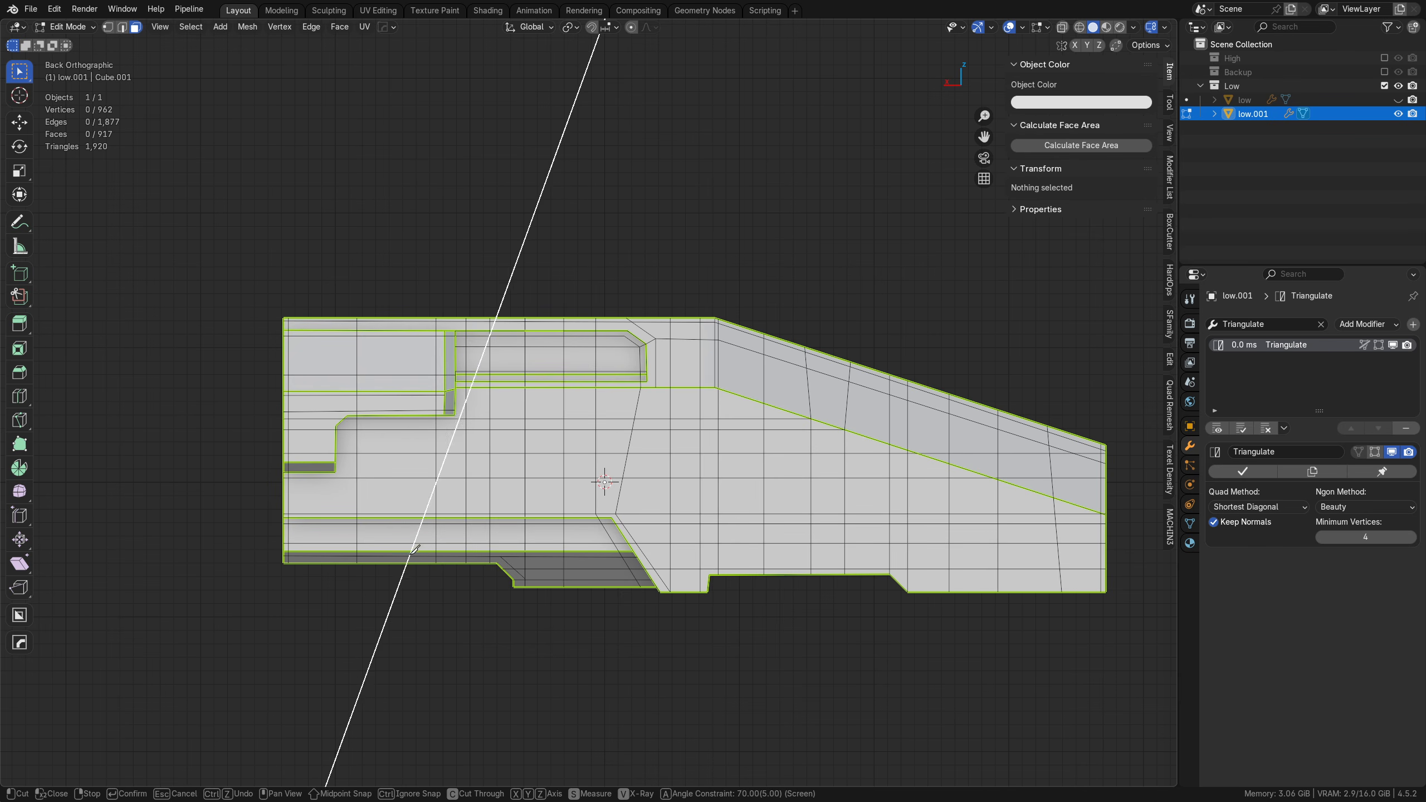
{"action": "left_click", "coordinate": [399, 223]}
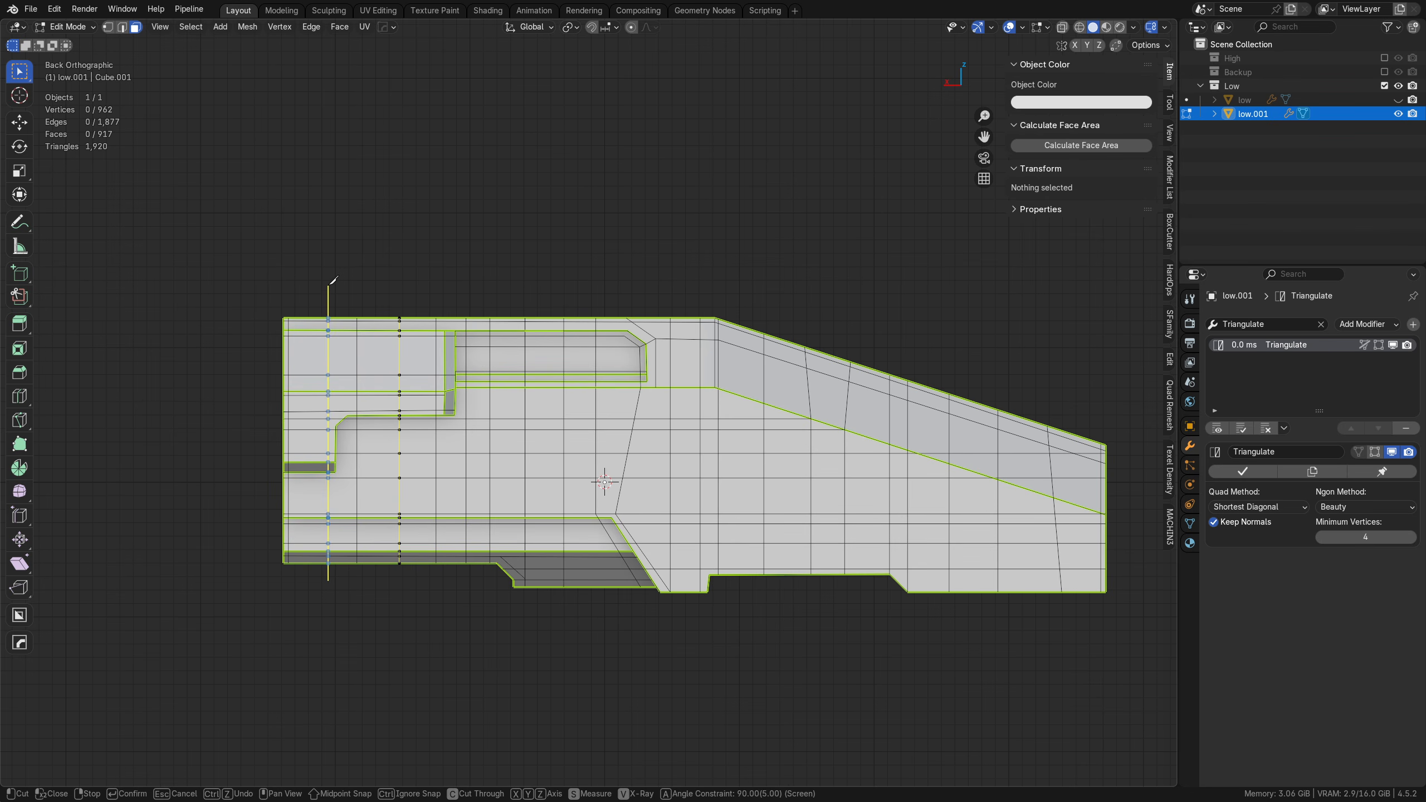
{"action": "left_click", "coordinate": [331, 241]}
{"action": "key", "text": "Return"}
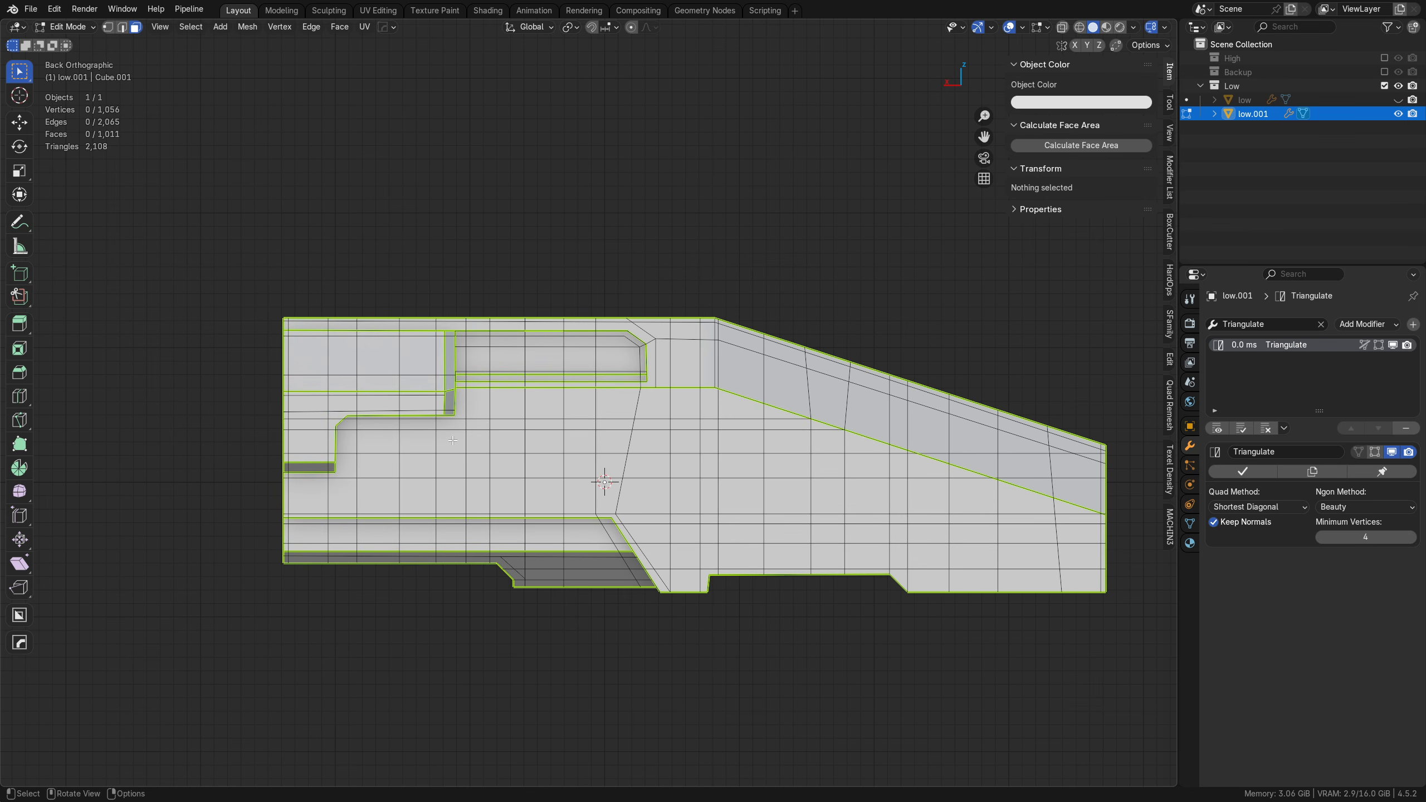
Step: Draw a knife cut from the recess's lower front corner to the hull's bend and on along the upper side of the sloped edge to the nose
{"action": "middle_click_drag", "start_coordinate": [522, 487], "coordinate": [409, 481], "text": "shift"}
{"action": "middle_click_drag", "start_coordinate": [670, 484], "coordinate": [709, 524], "text": "shift"}
{"action": "scroll", "coordinate": [538, 484], "scroll_direction": "up", "scroll_amount": 2}
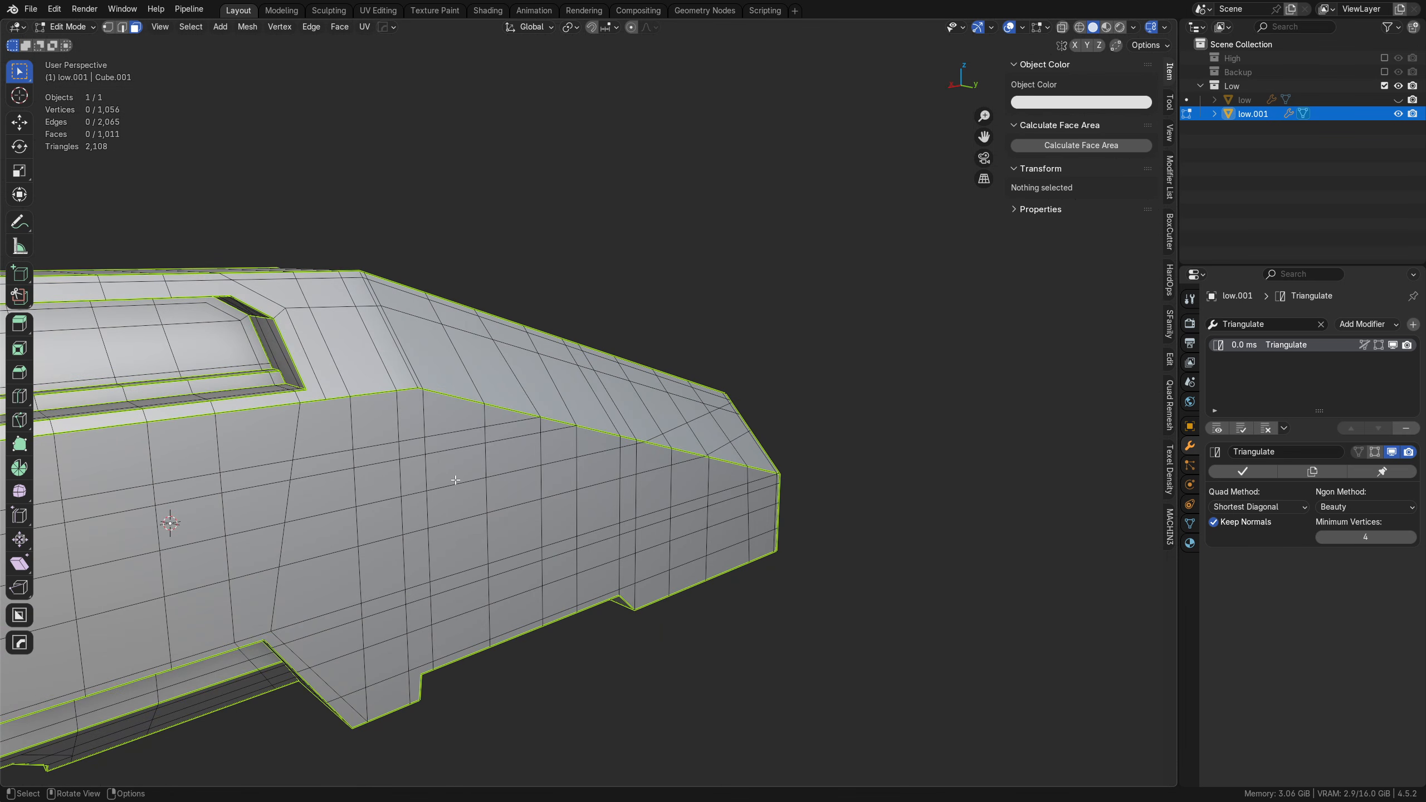
{"action": "key", "text": "k"}
{"action": "left_click", "coordinate": [306, 389]}
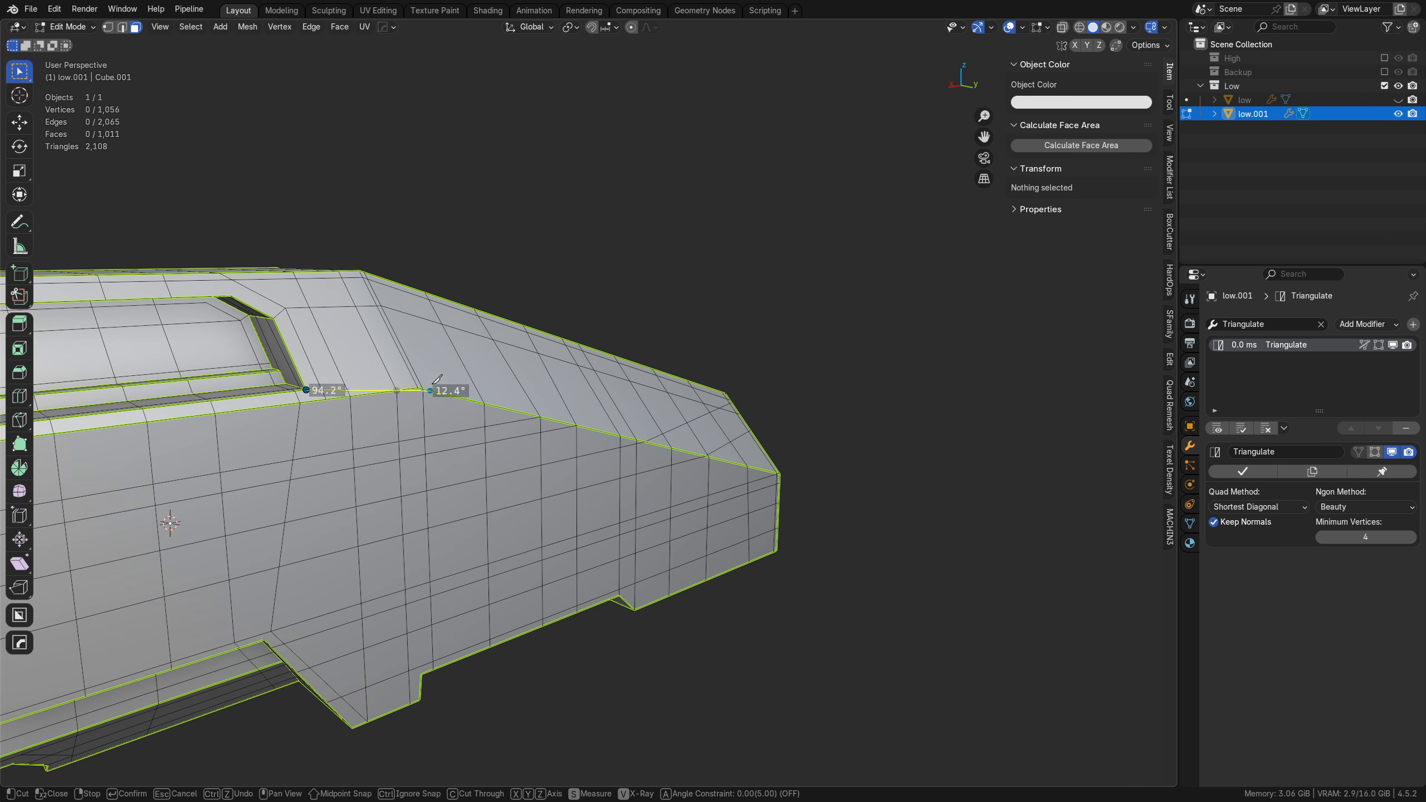
{"action": "middle_click_drag", "start_coordinate": [414, 398], "coordinate": [382, 366]}
{"action": "left_click", "coordinate": [411, 361]}
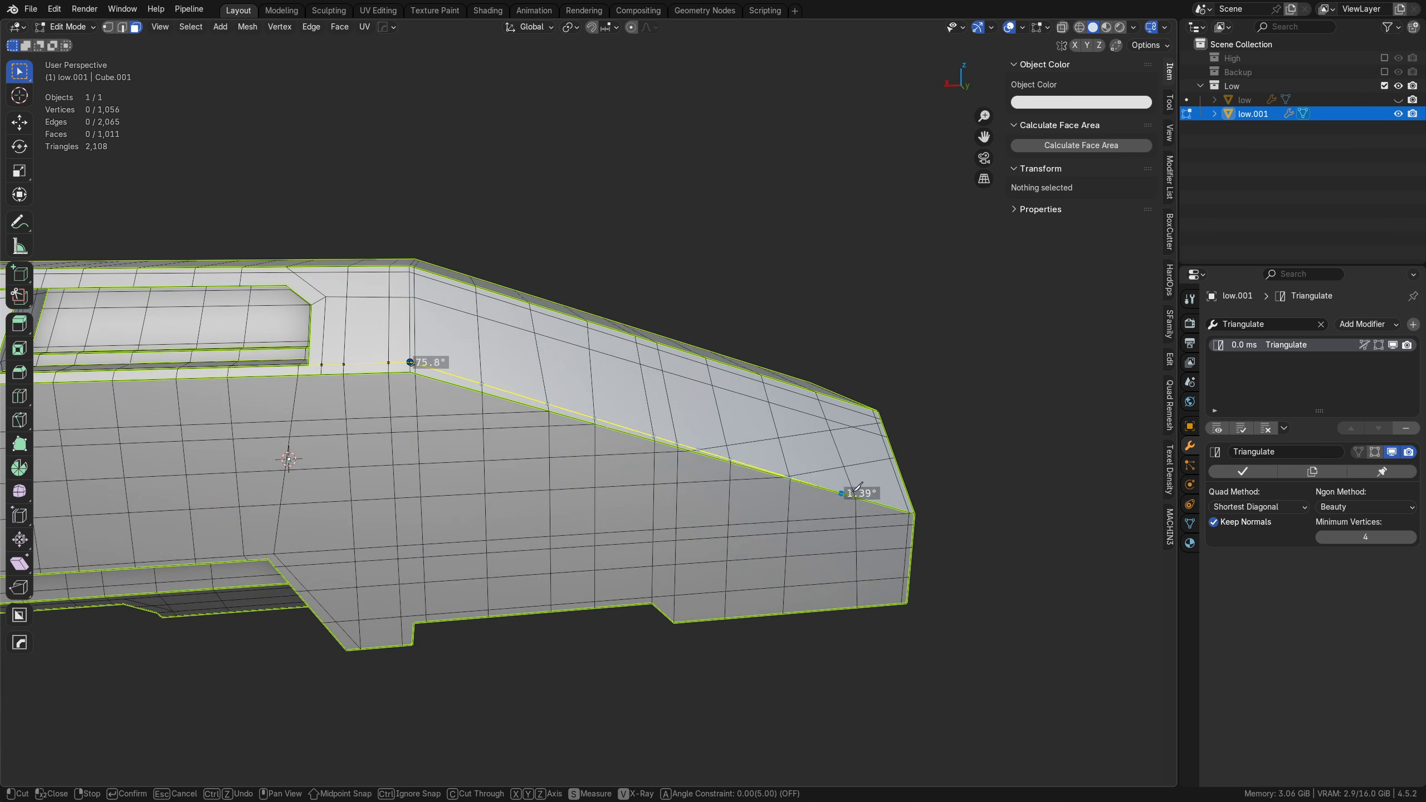
{"action": "left_click", "coordinate": [929, 505]}
Step: Draw a short knife cut across the stepped panel's wall facing the recess, near its upper end, and apply the pending cuts
{"action": "middle_click_drag", "start_coordinate": [488, 469], "coordinate": [1055, 500], "text": "shift"}
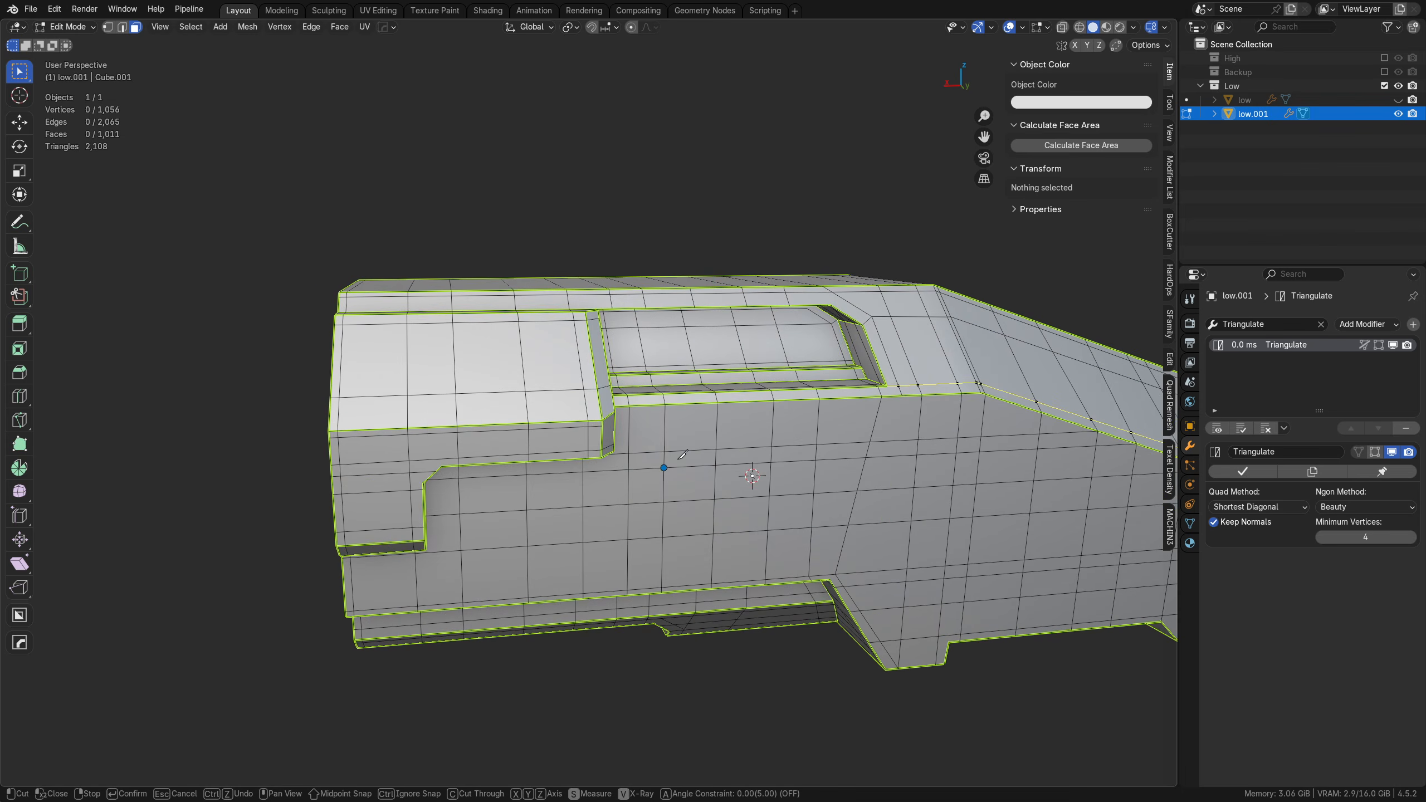
{"action": "middle_click_drag", "start_coordinate": [668, 468], "coordinate": [513, 450]}
{"action": "scroll", "coordinate": [505, 435], "scroll_direction": "up", "scroll_amount": 3}
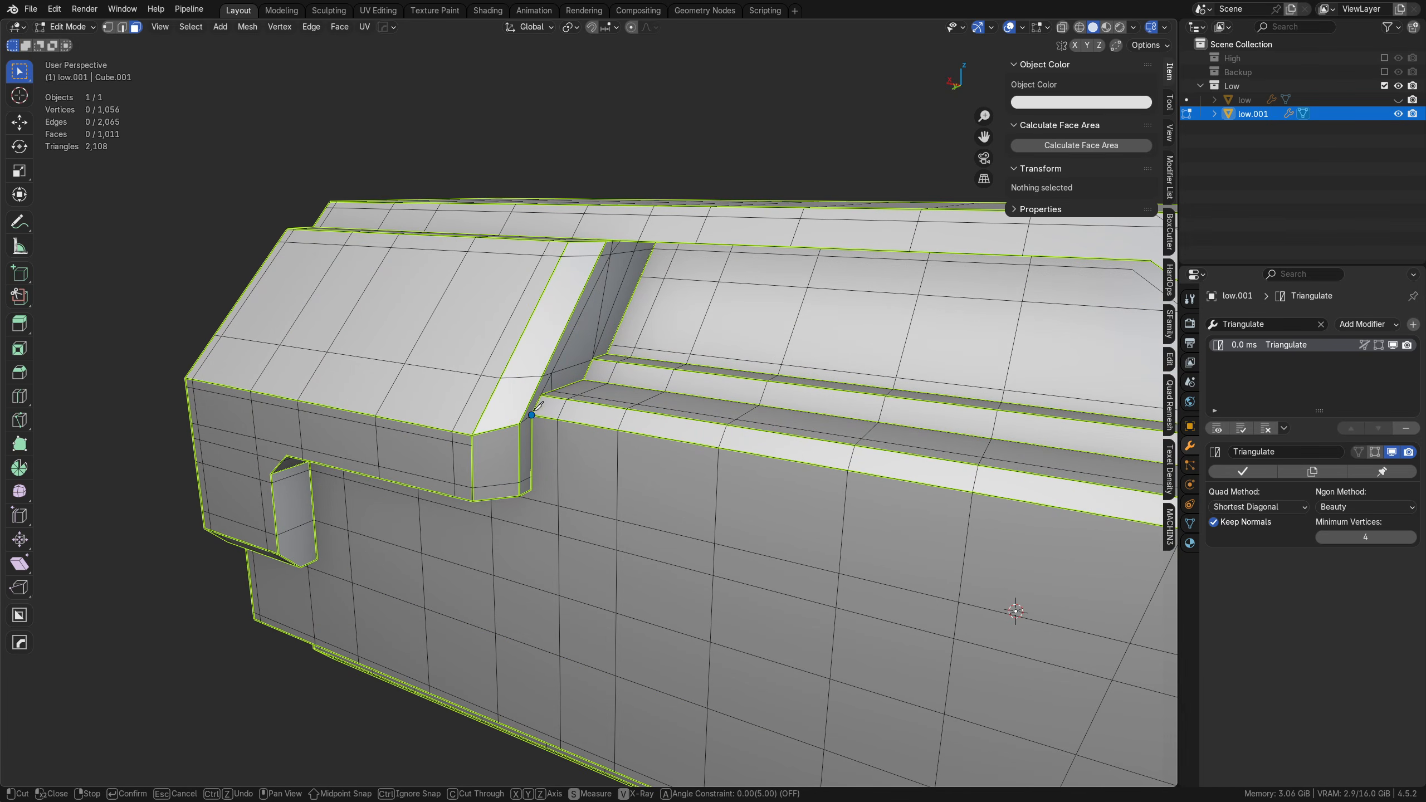
{"action": "scroll", "coordinate": [533, 421], "scroll_direction": "down", "scroll_amount": 4}
{"action": "scroll", "coordinate": [563, 393], "scroll_direction": "up", "scroll_amount": 5}
{"action": "mouse_move", "coordinate": [612, 385]}
{"action": "middle_mouse_down", "text": "shift"}
{"action": "mouse_move", "coordinate": [668, 460]}
{"action": "mouse_move", "coordinate": [545, 447]}
{"action": "mouse_move", "coordinate": [615, 396]}
{"action": "middle_mouse_up", "text": "shift"}
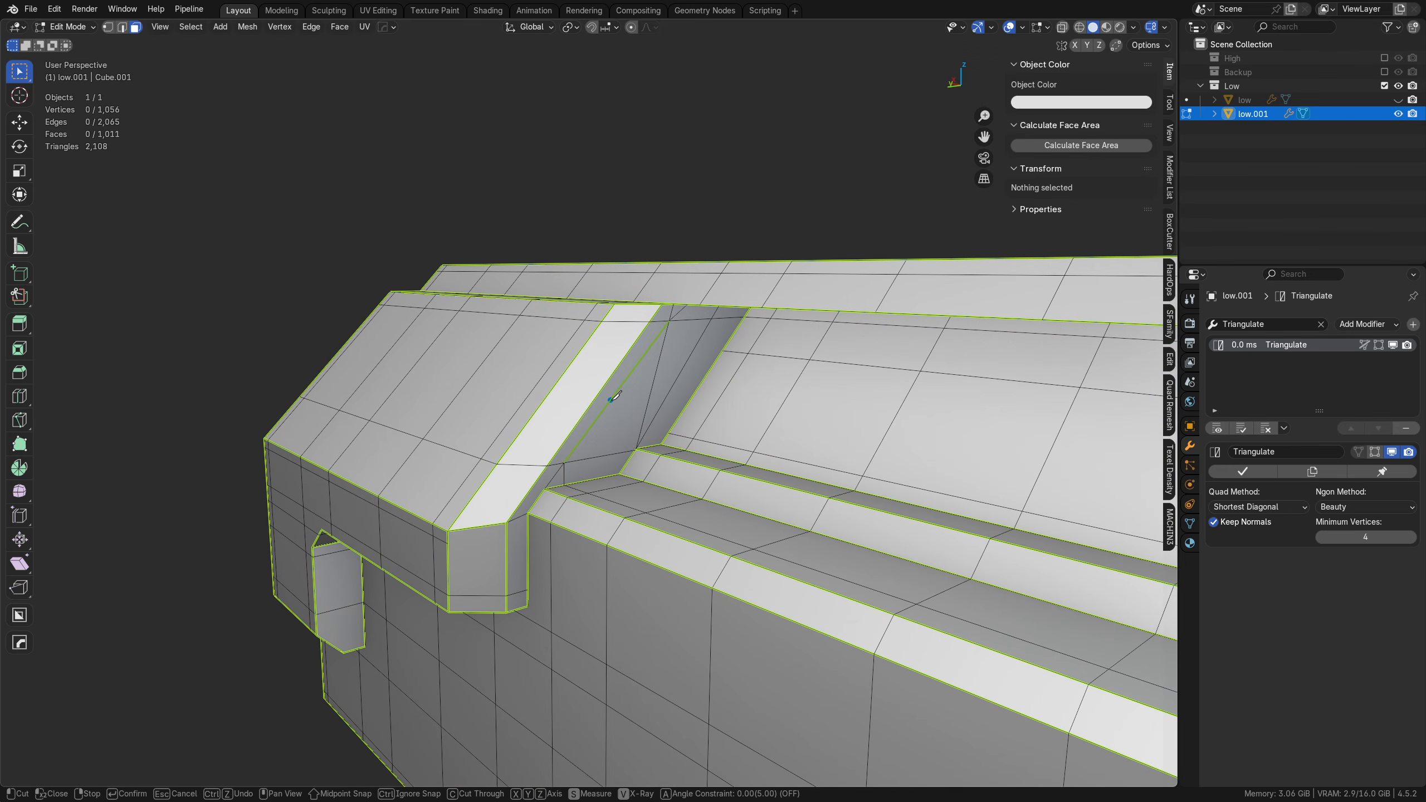
{"action": "left_click", "coordinate": [723, 349]}
{"action": "left_click", "coordinate": [622, 359]}
{"action": "key", "text": "Return"}
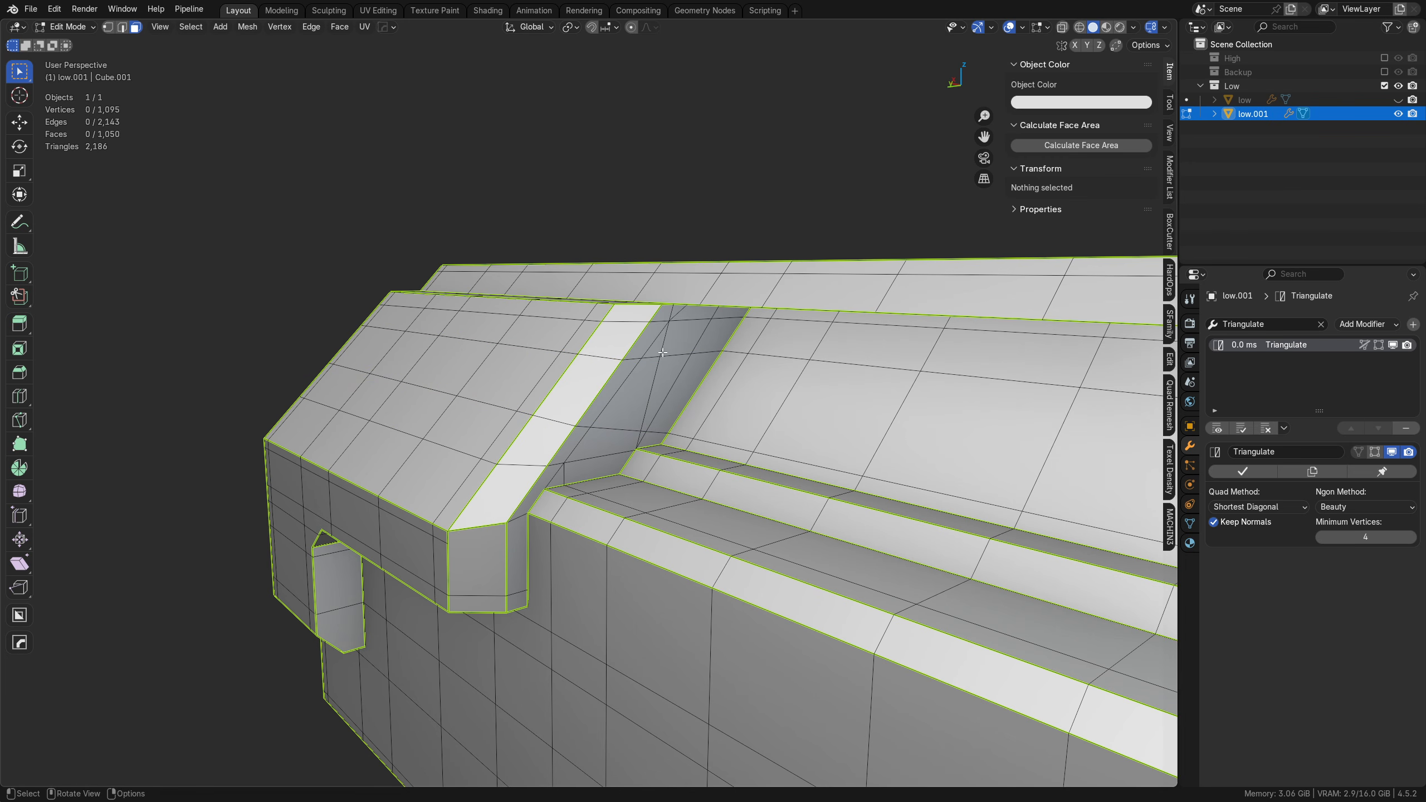
Step: On the hull's opposite side, cut vertically up from the foot's angled edge and diagonally between the upper edge and the foot's upper corner
{"action": "middle_click_drag", "start_coordinate": [624, 484], "coordinate": [630, 585]}
{"action": "scroll", "coordinate": [881, 561], "scroll_direction": "up", "scroll_amount": 2}
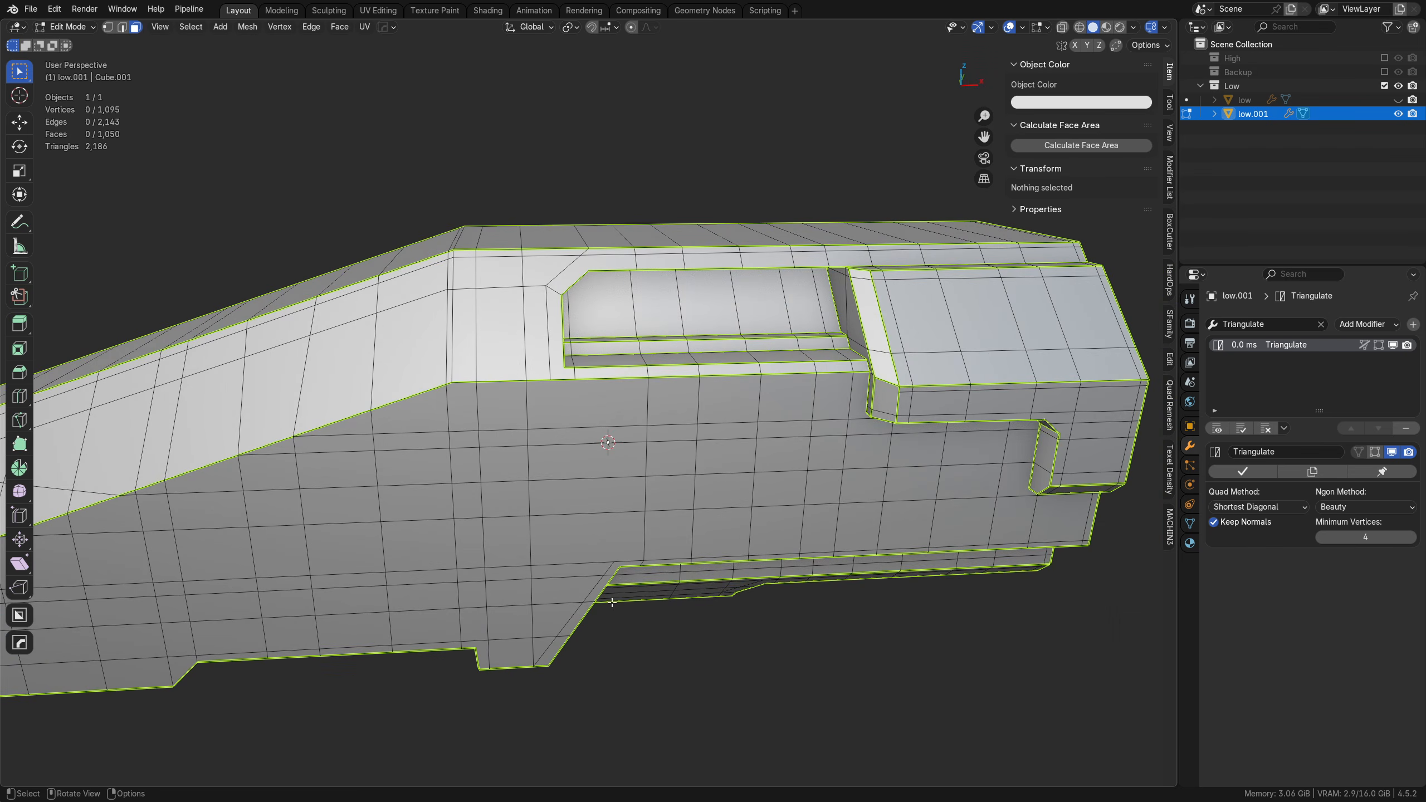
{"action": "key", "text": "k"}
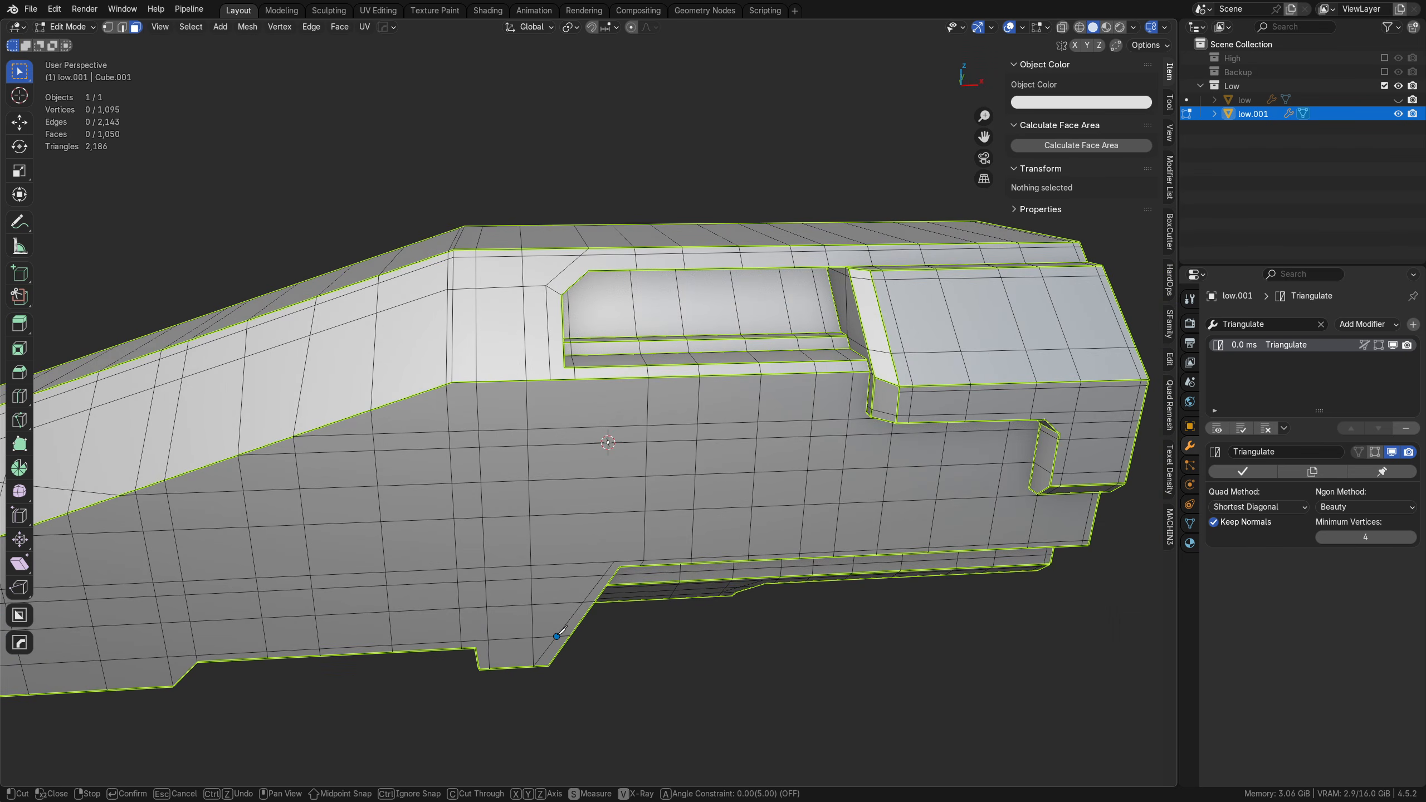
{"action": "left_click", "coordinate": [556, 637]}
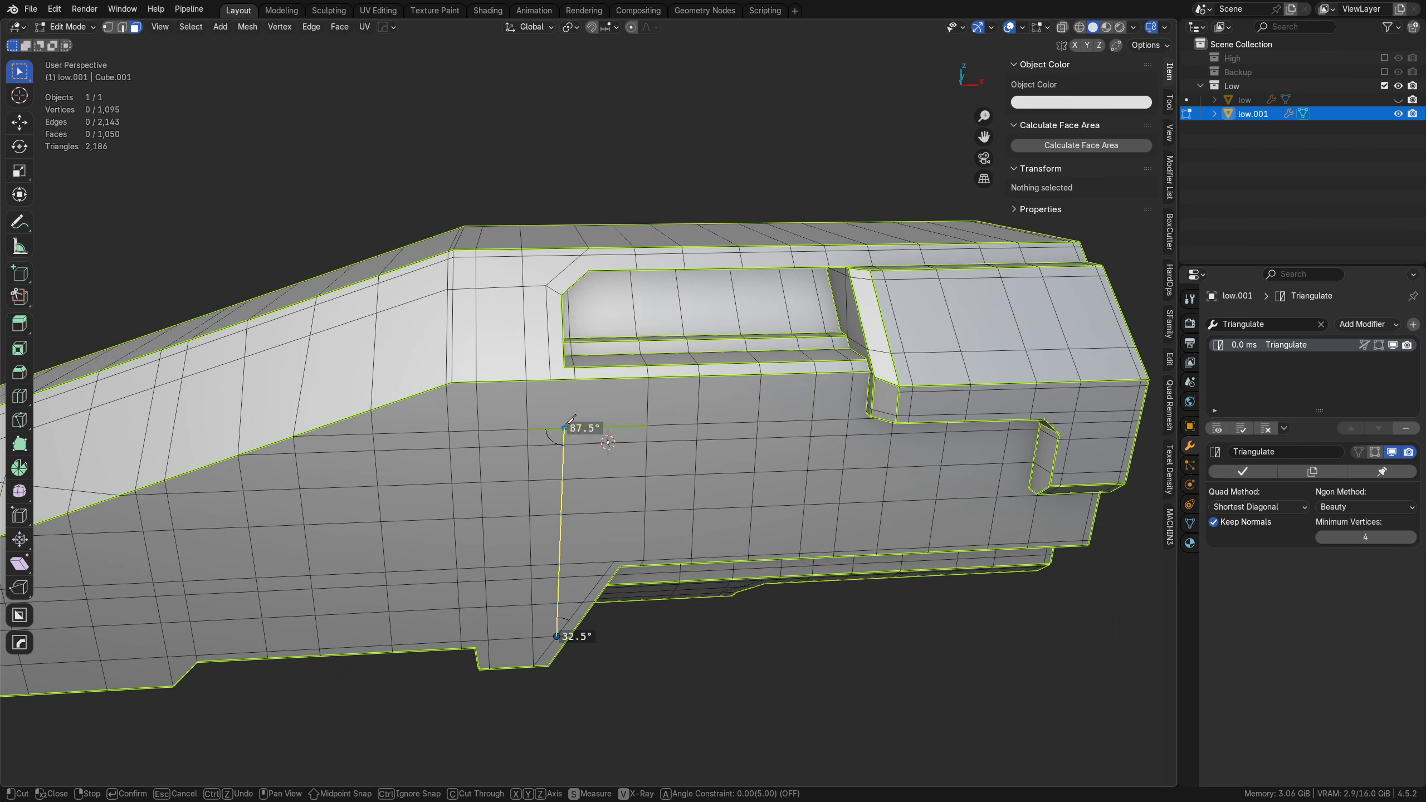
{"action": "left_click", "coordinate": [616, 560]}
{"action": "key", "text": "Return"}
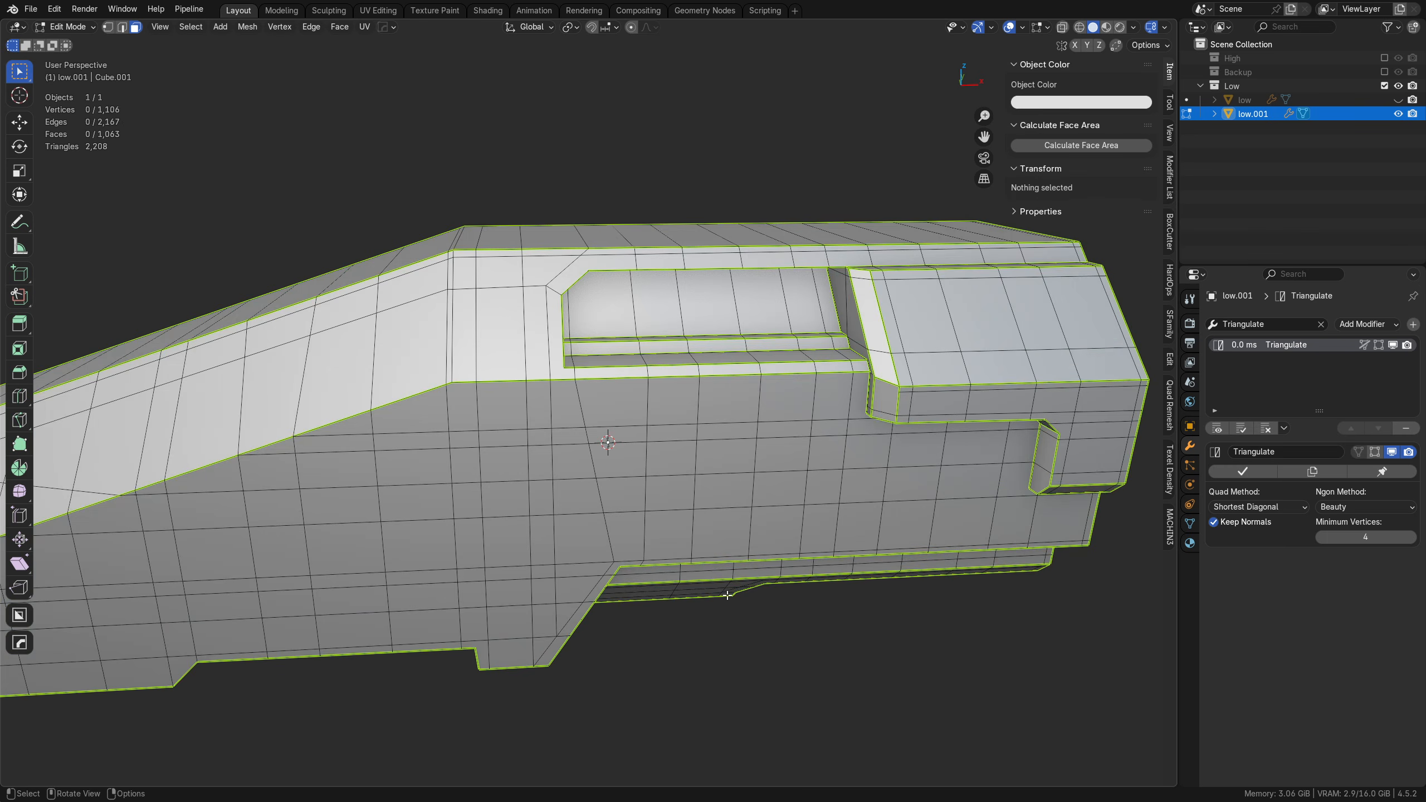
Step: Add a knife cut on the opposite side from the recess's lower front corner to the bend and along the sloped edge to the nose
{"action": "middle_click_drag", "start_coordinate": [713, 599], "coordinate": [489, 436]}
{"action": "scroll", "coordinate": [589, 441], "scroll_direction": "up", "scroll_amount": 1}
{"action": "key", "text": "a"}
{"action": "key", "text": "alt+a"}
{"action": "middle_click_drag", "start_coordinate": [675, 460], "coordinate": [709, 492], "text": "shift"}
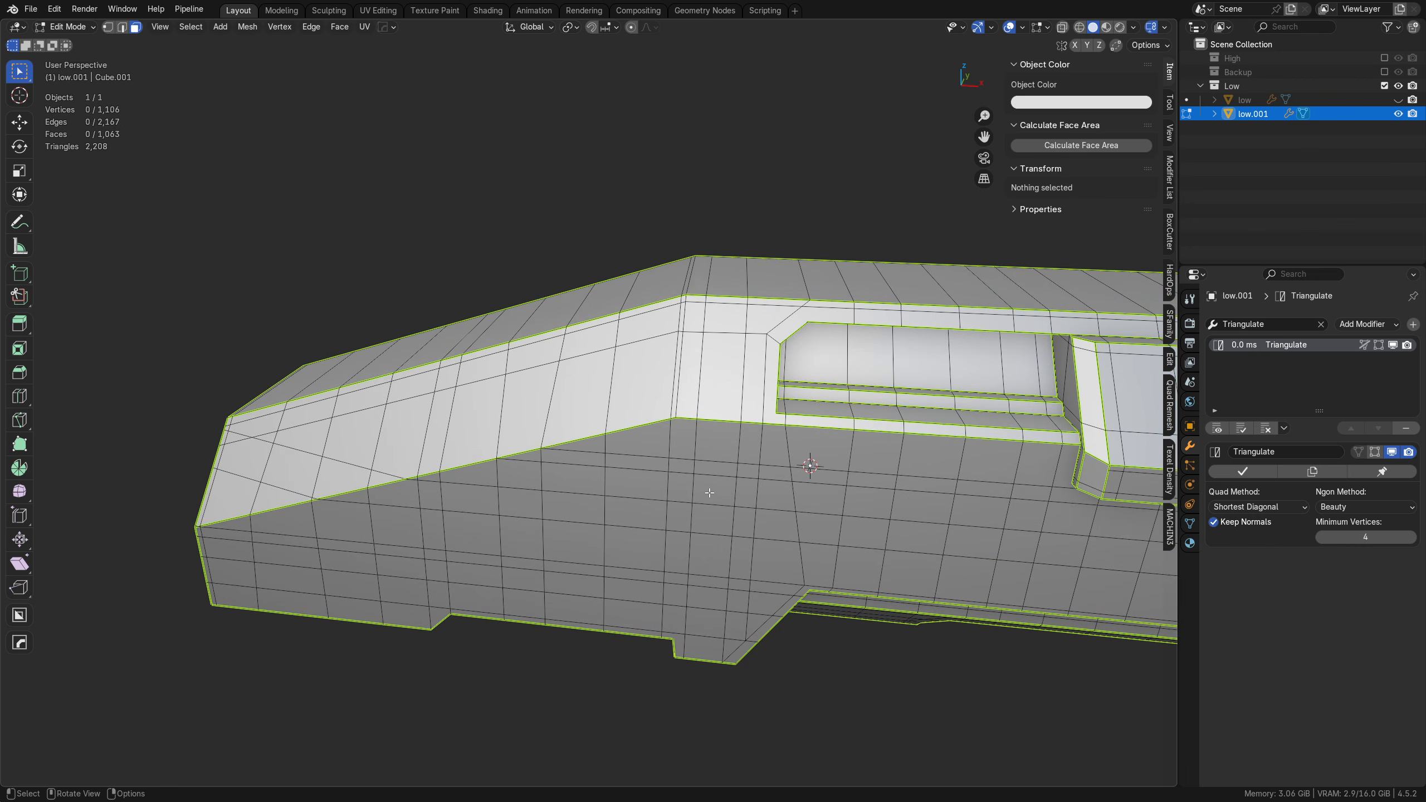
{"action": "key", "text": "k"}
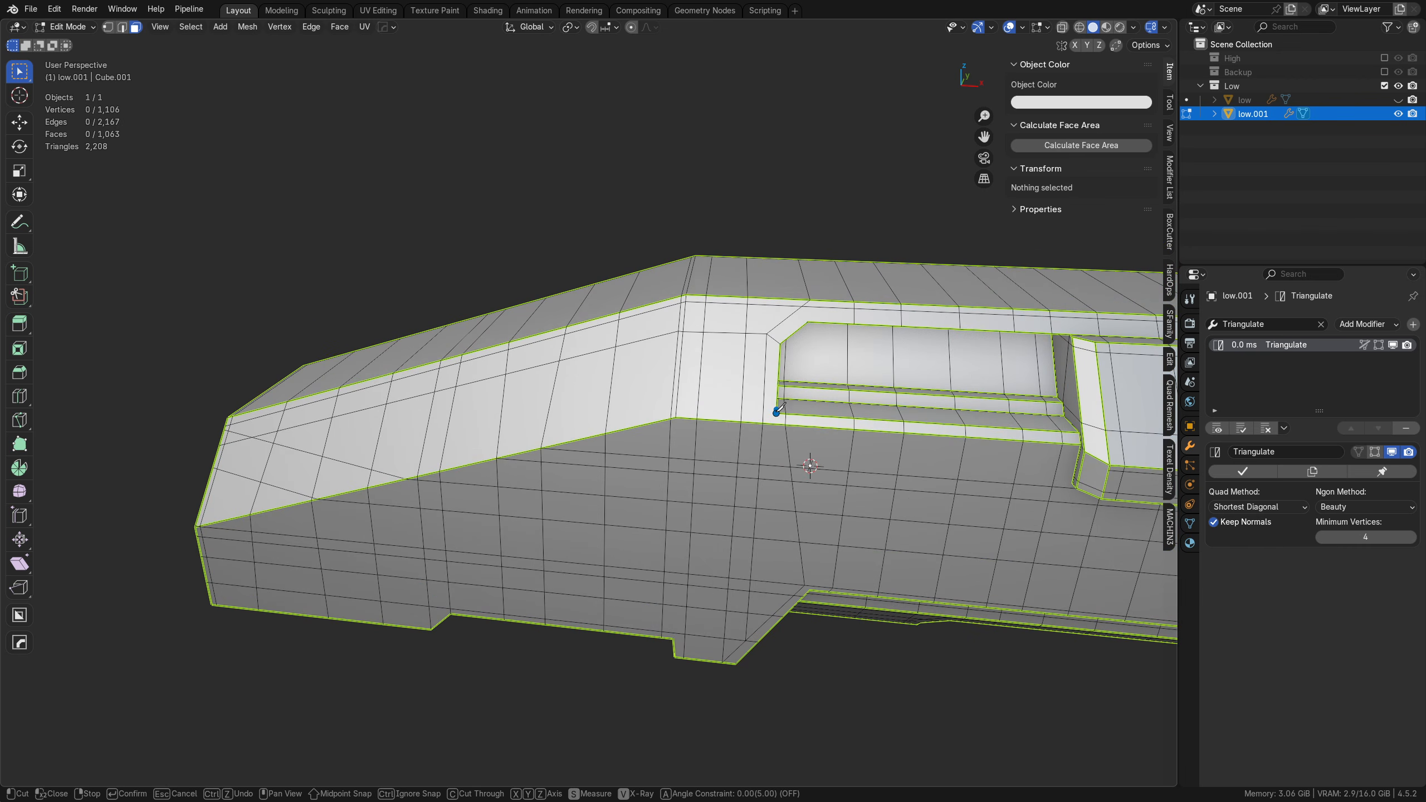
{"action": "left_click", "coordinate": [777, 413]}
{"action": "left_click", "coordinate": [672, 404]}
{"action": "middle_click_drag", "start_coordinate": [620, 484], "coordinate": [755, 486]}
{"action": "middle_click_drag", "start_coordinate": [590, 477], "coordinate": [388, 377]}
{"action": "key", "text": "Return"}
Step: Add two lengthwise knife cuts across this side's recess back face, carried over its end wall and the stepped panel's sloped face
{"action": "scroll", "coordinate": [634, 477], "scroll_direction": "down", "scroll_amount": 3}
{"action": "scroll", "coordinate": [584, 483], "scroll_direction": "up", "scroll_amount": 3}
{"action": "middle_click_drag", "start_coordinate": [522, 508], "coordinate": [558, 538]}
{"action": "key", "text": "k"}
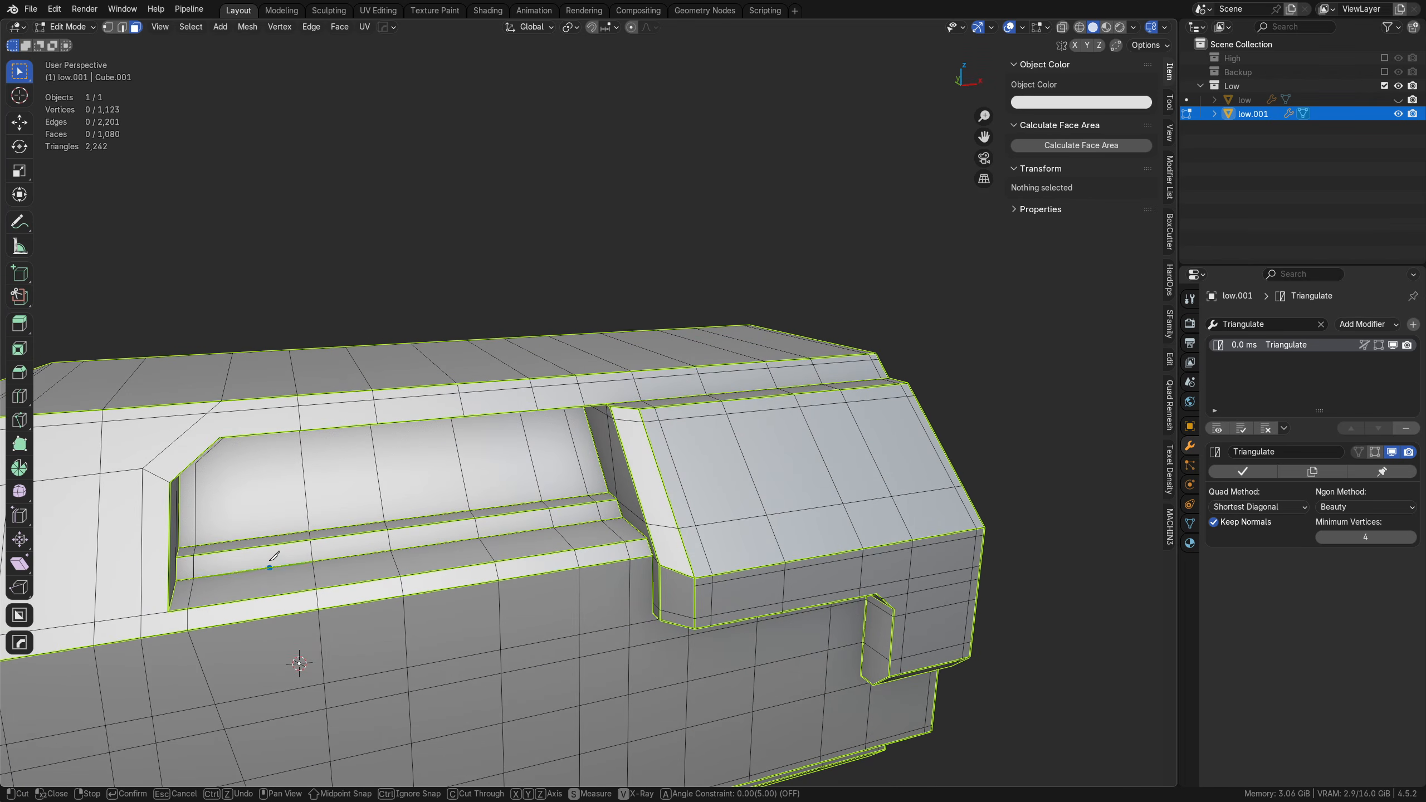
{"action": "left_click", "coordinate": [180, 534]}
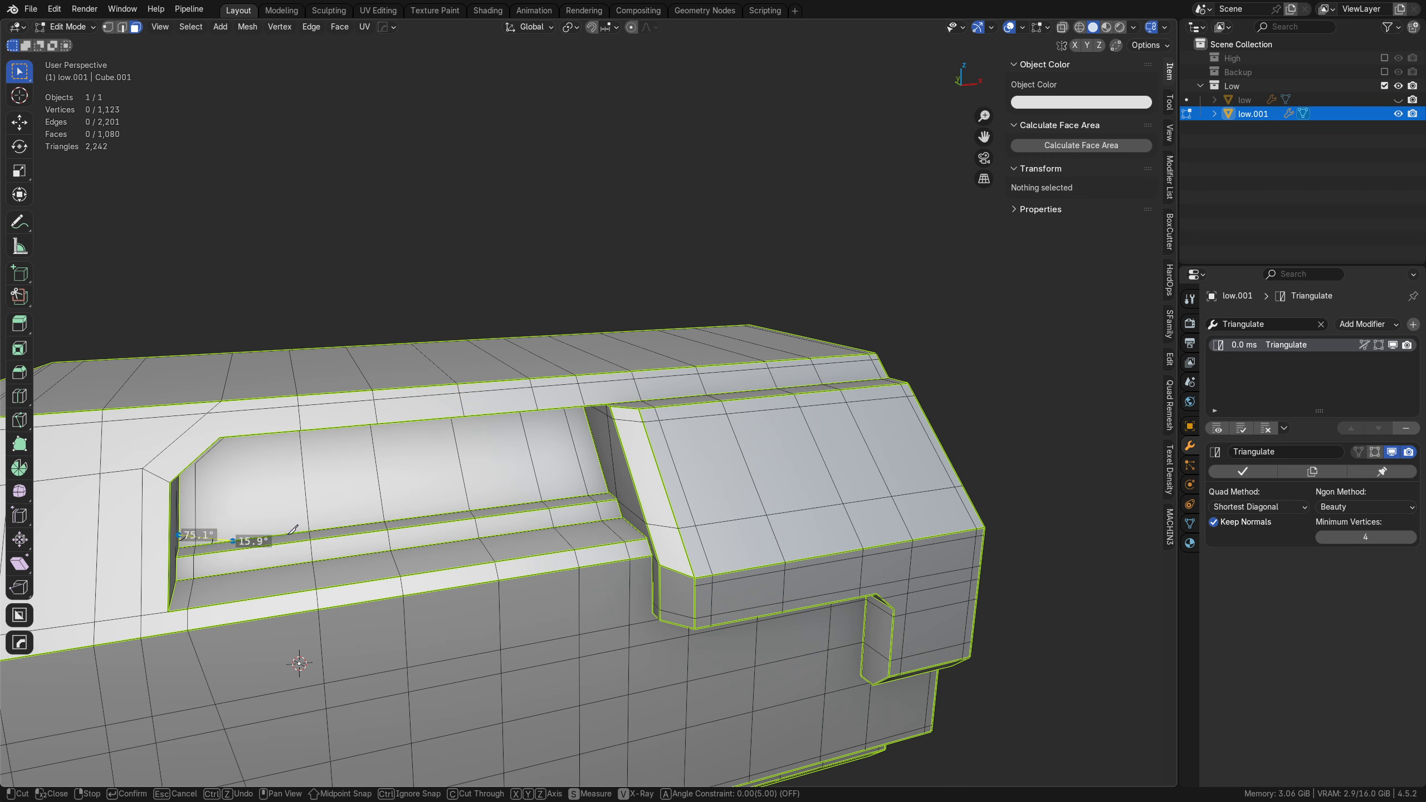
{"action": "left_click", "coordinate": [639, 495]}
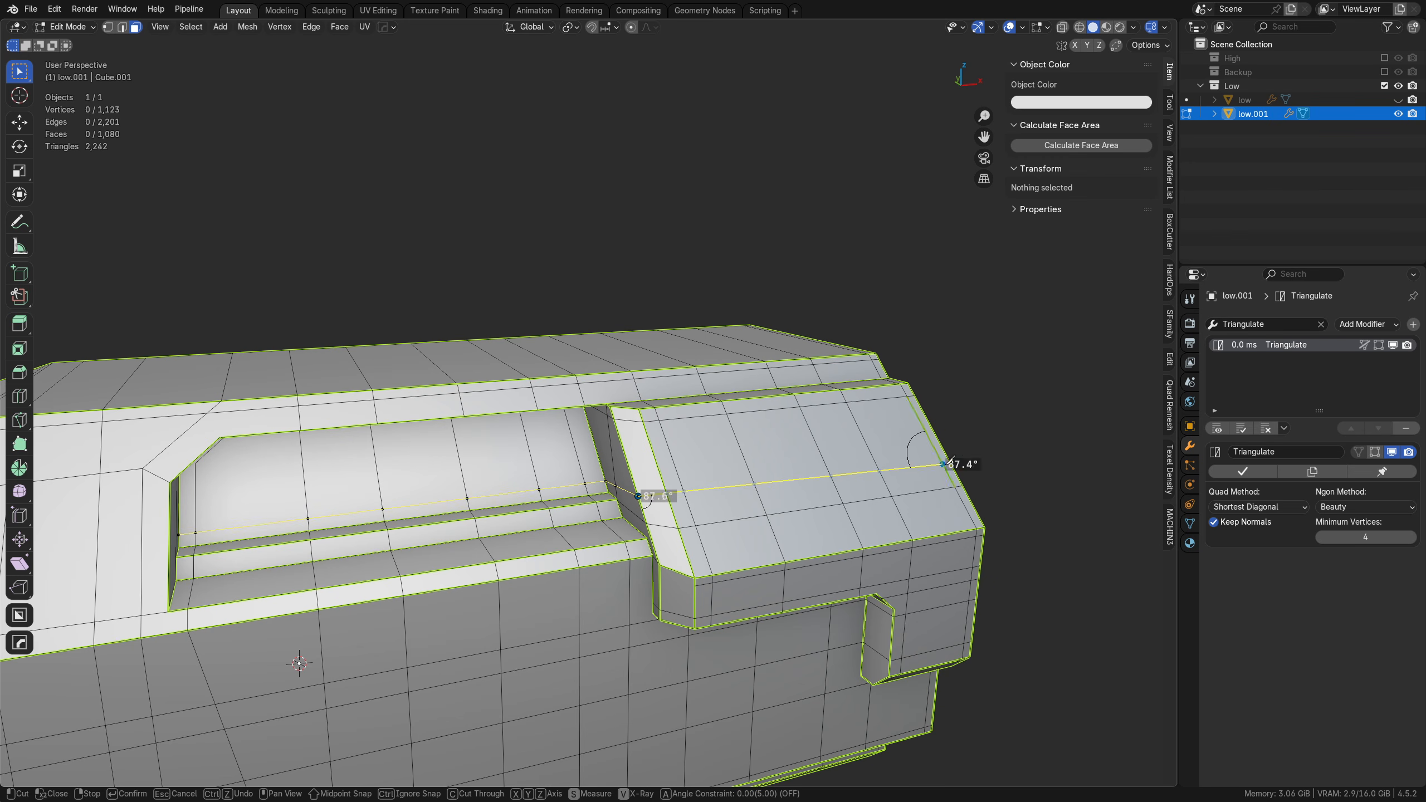
{"action": "left_click", "coordinate": [179, 492]}
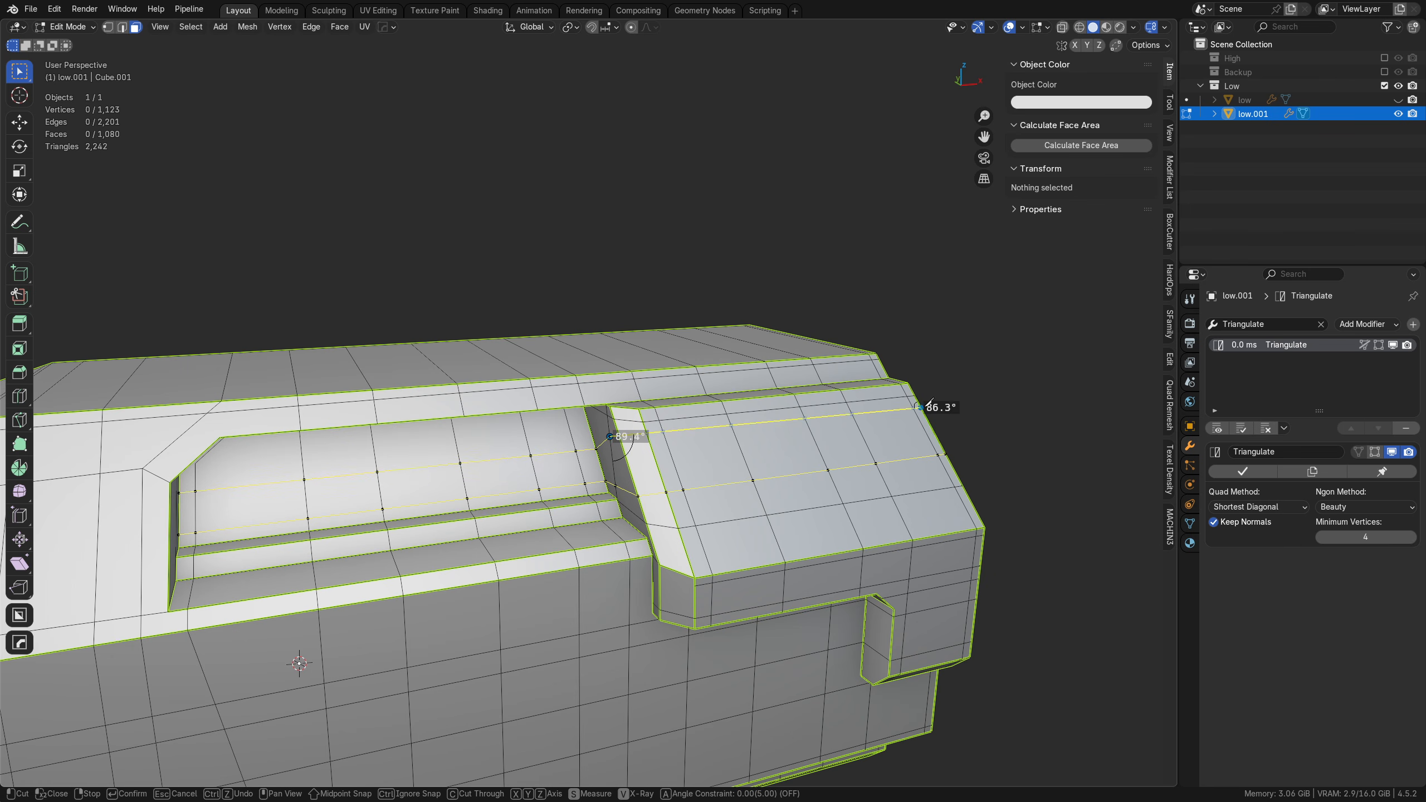
{"action": "key", "text": "Return"}
Step: Draw a knife cut just inside the recess rim, around the lower ledge, end wall, upper wall, chamfered corner and front wall
{"action": "middle_click_drag", "start_coordinate": [934, 402], "coordinate": [710, 345]}
{"action": "key", "text": "k"}
{"action": "left_click", "coordinate": [723, 470]}
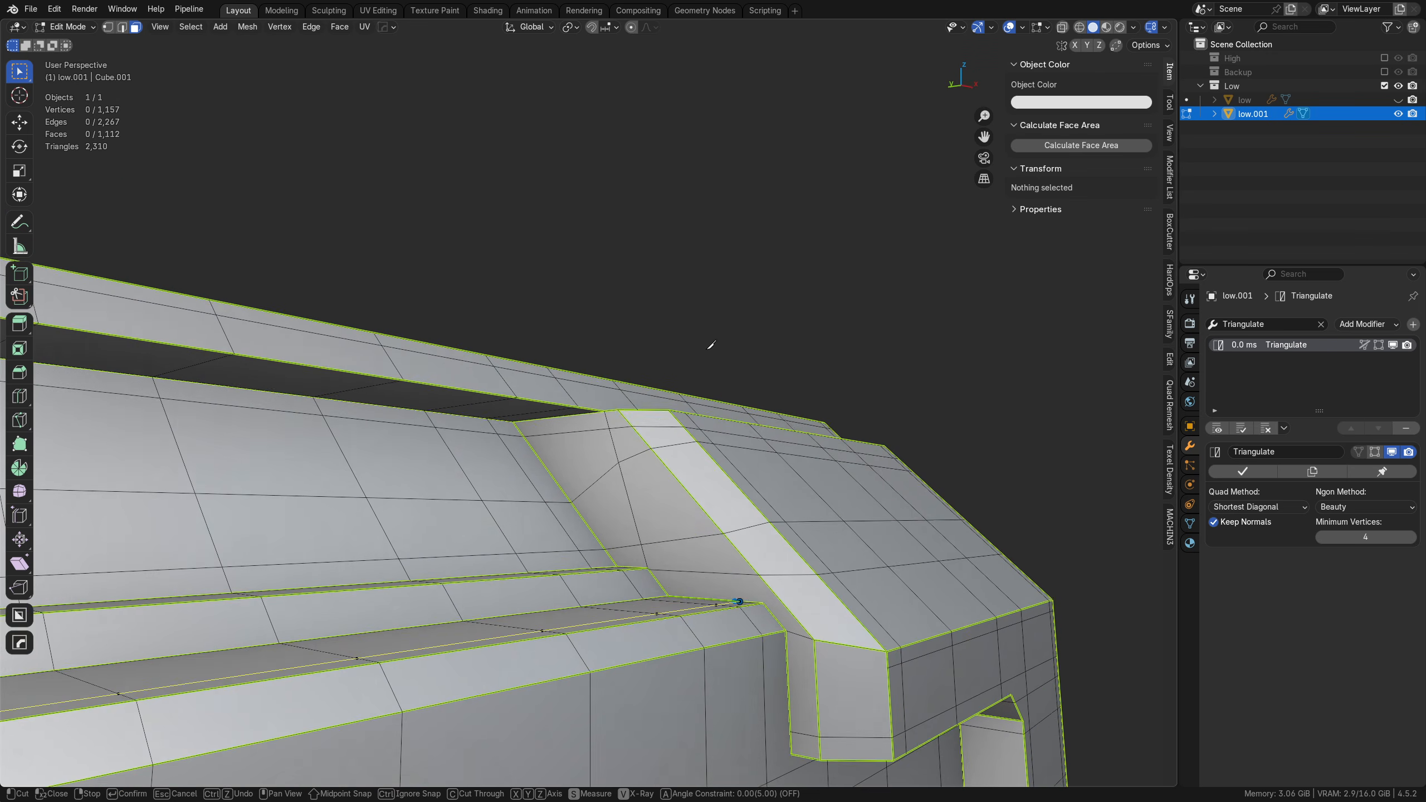
{"action": "left_click", "coordinate": [610, 429]}
{"action": "middle_click_drag", "start_coordinate": [593, 422], "coordinate": [444, 413]}
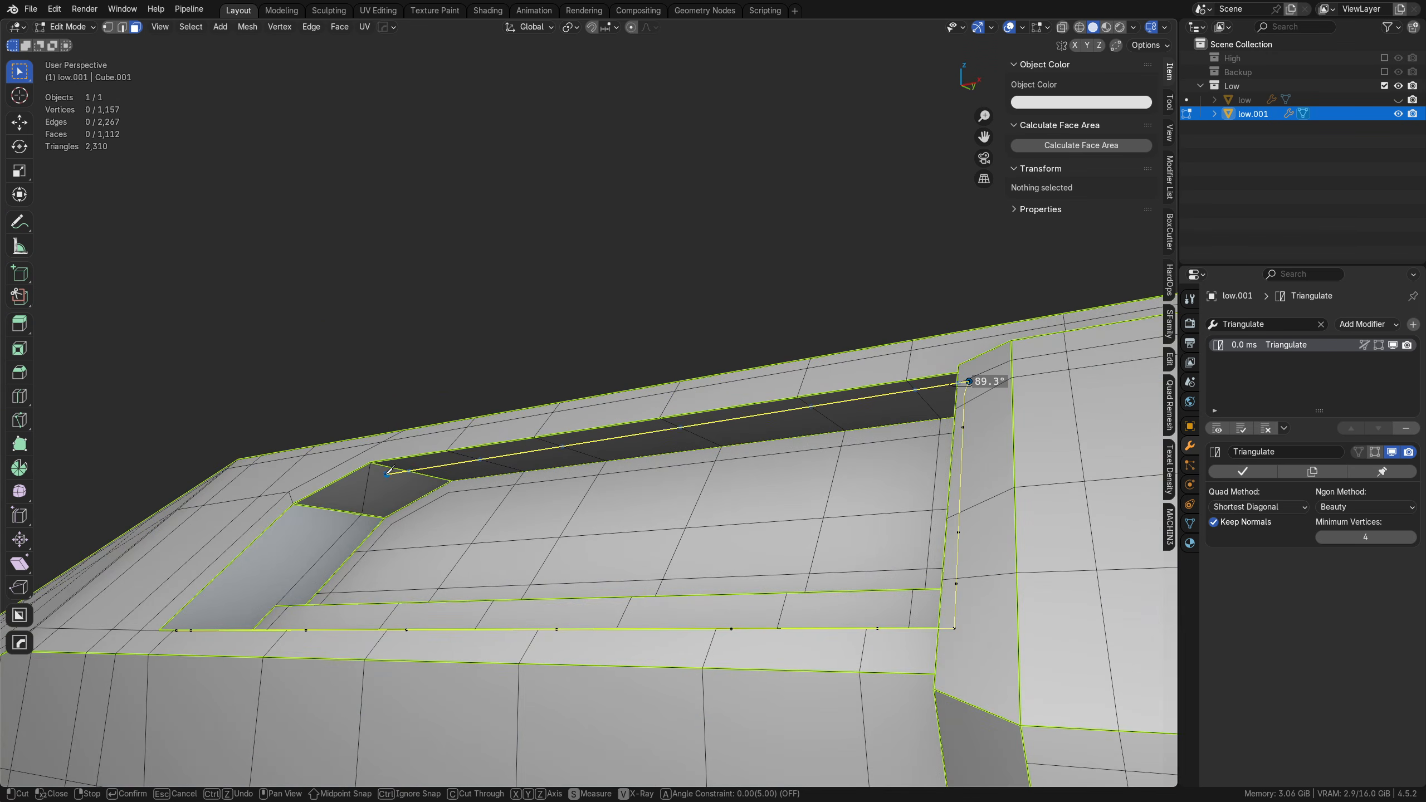
{"action": "left_click", "coordinate": [385, 467]}
{"action": "middle_click_drag", "start_coordinate": [385, 467], "coordinate": [347, 514]}
{"action": "left_click", "coordinate": [394, 474]}
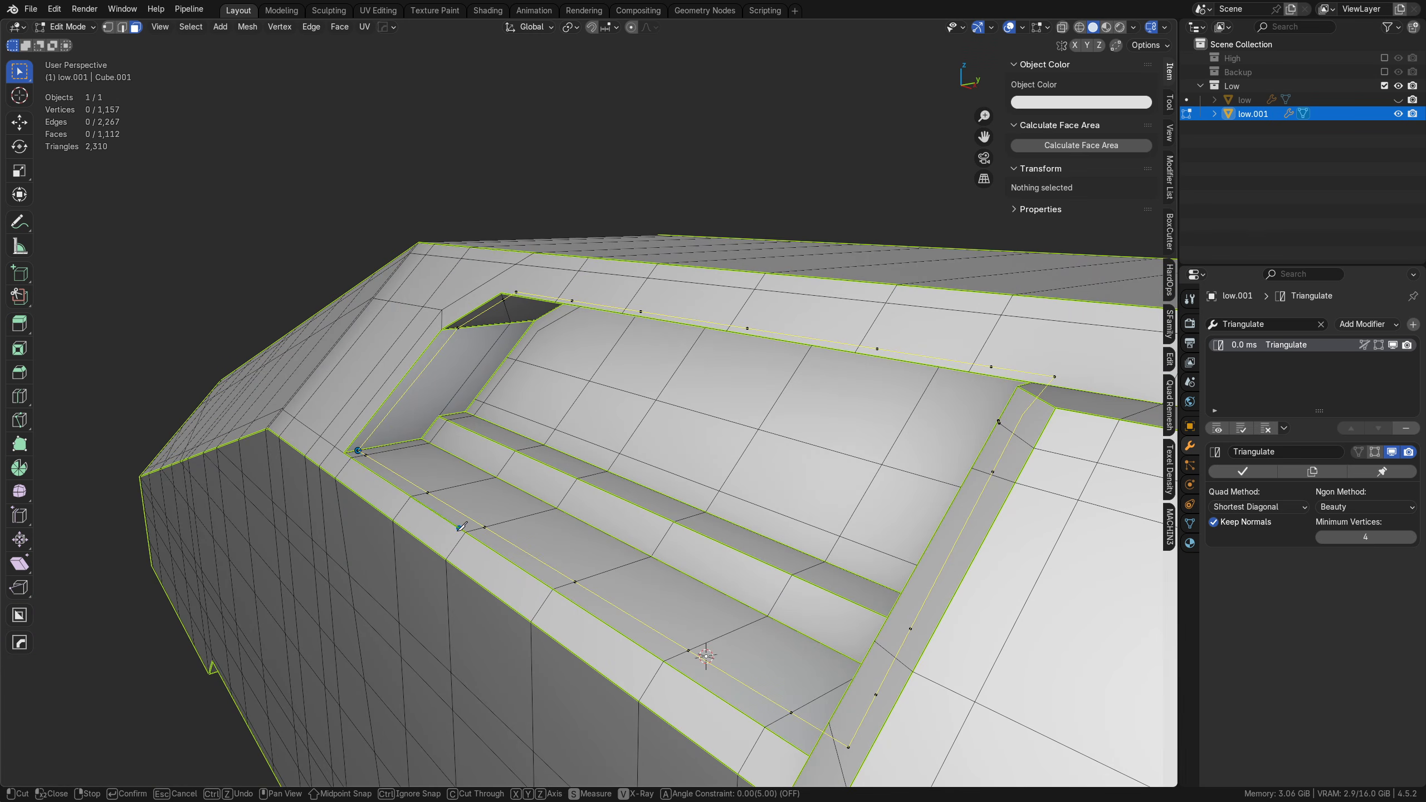
Step: Cut near the recess walls' inner edge, from the chamfered corner along the upper wall and down the stepped panel's end wall, and apply the cuts
{"action": "middle_click_drag", "start_coordinate": [460, 526], "coordinate": [407, 530]}
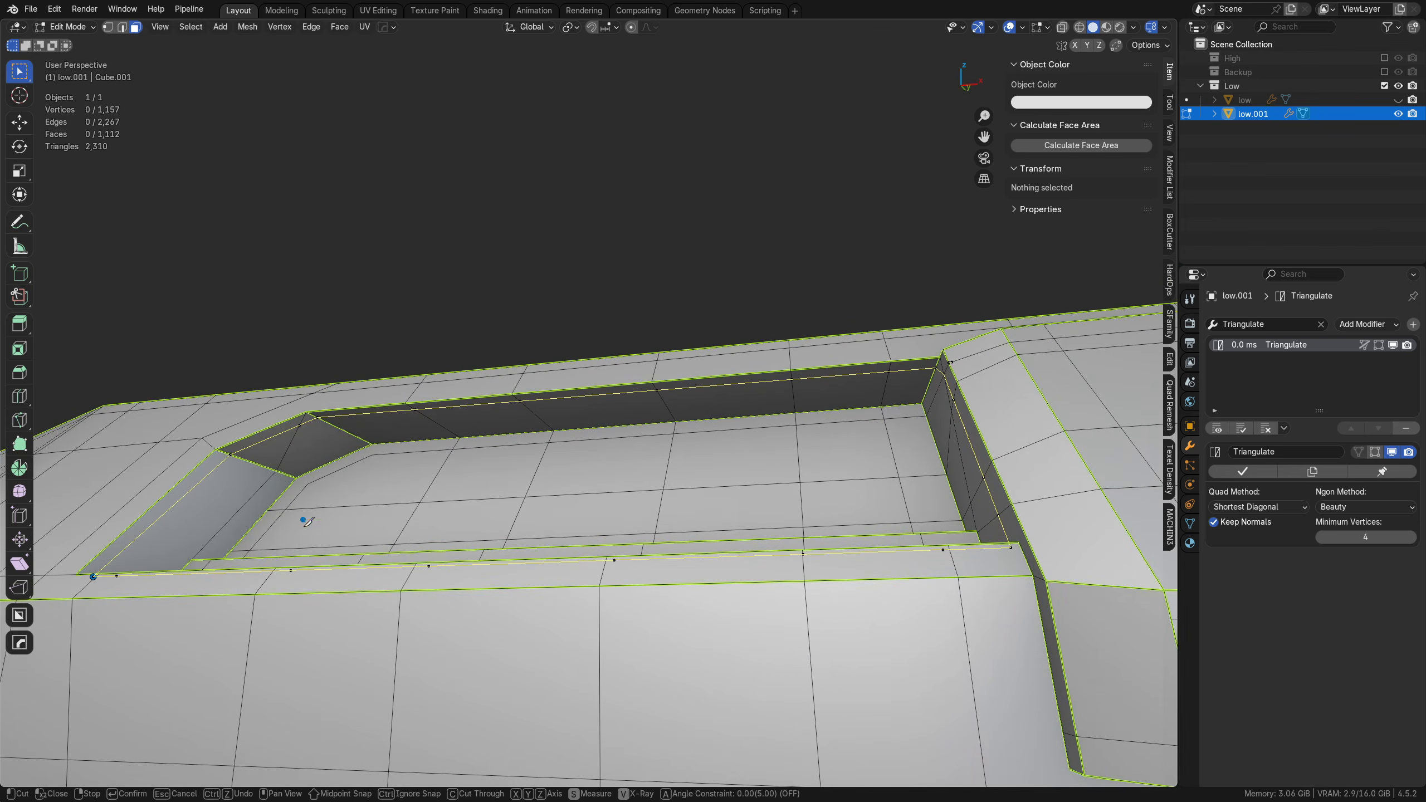
{"action": "middle_click_drag", "start_coordinate": [308, 521], "coordinate": [254, 437]}
{"action": "left_click", "coordinate": [242, 437]}
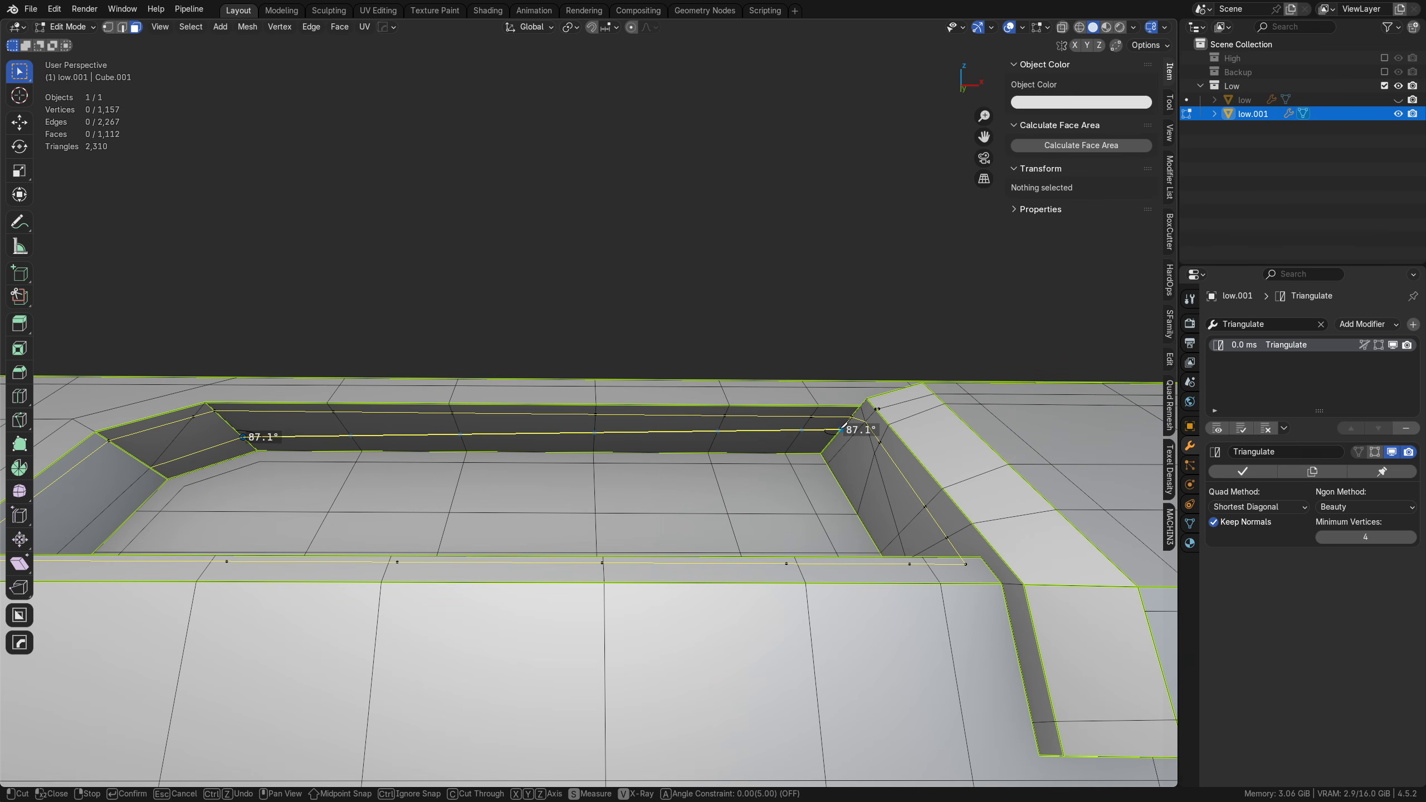
{"action": "left_click", "coordinate": [839, 438]}
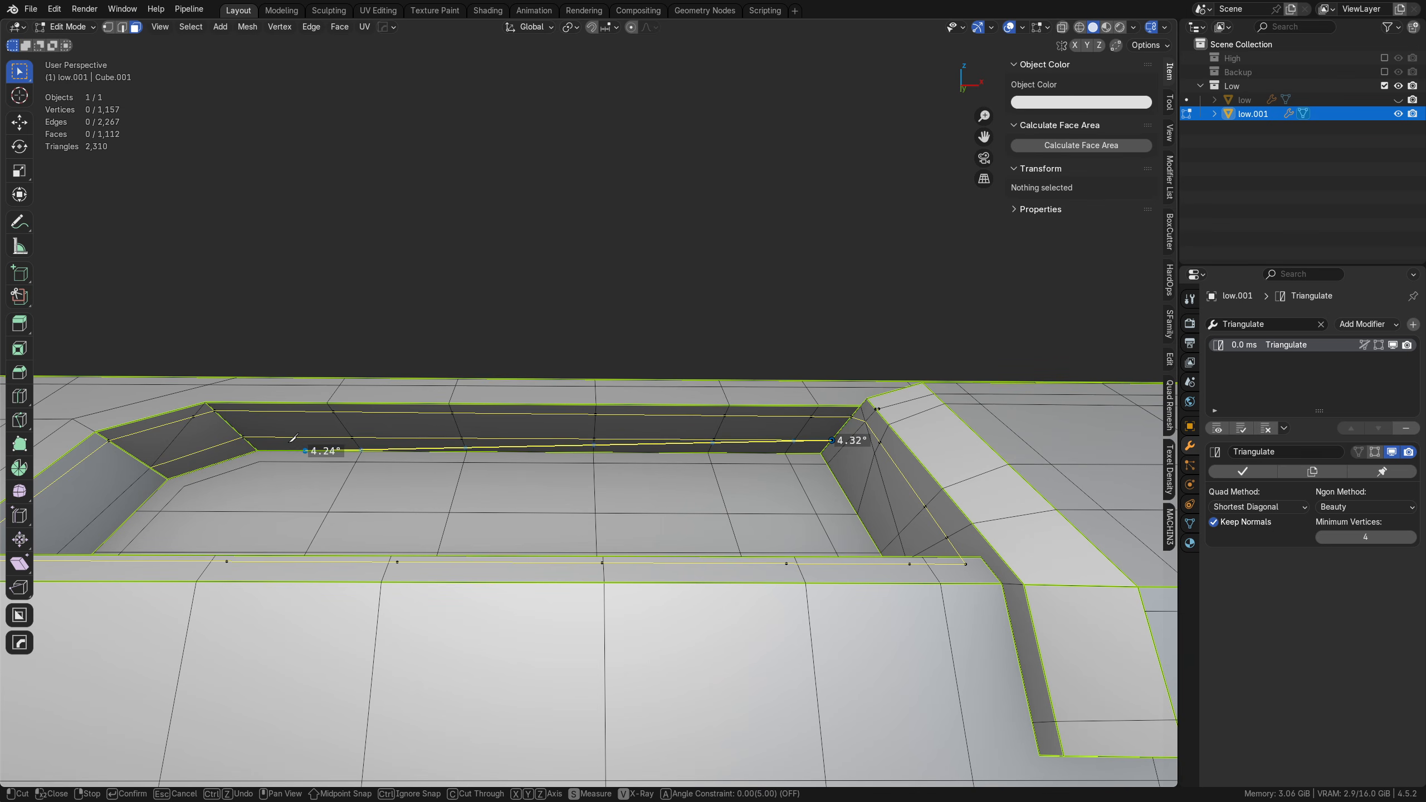
{"action": "middle_click_drag", "start_coordinate": [795, 456], "coordinate": [636, 295]}
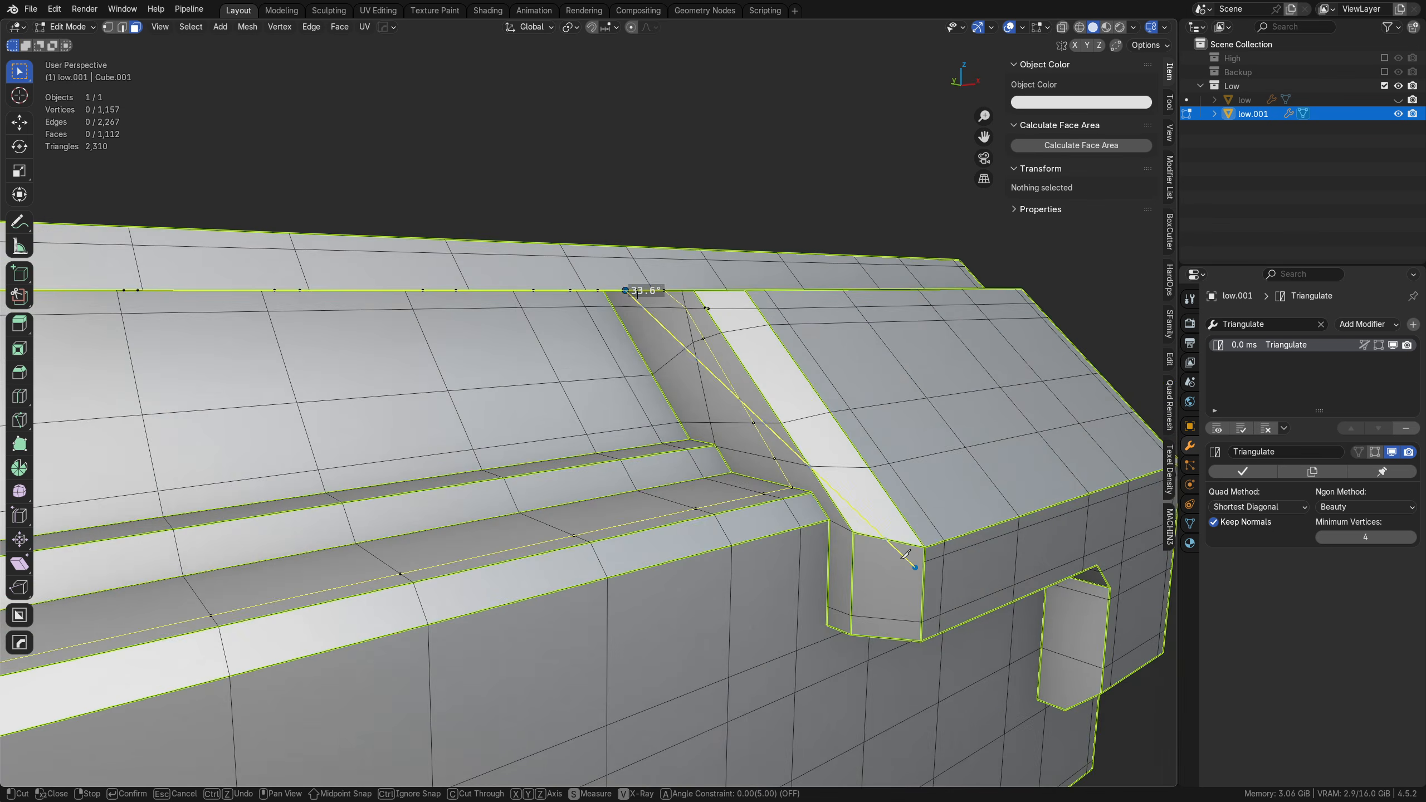
{"action": "left_click", "coordinate": [714, 445]}
{"action": "key", "text": "Return"}
Step: Return to Object Mode and rename the duplicated low-poly hull low_SkewCor
{"action": "middle_click_drag", "start_coordinate": [725, 456], "coordinate": [620, 542]}
{"action": "scroll", "coordinate": [563, 493], "scroll_direction": "down", "scroll_amount": 2}
{"action": "scroll", "coordinate": [707, 509], "scroll_direction": "down", "scroll_amount": 2}
{"action": "key", "text": "Tab"}
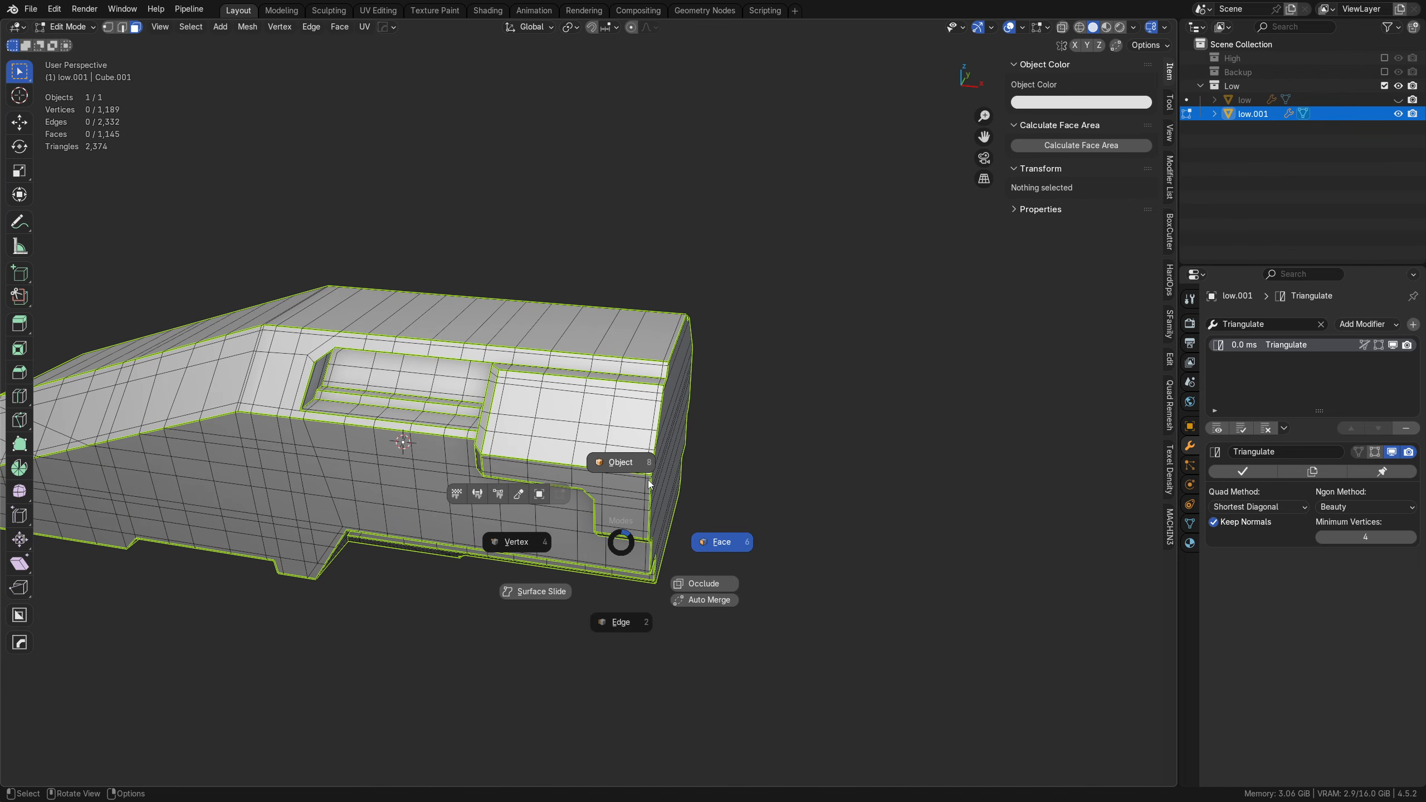
{"action": "left_click", "coordinate": [649, 484]}
{"action": "double_click", "coordinate": [1291, 114]}
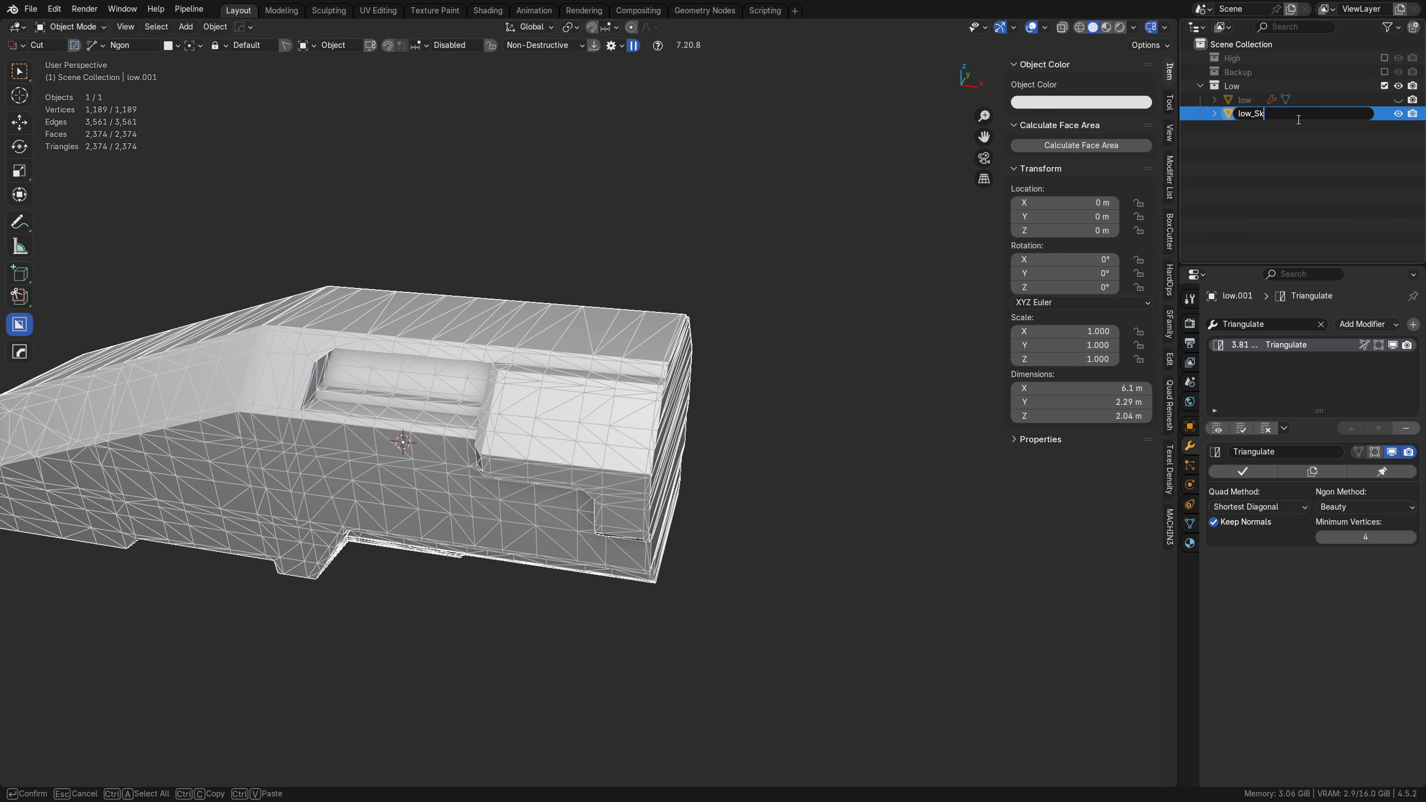
{"action": "type", "text": "low_SkewCor"}
{"action": "key", "text": "Return"}
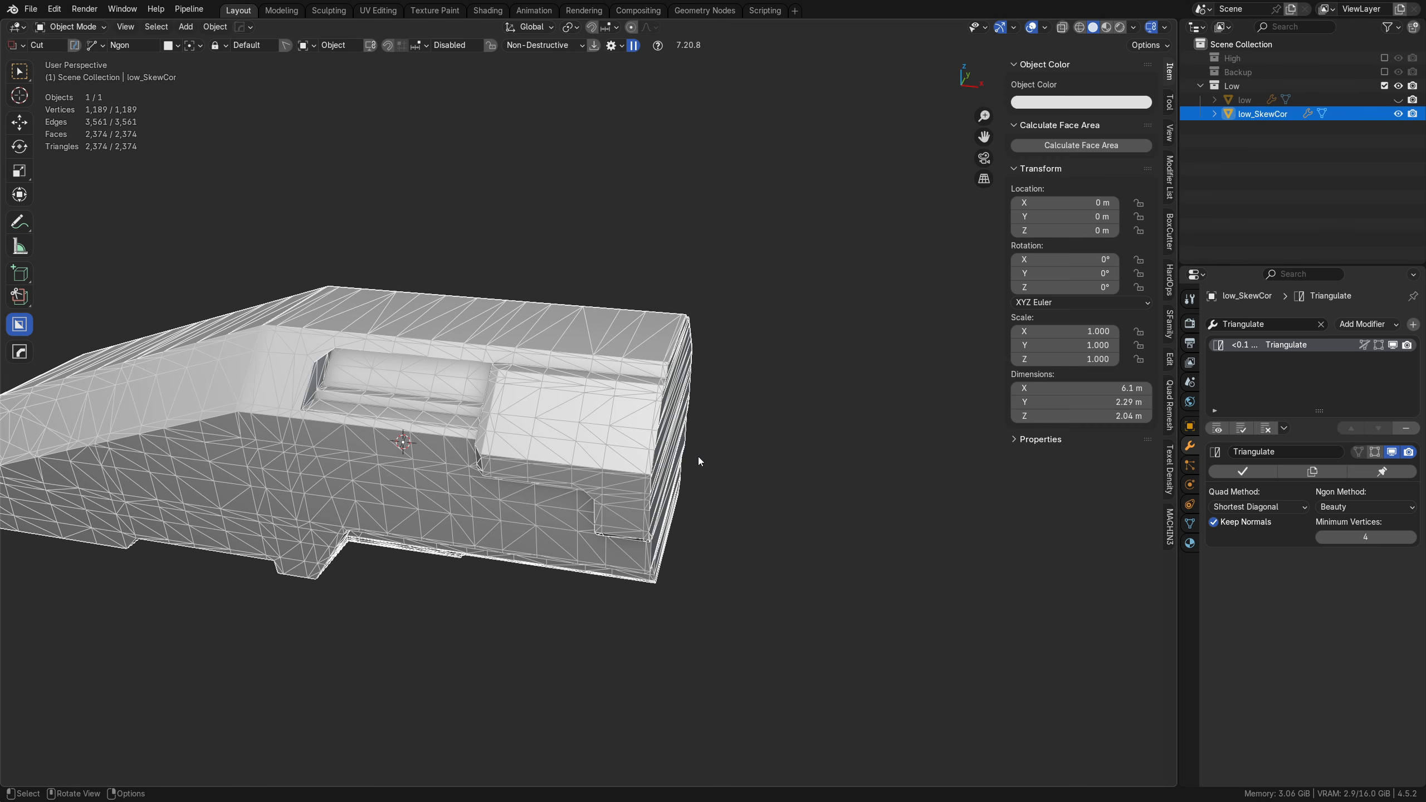
Step: View the triangulated hull around the side recess and switch from the BoxCutter tool to the box selection tool
{"action": "middle_click_drag", "start_coordinate": [697, 458], "coordinate": [883, 453], "text": "shift"}
{"action": "middle_click_drag", "start_coordinate": [644, 438], "coordinate": [475, 450], "text": "ctrl"}
{"action": "scroll", "coordinate": [481, 343], "scroll_direction": "up", "scroll_amount": 1, "text": "ctrl"}
{"action": "left_click", "coordinate": [19, 73]}
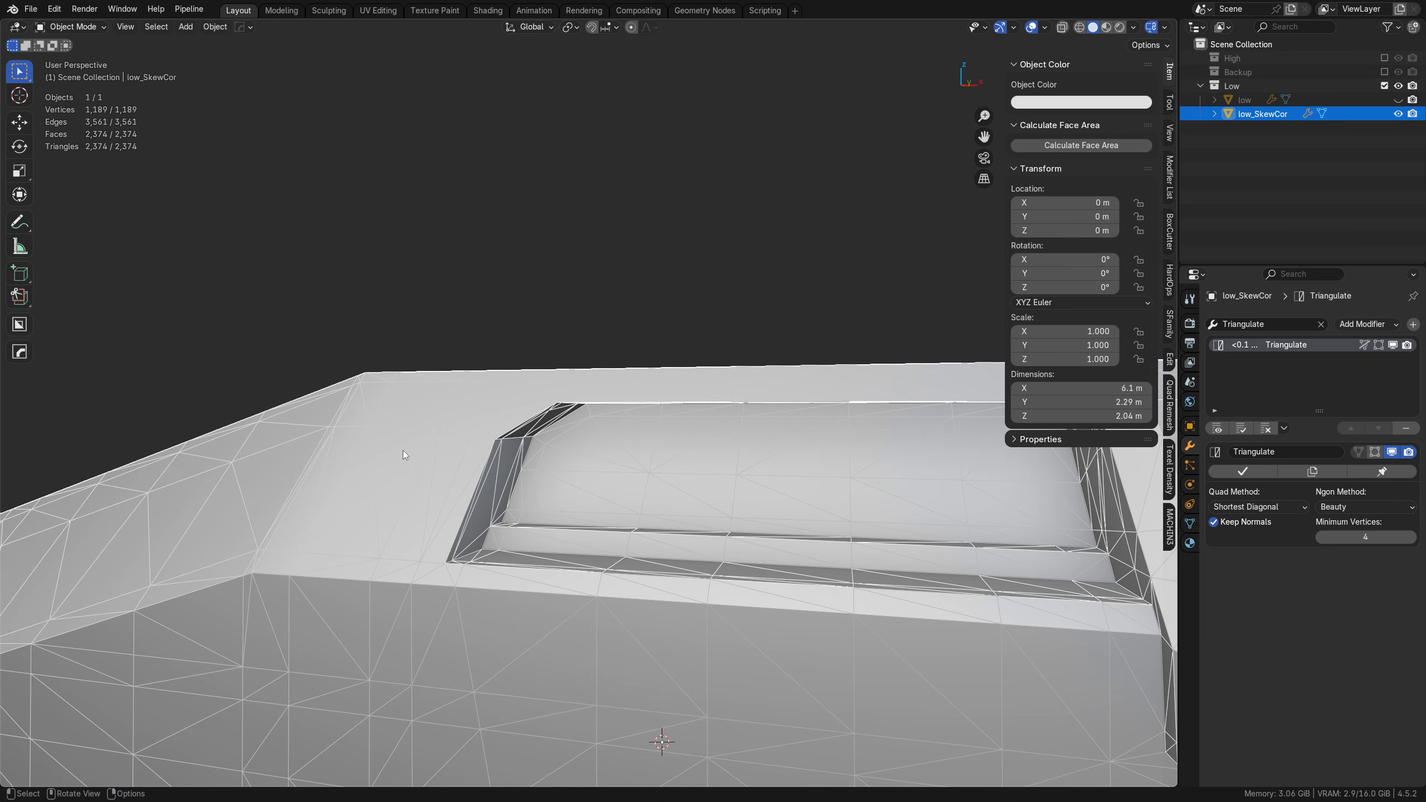
Step: Export the selected hull as an FBX to the Desktop, reusing its object name for the file low_SkewCor.fbx
{"action": "key", "text": "ctrl+s"}
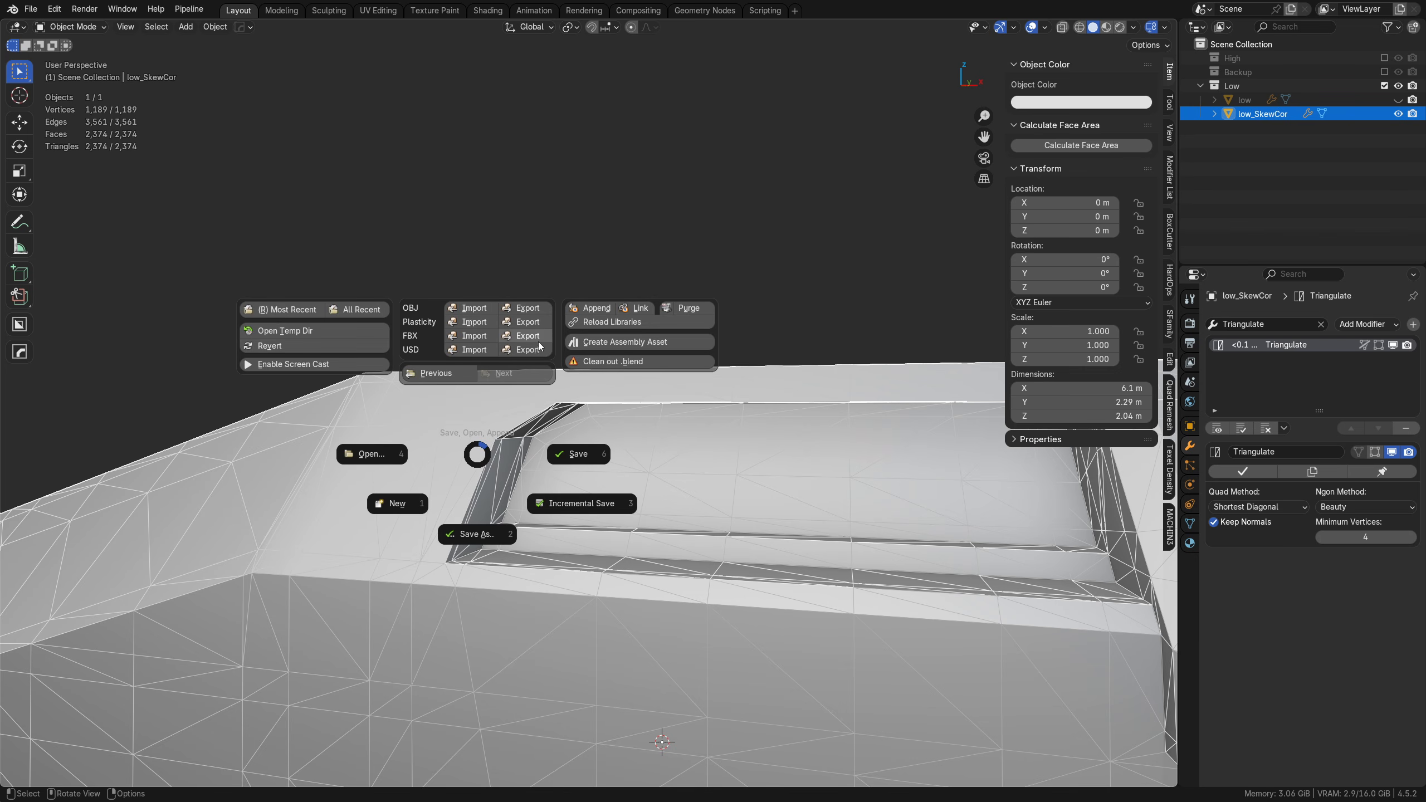
{"action": "double_click", "coordinate": [1269, 115]}
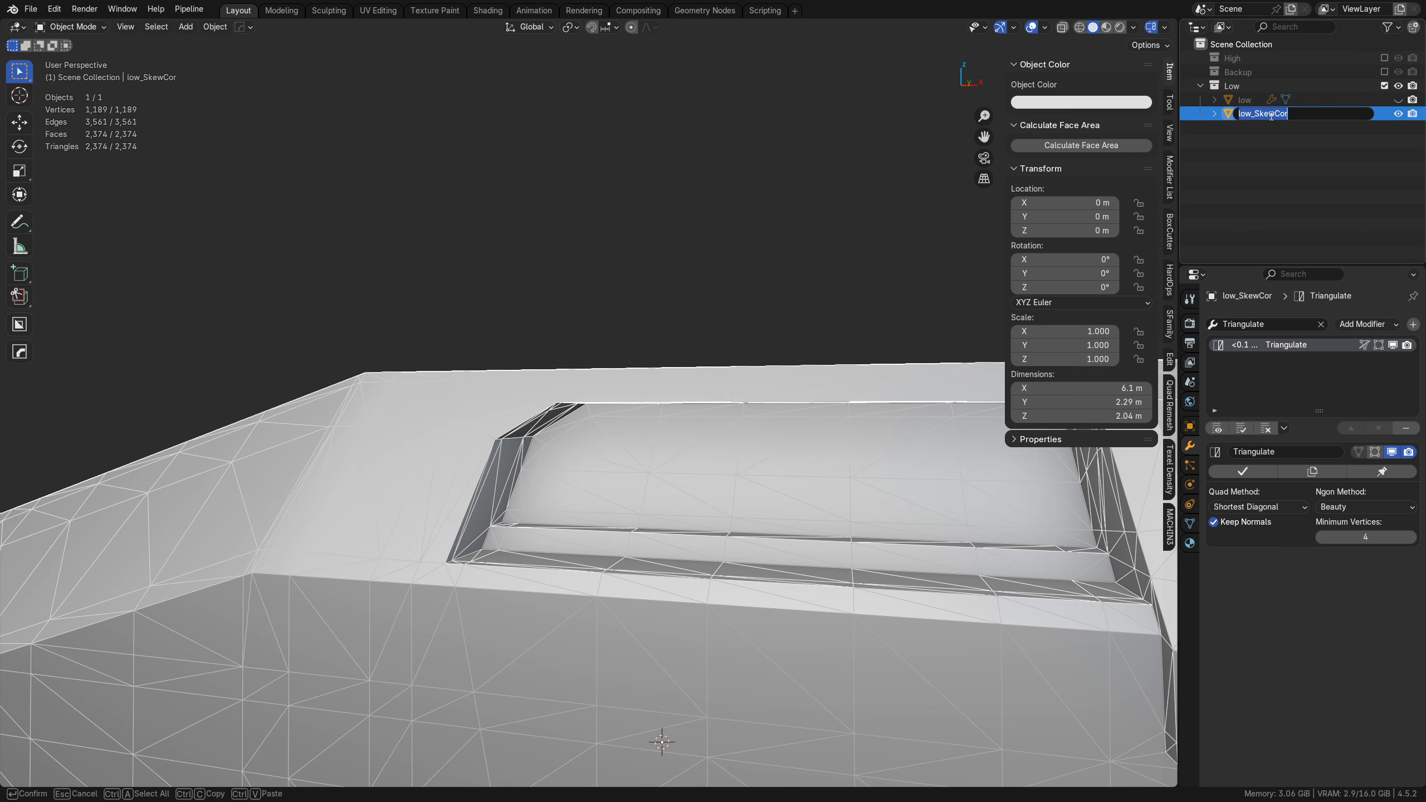
{"action": "key", "text": "Return"}
{"action": "key", "text": "ctrl+s"}
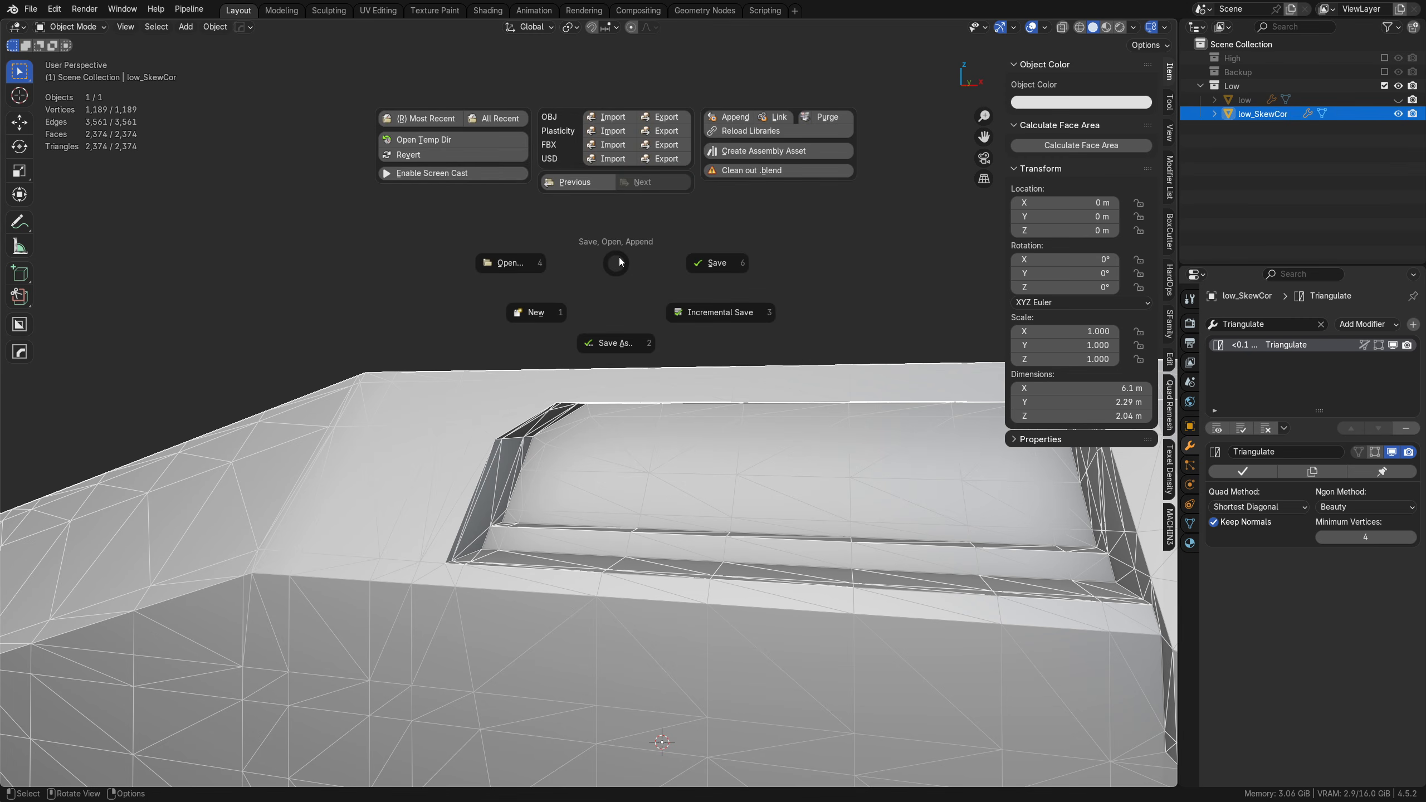
{"action": "left_click", "coordinate": [665, 145]}
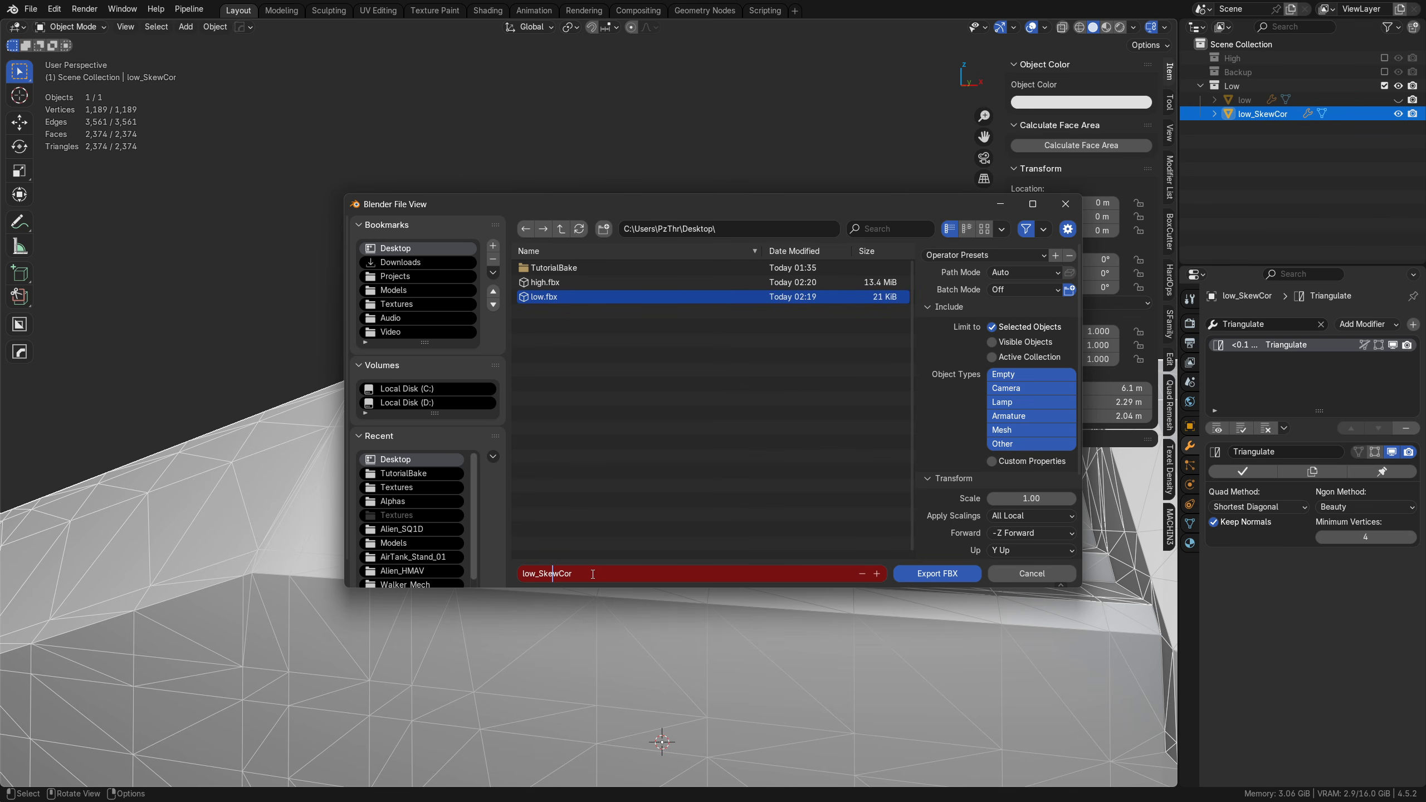
{"action": "key", "text": "Return"}
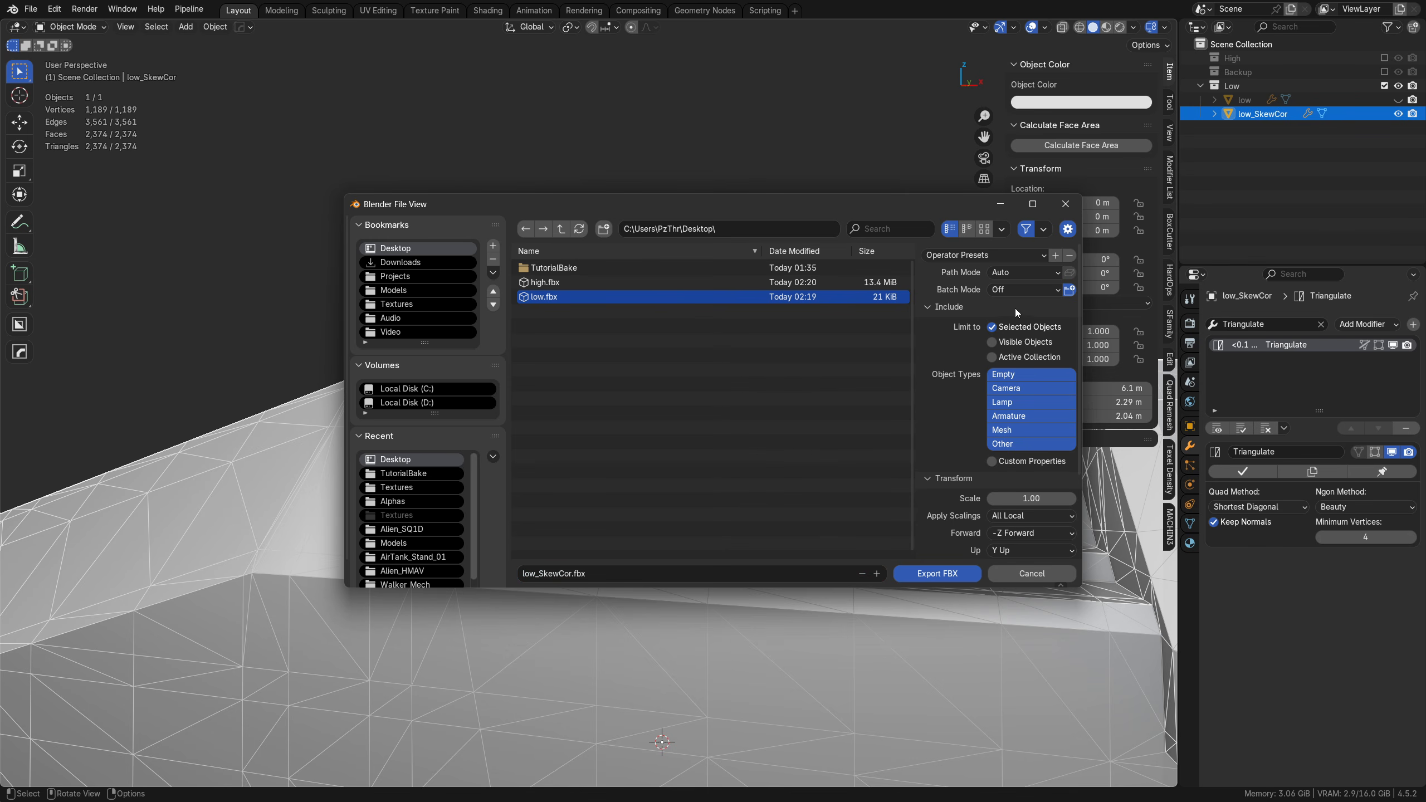
{"action": "left_click", "coordinate": [568, 330]}
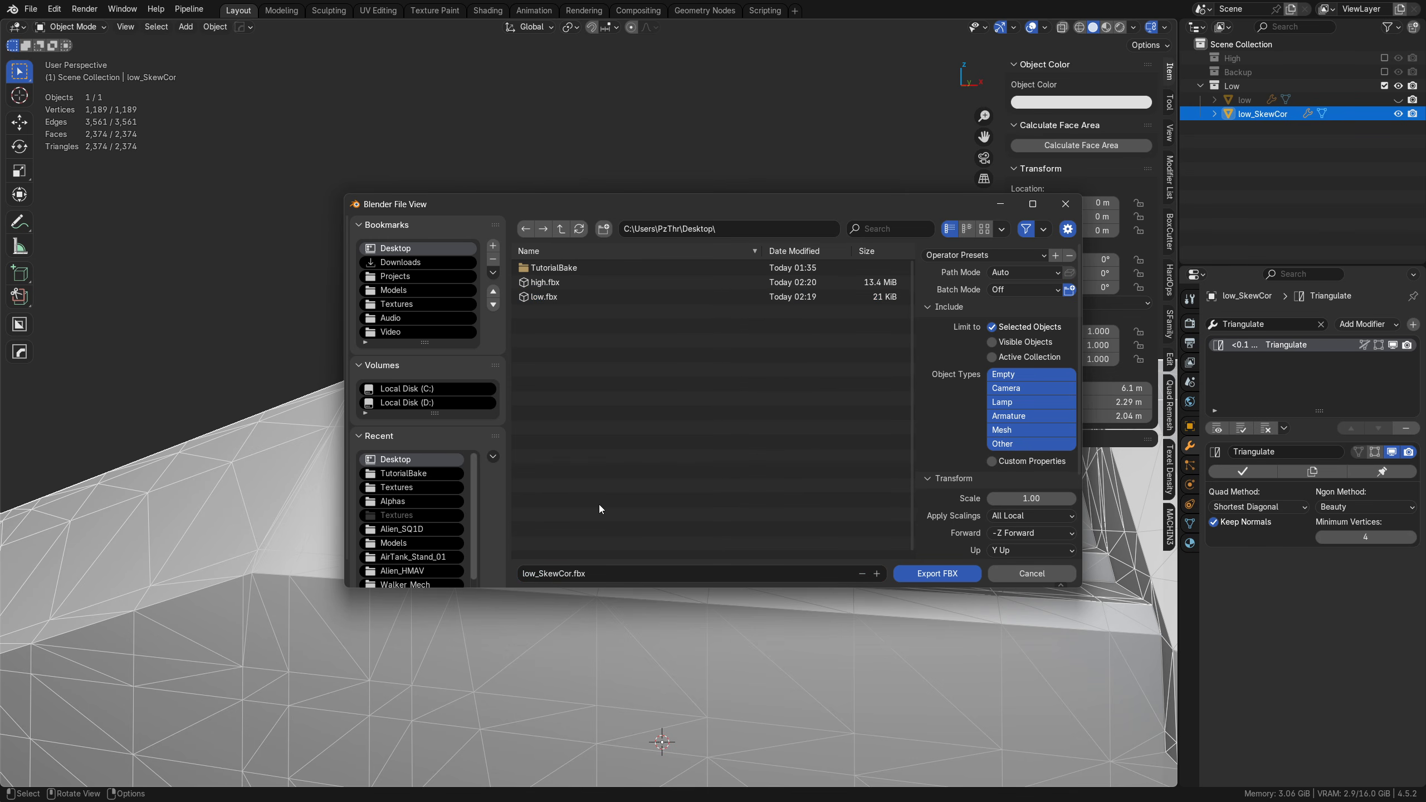
{"action": "left_click", "coordinate": [948, 573]}
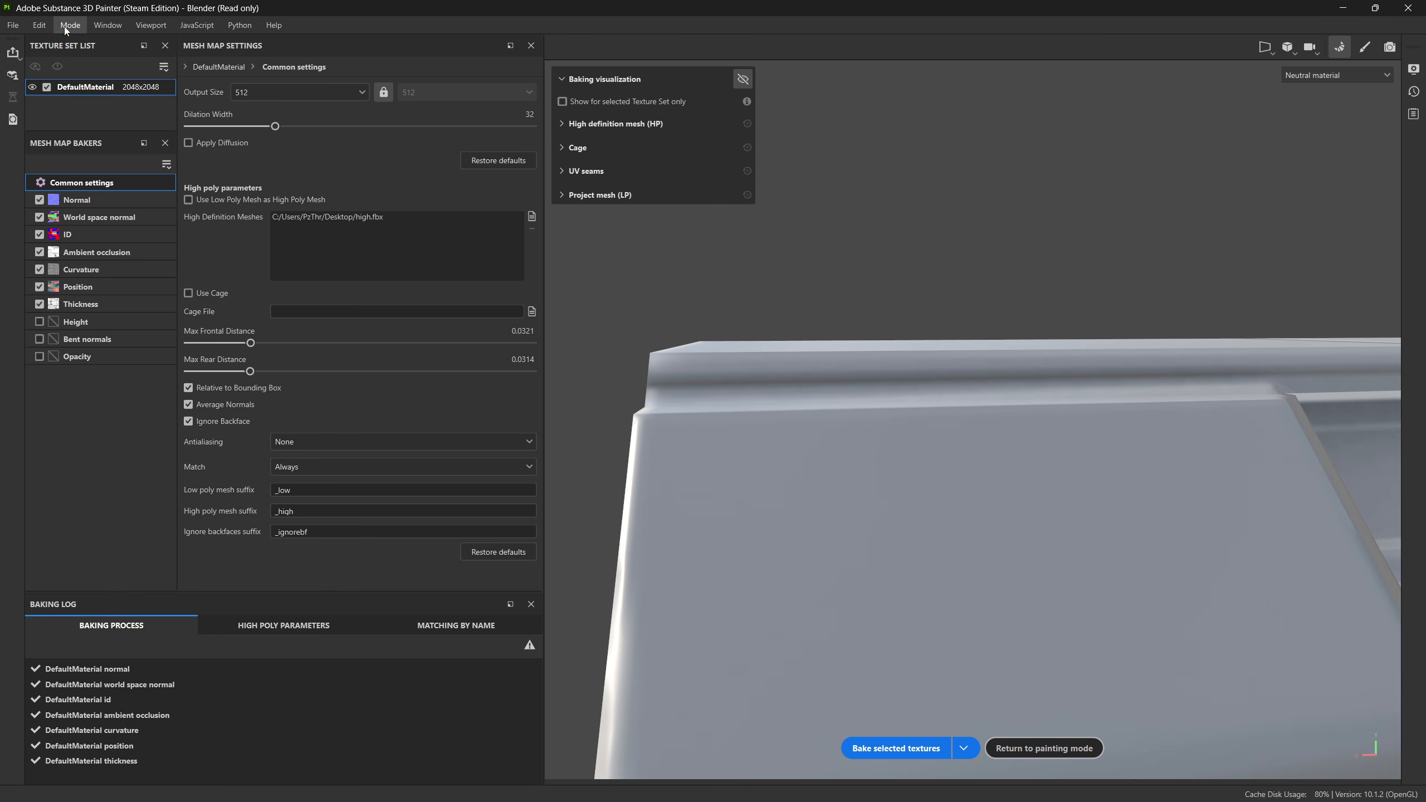
Step: In Substance 3D Painter, replace the project's mesh with low_SkewCor.fbx in the project configuration
{"action": "left_click", "coordinate": [39, 25]}
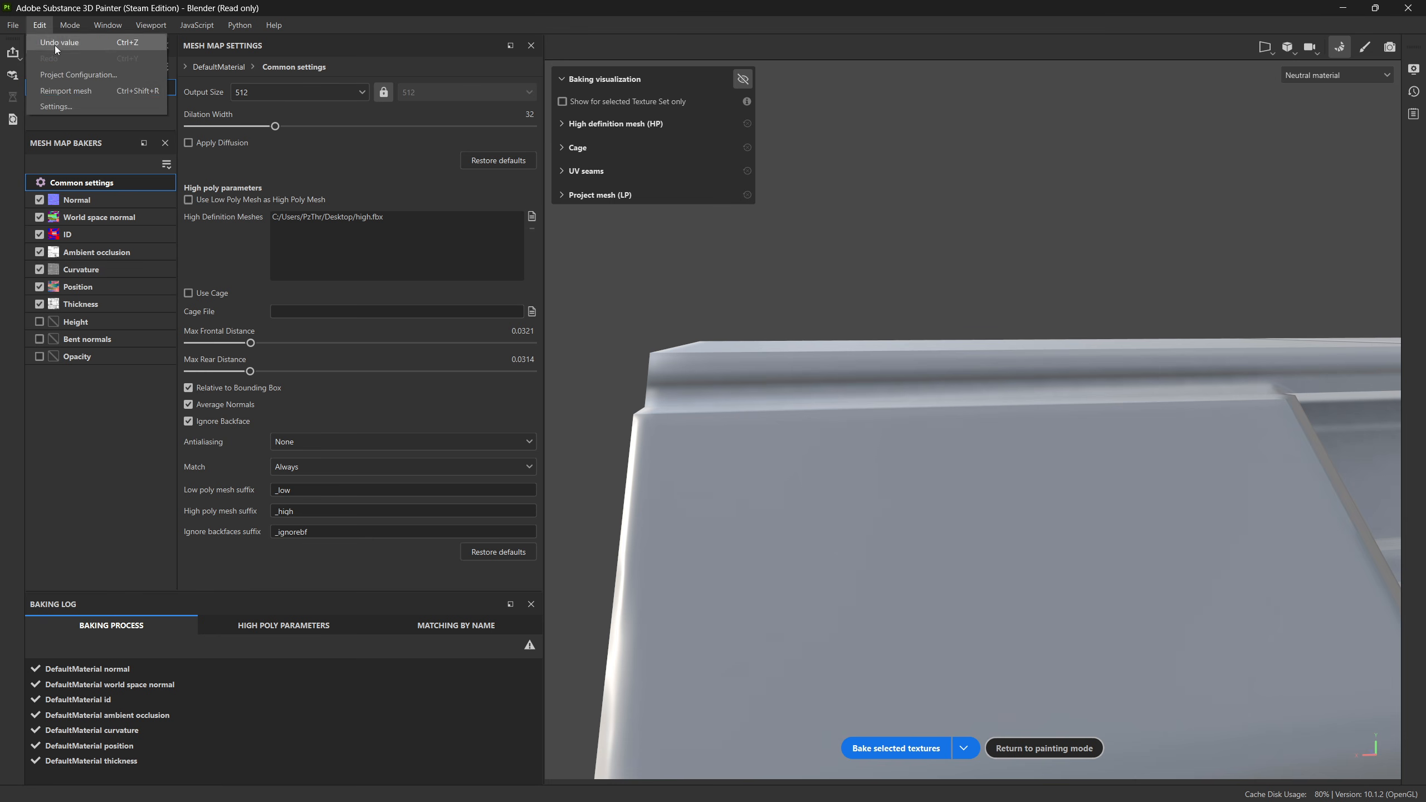
{"action": "left_click", "coordinate": [100, 75]}
{"action": "left_click", "coordinate": [824, 283]}
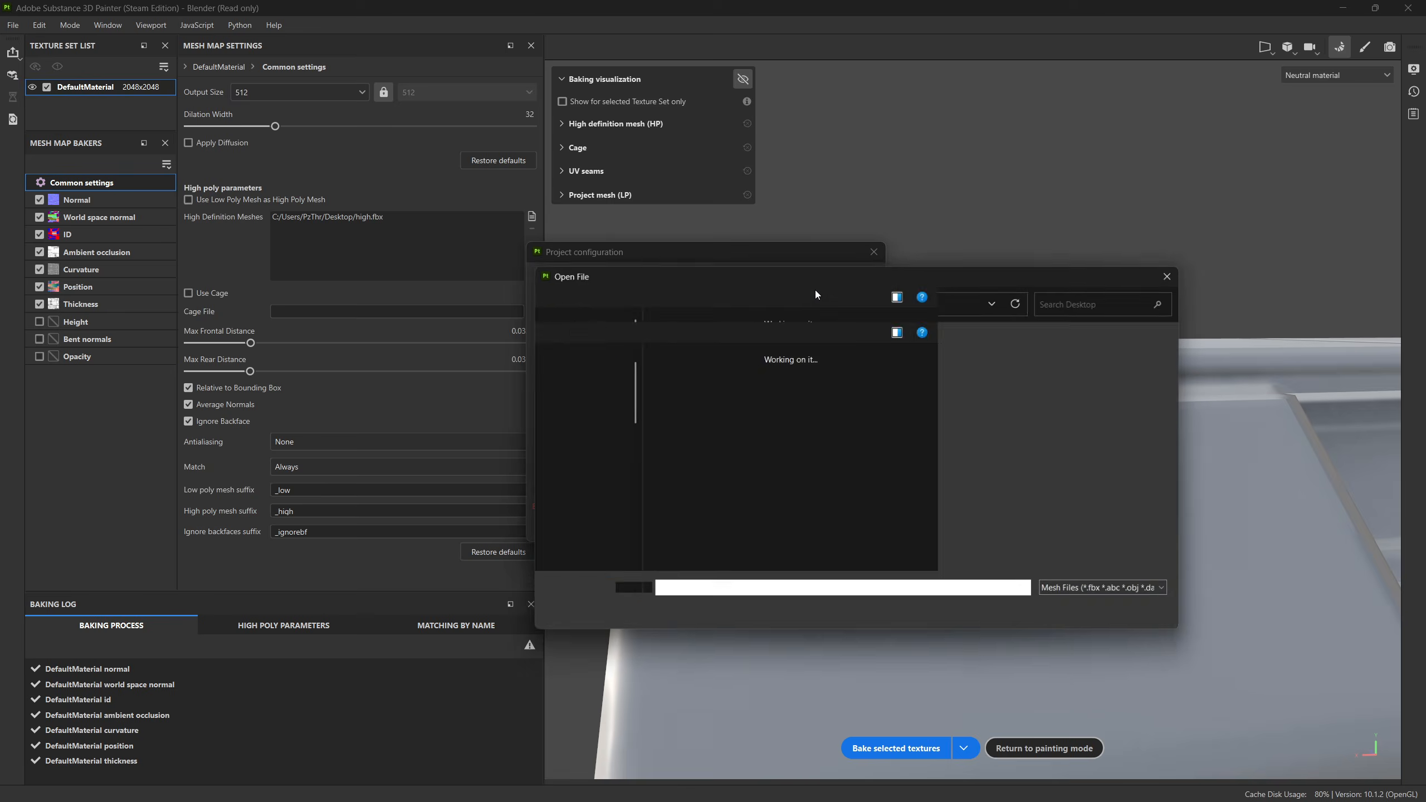
{"action": "left_click_drag", "start_coordinate": [794, 276], "coordinate": [520, 272]}
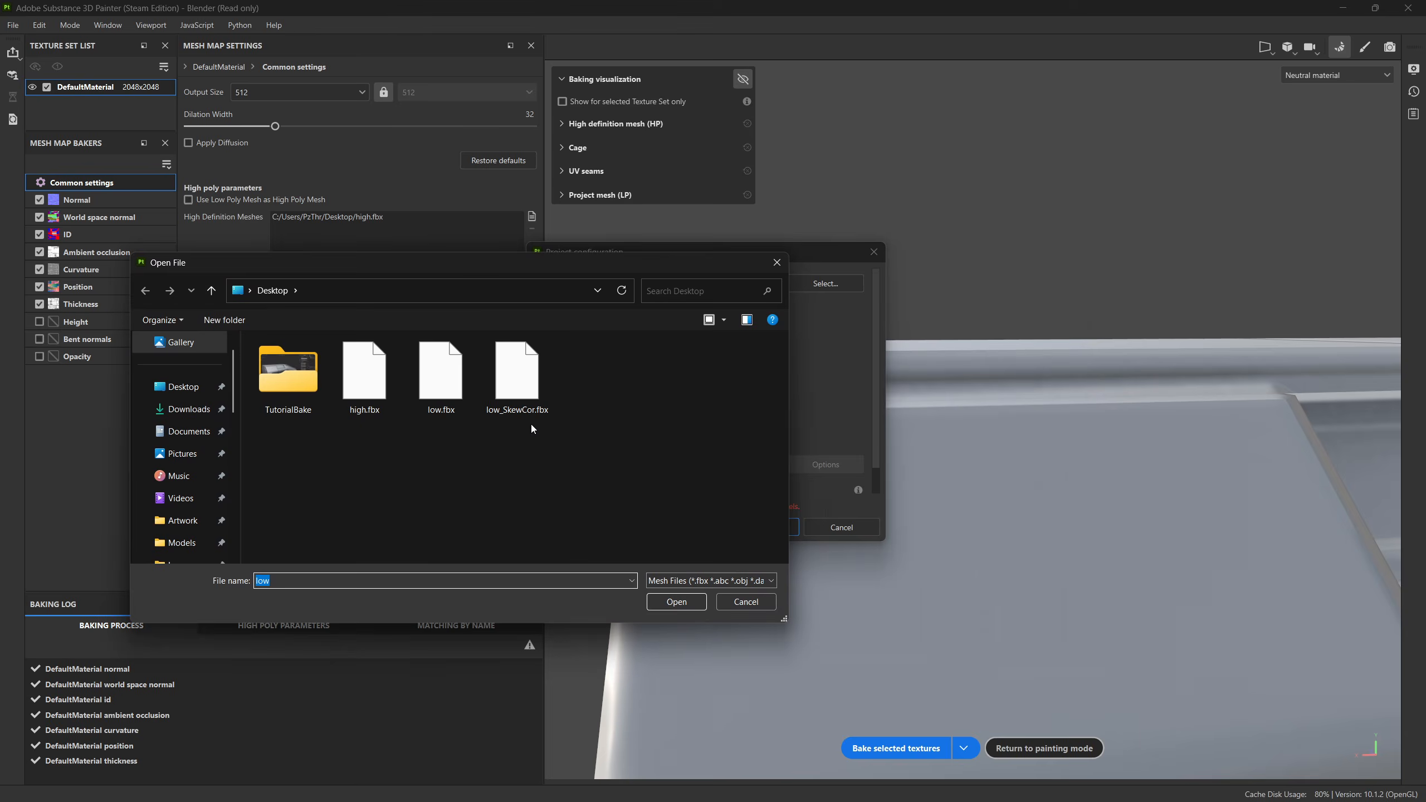
{"action": "left_click", "coordinate": [519, 377]}
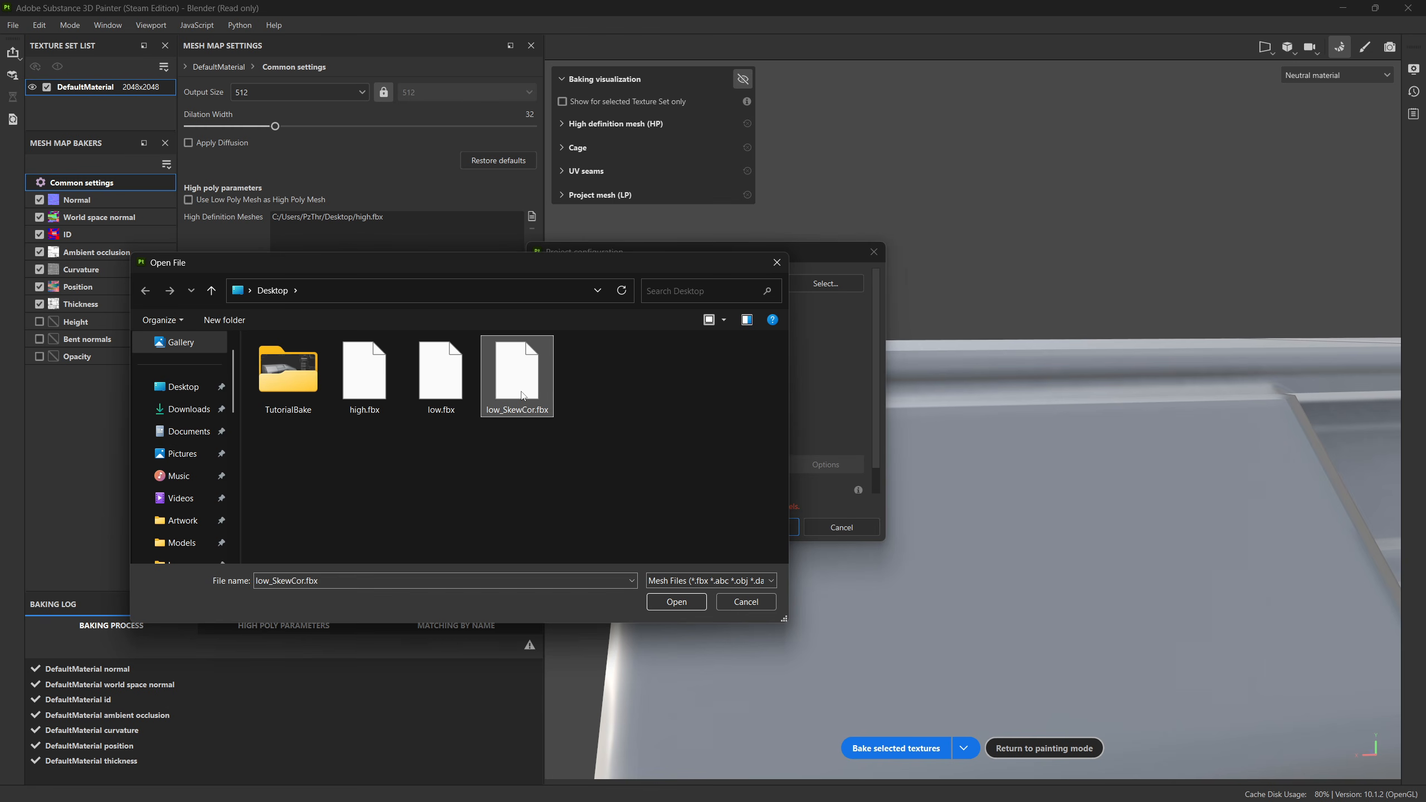
{"action": "double_click", "coordinate": [522, 392]}
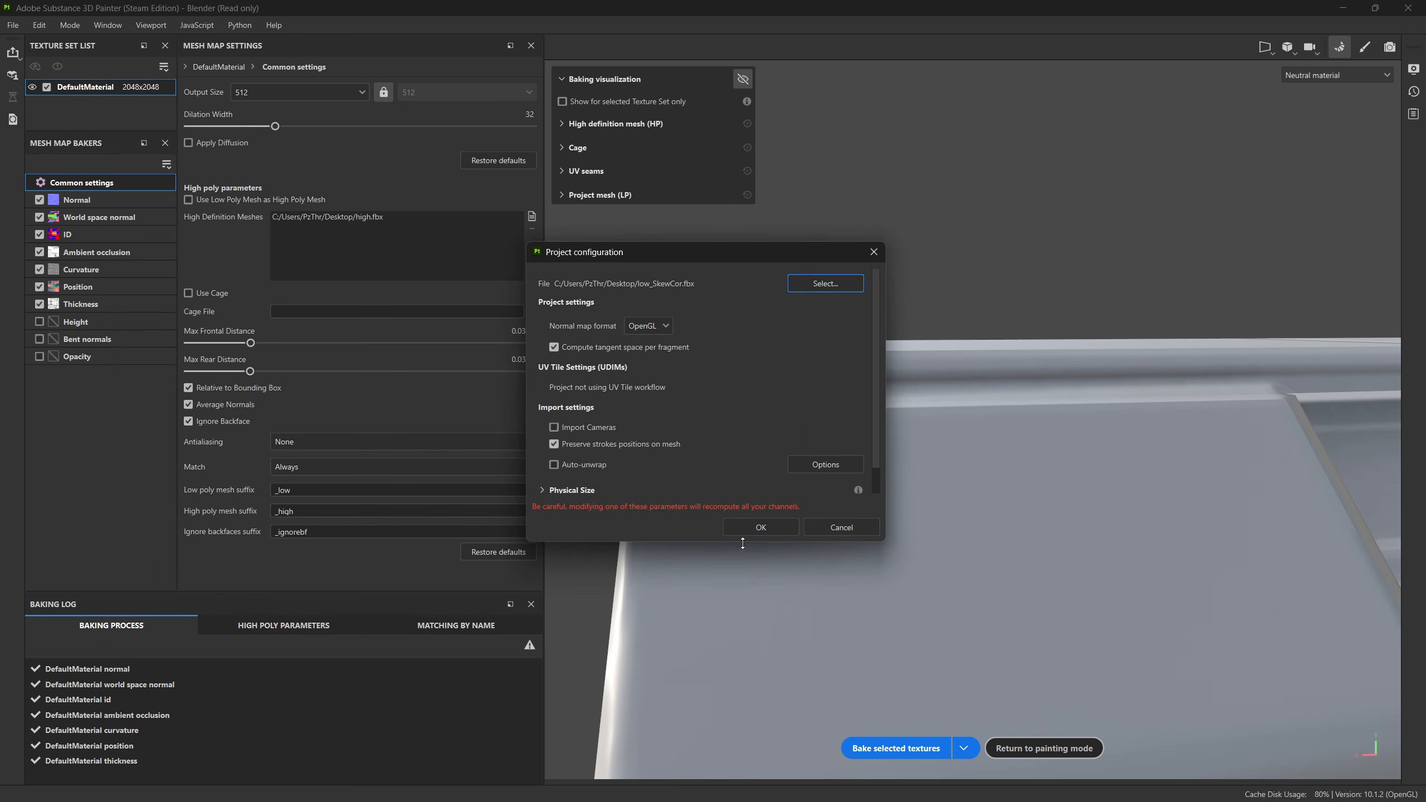
{"action": "left_click", "coordinate": [771, 531]}
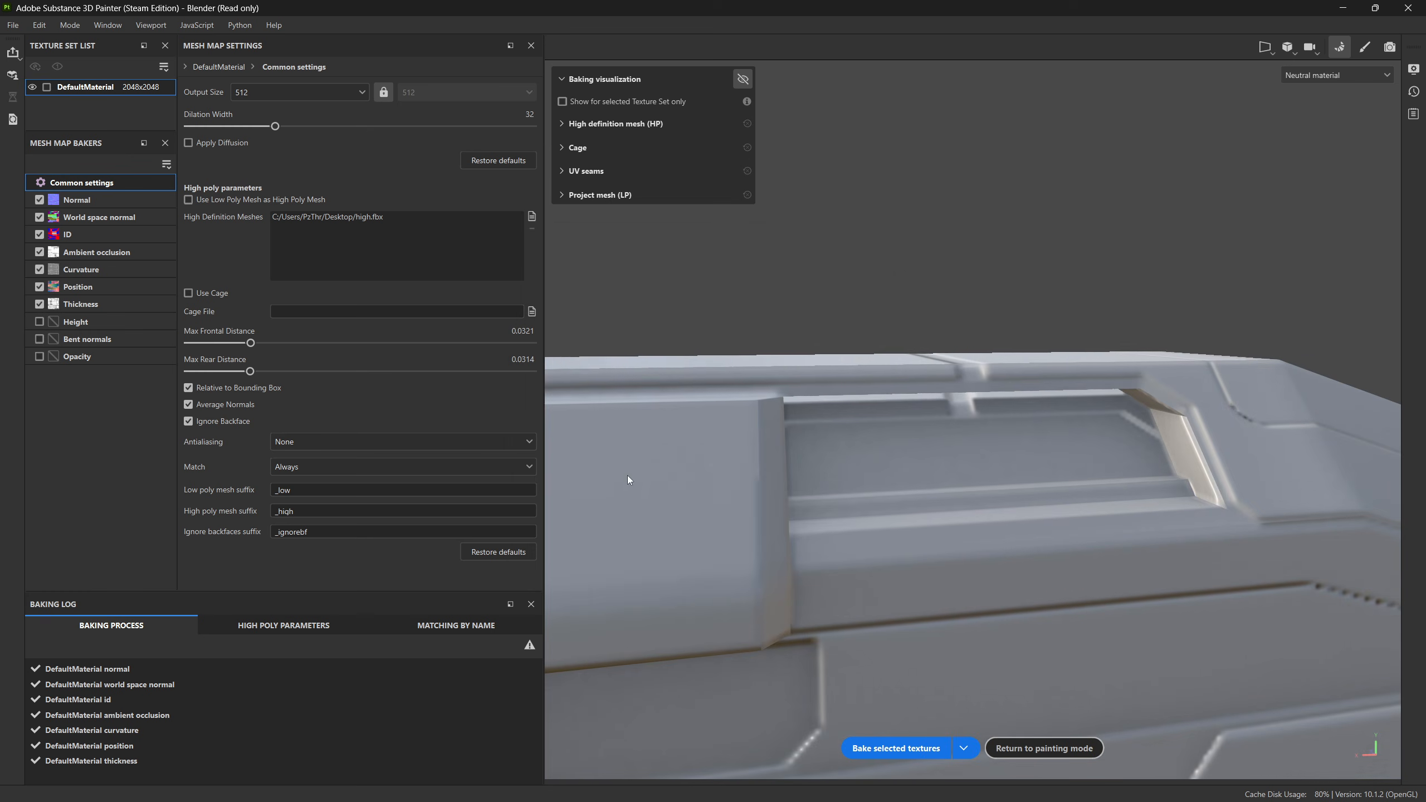
Step: Bake the selected mesh maps on the new hull with Average Normals enabled
{"action": "left_click_drag", "start_coordinate": [875, 522], "coordinate": [964, 573], "text": "alt"}
{"action": "middle_click_drag", "start_coordinate": [964, 573], "coordinate": [805, 429], "text": "alt"}
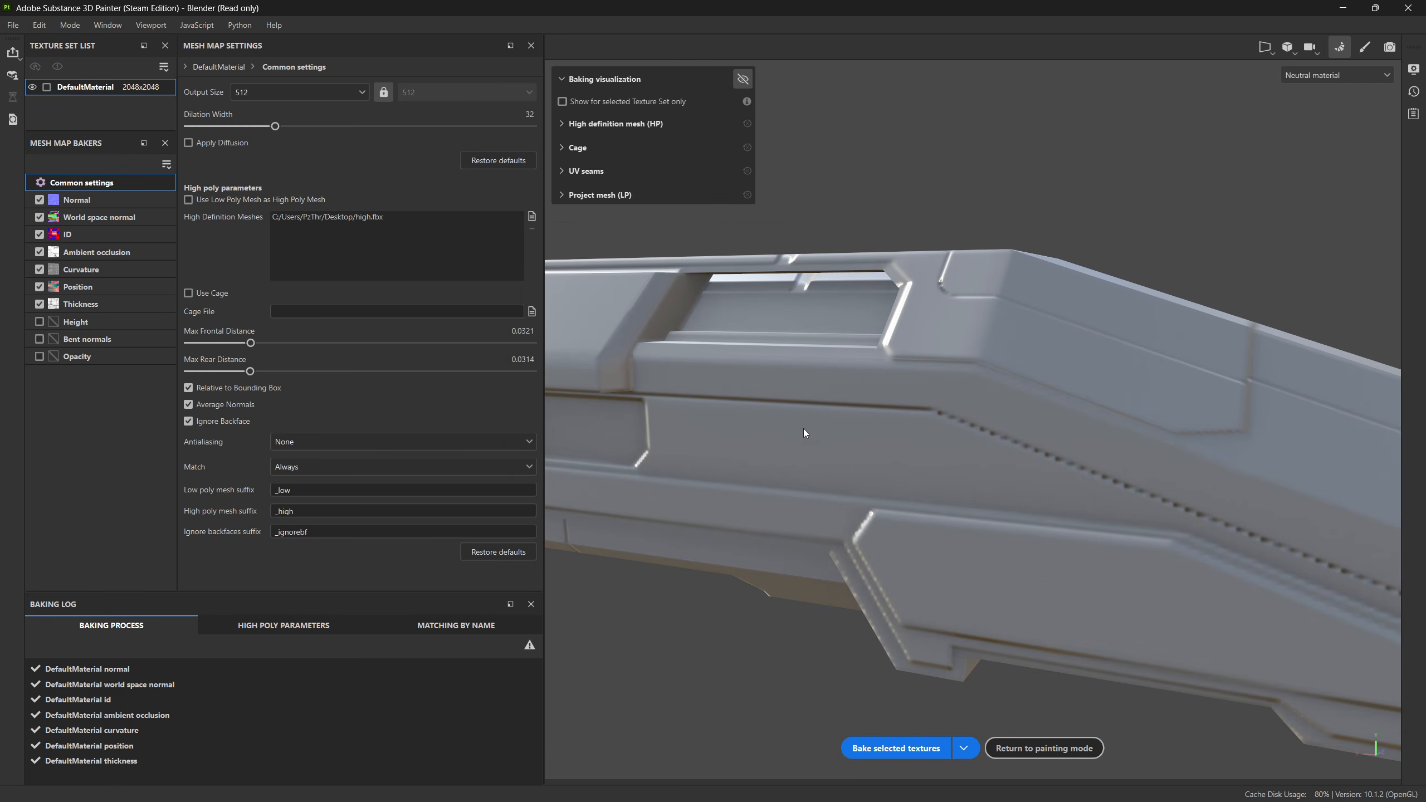
{"action": "left_click_drag", "start_coordinate": [804, 430], "coordinate": [809, 479], "text": "alt"}
{"action": "middle_click_drag", "start_coordinate": [808, 479], "coordinate": [964, 579], "text": "alt"}
{"action": "left_click", "coordinate": [898, 748]}
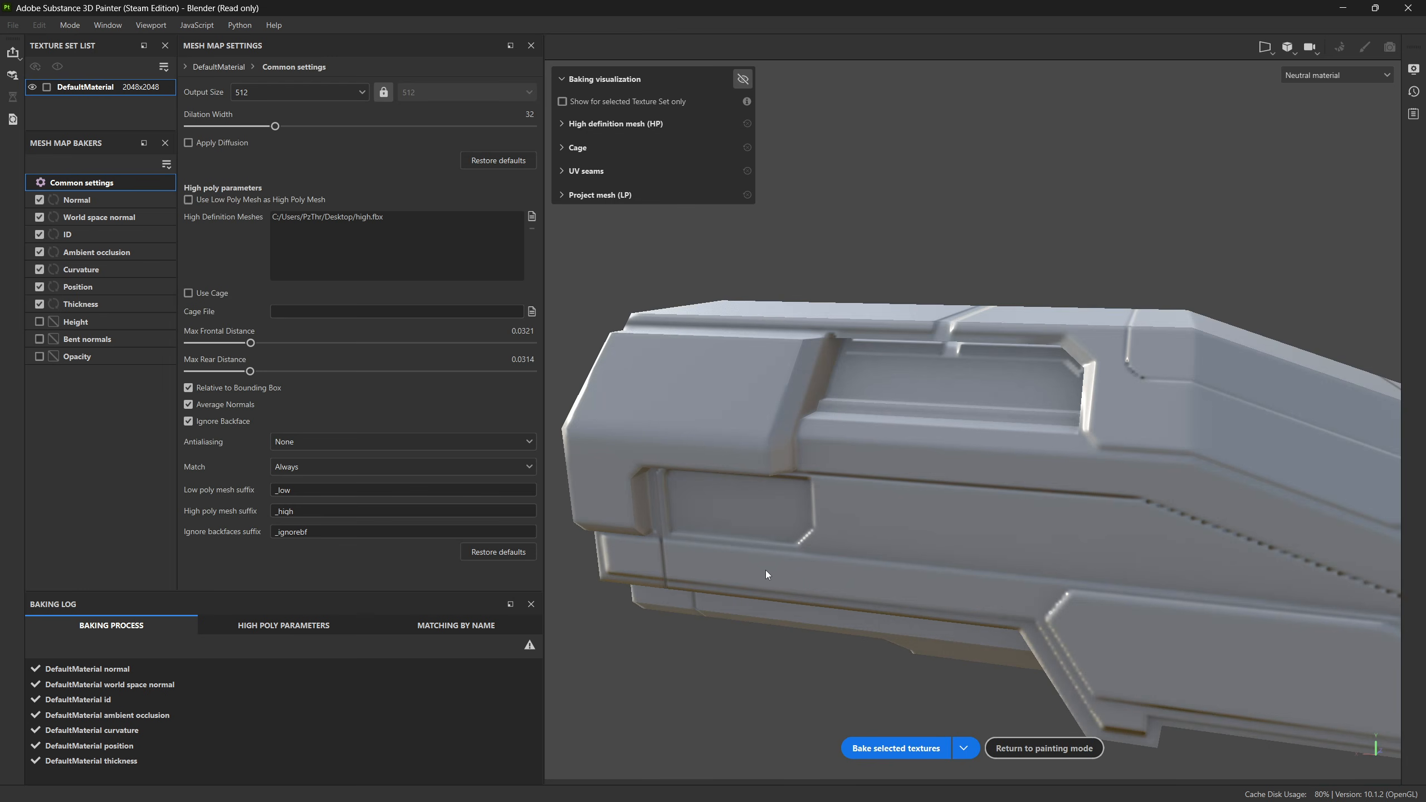
Step: Examine the baked hull for skewed details around the side panel, rear end corners and recess
{"action": "left_click_drag", "start_coordinate": [690, 546], "coordinate": [789, 545], "text": "alt"}
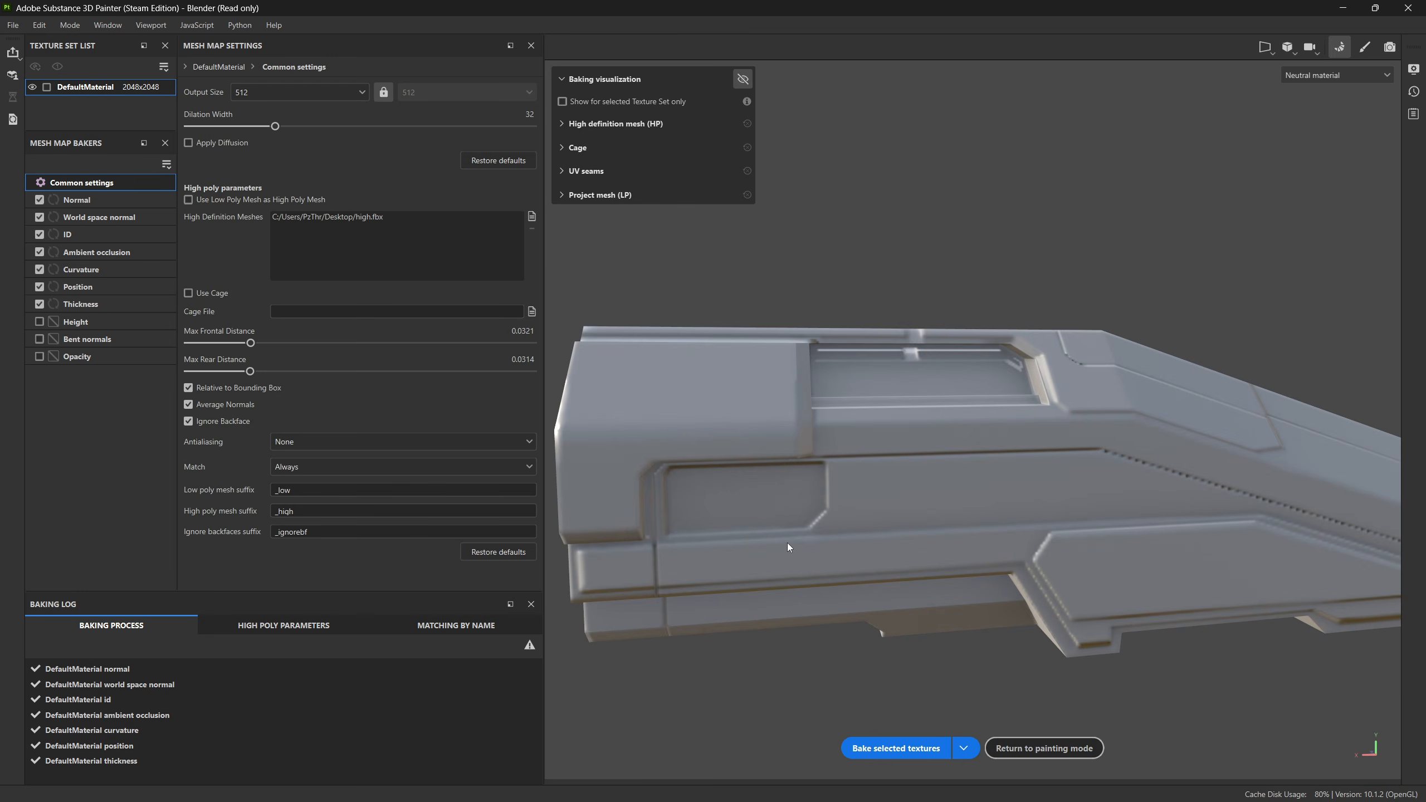
{"action": "middle_click_drag", "start_coordinate": [789, 546], "coordinate": [989, 452], "text": "alt"}
{"action": "right_click_drag", "start_coordinate": [989, 453], "coordinate": [836, 477], "text": "alt"}
{"action": "left_click_drag", "start_coordinate": [837, 481], "coordinate": [739, 416], "text": "alt"}
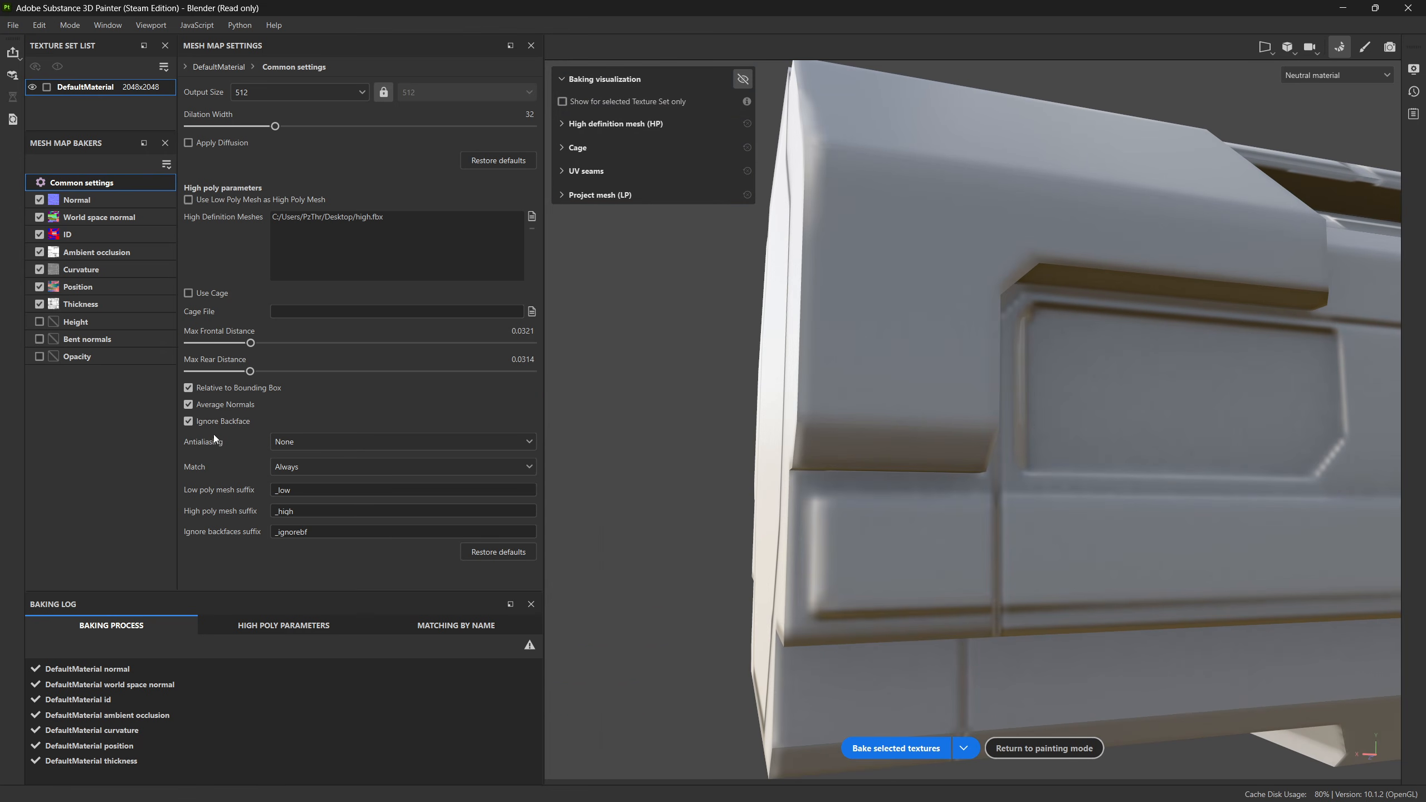
{"action": "left_click_drag", "start_coordinate": [886, 469], "coordinate": [977, 517], "text": "alt"}
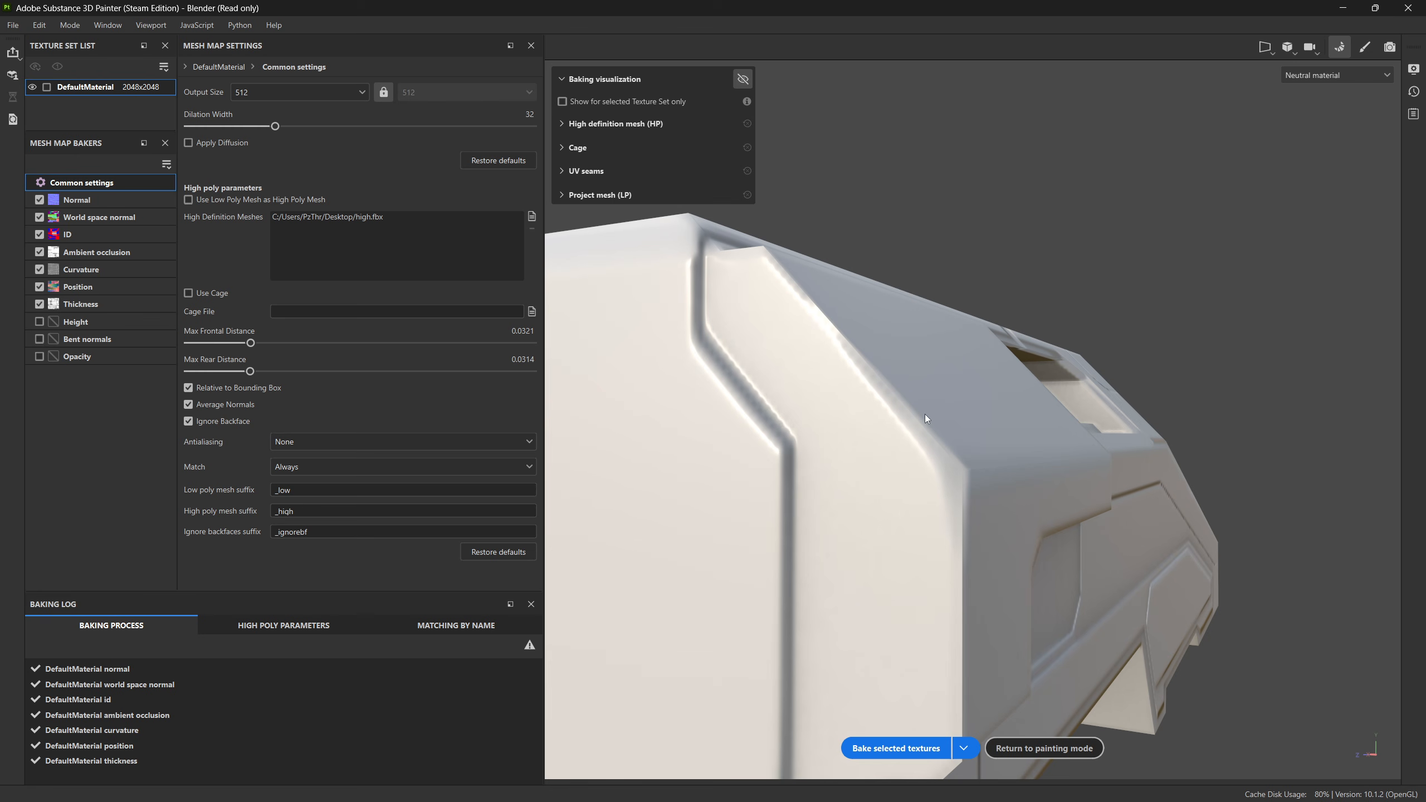
{"action": "left_click_drag", "start_coordinate": [926, 416], "coordinate": [890, 453], "text": "alt"}
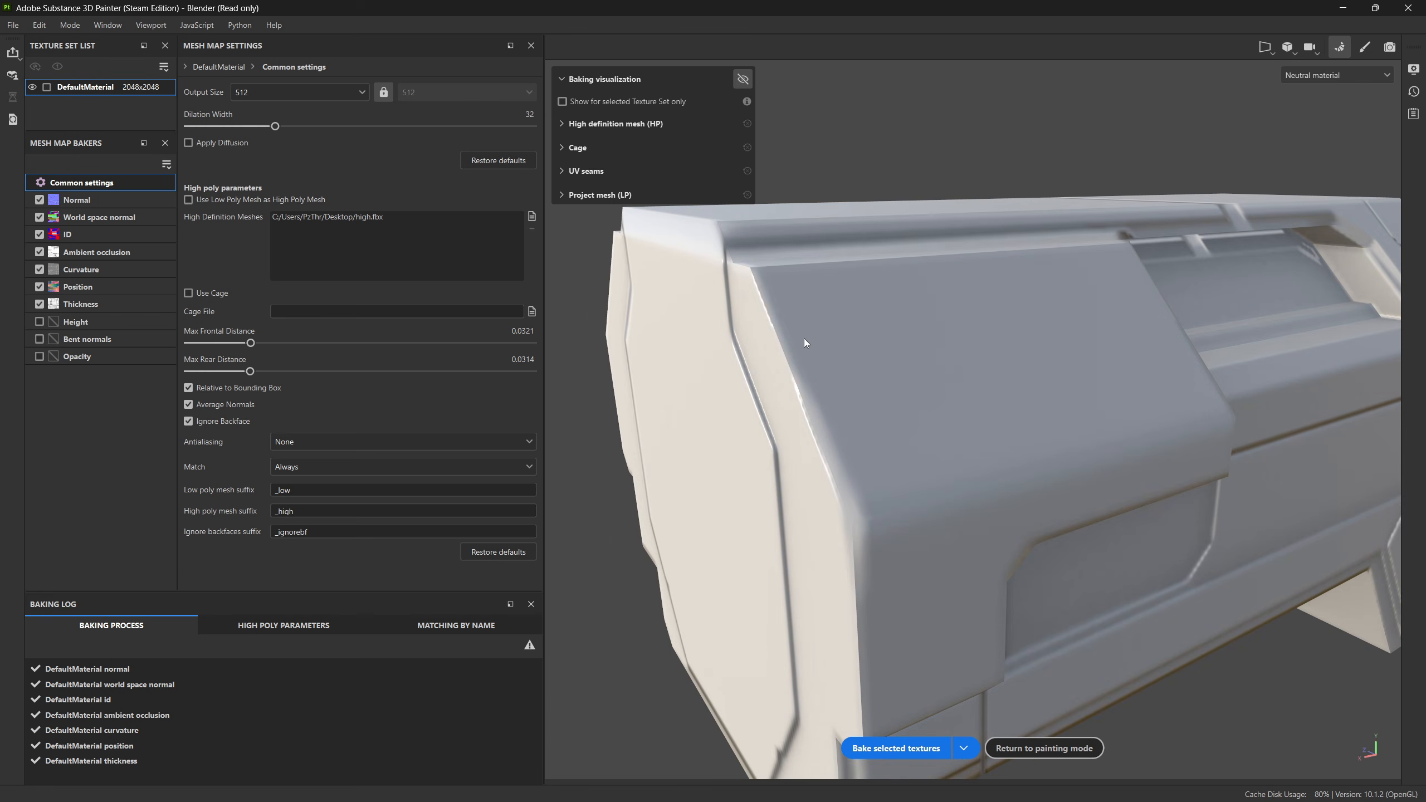
{"action": "left_click_drag", "start_coordinate": [1002, 351], "coordinate": [938, 399], "text": "alt"}
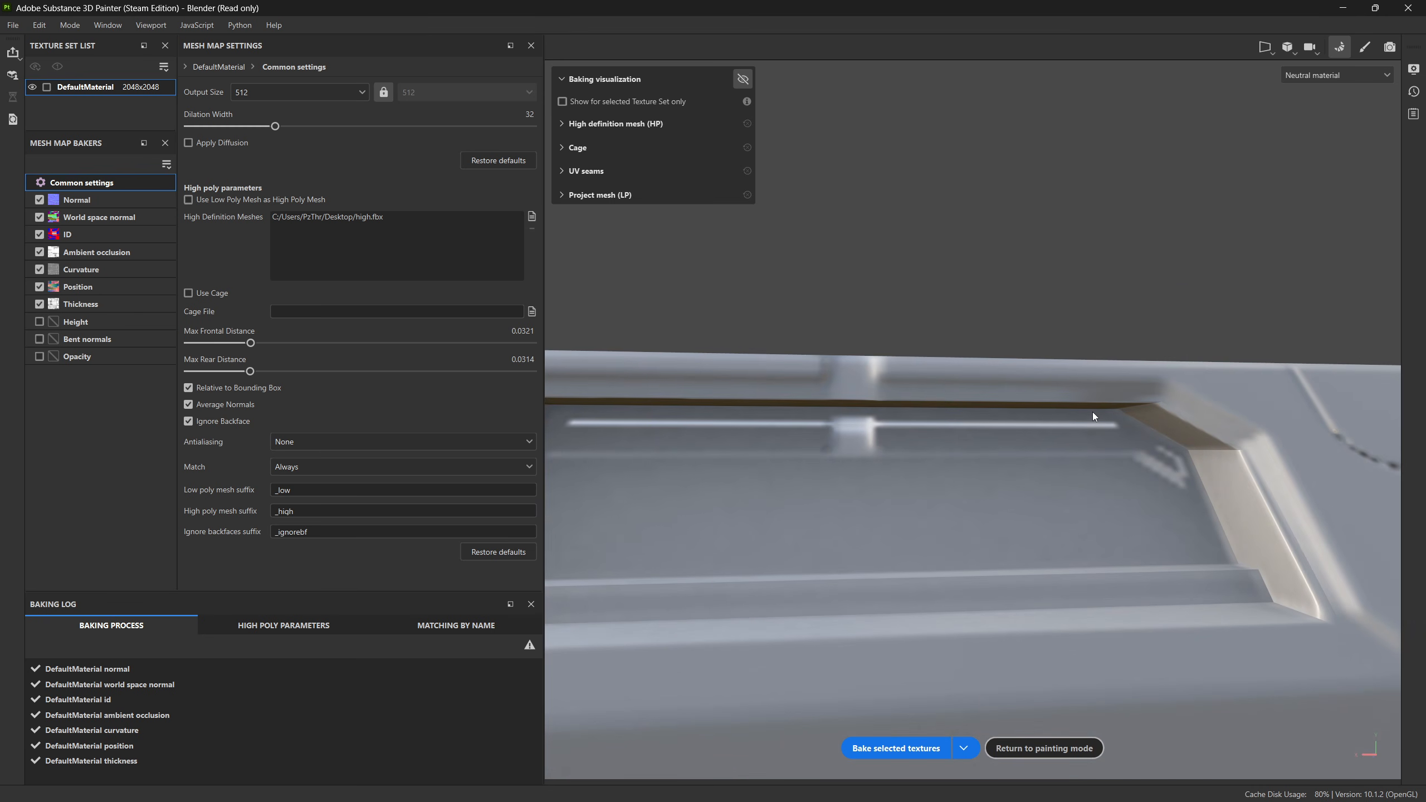
Step: Try a Max Rear Distance of 0.0154 and rebake the textures to test the recess's upper wall
{"action": "left_click_drag", "start_coordinate": [1147, 407], "coordinate": [1017, 450], "text": "alt"}
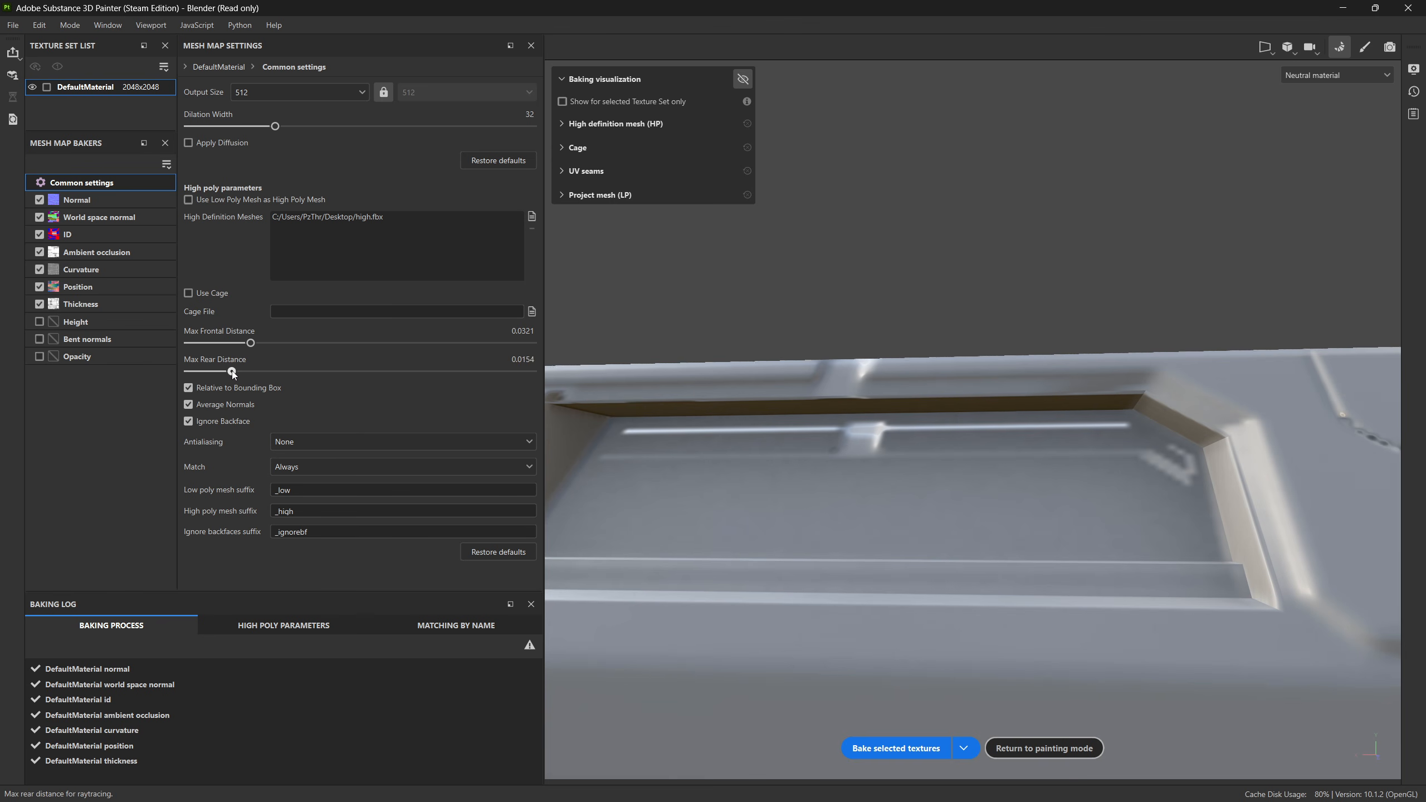
{"action": "left_click", "coordinate": [895, 748]}
{"action": "left_click", "coordinate": [909, 747]}
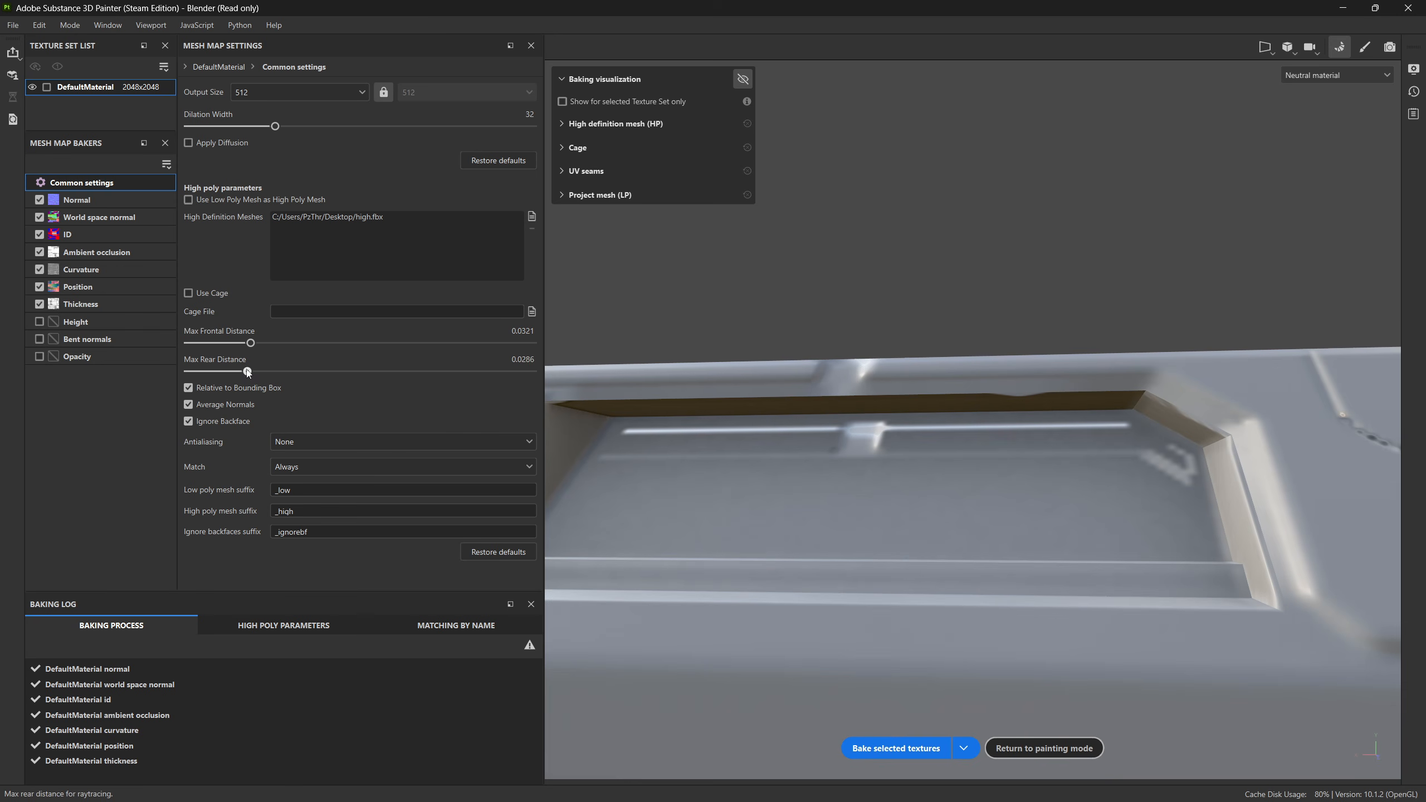
Step: Lower the Max Rear Distance close to its minimum and rebake, viewing the whole recess
{"action": "left_click_drag", "start_coordinate": [814, 449], "coordinate": [1151, 453], "text": "alt"}
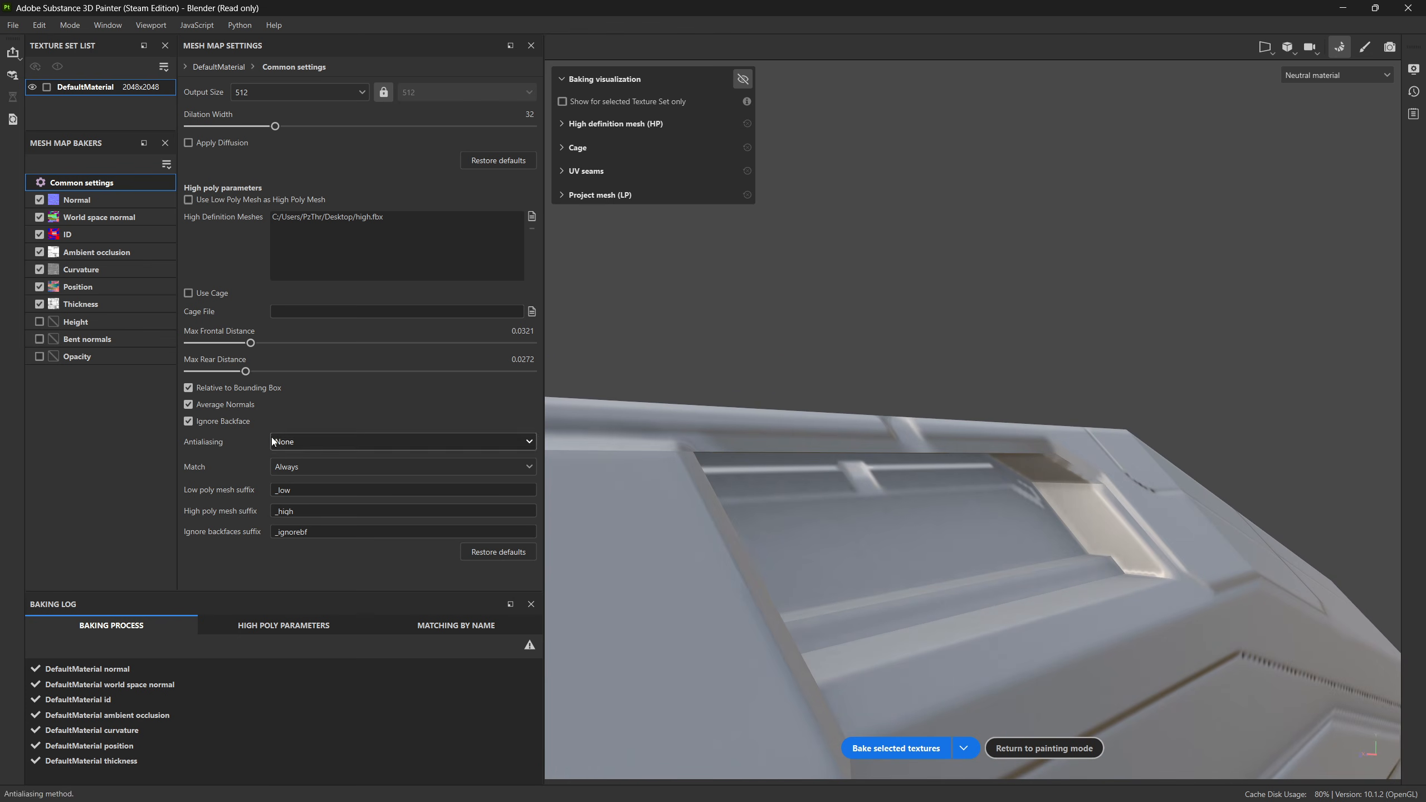
{"action": "left_click", "coordinate": [197, 373]}
{"action": "left_click", "coordinate": [917, 740]}
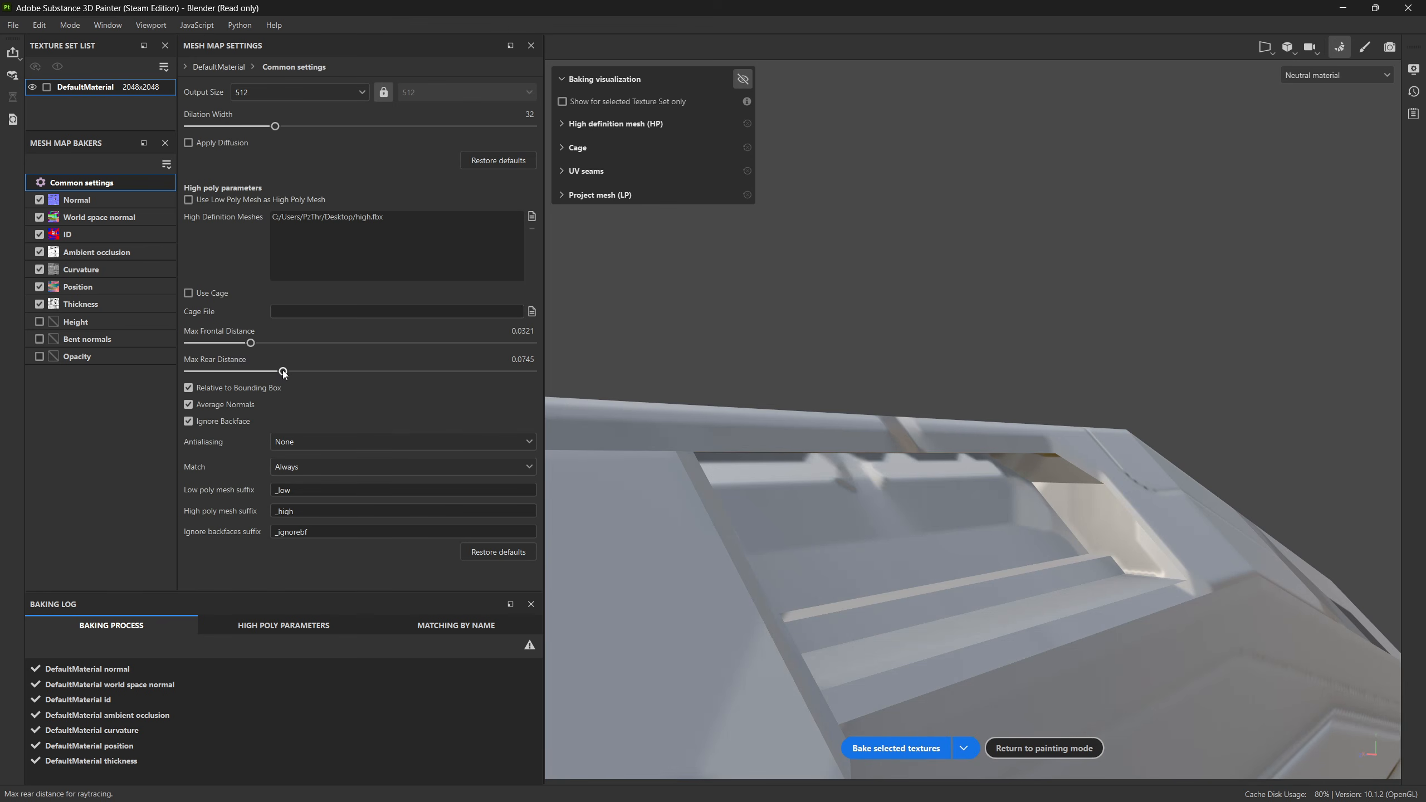
Step: Rebake with the Max Rear Distance raised to 0.0745 and check the recess and hull side
{"action": "left_click", "coordinate": [896, 748]}
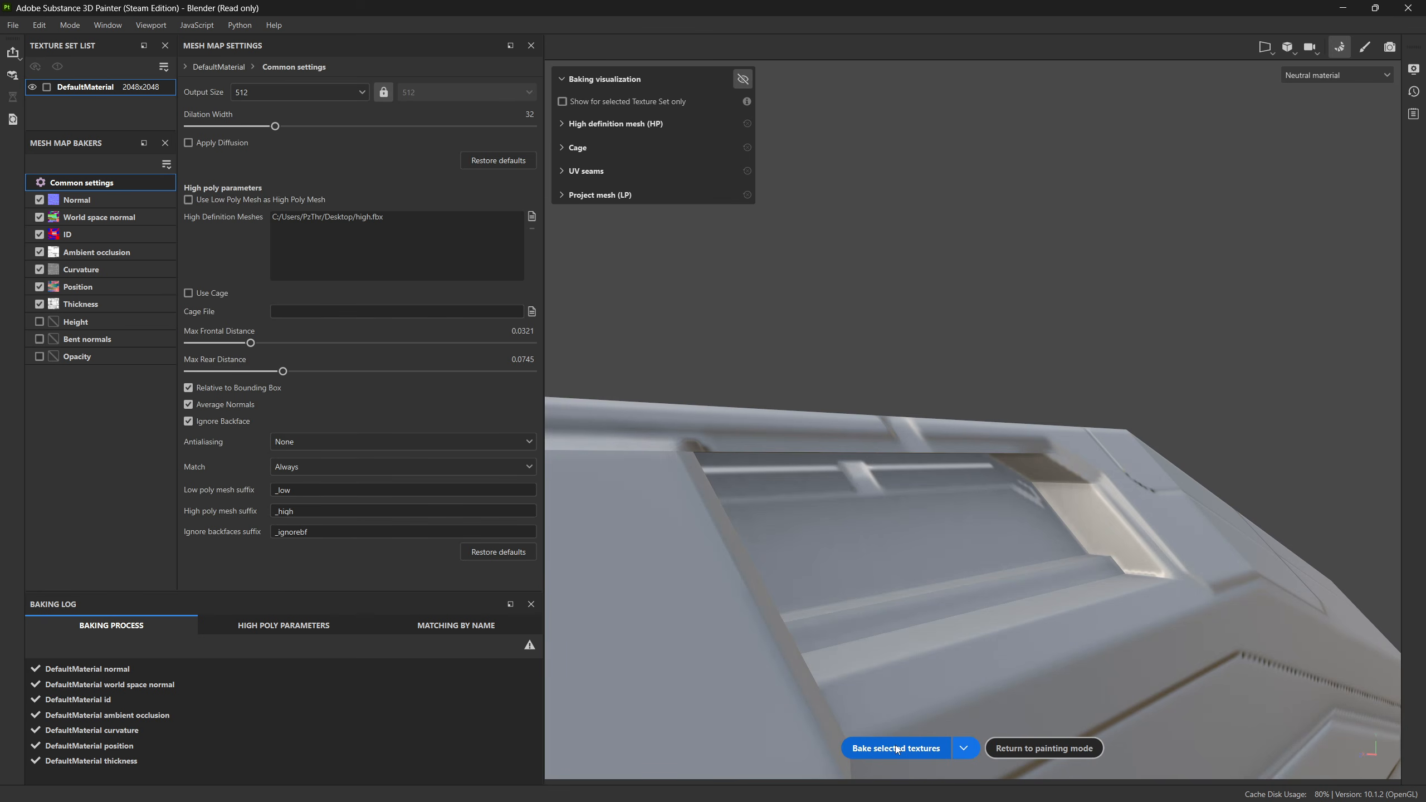
{"action": "left_click_drag", "start_coordinate": [1044, 536], "coordinate": [859, 450], "text": "alt"}
{"action": "scroll", "coordinate": [809, 528], "scroll_direction": "down", "scroll_amount": 5}
{"action": "scroll", "coordinate": [907, 503], "scroll_direction": "up", "scroll_amount": 3}
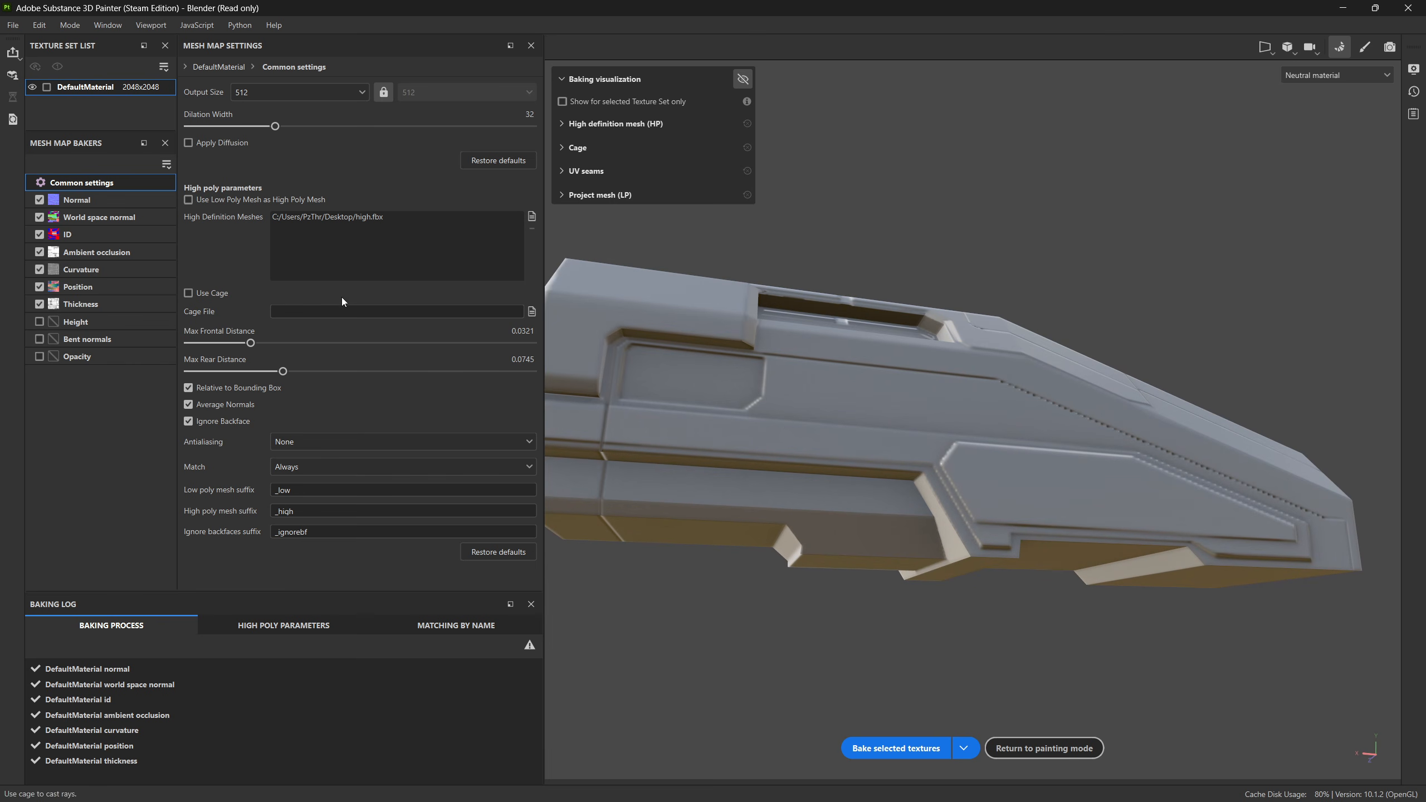
Step: Using the cage visualization as a guide, set Max Frontal Distance to 0.0209 and Max Rear Distance to 0.0215
{"action": "left_click", "coordinate": [742, 79]}
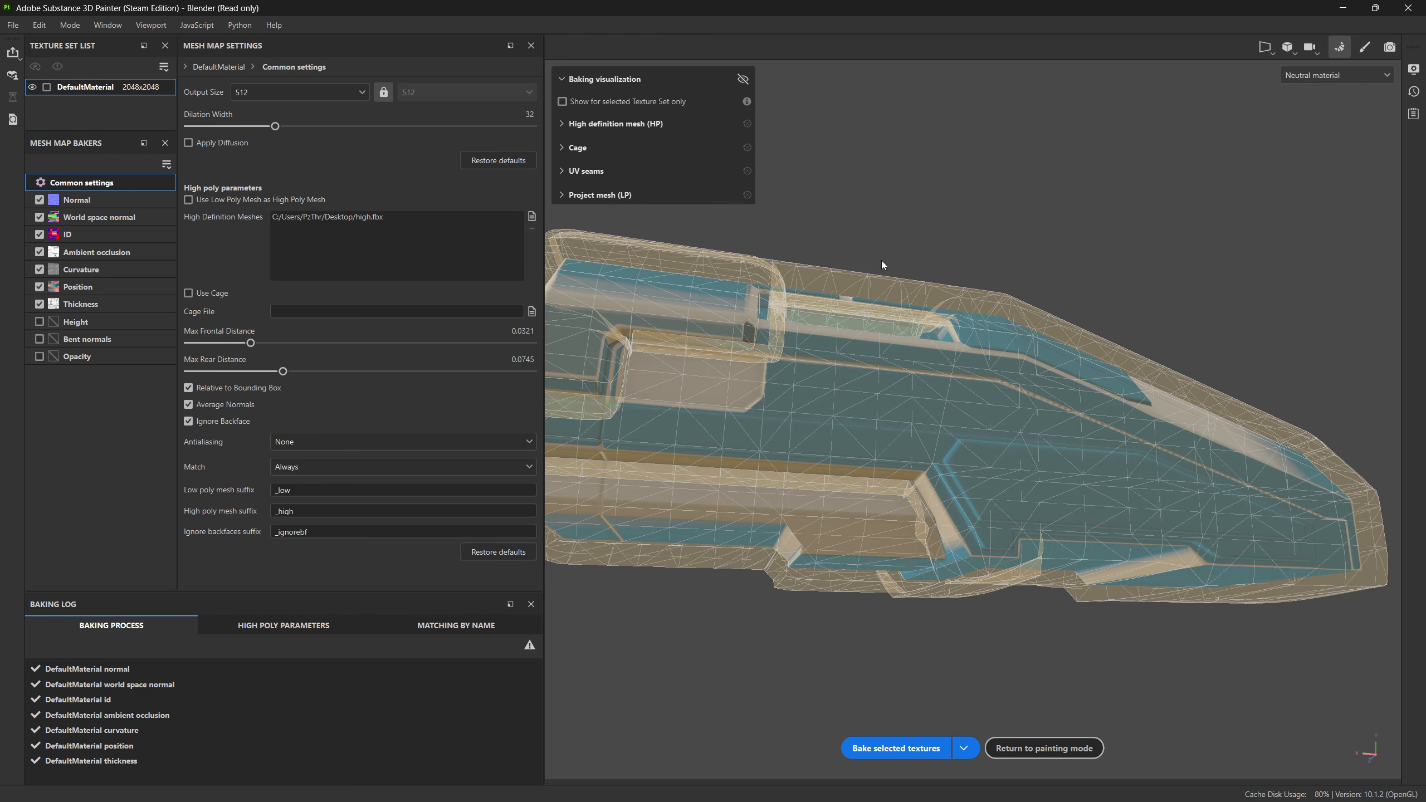
{"action": "left_click_drag", "start_coordinate": [881, 261], "coordinate": [943, 382], "text": "alt"}
{"action": "left_click_drag", "start_coordinate": [250, 342], "coordinate": [240, 371]}
{"action": "left_click", "coordinate": [741, 80]}
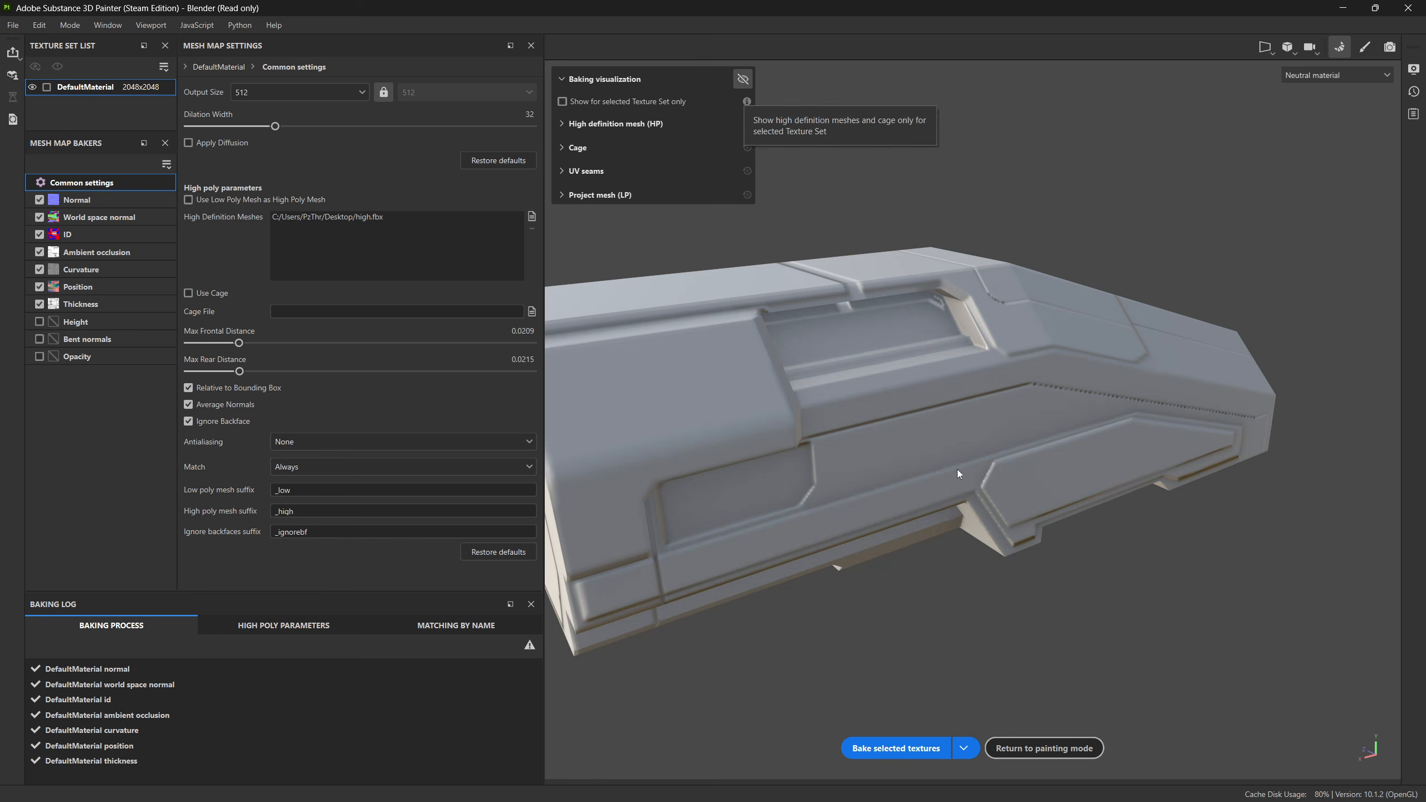
Step: Rebake the selected textures with the tightened ray distances and inspect the recess and the nose's lower edge
{"action": "scroll", "coordinate": [957, 469], "scroll_direction": "up", "scroll_amount": 5}
{"action": "left_click", "coordinate": [894, 747]}
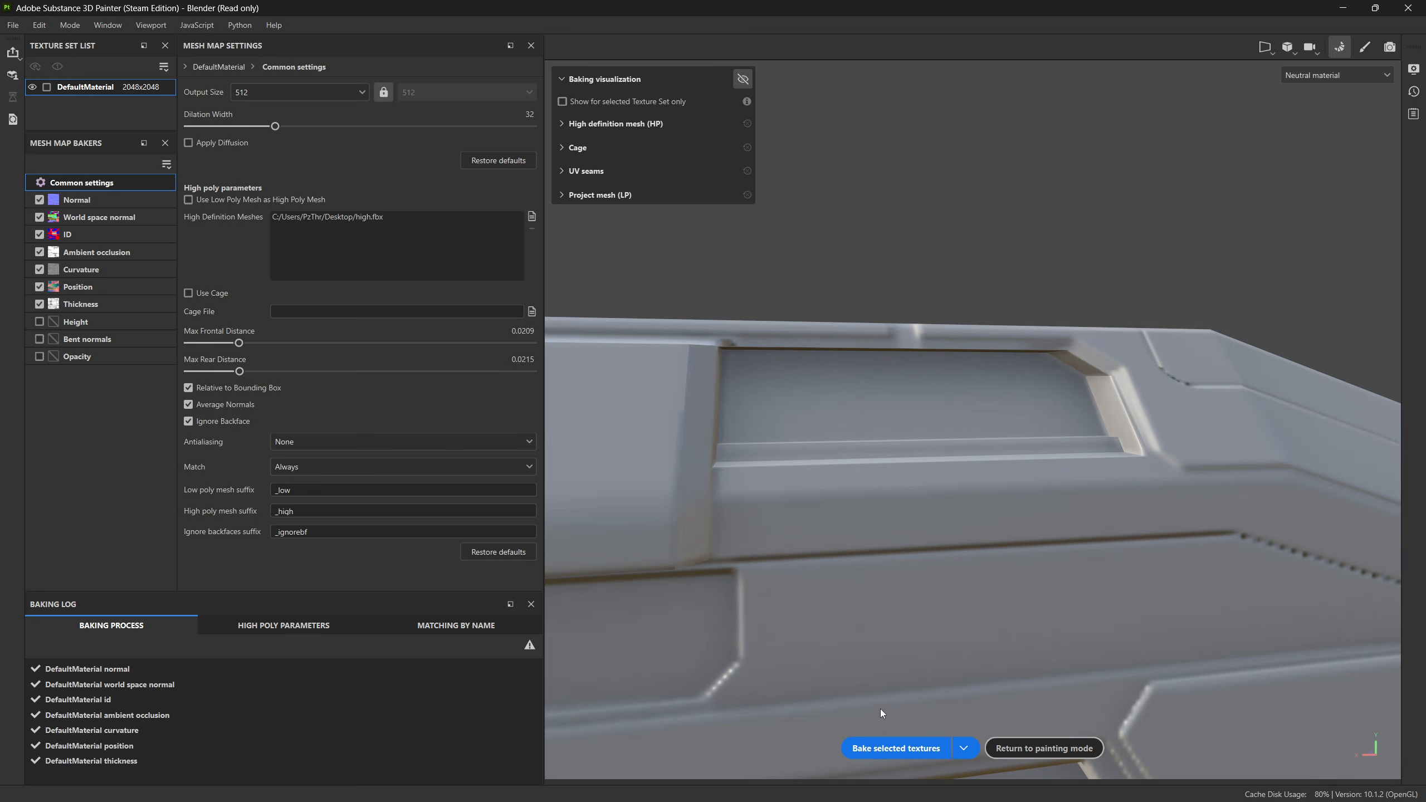
{"action": "left_click_drag", "start_coordinate": [933, 449], "coordinate": [942, 597], "text": "alt"}
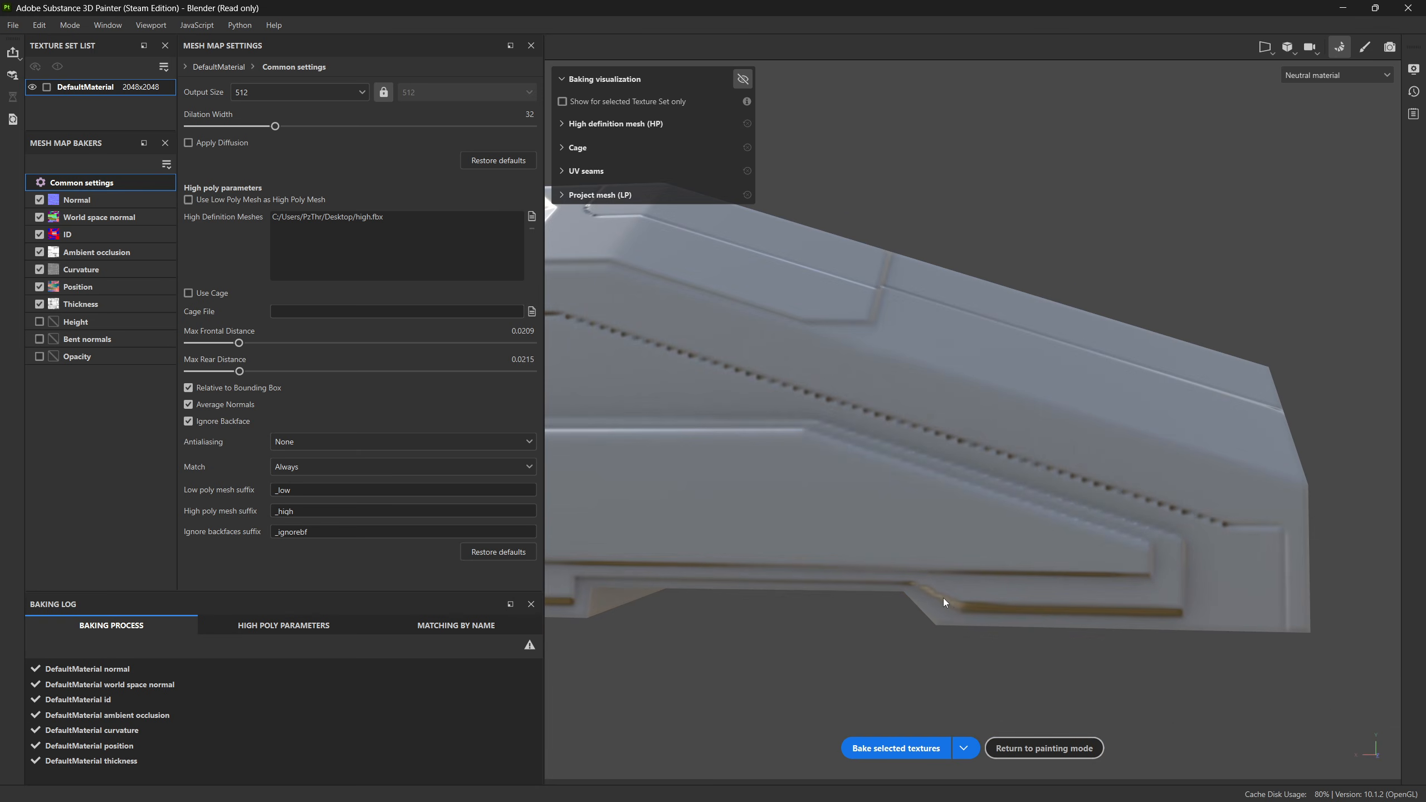
{"action": "middle_click_drag", "start_coordinate": [1158, 547], "coordinate": [783, 514], "text": "alt"}
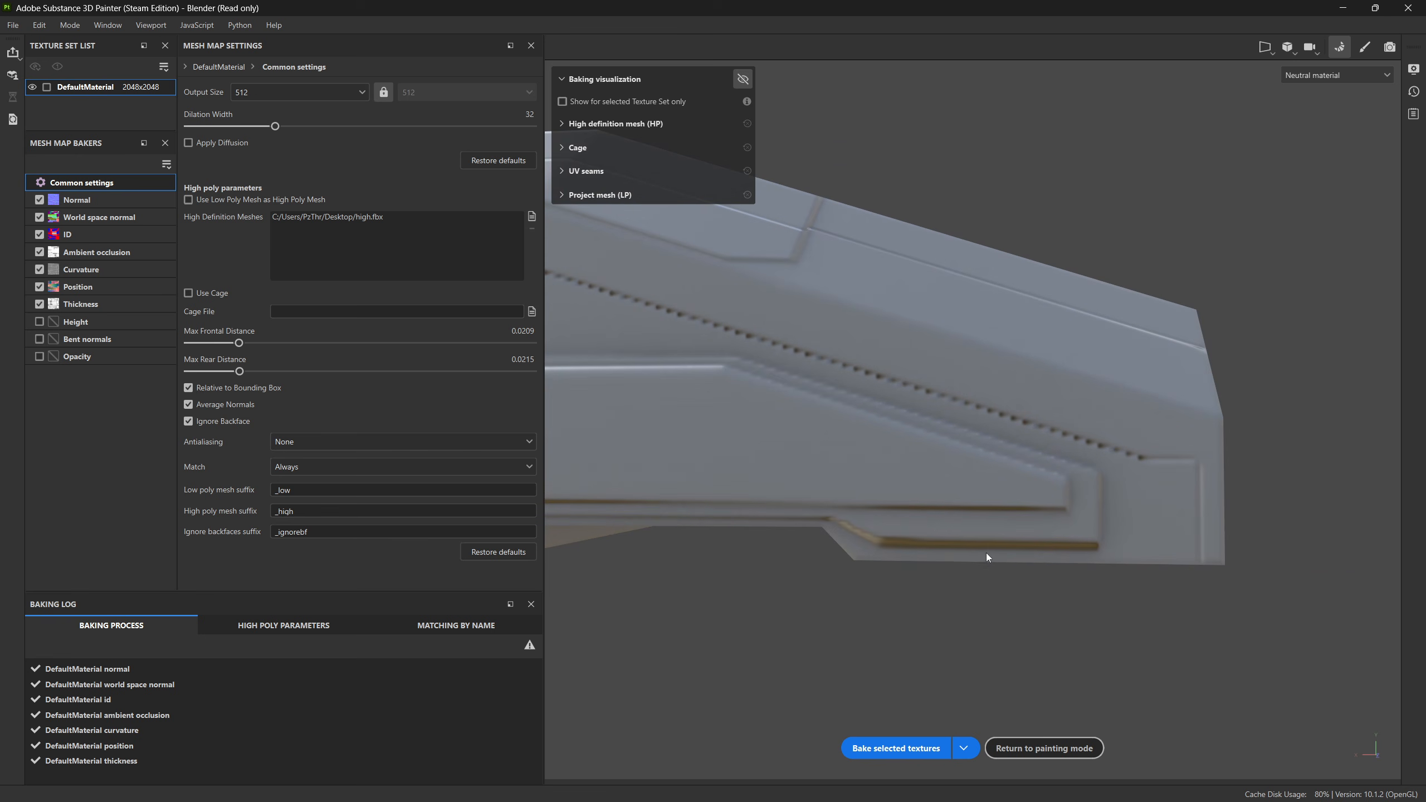
Step: Inspect the new bake along the nose, the hull's rear end and the underside for skewed details
{"action": "left_click_drag", "start_coordinate": [986, 552], "coordinate": [892, 494], "text": "alt"}
{"action": "middle_click_drag", "start_coordinate": [892, 494], "coordinate": [987, 460], "text": "alt"}
{"action": "left_click_drag", "start_coordinate": [988, 461], "coordinate": [858, 450], "text": "alt"}
{"action": "middle_click_drag", "start_coordinate": [859, 450], "coordinate": [1103, 512], "text": "alt"}
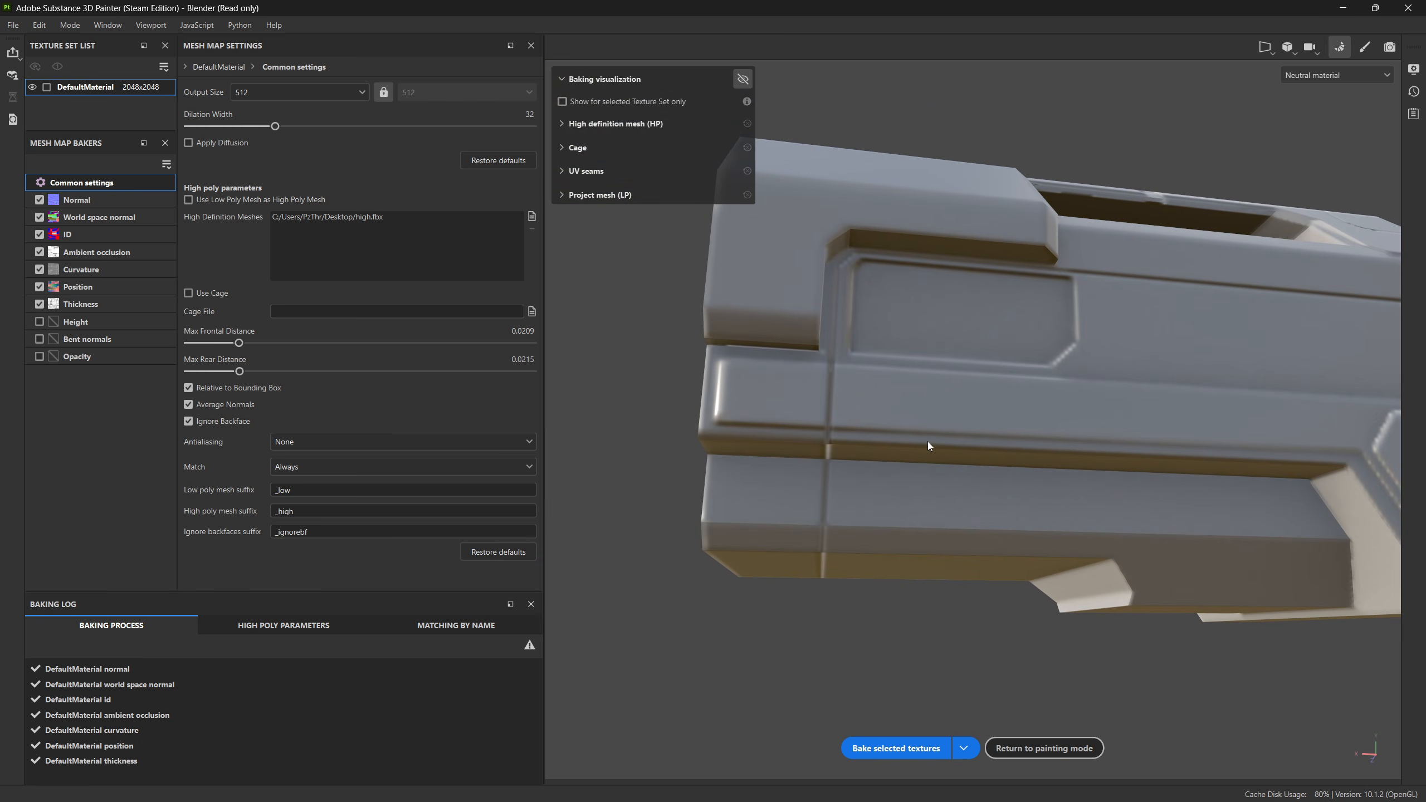
{"action": "left_click_drag", "start_coordinate": [894, 518], "coordinate": [958, 398], "text": "alt"}
{"action": "right_click_drag", "start_coordinate": [958, 398], "coordinate": [970, 446], "text": "alt"}
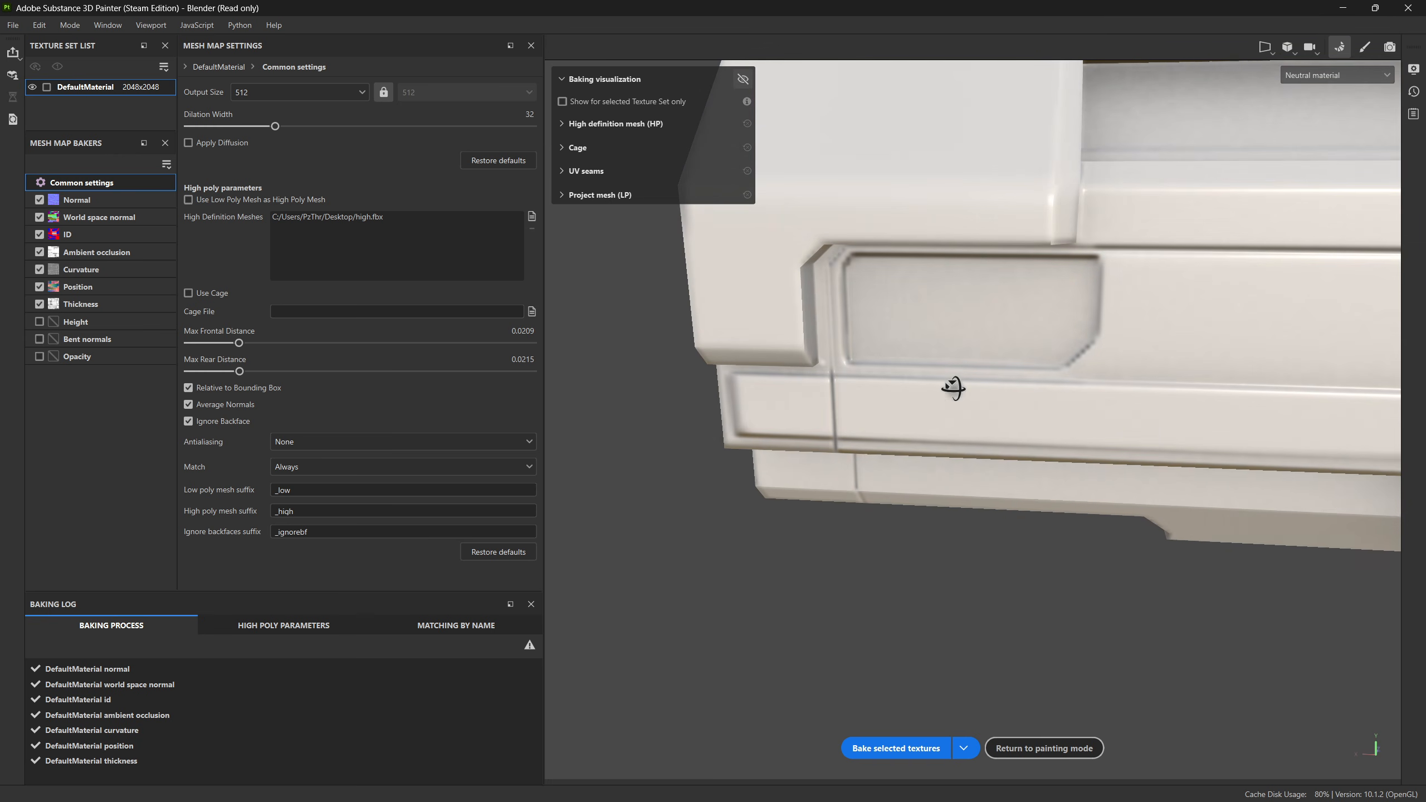
{"action": "left_click_drag", "start_coordinate": [953, 388], "coordinate": [1051, 465], "text": "alt"}
{"action": "scroll", "coordinate": [926, 447], "scroll_direction": "down", "scroll_amount": 5}
{"action": "right_click_drag", "start_coordinate": [1051, 465], "coordinate": [993, 458], "text": "shift"}
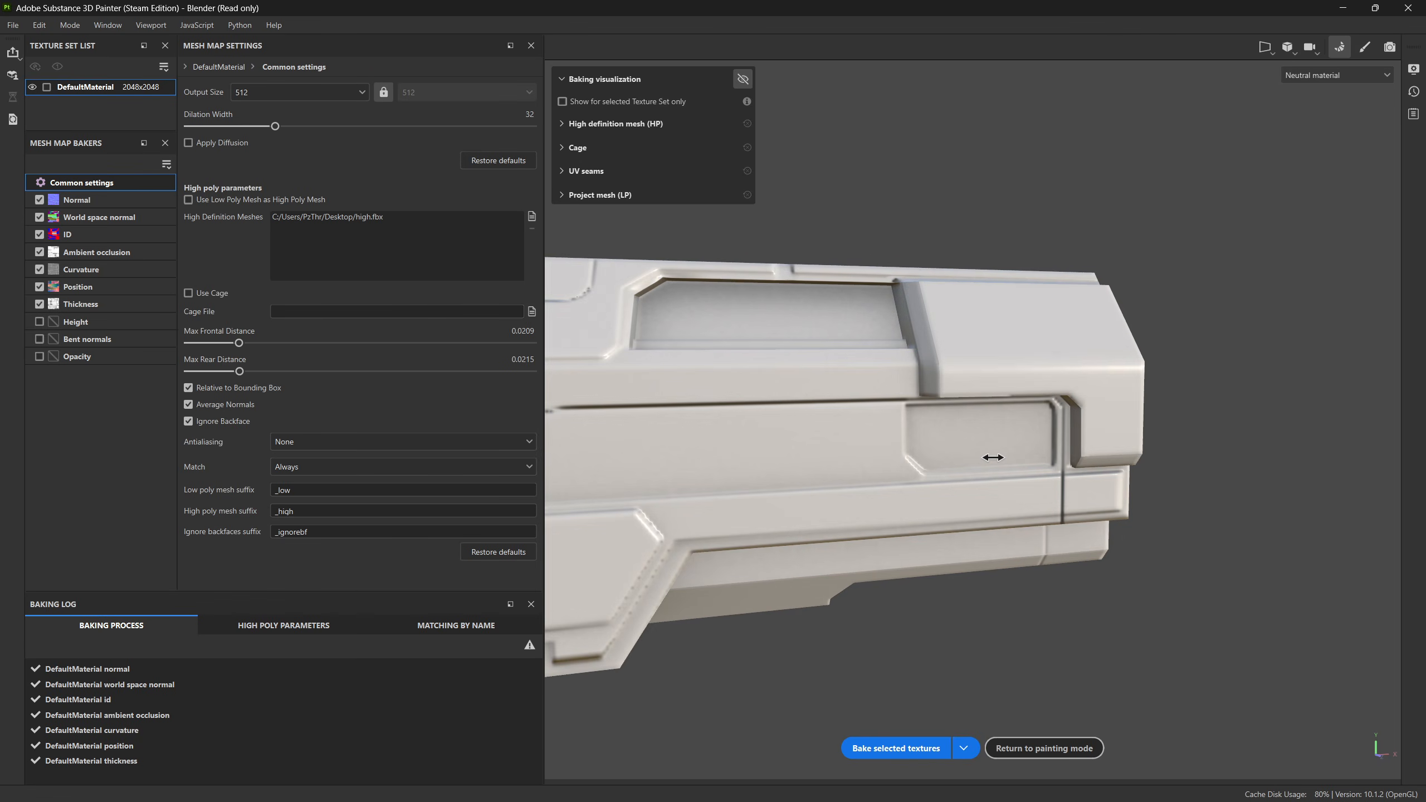
{"action": "mouse_move", "coordinate": [993, 457]}
{"action": "left_mouse_down", "text": "alt"}
{"action": "mouse_move", "coordinate": [852, 455]}
{"action": "mouse_move", "coordinate": [795, 471]}
{"action": "mouse_move", "coordinate": [926, 468]}
{"action": "mouse_move", "coordinate": [1003, 528]}
{"action": "mouse_move", "coordinate": [972, 477]}
{"action": "left_mouse_up", "text": "alt"}
Step: Examine the baked side panels and nose, then look closely at the upper recess corner where it meets the raised block
{"action": "scroll", "coordinate": [954, 462], "scroll_direction": "up", "scroll_amount": 3}
{"action": "middle_click_drag", "start_coordinate": [957, 353], "coordinate": [955, 428], "text": "alt"}
{"action": "left_click_drag", "start_coordinate": [954, 428], "coordinate": [951, 291], "text": "alt"}
{"action": "middle_click_drag", "start_coordinate": [858, 569], "coordinate": [1139, 429], "text": "alt"}
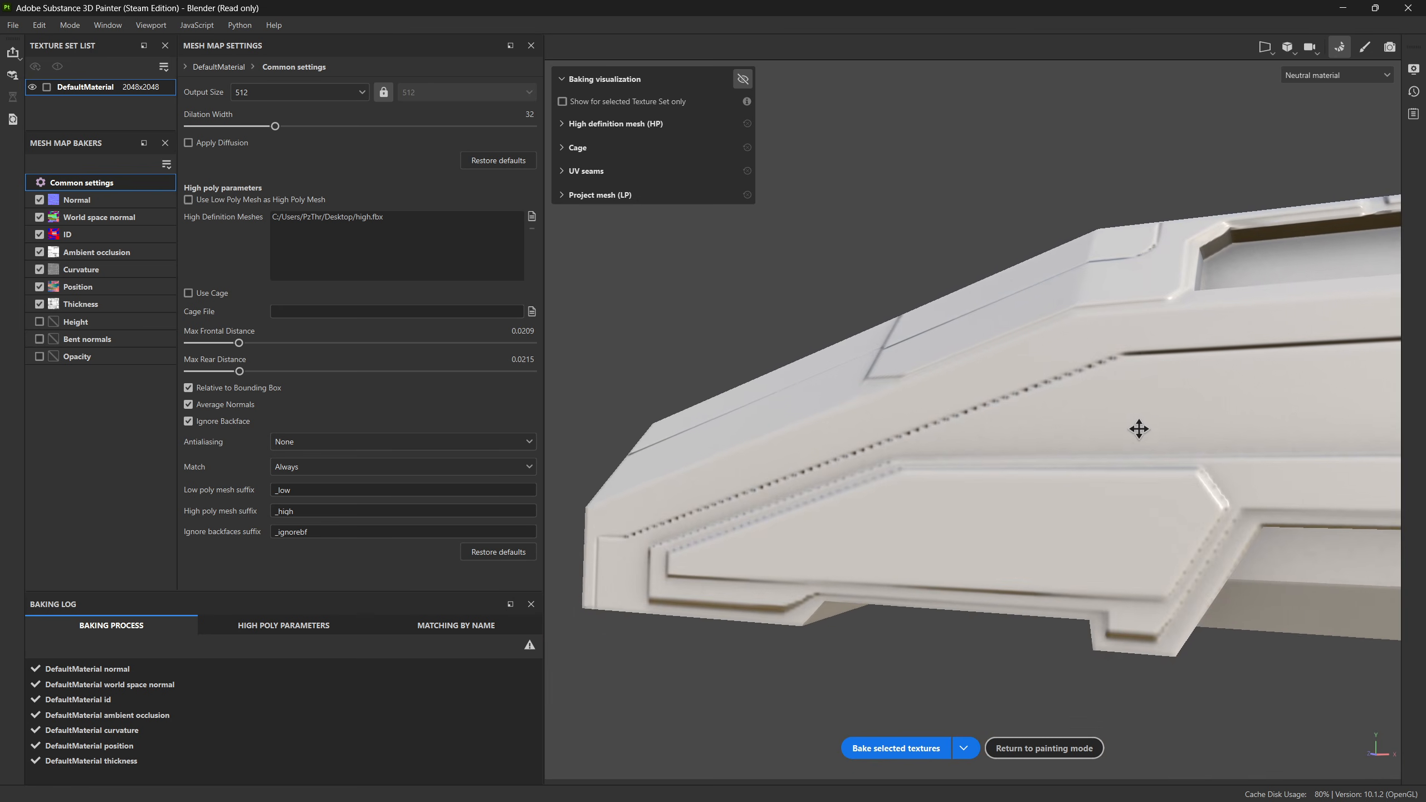
{"action": "left_click_drag", "start_coordinate": [1139, 429], "coordinate": [1016, 469], "text": "alt"}
{"action": "middle_click_drag", "start_coordinate": [1119, 394], "coordinate": [757, 504], "text": "alt"}
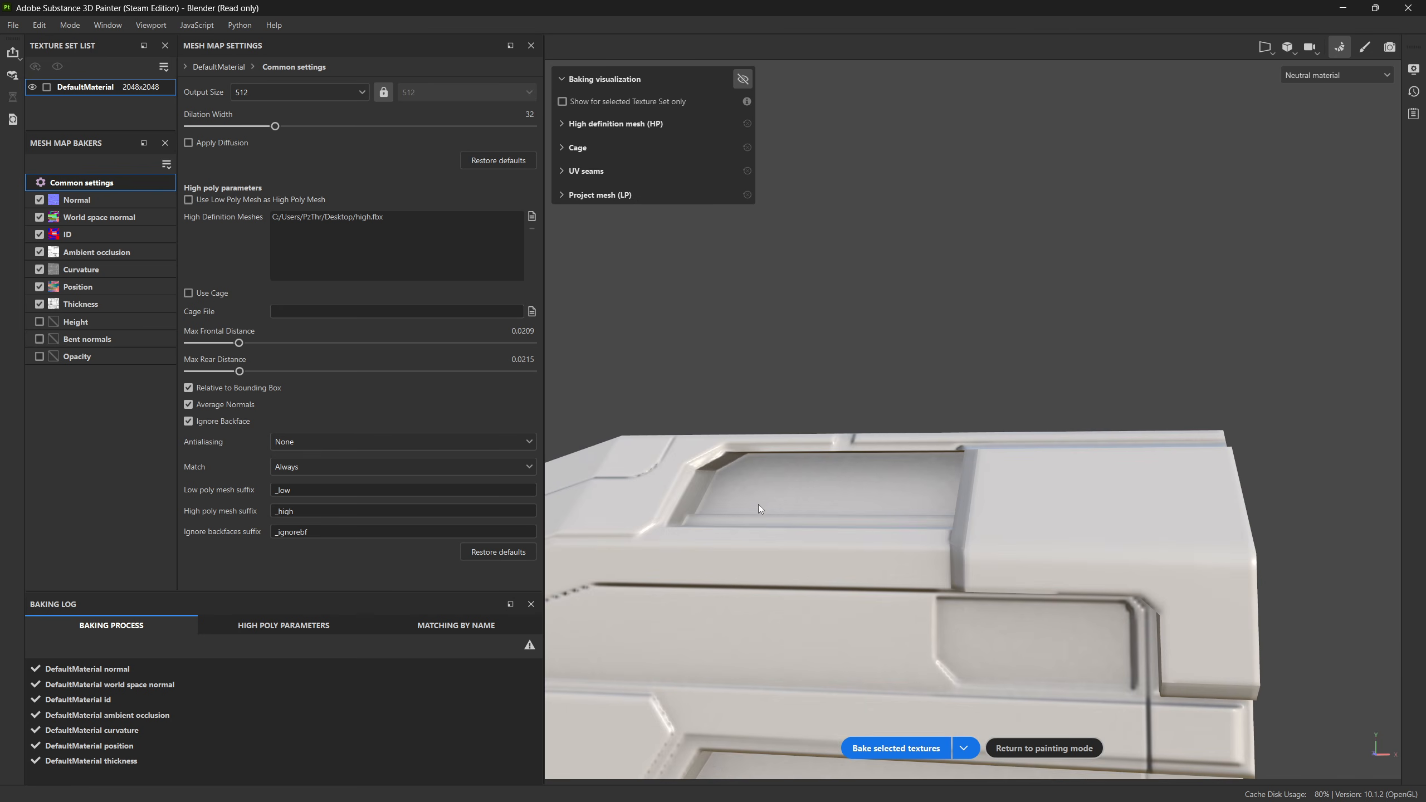
{"action": "scroll", "coordinate": [777, 497], "scroll_direction": "up", "scroll_amount": 4}
{"action": "left_click_drag", "start_coordinate": [777, 497], "coordinate": [799, 416], "text": "alt"}
{"action": "middle_click_drag", "start_coordinate": [905, 431], "coordinate": [715, 485], "text": "alt"}
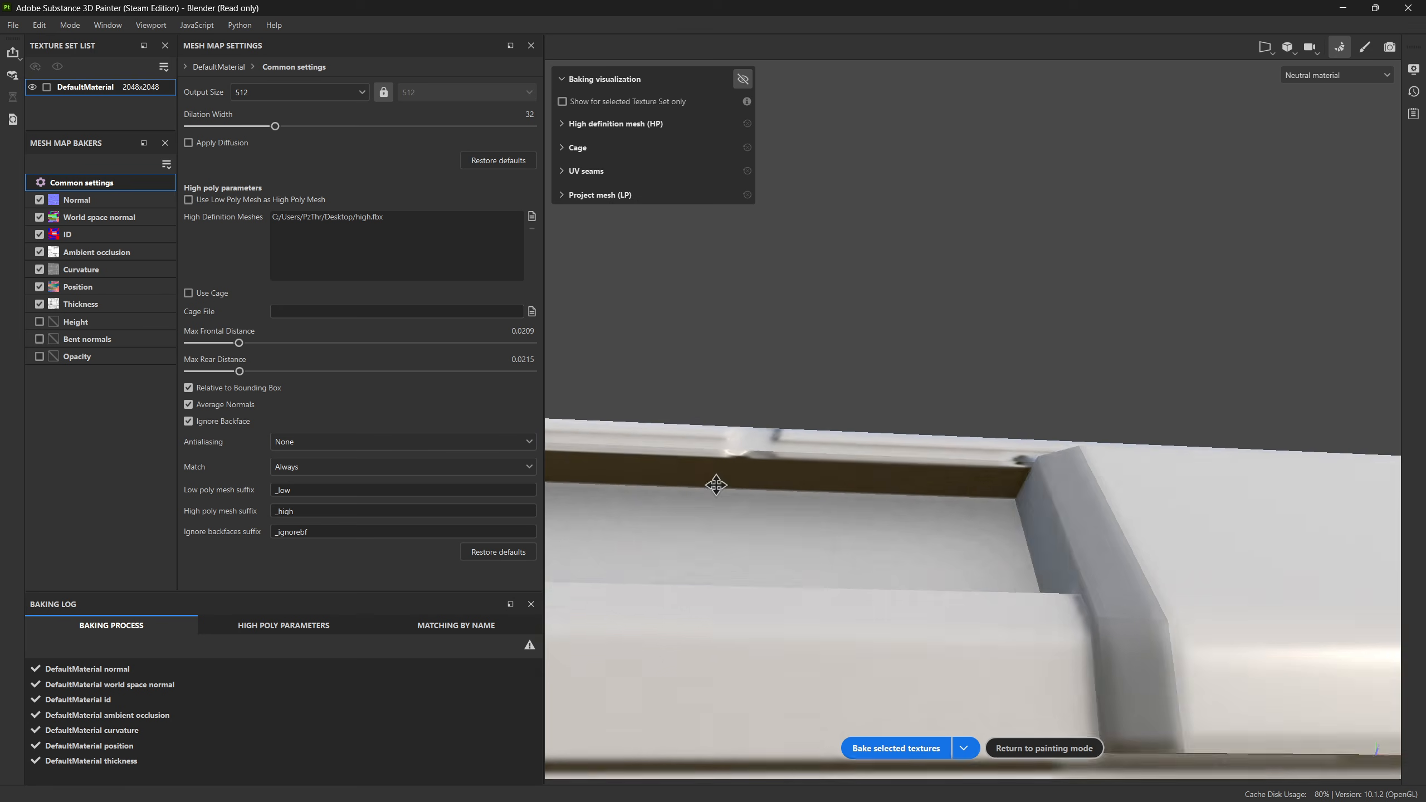
{"action": "left_click_drag", "start_coordinate": [716, 484], "coordinate": [917, 556], "text": "alt"}
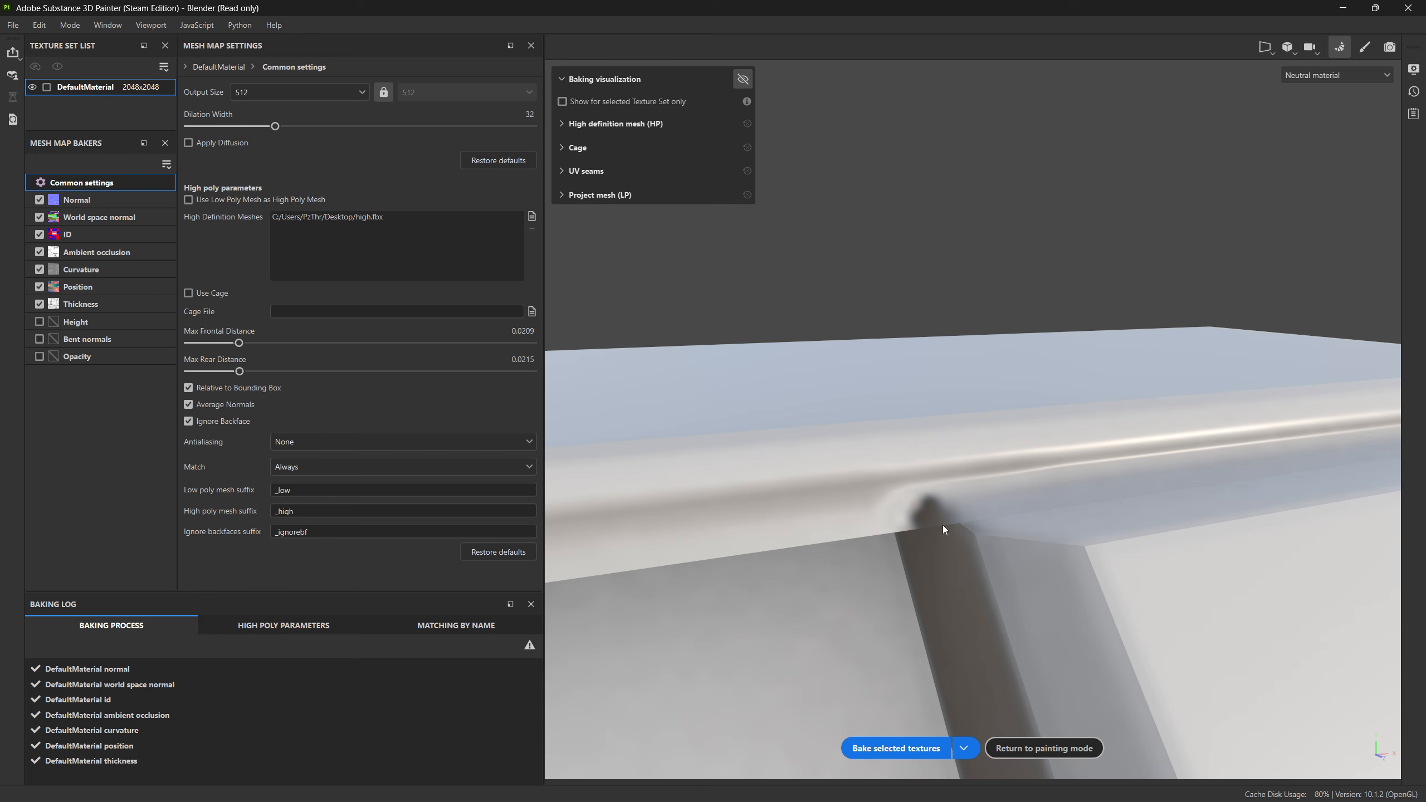
{"action": "left_click_drag", "start_coordinate": [958, 531], "coordinate": [1017, 569], "text": "alt"}
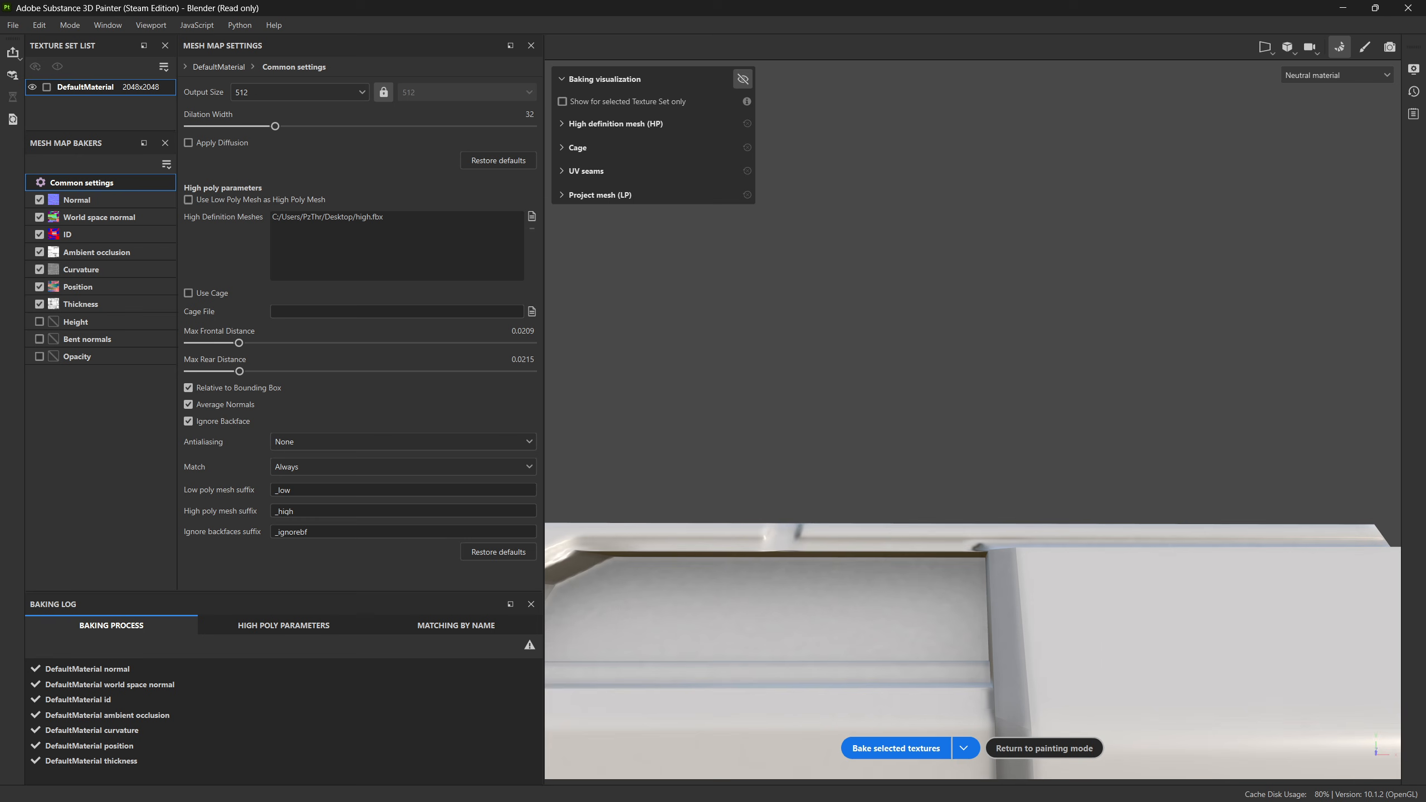
Step: Switch to Blender and knife-cut two vertical lines through low_SkewCor's top strip, aligned with both edges of the raised block's sloped end
{"action": "key", "text": "alt+Tab"}
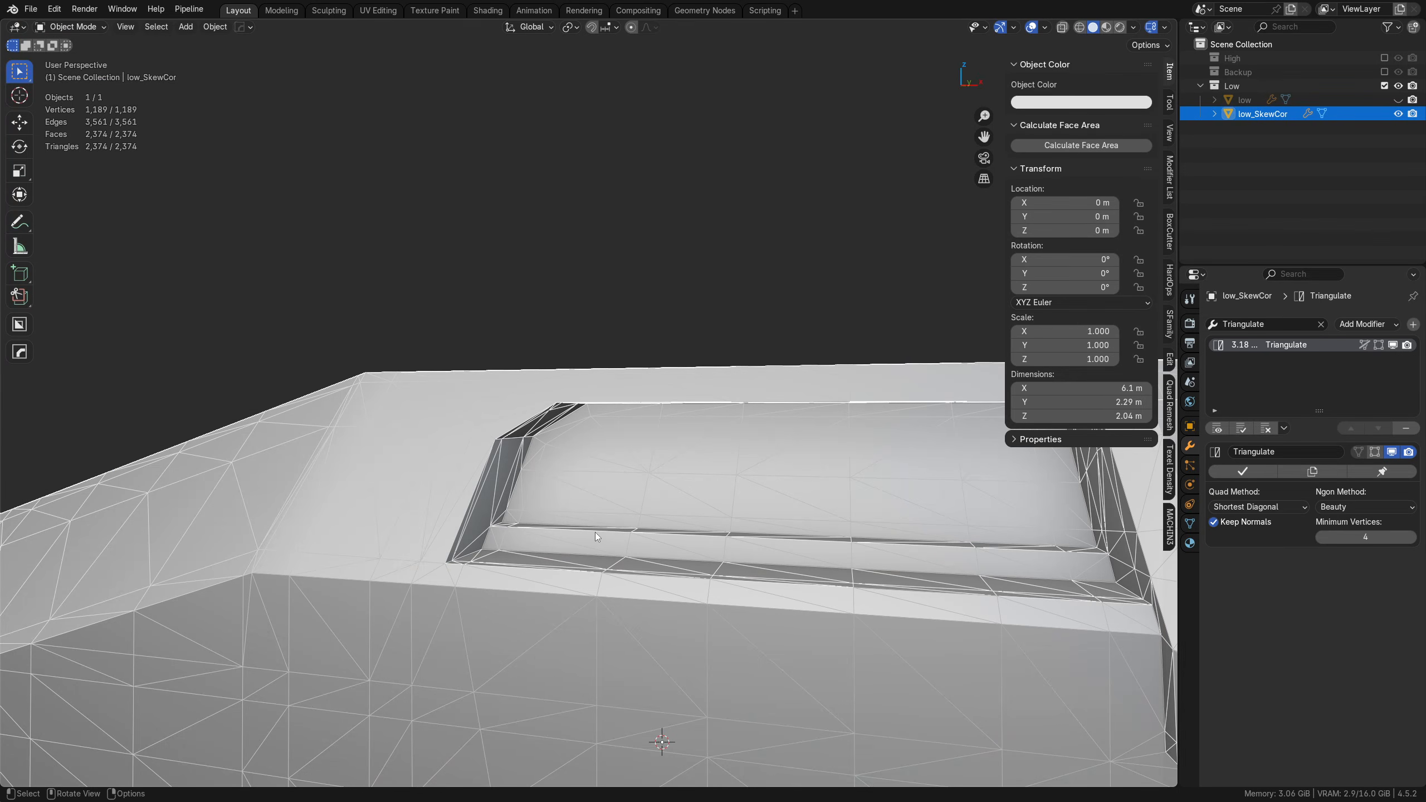
{"action": "left_click_drag", "start_coordinate": [871, 483], "coordinate": [517, 503], "text": "alt"}
{"action": "middle_click_drag", "start_coordinate": [517, 503], "coordinate": [553, 500], "text": "shift"}
{"action": "key", "text": "Tab"}
{"action": "left_click", "coordinate": [554, 577]}
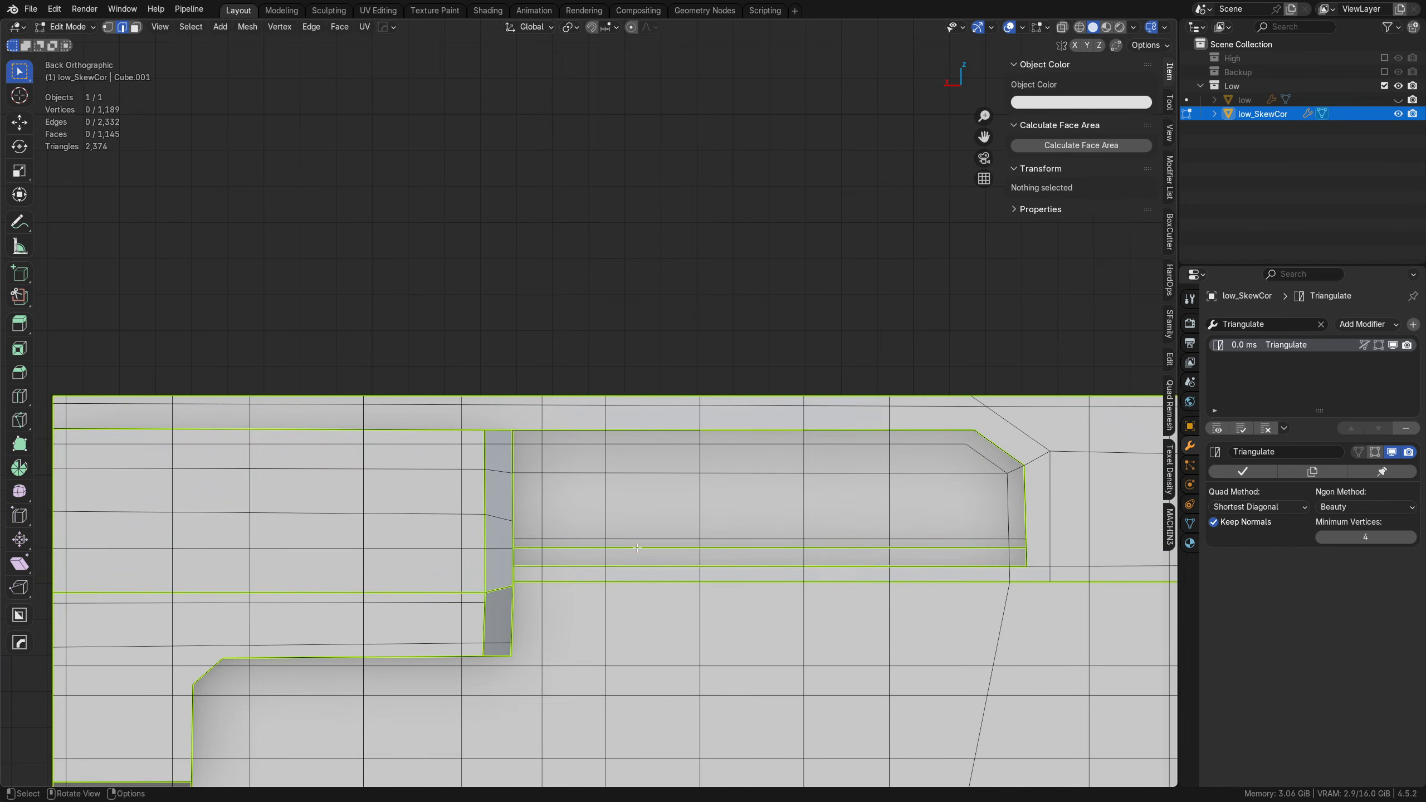
{"action": "scroll", "coordinate": [702, 601], "scroll_direction": "down", "scroll_amount": 5}
{"action": "scroll", "coordinate": [774, 653], "scroll_direction": "up", "scroll_amount": 5}
{"action": "scroll", "coordinate": [540, 461], "scroll_direction": "up", "scroll_amount": 2}
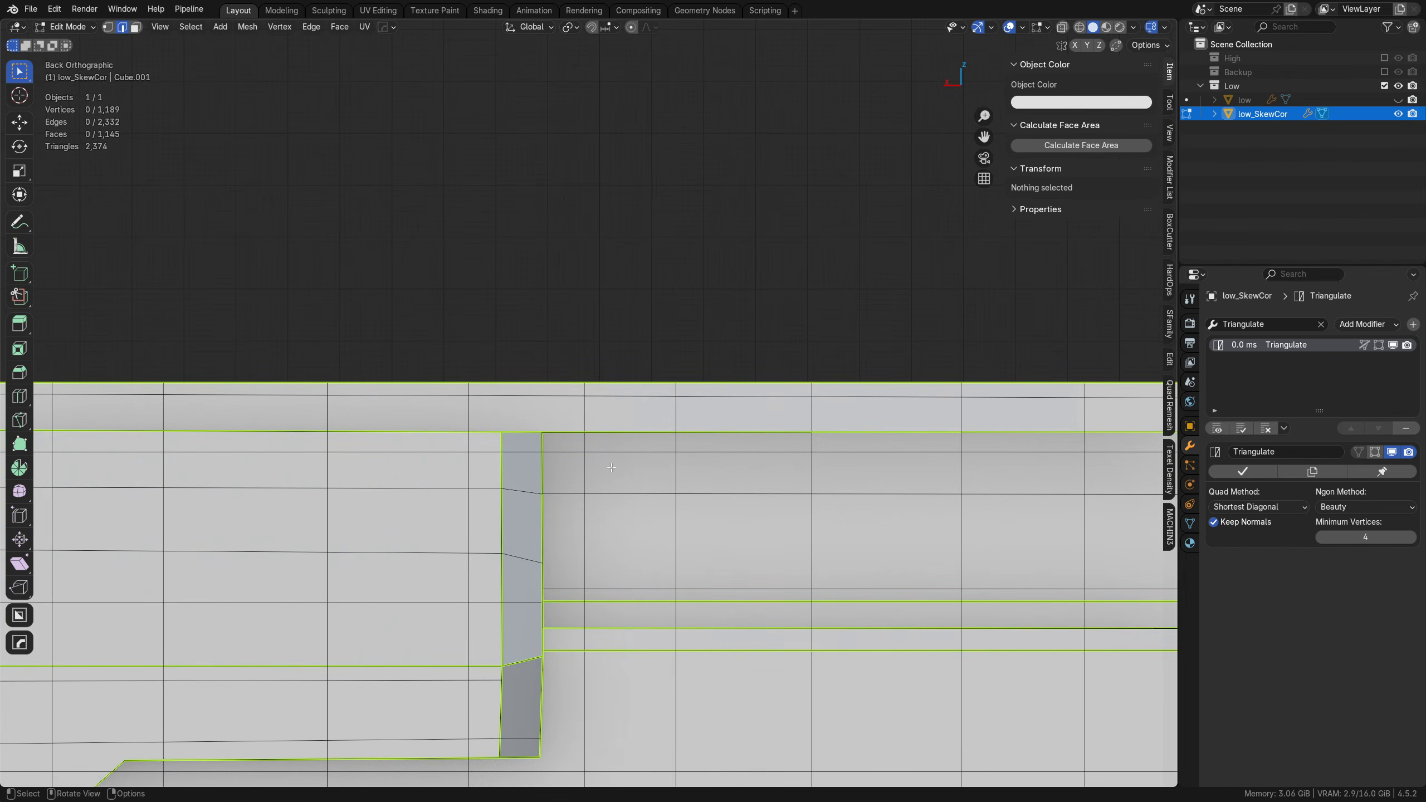
{"action": "key", "text": "k"}
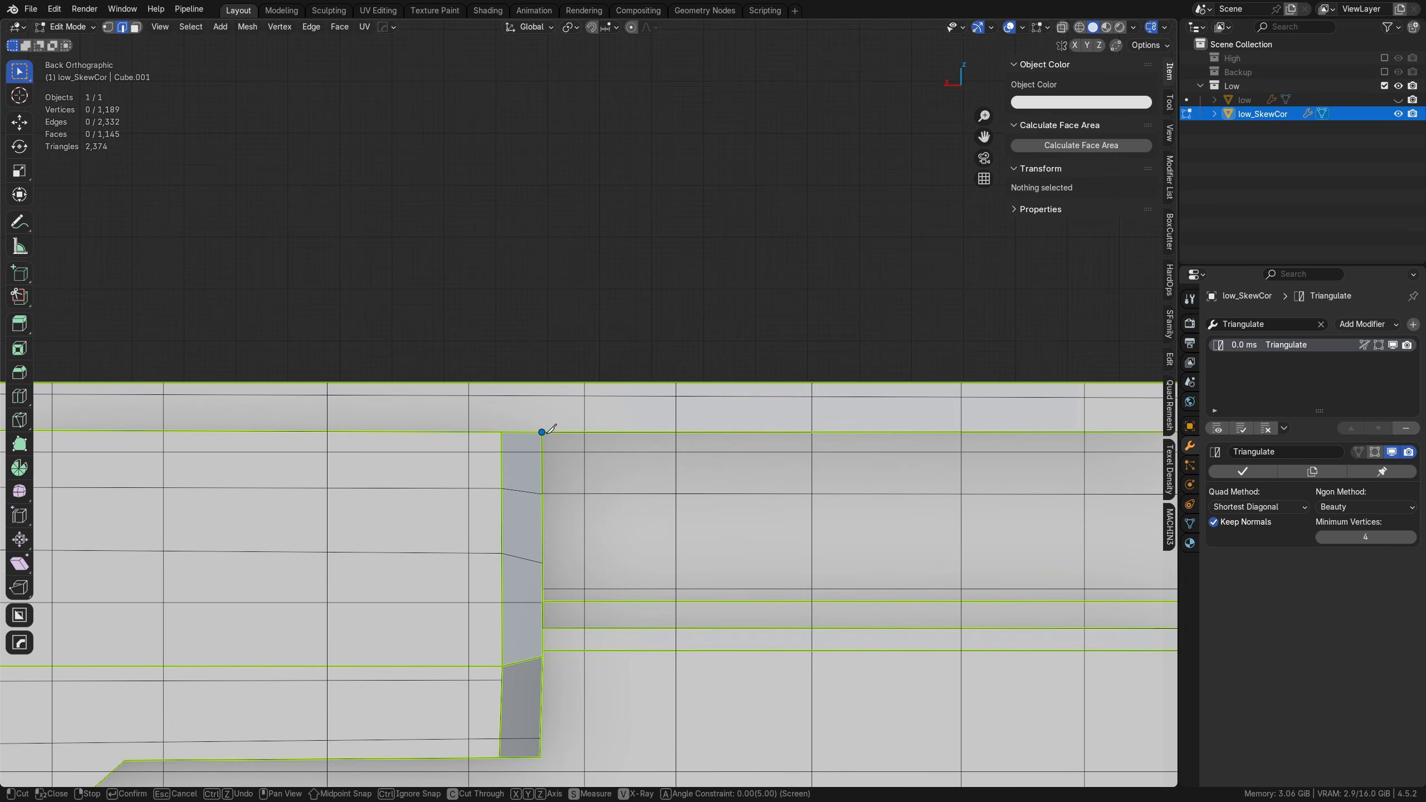
{"action": "left_click", "coordinate": [509, 438]}
{"action": "left_click", "coordinate": [503, 319]}
{"action": "key", "text": "Return"}
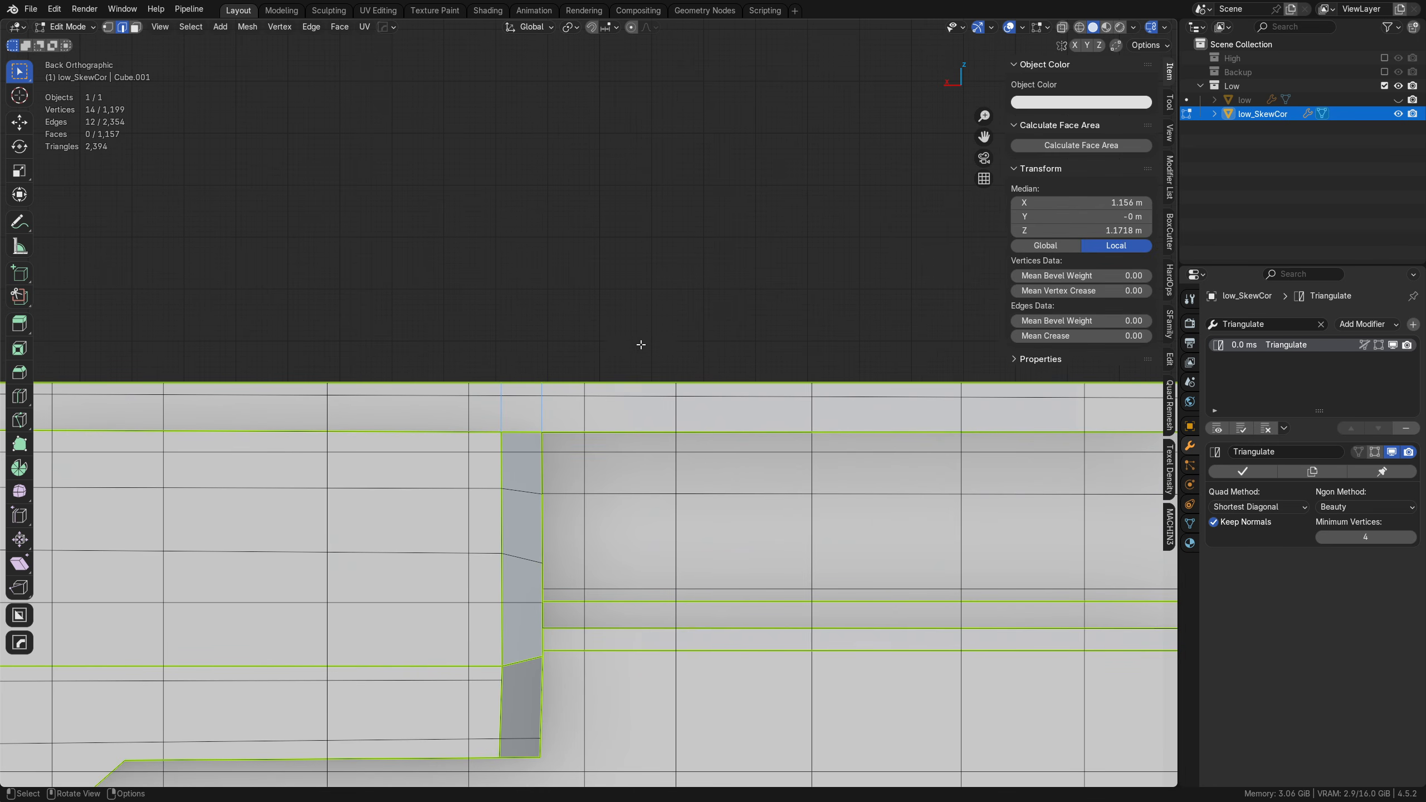
{"action": "middle_click_drag", "start_coordinate": [641, 345], "coordinate": [512, 581]}
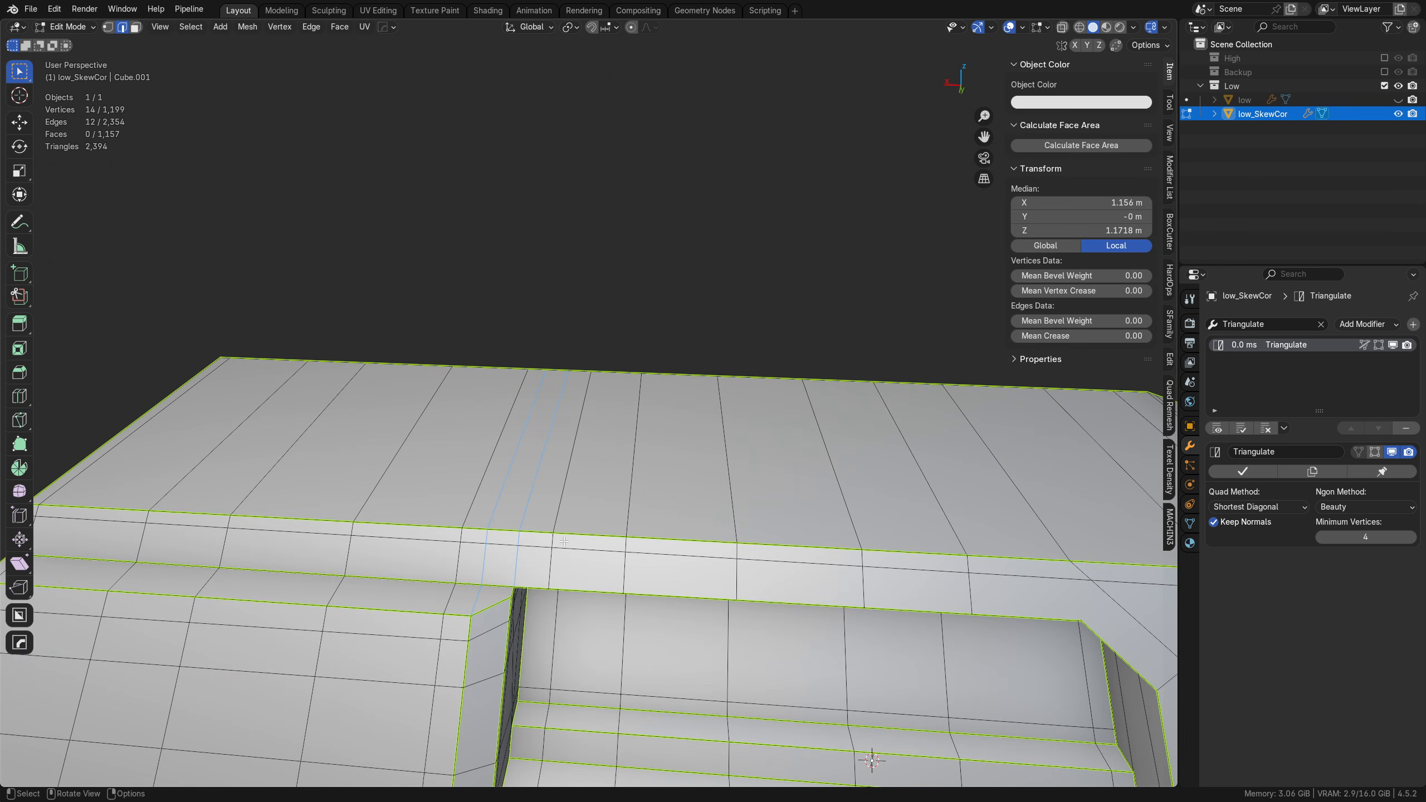
Step: Return low_SkewCor to Object Mode and export the selected object as FBX over low_SkewCor.fbx
{"action": "key", "text": "a"}
{"action": "key", "text": "ctrl+Tab"}
{"action": "left_click", "coordinate": [610, 486]}
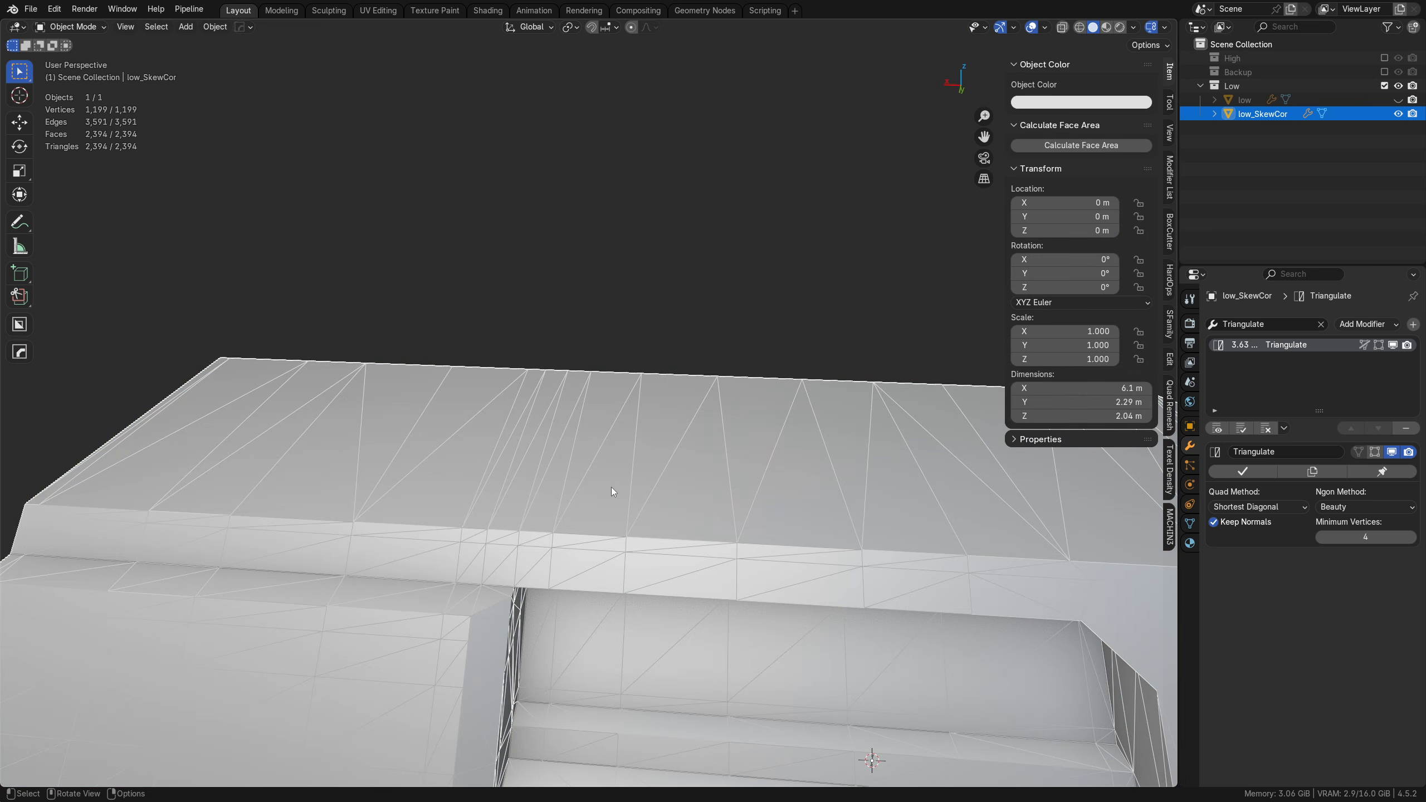
{"action": "key", "text": "ctrl+s"}
{"action": "left_click", "coordinate": [664, 371]}
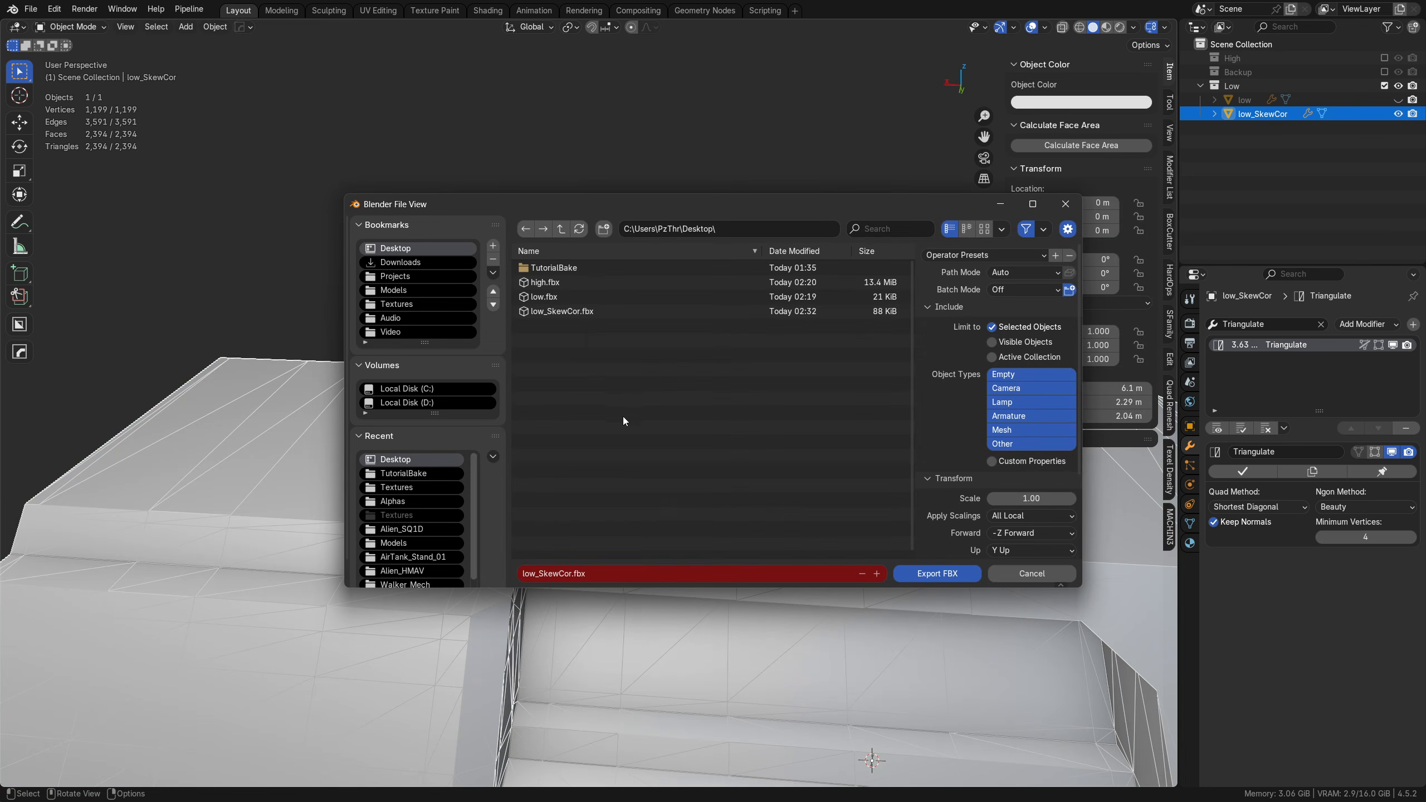
{"action": "left_click", "coordinate": [911, 577]}
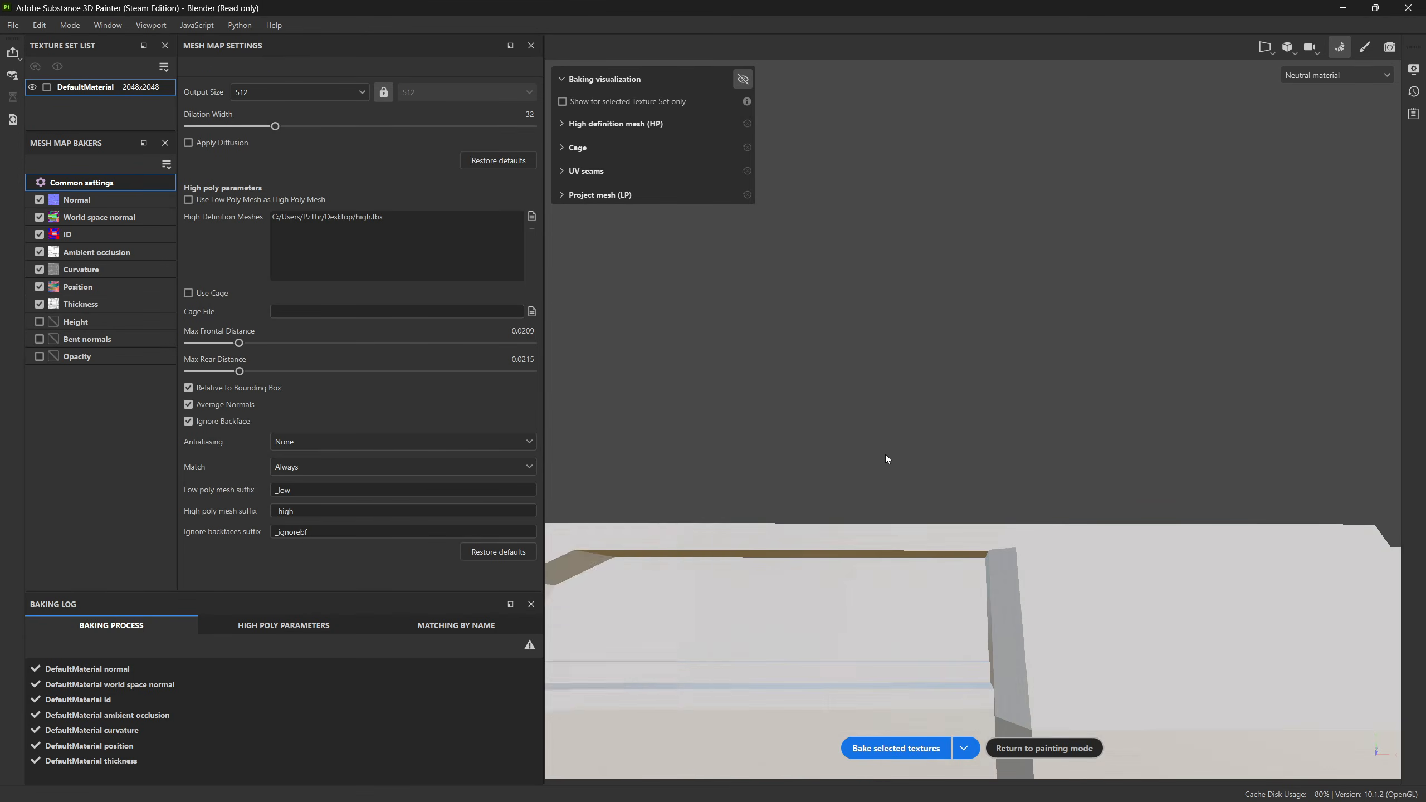
Step: Rebake the selected textures in Substance 3D Painter on the updated mesh and check the upper recess corner
{"action": "left_click", "coordinate": [906, 750]}
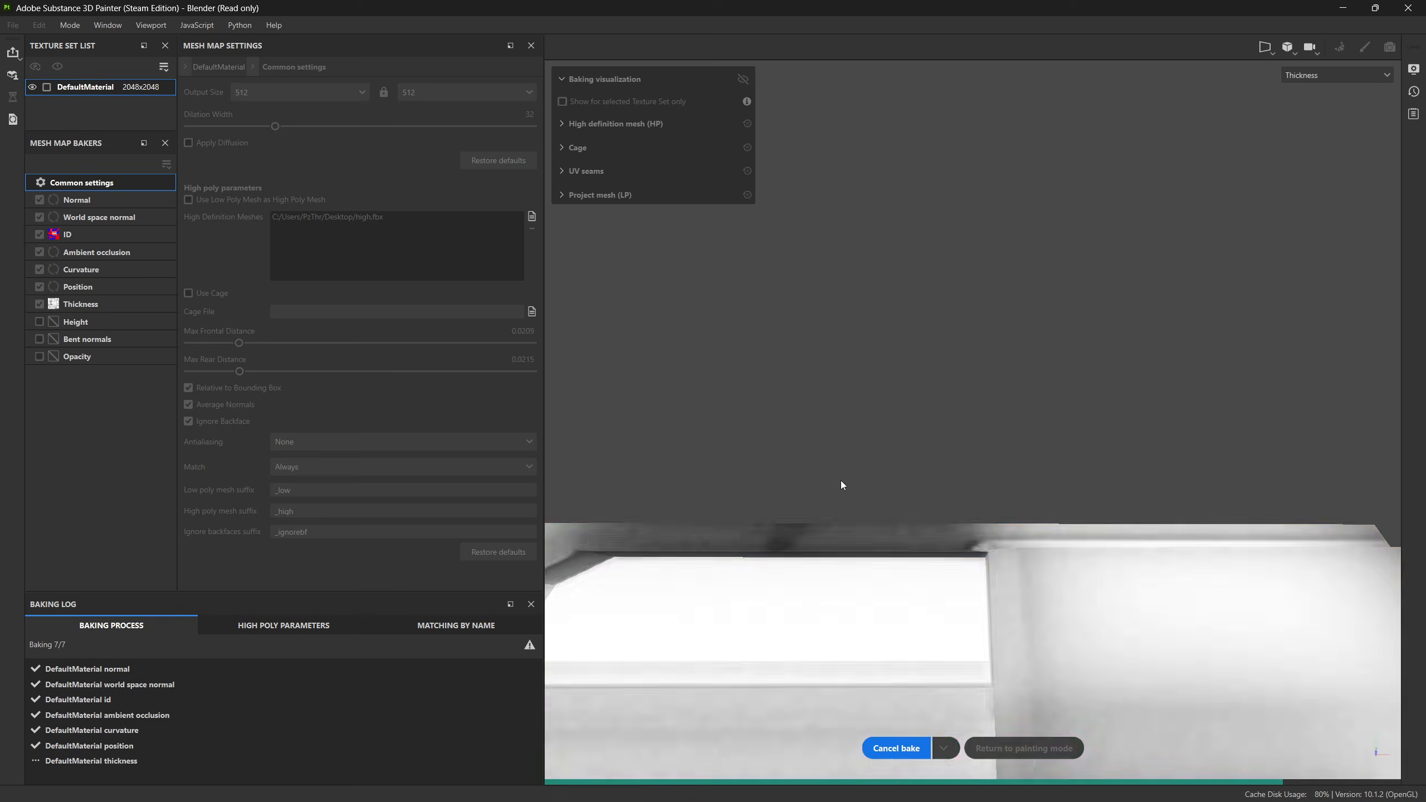
{"action": "left_click_drag", "start_coordinate": [992, 518], "coordinate": [966, 415], "text": "alt"}
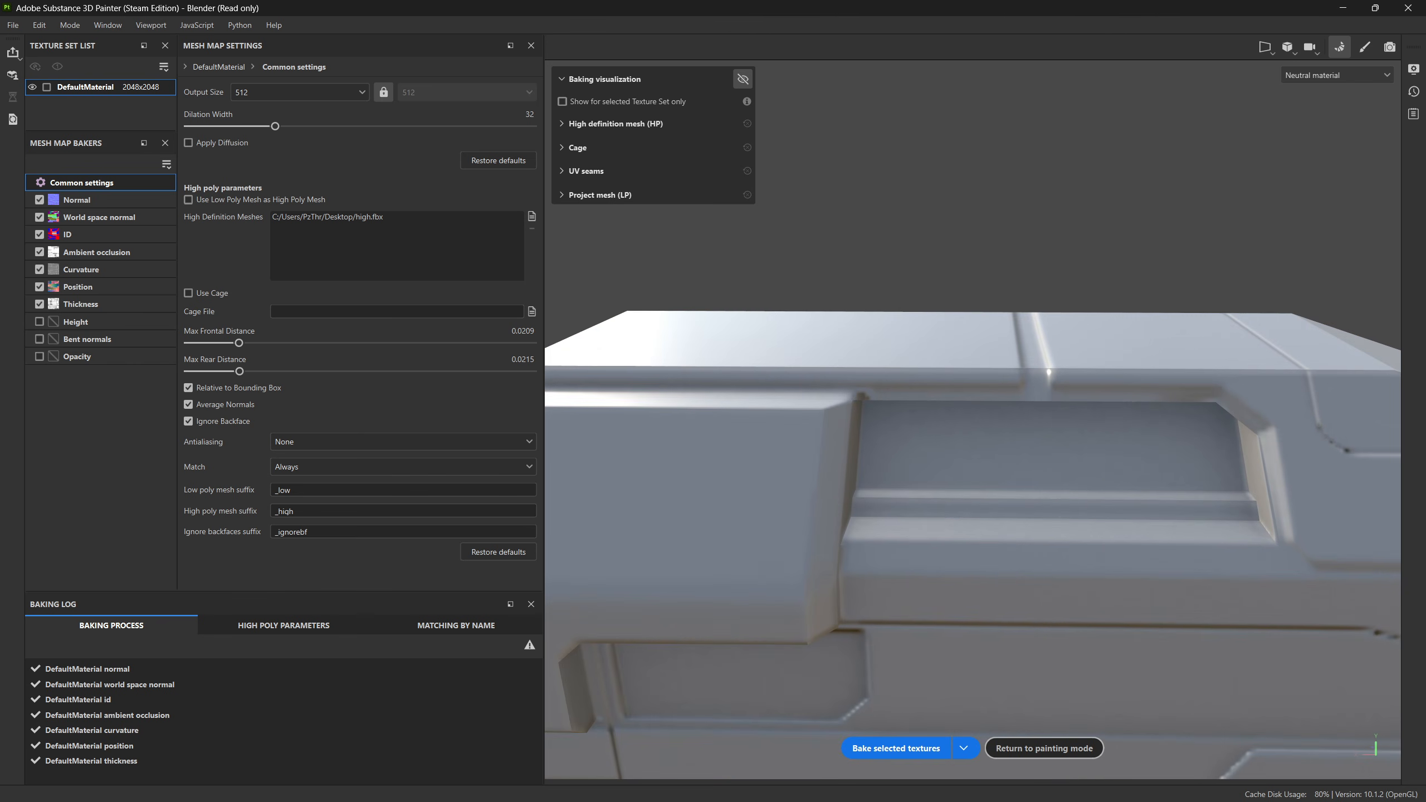
Step: Switch to Blender and examine the added cuts above the recess on low_SkewCor in Edit Mode
{"action": "key", "text": "alt+Tab"}
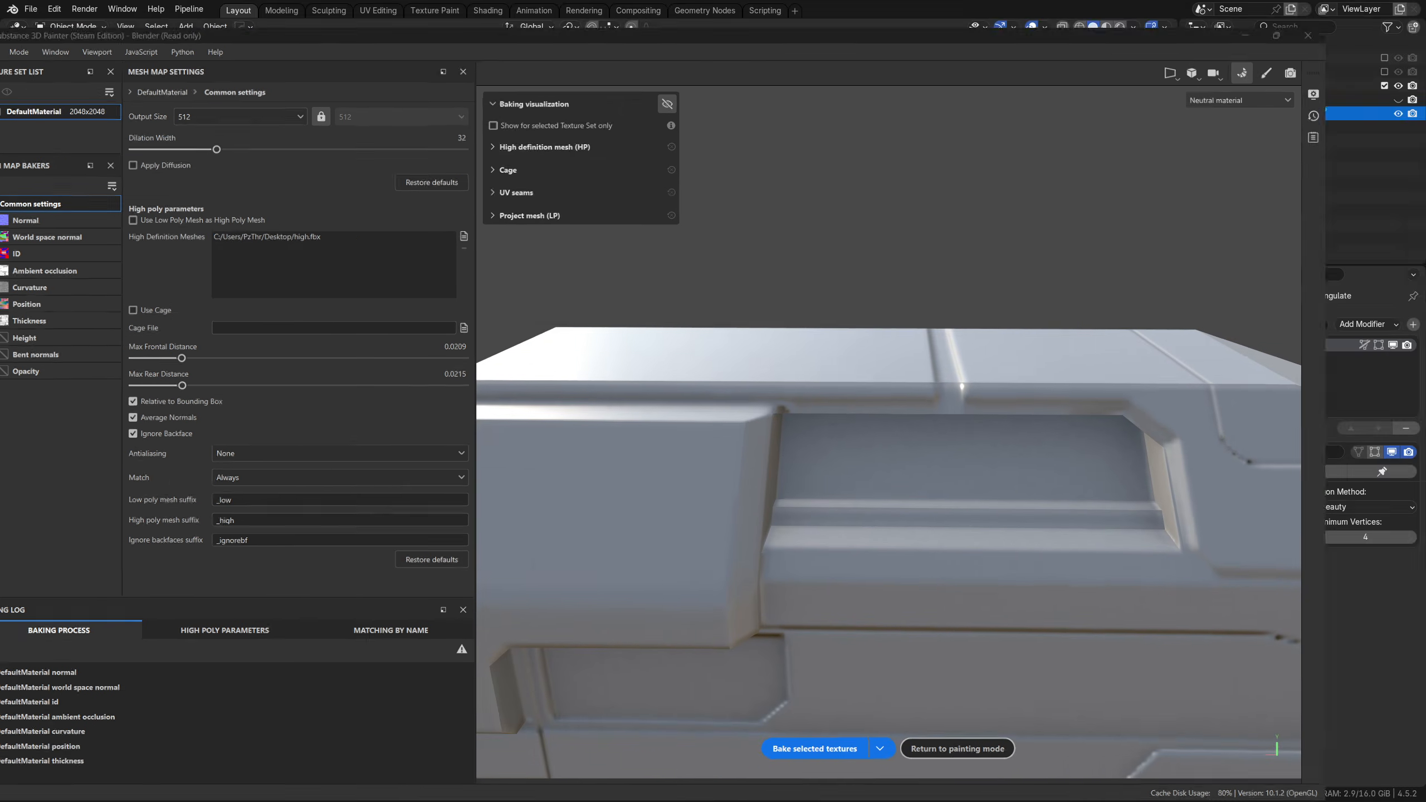
{"action": "left_click_drag", "start_coordinate": [806, 630], "coordinate": [601, 582], "text": "alt"}
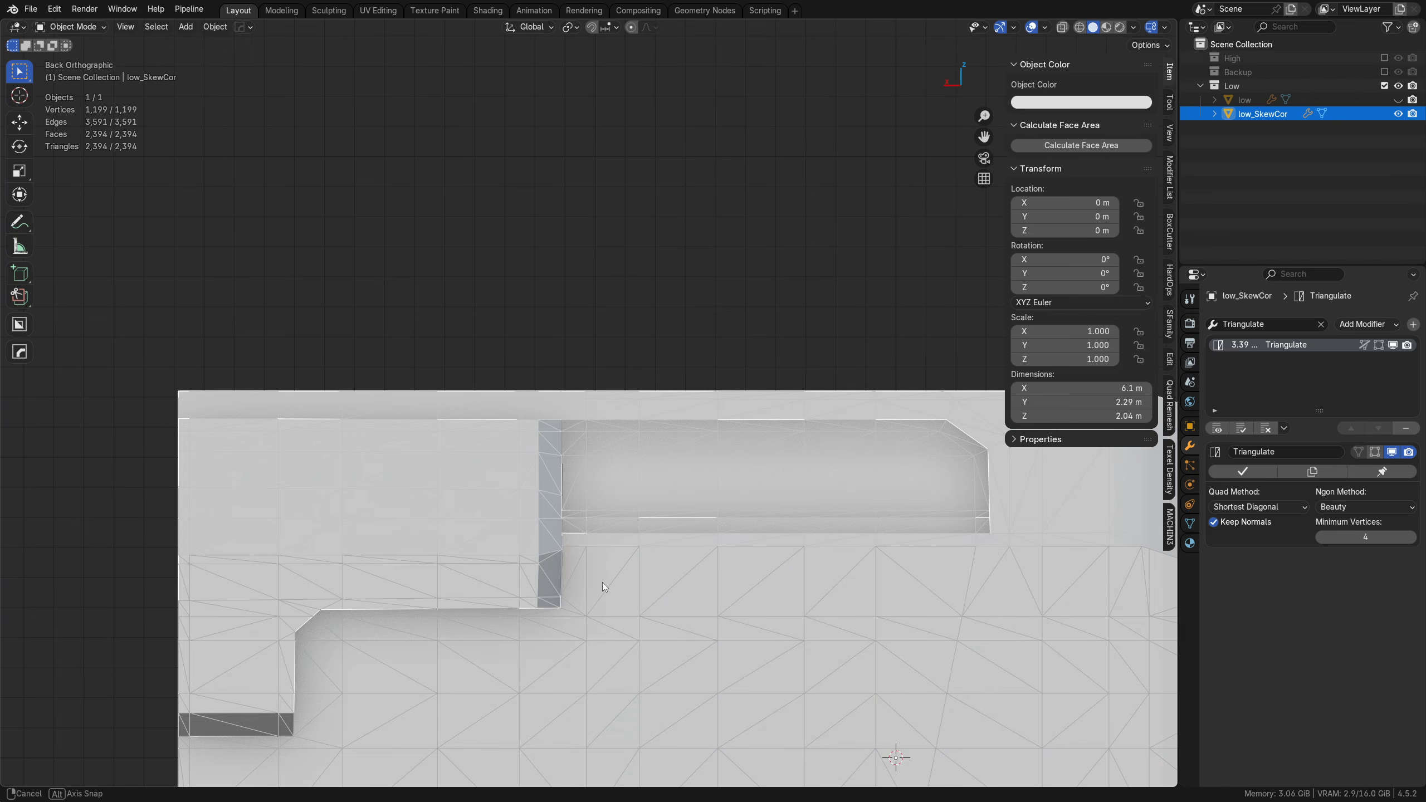
{"action": "key", "text": "Tab"}
{"action": "left_click_drag", "start_coordinate": [642, 490], "coordinate": [639, 548], "text": "alt"}
{"action": "key", "text": "alt+a"}
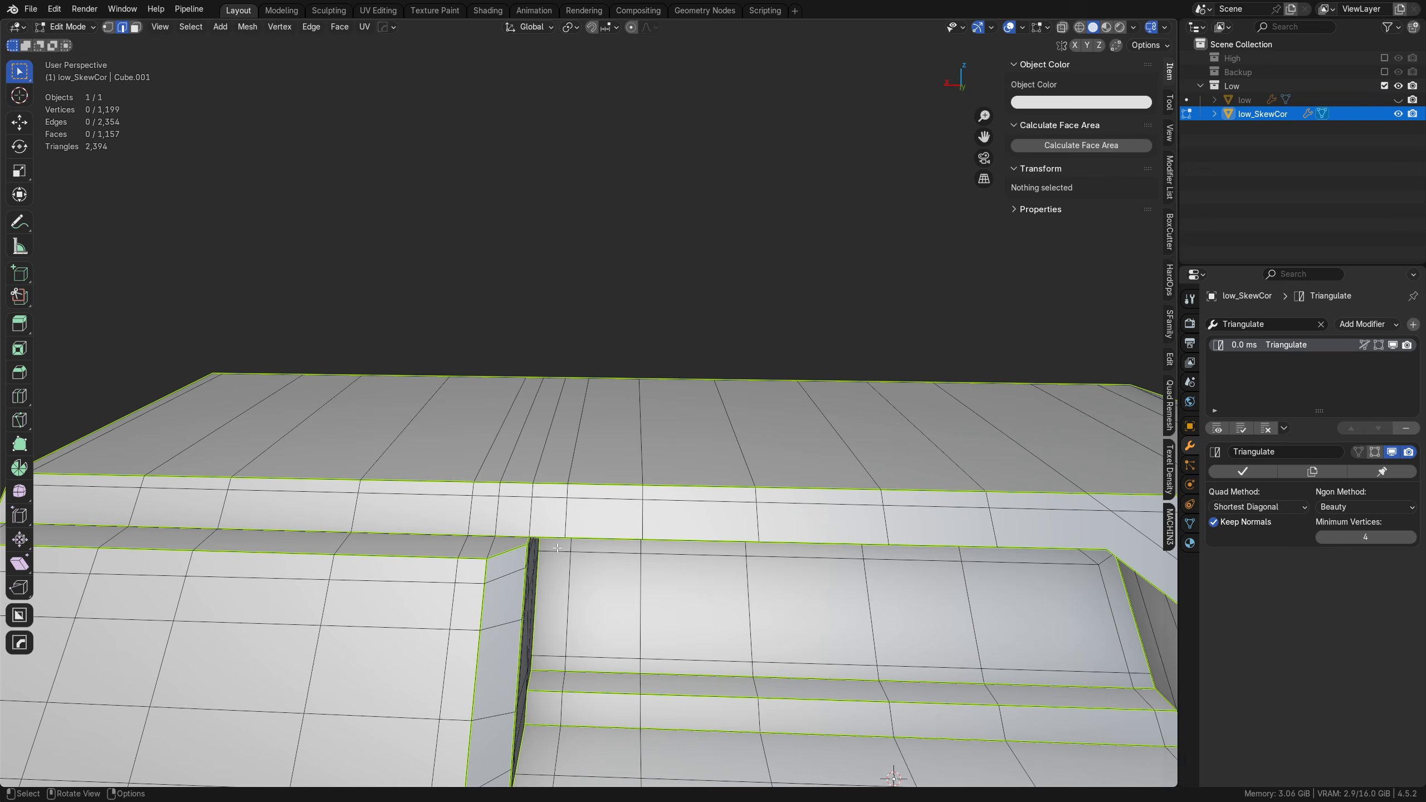
{"action": "scroll", "coordinate": [557, 543], "scroll_direction": "down", "scroll_amount": 3}
{"action": "middle_click_drag", "start_coordinate": [584, 540], "coordinate": [603, 467]}
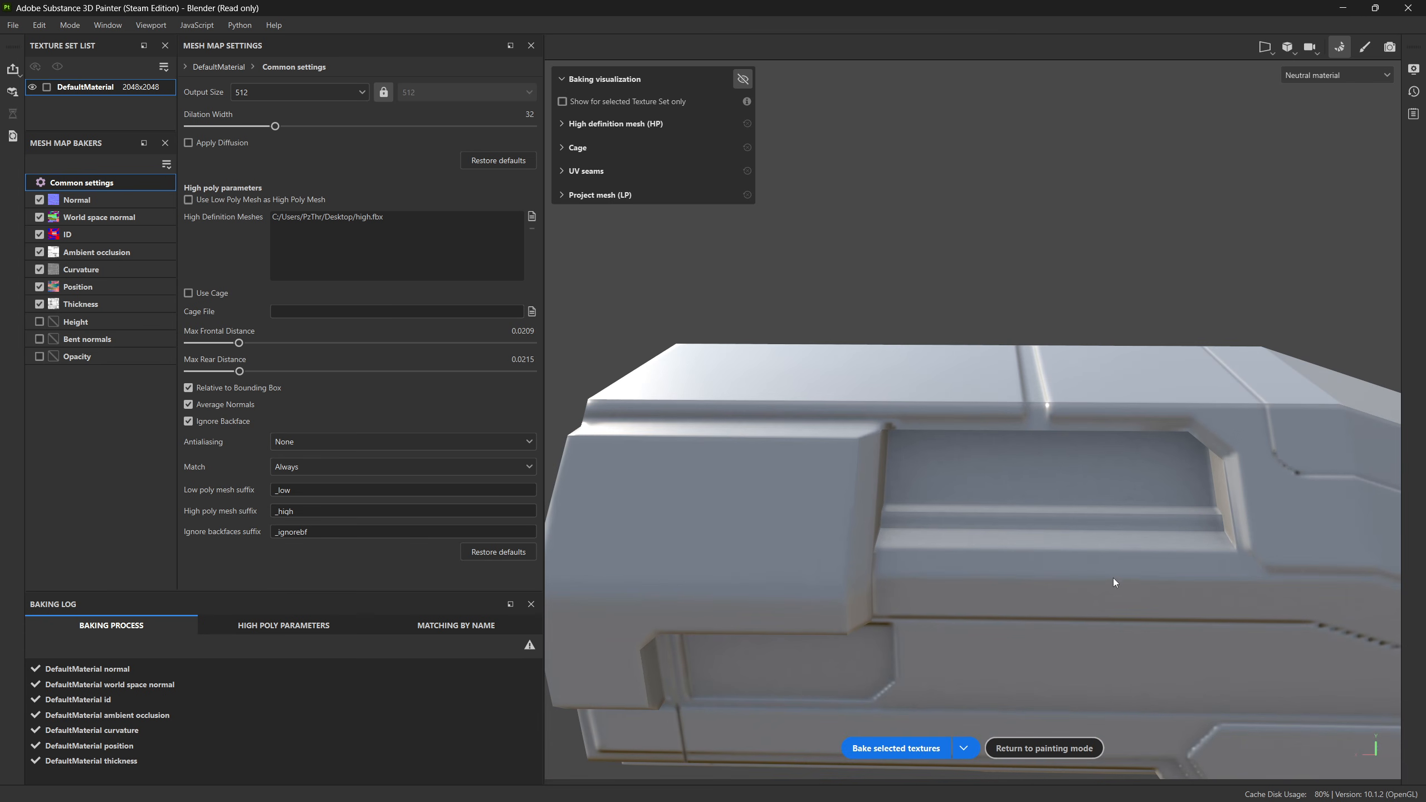
Step: Switch to Substance 3D Painter and inspect the rebaked recess, rear end, underside and nose for remaining skewing
{"action": "middle_click_drag", "start_coordinate": [1115, 583], "coordinate": [977, 503]}
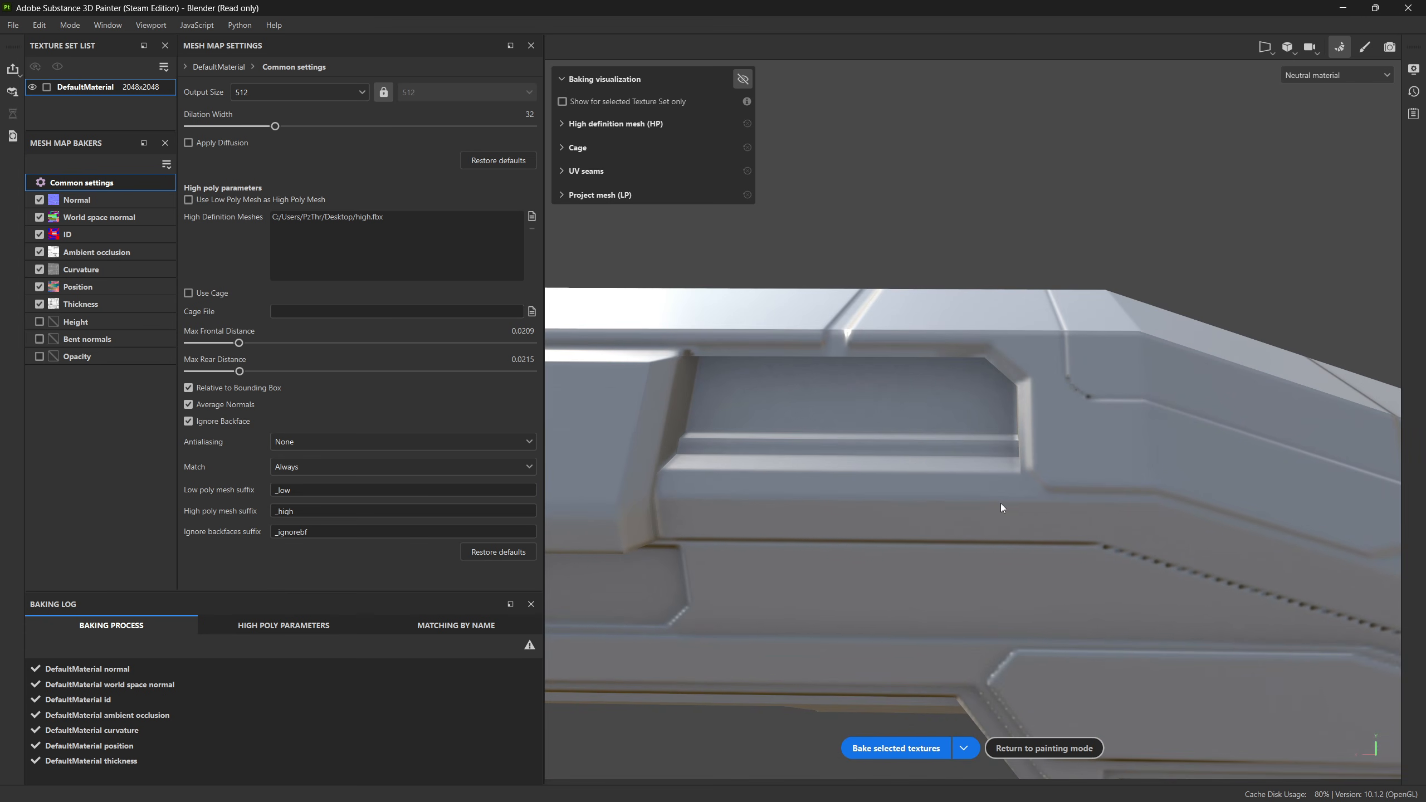
{"action": "left_click_drag", "start_coordinate": [1029, 492], "coordinate": [818, 450], "text": "alt"}
{"action": "middle_click_drag", "start_coordinate": [818, 449], "coordinate": [956, 455], "text": "alt"}
{"action": "scroll", "coordinate": [960, 465], "scroll_direction": "up", "scroll_amount": 5}
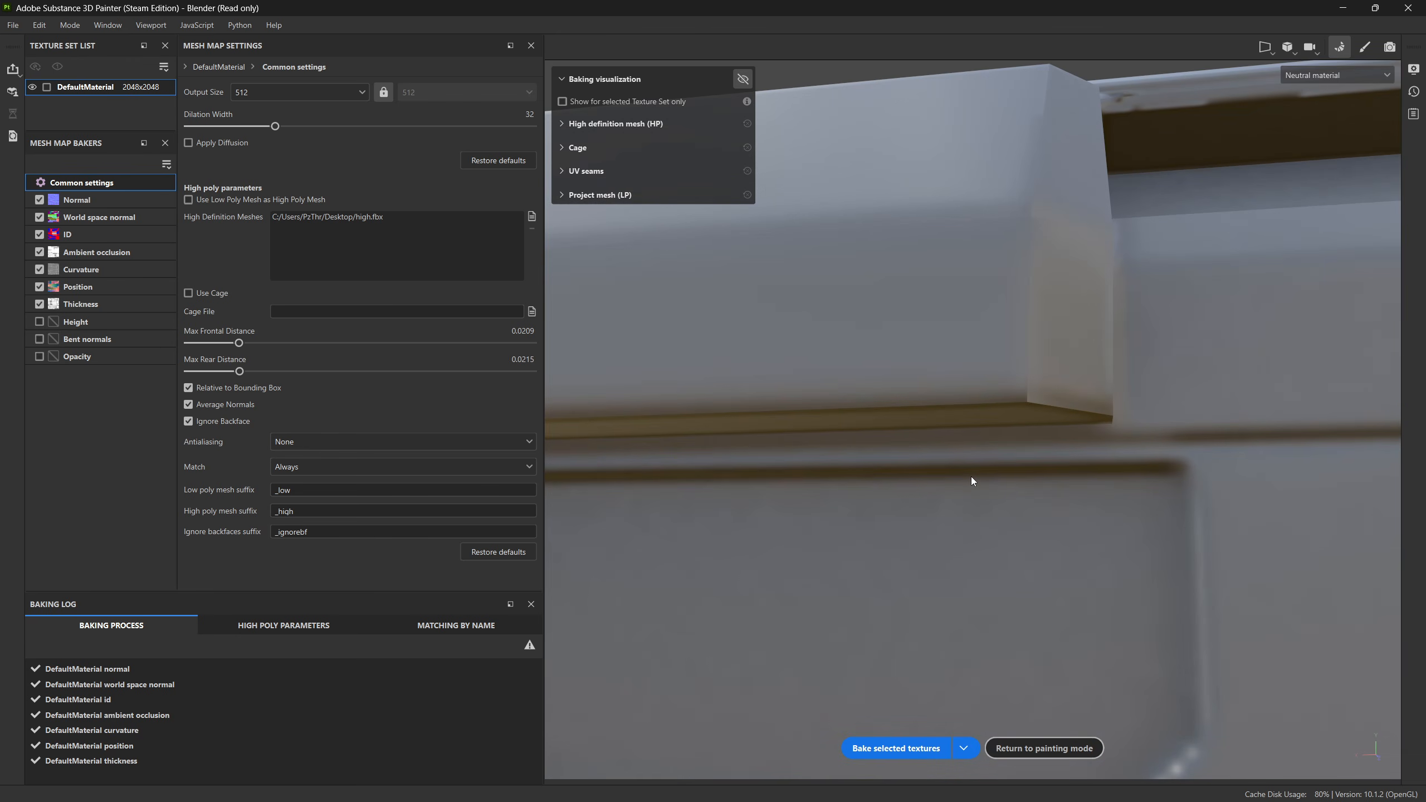
{"action": "scroll", "coordinate": [972, 477], "scroll_direction": "down", "scroll_amount": 3}
{"action": "middle_click_drag", "start_coordinate": [783, 616], "coordinate": [926, 461], "text": "alt"}
{"action": "mouse_move", "coordinate": [926, 462]}
{"action": "left_mouse_down", "text": "alt"}
{"action": "mouse_move", "coordinate": [1054, 490]}
{"action": "mouse_move", "coordinate": [1045, 444]}
{"action": "mouse_move", "coordinate": [907, 443]}
{"action": "mouse_move", "coordinate": [949, 447]}
{"action": "left_mouse_up", "text": "alt"}
{"action": "left_click_drag", "start_coordinate": [1076, 624], "coordinate": [971, 465], "text": "alt"}
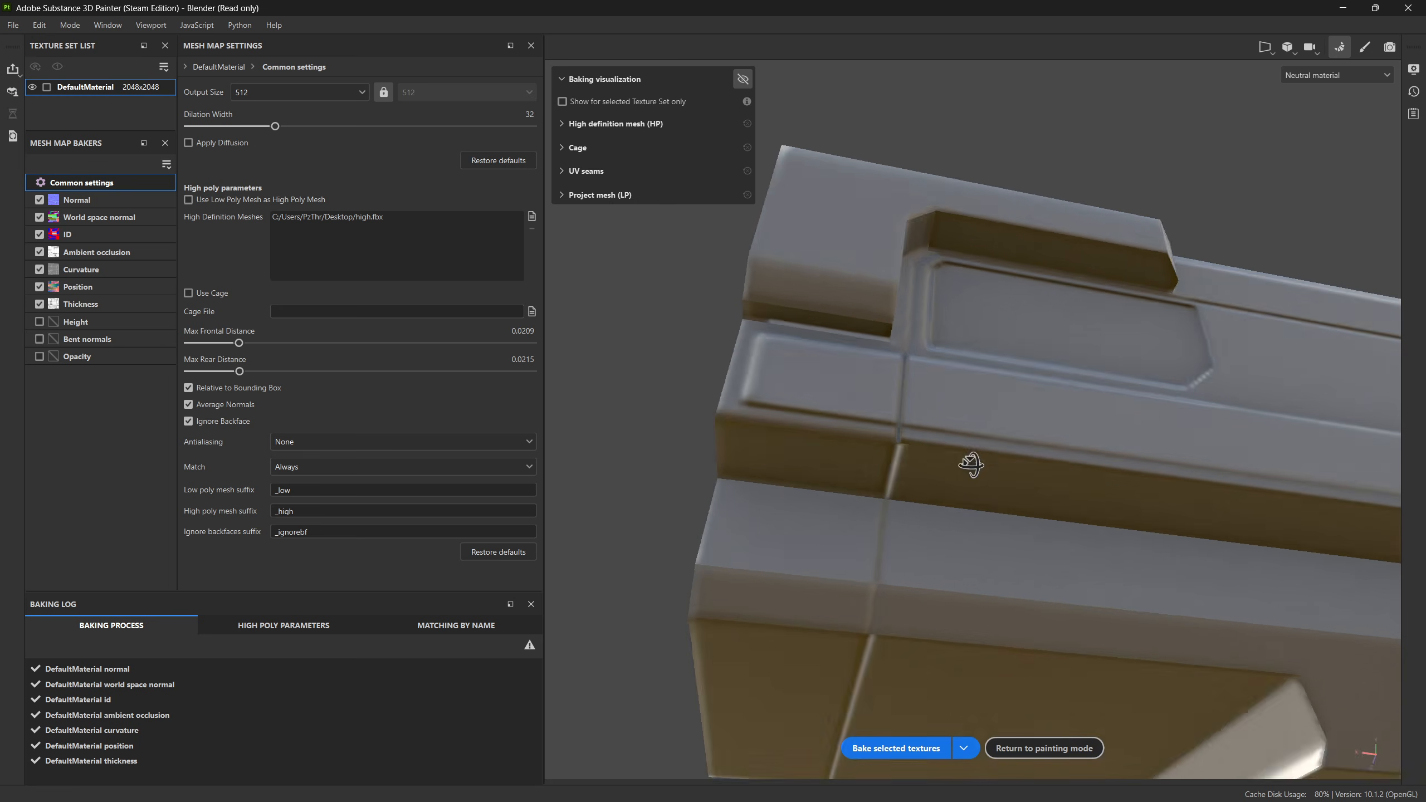
{"action": "left_click_drag", "start_coordinate": [1228, 573], "coordinate": [1074, 646], "text": "alt"}
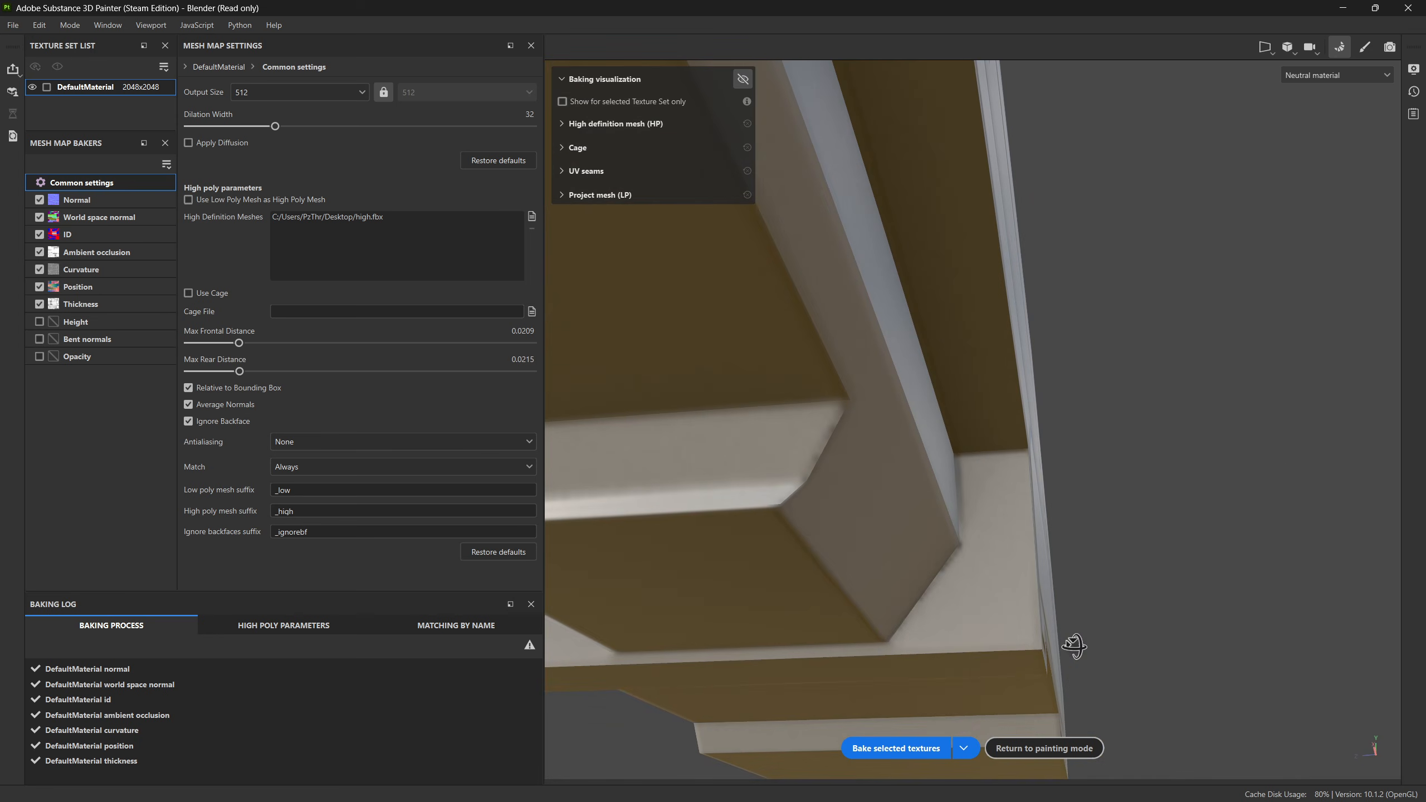
{"action": "left_click_drag", "start_coordinate": [1074, 539], "coordinate": [983, 522], "text": "alt"}
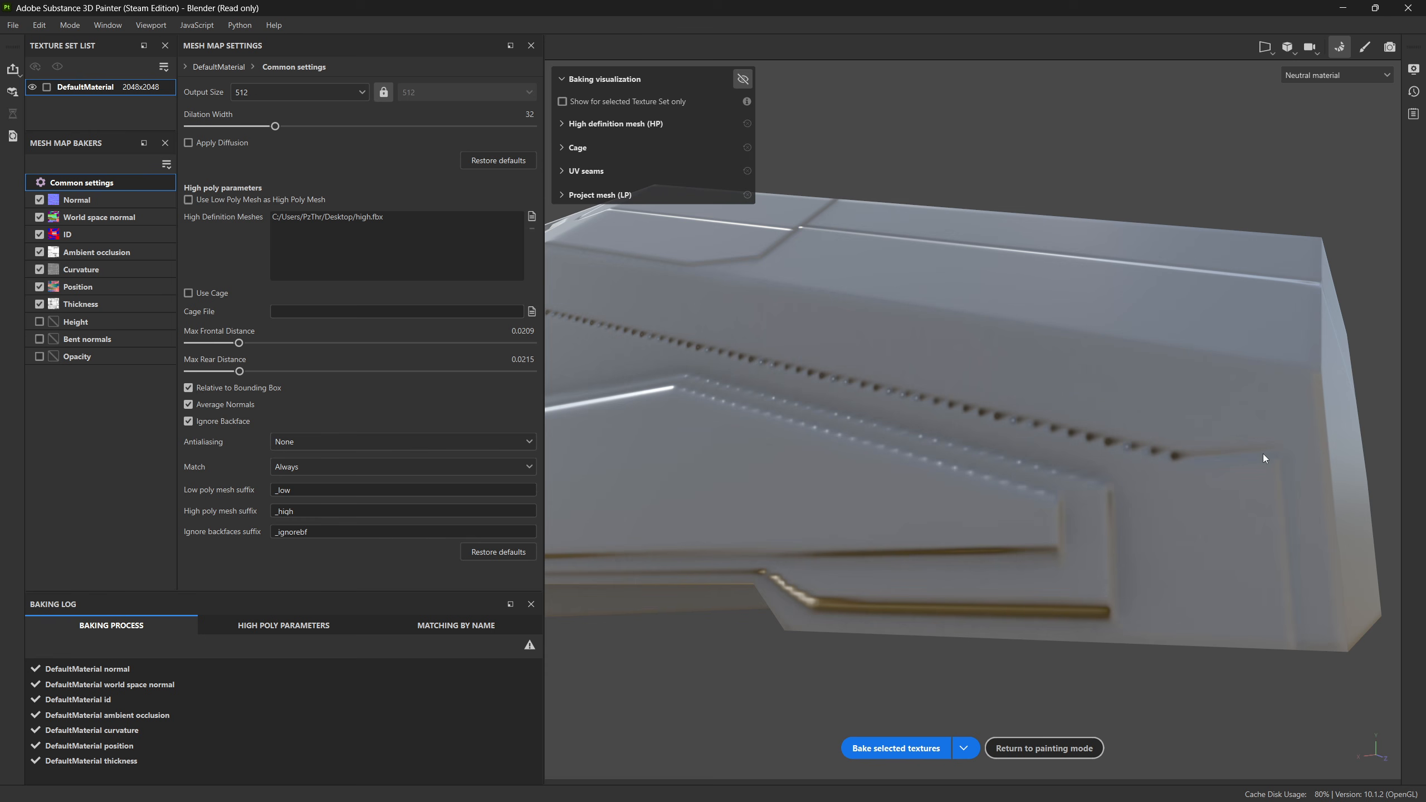
{"action": "left_click_drag", "start_coordinate": [1264, 458], "coordinate": [1090, 535], "text": "alt"}
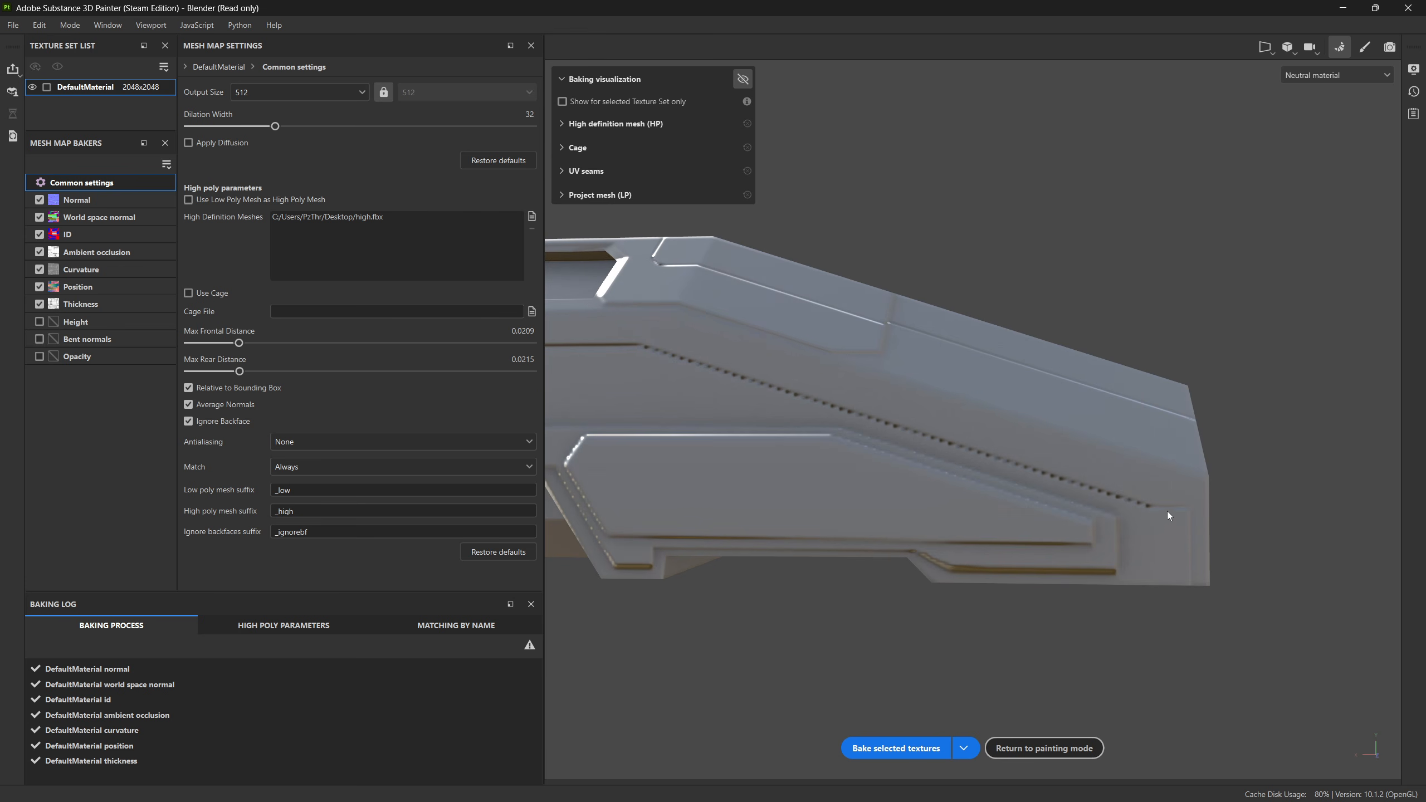
Step: Switch to Blender and compare low_SkewCor's nose with the High collection in back view, then hide the collection again
{"action": "key", "text": "alt+Tab"}
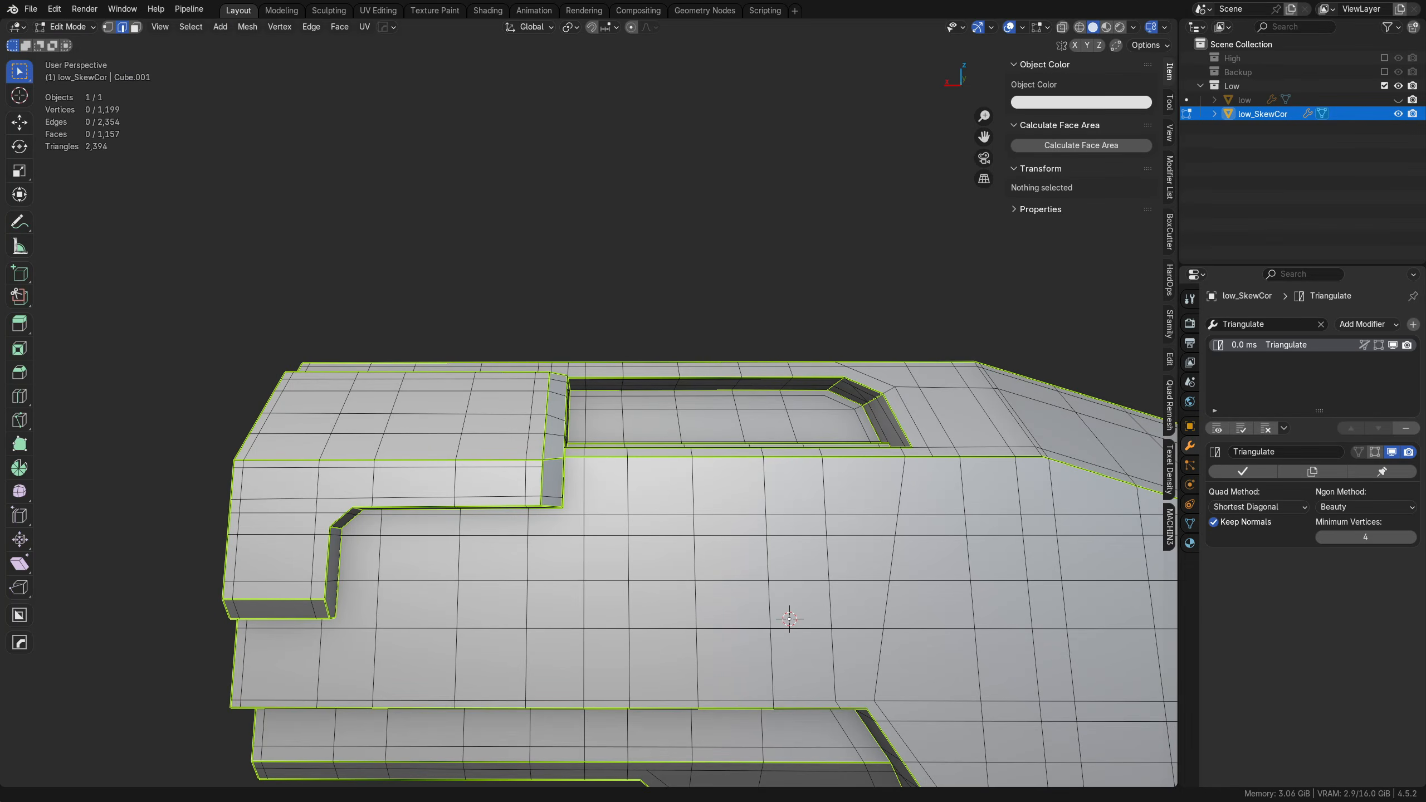
{"action": "scroll", "coordinate": [1136, 594], "scroll_direction": "down", "scroll_amount": 4}
{"action": "middle_click_drag", "start_coordinate": [1117, 566], "coordinate": [710, 517], "text": "alt"}
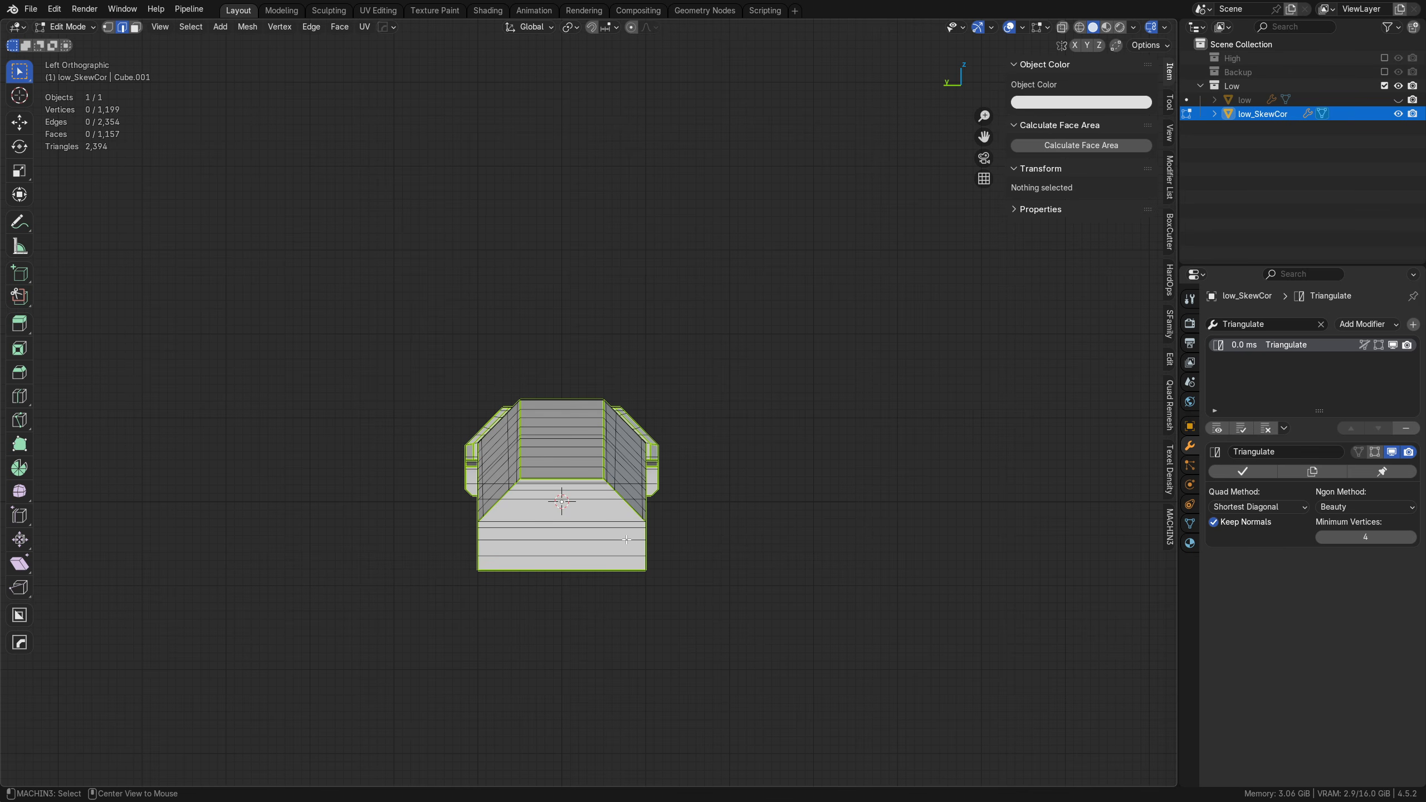
{"action": "middle_click_drag", "start_coordinate": [626, 540], "coordinate": [562, 537], "text": "alt"}
{"action": "middle_click_drag", "start_coordinate": [729, 539], "coordinate": [487, 468], "text": "shift"}
{"action": "scroll", "coordinate": [645, 506], "scroll_direction": "up", "scroll_amount": 5}
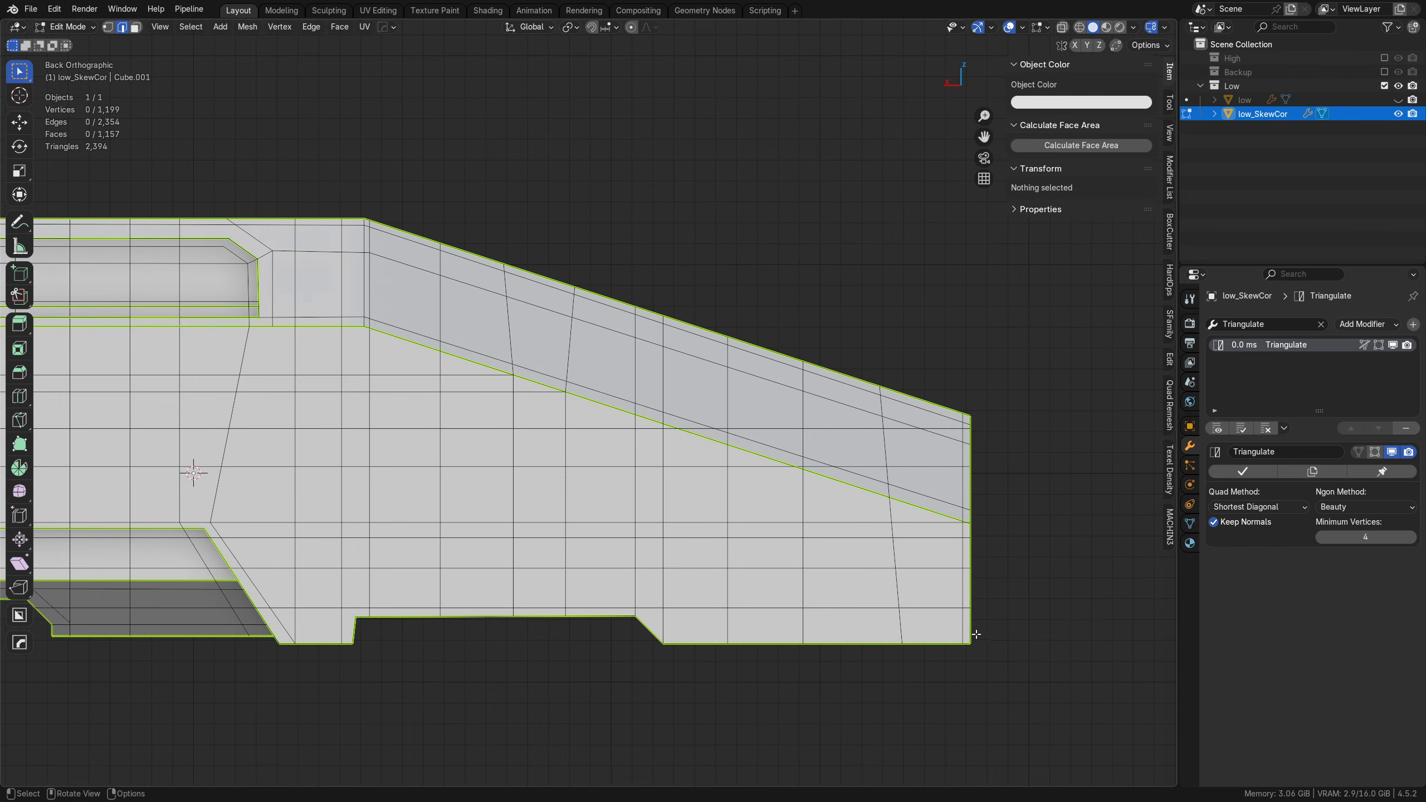
{"action": "middle_click_drag", "start_coordinate": [976, 633], "coordinate": [843, 549], "text": "shift"}
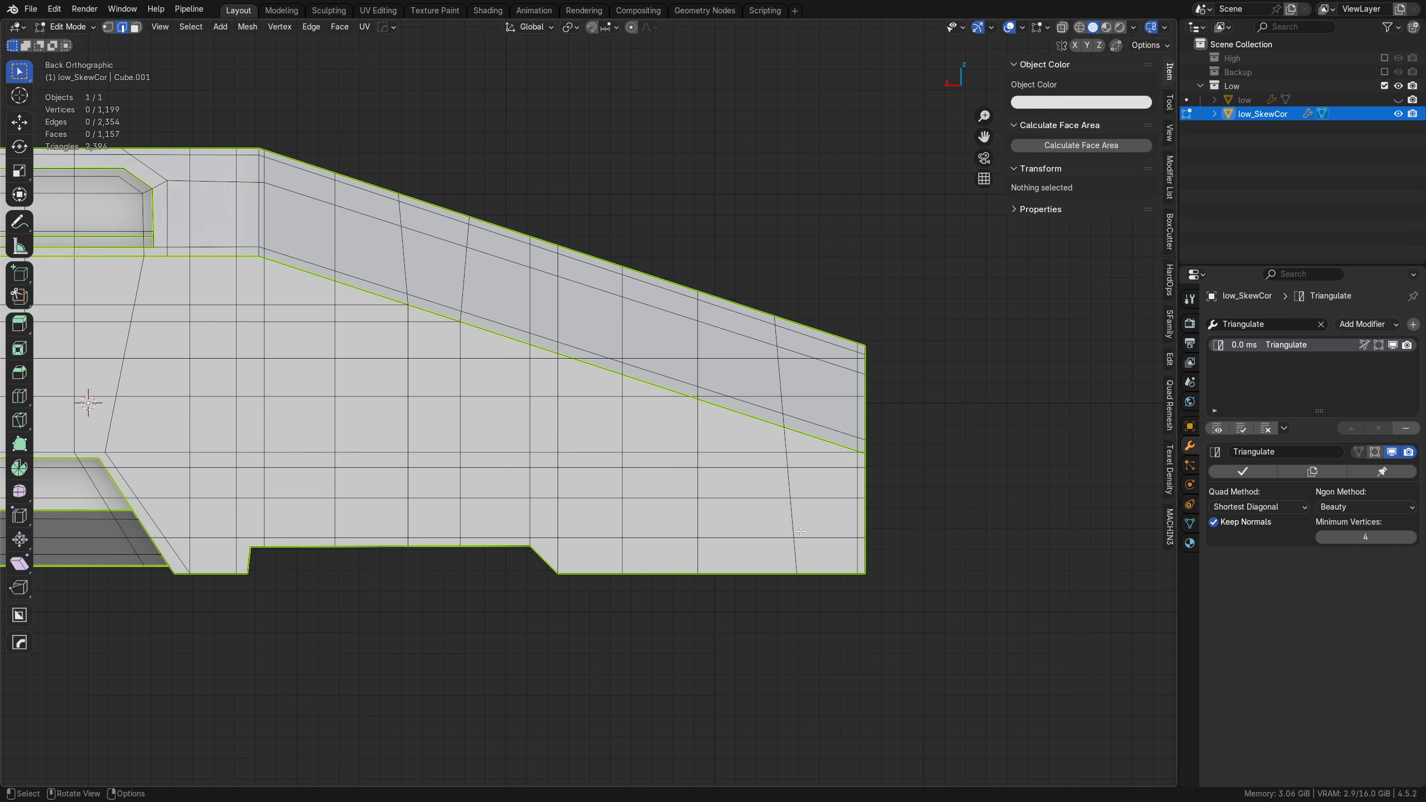
{"action": "left_click", "coordinate": [1384, 59]}
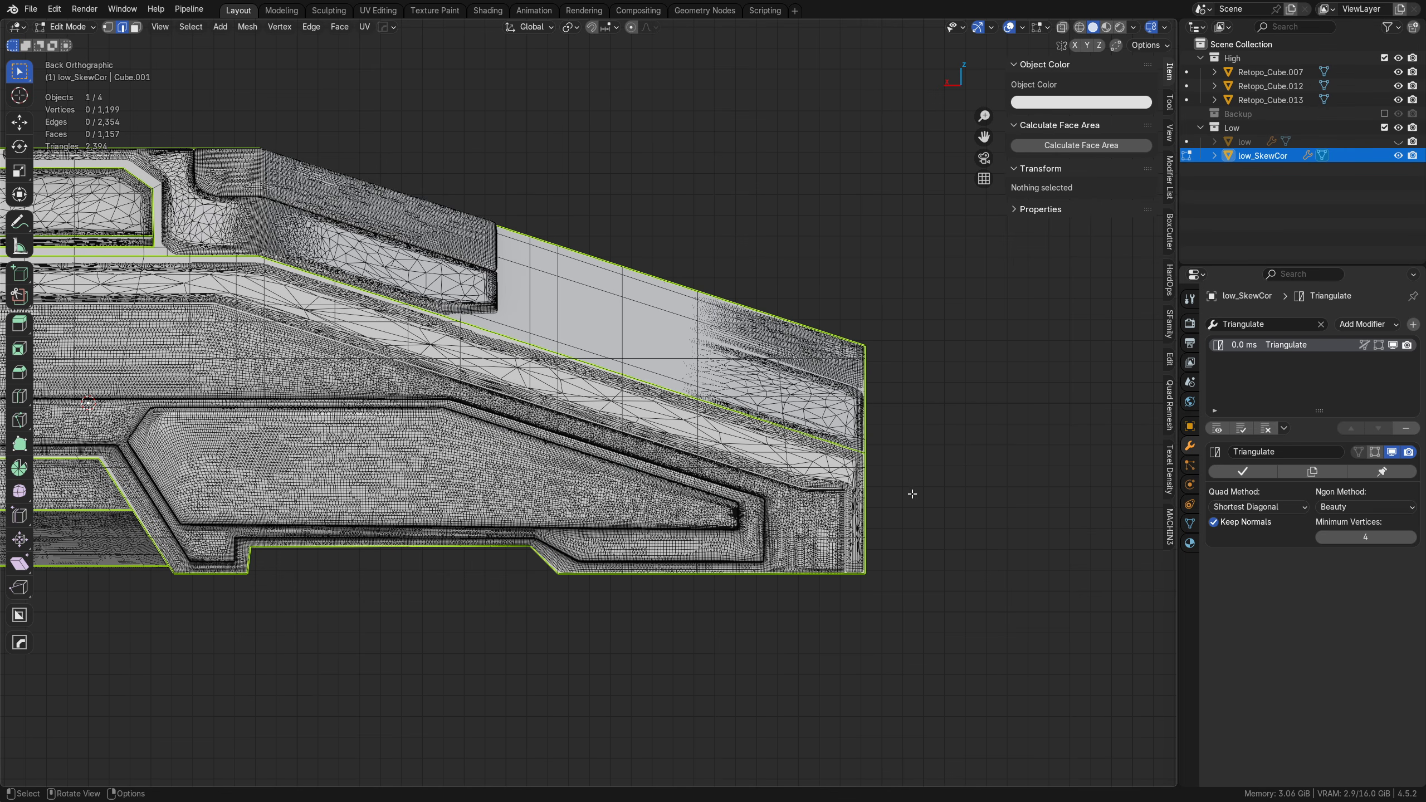
{"action": "key", "text": "ctrl+z"}
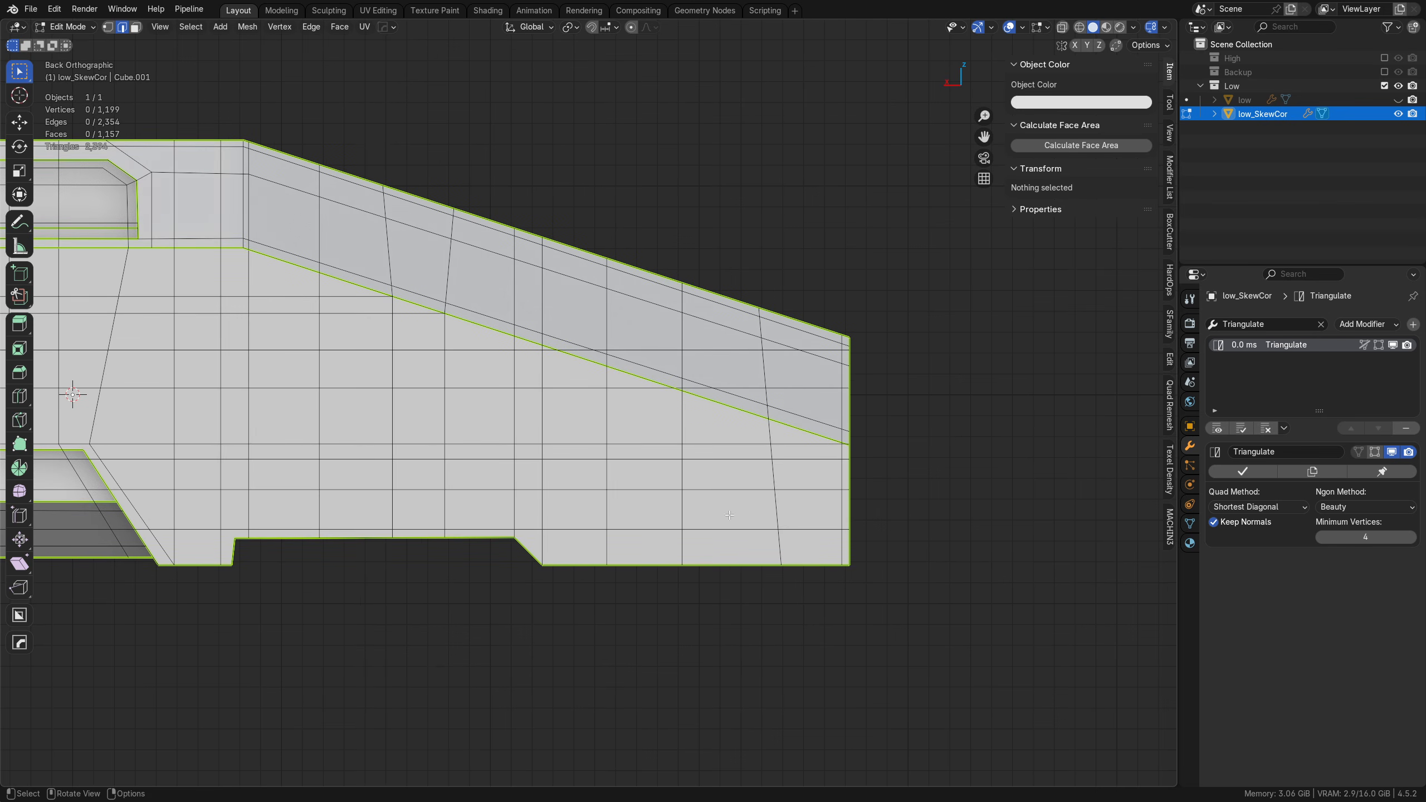
{"action": "key", "text": "k"}
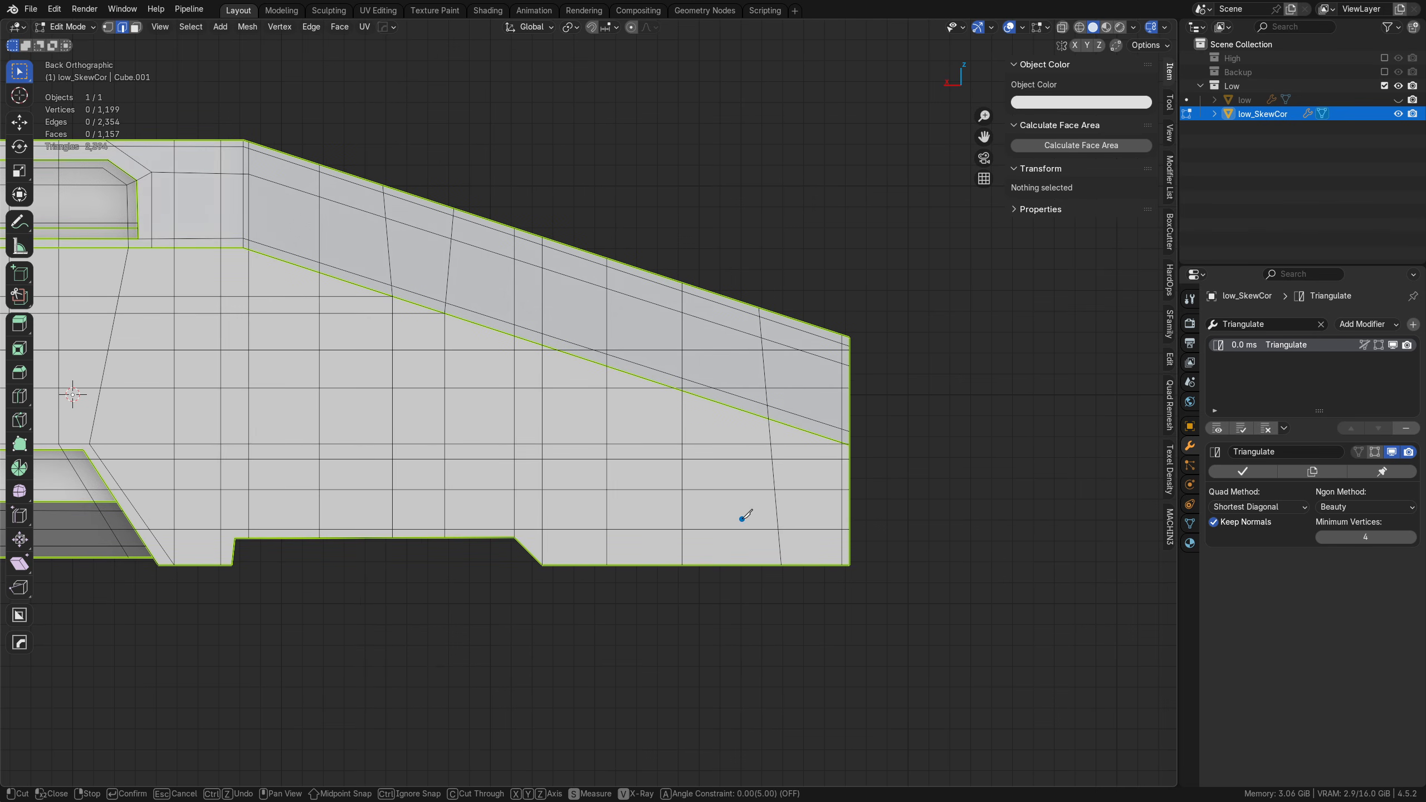
{"action": "left_click", "coordinate": [756, 563]}
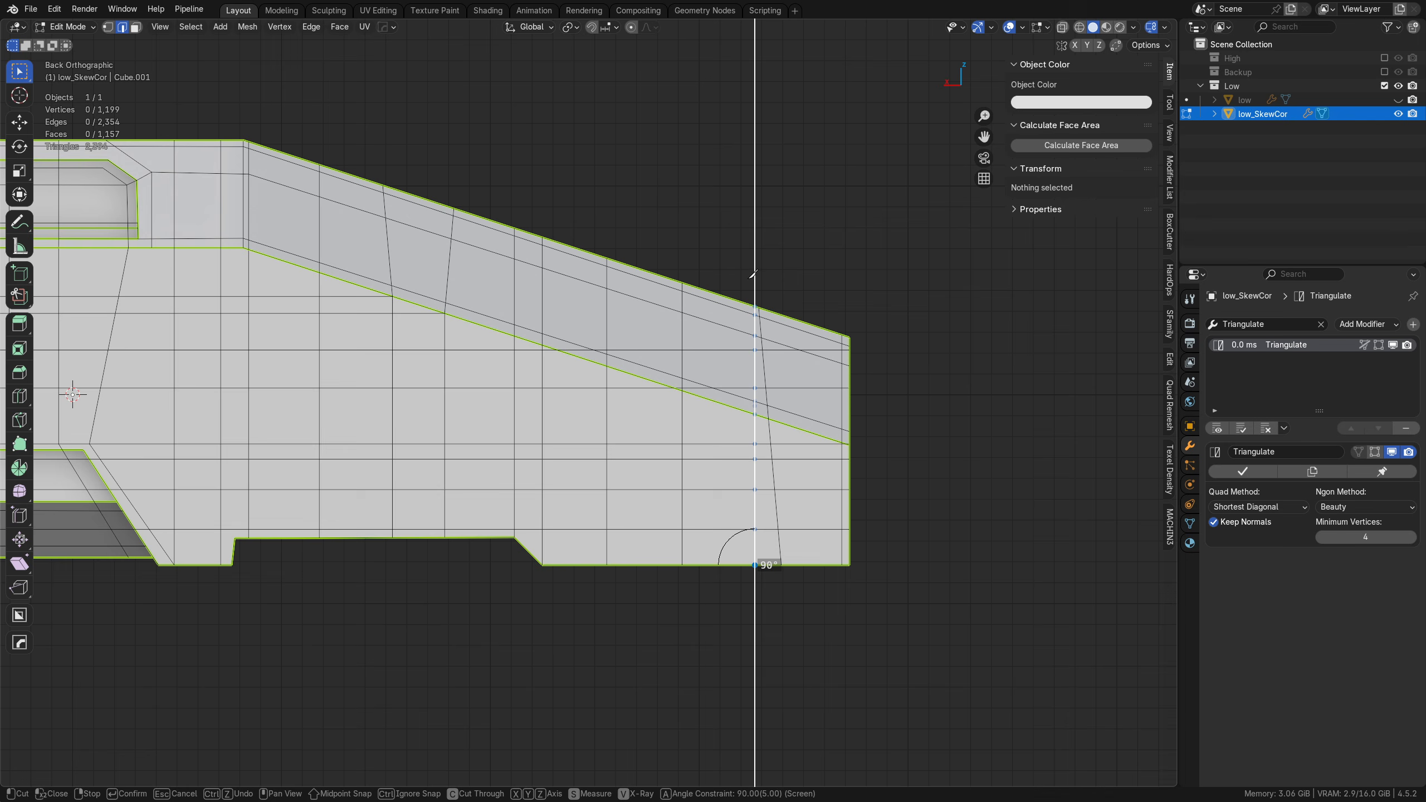
{"action": "key", "text": "Escape"}
Step: Show the High collection through X-ray and knife a vertical cut through low_SkewCor's nose, just past the outer end of the side panel's frame
{"action": "left_click", "coordinate": [1384, 60]}
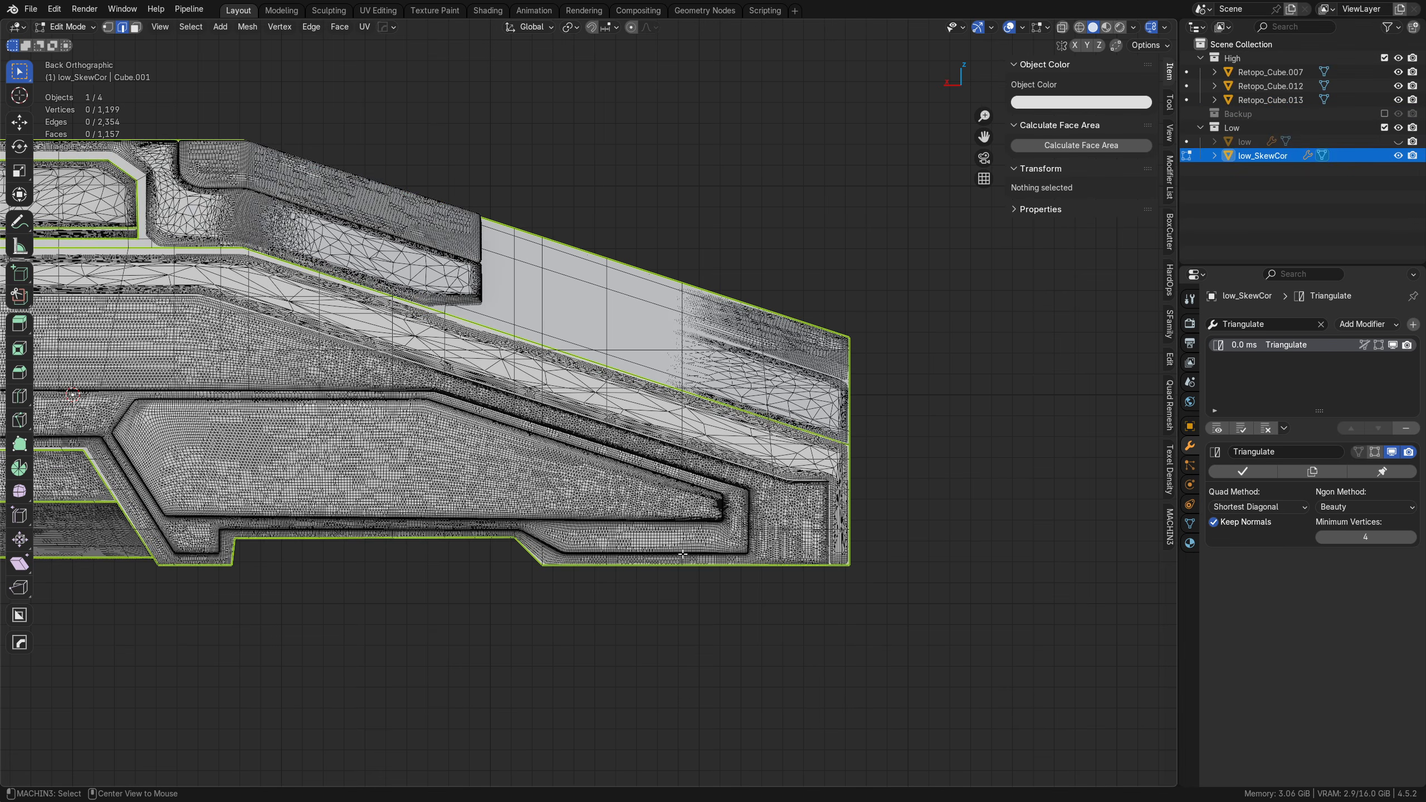
{"action": "key", "text": "alt+z"}
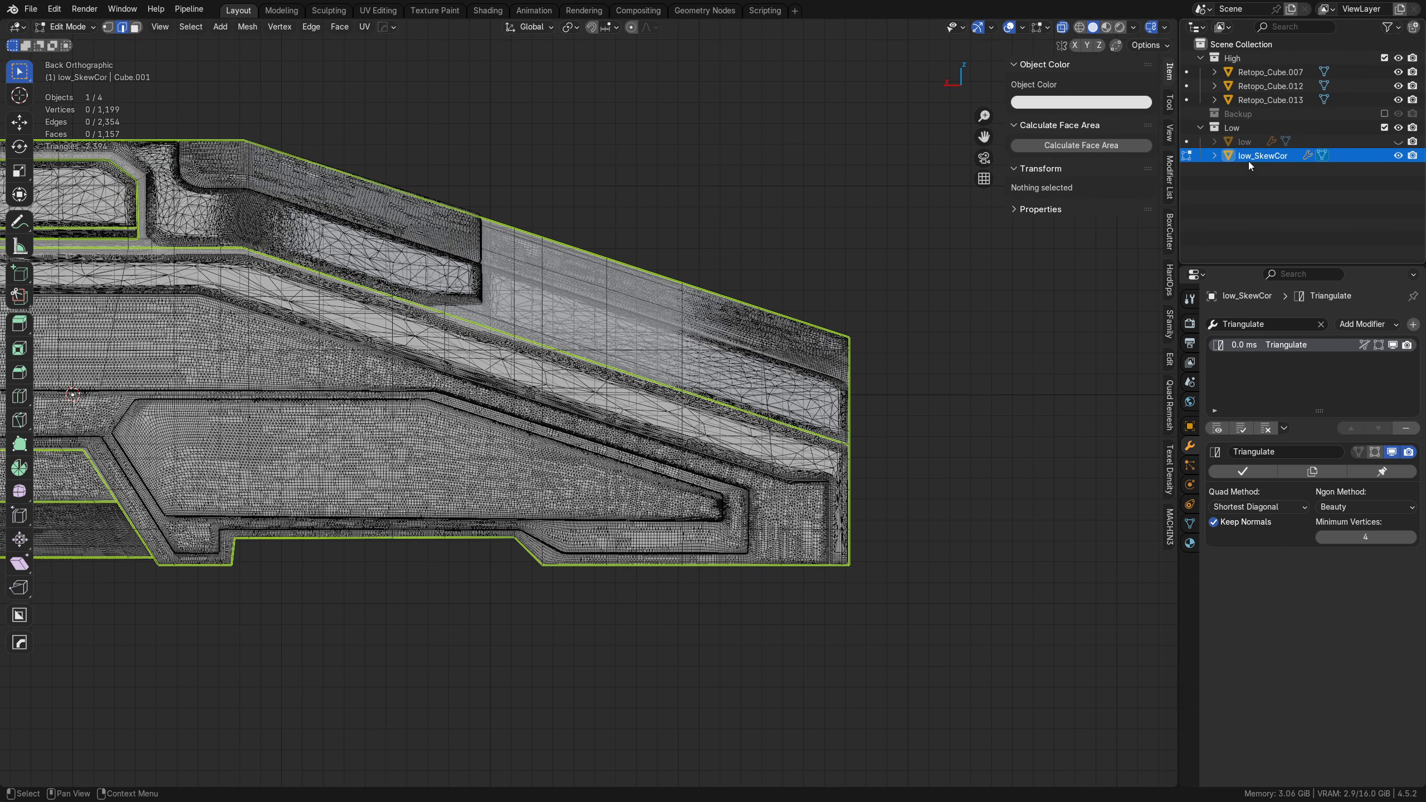
{"action": "key", "text": "k"}
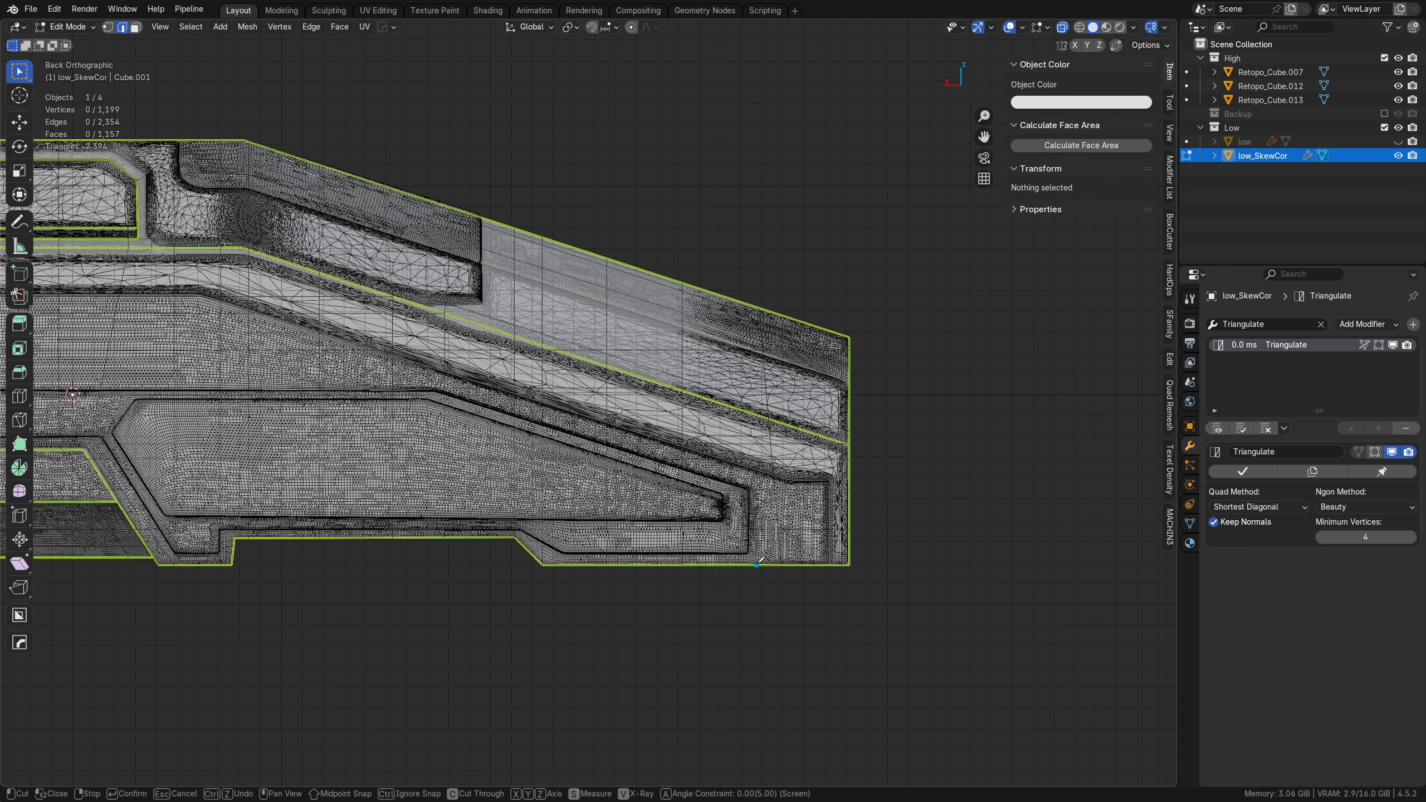
{"action": "left_click", "coordinate": [760, 235]}
{"action": "key", "text": "Return"}
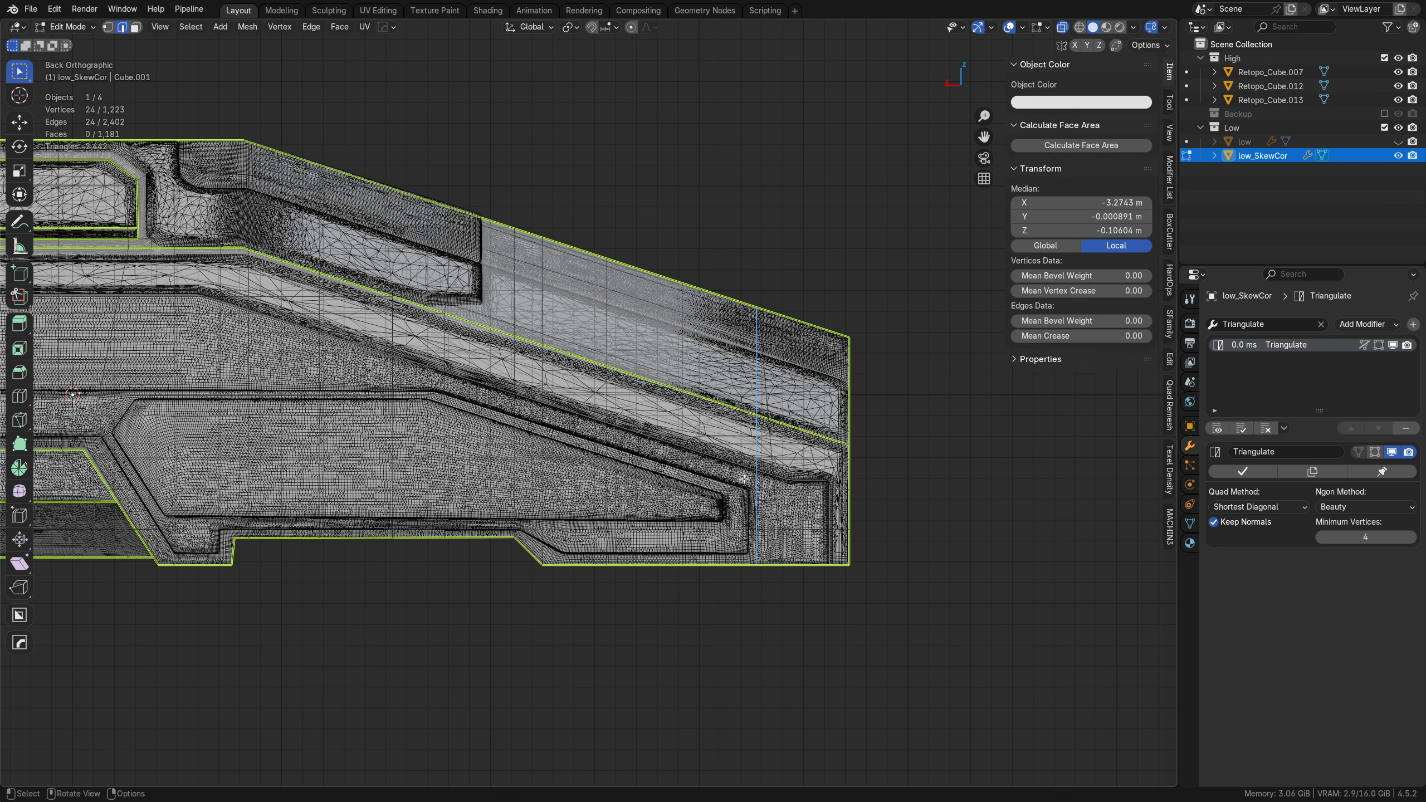
{"action": "middle_click_drag", "start_coordinate": [382, 429], "coordinate": [757, 454], "text": "shift"}
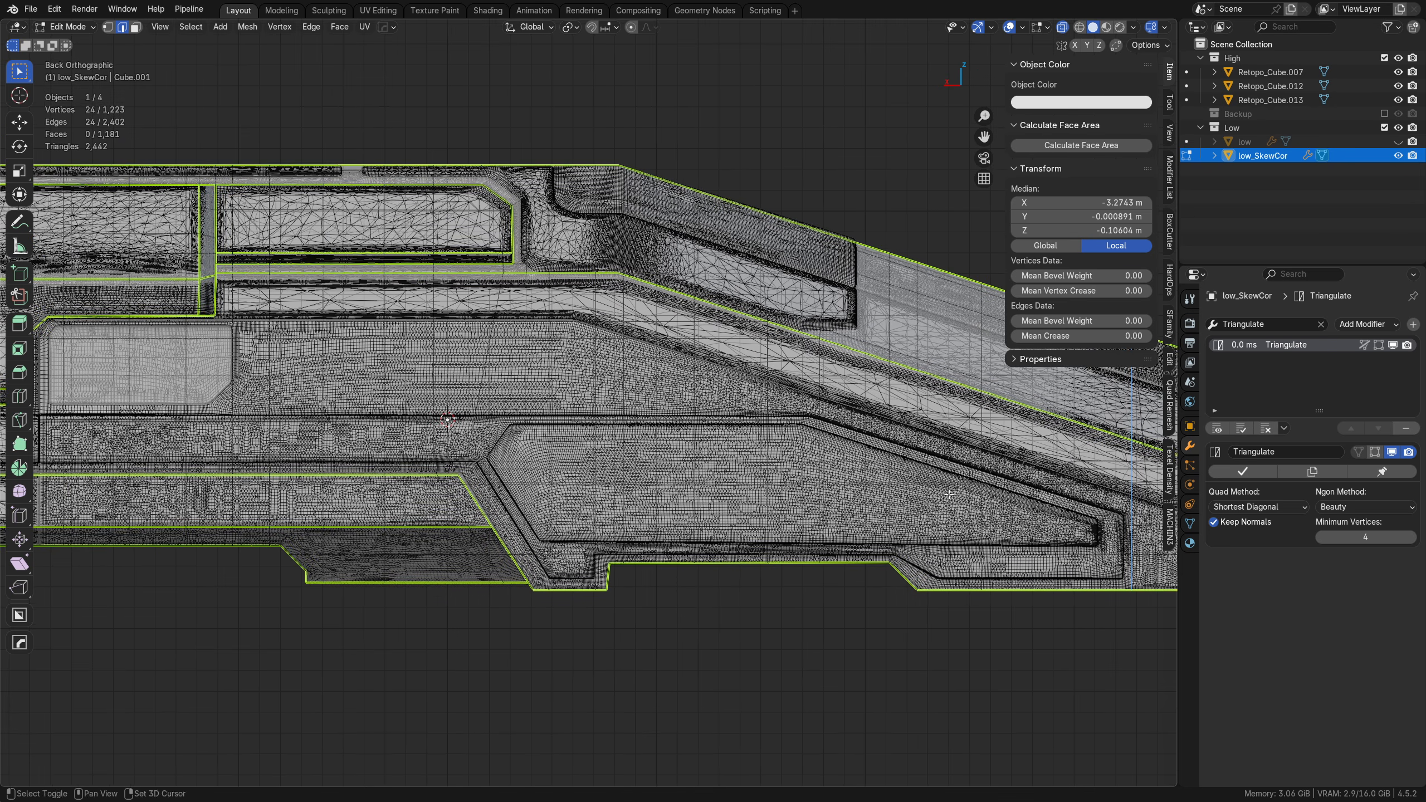
{"action": "middle_click_drag", "start_coordinate": [948, 494], "coordinate": [900, 557], "text": "shift"}
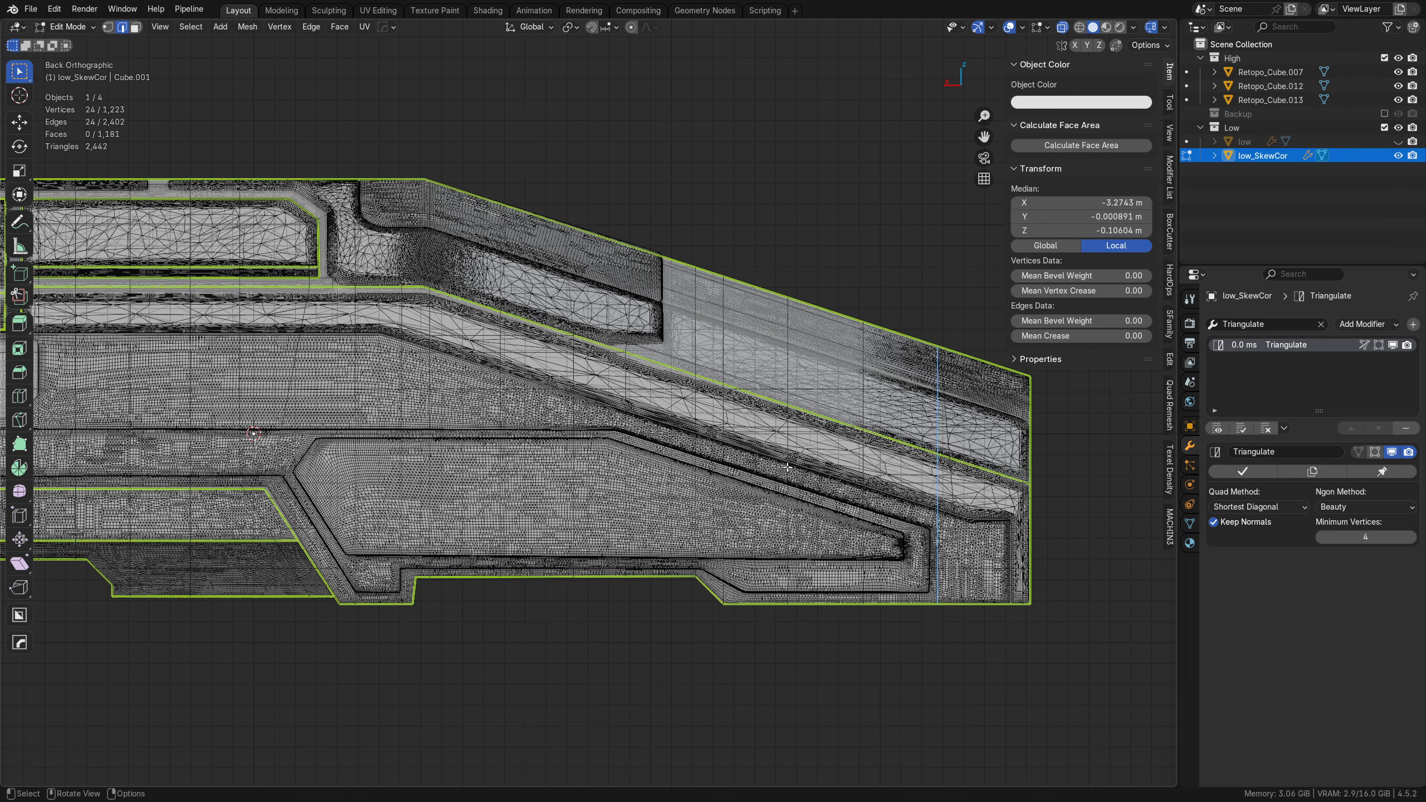
Step: Return to Object Mode, hide the High collection and export low_SkewCor as FBX over low_SkewCor.fbx
{"action": "key", "text": "Tab"}
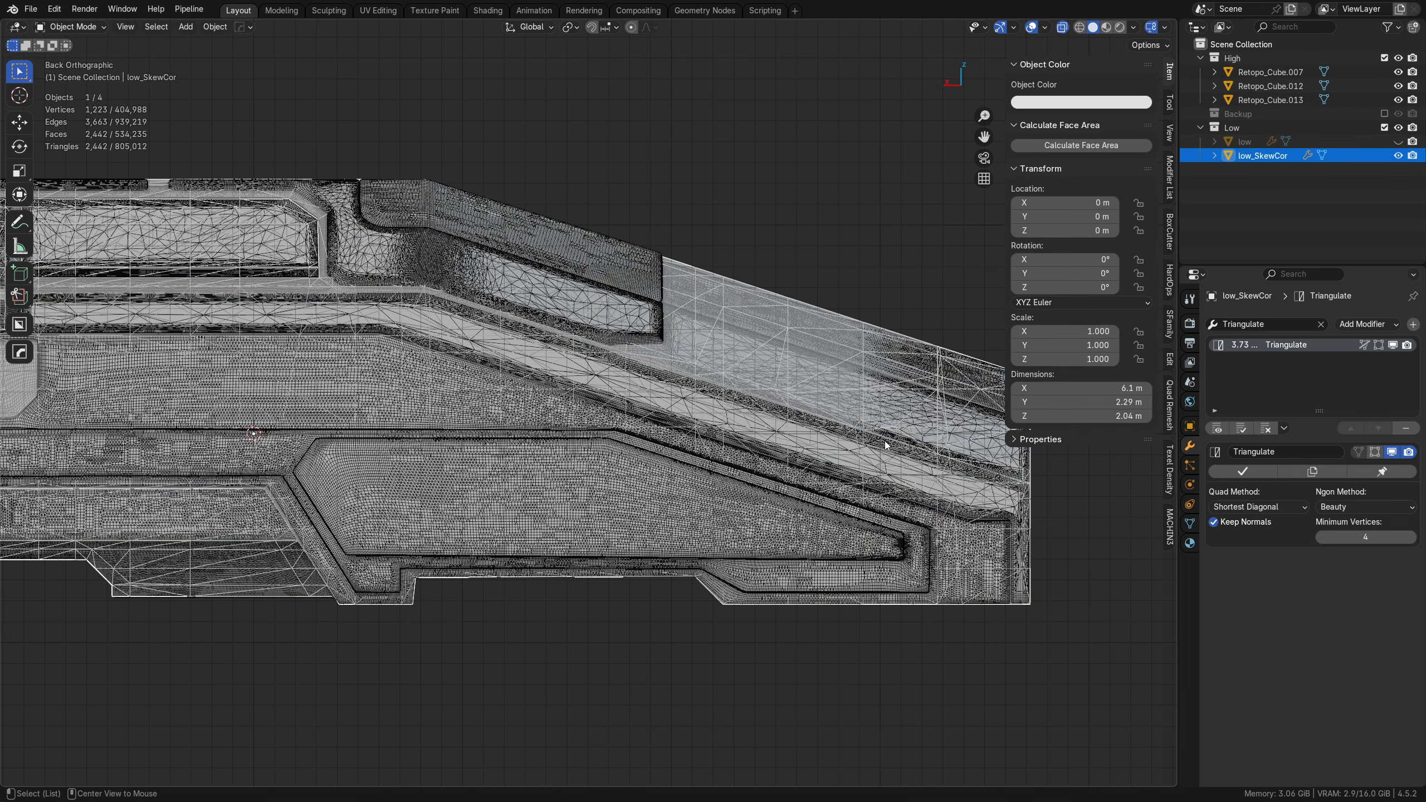
{"action": "left_click", "coordinate": [1384, 58]}
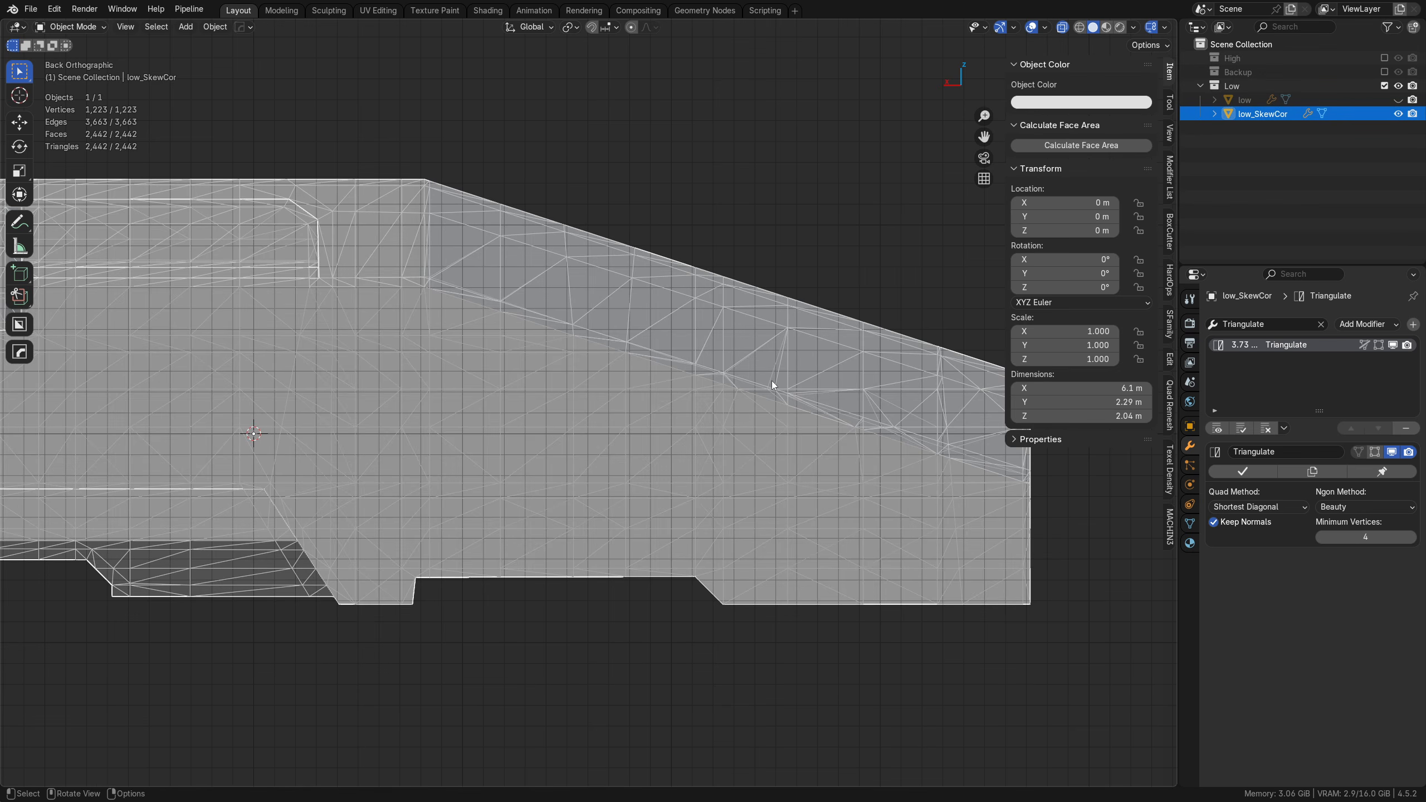
{"action": "key", "text": "ctrl+s"}
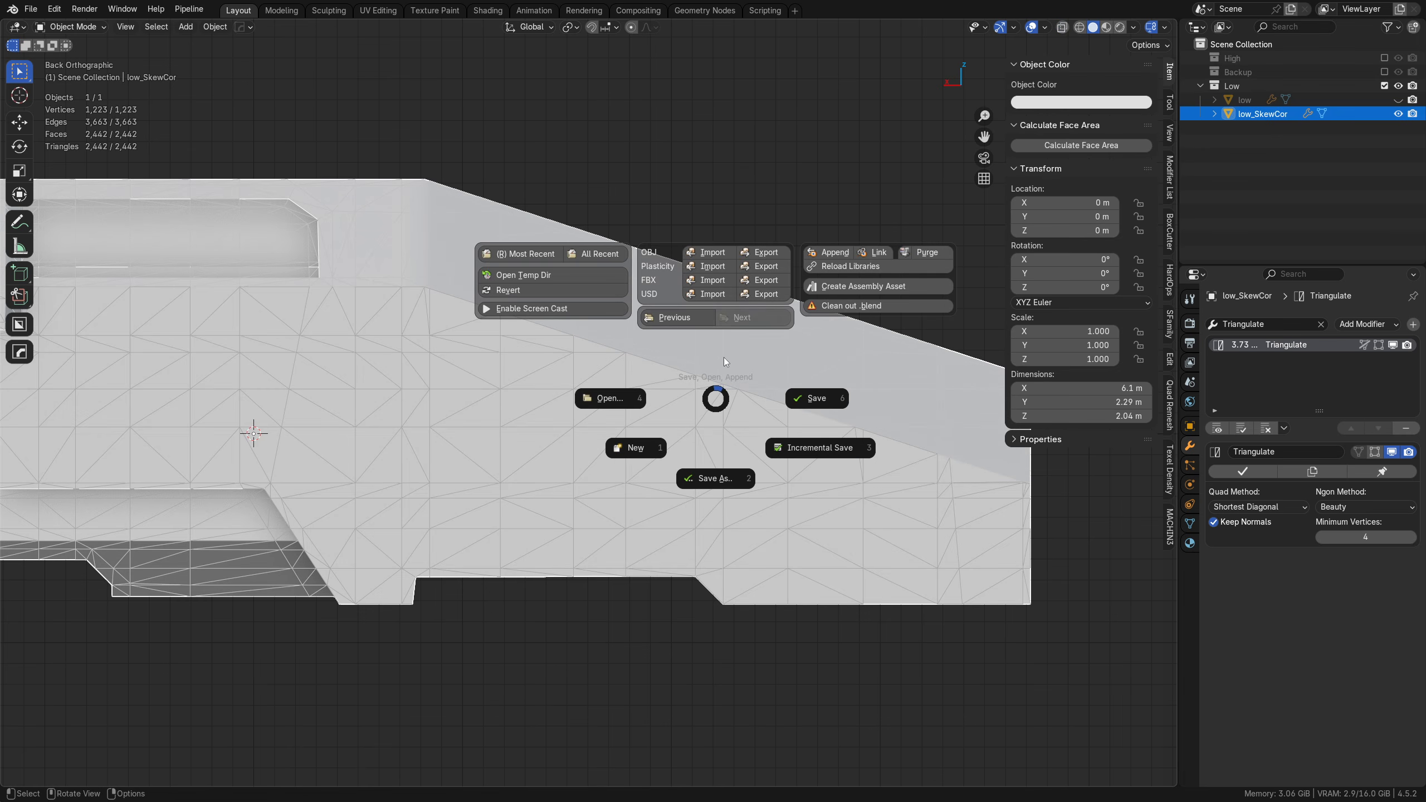
{"action": "left_click", "coordinate": [764, 283]}
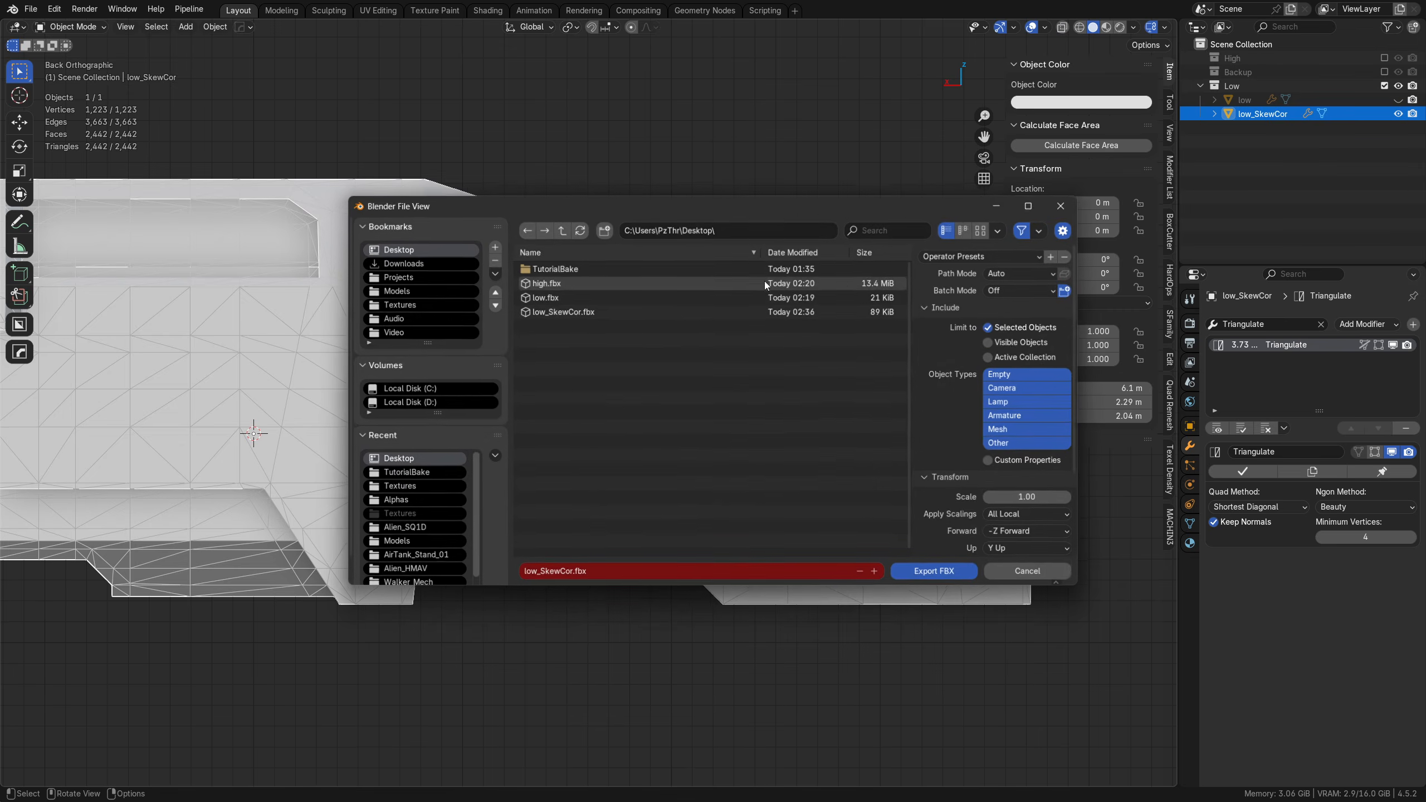
{"action": "double_click", "coordinate": [566, 313]}
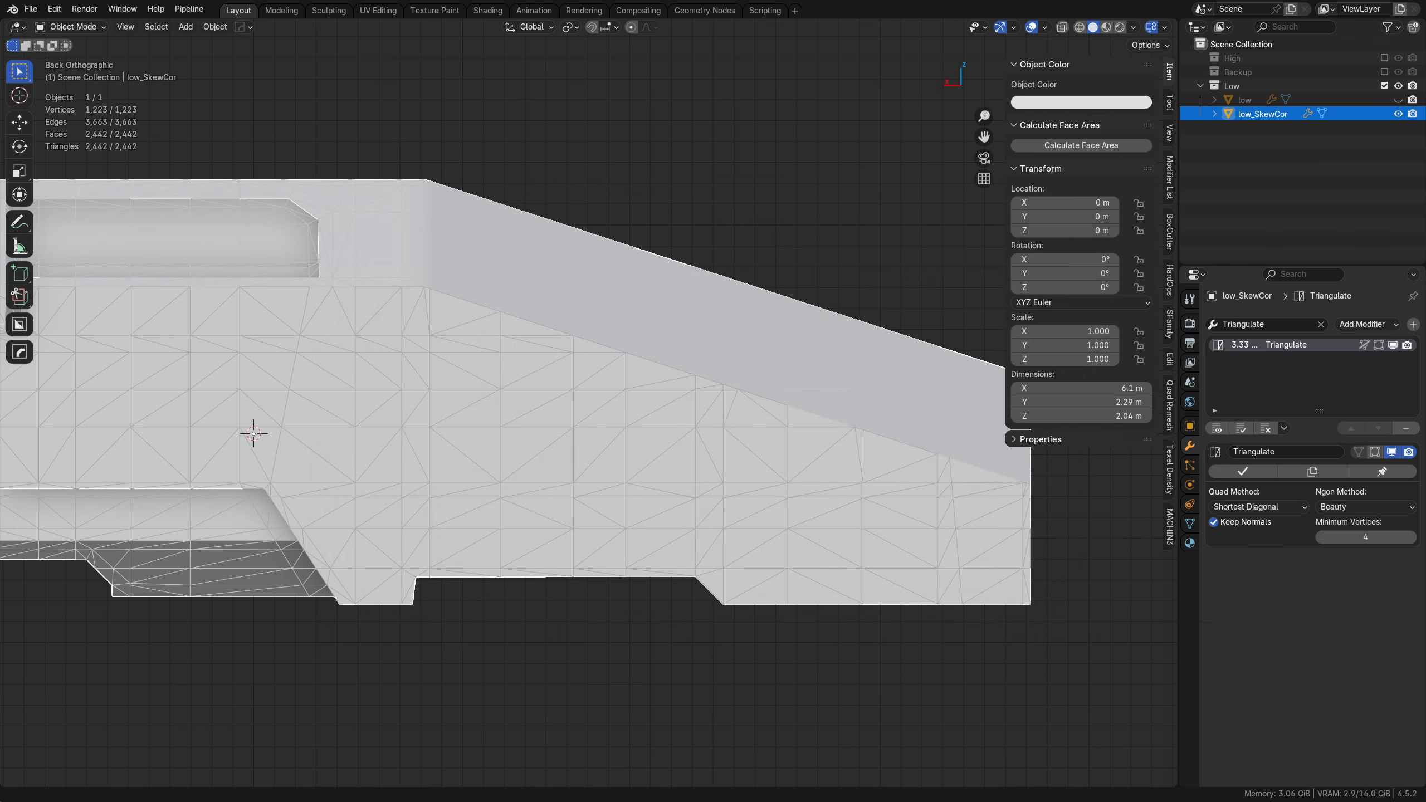
Step: Switch to Substance 3D Painter, rebake the selected textures and check the side panel's end near the nose
{"action": "key", "text": "alt+Tab"}
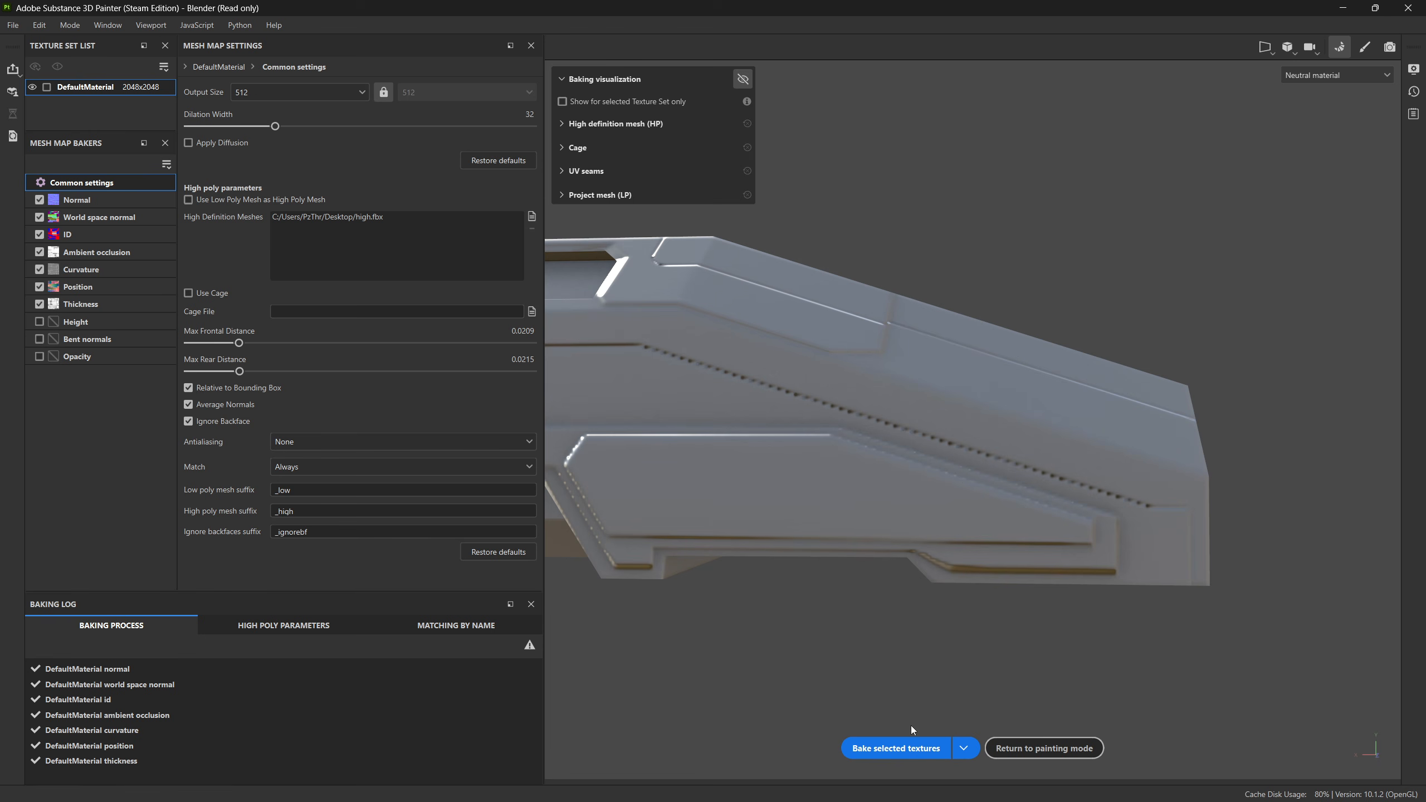
{"action": "left_click_drag", "start_coordinate": [983, 697], "coordinate": [1034, 555], "text": "alt"}
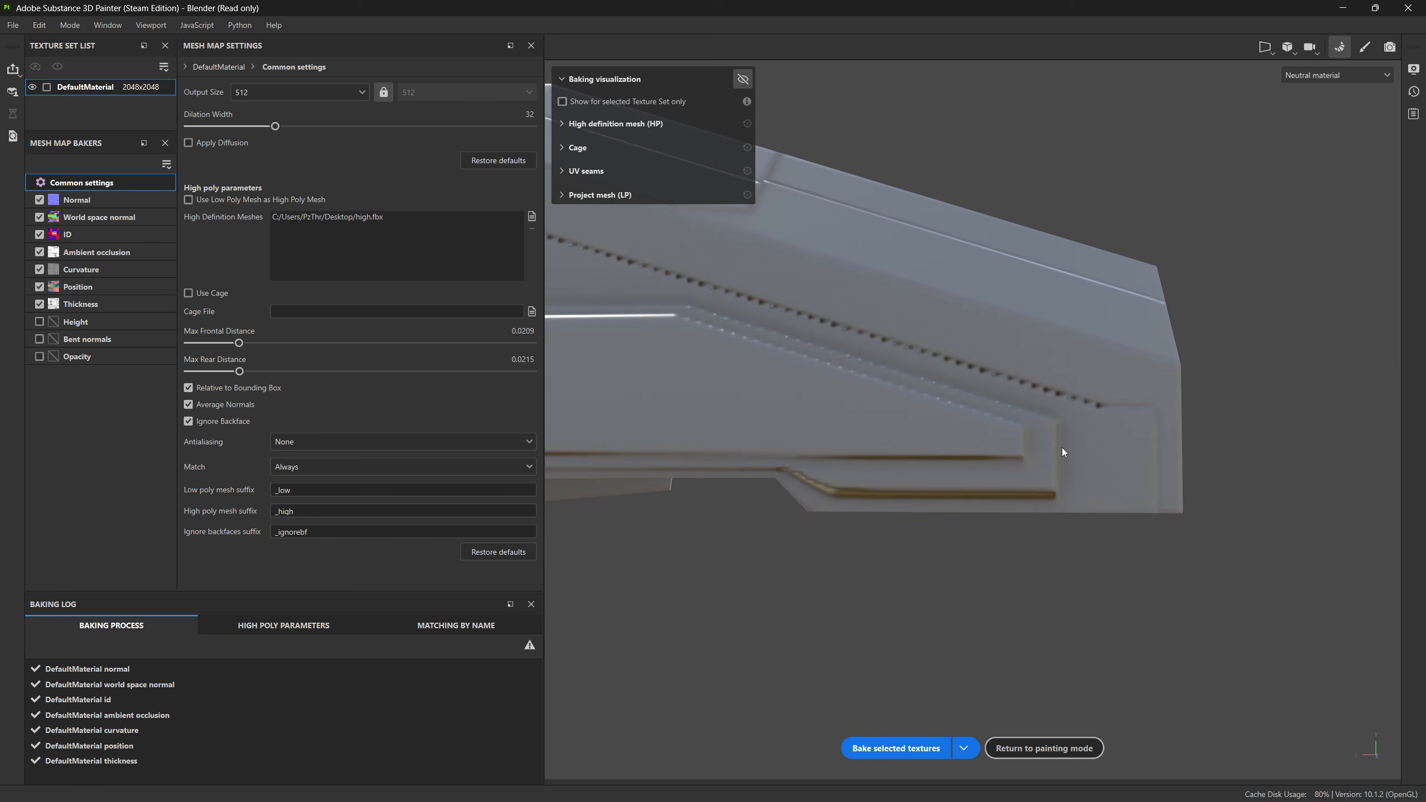
{"action": "left_click", "coordinate": [904, 749]}
{"action": "left_click_drag", "start_coordinate": [1079, 524], "coordinate": [915, 538], "text": "alt"}
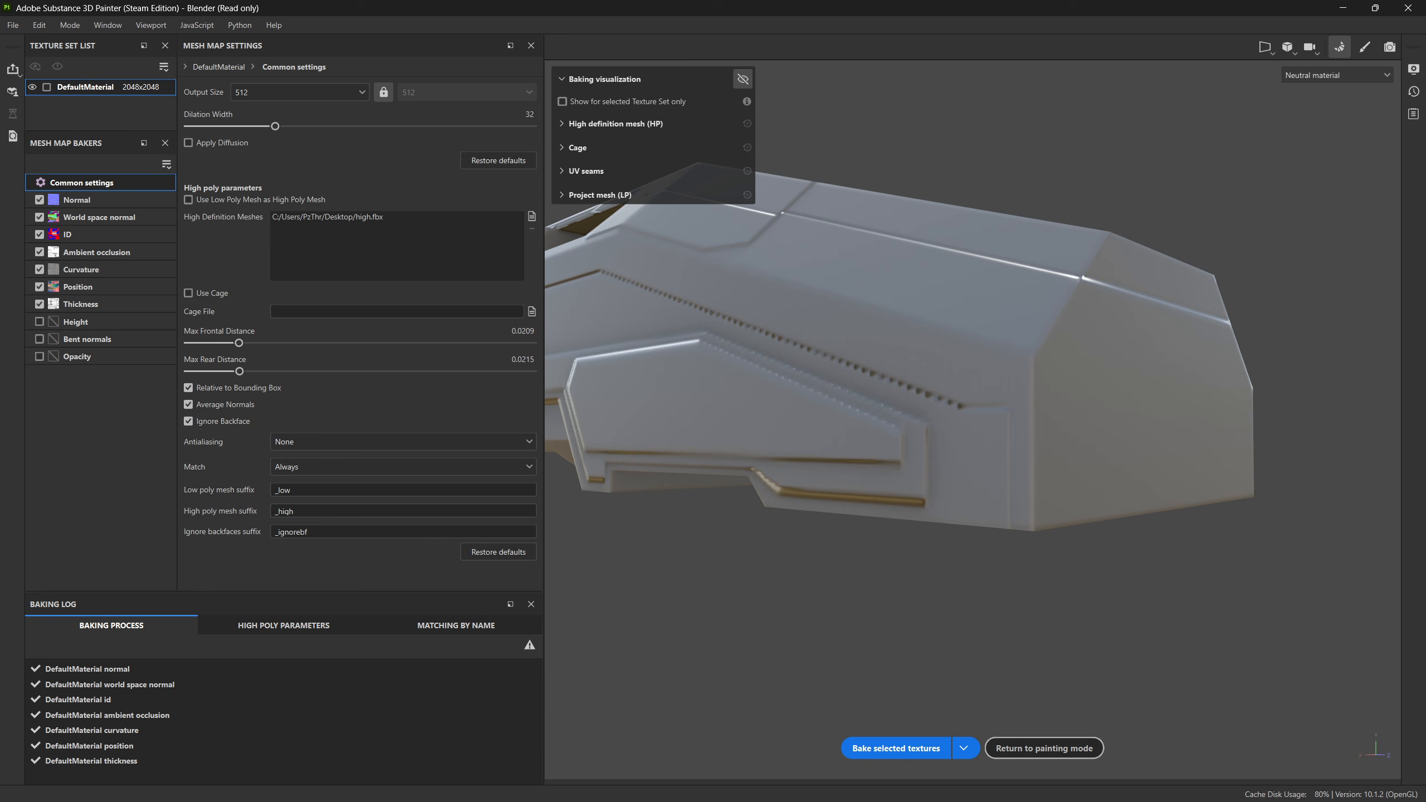
Step: Switch to Blender and examine the nose and side panel end of the High collection with the Low collection hidden
{"action": "key", "text": "alt+Tab"}
{"action": "left_click", "coordinate": [962, 635]}
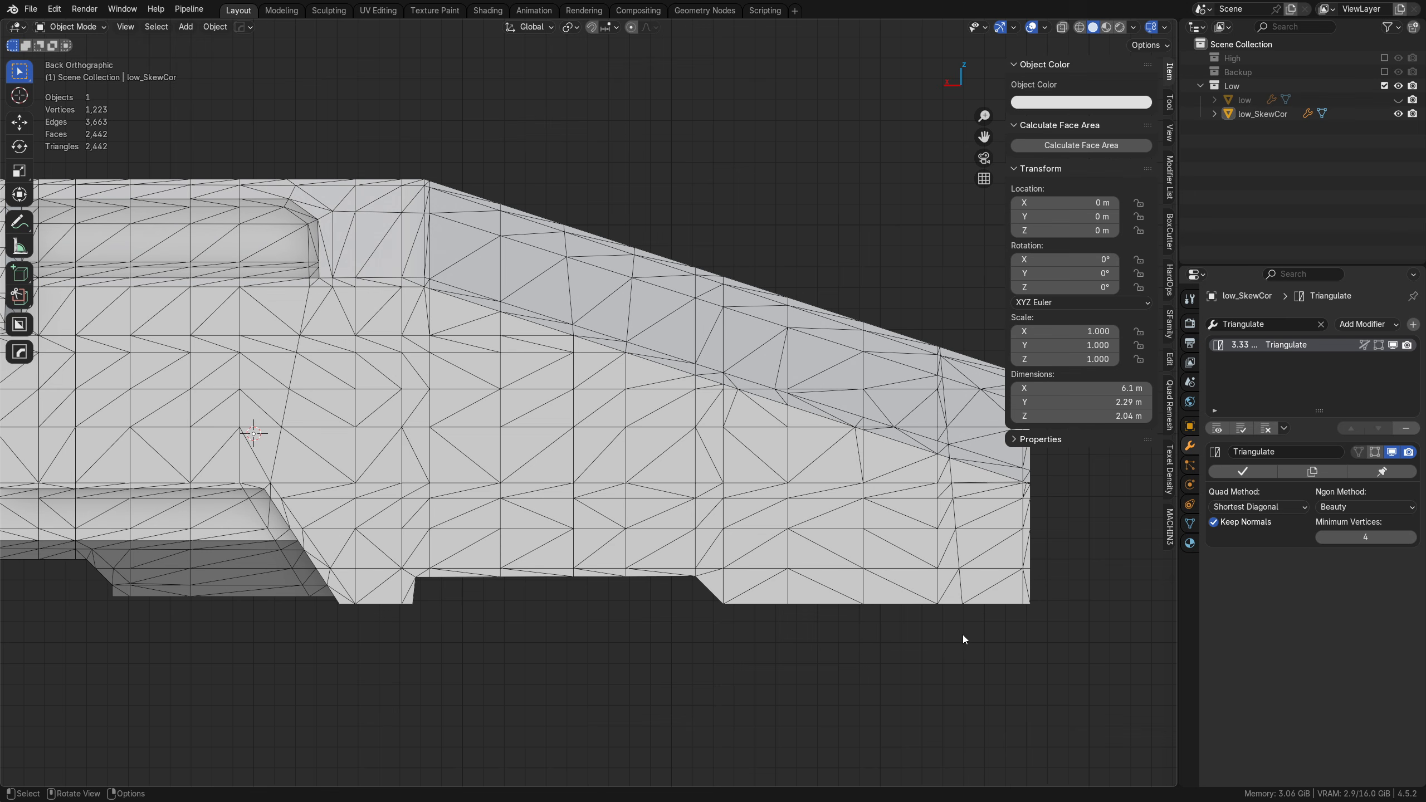
{"action": "left_click", "coordinate": [1384, 58]}
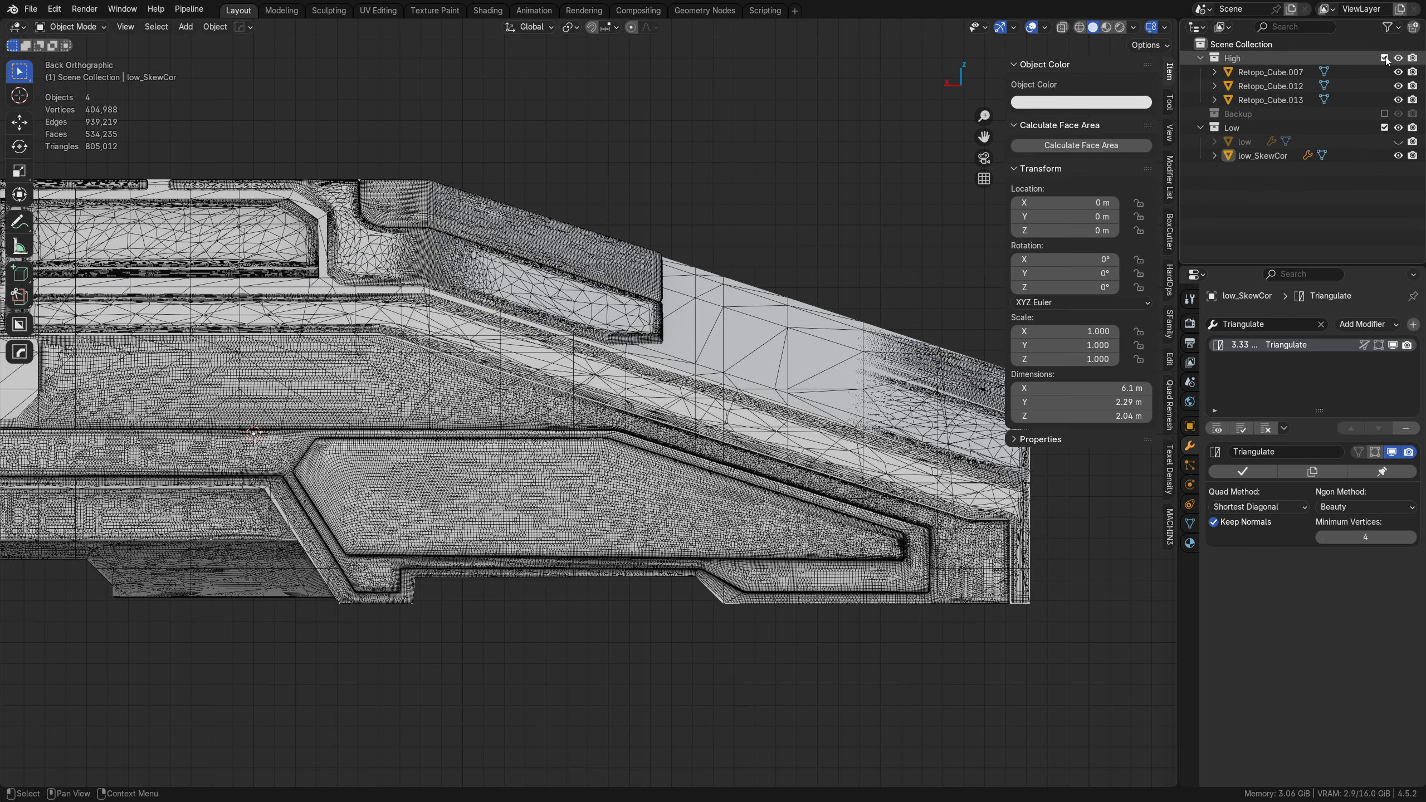
{"action": "left_click", "coordinate": [1384, 128]}
{"action": "scroll", "coordinate": [764, 559], "scroll_direction": "up", "scroll_amount": 3}
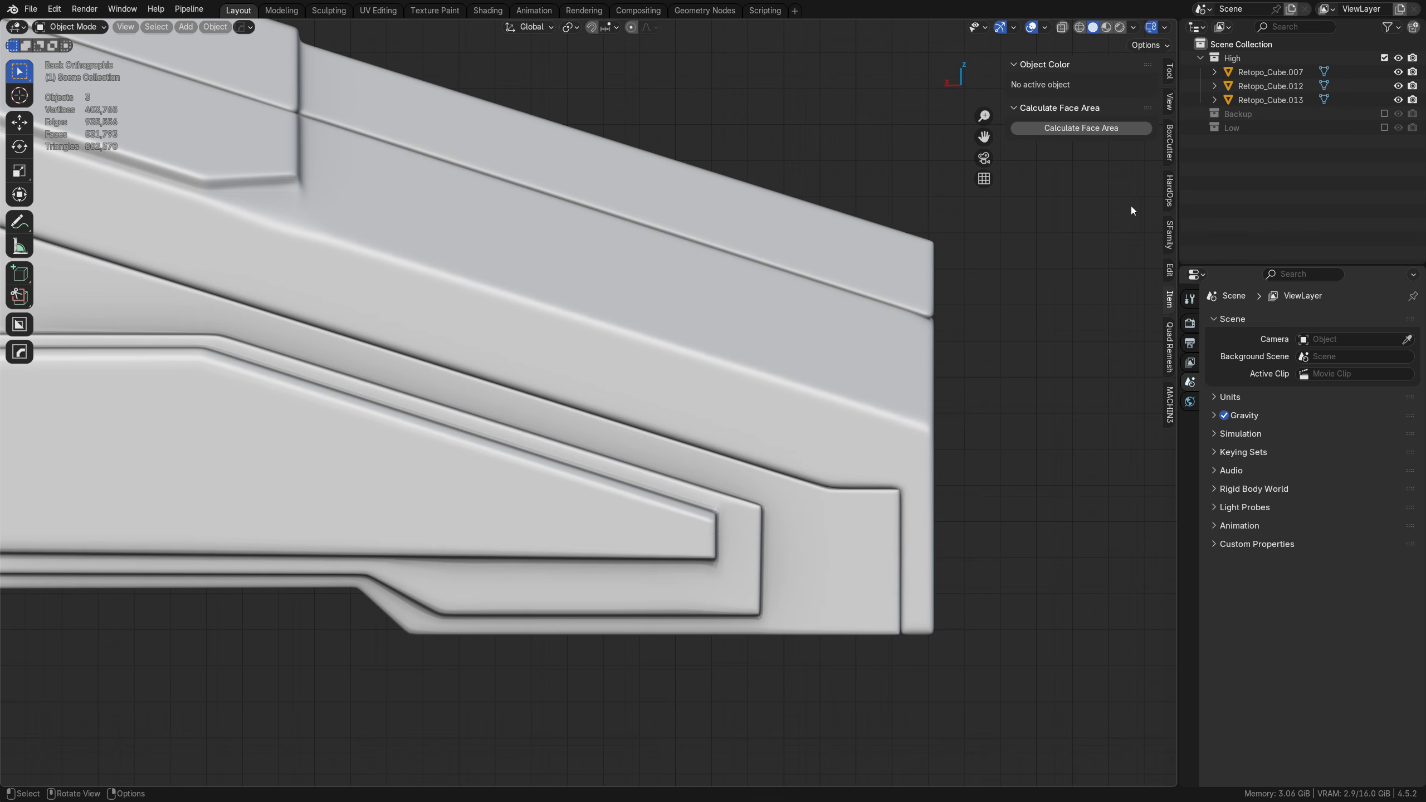
{"action": "left_click", "coordinate": [1384, 58]}
{"action": "left_click", "coordinate": [1383, 58]}
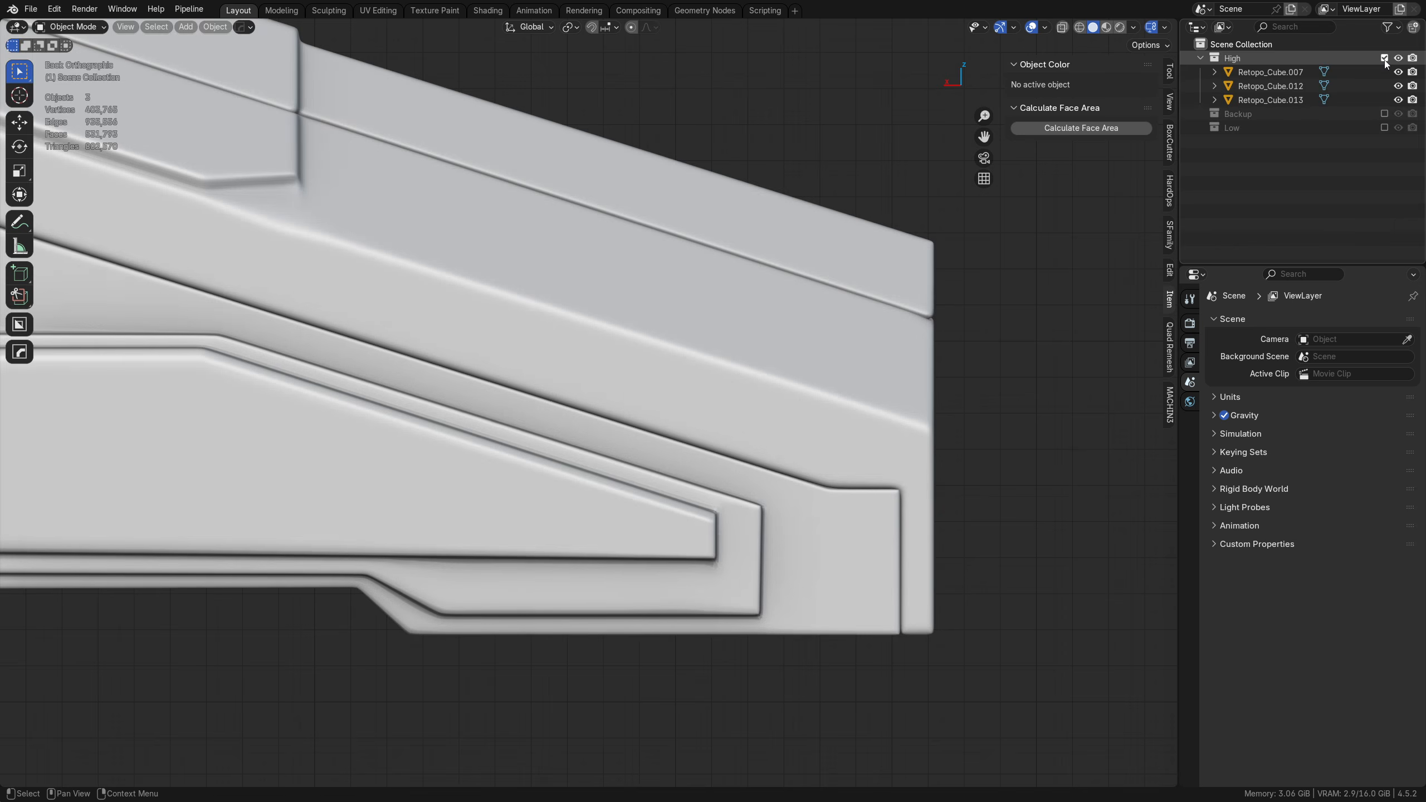
{"action": "left_click", "coordinate": [1384, 113]}
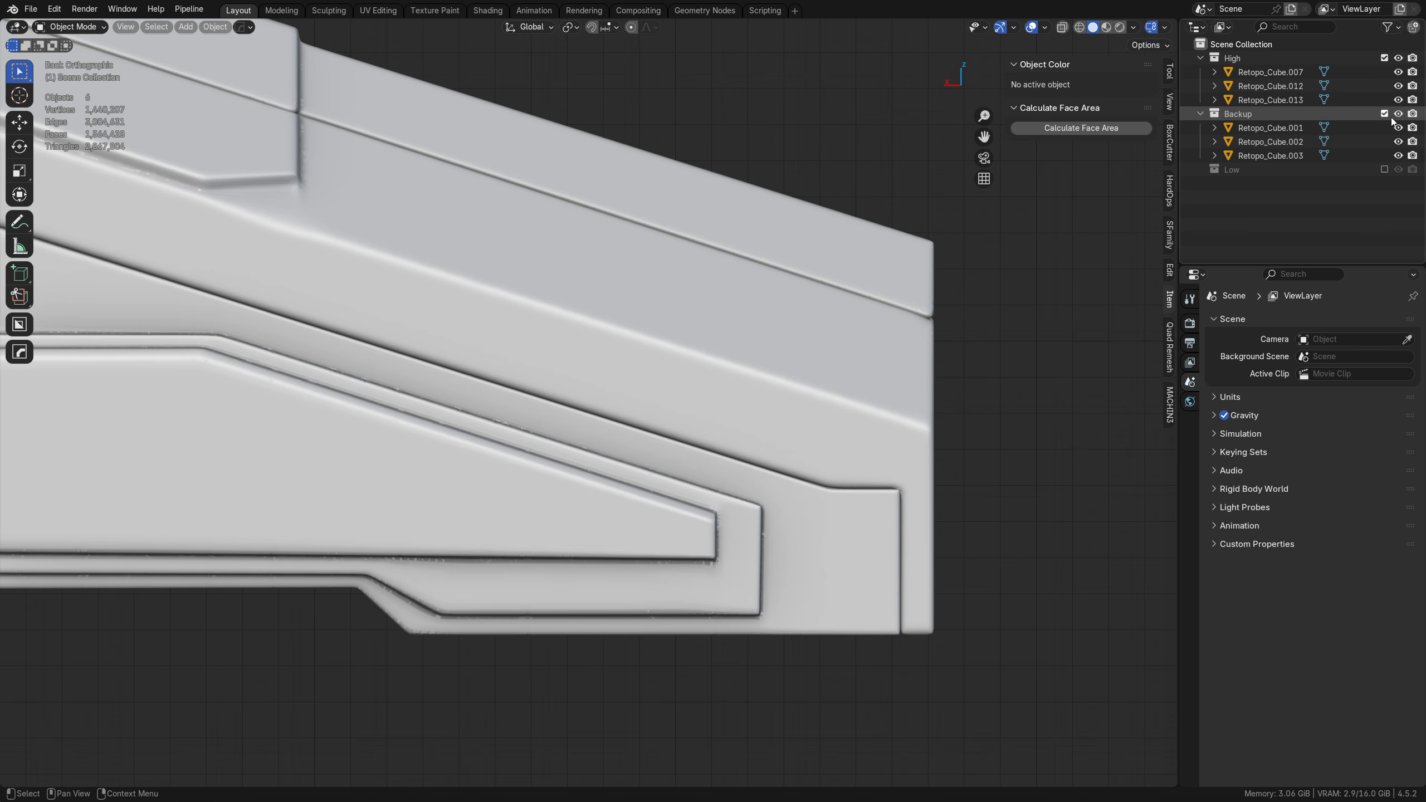
{"action": "left_click", "coordinate": [1384, 114]}
Step: Show low_SkewCor with low hidden and knife a vertical cut in X-ray between the side panel's tip and its frame's outer end
{"action": "left_click", "coordinate": [1384, 128]}
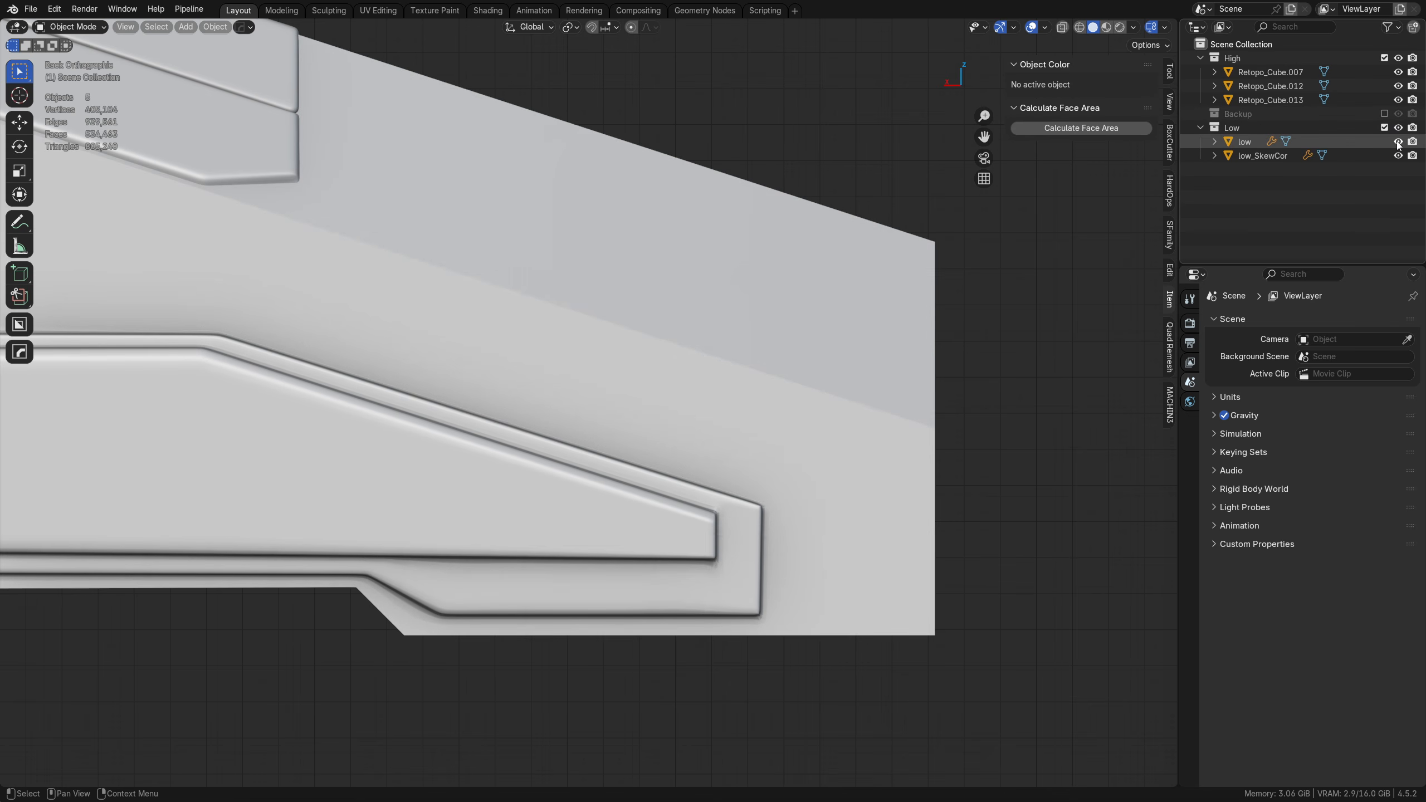
{"action": "left_click", "coordinate": [1307, 155]}
{"action": "key", "text": "Tab"}
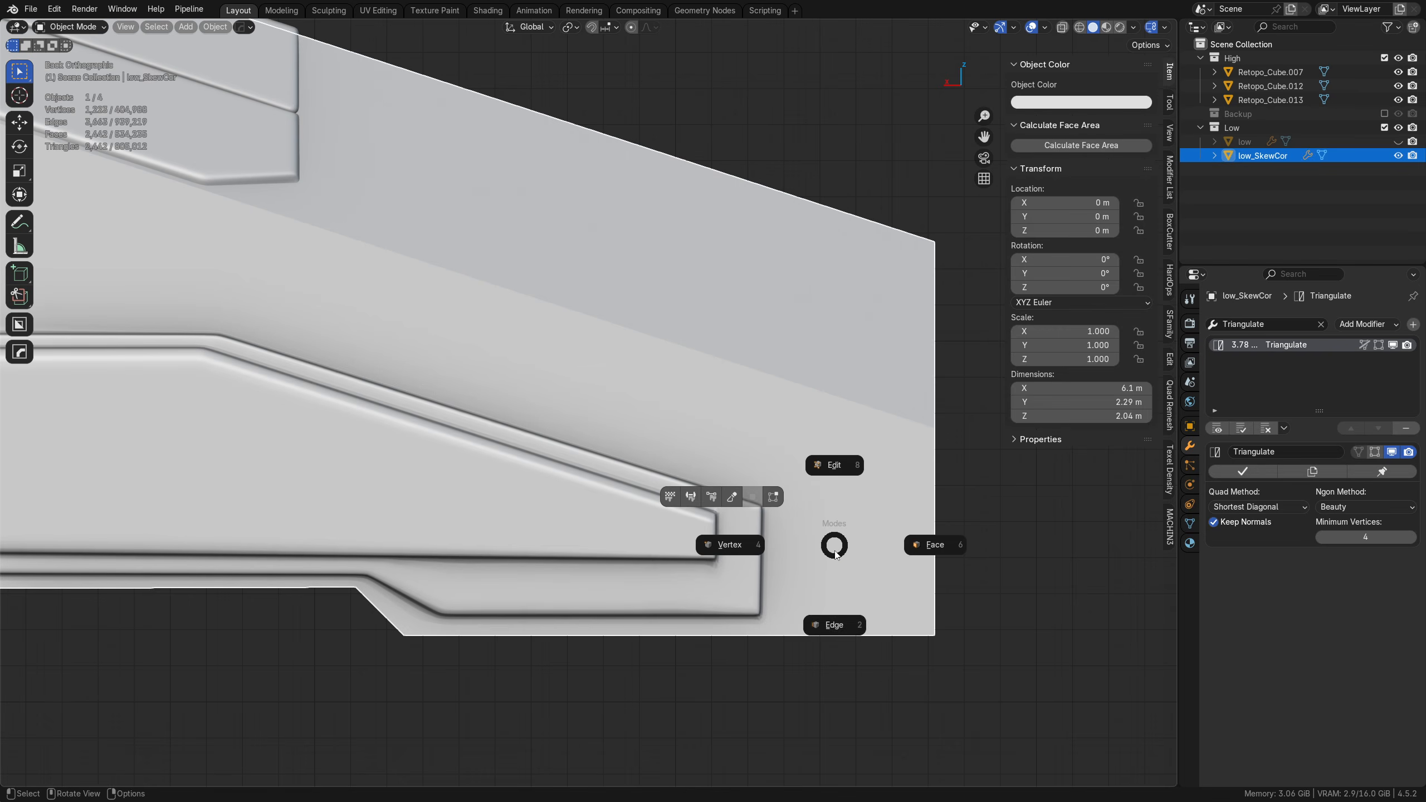
{"action": "left_click", "coordinate": [831, 608]}
{"action": "key", "text": "alt+z"}
{"action": "key", "text": "alt+a"}
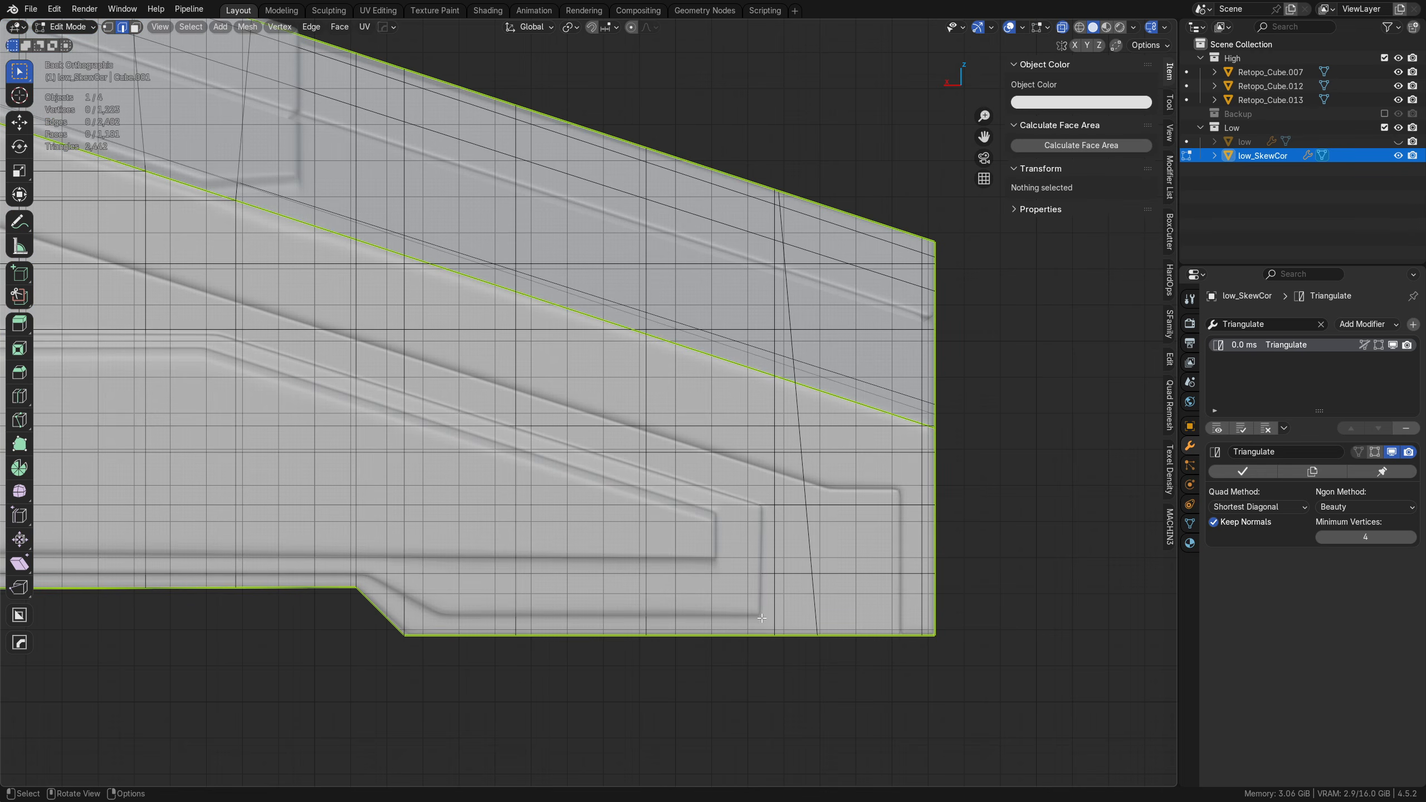
{"action": "key", "text": "k"}
{"action": "left_click", "coordinate": [741, 633]}
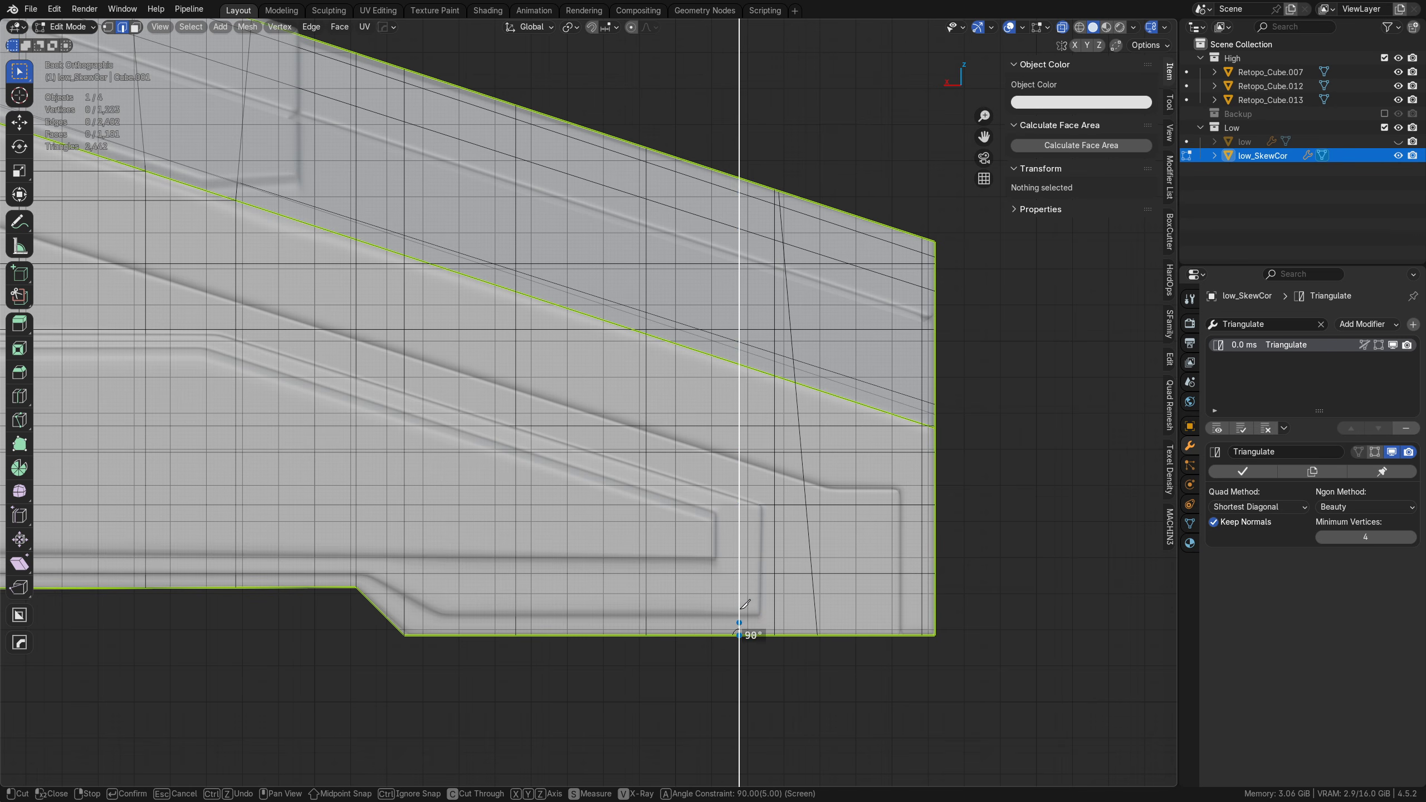
{"action": "left_click", "coordinate": [743, 94]}
{"action": "key", "text": "Return"}
Step: Leave Edit Mode and export the newly cut low_SkewCor as FBX, overwriting low_SkewCor.fbx
{"action": "key", "text": "Tab"}
{"action": "left_click", "coordinate": [877, 500]}
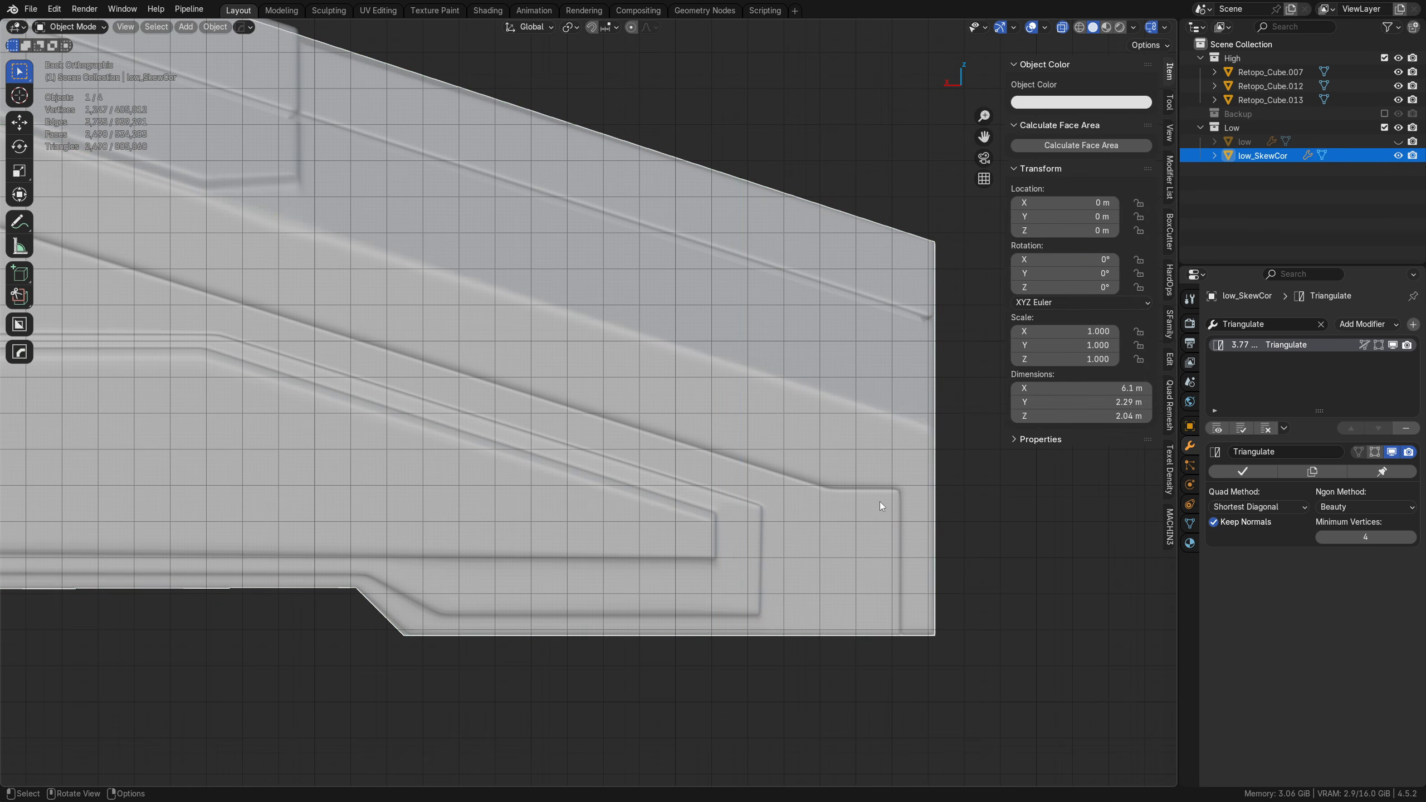
{"action": "key", "text": "ctrl+s"}
{"action": "left_click", "coordinate": [928, 346]}
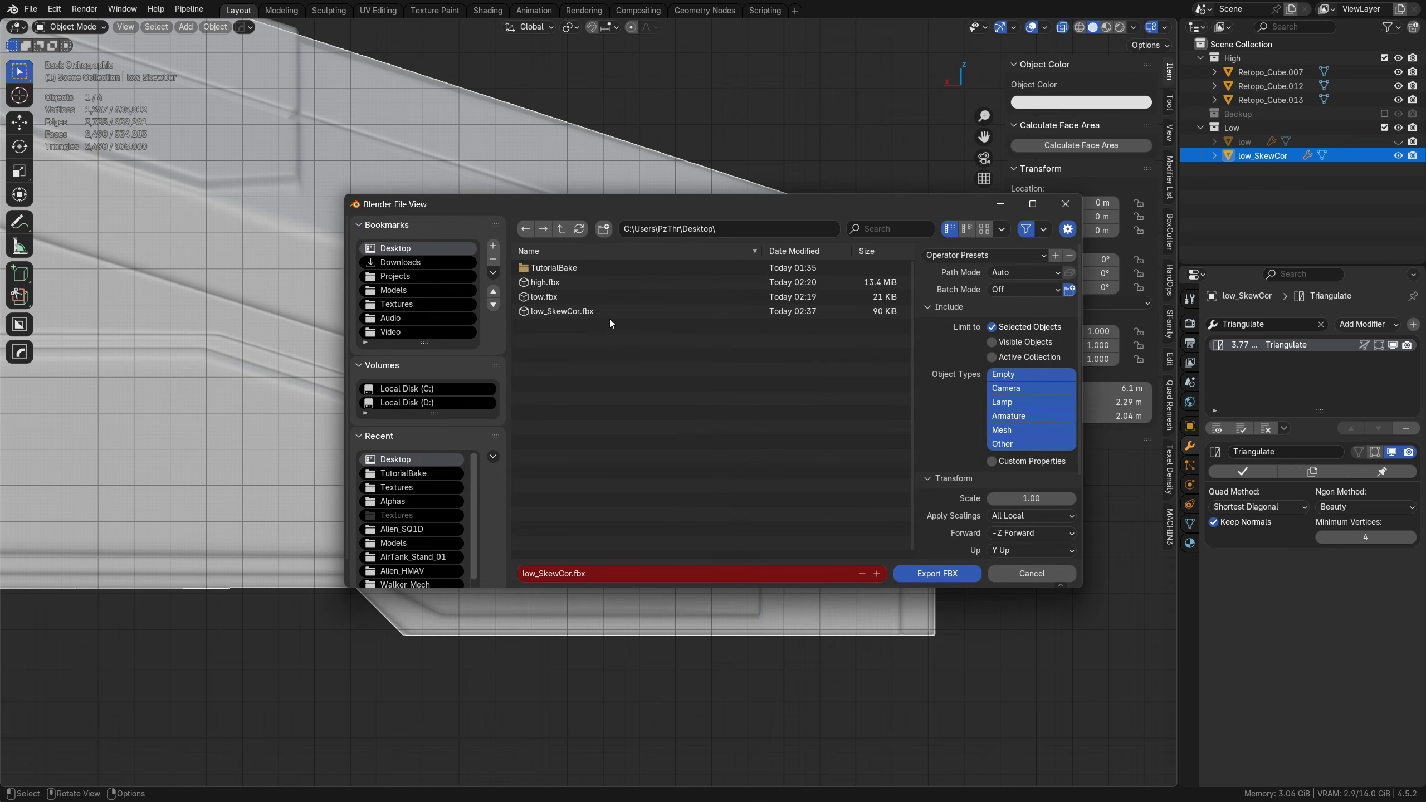
{"action": "double_click", "coordinate": [578, 316]}
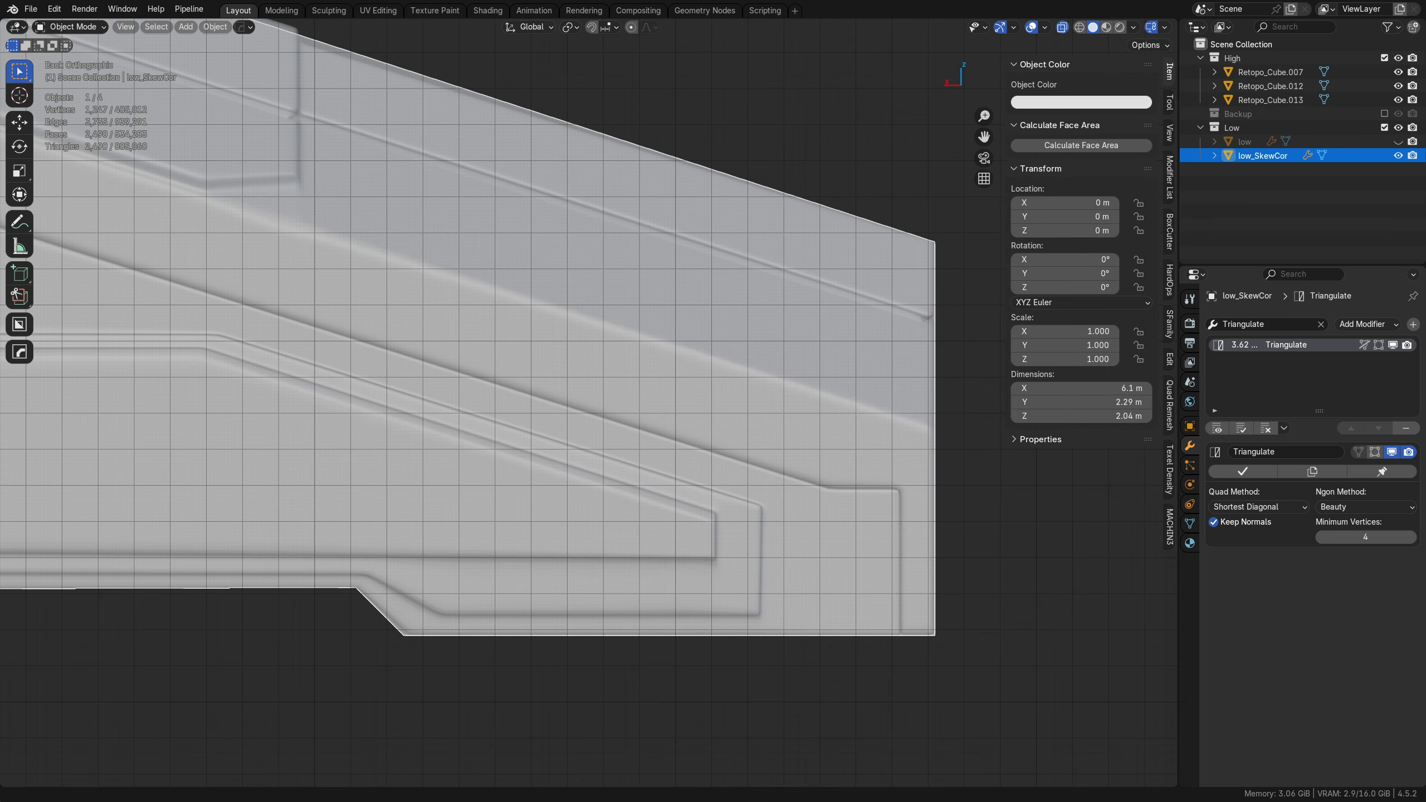
Step: Rebake the selected textures in Substance 3D Painter and inspect the side panel's end and the hull's front for remaining skewing
{"action": "key", "text": "alt+Tab"}
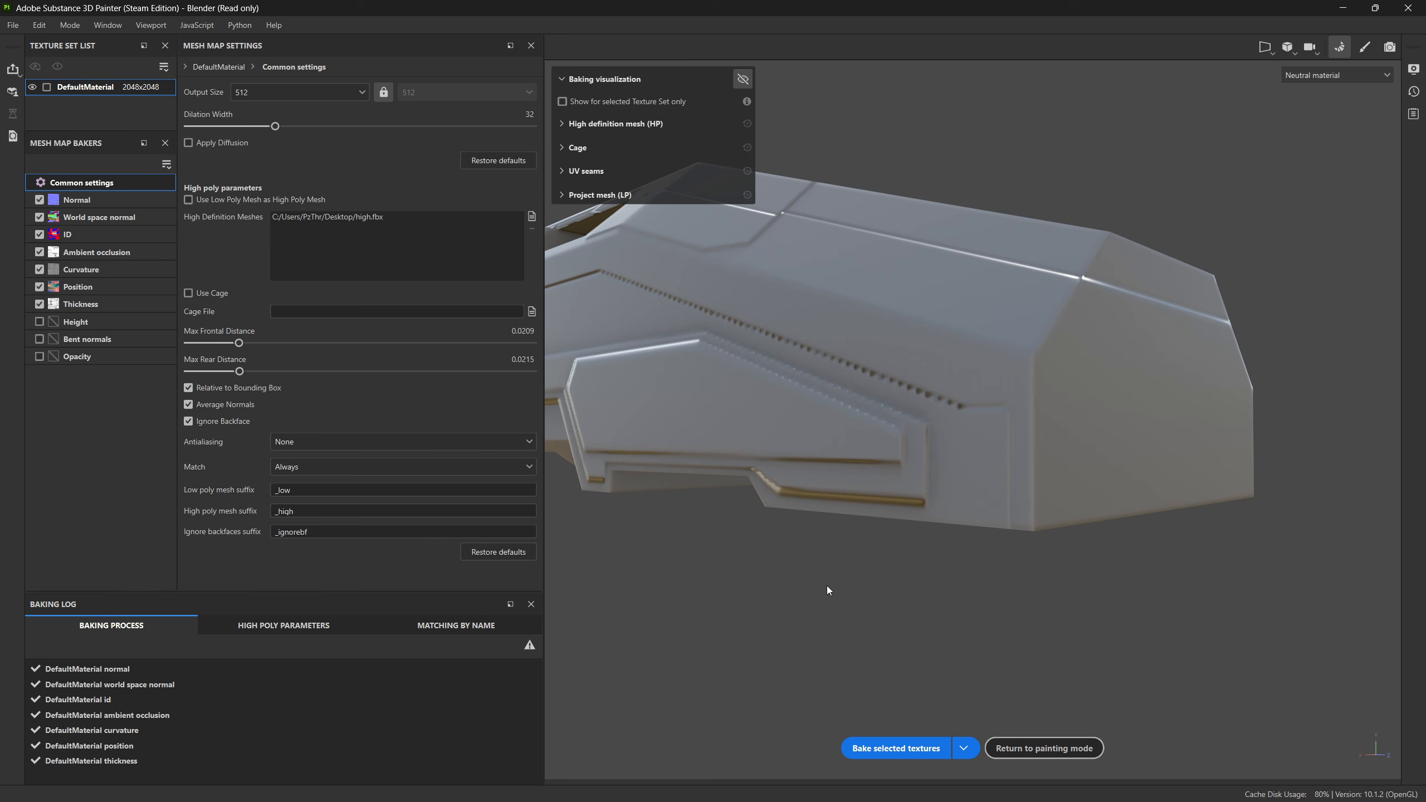
{"action": "left_click", "coordinate": [897, 747]}
{"action": "left_click_drag", "start_coordinate": [927, 524], "coordinate": [954, 587], "text": "alt"}
{"action": "scroll", "coordinate": [962, 524], "scroll_direction": "up", "scroll_amount": 4}
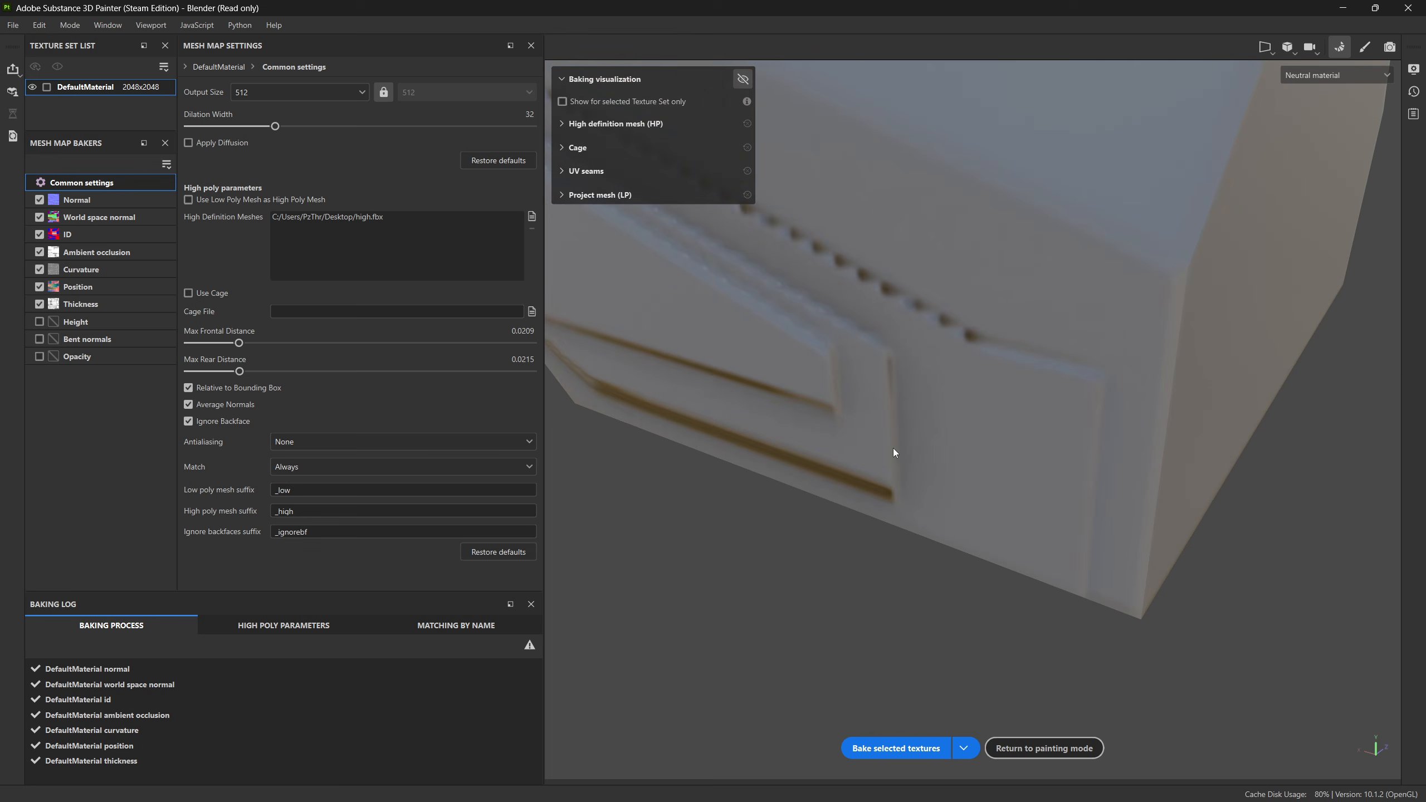
{"action": "left_click_drag", "start_coordinate": [894, 452], "coordinate": [914, 372], "text": "alt"}
{"action": "scroll", "coordinate": [928, 449], "scroll_direction": "down", "scroll_amount": 2}
{"action": "scroll", "coordinate": [928, 453], "scroll_direction": "down", "scroll_amount": 2}
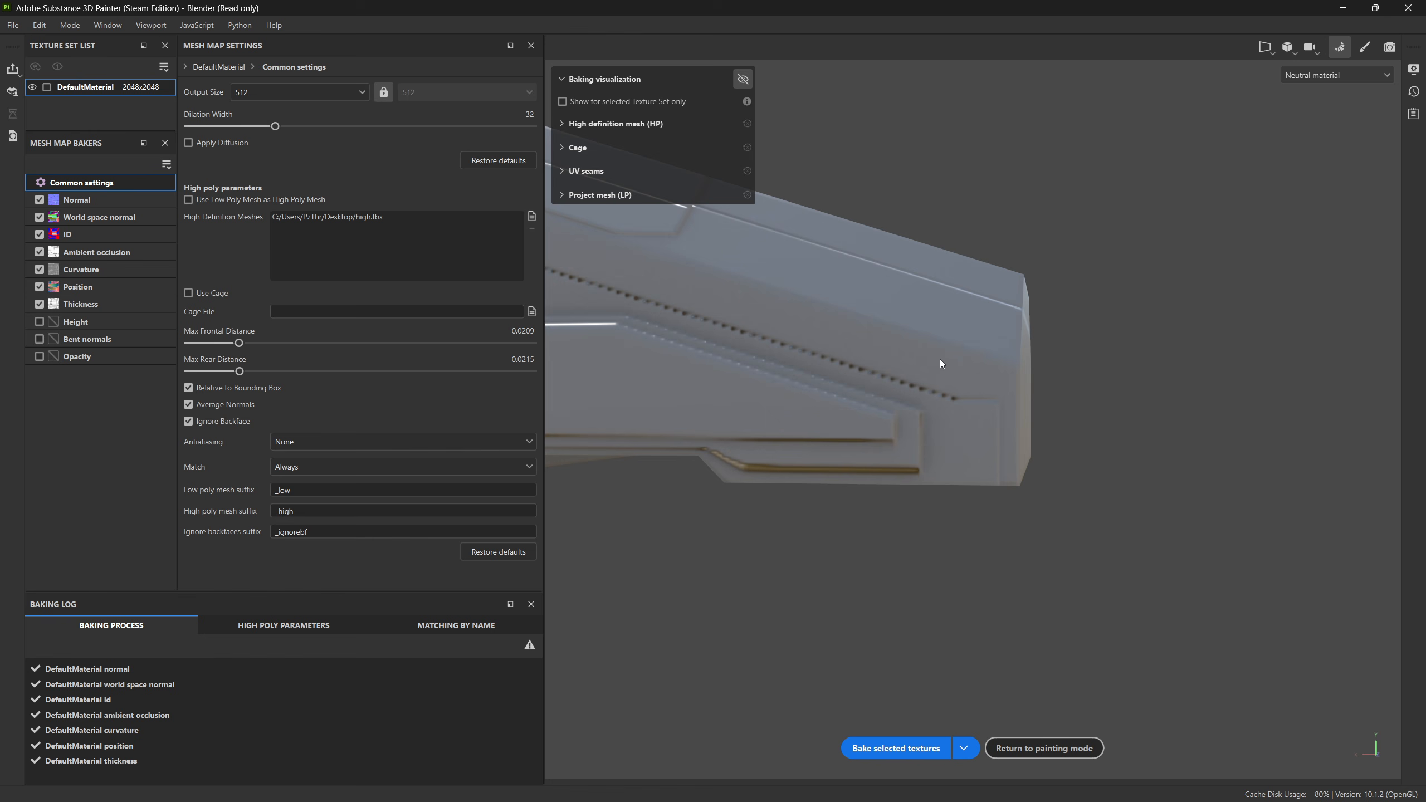
{"action": "left_click_drag", "start_coordinate": [985, 465], "coordinate": [852, 462], "text": "alt"}
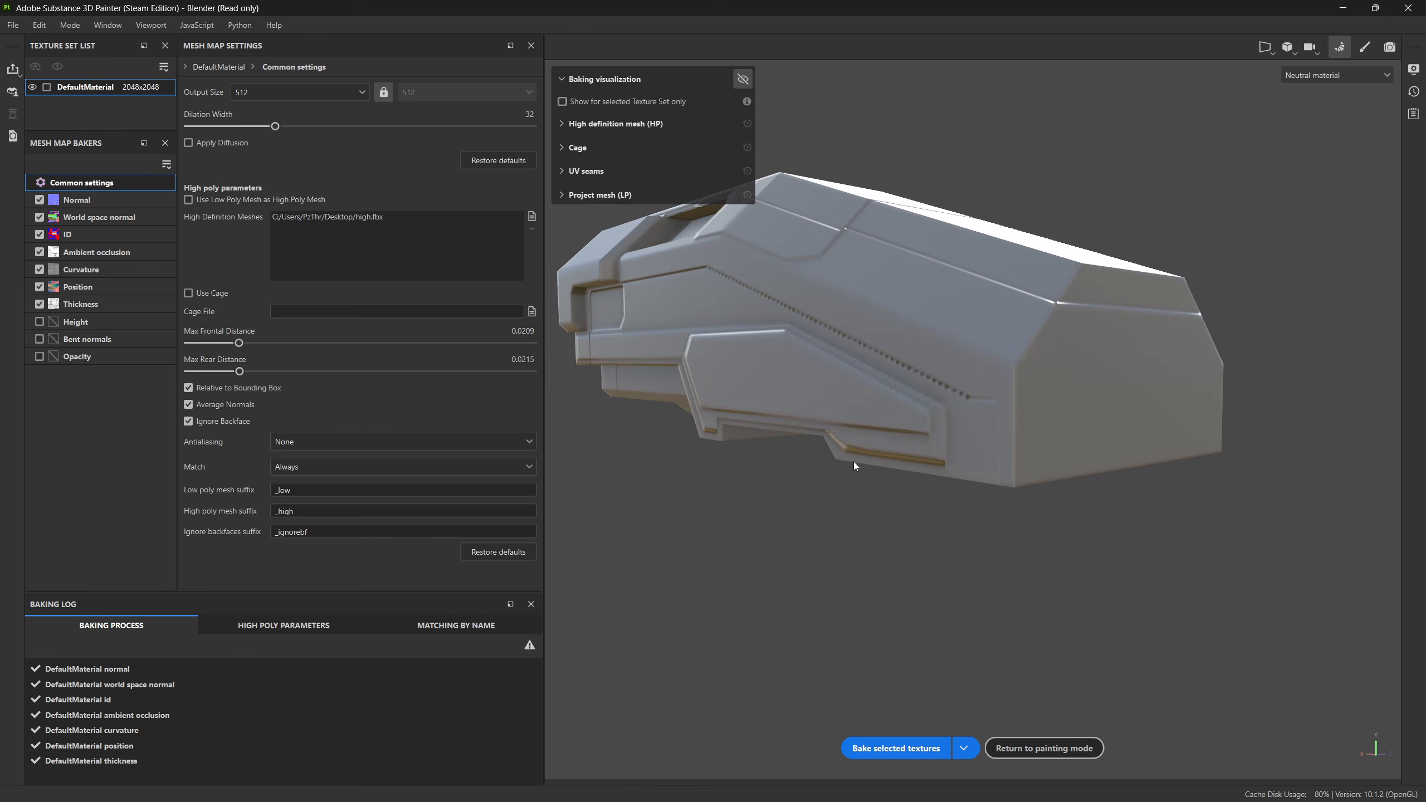
{"action": "middle_click_drag", "start_coordinate": [894, 463], "coordinate": [935, 488], "text": "alt"}
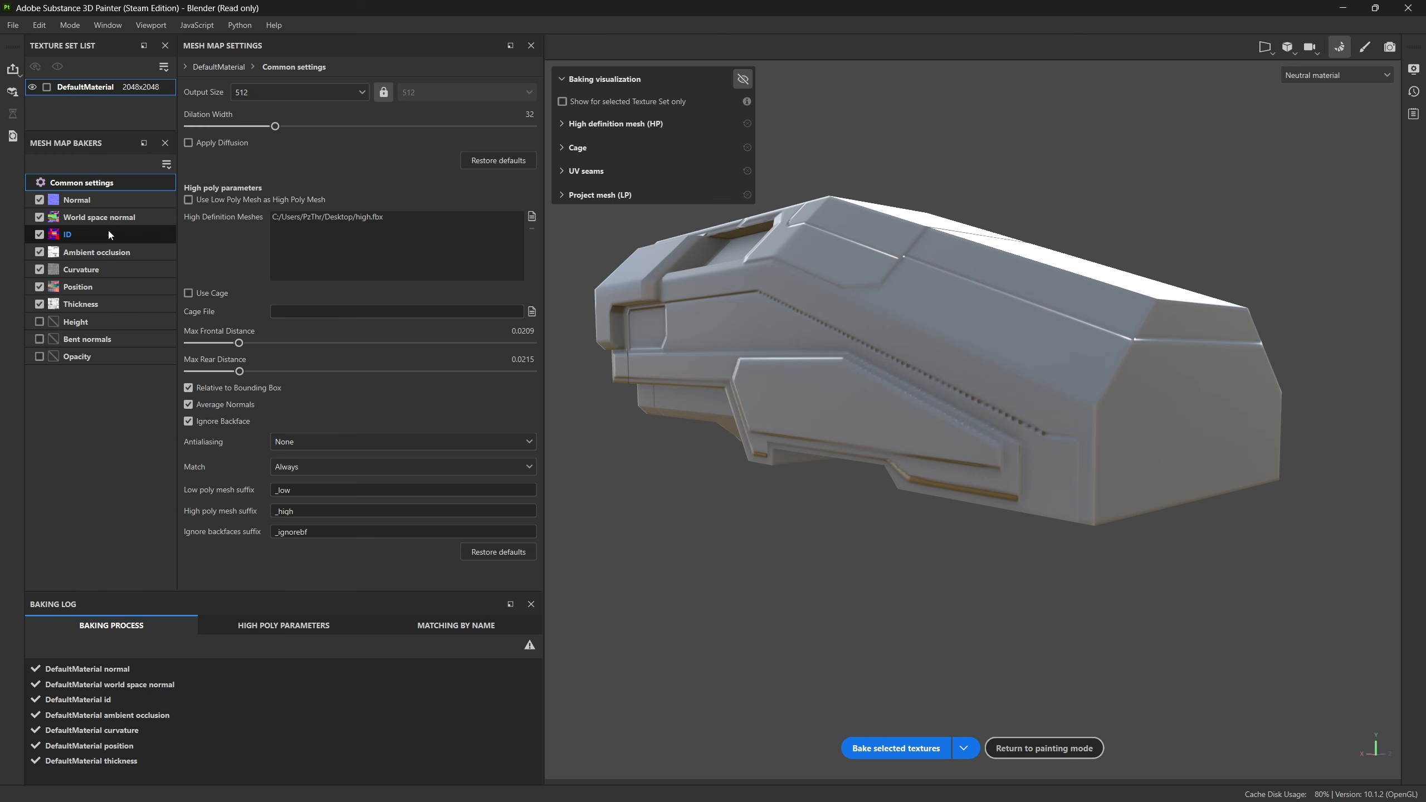
Step: Show the baking visualization, set Max Rear Distance to 0.0336 and rebake the selected textures
{"action": "left_click", "coordinate": [742, 79]}
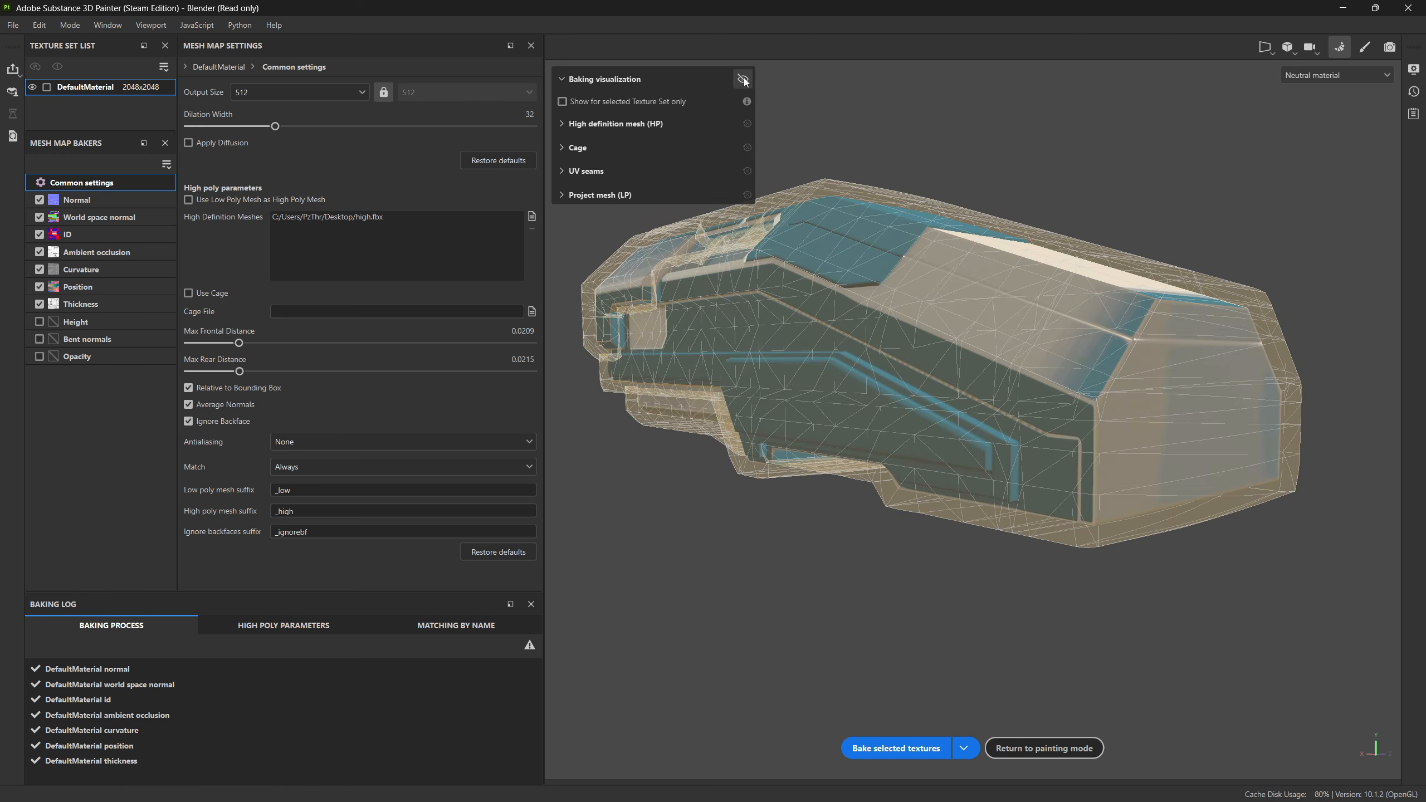
{"action": "left_click_drag", "start_coordinate": [1196, 488], "coordinate": [1108, 503], "text": "alt"}
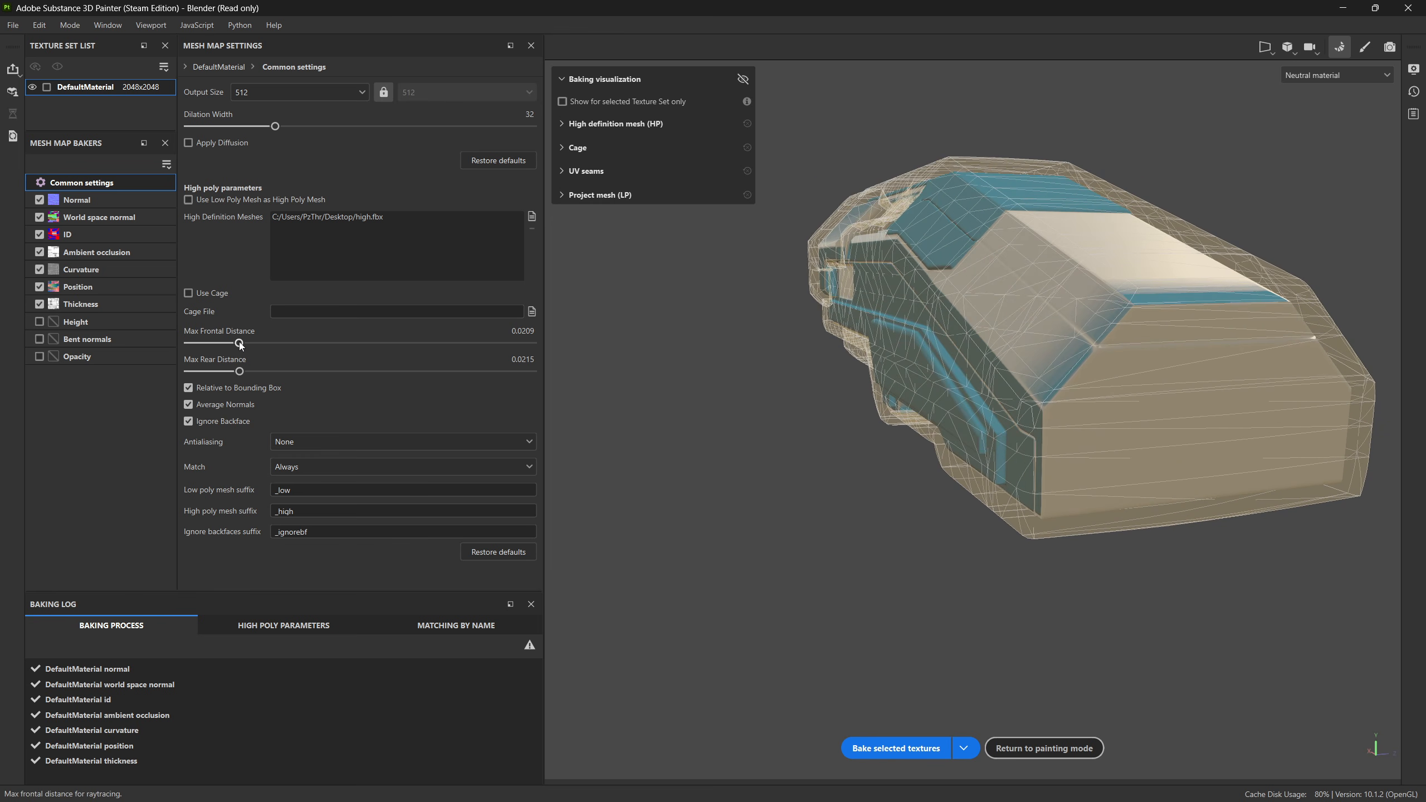
{"action": "left_click_drag", "start_coordinate": [240, 345], "coordinate": [248, 375]}
{"action": "left_click", "coordinate": [895, 747]}
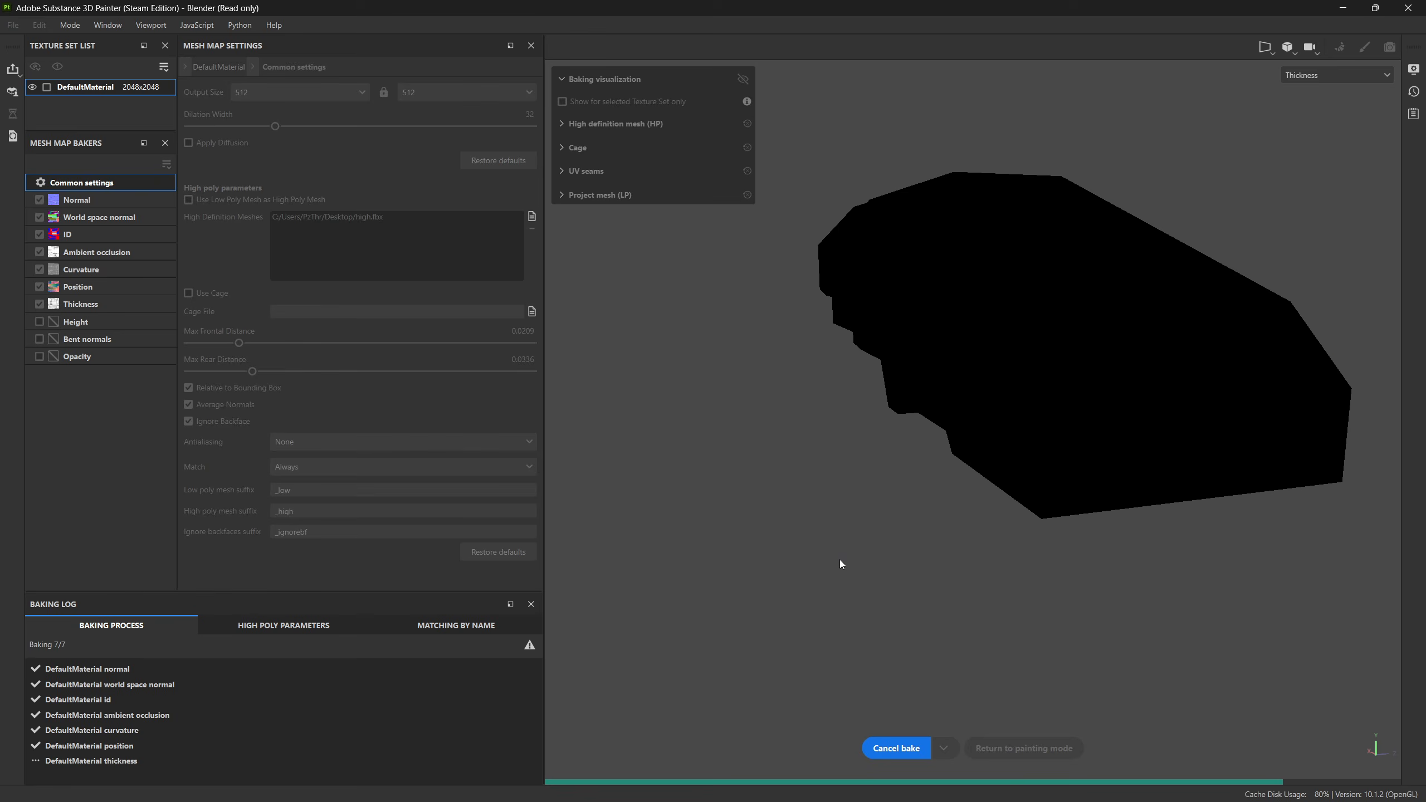
Step: Examine the cage around the hull and, with the baking visualization hidden, the baked recess and side panel for remaining skewing
{"action": "left_click_drag", "start_coordinate": [736, 405], "coordinate": [865, 421], "text": "alt"}
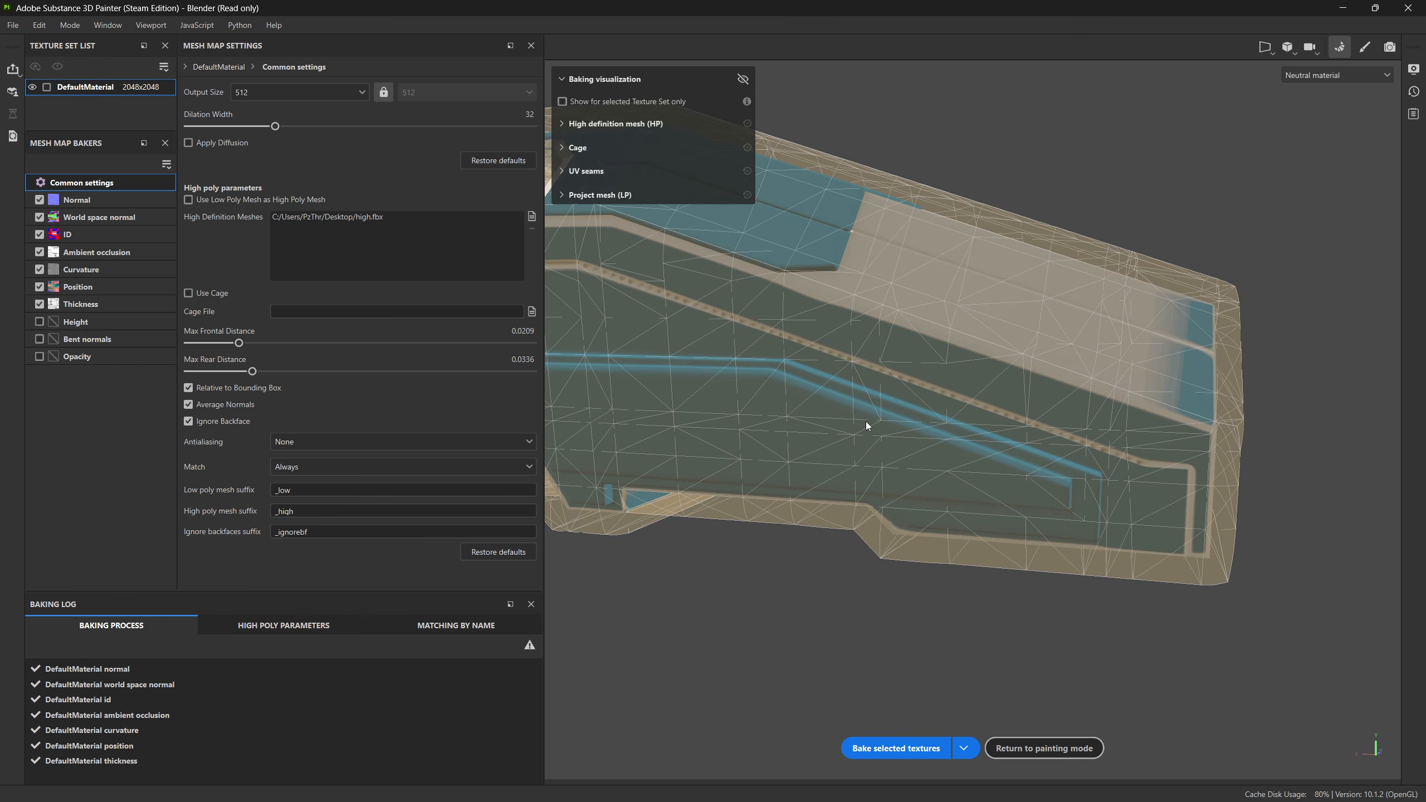
{"action": "middle_click_drag", "start_coordinate": [865, 421], "coordinate": [1028, 446], "text": "alt"}
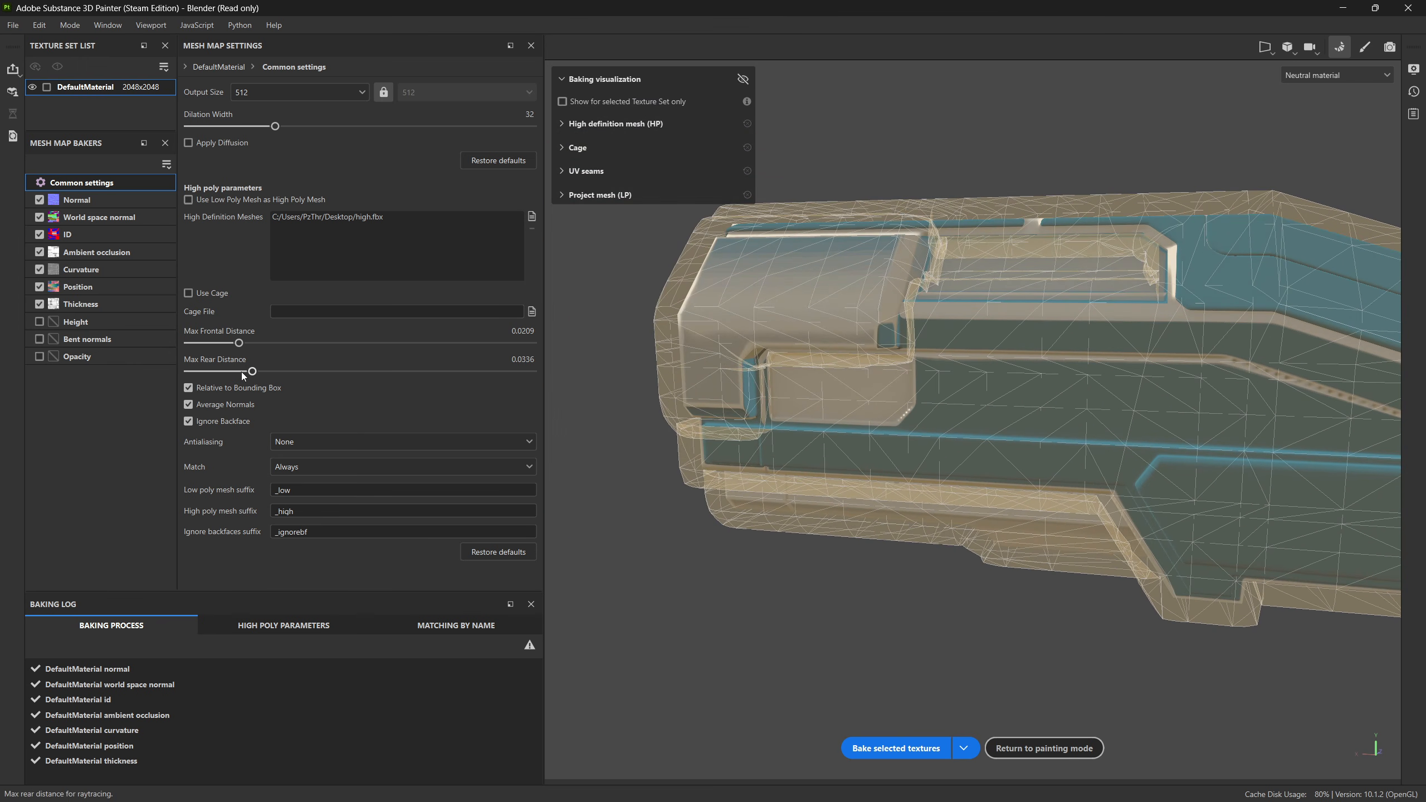
{"action": "left_click_drag", "start_coordinate": [836, 409], "coordinate": [954, 410], "text": "alt"}
{"action": "middle_click_drag", "start_coordinate": [953, 410], "coordinate": [864, 481], "text": "alt"}
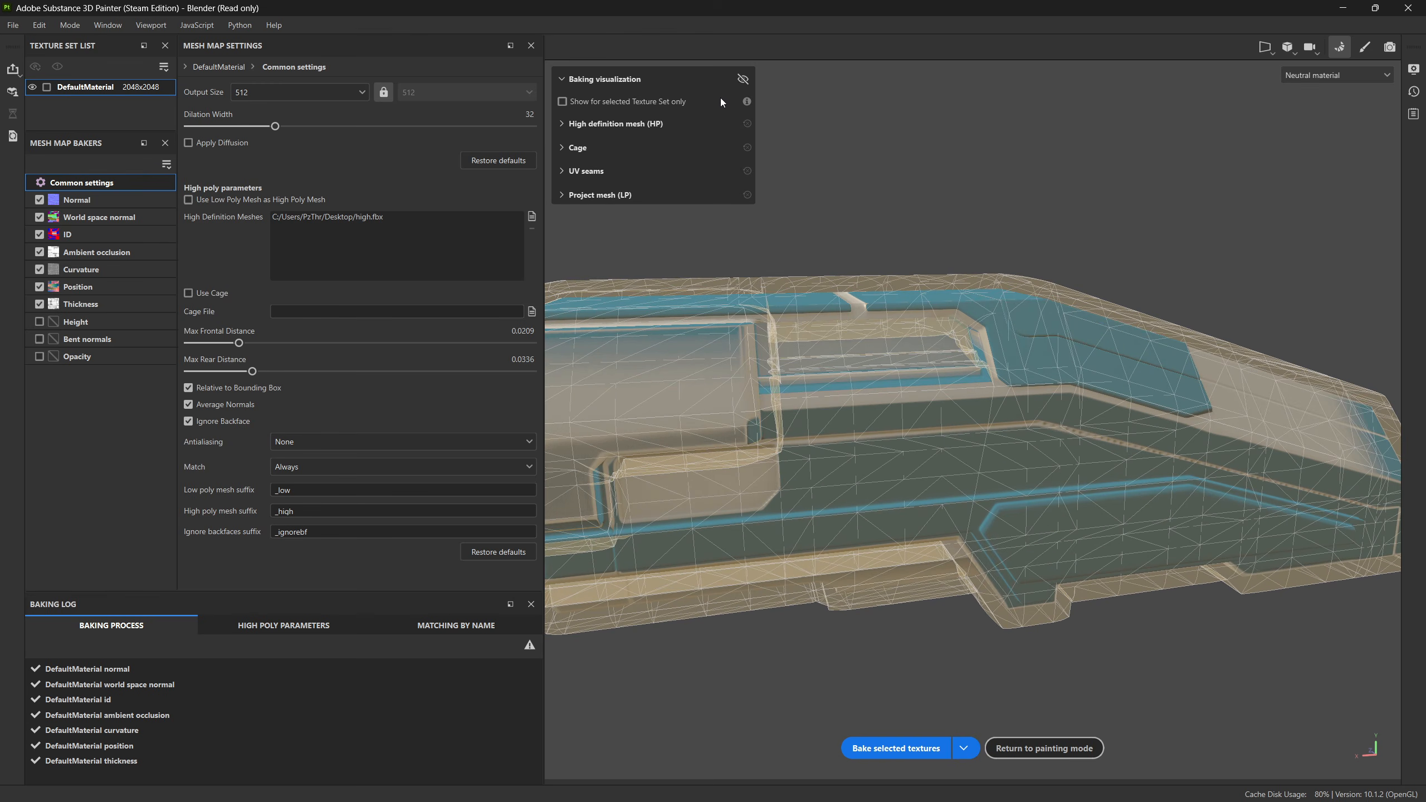
{"action": "left_click", "coordinate": [740, 78]}
{"action": "scroll", "coordinate": [931, 304], "scroll_direction": "up", "scroll_amount": 5}
{"action": "middle_click_drag", "start_coordinate": [931, 303], "coordinate": [981, 386], "text": "alt"}
{"action": "left_click_drag", "start_coordinate": [992, 431], "coordinate": [918, 392], "text": "alt"}
{"action": "scroll", "coordinate": [919, 395], "scroll_direction": "down", "scroll_amount": 3}
{"action": "middle_click_drag", "start_coordinate": [1168, 487], "coordinate": [937, 270], "text": "alt"}
{"action": "left_click_drag", "start_coordinate": [1060, 460], "coordinate": [993, 466], "text": "alt"}
{"action": "middle_click_drag", "start_coordinate": [994, 467], "coordinate": [956, 488], "text": "alt"}
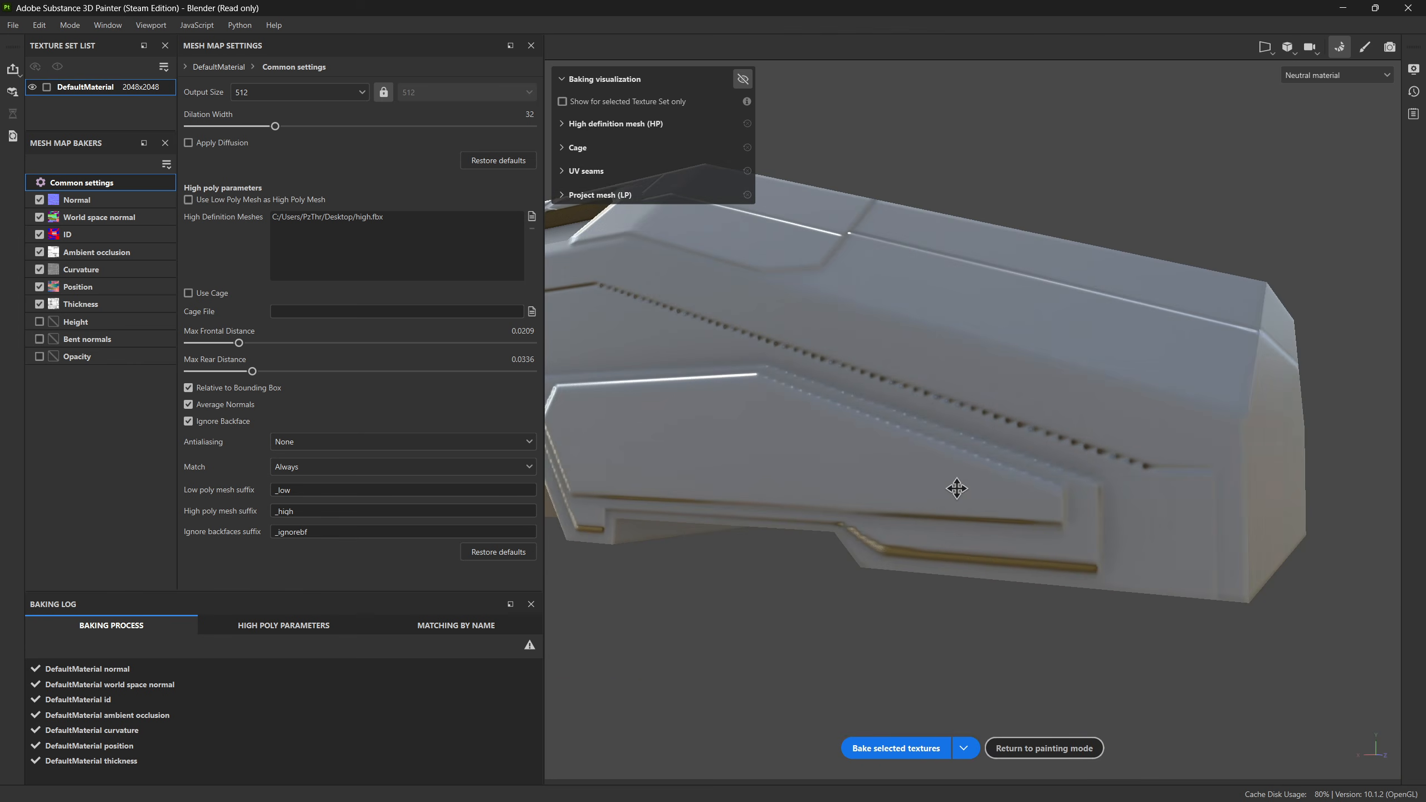
{"action": "left_click_drag", "start_coordinate": [1067, 494], "coordinate": [876, 459], "text": "alt"}
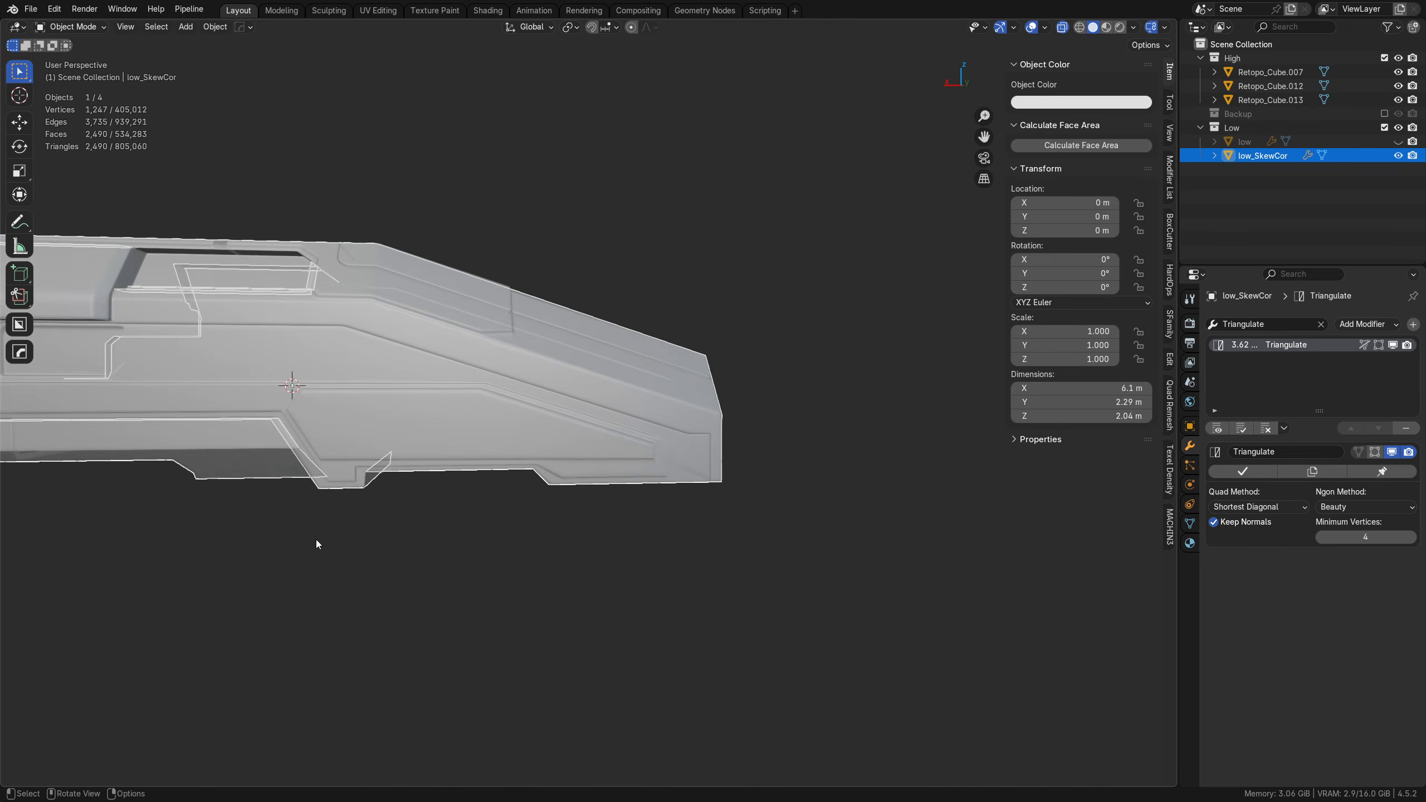
Step: Switch to Blender and examine the octagonal raised panel on the hull's end face with nothing selected
{"action": "middle_click_drag", "start_coordinate": [317, 540], "coordinate": [646, 515]}
{"action": "left_click", "coordinate": [607, 508]}
{"action": "key", "text": "alt+z"}
{"action": "scroll", "coordinate": [606, 508], "scroll_direction": "up", "scroll_amount": 2}
{"action": "key", "text": "shift+z"}
{"action": "key", "text": "shift+z"}
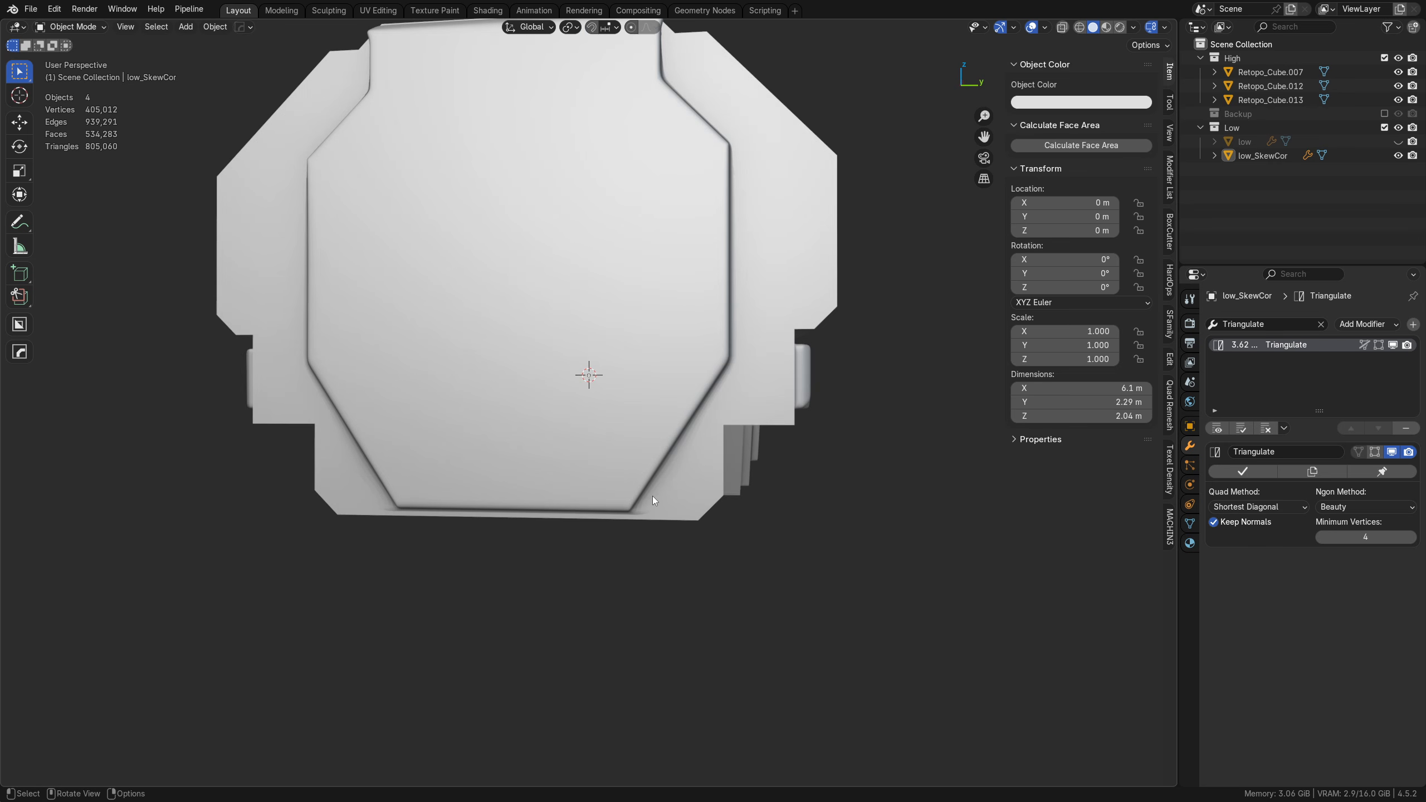
{"action": "left_click", "coordinate": [653, 499]}
Step: Hide low and open low_SkewCor in Edit Mode with nothing selected, showing the High collection over it in right orthographic view
{"action": "left_click", "coordinate": [1384, 58]}
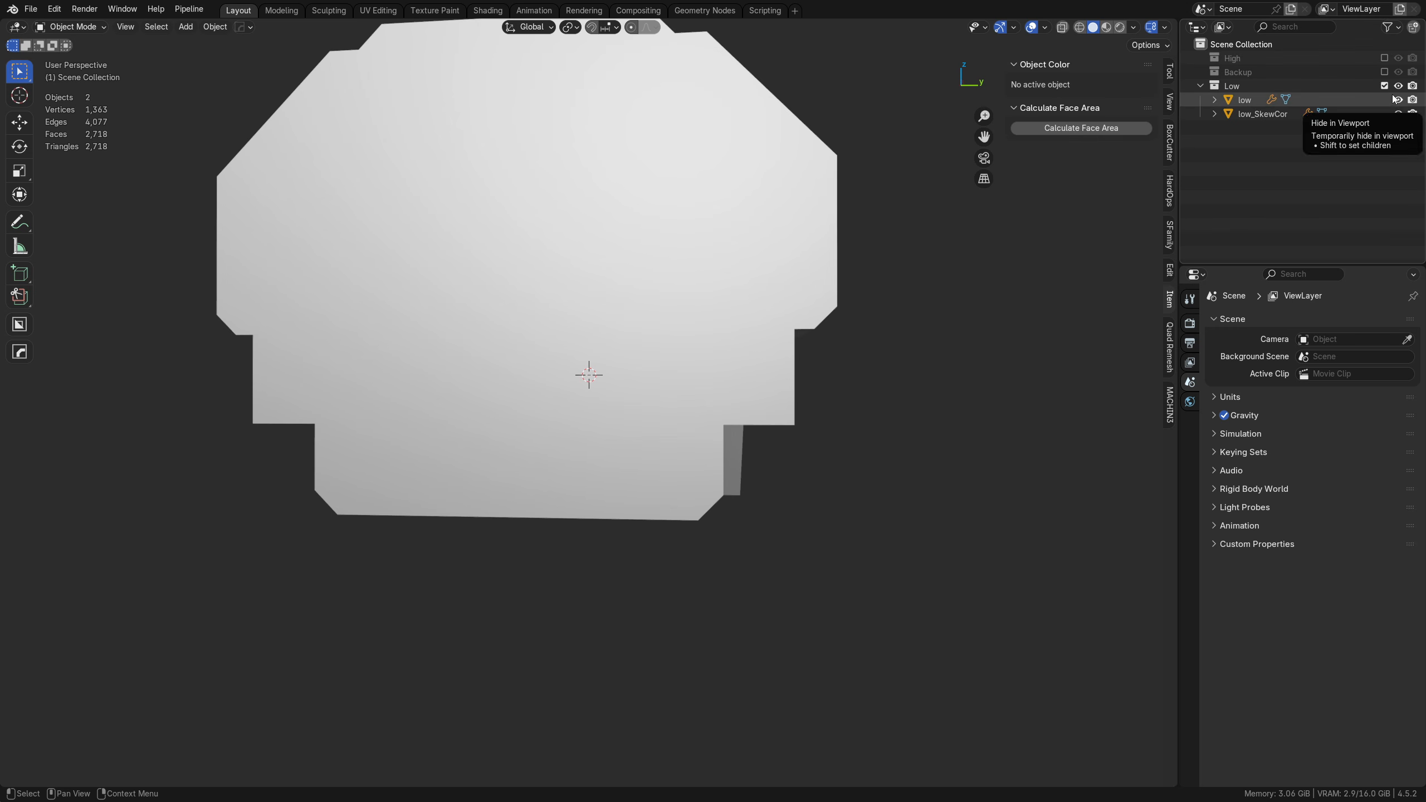
{"action": "left_click", "coordinate": [1397, 100]}
{"action": "left_click", "coordinate": [1272, 116]}
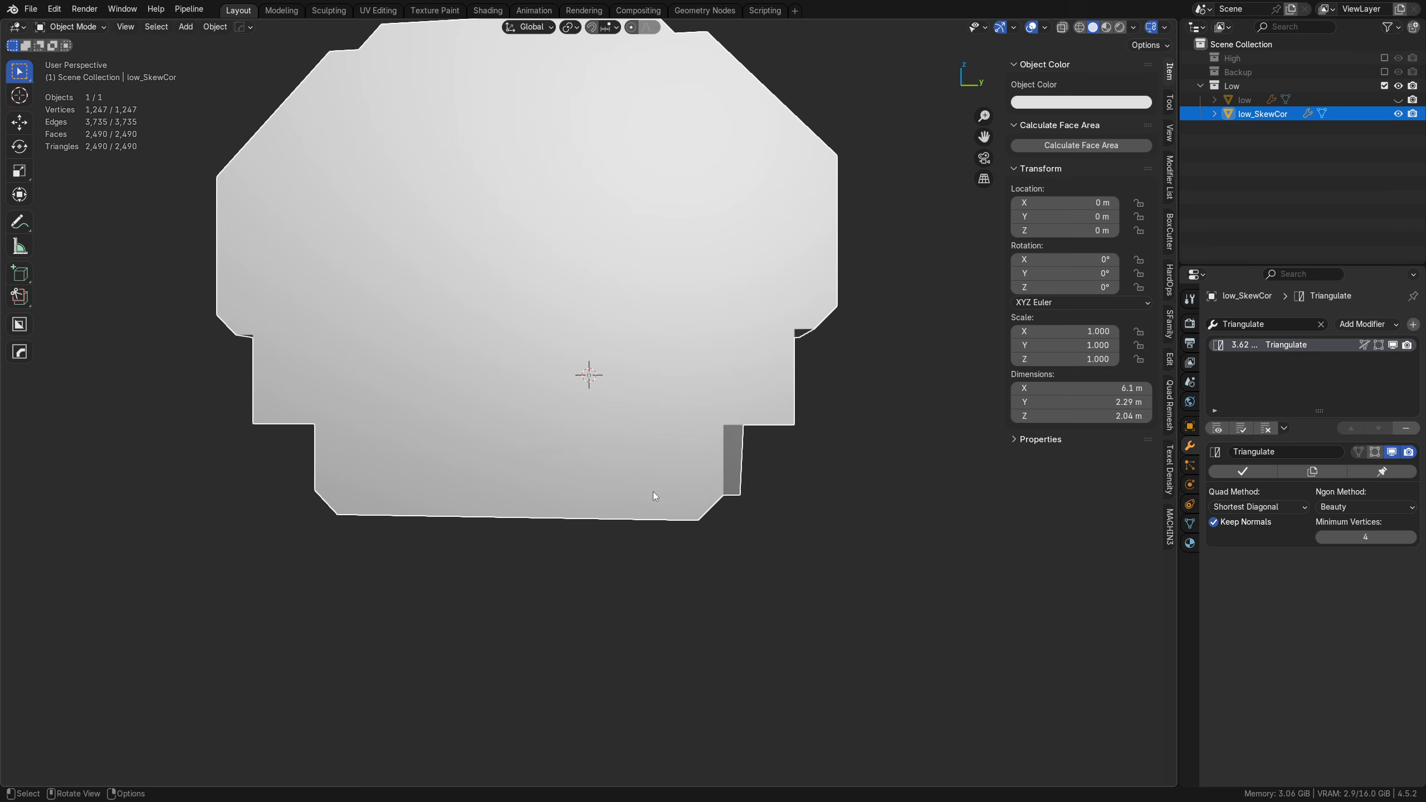
{"action": "key", "text": "Tab"}
{"action": "middle_click_drag", "start_coordinate": [745, 496], "coordinate": [667, 509]}
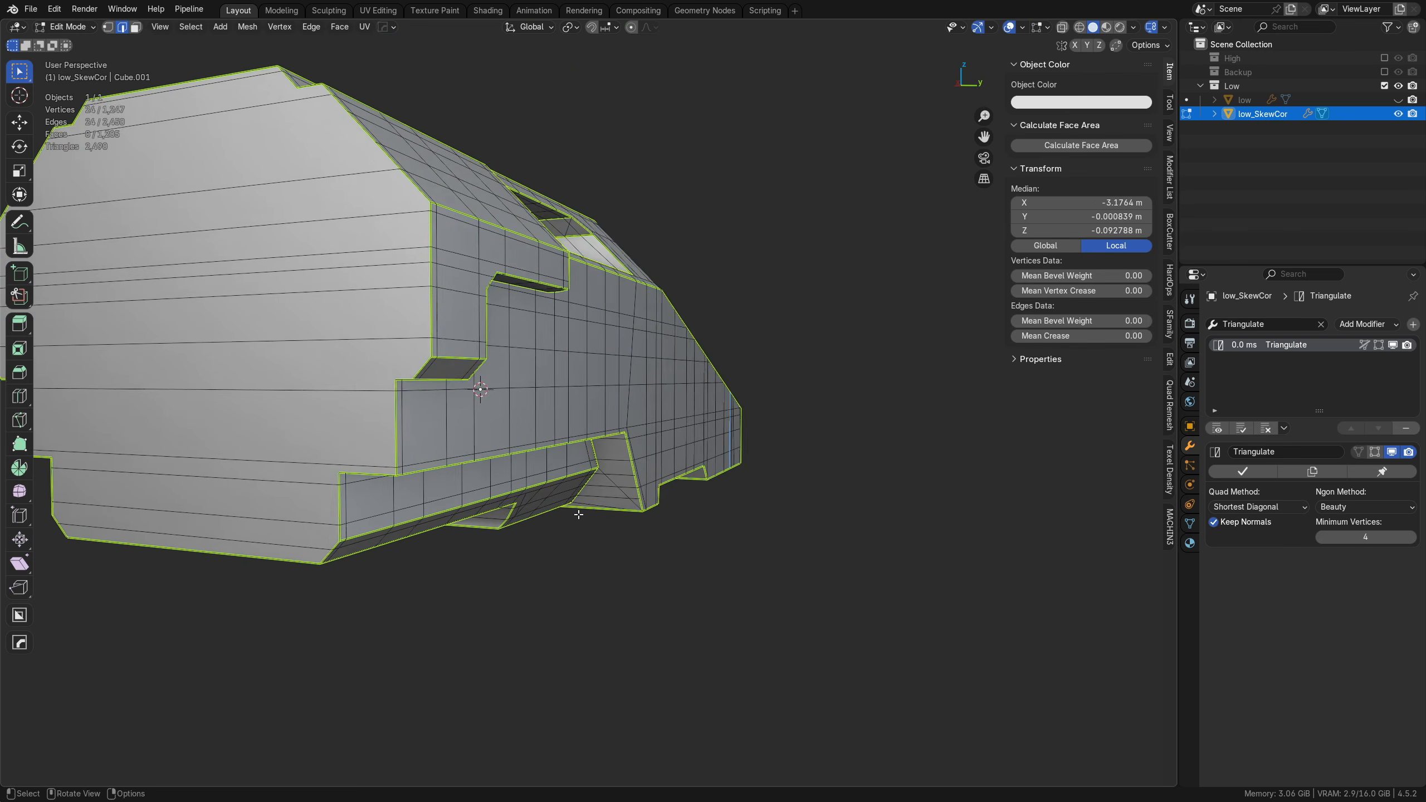
{"action": "middle_click_drag", "start_coordinate": [578, 515], "coordinate": [614, 513], "text": "alt"}
{"action": "middle_click_drag", "start_coordinate": [695, 452], "coordinate": [659, 471], "text": "shift"}
{"action": "scroll", "coordinate": [660, 471], "scroll_direction": "up", "scroll_amount": 1}
{"action": "key", "text": "alt+a"}
{"action": "scroll", "coordinate": [618, 449], "scroll_direction": "up", "scroll_amount": 3}
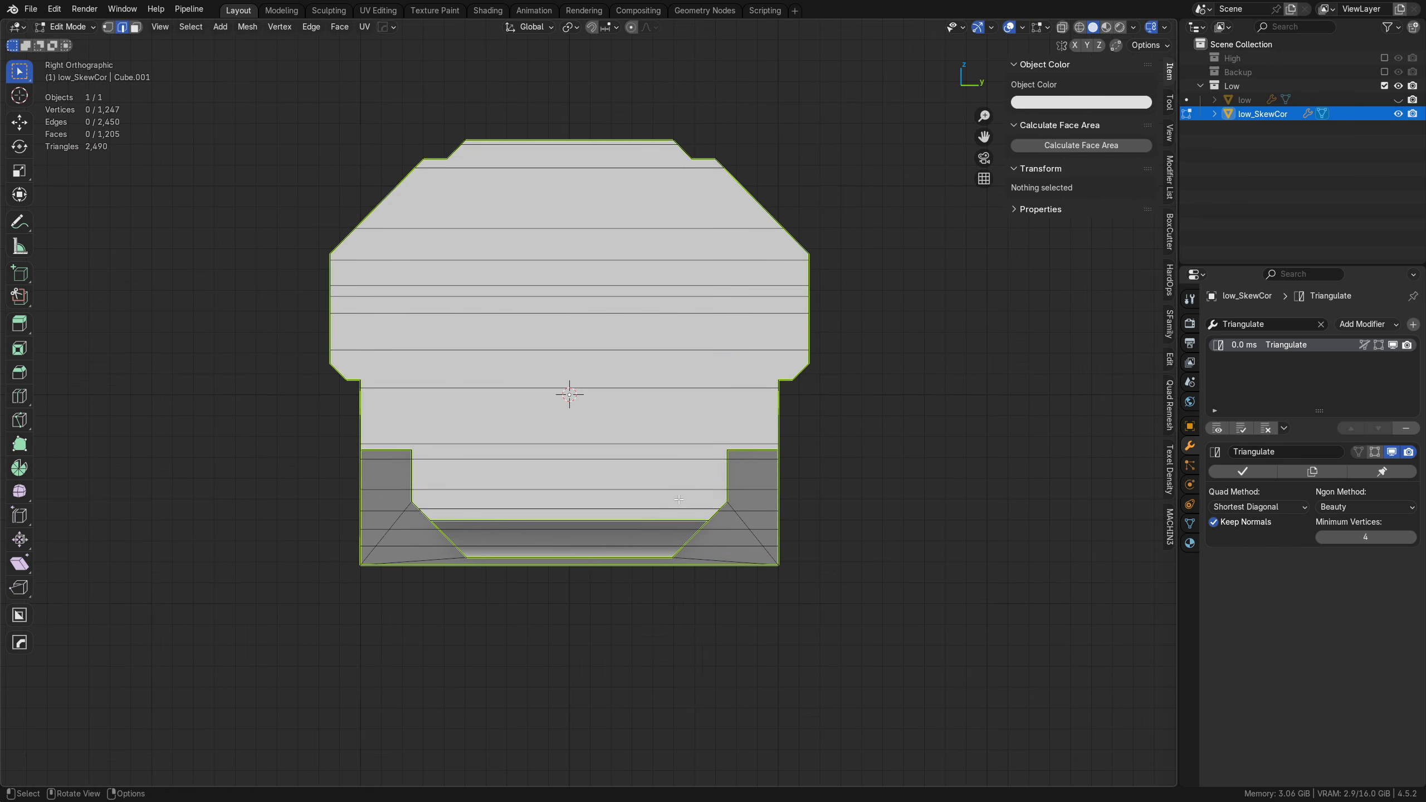
{"action": "left_click", "coordinate": [1384, 59]}
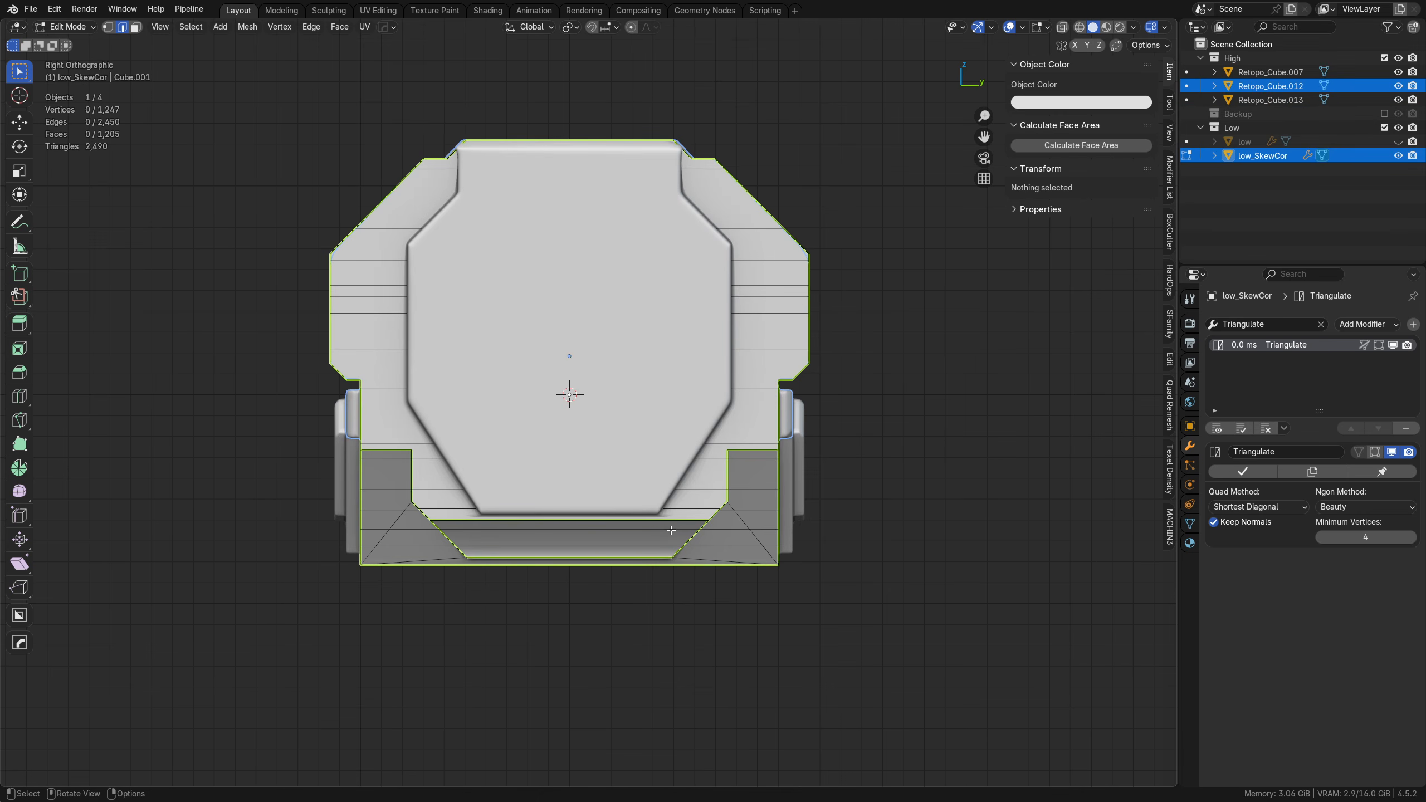
Step: Knife-cut low_SkewCor's end face along the raised panel's outline on the +Y side, from its lower corner to the upper edge
{"action": "key", "text": "k"}
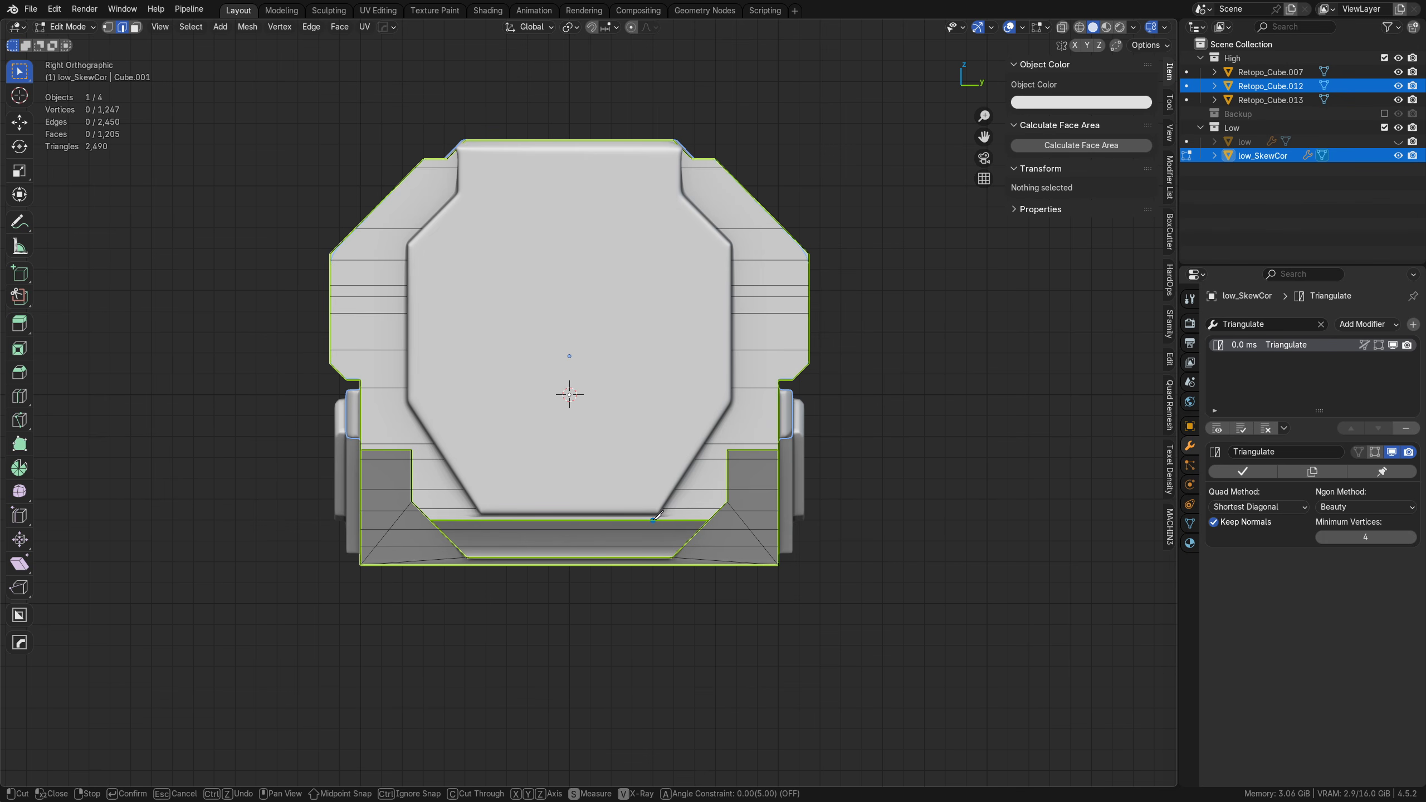
{"action": "left_click", "coordinate": [655, 520]}
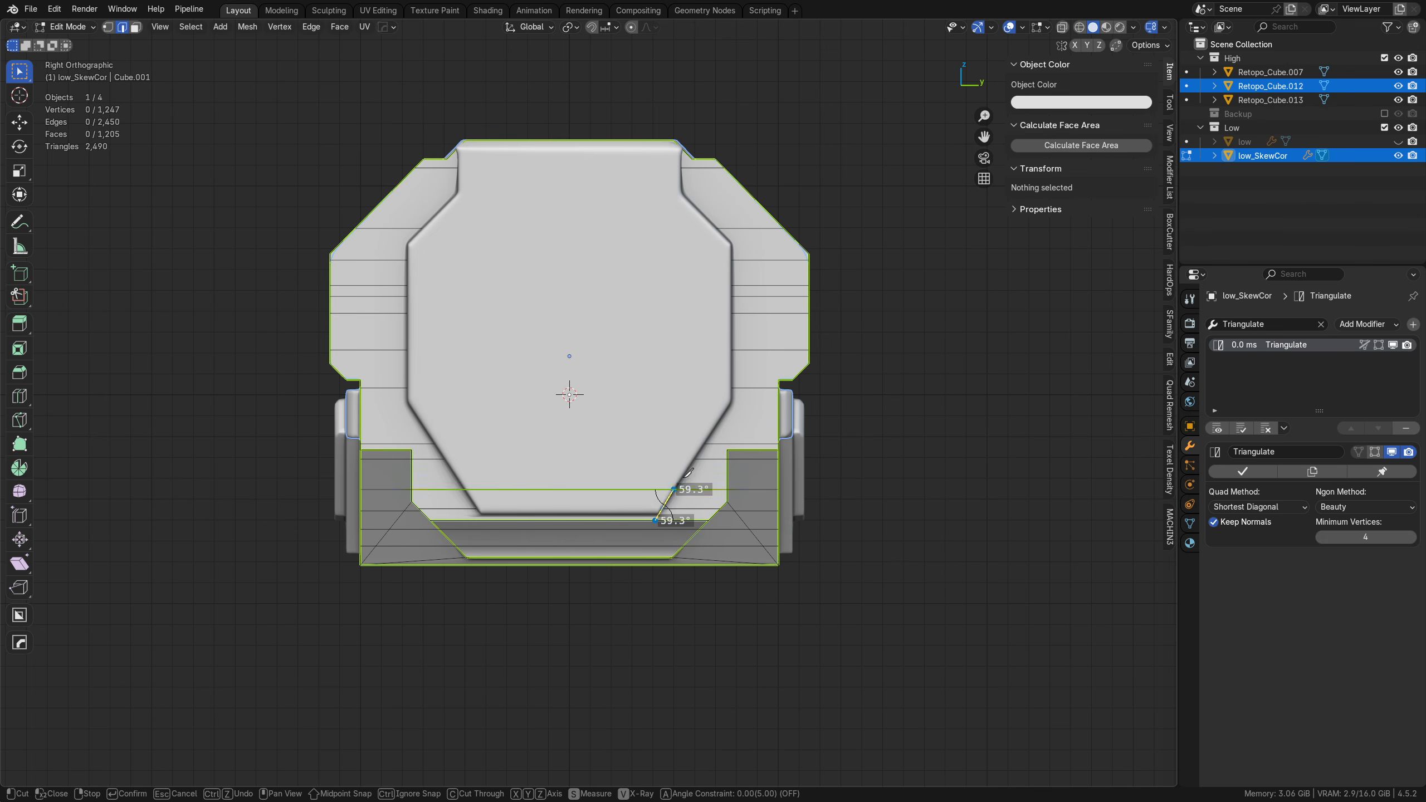
{"action": "left_click", "coordinate": [734, 401]}
{"action": "left_click", "coordinate": [732, 244]}
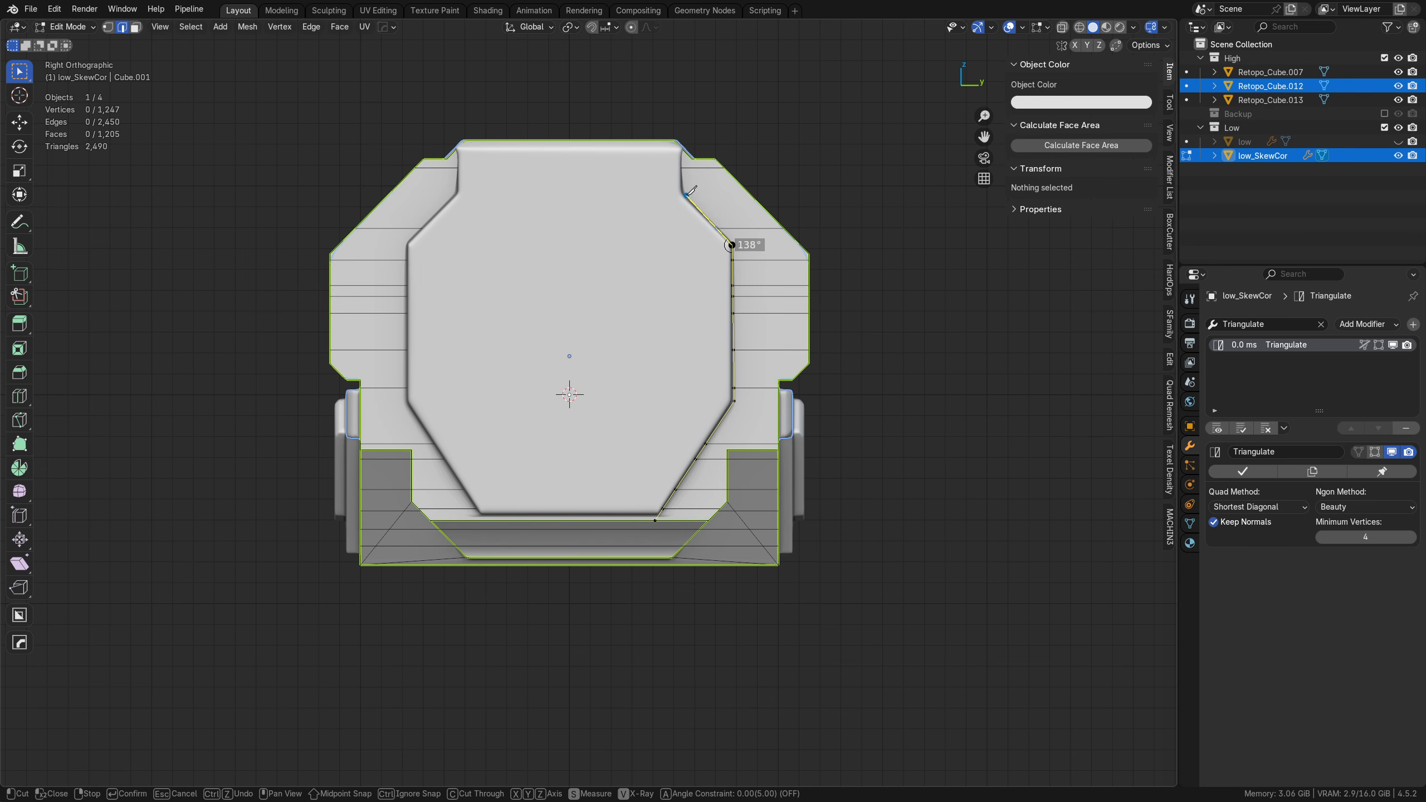
{"action": "left_click", "coordinate": [681, 193]}
{"action": "left_click", "coordinate": [677, 144]}
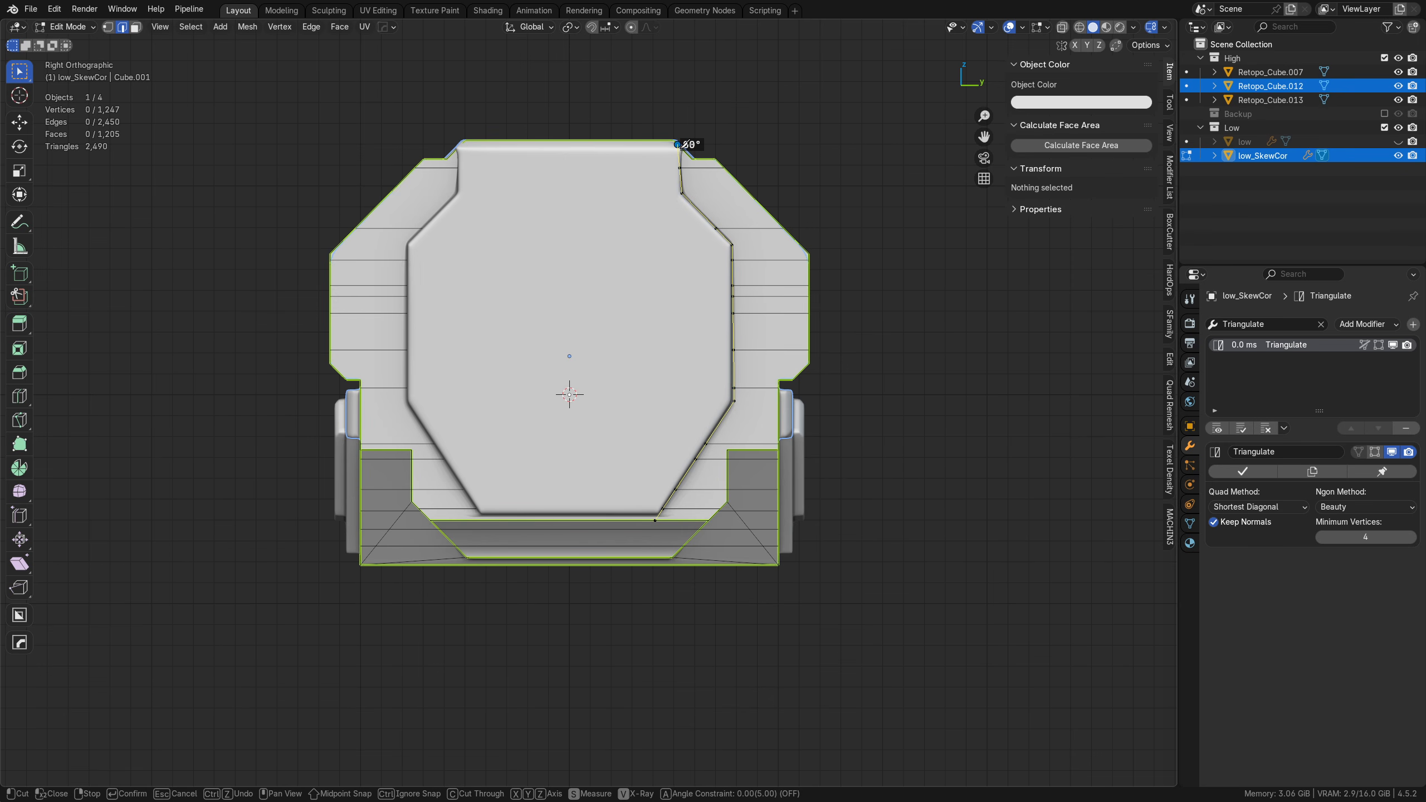
{"action": "key", "text": "Return"}
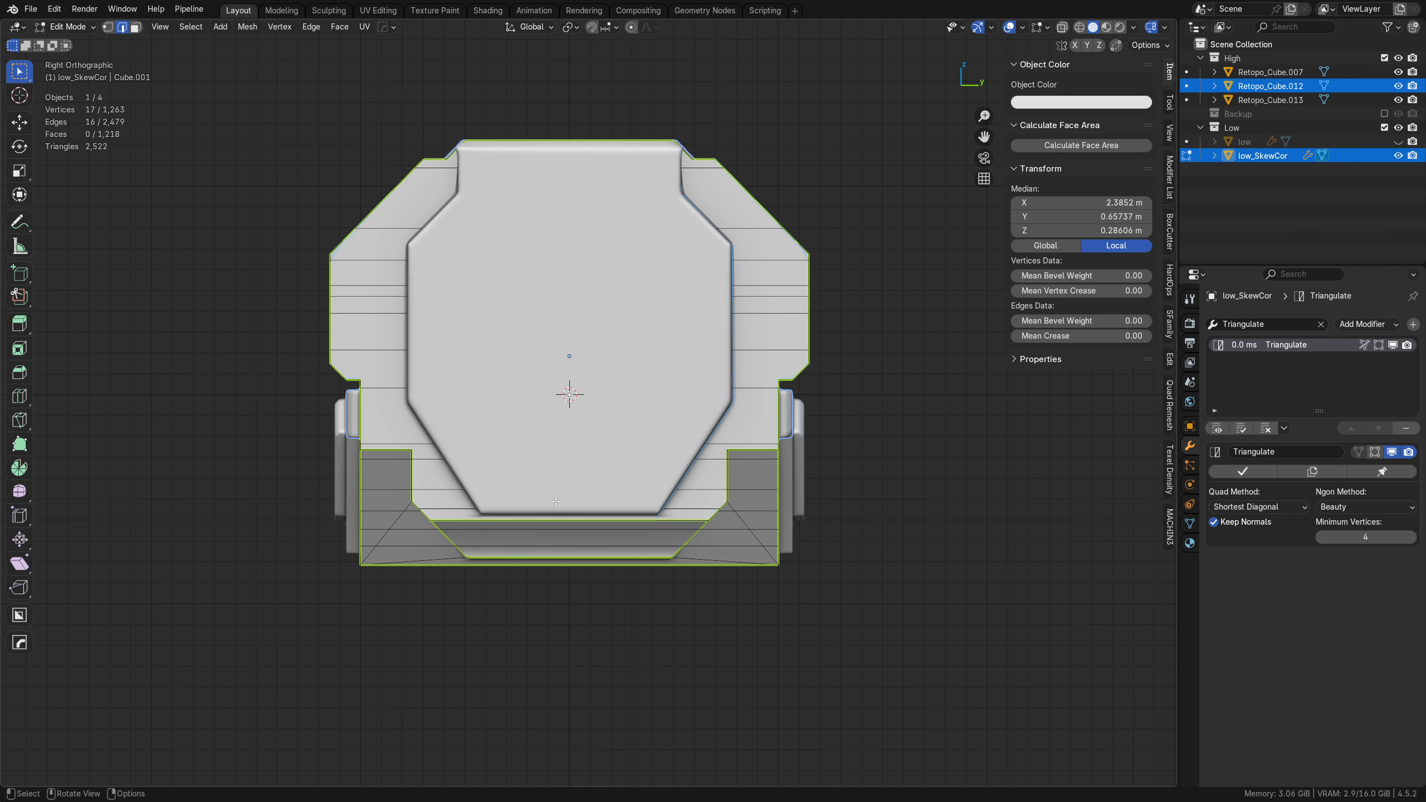
Step: Knife-cut the matching outline of the raised panel on the -Y side of low_SkewCor's end face
{"action": "key", "text": "k"}
{"action": "left_click", "coordinate": [486, 520]}
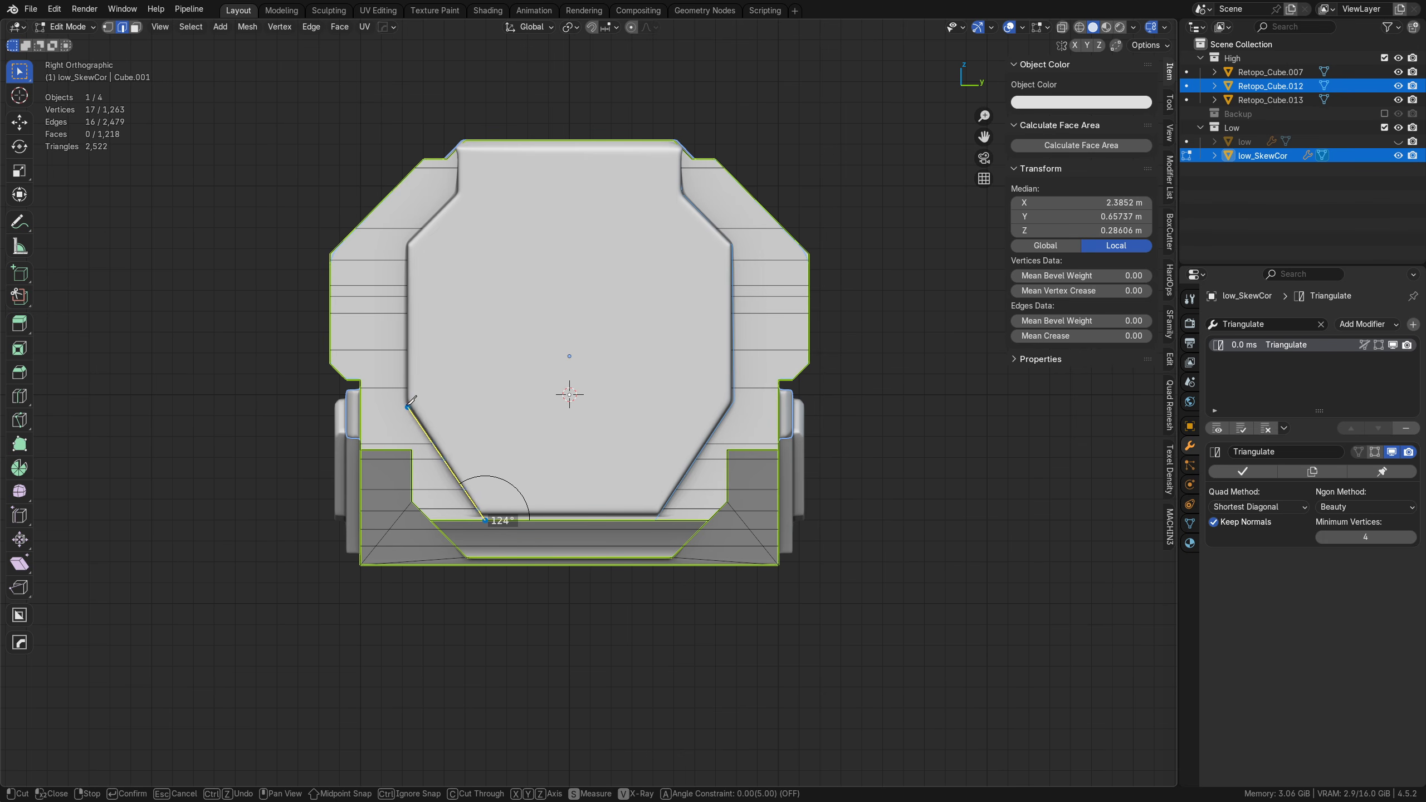
{"action": "left_click", "coordinate": [408, 402]}
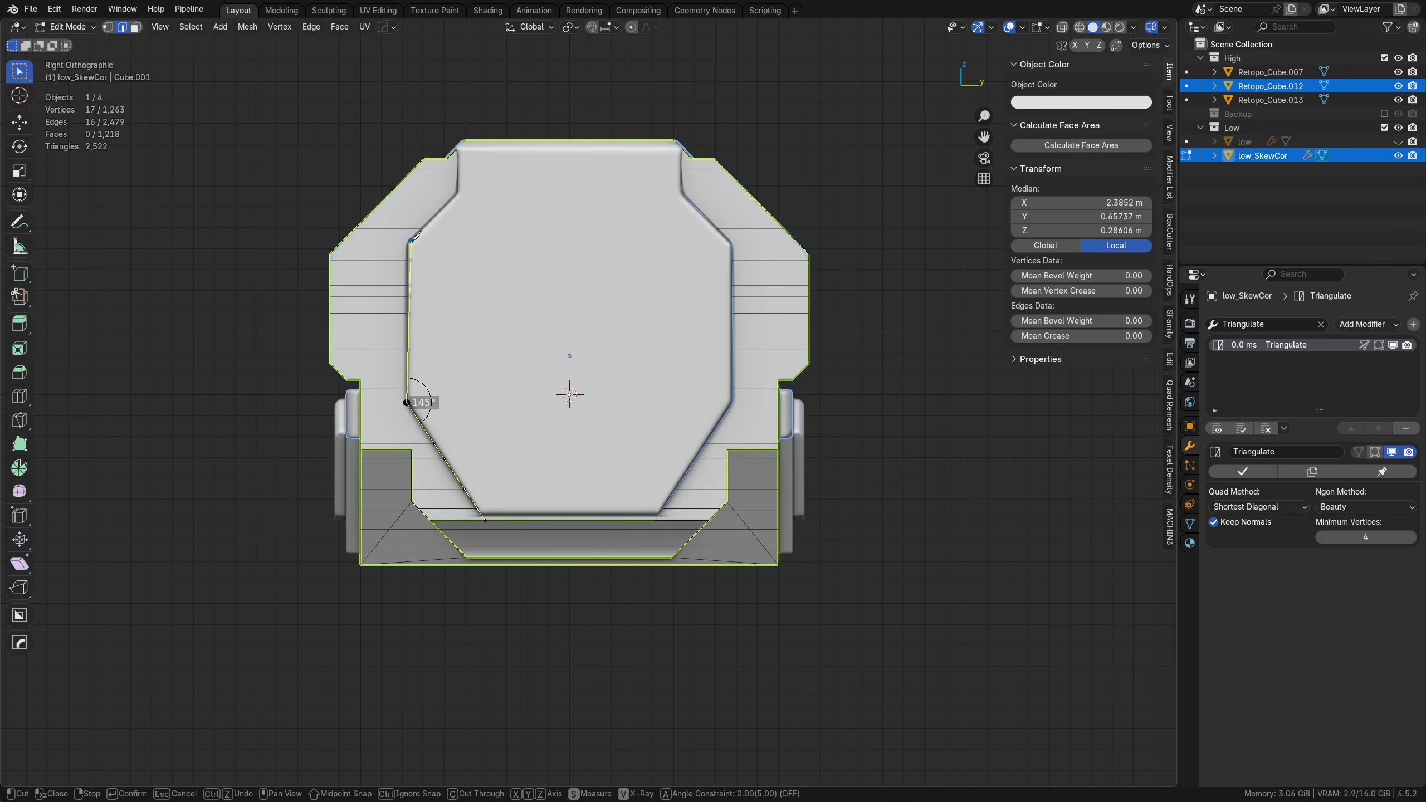
{"action": "left_click", "coordinate": [408, 244]}
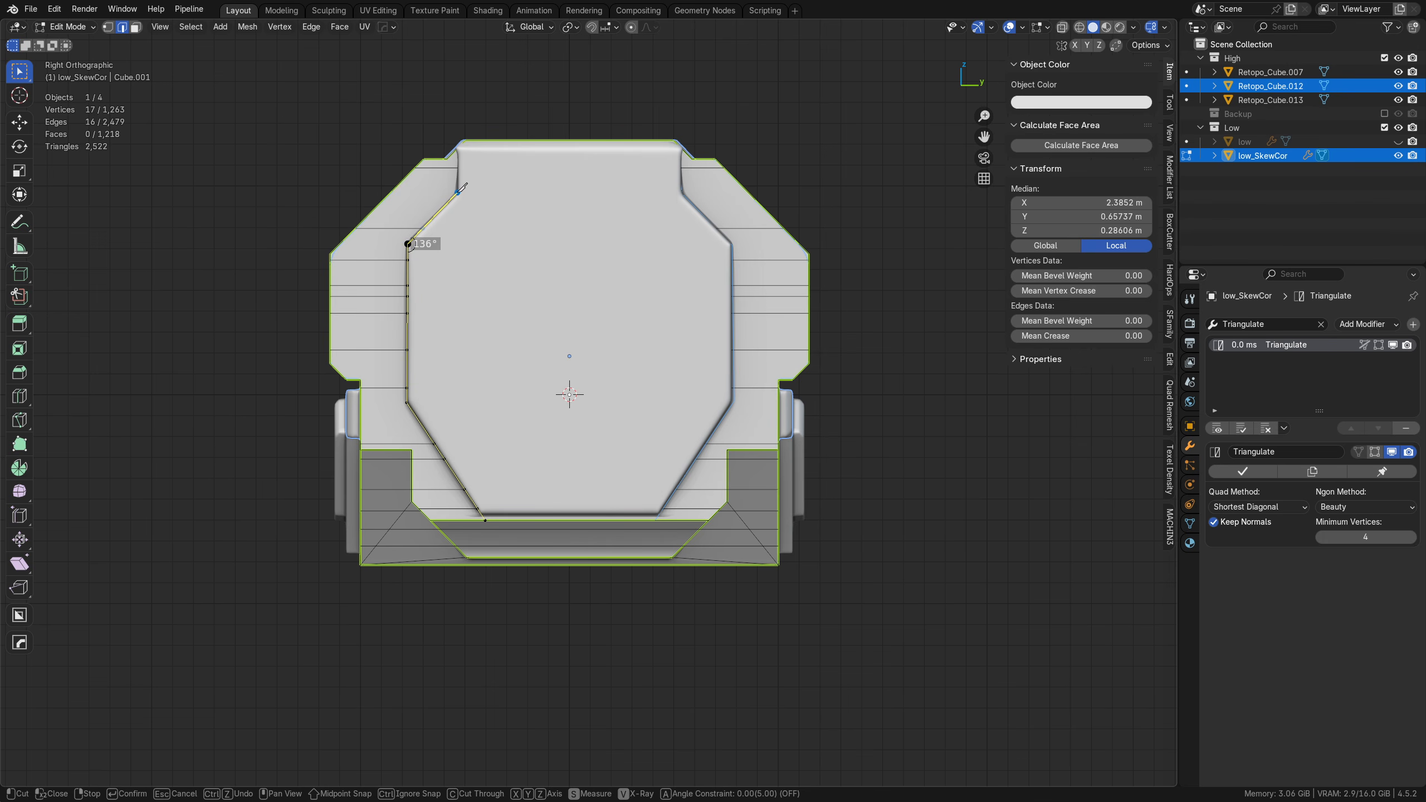
{"action": "key", "text": "Return"}
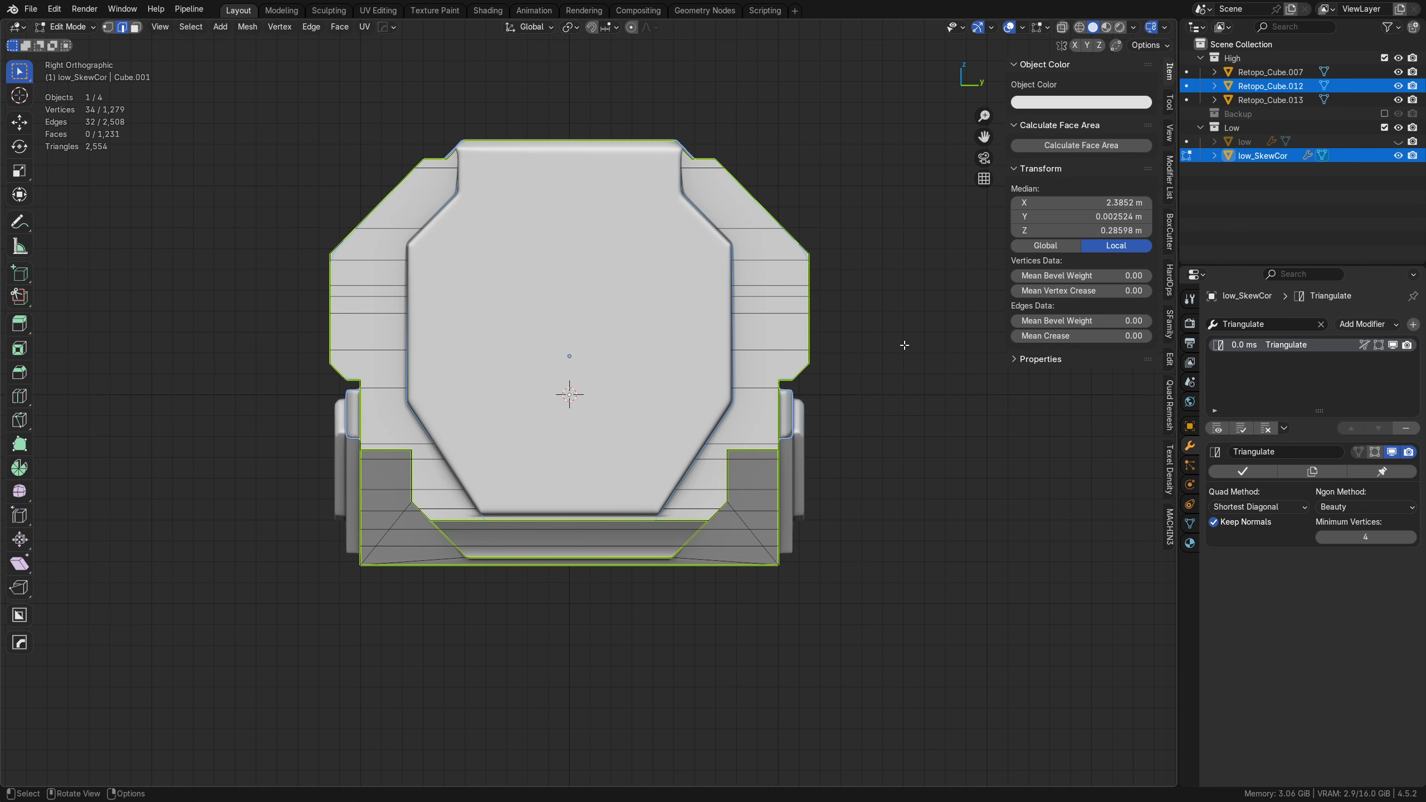
Step: Isolate the High collection by hiding Low and examine the end-face mesh of Retopo_Cube.012 in face-select Edit Mode
{"action": "left_click", "coordinate": [1267, 88]}
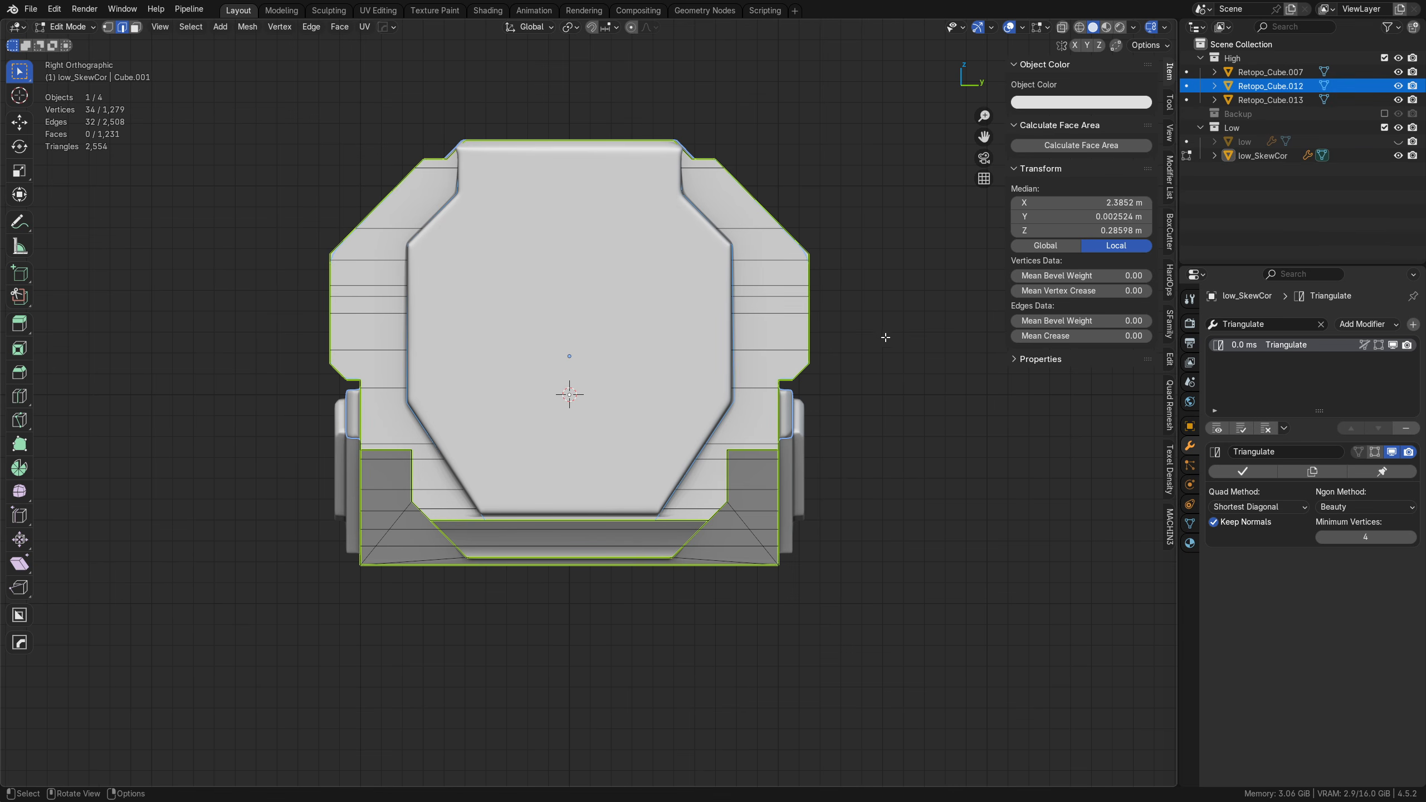
{"action": "key", "text": "KP_Divide"}
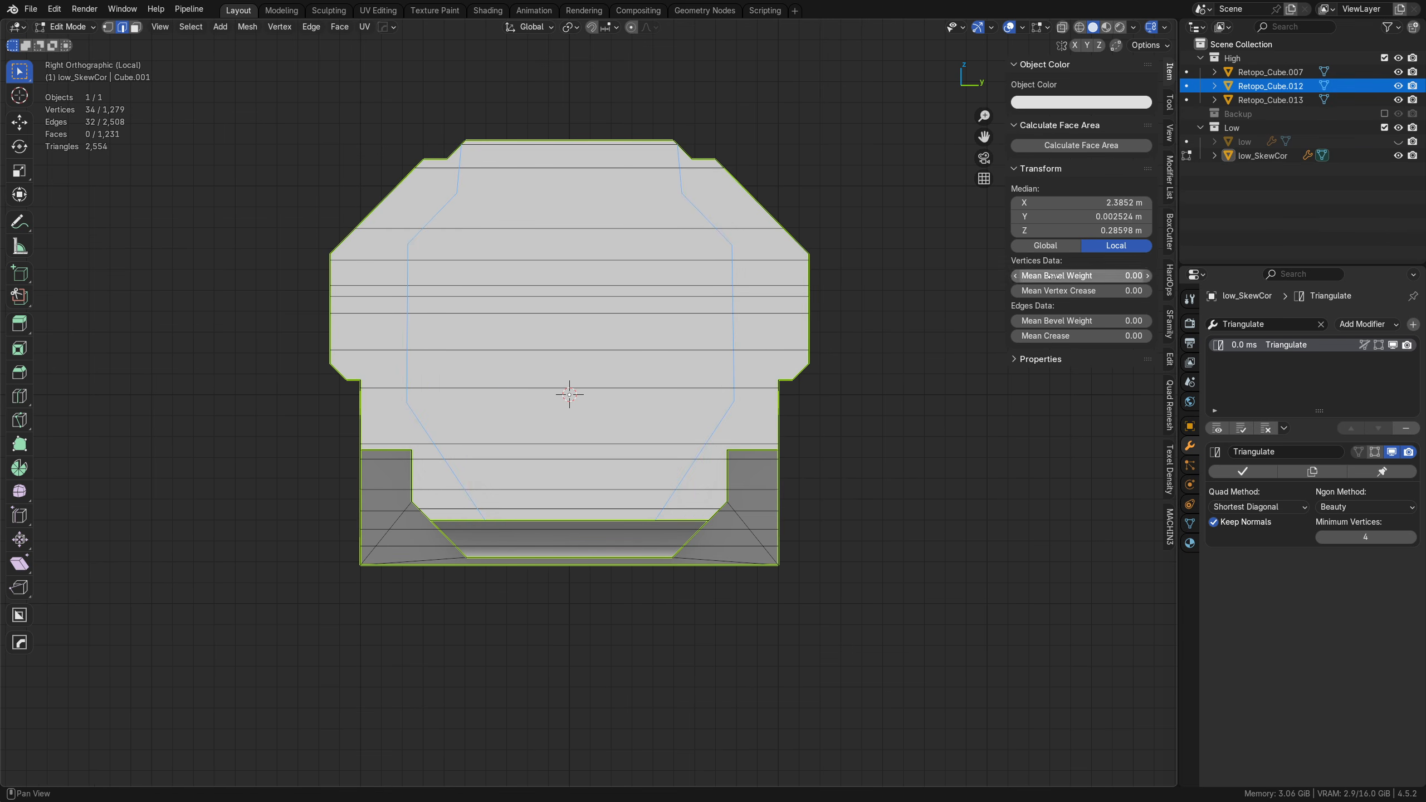
{"action": "left_click", "coordinate": [1383, 128]}
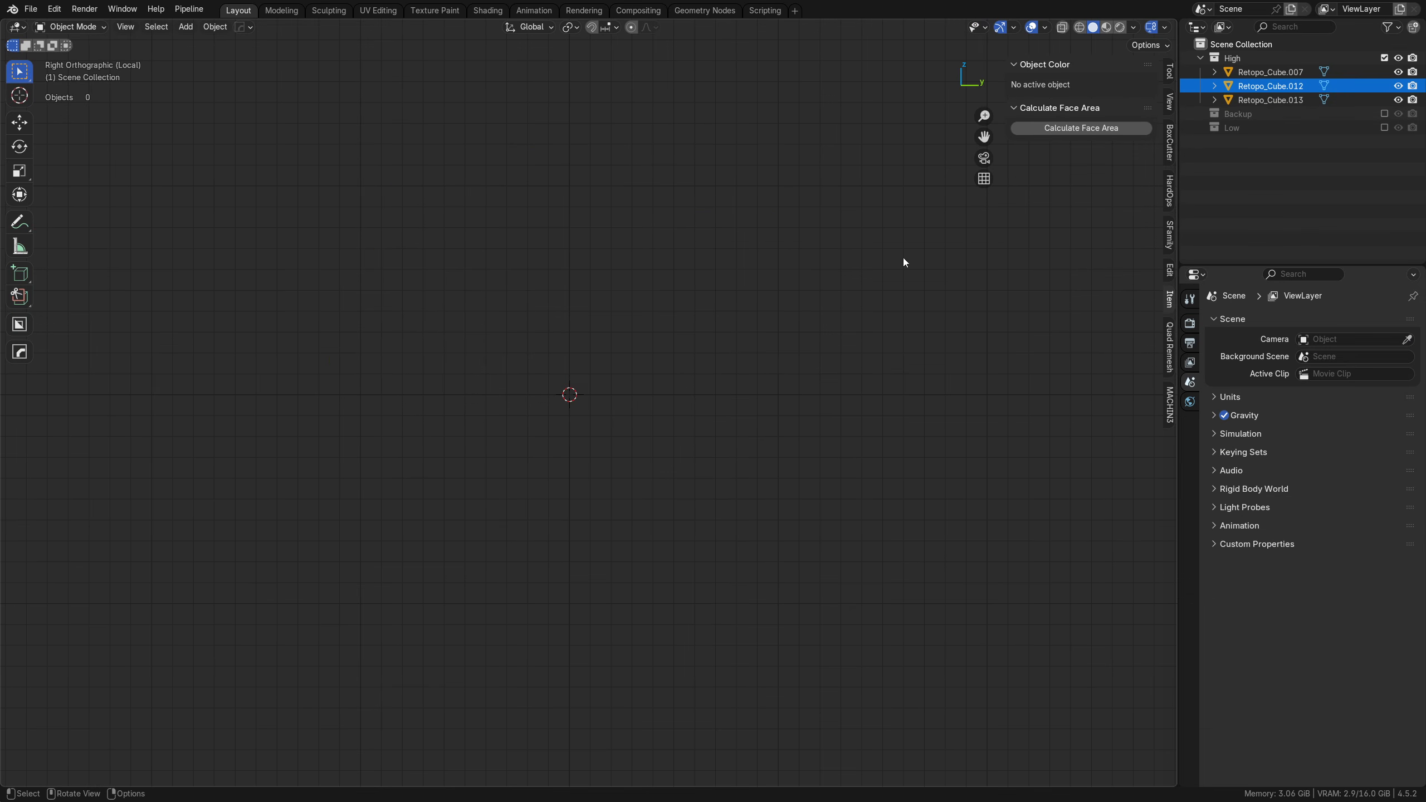
{"action": "key", "text": "KP_Divide"}
{"action": "key", "text": "Tab"}
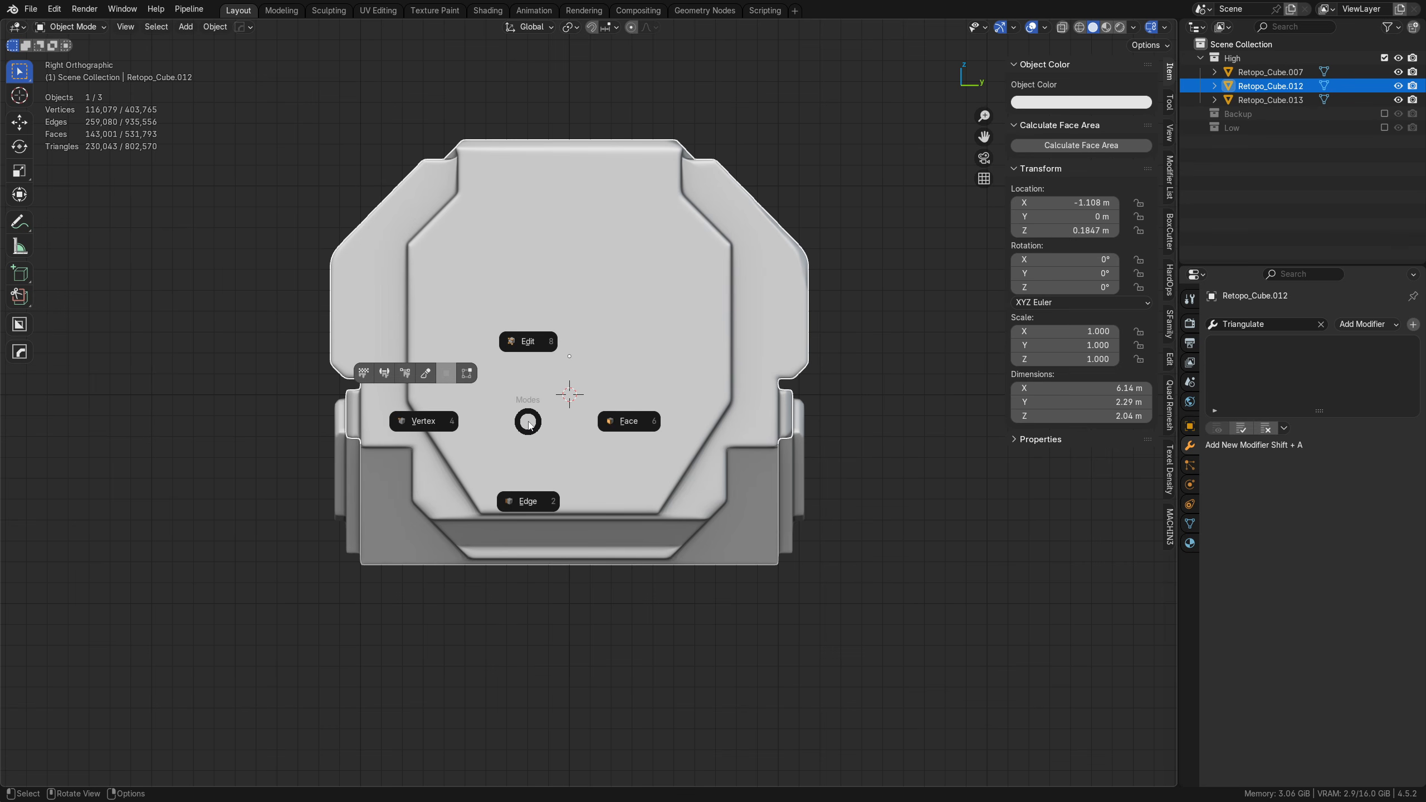
{"action": "left_click", "coordinate": [628, 437]}
{"action": "key", "text": "alt+a"}
{"action": "scroll", "coordinate": [886, 484], "scroll_direction": "up", "scroll_amount": 3}
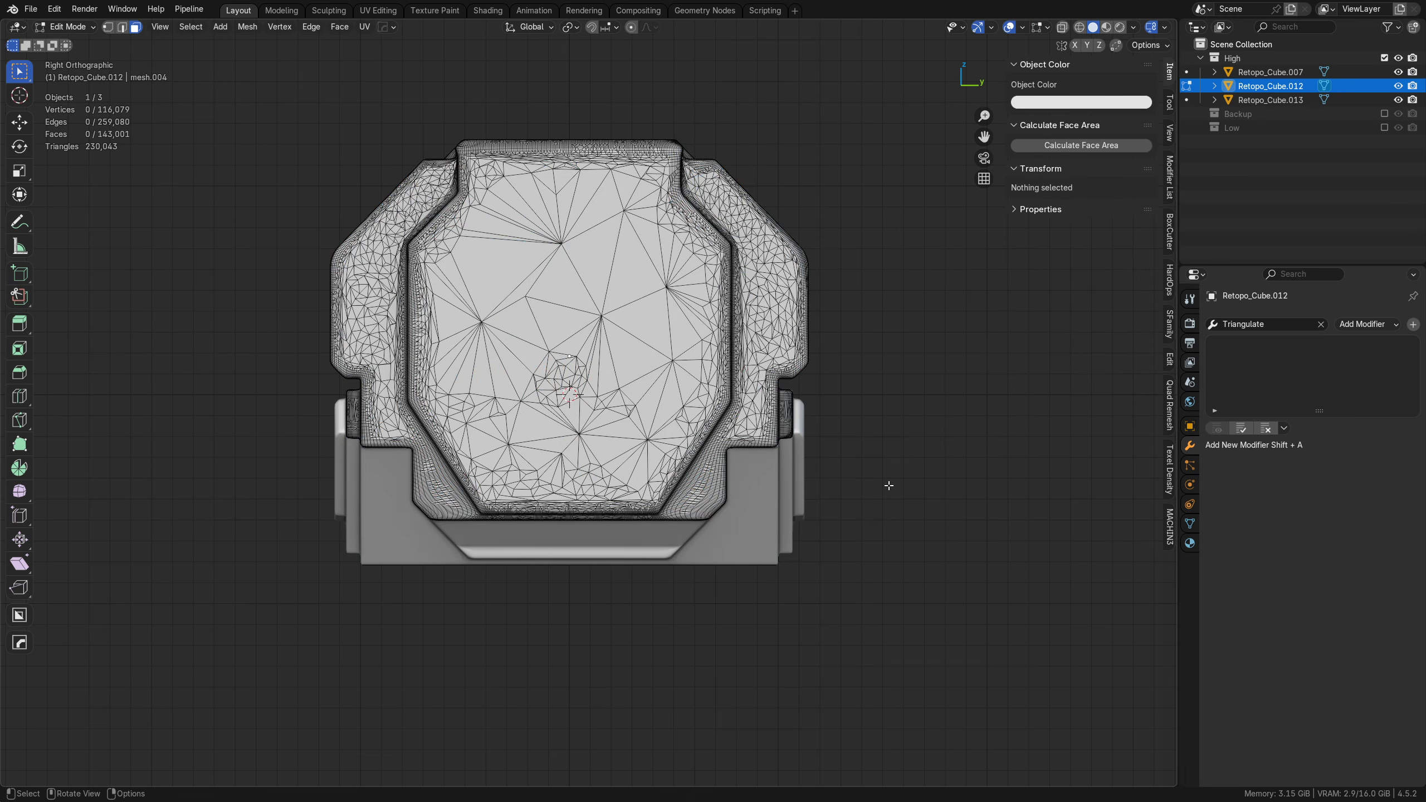
{"action": "key", "text": "Tab"}
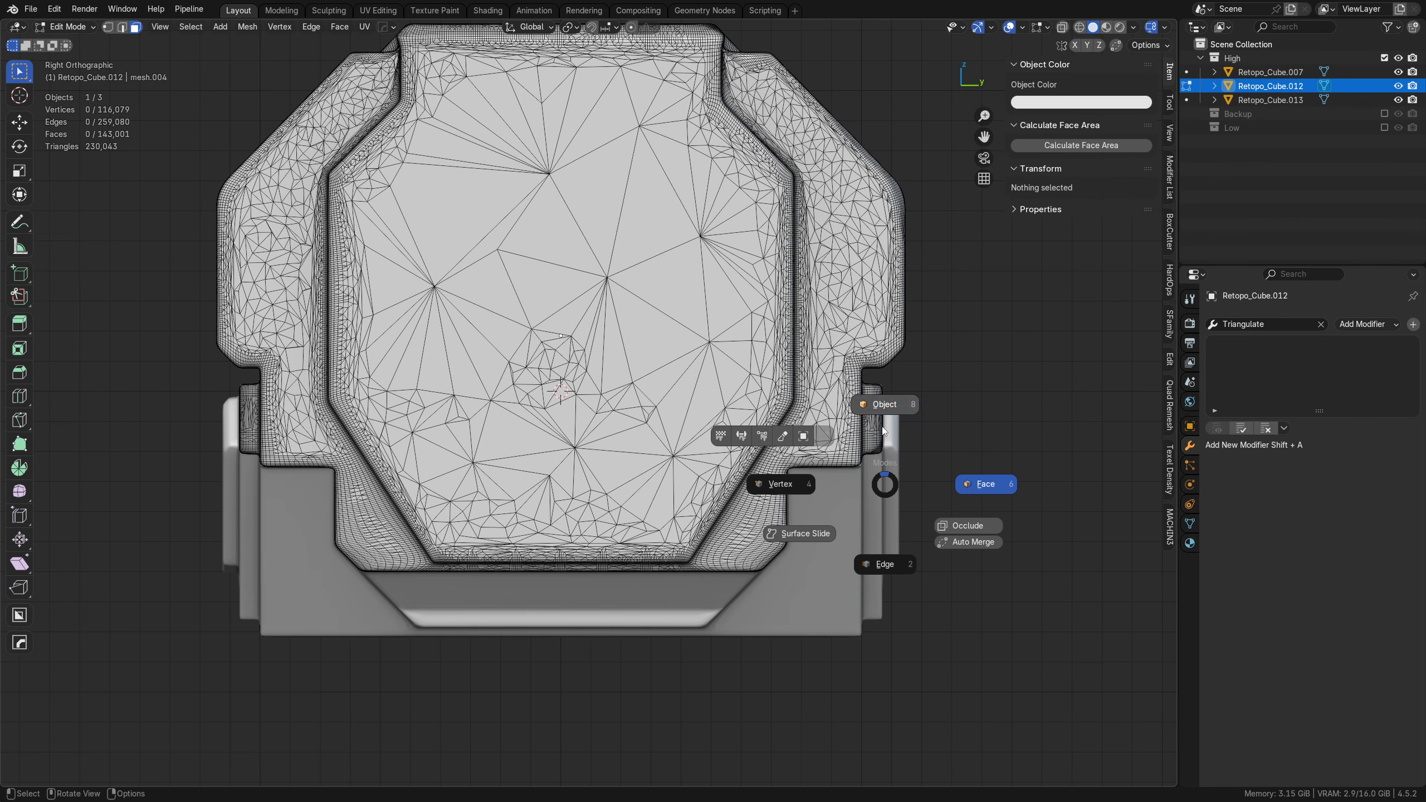
{"action": "left_click", "coordinate": [886, 407]}
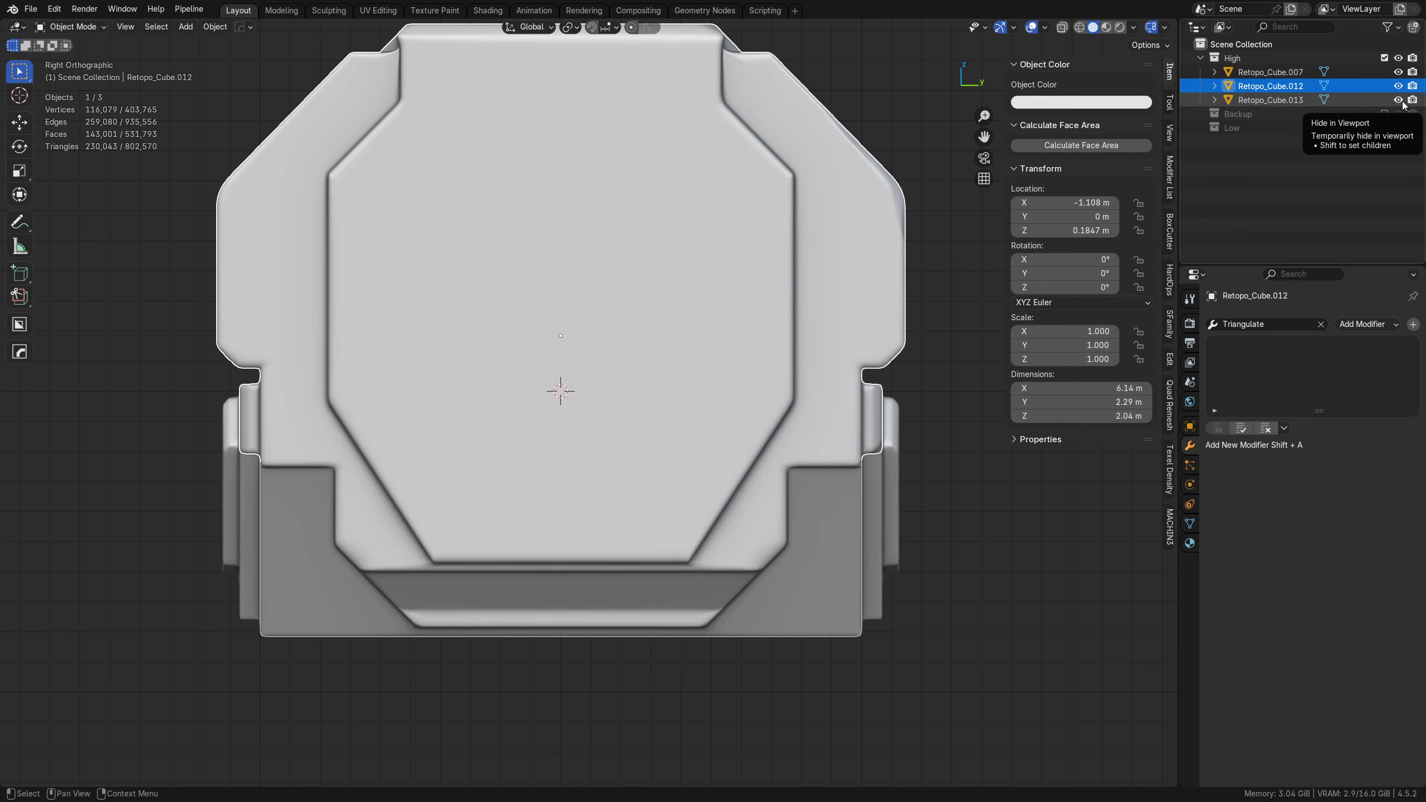
Step: Show the Low collection with low and High hidden, and select low_SkewCor to check its end face's wireframe
{"action": "left_click", "coordinate": [1384, 127]}
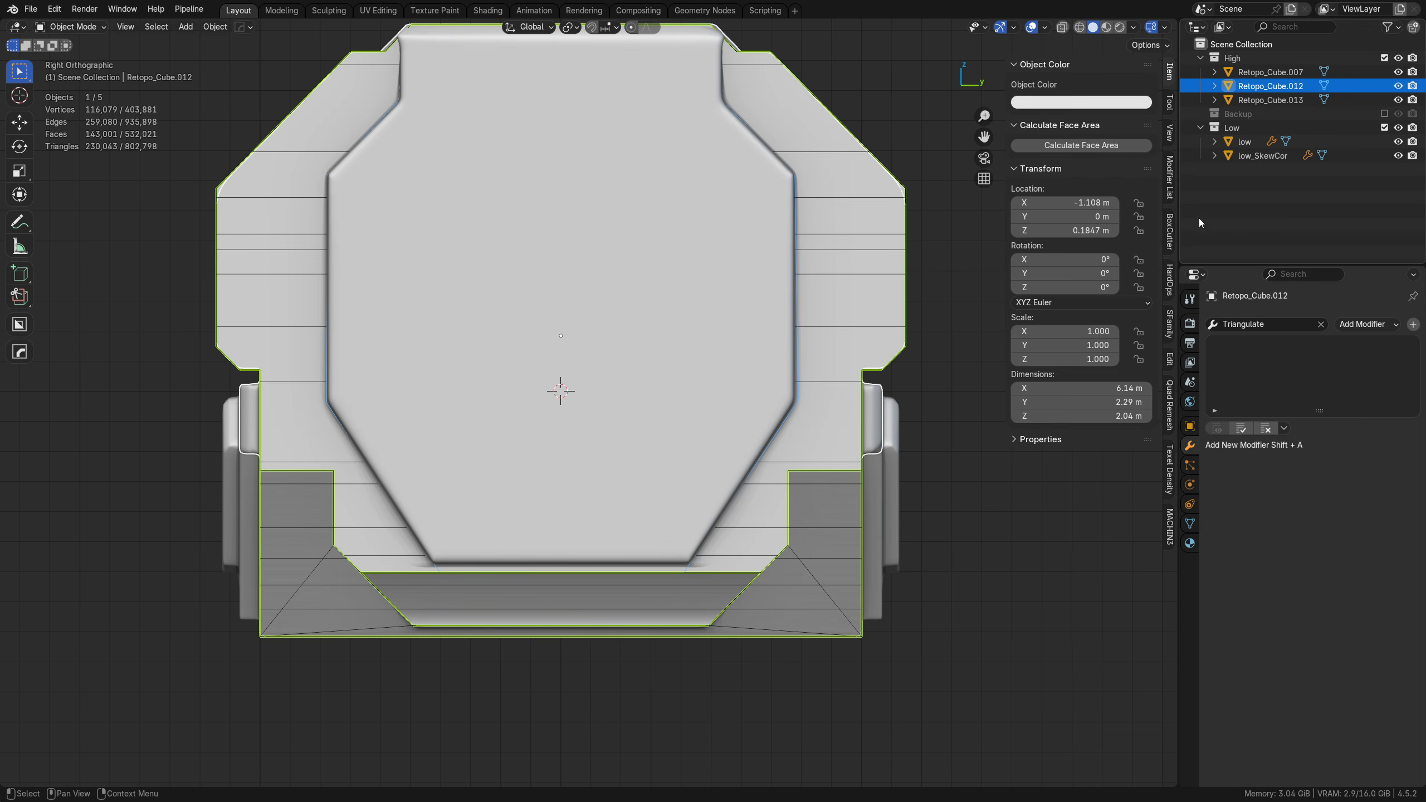
{"action": "left_click", "coordinate": [1252, 157]}
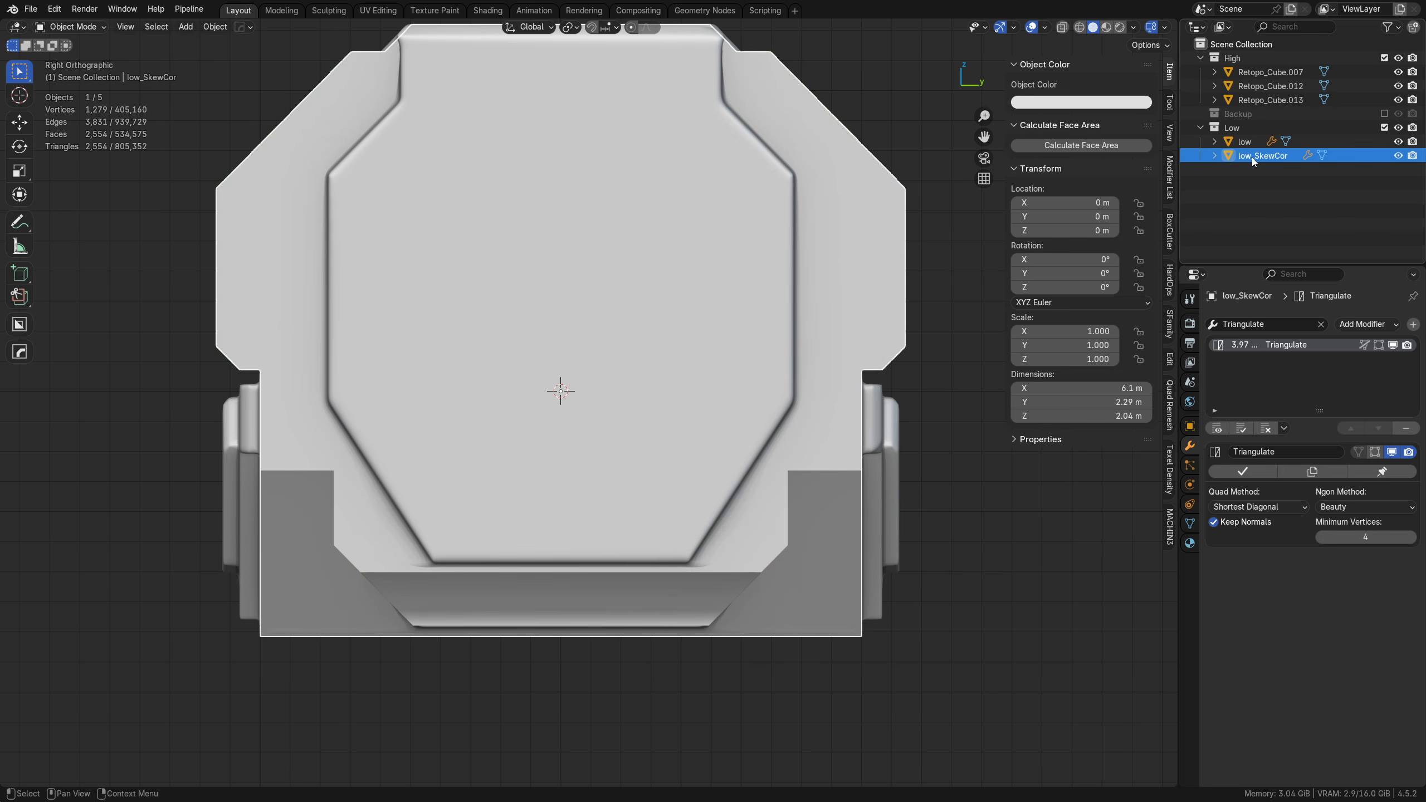
{"action": "left_click", "coordinate": [1397, 141]}
{"action": "left_click", "coordinate": [694, 402]}
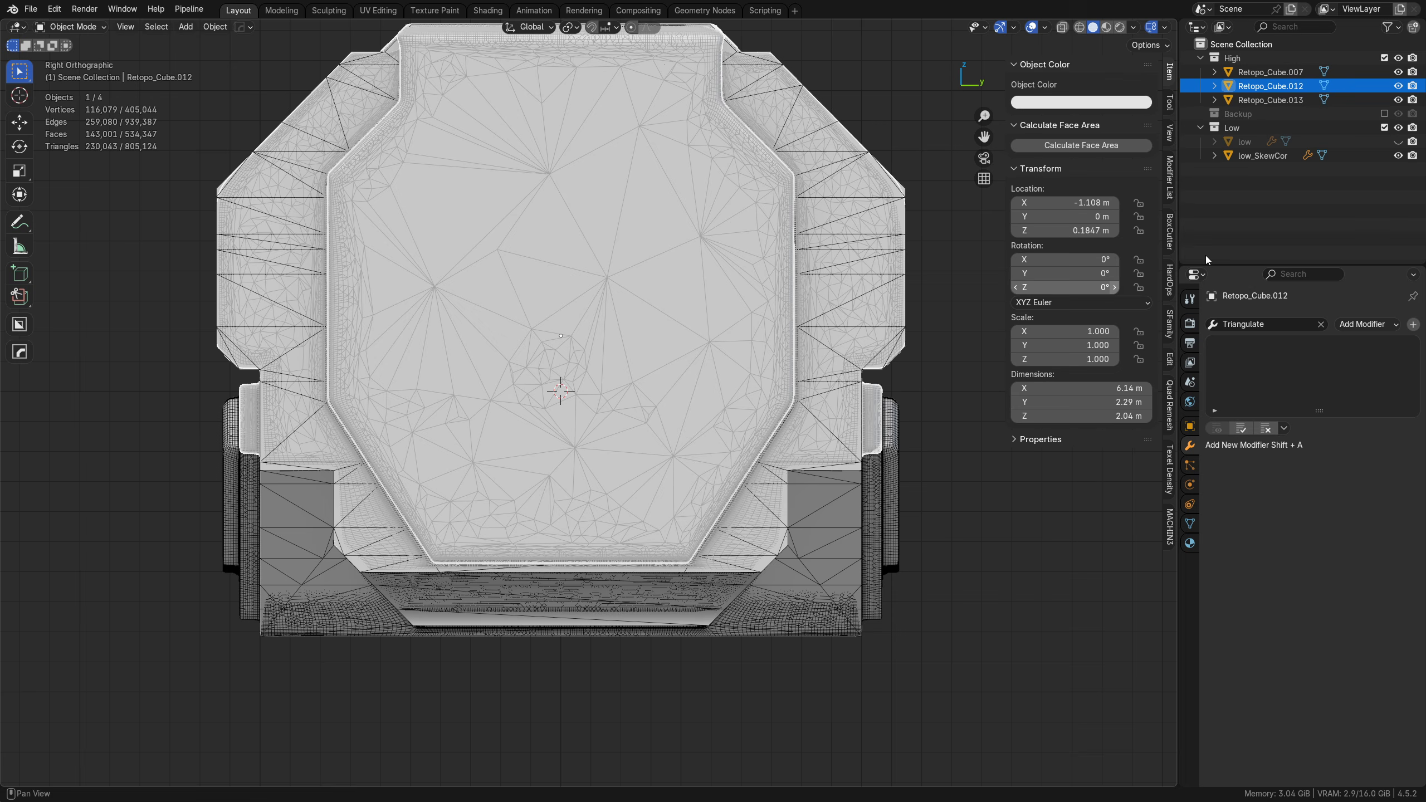
{"action": "left_click", "coordinate": [1383, 58]}
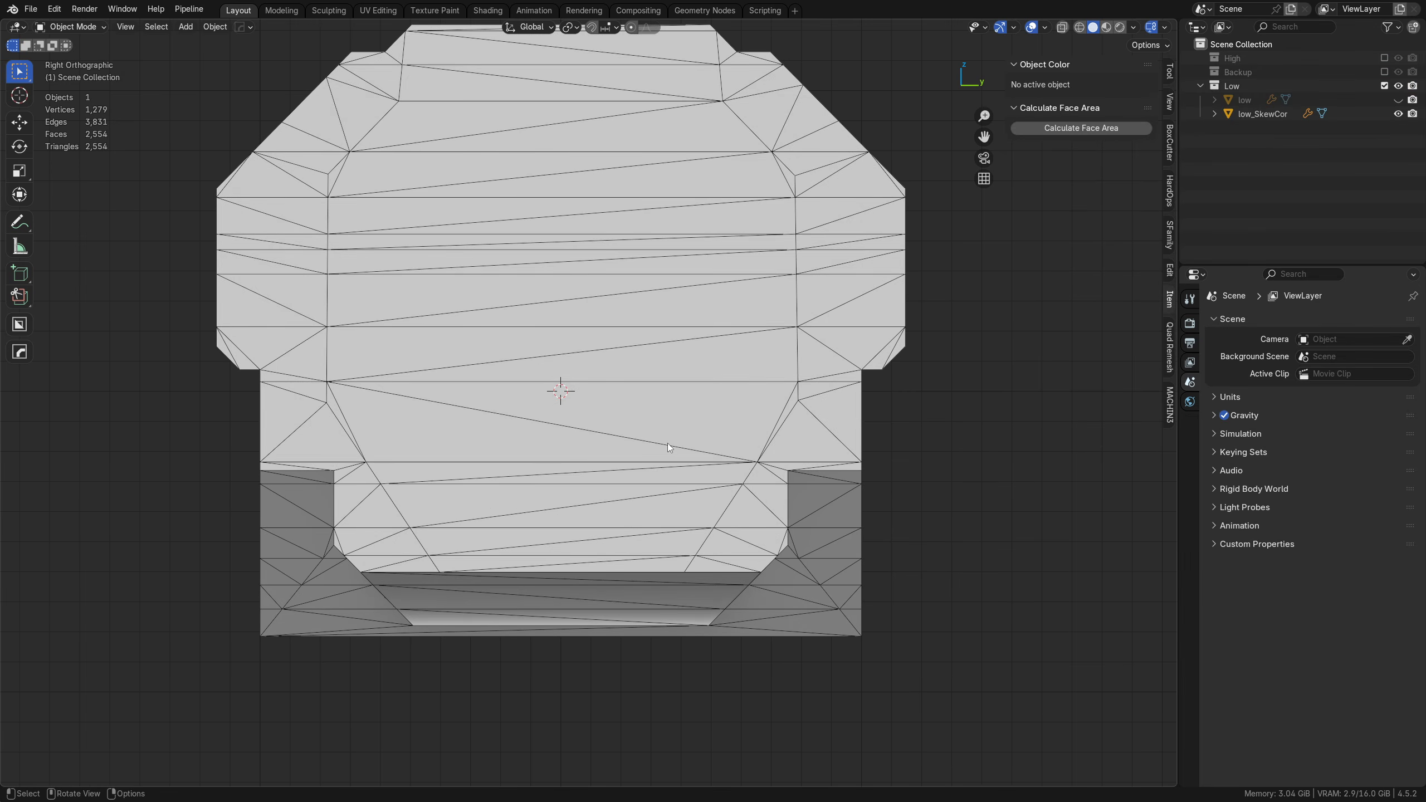
{"action": "left_click", "coordinate": [667, 444]}
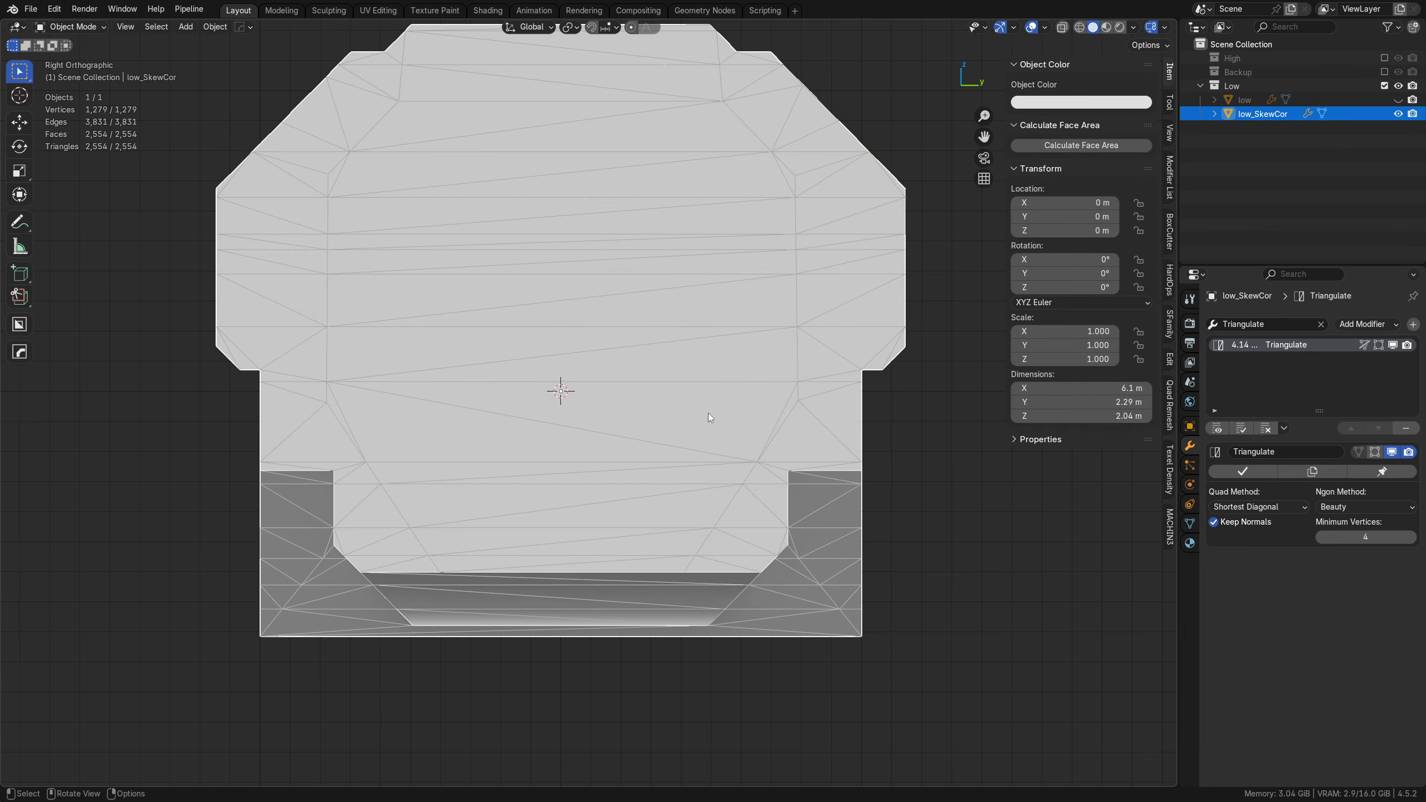
Step: Export the selected low_SkewCor mesh as FBX, overwriting low_SkewCor.fbx on the Desktop
{"action": "key", "text": "ctrl+s"}
{"action": "left_click", "coordinate": [762, 300]}
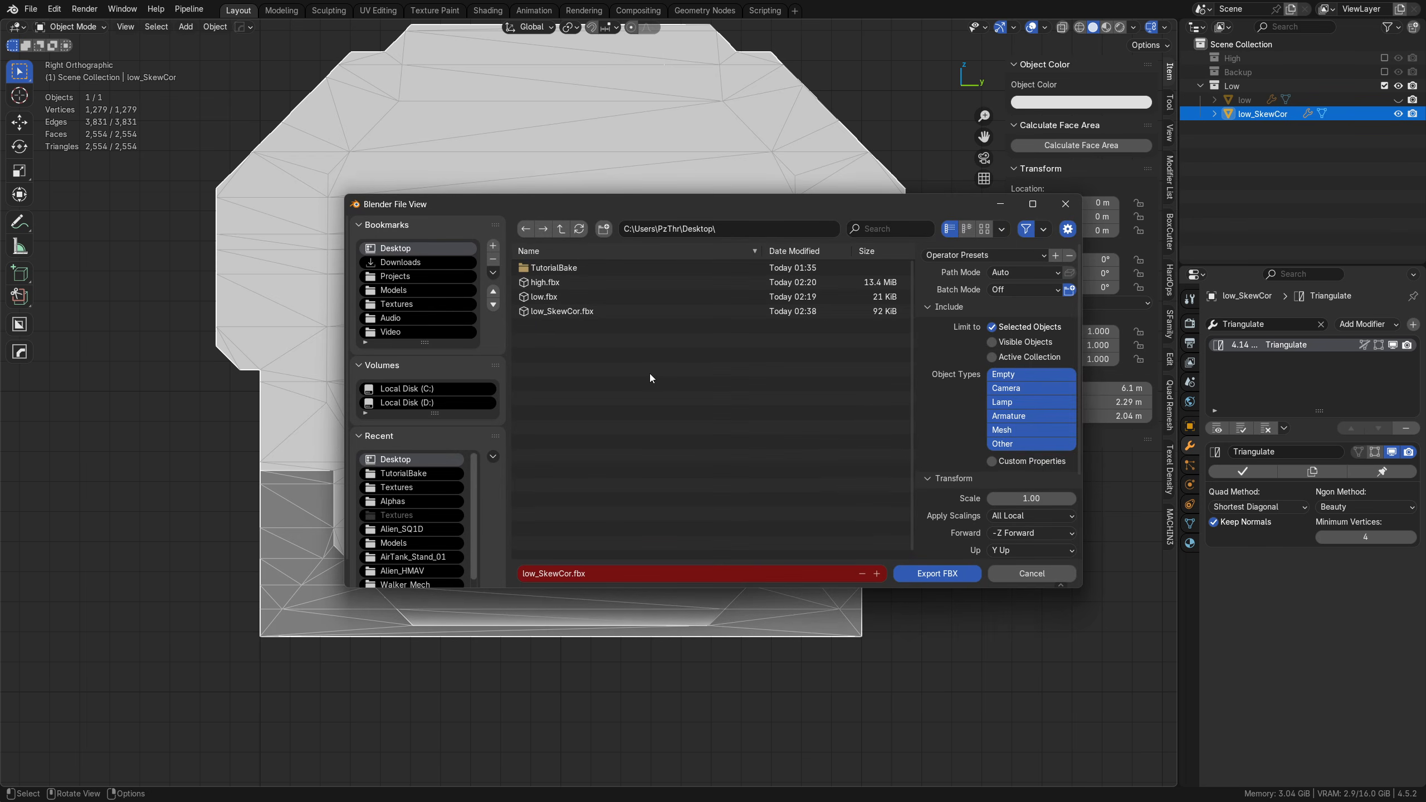
{"action": "double_click", "coordinate": [552, 314]}
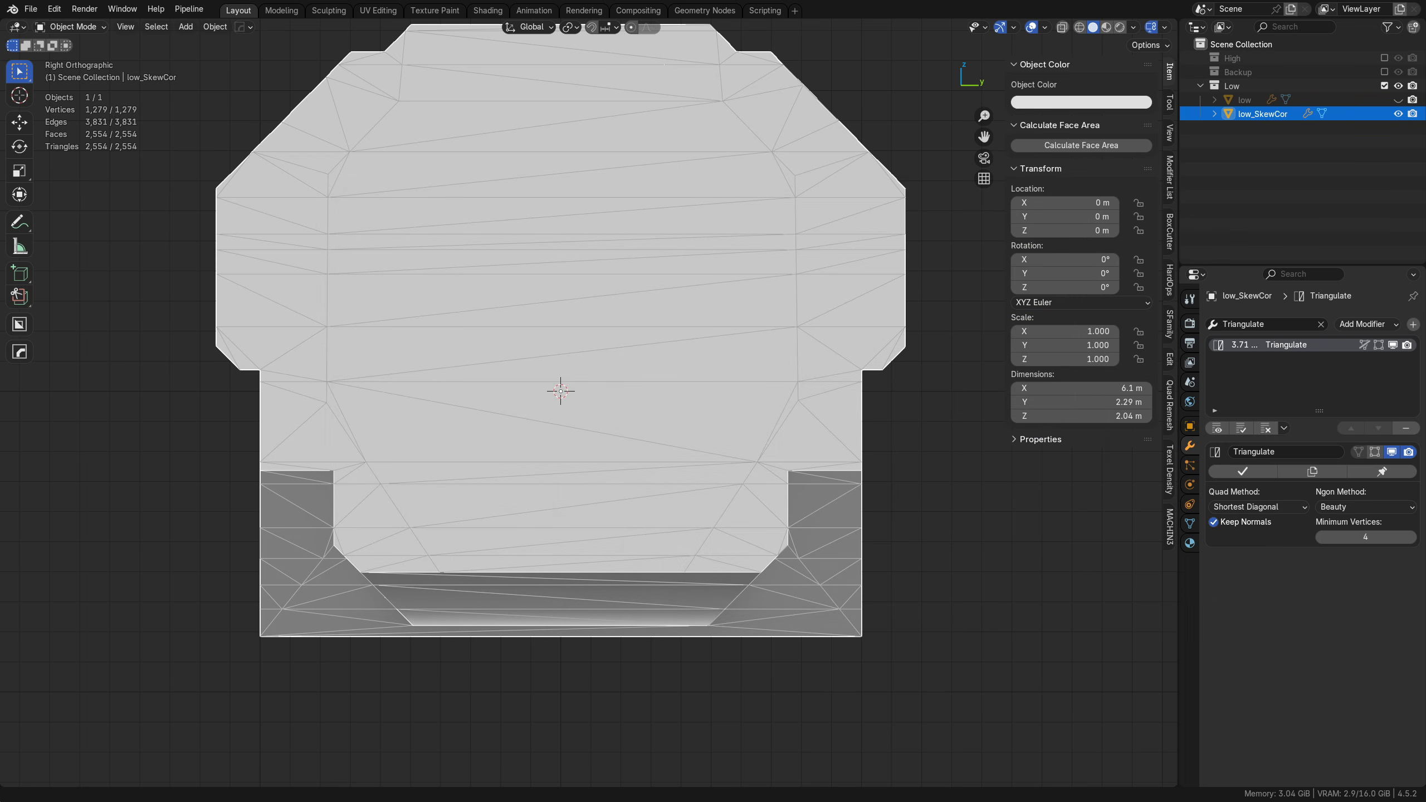
Step: Switch to Substance 3D Painter, rebake the selected mesh maps and inspect the hull's end face and side panels for skewing
{"action": "key", "text": "alt+Tab"}
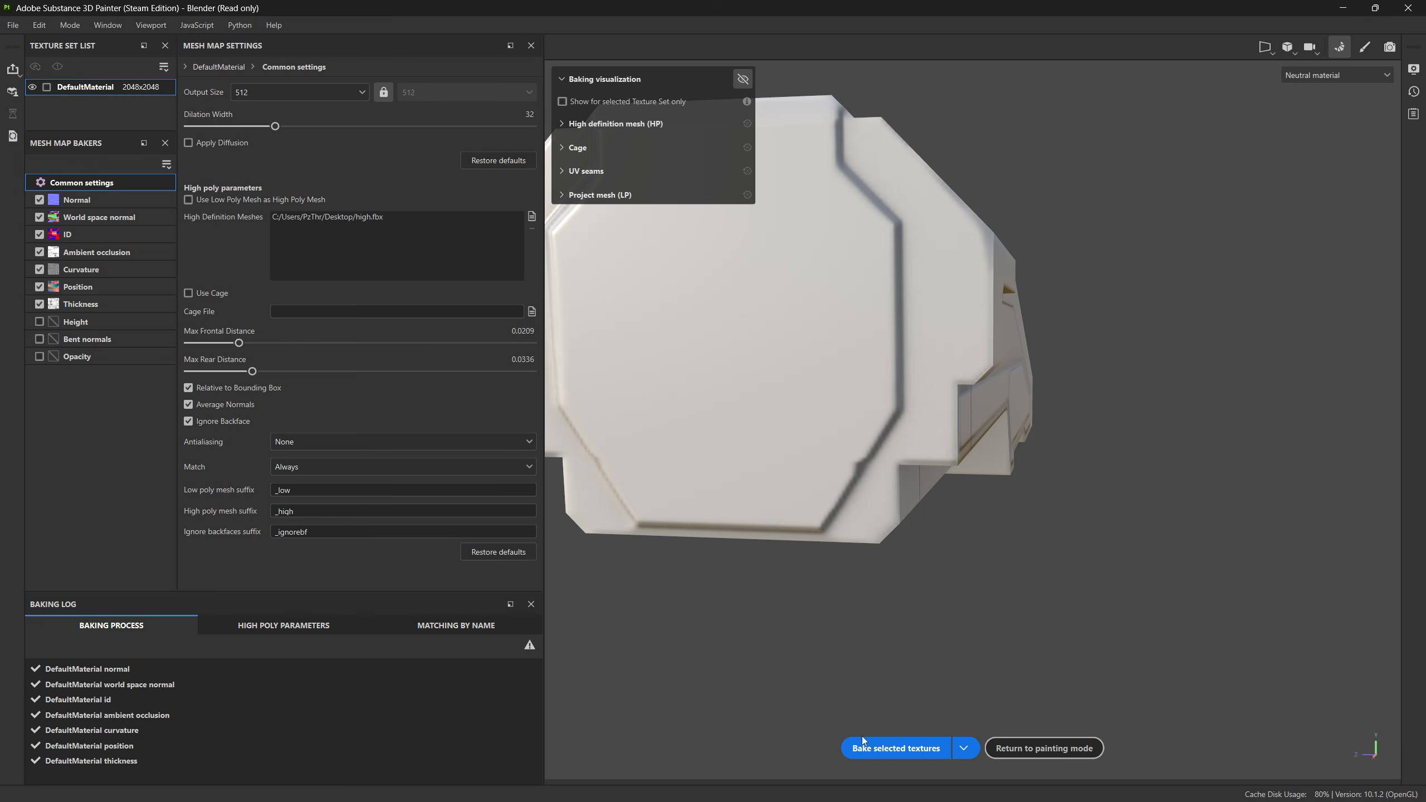
{"action": "left_click", "coordinate": [886, 751]}
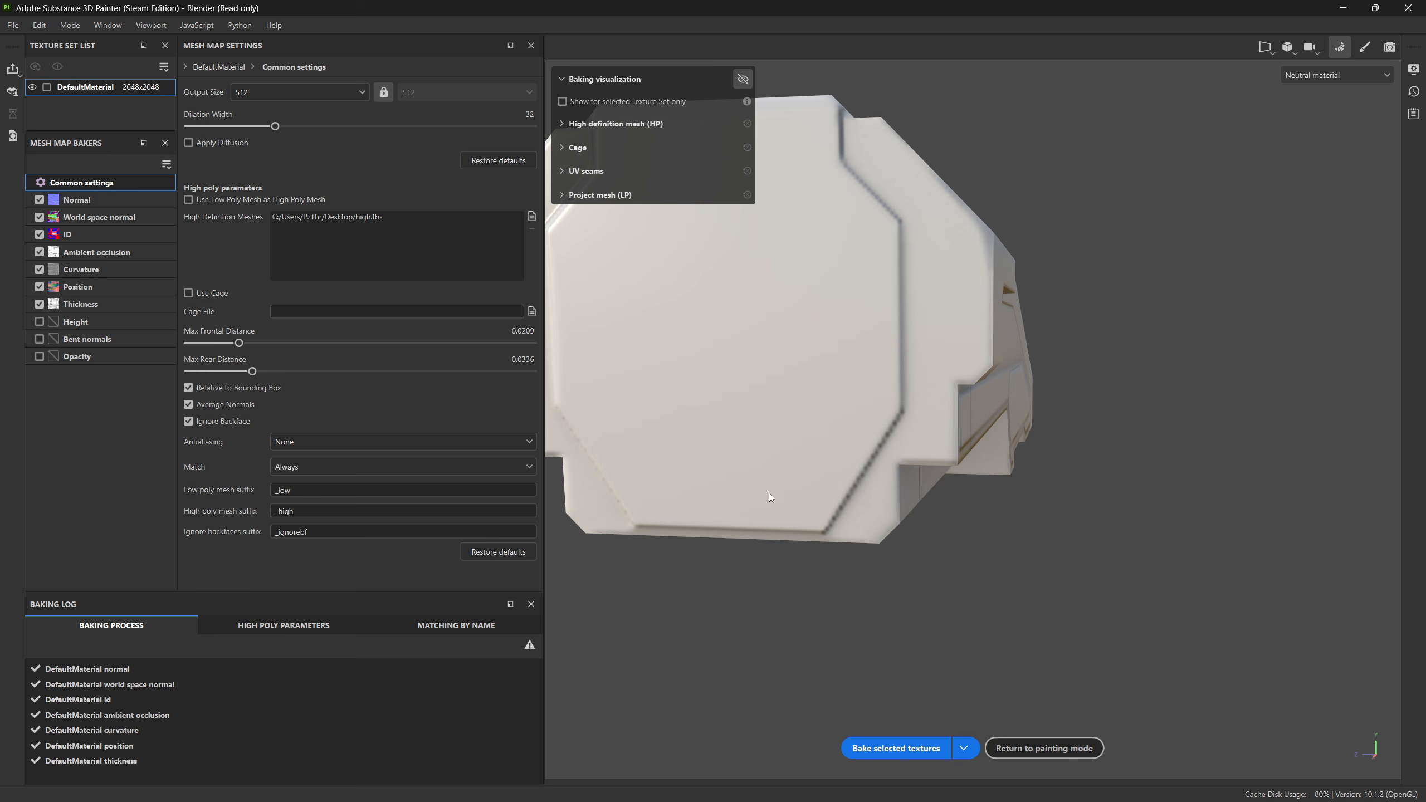
{"action": "mouse_move", "coordinate": [847, 470]}
{"action": "left_mouse_down", "text": "alt"}
{"action": "mouse_move", "coordinate": [935, 452]}
{"action": "mouse_move", "coordinate": [759, 453]}
{"action": "mouse_move", "coordinate": [871, 457]}
{"action": "left_mouse_up", "text": "alt"}
{"action": "scroll", "coordinate": [842, 441], "scroll_direction": "up", "scroll_amount": 3}
{"action": "left_click_drag", "start_coordinate": [755, 411], "coordinate": [803, 443], "text": "alt"}
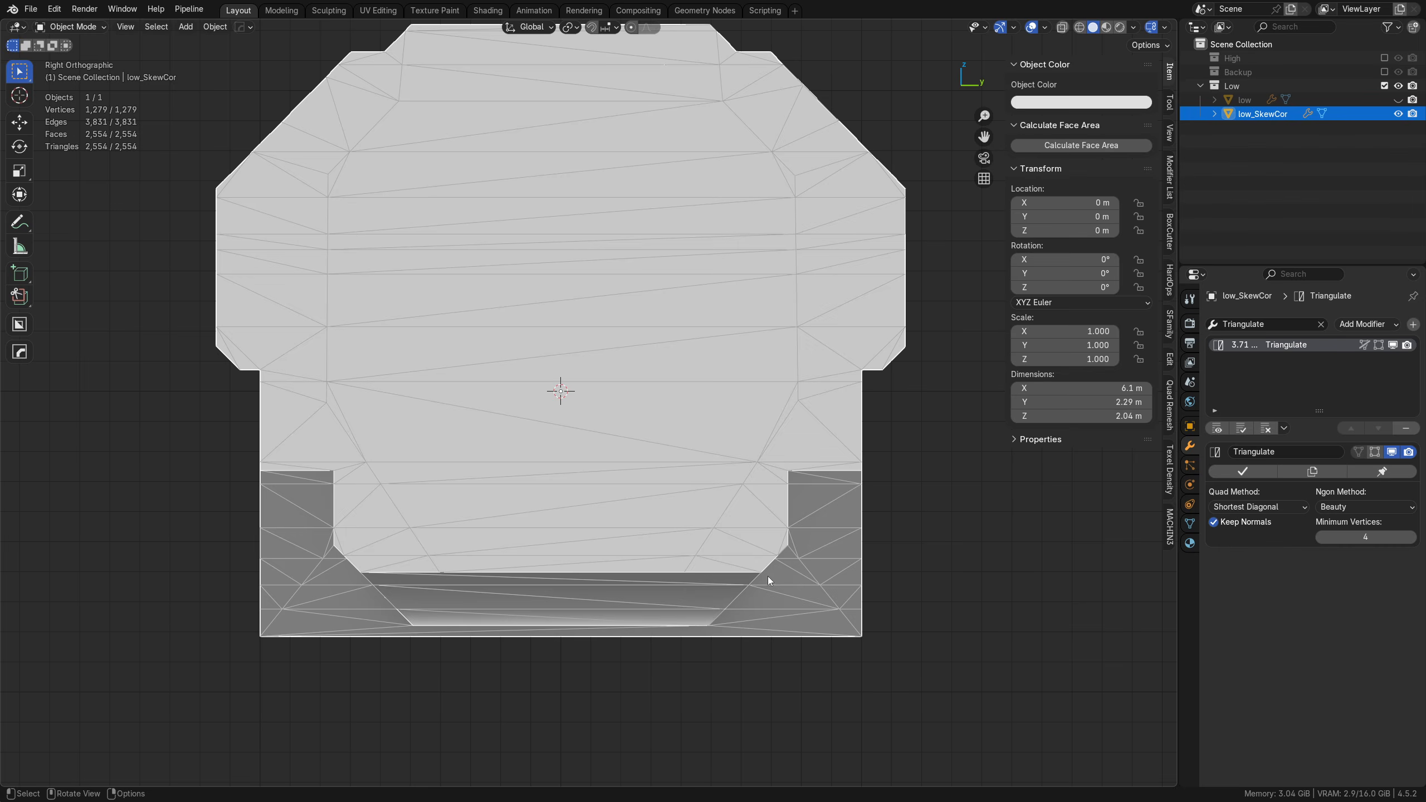
{"action": "mouse_move", "coordinate": [767, 576]}
{"action": "middle_mouse_down"}
{"action": "mouse_move", "coordinate": [577, 549]}
{"action": "mouse_move", "coordinate": [526, 524]}
{"action": "mouse_move", "coordinate": [671, 481]}
{"action": "mouse_move", "coordinate": [564, 492]}
{"action": "mouse_move", "coordinate": [577, 452]}
{"action": "mouse_move", "coordinate": [555, 416]}
{"action": "middle_mouse_up"}
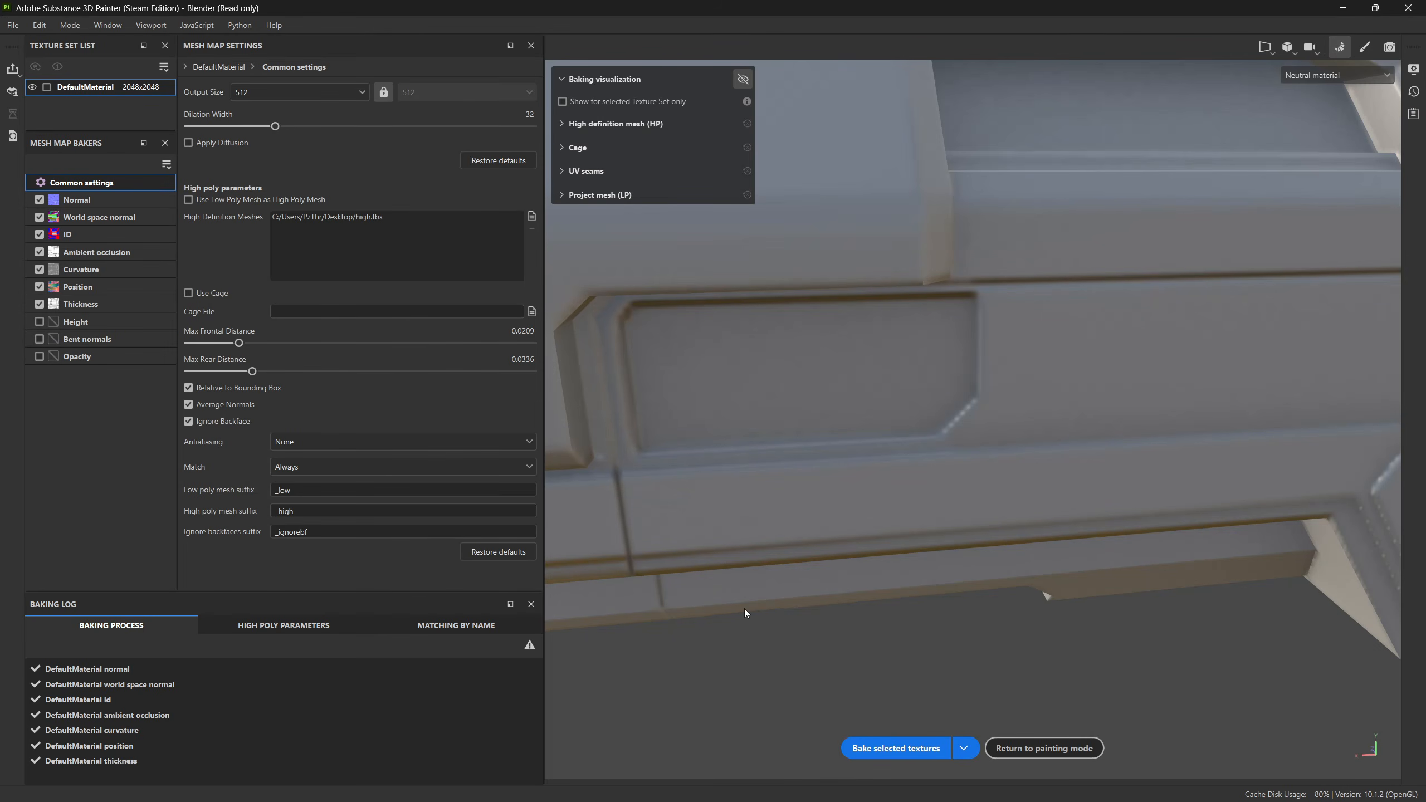
{"action": "scroll", "coordinate": [799, 523], "scroll_direction": "down", "scroll_amount": 3}
{"action": "left_click_drag", "start_coordinate": [831, 507], "coordinate": [884, 488], "text": "alt"}
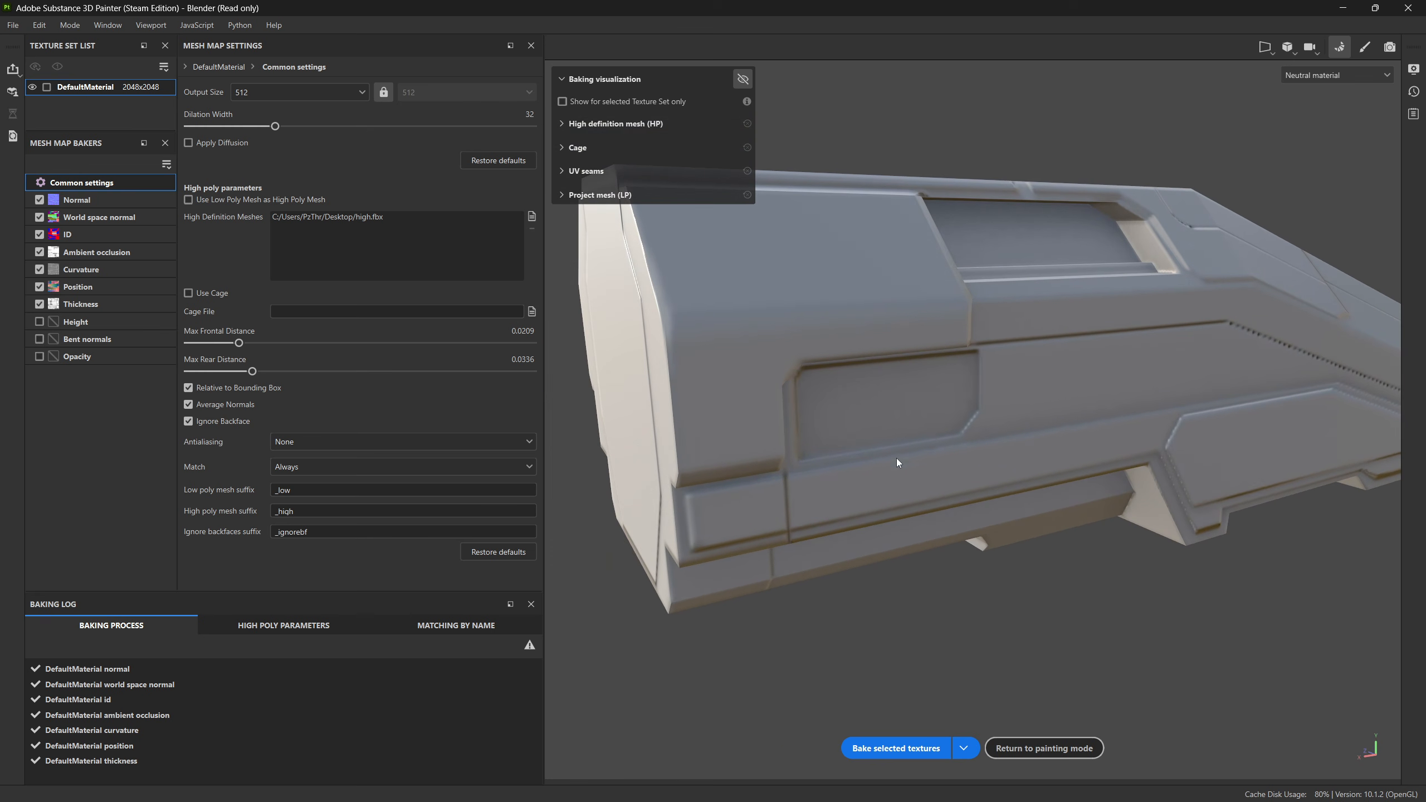
Step: Set the bake output size to 2048 with Supersampling 4x antialiasing and rebake the selected mesh maps
{"action": "left_click", "coordinate": [281, 94]}
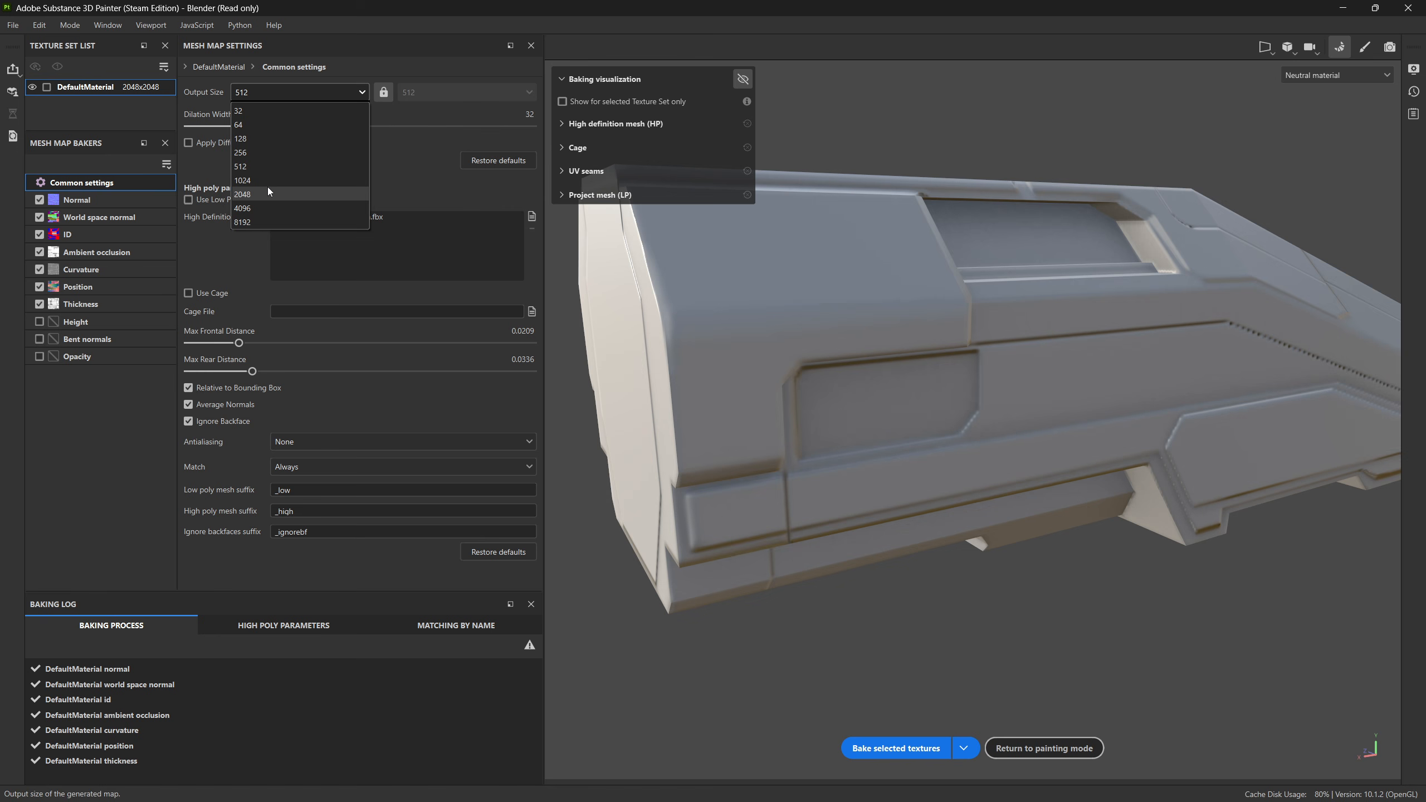
{"action": "left_click", "coordinate": [267, 187]}
{"action": "left_click", "coordinate": [280, 447]}
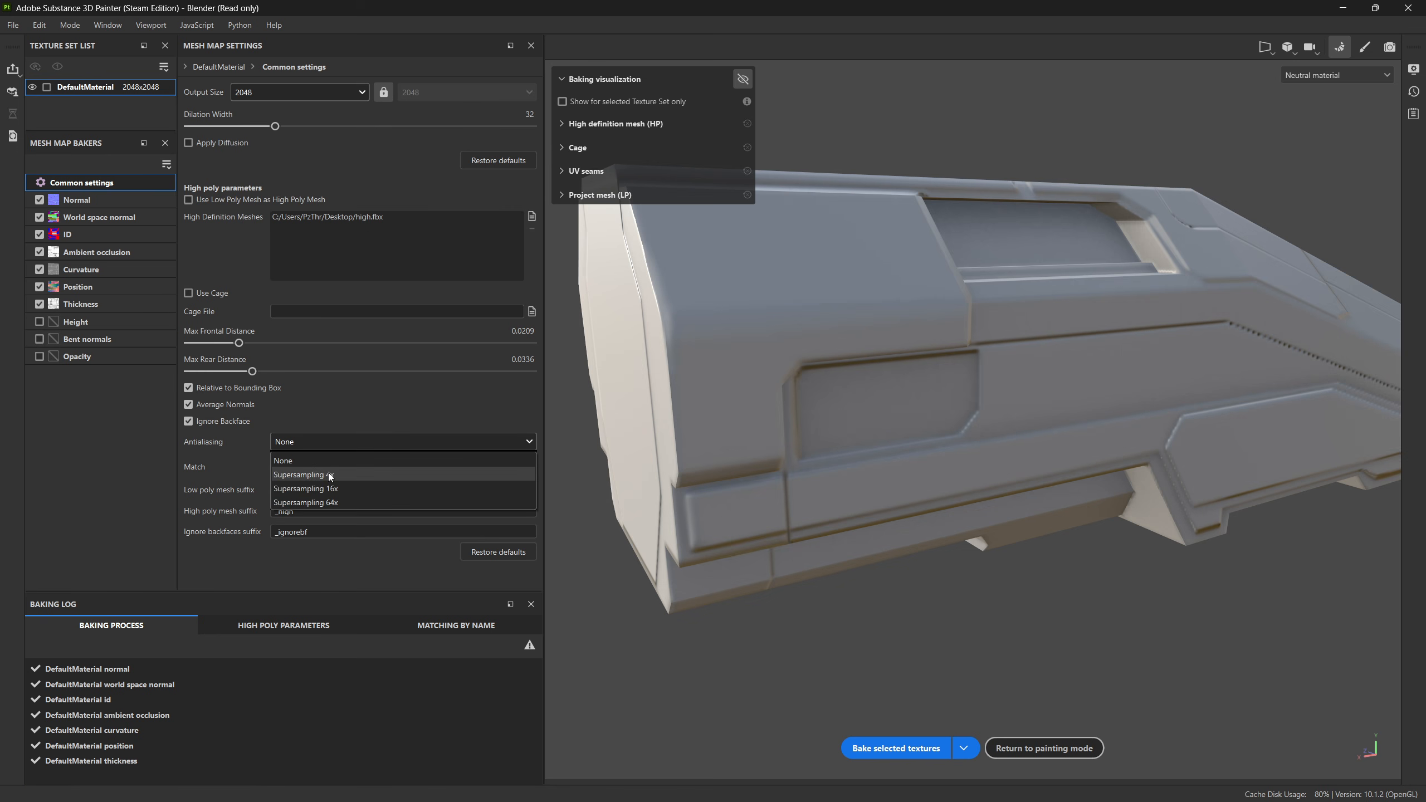
{"action": "left_click", "coordinate": [330, 478]}
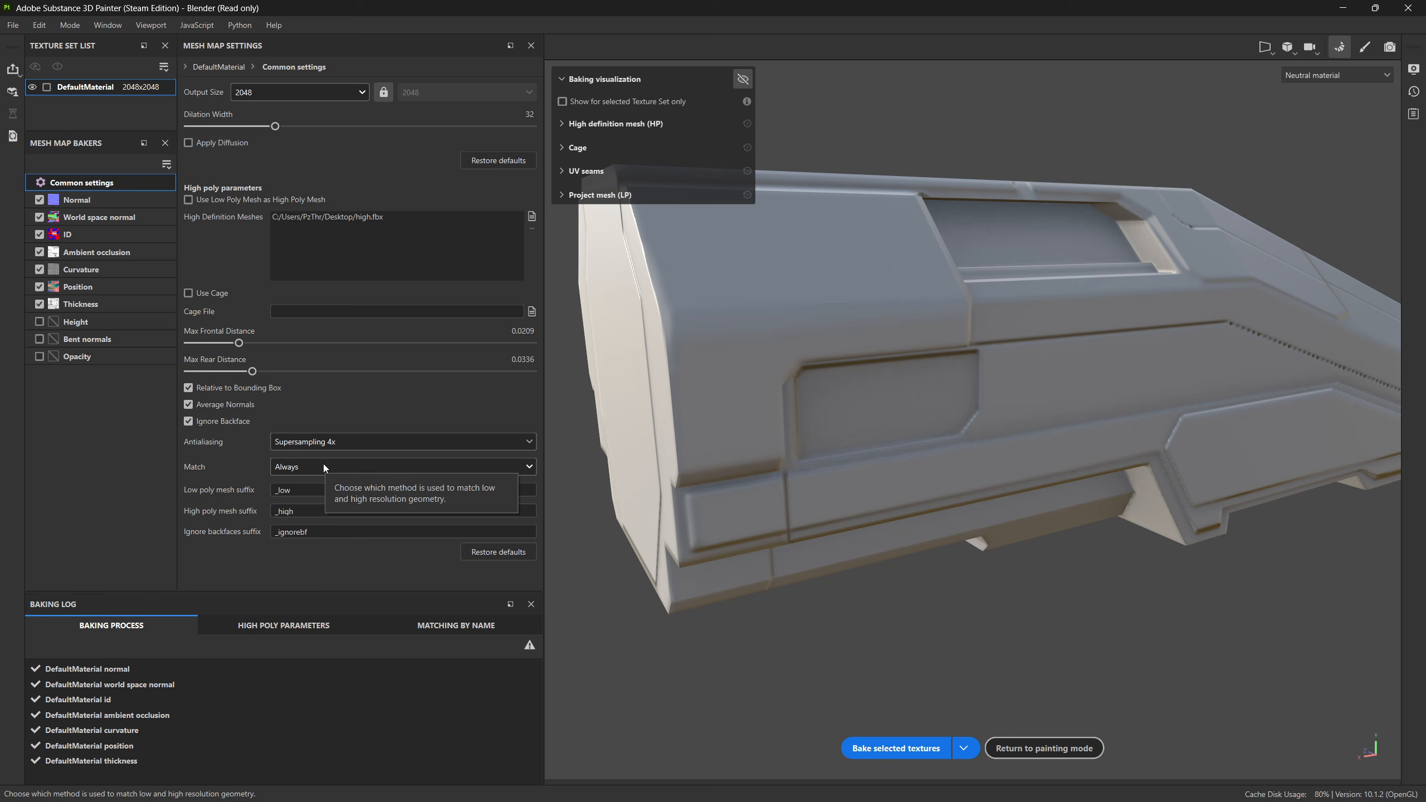
{"action": "mouse_move", "coordinate": [86, 238]}
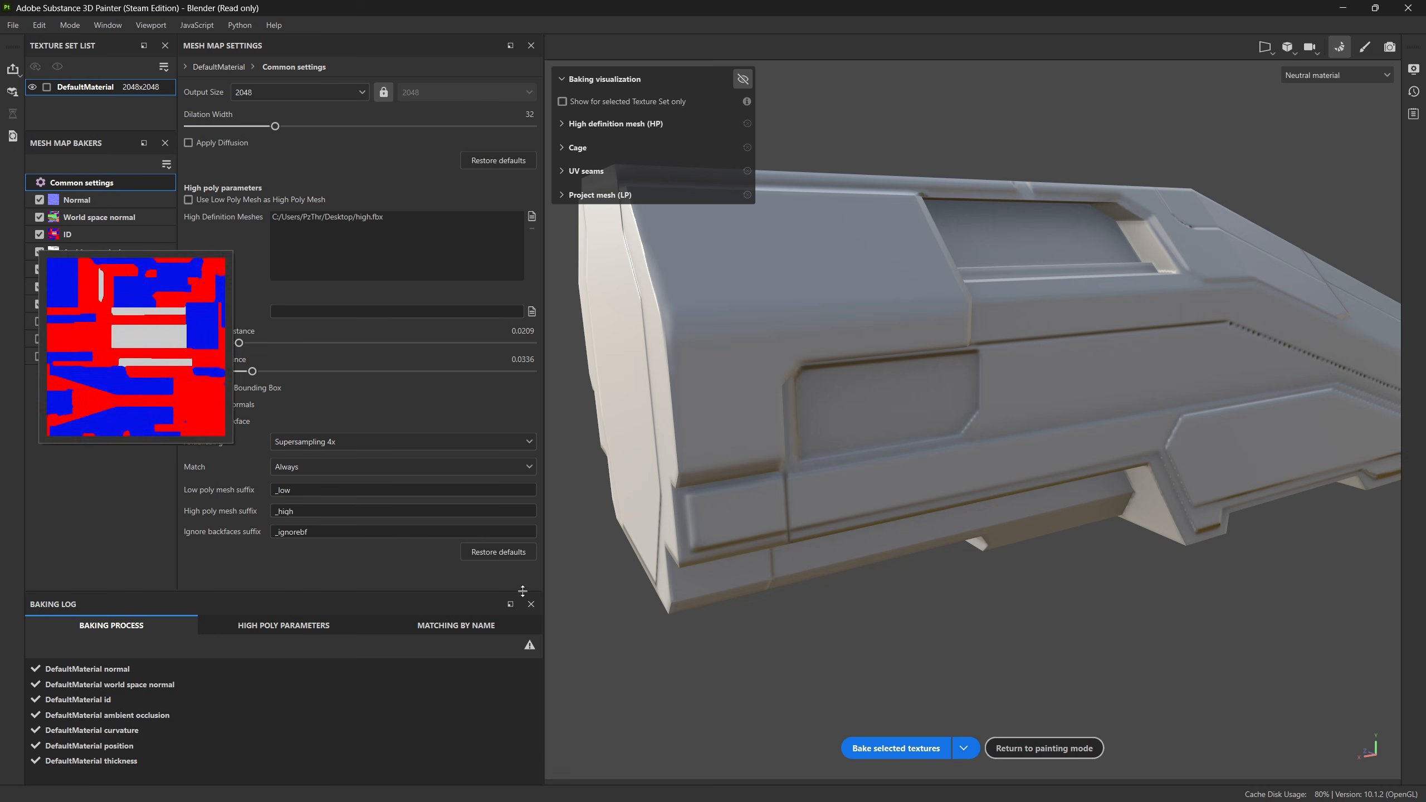
{"action": "left_click", "coordinate": [886, 748]}
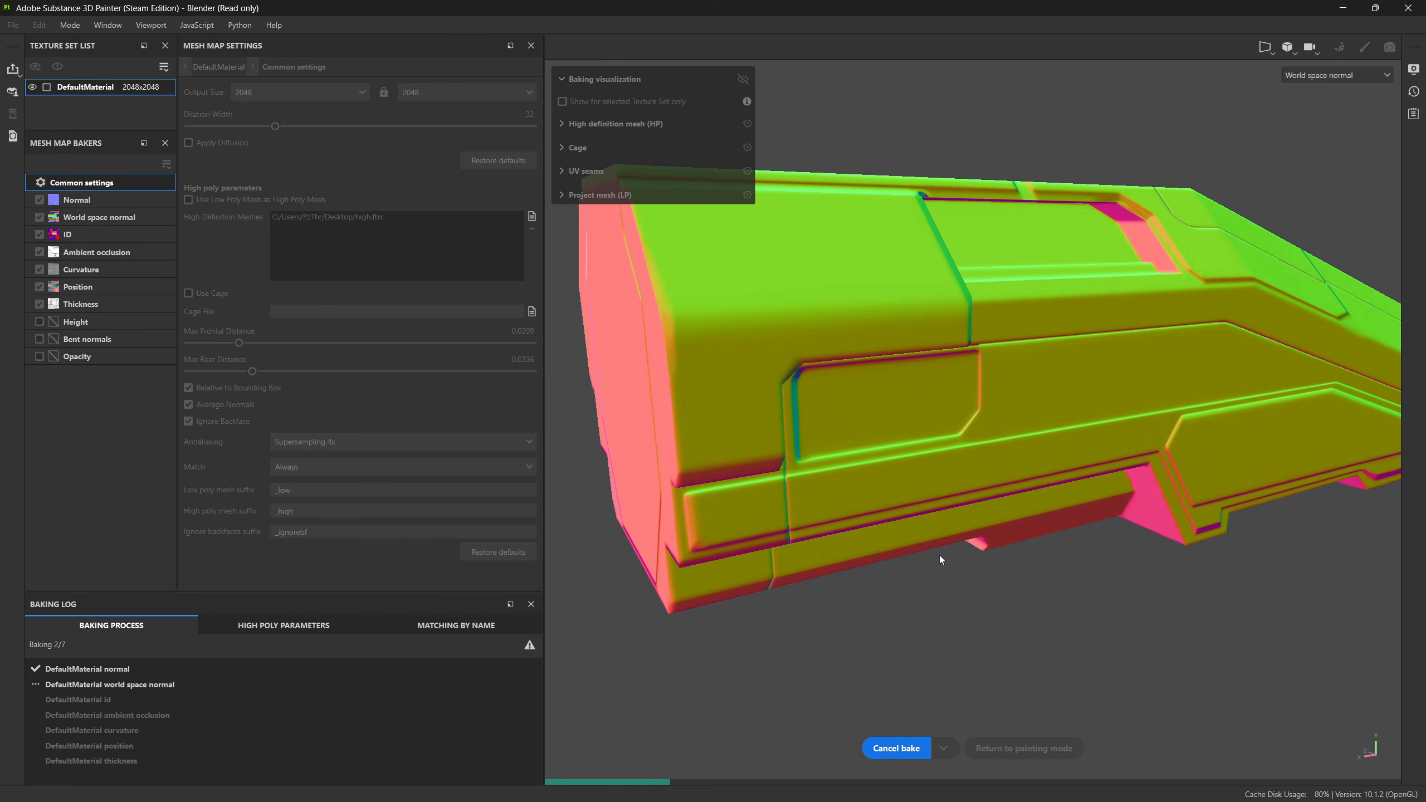
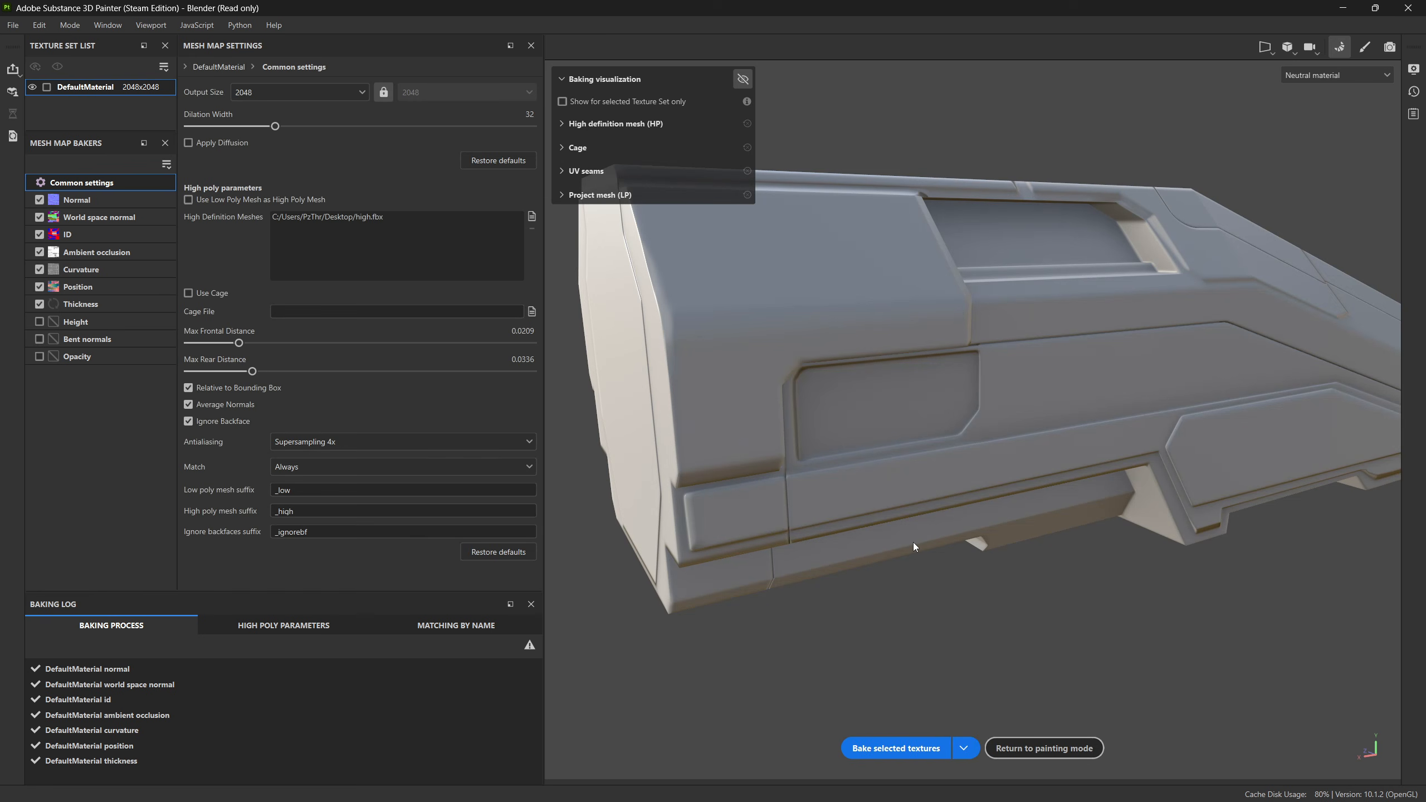
Step: Inspect the rebaked hull's end faces, side panels and top edges from several angles for shading and bake errors
{"action": "mouse_move", "coordinate": [1009, 516]}
{"action": "left_mouse_down", "text": "alt"}
{"action": "mouse_move", "coordinate": [831, 494]}
{"action": "mouse_move", "coordinate": [853, 503]}
{"action": "mouse_move", "coordinate": [949, 505]}
{"action": "mouse_move", "coordinate": [828, 468]}
{"action": "mouse_move", "coordinate": [860, 475]}
{"action": "mouse_move", "coordinate": [1018, 392]}
{"action": "mouse_move", "coordinate": [795, 450]}
{"action": "mouse_move", "coordinate": [783, 399]}
{"action": "left_mouse_up", "text": "alt"}
{"action": "left_click_drag", "start_coordinate": [1036, 645], "coordinate": [990, 500], "text": "alt"}
{"action": "scroll", "coordinate": [1070, 472], "scroll_direction": "up", "scroll_amount": 5}
{"action": "left_click_drag", "start_coordinate": [1069, 472], "coordinate": [869, 421], "text": "alt"}
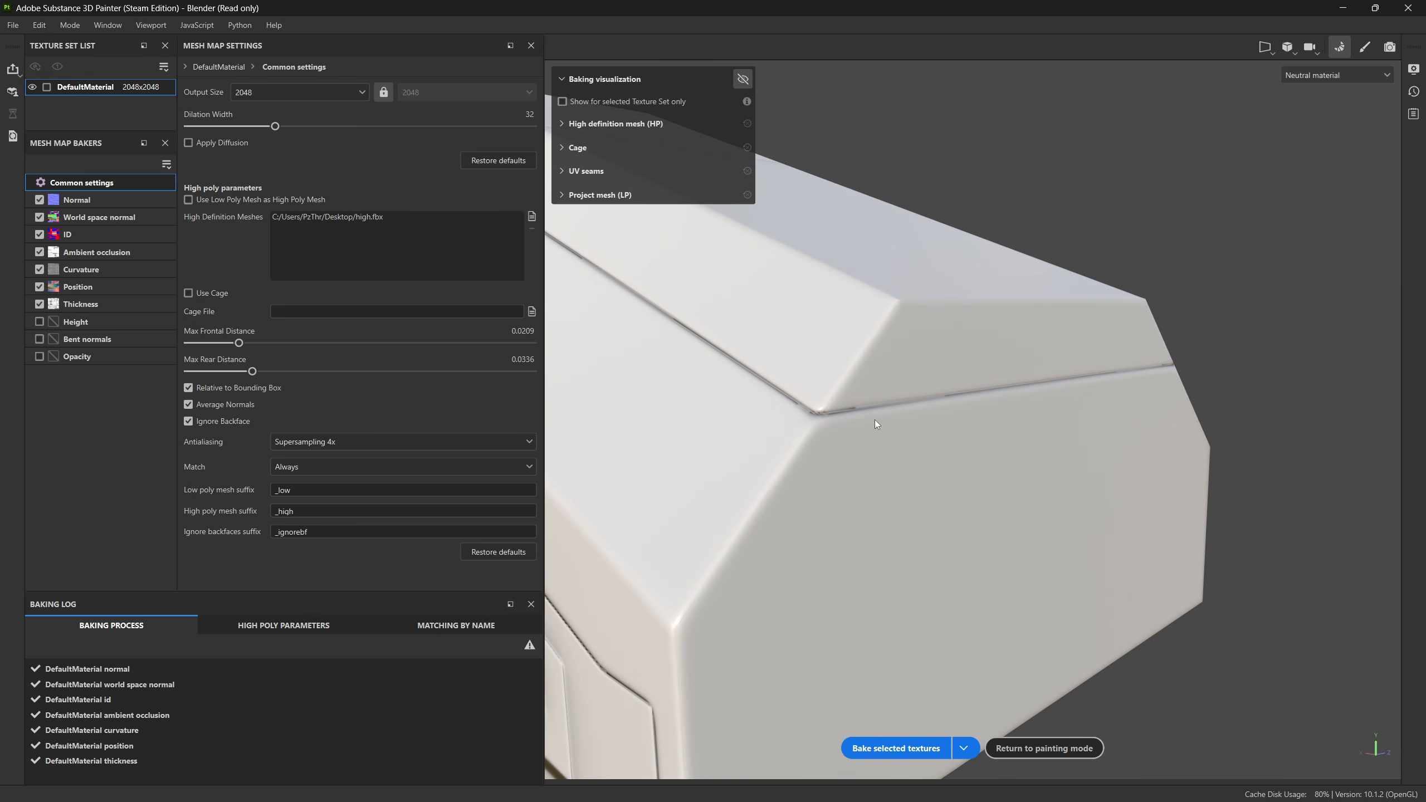
{"action": "scroll", "coordinate": [898, 563], "scroll_direction": "down", "scroll_amount": 5}
{"action": "left_click_drag", "start_coordinate": [897, 563], "coordinate": [948, 539], "text": "alt"}
{"action": "scroll", "coordinate": [909, 494], "scroll_direction": "down", "scroll_amount": 3}
{"action": "left_click_drag", "start_coordinate": [887, 488], "coordinate": [954, 470], "text": "alt"}
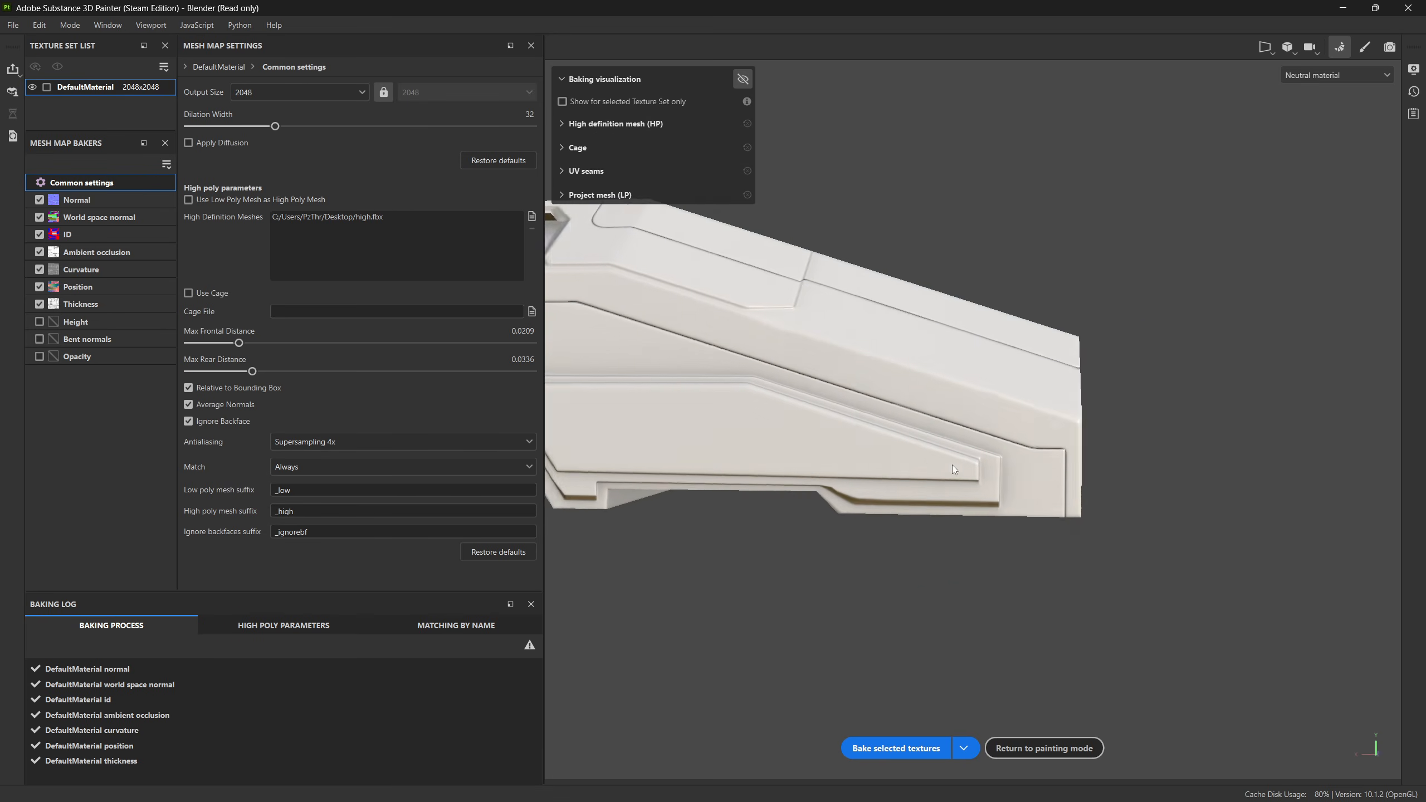
{"action": "middle_click_drag", "start_coordinate": [729, 475], "coordinate": [1234, 475], "text": "alt"}
{"action": "left_click_drag", "start_coordinate": [795, 475], "coordinate": [907, 477], "text": "alt"}
{"action": "middle_click_drag", "start_coordinate": [875, 478], "coordinate": [910, 500], "text": "alt"}
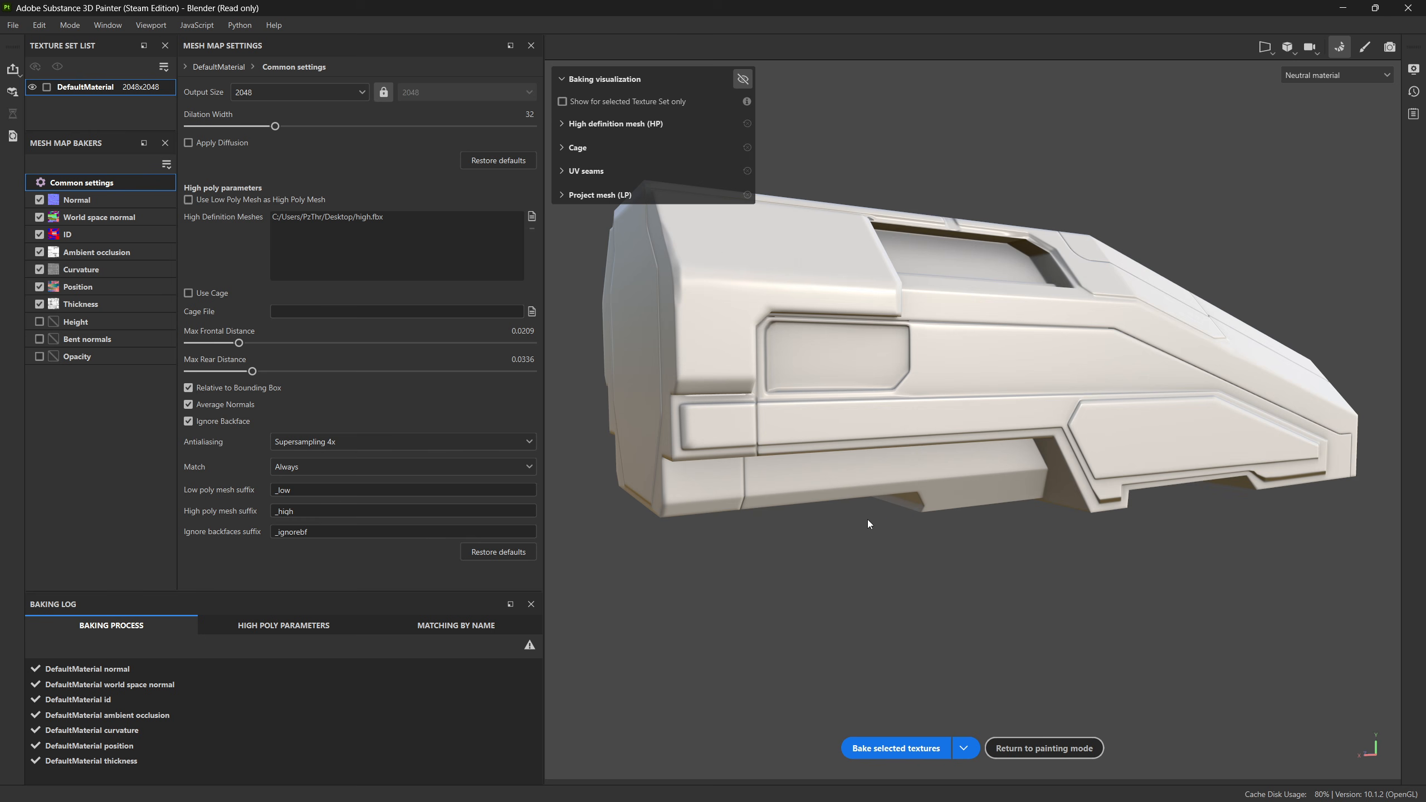
{"action": "left_click_drag", "start_coordinate": [868, 524], "coordinate": [1036, 576], "text": "alt"}
{"action": "left_click_drag", "start_coordinate": [834, 497], "coordinate": [893, 446], "text": "alt"}
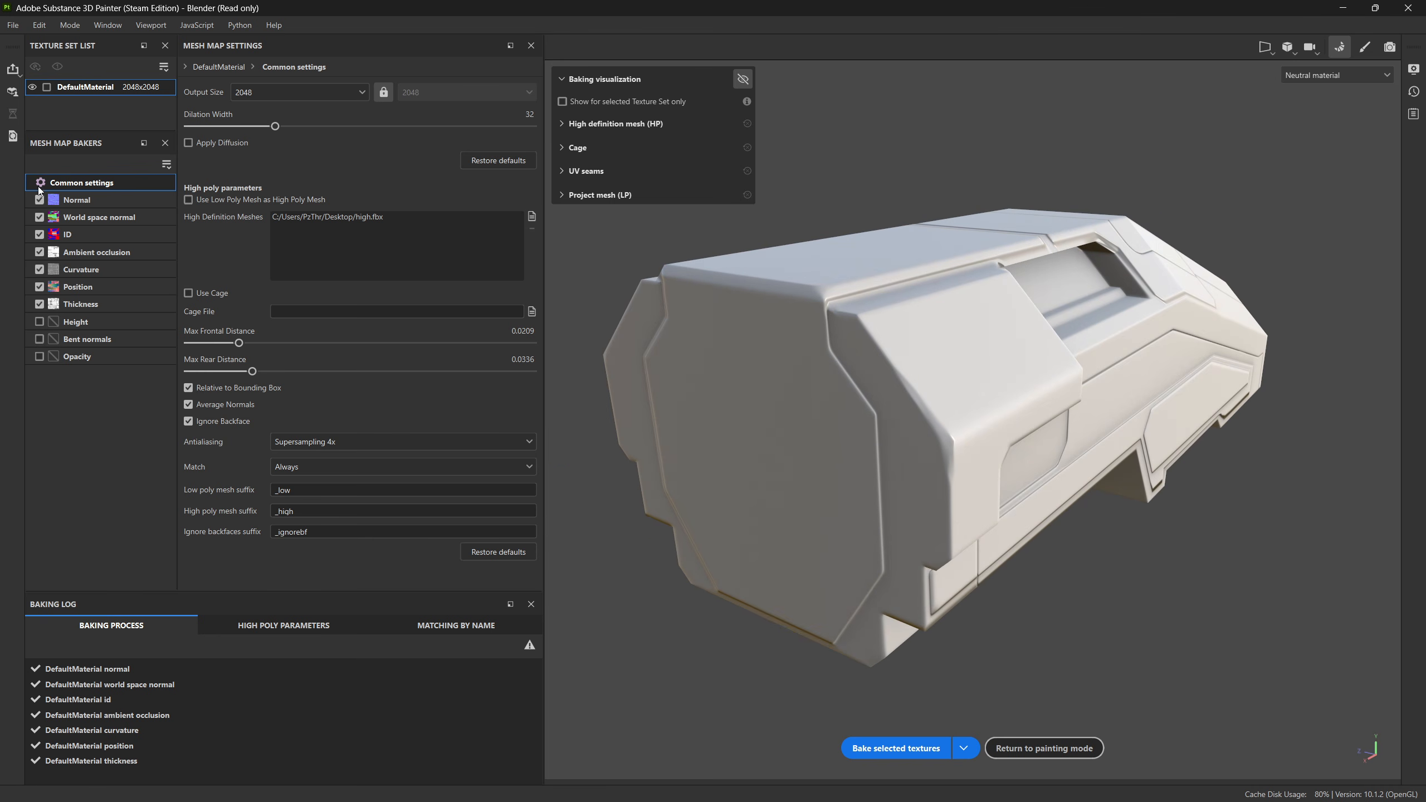
Step: Disable every mesh map baker except ID so that only the ID map is baked
{"action": "left_click", "coordinate": [39, 269]}
{"action": "left_click", "coordinate": [40, 286]}
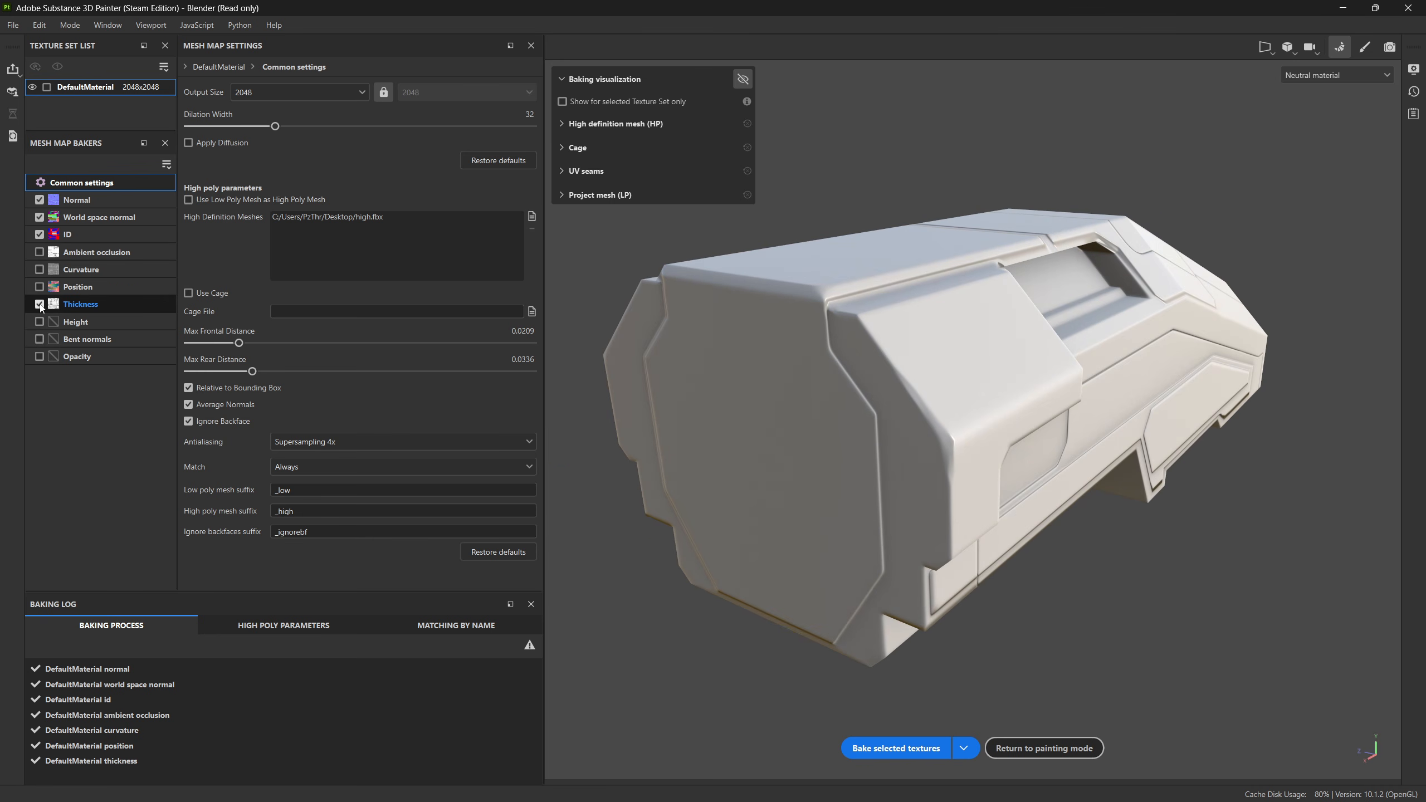
{"action": "left_click", "coordinate": [39, 304]}
{"action": "left_click", "coordinate": [40, 217]}
{"action": "left_click", "coordinate": [40, 199]}
{"action": "left_click", "coordinate": [58, 234]}
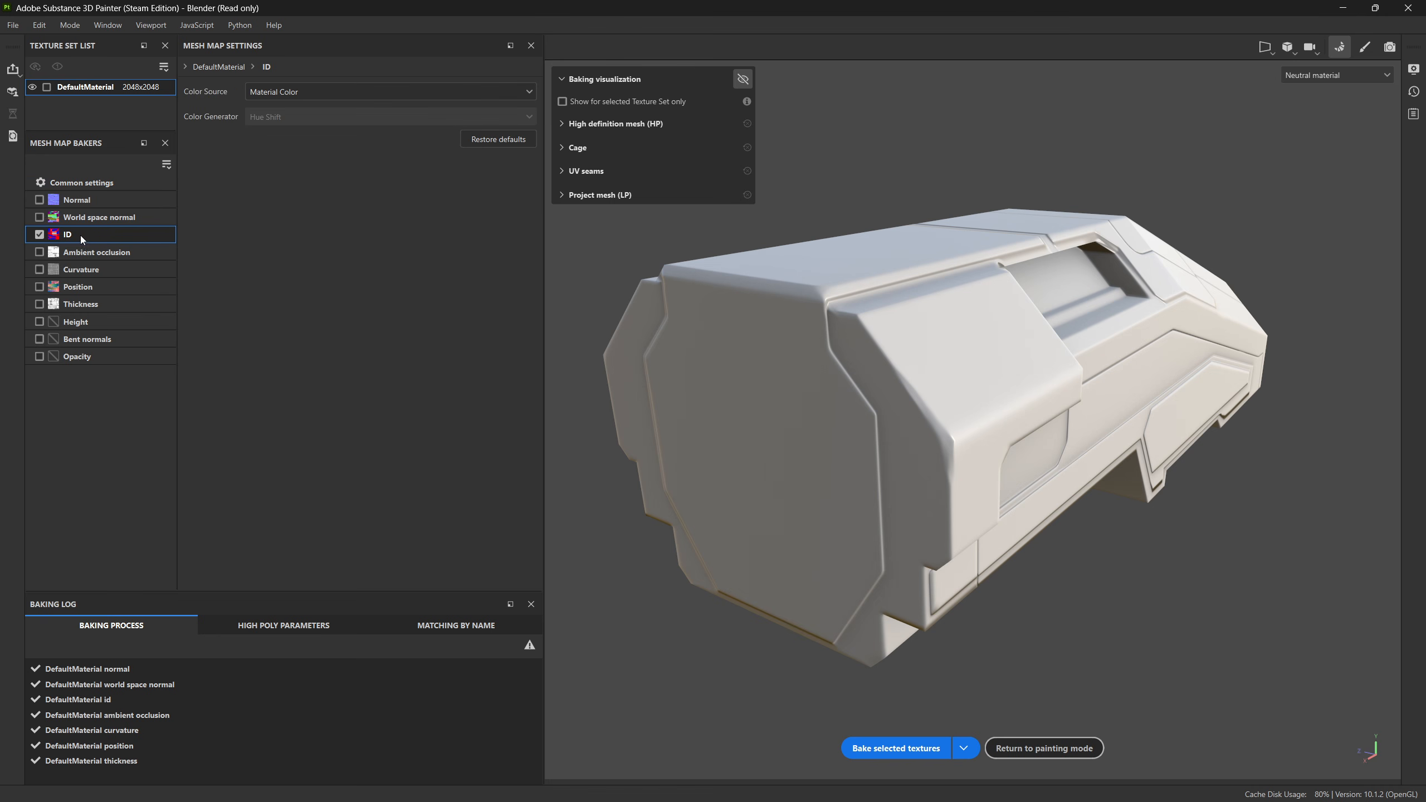
Step: Set the common bake output size to 4096 and rebake the ID map
{"action": "left_click", "coordinate": [92, 183]}
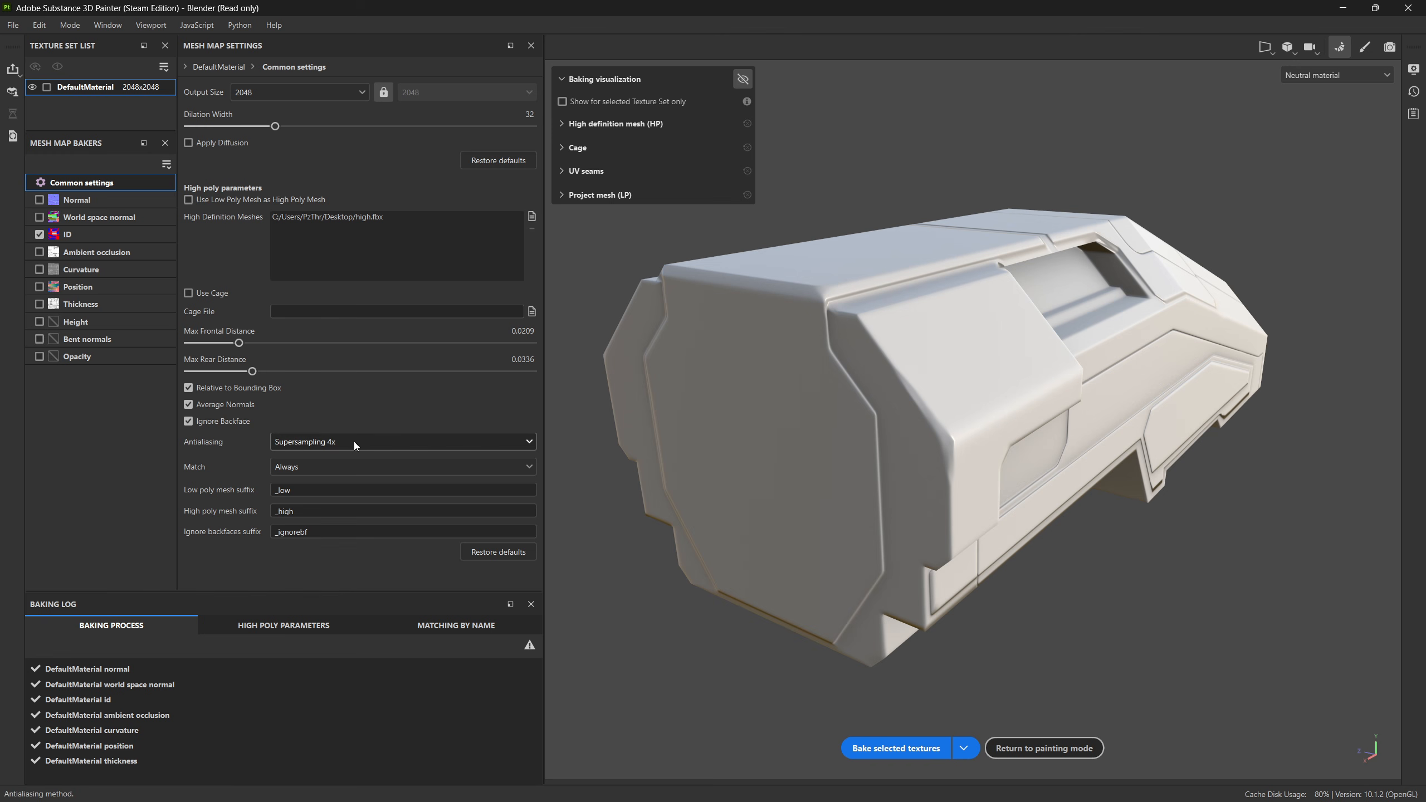
{"action": "left_click", "coordinate": [280, 101]}
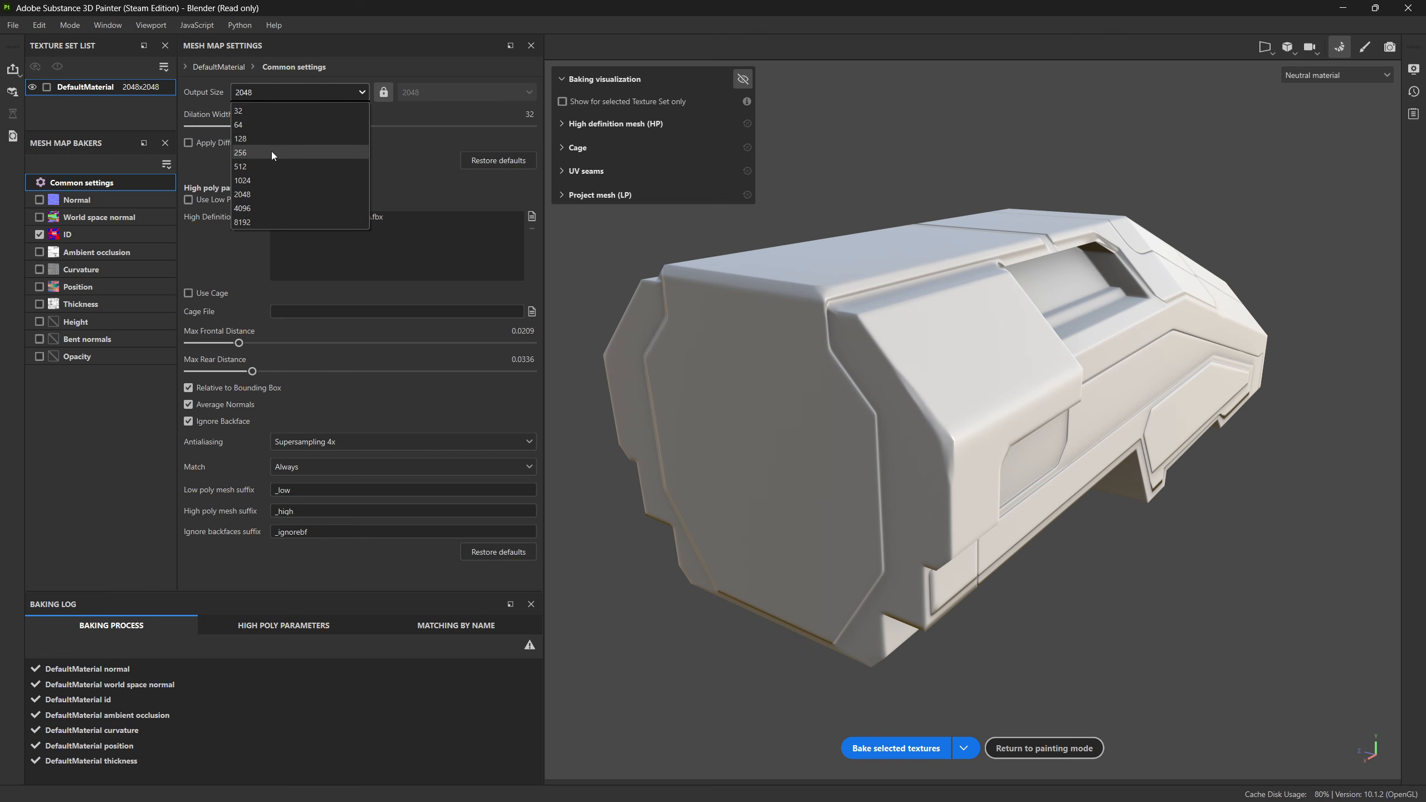
{"action": "left_click", "coordinate": [264, 207]}
{"action": "left_click", "coordinate": [896, 748]}
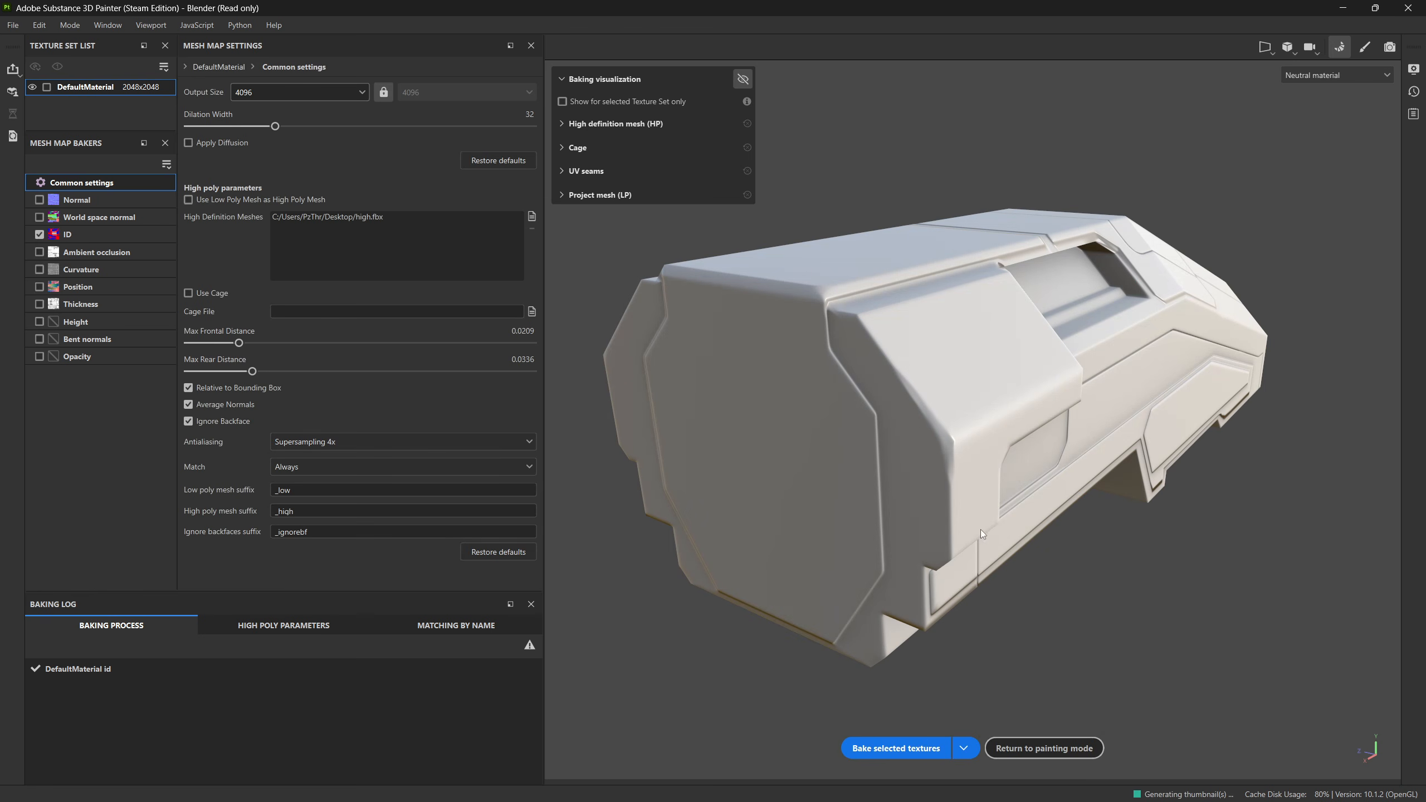
Step: Return to painting mode and delete the default paint layer, Layer 1
{"action": "left_click", "coordinate": [1044, 748]}
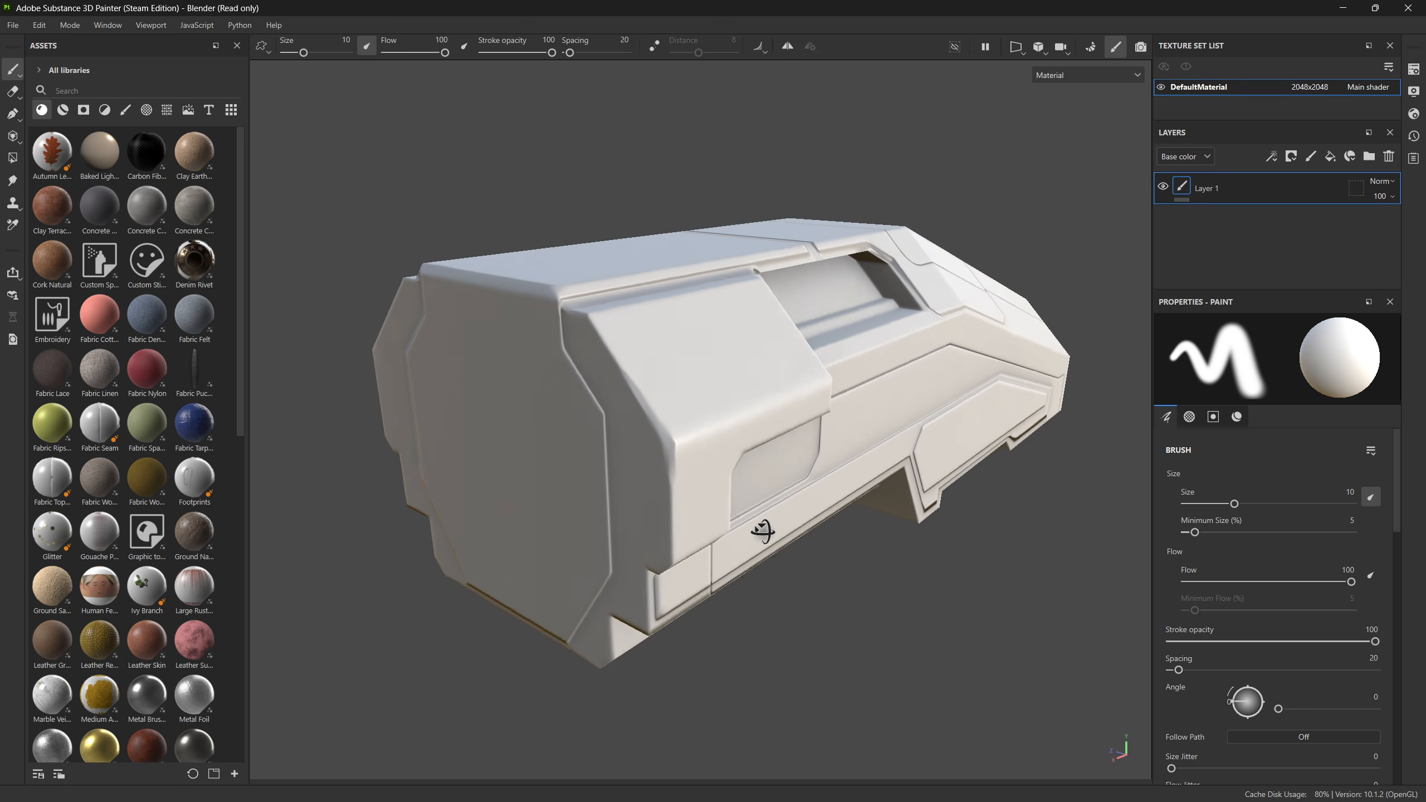
{"action": "left_click", "coordinate": [1390, 157]}
{"action": "middle_click_drag", "start_coordinate": [758, 561], "coordinate": [666, 501], "text": "alt"}
{"action": "left_click_drag", "start_coordinate": [666, 501], "coordinate": [697, 497], "text": "alt"}
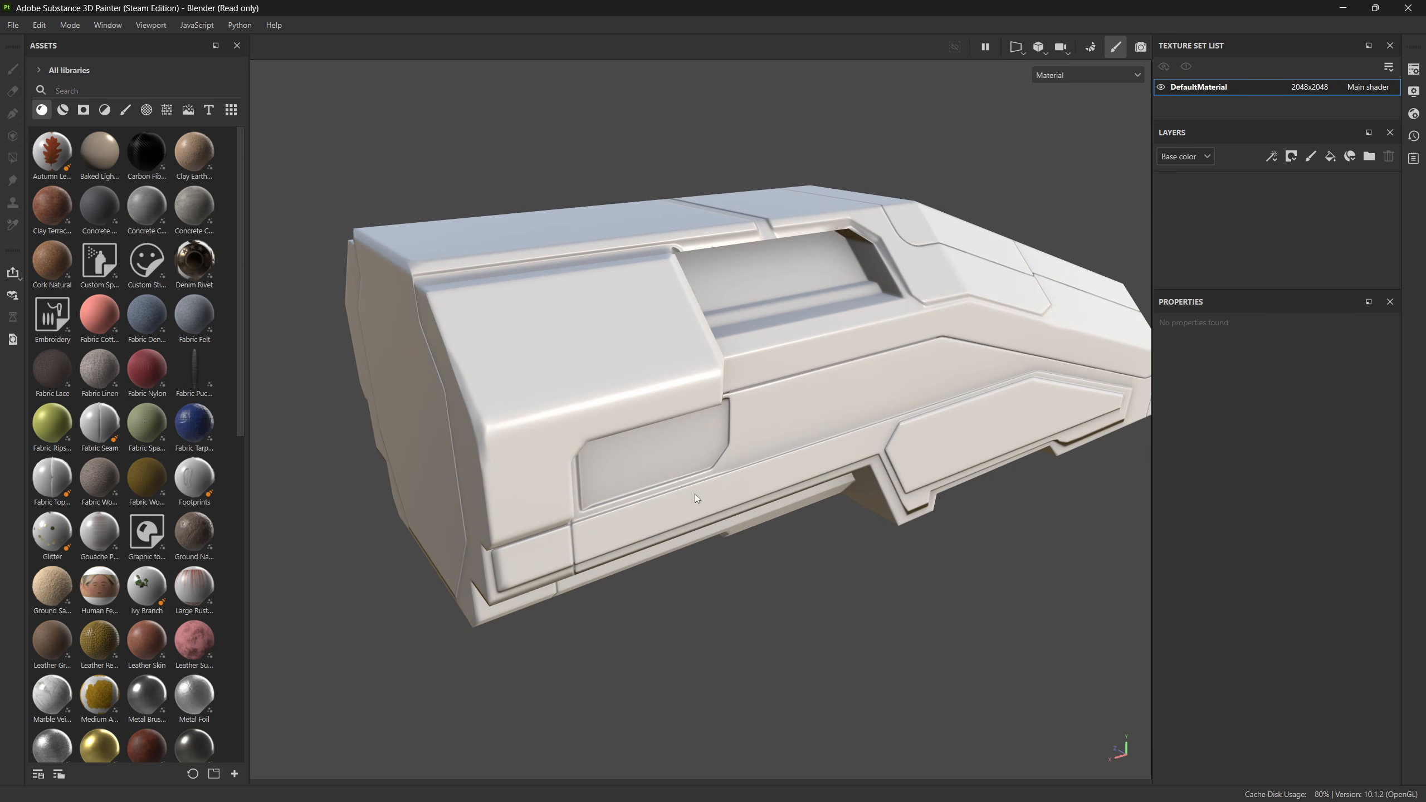
Step: Add a fill layer with a color selection mask that picks the light grey ID colour of the sloped front panel
{"action": "left_click", "coordinate": [1330, 157]}
{"action": "scroll", "coordinate": [1050, 534], "scroll_direction": "up", "scroll_amount": 3}
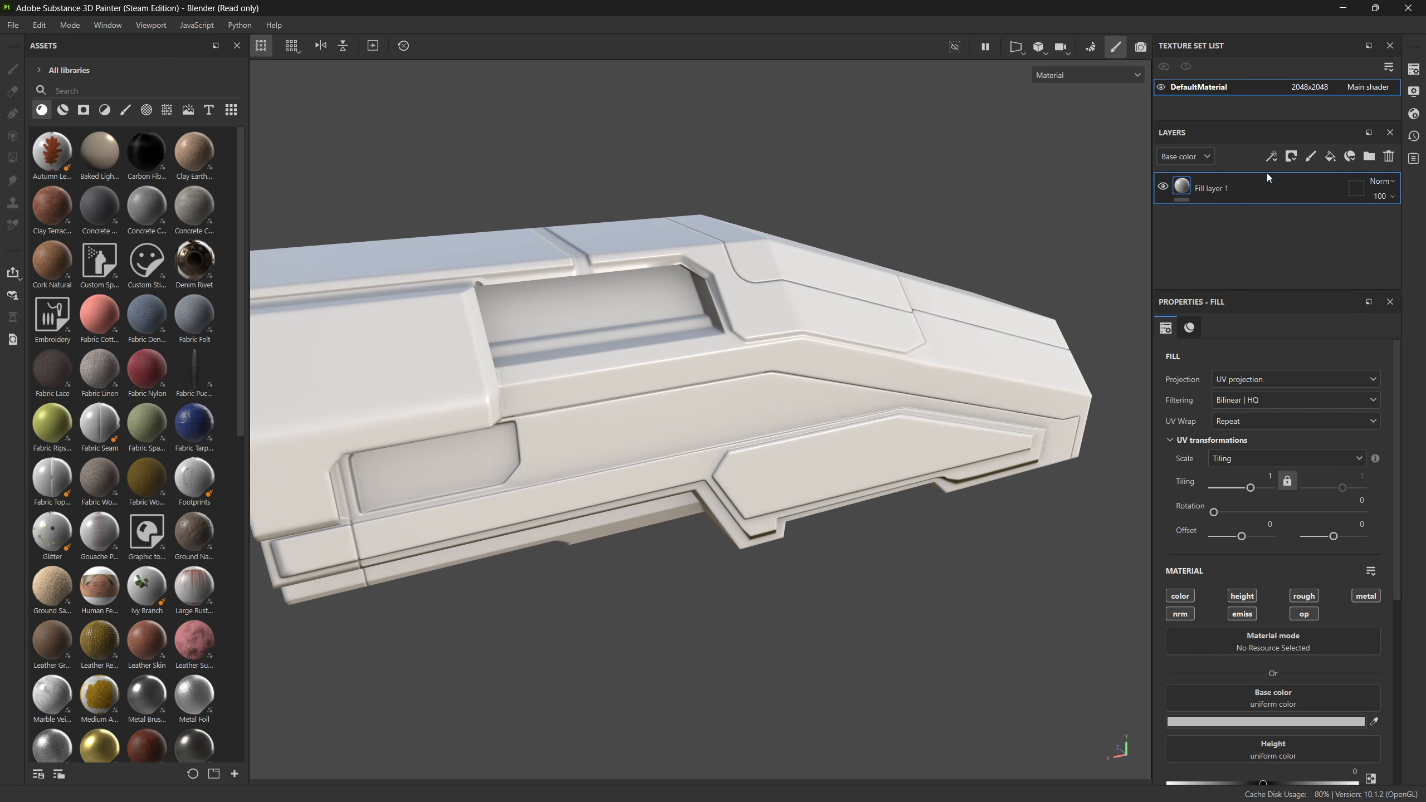
{"action": "left_click", "coordinate": [1295, 160]}
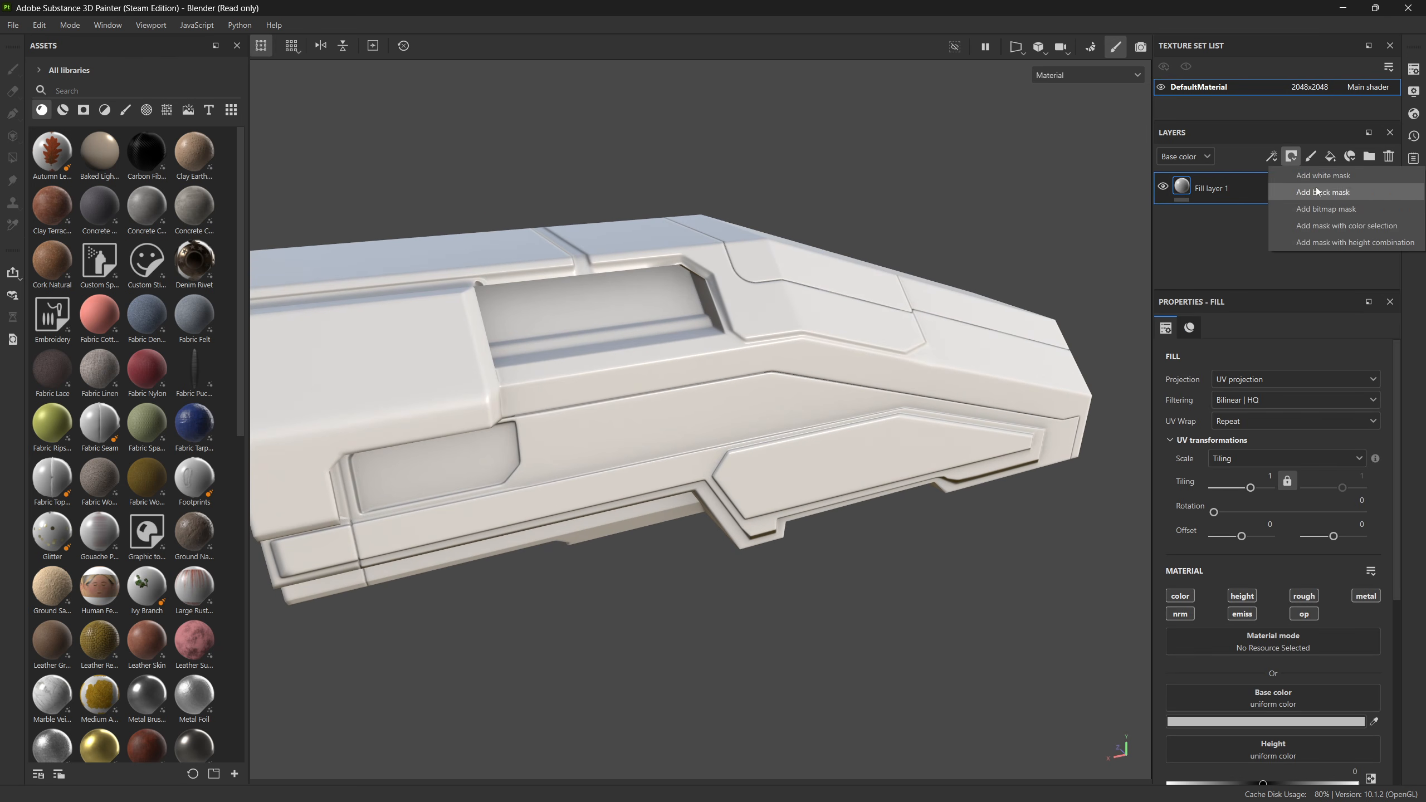
{"action": "left_click", "coordinate": [1347, 226]}
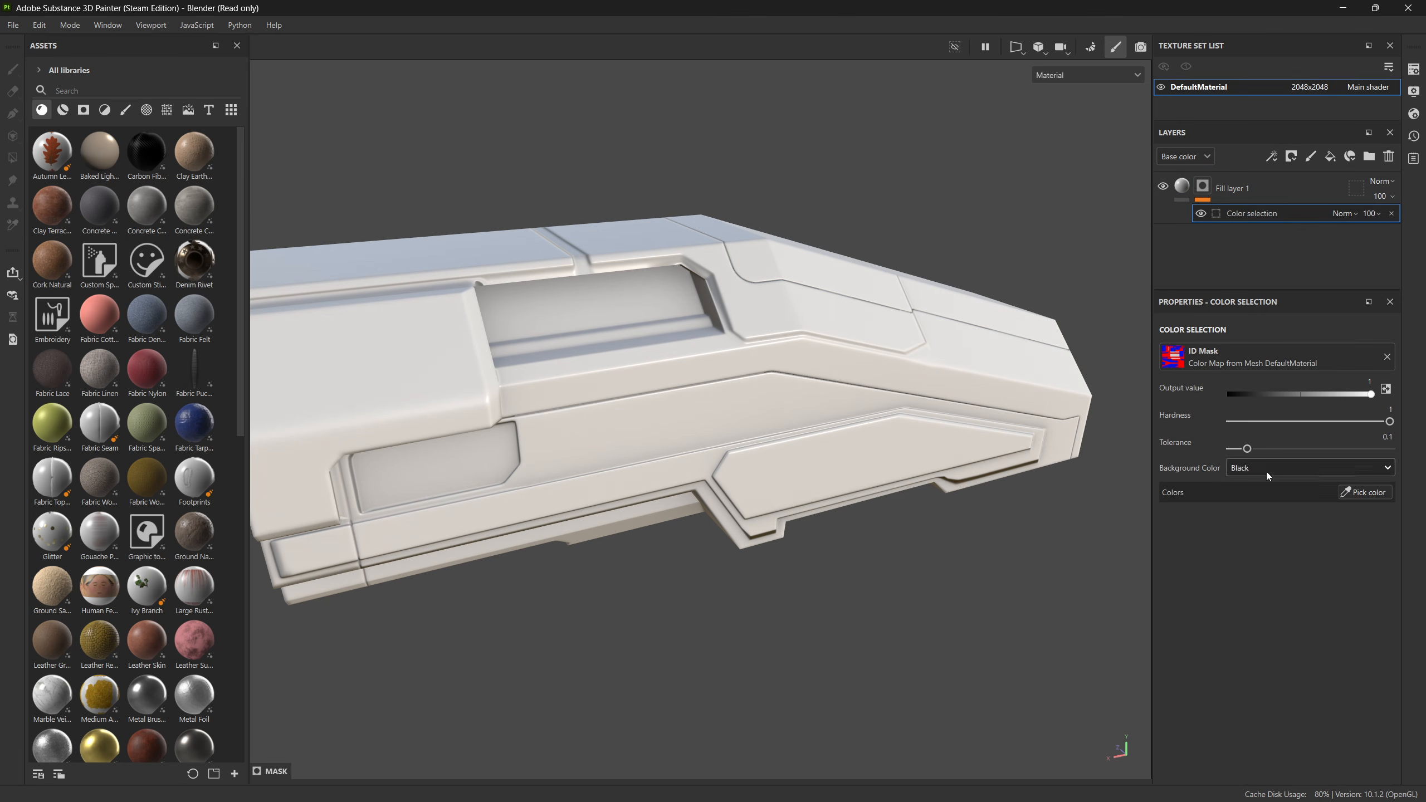
{"action": "left_click", "coordinate": [1350, 495]}
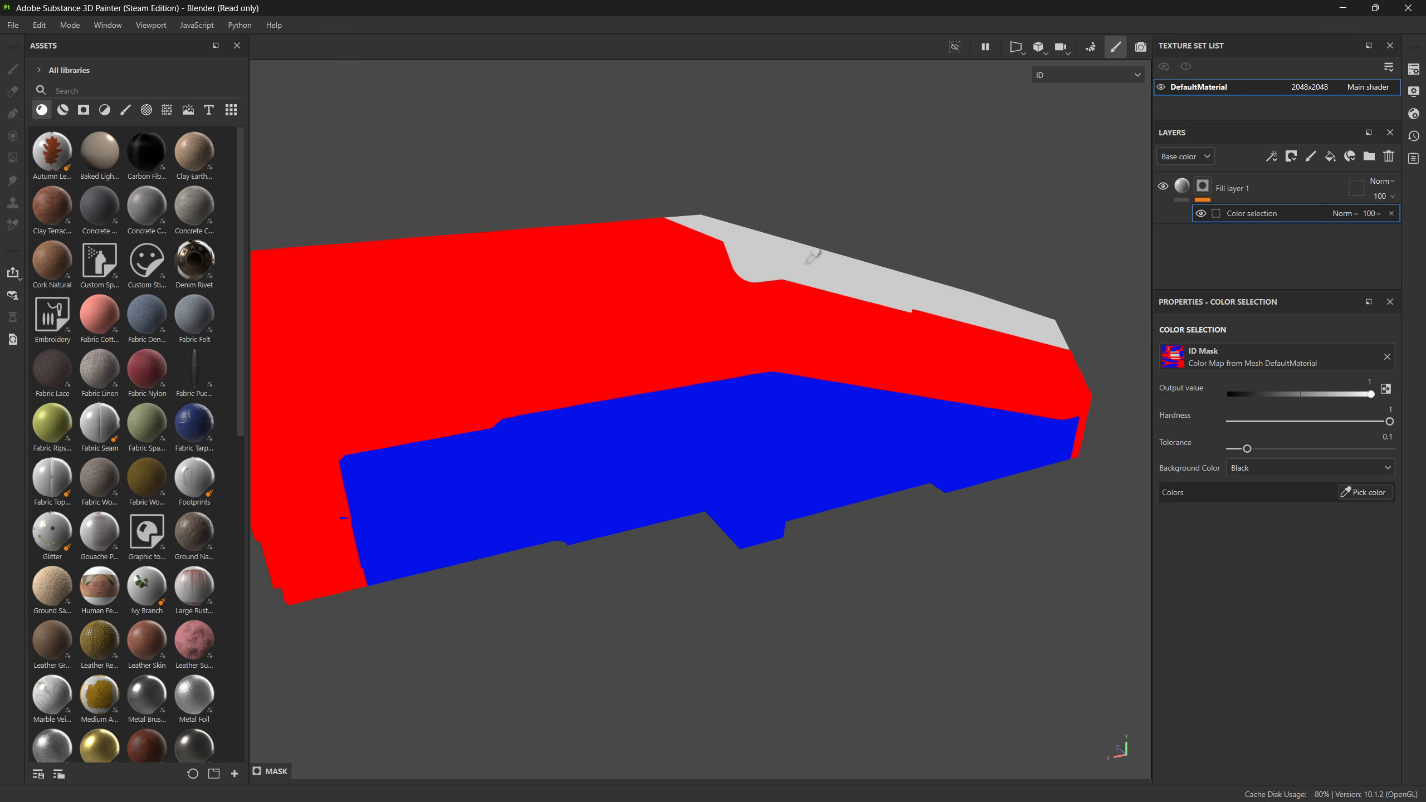
{"action": "left_click", "coordinate": [811, 273]}
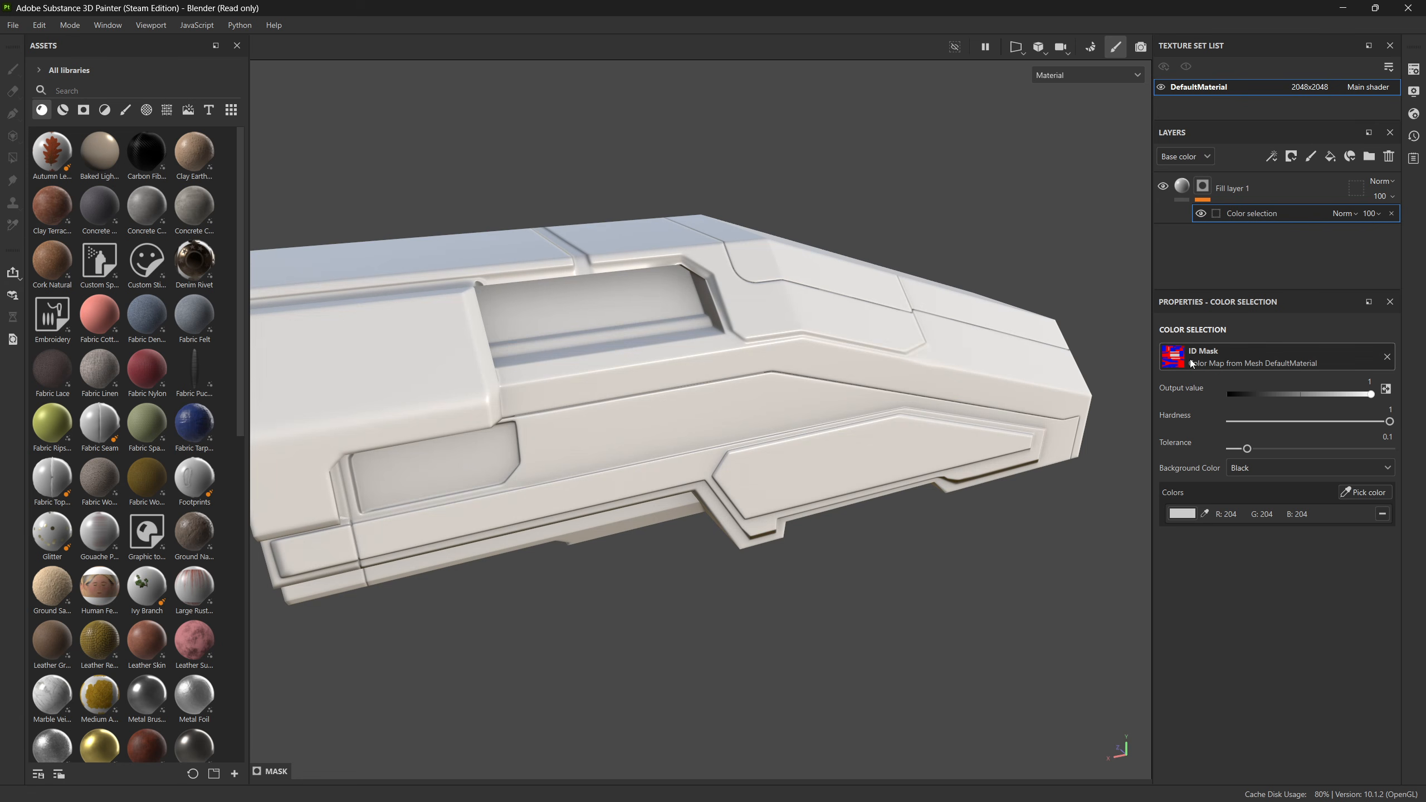
Step: Set Fill layer 1's Metallic to 1 and its Roughness to 0.2138
{"action": "left_click", "coordinate": [1181, 186]}
{"action": "scroll", "coordinate": [1283, 657], "scroll_direction": "down", "scroll_amount": 1}
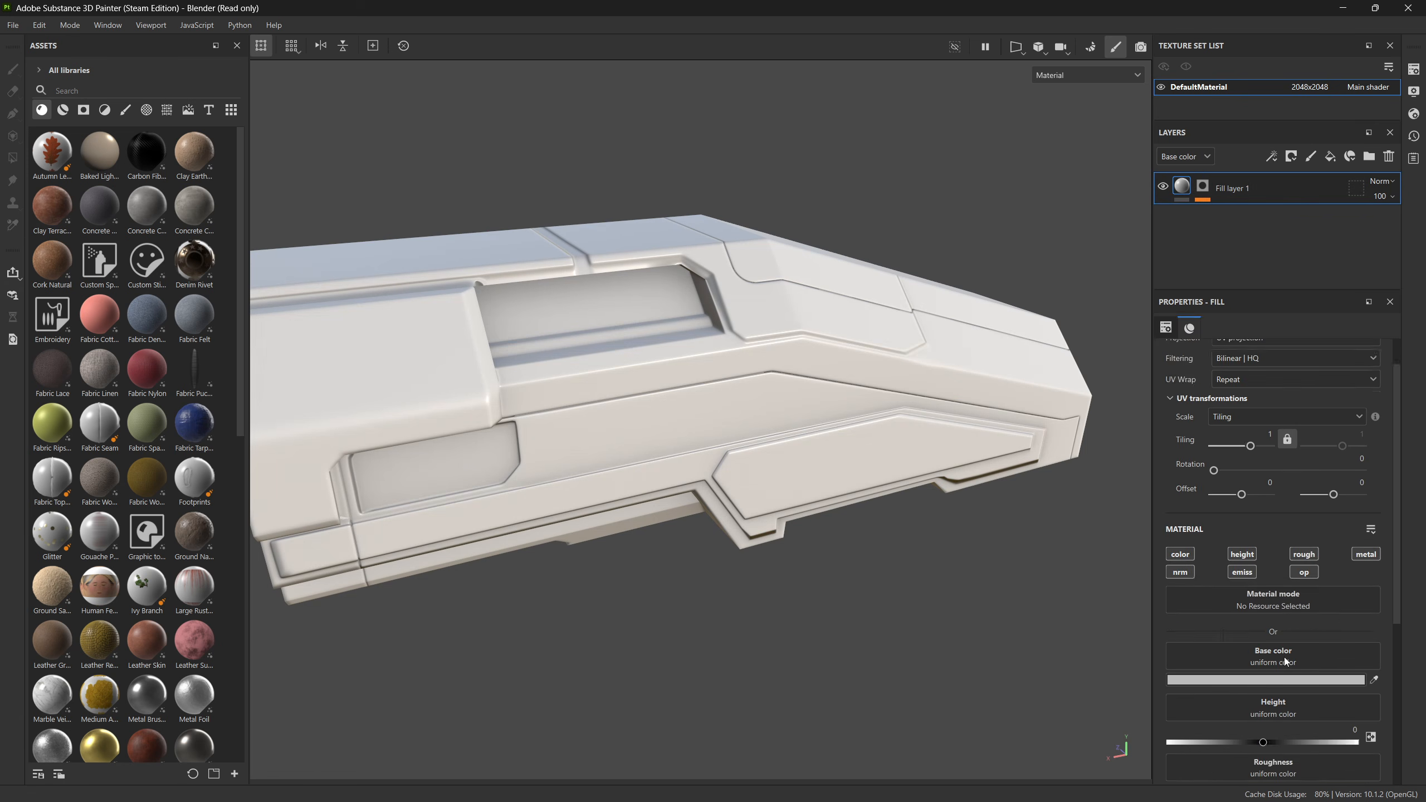
{"action": "scroll", "coordinate": [1283, 658], "scroll_direction": "down", "scroll_amount": 3}
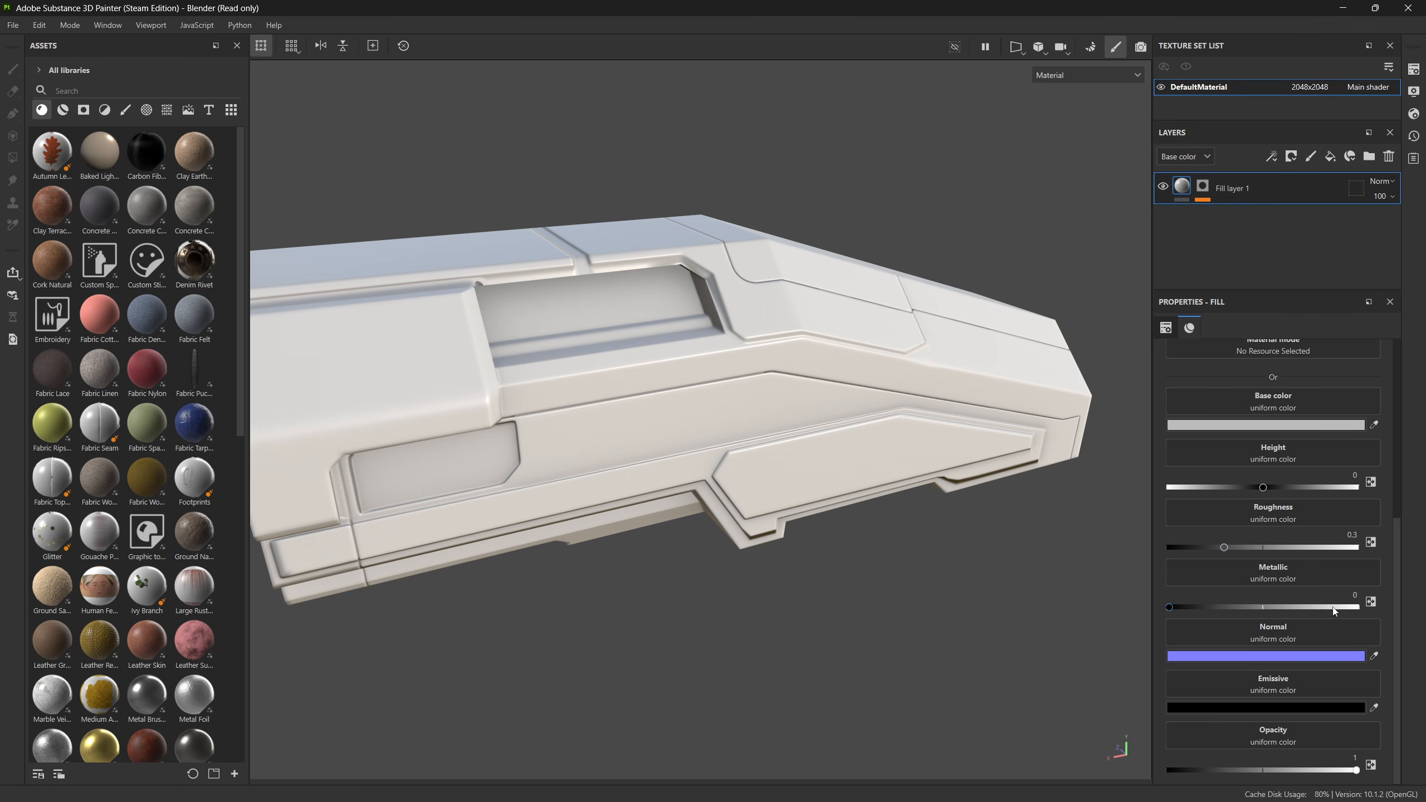
{"action": "left_click_drag", "start_coordinate": [1332, 607], "coordinate": [1406, 608]}
{"action": "left_click_drag", "start_coordinate": [909, 389], "coordinate": [899, 444], "text": "alt"}
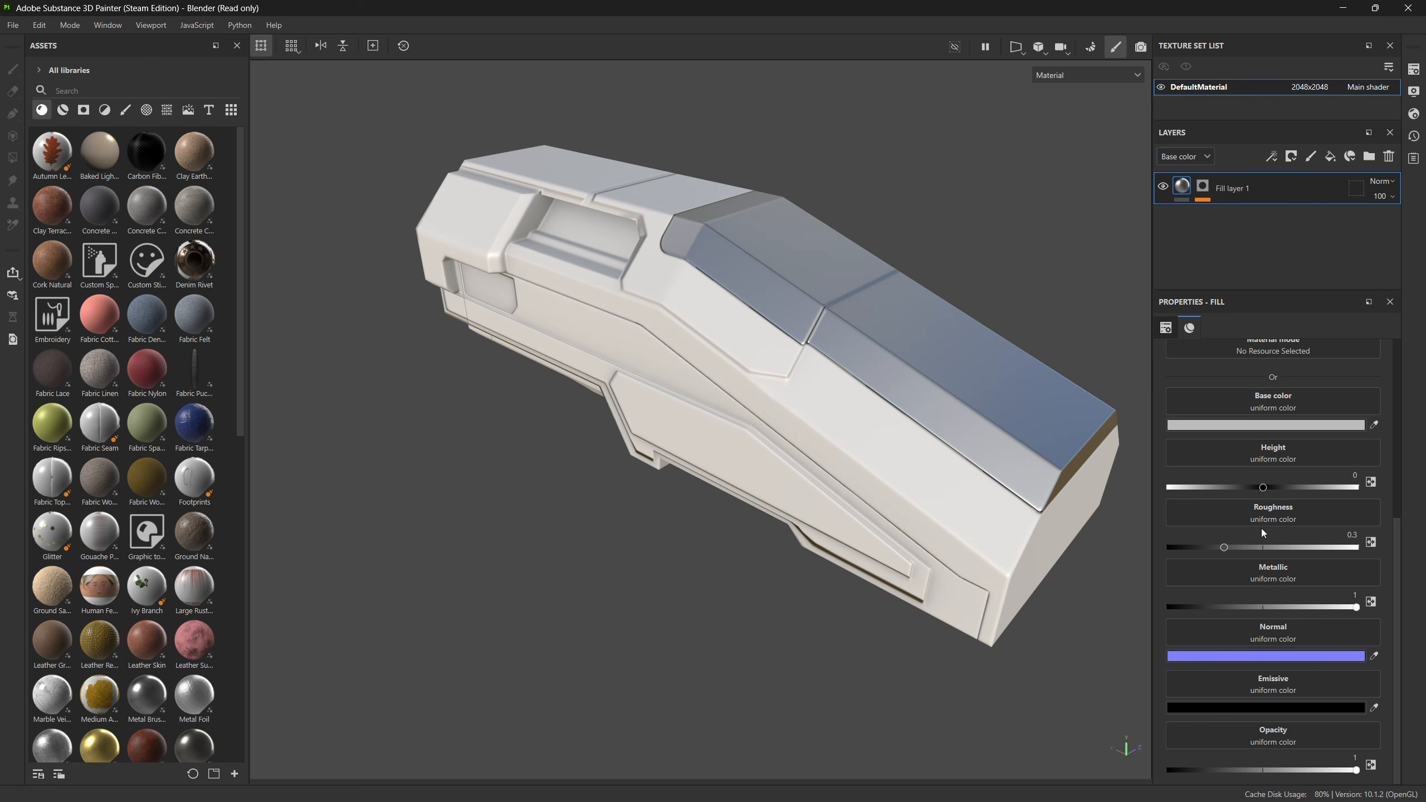
{"action": "left_click", "coordinate": [1209, 548]}
{"action": "left_click_drag", "start_coordinate": [999, 556], "coordinate": [777, 508], "text": "alt"}
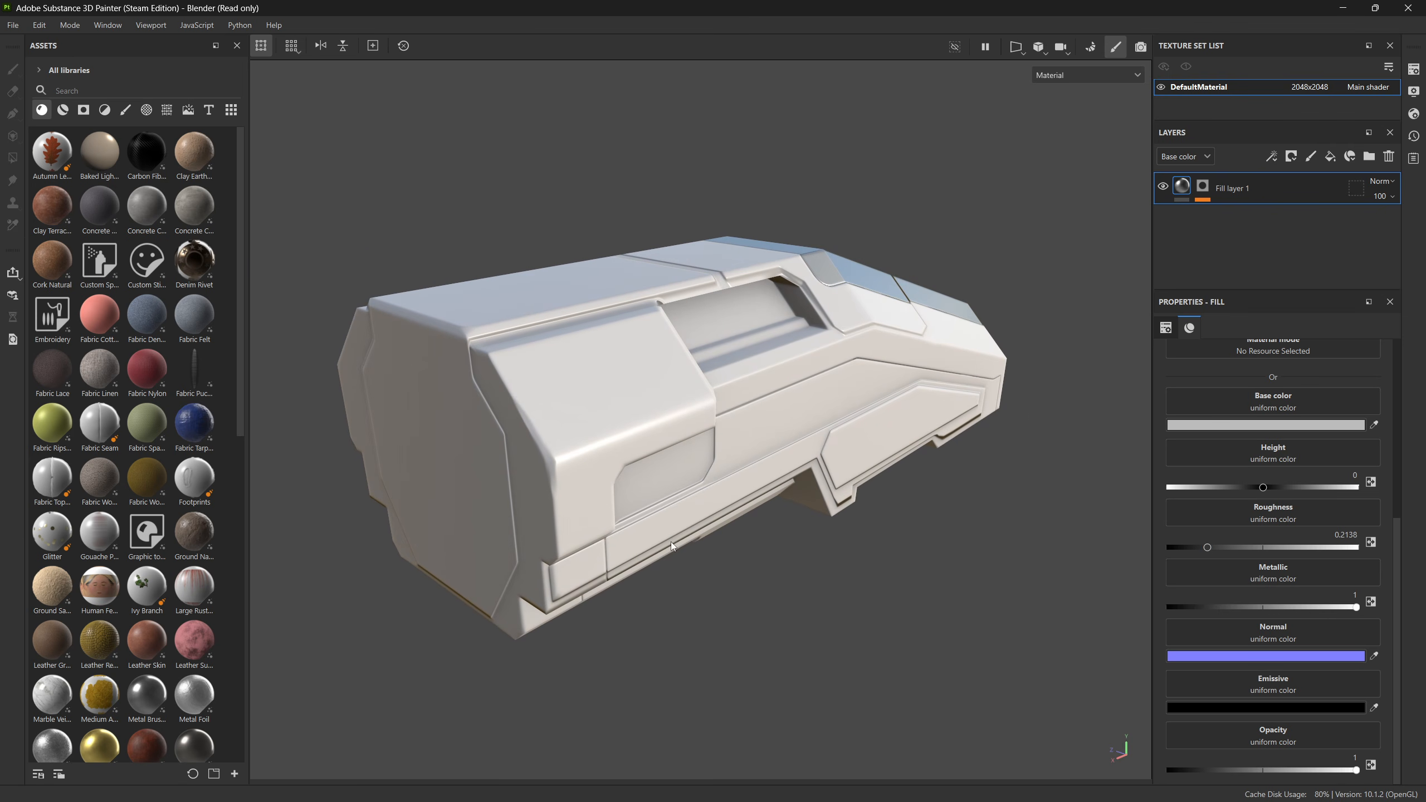
Step: Apply the blue Plastic Glossy smart material to the upper hull's red ID colour area
{"action": "scroll", "coordinate": [168, 516], "scroll_direction": "down", "scroll_amount": 10}
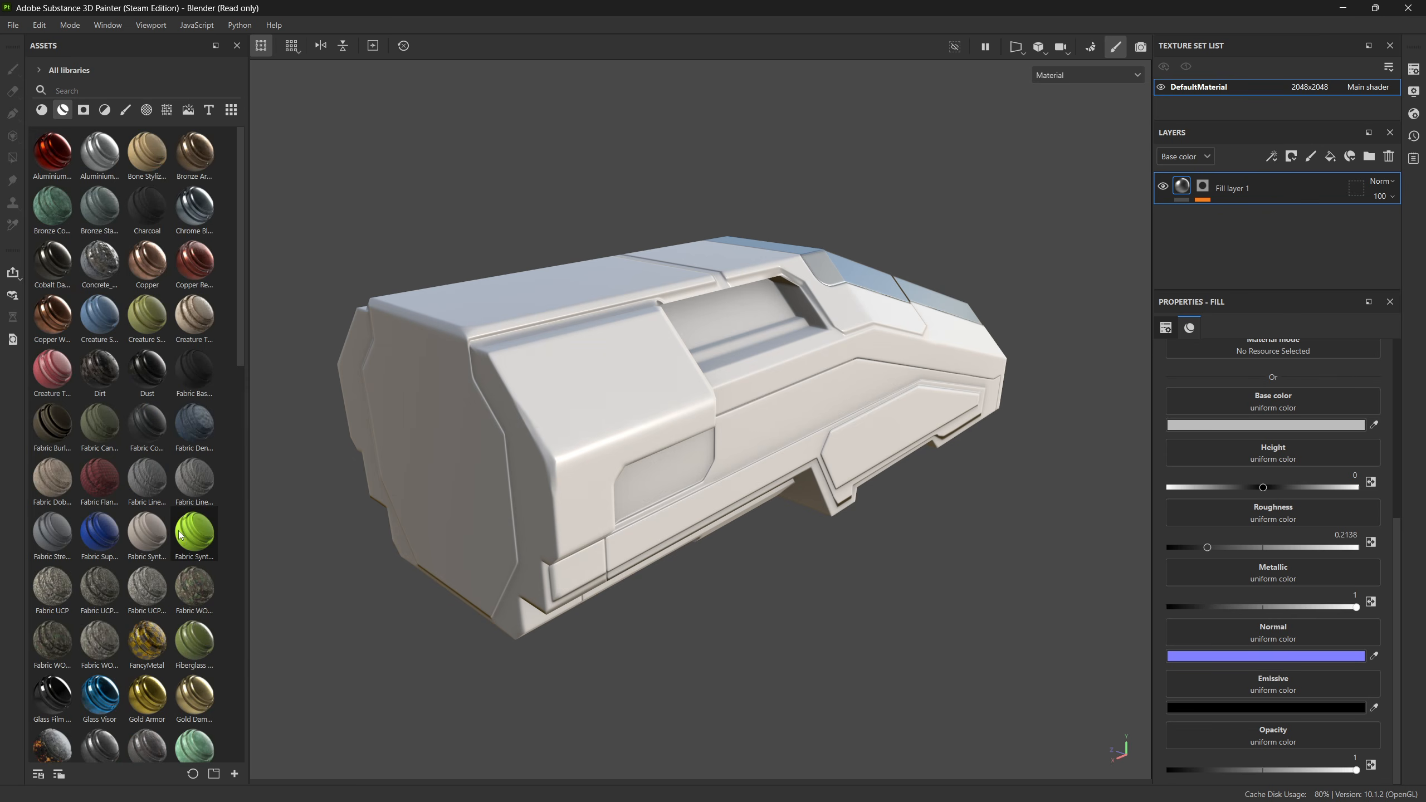
{"action": "scroll", "coordinate": [162, 556], "scroll_direction": "down", "scroll_amount": 3}
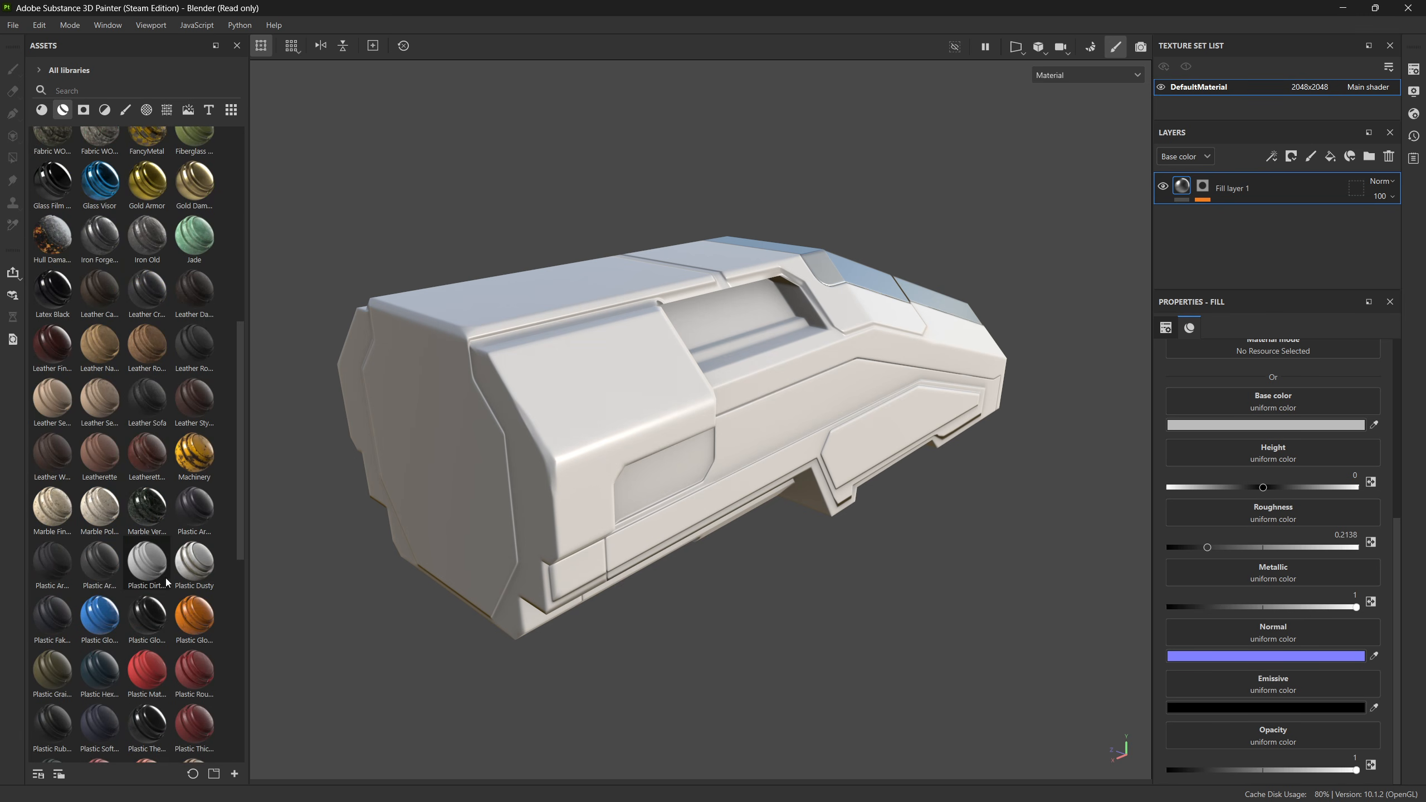
{"action": "mouse_move", "coordinate": [98, 623]}
{"action": "left_mouse_down"}
{"action": "mouse_move", "coordinate": [663, 459]}
{"action": "mouse_move", "coordinate": [668, 444]}
{"action": "mouse_move", "coordinate": [598, 379]}
{"action": "left_mouse_up"}
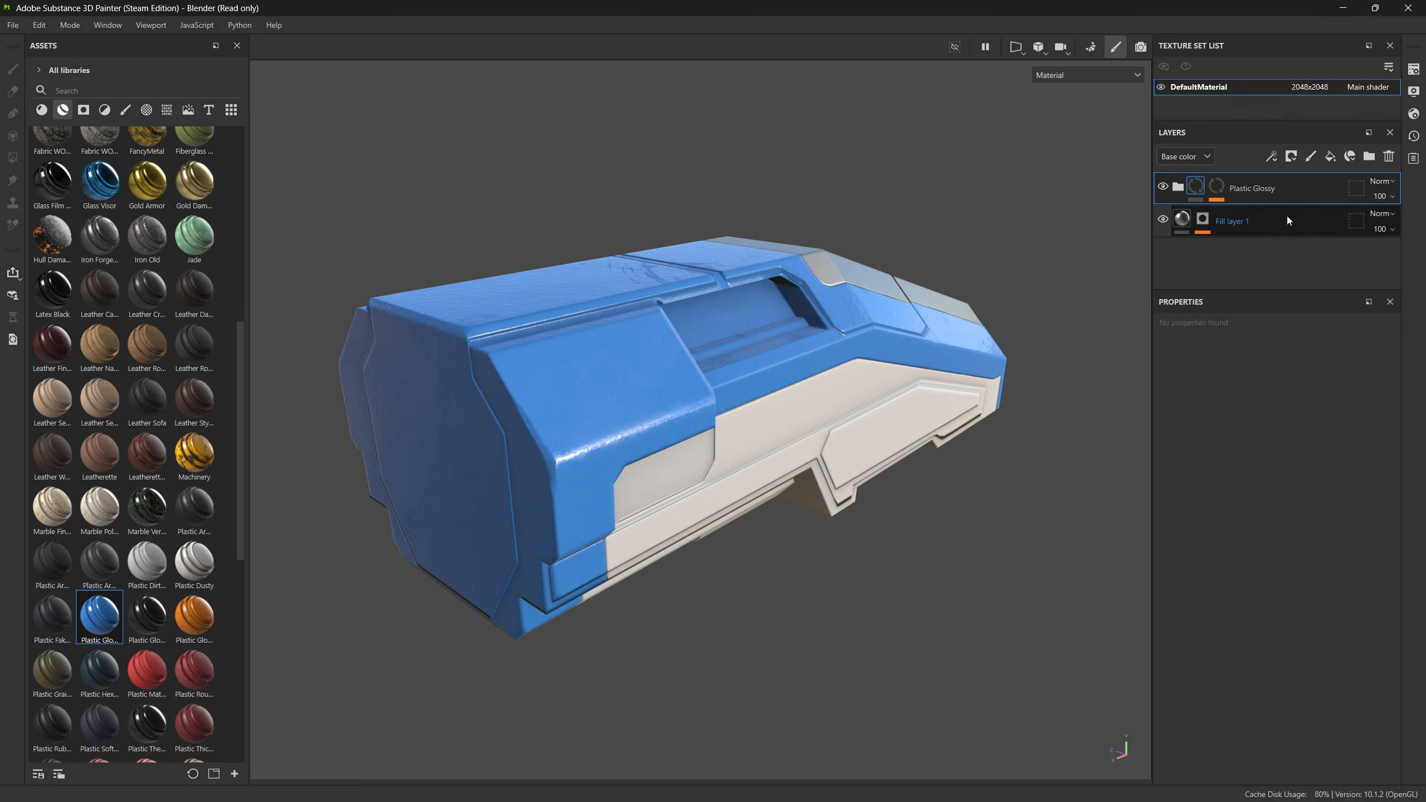
Step: Apply the Plastic Glossy Scuffed smart material to the lower side panels' blue ID colour area
{"action": "left_click", "coordinate": [1227, 199]}
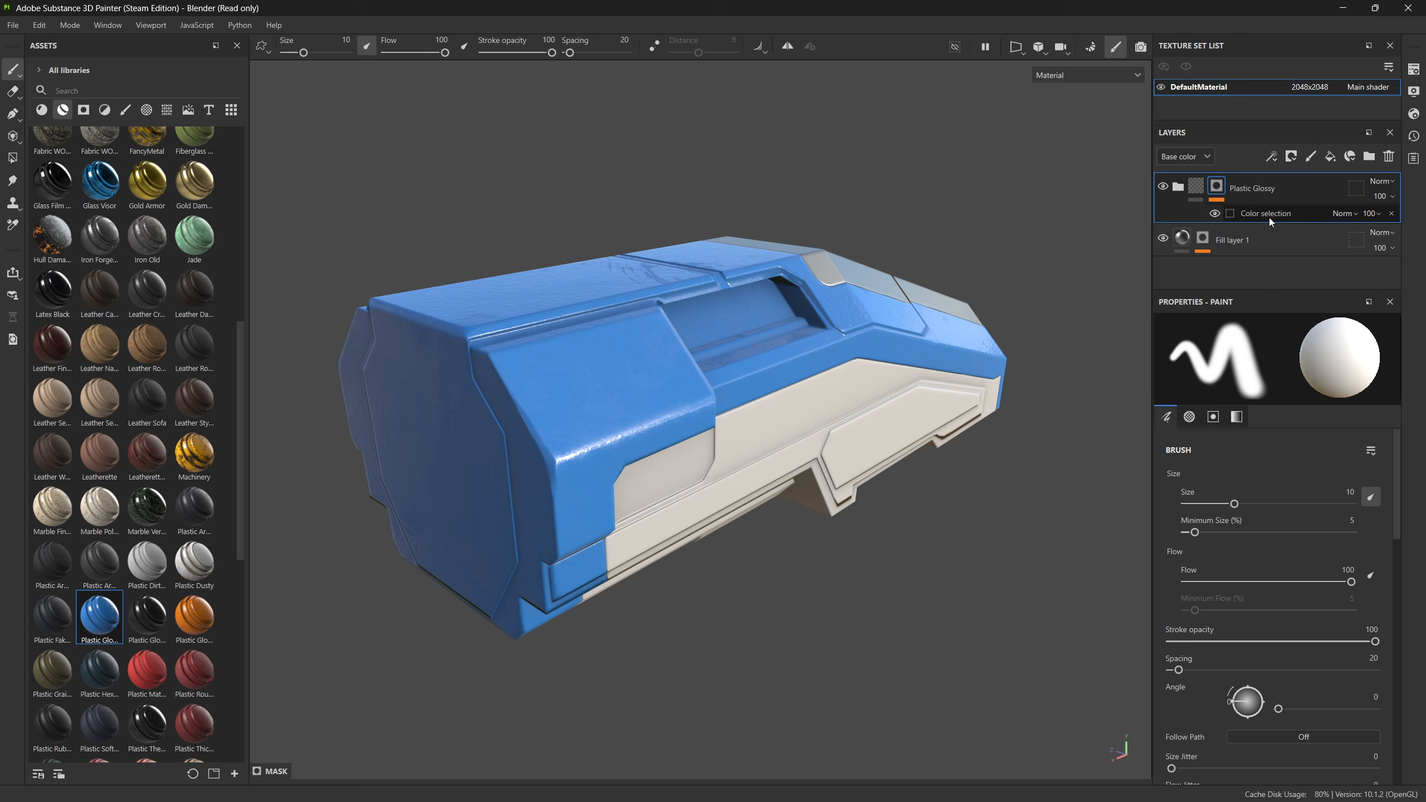
{"action": "left_click_drag", "start_coordinate": [900, 539], "coordinate": [382, 590], "text": "alt"}
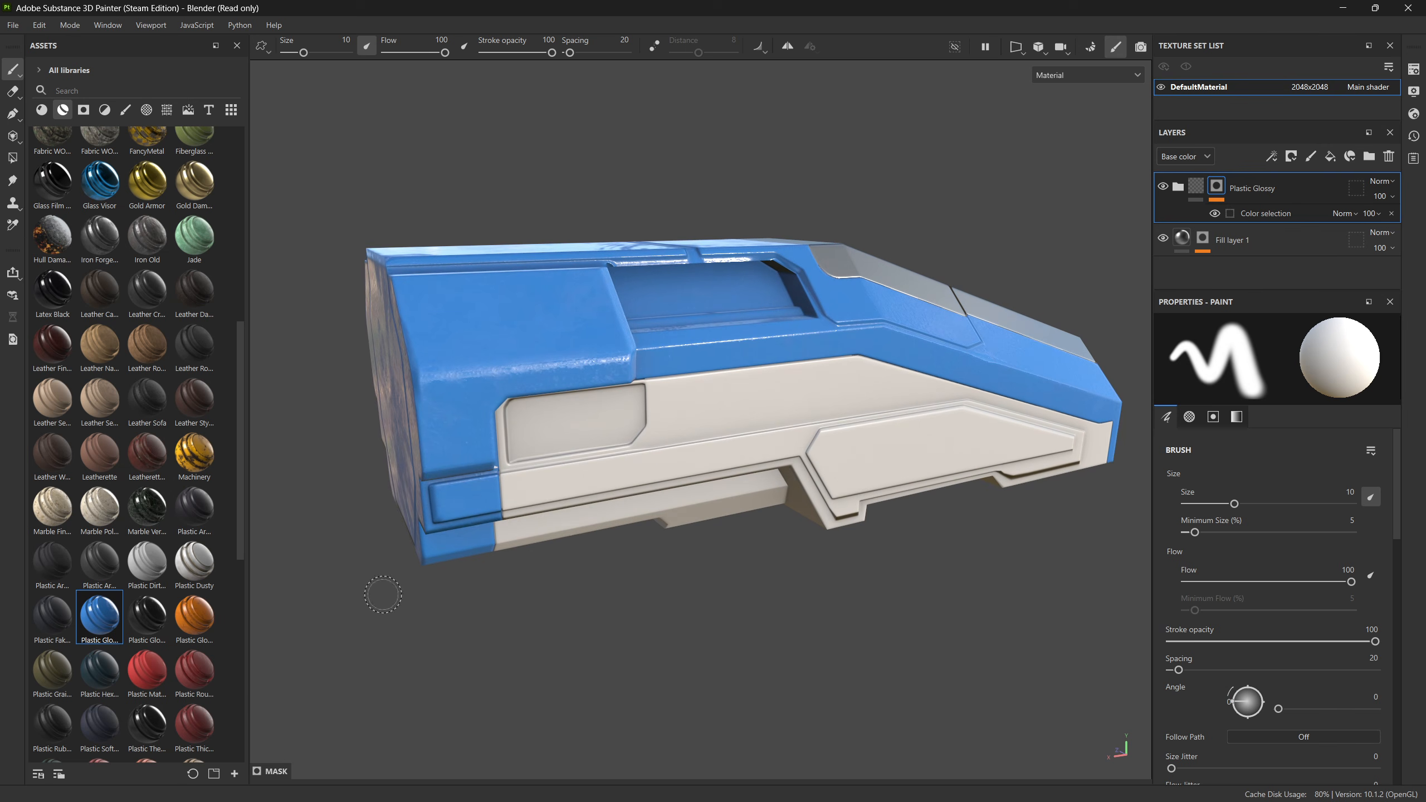
{"action": "left_click_drag", "start_coordinate": [149, 631], "coordinate": [640, 476]}
{"action": "left_click_drag", "start_coordinate": [759, 540], "coordinate": [884, 432], "text": "alt"}
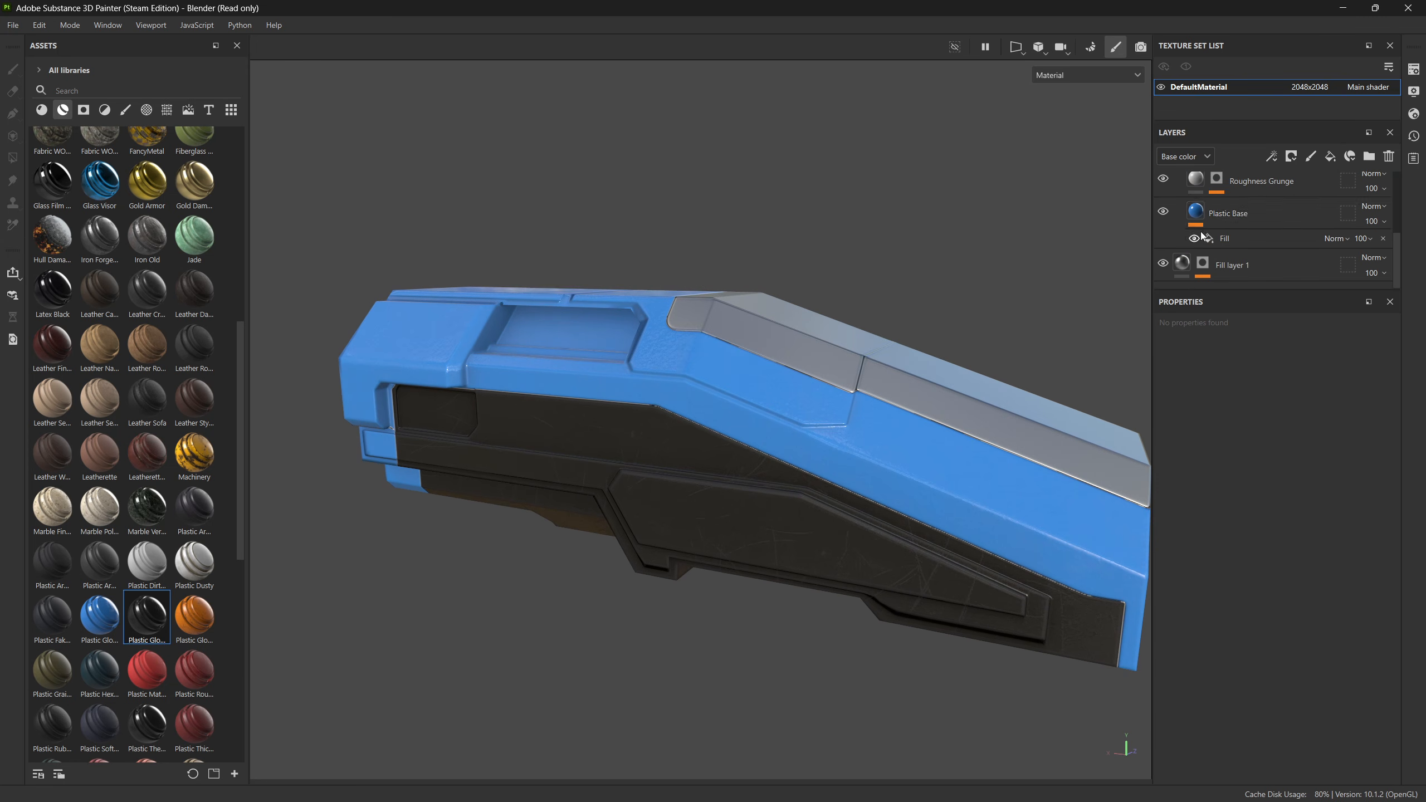
Step: Change the base color of the Plastic Base layer in the Plastic Glossy group to grey A2A2A2
{"action": "left_click", "coordinate": [1198, 221]}
{"action": "left_click", "coordinate": [1253, 507]}
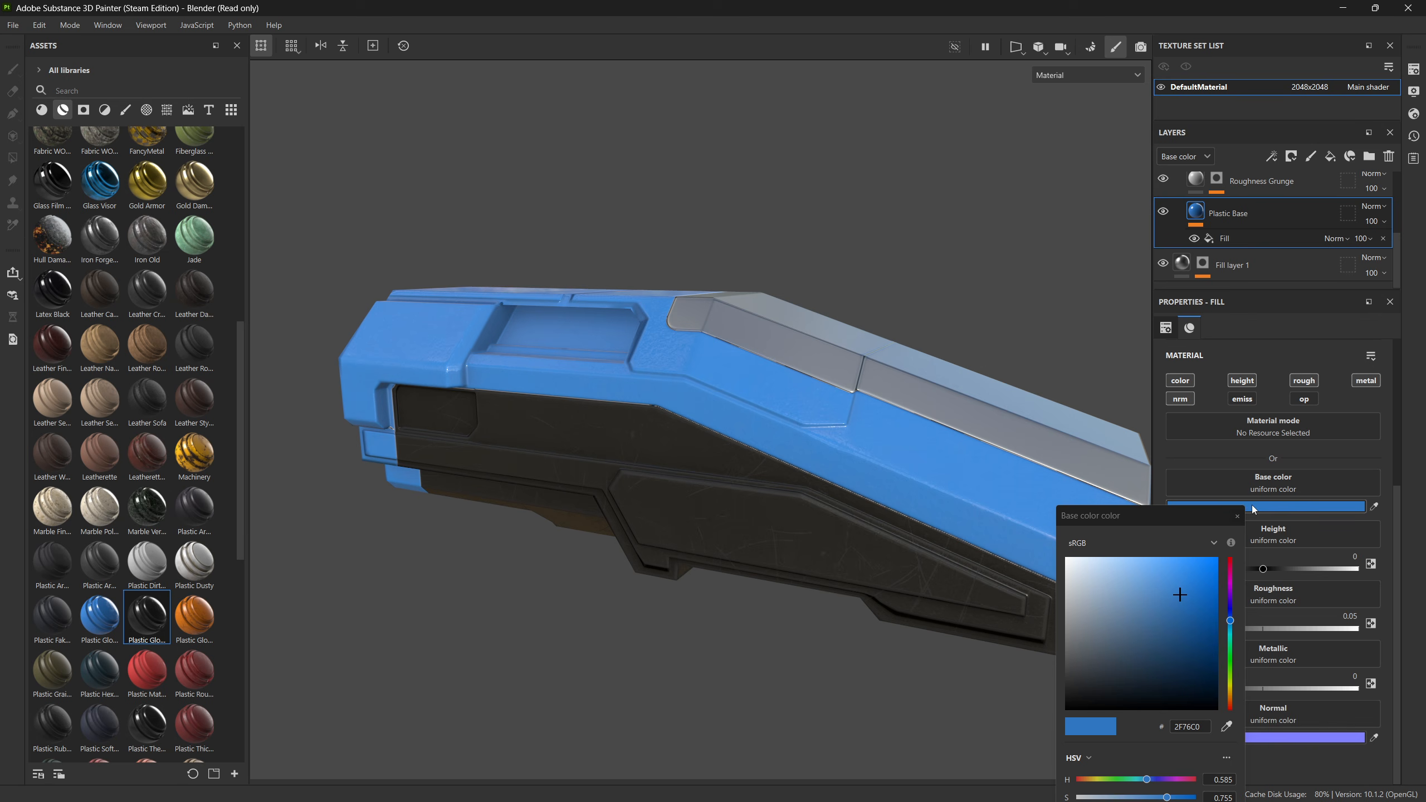
{"action": "mouse_move", "coordinate": [1078, 619]}
{"action": "left_mouse_down"}
{"action": "mouse_move", "coordinate": [1034, 621]}
{"action": "mouse_move", "coordinate": [989, 585]}
{"action": "mouse_move", "coordinate": [983, 613]}
{"action": "left_mouse_up"}
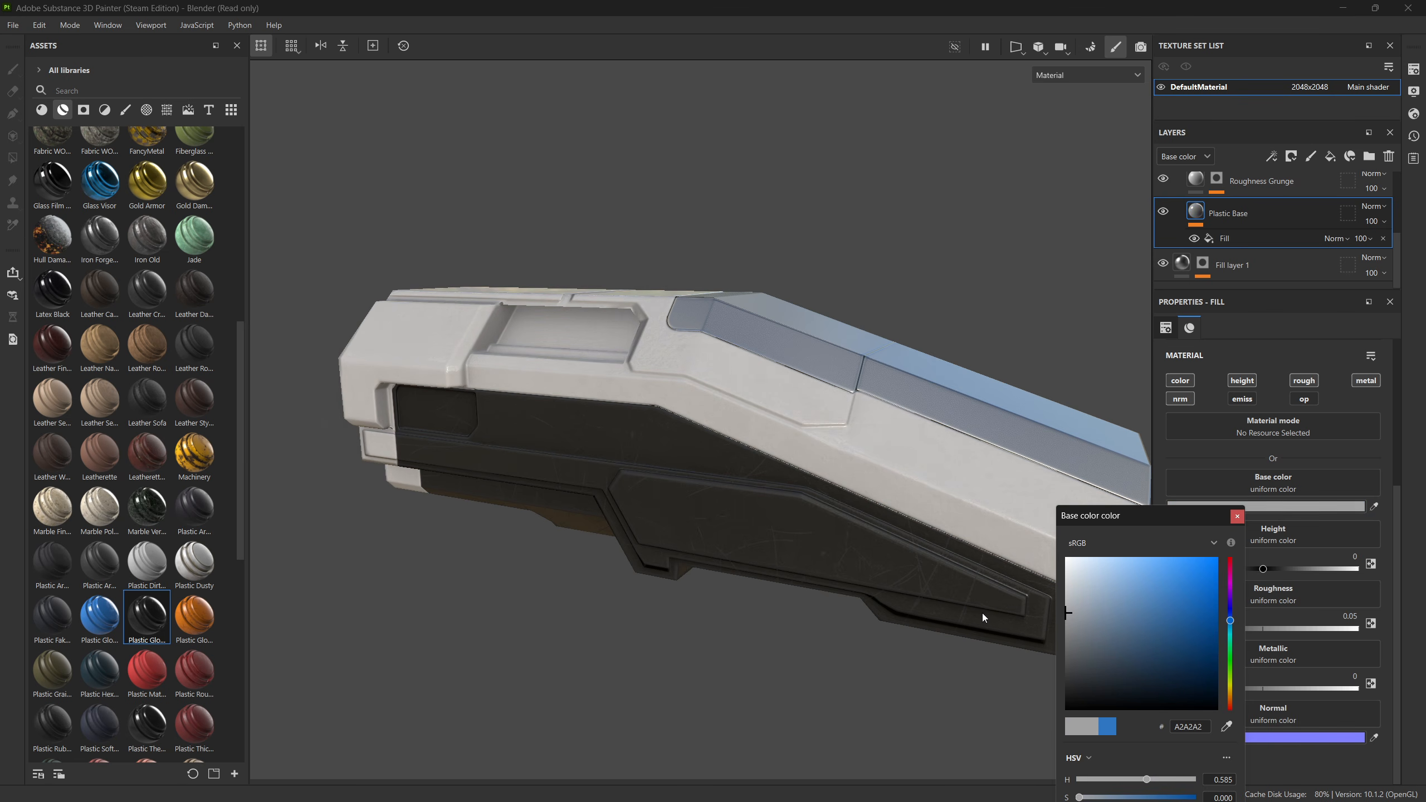
{"action": "left_click", "coordinate": [693, 674]}
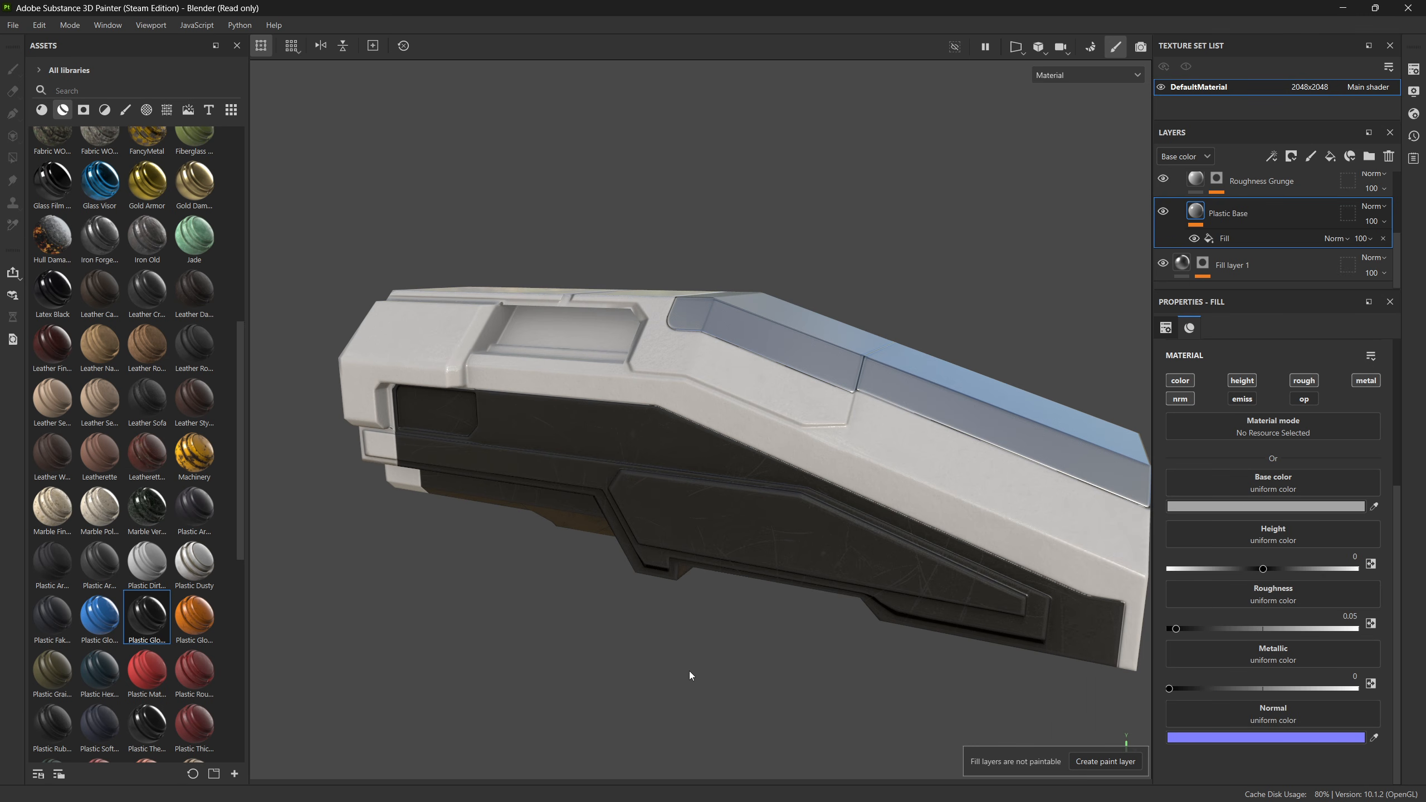
{"action": "mouse_move", "coordinate": [694, 674]}
{"action": "left_mouse_down", "text": "alt"}
{"action": "mouse_move", "coordinate": [725, 589]}
{"action": "mouse_move", "coordinate": [991, 532]}
{"action": "mouse_move", "coordinate": [671, 595]}
{"action": "mouse_move", "coordinate": [829, 528]}
{"action": "mouse_move", "coordinate": [725, 541]}
{"action": "mouse_move", "coordinate": [747, 575]}
{"action": "mouse_move", "coordinate": [779, 511]}
{"action": "mouse_move", "coordinate": [790, 559]}
{"action": "mouse_move", "coordinate": [812, 554]}
{"action": "mouse_move", "coordinate": [821, 510]}
{"action": "mouse_move", "coordinate": [691, 525]}
{"action": "mouse_move", "coordinate": [618, 400]}
{"action": "mouse_move", "coordinate": [614, 516]}
{"action": "mouse_move", "coordinate": [853, 519]}
{"action": "mouse_move", "coordinate": [824, 535]}
{"action": "mouse_move", "coordinate": [783, 528]}
{"action": "left_mouse_up", "text": "alt"}
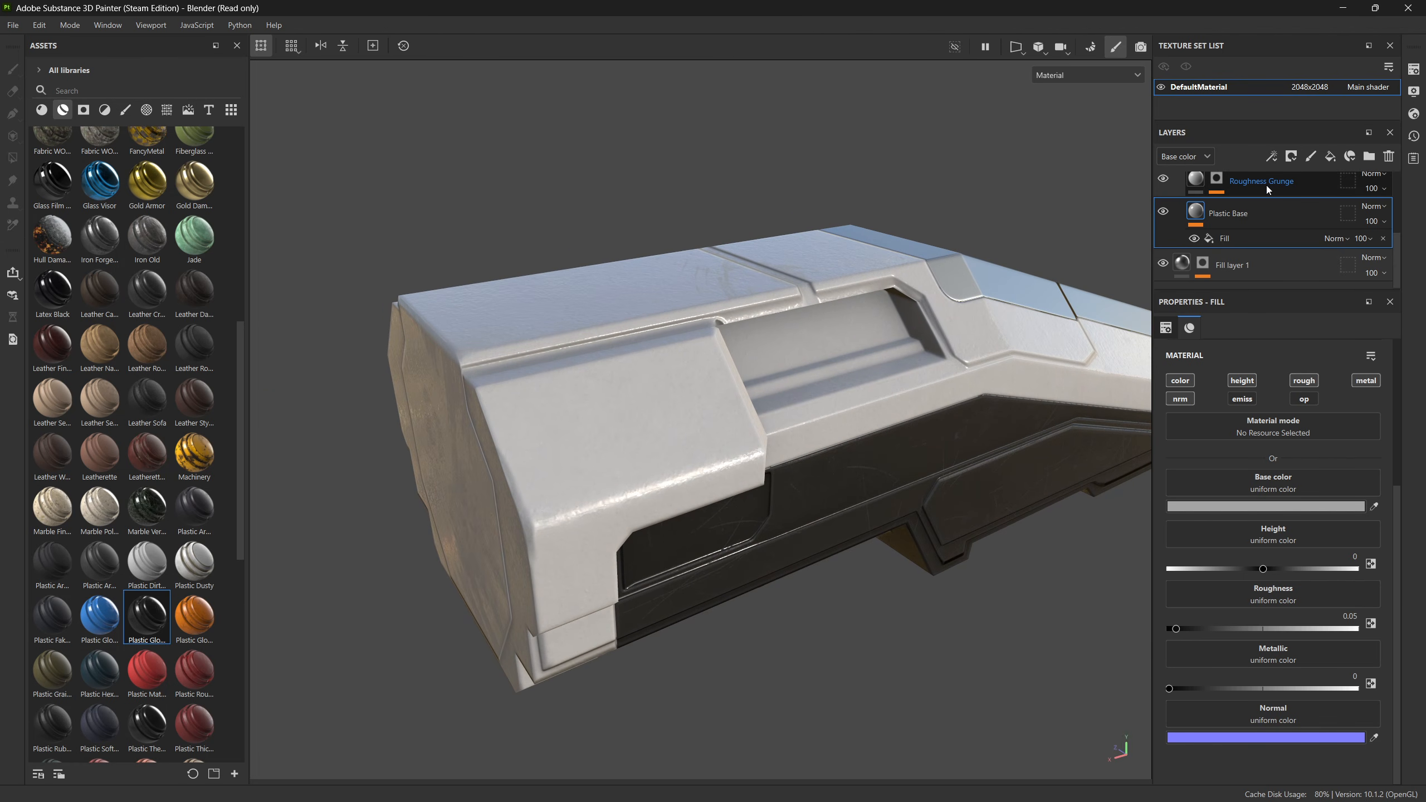
Step: Add a fill layer above Roughness Grunge in the Plastic Glossy group and set its base color to brown 574730
{"action": "left_click", "coordinate": [1266, 185]}
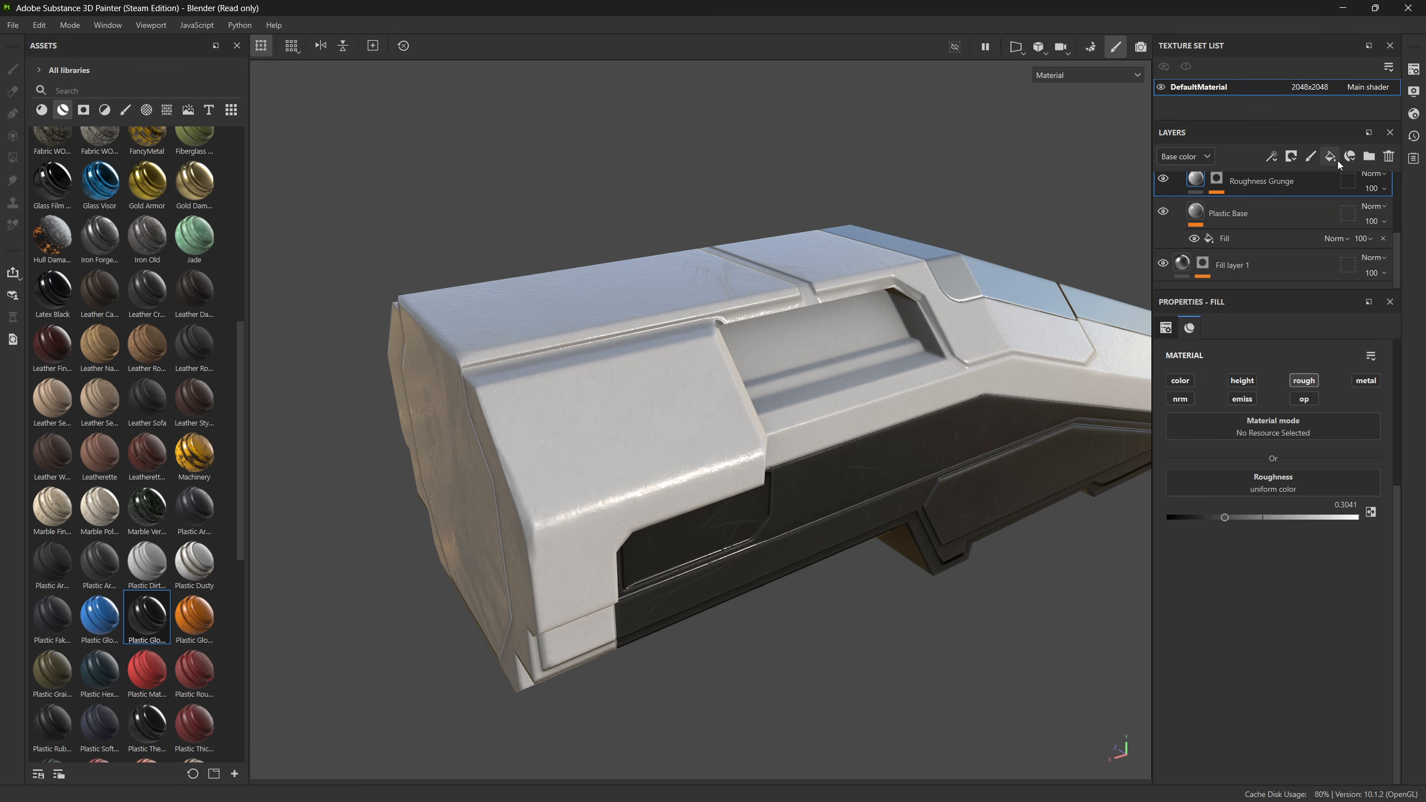
{"action": "left_click", "coordinate": [1330, 158]}
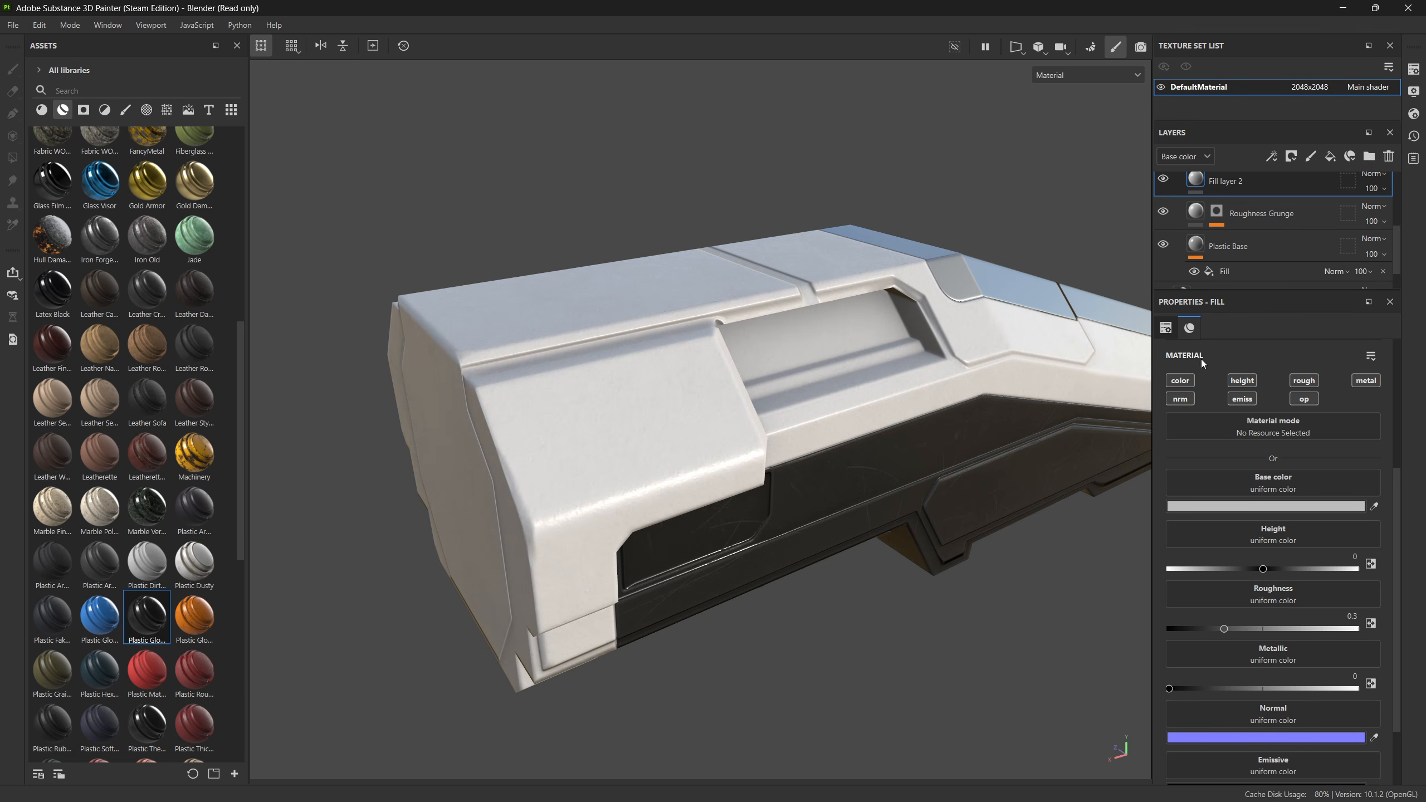
{"action": "left_click", "coordinate": [1233, 508]}
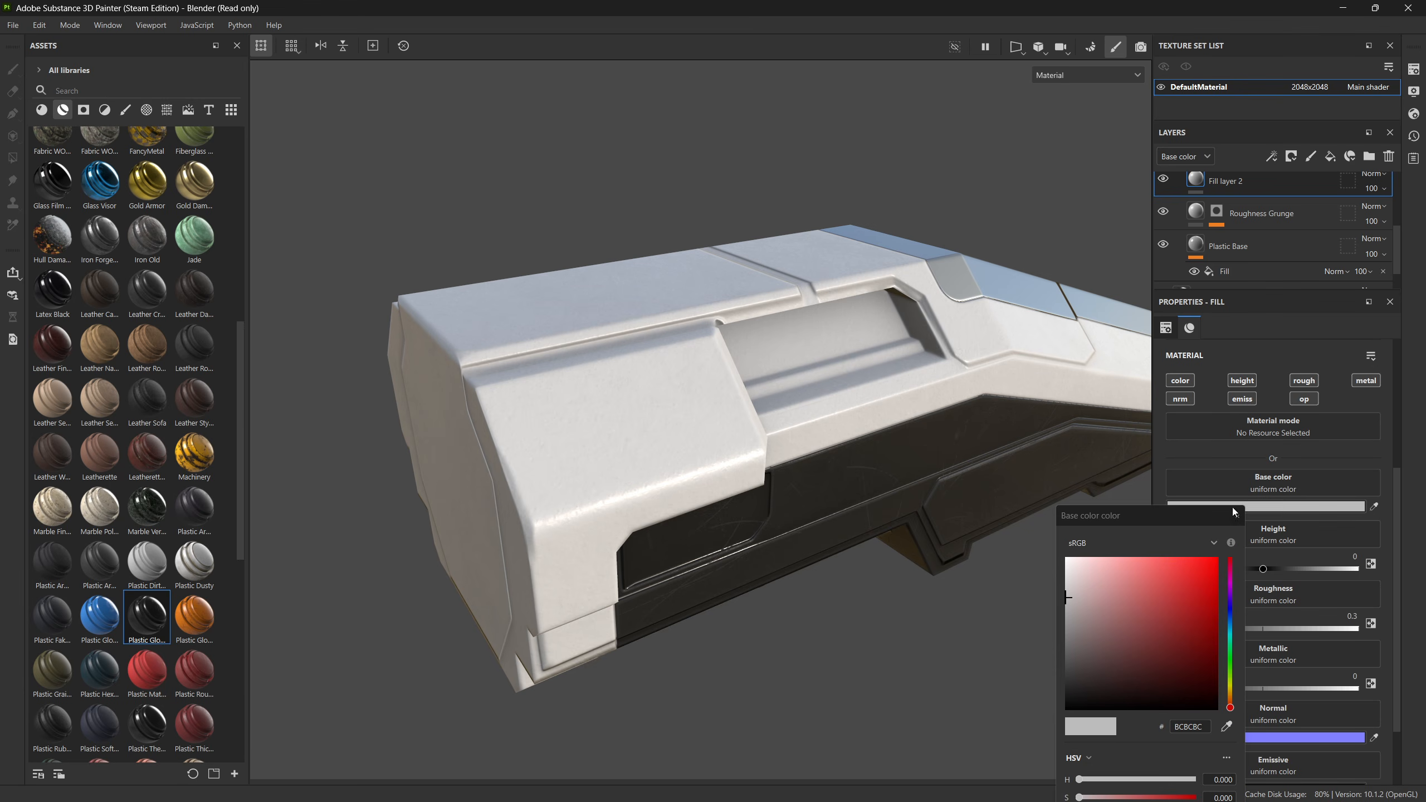
{"action": "left_click", "coordinate": [1230, 696]}
{"action": "left_click_drag", "start_coordinate": [1138, 667], "coordinate": [1134, 658]}
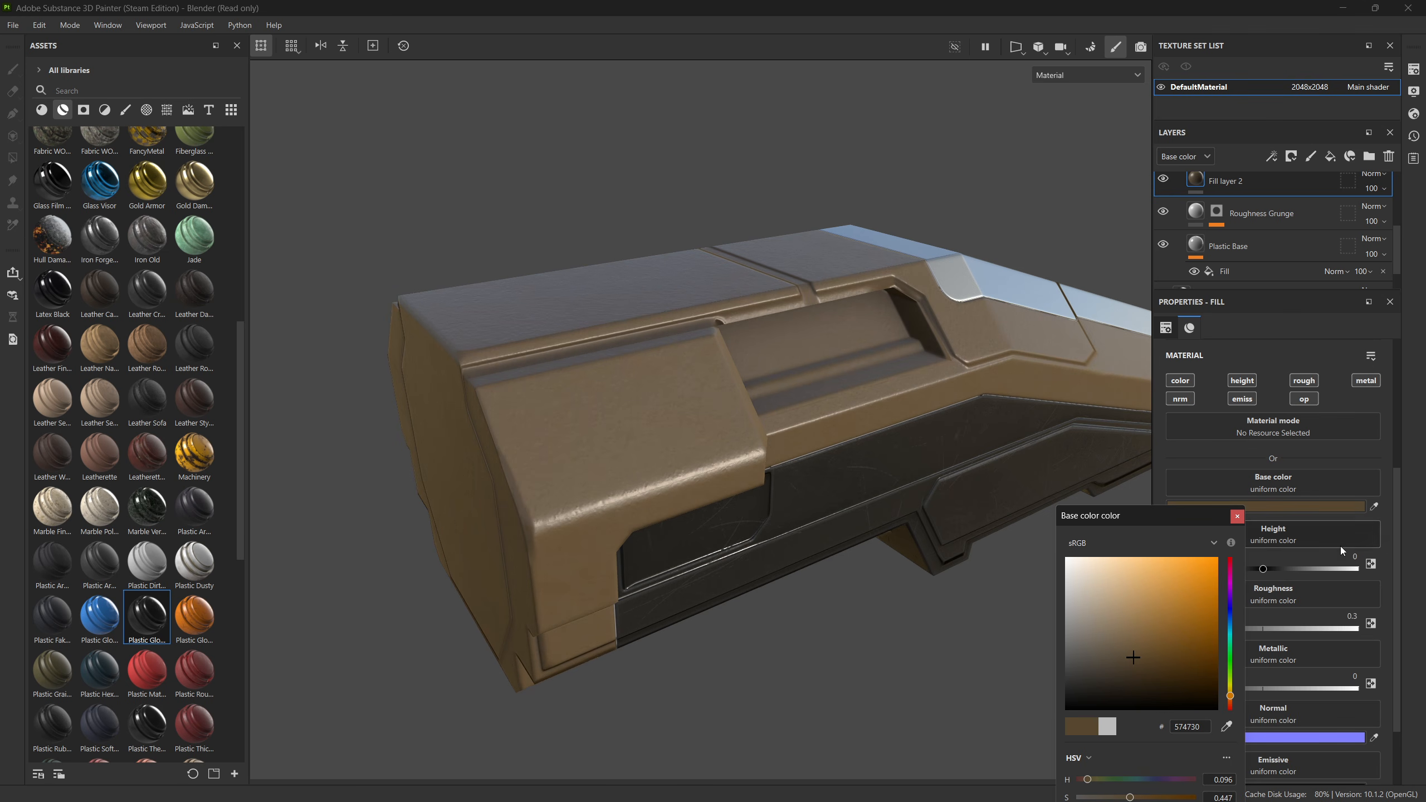
{"action": "left_click", "coordinate": [1236, 516]}
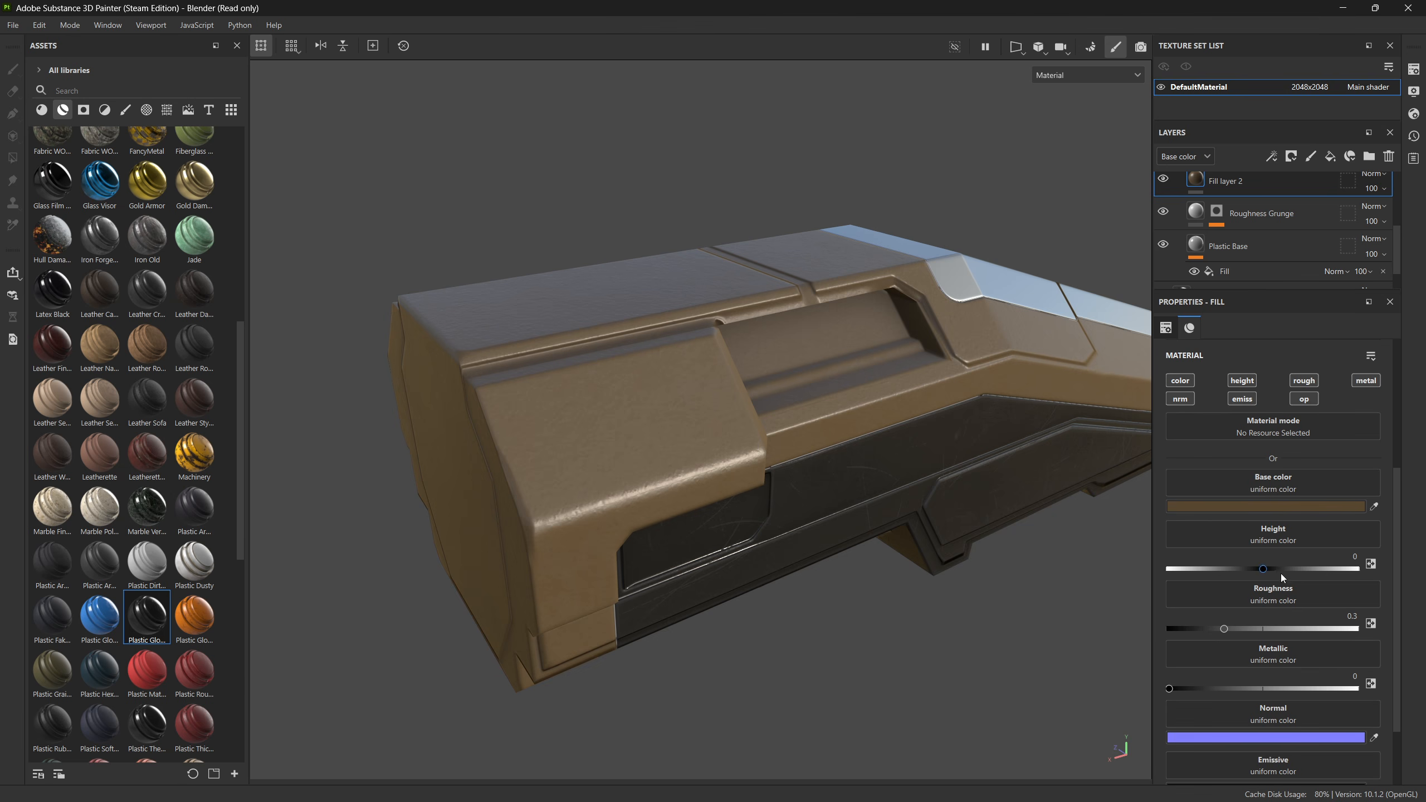
Step: Set the brown fill layer's roughness to 1 and turn off its height channel
{"action": "left_click_drag", "start_coordinate": [1245, 629], "coordinate": [1325, 629]}
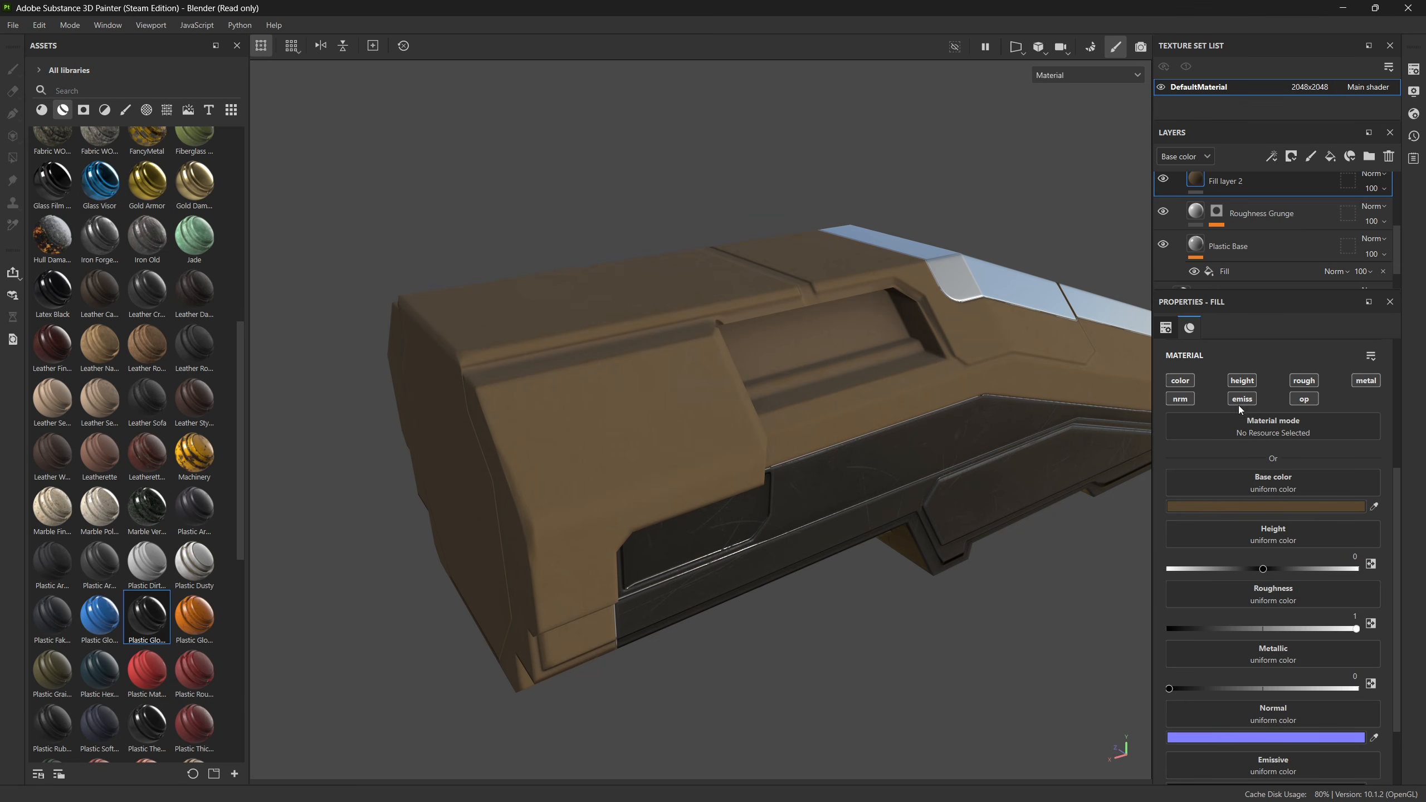
{"action": "left_click", "coordinate": [1241, 381]}
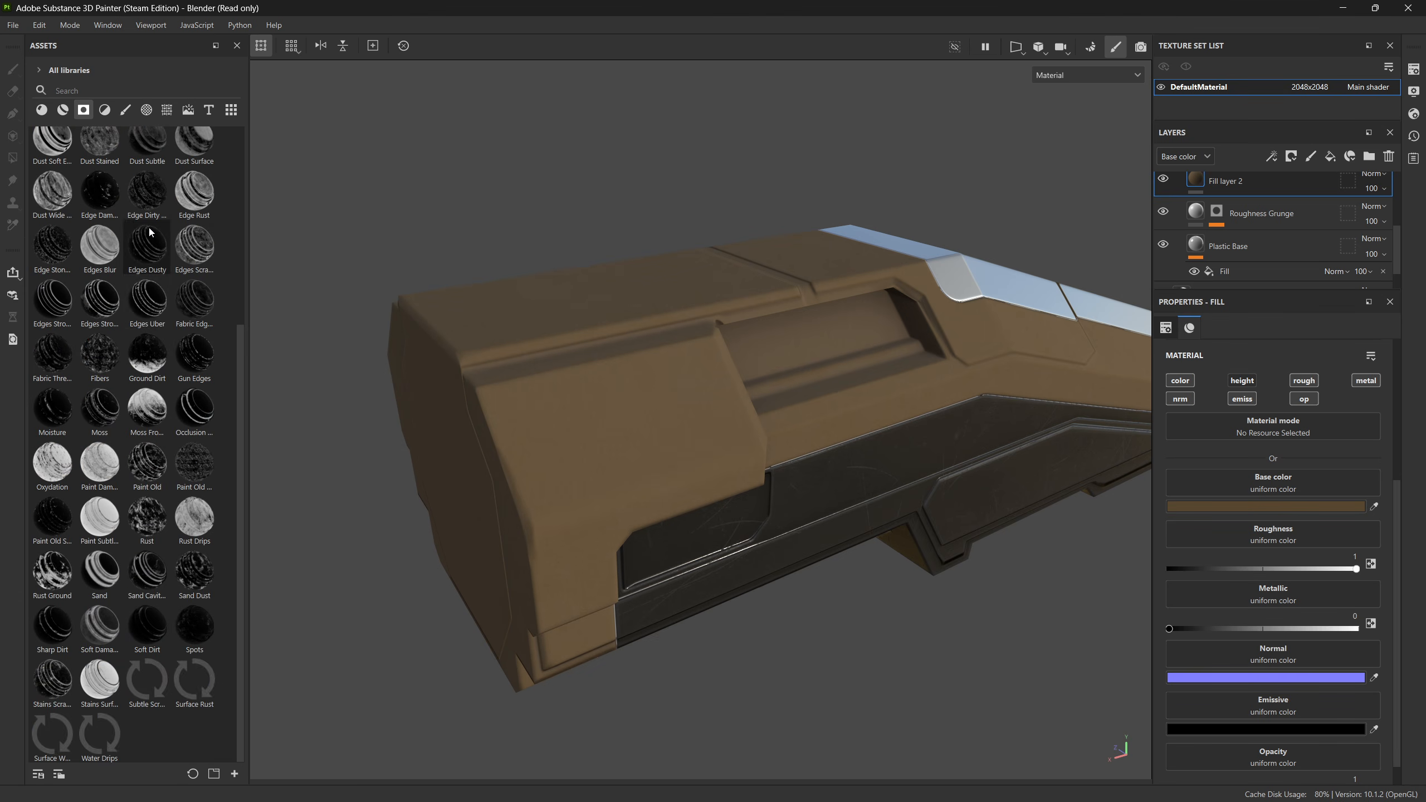
Step: Apply the Dirt Cavities smart mask to the brown fill layer in the Plastic Glossy group
{"action": "scroll", "coordinate": [161, 340], "scroll_direction": "up", "scroll_amount": 5}
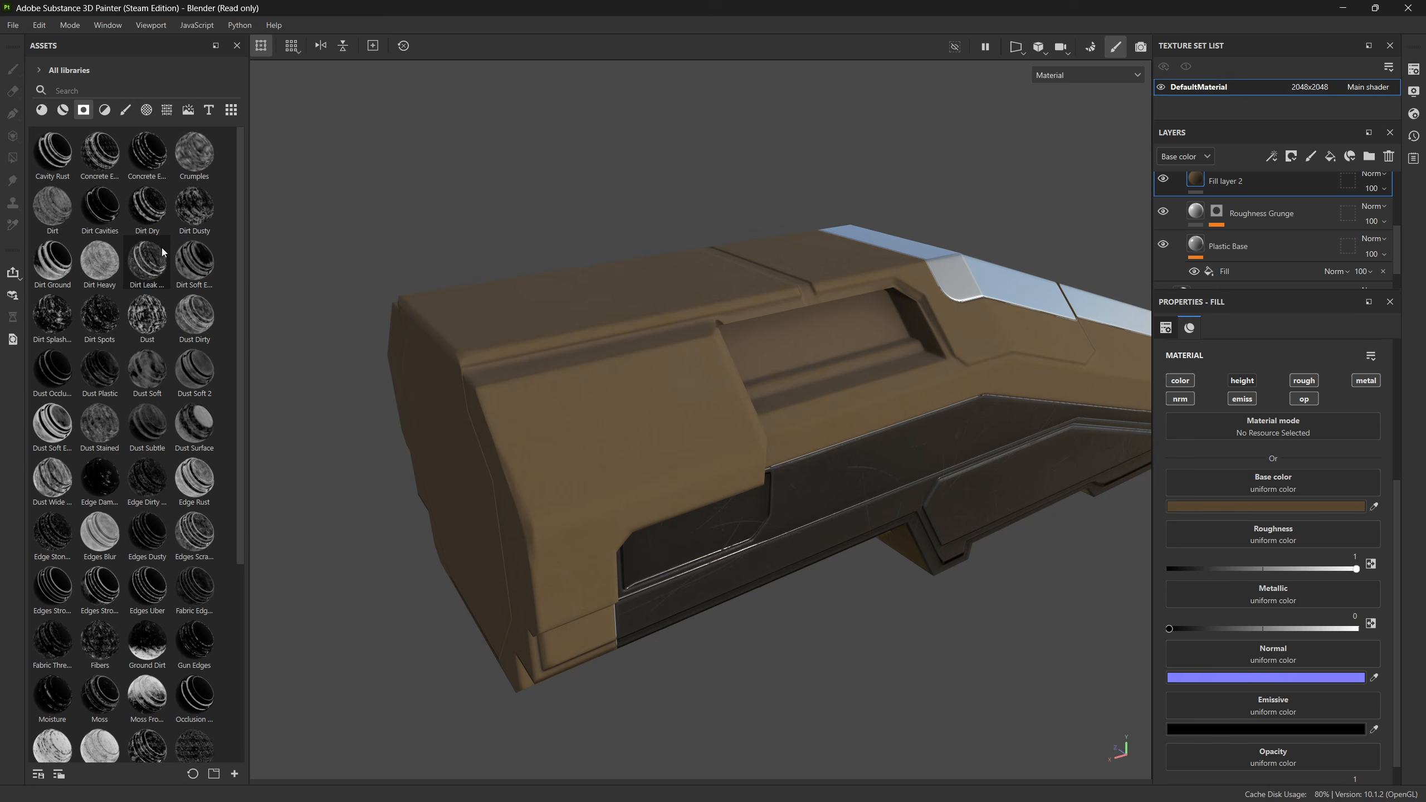
{"action": "mouse_move", "coordinate": [100, 207]}
{"action": "left_mouse_down"}
{"action": "mouse_move", "coordinate": [1067, 278]}
{"action": "mouse_move", "coordinate": [1219, 180]}
{"action": "left_mouse_up"}
Step: Examine the cavity dirt around the hull's window recess, panel seams and upper edges up close
{"action": "mouse_move", "coordinate": [584, 516]}
{"action": "left_mouse_down", "text": "alt"}
{"action": "mouse_move", "coordinate": [846, 452]}
{"action": "mouse_move", "coordinate": [516, 514]}
{"action": "left_mouse_up", "text": "alt"}
{"action": "middle_click_drag", "start_coordinate": [726, 483], "coordinate": [703, 487], "text": "alt"}
{"action": "left_click_drag", "start_coordinate": [703, 487], "coordinate": [634, 519], "text": "alt"}
{"action": "scroll", "coordinate": [666, 379], "scroll_direction": "up", "scroll_amount": 5}
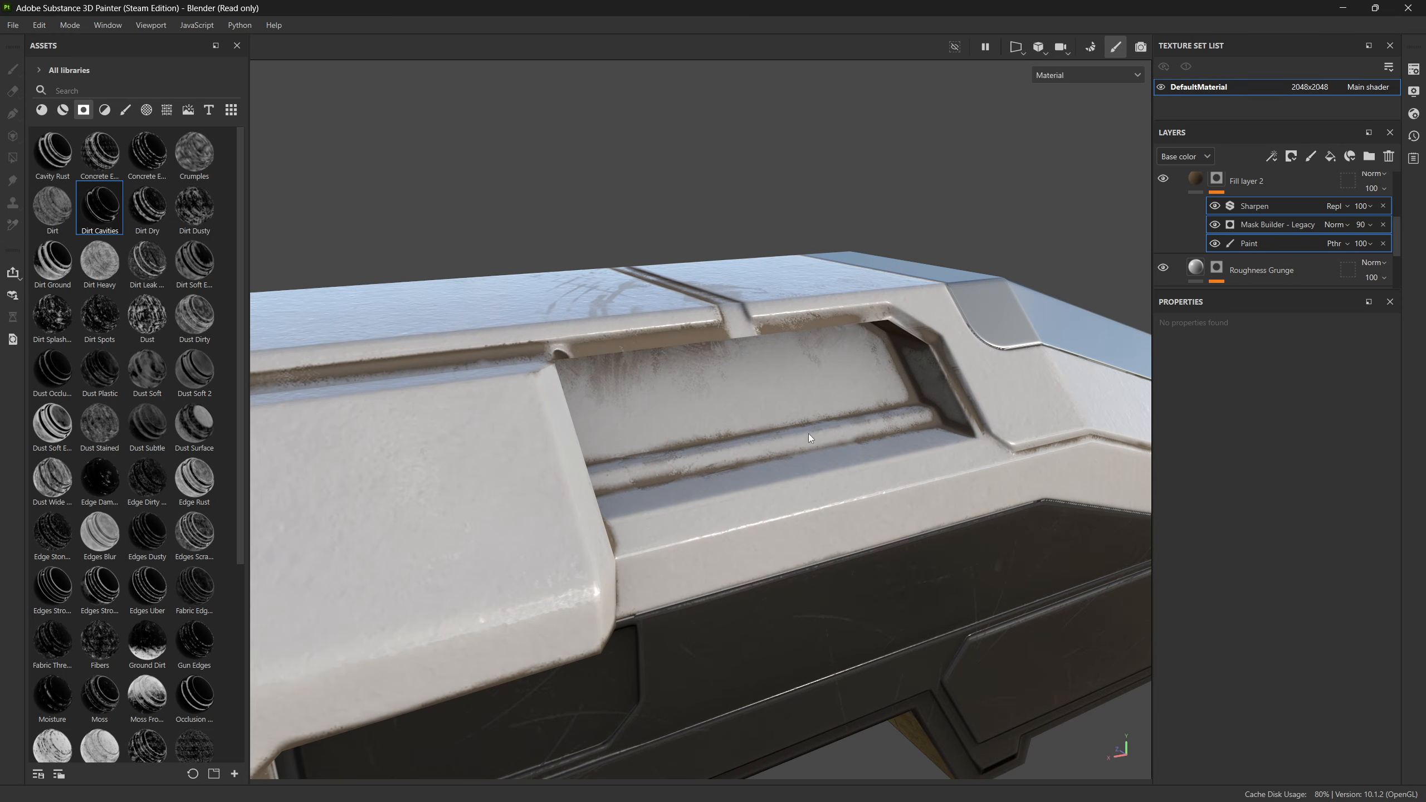
{"action": "left_click_drag", "start_coordinate": [851, 361], "coordinate": [479, 397], "text": "alt"}
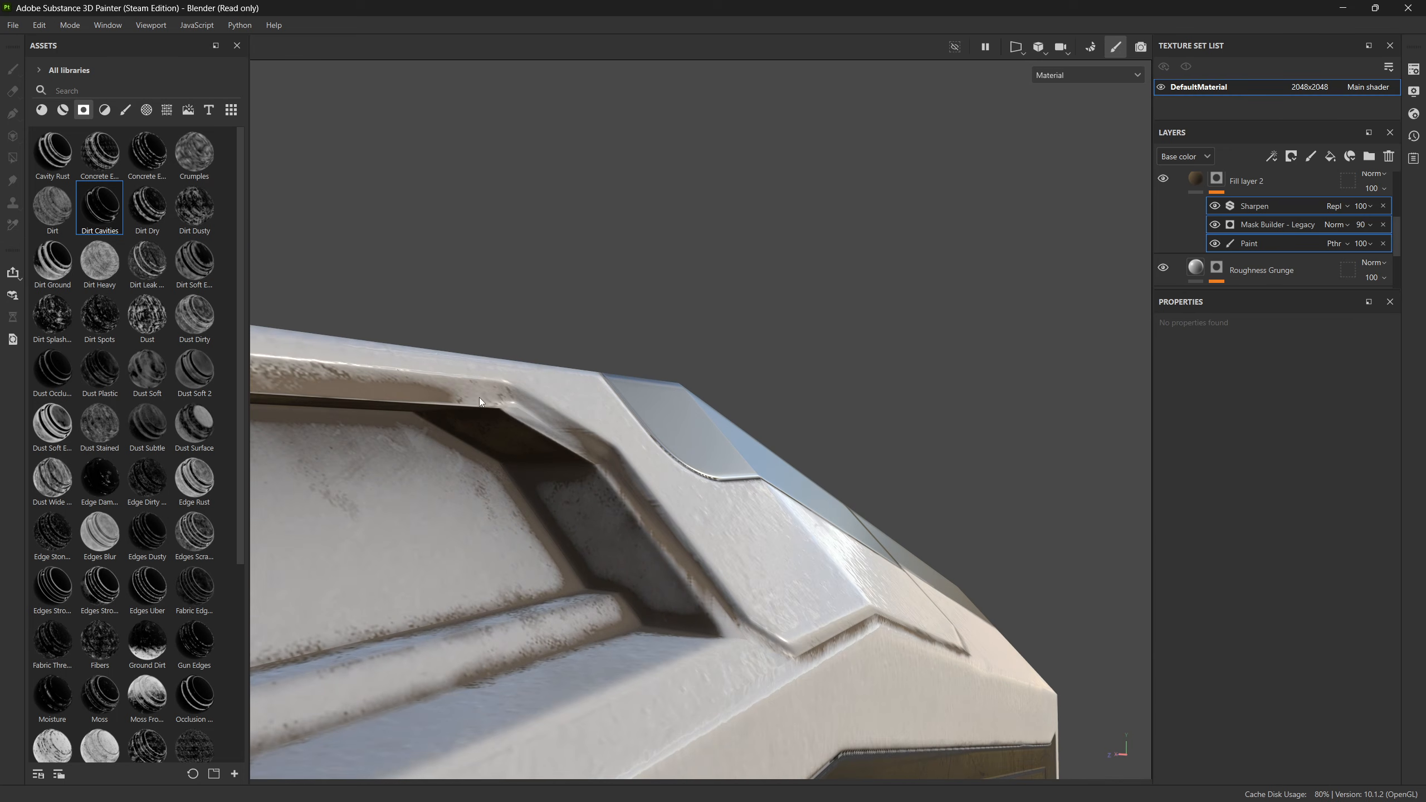
{"action": "left_click_drag", "start_coordinate": [708, 612], "coordinate": [463, 478], "text": "alt"}
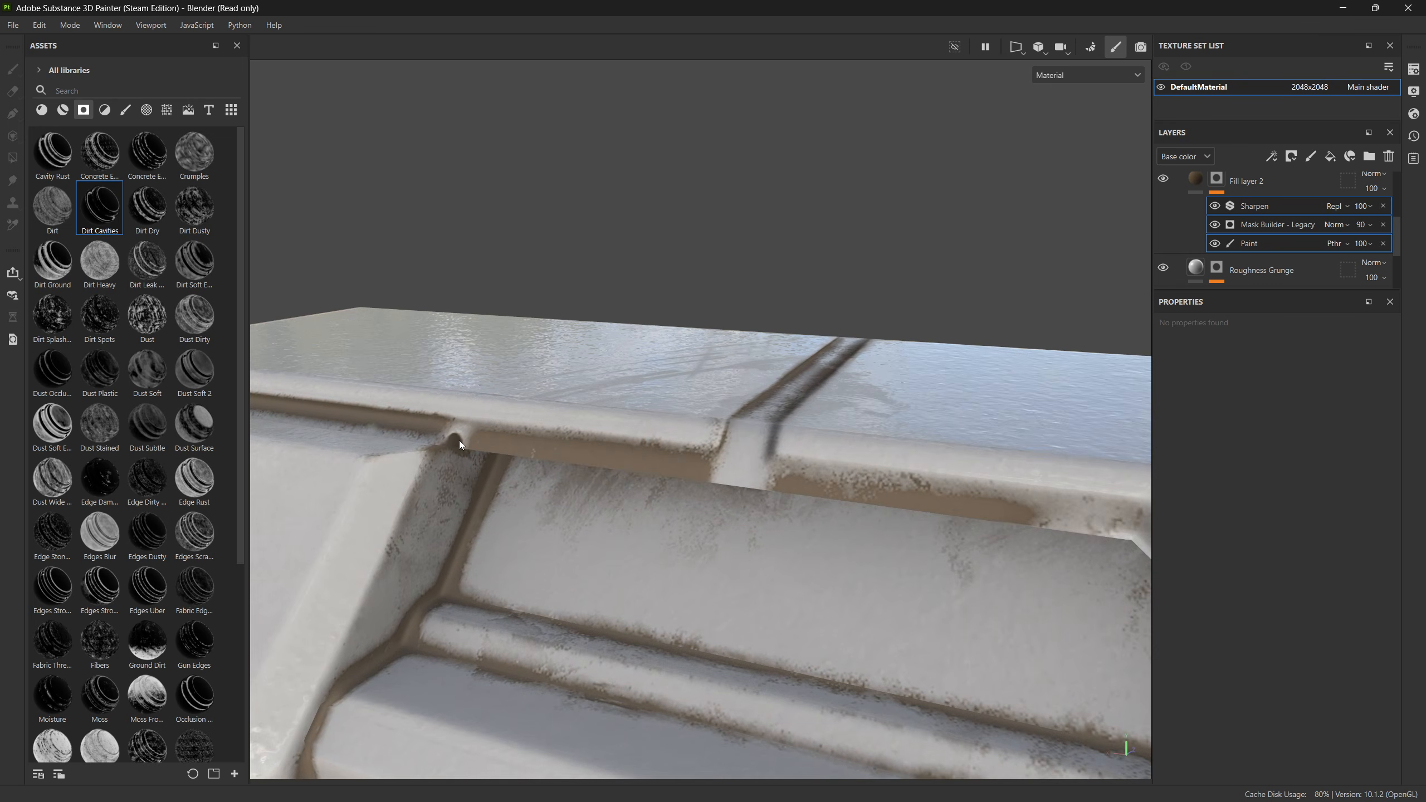
{"action": "left_click_drag", "start_coordinate": [549, 464], "coordinate": [563, 423], "text": "alt"}
{"action": "scroll", "coordinate": [601, 482], "scroll_direction": "down", "scroll_amount": 6}
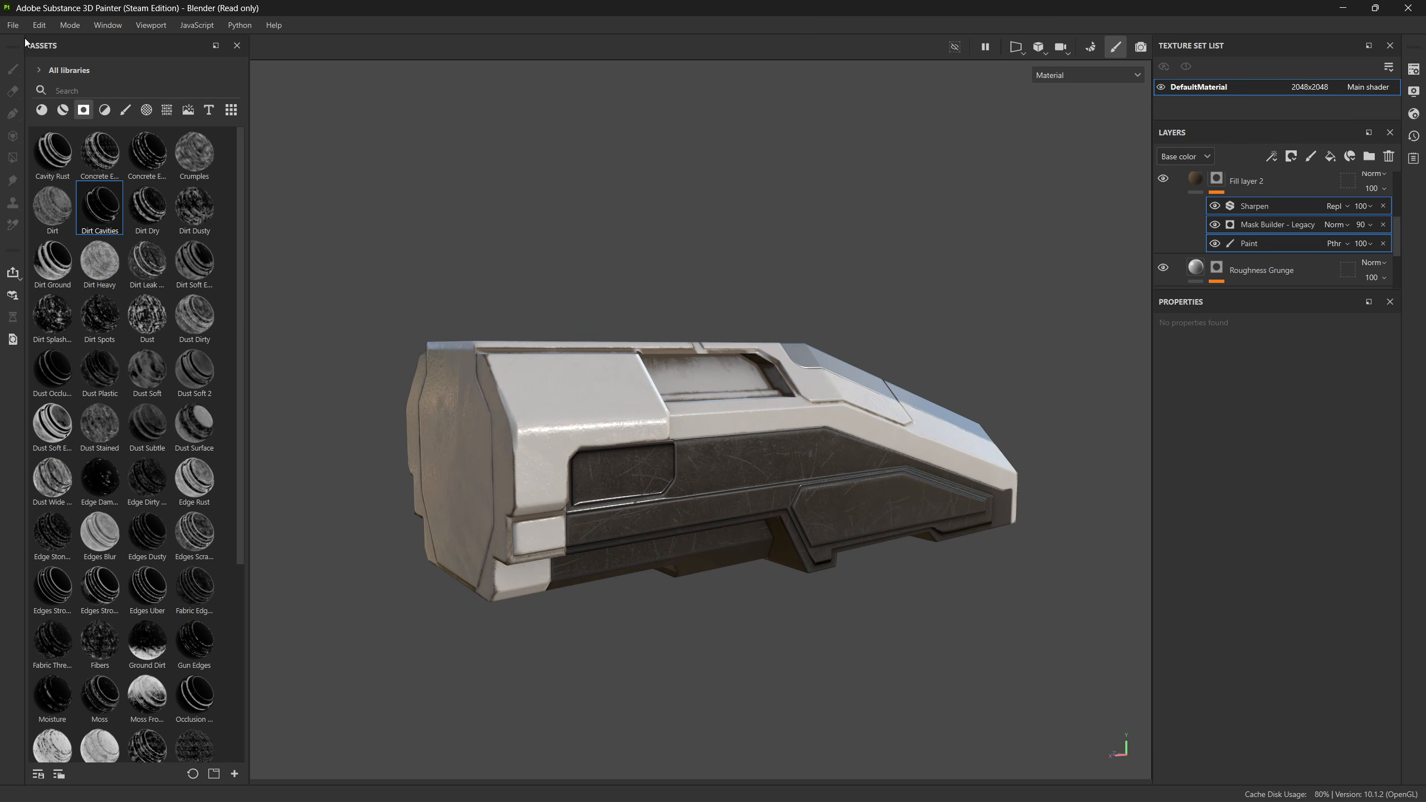
Step: Configure the texture export with the file type based on the output template and a size of 2048
{"action": "left_click", "coordinate": [13, 25]}
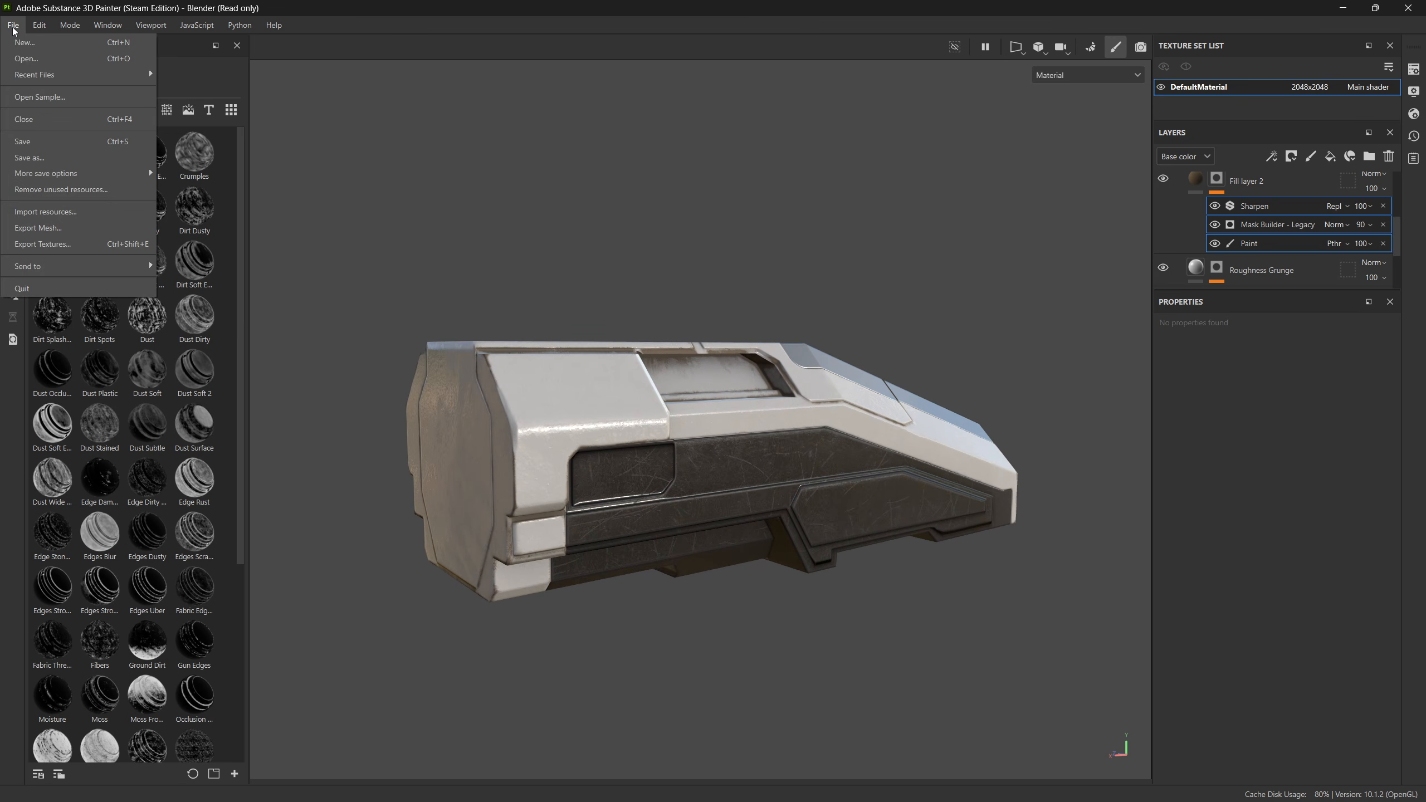
{"action": "left_click", "coordinate": [93, 244]}
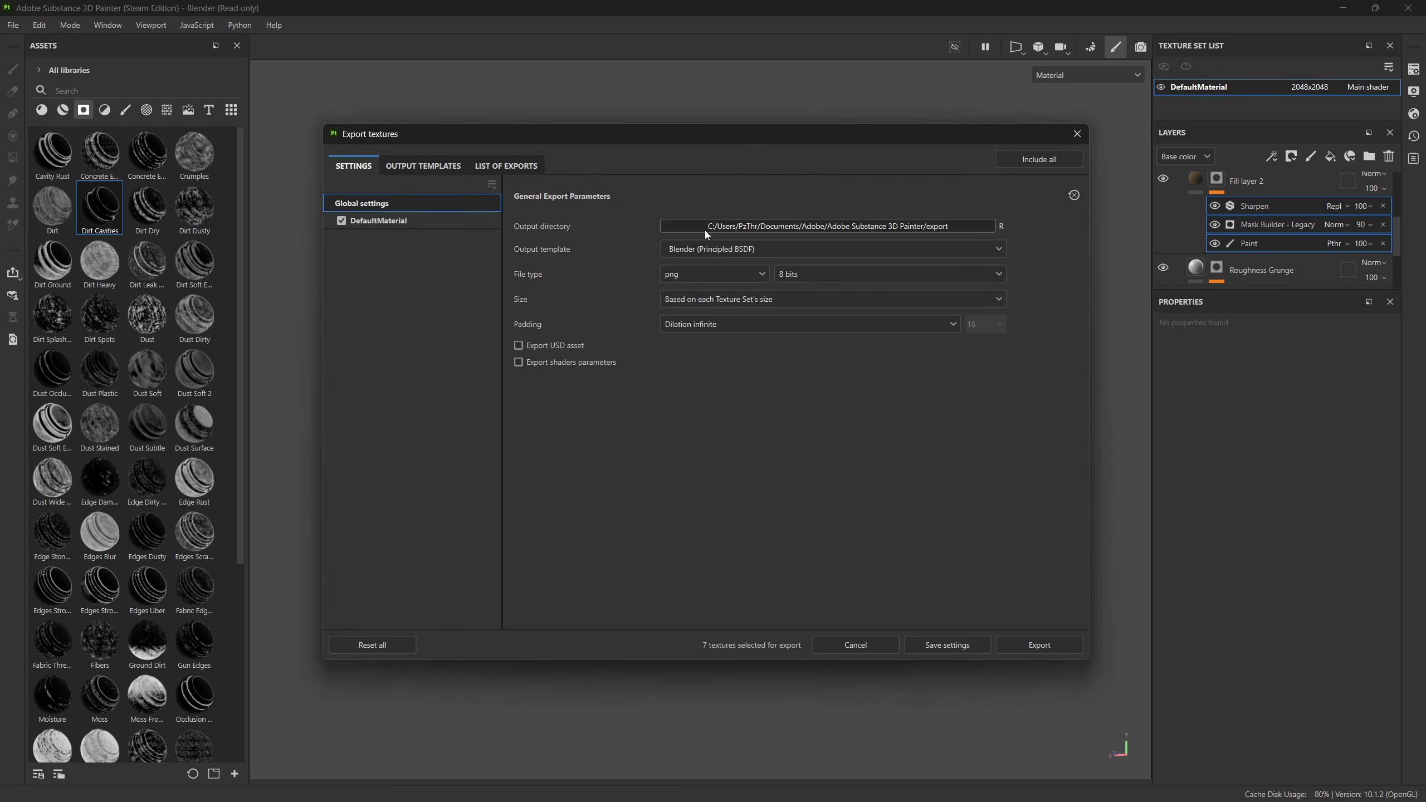
{"action": "left_click", "coordinate": [730, 251]}
{"action": "left_click", "coordinate": [731, 251]}
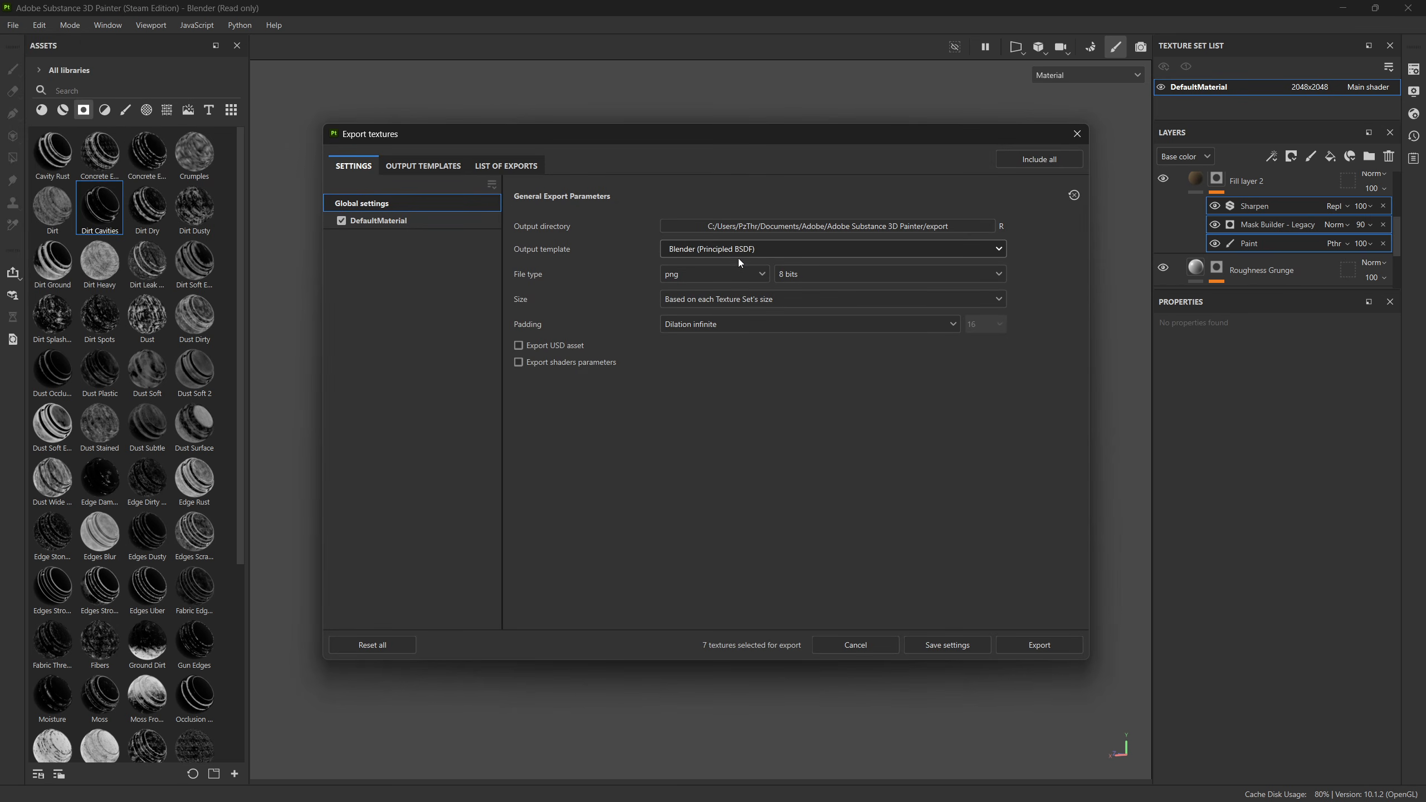
{"action": "left_click", "coordinate": [708, 279]}
{"action": "left_click", "coordinate": [720, 293]}
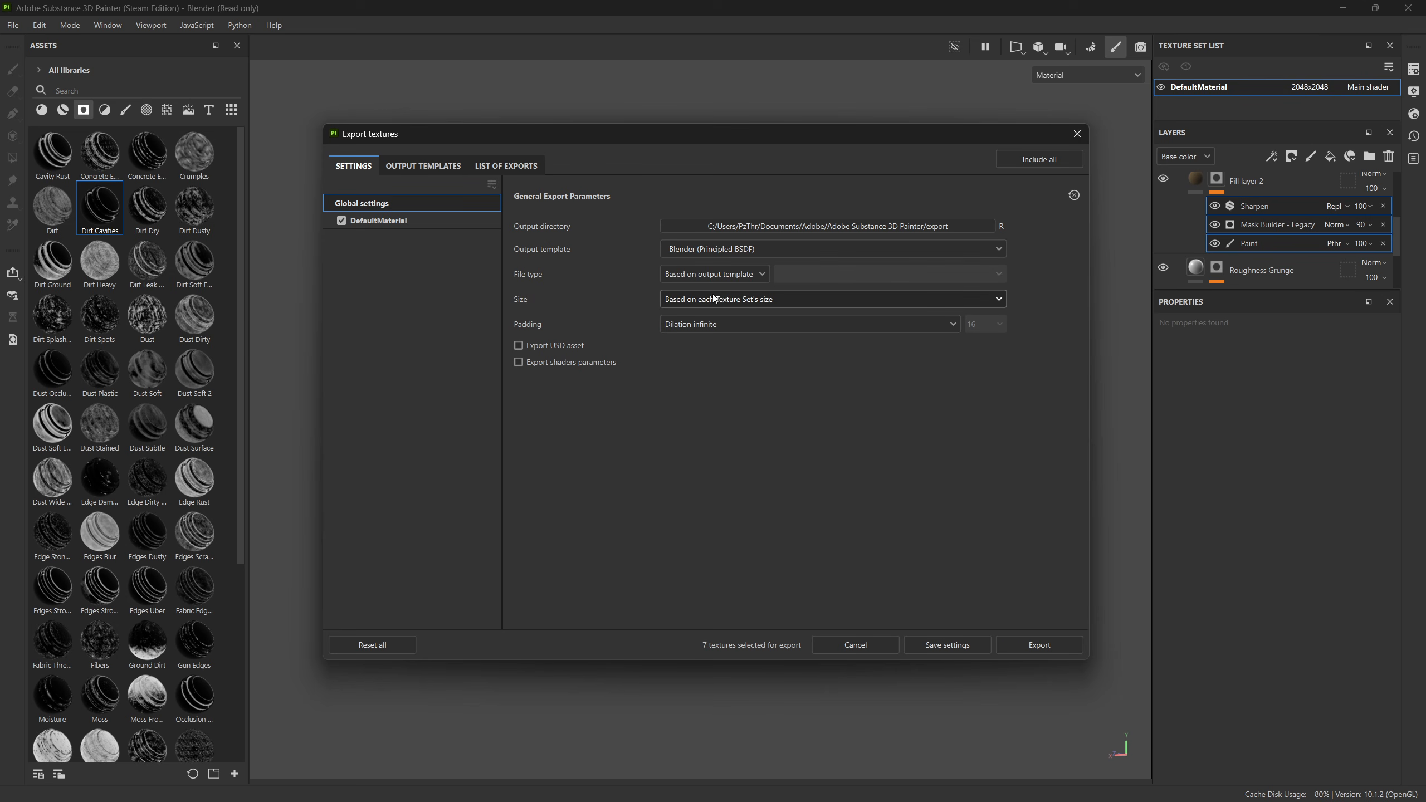
{"action": "left_click", "coordinate": [708, 304]}
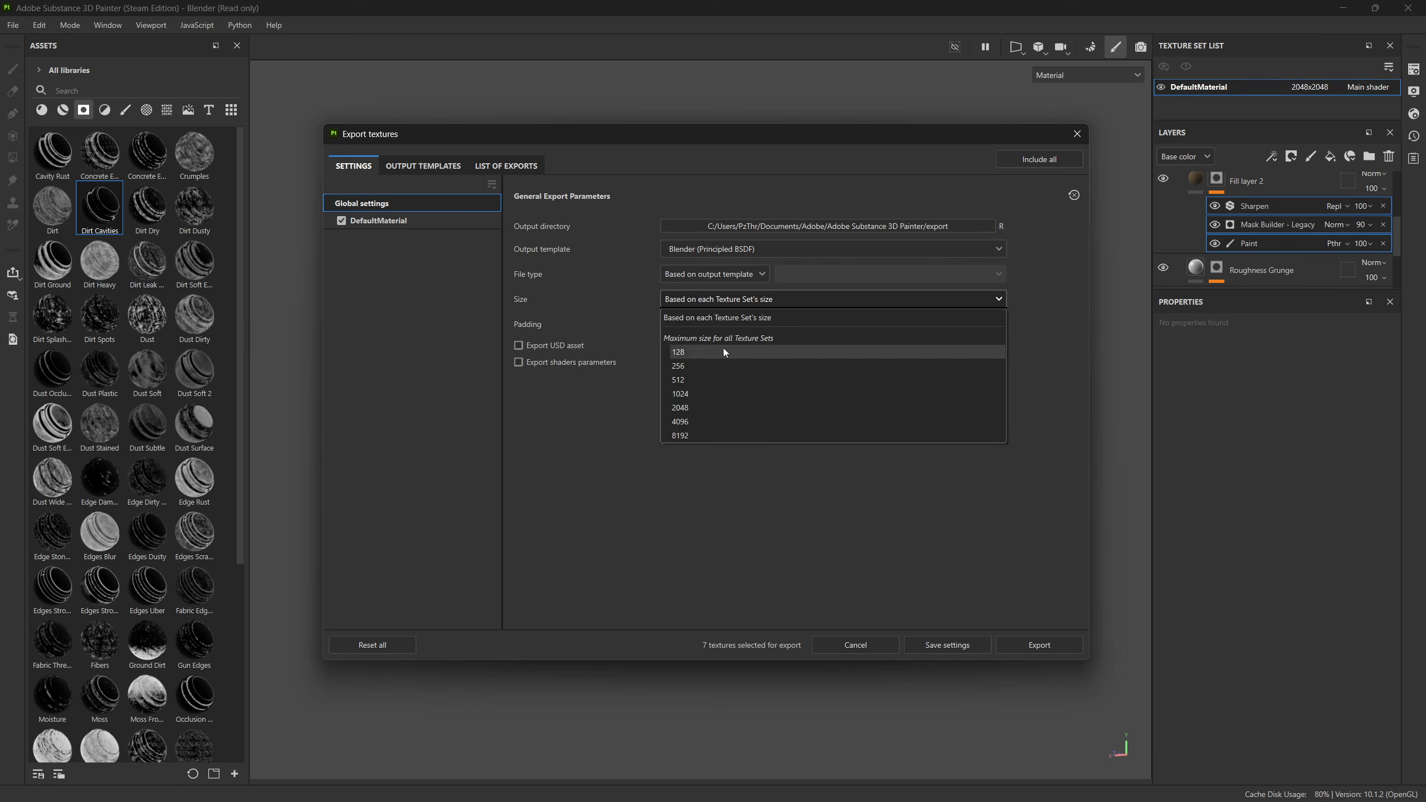
{"action": "left_click", "coordinate": [700, 410]}
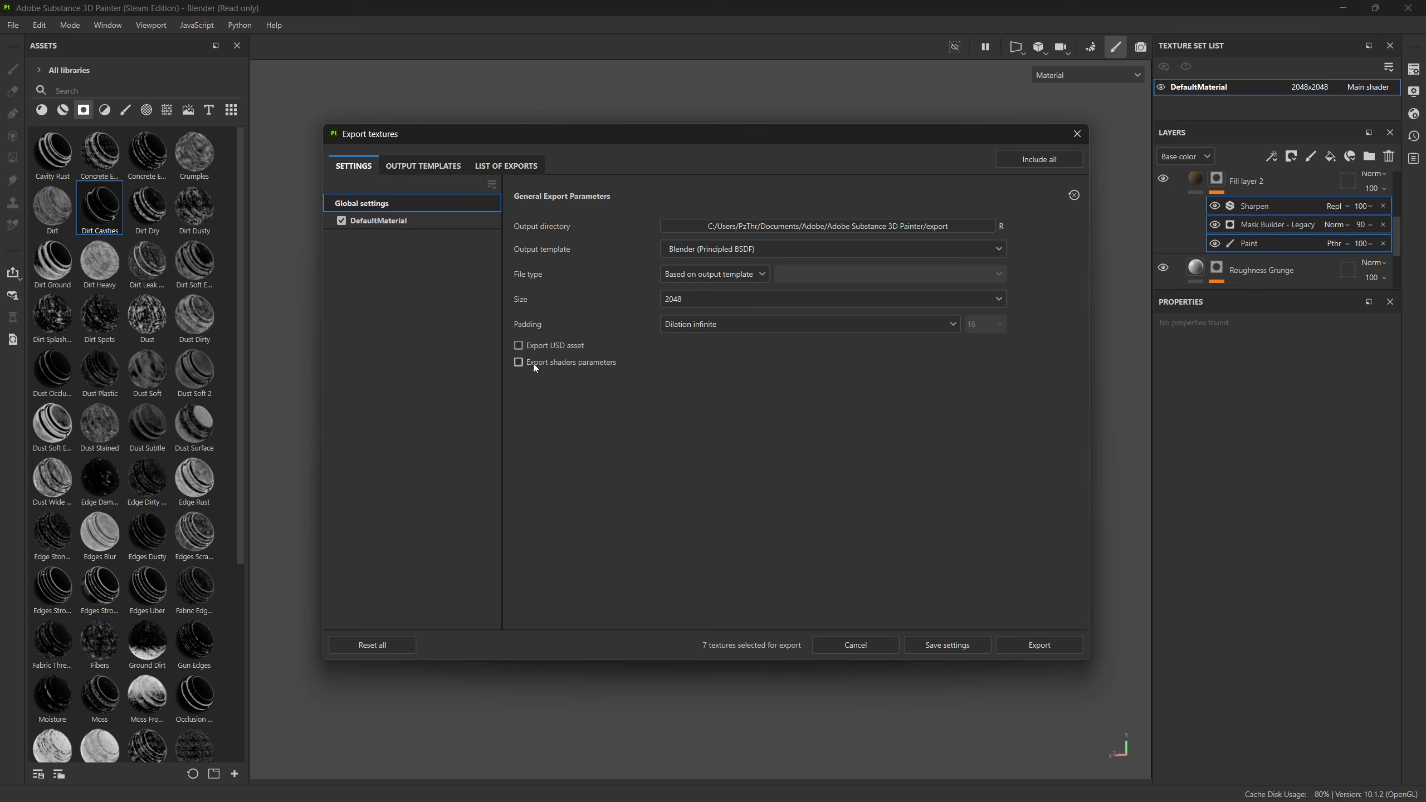
Step: Set the export output directory to the Textures folder inside TutorialBake on the Desktop
{"action": "left_click", "coordinate": [806, 225]}
{"action": "left_click", "coordinate": [381, 283]}
{"action": "double_click", "coordinate": [500, 292]}
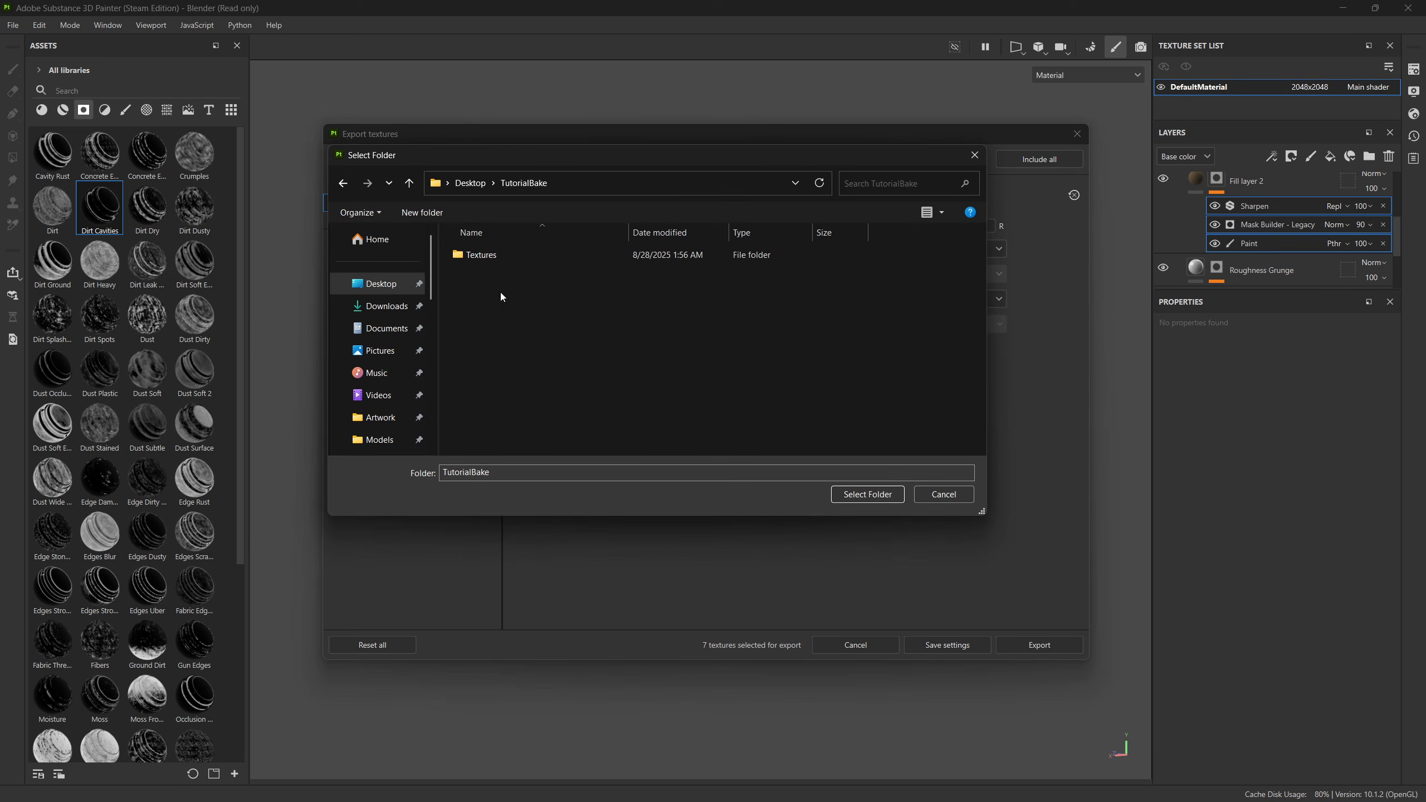
{"action": "double_click", "coordinate": [482, 257]}
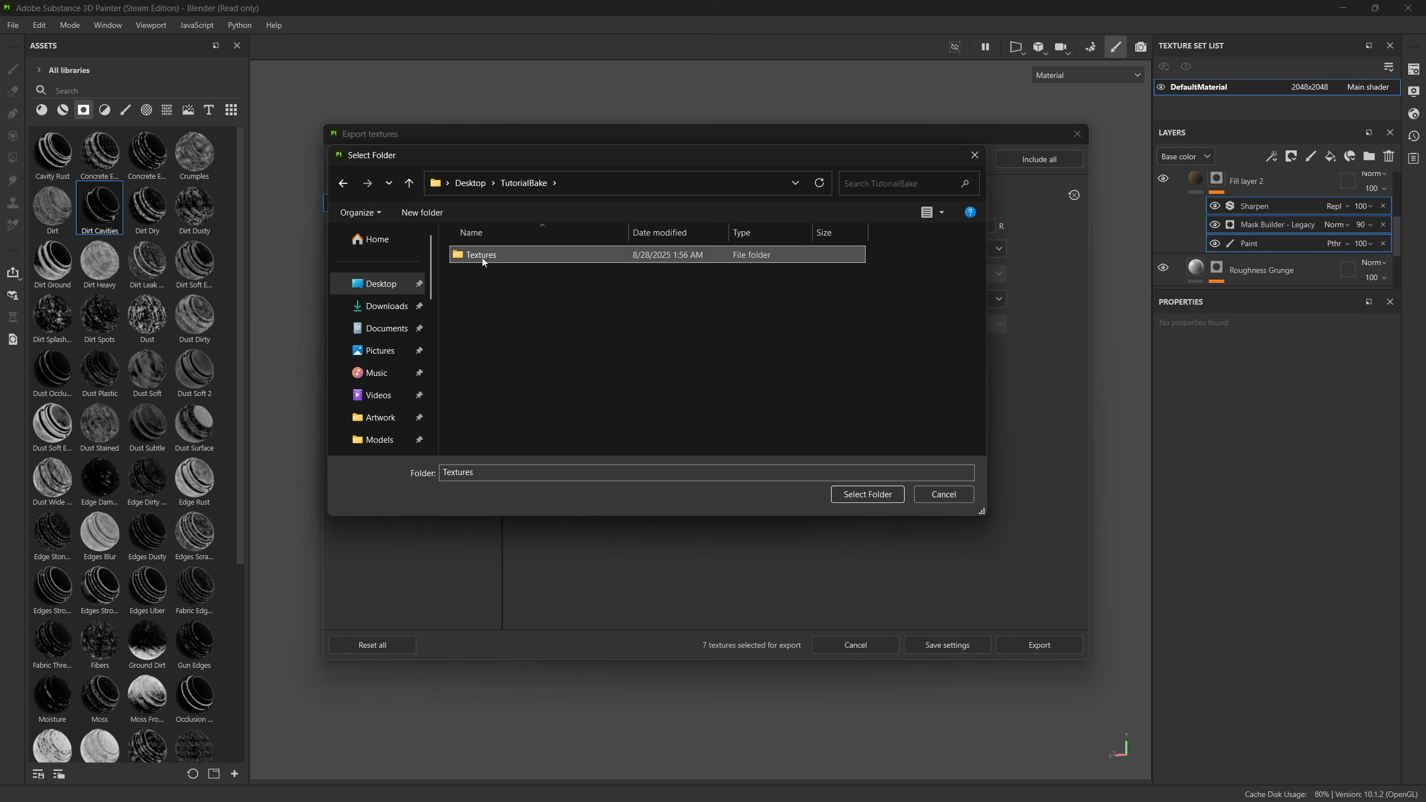
{"action": "left_click", "coordinate": [859, 499]}
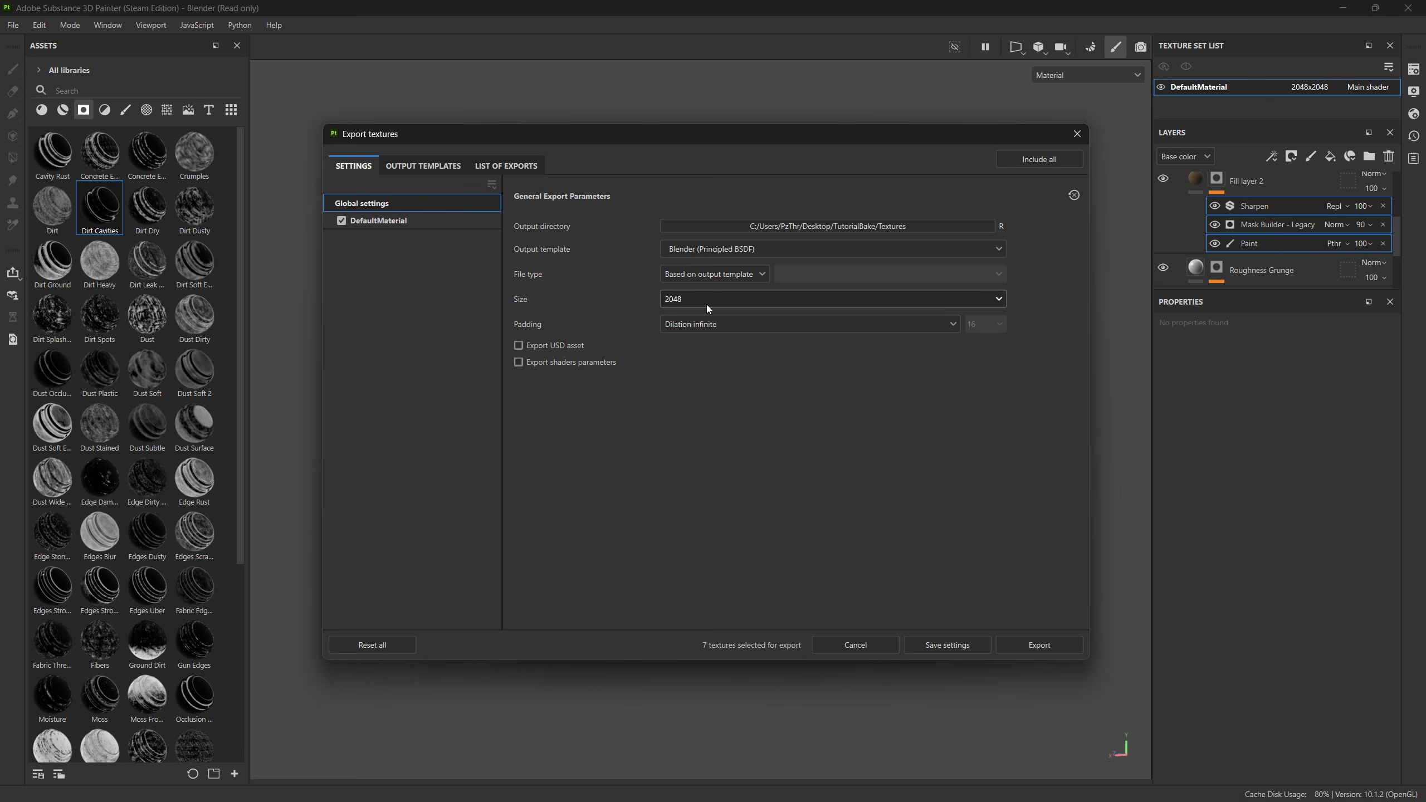
Step: Export the hull's textures and save the export settings
{"action": "left_click", "coordinate": [1040, 644]}
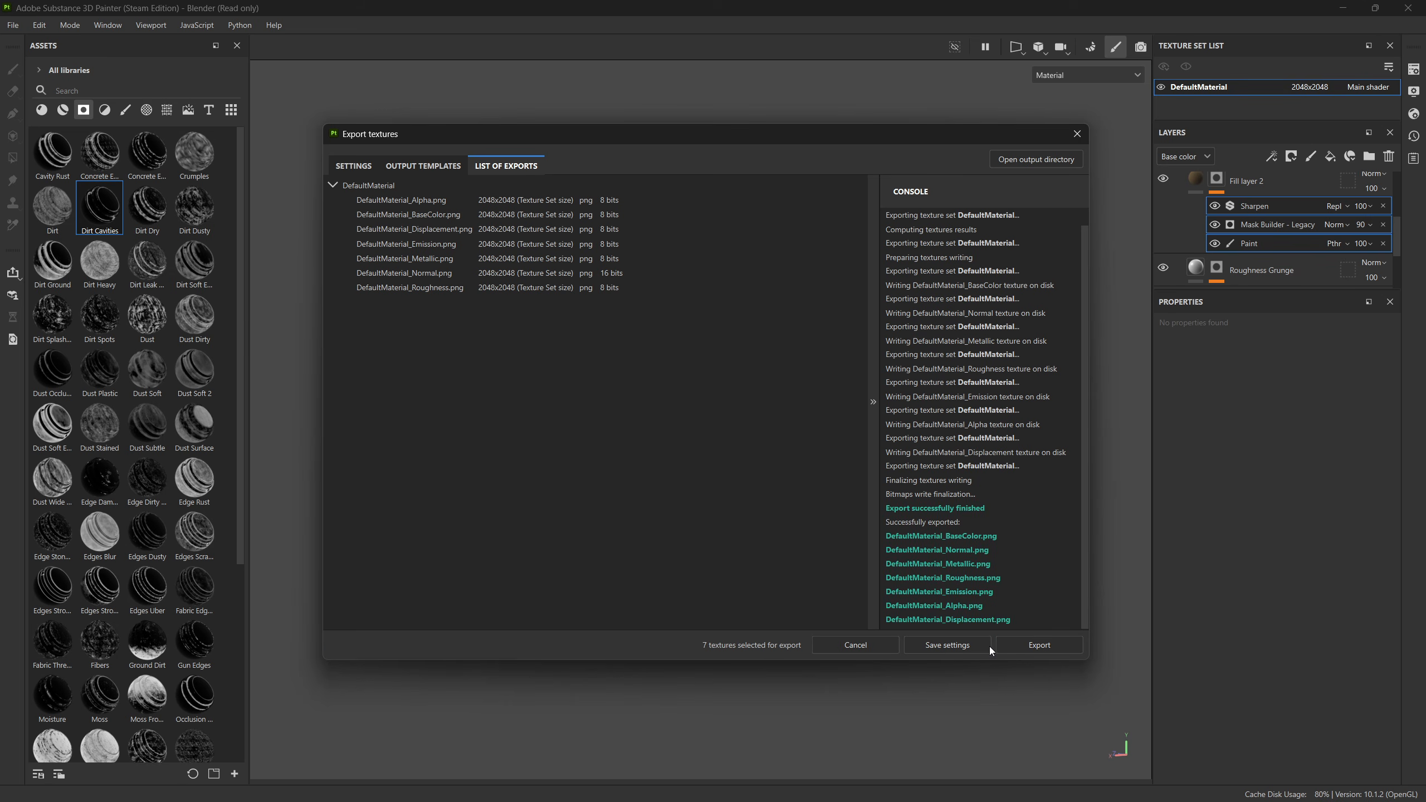
{"action": "left_click", "coordinate": [950, 651]}
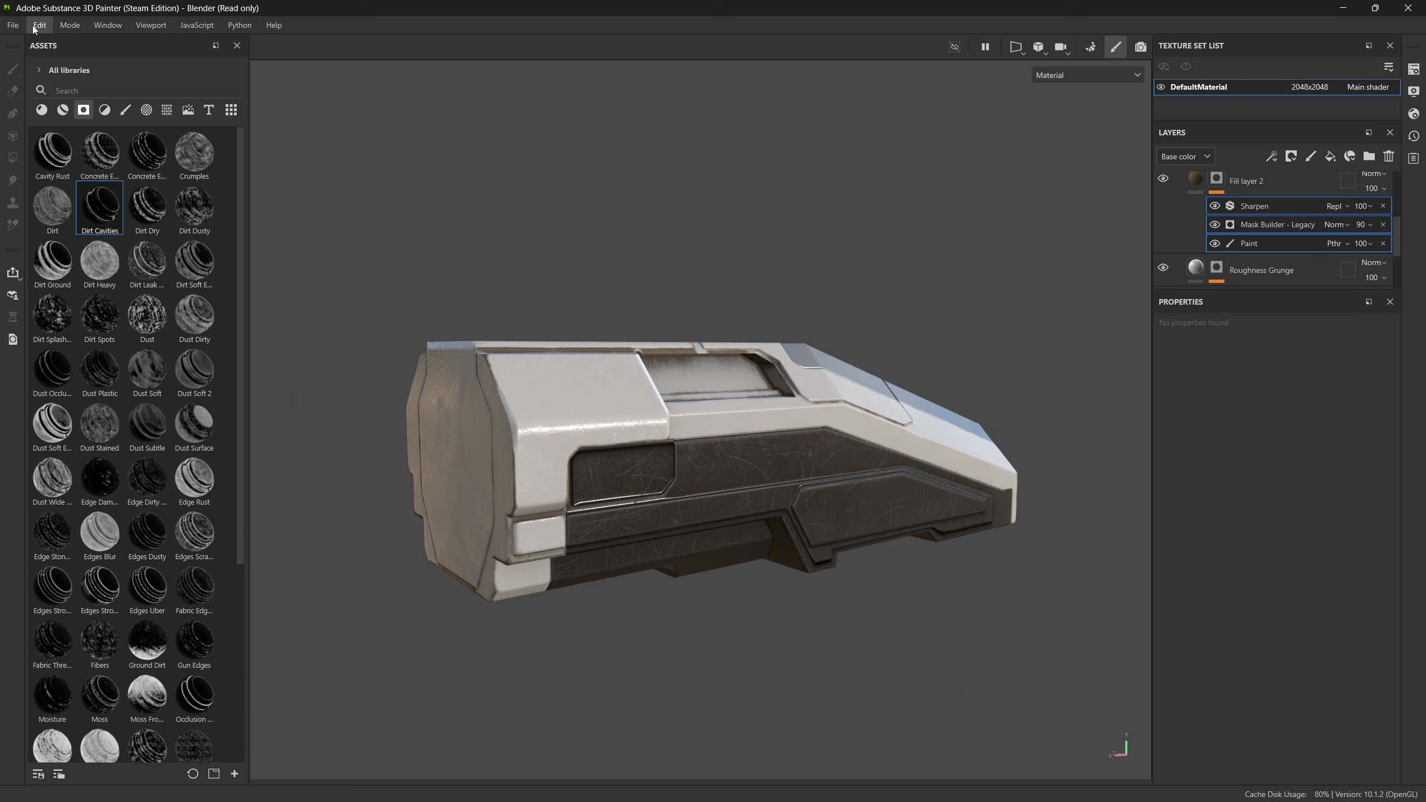
{"action": "left_click", "coordinate": [12, 26]}
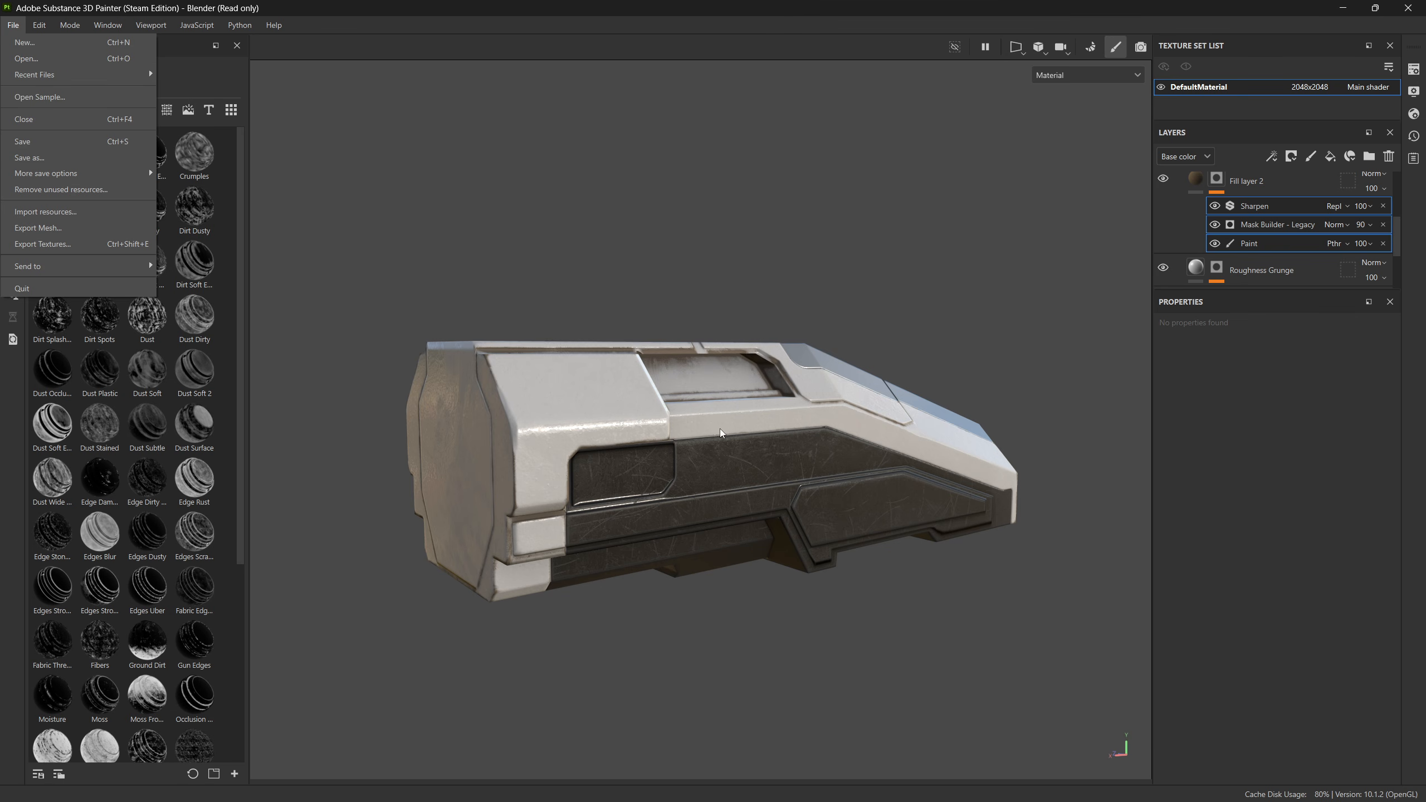
{"action": "left_click", "coordinate": [737, 690]}
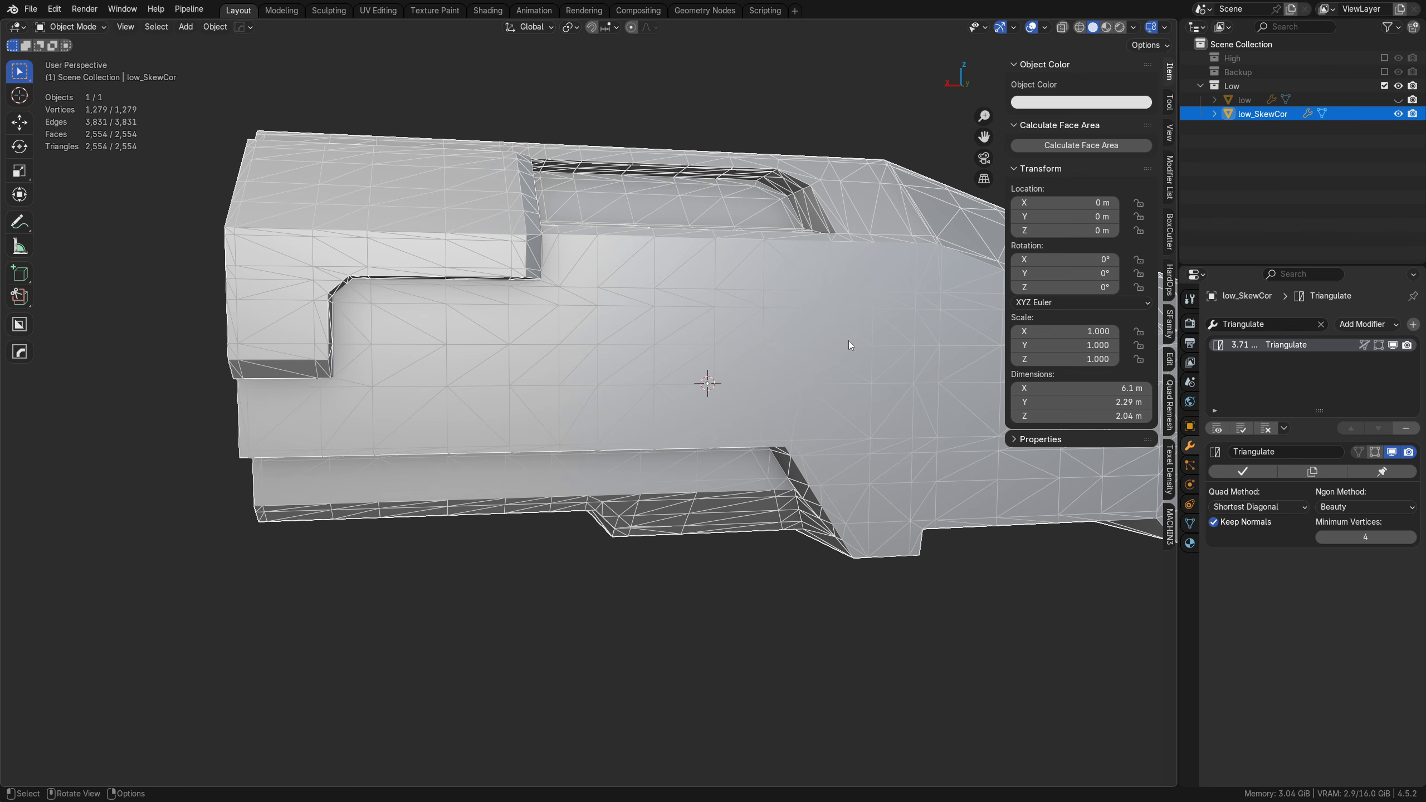
Step: In Blender, hide low_SkewCor, show and select the low mesh, and switch the viewport to Material Preview shading
{"action": "left_click", "coordinate": [1398, 114]}
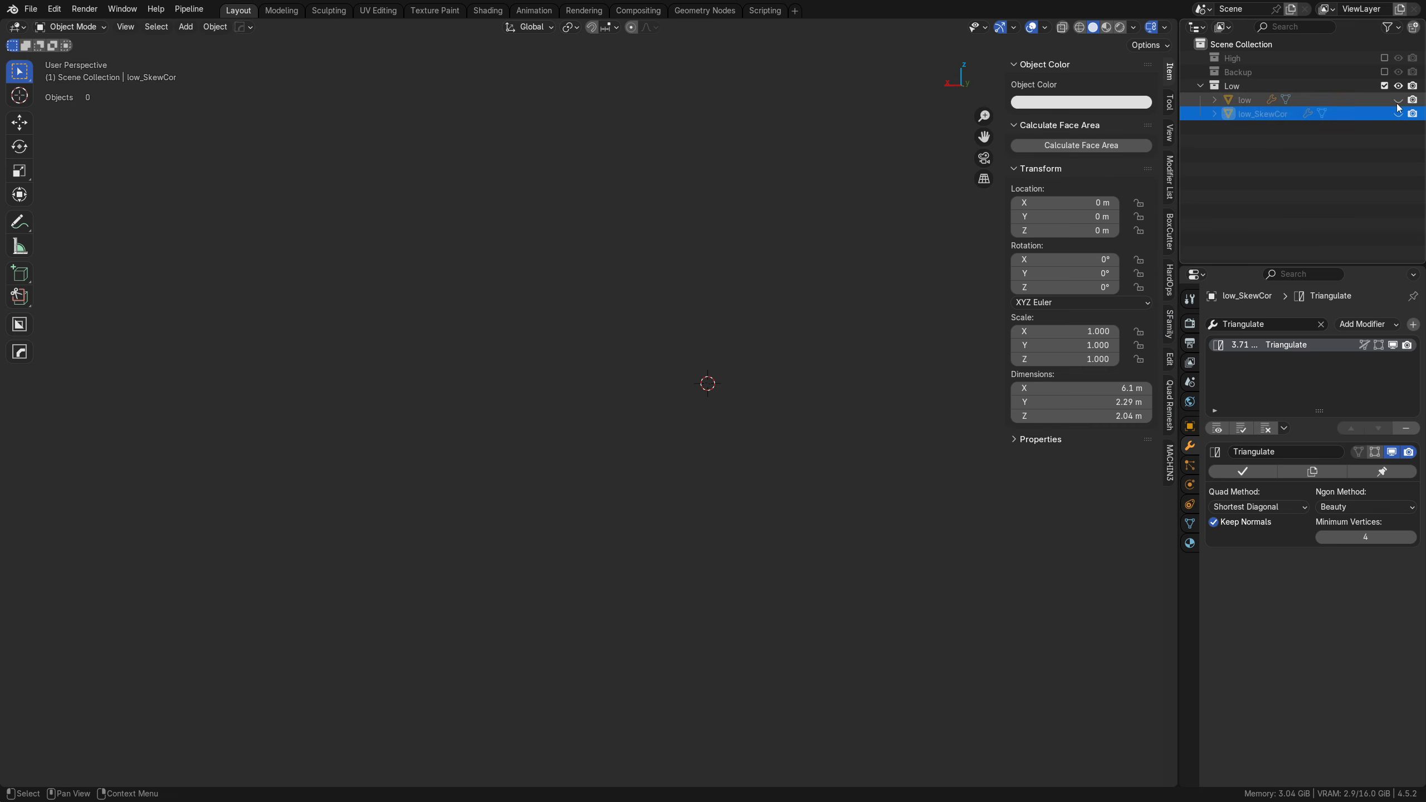
{"action": "left_click", "coordinate": [1398, 100]}
{"action": "left_click", "coordinate": [530, 329]}
{"action": "scroll", "coordinate": [530, 330], "scroll_direction": "down", "scroll_amount": 5}
{"action": "mouse_move", "coordinate": [530, 330]}
{"action": "middle_mouse_down"}
{"action": "mouse_move", "coordinate": [749, 408]}
{"action": "mouse_move", "coordinate": [749, 357]}
{"action": "mouse_move", "coordinate": [773, 381]}
{"action": "mouse_move", "coordinate": [803, 368]}
{"action": "middle_mouse_up"}
{"action": "scroll", "coordinate": [749, 356], "scroll_direction": "up", "scroll_amount": 3}
{"action": "left_click", "coordinate": [1106, 27]}
{"action": "middle_click_drag", "start_coordinate": [696, 306], "coordinate": [709, 296]}
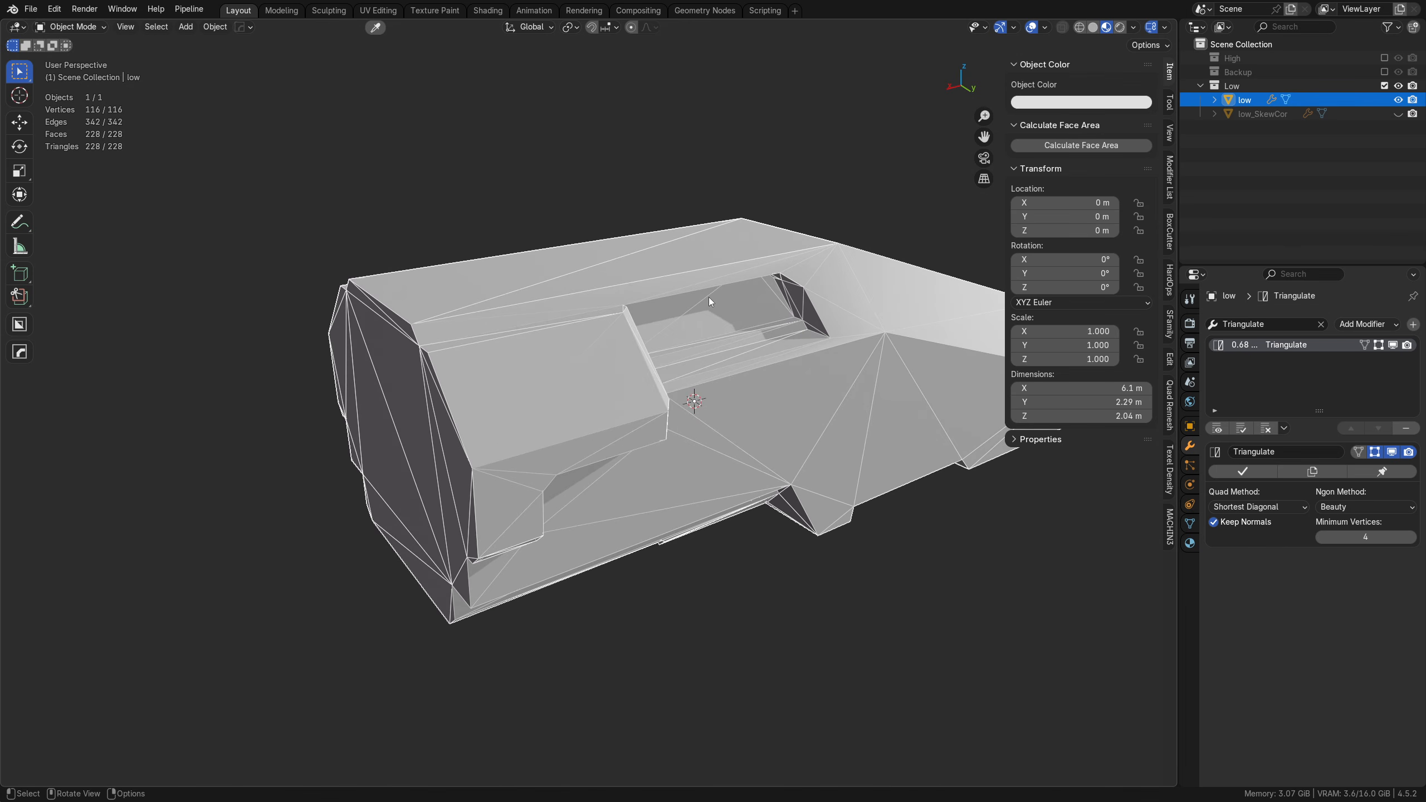
Step: Create a new material on the low mesh in the Shading workspace
{"action": "left_click", "coordinate": [487, 10]}
{"action": "middle_click_drag", "start_coordinate": [836, 207], "coordinate": [644, 392], "text": "shift"}
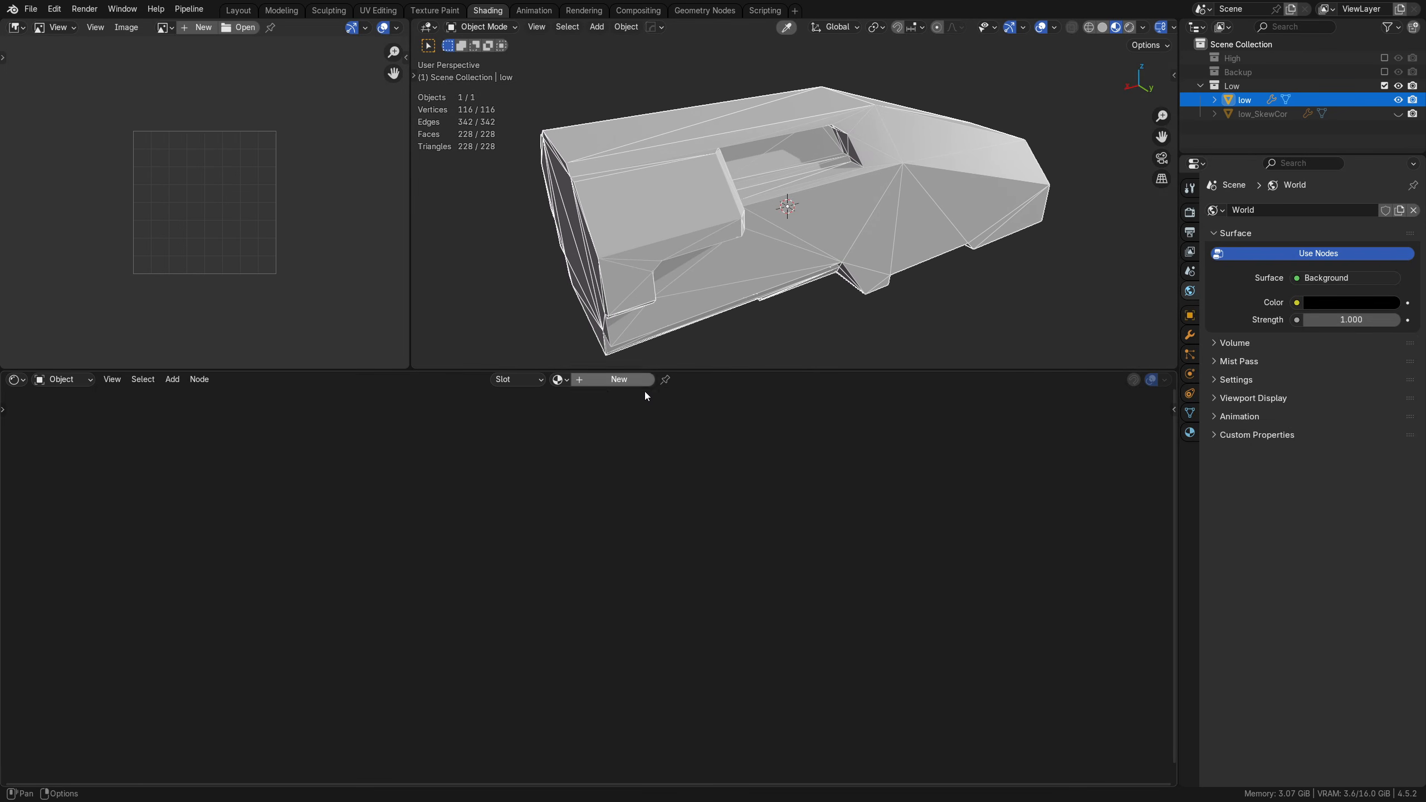
{"action": "left_click", "coordinate": [610, 384]}
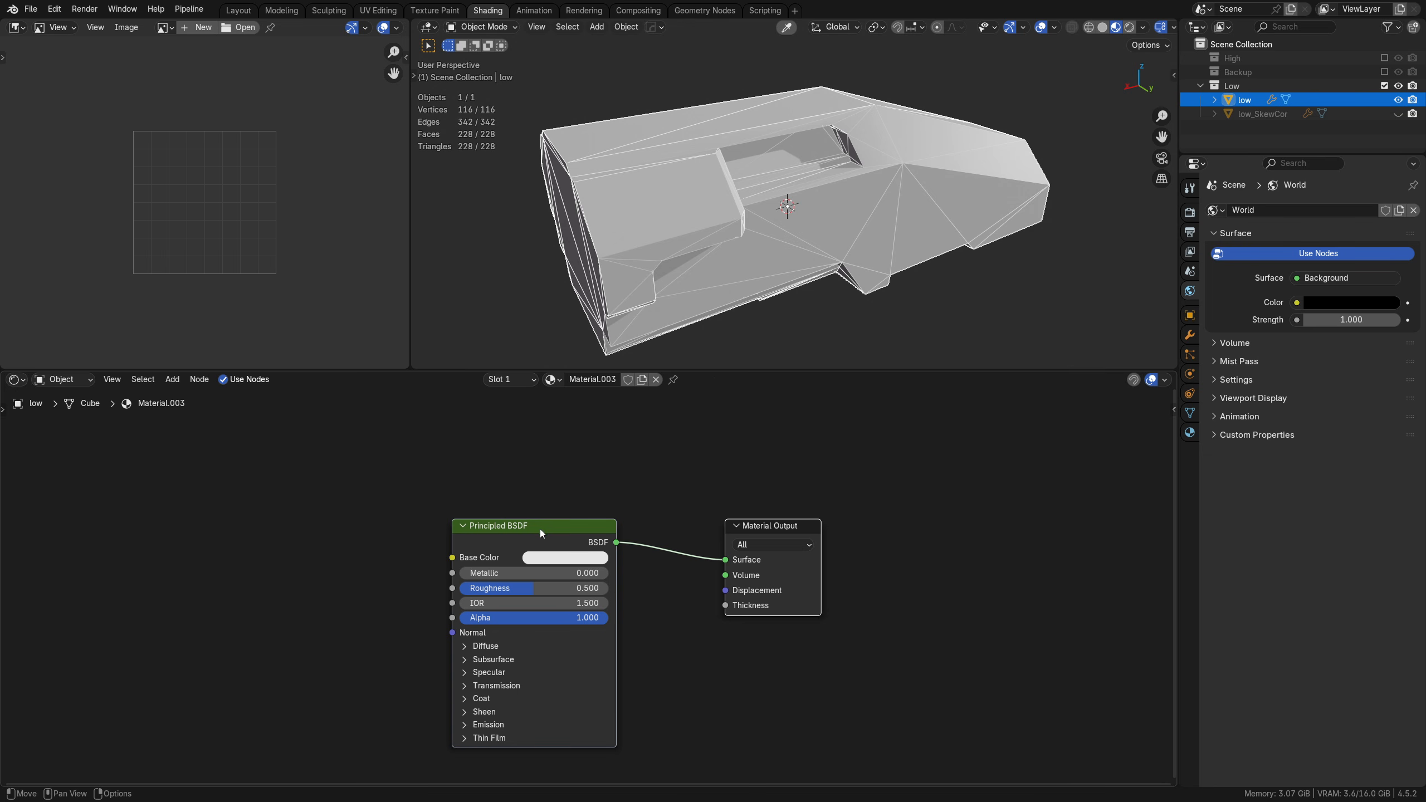
Step: Run Principled Texture Setup on the Principled BSDF with the DefaultMaterial BaseColor, Metallic, Normal and Roughness maps from the Textures folder
{"action": "left_click", "coordinate": [544, 527]}
{"action": "left_click_drag", "start_coordinate": [549, 526], "coordinate": [526, 510]}
{"action": "key", "text": "ctrl+shift+t"}
{"action": "left_click", "coordinate": [1059, 580]}
{"action": "key", "text": "ctrl+shift+t"}
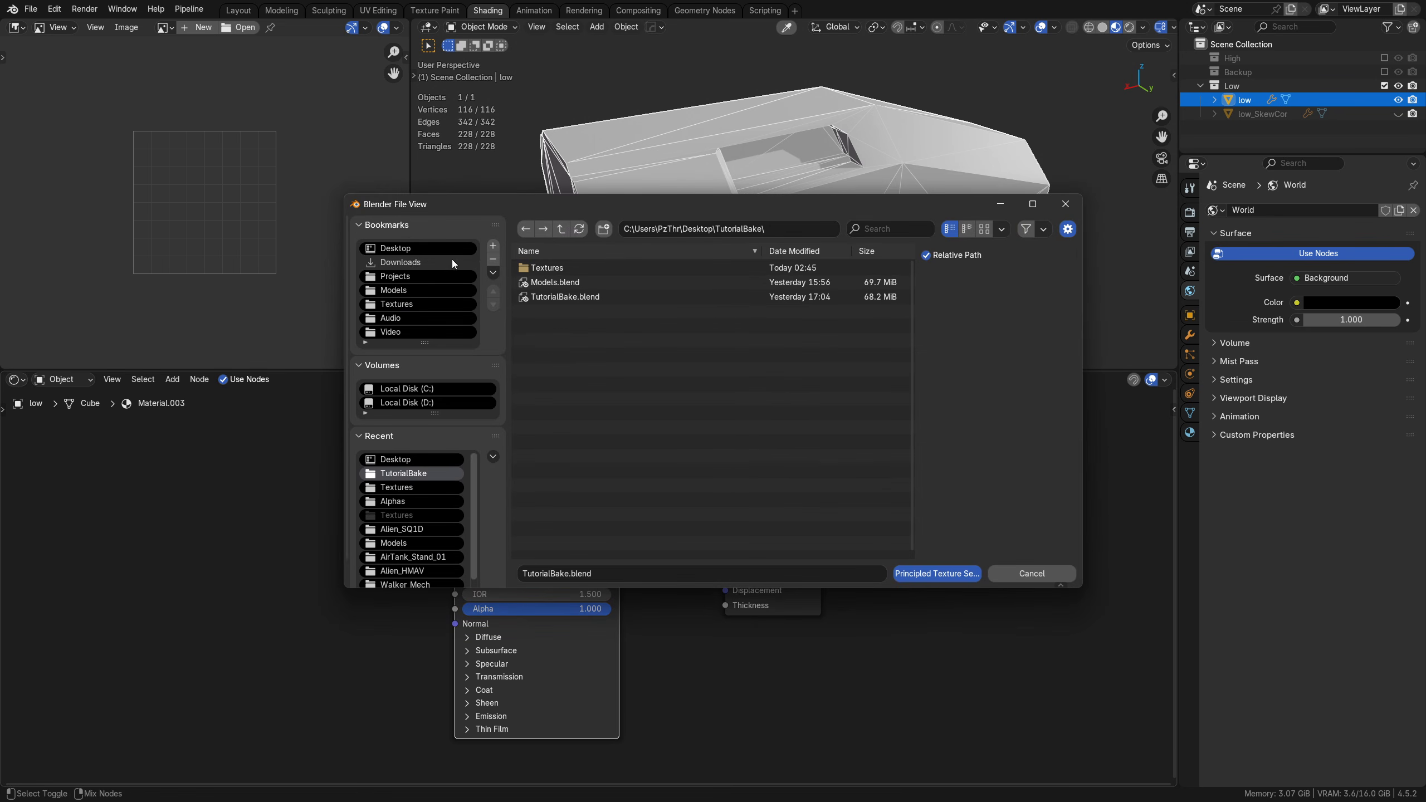
{"action": "left_click", "coordinate": [547, 268]}
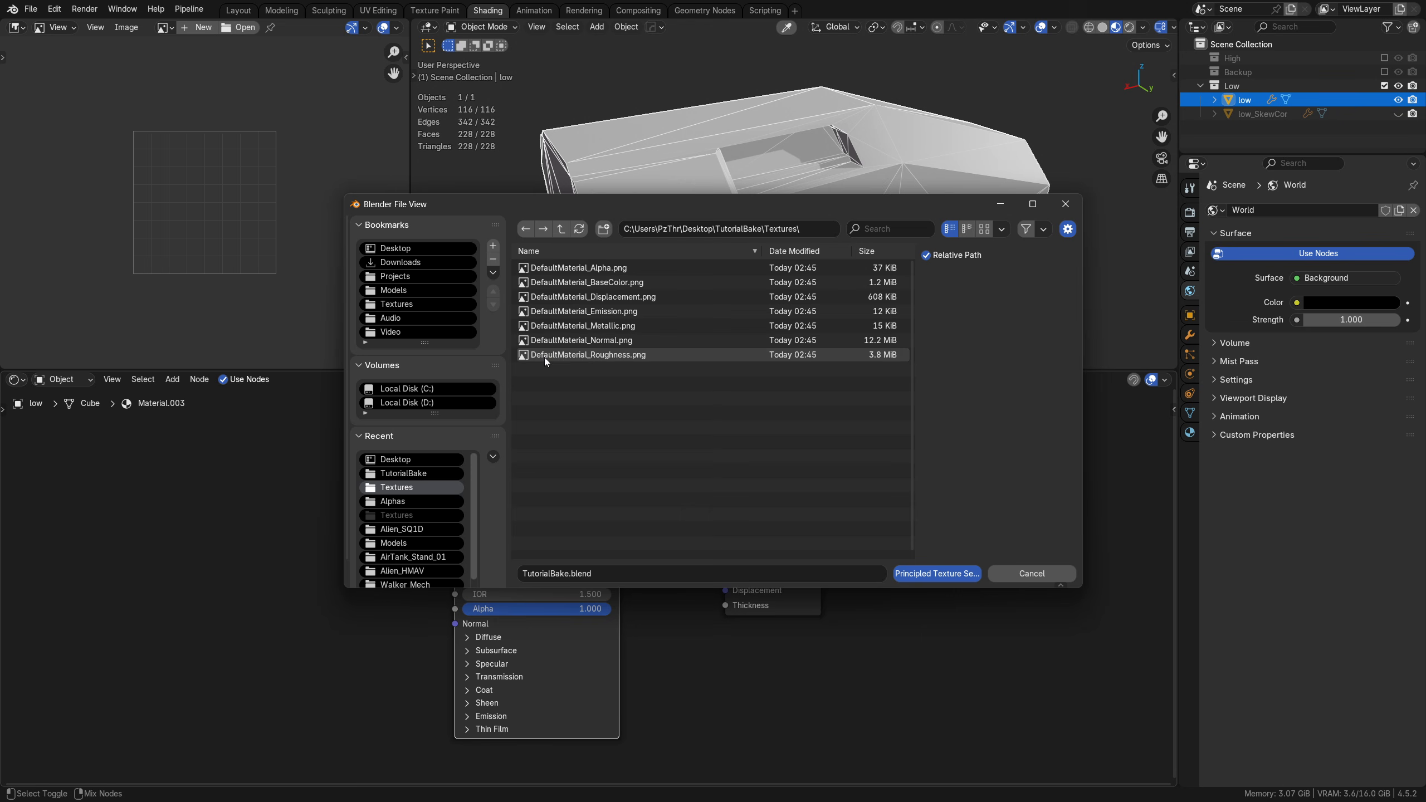
{"action": "left_click", "coordinate": [601, 355]}
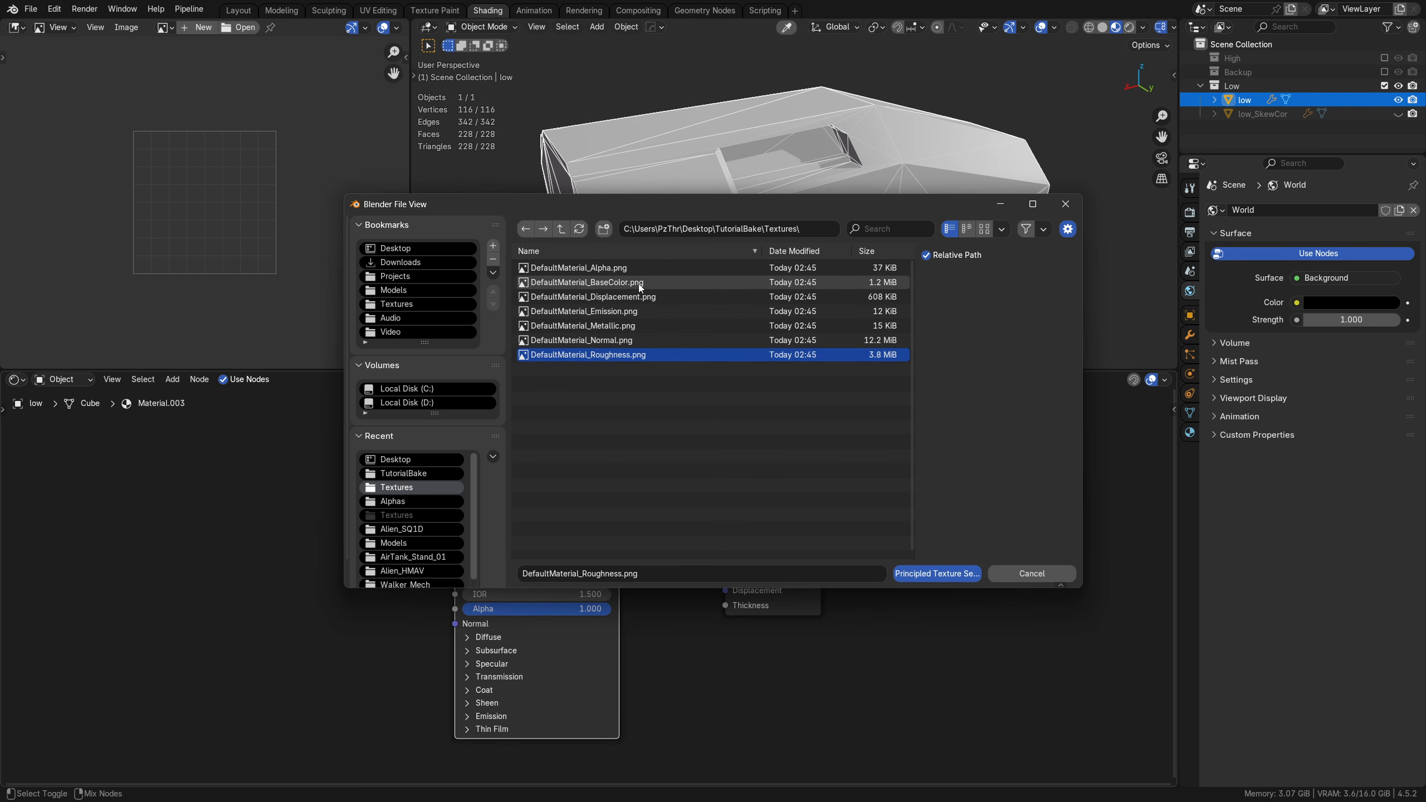
{"action": "left_click", "coordinate": [622, 282]}
{"action": "left_click", "coordinate": [630, 327], "text": "ctrl"}
{"action": "left_click", "coordinate": [626, 341], "text": "ctrl"}
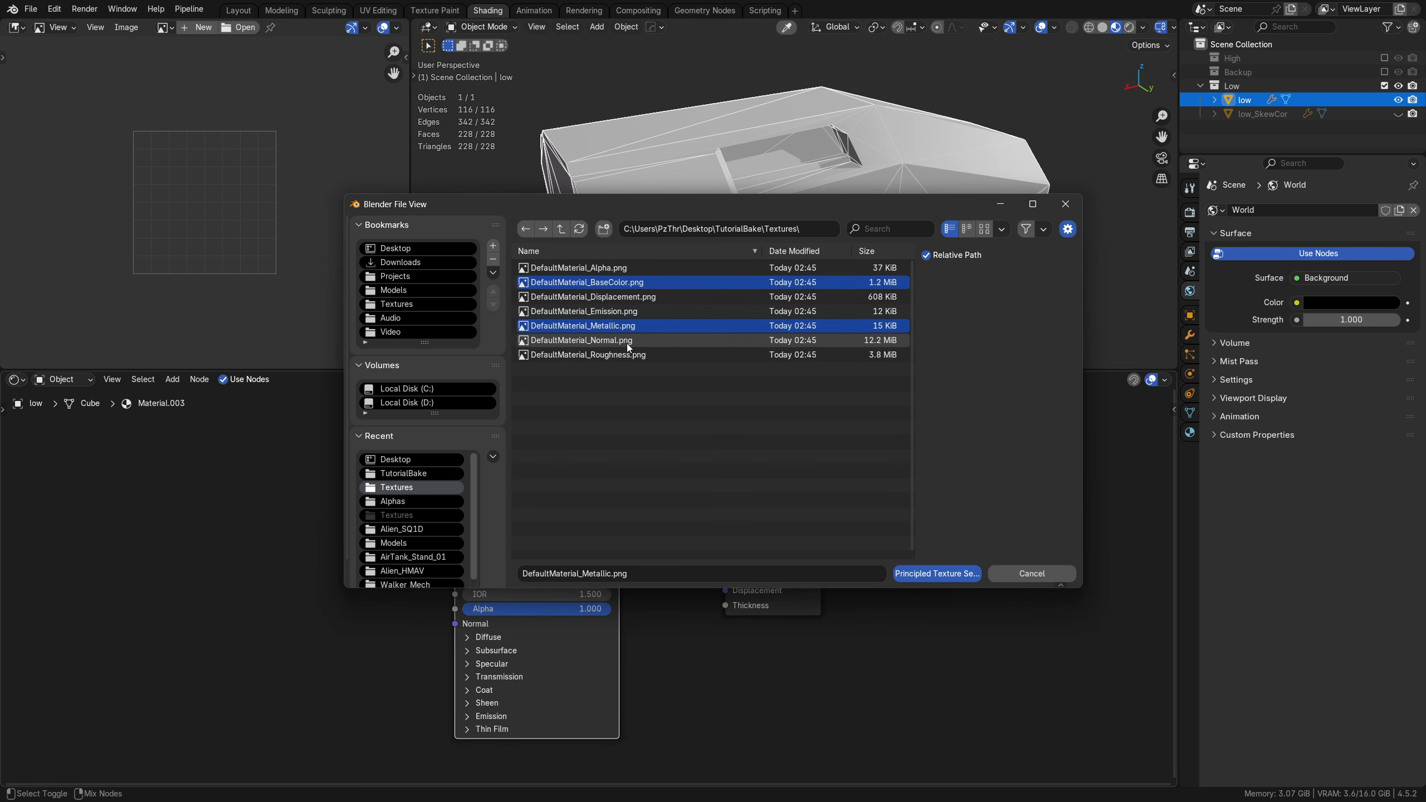
{"action": "left_click", "coordinate": [616, 355], "text": "ctrl"}
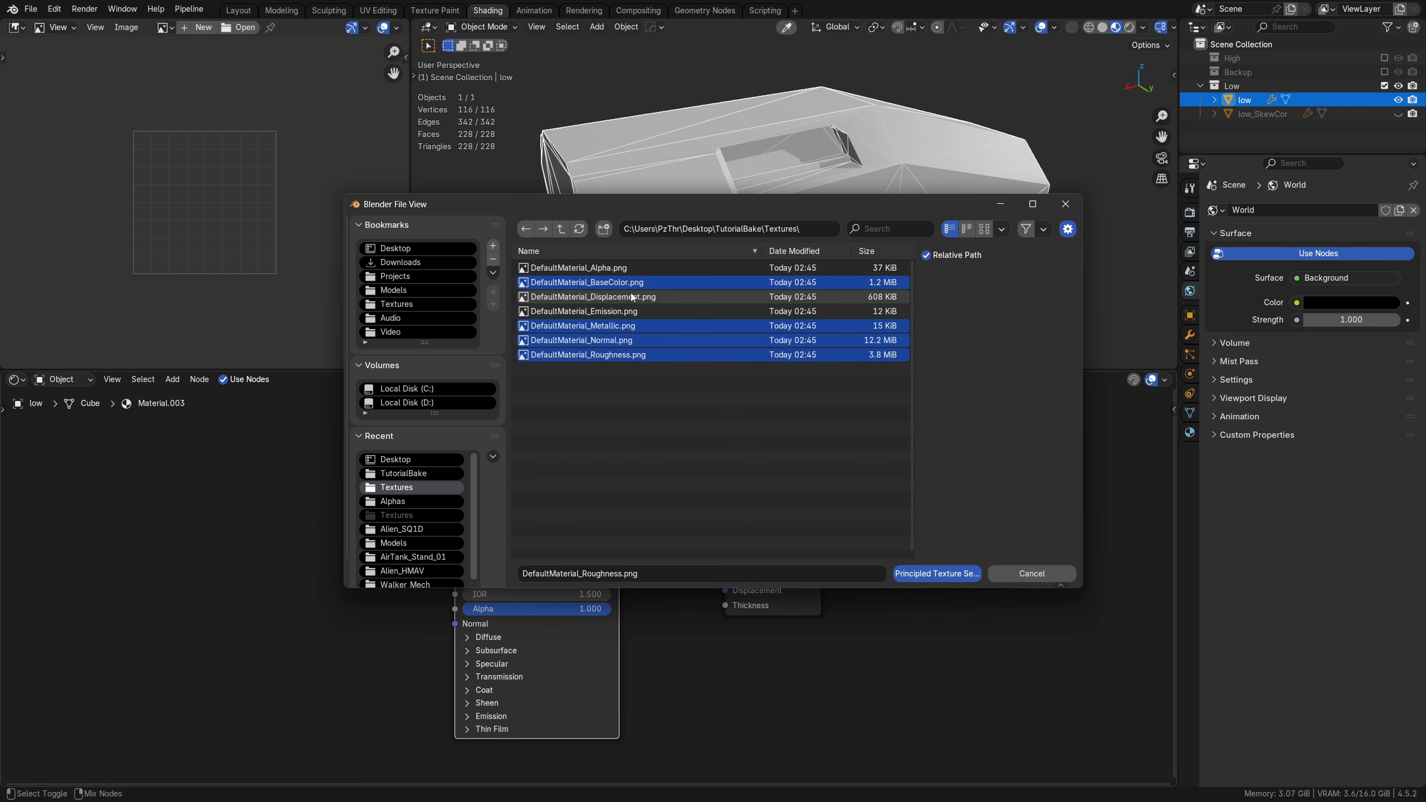
{"action": "left_click", "coordinate": [919, 574]}
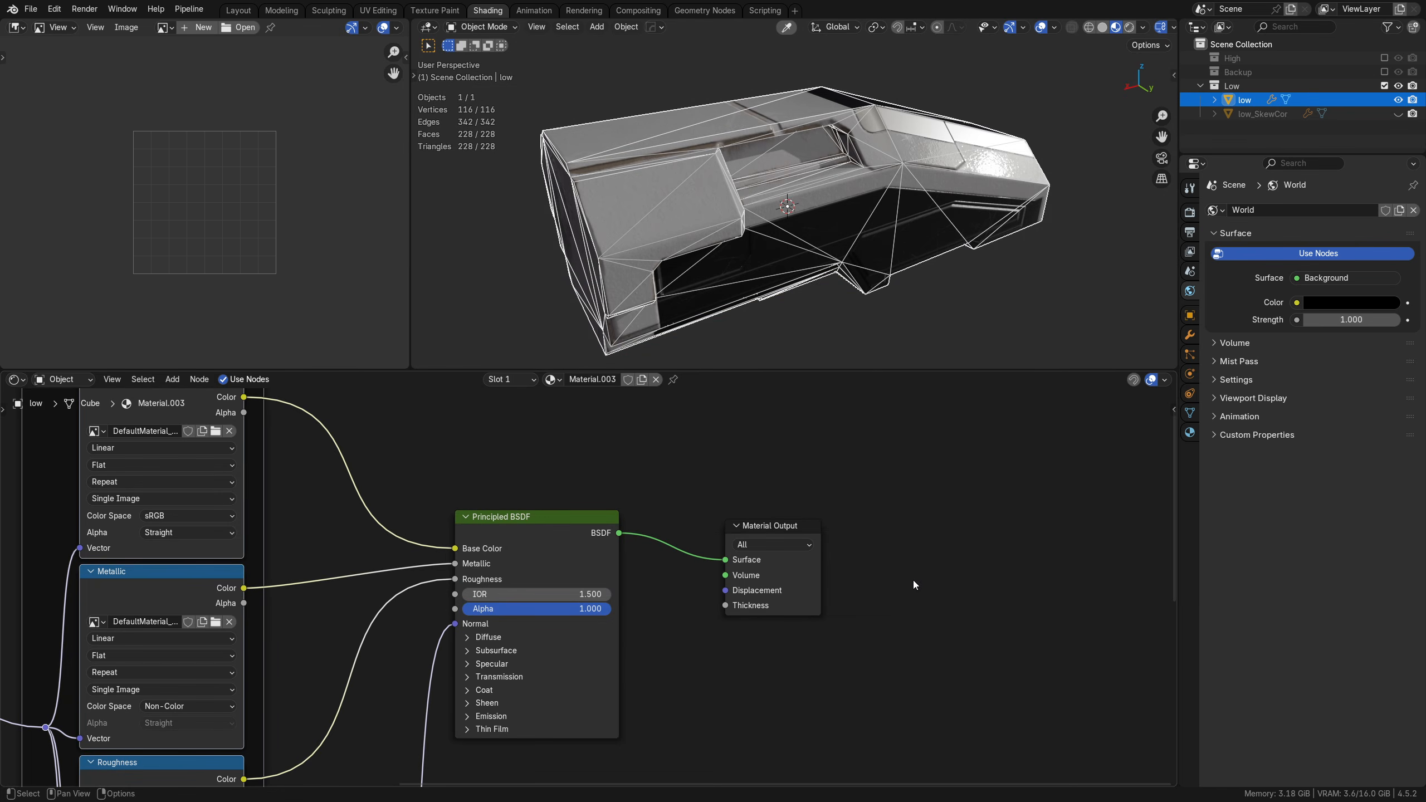
Step: Review the texture node connections and color space settings from the mapping nodes through to the Principled BSDF
{"action": "middle_click_drag", "start_coordinate": [282, 512], "coordinate": [559, 487]}
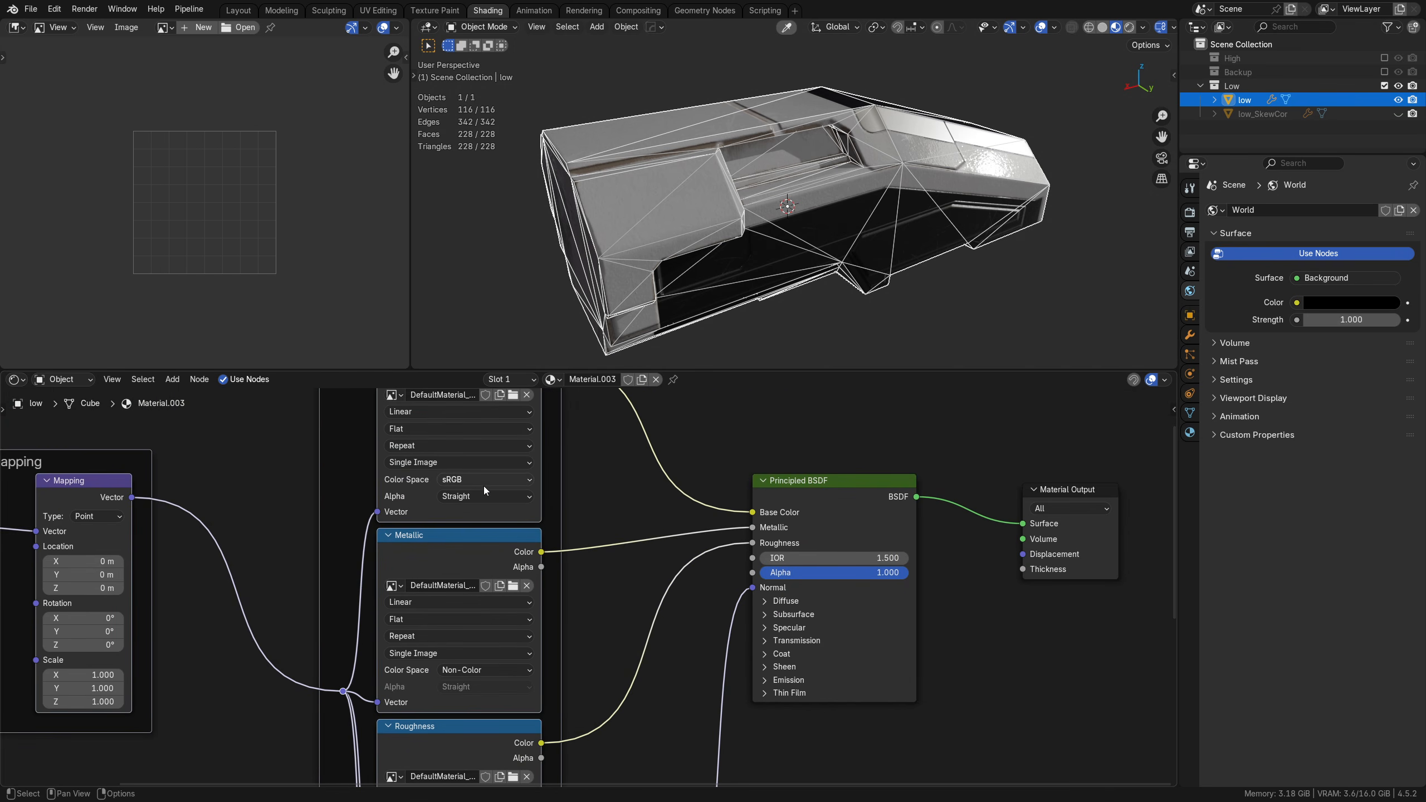
{"action": "middle_click_drag", "start_coordinate": [422, 697], "coordinate": [466, 535]}
{"action": "middle_click_drag", "start_coordinate": [709, 623], "coordinate": [706, 510]}
{"action": "middle_click_drag", "start_coordinate": [628, 600], "coordinate": [654, 460]}
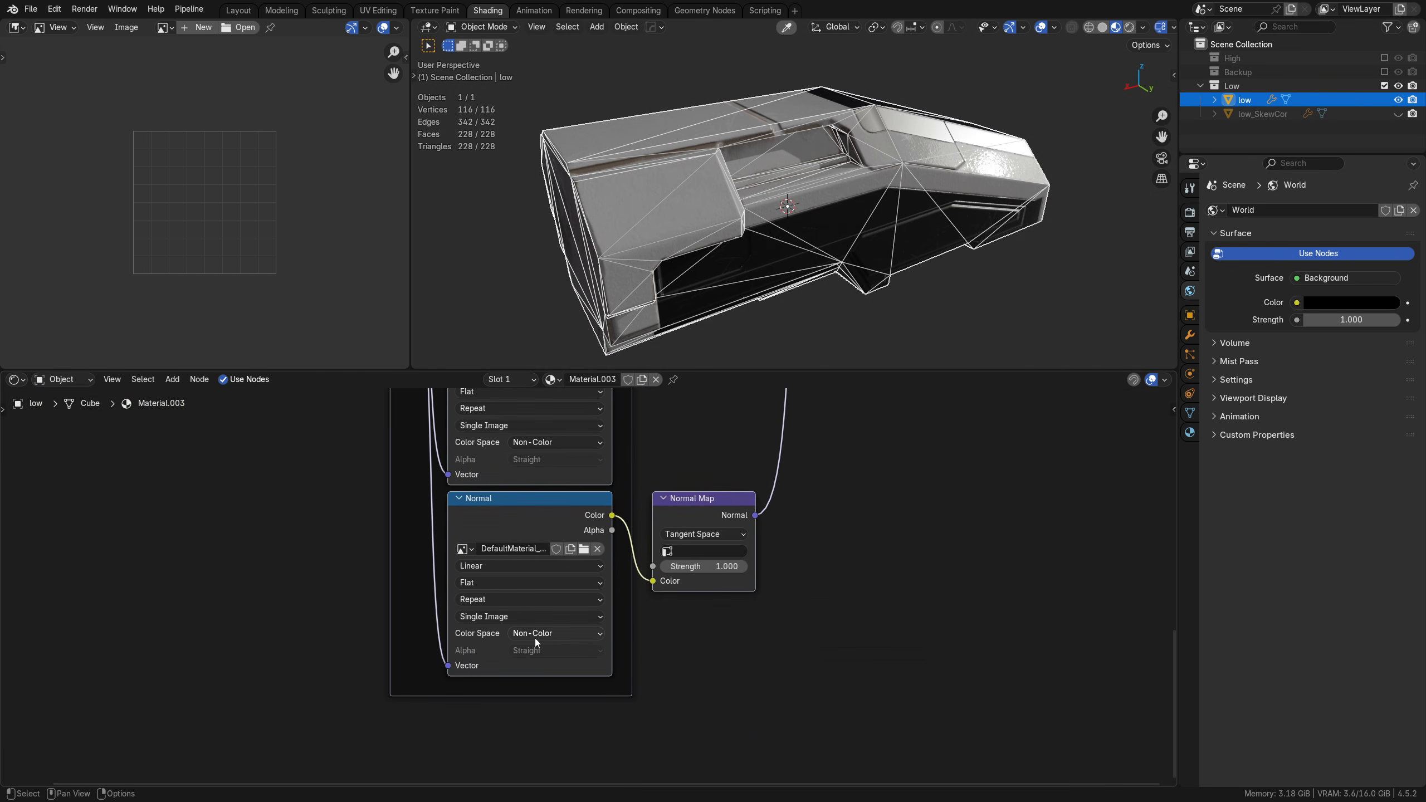
{"action": "middle_click_drag", "start_coordinate": [782, 520], "coordinate": [693, 571]}
{"action": "middle_click_drag", "start_coordinate": [643, 467], "coordinate": [631, 662]}
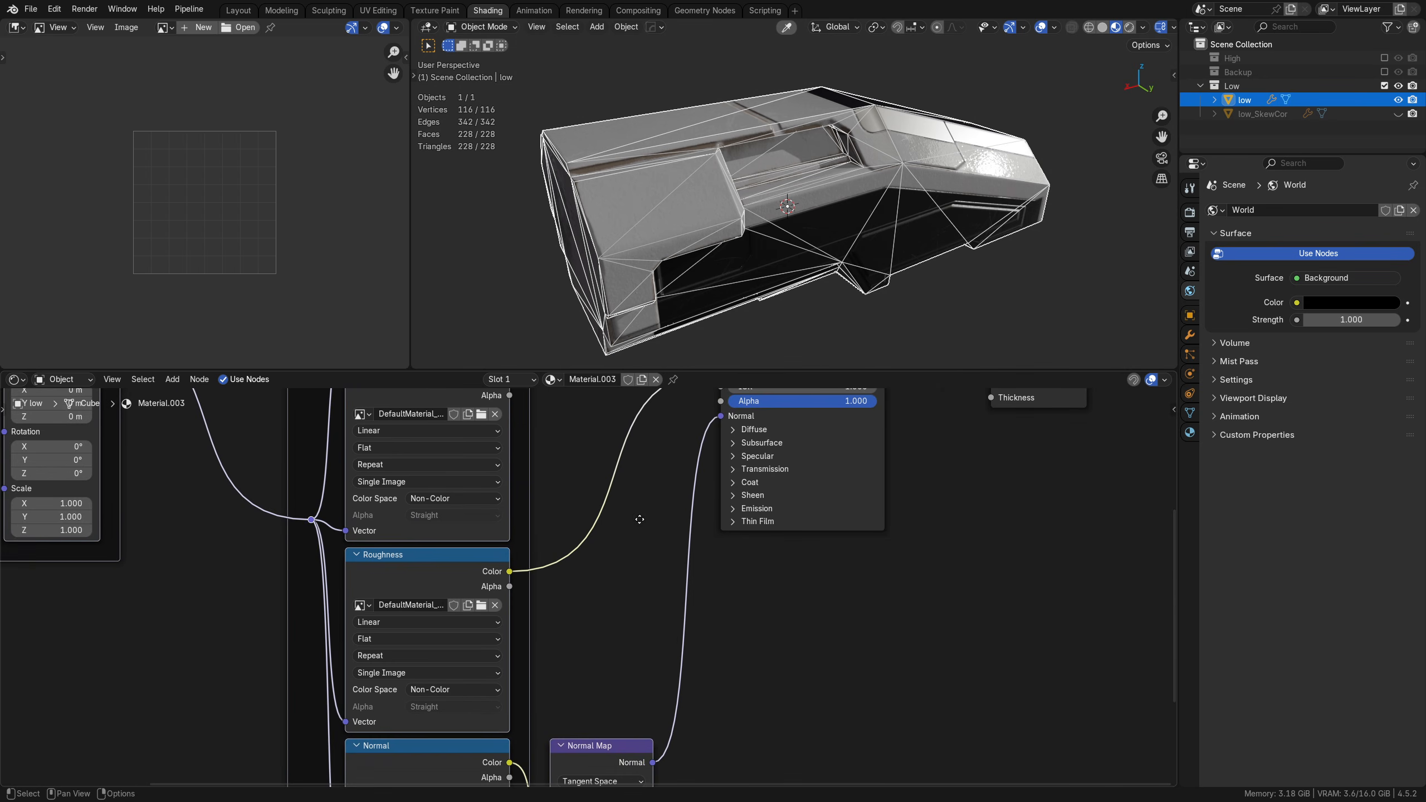
{"action": "middle_click_drag", "start_coordinate": [640, 519], "coordinate": [514, 710]}
{"action": "middle_click_drag", "start_coordinate": [615, 548], "coordinate": [899, 553]}
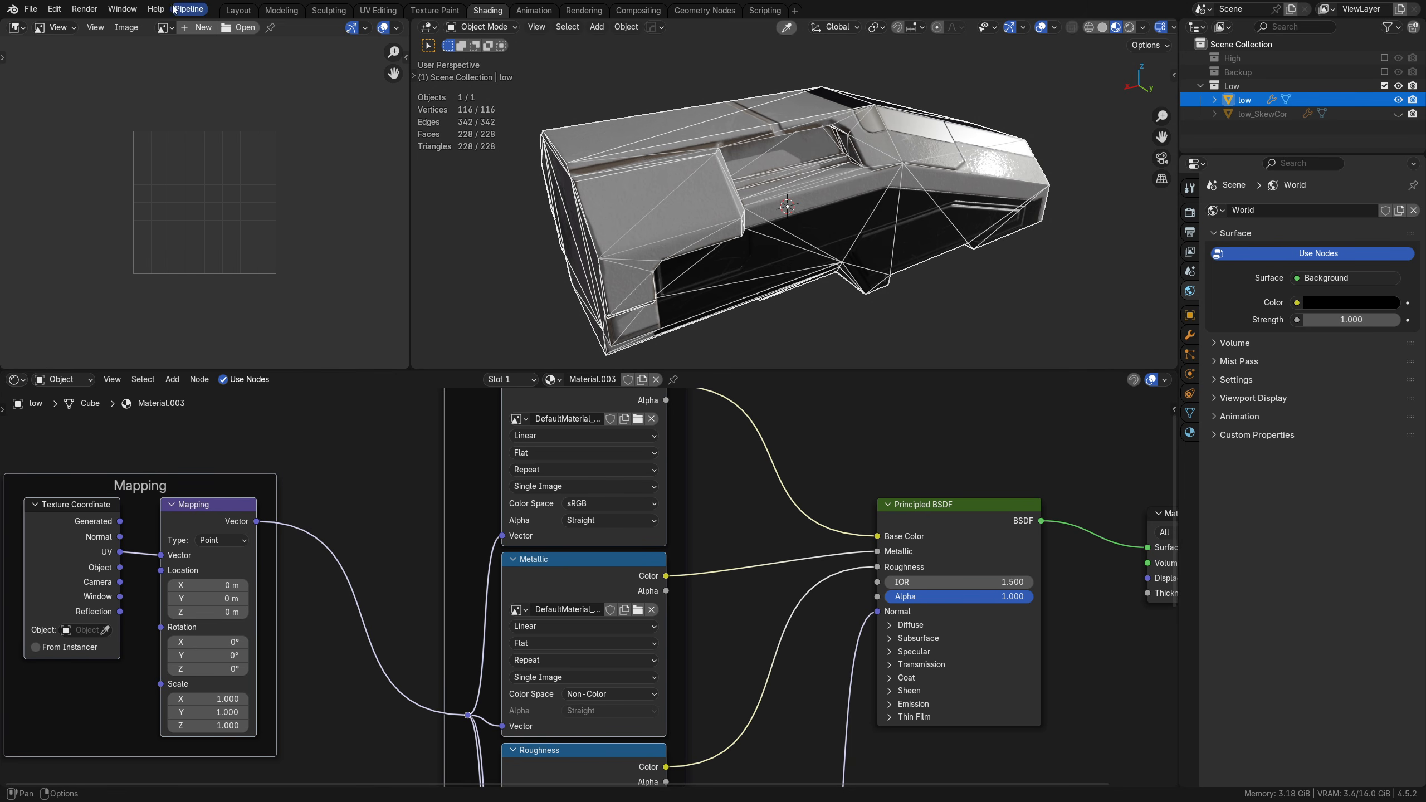
Step: Return to the Layout workspace, deselect the hull, hide the sidebar and inspect the textured low mesh up close
{"action": "left_click", "coordinate": [243, 12]}
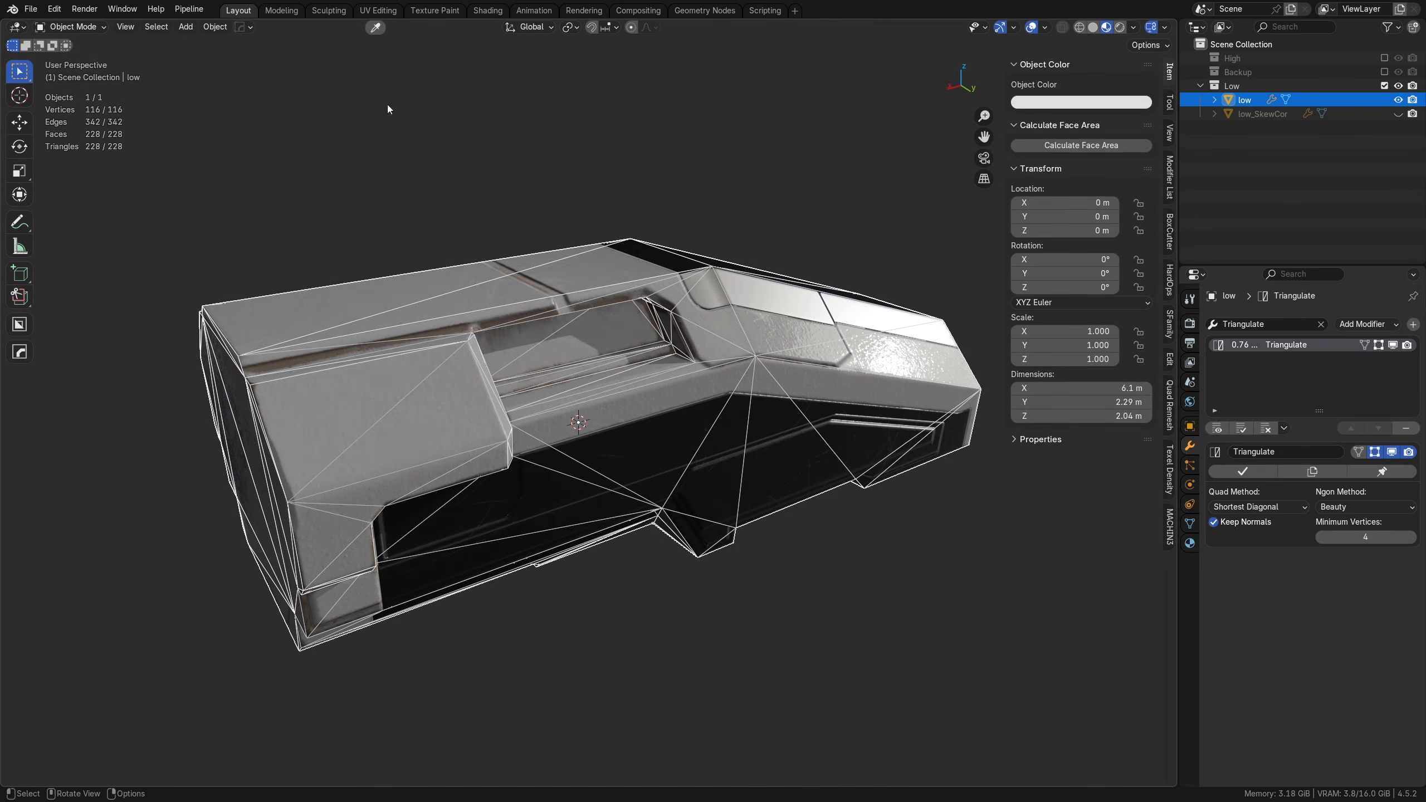
{"action": "left_click", "coordinate": [804, 558]}
{"action": "scroll", "coordinate": [889, 551], "scroll_direction": "up", "scroll_amount": 4}
{"action": "key", "text": "n"}
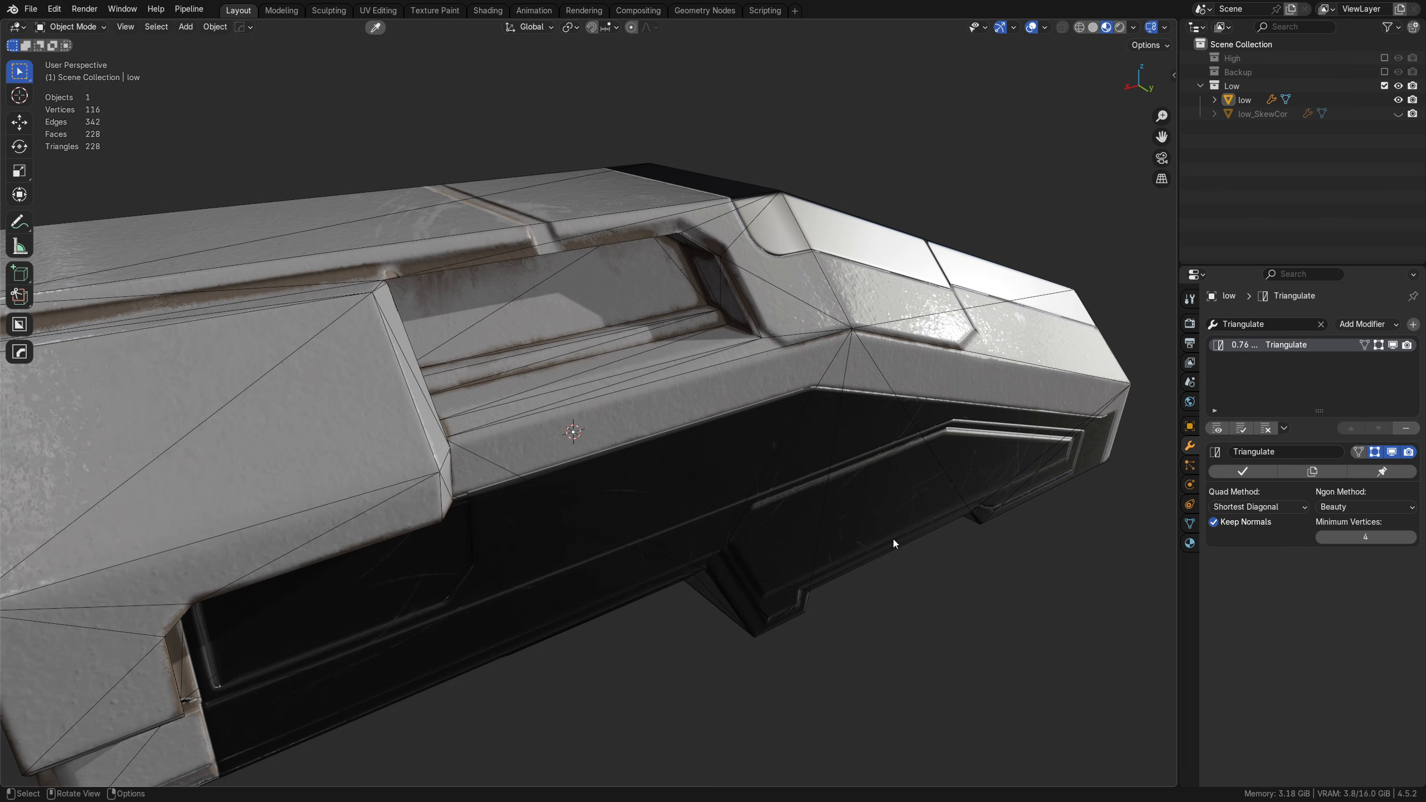
Step: Rotate the viewport HDRI to about 88° around the low mesh and switch the environment lighting to the windowed interior HDRI
{"action": "middle_click_drag", "start_coordinate": [894, 539], "coordinate": [830, 483]}
{"action": "scroll", "coordinate": [621, 347], "scroll_direction": "down", "scroll_amount": 5}
{"action": "middle_click_drag", "start_coordinate": [622, 359], "coordinate": [552, 432]}
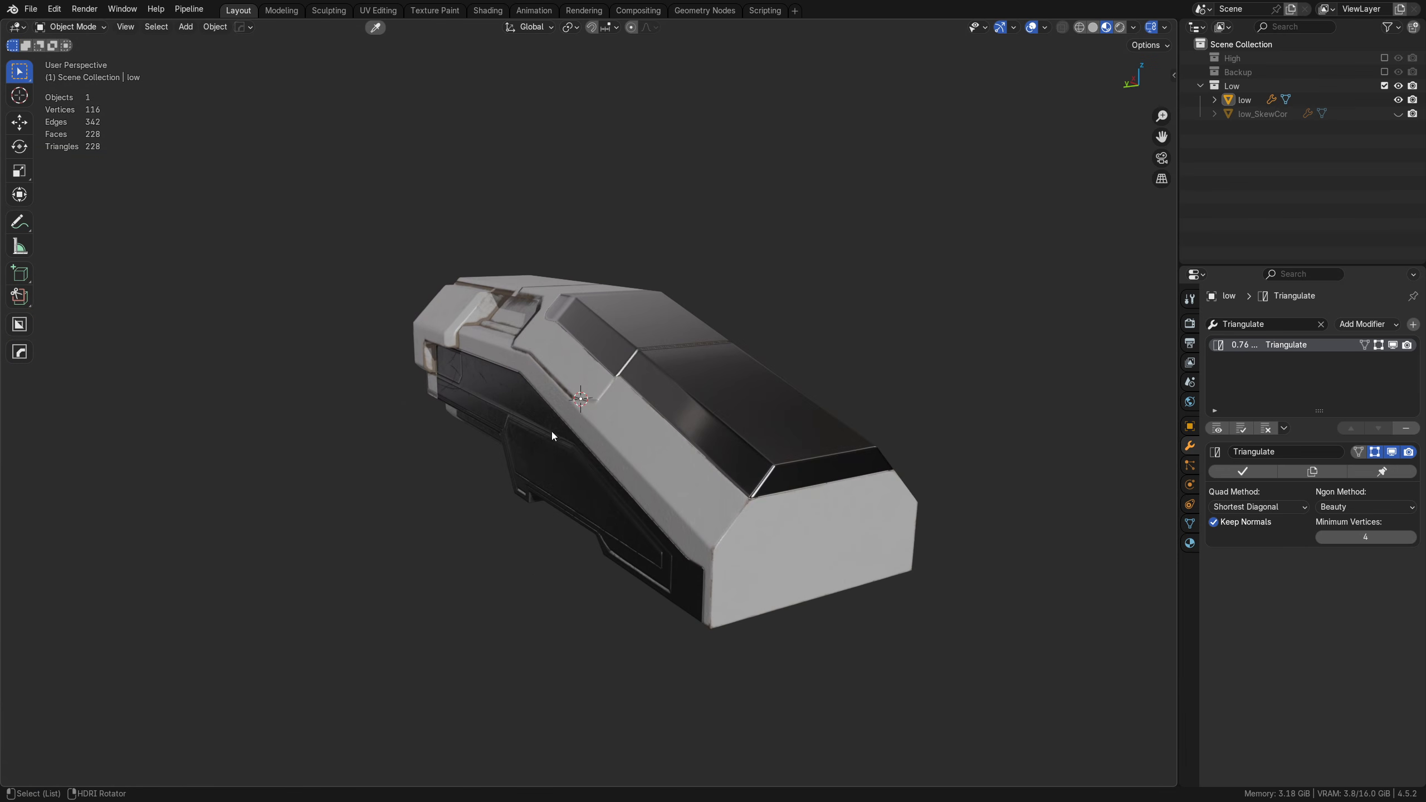
{"action": "right_click_drag", "start_coordinate": [552, 432], "coordinate": [871, 465], "text": "alt"}
{"action": "middle_click_drag", "start_coordinate": [848, 473], "coordinate": [954, 491]}
{"action": "right_click_drag", "start_coordinate": [954, 490], "coordinate": [705, 484], "text": "alt"}
{"action": "left_click", "coordinate": [1134, 26]}
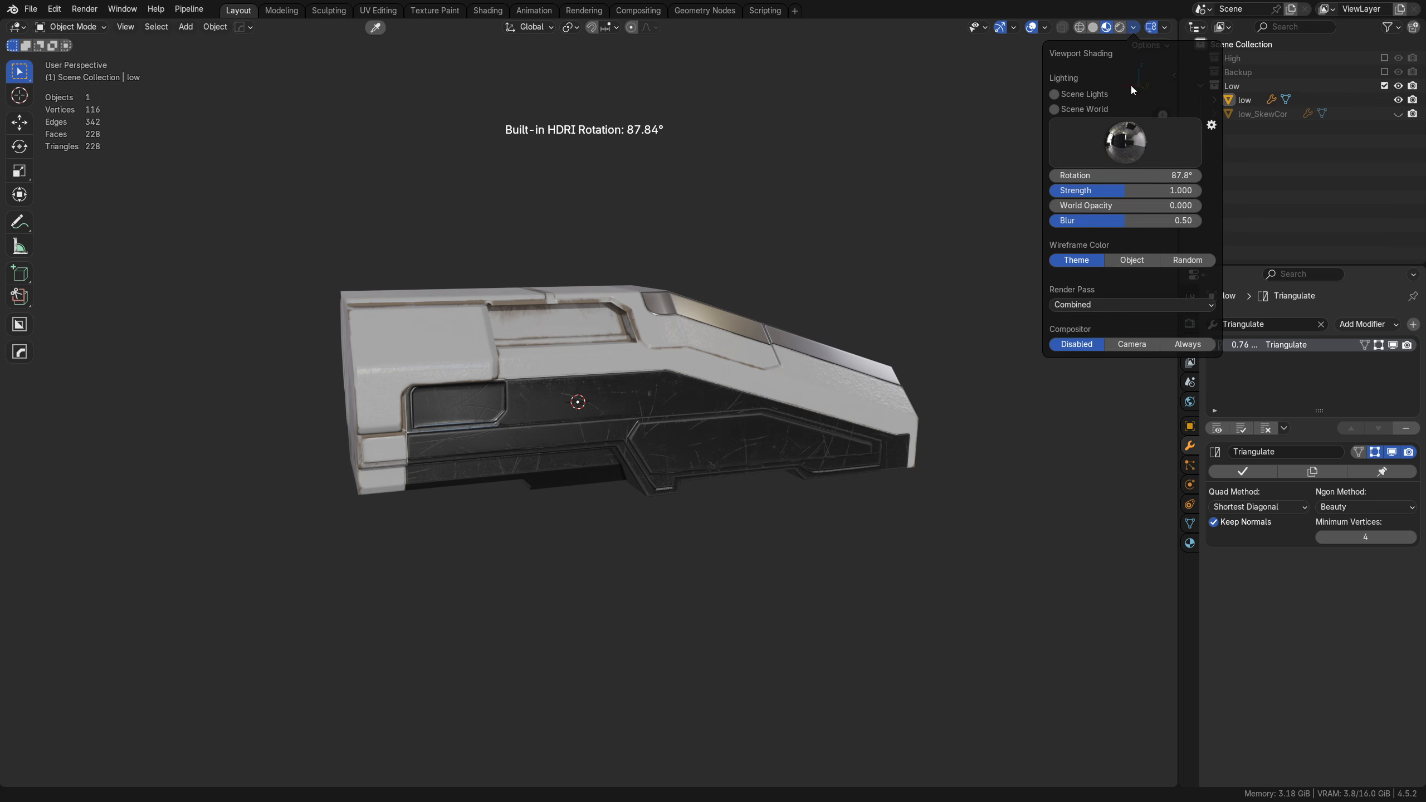
{"action": "left_click", "coordinate": [1126, 143]}
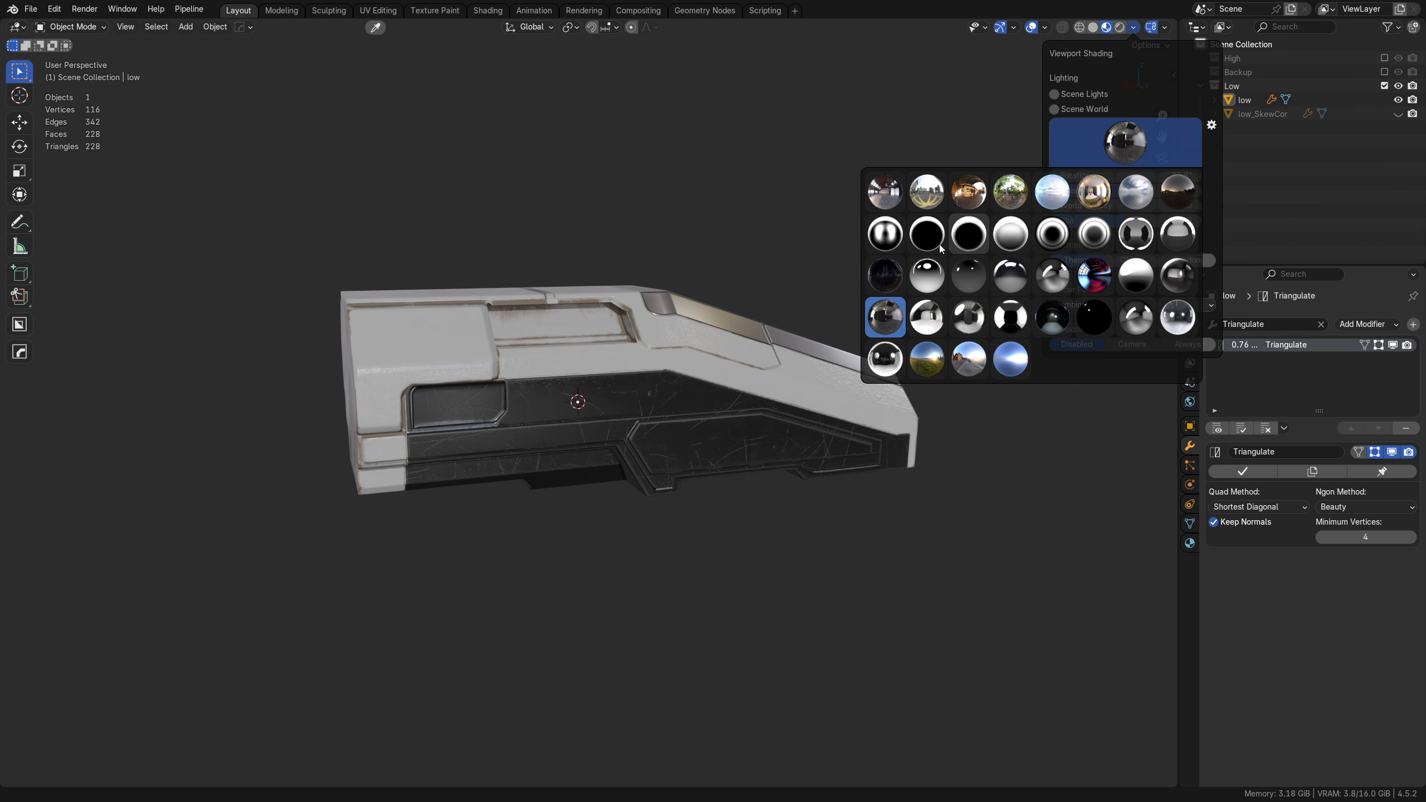
{"action": "left_click", "coordinate": [883, 194]}
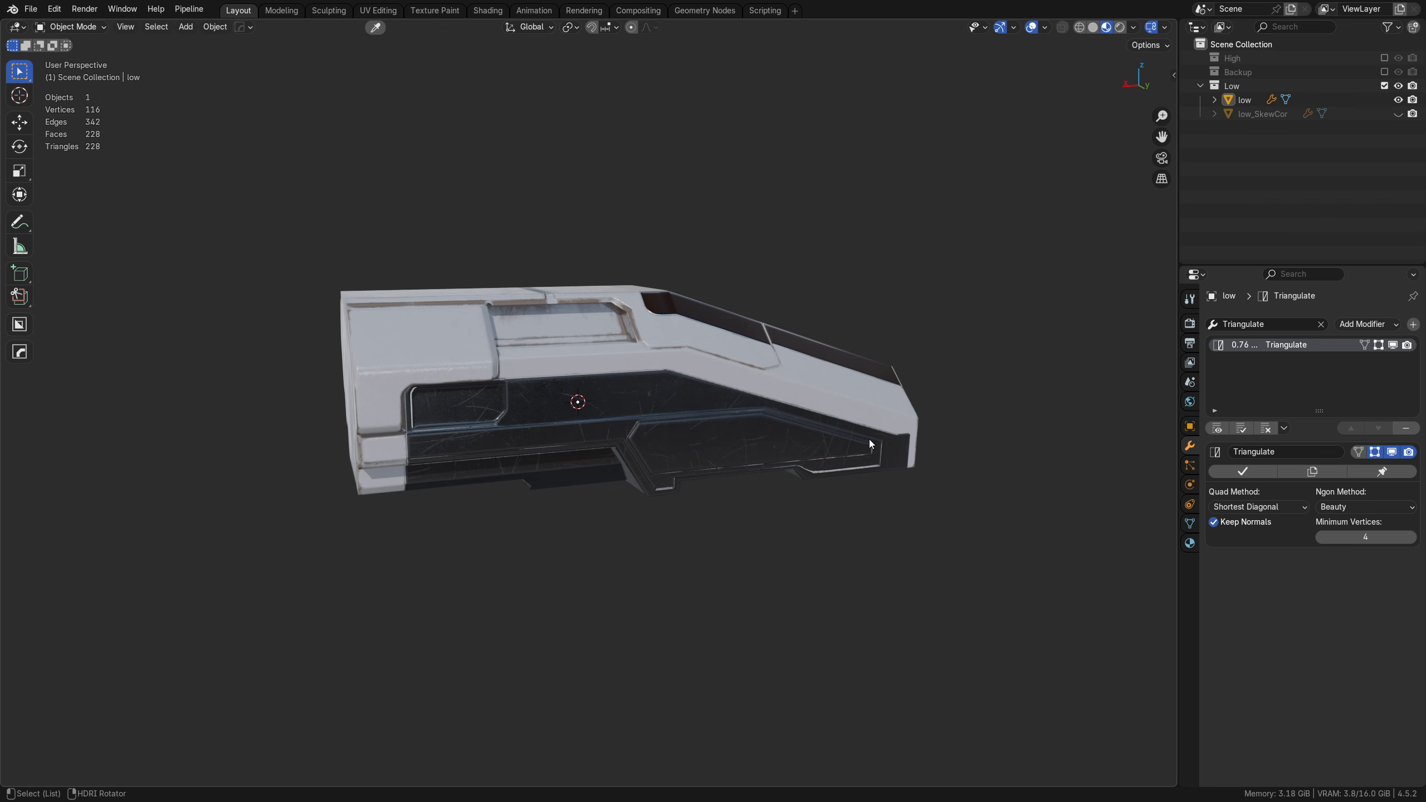
Step: Inspect the hull's scratched dark side panels, underside and white rear blocks under the interior HDRI lighting
{"action": "middle_click_drag", "start_coordinate": [869, 439], "coordinate": [624, 435]}
{"action": "scroll", "coordinate": [625, 435], "scroll_direction": "up", "scroll_amount": 6}
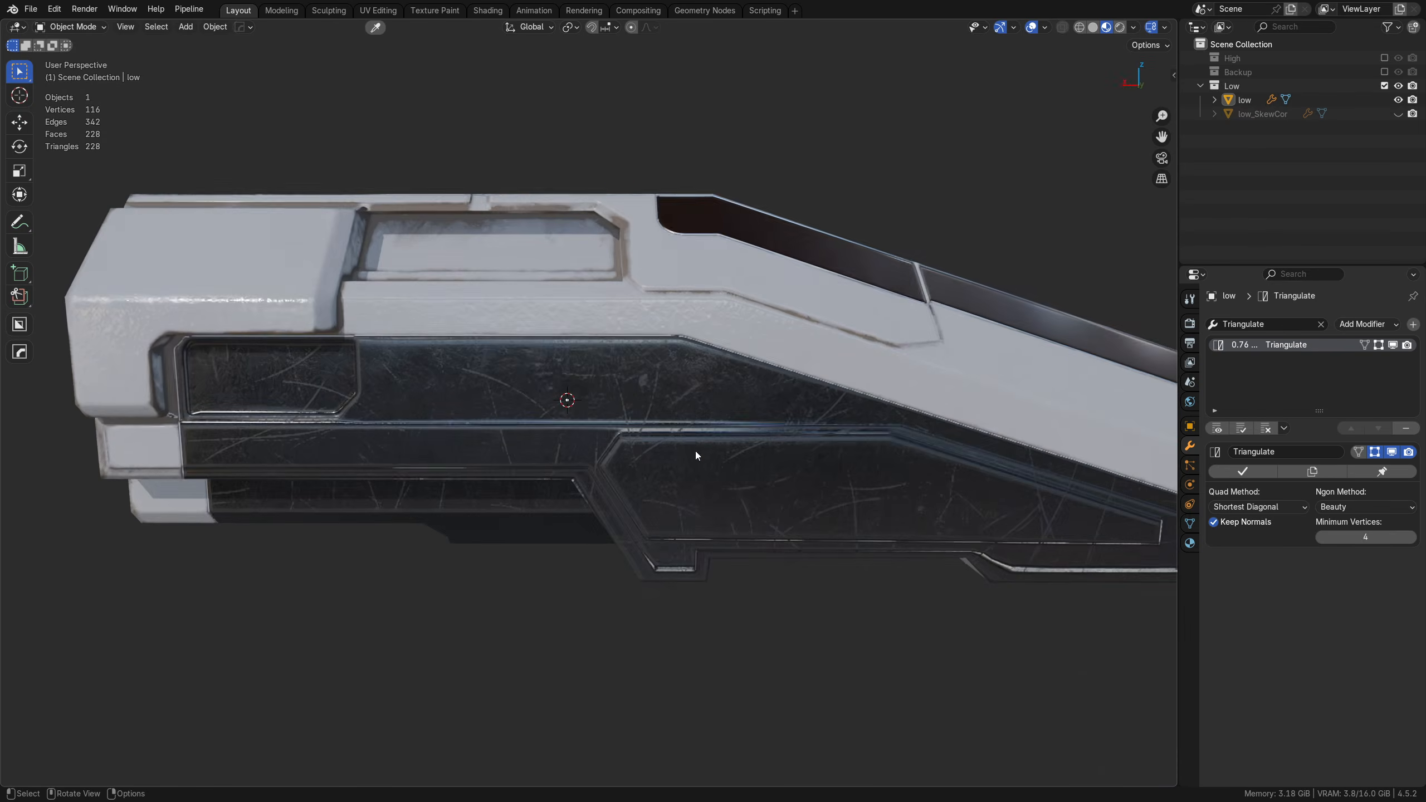
{"action": "middle_click", "coordinate": [433, 404], "text": "alt"}
{"action": "scroll", "coordinate": [517, 368], "scroll_direction": "up", "scroll_amount": 3}
{"action": "middle_click_drag", "start_coordinate": [572, 361], "coordinate": [1024, 396]}
{"action": "scroll", "coordinate": [668, 457], "scroll_direction": "down", "scroll_amount": 4}
{"action": "scroll", "coordinate": [568, 392], "scroll_direction": "up", "scroll_amount": 4}
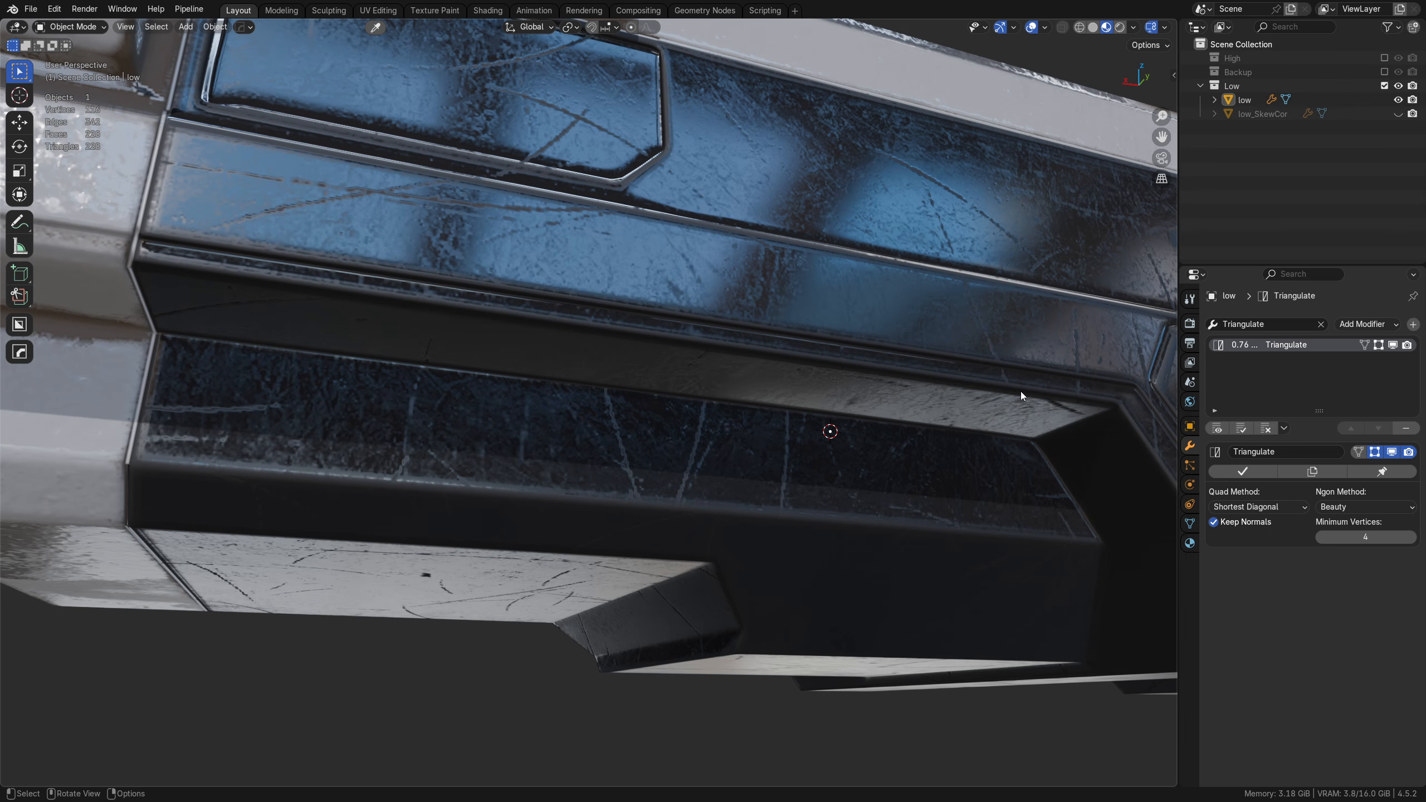
{"action": "middle_click_drag", "start_coordinate": [1020, 391], "coordinate": [948, 435]}
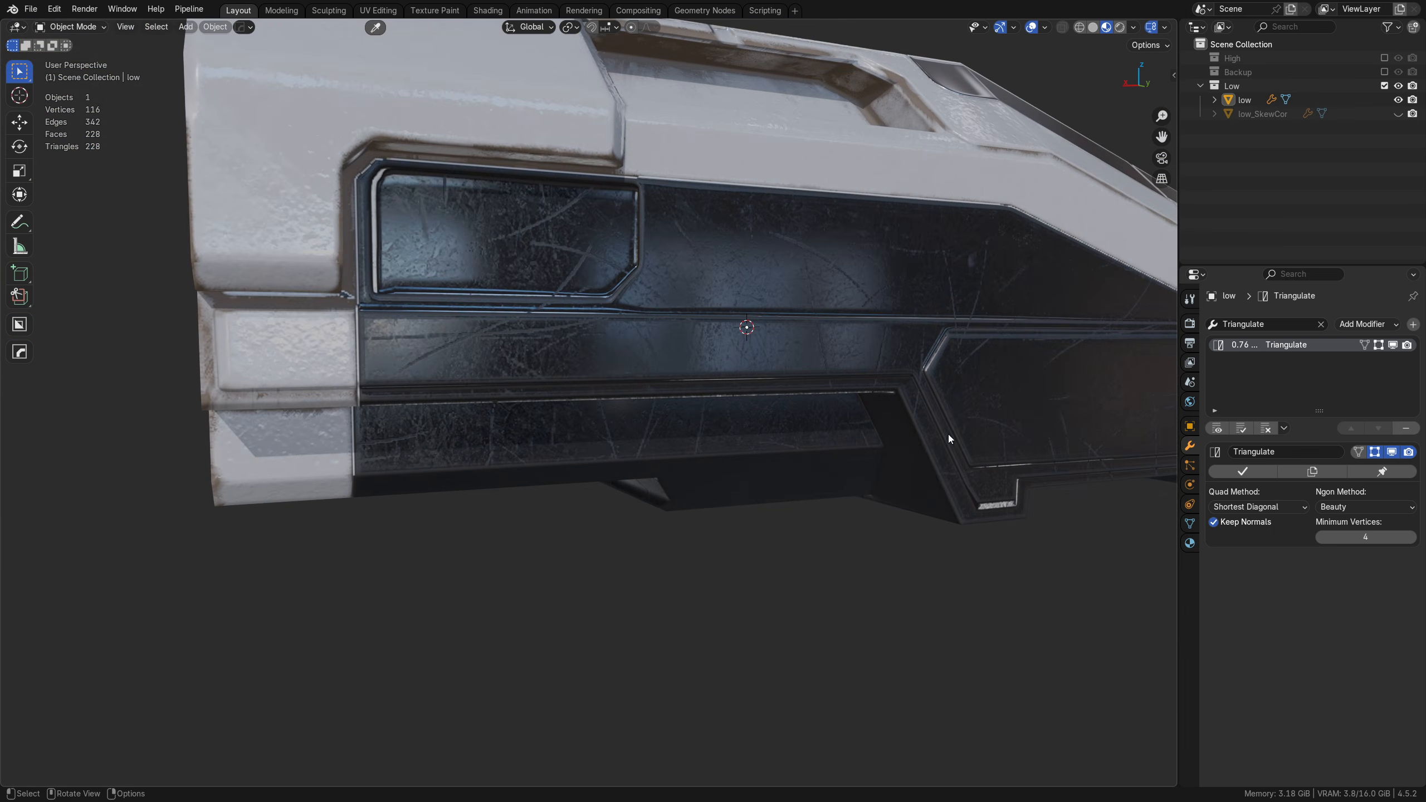
{"action": "middle_click_drag", "start_coordinate": [590, 378], "coordinate": [710, 427]}
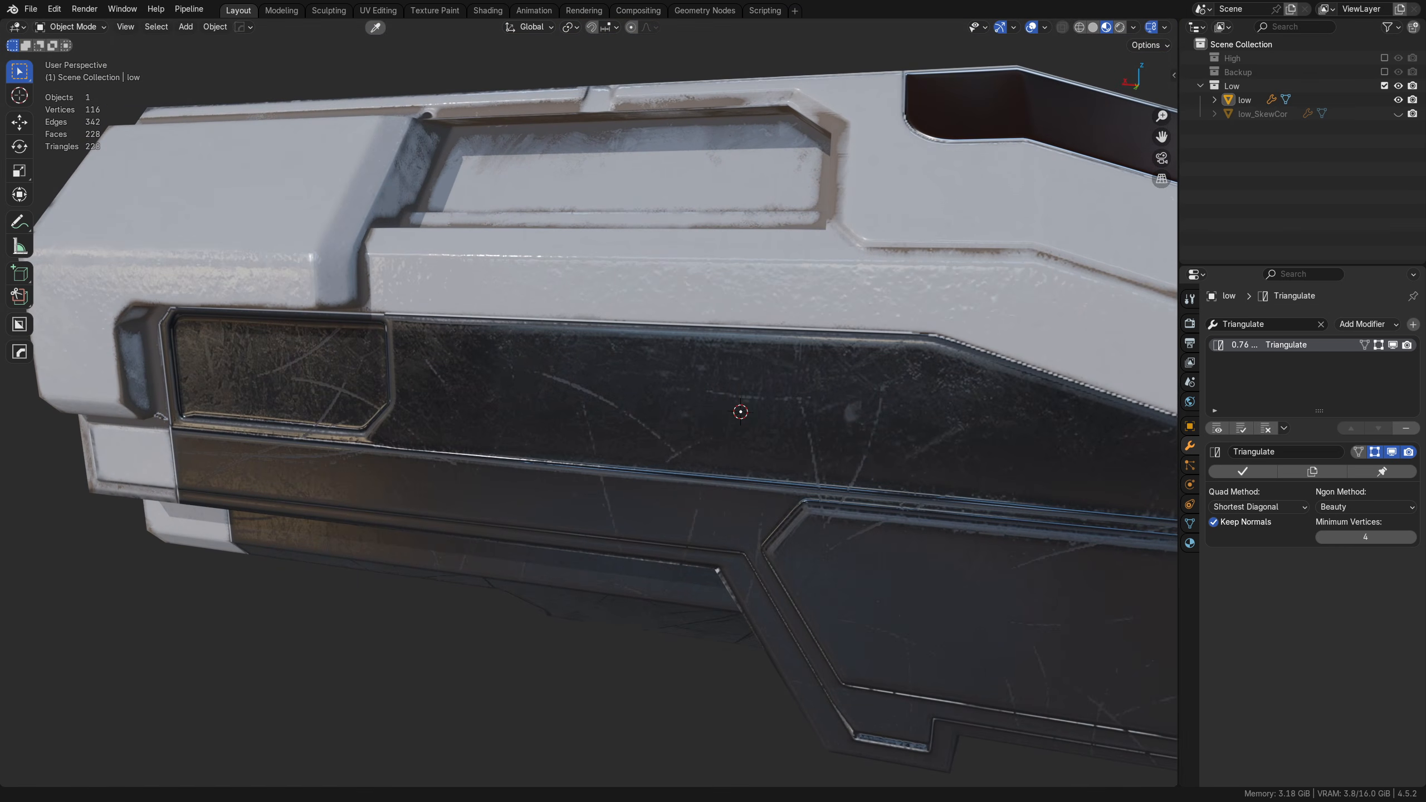
Step: Switch to Substance 3D Painter, select low_SkewCor.fbx as the mesh file in the project configuration, and cancel the configuration
{"action": "key", "text": "alt+Tab"}
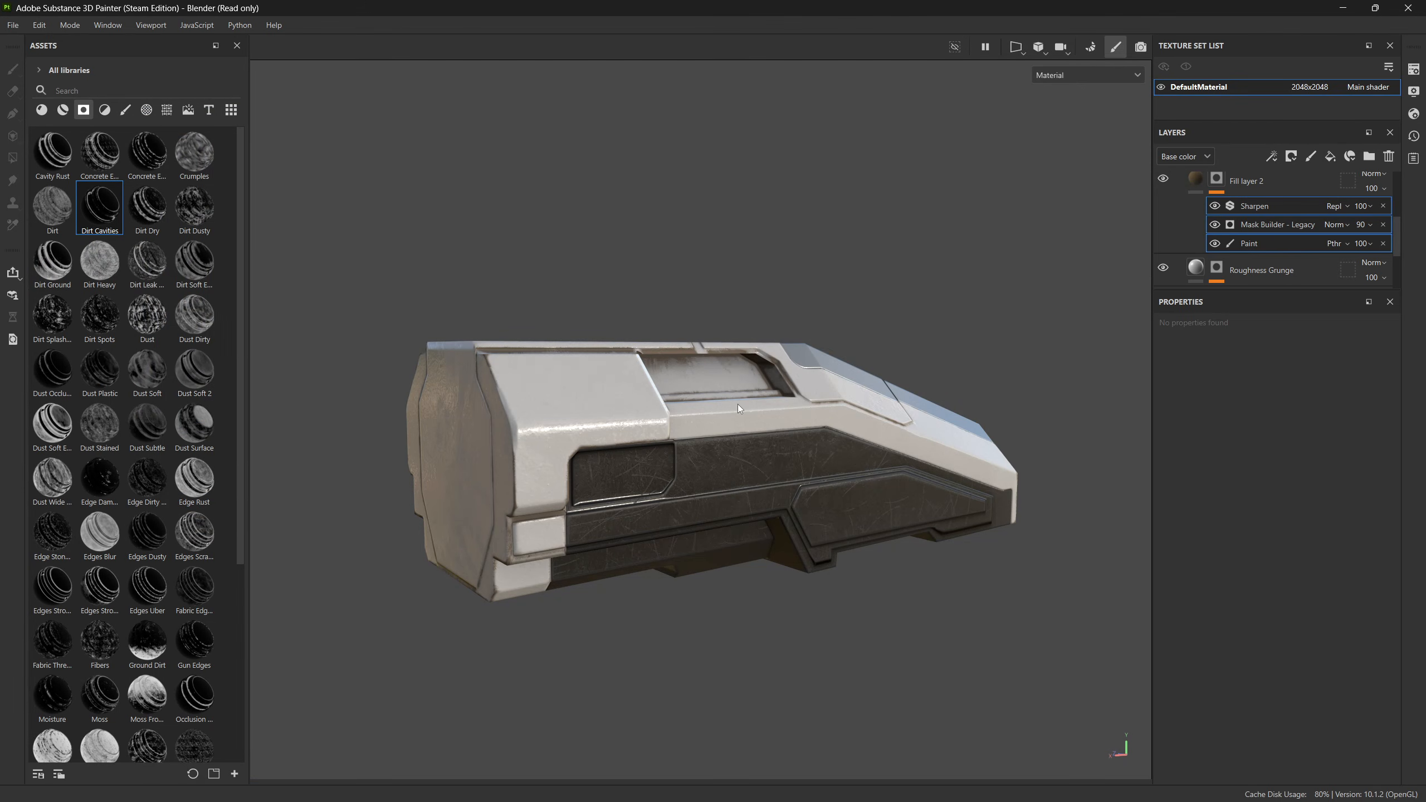
{"action": "left_click", "coordinate": [44, 26]}
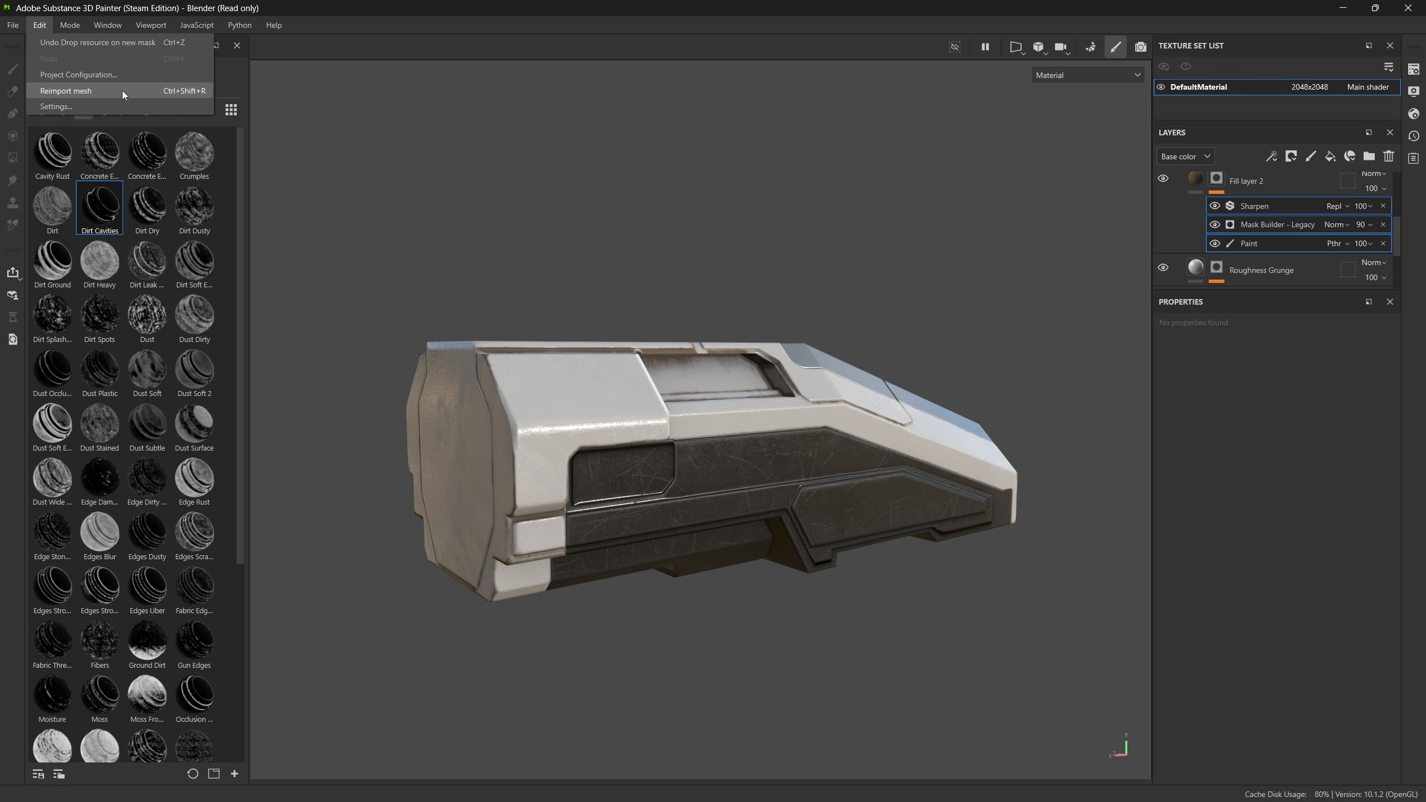
{"action": "left_click", "coordinate": [128, 74]}
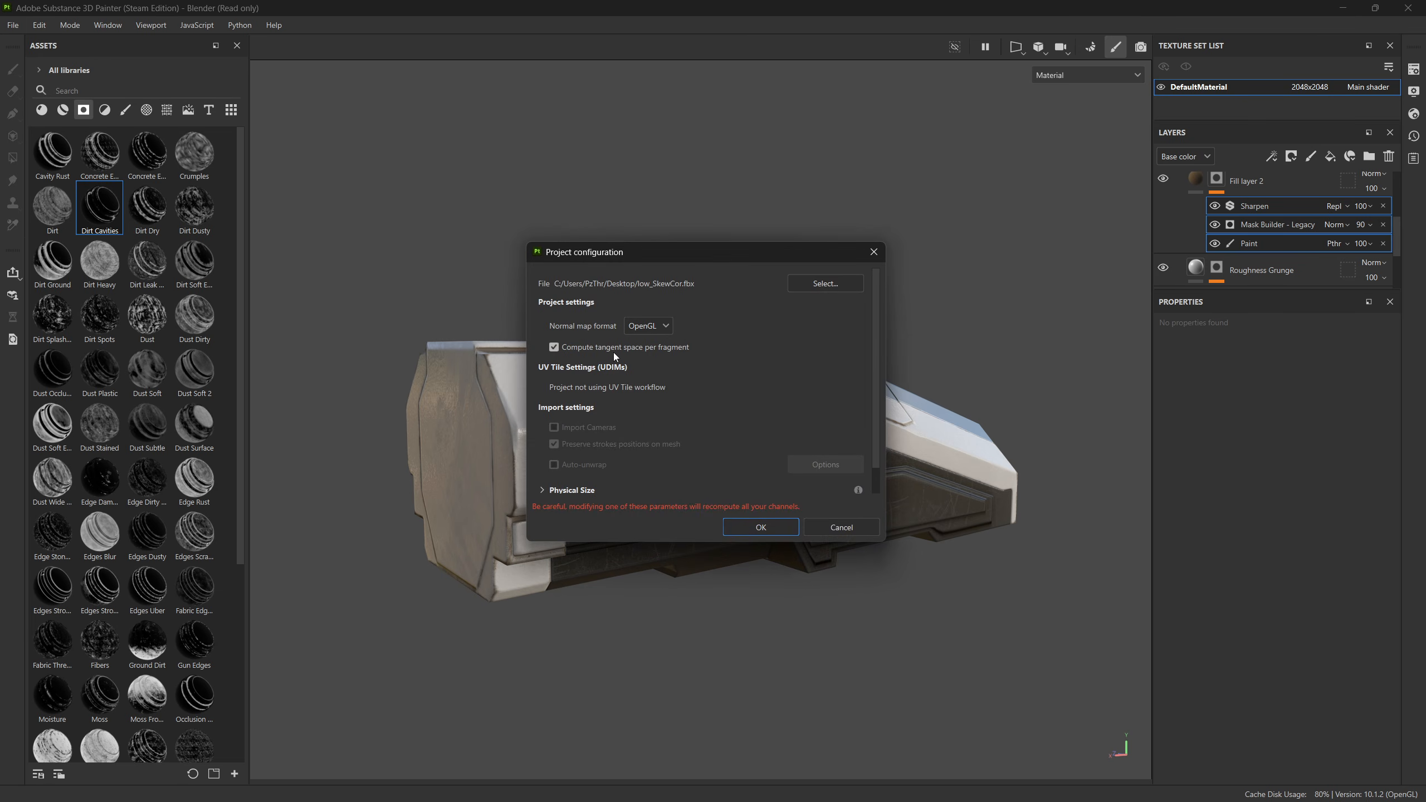
{"action": "left_click", "coordinate": [836, 286]}
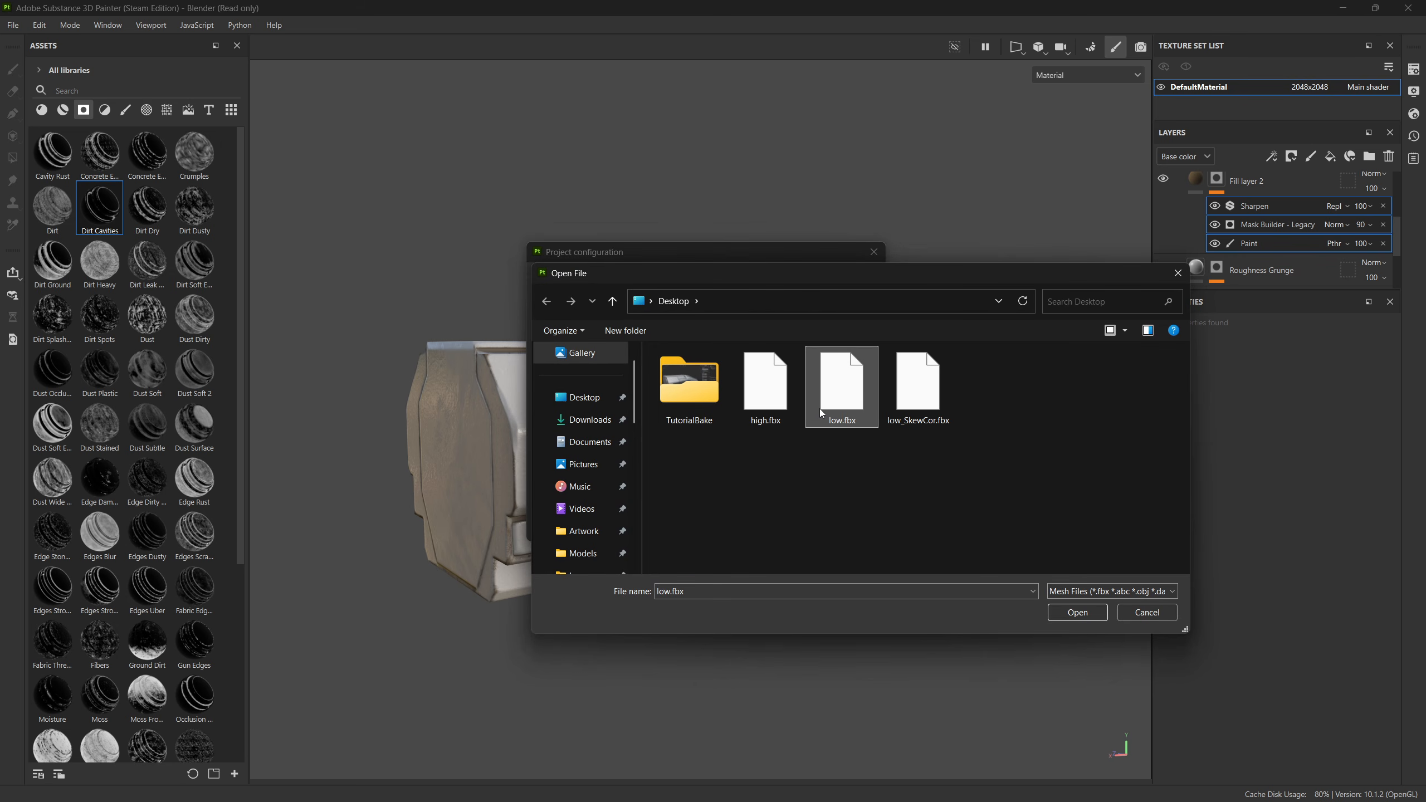
{"action": "left_click", "coordinate": [918, 382]}
{"action": "left_click", "coordinate": [1077, 612]}
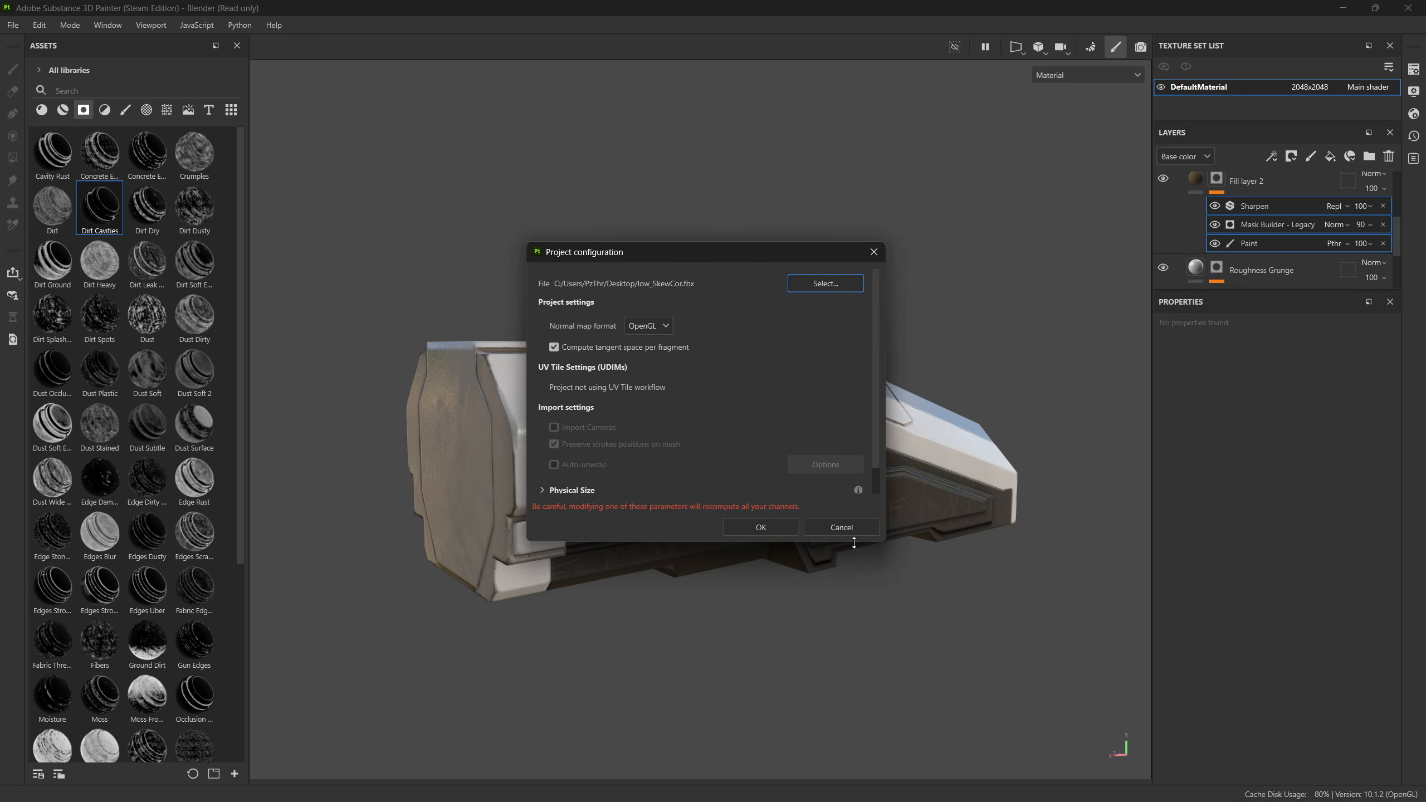
{"action": "left_click", "coordinate": [844, 532]}
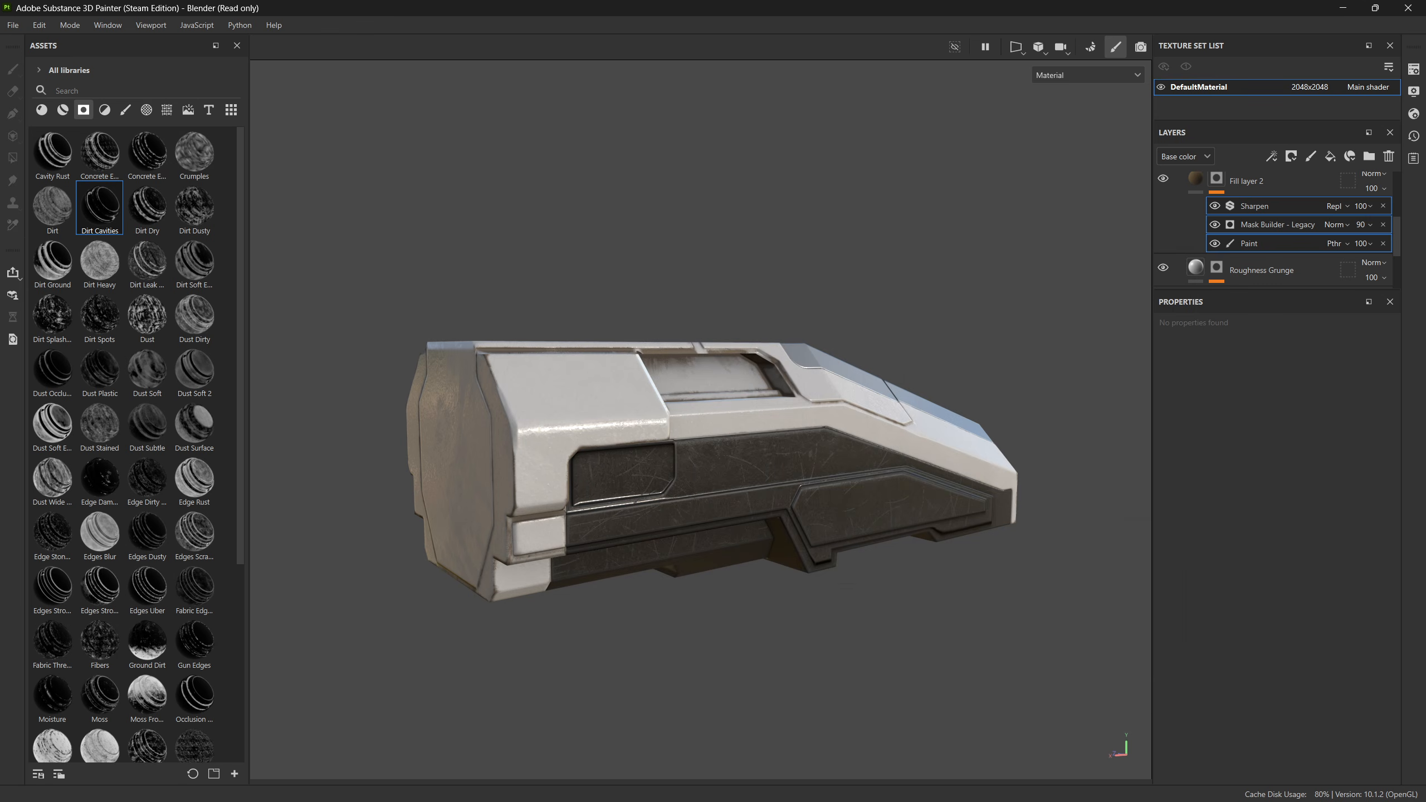
Step: Return to Blender and inspect the recessed window and dark panel edges on the hull's opposite side
{"action": "key", "text": "alt+Tab"}
{"action": "middle_click_drag", "start_coordinate": [863, 390], "coordinate": [777, 378]}
{"action": "middle_click_drag", "start_coordinate": [836, 447], "coordinate": [809, 315]}
{"action": "scroll", "coordinate": [715, 362], "scroll_direction": "up", "scroll_amount": 5}
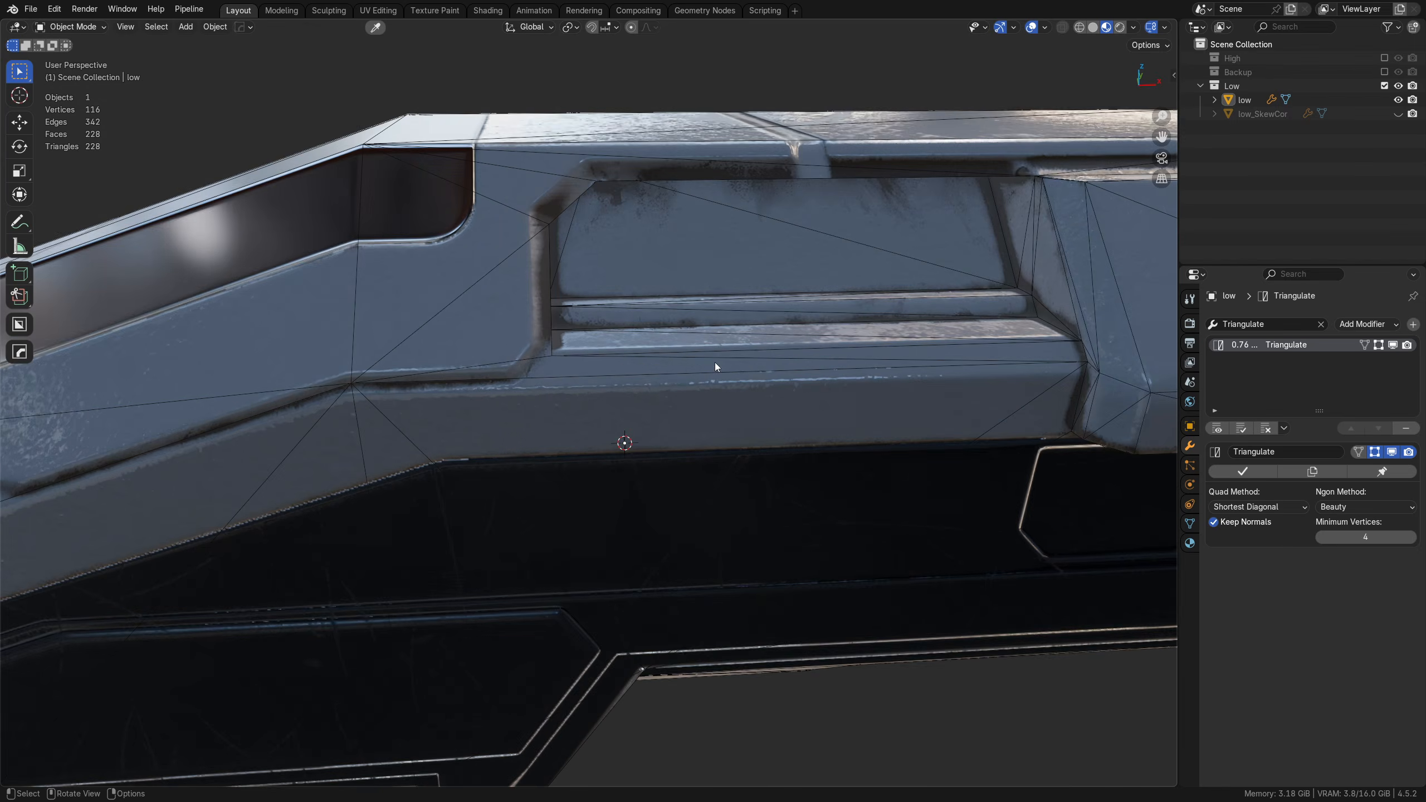
{"action": "middle_click_drag", "start_coordinate": [678, 341], "coordinate": [644, 396]}
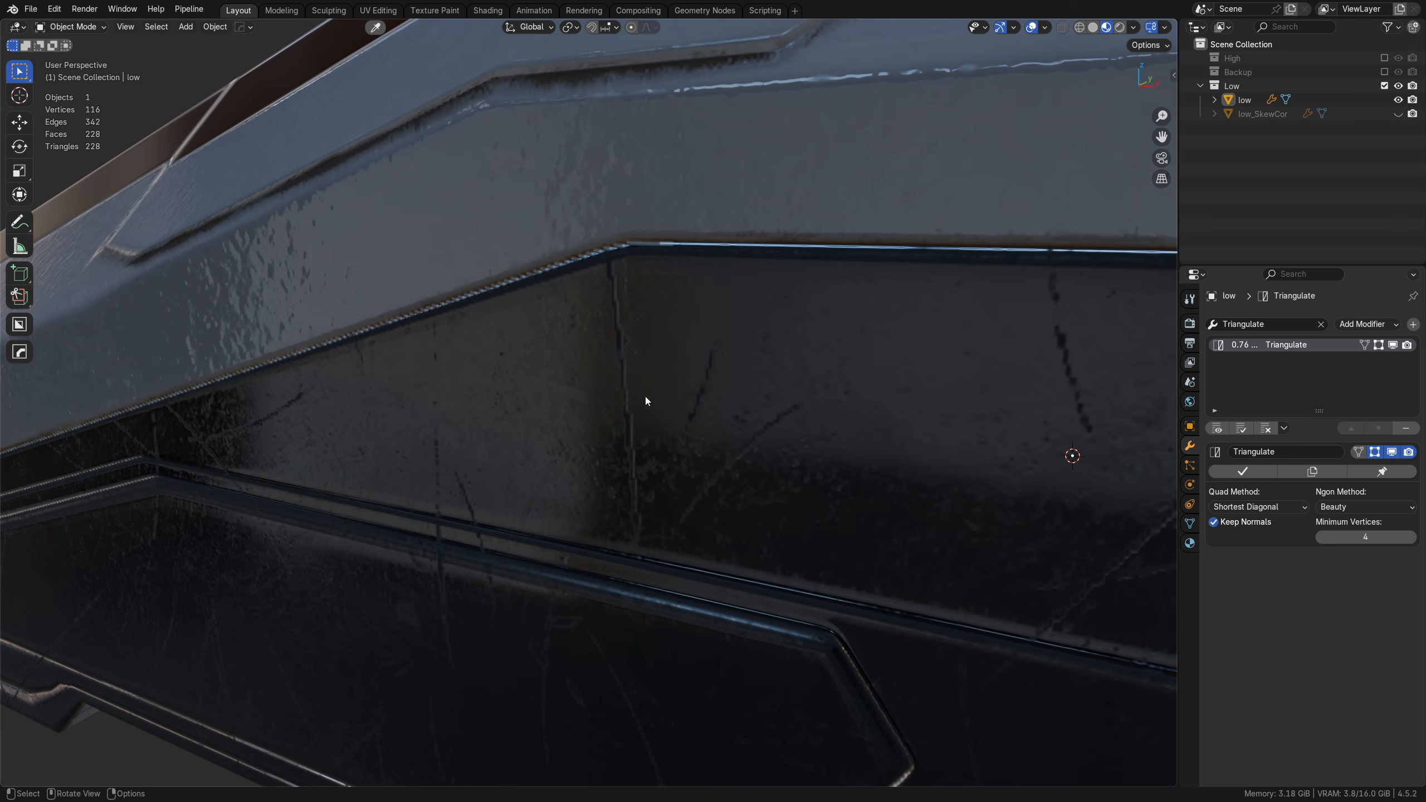
Step: Switch the viewport environment lighting to the green forest HDRI and rotate it around the low mesh
{"action": "left_click", "coordinate": [1112, 156]}
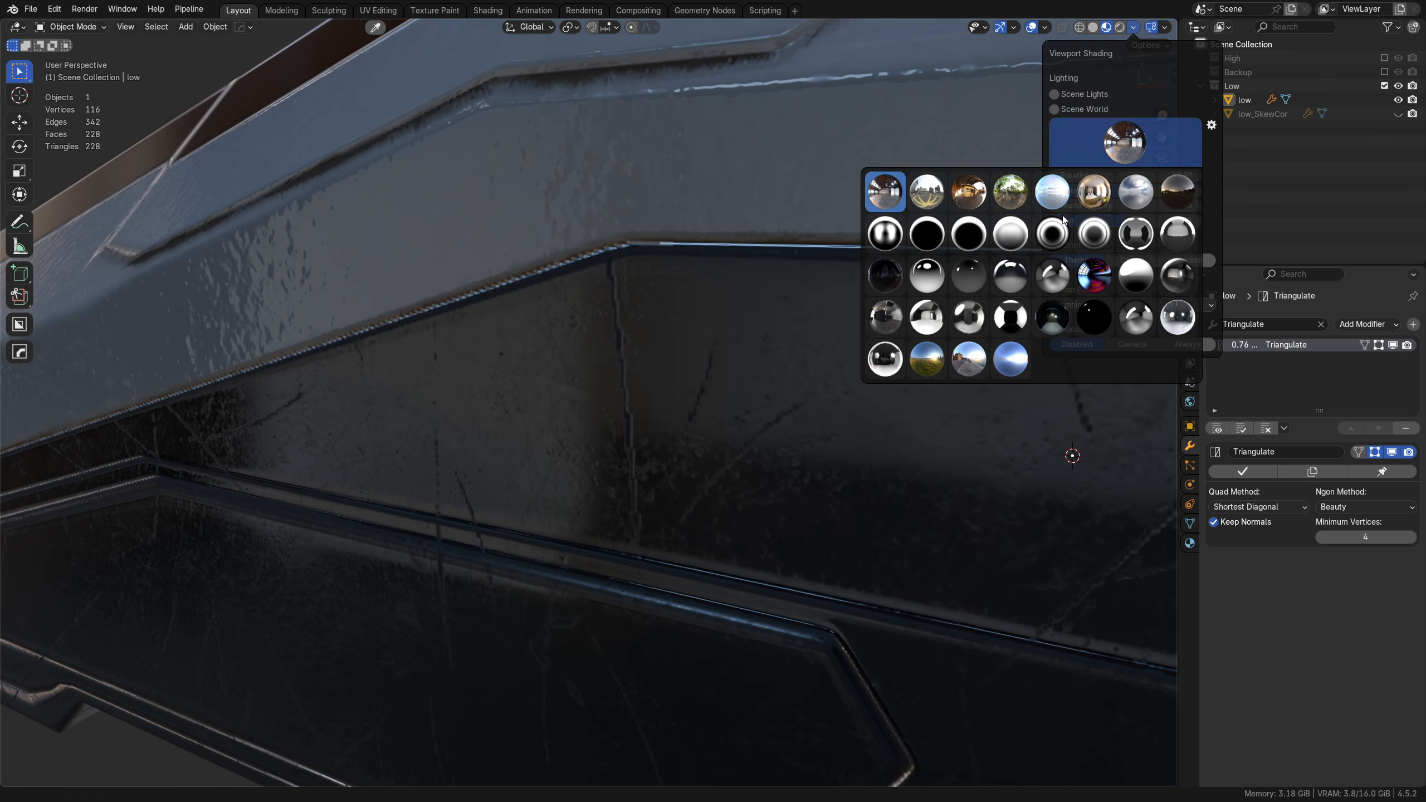
{"action": "left_click", "coordinate": [1010, 199]}
{"action": "scroll", "coordinate": [530, 486], "scroll_direction": "down", "scroll_amount": 4}
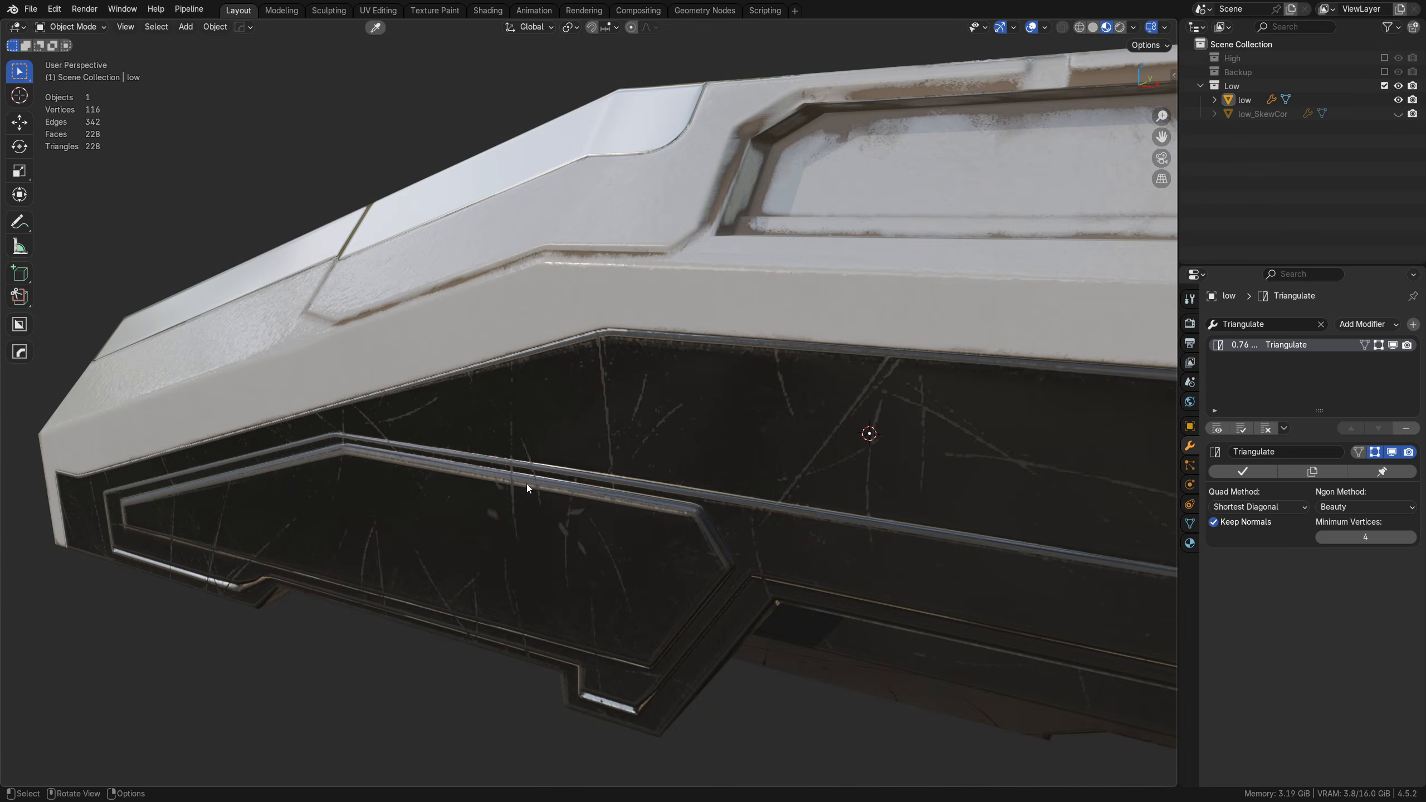
{"action": "middle_click_drag", "start_coordinate": [528, 486], "coordinate": [572, 481]}
{"action": "right_click_drag", "start_coordinate": [572, 480], "coordinate": [1322, 492], "text": "alt"}
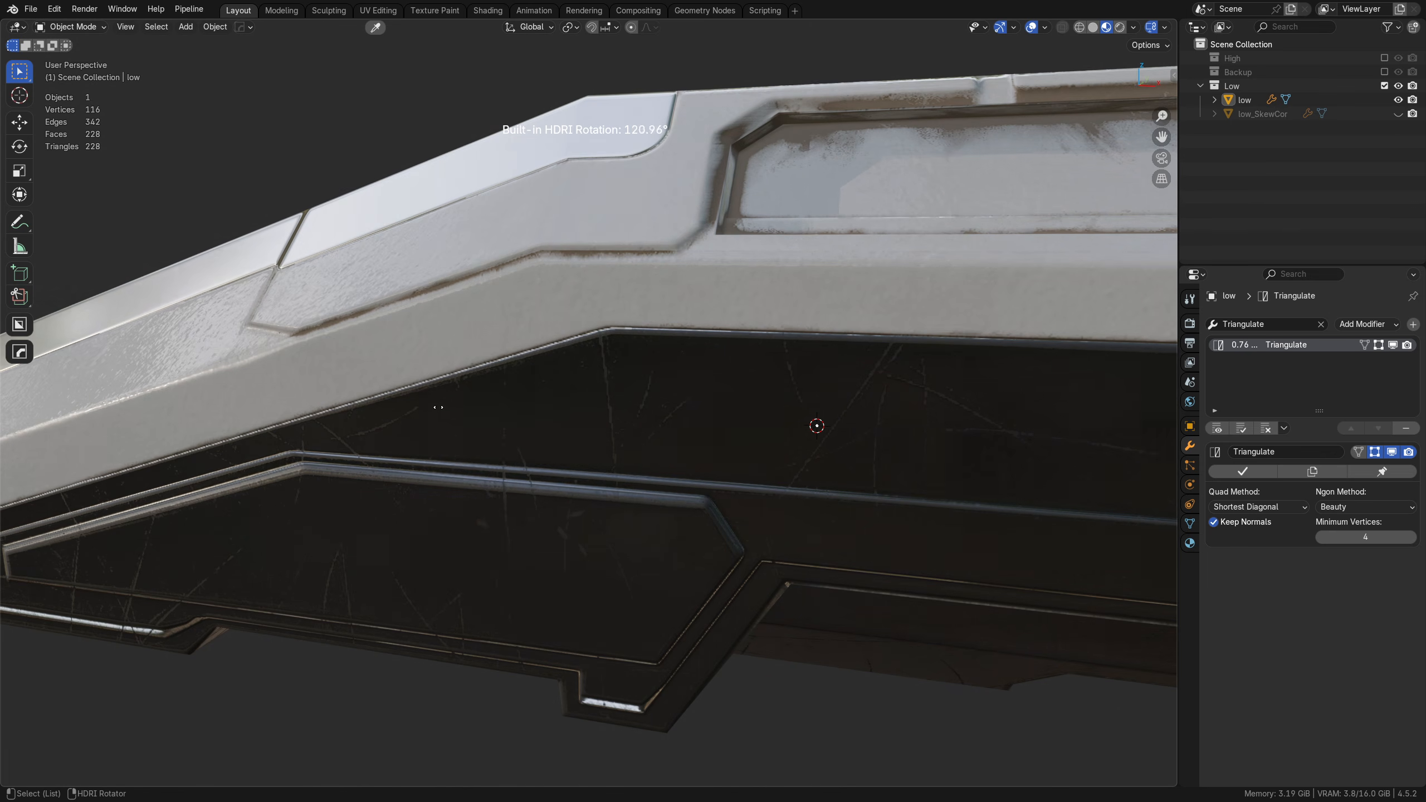
Step: Examine the white panel seams near the hull's nose and the dark lower panels under the forest HDRI
{"action": "middle_click_drag", "start_coordinate": [254, 342], "coordinate": [735, 394]}
{"action": "scroll", "coordinate": [594, 400], "scroll_direction": "up", "scroll_amount": 4}
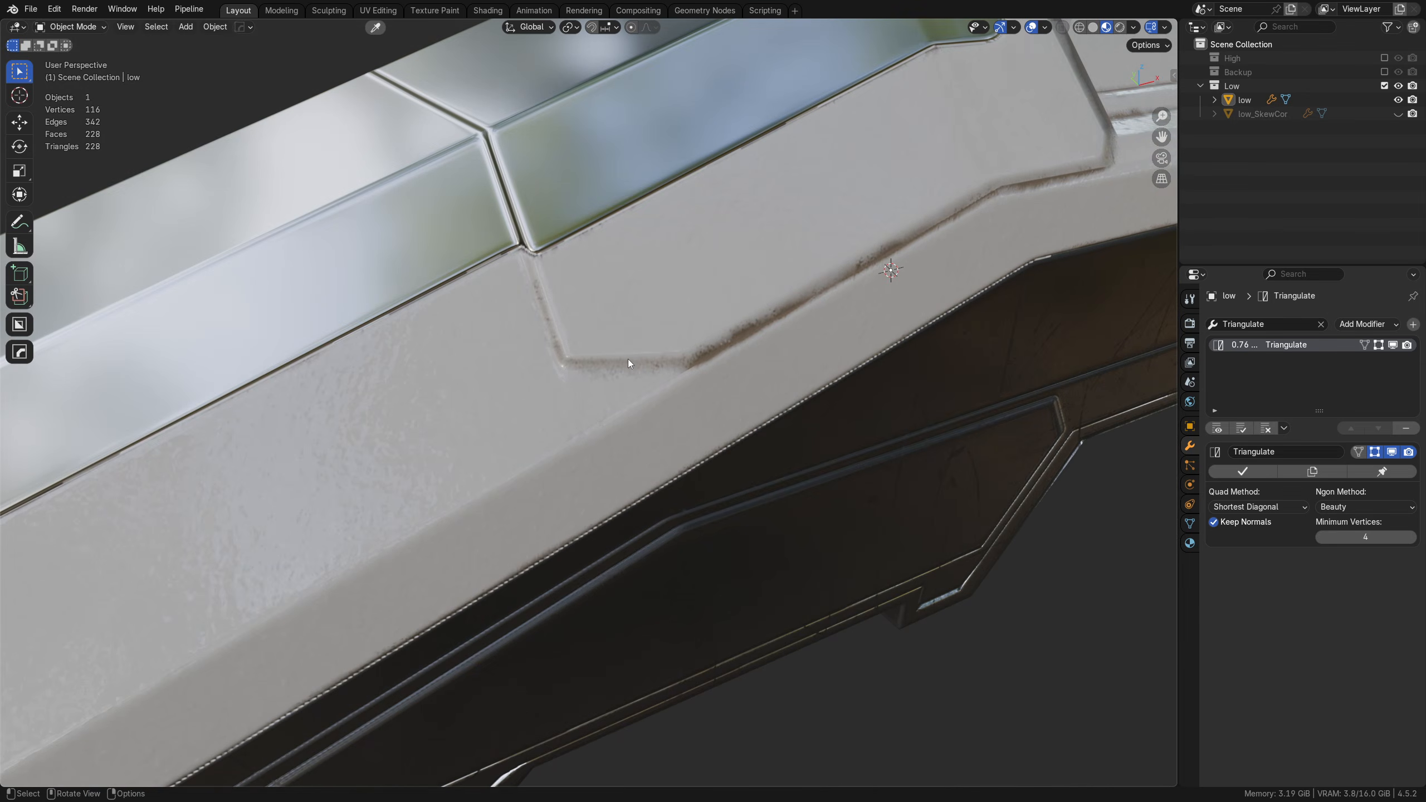
{"action": "scroll", "coordinate": [570, 378], "scroll_direction": "down", "scroll_amount": 4}
{"action": "middle_click_drag", "start_coordinate": [543, 481], "coordinate": [696, 269], "text": "shift"}
{"action": "middle_click_drag", "start_coordinate": [519, 432], "coordinate": [940, 379]}
{"action": "mouse_move", "coordinate": [528, 344]}
{"action": "middle_mouse_down"}
{"action": "mouse_move", "coordinate": [598, 373]}
{"action": "mouse_move", "coordinate": [671, 370]}
{"action": "mouse_move", "coordinate": [513, 330]}
{"action": "middle_mouse_up"}
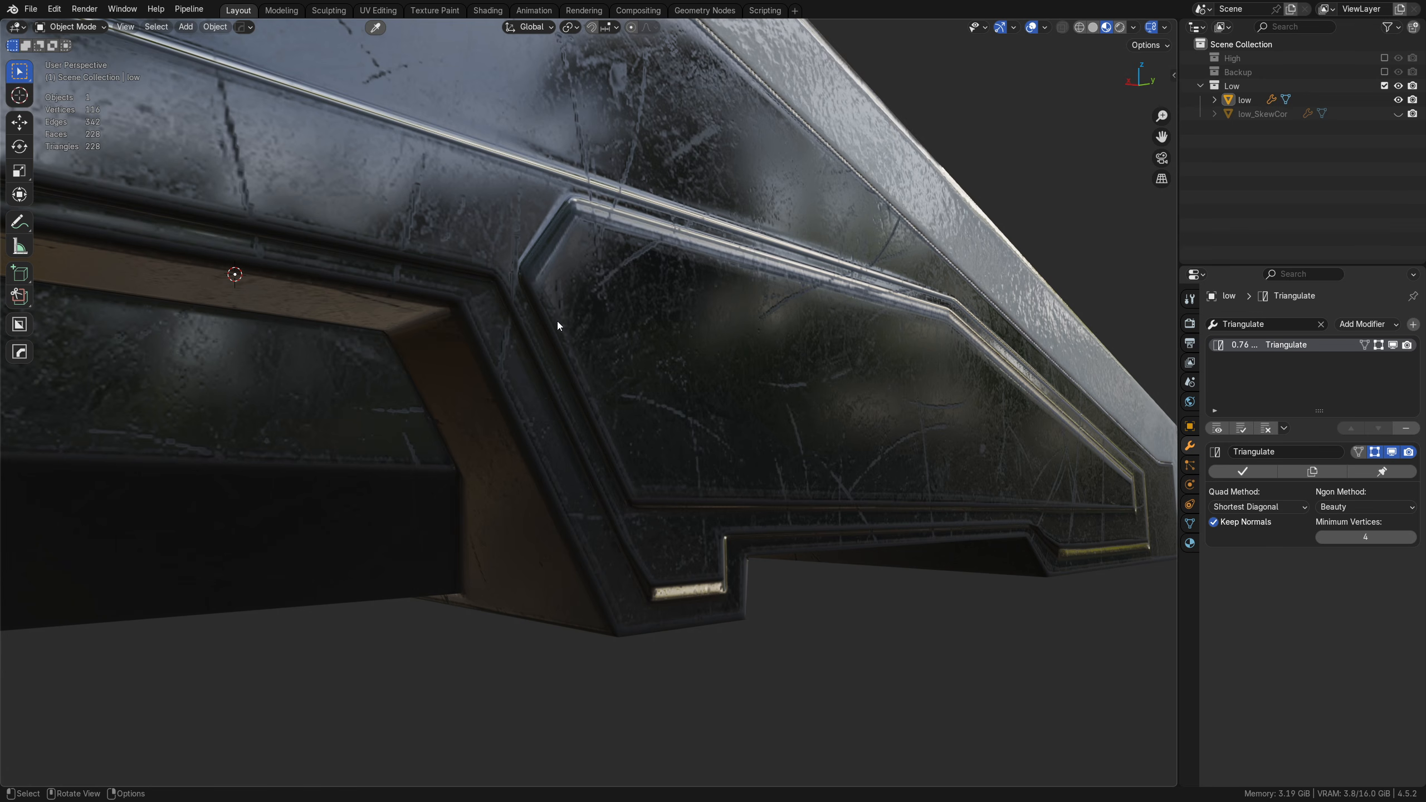
{"action": "middle_click_drag", "start_coordinate": [558, 324], "coordinate": [817, 317]}
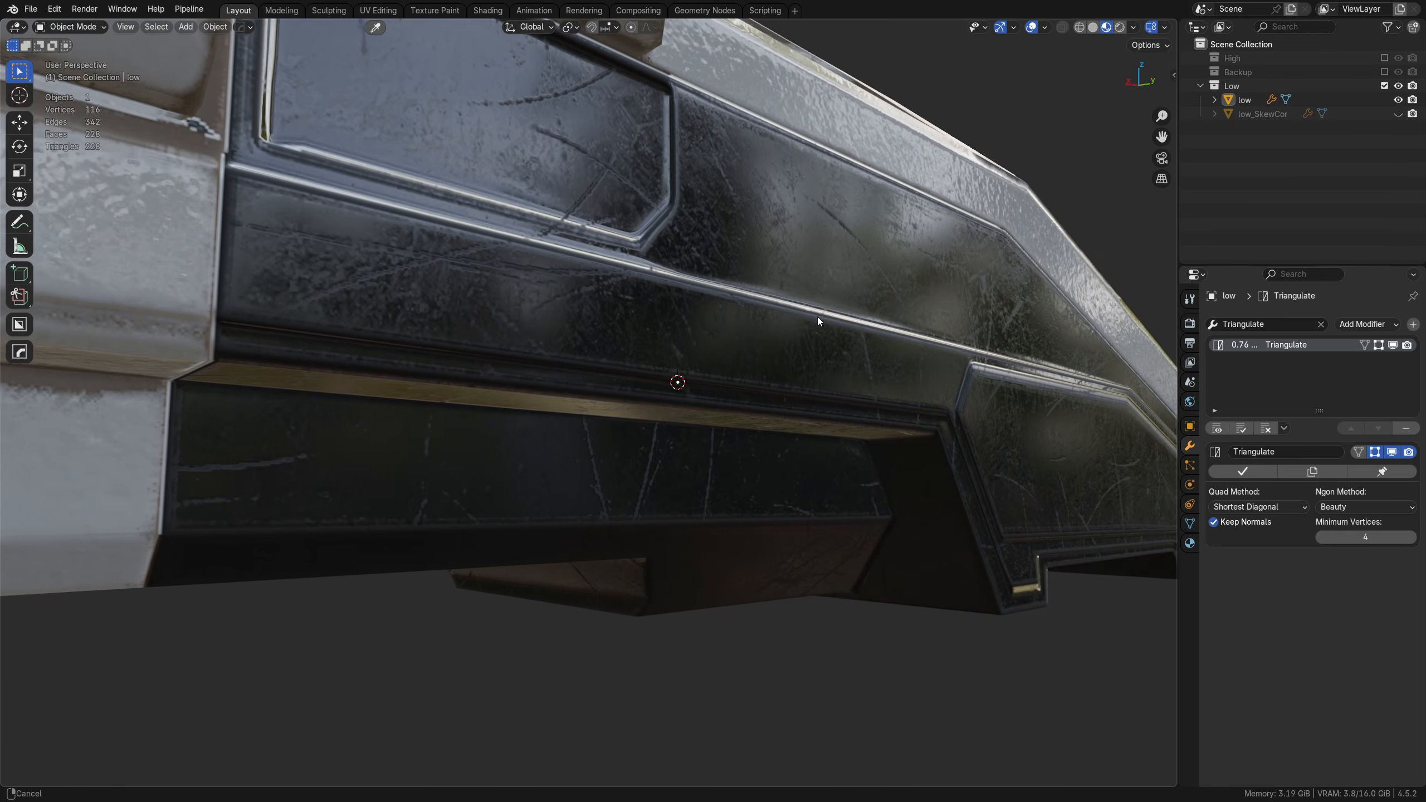
Step: Examine the texture up close at the corner seam between the white rear blocks and the dark inset panel
{"action": "middle_click", "coordinate": [383, 205], "text": "alt"}
{"action": "scroll", "coordinate": [616, 440], "scroll_direction": "up", "scroll_amount": 6}
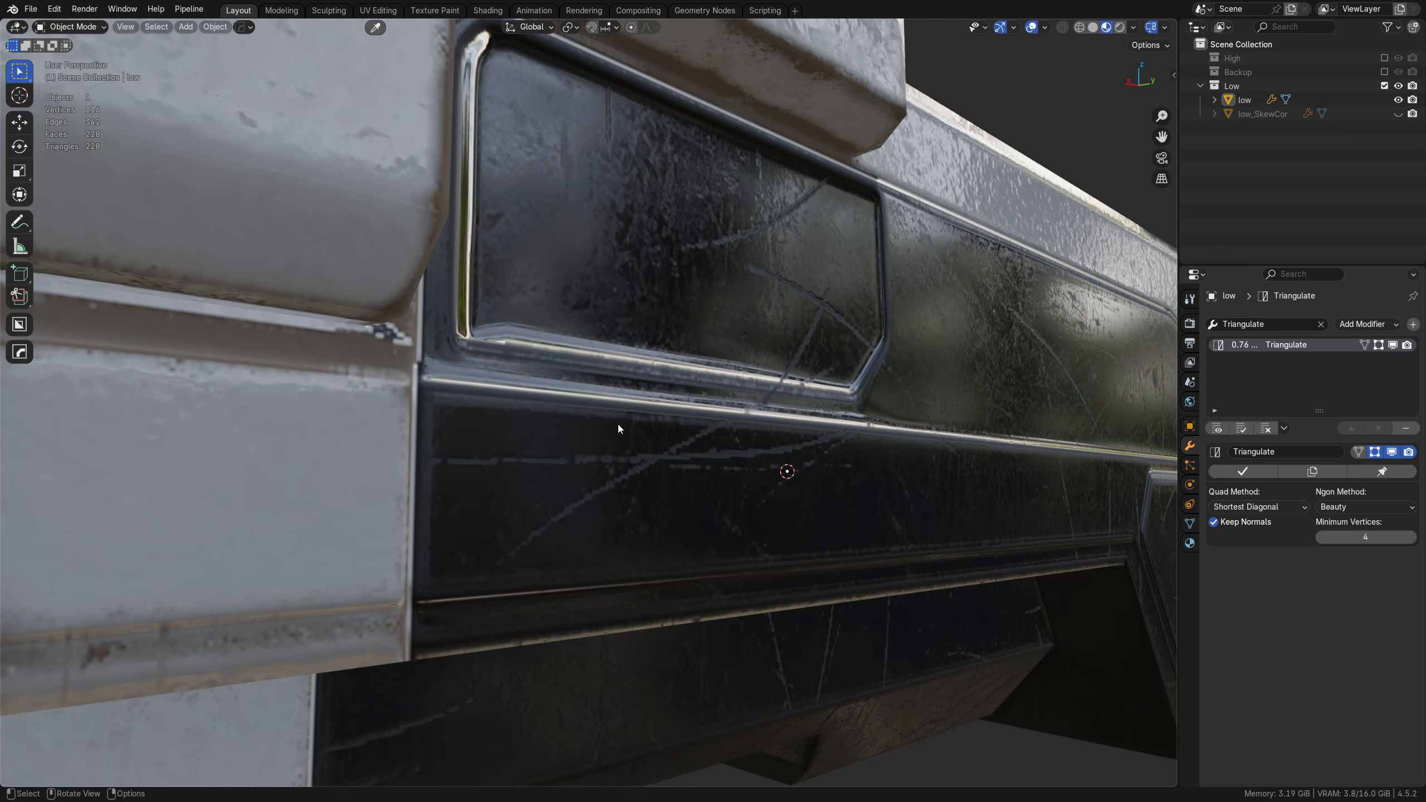
{"action": "middle_click_drag", "start_coordinate": [618, 425], "coordinate": [370, 421]}
{"action": "scroll", "coordinate": [447, 410], "scroll_direction": "up", "scroll_amount": 3}
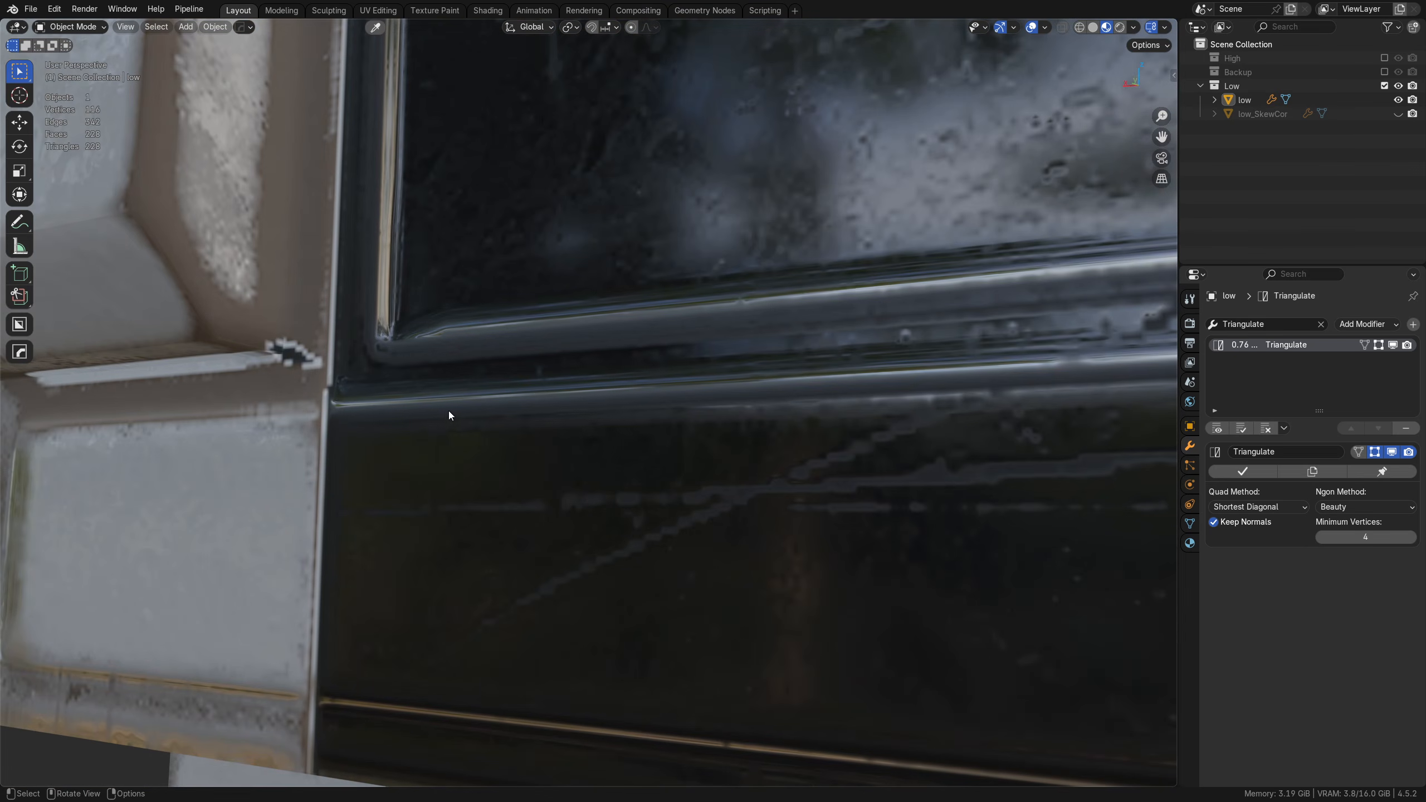
{"action": "middle_click", "coordinate": [296, 338], "text": "alt"}
{"action": "scroll", "coordinate": [589, 416], "scroll_direction": "up", "scroll_amount": 4}
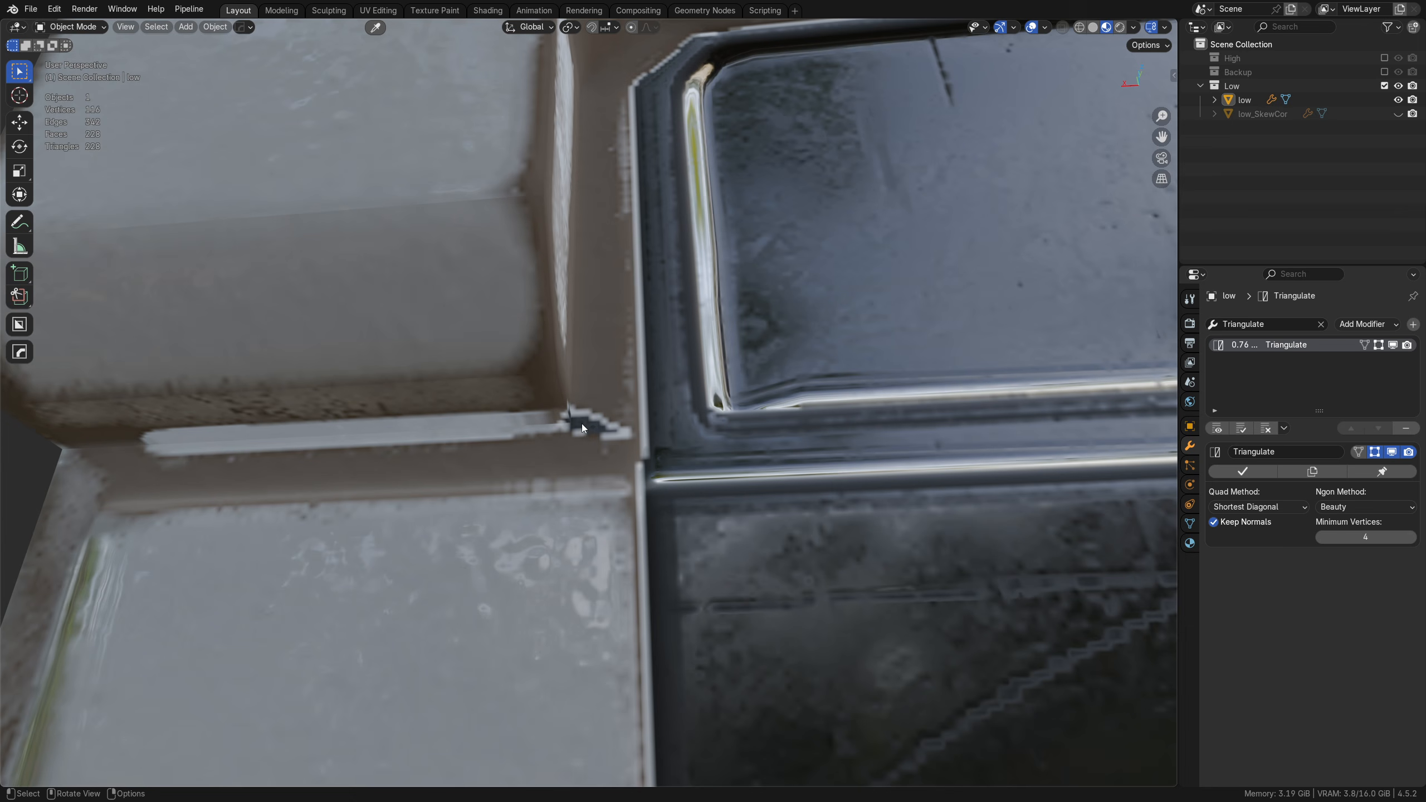
{"action": "middle_click_drag", "start_coordinate": [655, 361], "coordinate": [501, 488]}
{"action": "middle_click_drag", "start_coordinate": [501, 488], "coordinate": [636, 421]}
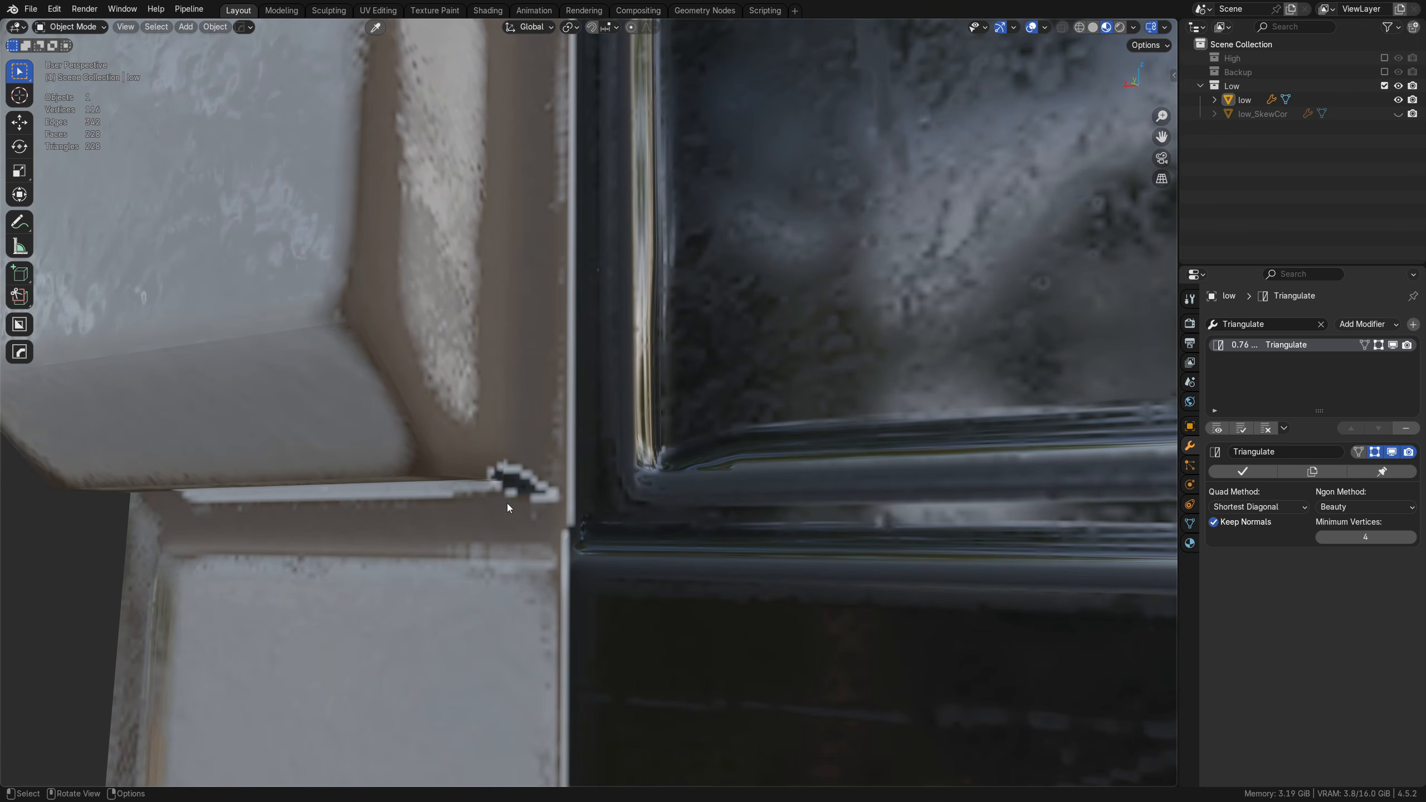
{"action": "middle_click_drag", "start_coordinate": [545, 479], "coordinate": [584, 509]}
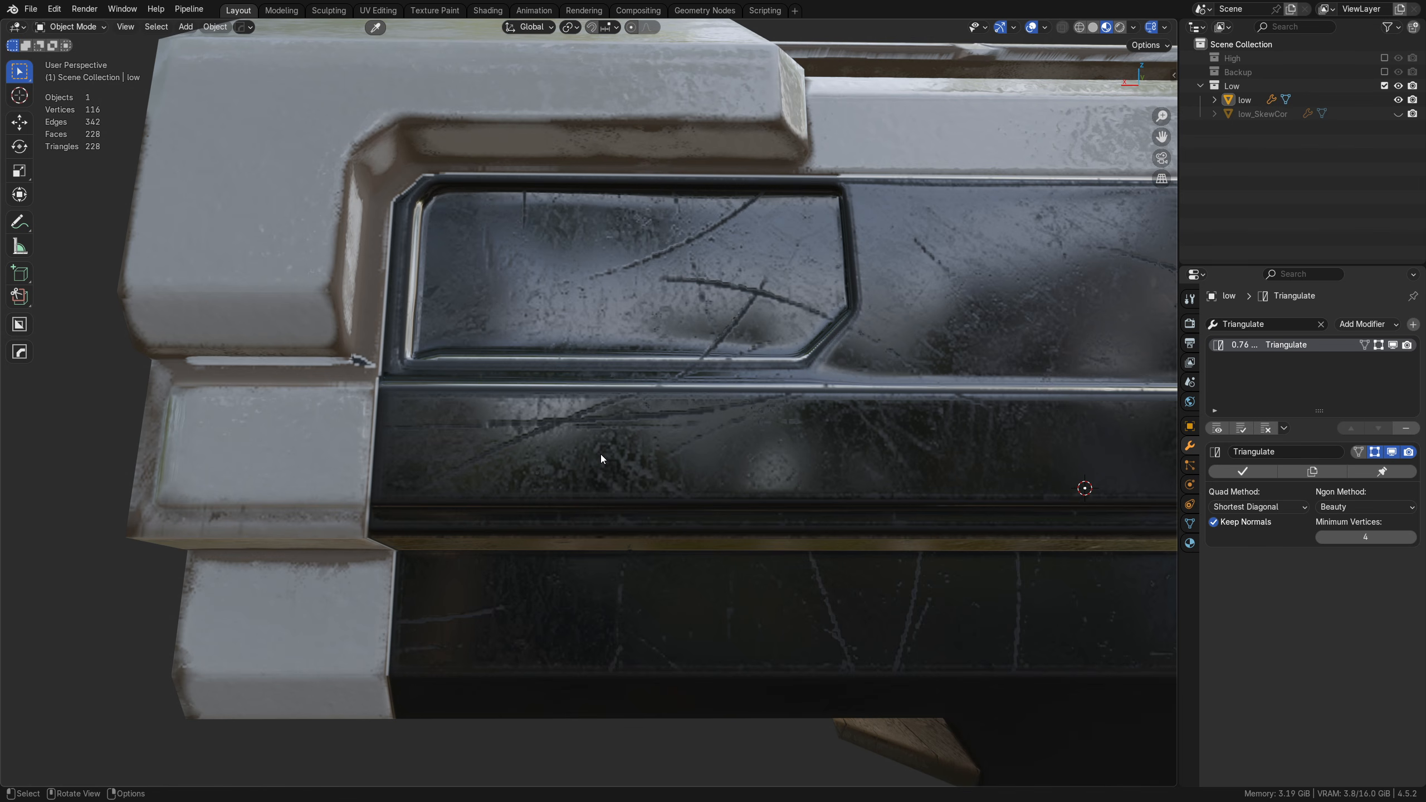
Step: Inspect the dark inset panel's surroundings and the hull's overall shading from the side and rear
{"action": "middle_click_drag", "start_coordinate": [752, 270], "coordinate": [647, 429]}
{"action": "middle_click_drag", "start_coordinate": [584, 354], "coordinate": [717, 464]}
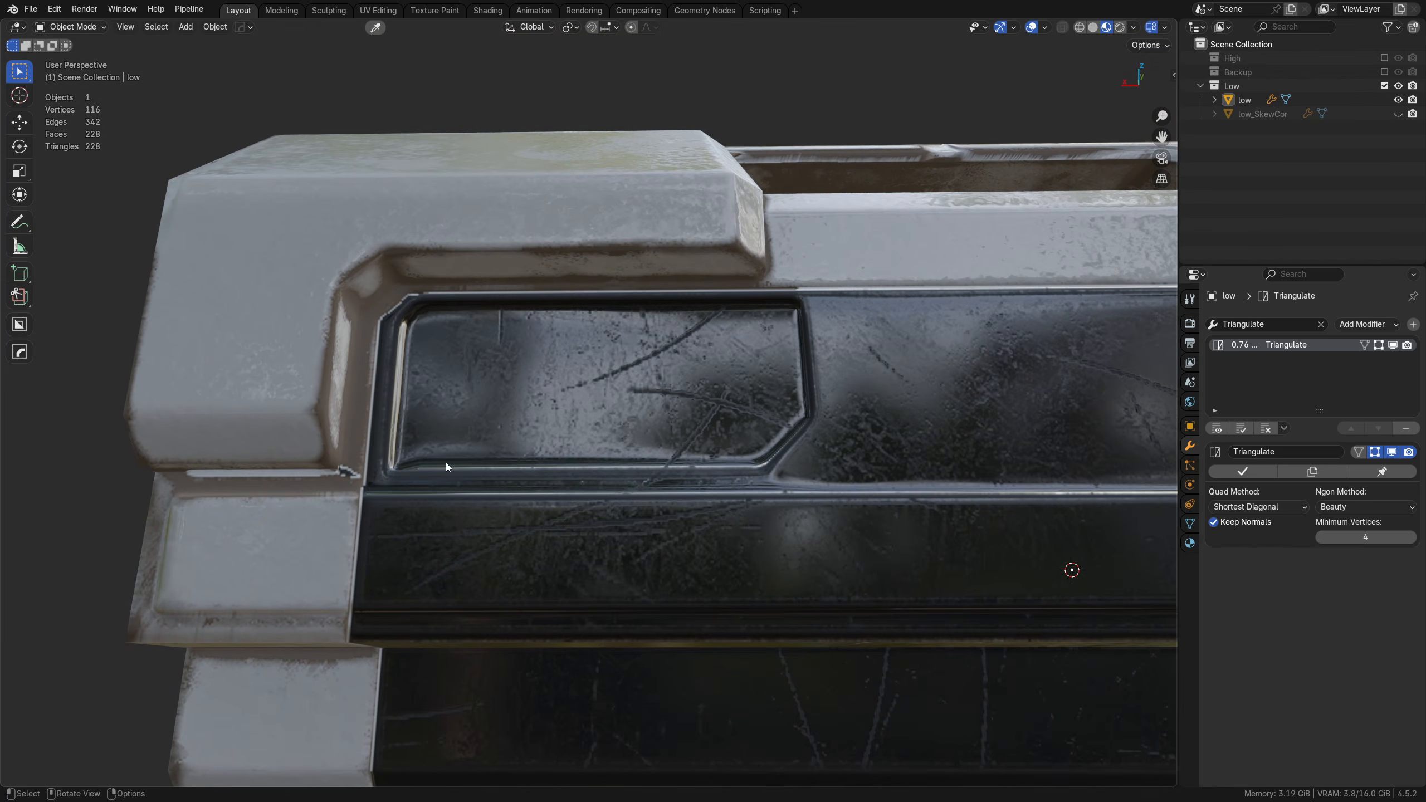
{"action": "middle_click_drag", "start_coordinate": [422, 458], "coordinate": [581, 472]}
{"action": "middle_click_drag", "start_coordinate": [785, 472], "coordinate": [540, 483]}
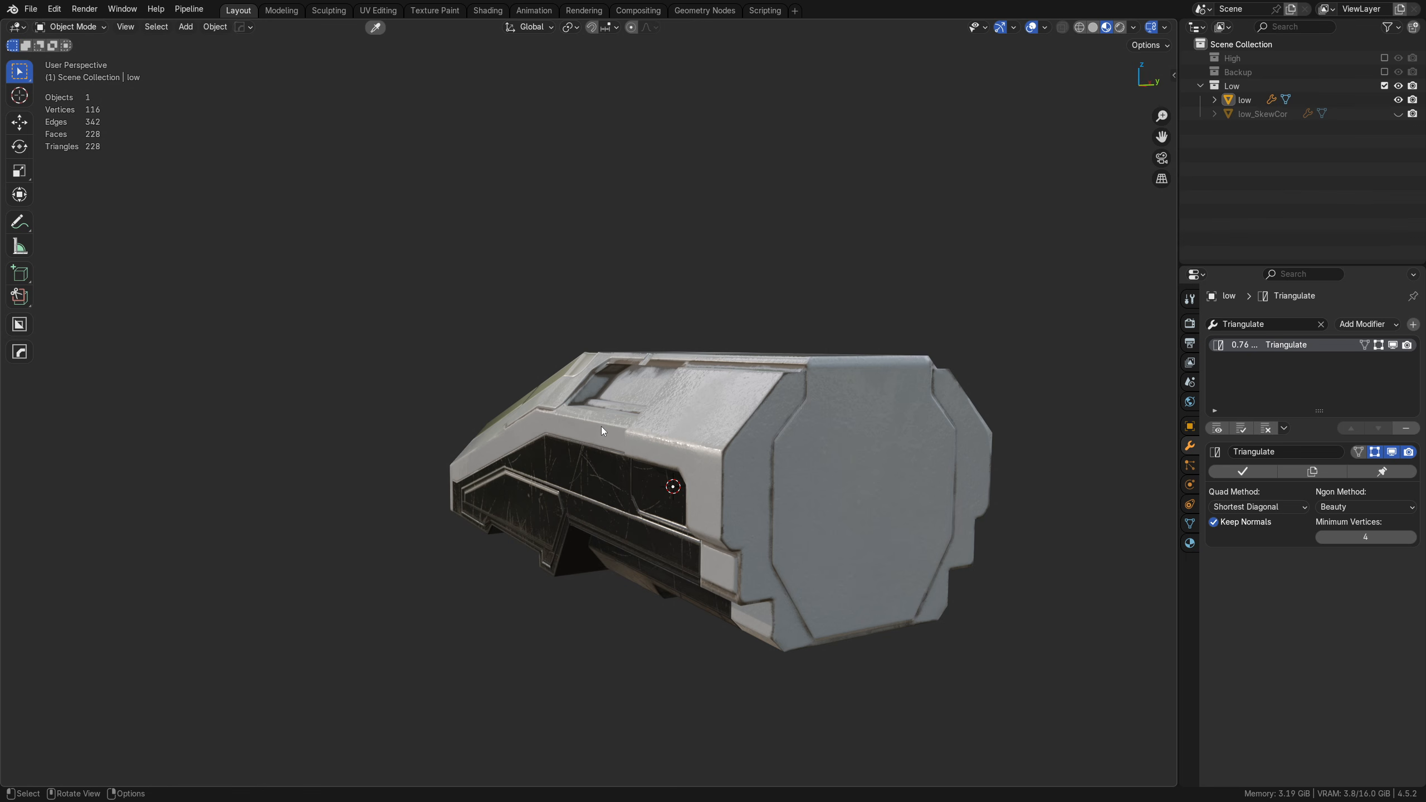
Step: Rotate the built-in viewport HDRI to about 117° and check the reflections on the hull's dark side panels
{"action": "middle_click_drag", "start_coordinate": [759, 520], "coordinate": [733, 499]}
{"action": "right_click_drag", "start_coordinate": [732, 495], "coordinate": [1243, 473], "text": "alt"}
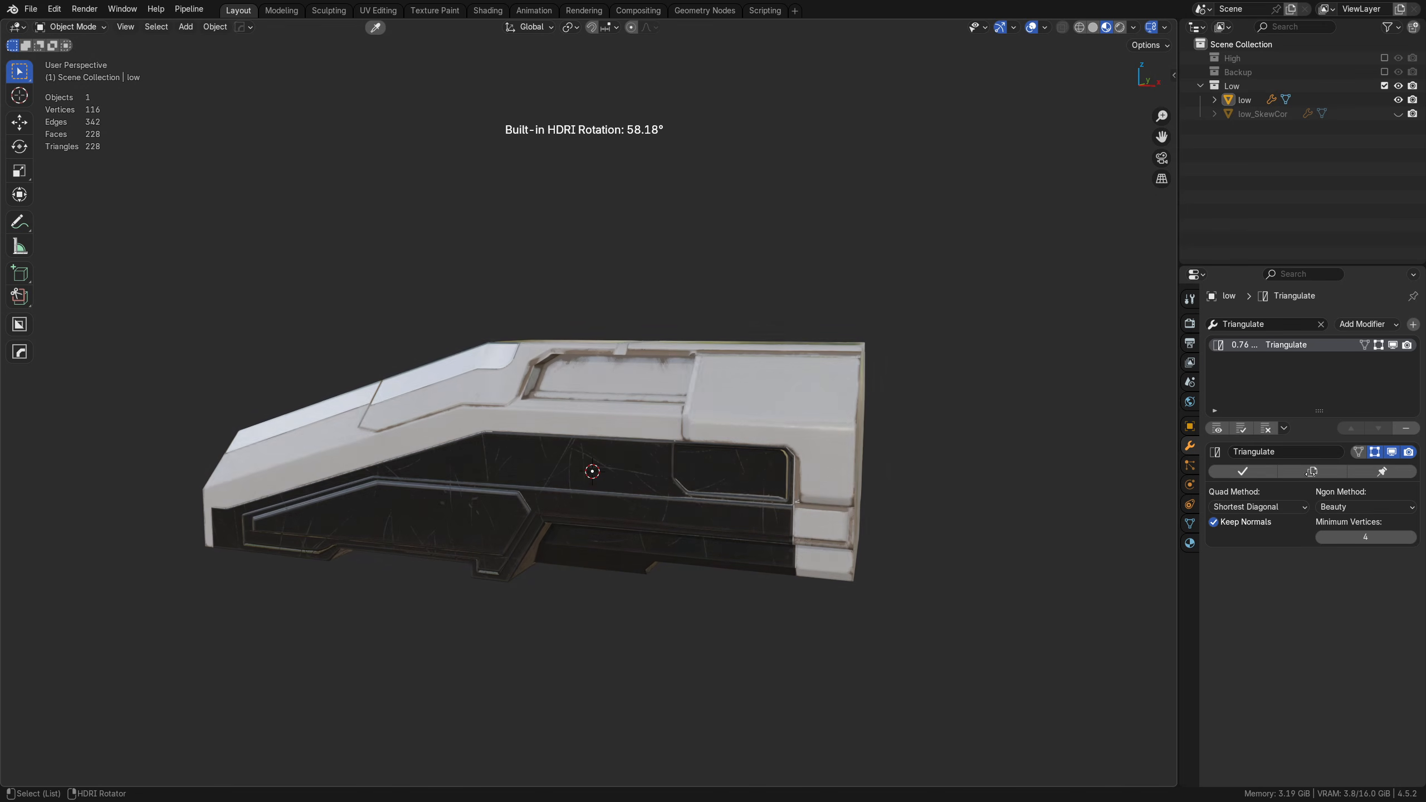
{"action": "middle_click_drag", "start_coordinate": [773, 589], "coordinate": [525, 459]}
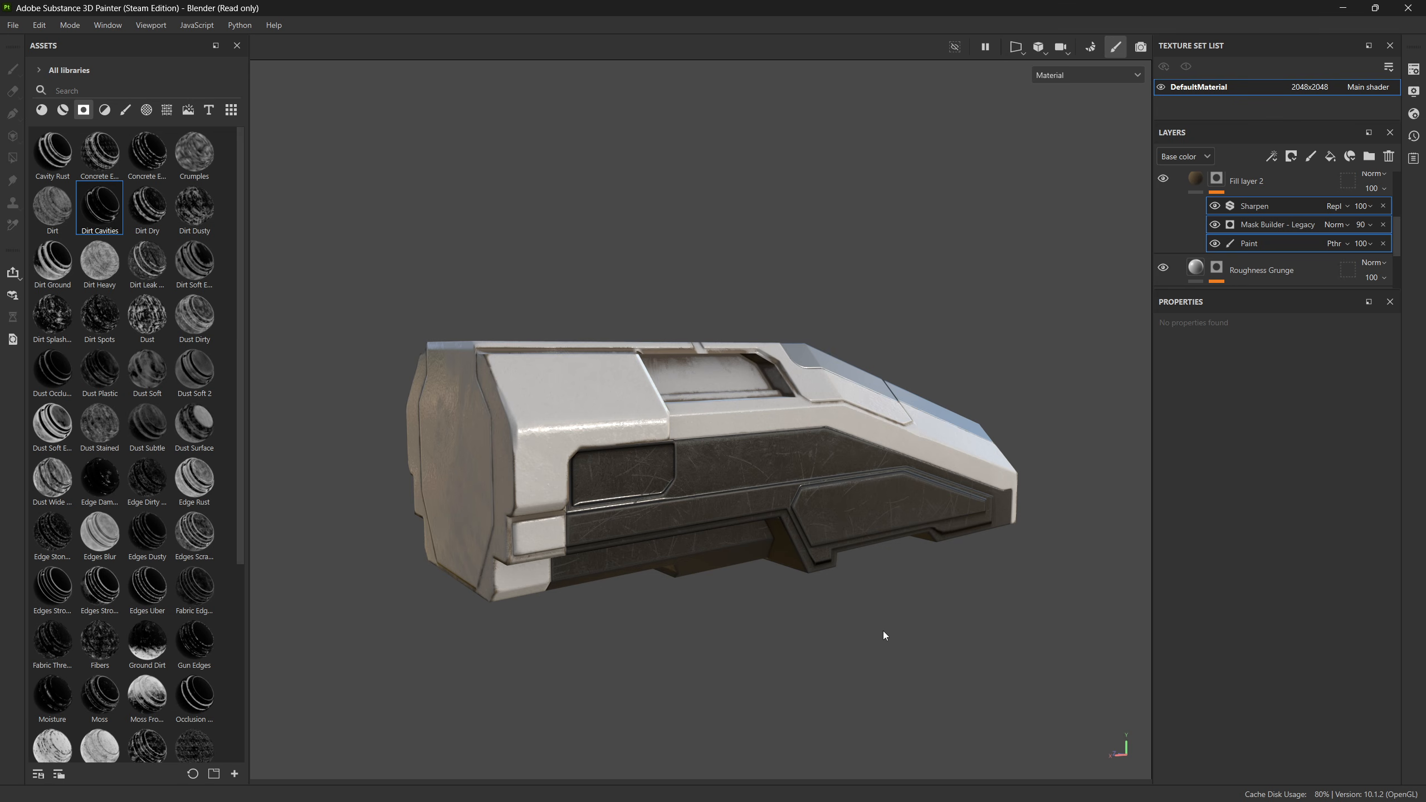
{"action": "mouse_move", "coordinate": [882, 630]}
{"action": "left_mouse_down", "text": "alt"}
{"action": "mouse_move", "coordinate": [481, 575]}
{"action": "mouse_move", "coordinate": [433, 580]}
{"action": "mouse_move", "coordinate": [453, 605]}
{"action": "mouse_move", "coordinate": [436, 593]}
{"action": "mouse_move", "coordinate": [290, 592]}
{"action": "left_mouse_up", "text": "alt"}
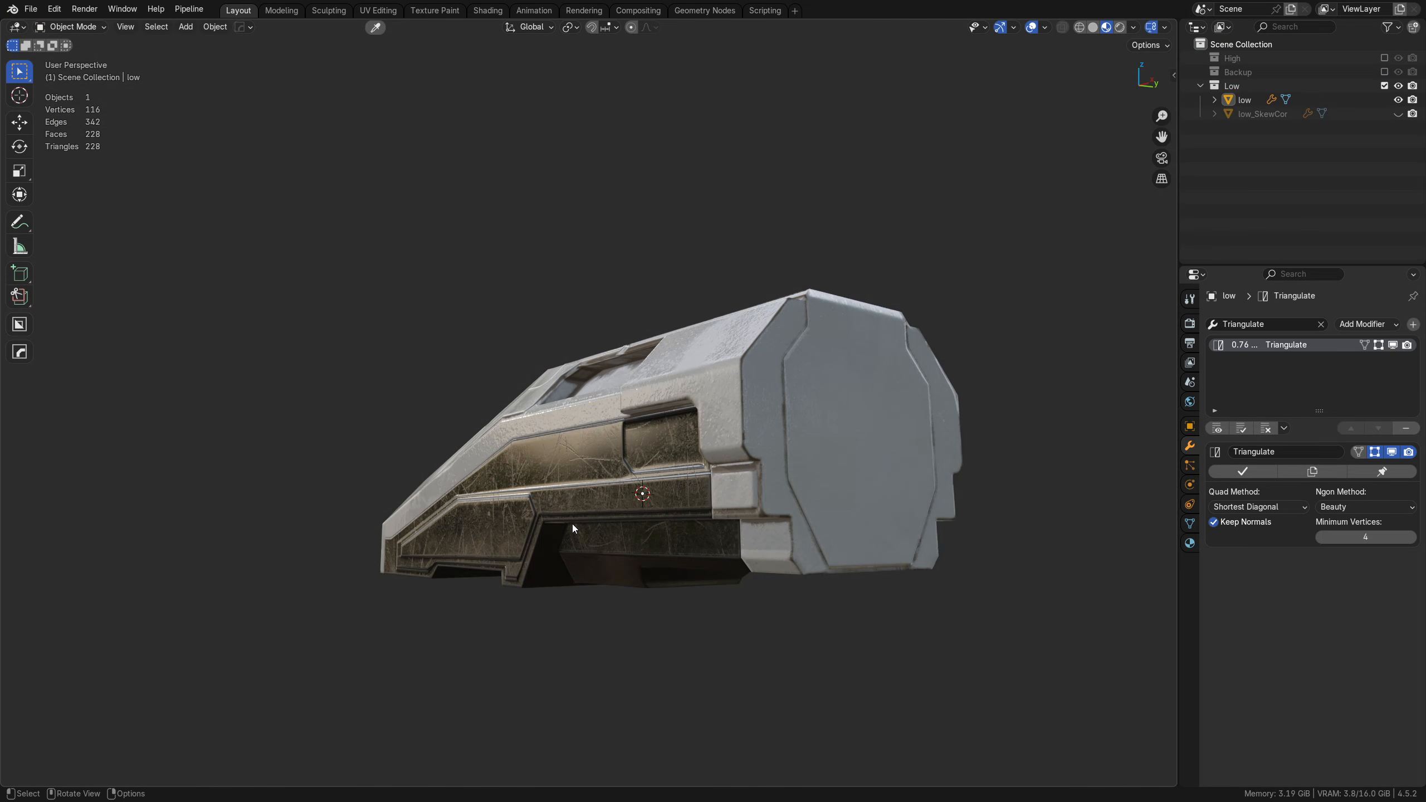
{"action": "middle_click_drag", "start_coordinate": [573, 525], "coordinate": [655, 465]}
{"action": "scroll", "coordinate": [578, 513], "scroll_direction": "up", "scroll_amount": 5}
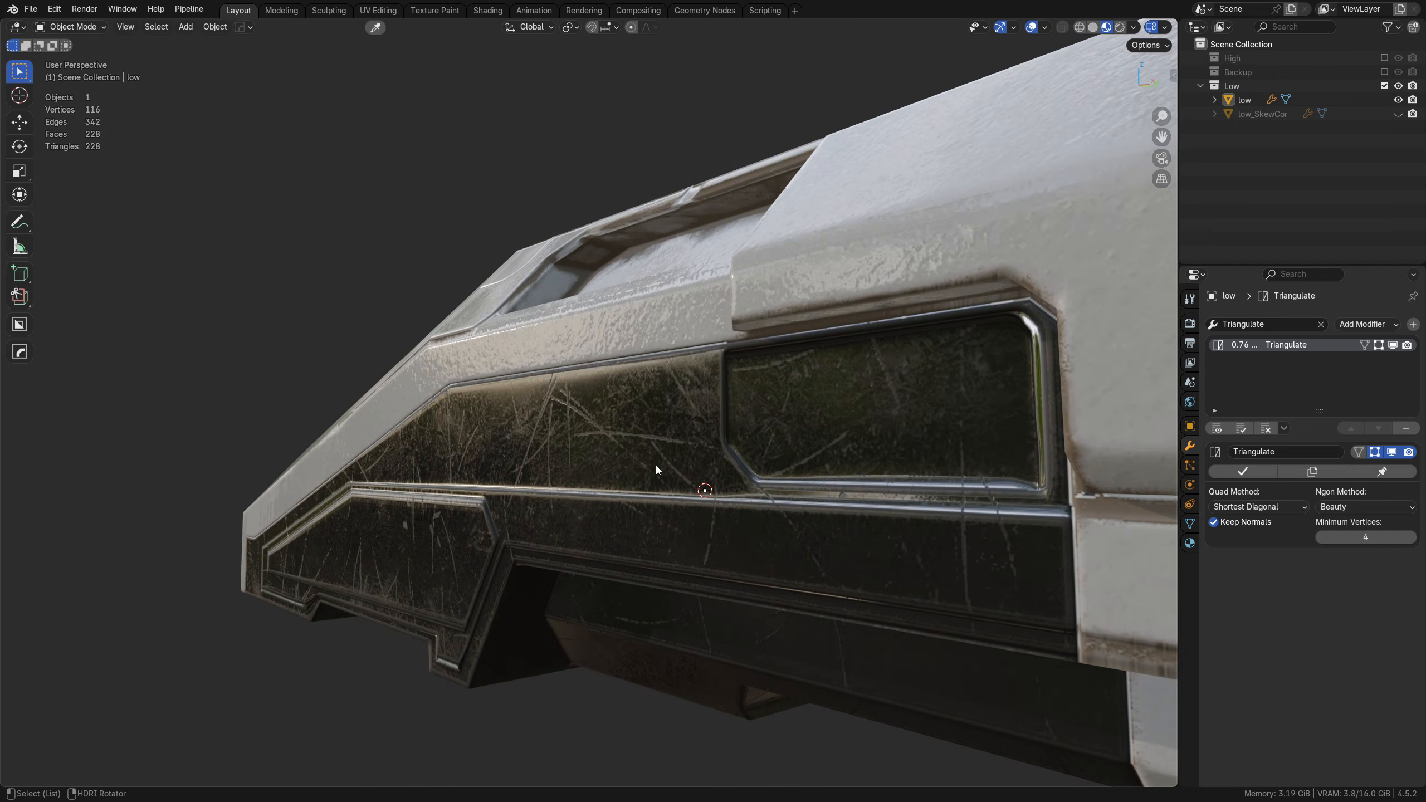
{"action": "right_click_drag", "start_coordinate": [654, 466], "coordinate": [950, 414], "text": "alt"}
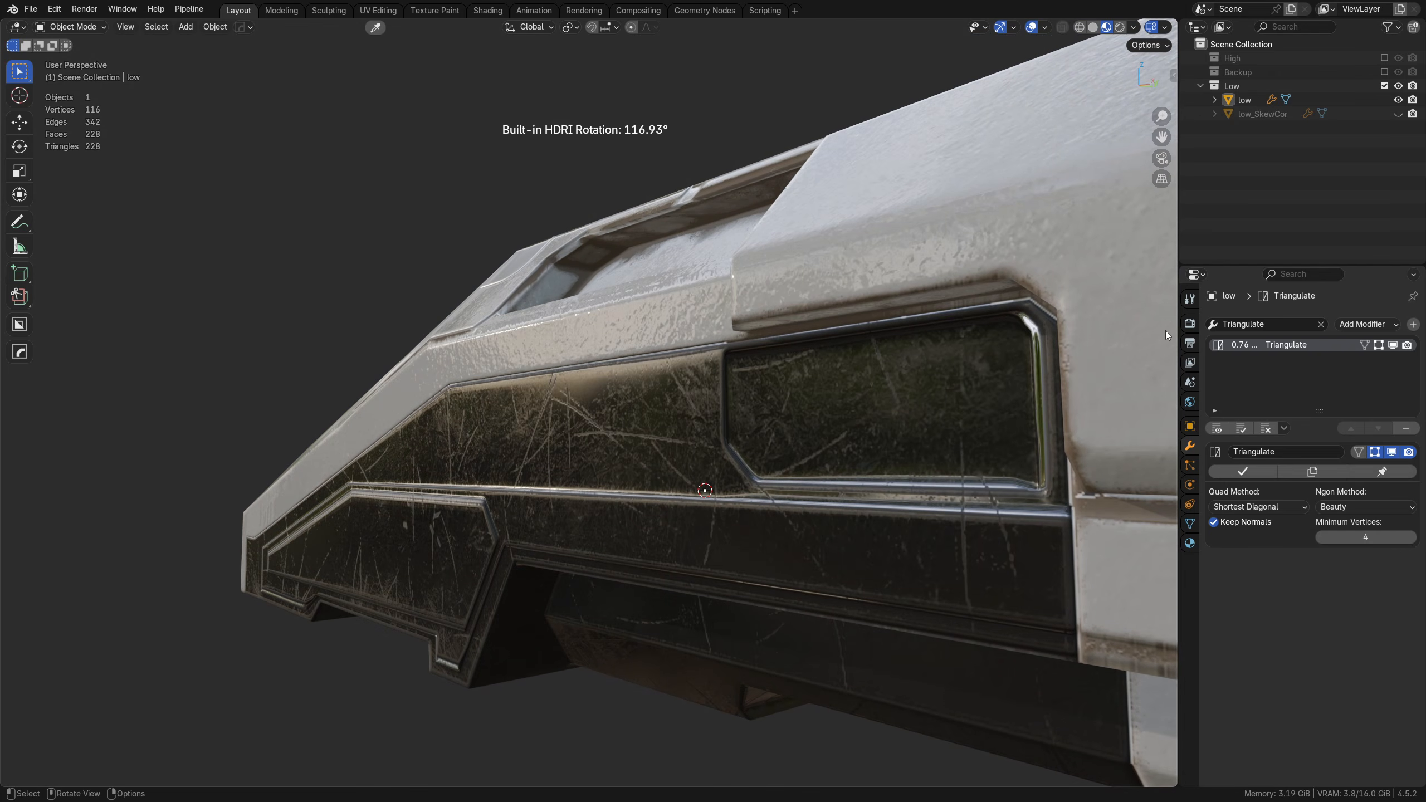
Step: Try the Standard and Filmic view transforms in the scene's color management settings and check the hull's side panels under Filmic
{"action": "left_click", "coordinate": [1189, 324]}
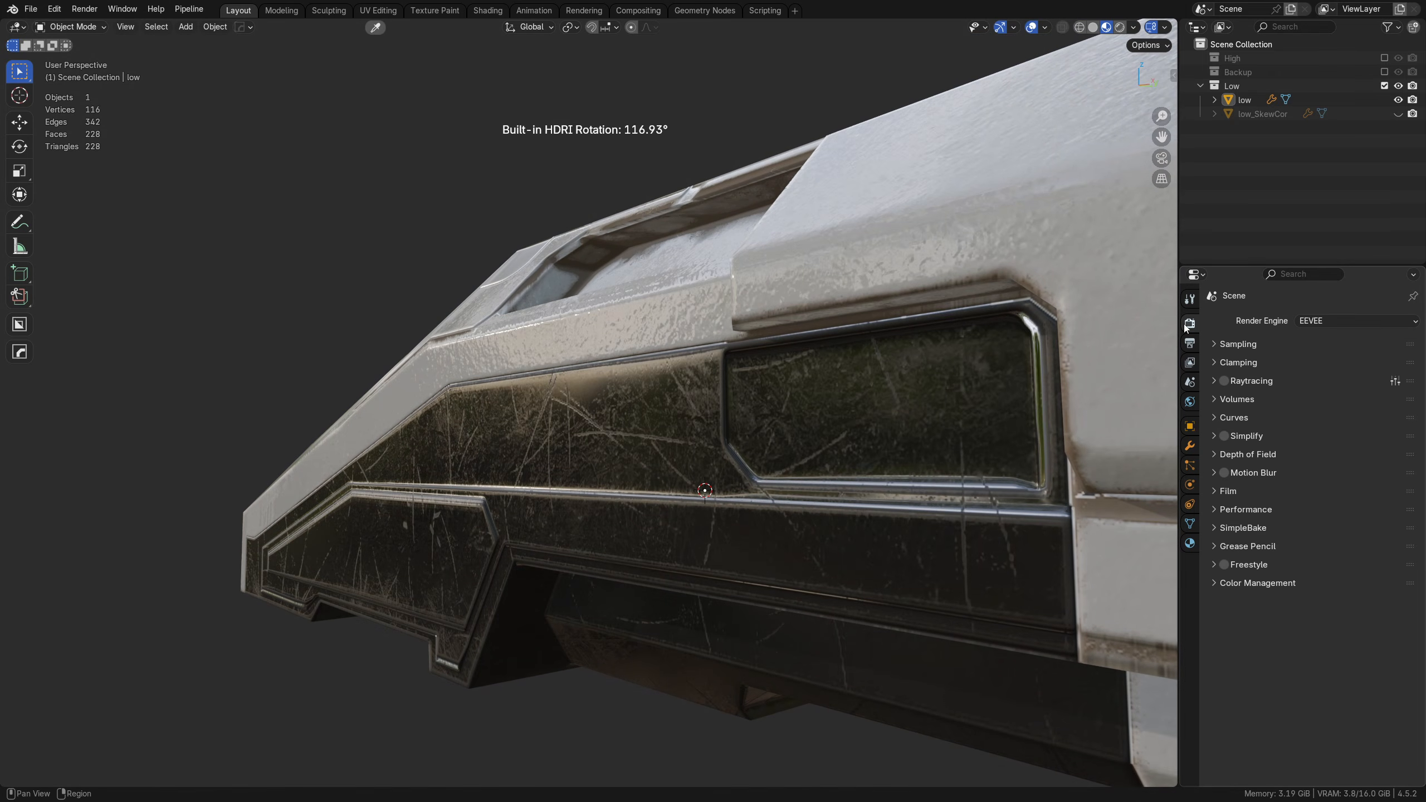
{"action": "left_click", "coordinate": [1278, 583]}
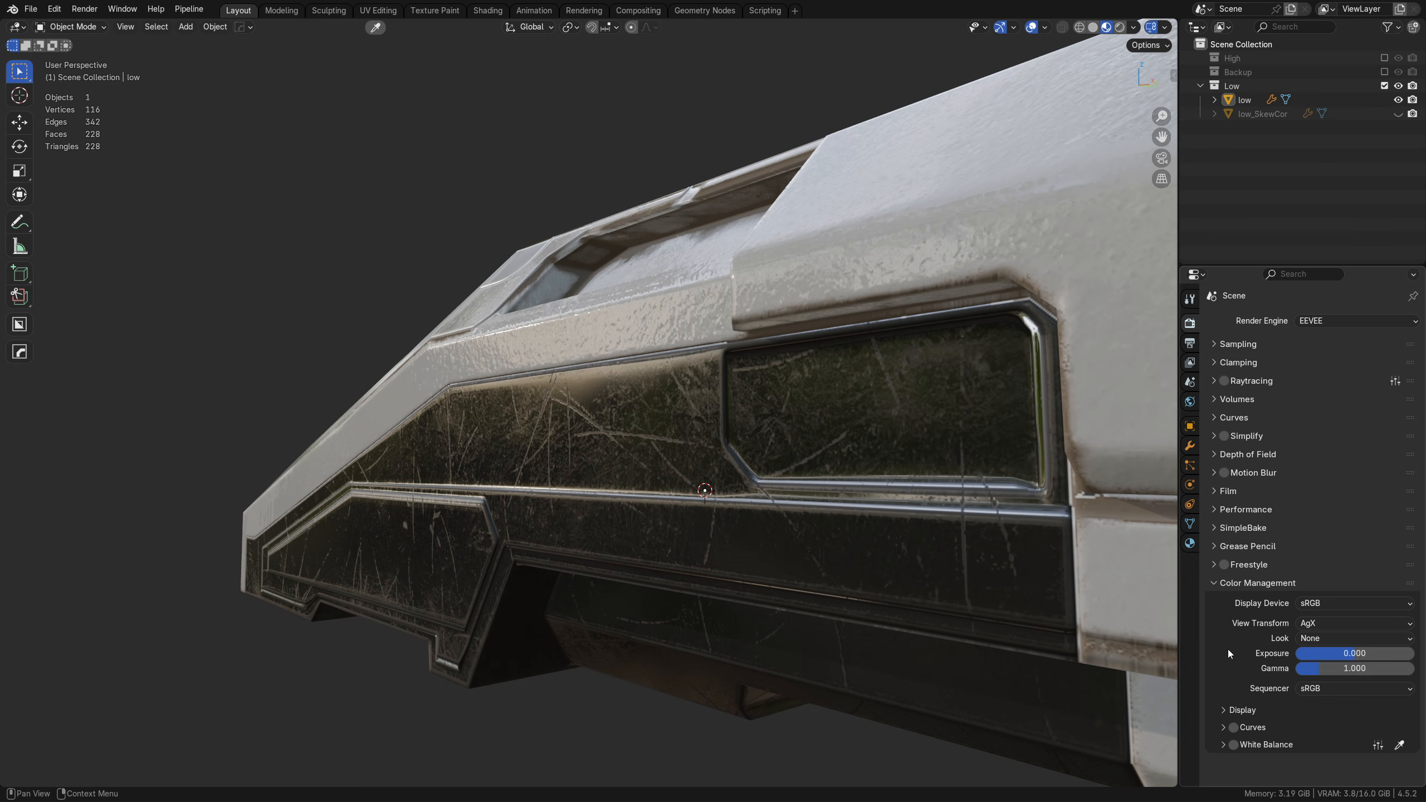
{"action": "left_click", "coordinate": [1338, 623]}
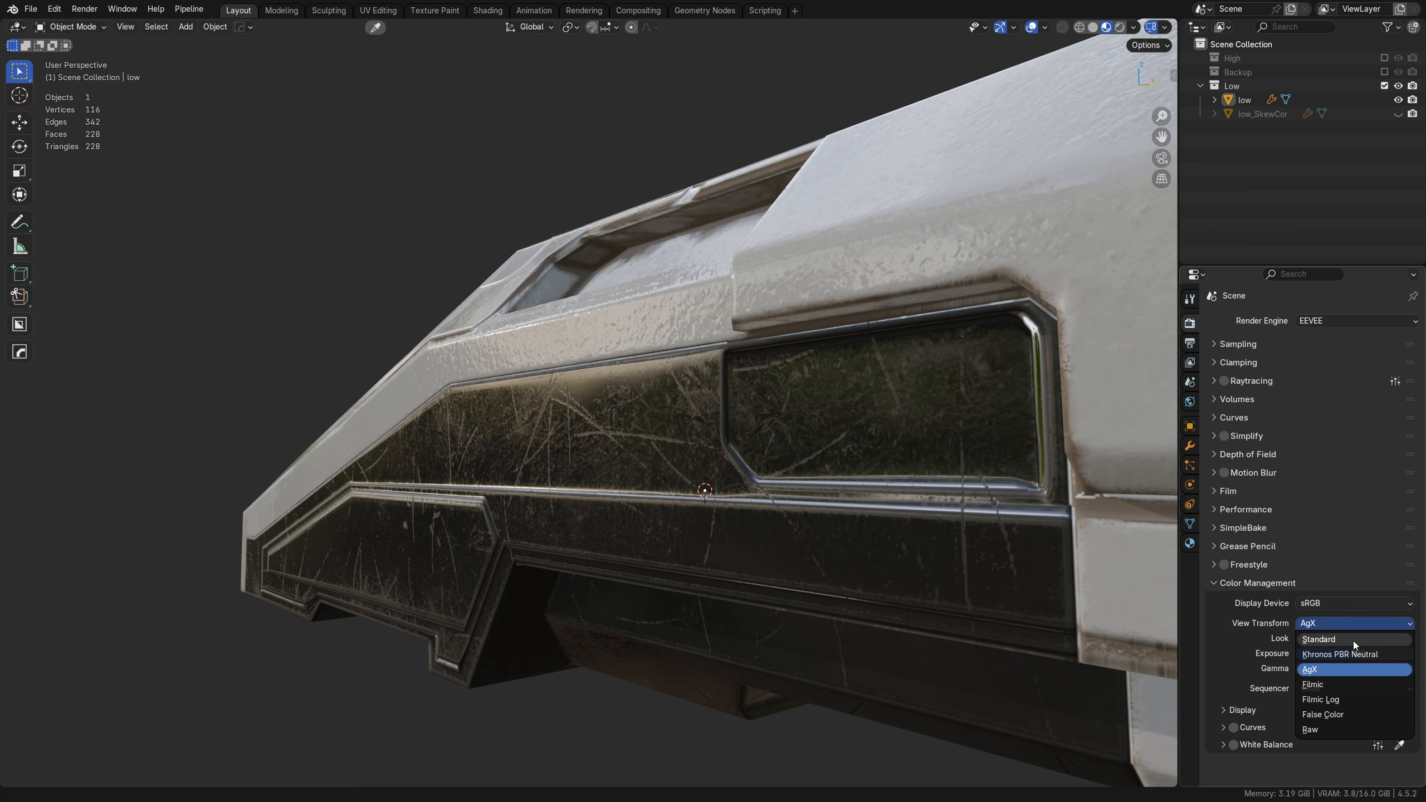
{"action": "left_click", "coordinate": [1352, 641]}
{"action": "left_click", "coordinate": [1348, 628]}
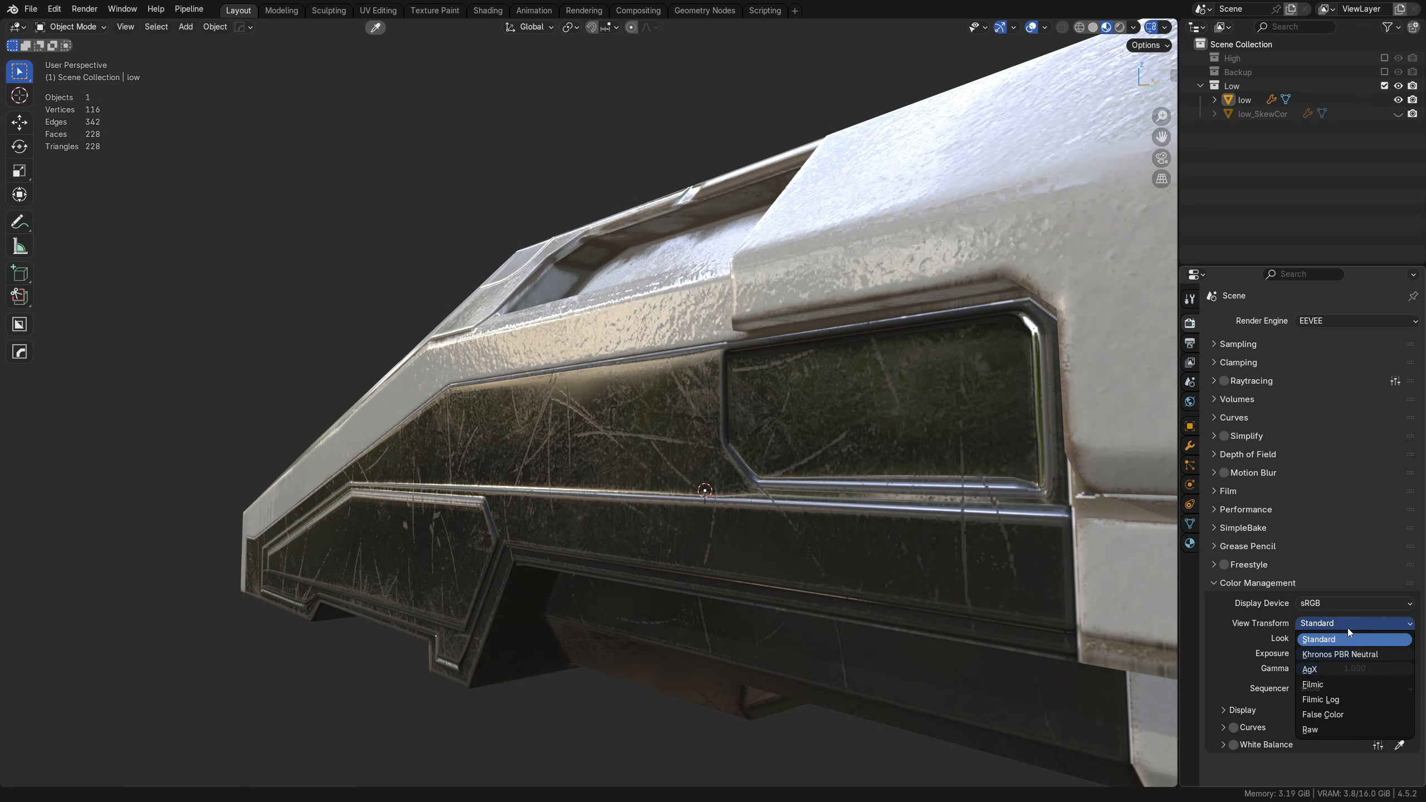
{"action": "left_click", "coordinate": [1337, 681]}
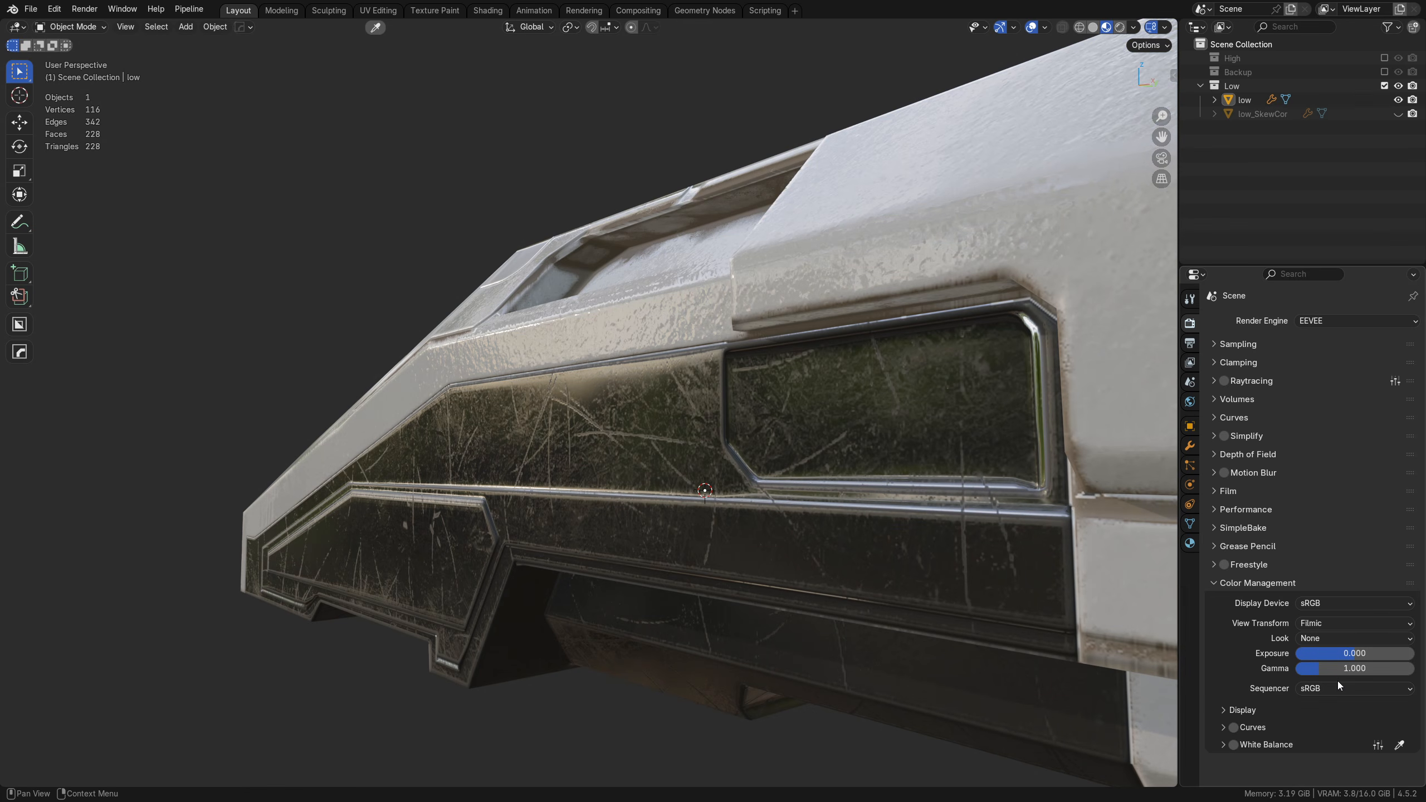
{"action": "middle_click_drag", "start_coordinate": [617, 507], "coordinate": [570, 499]}
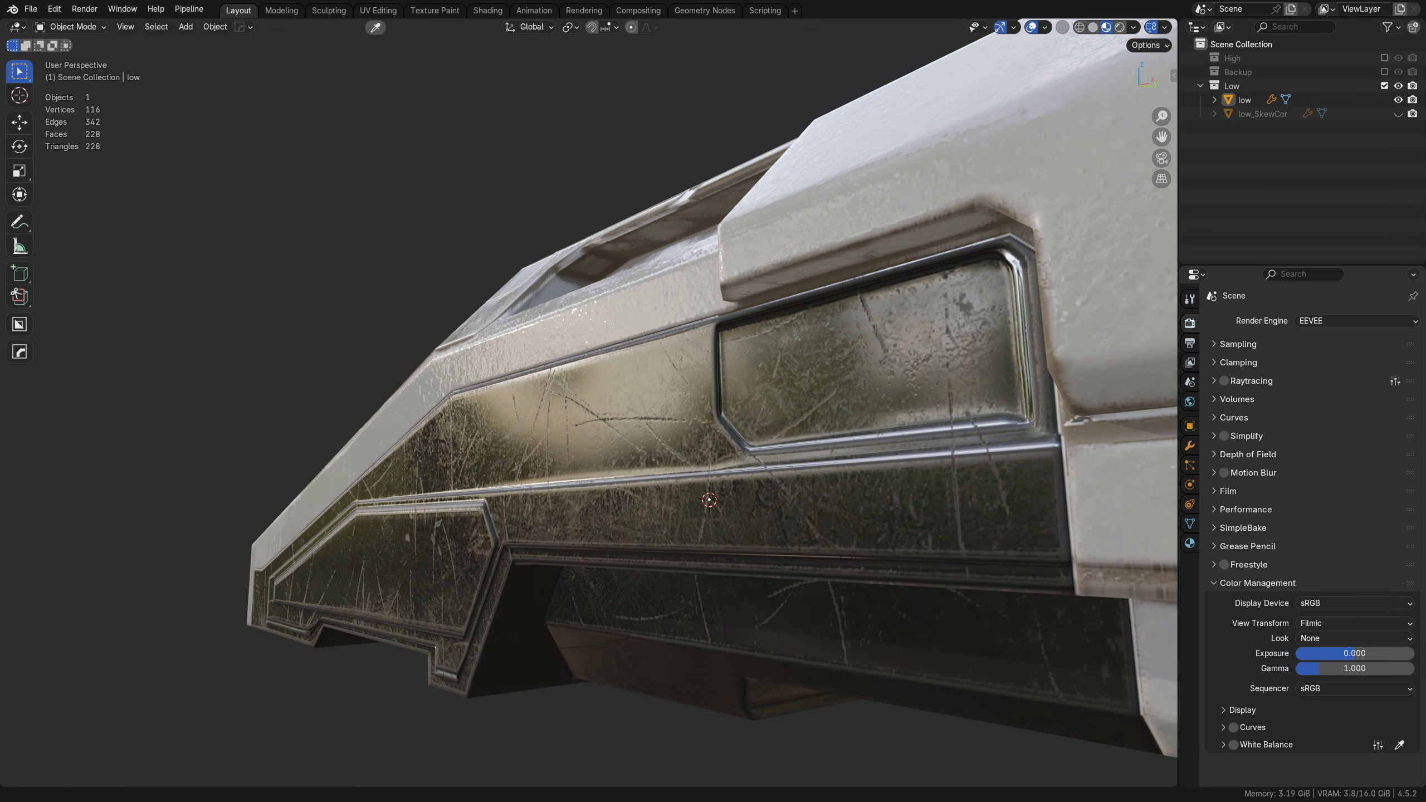
Step: Compare the Standard view transform with Filmic once more, ending on Filmic, and look at the hull's rear corner
{"action": "left_click", "coordinate": [1341, 619]}
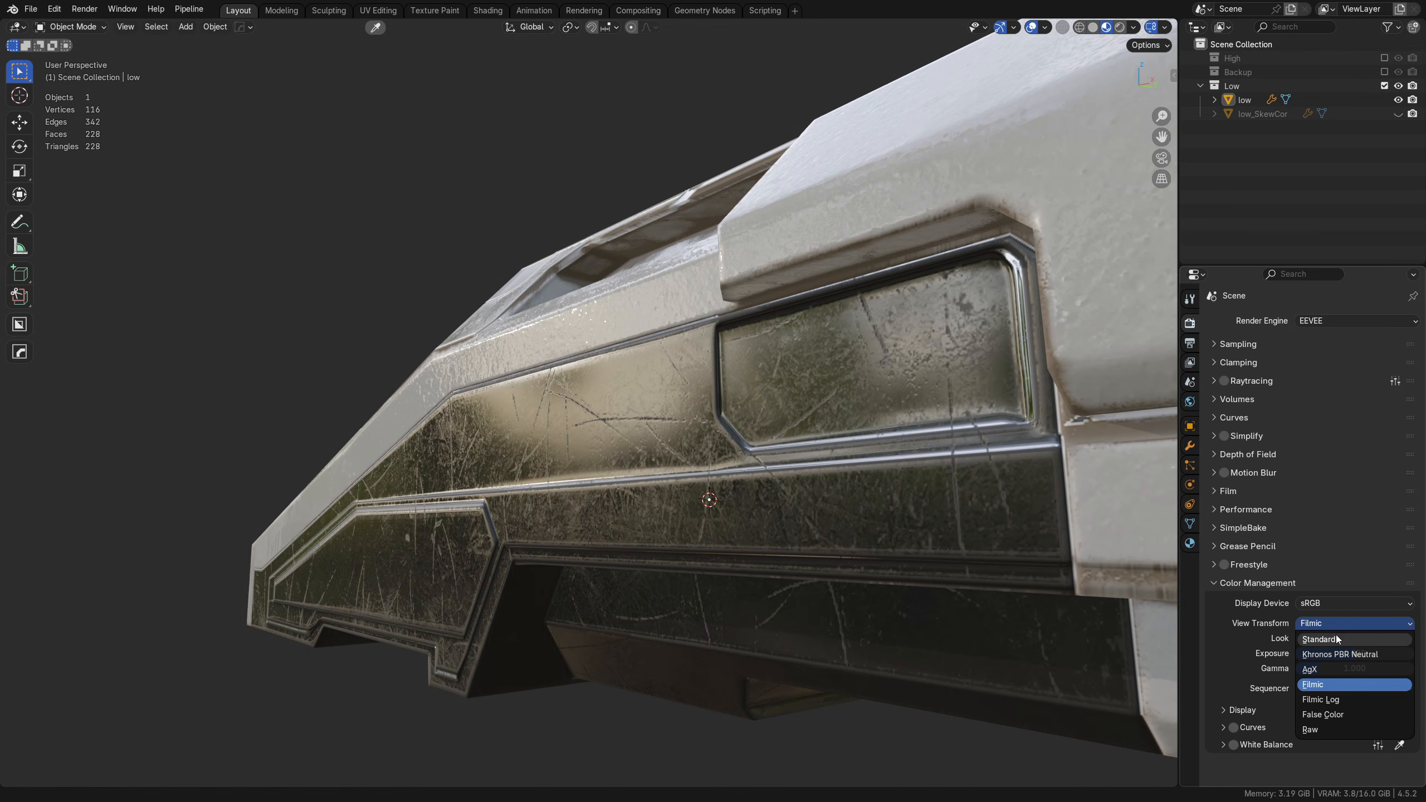
{"action": "left_click", "coordinate": [1346, 635]}
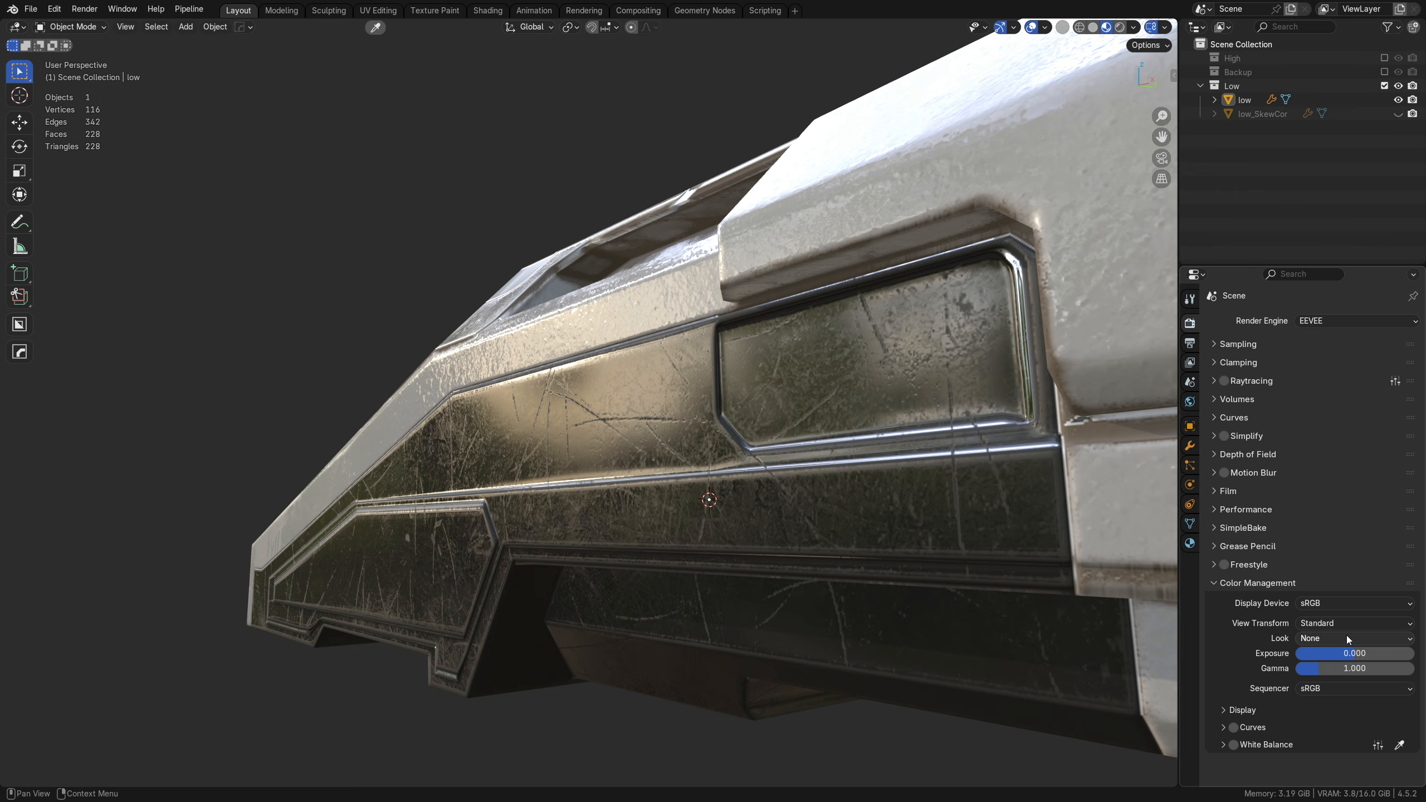
{"action": "left_click", "coordinate": [1343, 620]}
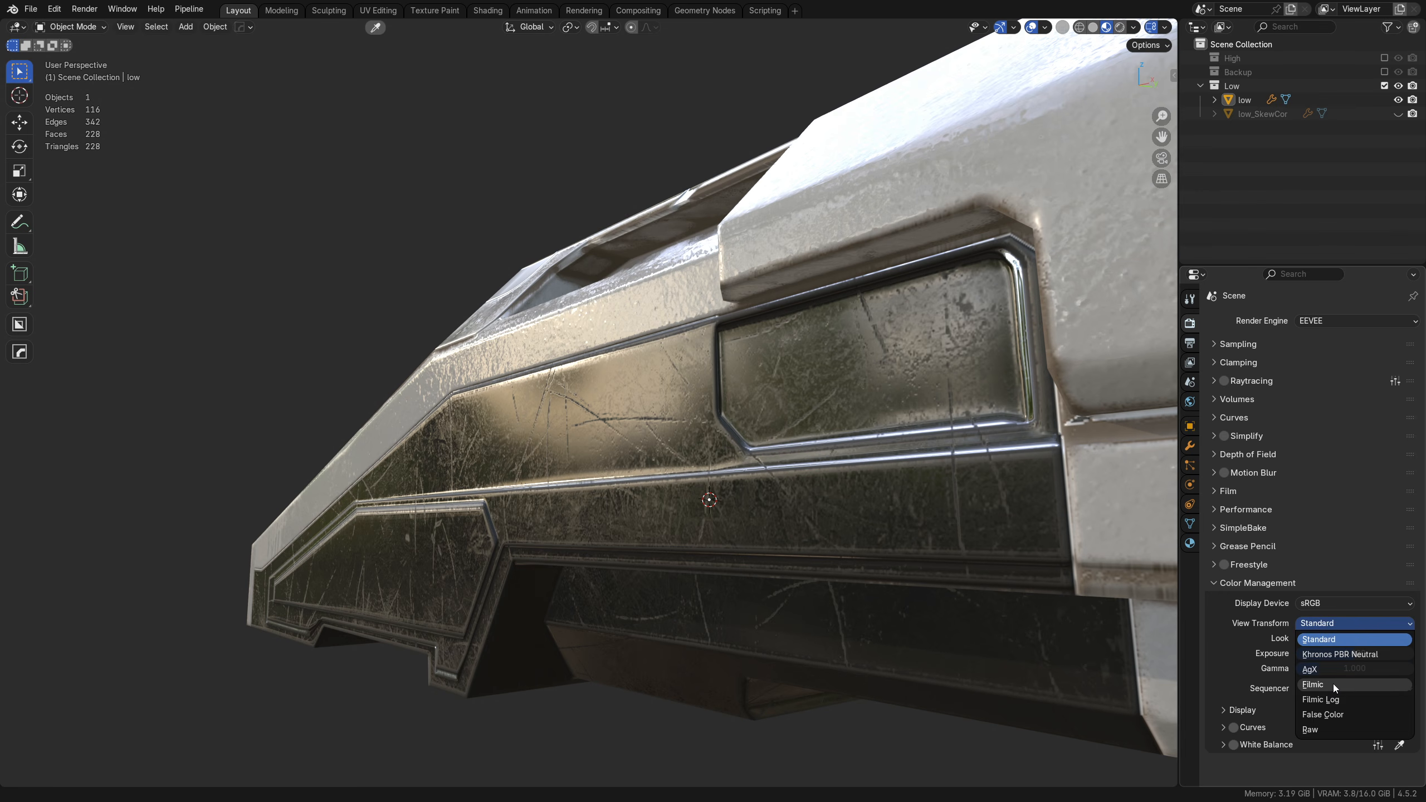
{"action": "left_click", "coordinate": [1332, 682]}
{"action": "mouse_move", "coordinate": [713, 652]}
{"action": "middle_mouse_down"}
{"action": "mouse_move", "coordinate": [724, 597]}
{"action": "mouse_move", "coordinate": [688, 591]}
{"action": "mouse_move", "coordinate": [661, 560]}
{"action": "middle_mouse_up"}
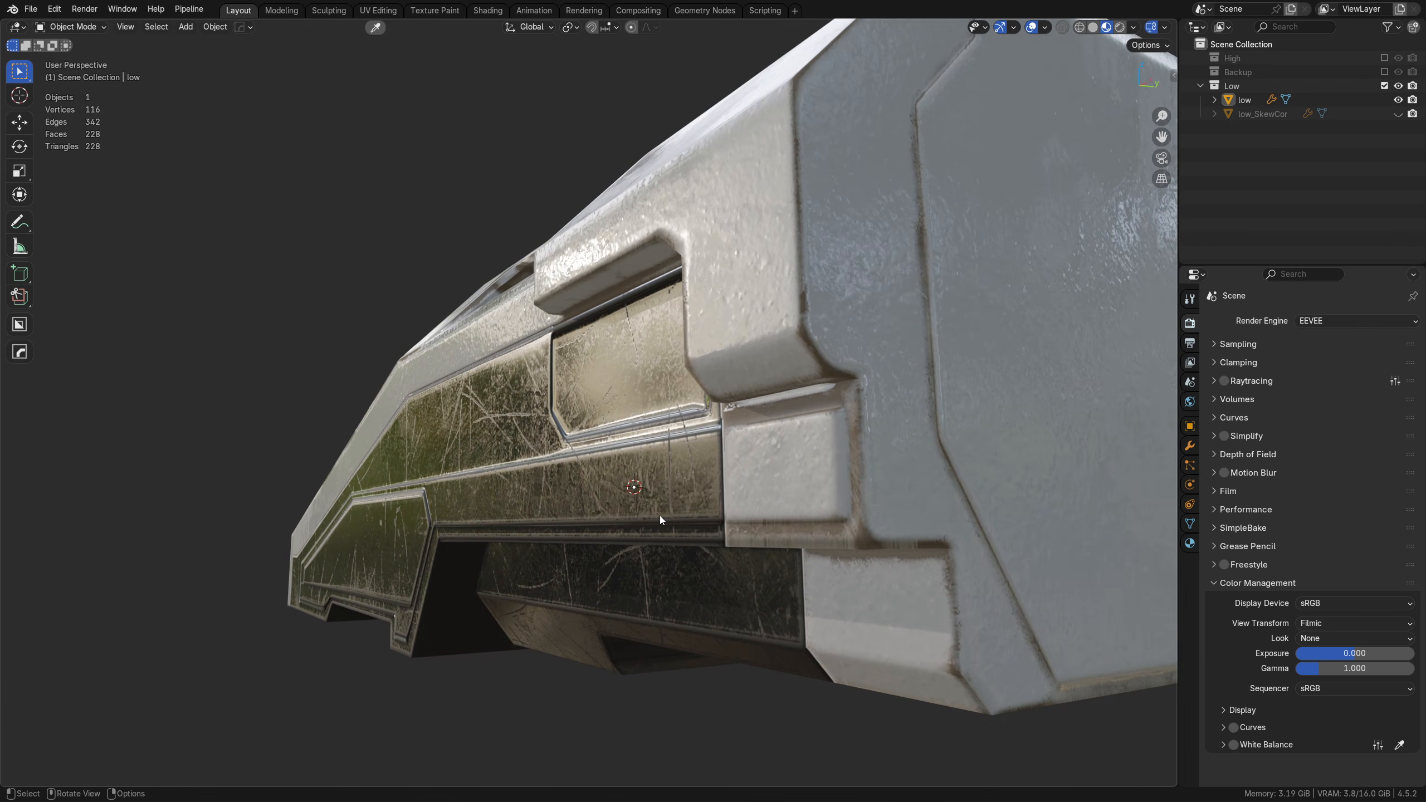
Step: Switch the view transform to AgX and check the shading of the hull's rear and side
{"action": "left_click", "coordinate": [1347, 623]}
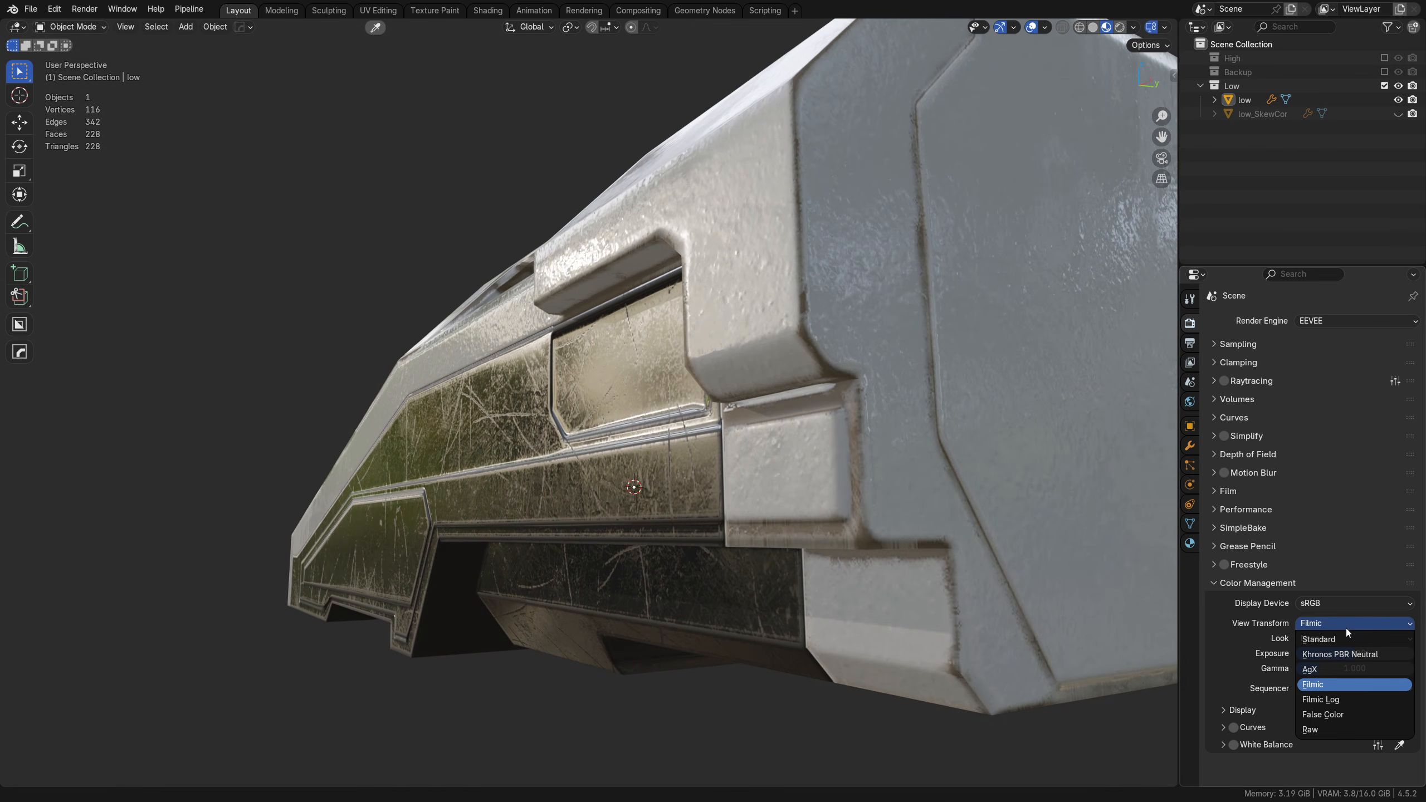
{"action": "left_click", "coordinate": [1358, 672]}
{"action": "middle_click_drag", "start_coordinate": [666, 559], "coordinate": [673, 490]}
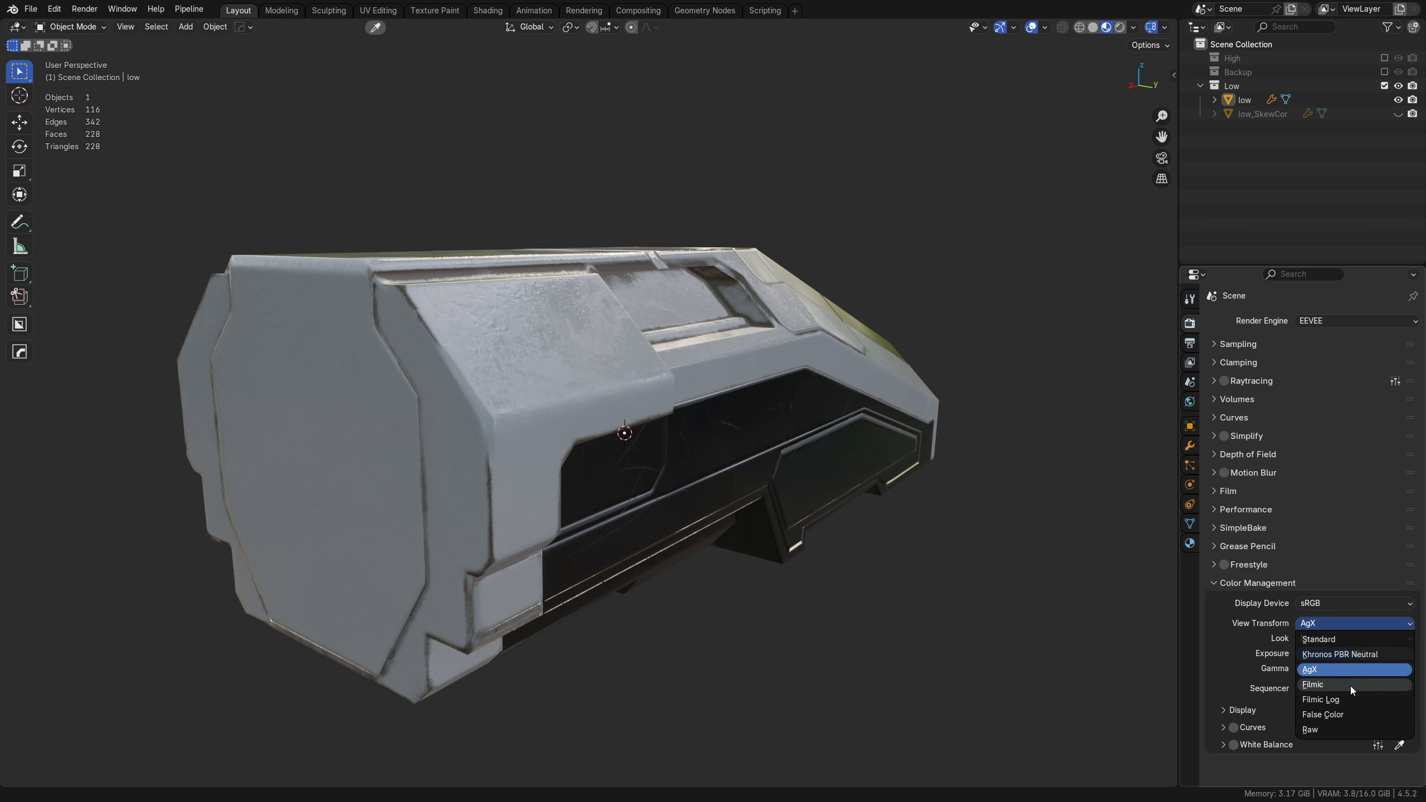
Step: Set the view transform to Filmic and inspect the hull's long side with its white and dark panels
{"action": "left_click", "coordinate": [1350, 684]}
{"action": "middle_click_drag", "start_coordinate": [529, 567], "coordinate": [676, 493]}
{"action": "scroll", "coordinate": [806, 516], "scroll_direction": "up", "scroll_amount": 5}
{"action": "right_click_drag", "start_coordinate": [676, 494], "coordinate": [1021, 501], "text": "alt"}
{"action": "middle_click_drag", "start_coordinate": [566, 462], "coordinate": [465, 427]}
{"action": "scroll", "coordinate": [465, 427], "scroll_direction": "up", "scroll_amount": 4}
{"action": "middle_click_drag", "start_coordinate": [575, 439], "coordinate": [684, 481]}
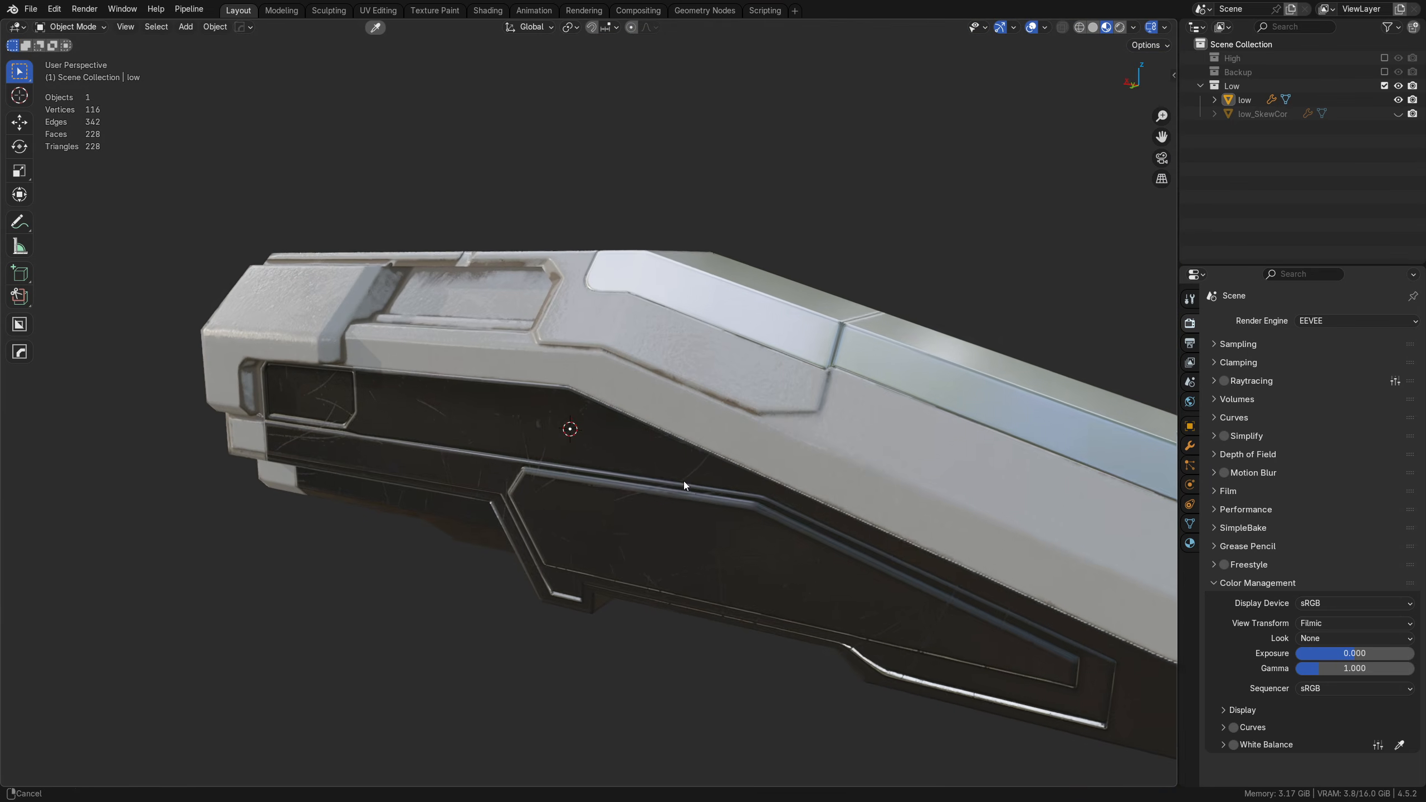
Step: Set the view transform to AgX with the Medium Low Contrast look
{"action": "left_click", "coordinate": [1327, 628]}
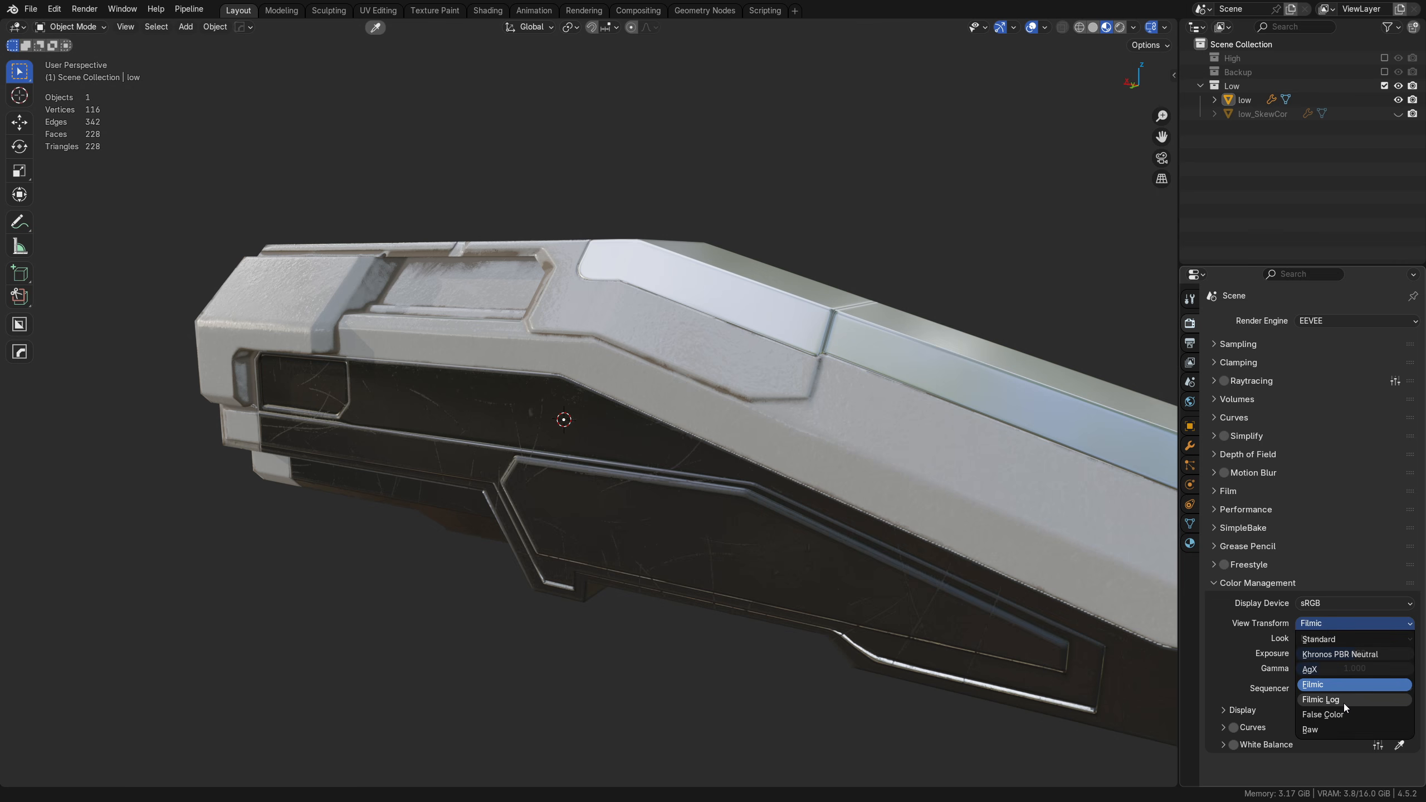
{"action": "left_click", "coordinate": [1325, 670]}
{"action": "left_click", "coordinate": [1325, 639]}
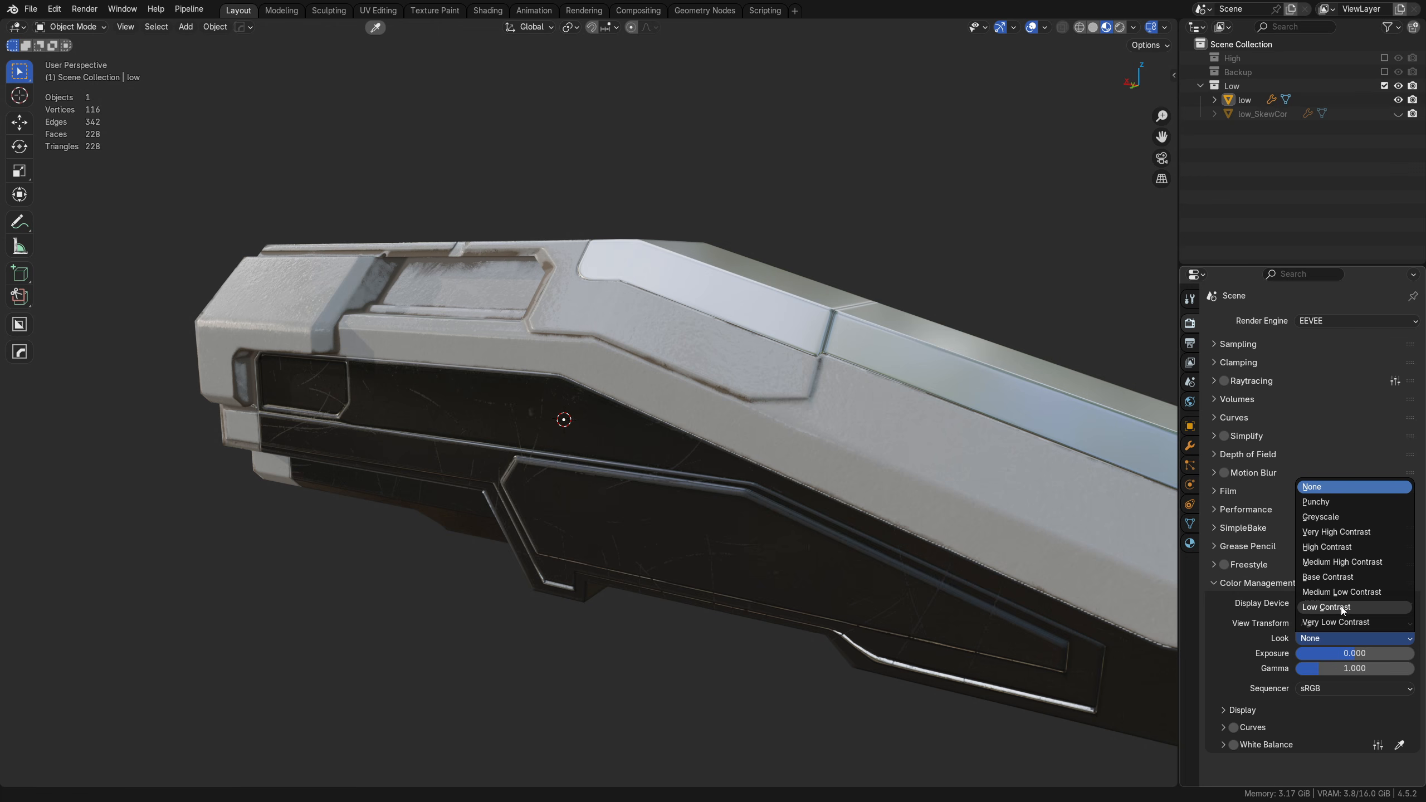
{"action": "left_click", "coordinate": [1336, 593]}
Step: Examine the whole hull's side shading near and far under the Medium Low Contrast look
{"action": "middle_click_drag", "start_coordinate": [664, 503], "coordinate": [763, 466]}
{"action": "scroll", "coordinate": [507, 440], "scroll_direction": "down", "scroll_amount": 2}
{"action": "scroll", "coordinate": [522, 445], "scroll_direction": "up", "scroll_amount": 3}
{"action": "scroll", "coordinate": [595, 471], "scroll_direction": "down", "scroll_amount": 2}
{"action": "middle_click_drag", "start_coordinate": [598, 495], "coordinate": [568, 427]}
{"action": "middle_click_drag", "start_coordinate": [632, 388], "coordinate": [603, 440]}
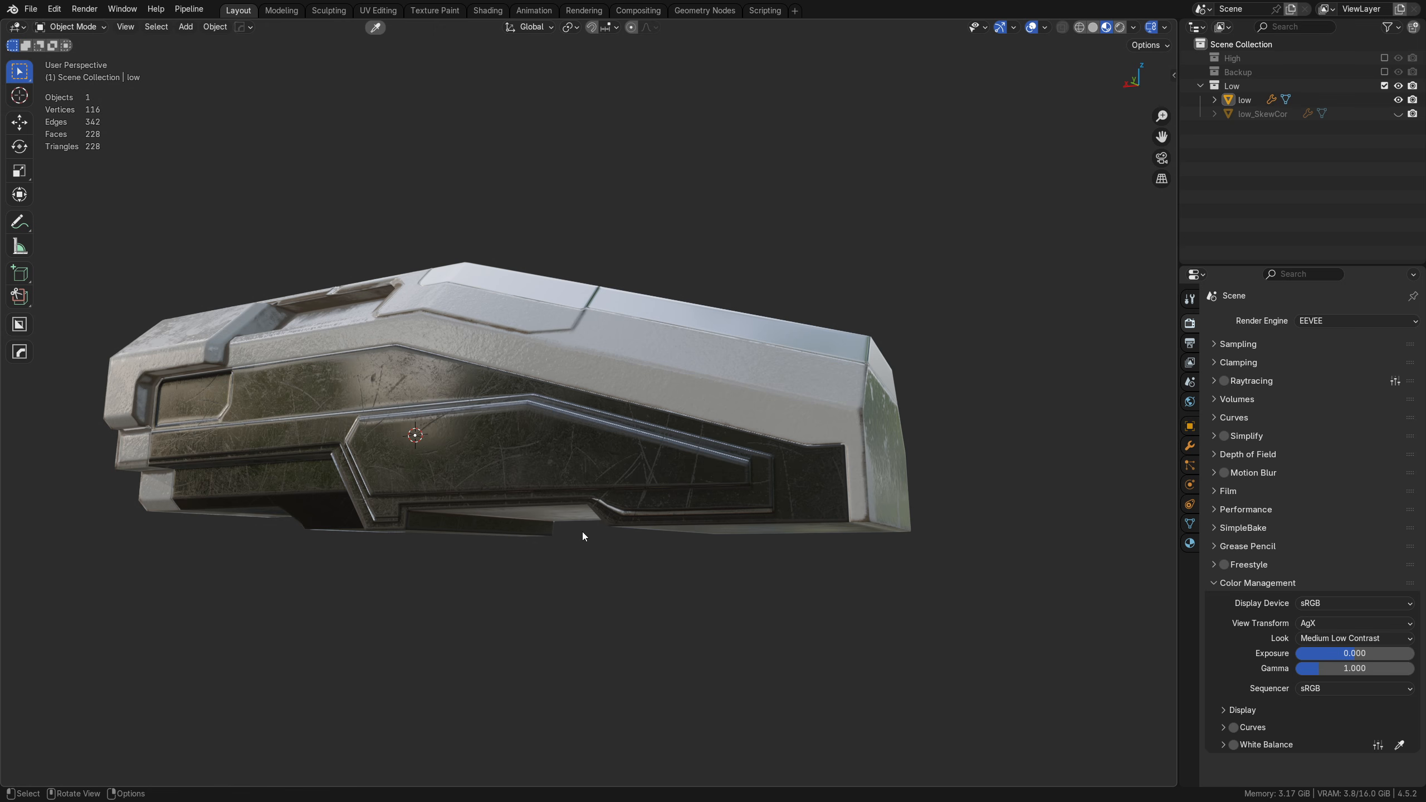
{"action": "mouse_move", "coordinate": [572, 472]}
{"action": "middle_mouse_down"}
{"action": "mouse_move", "coordinate": [693, 483]}
{"action": "mouse_move", "coordinate": [682, 464]}
{"action": "middle_mouse_up"}
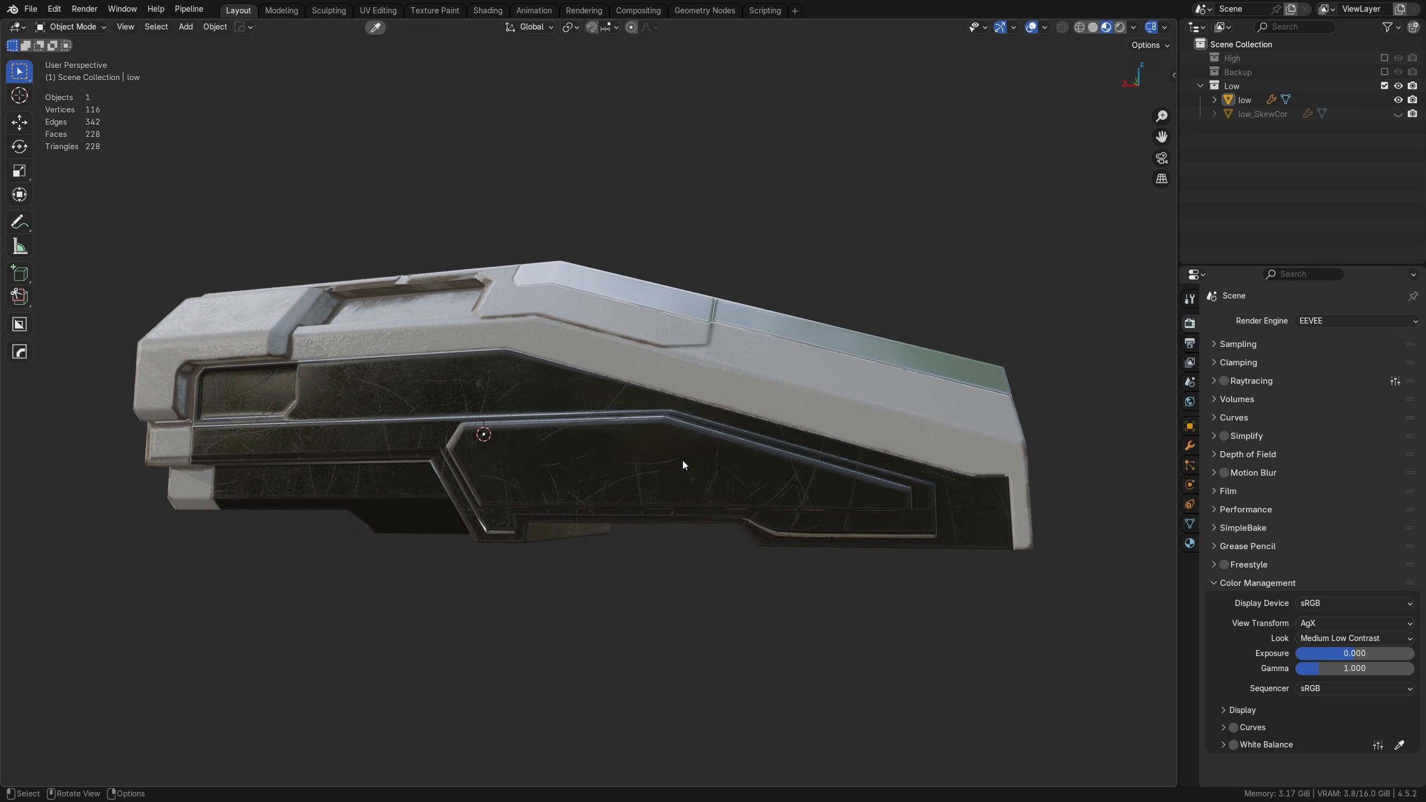
Step: Examine the white rear block, its worn edges and the dark inset panel up close from several angles
{"action": "middle_click_drag", "start_coordinate": [260, 351], "coordinate": [525, 420], "text": "shift"}
{"action": "scroll", "coordinate": [526, 419], "scroll_direction": "up", "scroll_amount": 3}
{"action": "scroll", "coordinate": [620, 399], "scroll_direction": "up", "scroll_amount": 2}
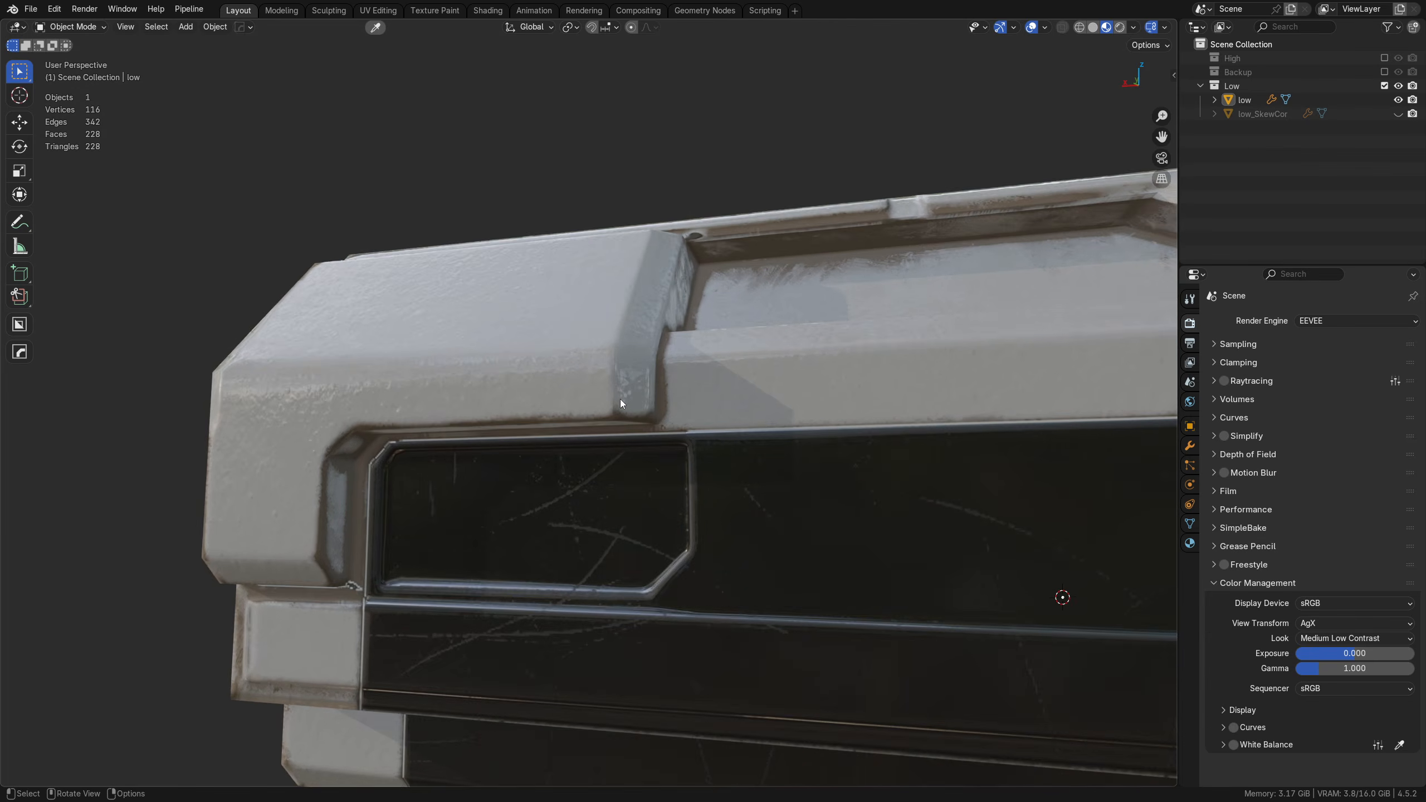
{"action": "middle_click_drag", "start_coordinate": [619, 399], "coordinate": [620, 424]}
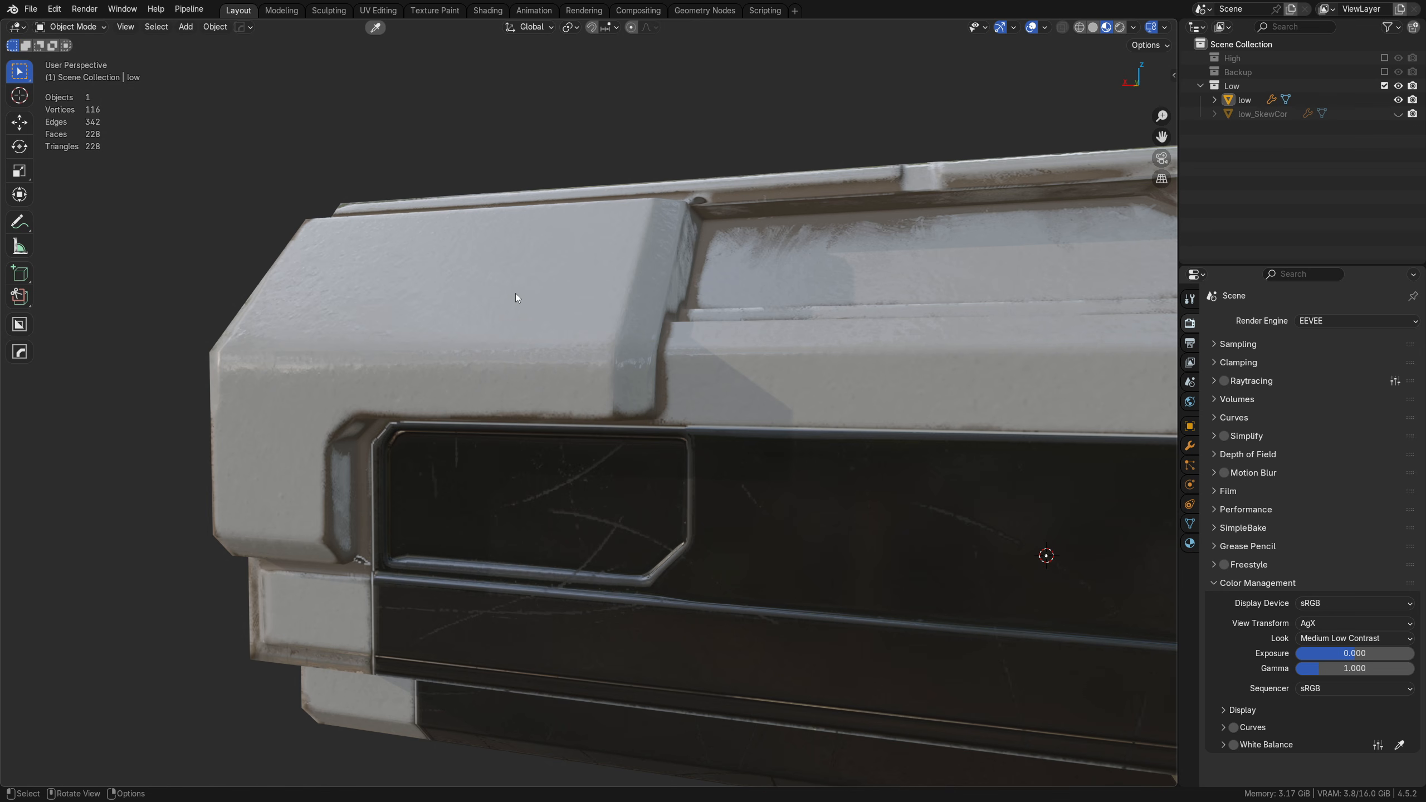
{"action": "middle_click_drag", "start_coordinate": [445, 339], "coordinate": [489, 444]}
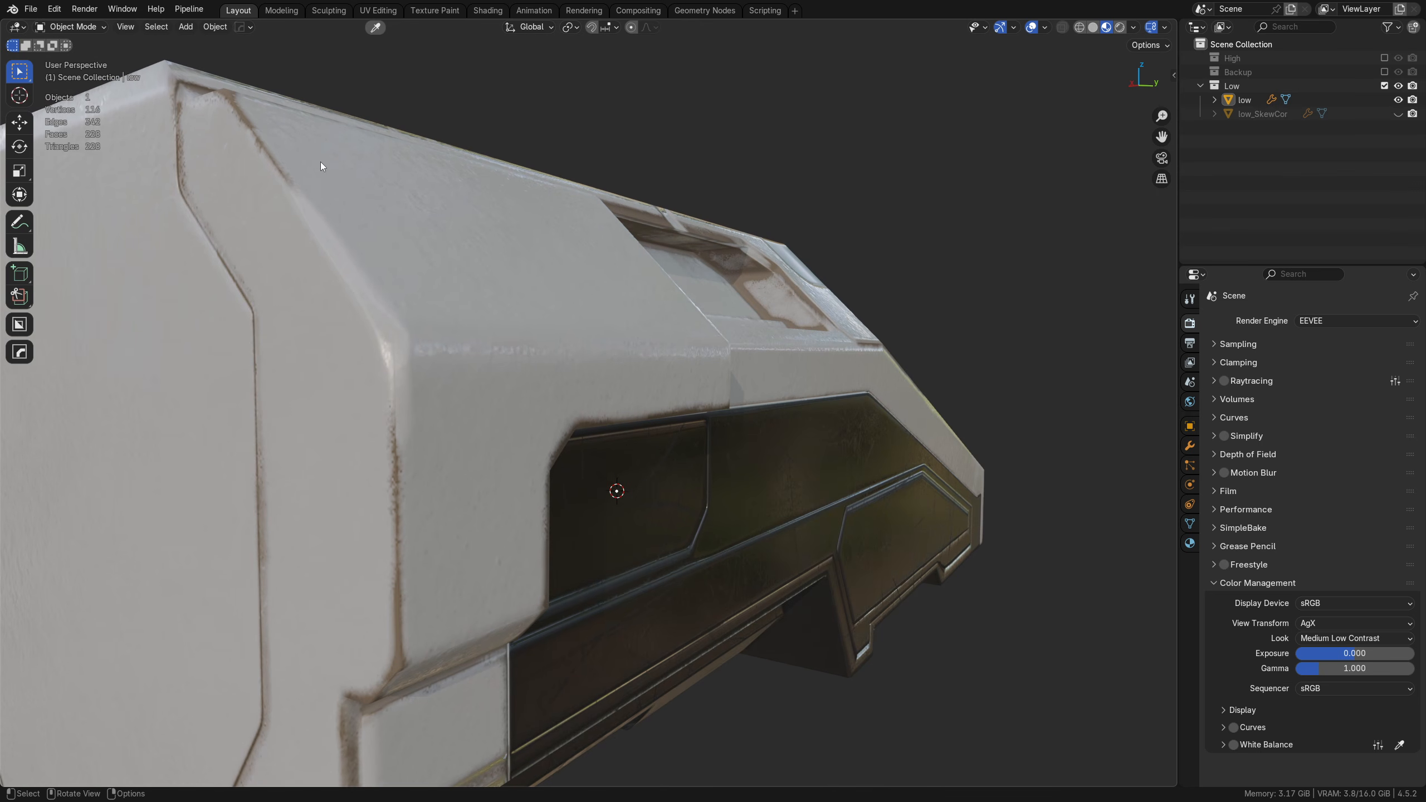
{"action": "middle_click_drag", "start_coordinate": [518, 331], "coordinate": [469, 391]}
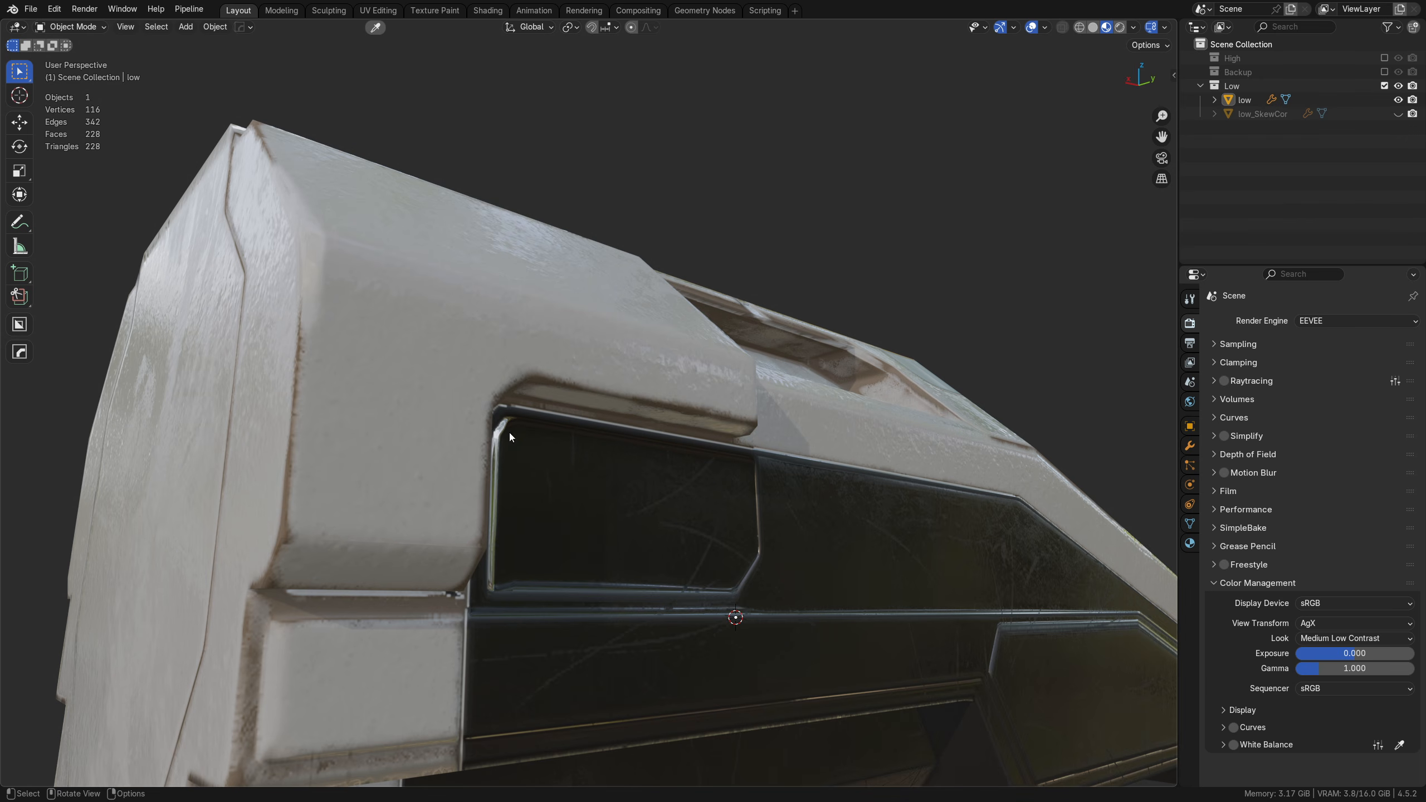
{"action": "middle_click_drag", "start_coordinate": [509, 436], "coordinate": [458, 391]}
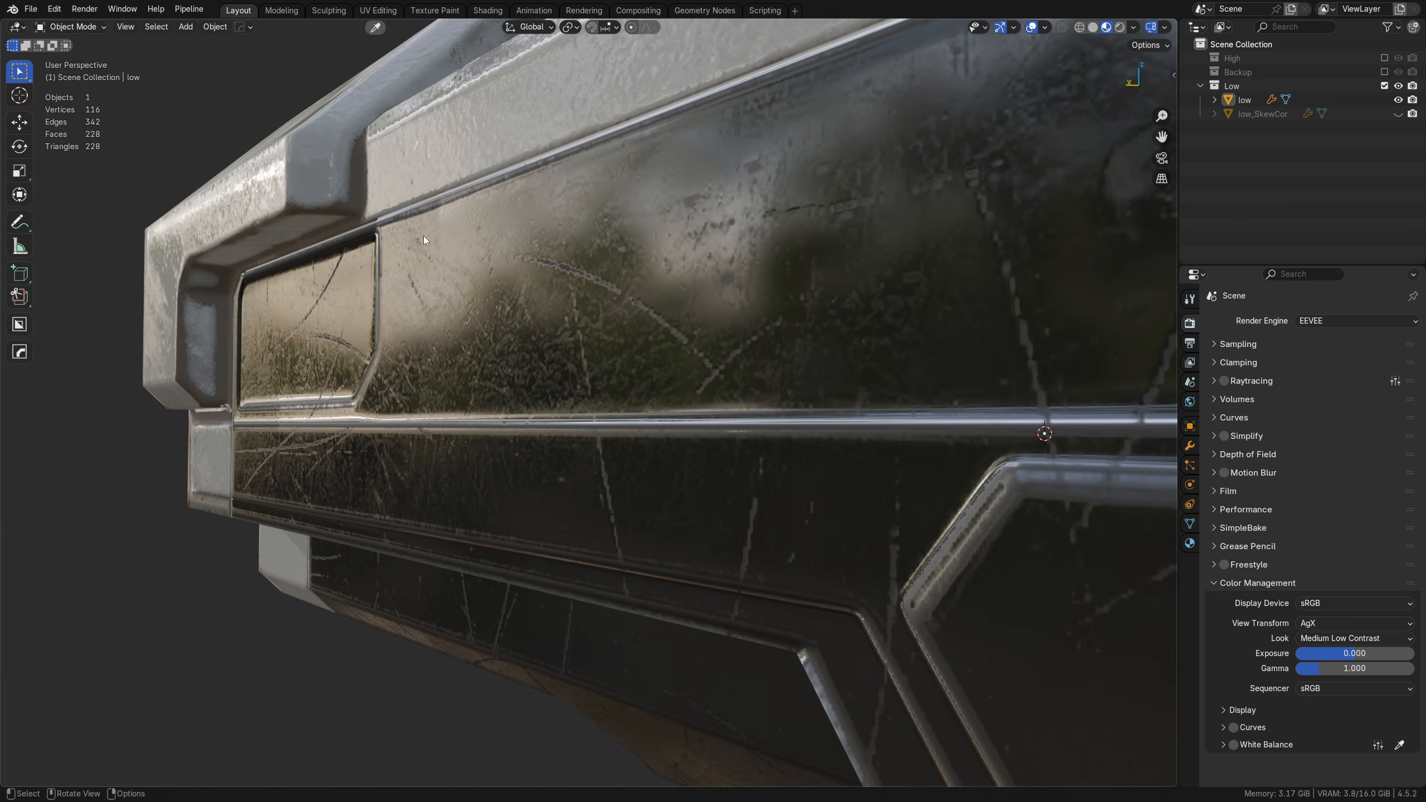
Step: Rotate the built-in viewport HDRI to about -63° and check the reflections on the dark panels and the white surface above them
{"action": "middle_click_drag", "start_coordinate": [423, 236], "coordinate": [626, 448]}
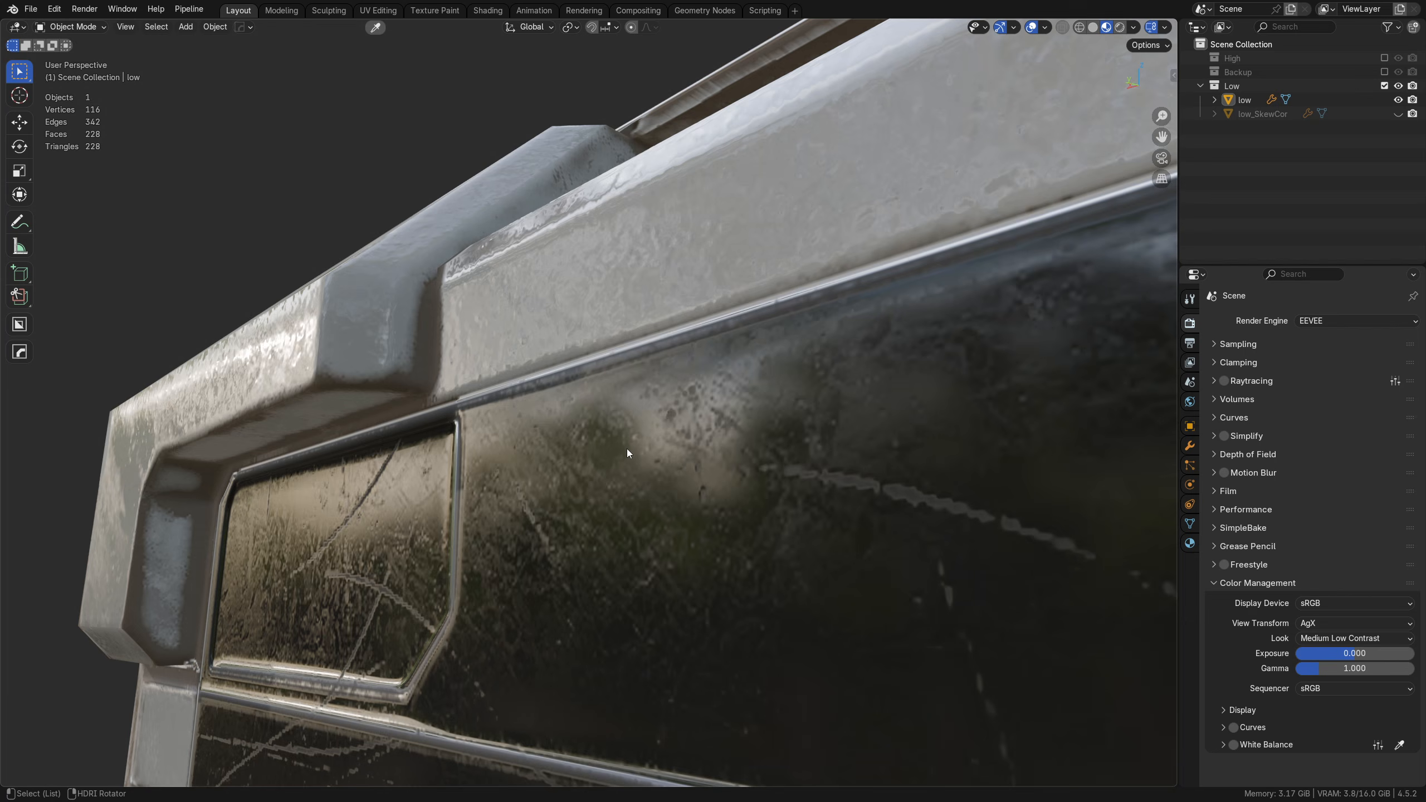
{"action": "right_click_drag", "start_coordinate": [626, 449], "coordinate": [640, 439], "text": "alt"}
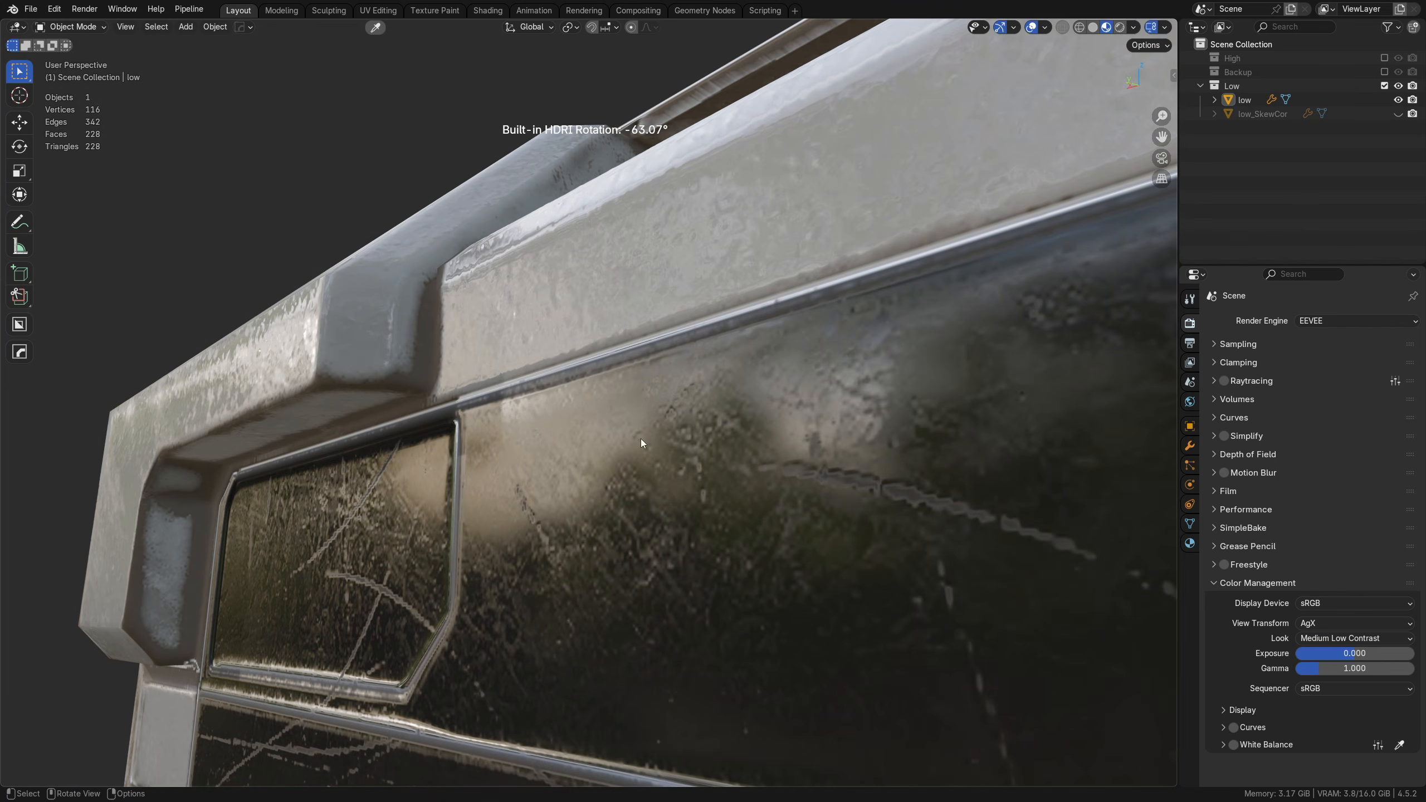
{"action": "middle_click_drag", "start_coordinate": [641, 439], "coordinate": [534, 364]}
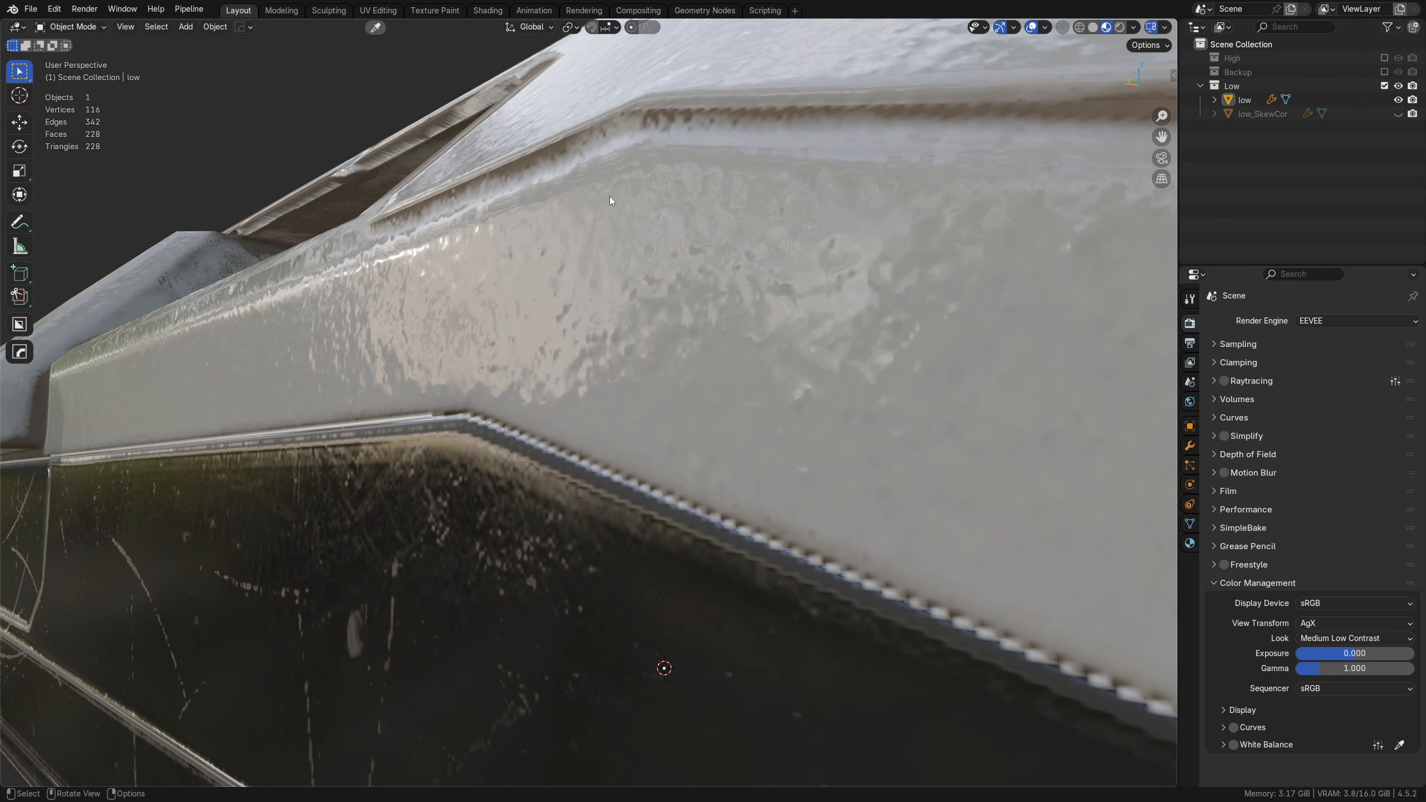
{"action": "middle_click_drag", "start_coordinate": [605, 275], "coordinate": [503, 260]}
Step: Deselect the hull and view its low-poly wireframe over the textured surface
{"action": "left_click", "coordinate": [630, 399]}
{"action": "key", "text": "alt+a"}
{"action": "scroll", "coordinate": [619, 410], "scroll_direction": "up", "scroll_amount": 3, "text": "shift"}
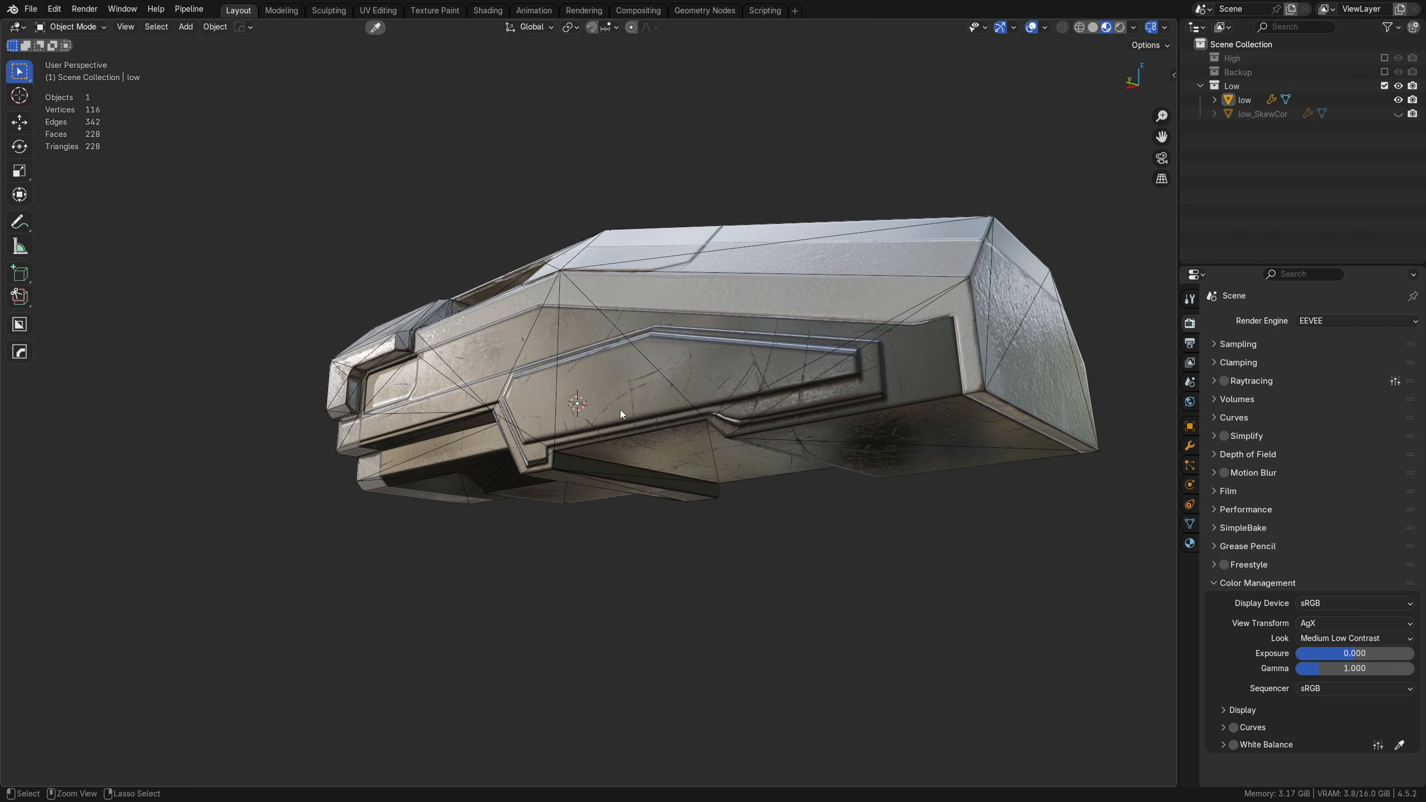